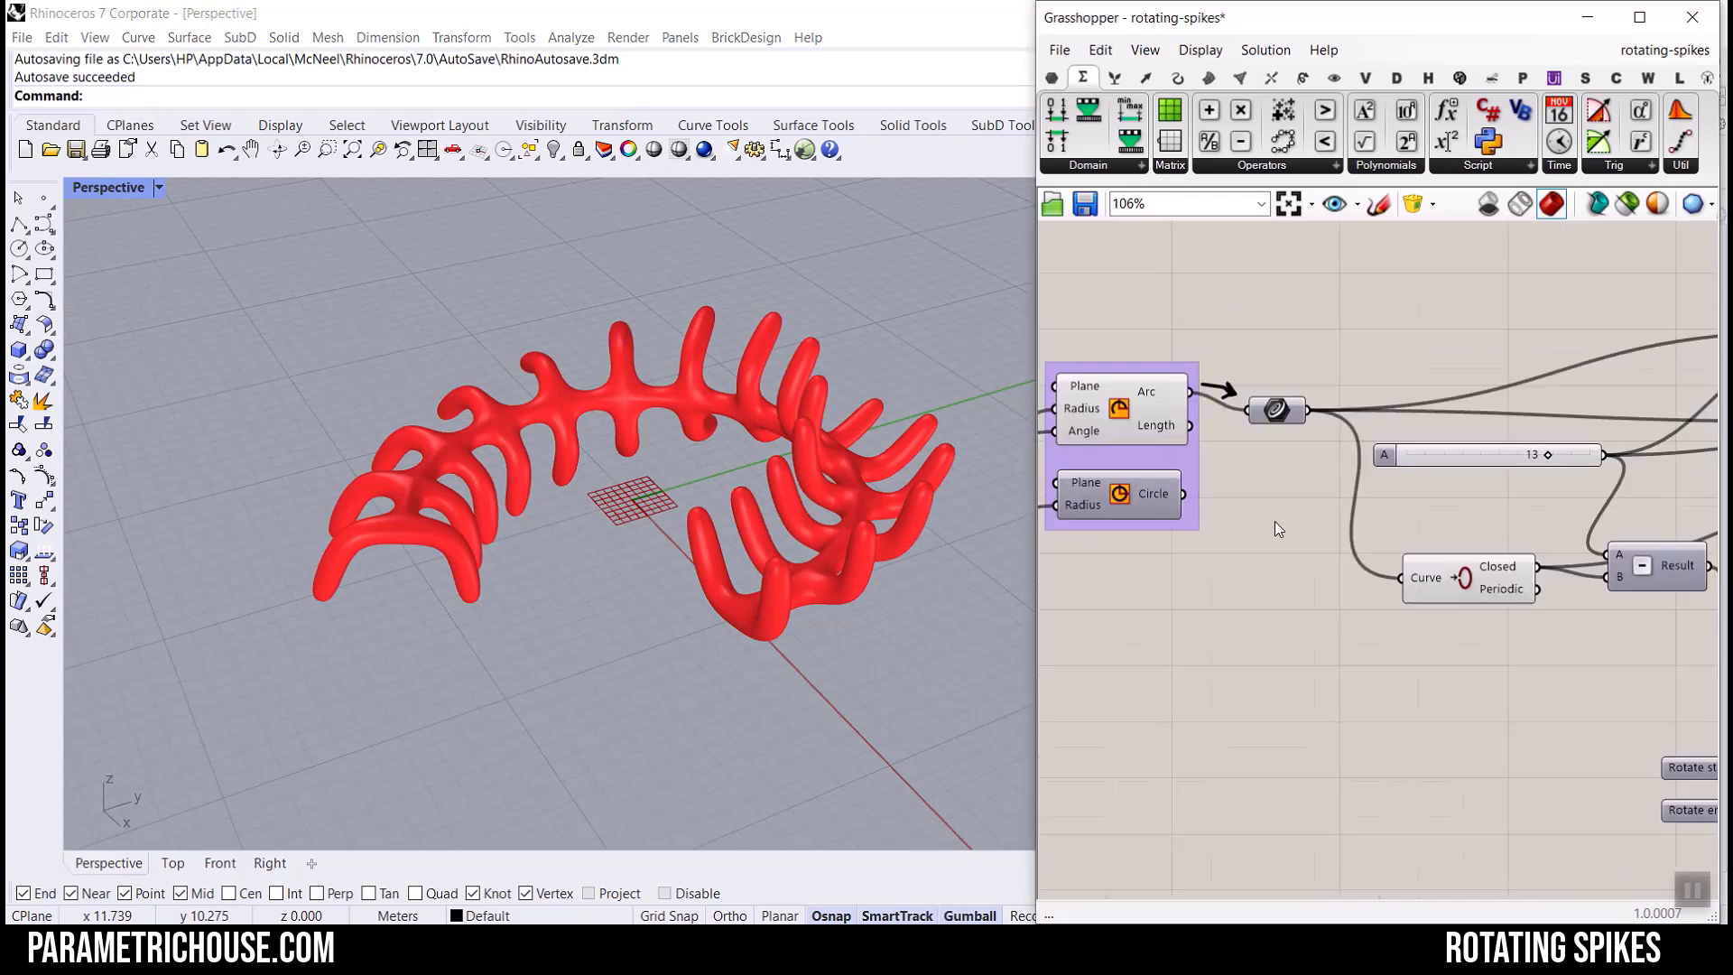
# Lower slider A so the arc is divided into fewer spikes.
pyautogui.scroll(6, 1407, 478)
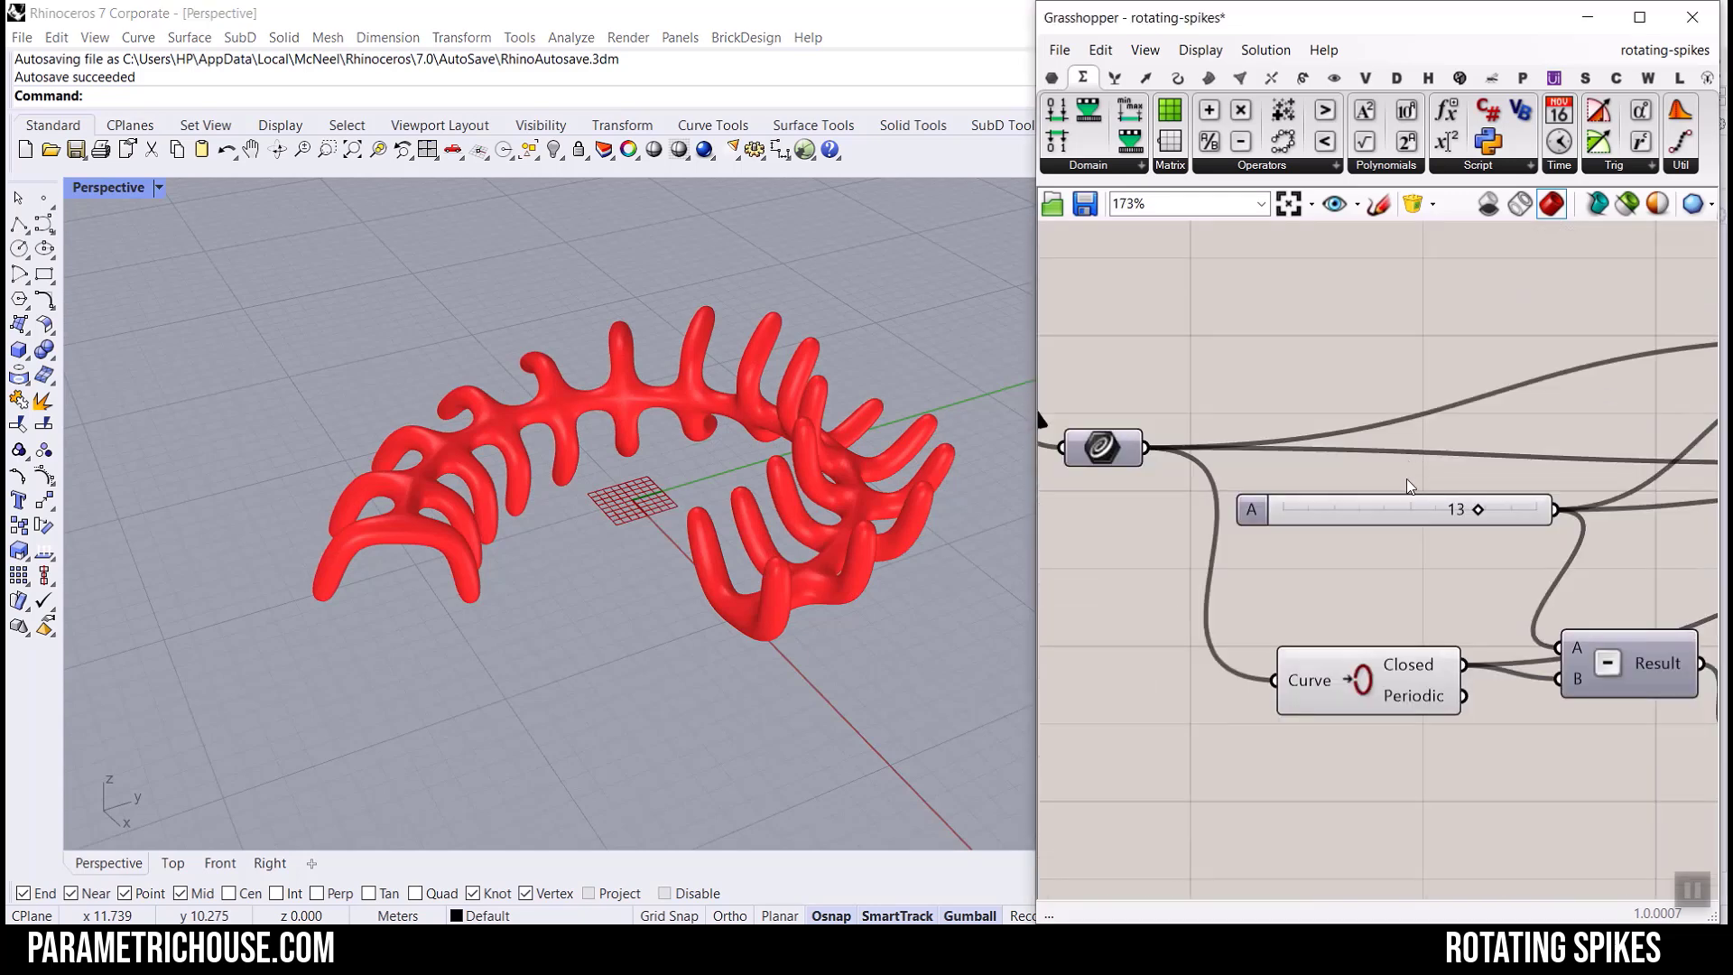
pyautogui.moveTo(1503, 531); pyautogui.dragTo(1424, 525)
pyautogui.scroll(-4, 1224, 480)
# Adjust the settings that control how the spikes rotate along the arc.
pyautogui.scroll(4, 1243, 497)
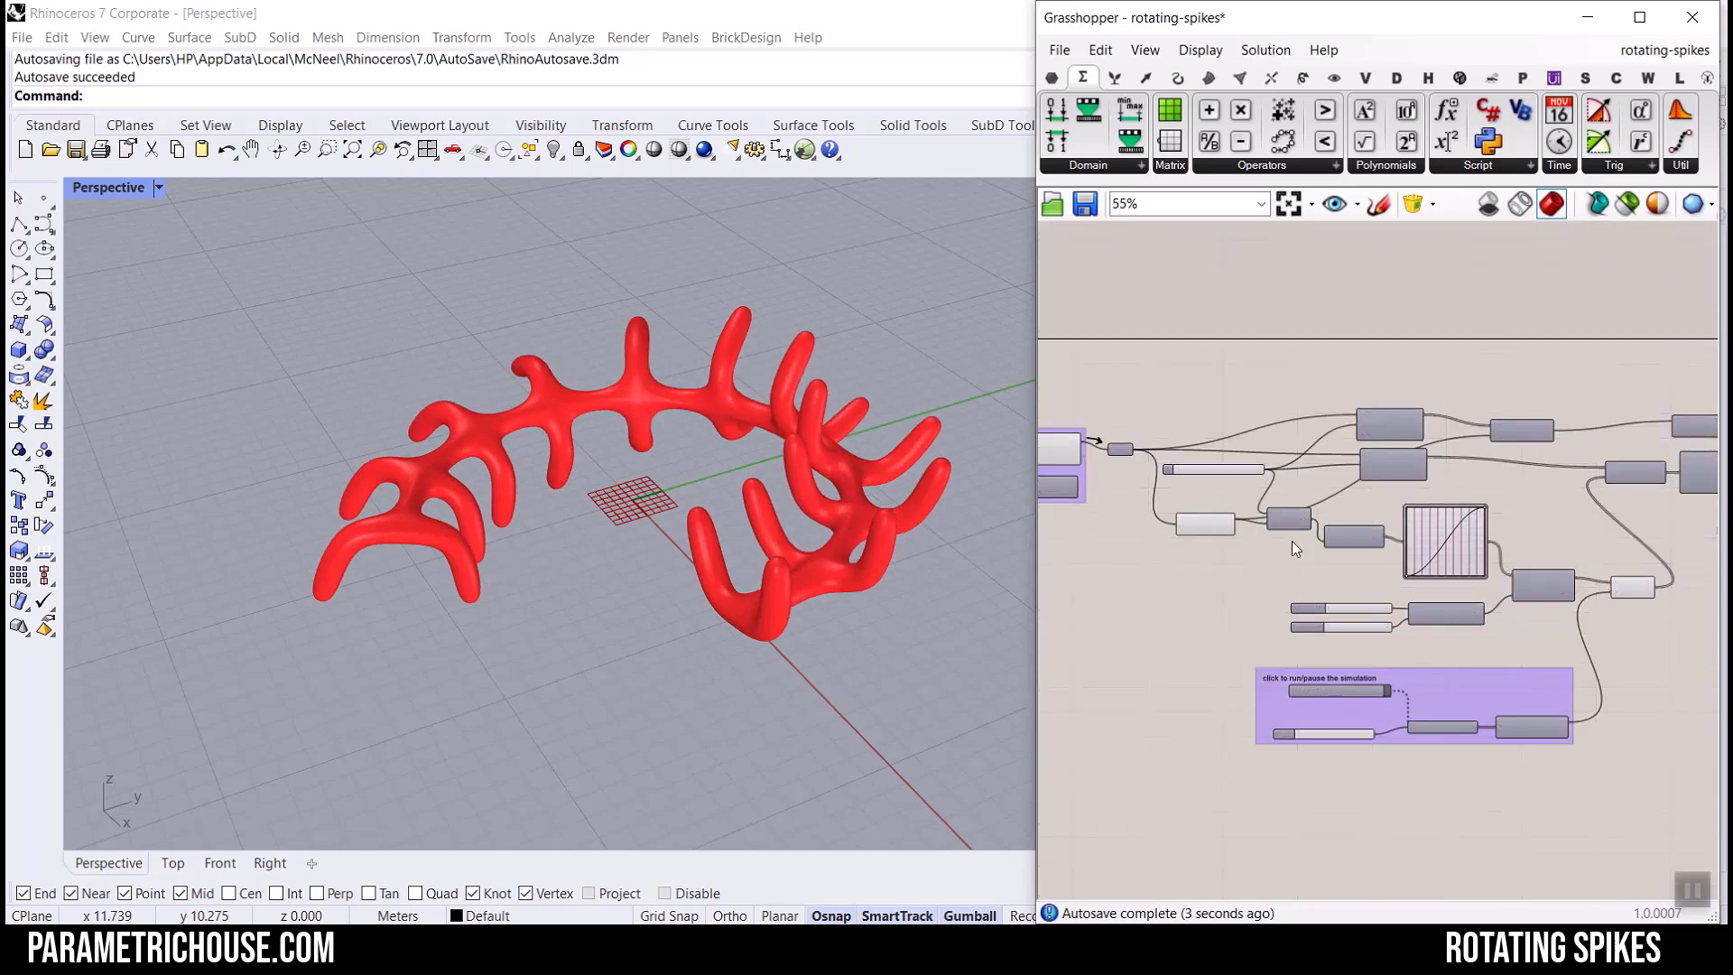
pyautogui.moveTo(1251, 594)
pyautogui.mouseDown()
pyautogui.moveTo(1405, 582)
pyautogui.moveTo(1237, 563)
pyautogui.moveTo(1242, 598)
pyautogui.mouseUp()
pyautogui.scroll(-3, 1648, 563)
pyautogui.scroll(2, 1284, 721)
pyautogui.scroll(1, 1276, 715)
pyautogui.moveTo(1275, 720)
pyautogui.mouseDown()
pyautogui.moveTo(1343, 724)
pyautogui.moveTo(1087, 728)
pyautogui.moveTo(1286, 739)
pyautogui.mouseUp()
# Set the first spike line's length slider to 3.07 and the vector rotation angle slider to 41.67.
pyautogui.moveTo(662, 480); pyautogui.dragTo(613, 508, button='right')
pyautogui.scroll(2, 668, 497)
pyautogui.scroll(-3, 590, 518)
pyautogui.scroll(-6, 1193, 467)
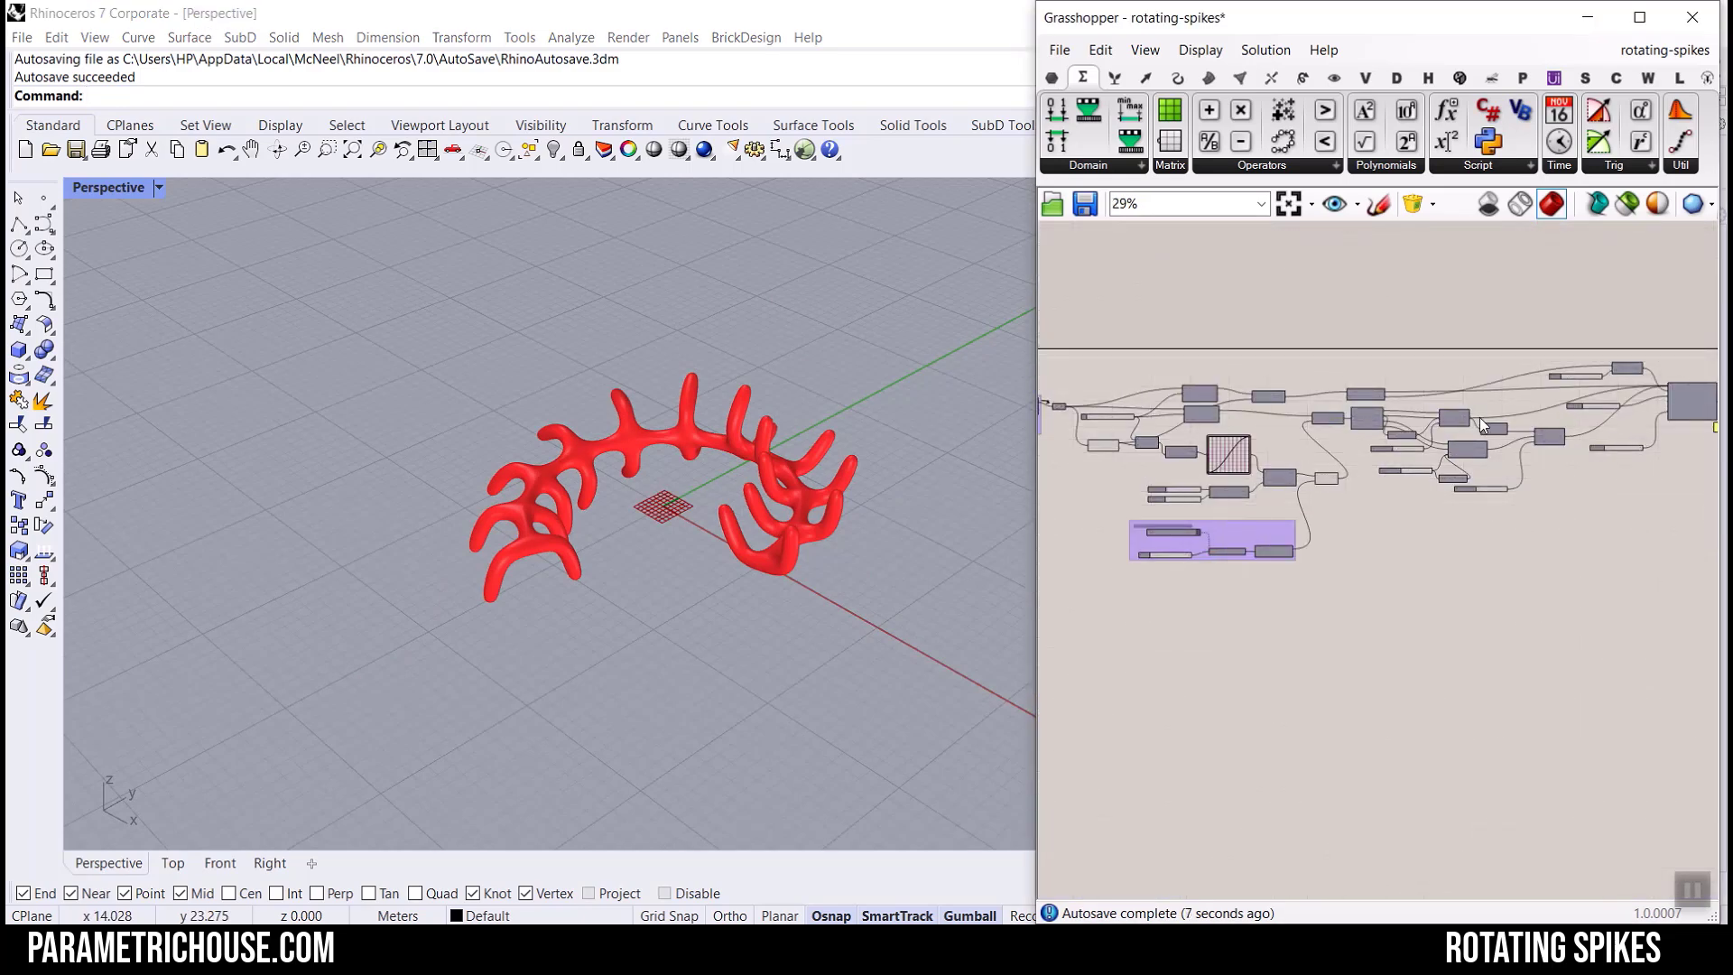
pyautogui.scroll(6, 1200, 490)
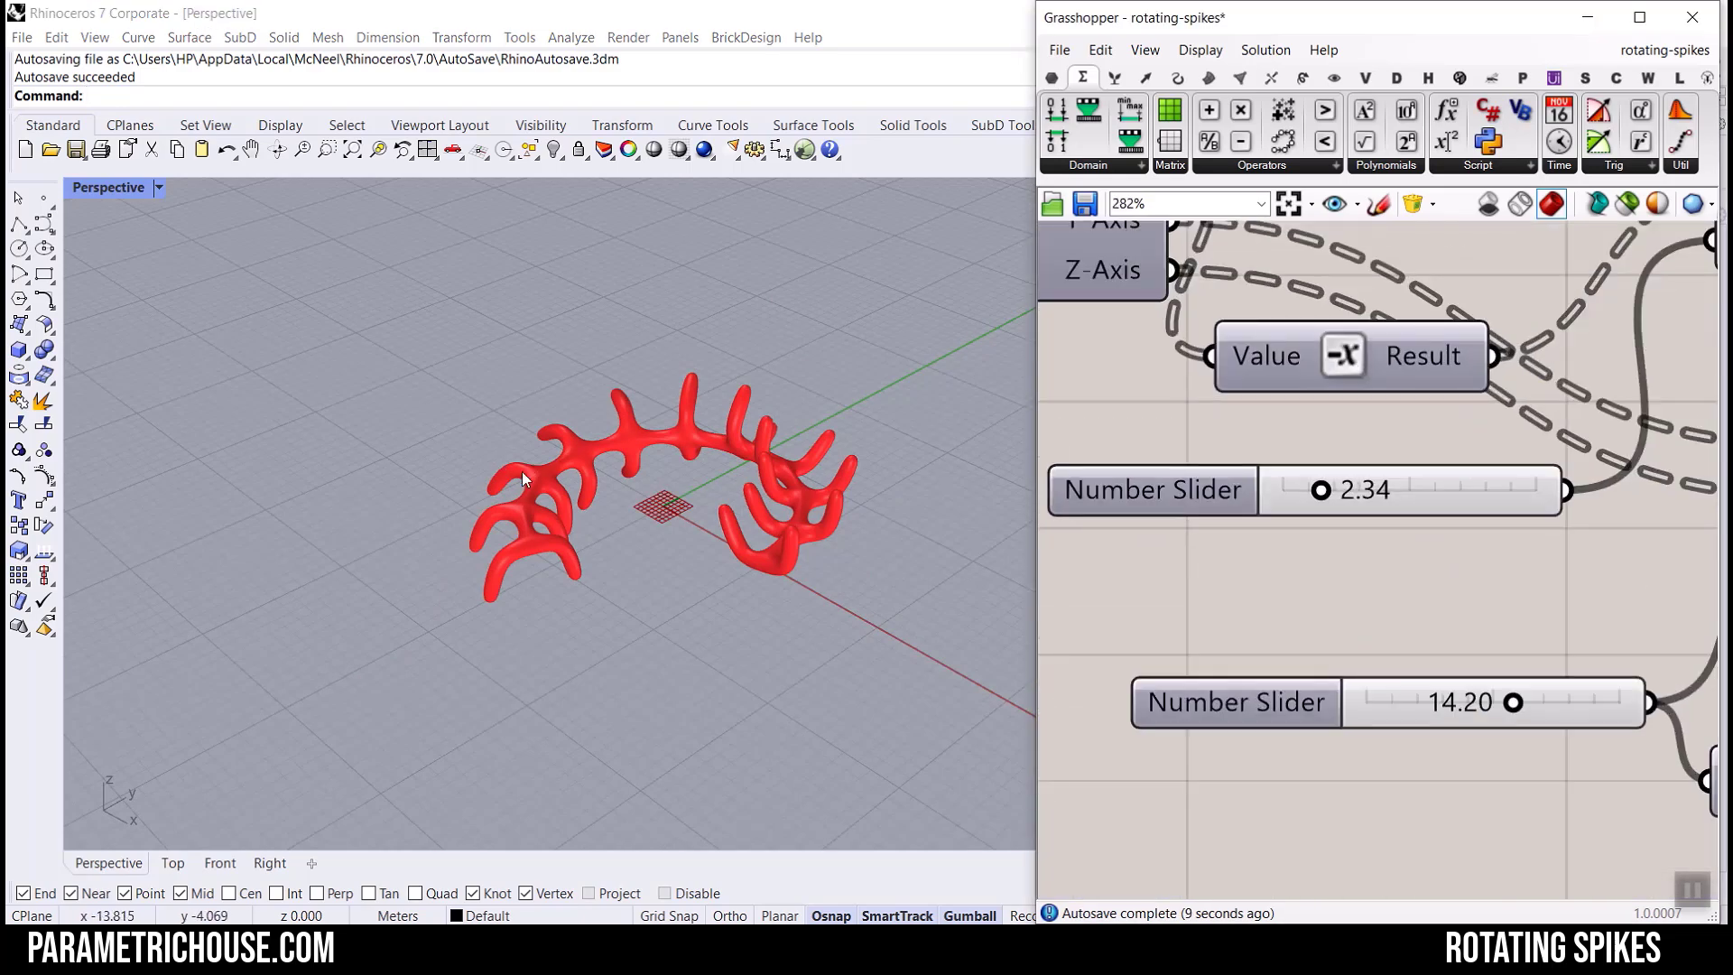
pyautogui.scroll(5, 541, 487)
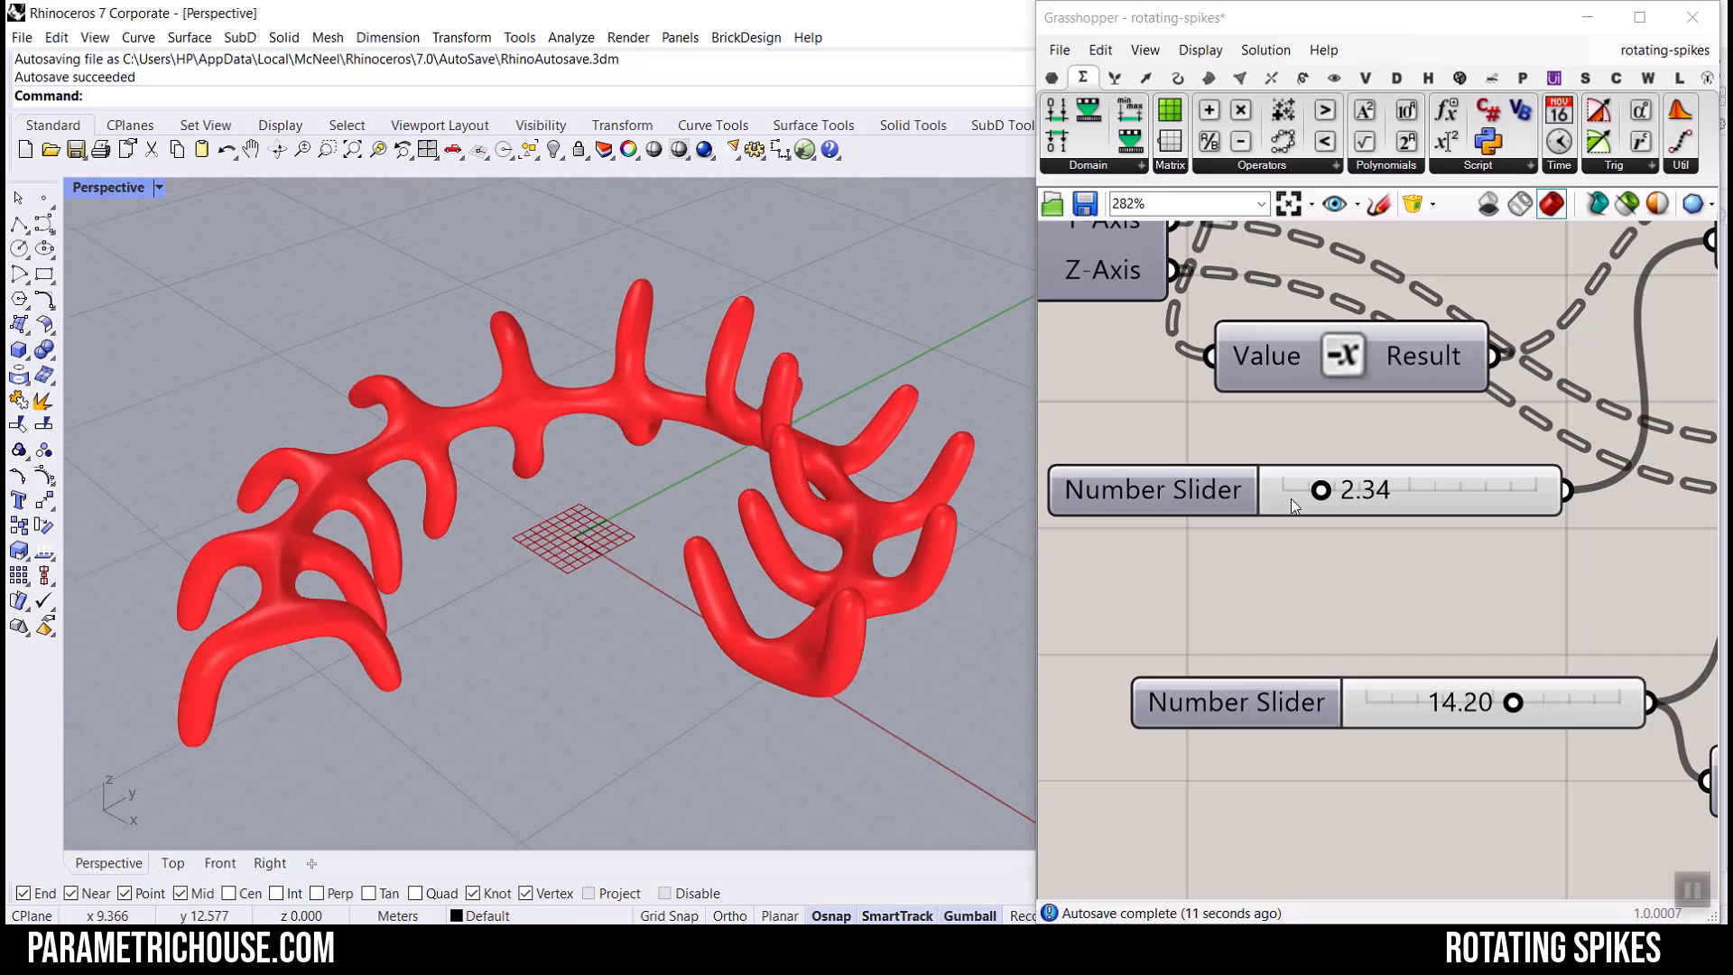
pyautogui.moveTo(1321, 490)
pyautogui.mouseDown()
pyautogui.moveTo(1395, 490)
pyautogui.moveTo(1274, 491)
pyautogui.moveTo(1368, 501)
pyautogui.moveTo(1347, 501)
pyautogui.mouseUp()
pyautogui.moveTo(1489, 704); pyautogui.dragTo(1551, 703)
pyautogui.scroll(3, 749, 571)
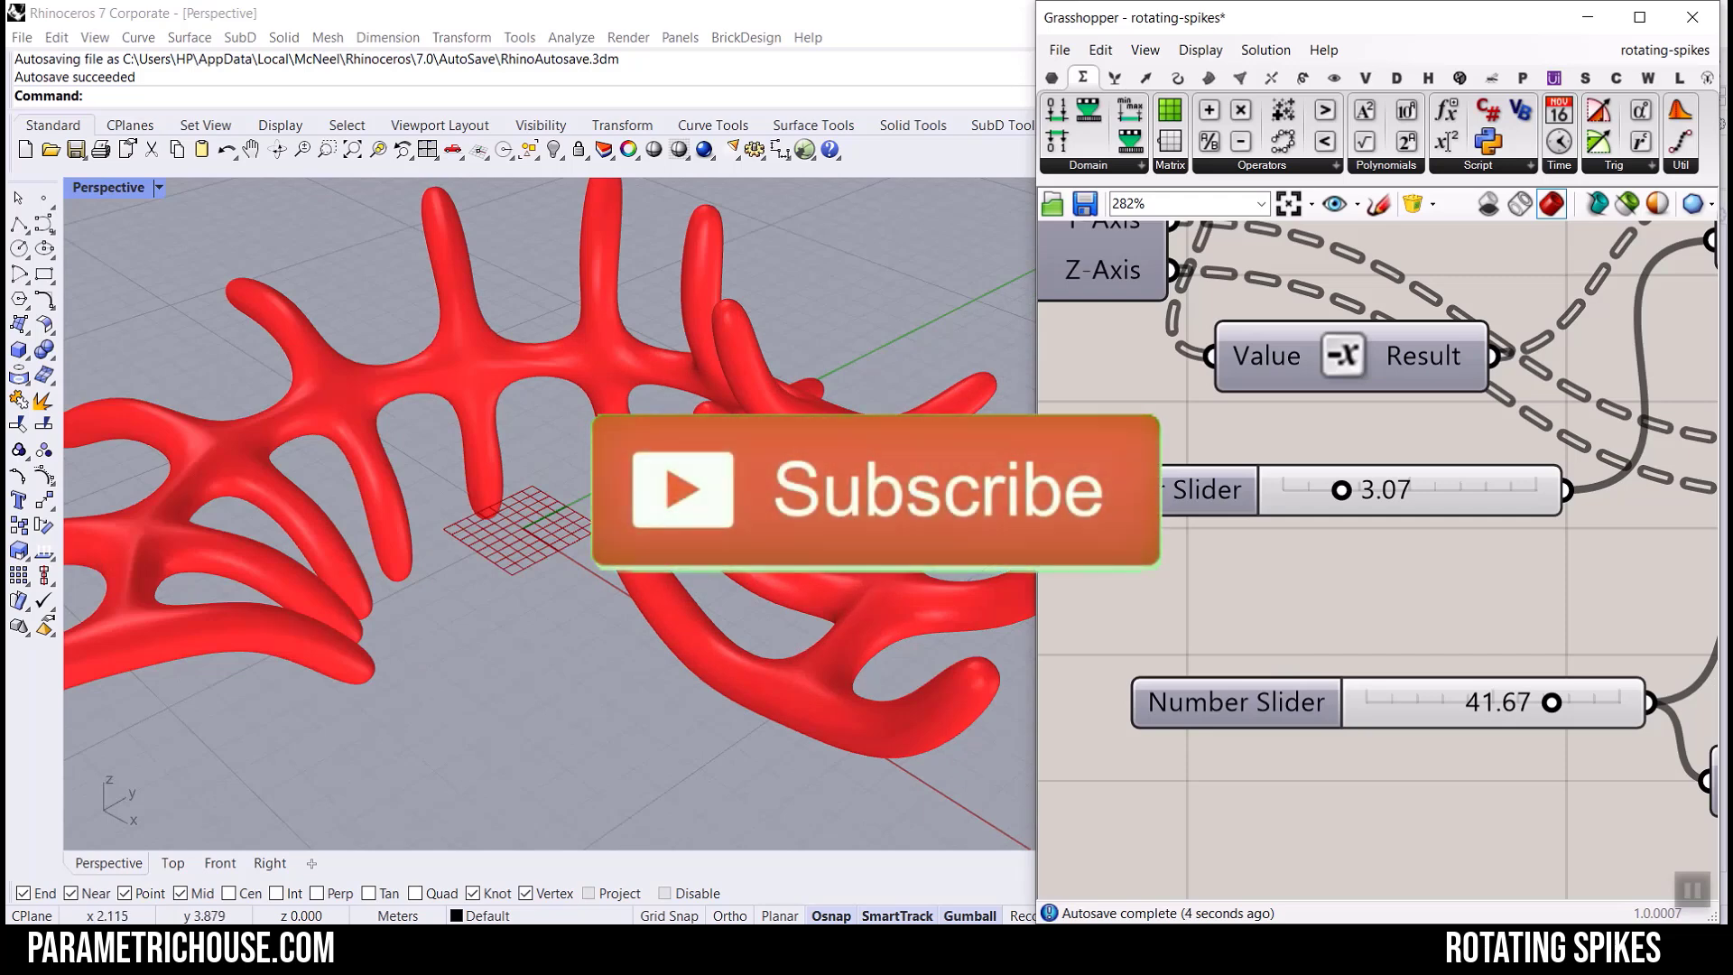
# Set the vector rotation angle slider to -38.01 and increase the second spike line's length slider.
pyautogui.scroll(-3, 632, 469)
pyautogui.scroll(-5, 1129, 524)
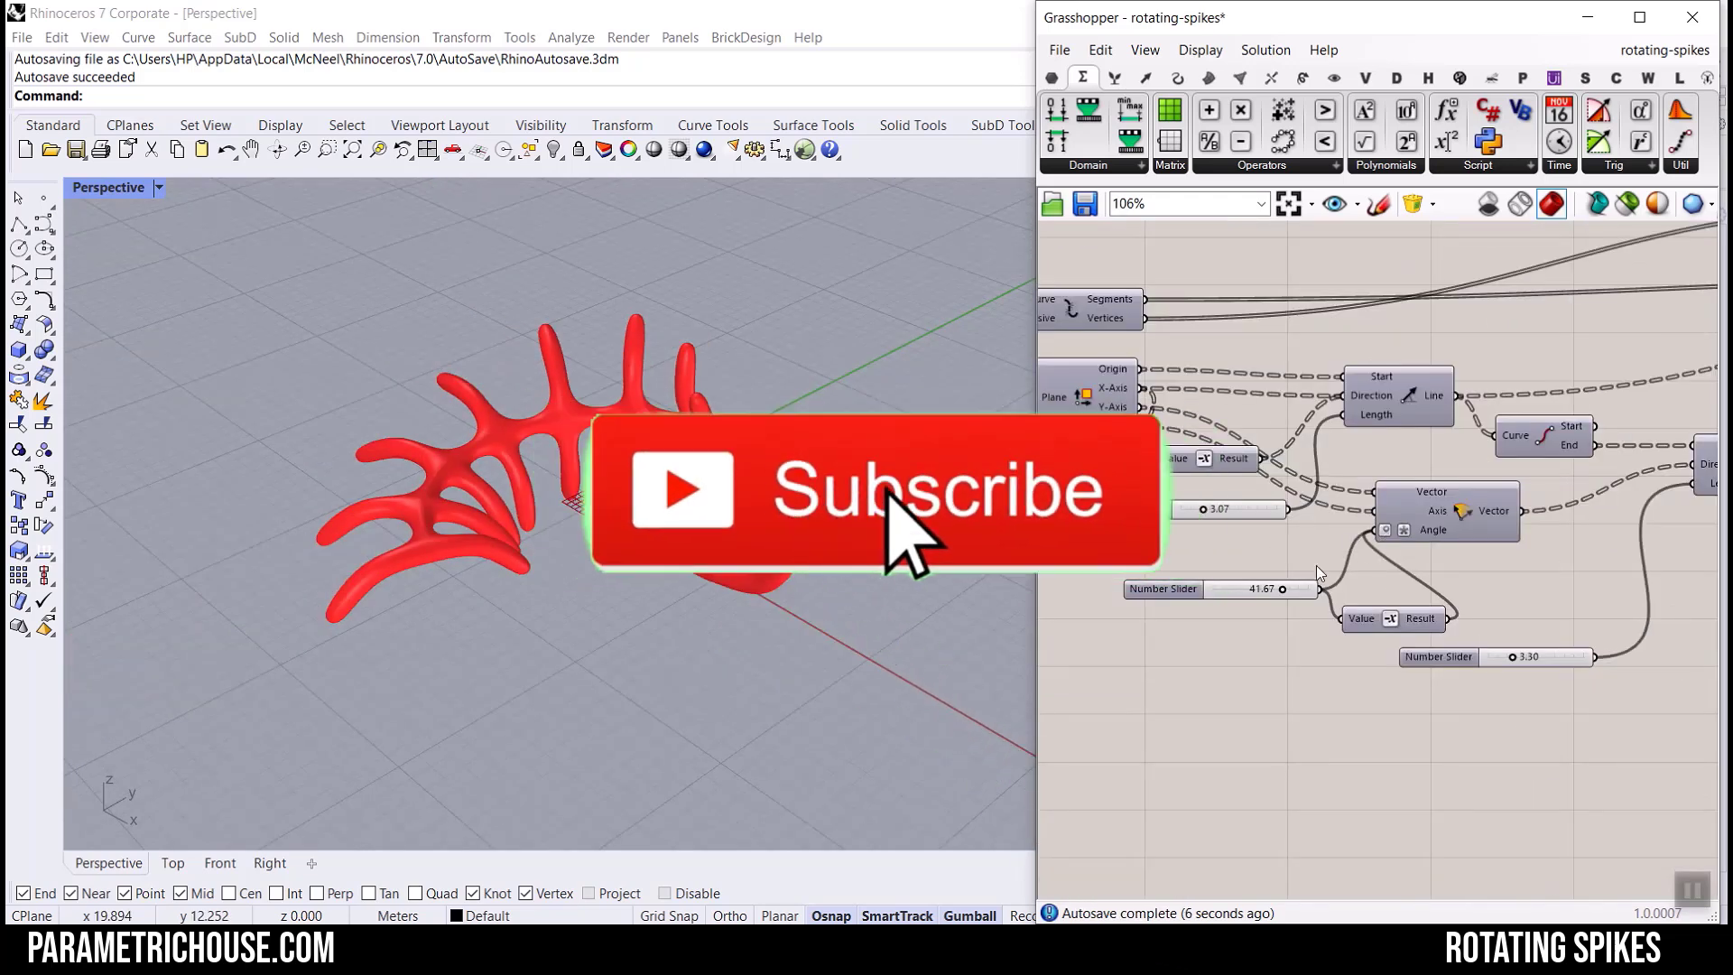
pyautogui.scroll(4, 1316, 565)
pyautogui.moveTo(1250, 592); pyautogui.dragTo(1176, 592)
pyautogui.scroll(3, 544, 475)
pyautogui.scroll(-3, 1162, 484)
pyautogui.scroll(3, 1397, 540)
pyautogui.moveTo(1395, 578); pyautogui.dragTo(1455, 578)
# Raise the vector rotation angle slider from its strongly negative setting so the spike tips open up.
pyautogui.moveTo(1222, 453); pyautogui.dragTo(1620, 531, button='right')
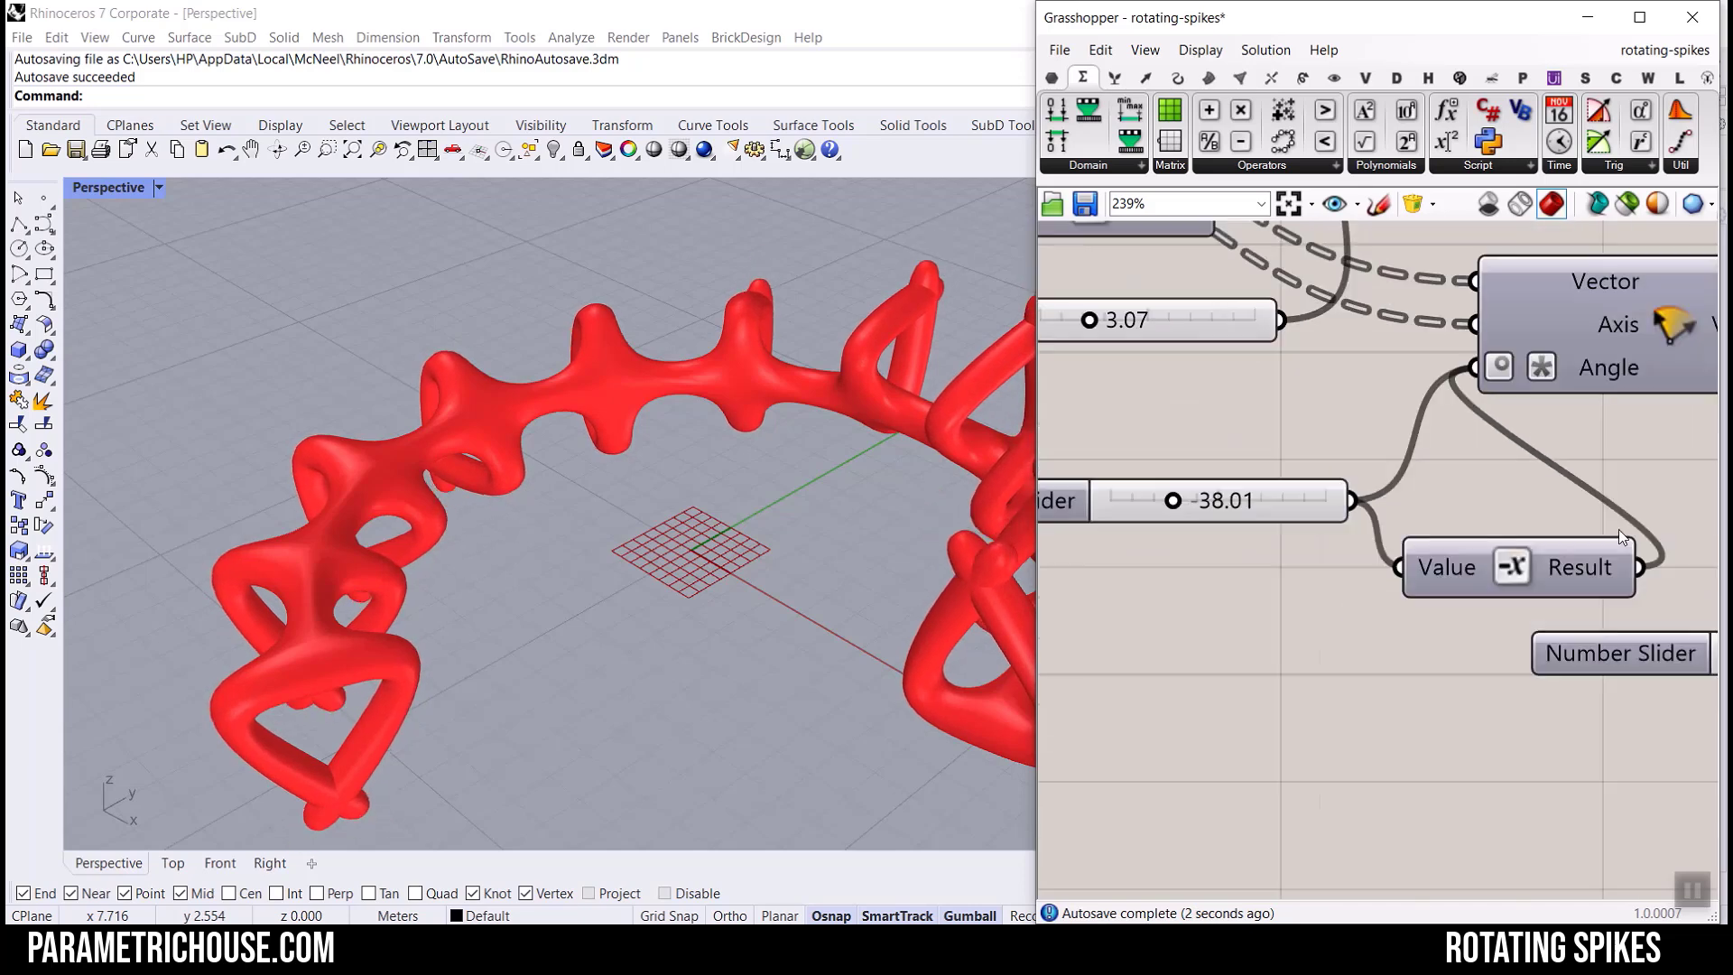
pyautogui.moveTo(1173, 501)
pyautogui.mouseDown()
pyautogui.moveTo(1148, 501)
pyautogui.moveTo(1230, 501)
pyautogui.moveTo(1200, 501)
pyautogui.mouseUp()
pyautogui.moveTo(542, 325); pyautogui.dragTo(569, 390, button='right')
# Set the Thickness slider of the skeleton pipe mesh to 2.60.
pyautogui.scroll(-6, 1414, 383)
pyautogui.moveTo(1309, 388); pyautogui.dragTo(1434, 414, button='right')
pyautogui.scroll(7, 1368, 425)
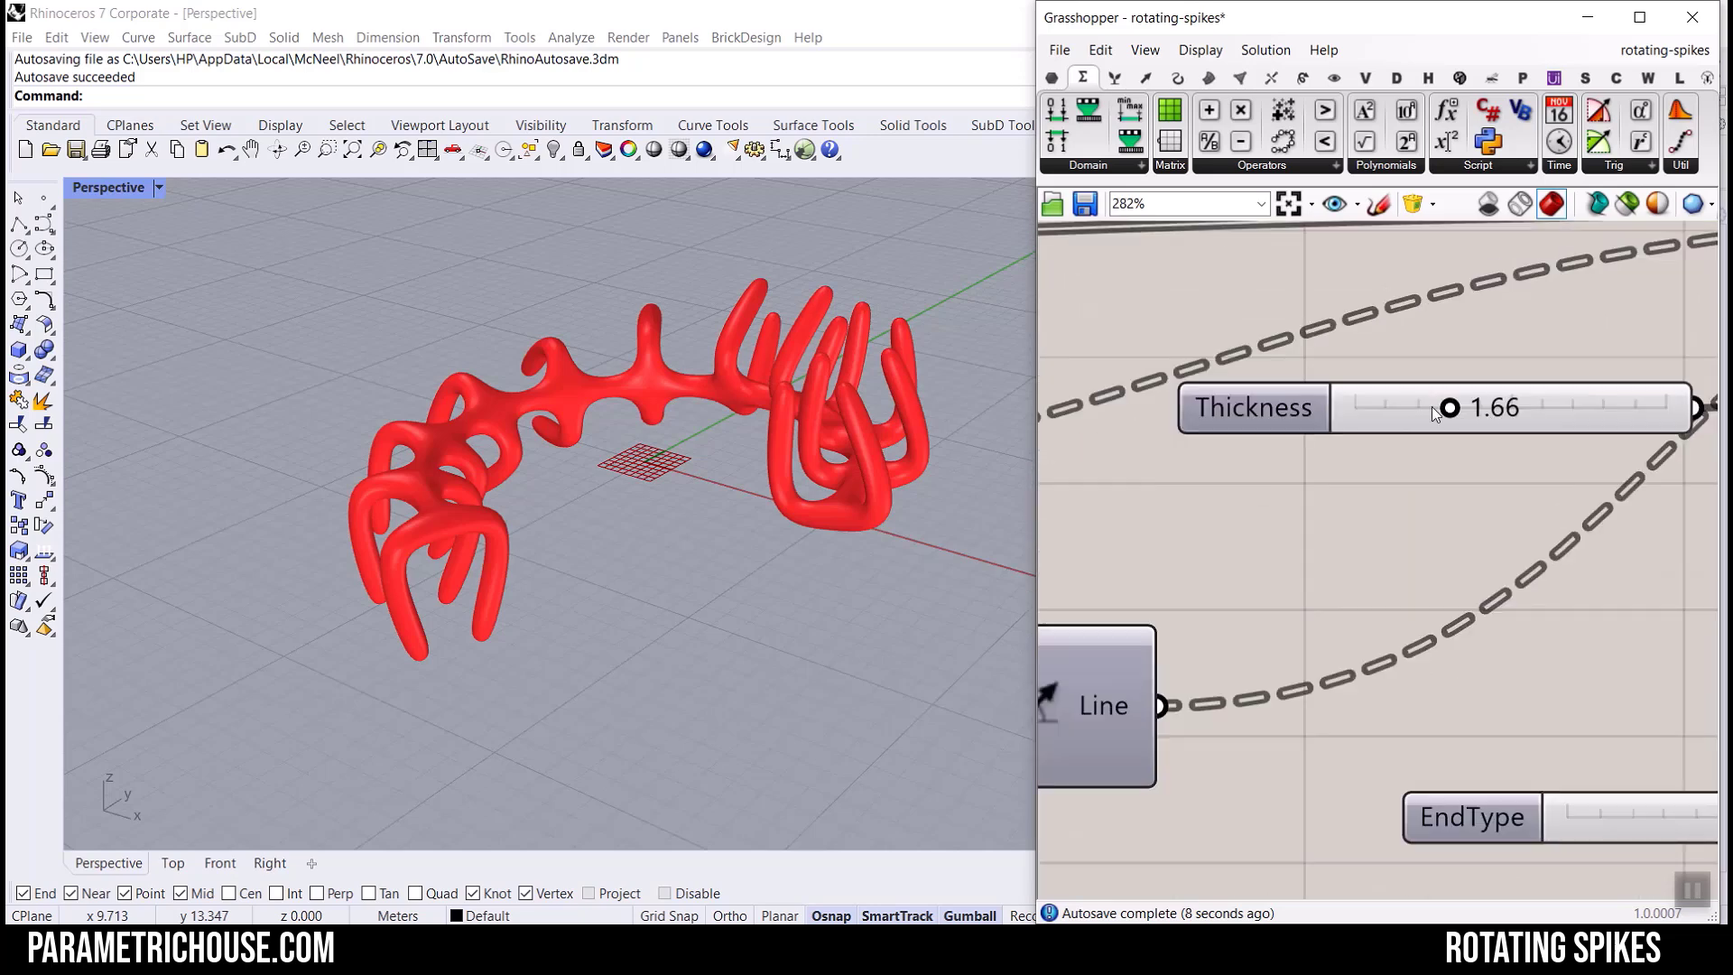
pyautogui.scroll(-5, 1417, 432)
pyautogui.moveTo(1317, 455); pyautogui.dragTo(1282, 477, button='right')
pyautogui.scroll(3, 1282, 477)
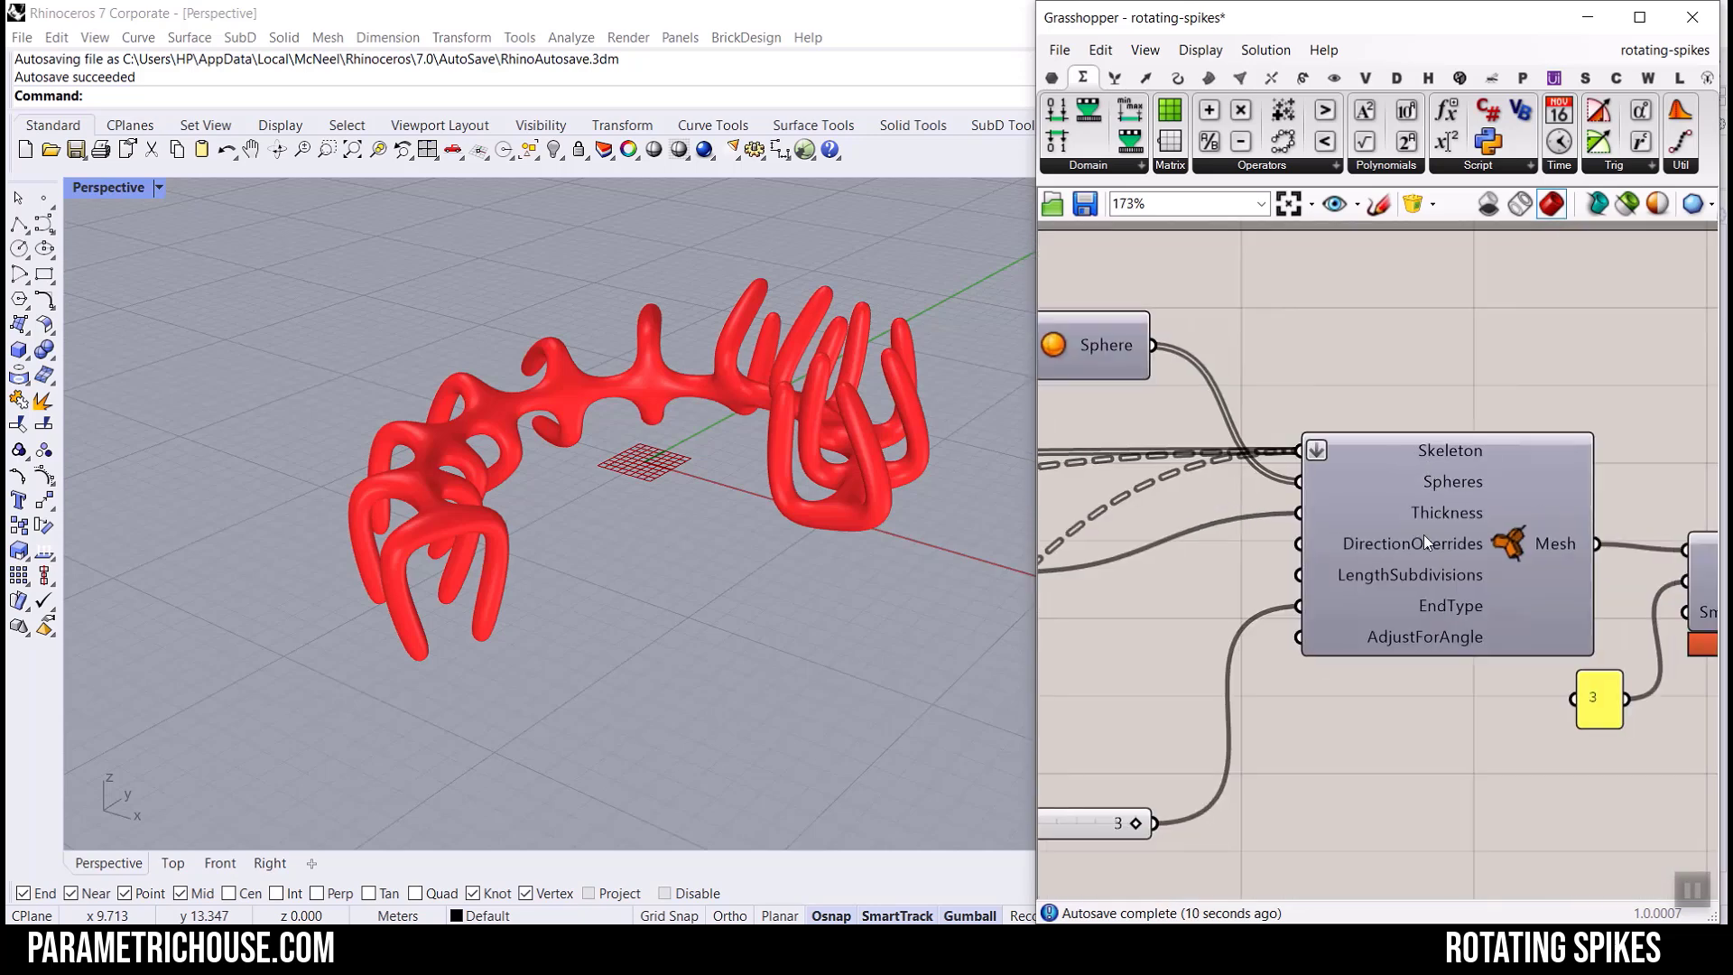
pyautogui.scroll(-4, 1309, 514)
pyautogui.scroll(8, 1244, 556)
pyautogui.moveTo(1285, 552); pyautogui.dragTo(1363, 552)
pyautogui.scroll(-4, 1305, 549)
# Increase the radius slider of the spheres that feed the pipe mesh.
pyautogui.scroll(3, 1236, 454)
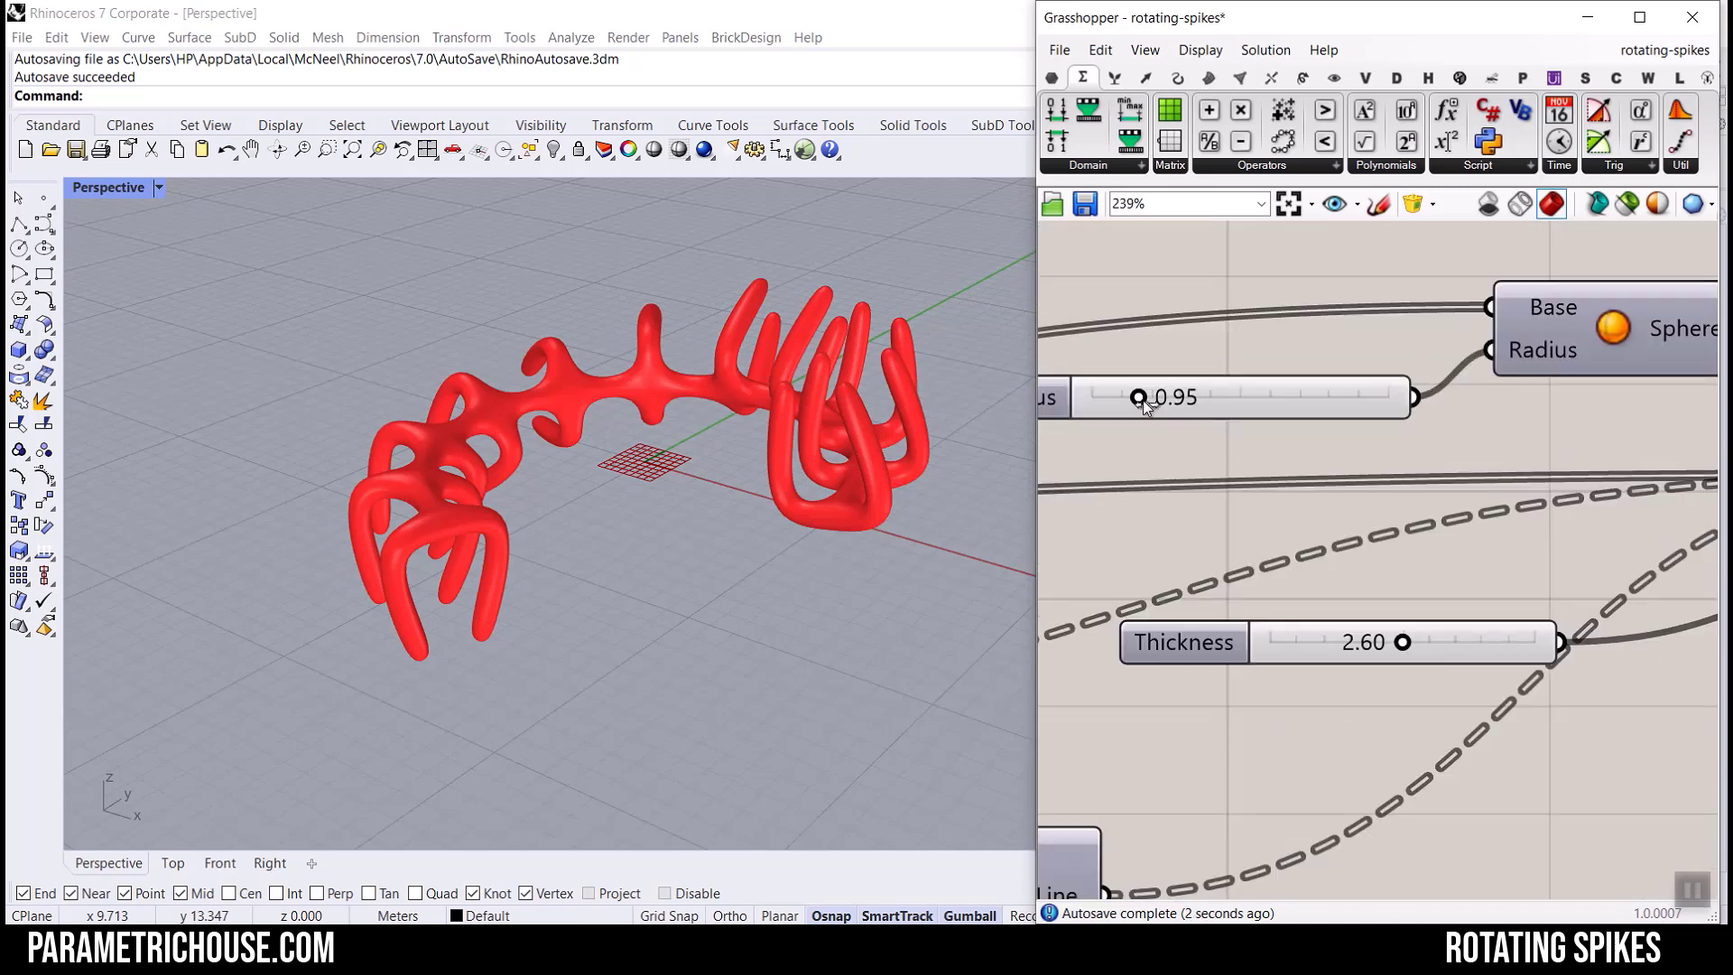
pyautogui.moveTo(1140, 397); pyautogui.dragTo(1187, 397)
pyautogui.scroll(5, 577, 433)
pyautogui.moveTo(553, 456)
pyautogui.mouseDown(button='right')
pyautogui.moveTo(508, 549)
pyautogui.moveTo(545, 440)
pyautogui.mouseUp(button='right')
# Bake the smoothed output mesh from the subdivision component into the Rhino document.
pyautogui.scroll(-3, 546, 441)
pyautogui.scroll(-4, 1209, 409)
pyautogui.scroll(3, 1374, 477)
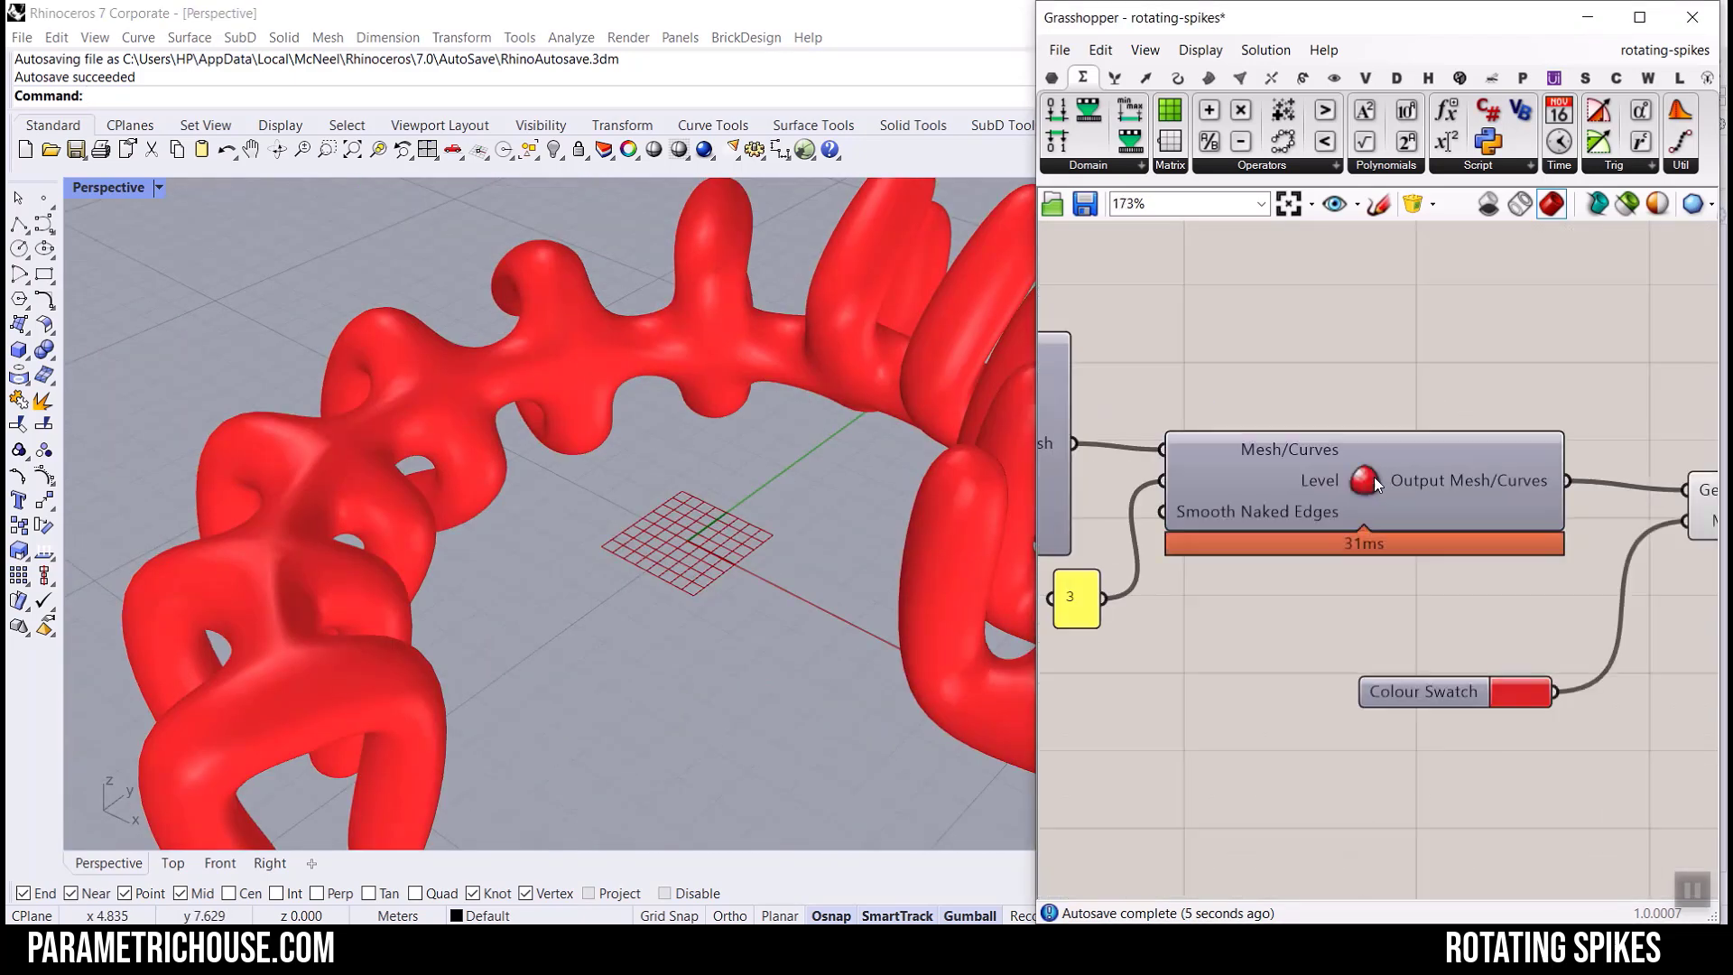
pyautogui.scroll(-4, 503, 403)
pyautogui.moveTo(503, 404); pyautogui.dragTo(693, 527, button='right')
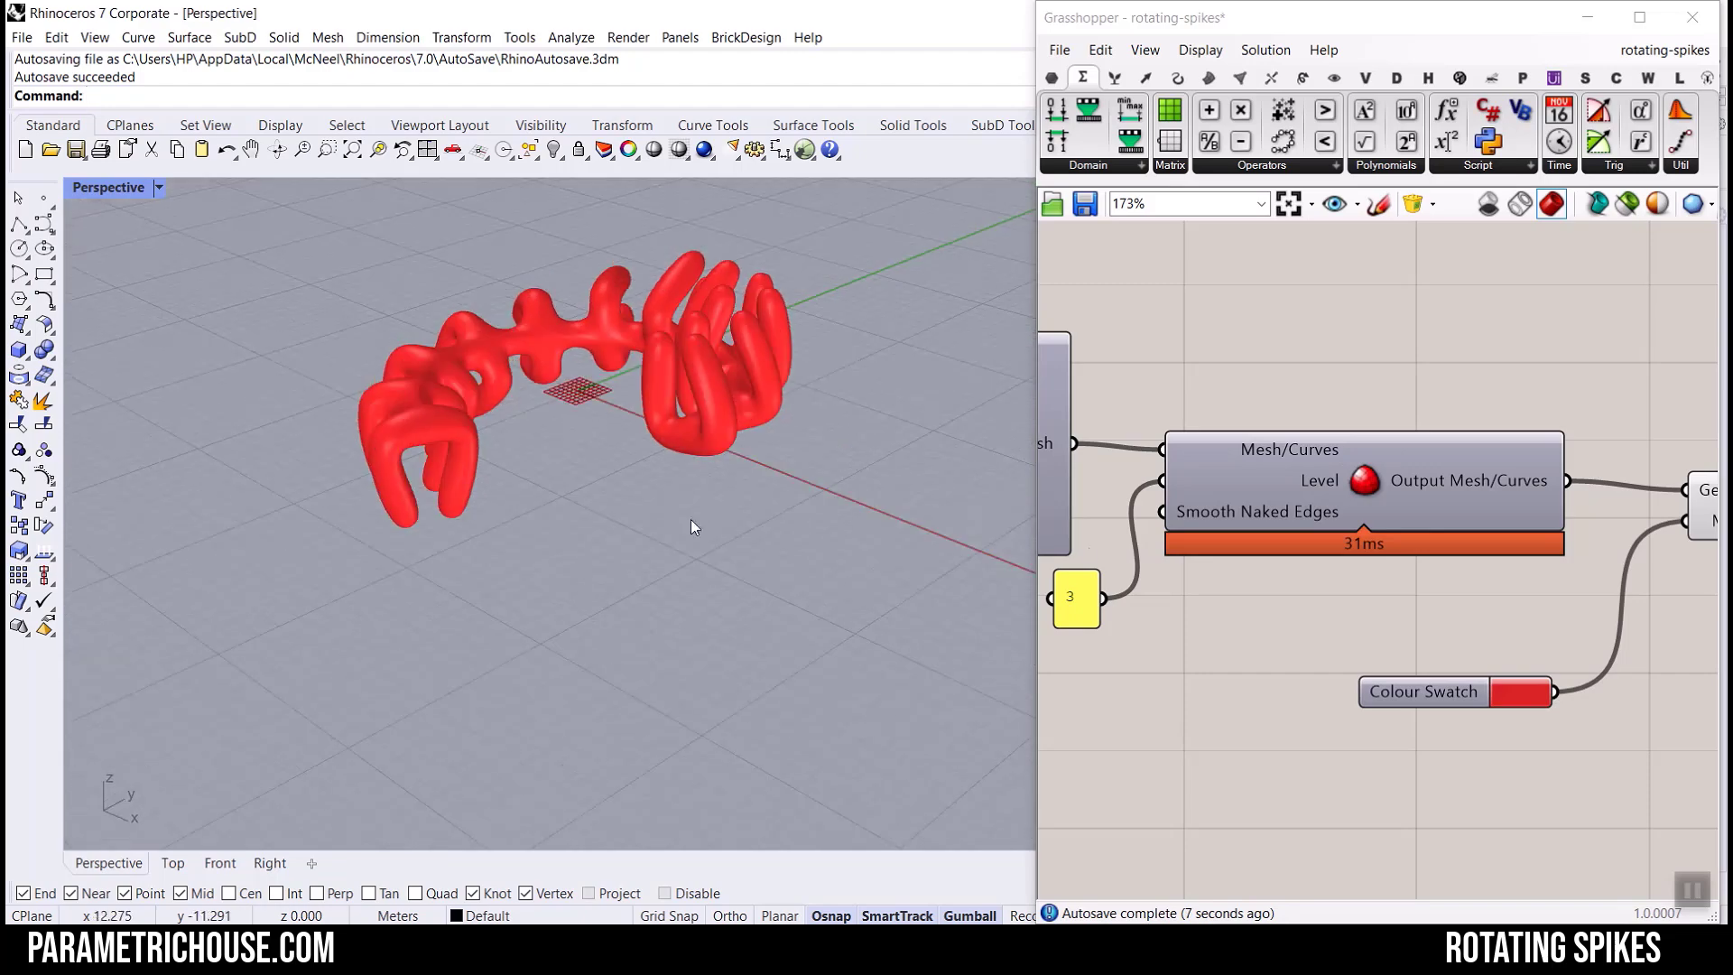
pyautogui.rightClick(1473, 485)
pyautogui.click(1506, 673)
pyautogui.press('Return')
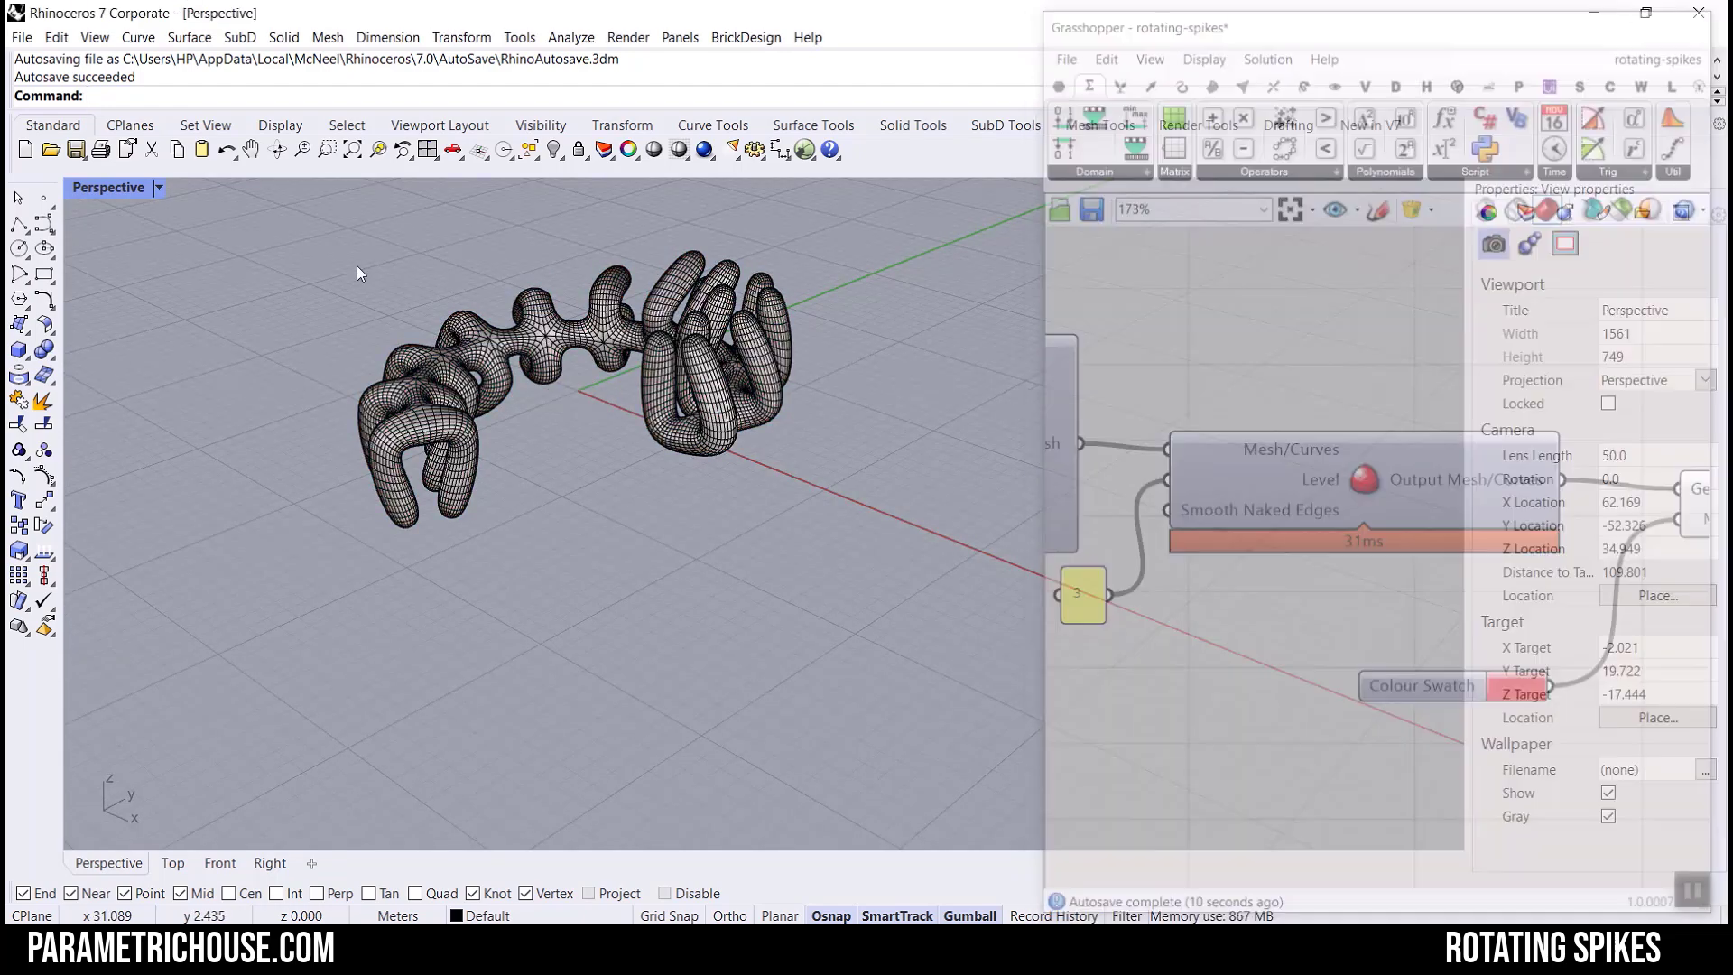
# Close the Grasshopper window, zoom to the model's extents and inspect the baked mesh from several sides.
pyautogui.click(1692, 17)
pyautogui.moveTo(306, 354); pyautogui.dragTo(442, 369, button='right')
pyautogui.click(352, 154)
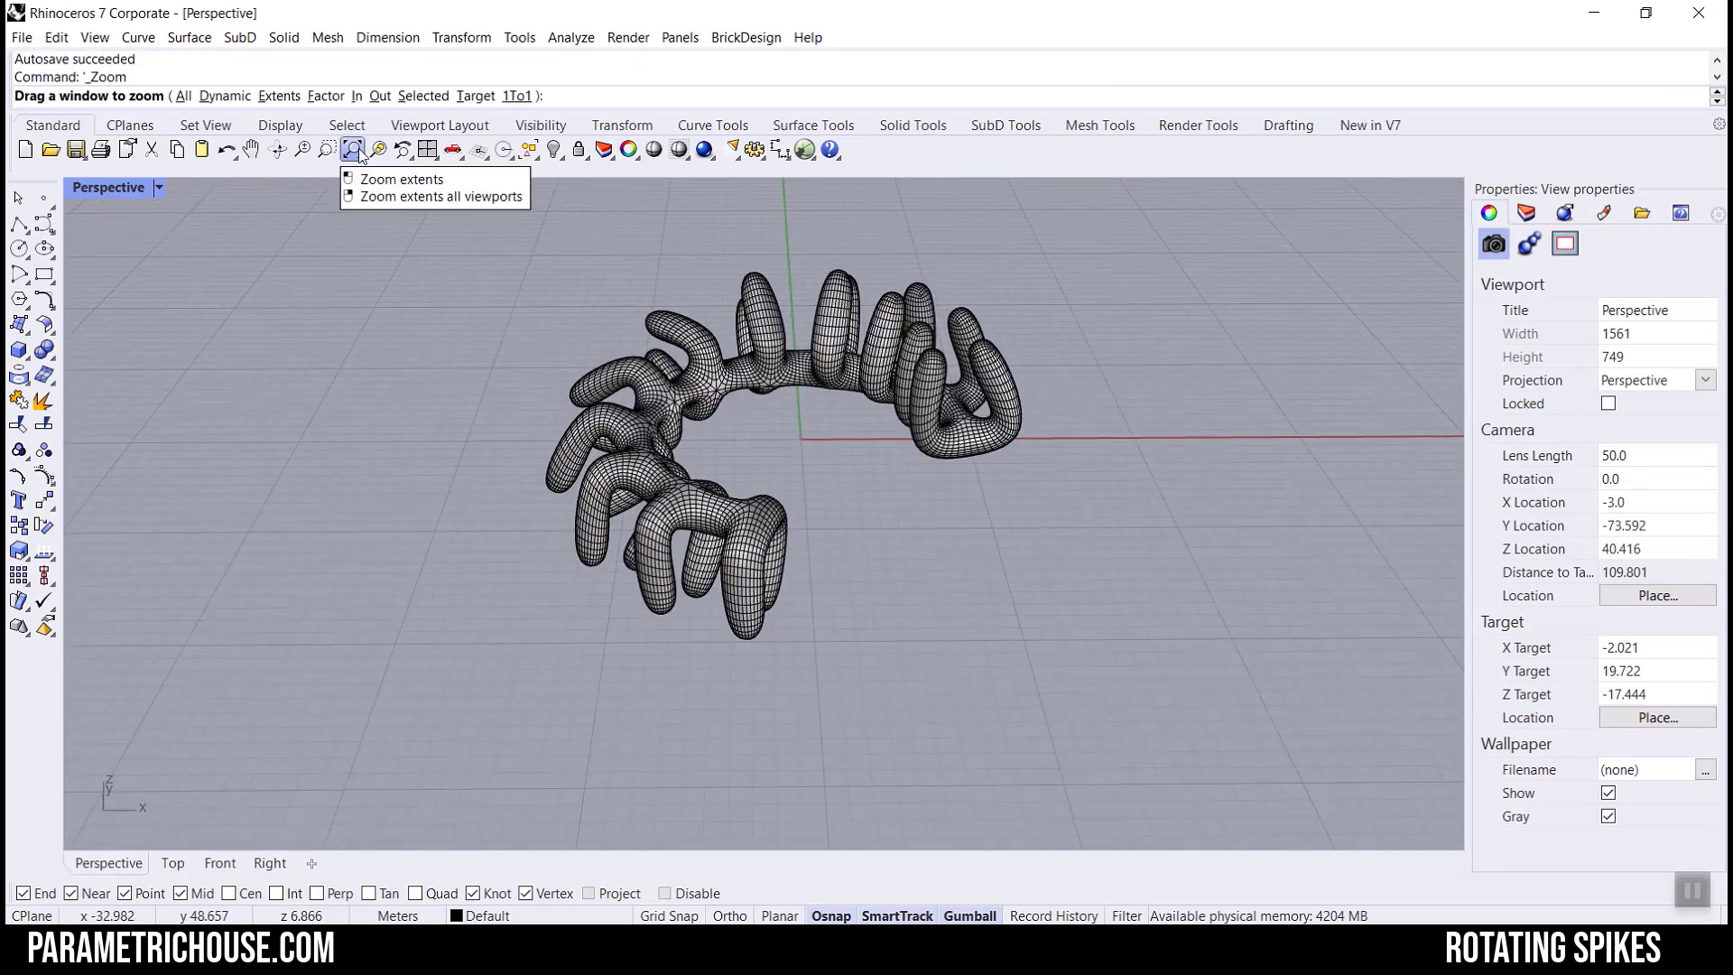
pyautogui.moveTo(519, 455); pyautogui.dragTo(876, 454, button='right')
pyautogui.scroll(4, 767, 573)
pyautogui.moveTo(467, 616); pyautogui.dragTo(361, 587, button='right')
pyautogui.scroll(-4, 777, 571)
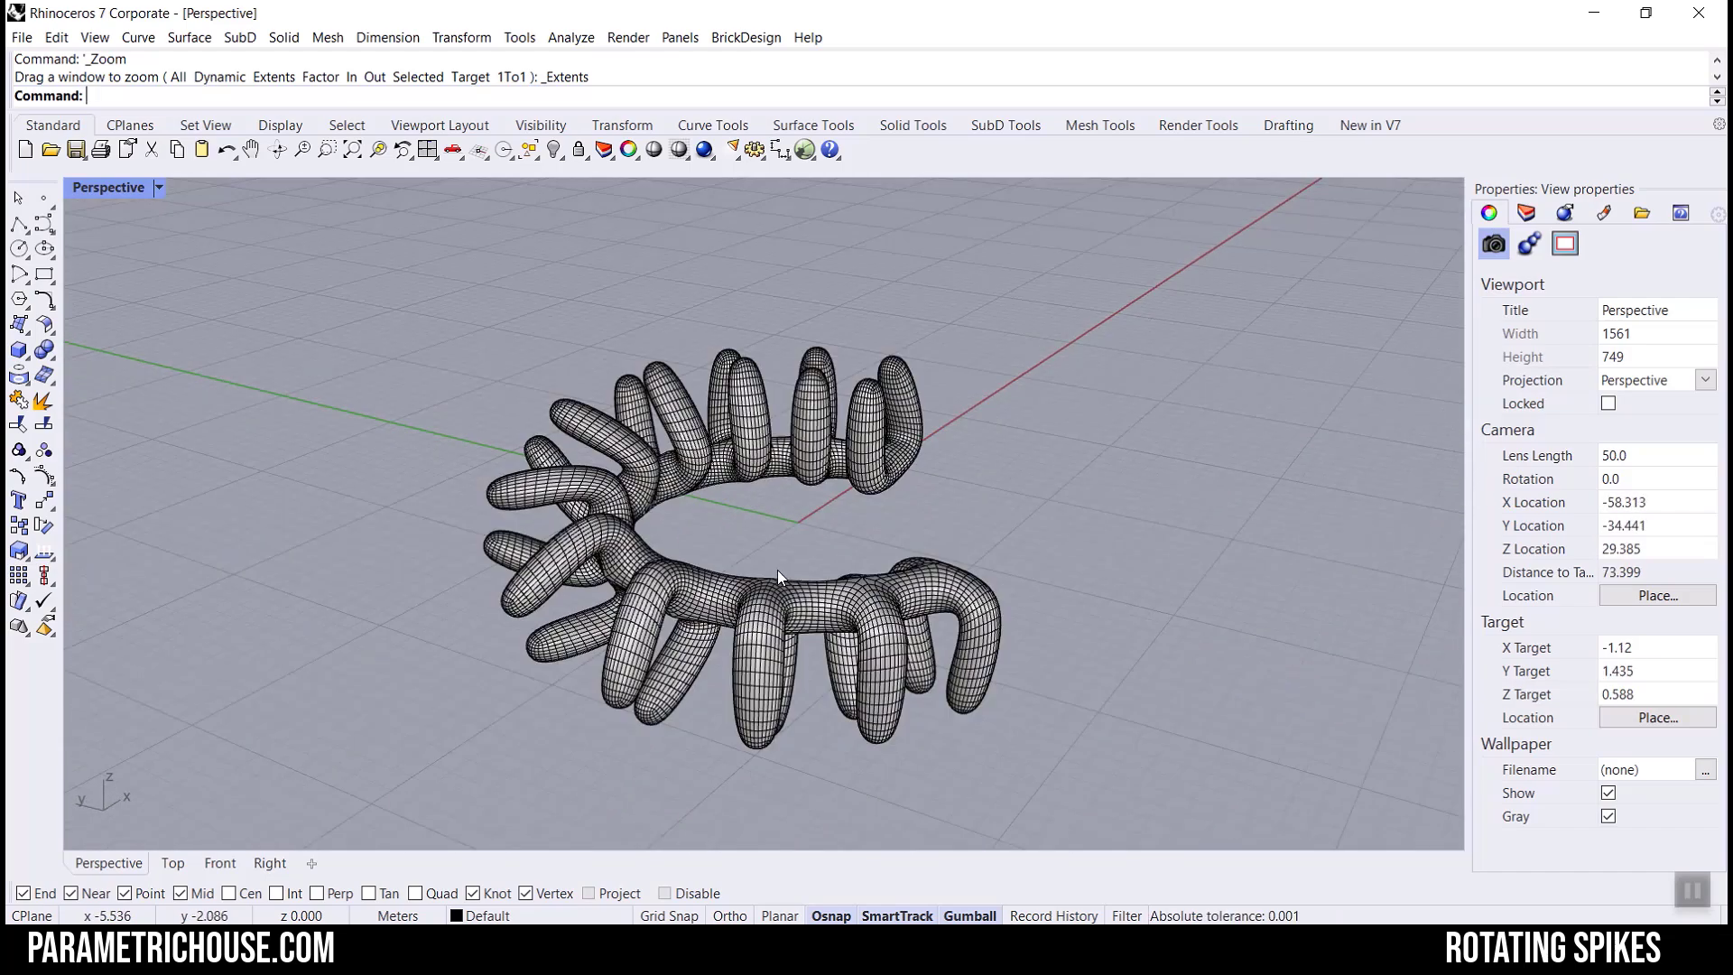
# Delete the baked mesh and reopen the Grasshopper window.
pyautogui.moveTo(1155, 751); pyautogui.dragTo(553, 398)
pyautogui.press('Delete')
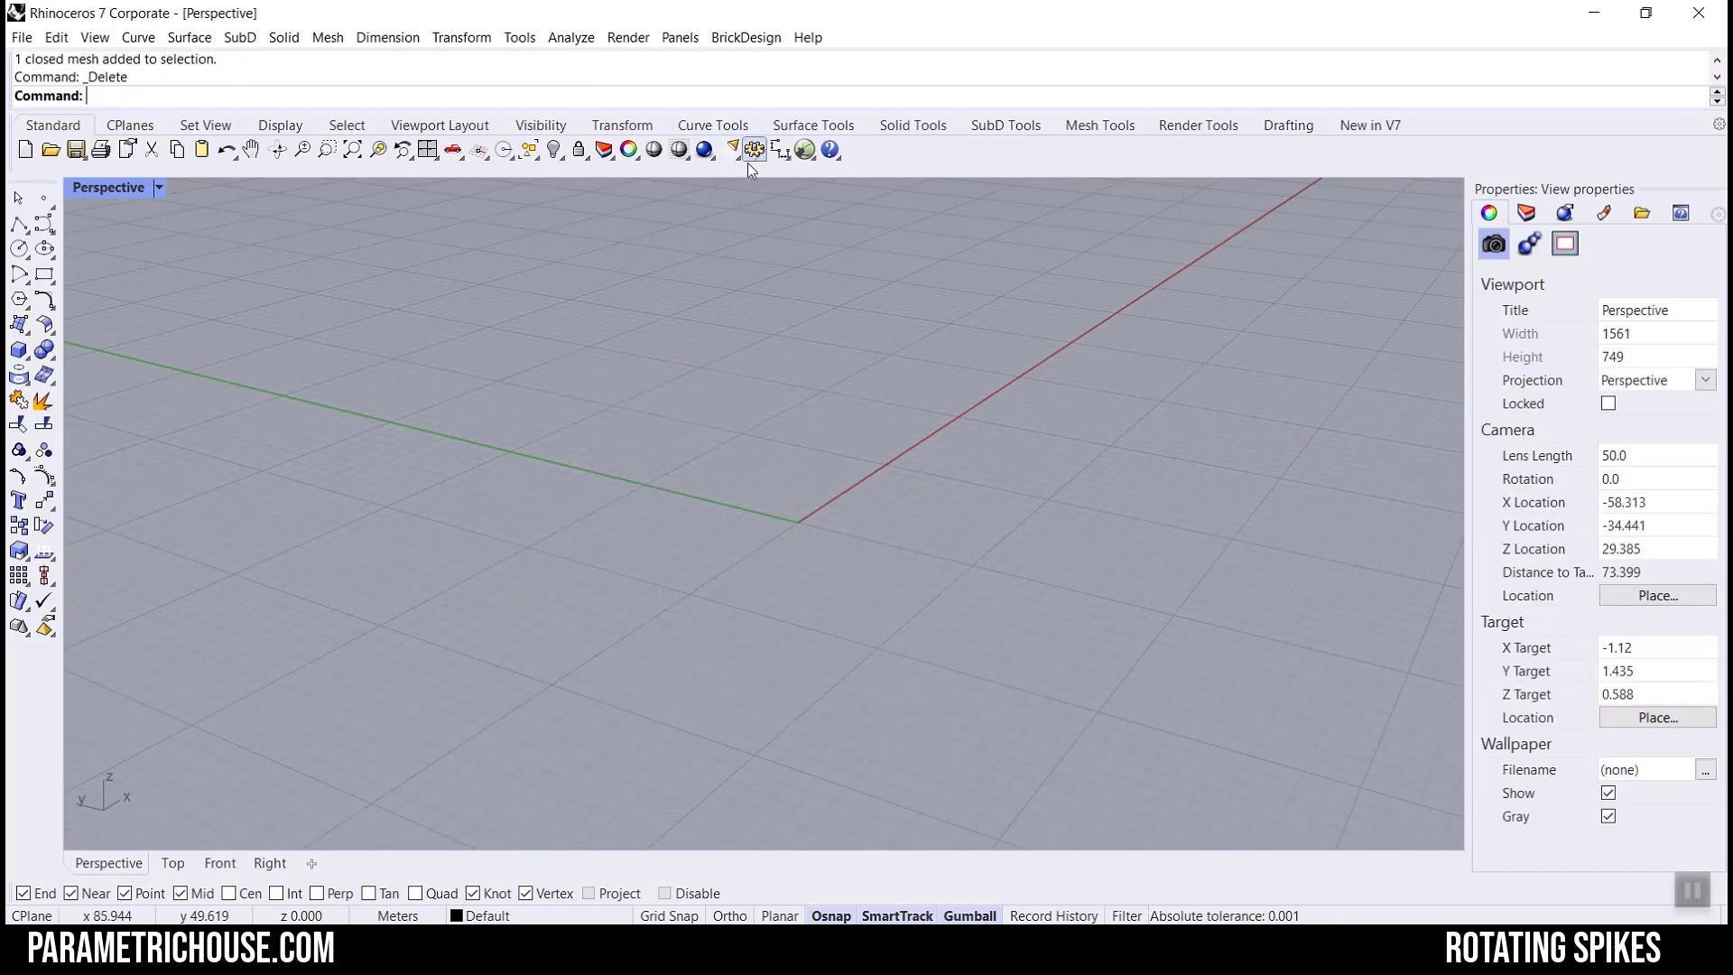
pyautogui.click(806, 152)
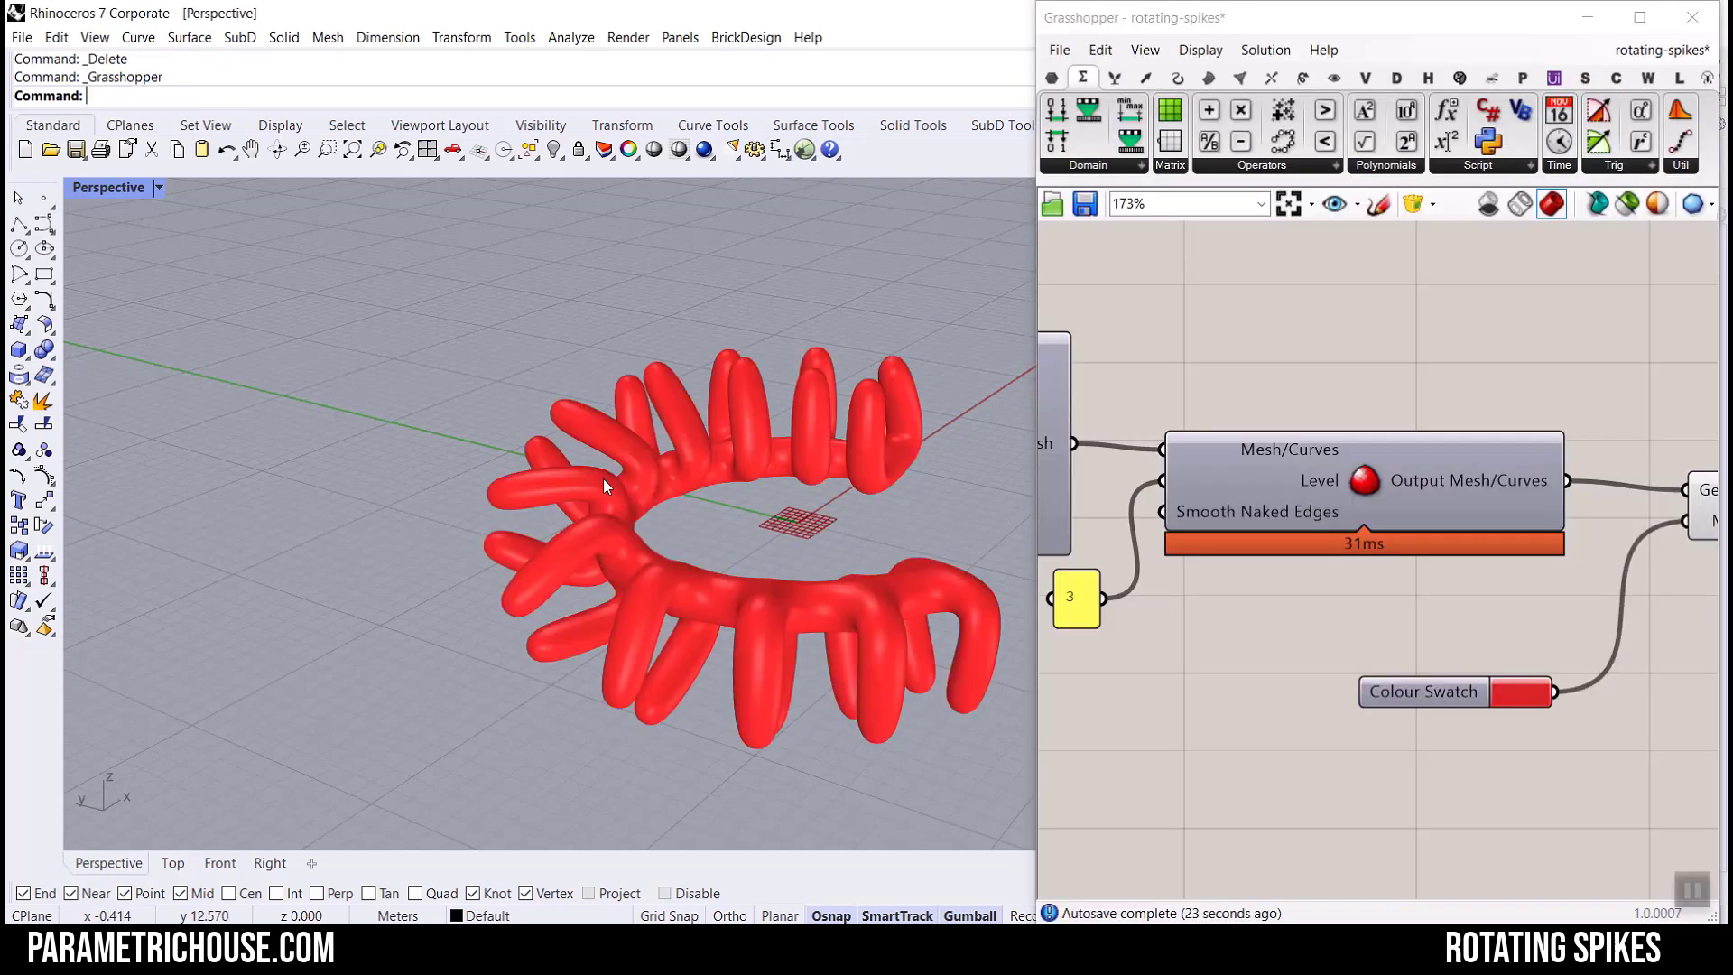
pyautogui.scroll(-6, 613, 470)
pyautogui.scroll(5, 697, 582)
pyautogui.moveTo(679, 430); pyautogui.dragTo(661, 588, button='right')
pyautogui.scroll(2, 697, 513)
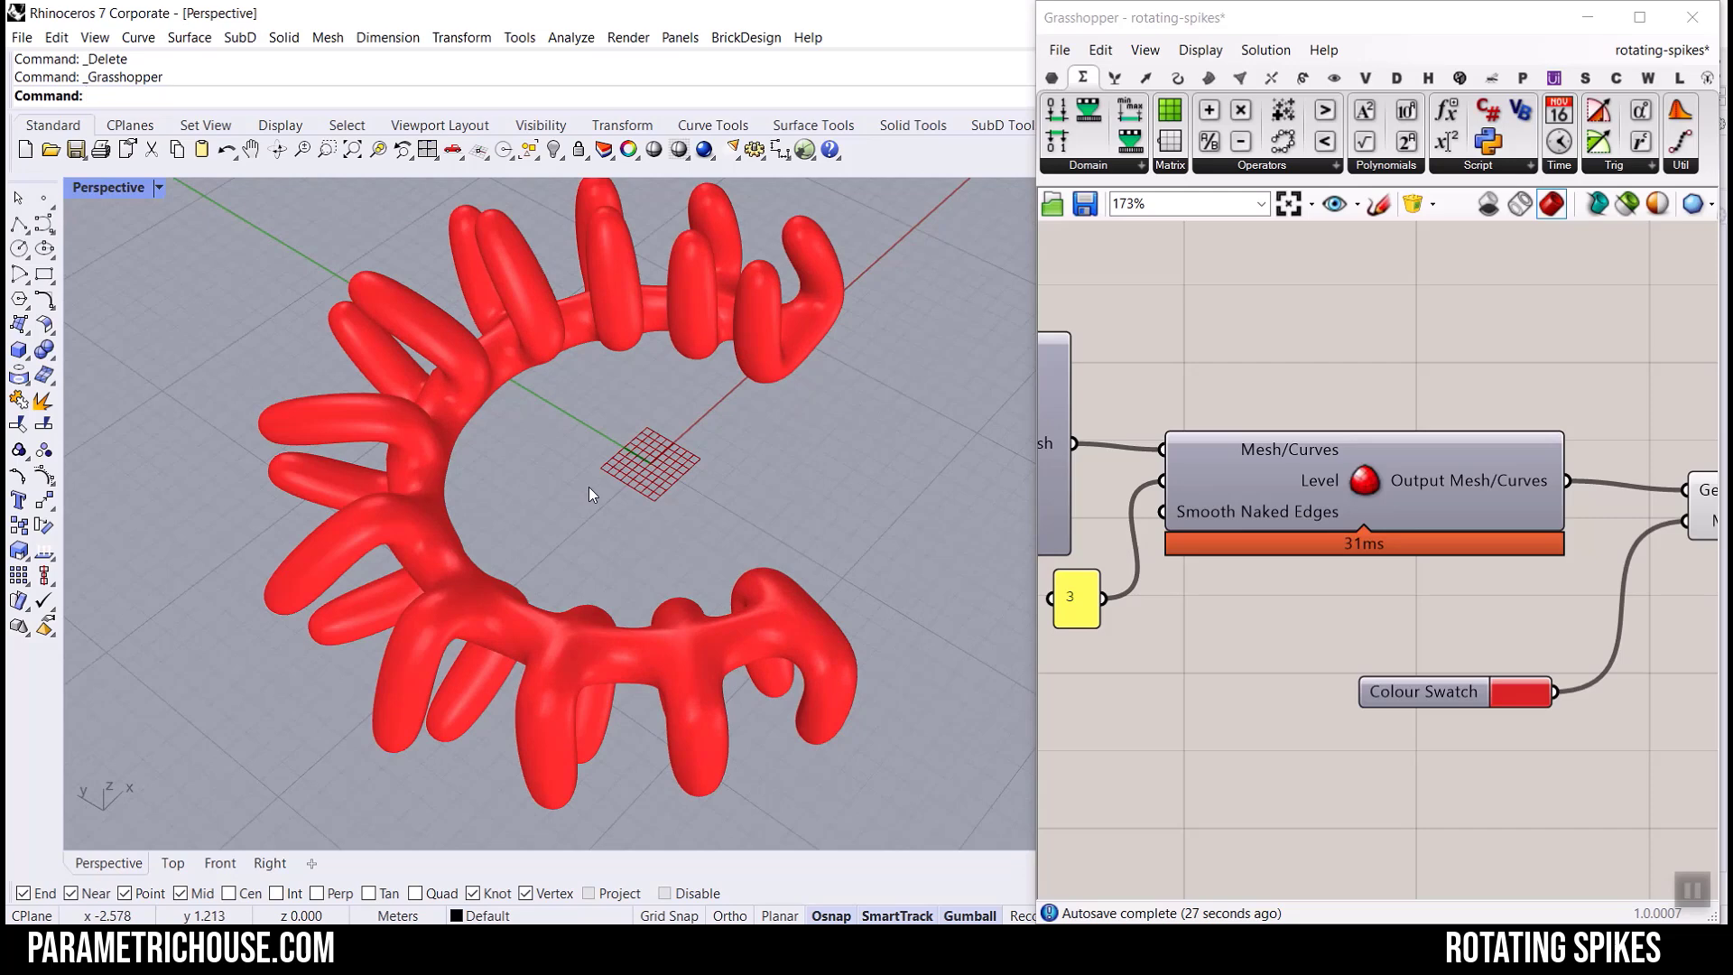
pyautogui.moveTo(591, 490)
pyautogui.mouseDown(button='right')
pyautogui.moveTo(607, 484)
pyautogui.moveTo(518, 569)
pyautogui.moveTo(623, 533)
pyautogui.moveTo(677, 483)
pyautogui.moveTo(596, 508)
pyautogui.mouseUp(button='right')
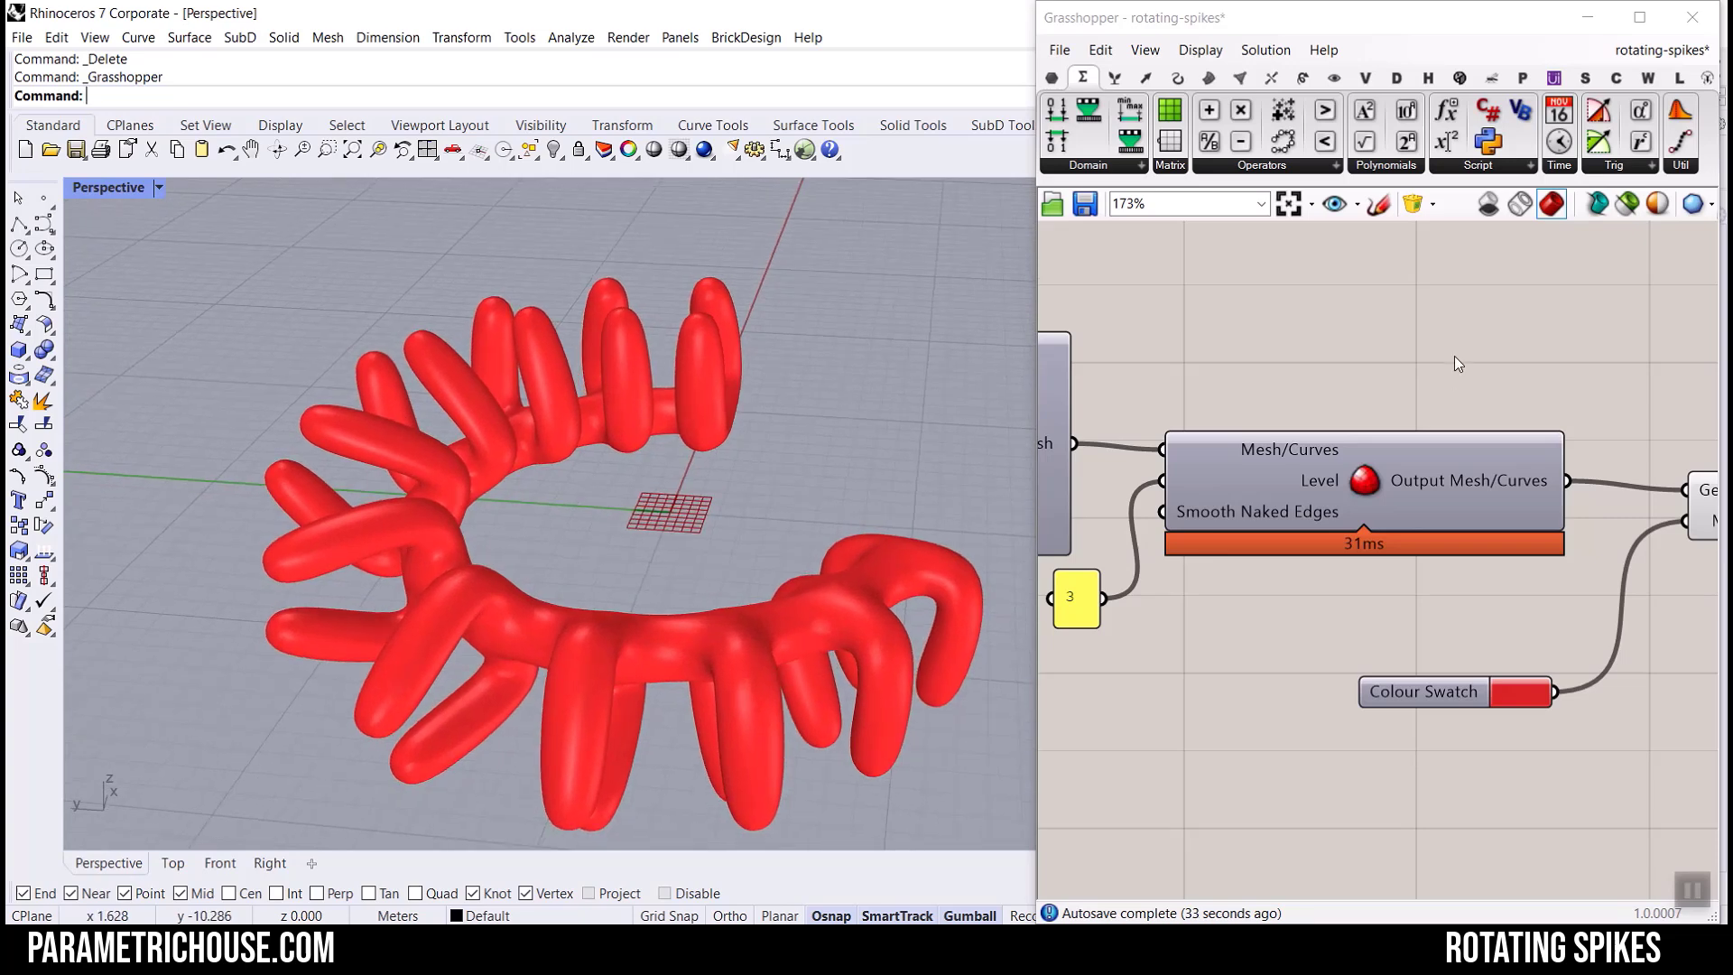
pyautogui.scroll(-3, 1516, 375)
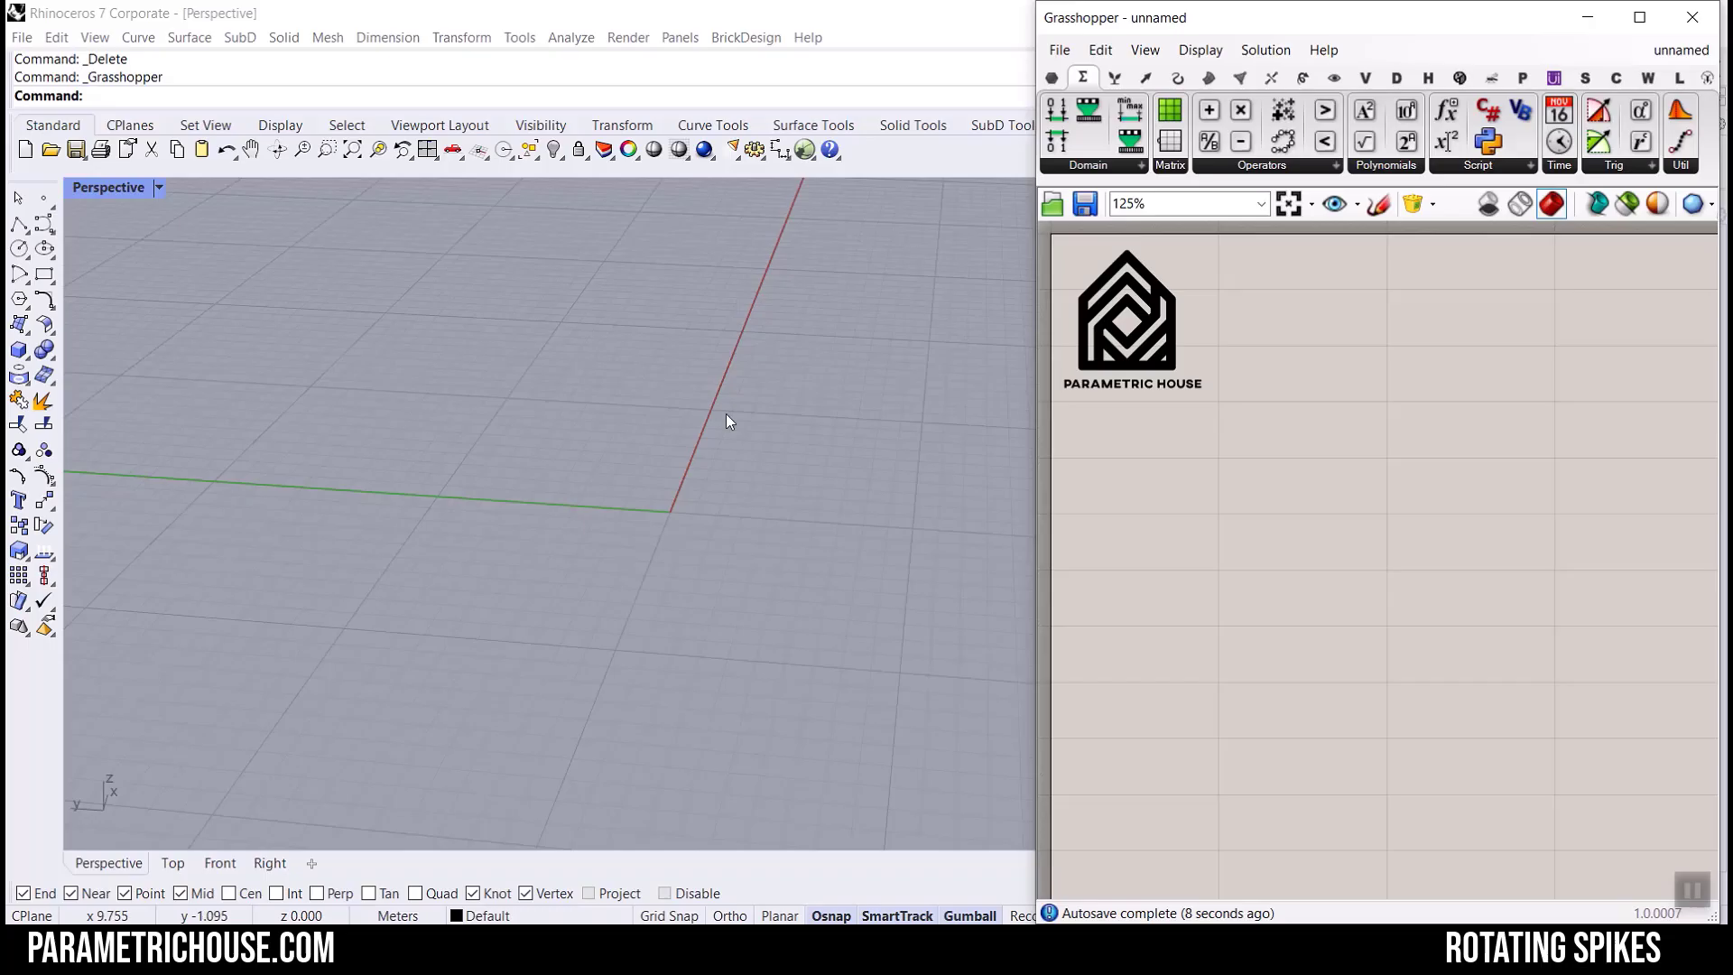
# Draw a circle with a radius of about 34 m beside the origin in the Perspective view.
pyautogui.scroll(-4, 713, 415)
pyautogui.scroll(-5, 637, 490)
pyautogui.moveTo(604, 424); pyautogui.dragTo(458, 459, button='right')
pyautogui.scroll(-6, 458, 458)
pyautogui.scroll(8, 457, 458)
pyautogui.moveTo(469, 612); pyautogui.dragTo(437, 603, button='right')
pyautogui.scroll(6, 442, 615)
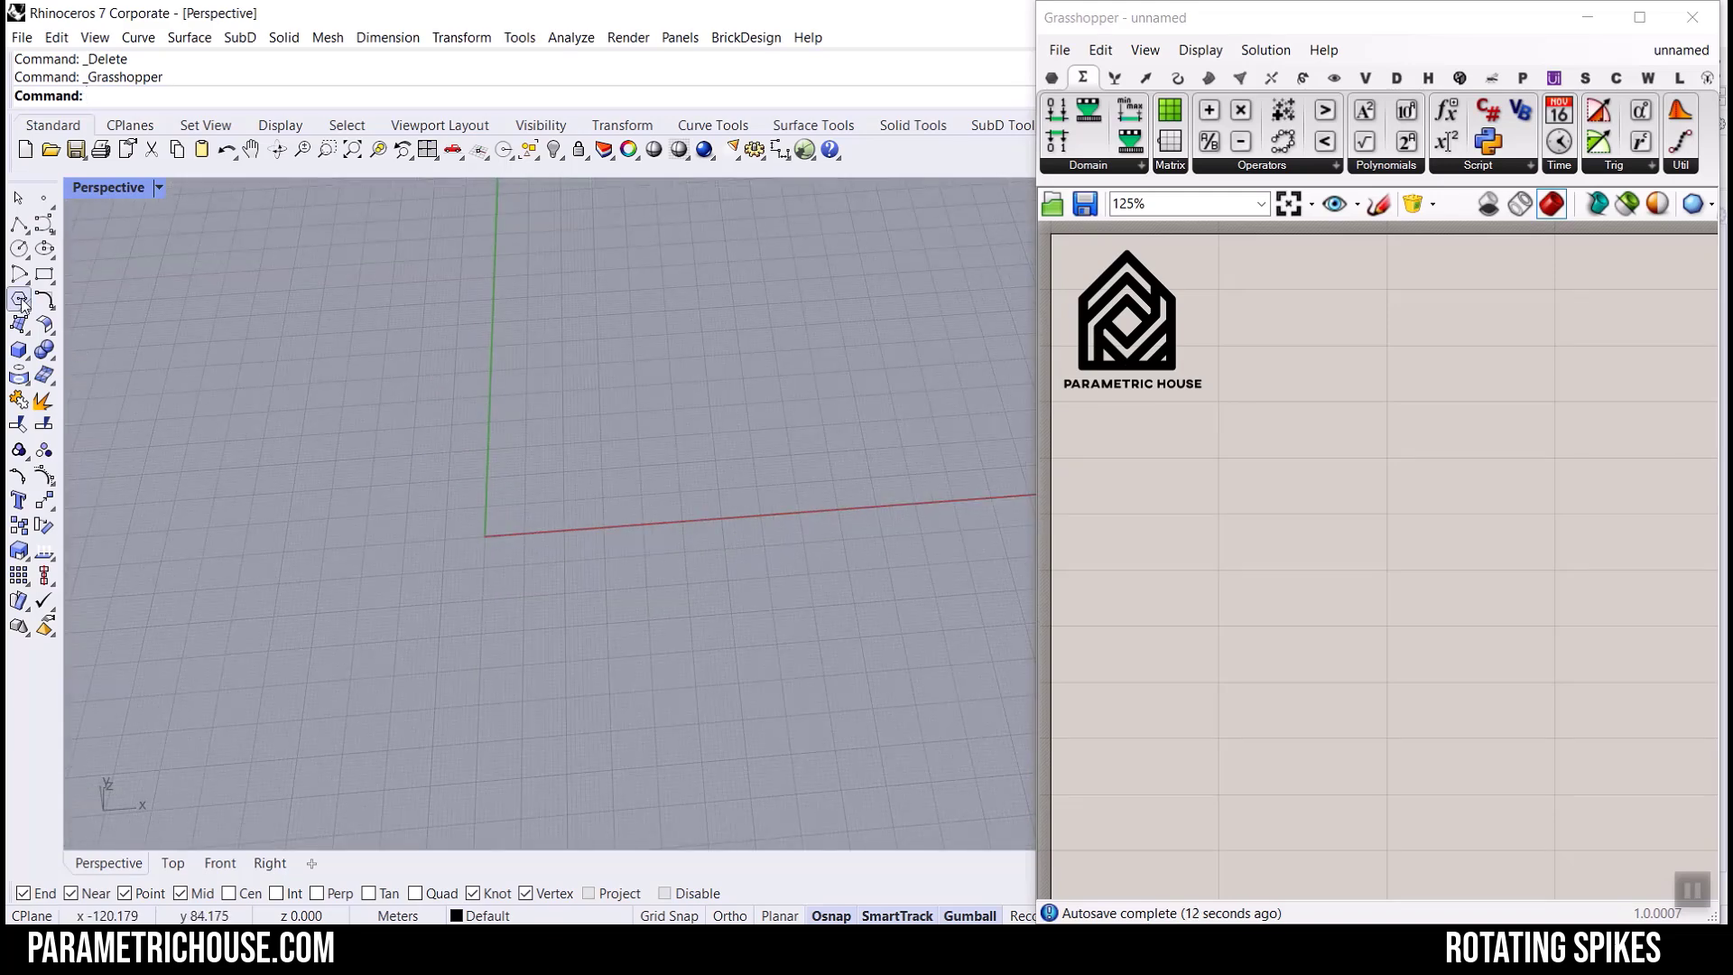
pyautogui.click(18, 249)
pyautogui.click(385, 464)
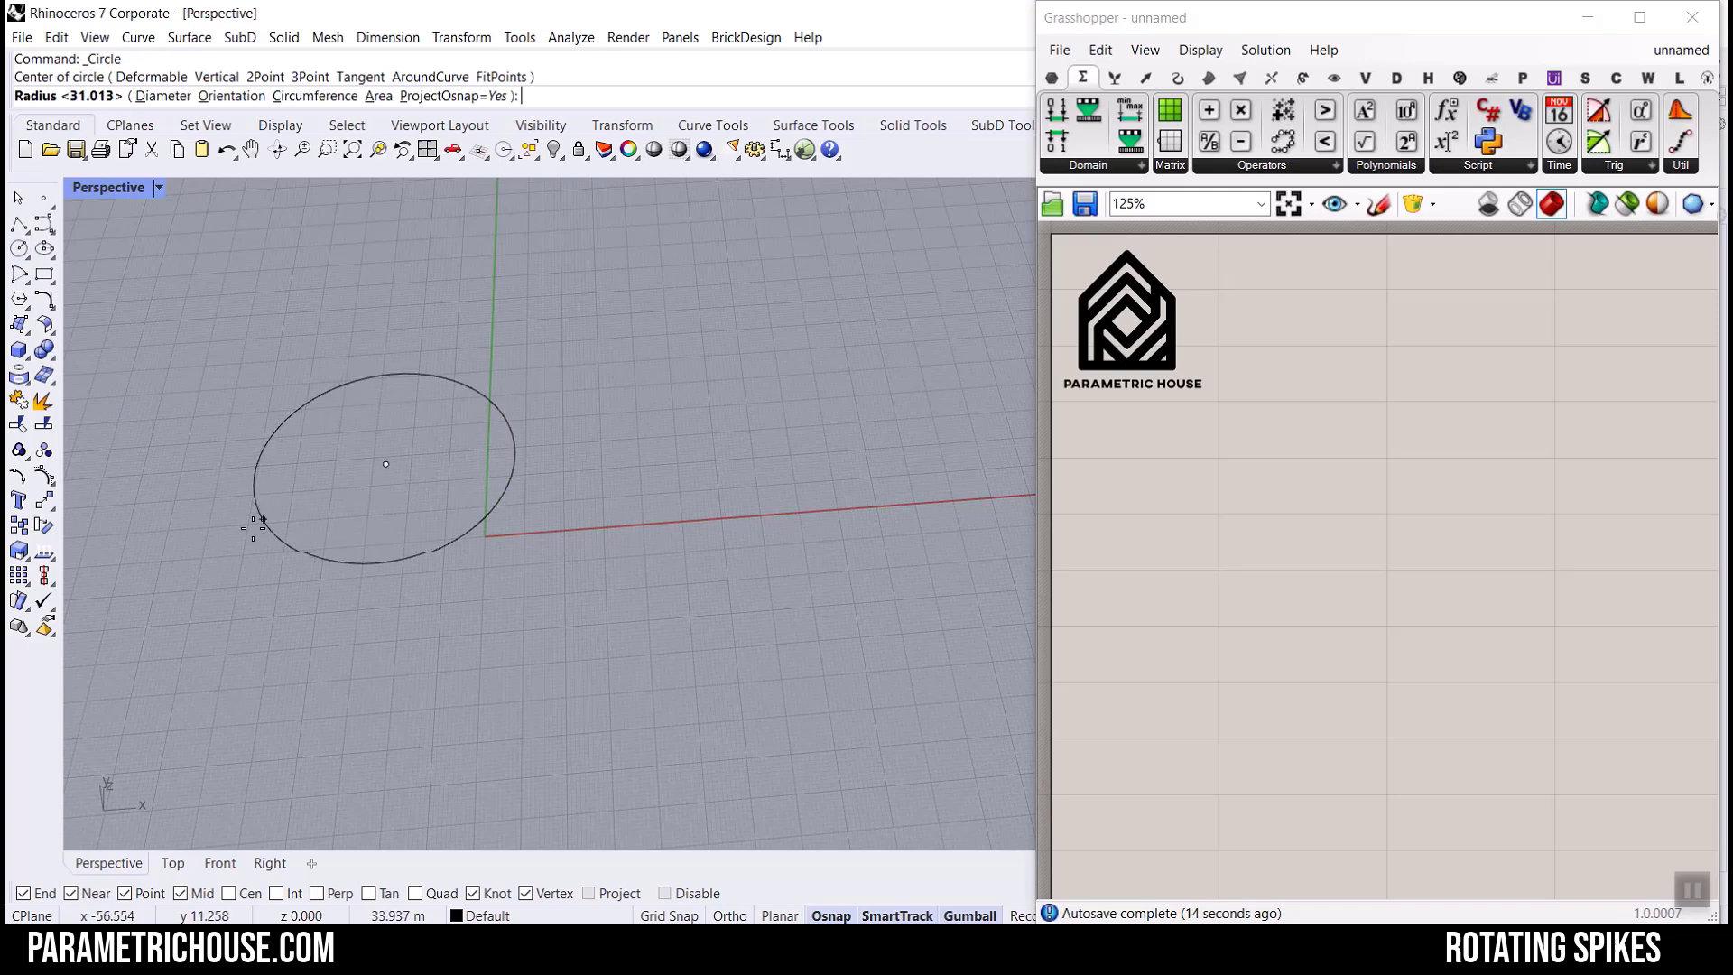
pyautogui.click(253, 528)
# Draw an open, winding degree-3 control point curve beside the circle.
pyautogui.click(42, 224)
pyautogui.click(841, 397)
pyautogui.click(687, 346)
pyautogui.click(612, 443)
pyautogui.click(655, 544)
pyautogui.click(862, 484)
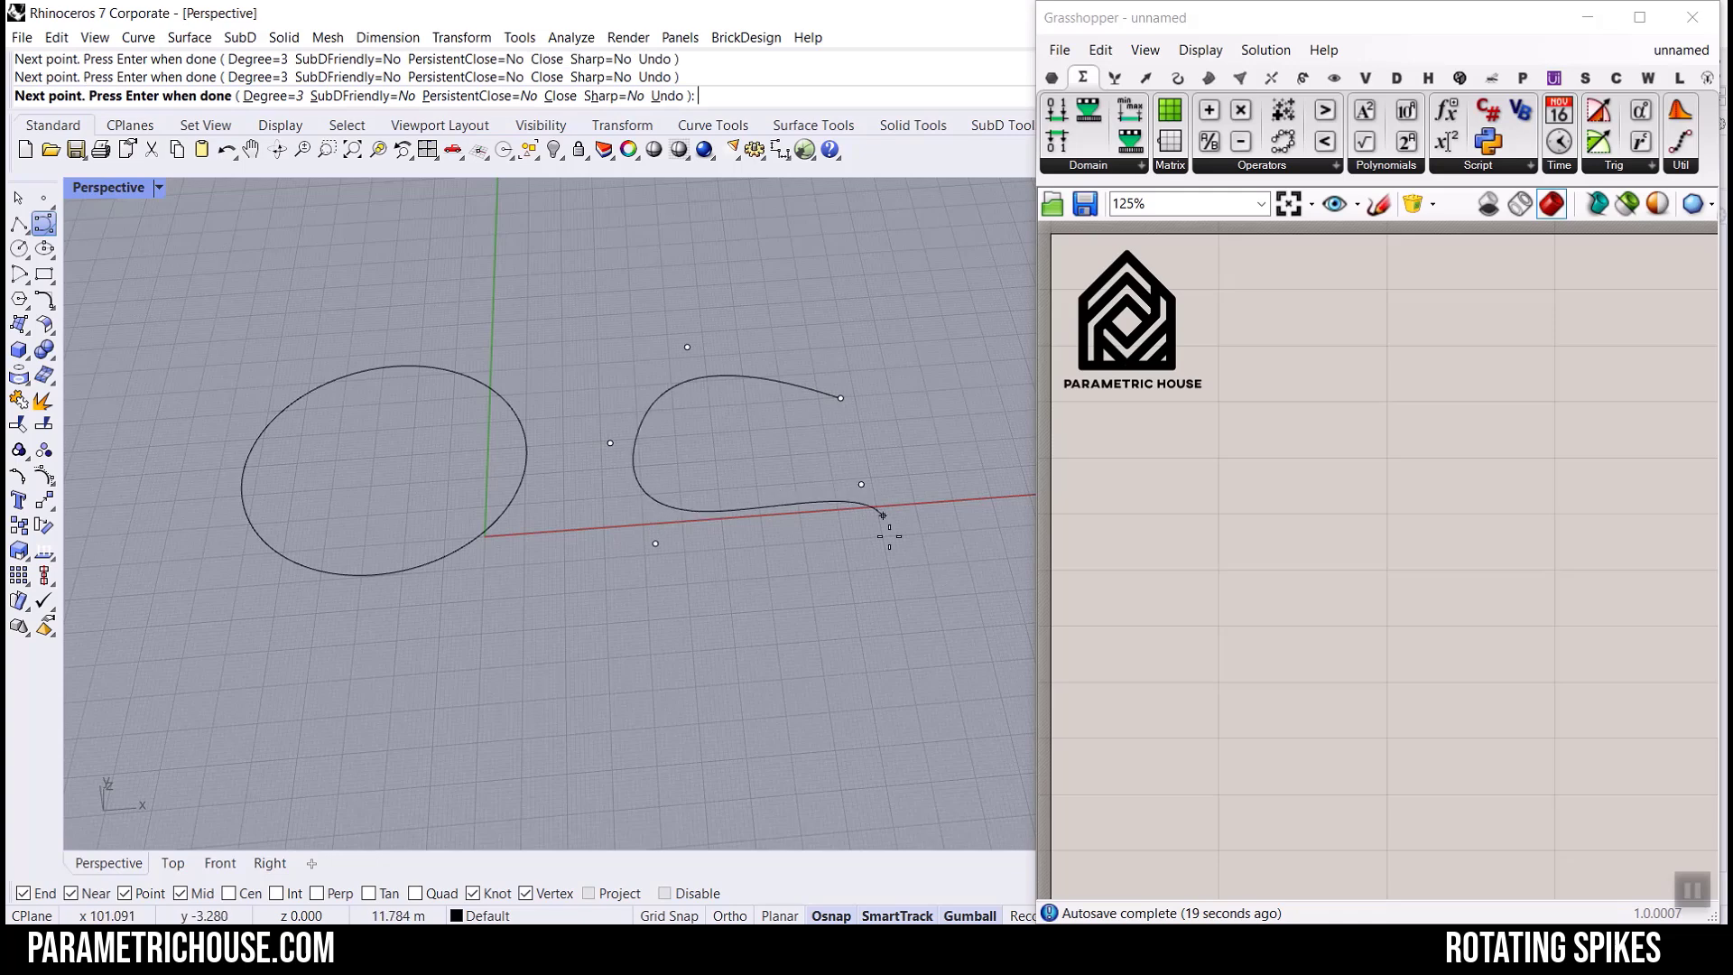
pyautogui.rightClick(855, 617)
pyautogui.scroll(3, 850, 547)
pyautogui.keyDown('shift'); pyautogui.moveTo(520, 549); pyautogui.dragTo(706, 537, button='right'); pyautogui.keyUp('shift')
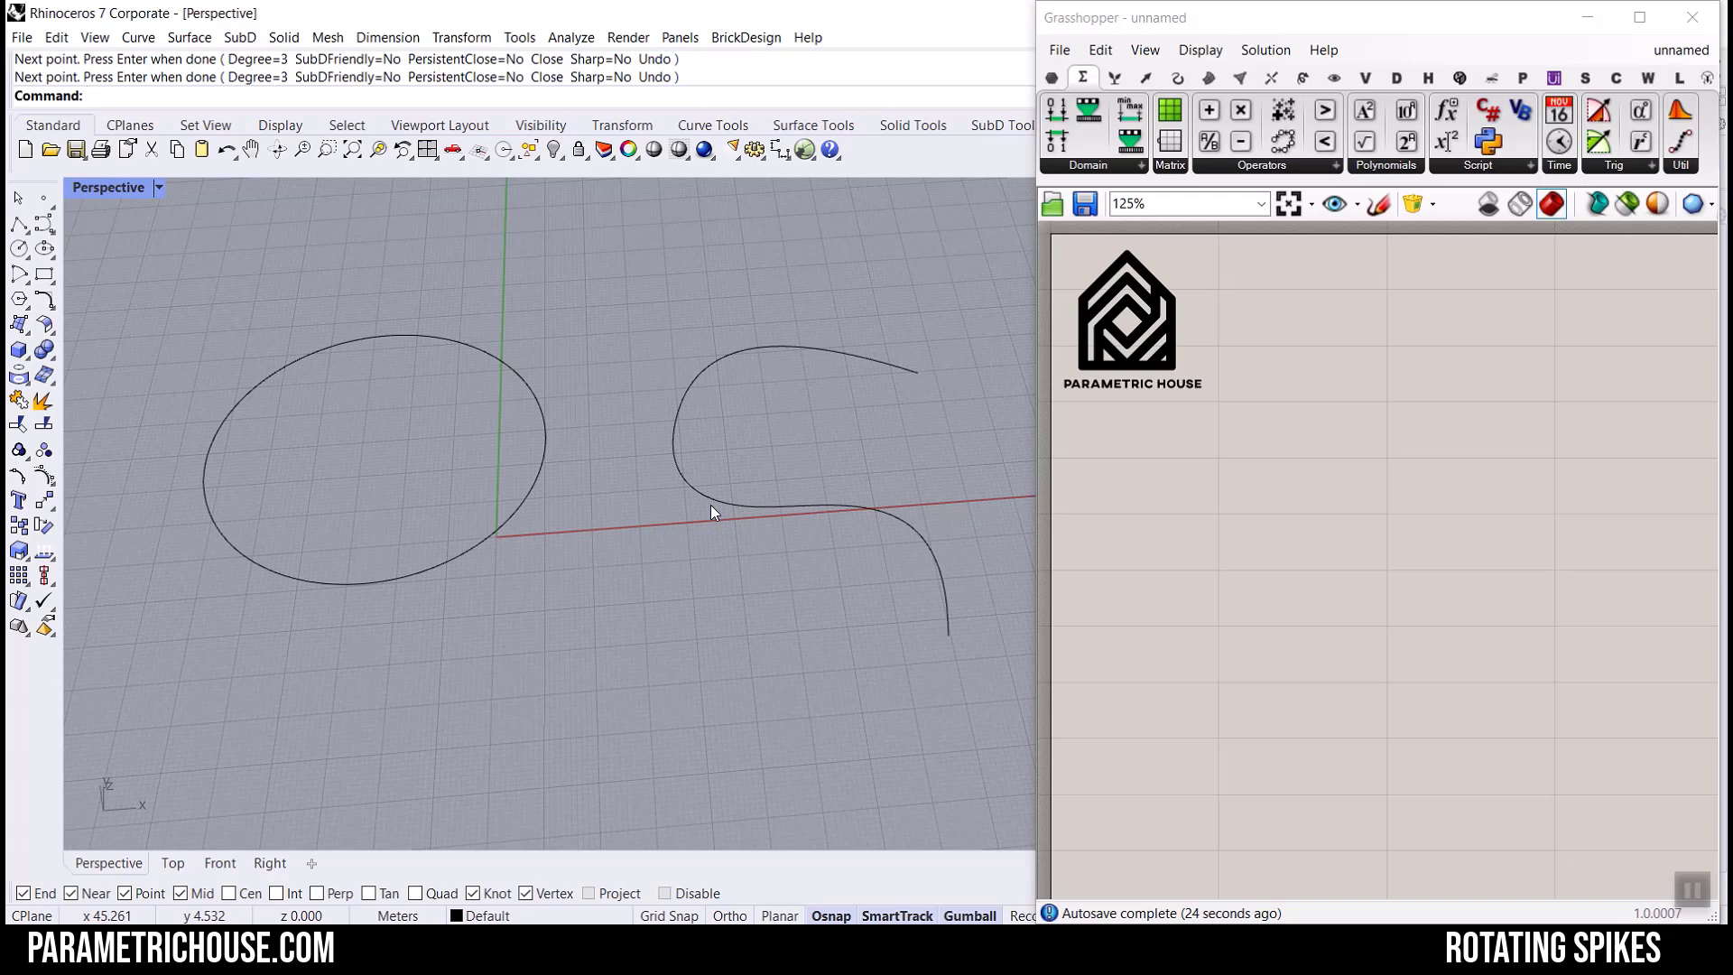
# Place a Curve parameter on the empty Grasshopper canvas.
pyautogui.click(1052, 78)
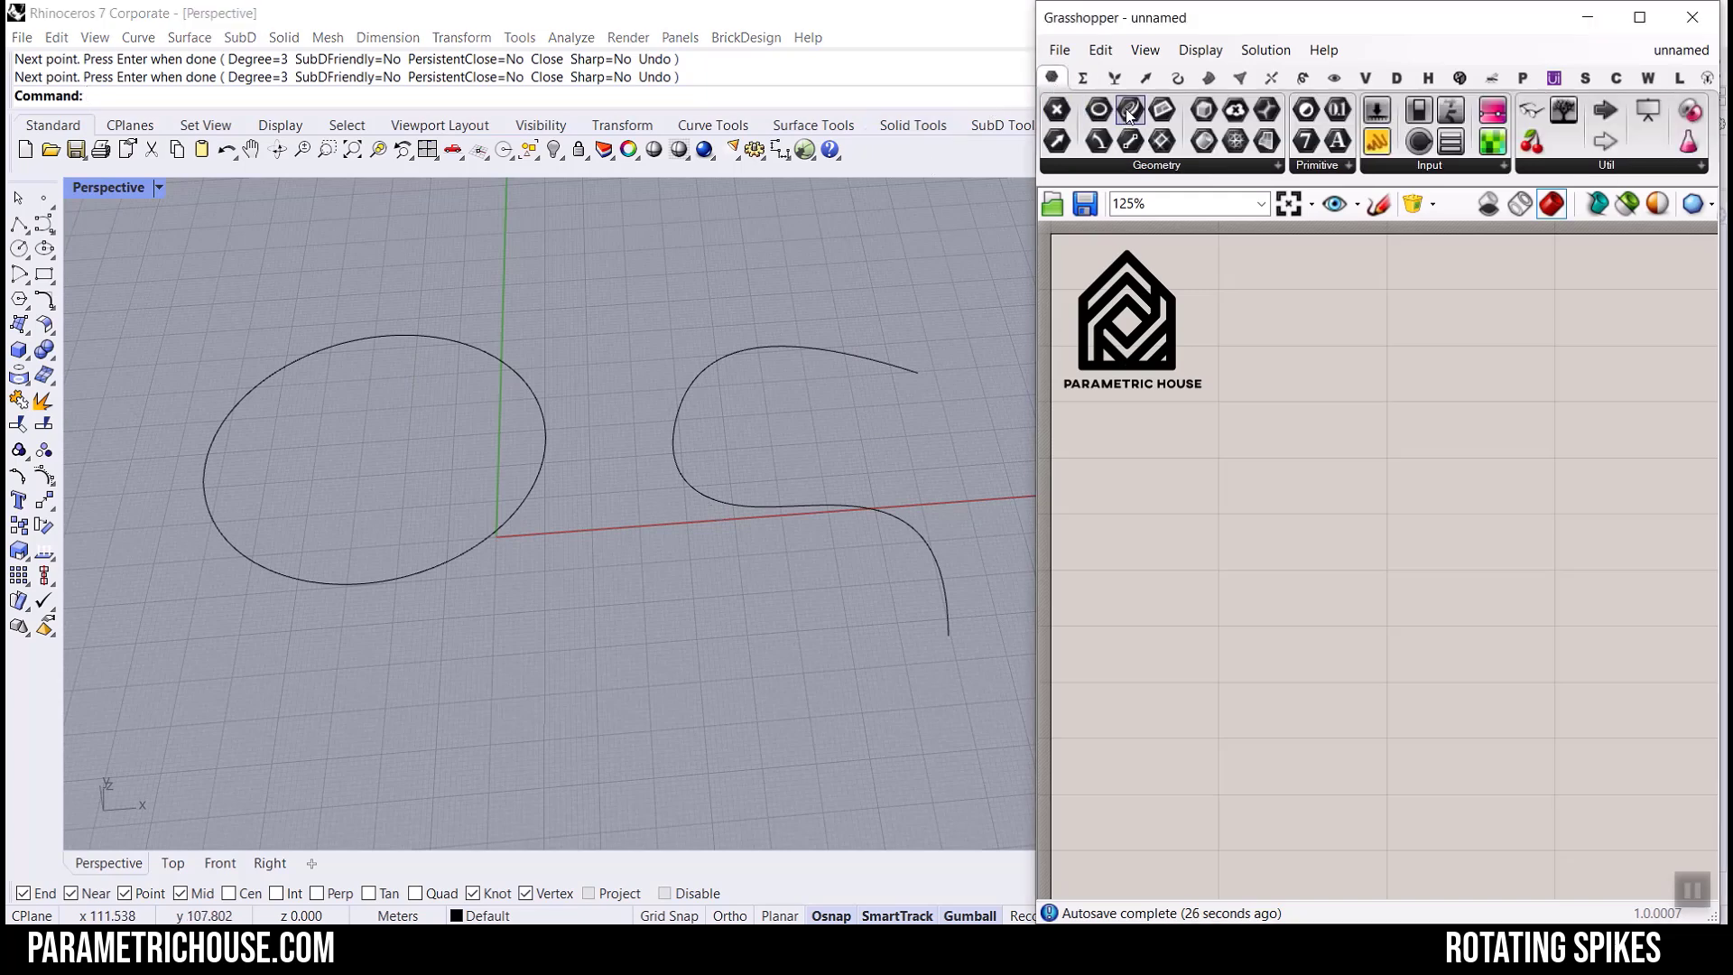
pyautogui.moveTo(1383, 485); pyautogui.dragTo(1382, 486)
pyautogui.scroll(3, 1404, 519)
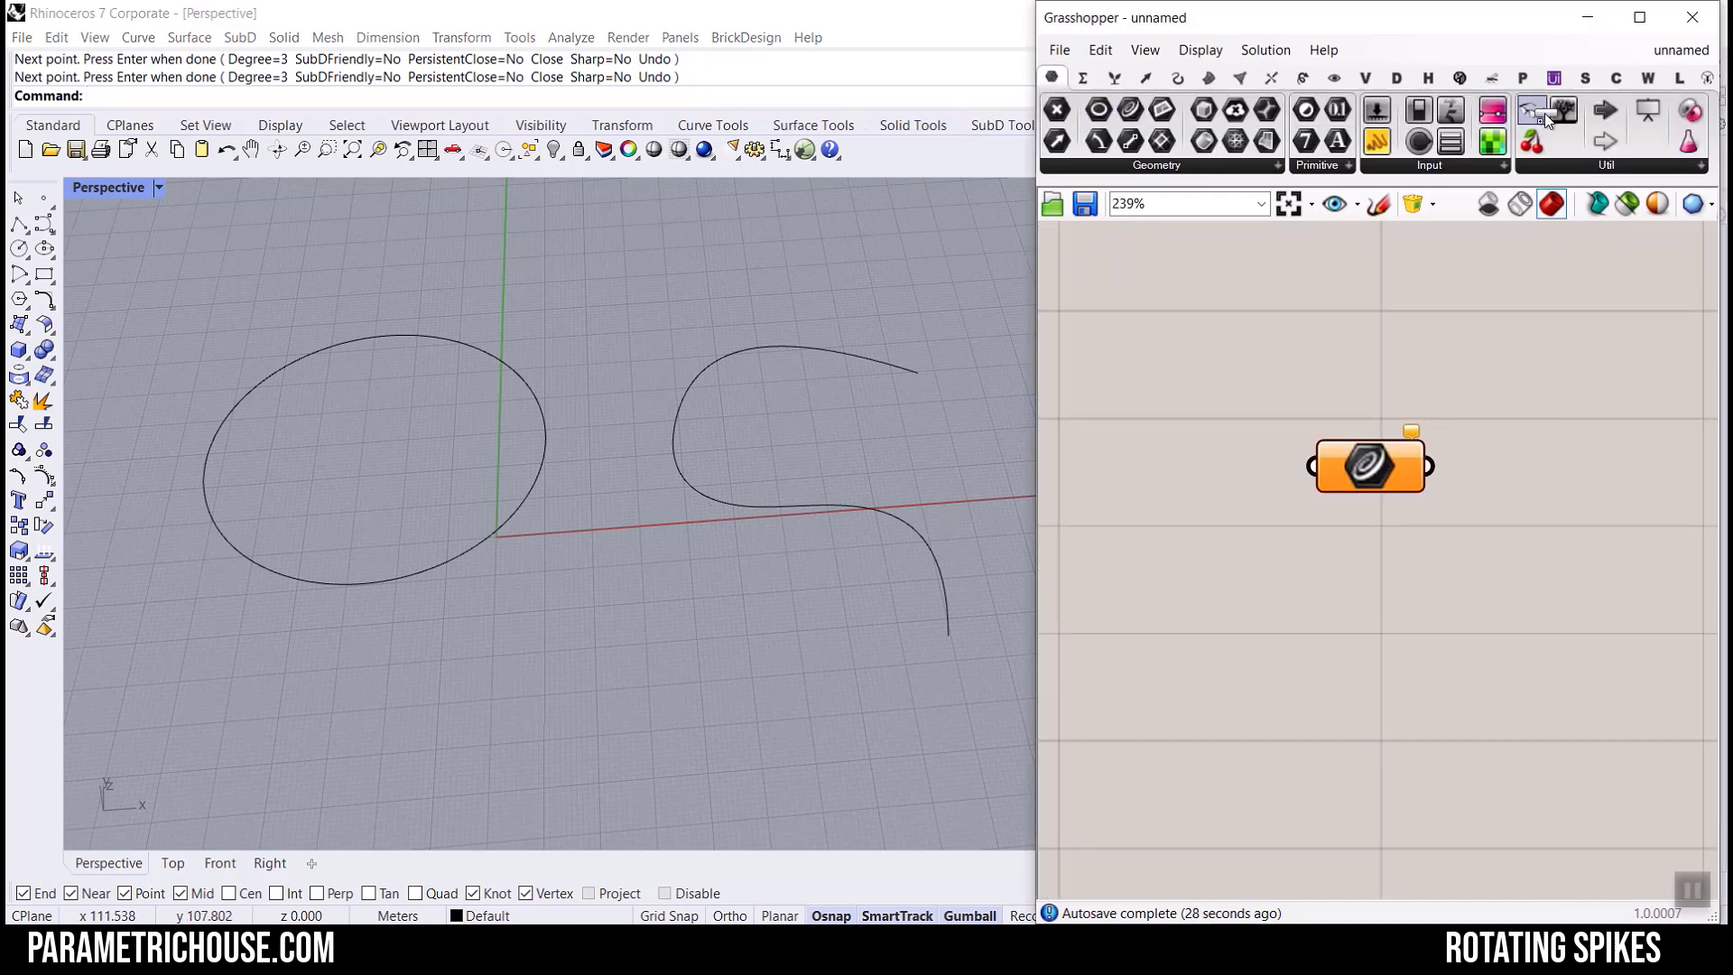
pyautogui.scroll(-5, 1474, 511)
pyautogui.scroll(5, 1481, 511)
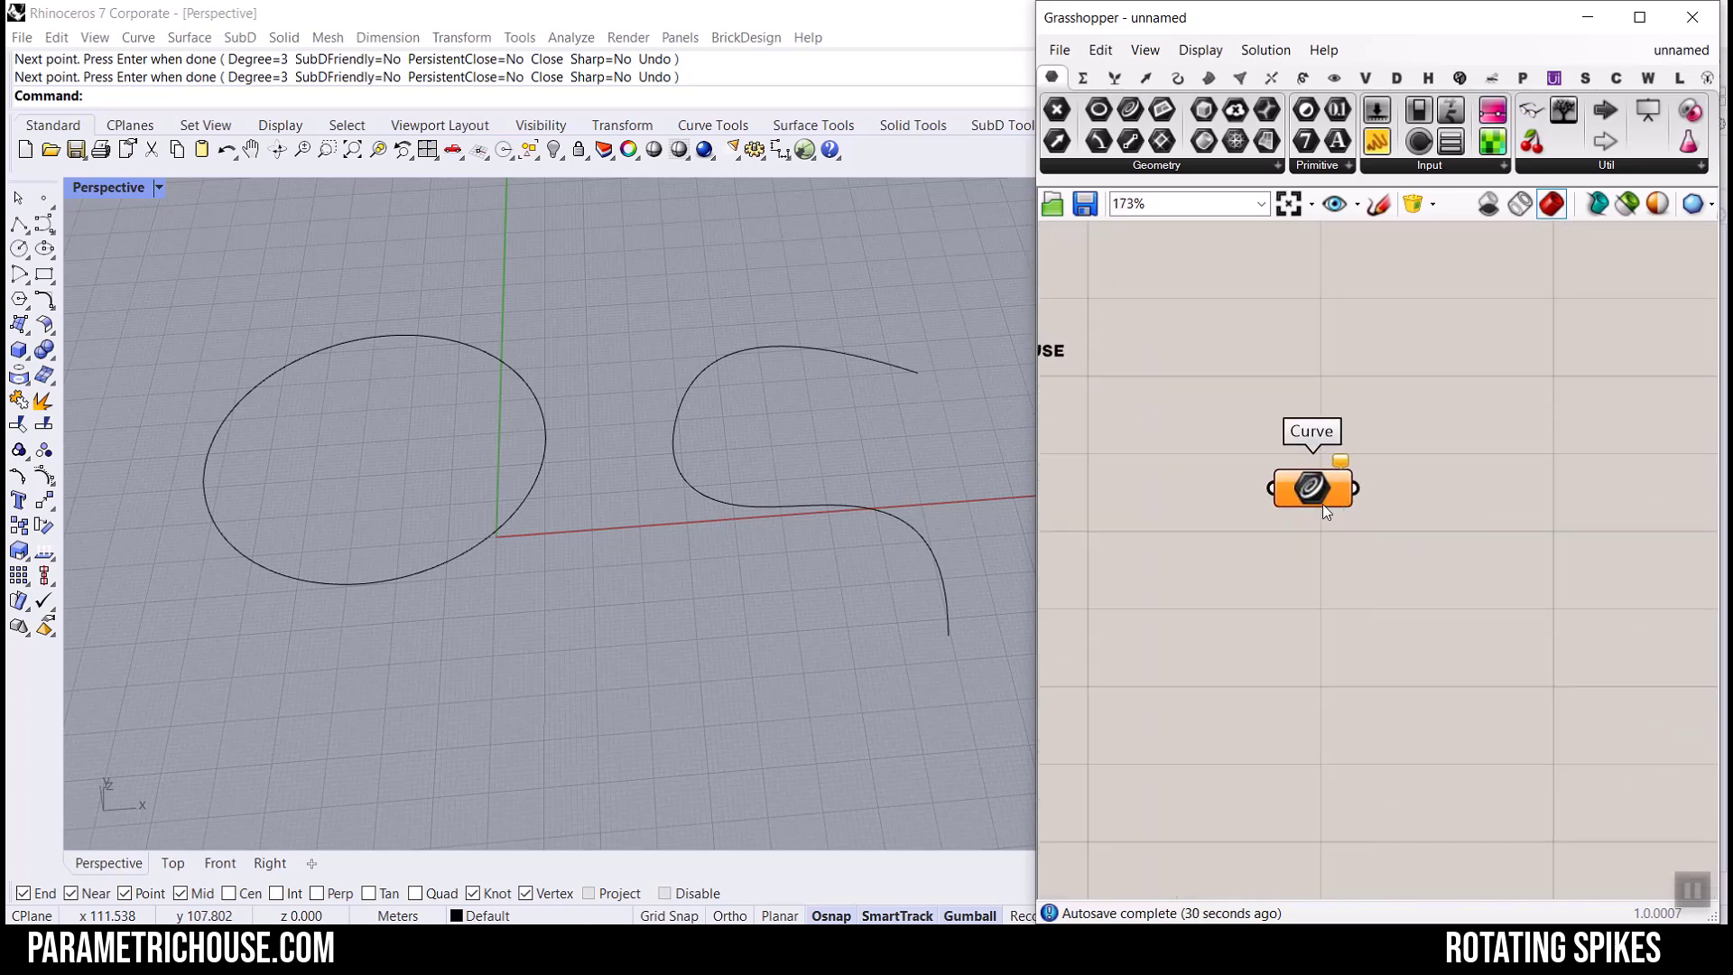
pyautogui.scroll(3, 1337, 513)
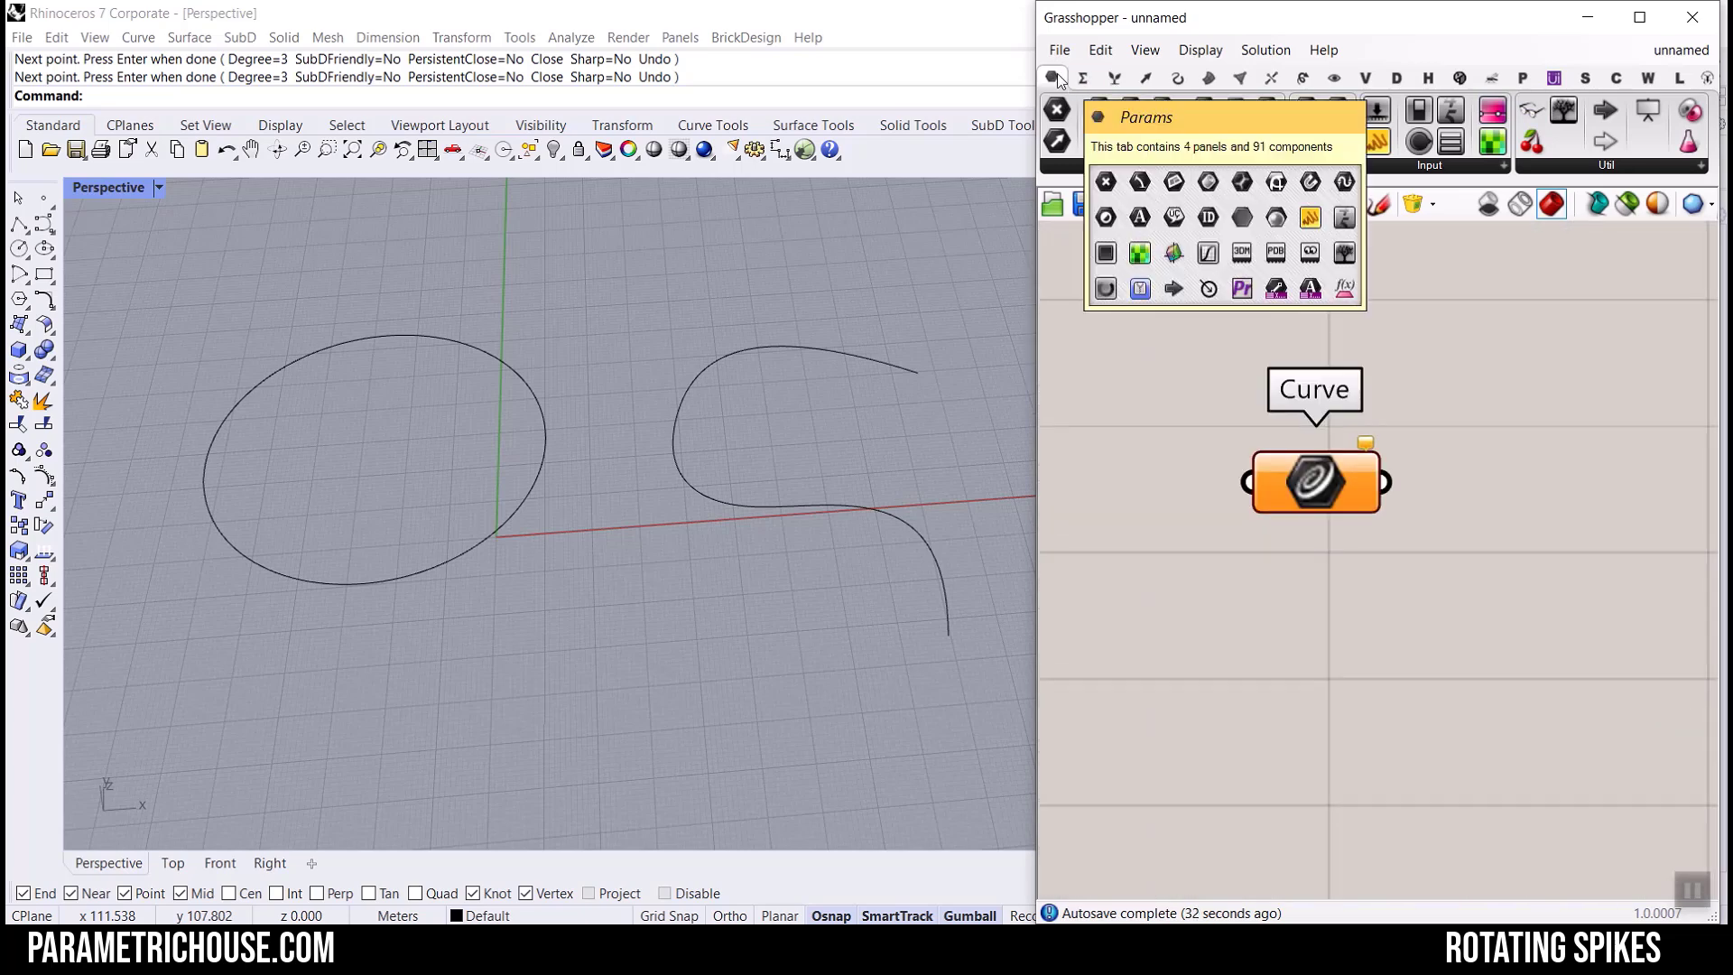
# Duplicate the Curve parameter so that two of them sit one above the other.
pyautogui.moveTo(1309, 491); pyautogui.dragTo(1307, 625)
pyautogui.hotkey('ctrl', 'c')
pyautogui.hotkey('ctrl', 'v')
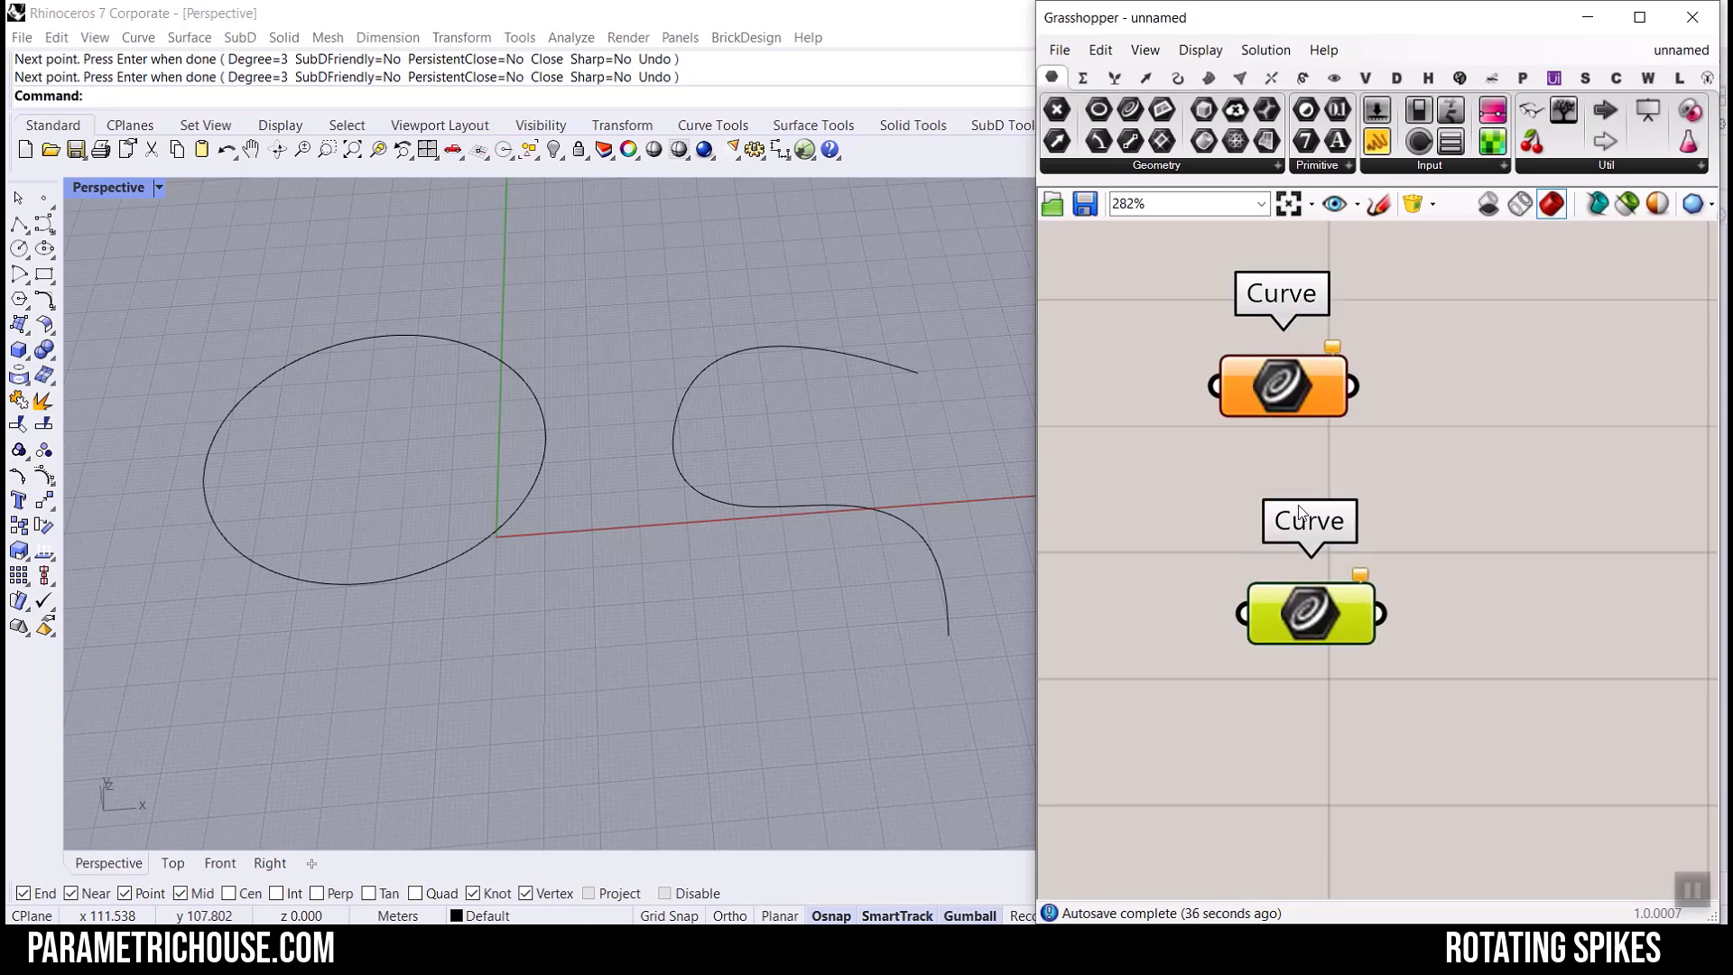
# Reference the Rhino circle in the upper Curve parameter.
pyautogui.rightClick(1286, 404)
pyautogui.click(1334, 690)
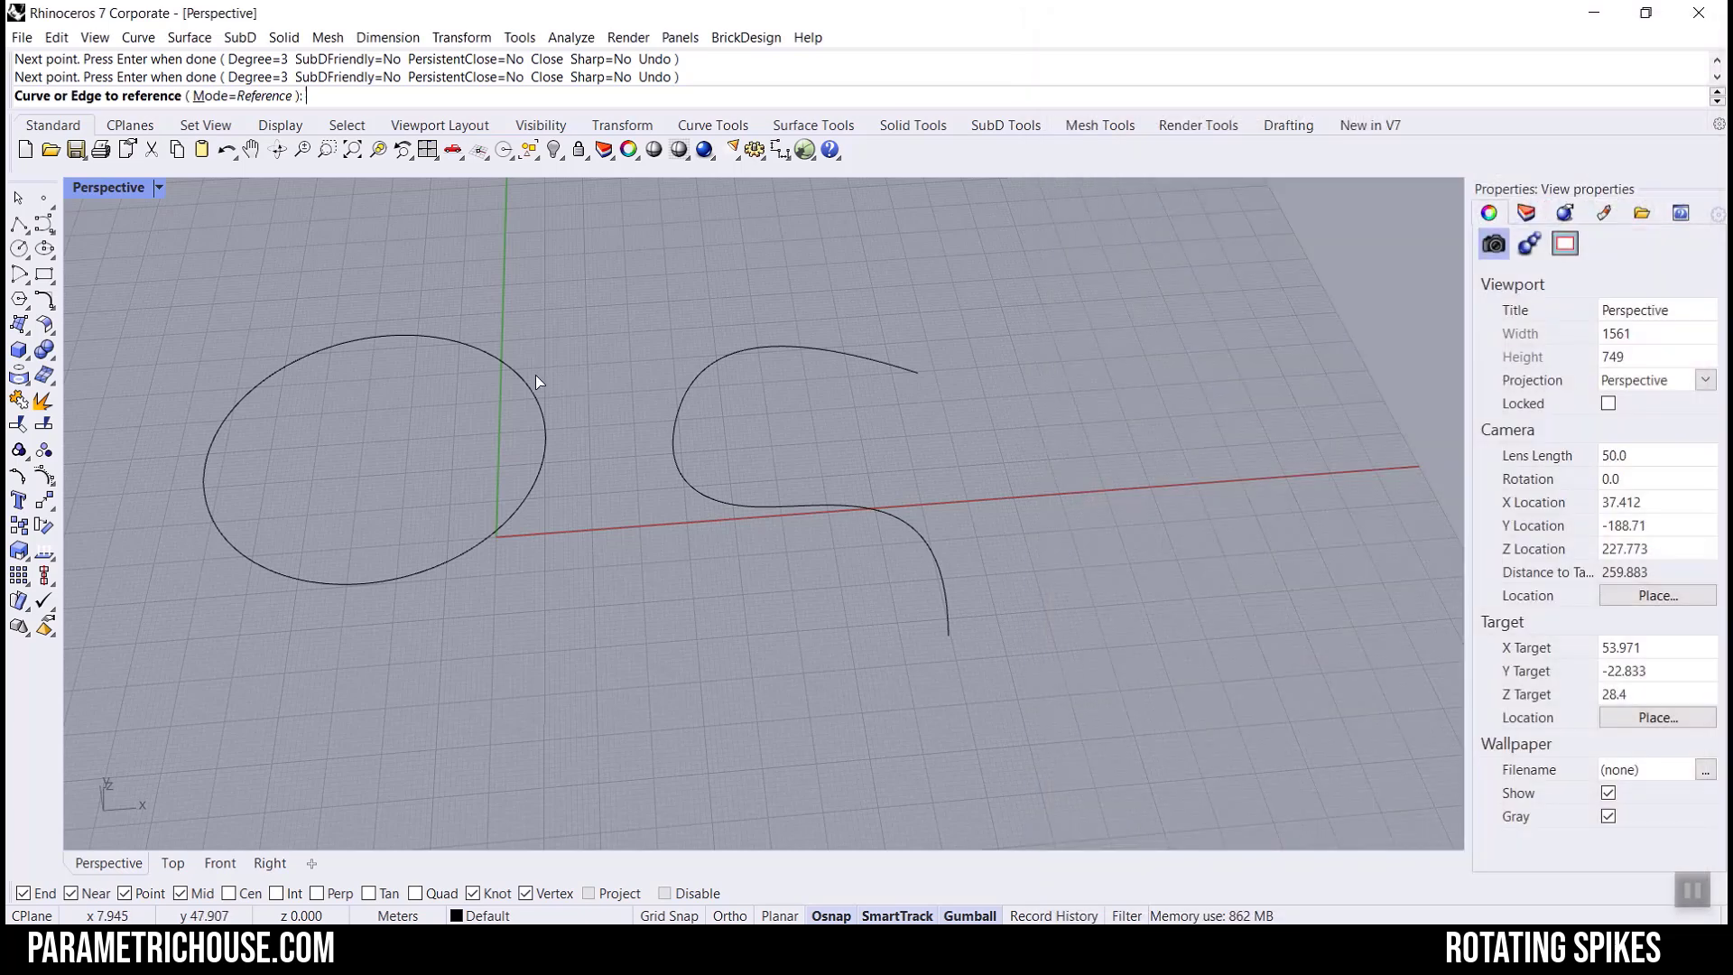
pyautogui.click(521, 379)
# Reference the open Rhino curve in the lower Curve parameter and align that parameter beneath the upper one.
pyautogui.rightClick(1302, 611)
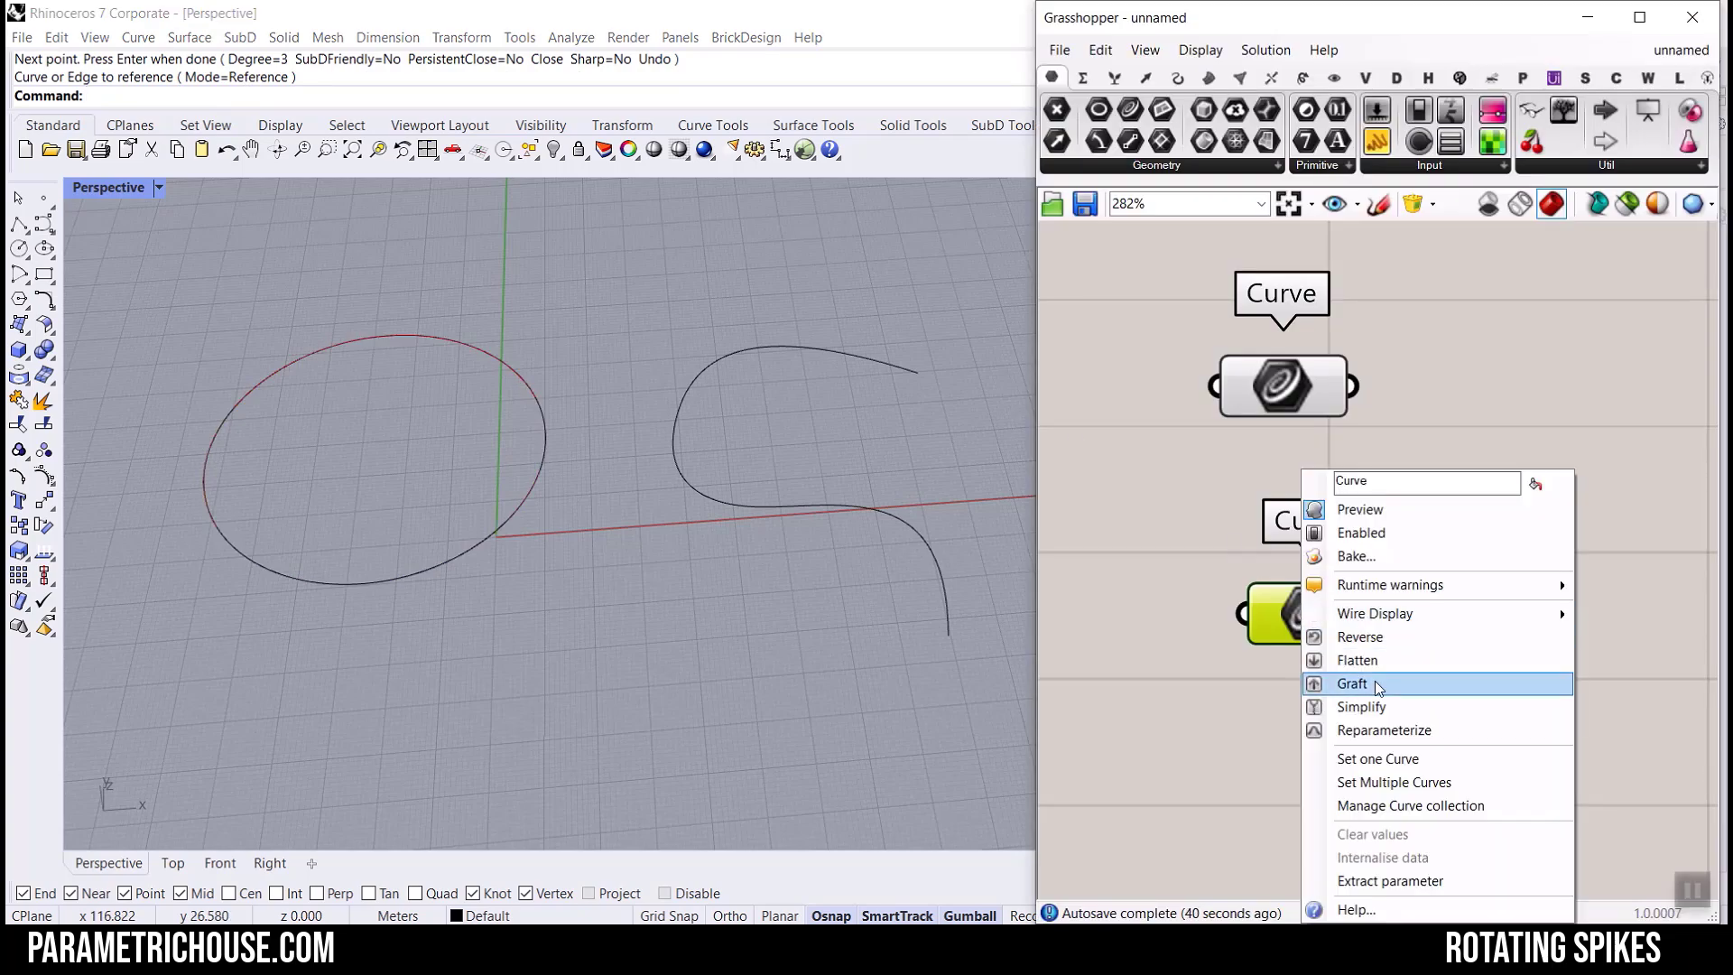
pyautogui.click(1377, 759)
pyautogui.click(864, 362)
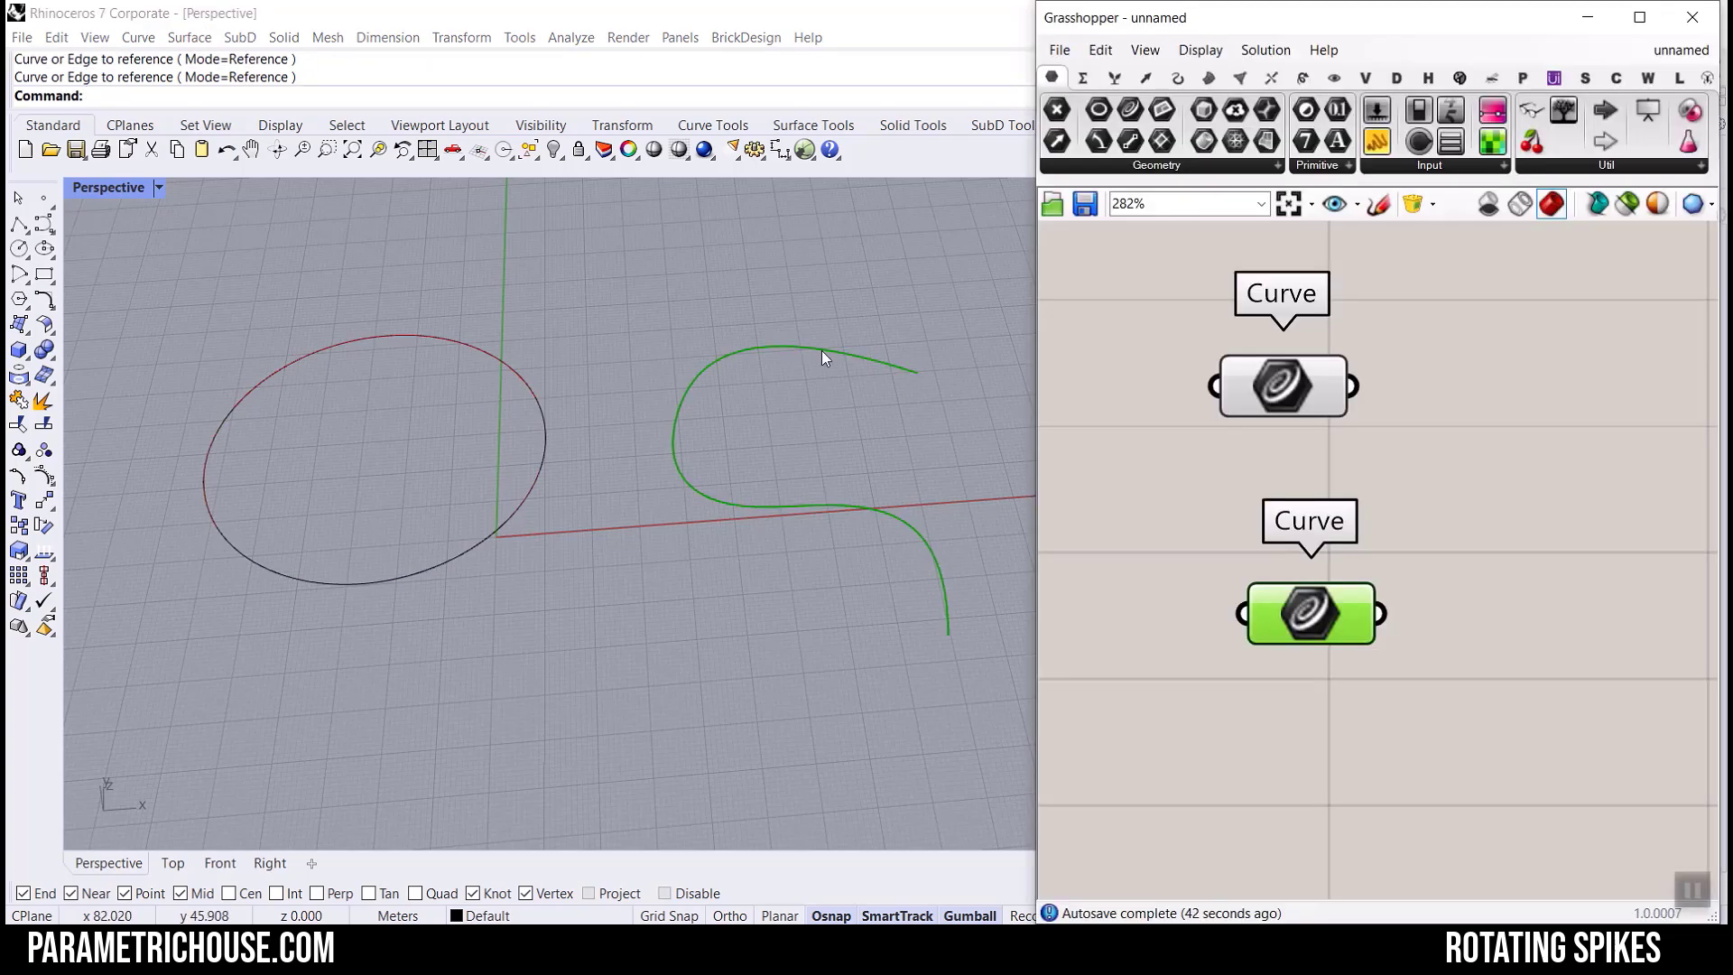
pyautogui.click(1478, 455)
pyautogui.scroll(-4, 1327, 414)
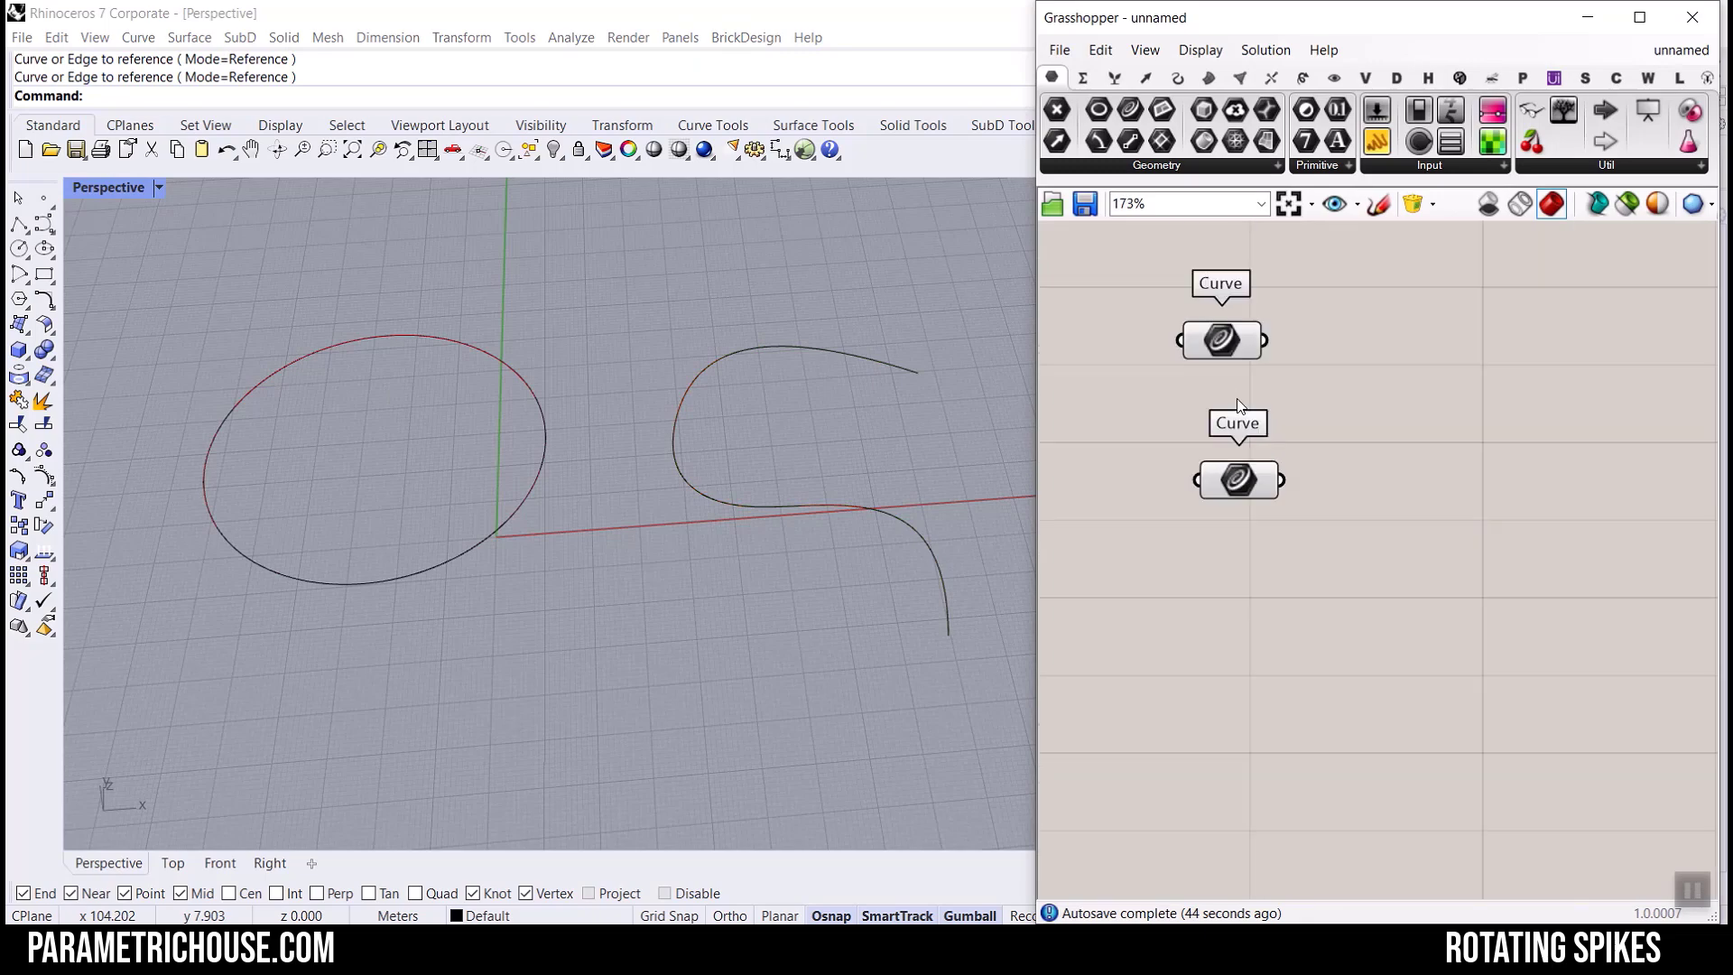
pyautogui.moveTo(1239, 478); pyautogui.dragTo(1229, 489)
pyautogui.moveTo(717, 511); pyautogui.dragTo(550, 474, button='right')
pyautogui.scroll(-4, 551, 475)
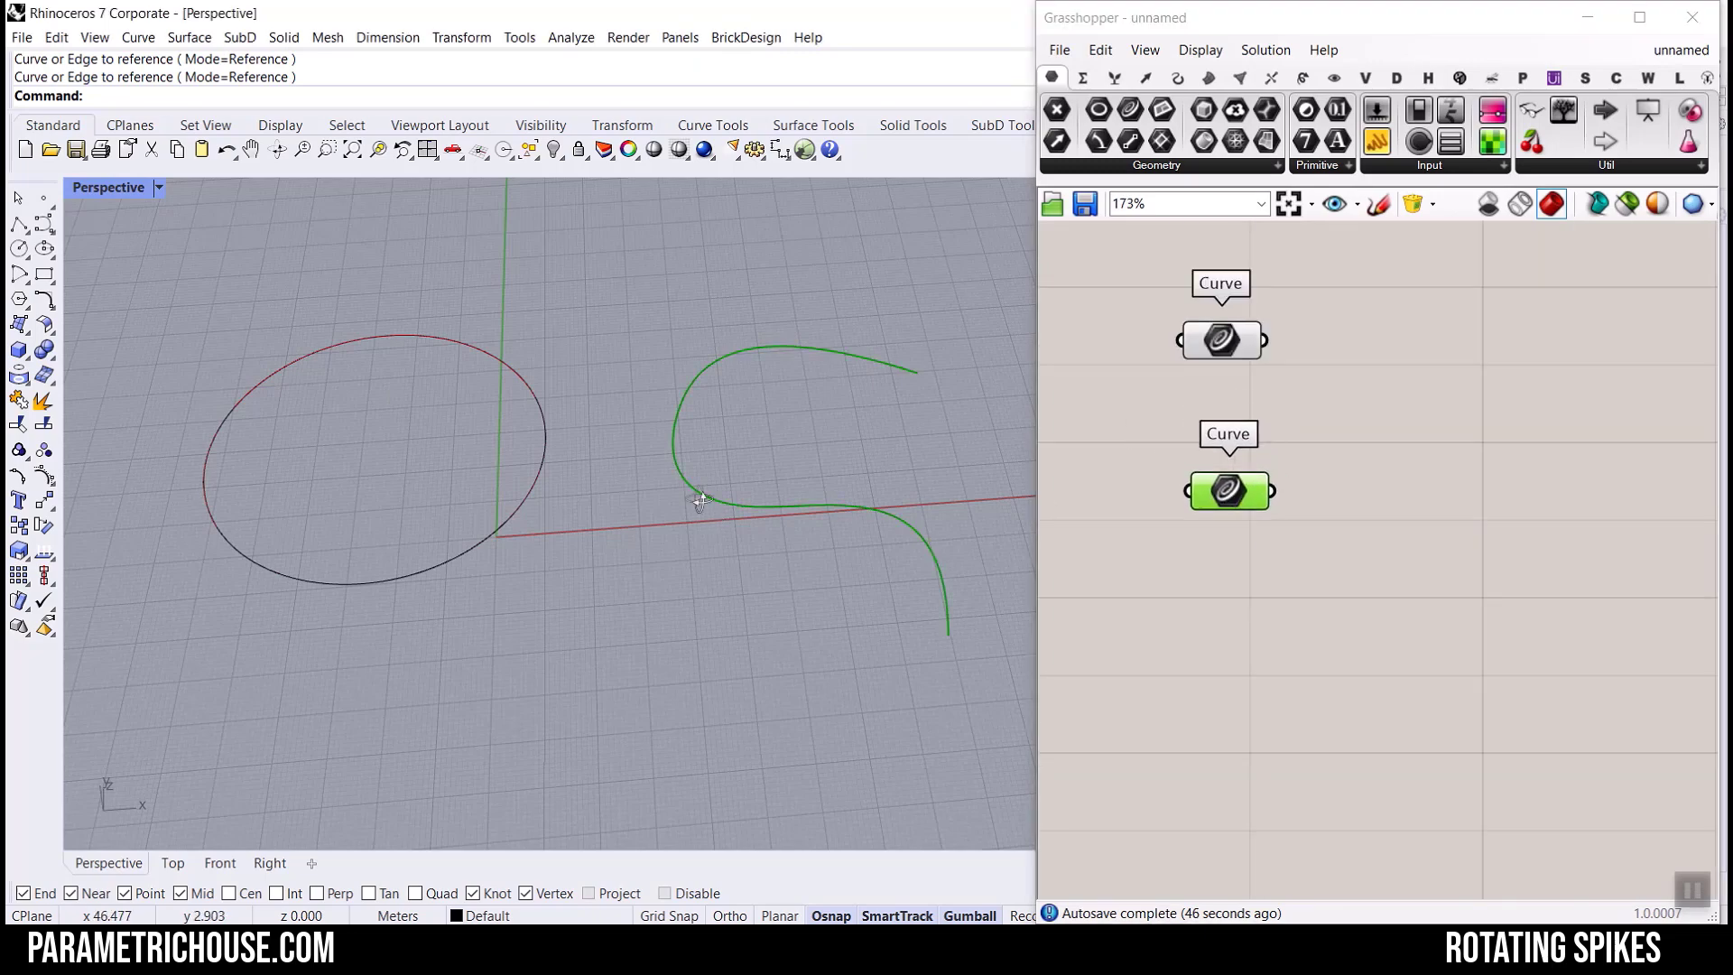
# Hide the circle in the Rhino viewport and turn off the preview of the upper Curve parameter.
pyautogui.scroll(8, 858, 515)
pyautogui.moveTo(798, 457); pyautogui.dragTo(175, 233, button='right')
pyautogui.moveTo(713, 408); pyautogui.dragTo(632, 453, button='right')
pyautogui.click(466, 329)
pyautogui.click(553, 152)
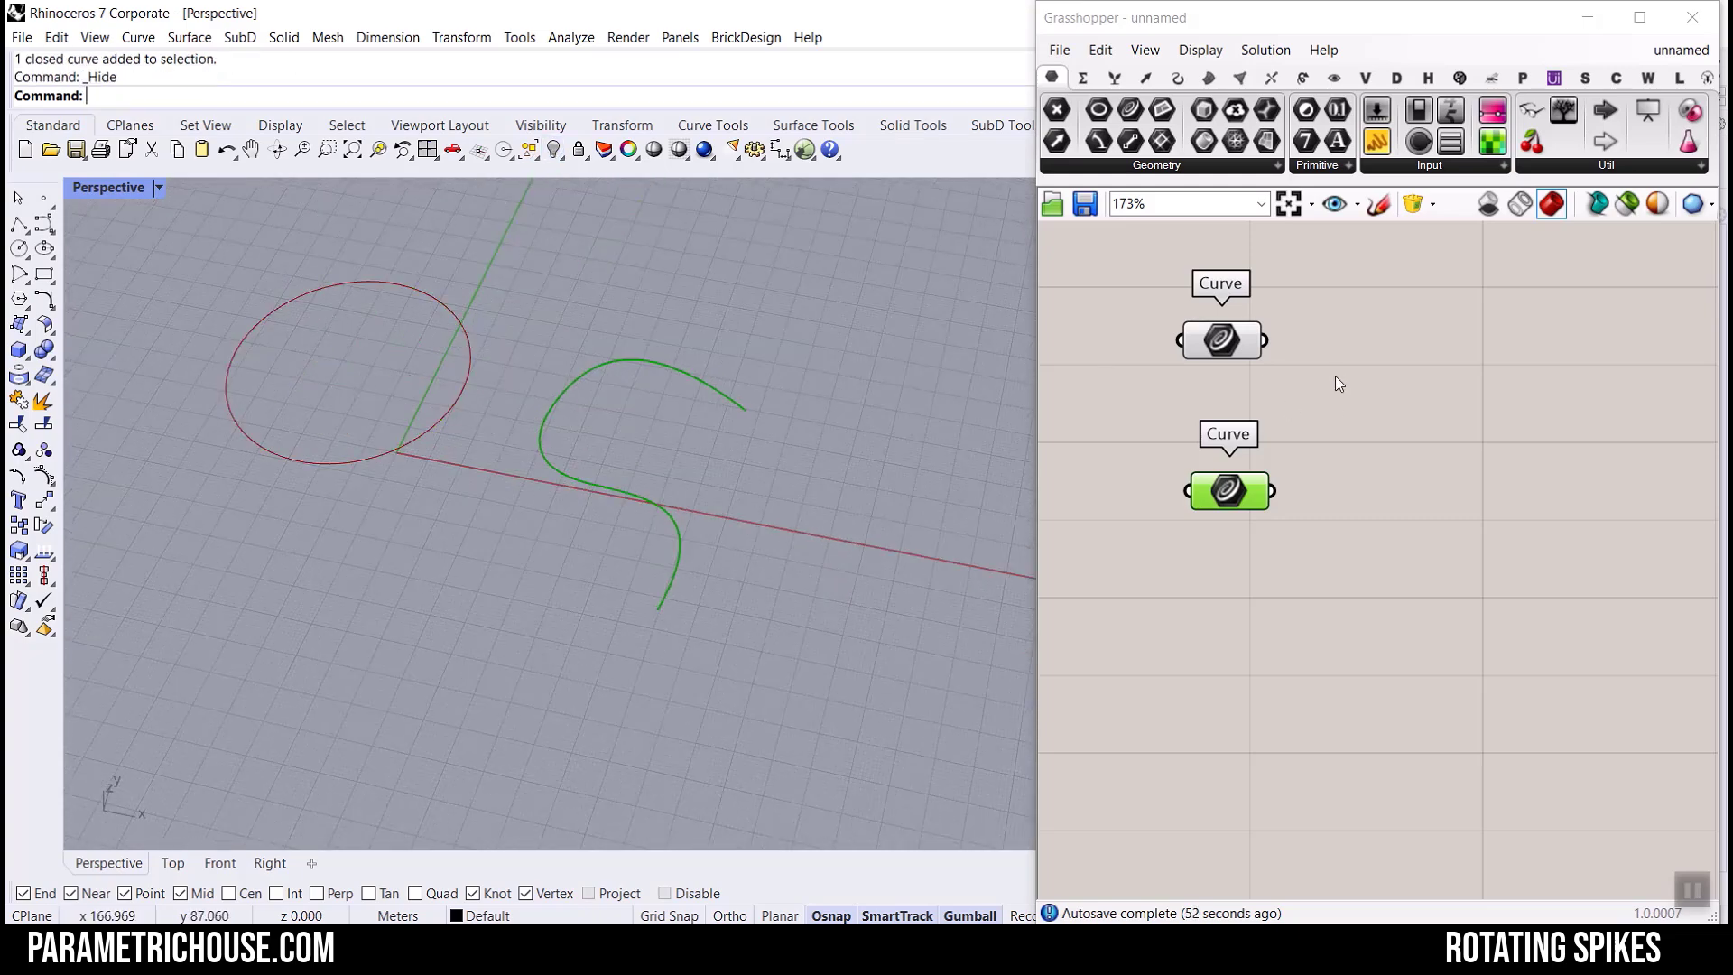
pyautogui.rightClick(1240, 336)
pyautogui.click(1271, 376)
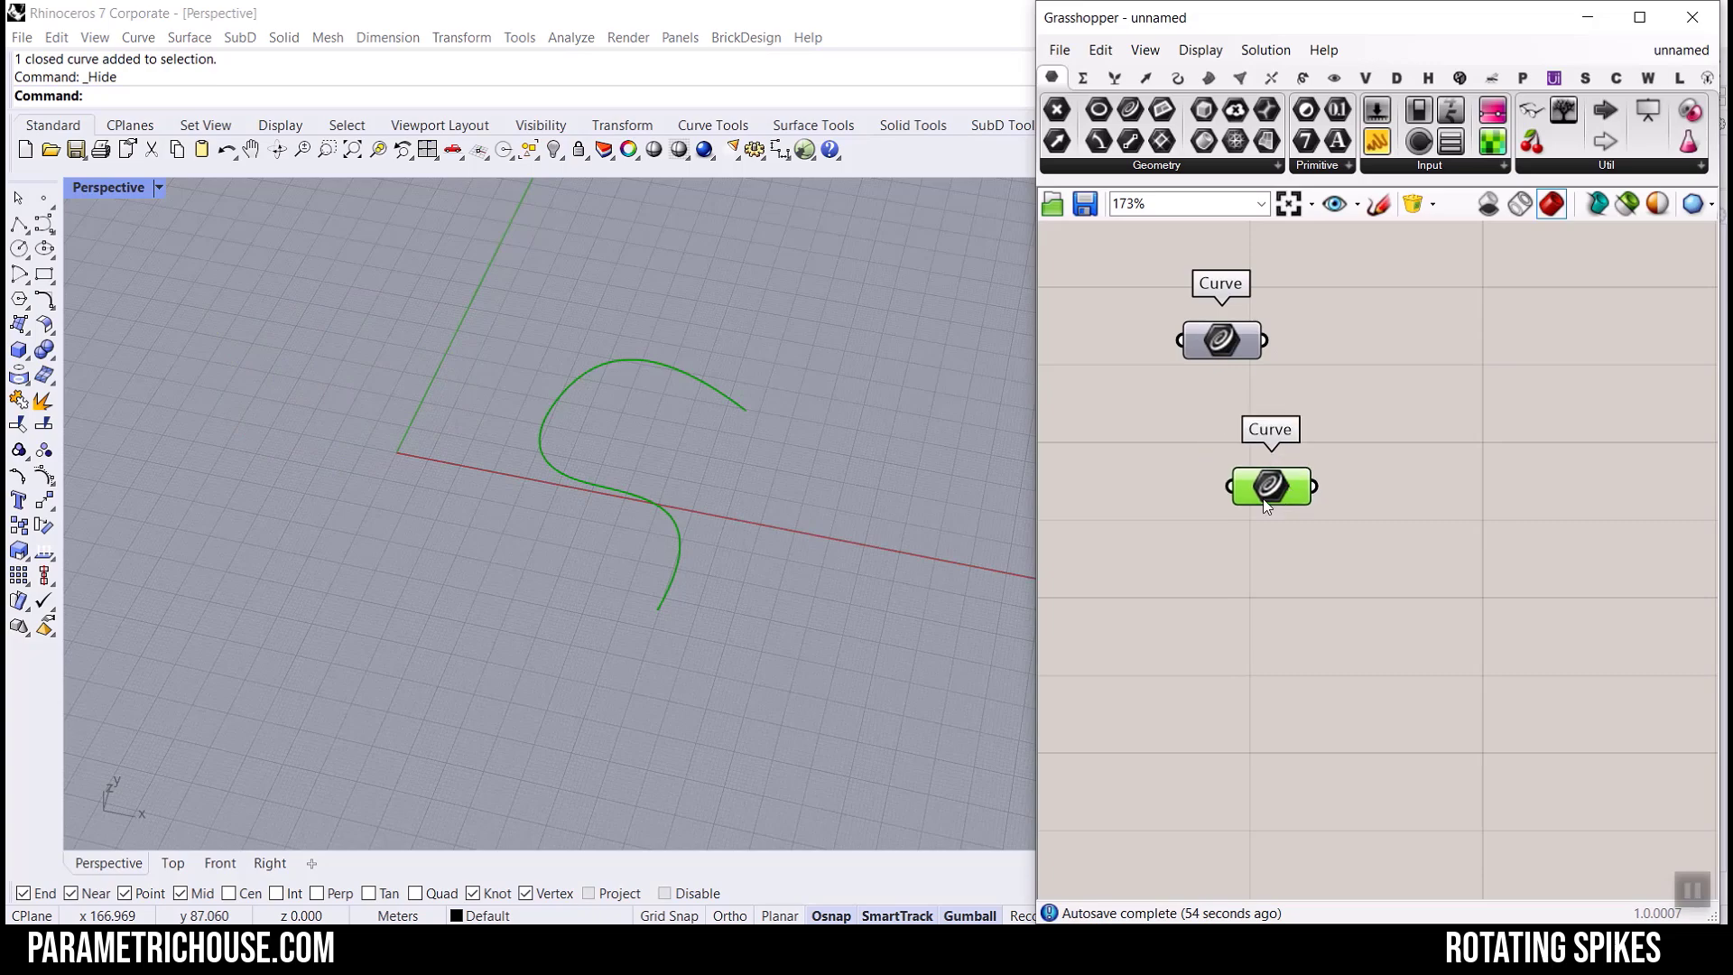
# Reshape the open Rhino curve into a wider S by moving control points around its lower end and lower bend.
pyautogui.scroll(2, 1280, 531)
pyautogui.scroll(3, 1280, 531)
pyautogui.scroll(5, 798, 561)
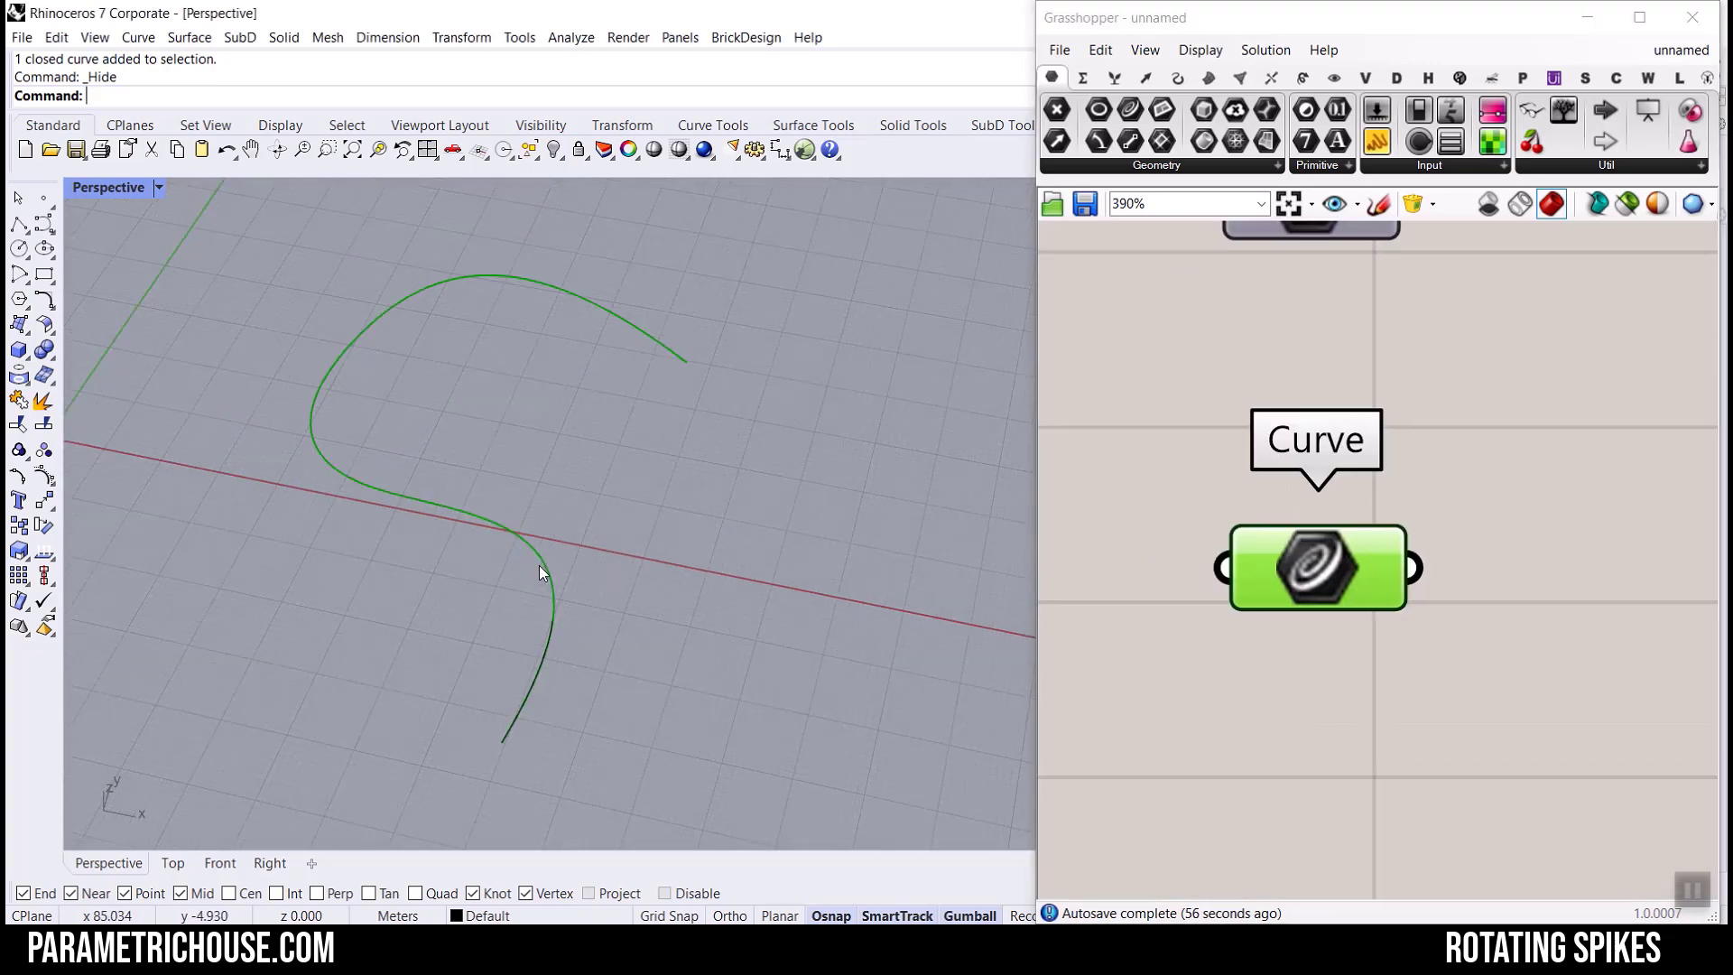
pyautogui.scroll(-4, 618, 569)
pyautogui.scroll(2, 610, 551)
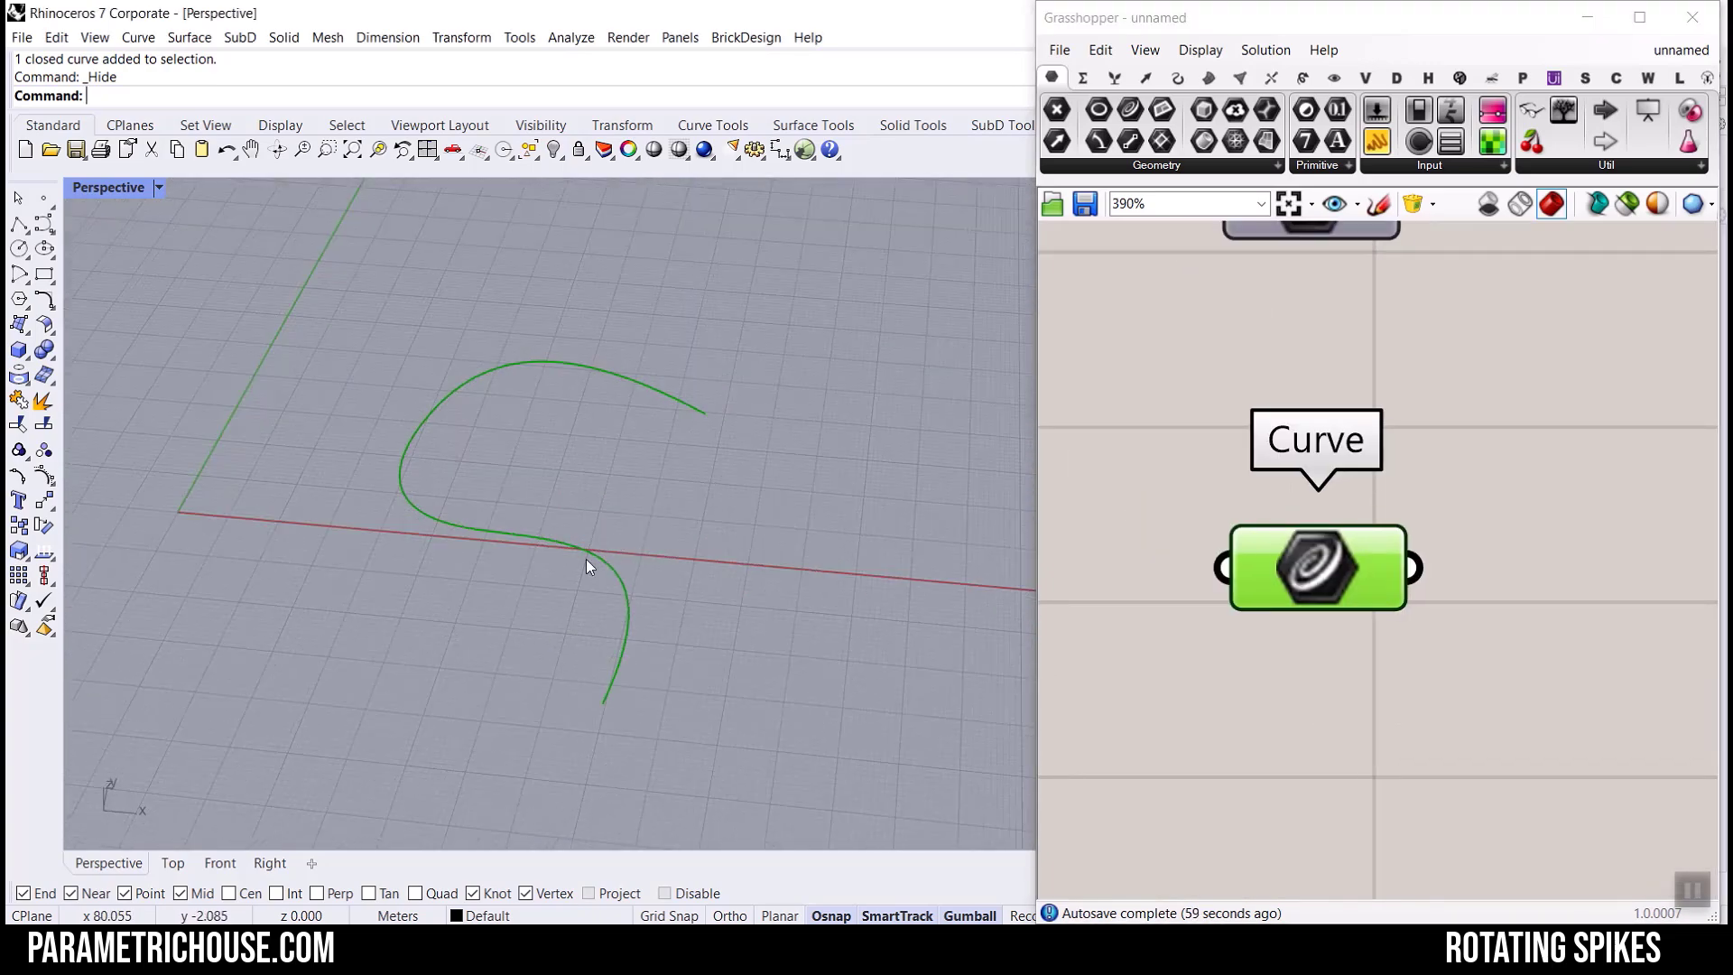
pyautogui.click(584, 558)
pyautogui.moveTo(603, 704); pyautogui.dragTo(479, 715)
pyautogui.moveTo(685, 528); pyautogui.dragTo(735, 575)
pyautogui.click(763, 529)
pyautogui.scroll(4, 596, 634)
pyautogui.keyDown('shift'); pyautogui.moveTo(632, 643); pyautogui.dragTo(701, 660, button='right'); pyautogui.keyUp('shift')
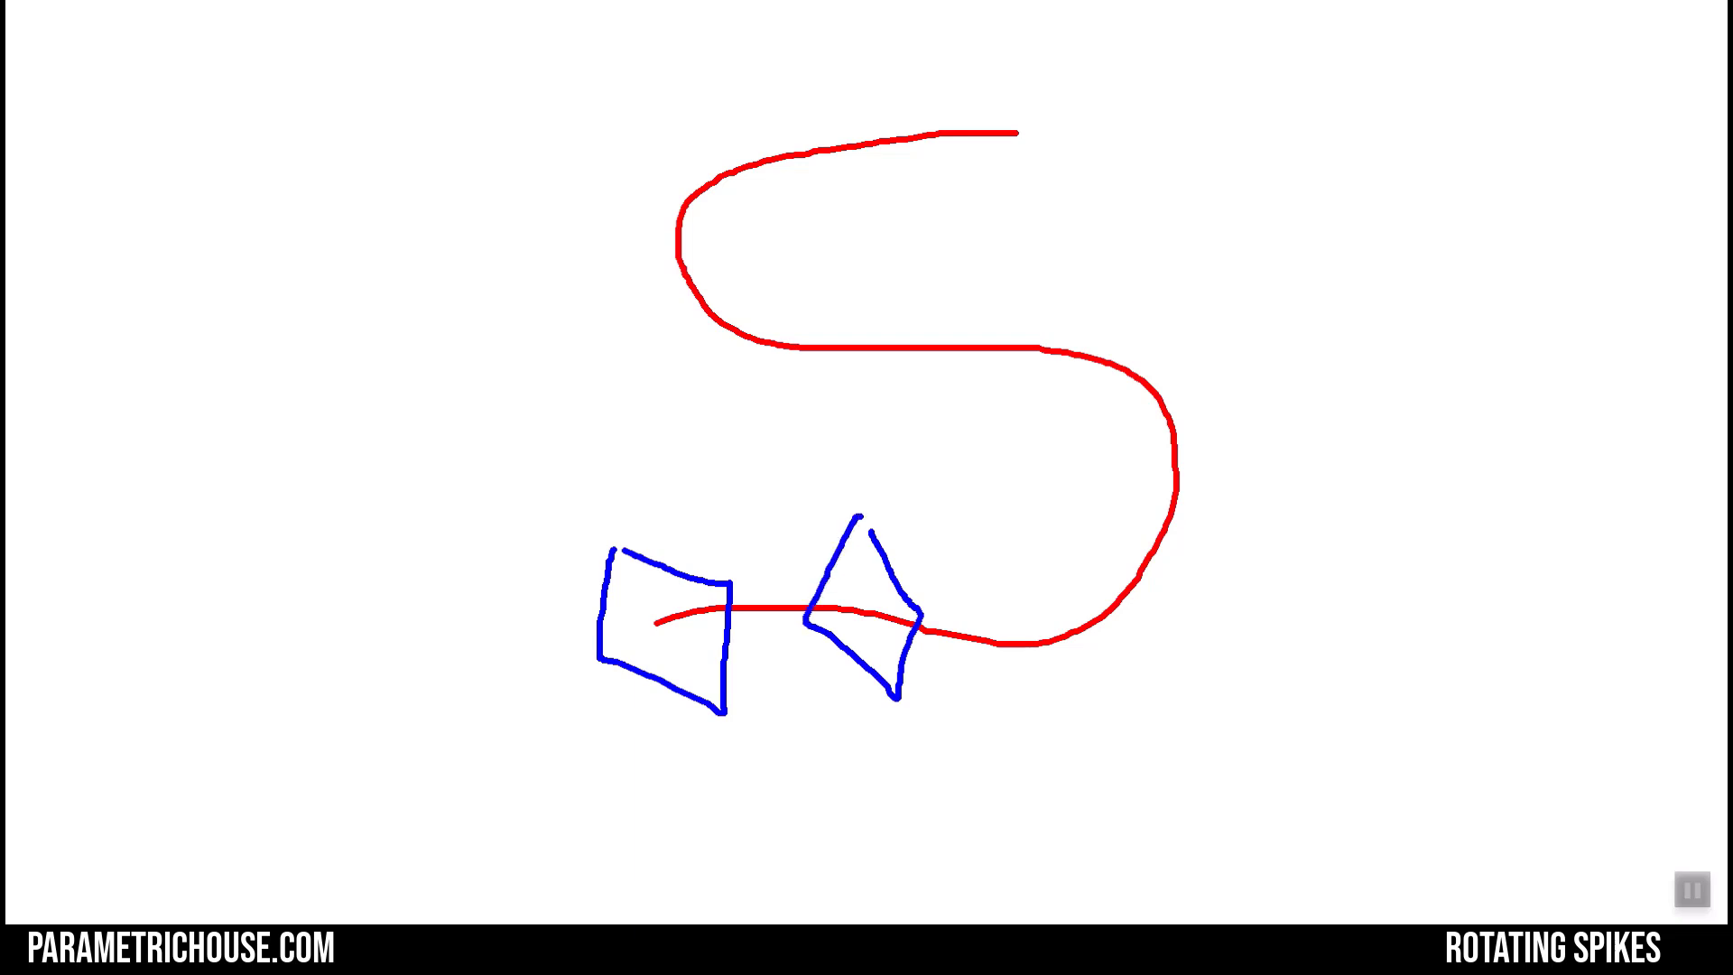
pyautogui.moveTo(663, 625)
pyautogui.mouseDown()
pyautogui.moveTo(664, 586)
pyautogui.moveTo(704, 631)
pyautogui.mouseUp()
pyautogui.moveTo(1594, 137)
pyautogui.mouseDown()
pyautogui.moveTo(1616, 89)
pyautogui.moveTo(1596, 79)
pyautogui.moveTo(1627, 51)
pyautogui.mouseUp()
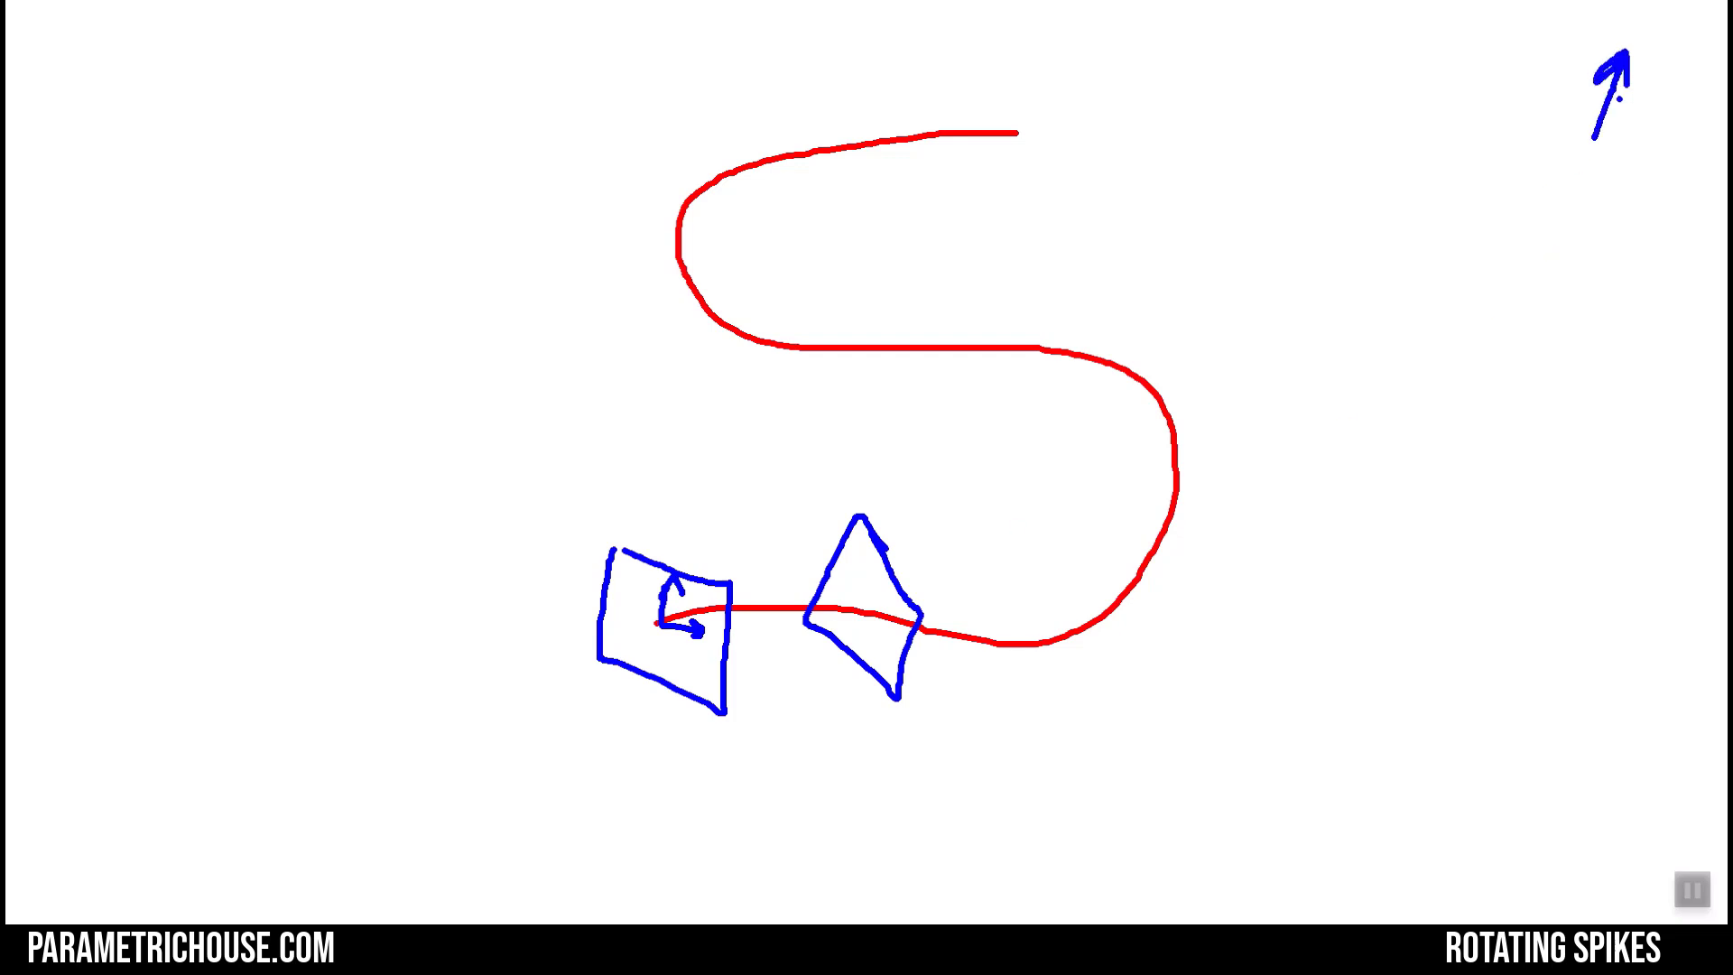
pyautogui.hotkey('ctrl', 'z')
pyautogui.moveTo(299, 270); pyautogui.dragTo(521, 480)
pyautogui.moveTo(402, 365)
pyautogui.mouseDown()
pyautogui.moveTo(533, 347)
pyautogui.moveTo(513, 387)
pyautogui.mouseUp()
pyautogui.moveTo(408, 365)
pyautogui.mouseDown()
pyautogui.moveTo(407, 197)
pyautogui.moveTo(454, 268)
pyautogui.mouseUp()
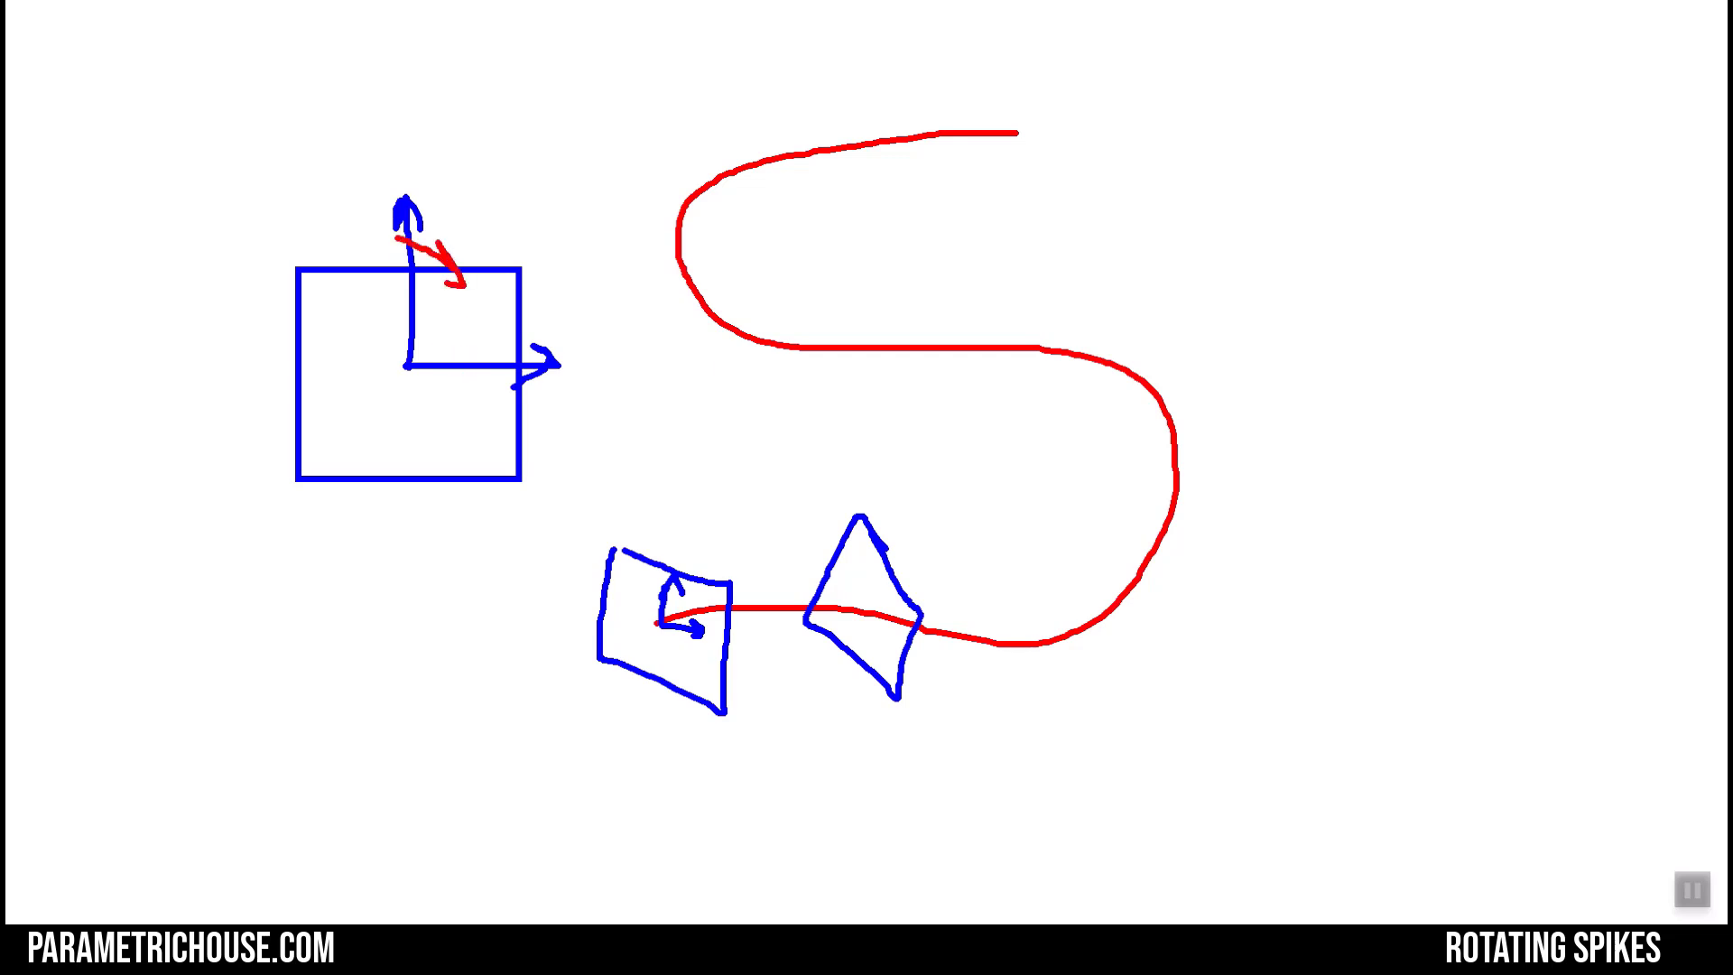
pyautogui.moveTo(342, 344)
pyautogui.mouseDown()
pyautogui.moveTo(352, 415)
pyautogui.moveTo(384, 441)
pyautogui.mouseUp()
pyautogui.moveTo(407, 365); pyautogui.dragTo(363, 400)
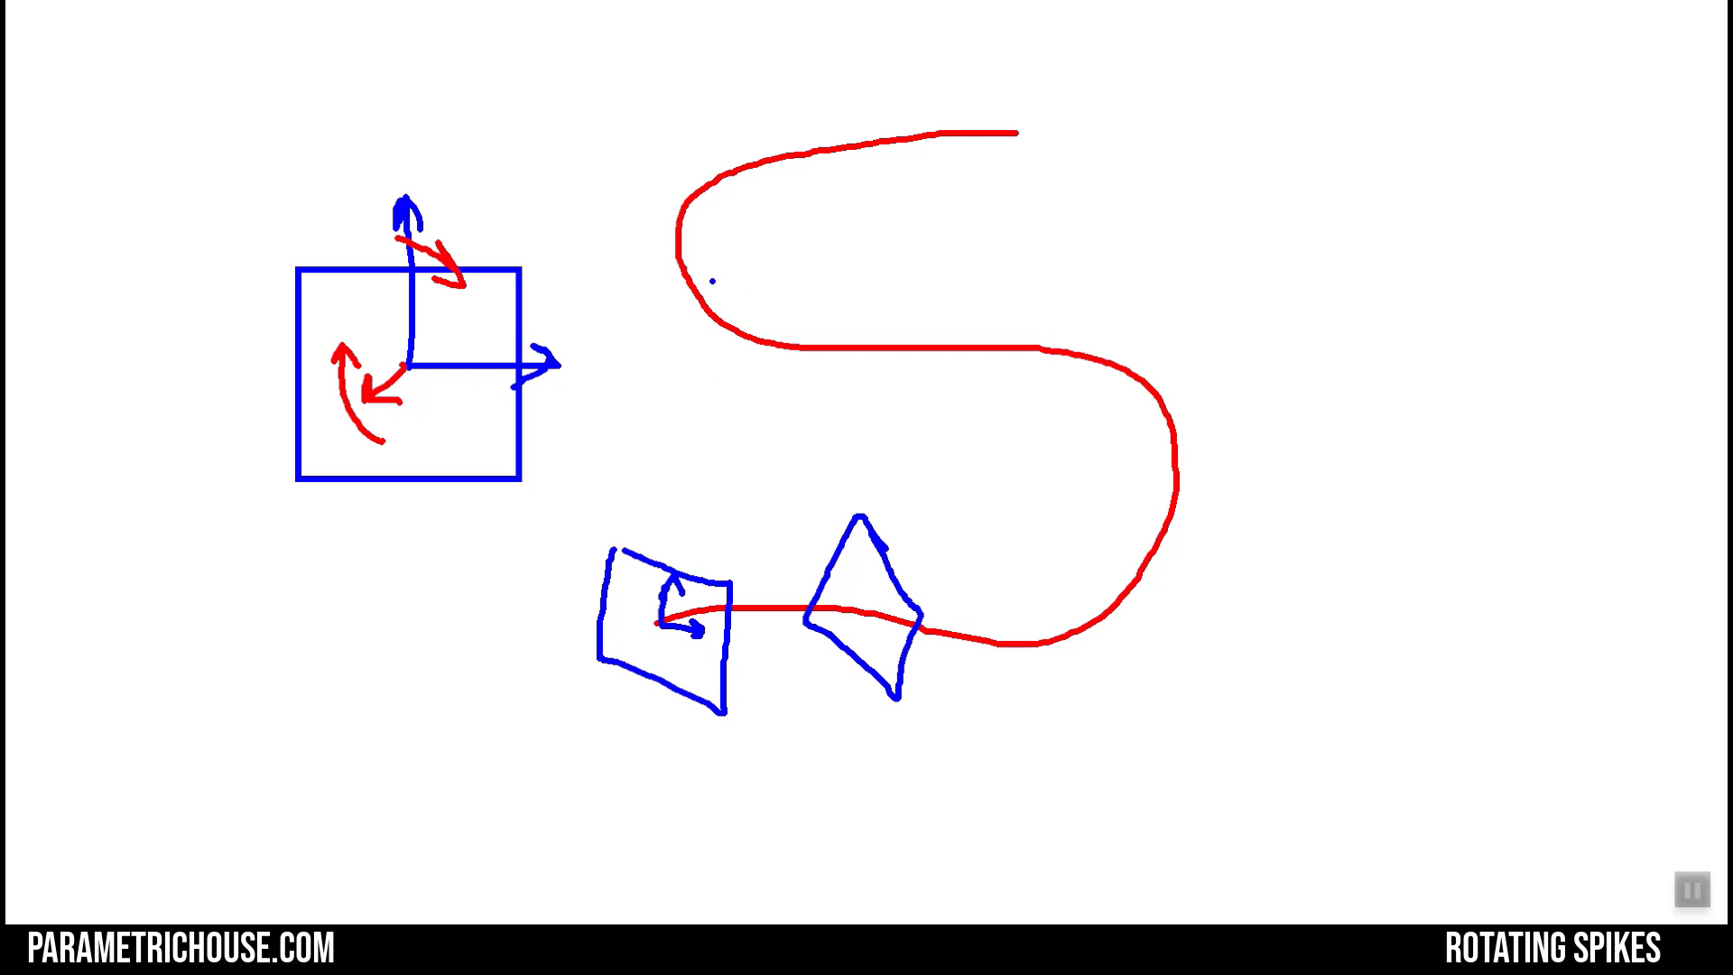
pyautogui.moveTo(755, 263)
pyautogui.mouseDown()
pyautogui.moveTo(688, 318)
pyautogui.moveTo(782, 390)
pyautogui.moveTo(864, 318)
pyautogui.moveTo(782, 244)
pyautogui.mouseUp()
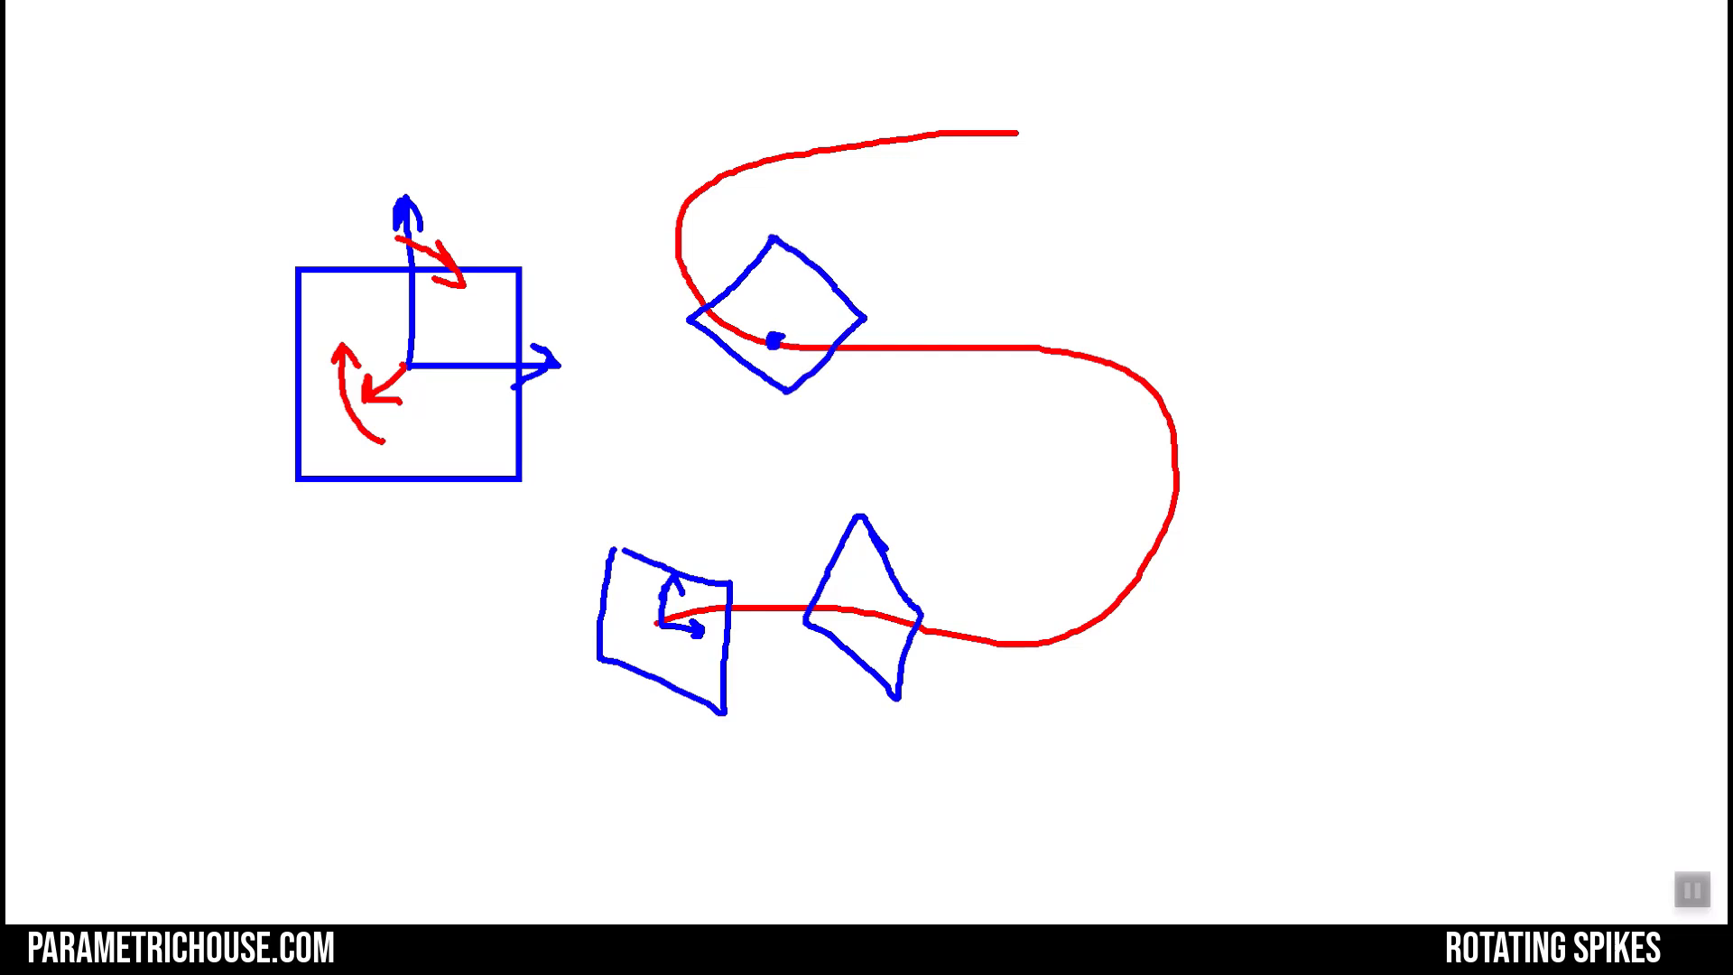
pyautogui.moveTo(774, 340); pyautogui.dragTo(830, 265)
pyautogui.moveTo(770, 337); pyautogui.dragTo(717, 257)
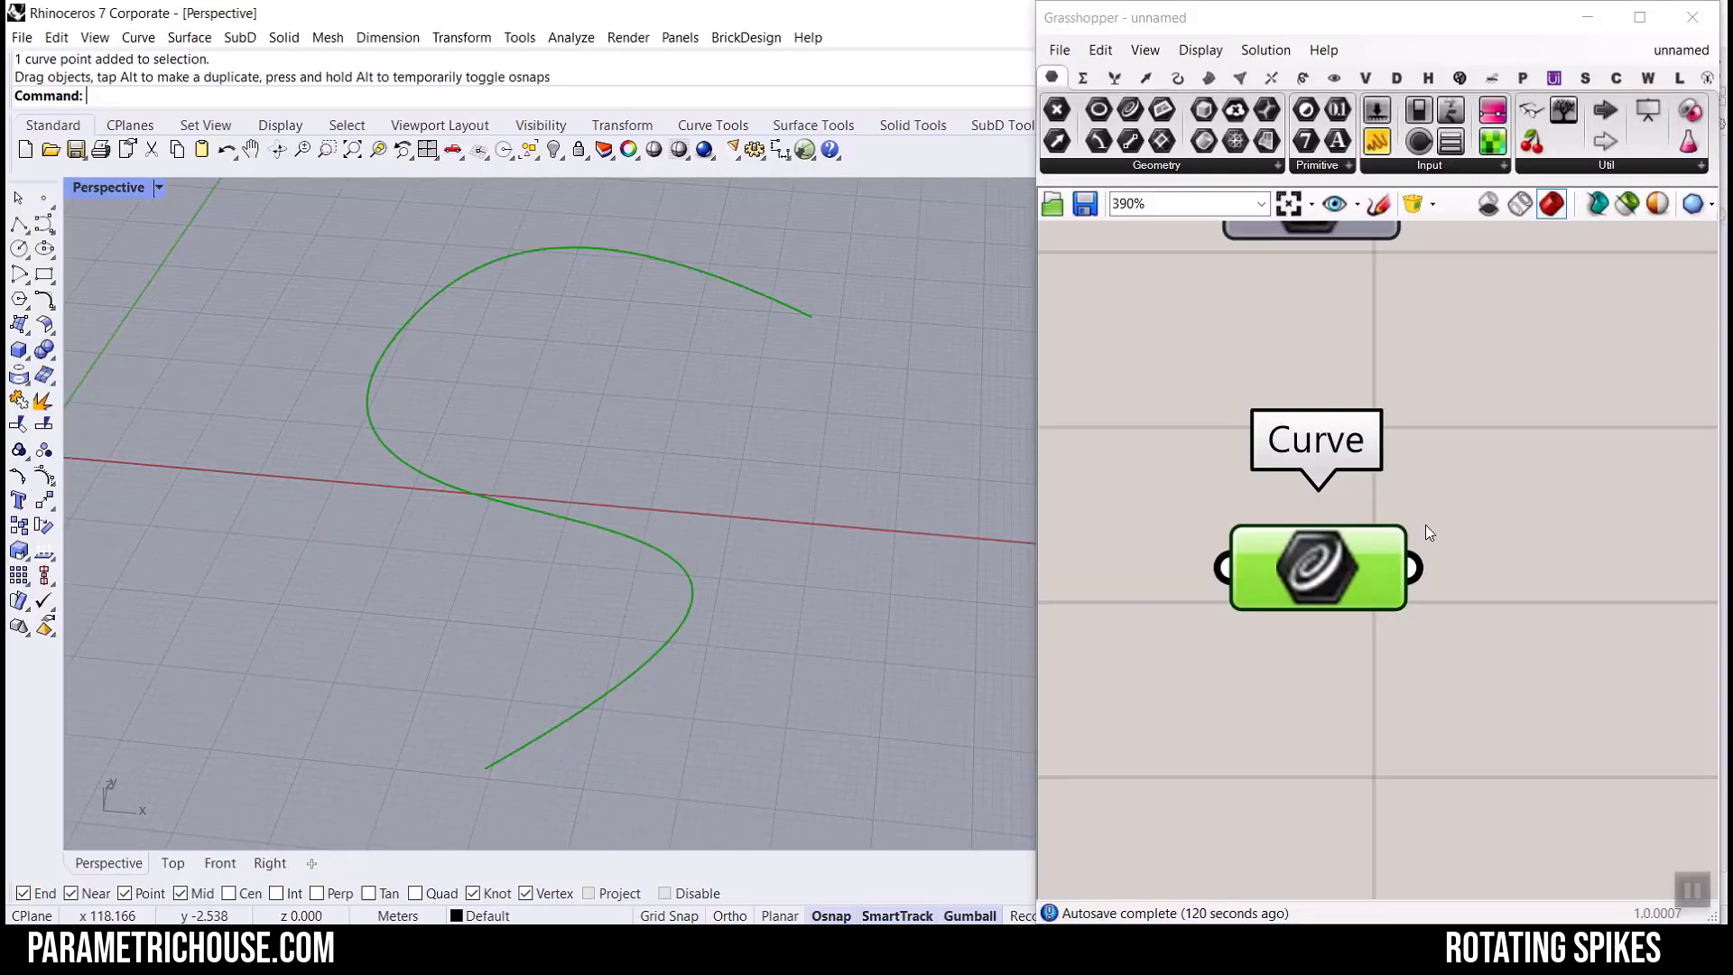
# Add a Perp Frames component and connect the lower Curve parameter to its Curve input.
pyautogui.scroll(-3, 1443, 418)
pyautogui.scroll(3, 1441, 422)
pyautogui.moveTo(1438, 473); pyautogui.dragTo(1414, 552, button='right')
pyautogui.moveTo(745, 379); pyautogui.dragTo(745, 380, button='right')
pyautogui.click(1177, 78)
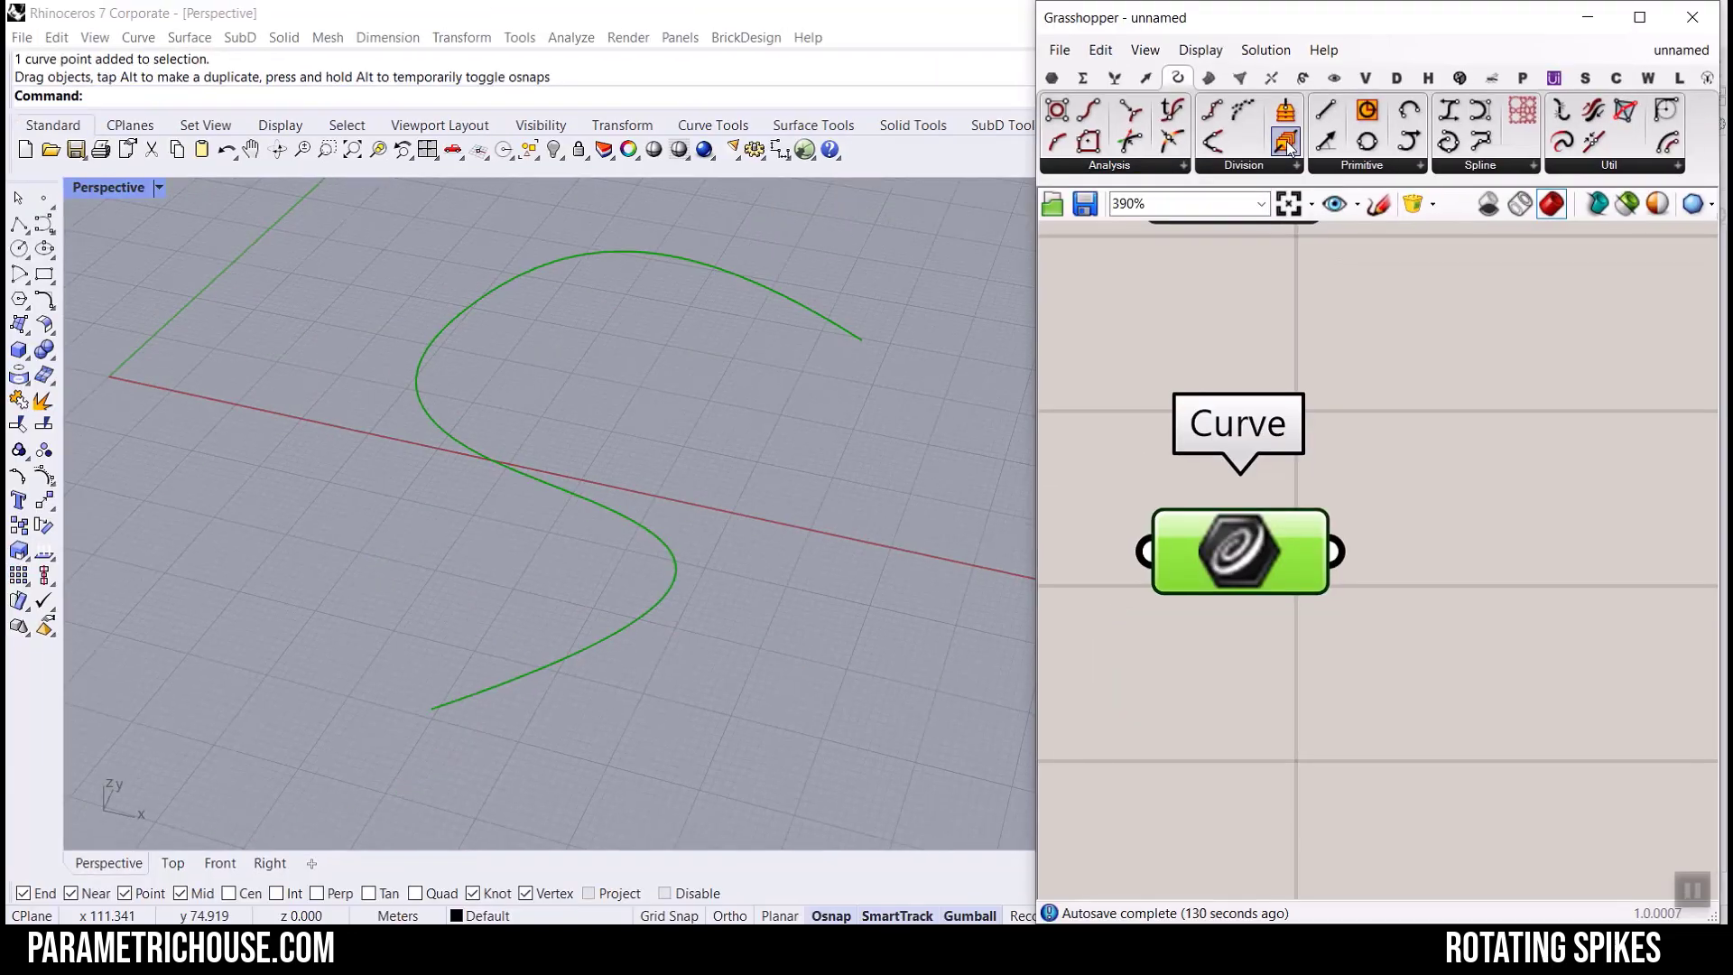
pyautogui.moveTo(1282, 140); pyautogui.dragTo(1732, 974)
pyautogui.scroll(-2, 1081, 863)
pyautogui.moveTo(1162, 444); pyautogui.dragTo(1312, 473)
pyautogui.moveTo(1047, 600); pyautogui.dragTo(1253, 679, button='right')
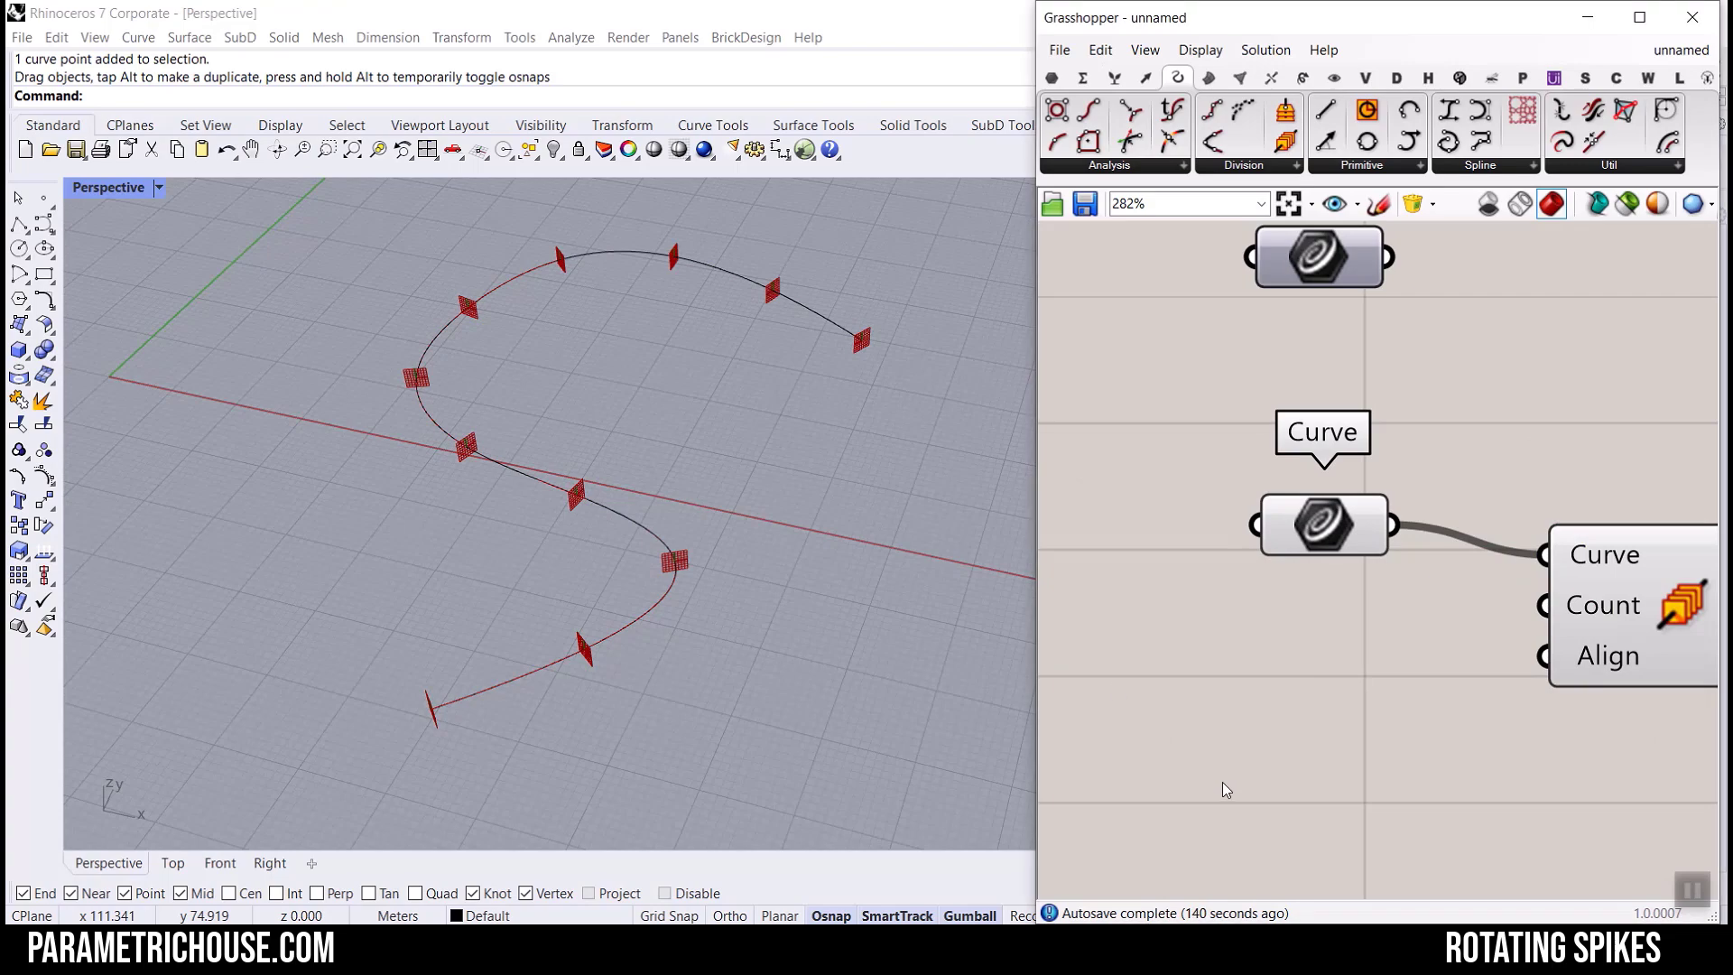
# Set the Grasshopper preview plane size to 10.
pyautogui.scroll(5, 627, 513)
pyautogui.scroll(-5, 592, 532)
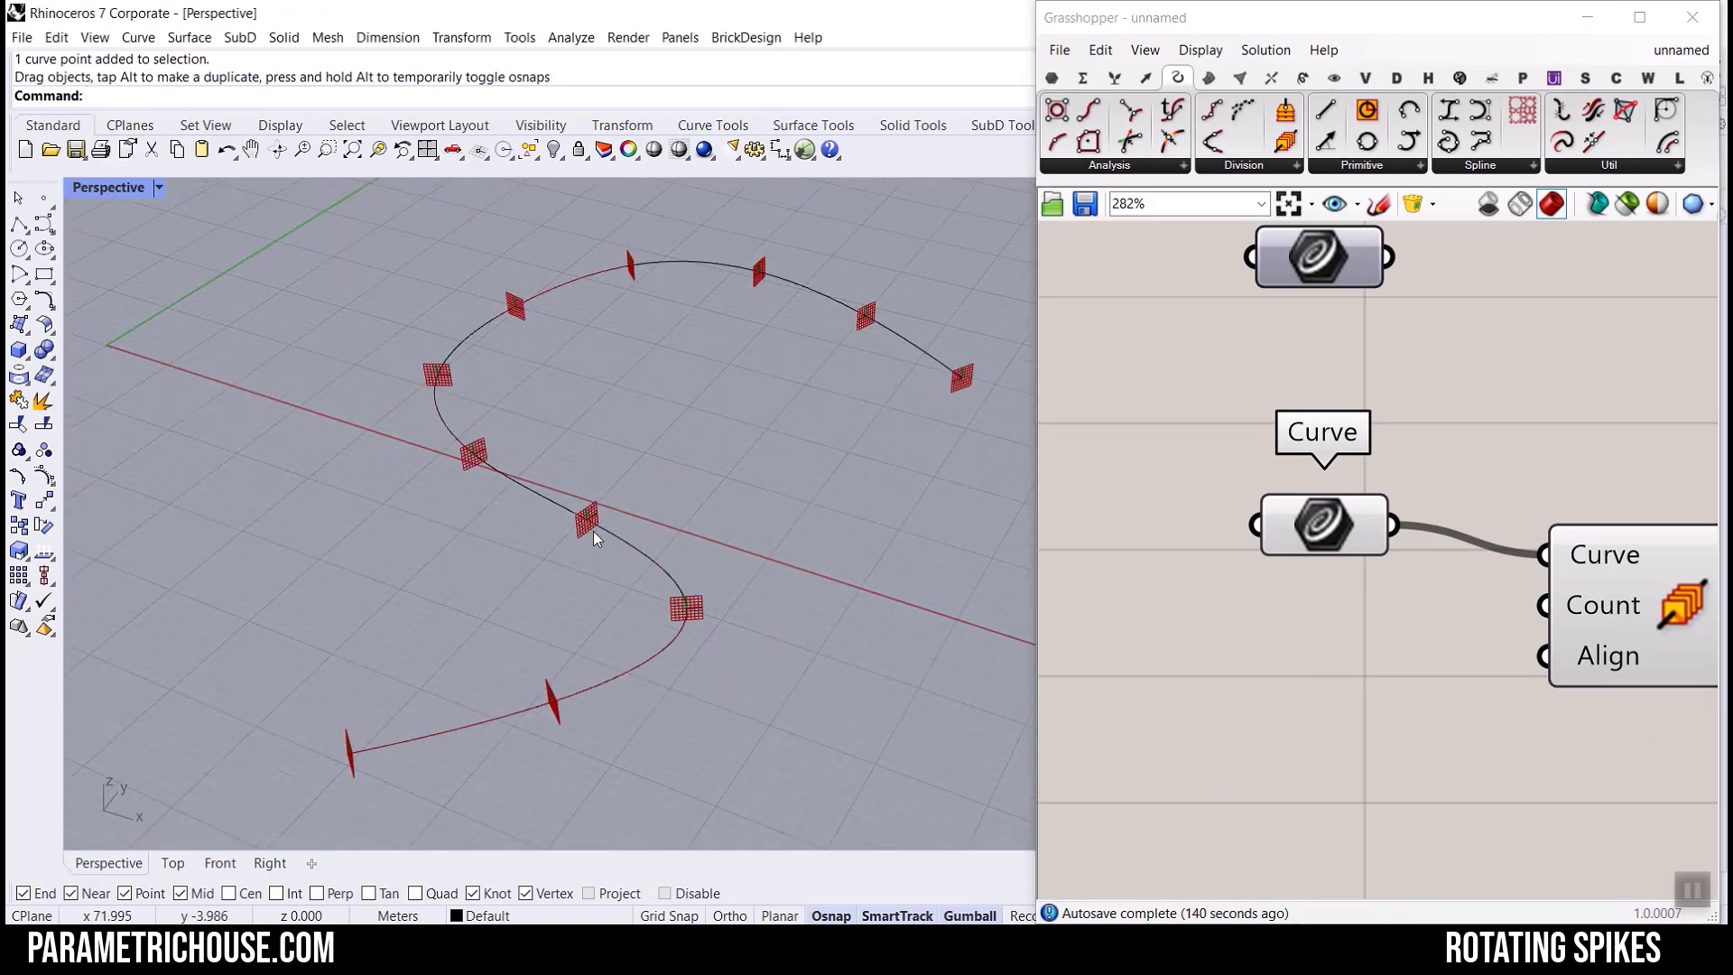
pyautogui.click(1208, 52)
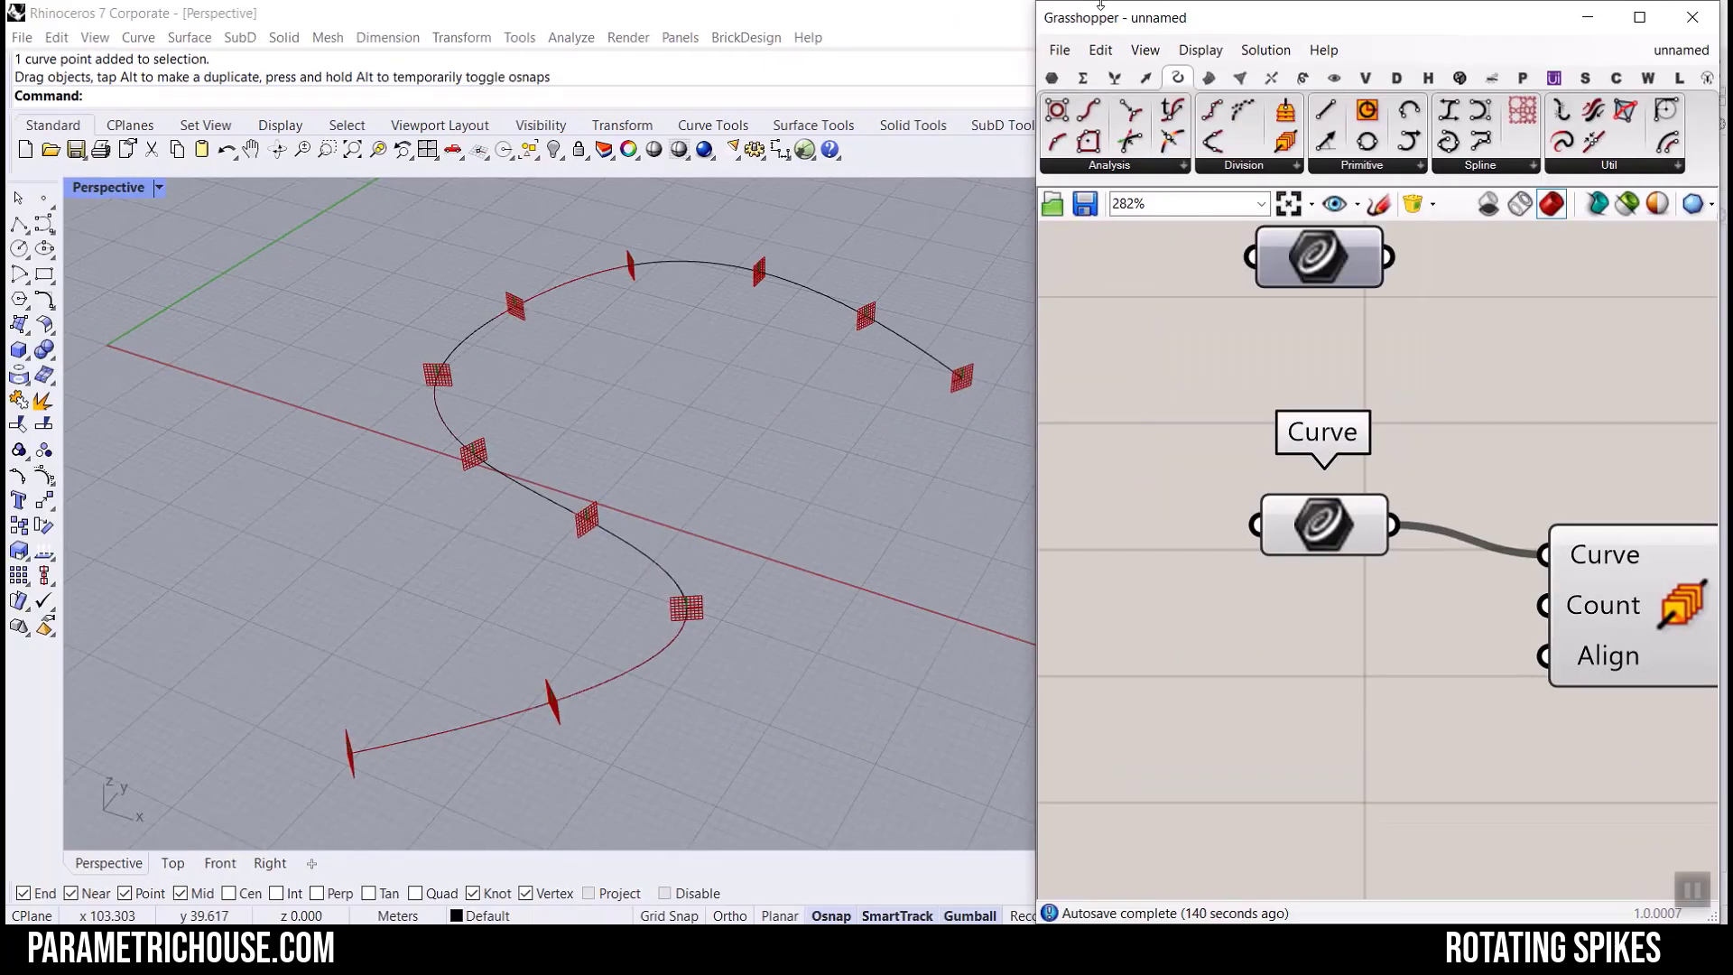
pyautogui.click(1200, 52)
pyautogui.moveTo(1280, 408)
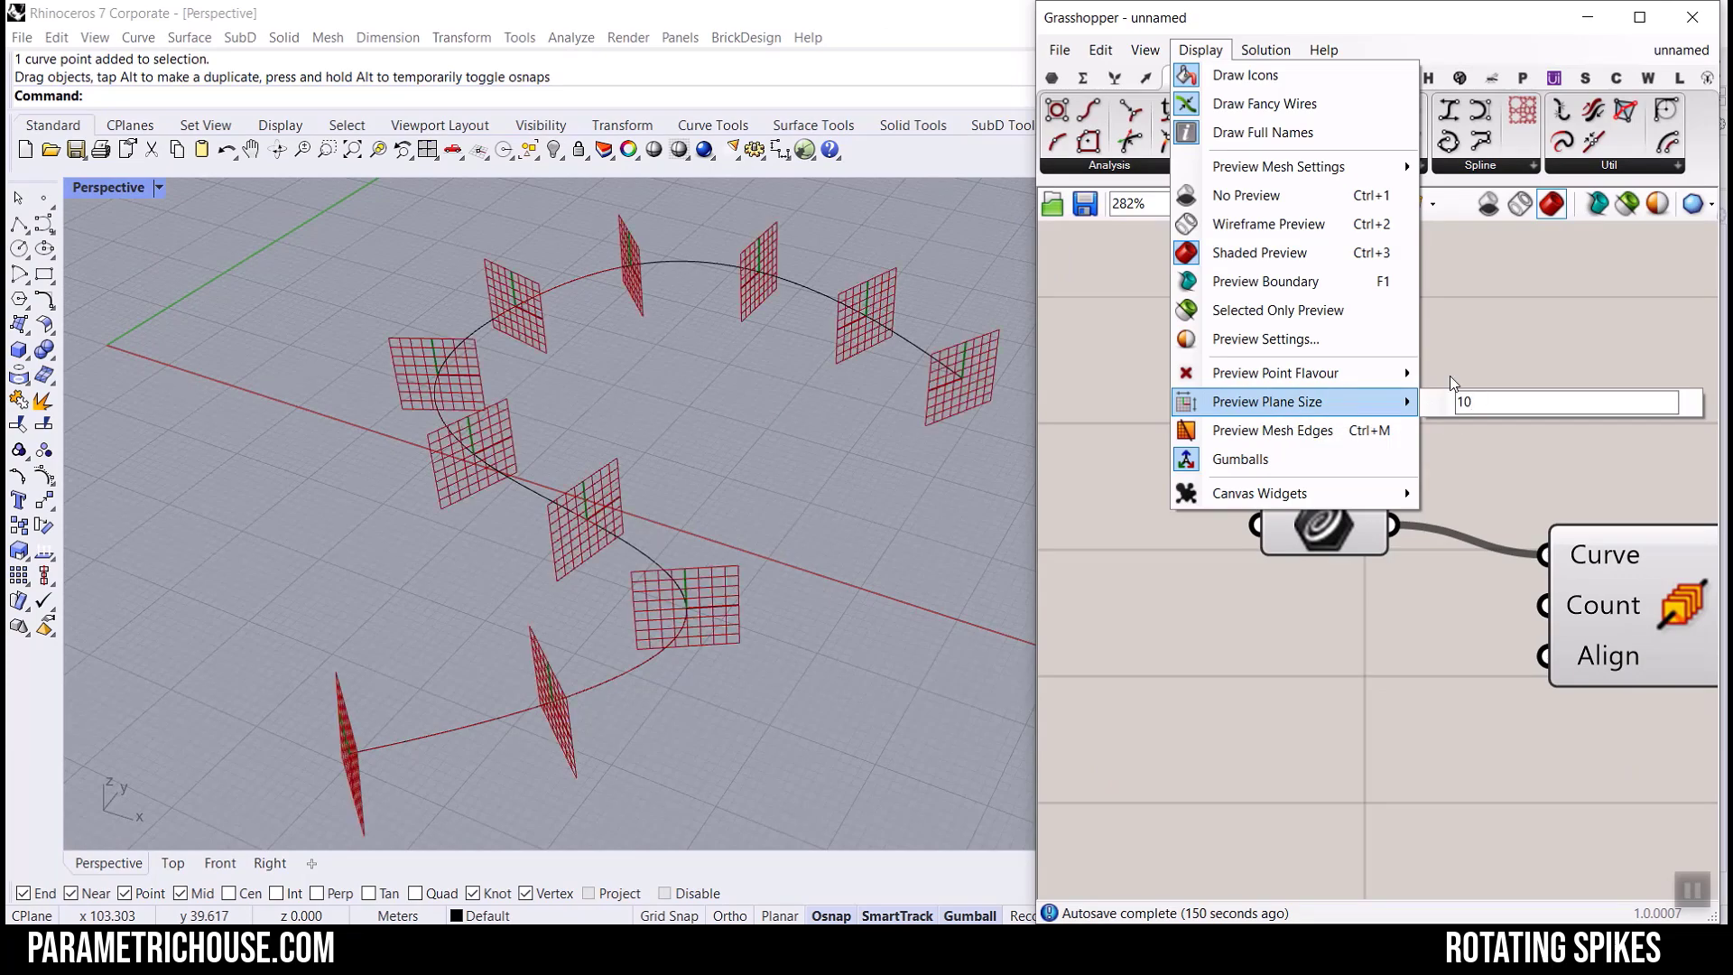
pyautogui.press('Return')
# Add an integer number slider ranging from 3 to 30 and name it Count.
pyautogui.doubleClick(1273, 630)
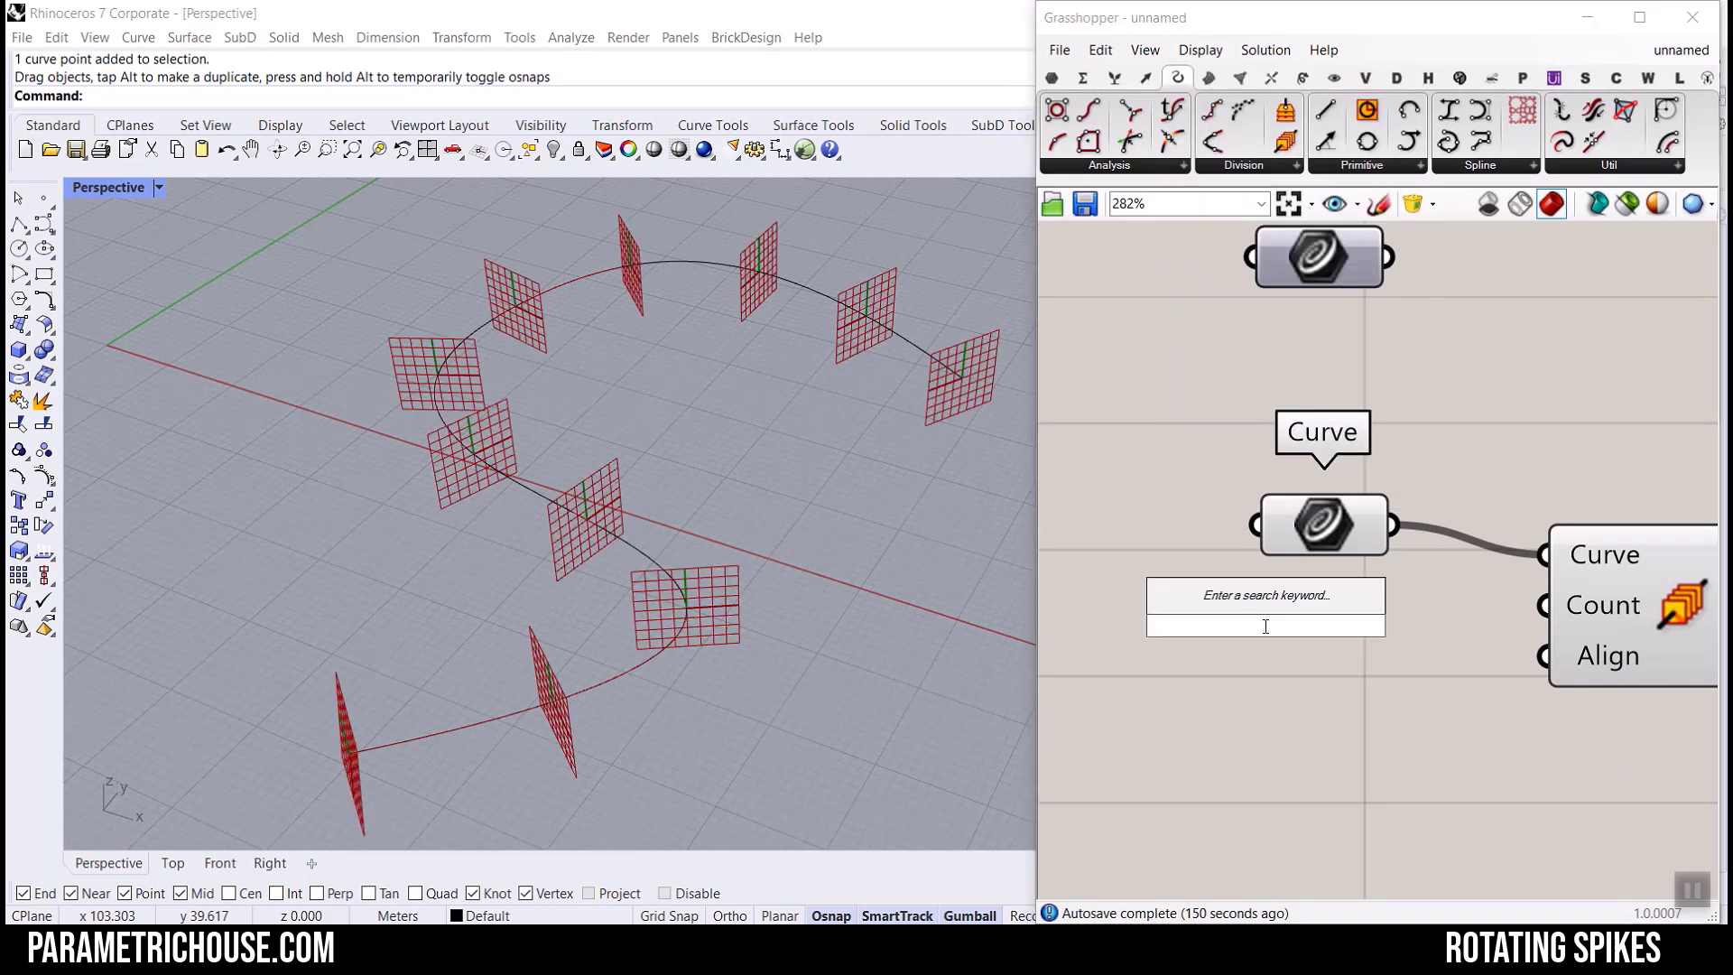
pyautogui.write('3..30')
pyautogui.press('Return')
pyautogui.rightClick(1323, 630)
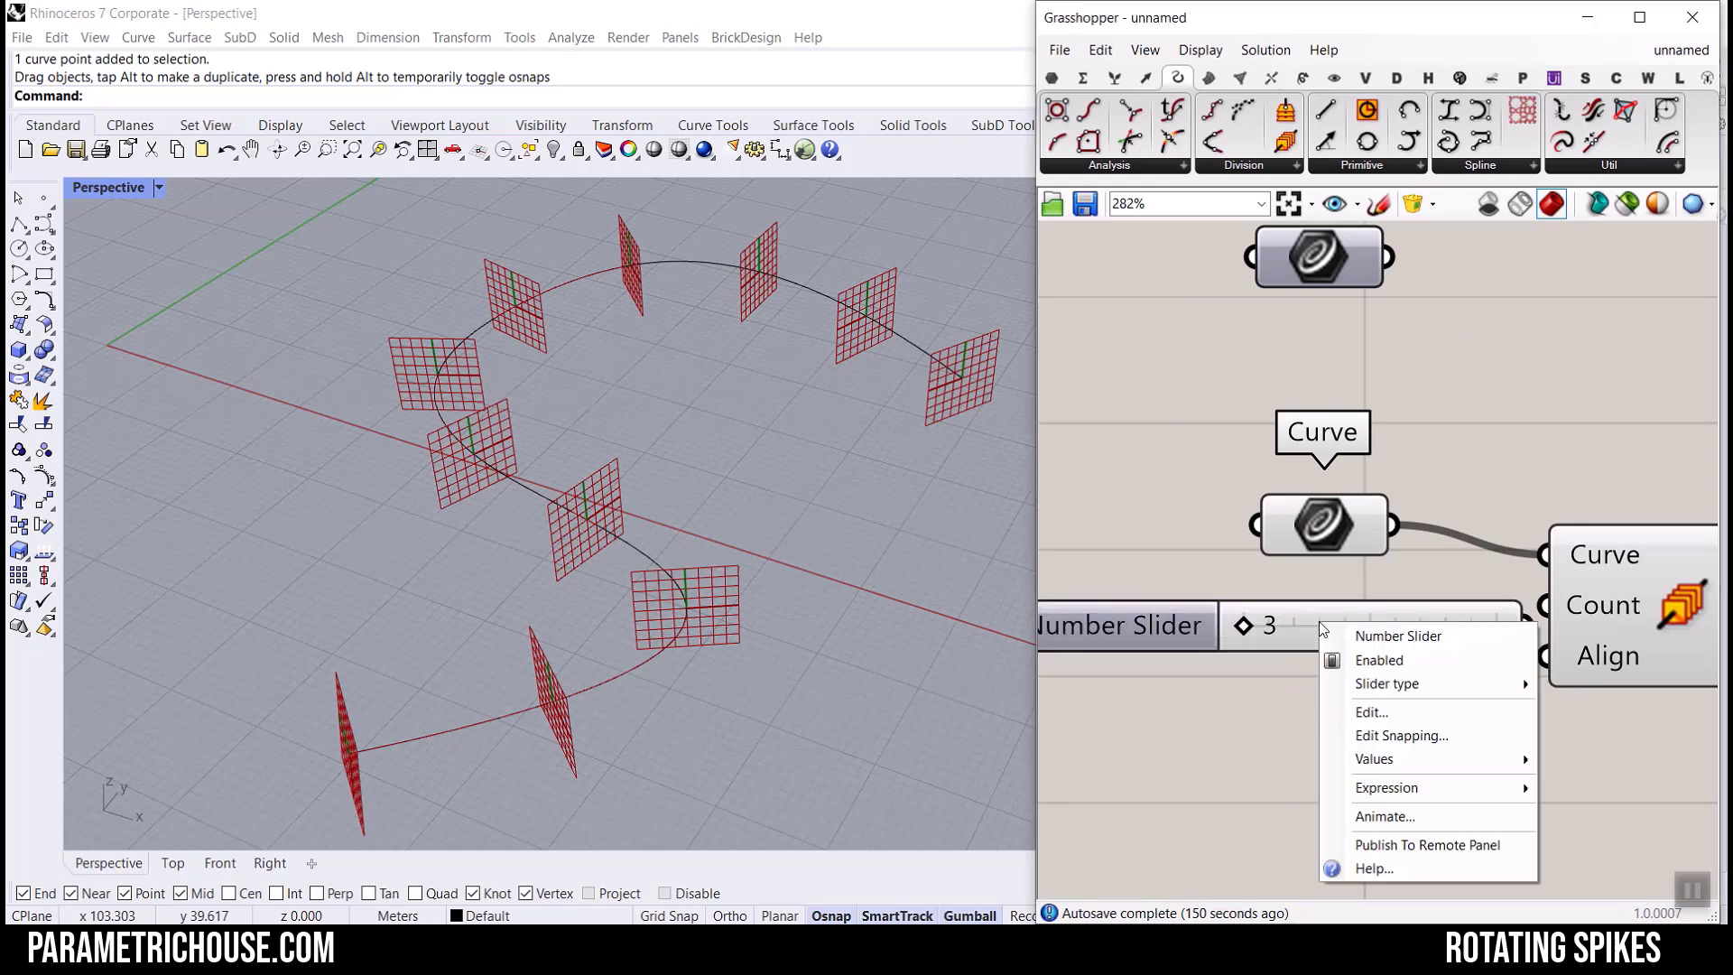
pyautogui.write('Count')
pyautogui.press('Return')
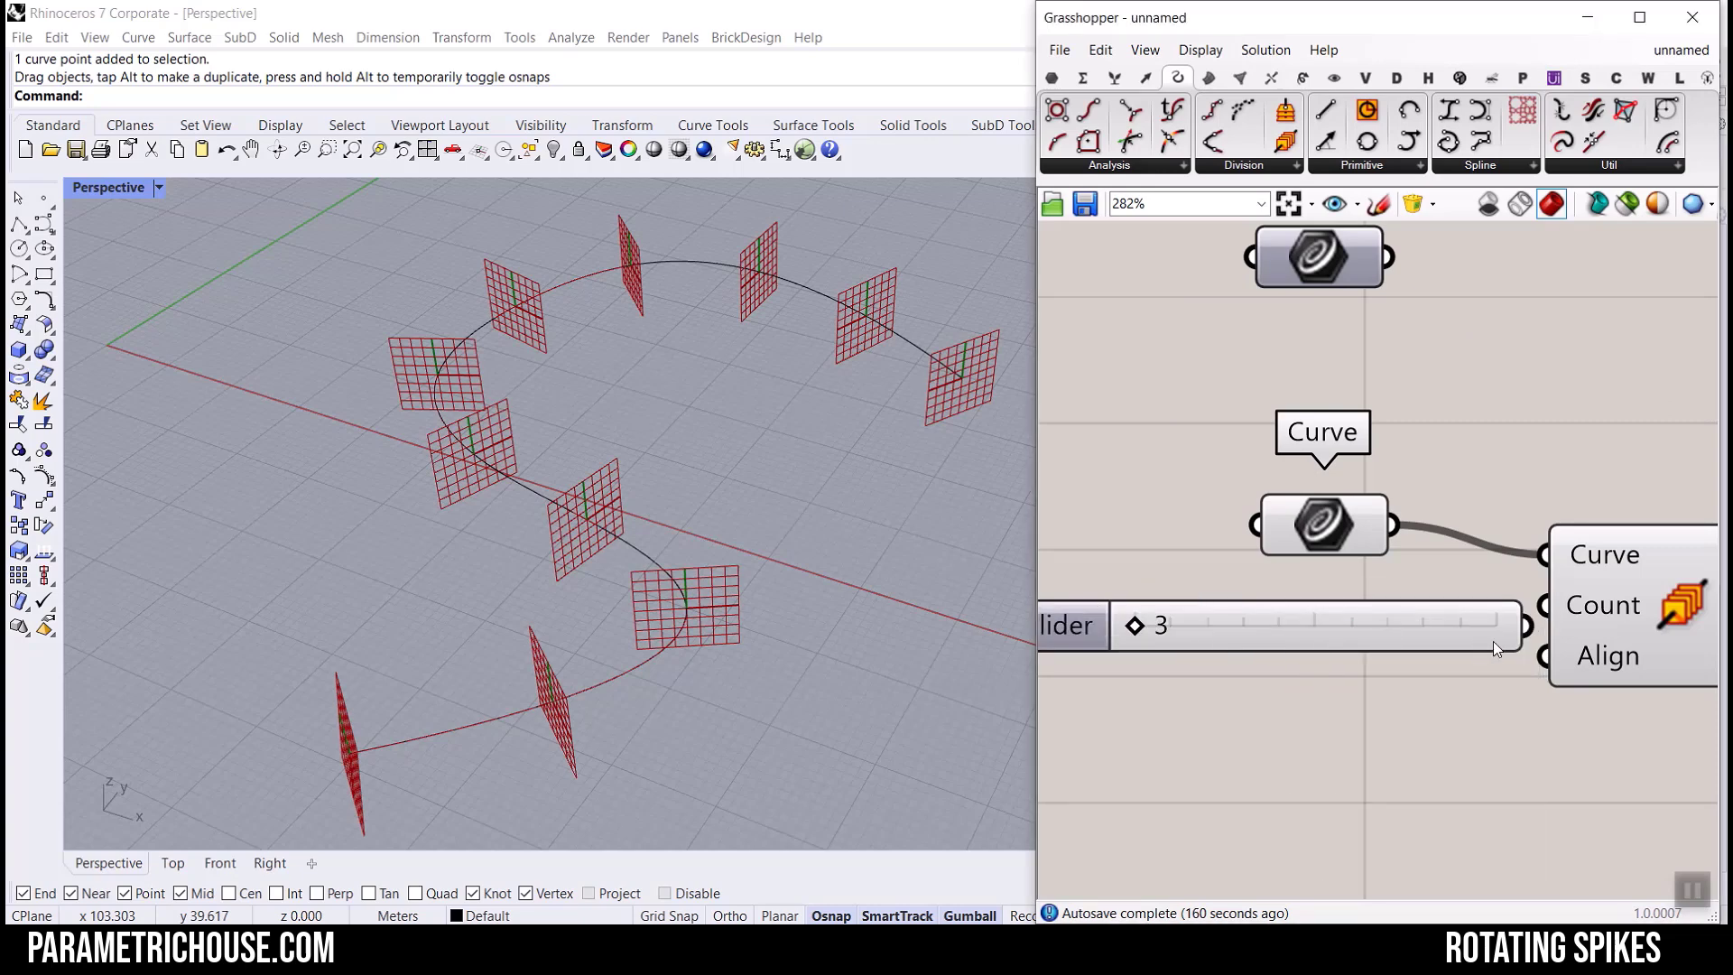
# Connect the Count slider to the Count input of Perp Frames and set it to 12.
pyautogui.moveTo(1514, 620); pyautogui.dragTo(1370, 620)
pyautogui.moveTo(1246, 625); pyautogui.dragTo(1351, 616)
pyautogui.moveTo(1210, 617); pyautogui.dragTo(1295, 618)
# Examine the orientation of the perpendicular frames along the curve from several angles and the outputs of Perp Frames.
pyautogui.scroll(-5, 599, 468)
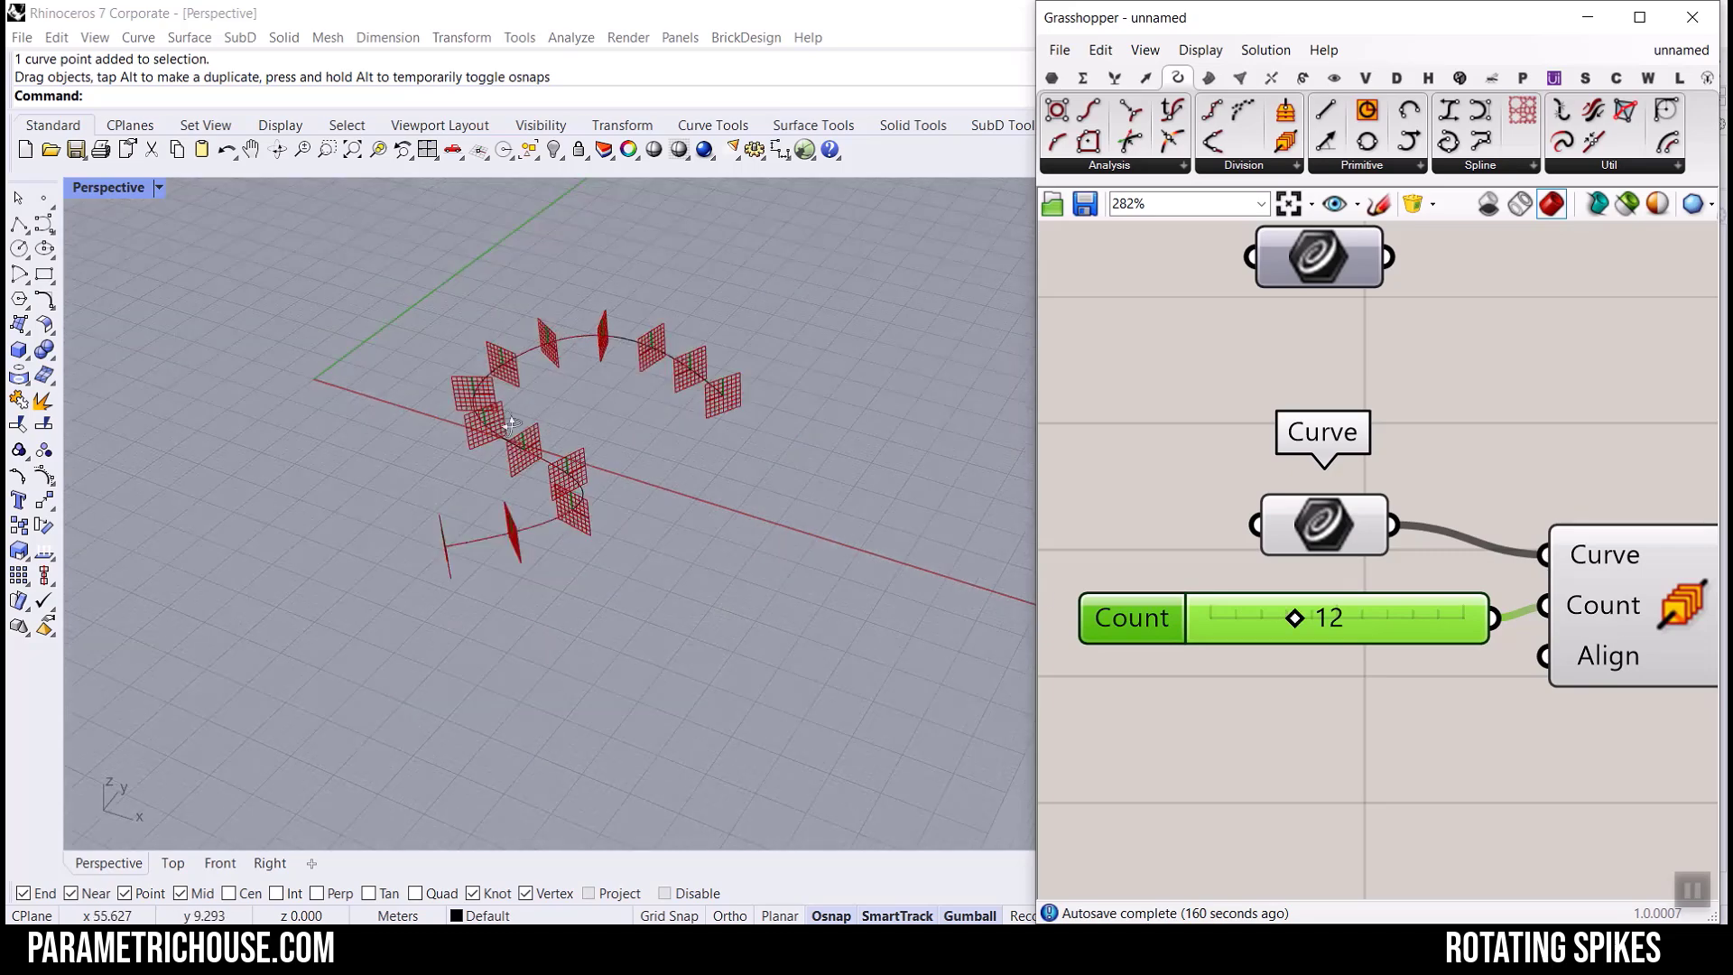
pyautogui.moveTo(600, 468); pyautogui.dragTo(418, 422, button='right')
pyautogui.scroll(8, 517, 557)
pyautogui.scroll(-4, 518, 541)
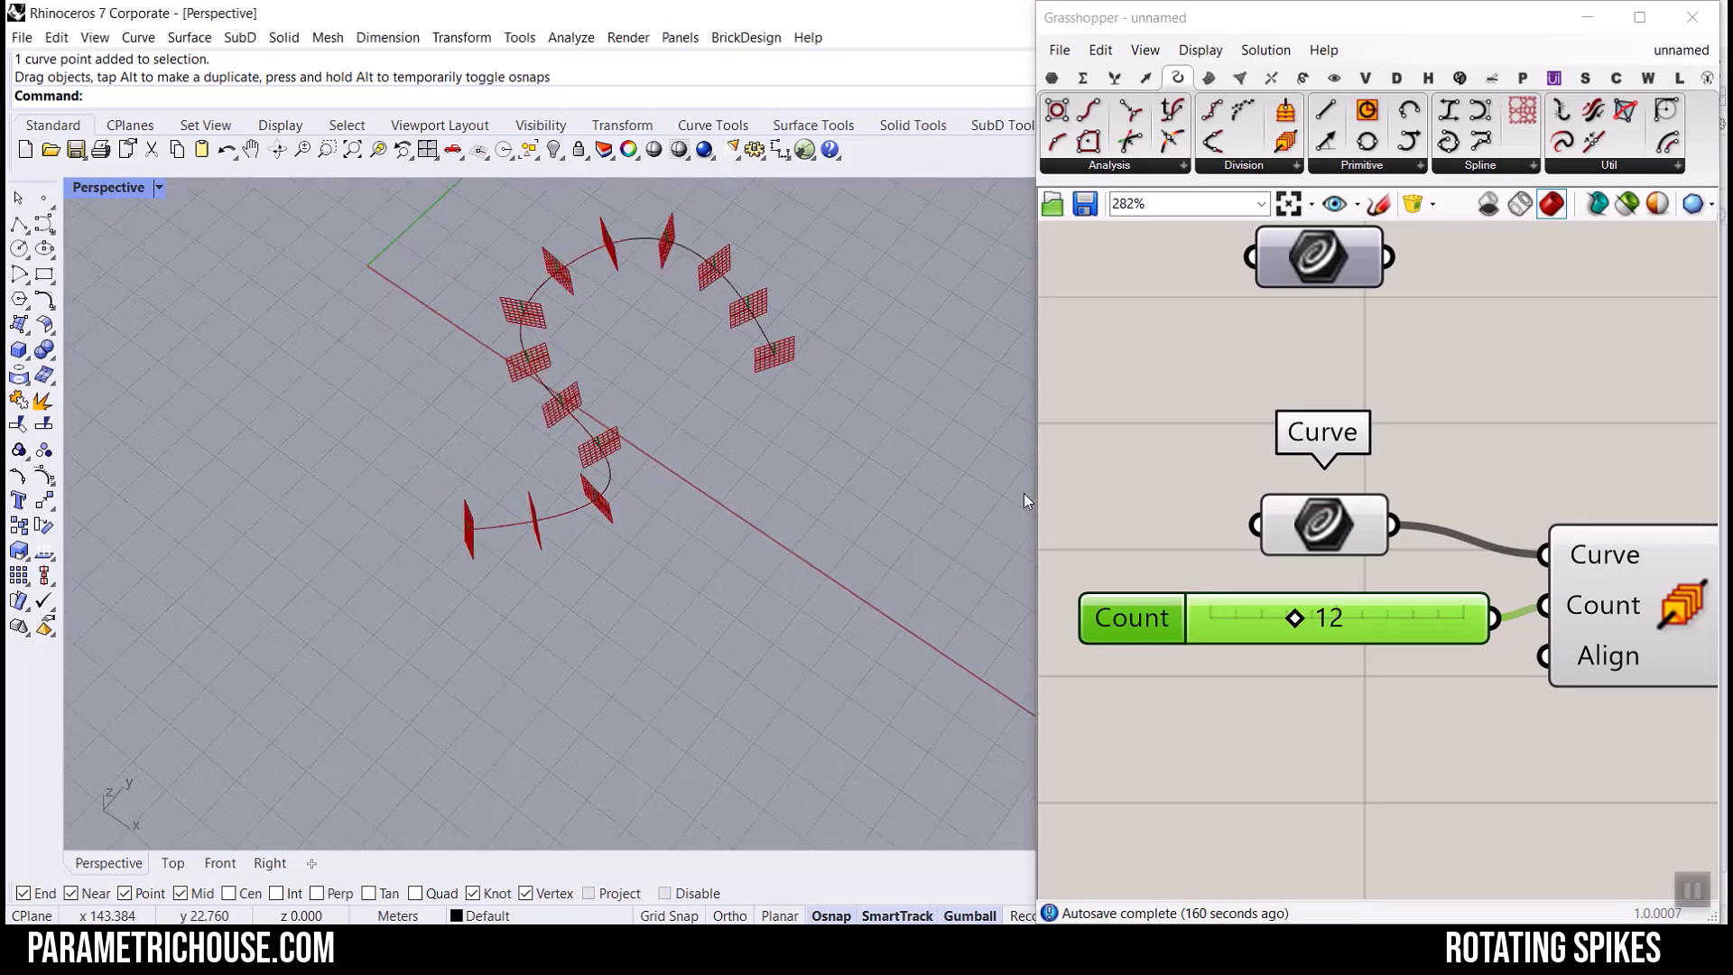
pyautogui.scroll(-2, 1354, 443)
pyautogui.scroll(3, 1506, 444)
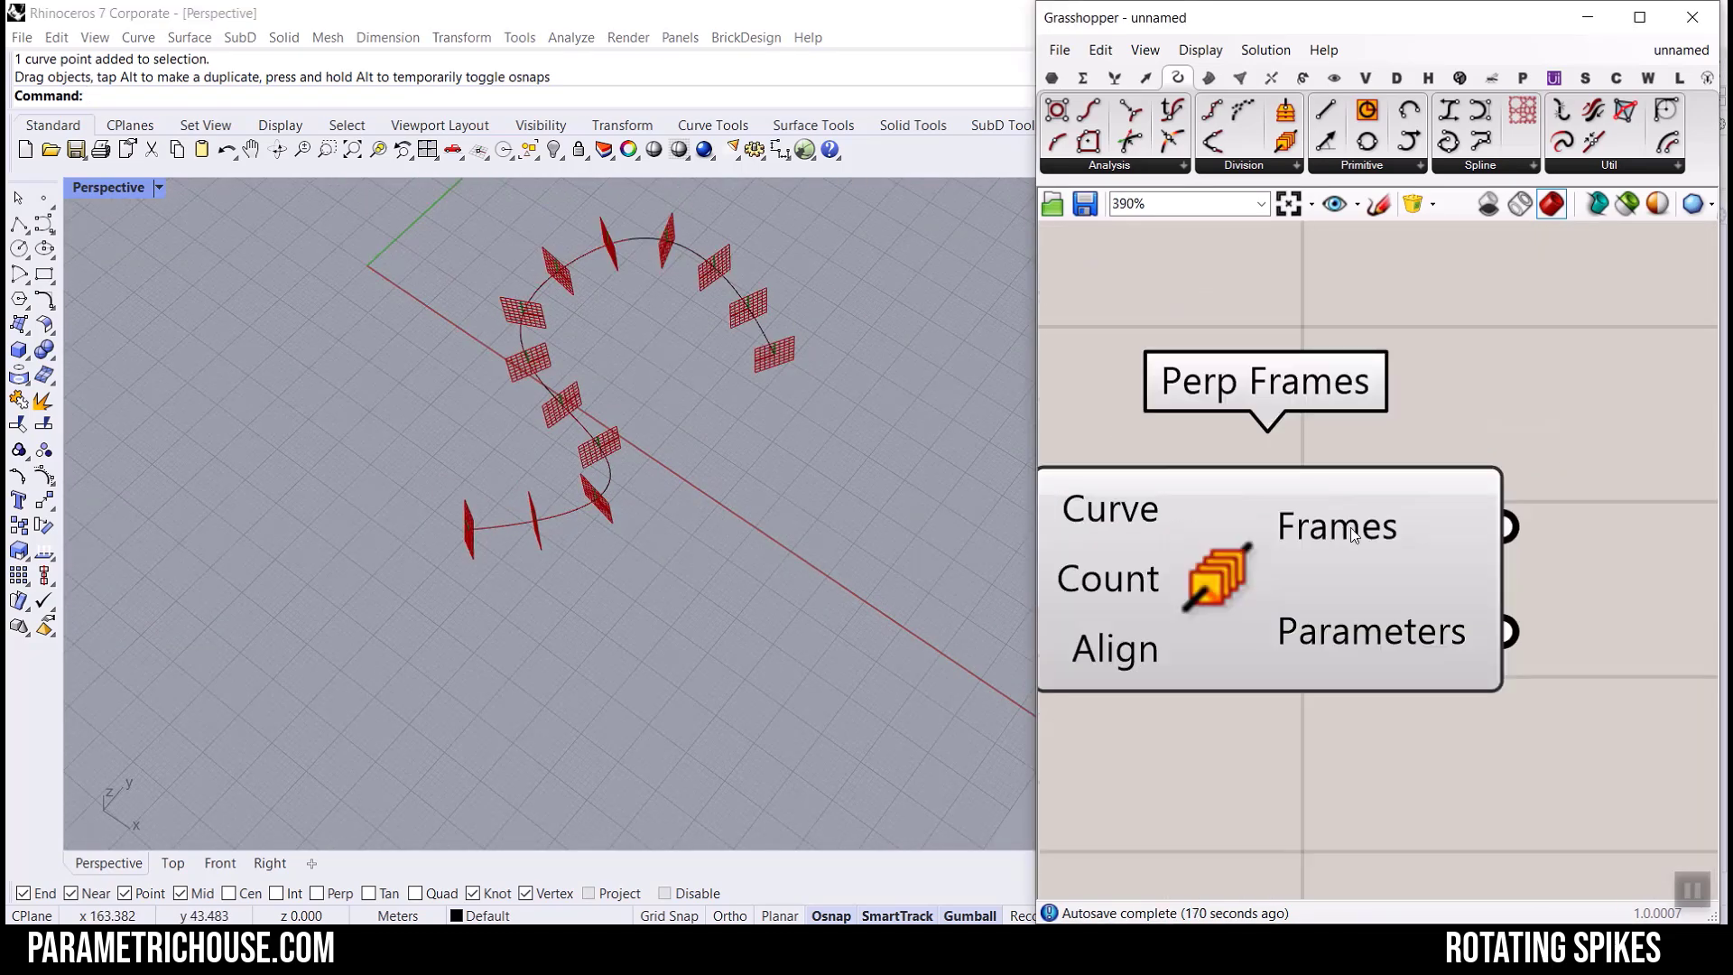
pyautogui.scroll(-1, 615, 574)
pyautogui.moveTo(616, 574); pyautogui.dragTo(596, 614, button='right')
pyautogui.scroll(5, 587, 580)
pyautogui.scroll(-3, 1335, 495)
pyautogui.scroll(3, 1431, 527)
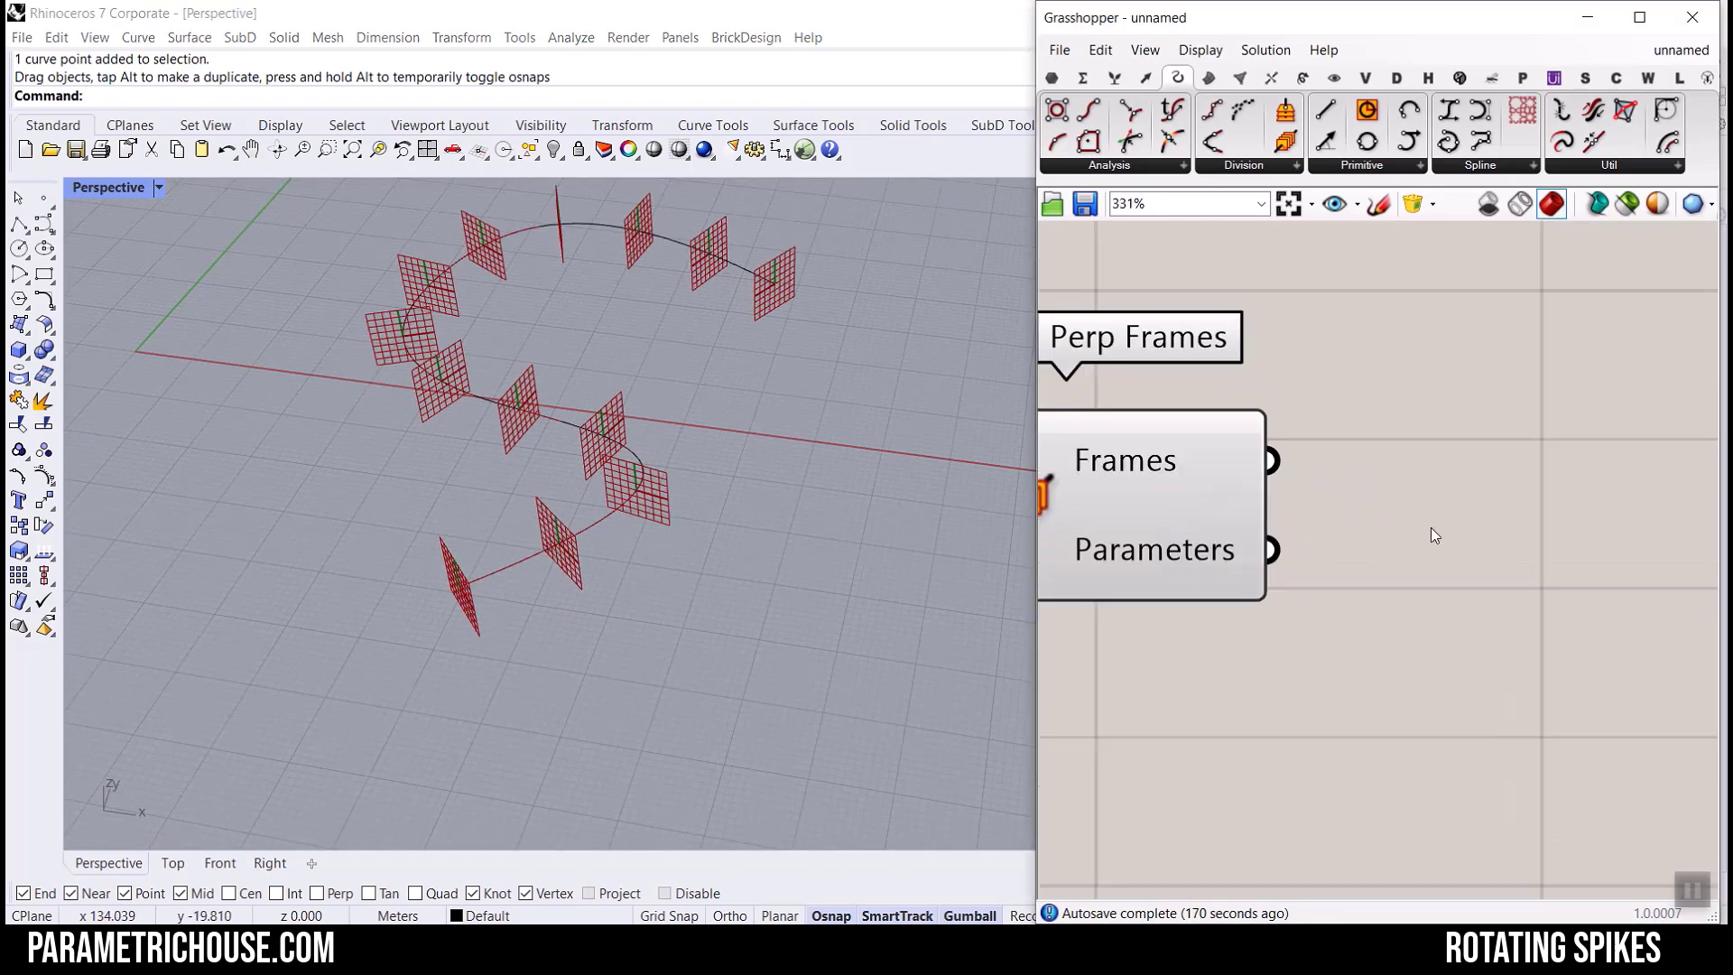
pyautogui.doubleClick(1551, 556)
pyautogui.write('rot')
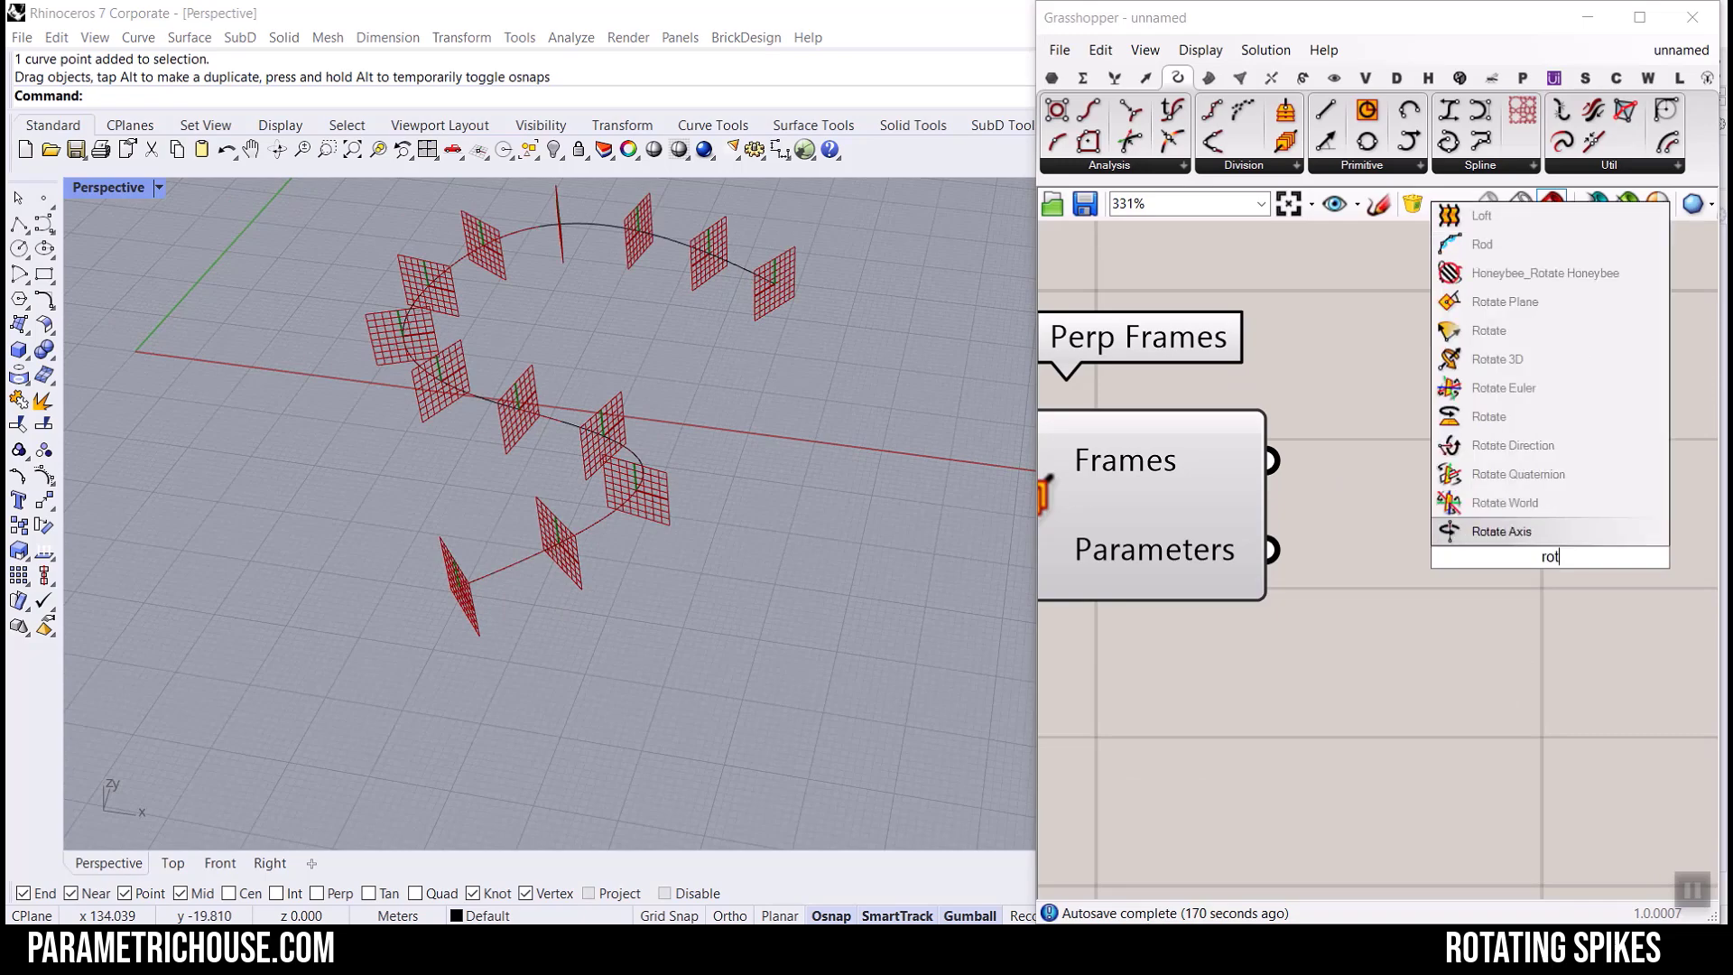
pyautogui.press('Up')
pyautogui.press('Up')
pyautogui.press('Up')
pyautogui.press('Up')
pyautogui.press('Up')
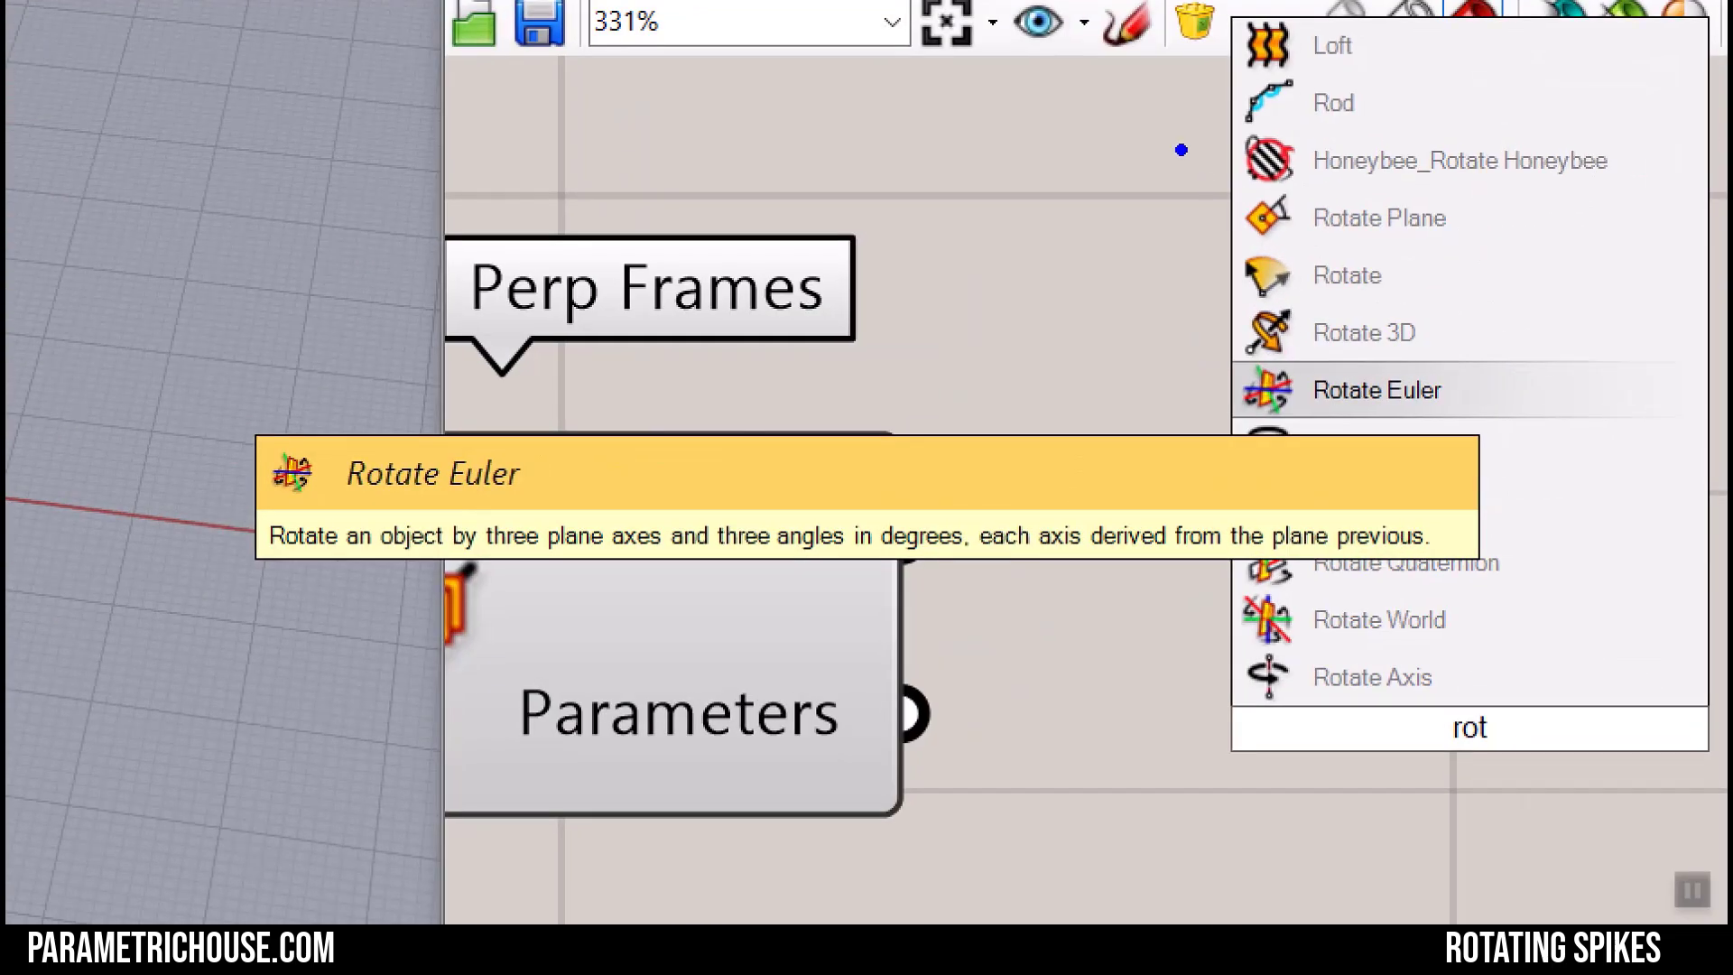
pyautogui.keyDown('ctrl'); pyautogui.moveTo(1513, 282); pyautogui.dragTo(1547, 281); pyautogui.keyUp('ctrl')
pyautogui.keyDown('ctrl'); pyautogui.moveTo(948, 181); pyautogui.dragTo(1158, 375); pyautogui.keyUp('ctrl')
pyautogui.moveTo(1056, 273)
pyautogui.mouseDown()
pyautogui.moveTo(856, 370)
pyautogui.moveTo(919, 378)
pyautogui.mouseUp()
pyautogui.moveTo(1027, 222)
pyautogui.mouseDown()
pyautogui.moveTo(1128, 236)
pyautogui.moveTo(964, 316)
pyautogui.moveTo(944, 275)
pyautogui.moveTo(1015, 266)
pyautogui.mouseUp()
pyautogui.press('Escape')
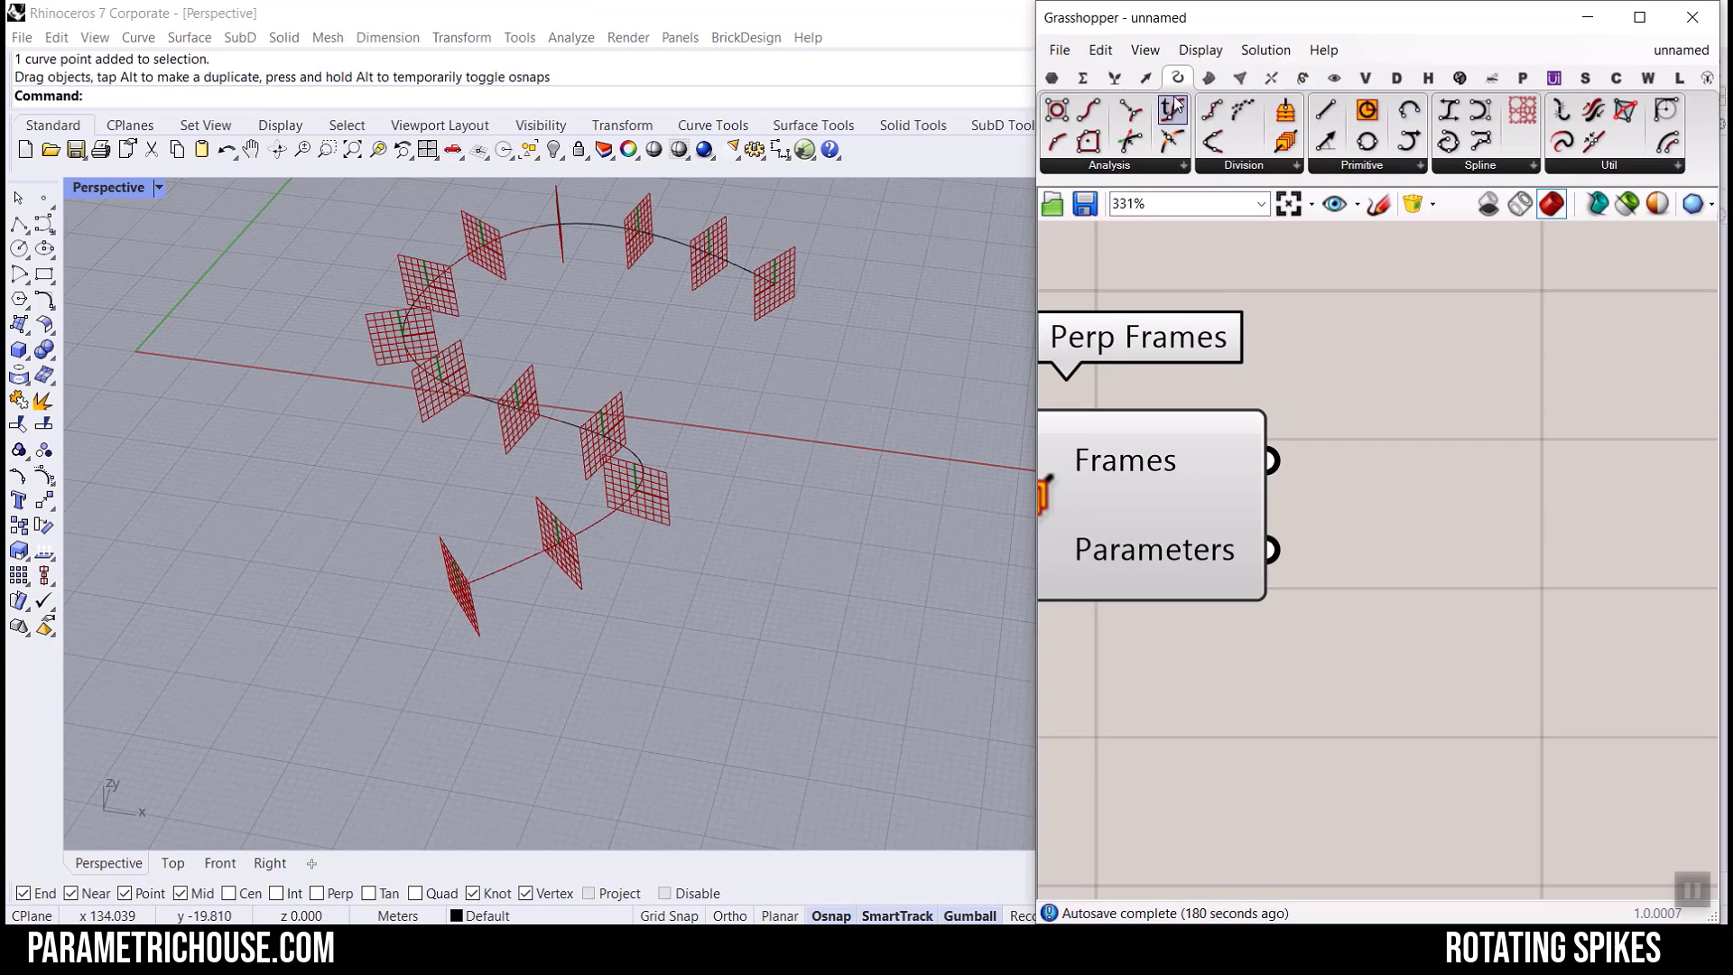
# Add a Rotate Plane component and connect the Frames output of Perp Frames to its Plane input.
pyautogui.click(1156, 83)
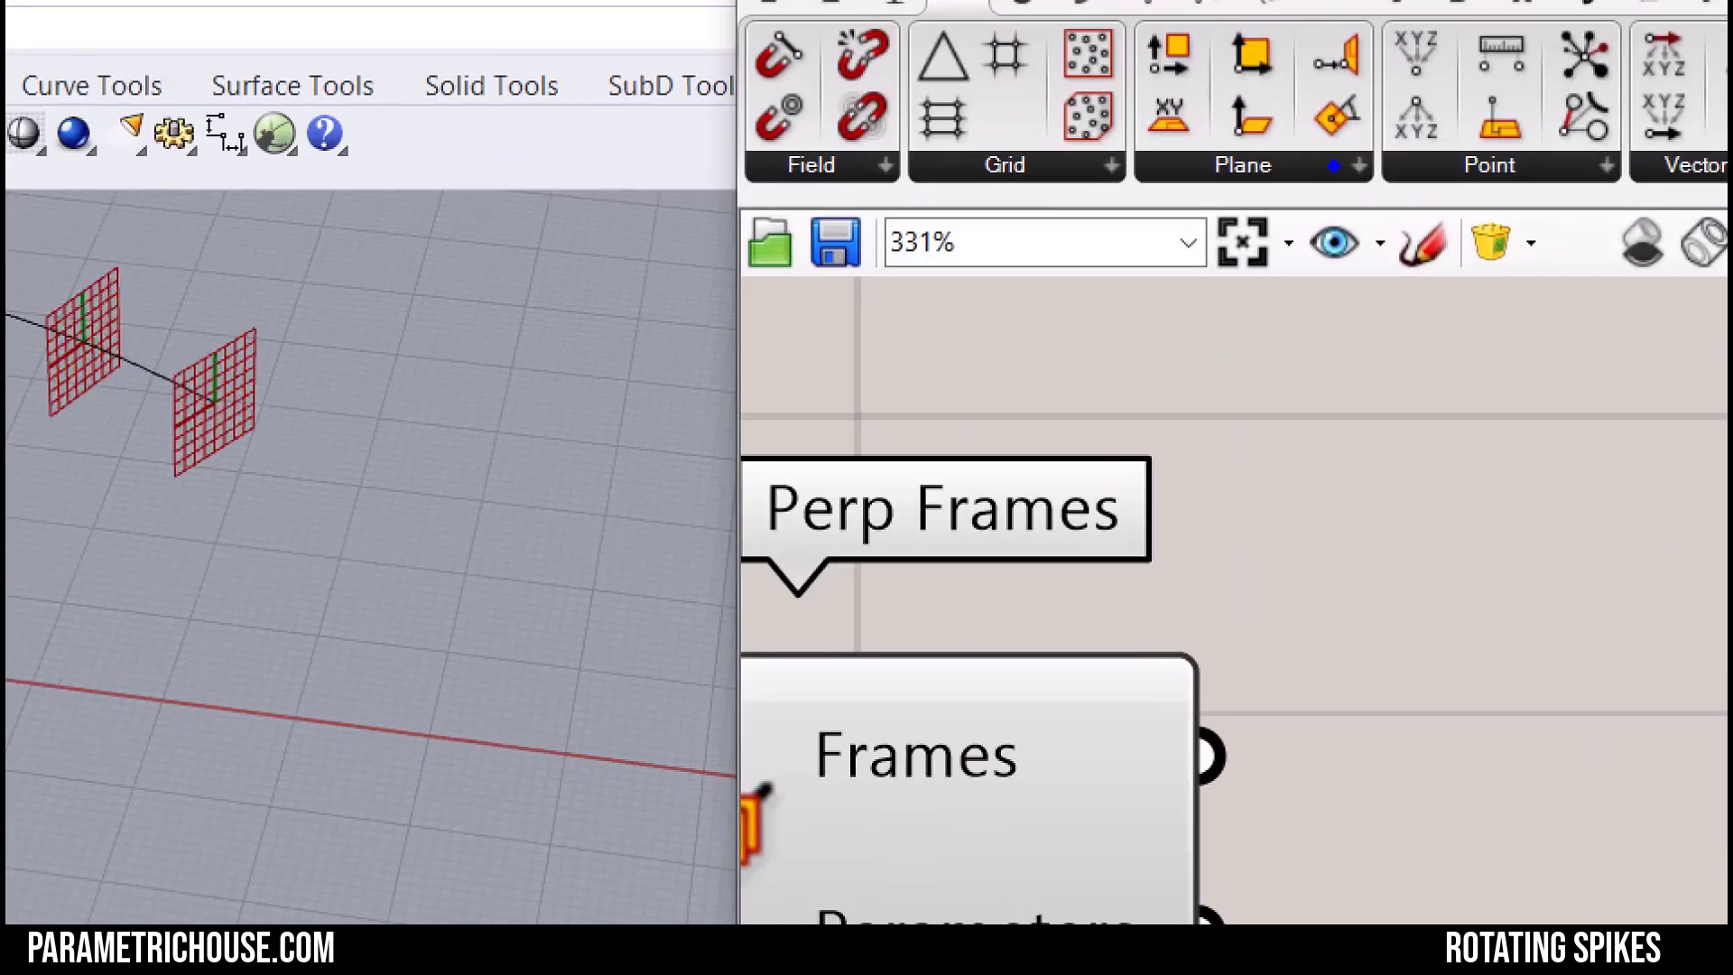
pyautogui.moveTo(1312, 115); pyautogui.dragTo(1363, 163)
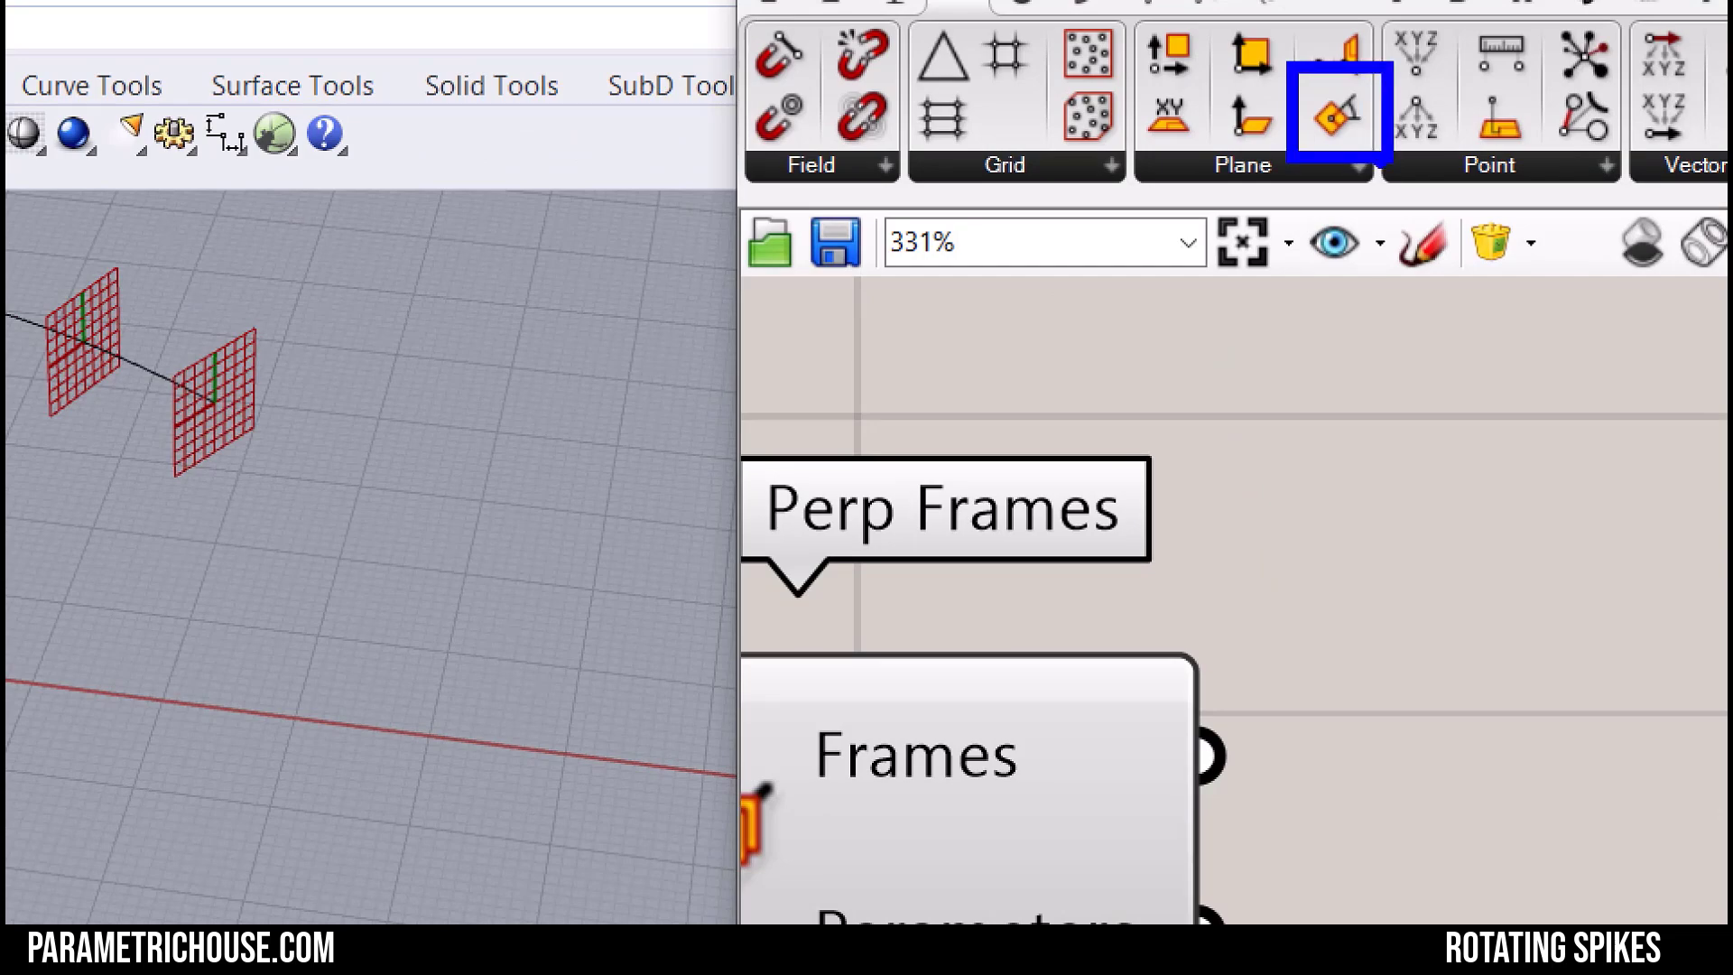
pyautogui.press('Escape')
pyautogui.click(1336, 118)
pyautogui.click(1556, 635)
pyautogui.moveTo(1326, 574); pyautogui.dragTo(1212, 450, button='right')
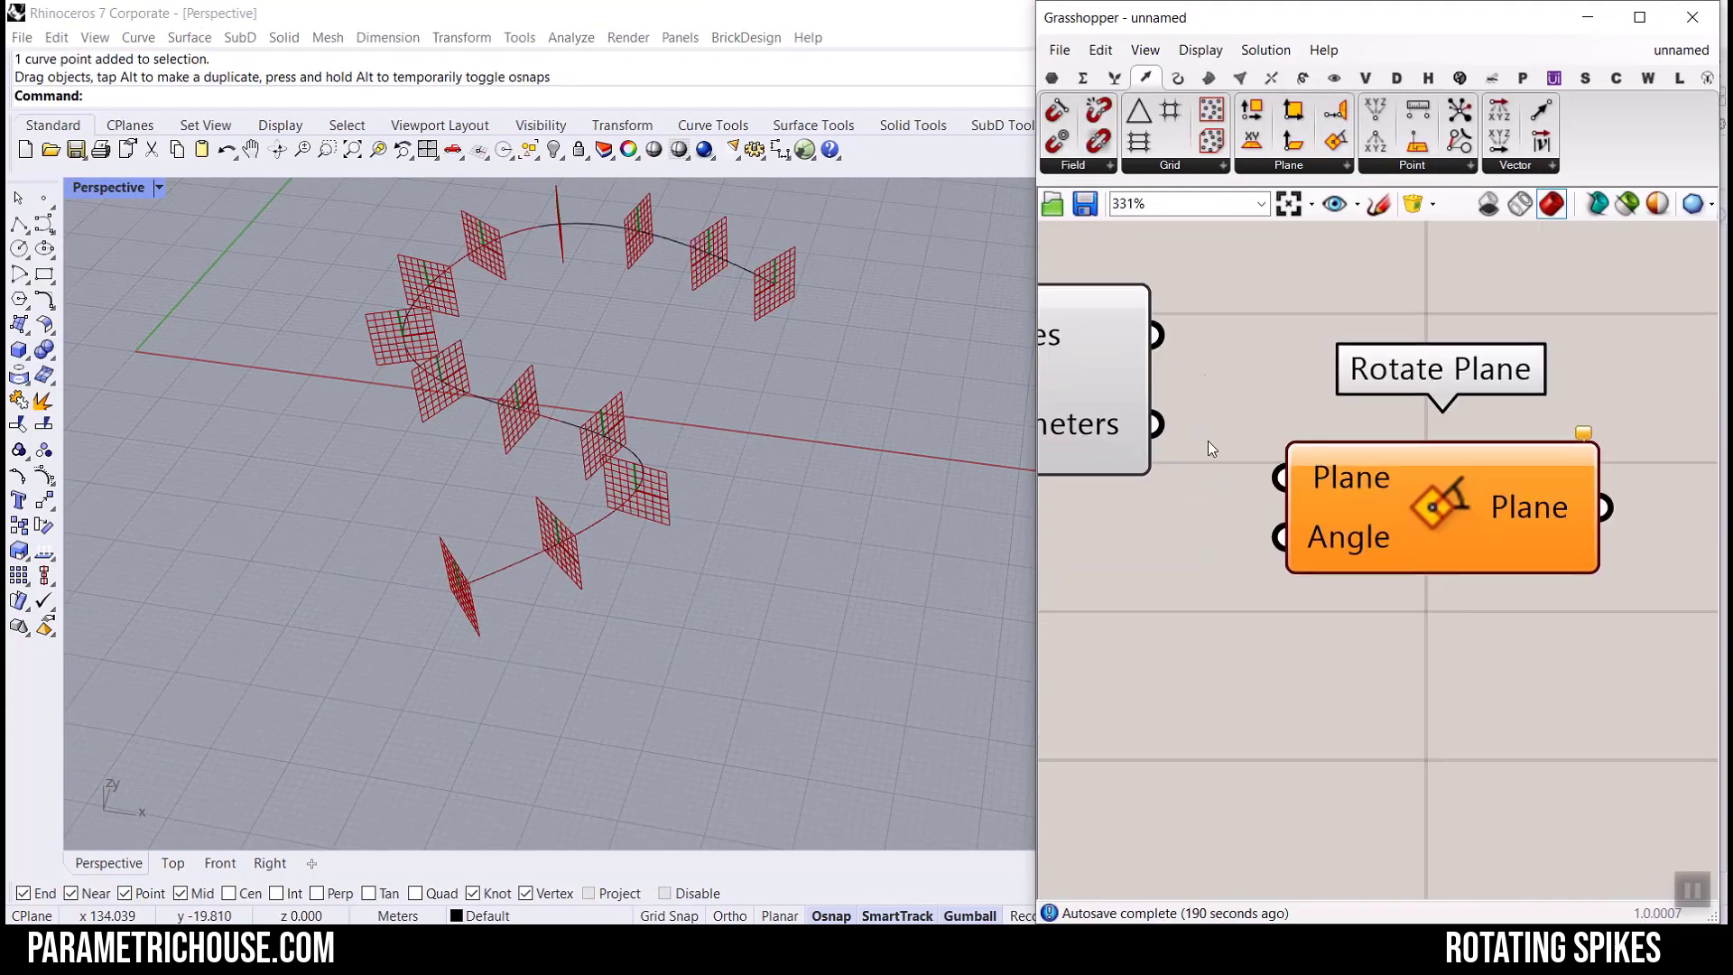
pyautogui.scroll(2, 1211, 449)
pyautogui.moveTo(1136, 311); pyautogui.dragTo(1314, 510)
pyautogui.moveTo(1175, 498); pyautogui.dragTo(1523, 550, button='right')
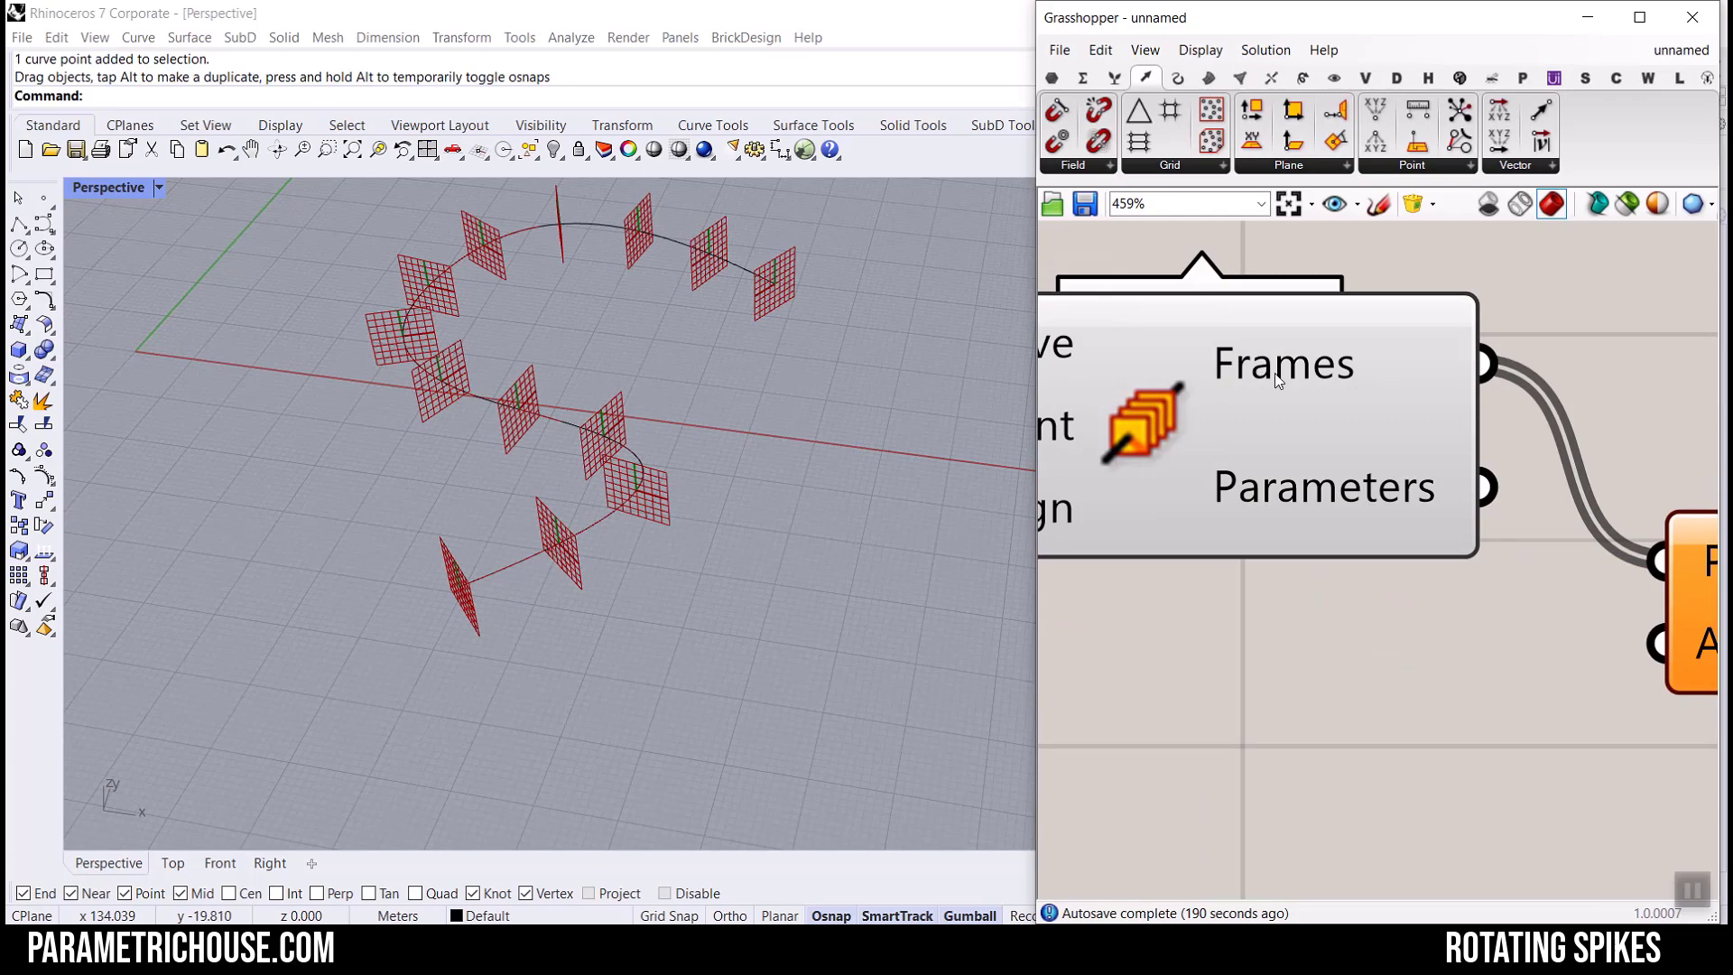
# Reposition Rotate Plane beside Perp Frames and switch its Angle input to degrees.
pyautogui.click(1242, 368)
pyautogui.moveTo(1243, 370)
pyautogui.scroll(-4, 1242, 367)
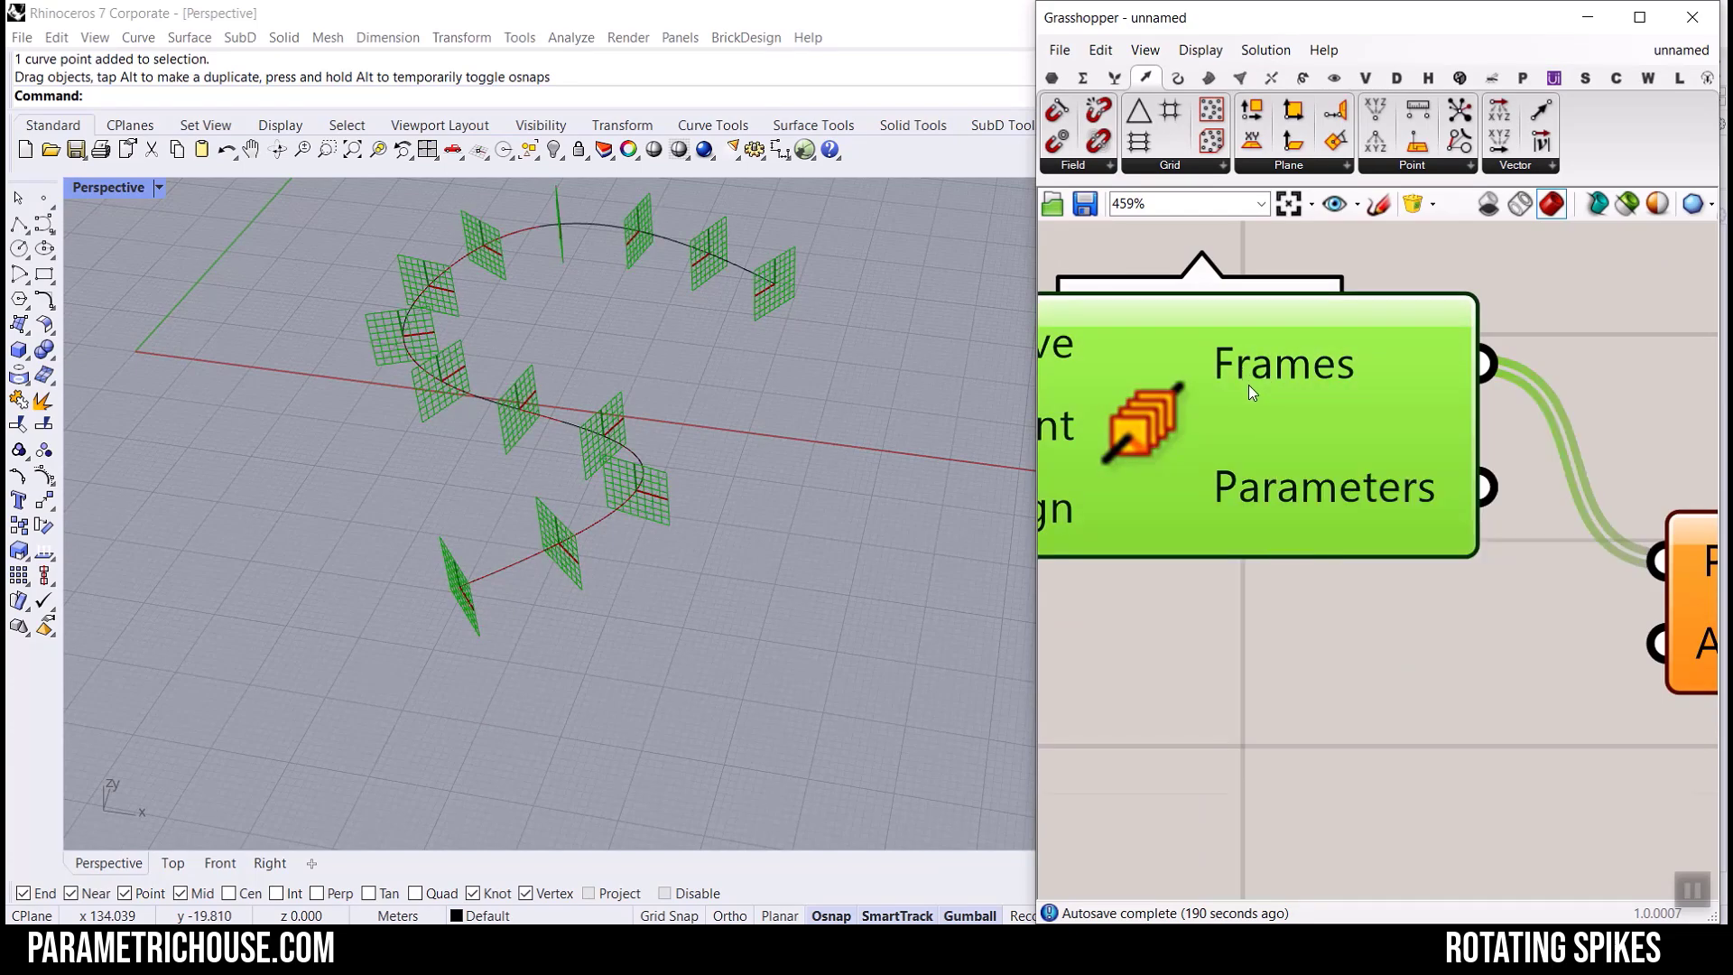
pyautogui.moveTo(1490, 495); pyautogui.dragTo(1534, 456)
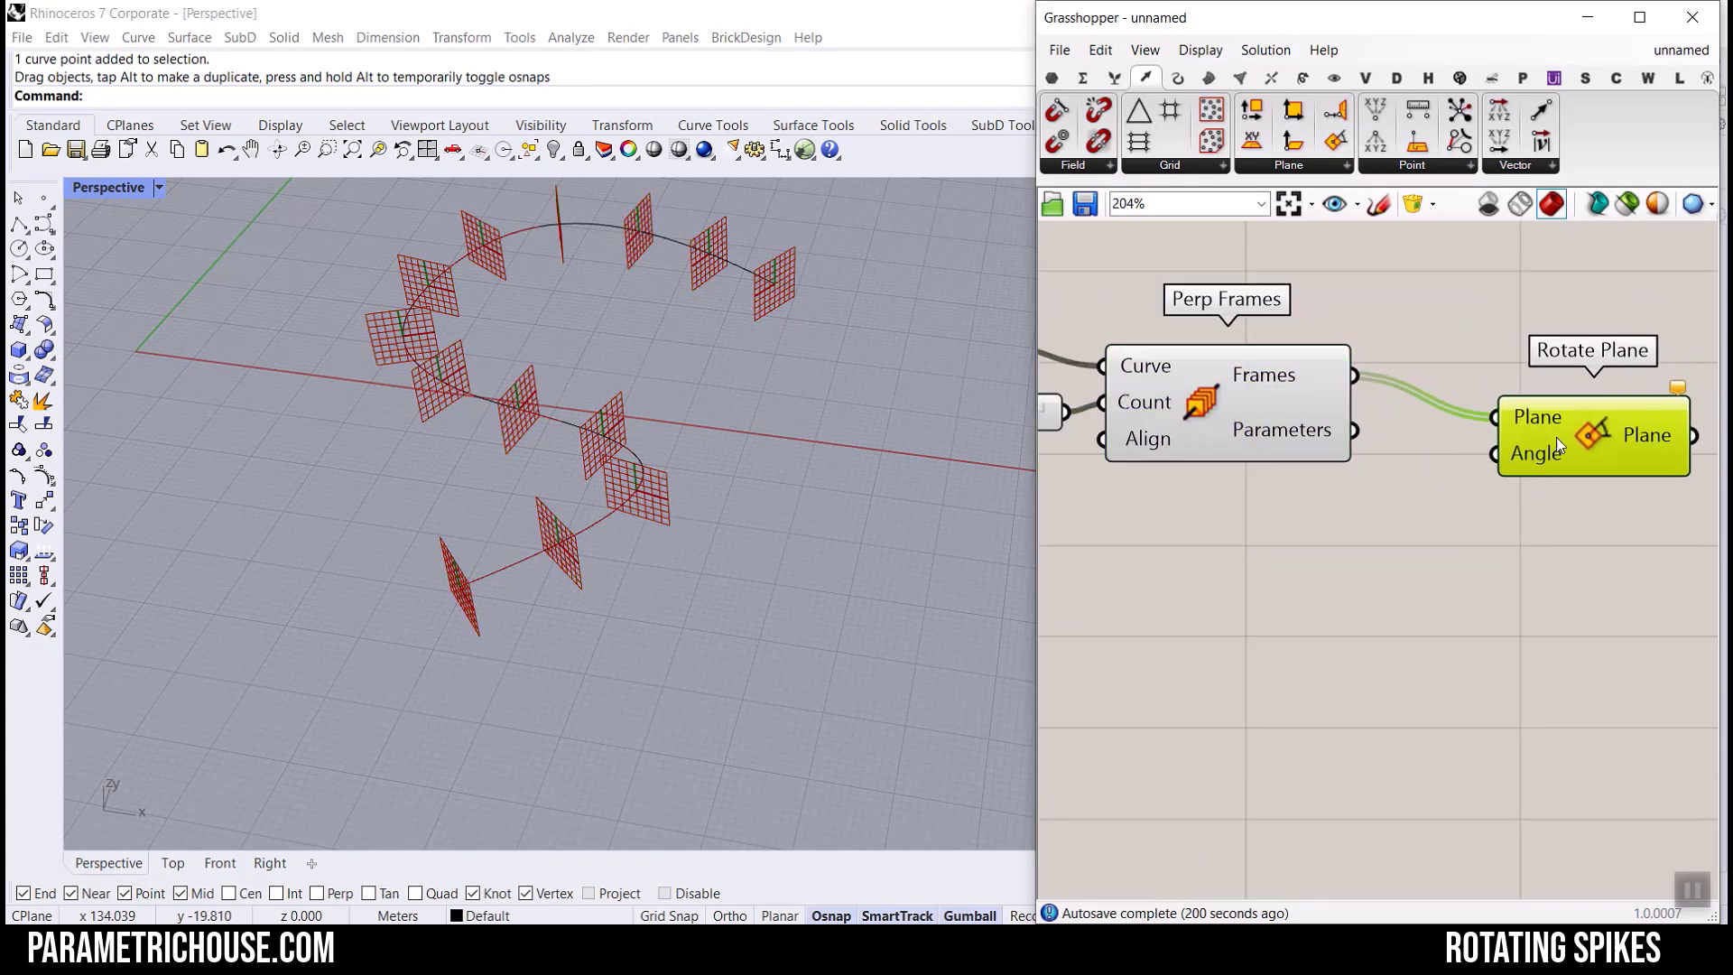
pyautogui.scroll(2, 1534, 461)
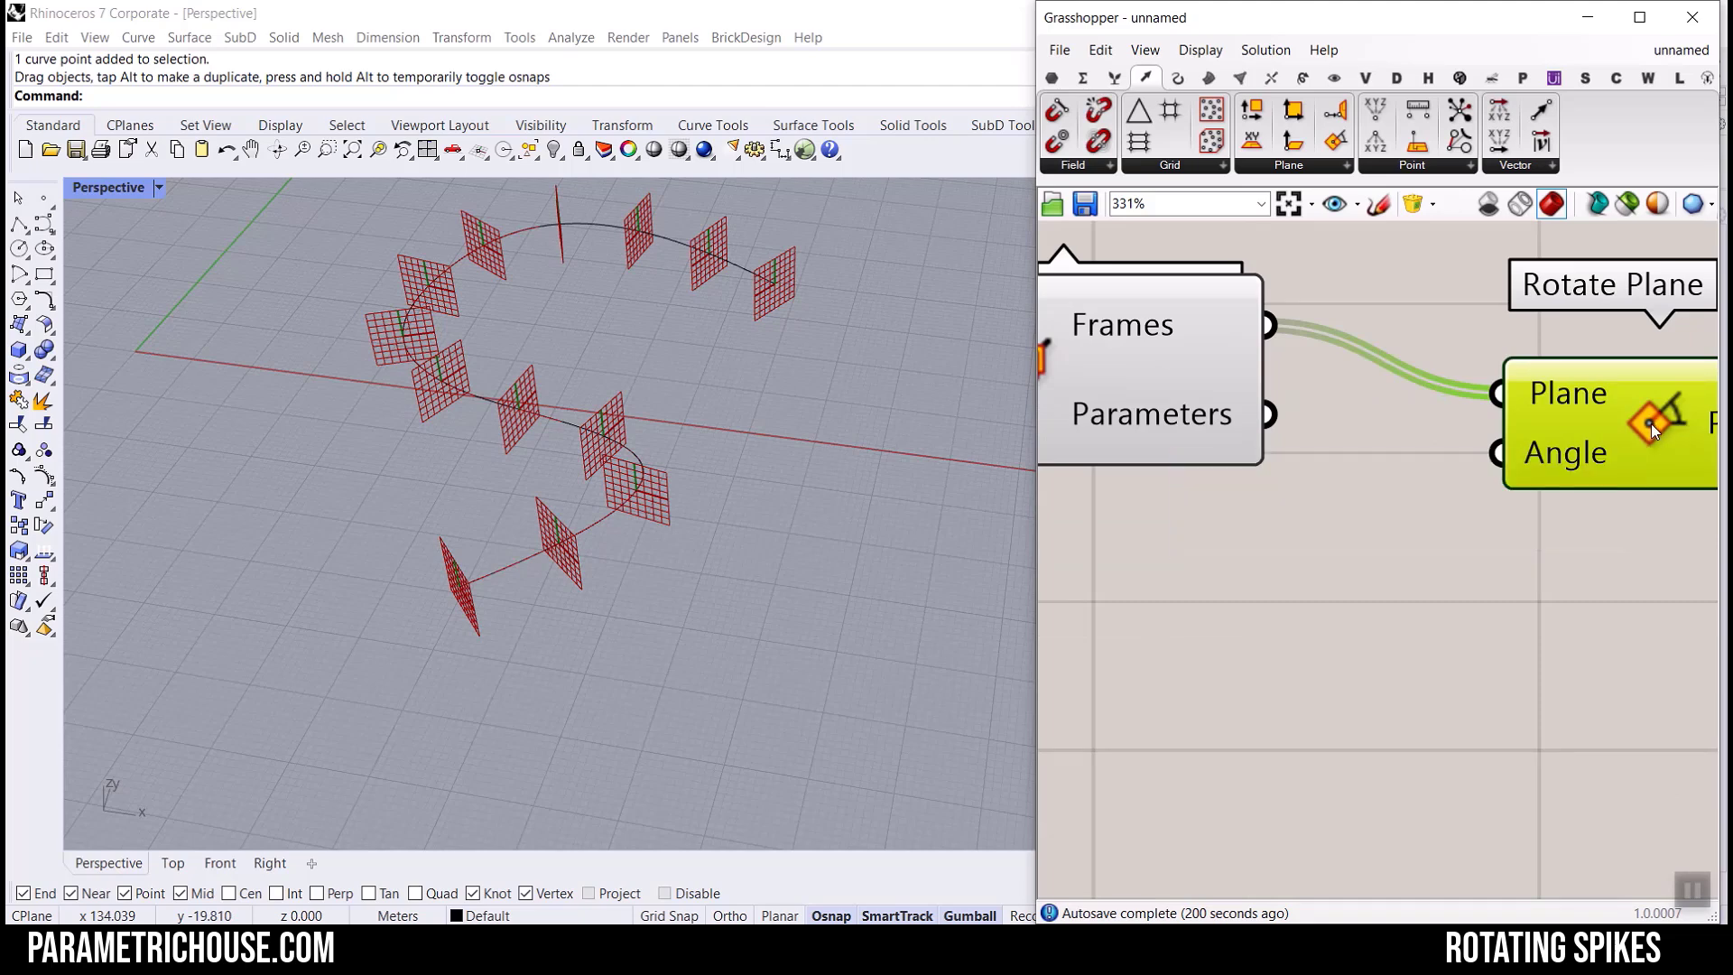
pyautogui.rightClick(1567, 453)
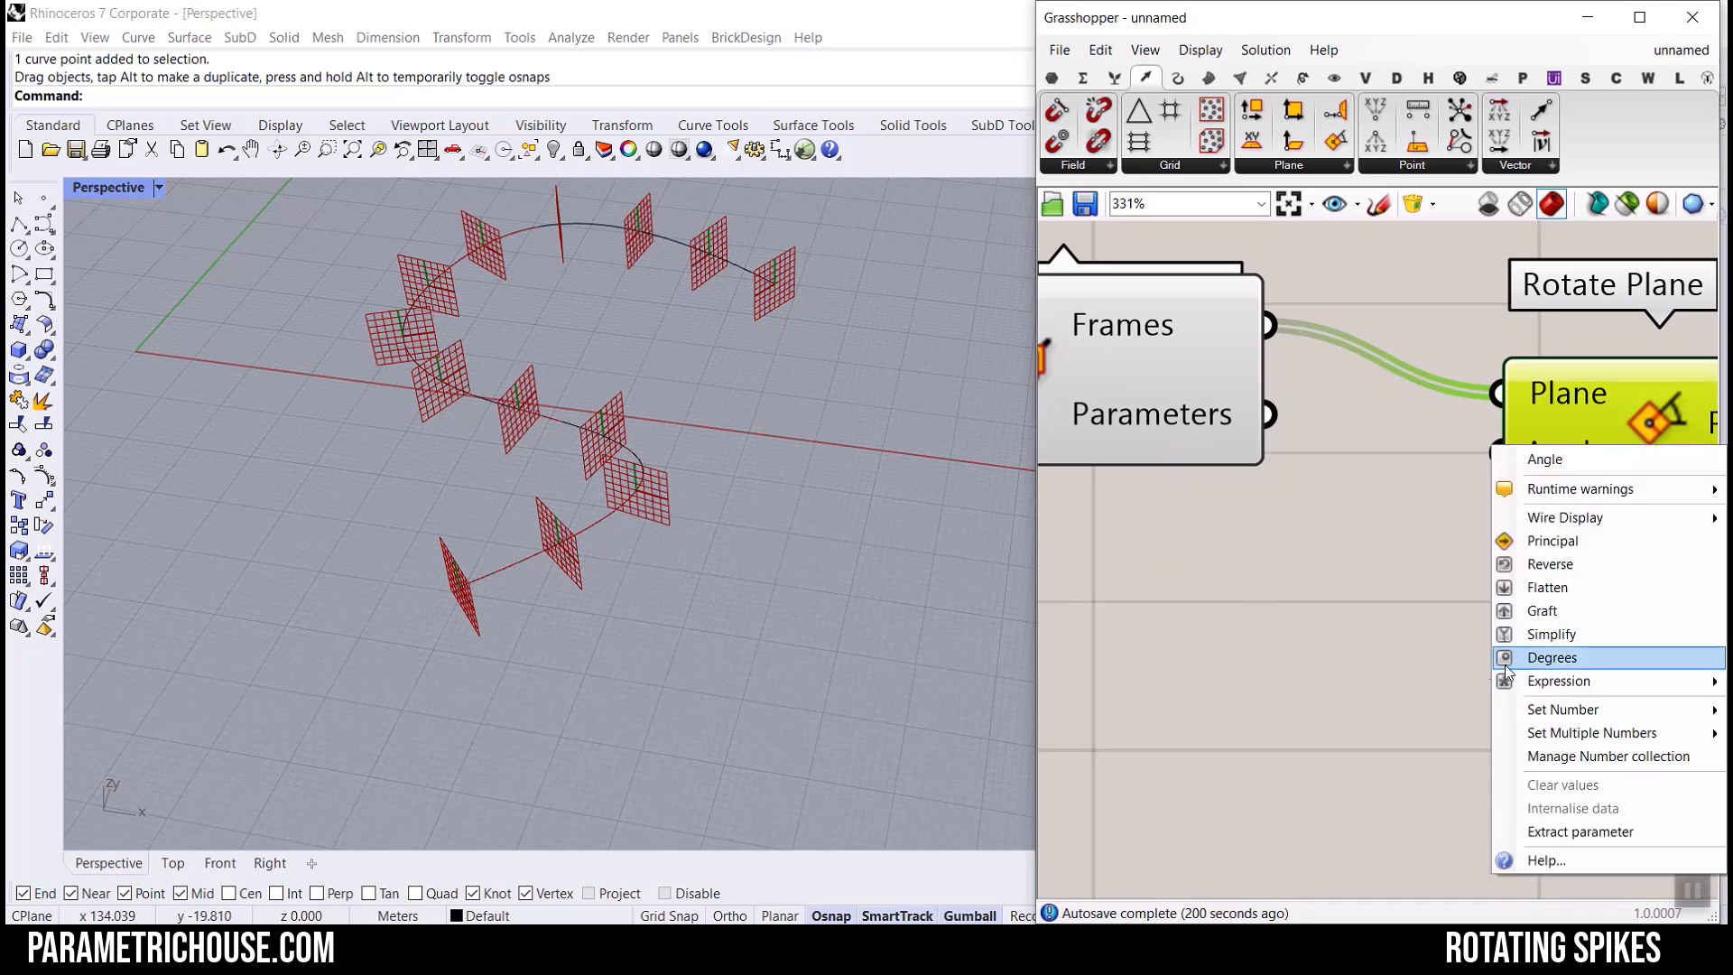
pyautogui.click(1561, 663)
# Add a number slider with the value 12.5 beneath the Perp Frames and Rotate Plane components.
pyautogui.doubleClick(1221, 677)
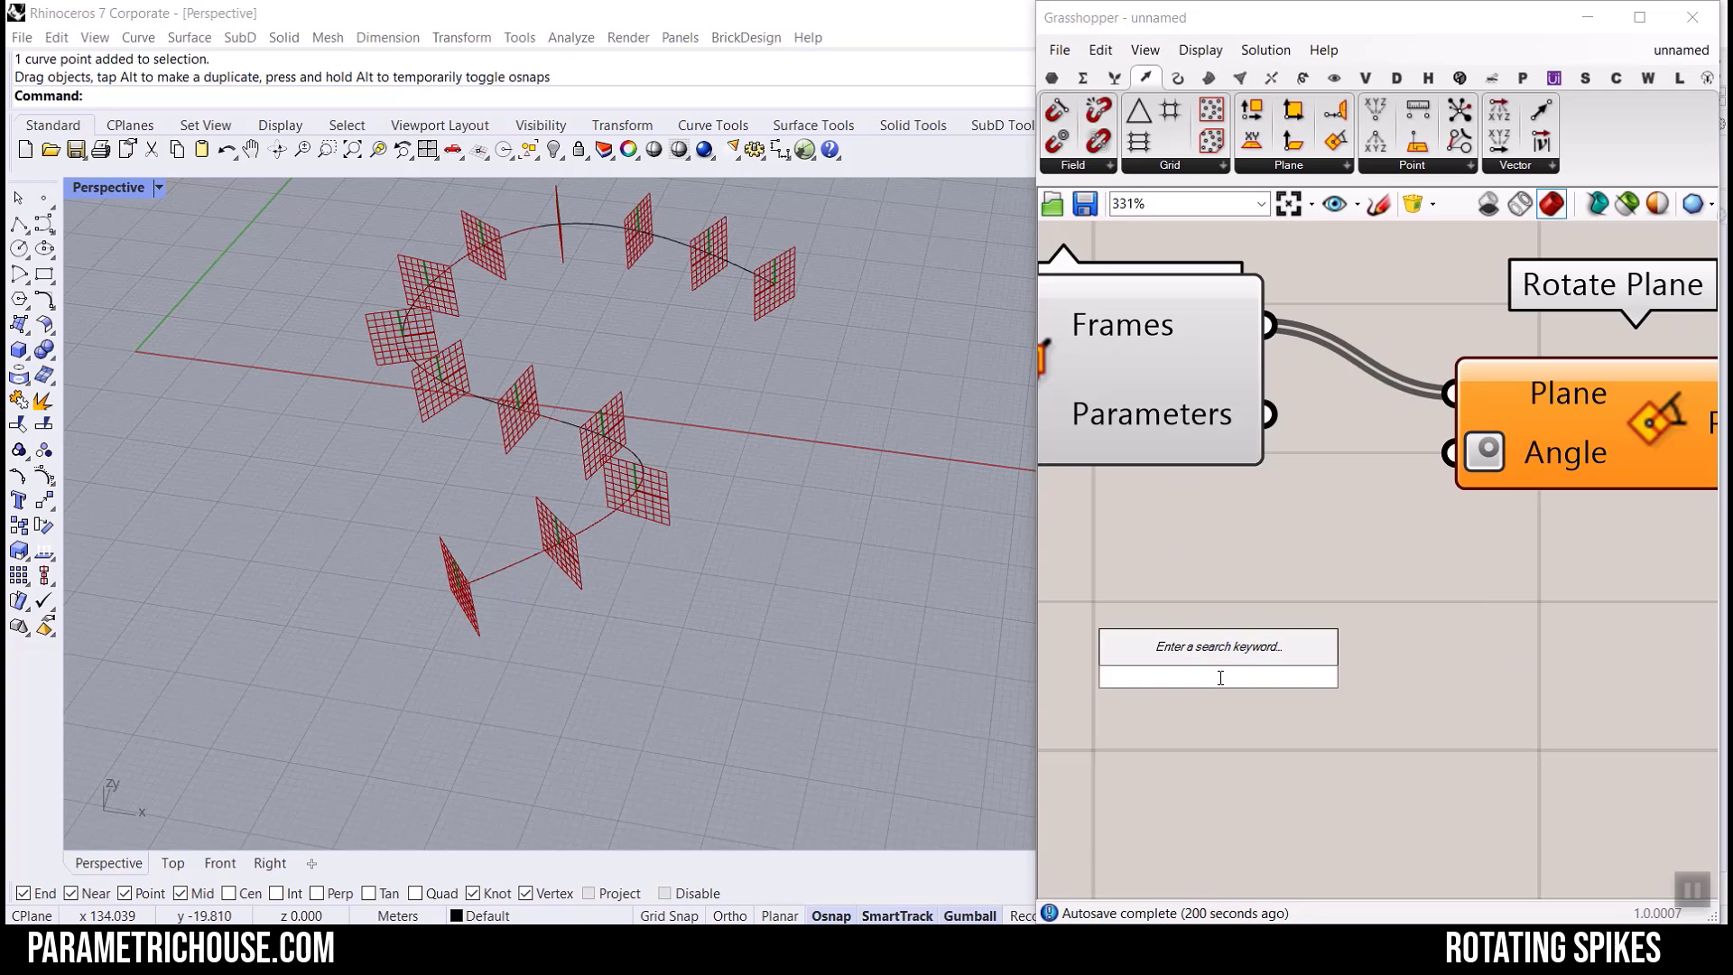
pyautogui.write('12.5')
pyautogui.press('Return')
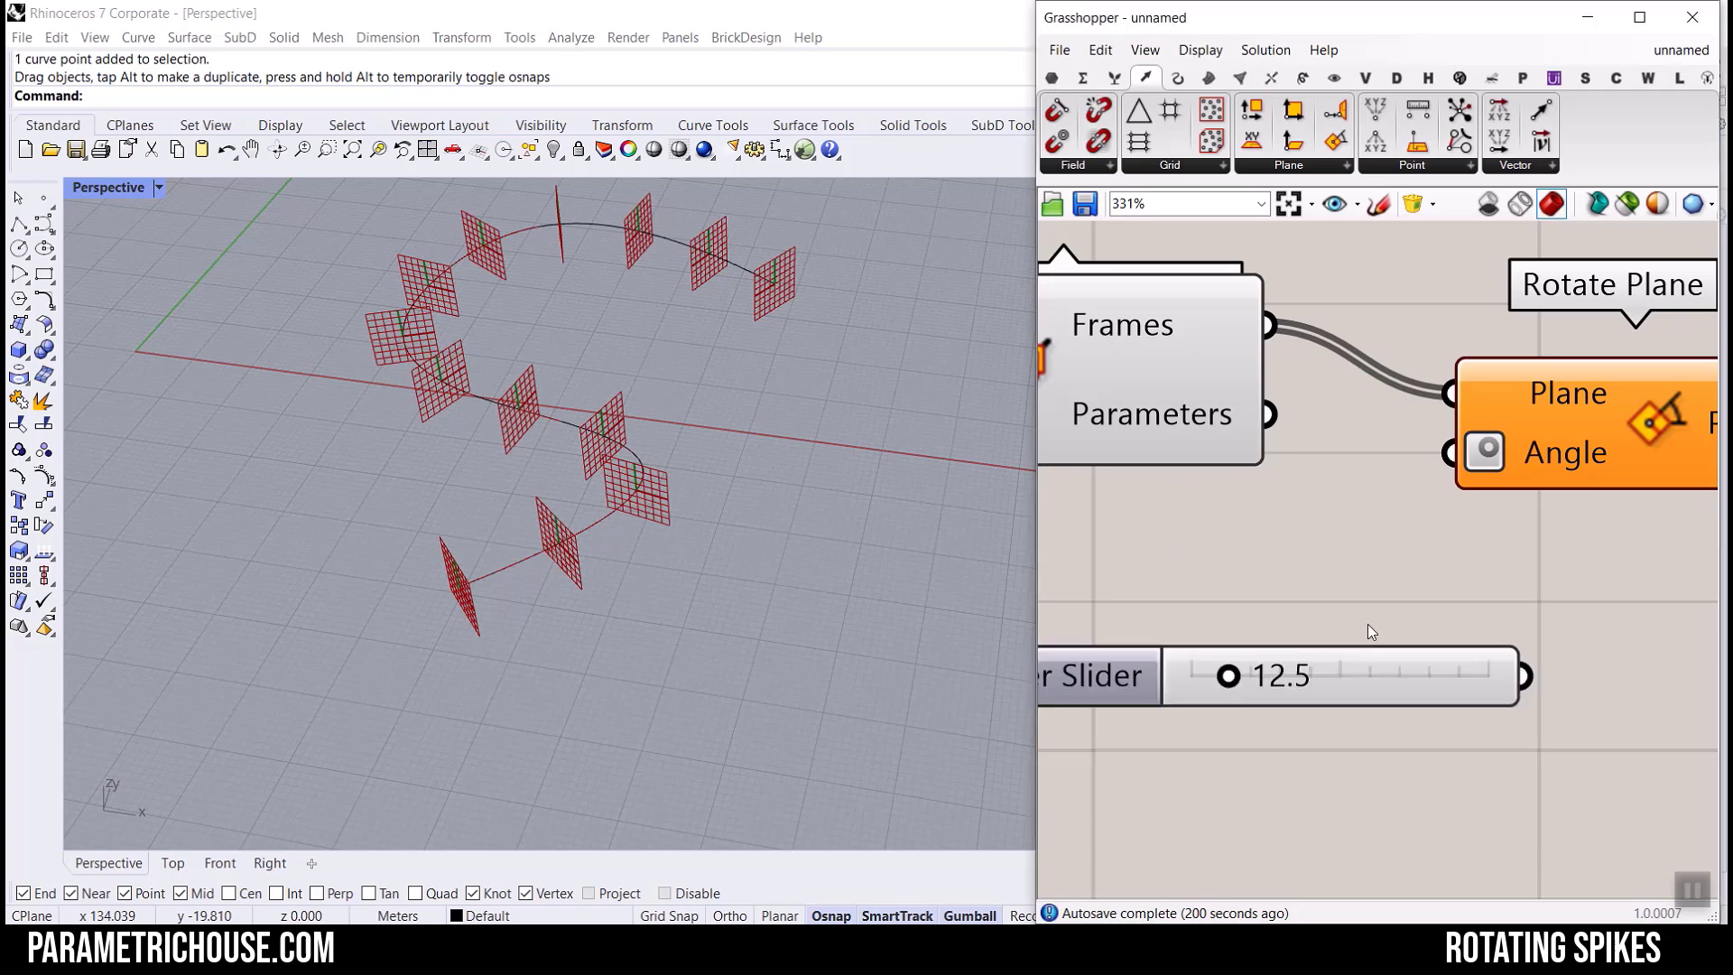
# Connect the number slider to Rotate Plane's Angle input and raise its value to 48.4.
pyautogui.moveTo(1526, 677); pyautogui.dragTo(1467, 479)
pyautogui.moveTo(1228, 677); pyautogui.dragTo(1335, 676)
# Turn off the preview of the Perp Frames component.
pyautogui.moveTo(1084, 339); pyautogui.dragTo(1204, 336, button='right')
pyautogui.rightClick(1159, 361)
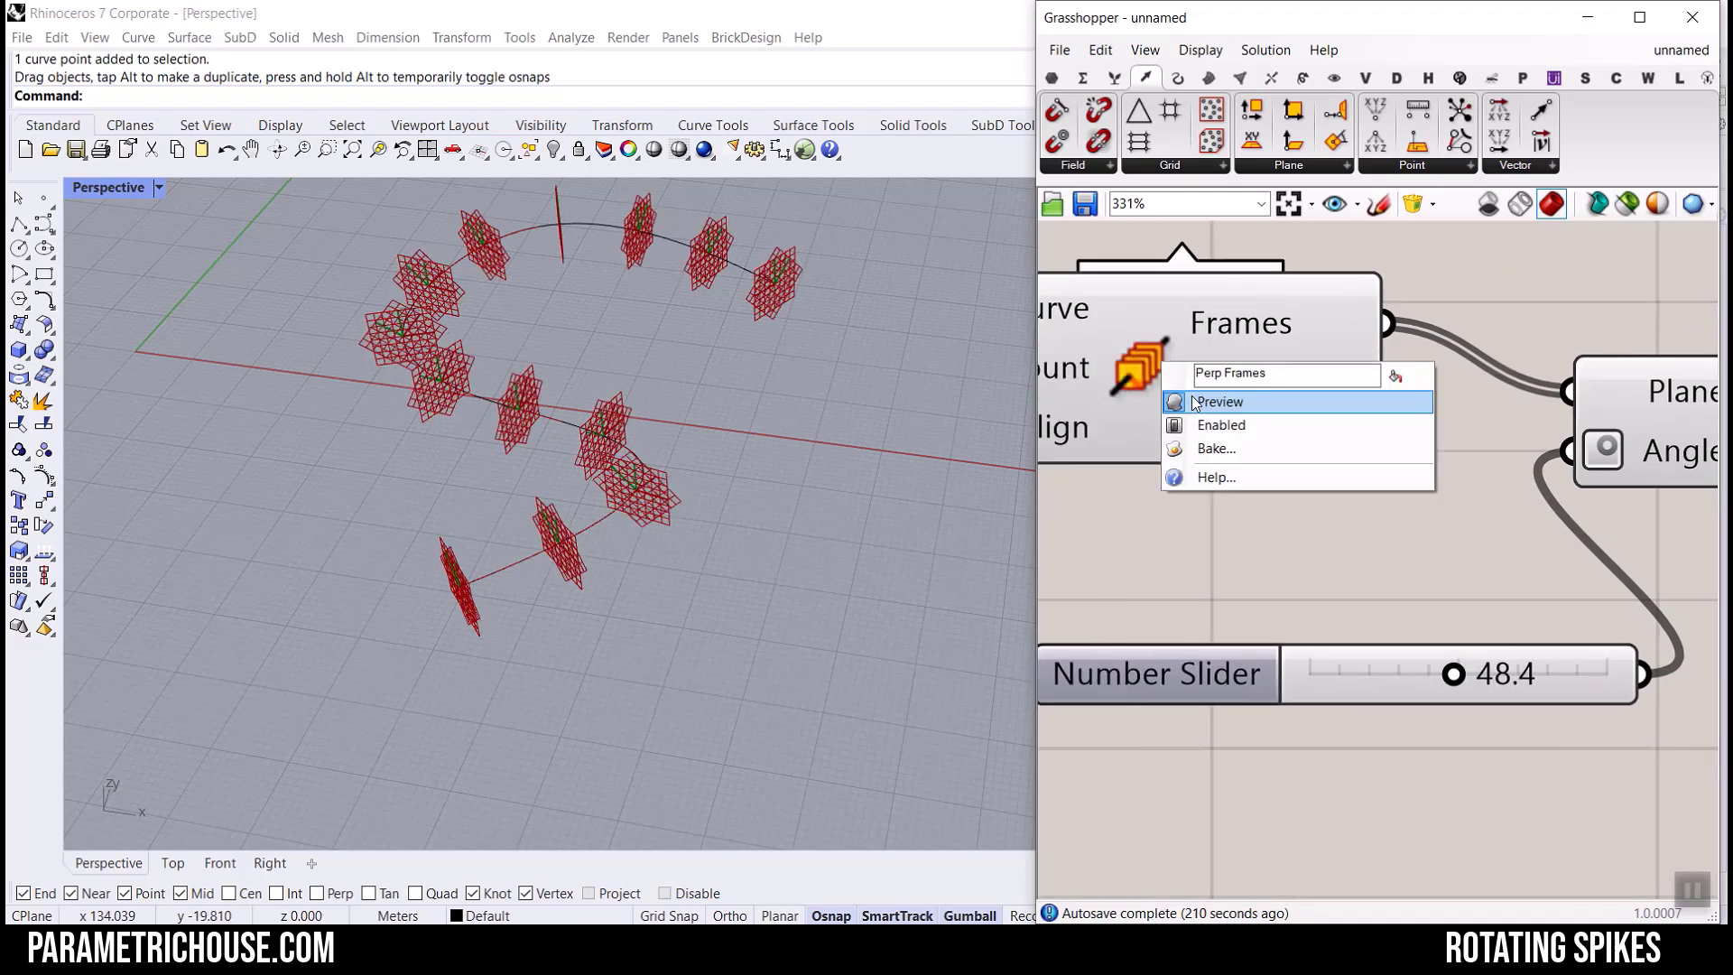
pyautogui.click(1199, 401)
# Lower the angle slider to 0.0 and delete it, and slightly reposition the Rotate Plane component.
pyautogui.moveTo(1453, 675); pyautogui.dragTo(1223, 666)
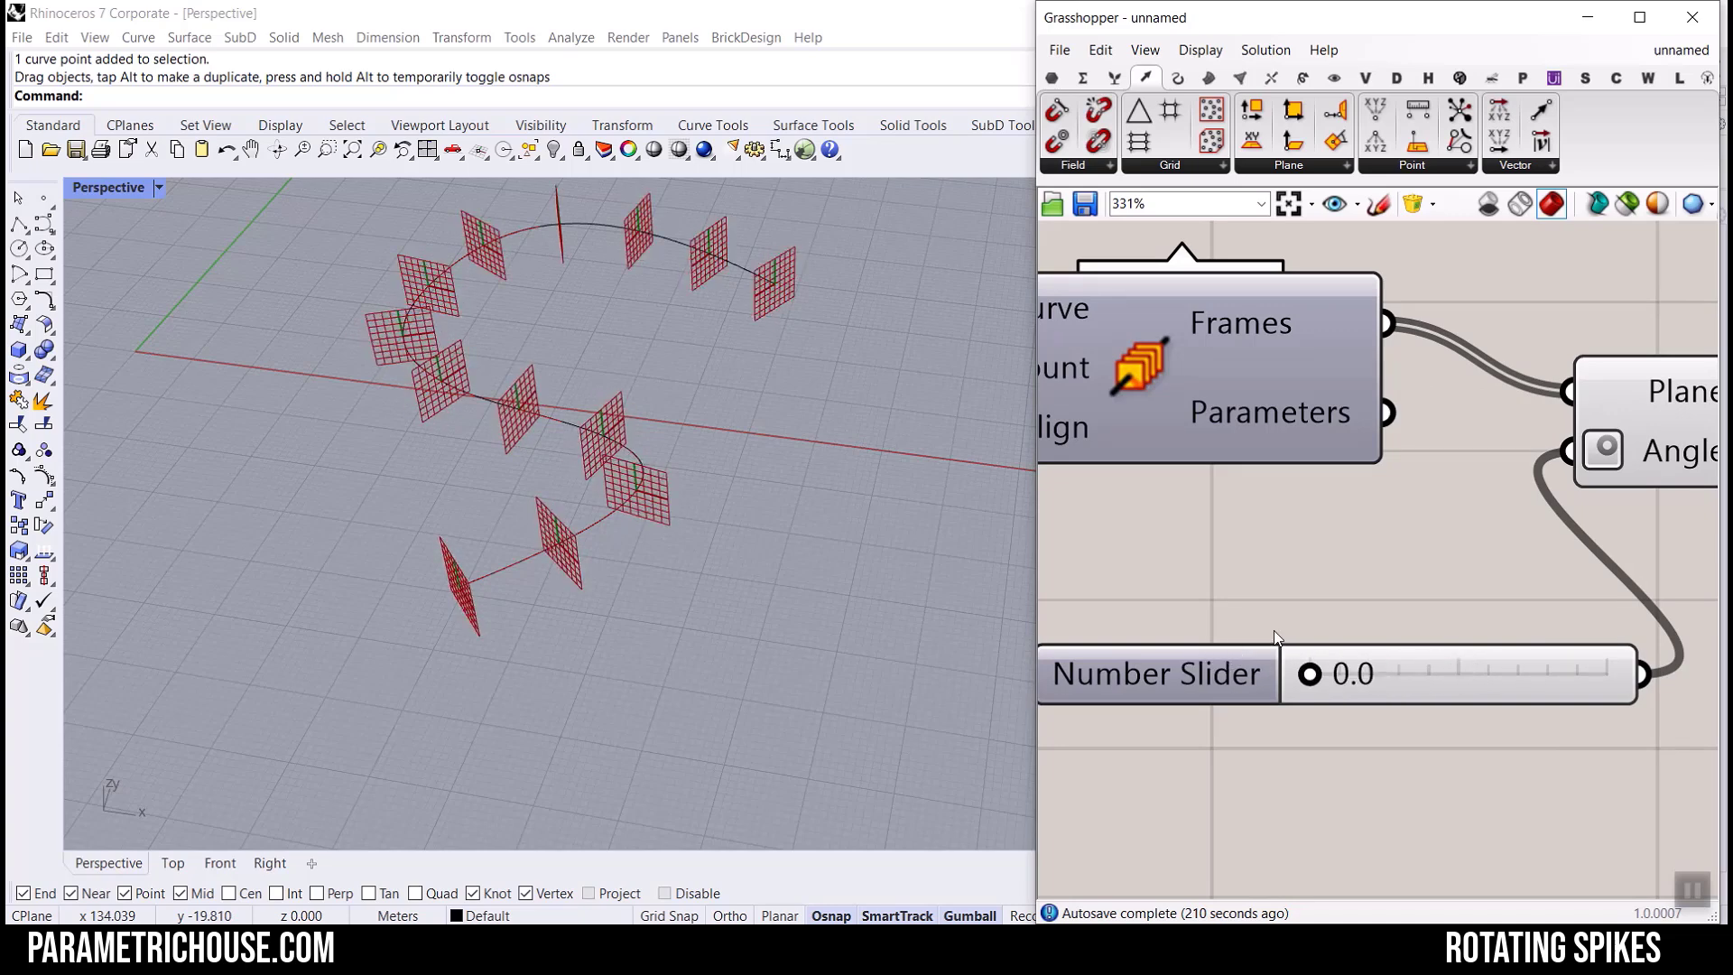
pyautogui.click(1427, 677)
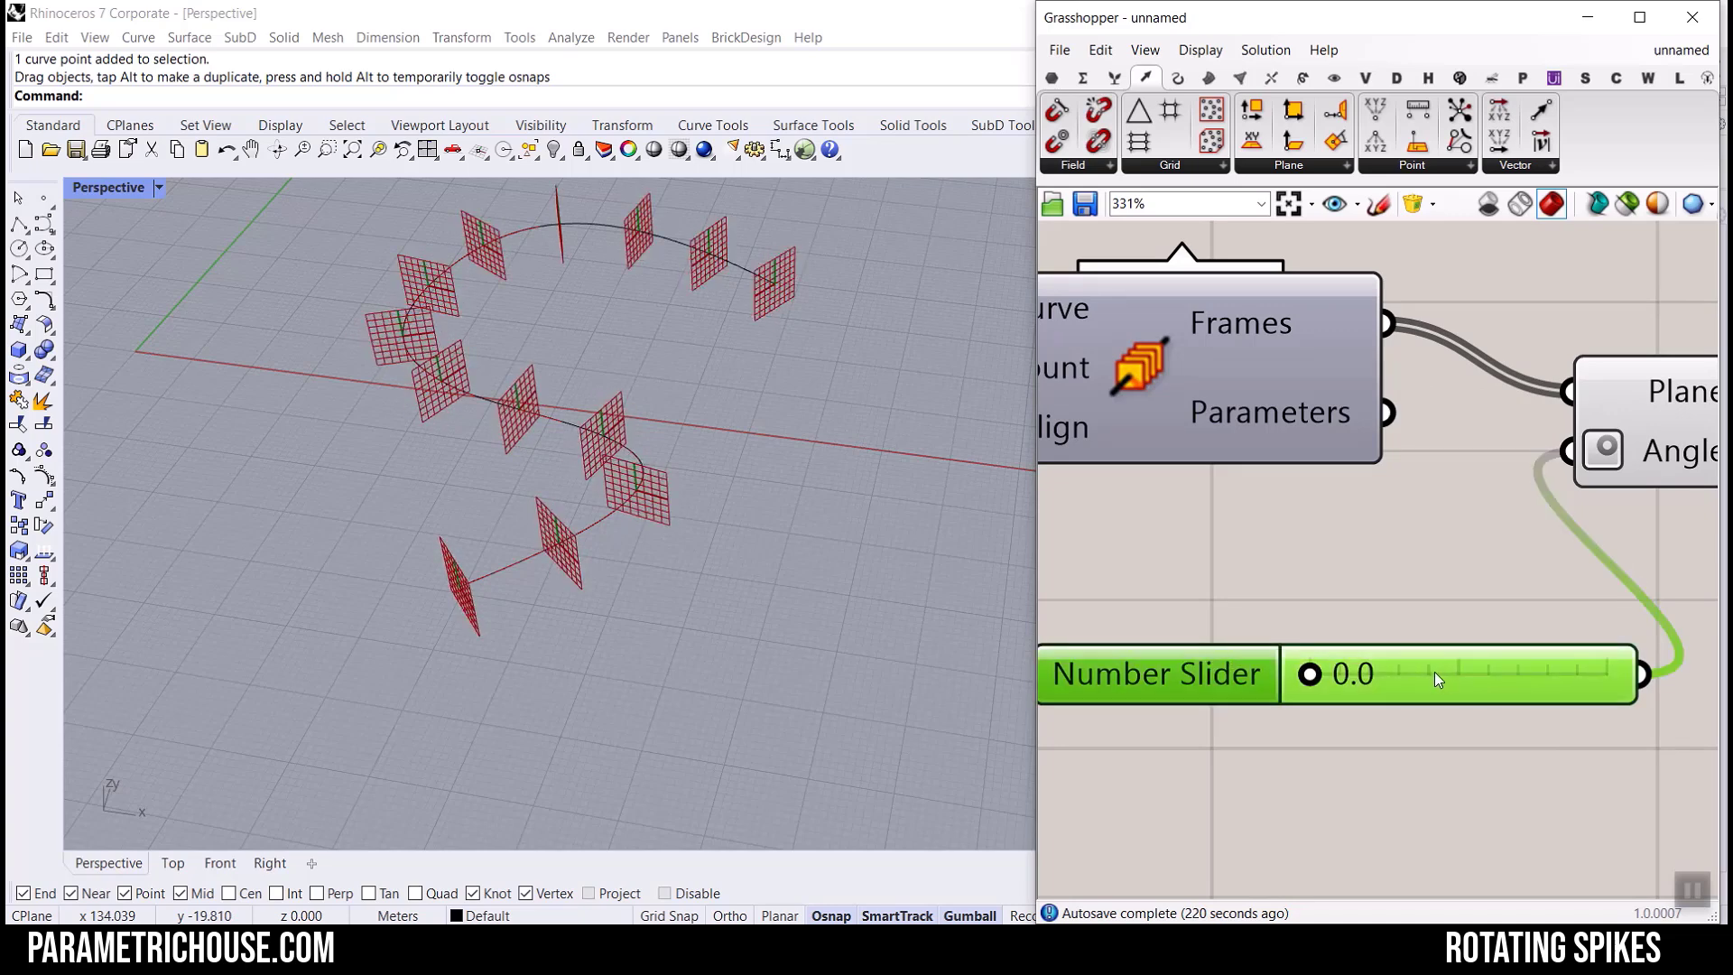
pyautogui.press('Delete')
pyautogui.scroll(-3, 1408, 623)
pyautogui.moveTo(1540, 461); pyautogui.dragTo(1587, 430)
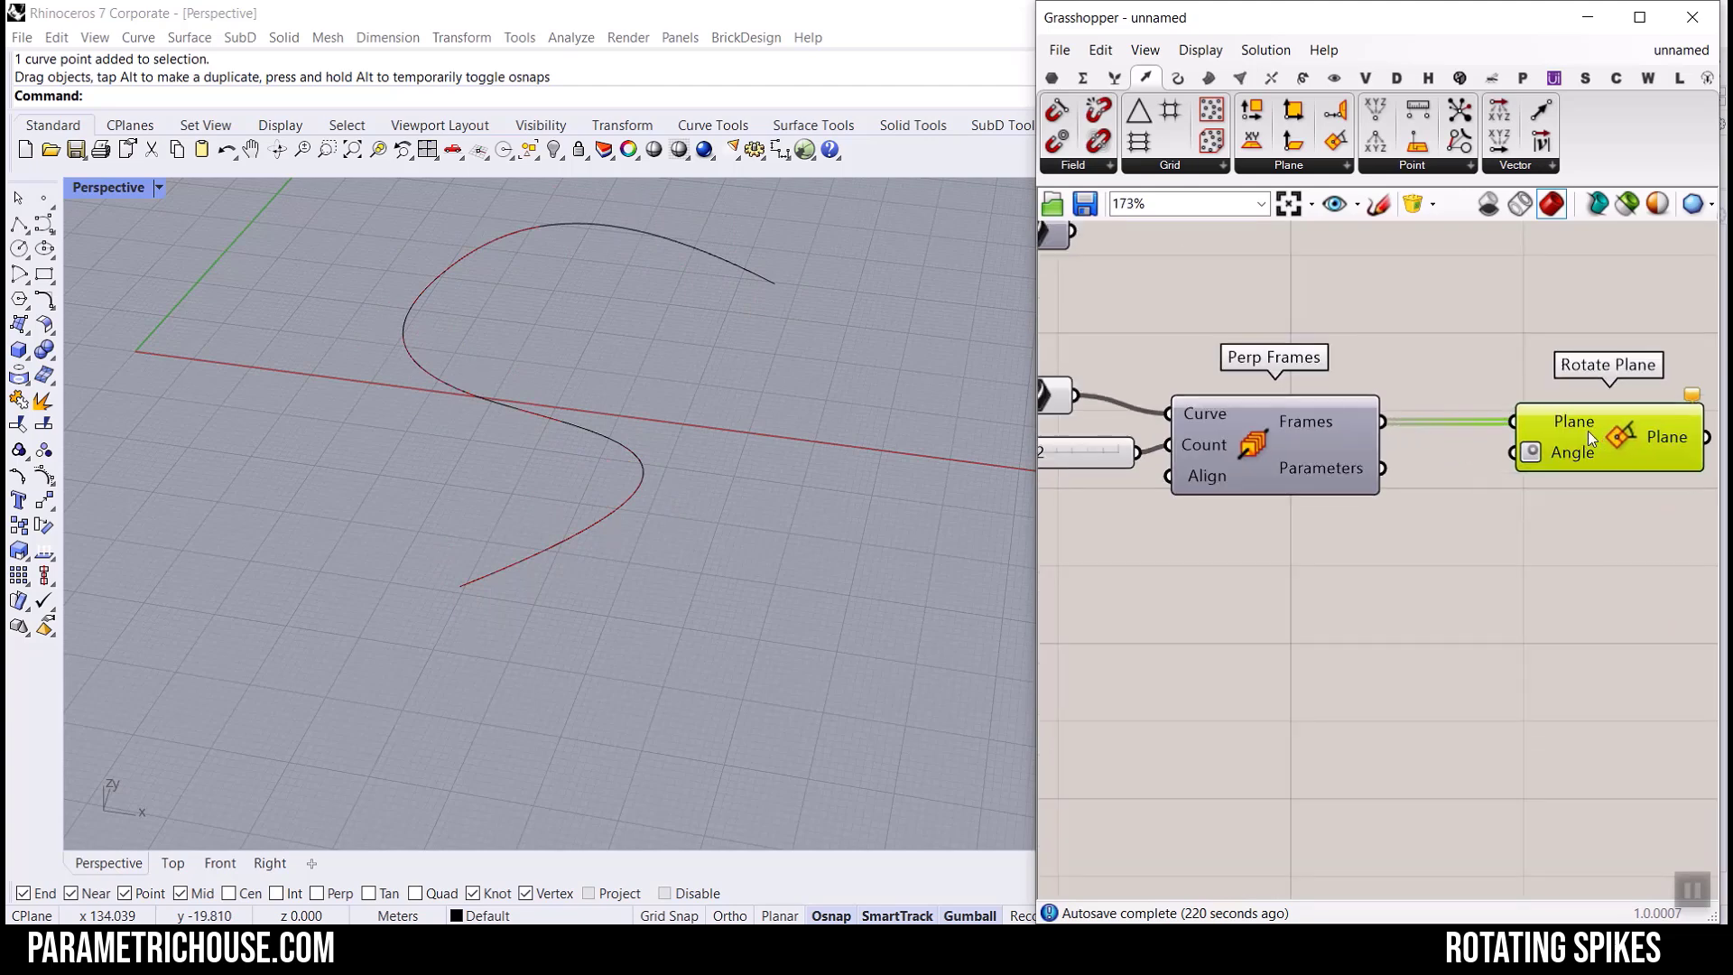
pyautogui.scroll(2, 1517, 510)
pyautogui.moveTo(1413, 587); pyautogui.dragTo(1498, 541, button='right')
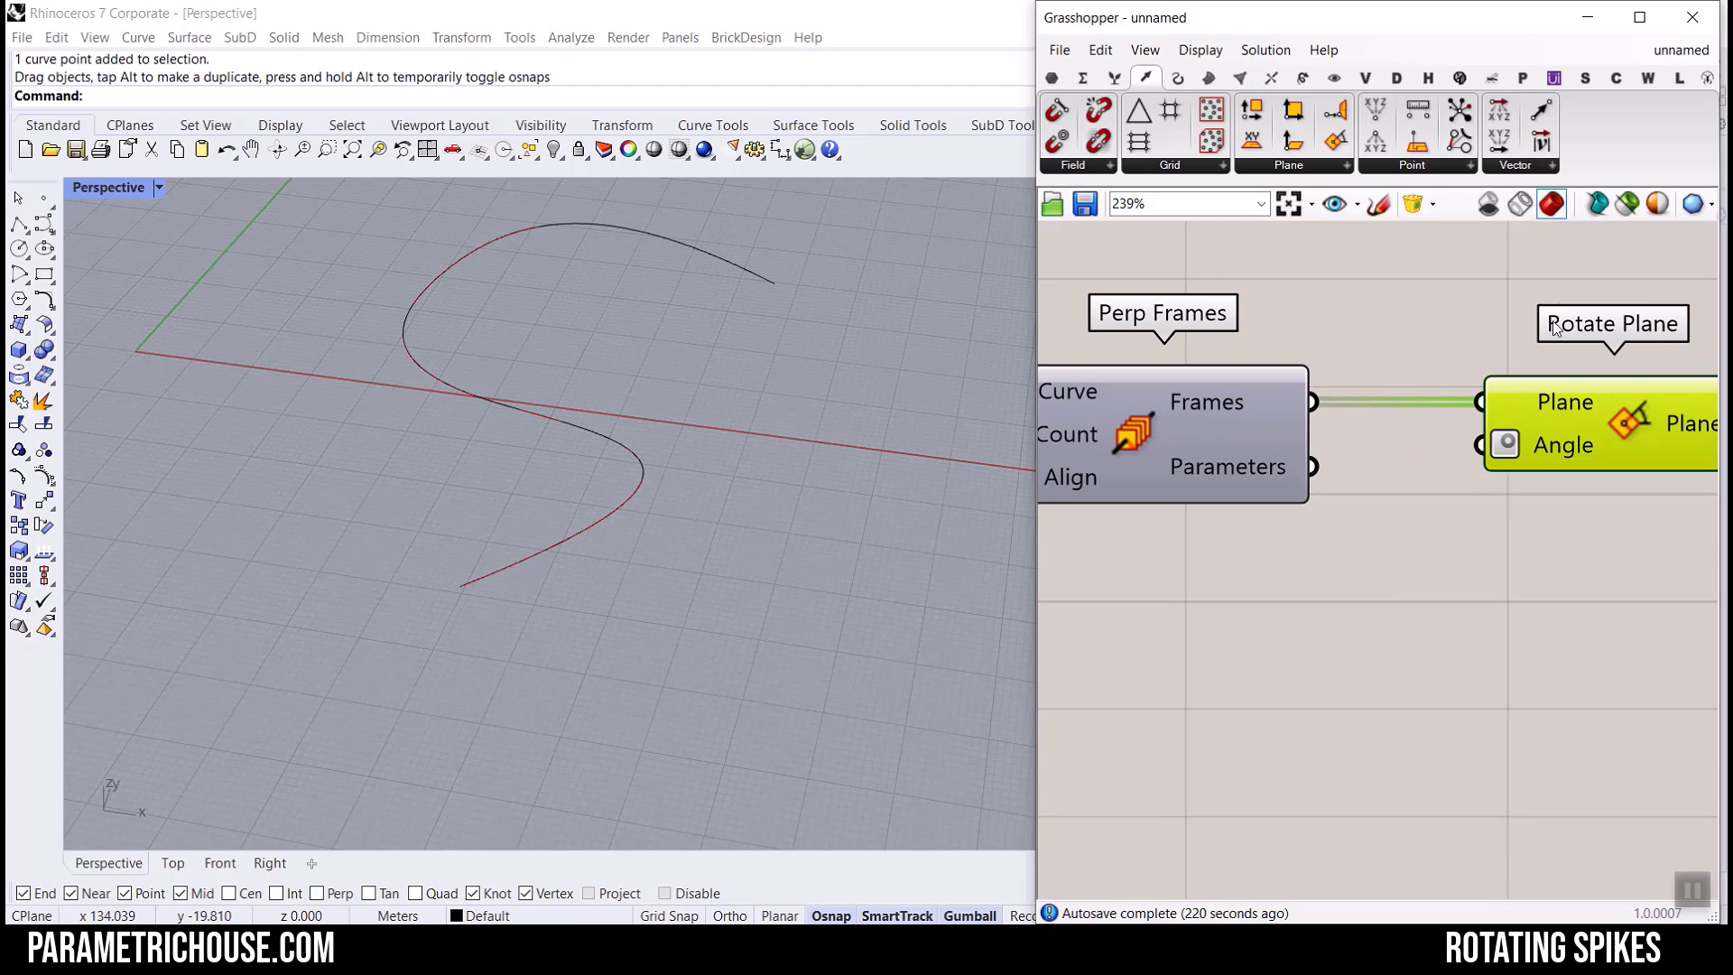
pyautogui.moveTo(1645, 180); pyautogui.dragTo(1679, 71)
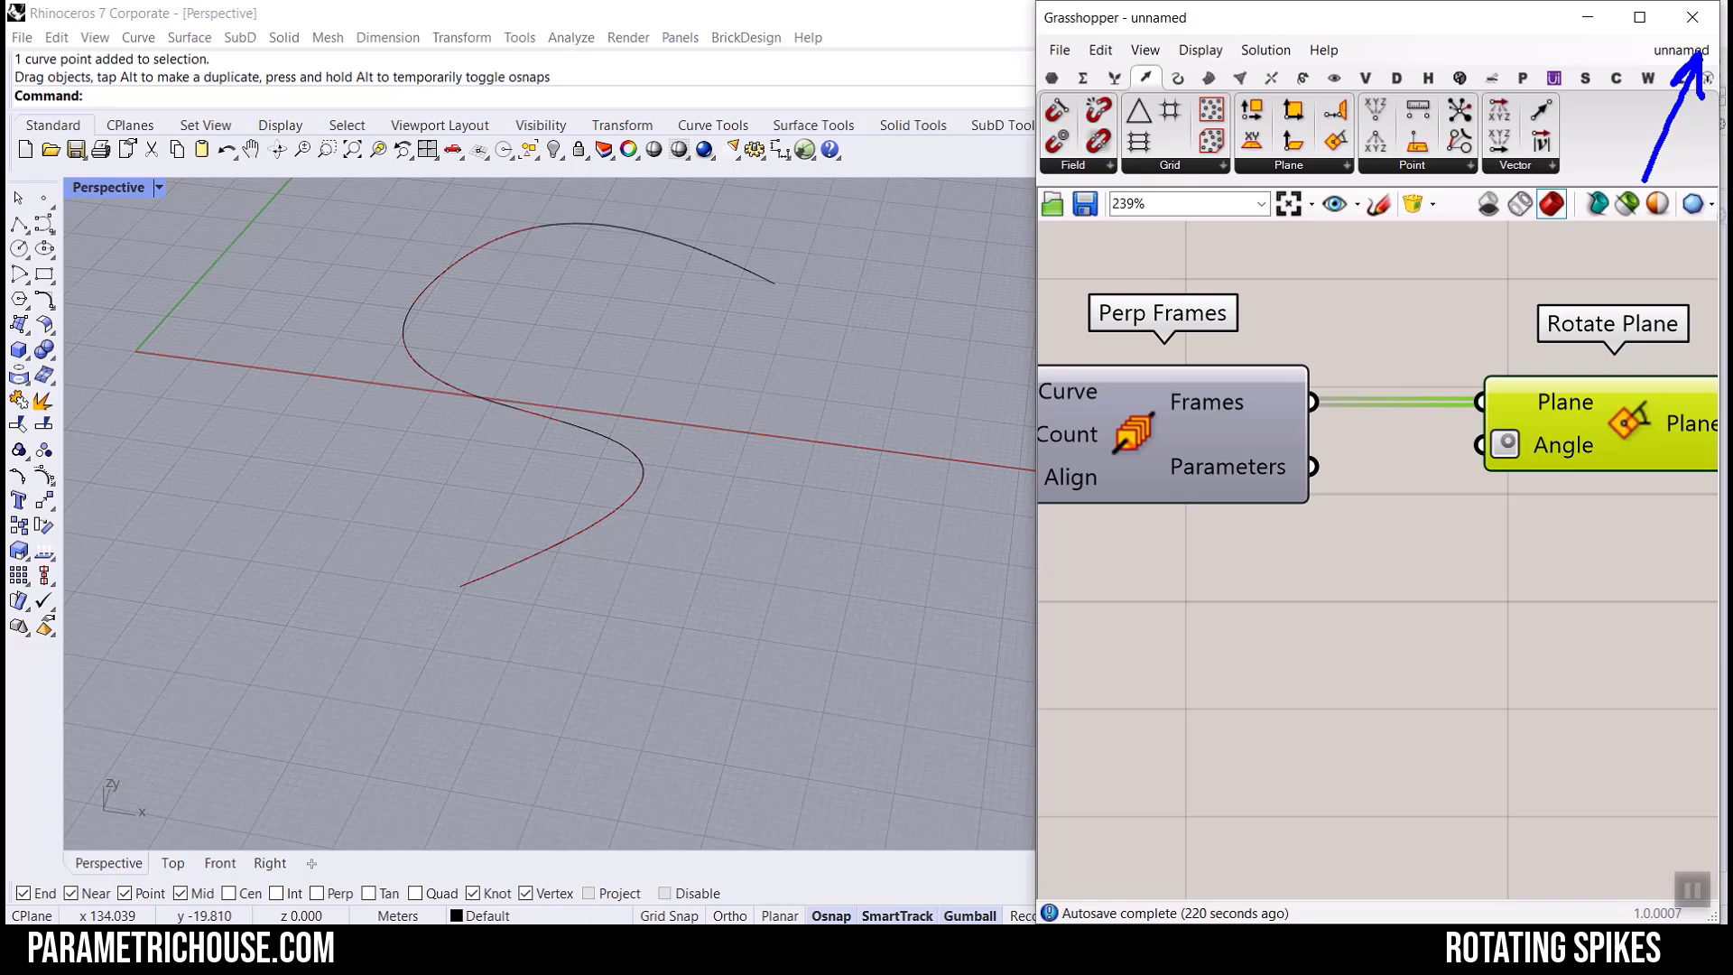
pyautogui.press('Escape')
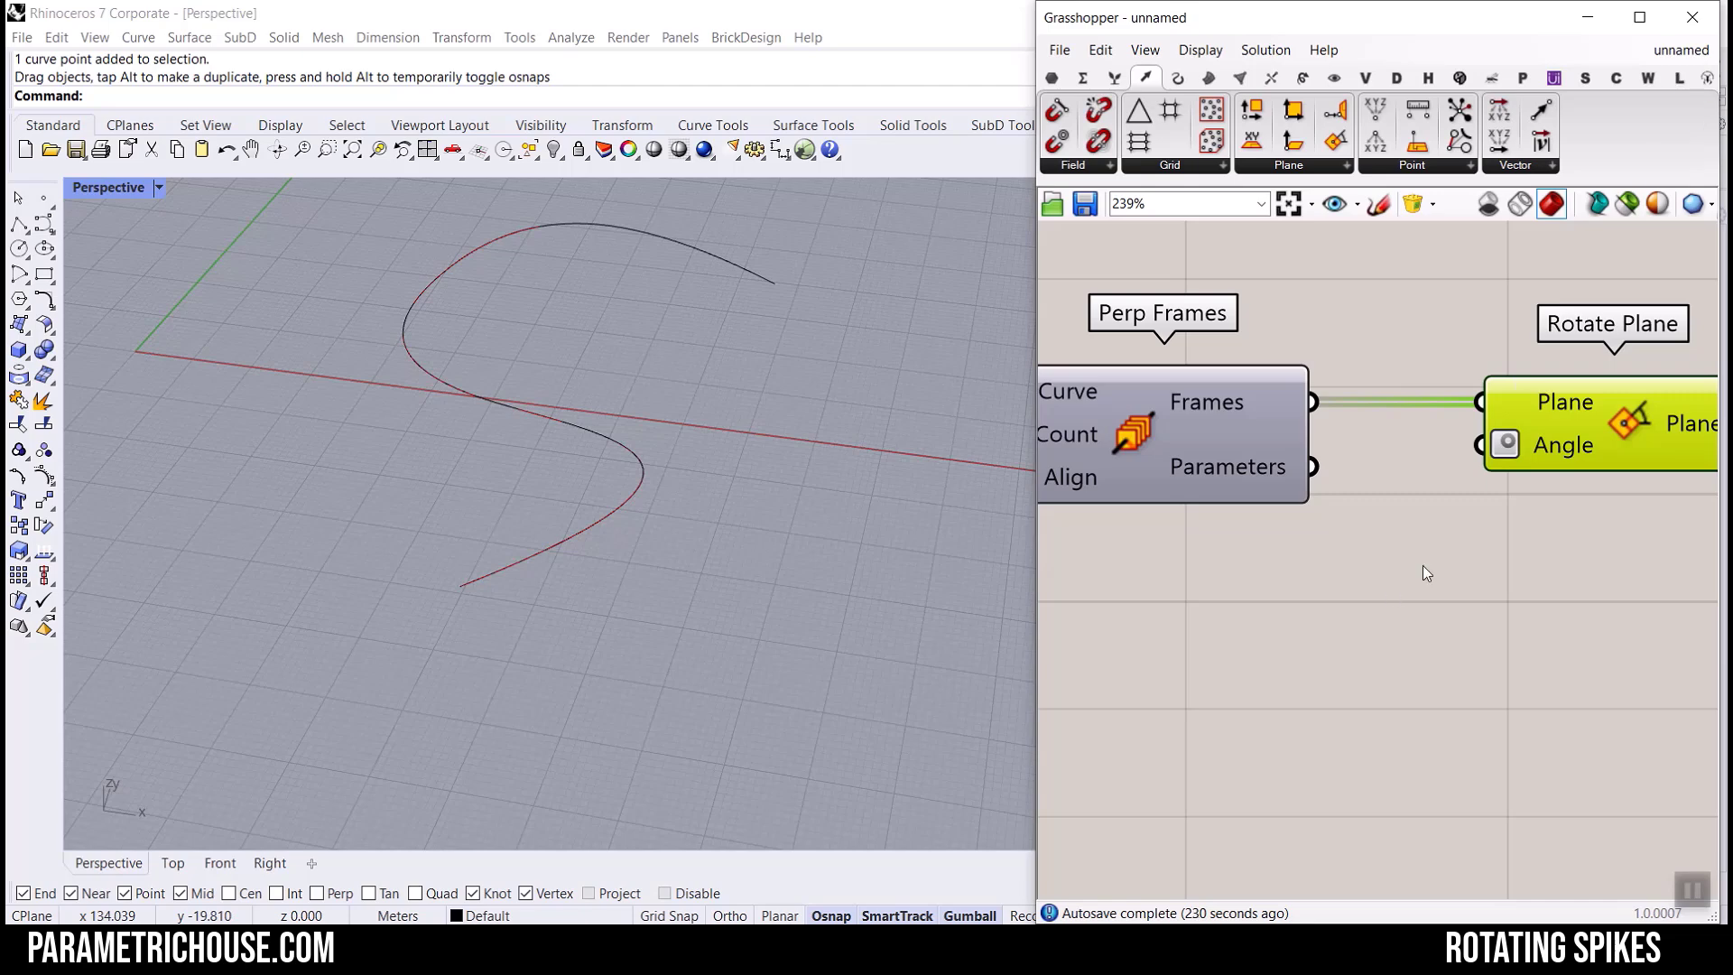
# Add a Range component on the empty canvas beneath Perp Frames.
pyautogui.scroll(3, 1366, 553)
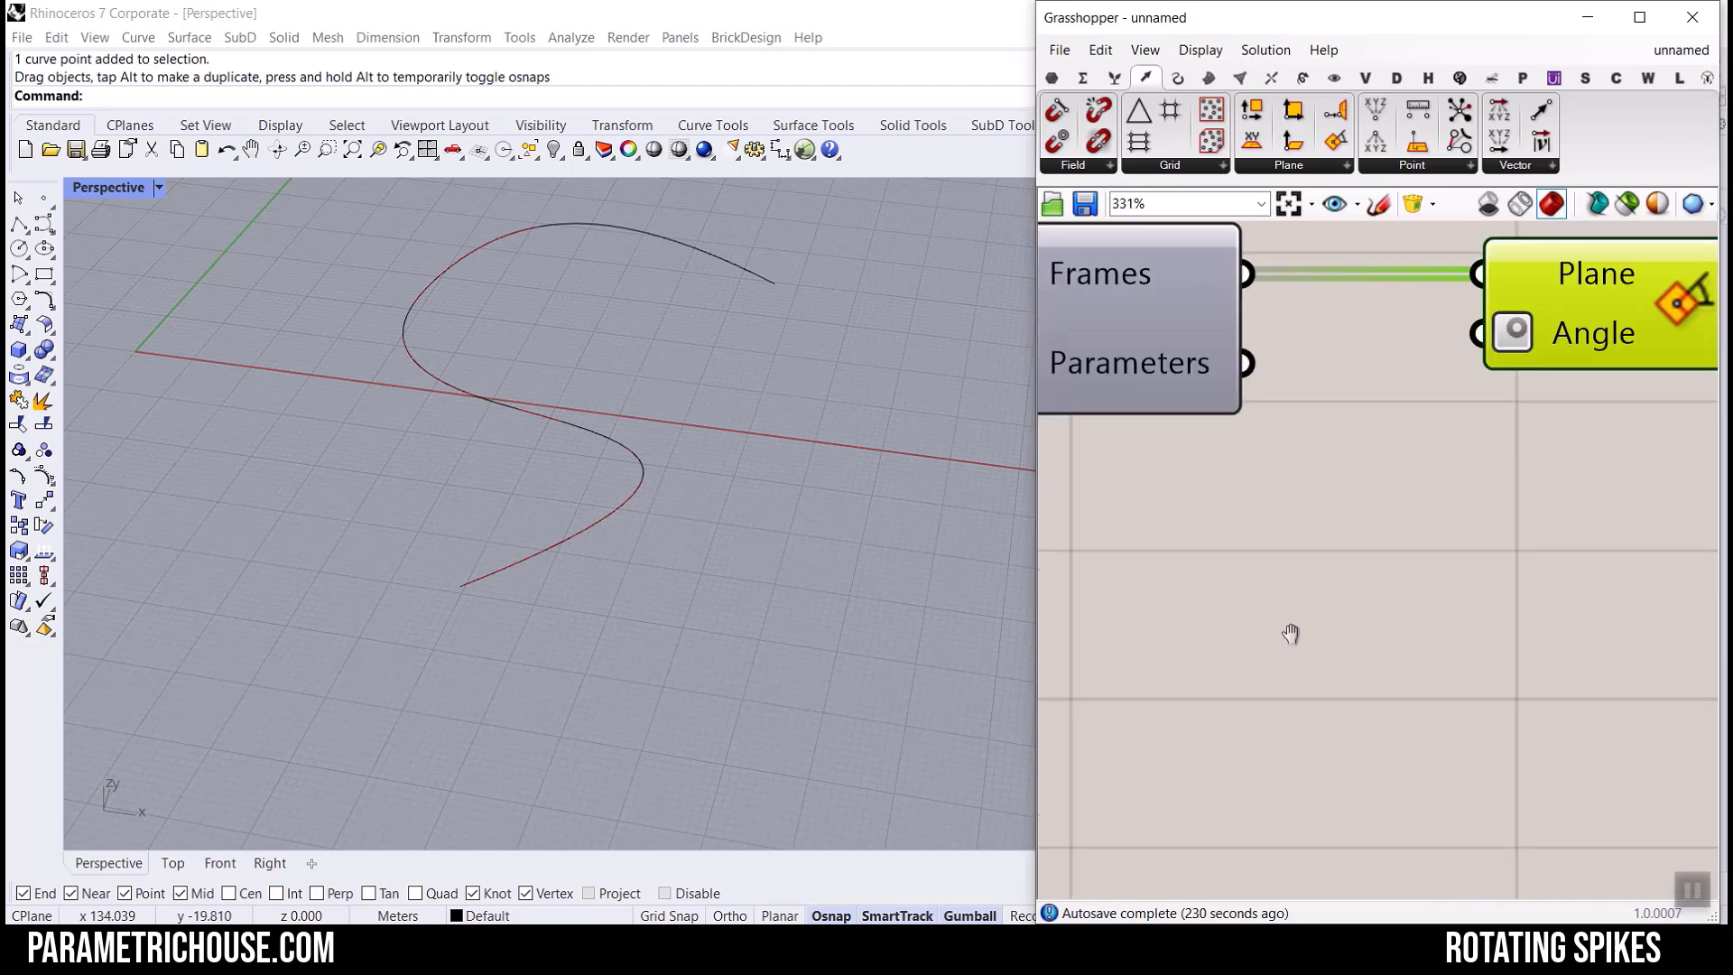
pyautogui.moveTo(1291, 634); pyautogui.dragTo(1444, 619, button='right')
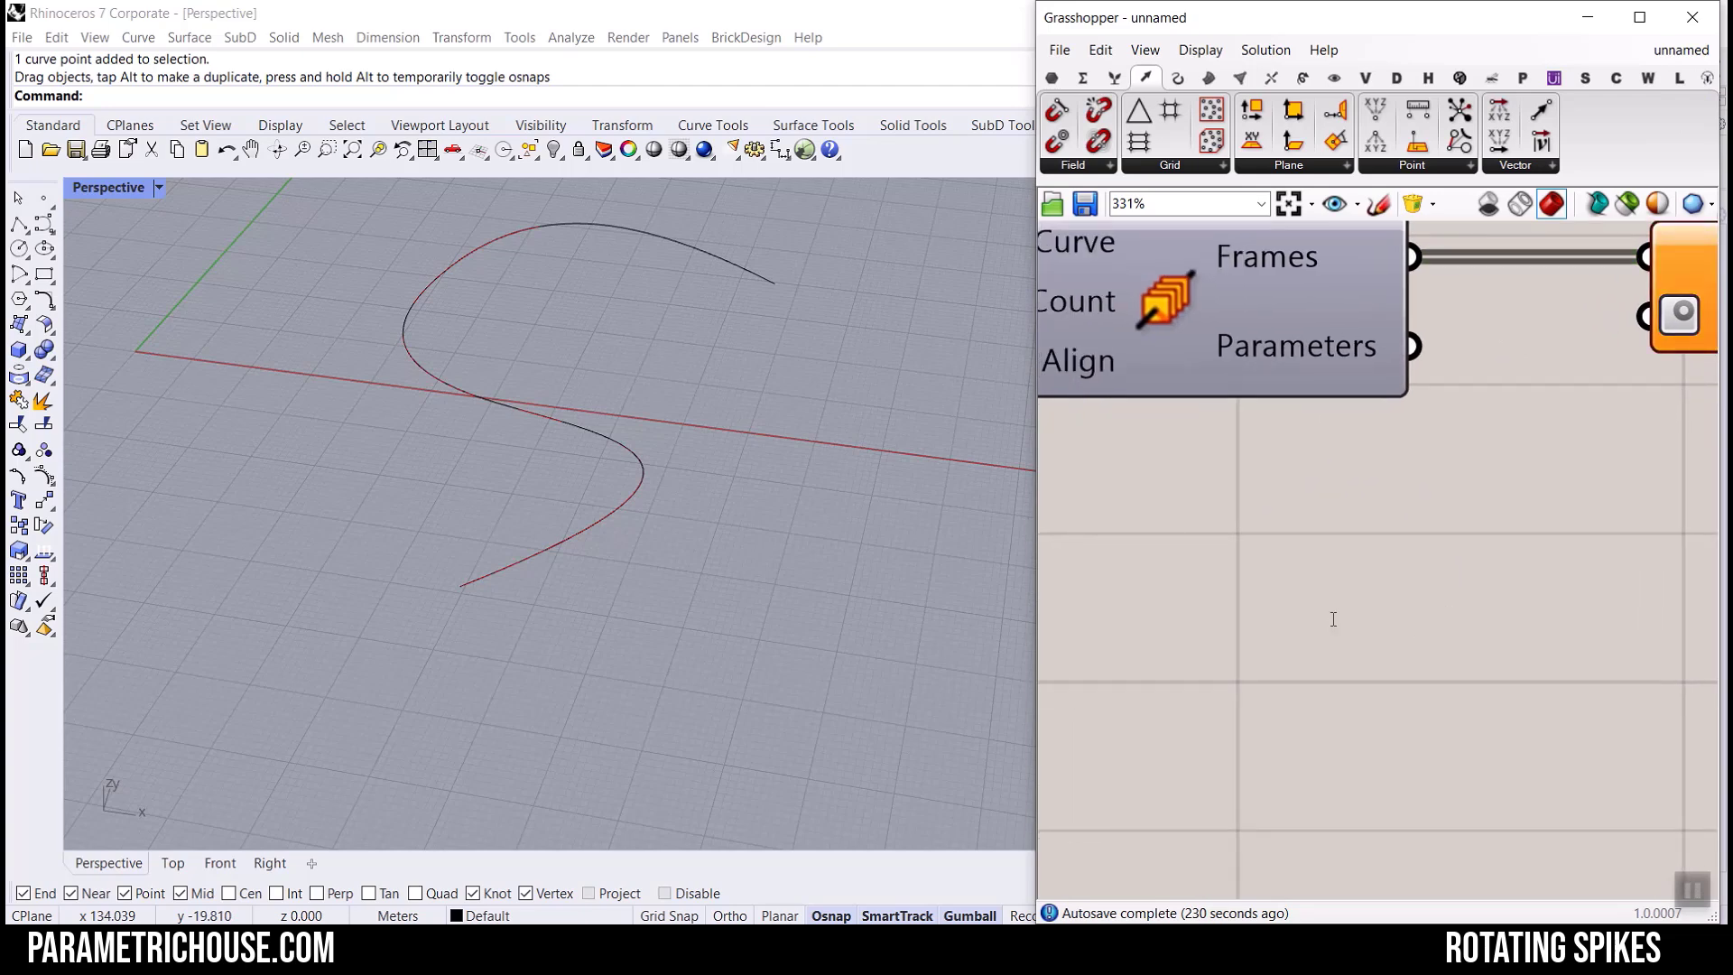
pyautogui.doubleClick(1334, 625)
pyautogui.write('range')
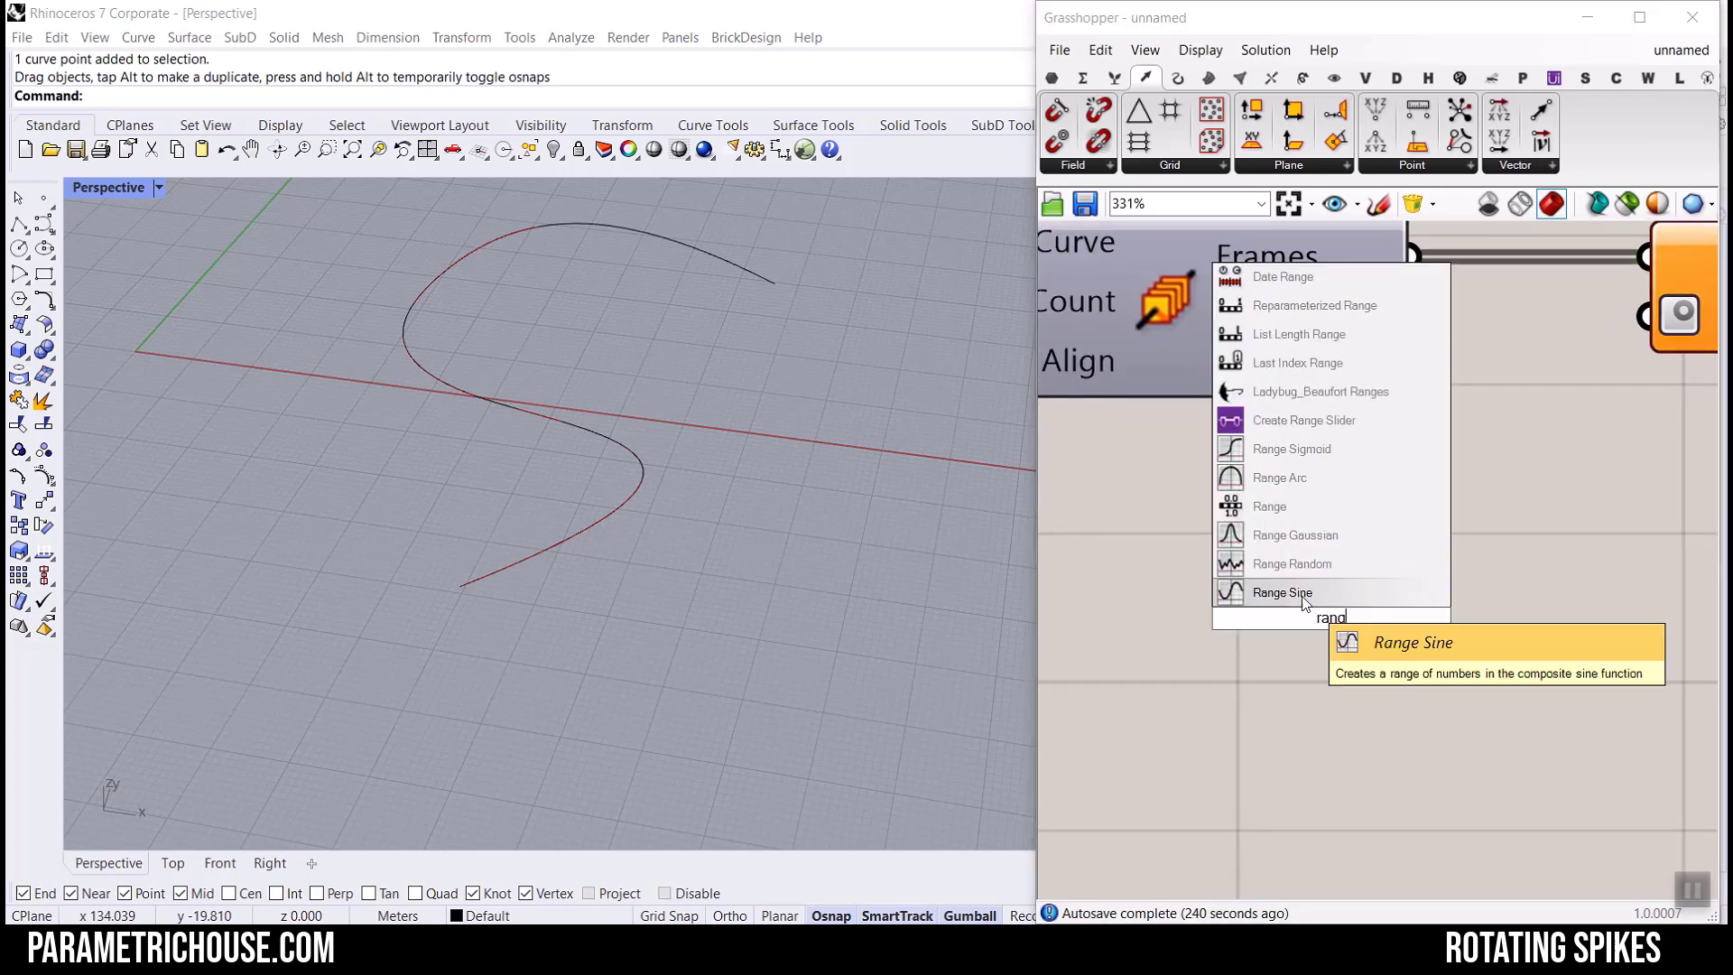
pyautogui.click(1305, 507)
pyautogui.moveTo(1363, 683); pyautogui.dragTo(1366, 692)
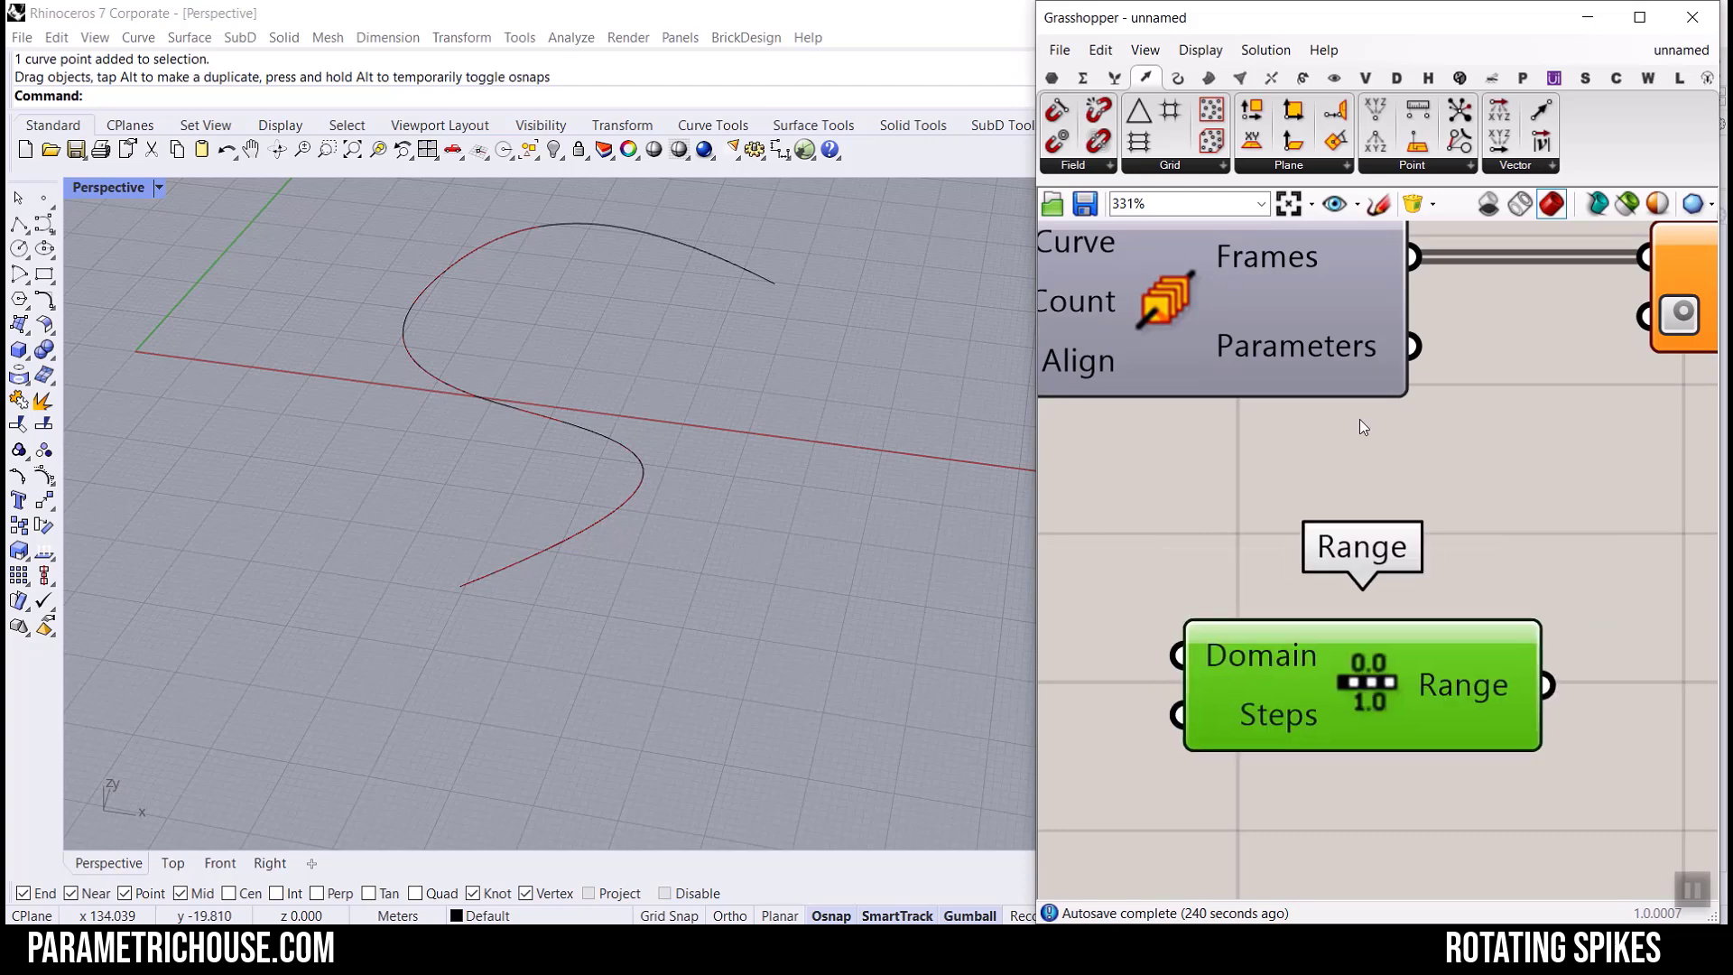
# Examine the component category that contains Range and the default values of its Domain input.
pyautogui.click(1085, 79)
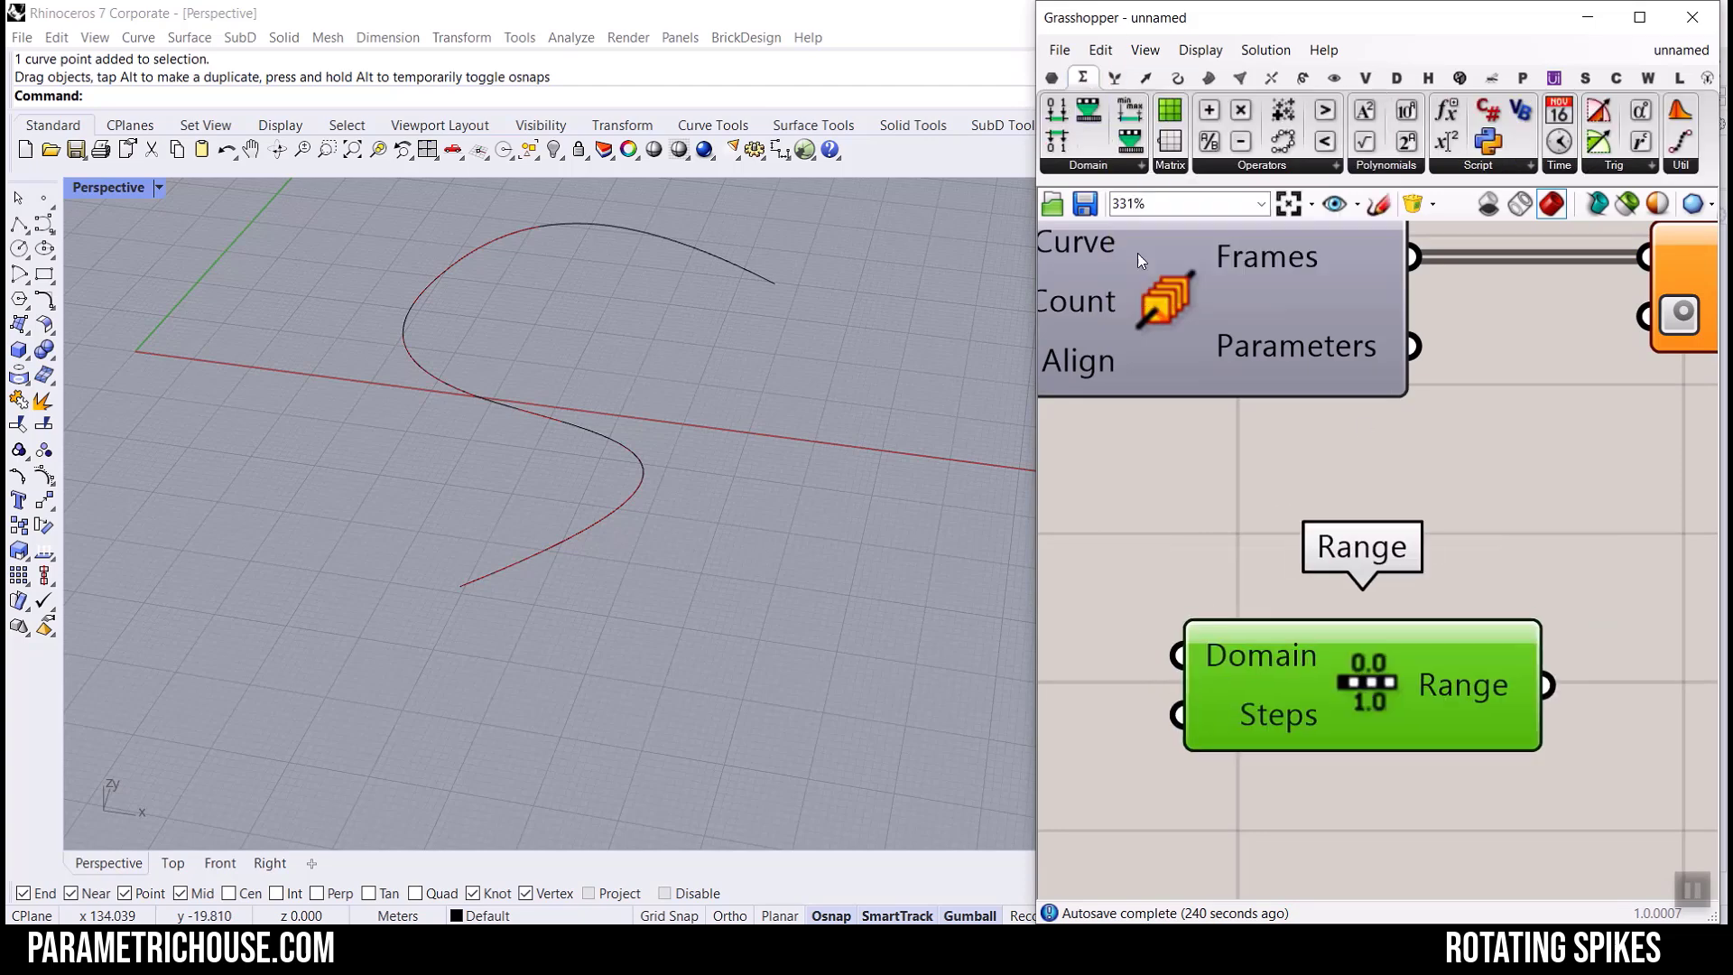
pyautogui.click(1114, 79)
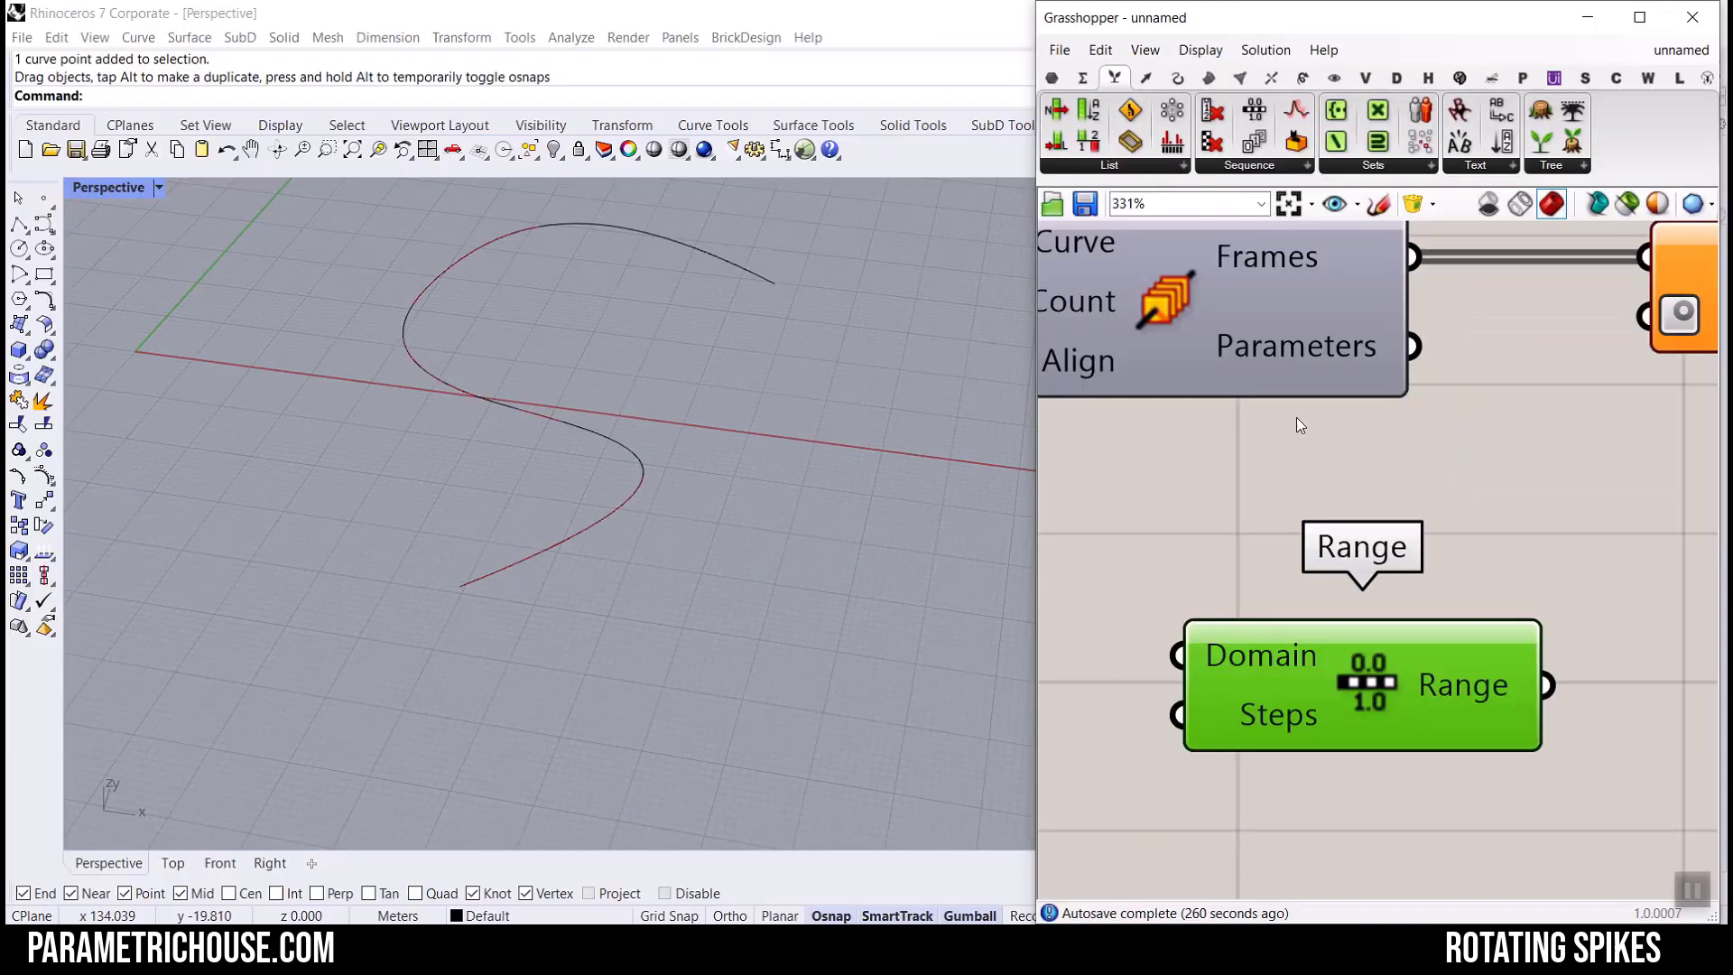
pyautogui.scroll(-3, 1296, 418)
pyautogui.scroll(1, 1358, 489)
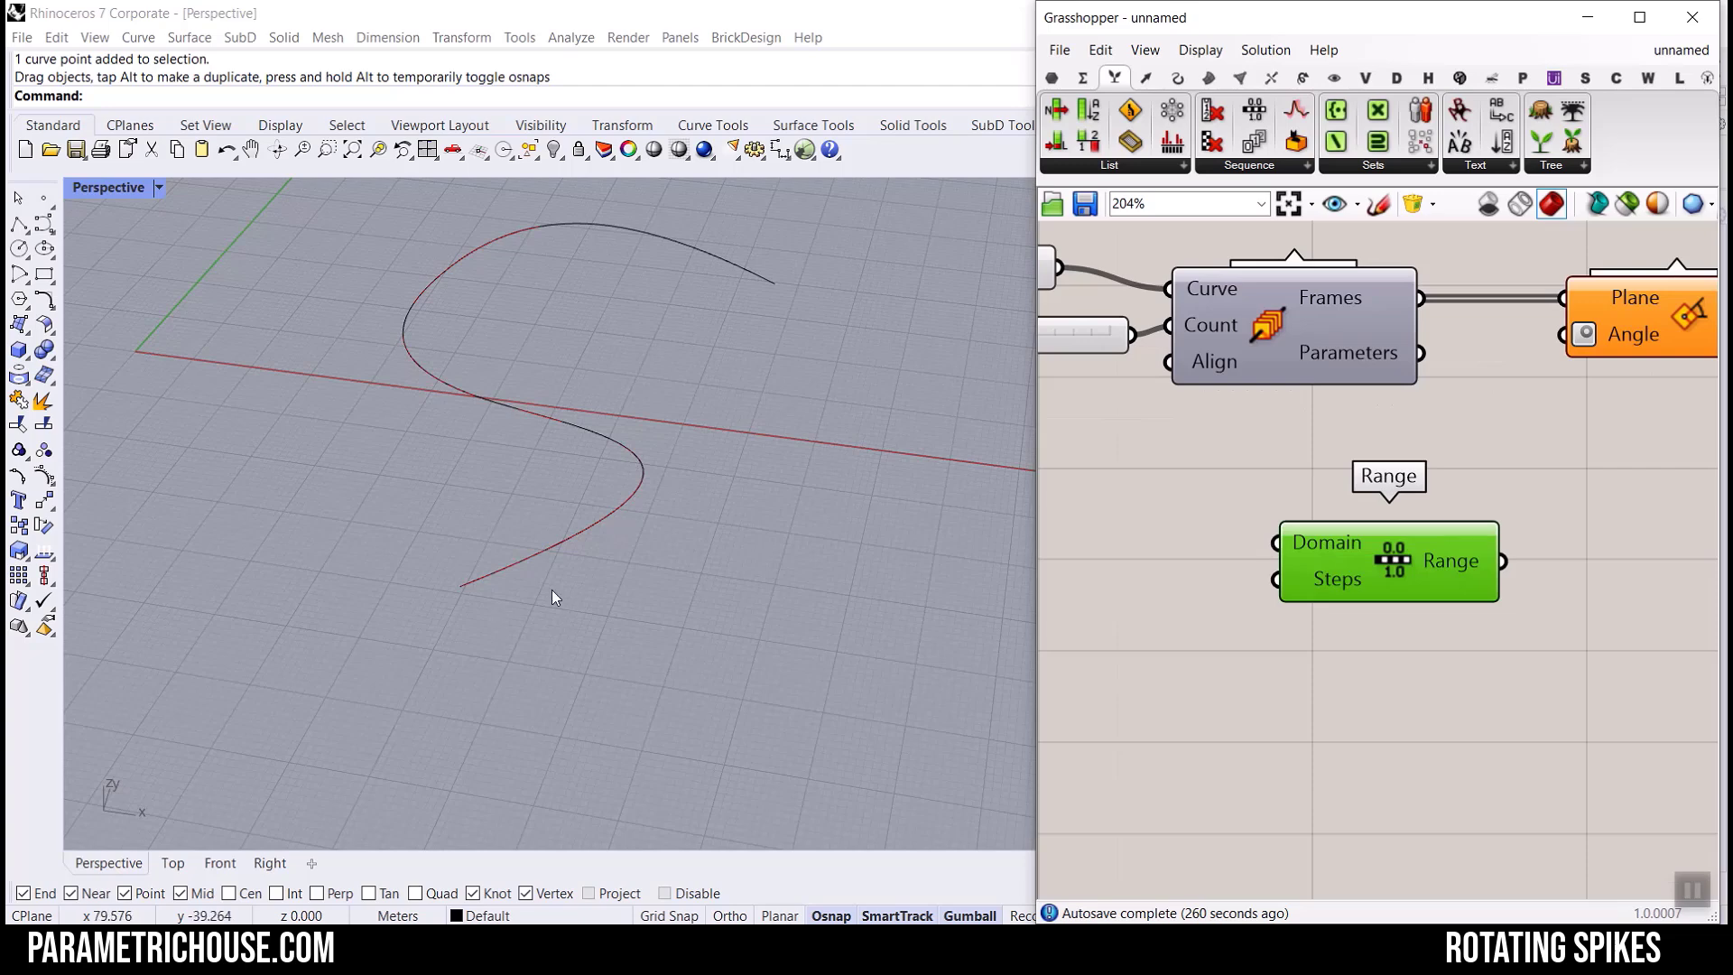
pyautogui.moveTo(1320, 632); pyautogui.dragTo(1489, 612, button='right')
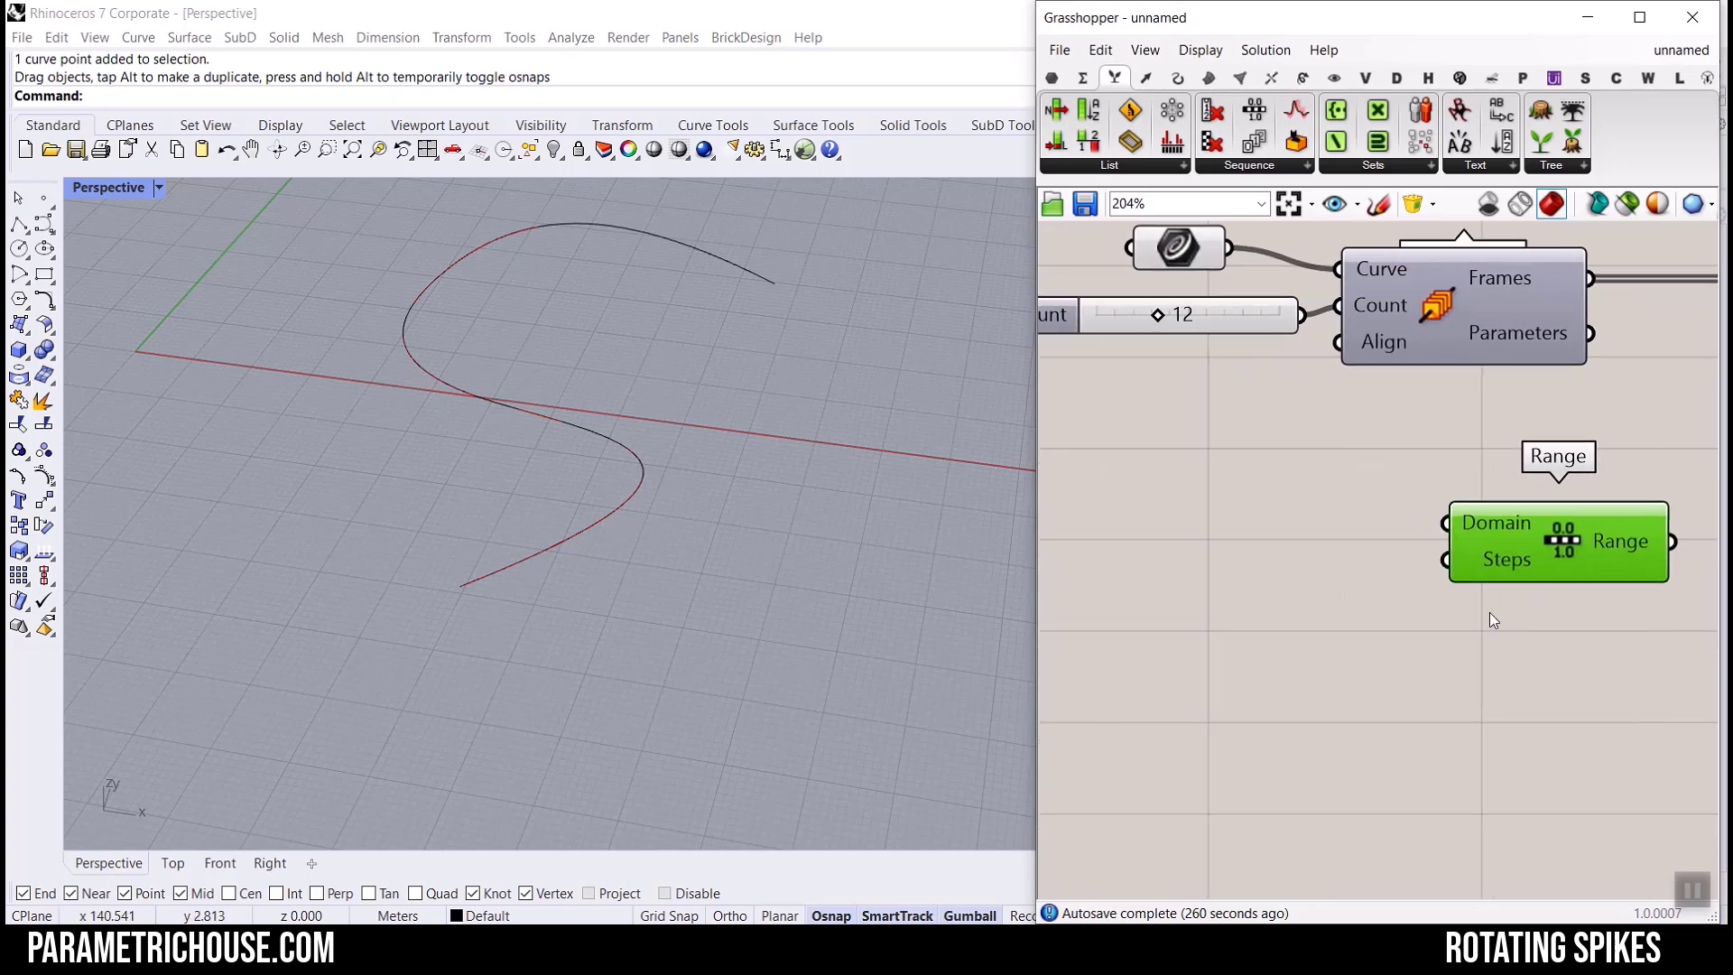
pyautogui.scroll(1, 1485, 539)
pyautogui.scroll(2, 1485, 539)
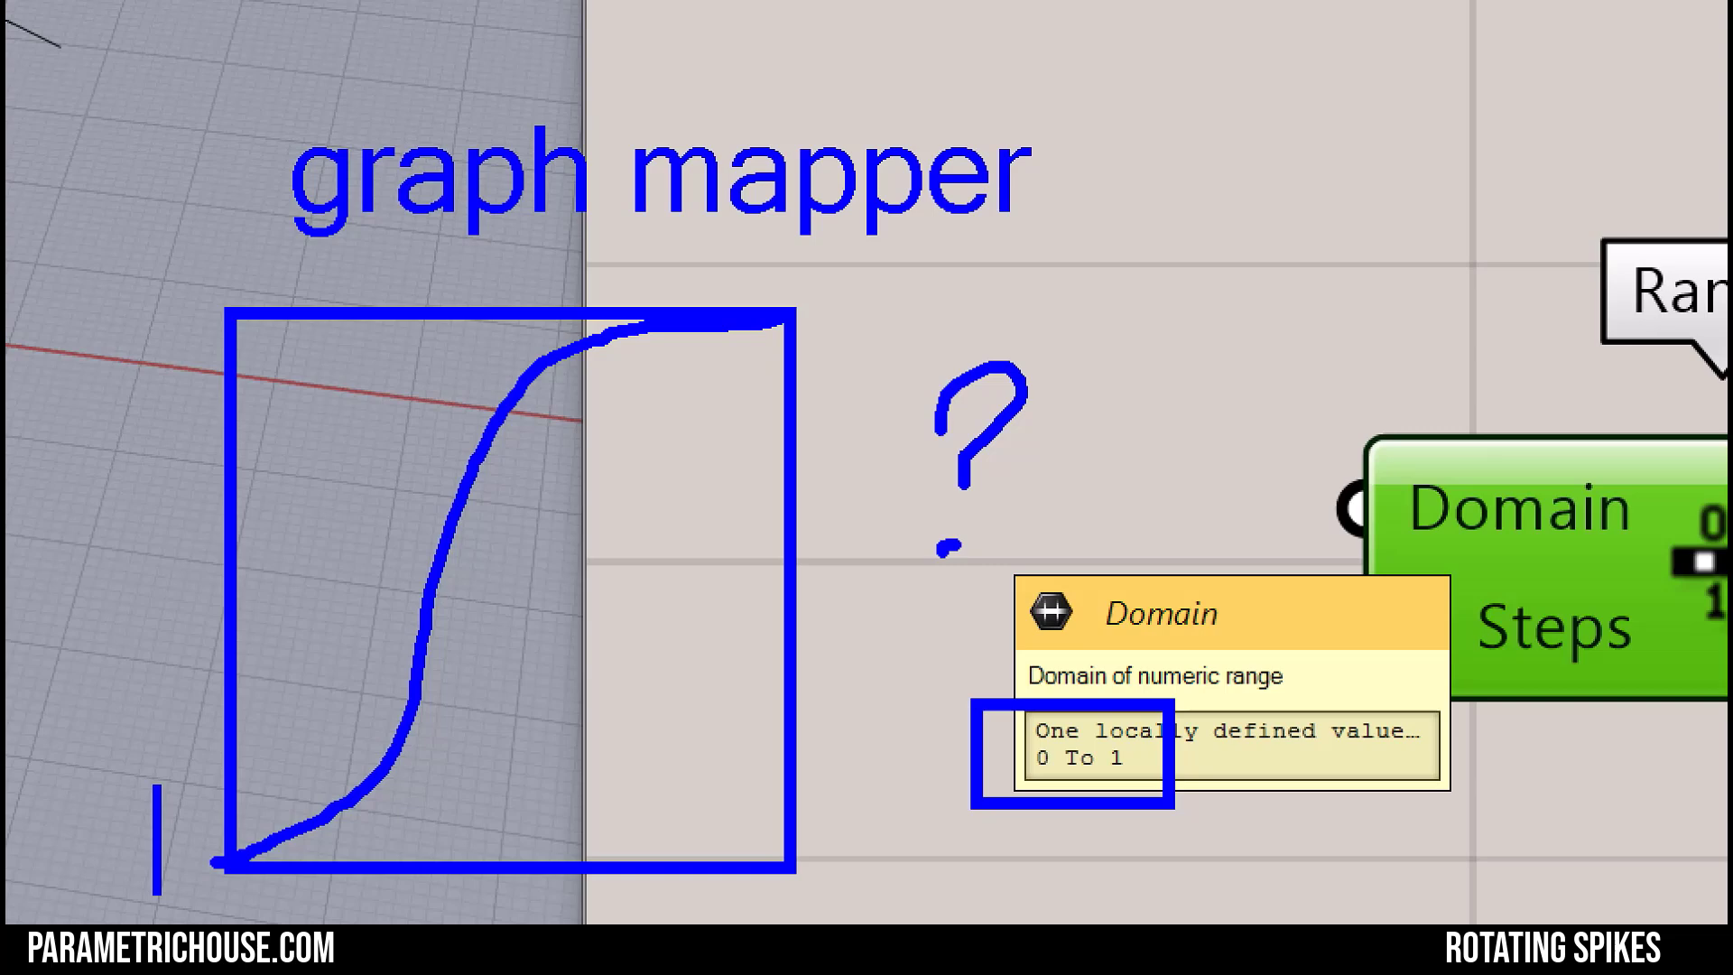
pyautogui.moveTo(176, 785); pyautogui.dragTo(173, 787)
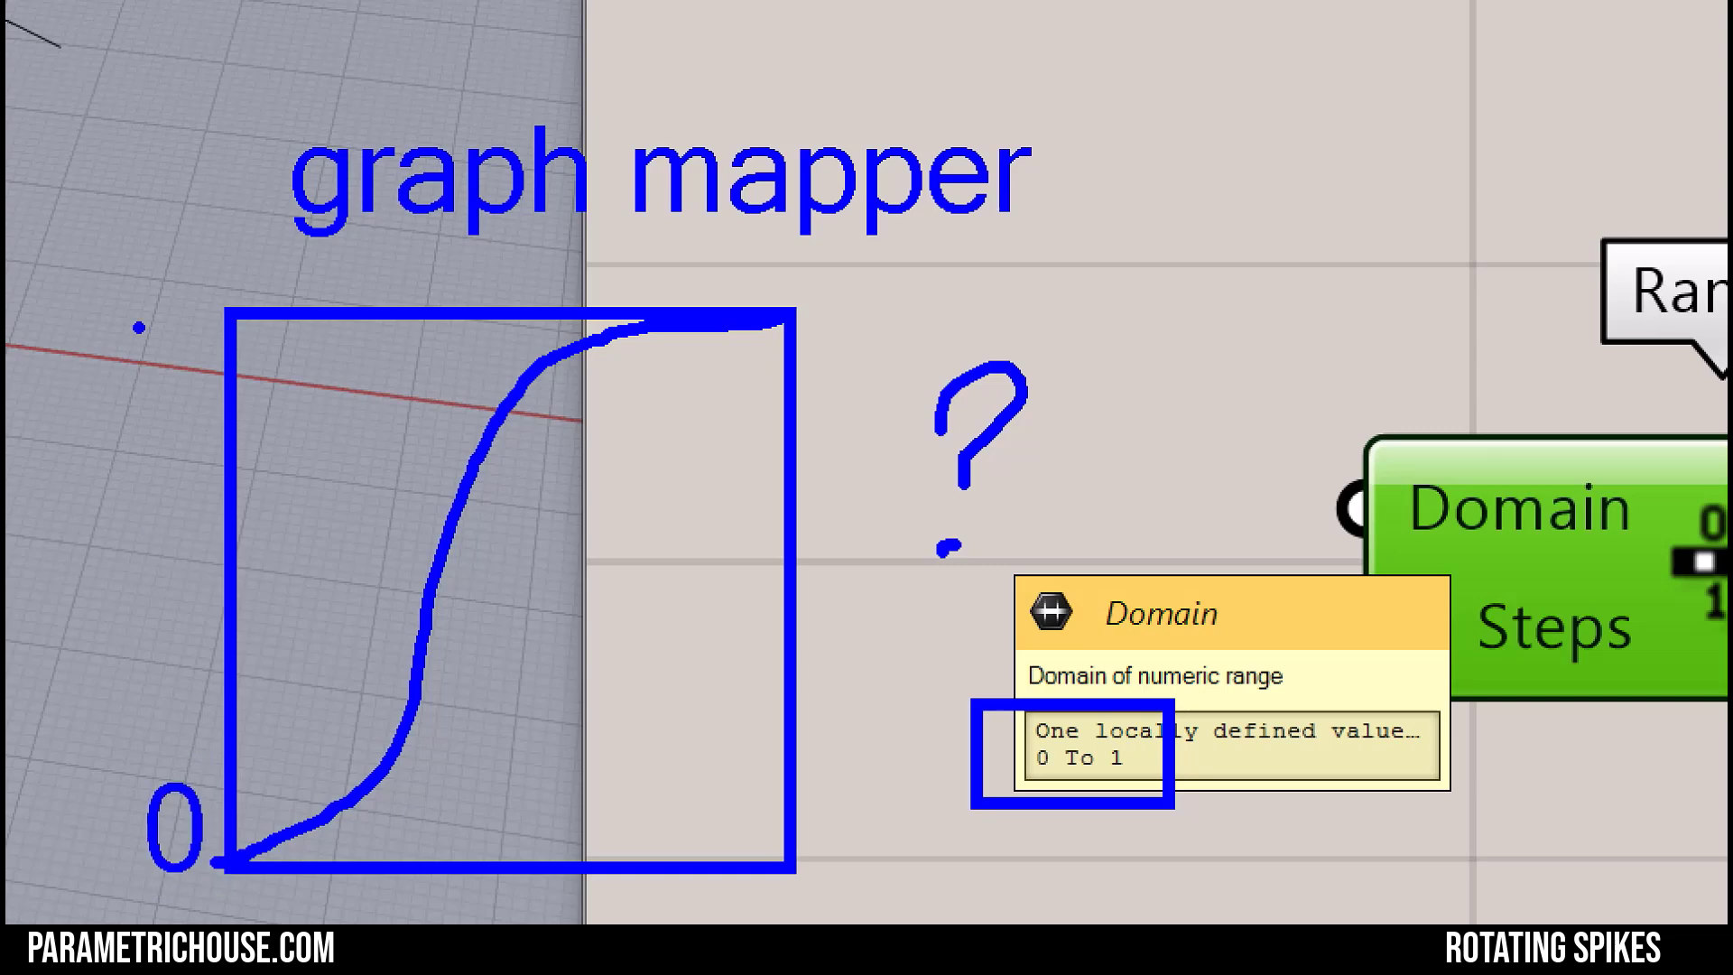
pyautogui.moveTo(181, 338); pyautogui.dragTo(181, 446)
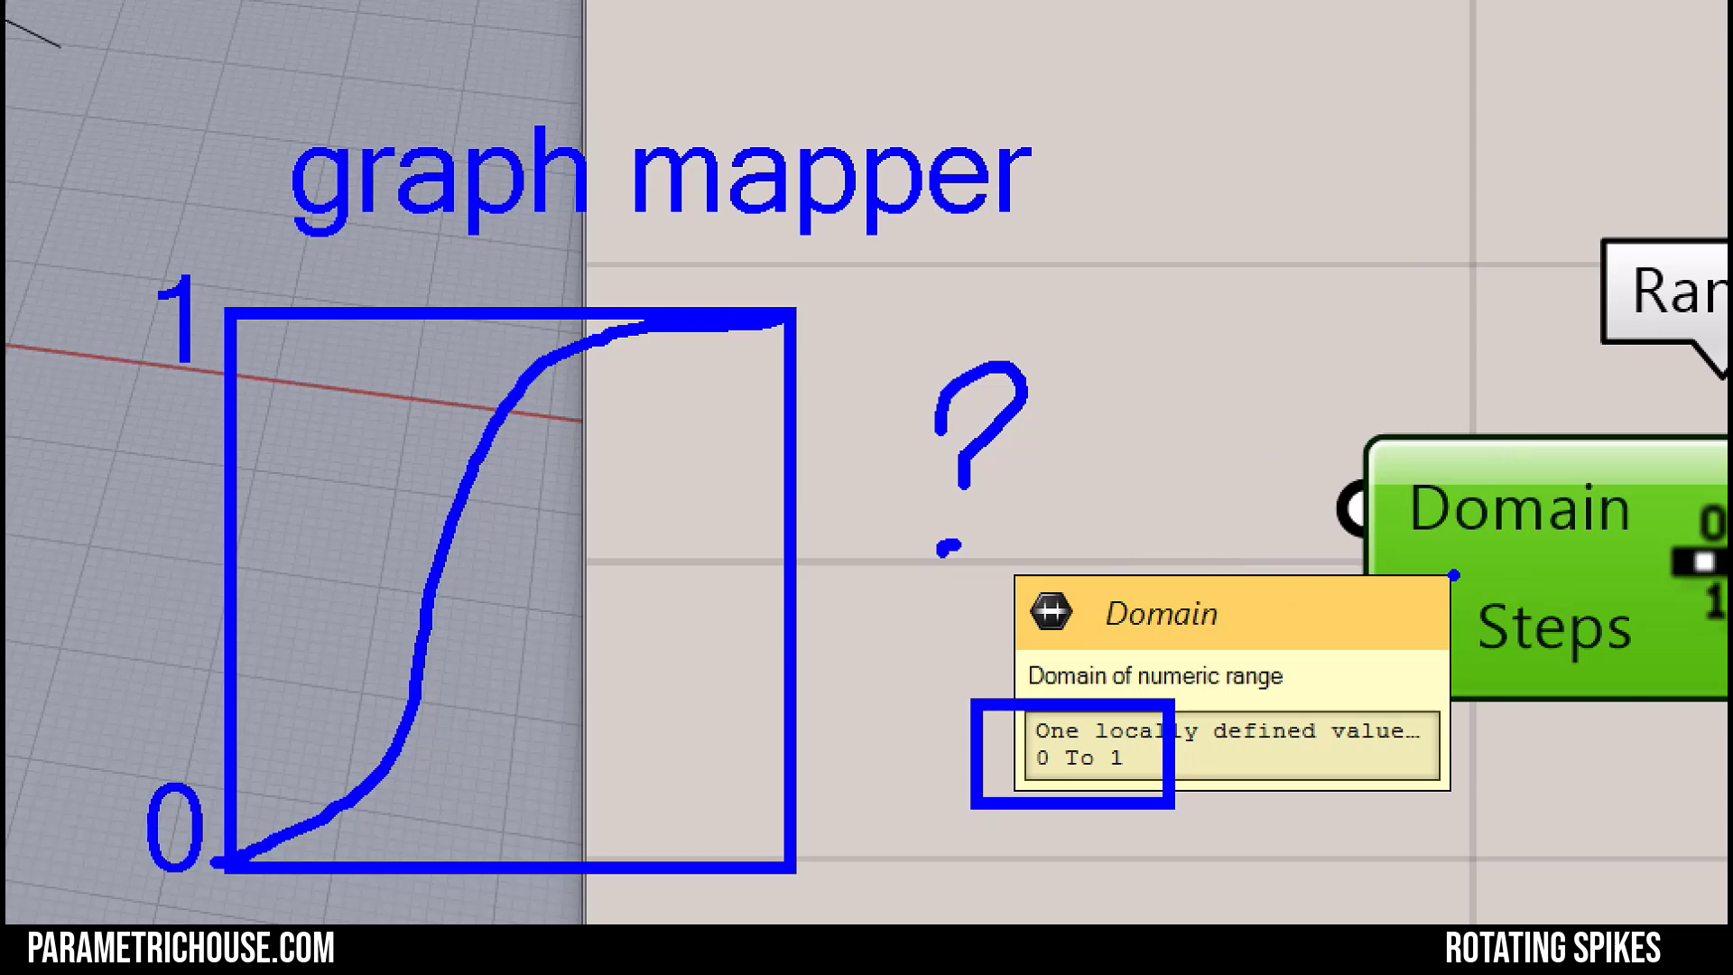
pyautogui.moveTo(1517, 269)
pyautogui.mouseDown()
pyautogui.moveTo(1309, 261)
pyautogui.moveTo(867, 298)
pyautogui.moveTo(903, 345)
pyautogui.mouseUp()
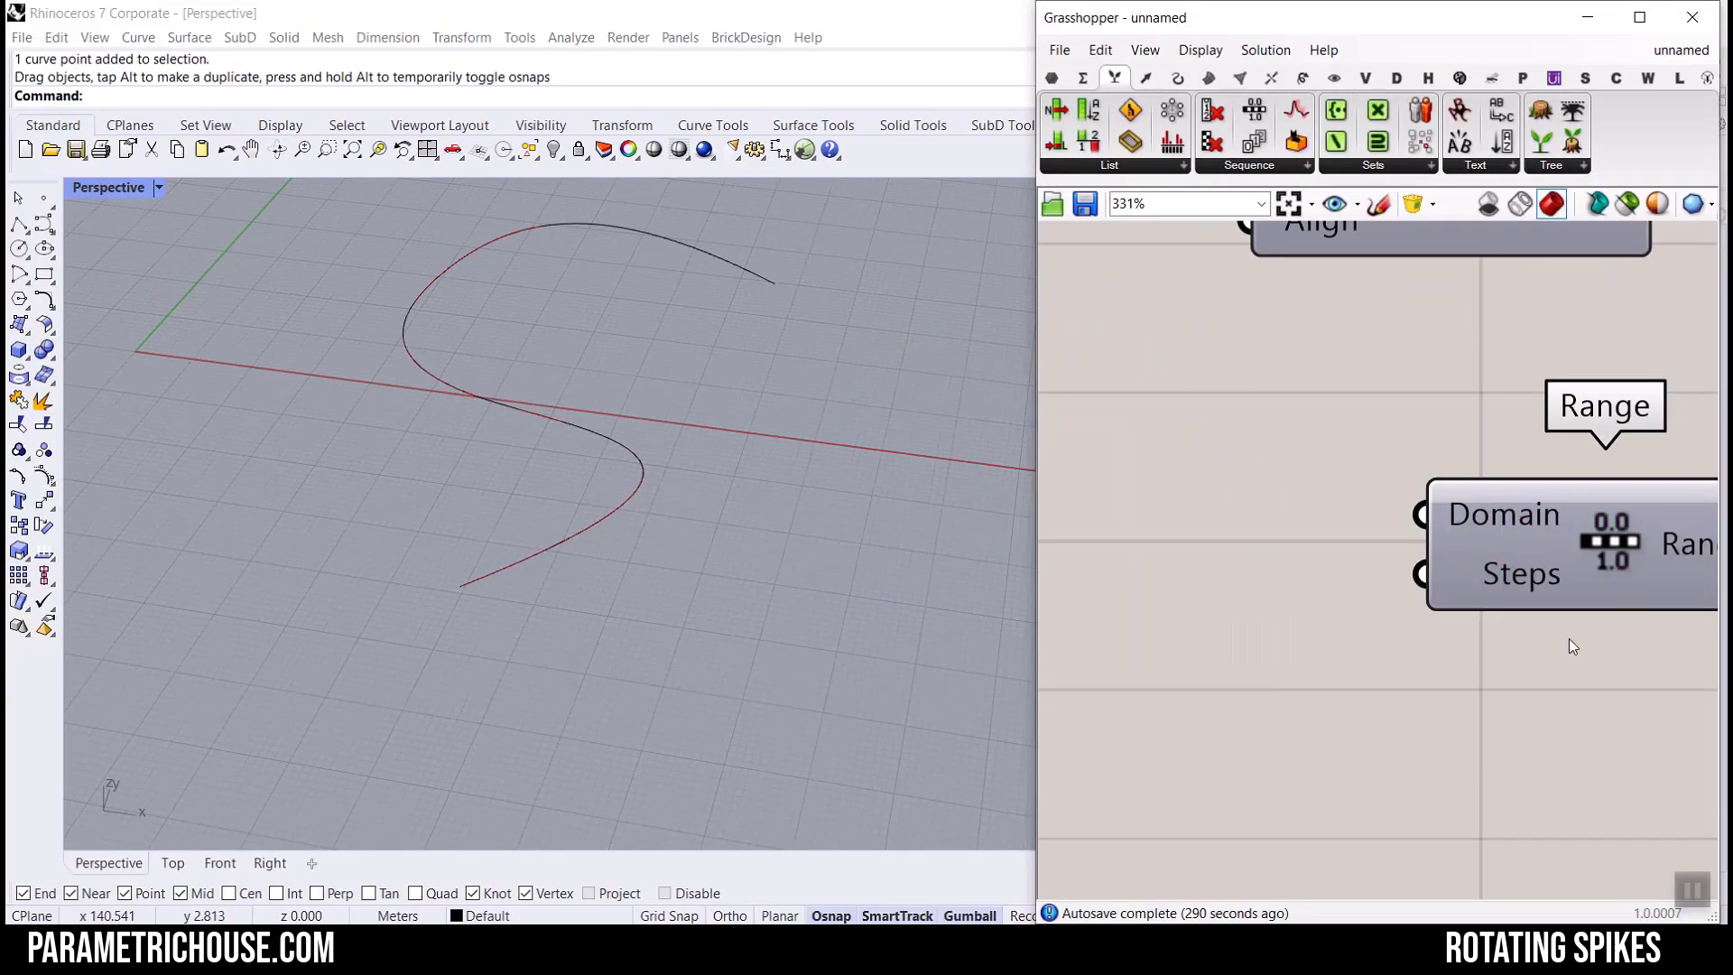
# Move the Range component so that it lines up directly beneath Perp Frames.
pyautogui.scroll(-3, 1447, 437)
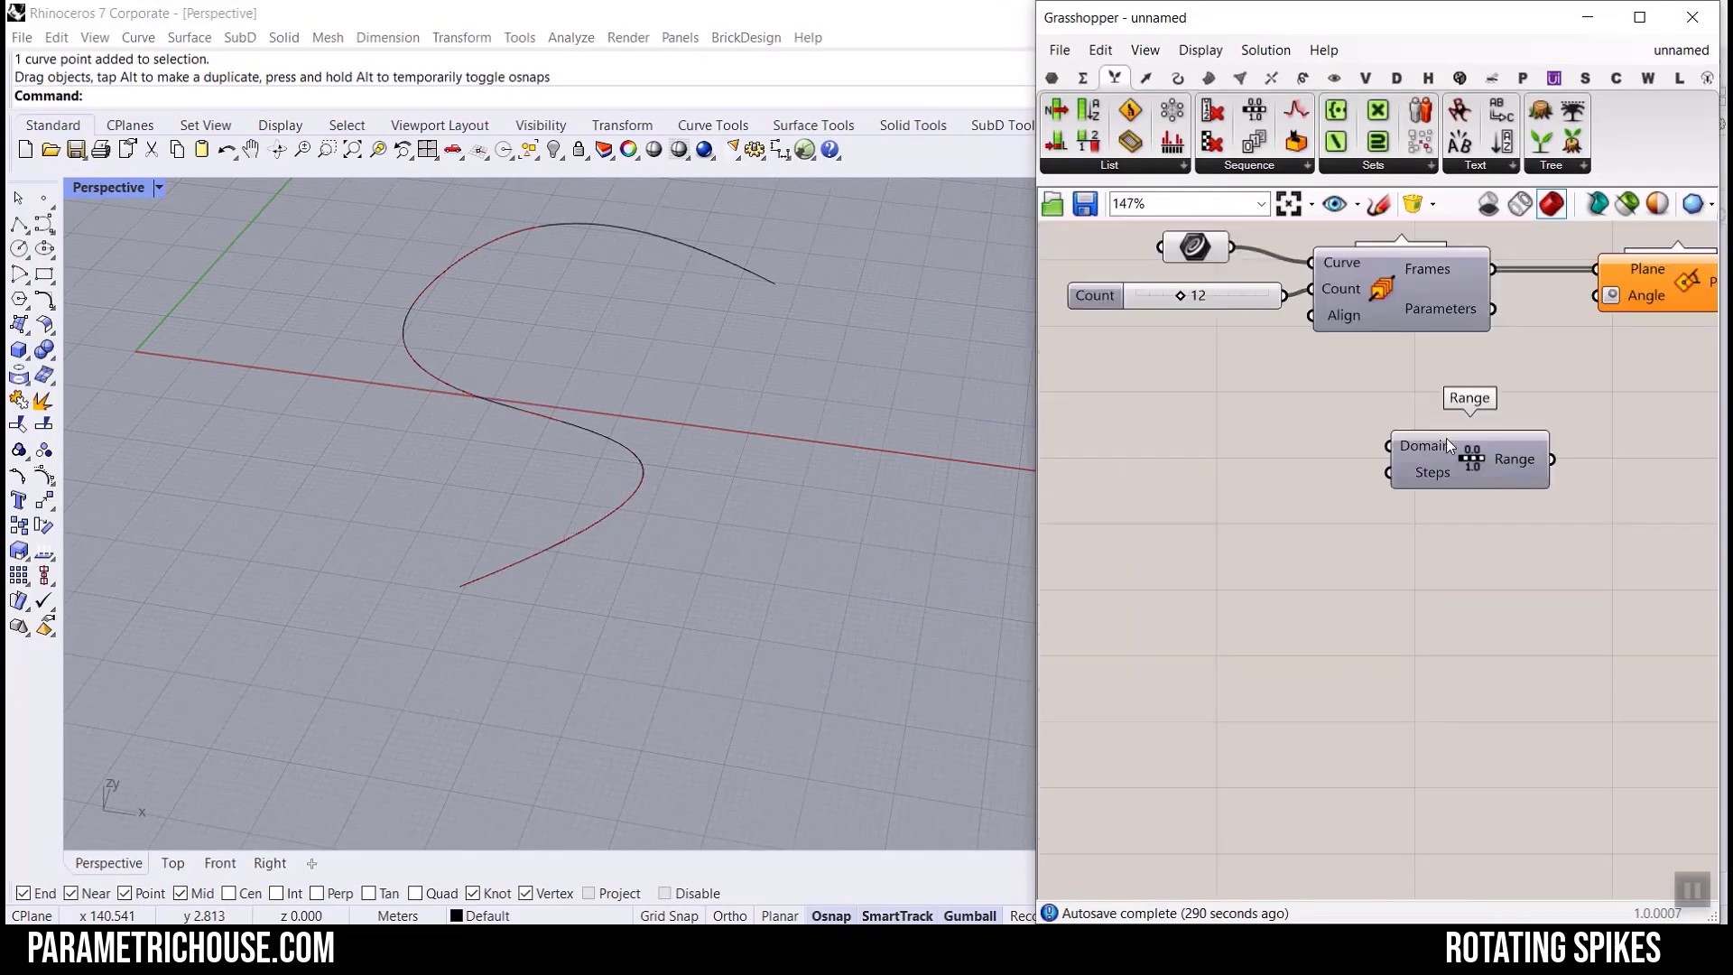
pyautogui.scroll(3, 1551, 551)
pyautogui.click(1454, 464)
pyautogui.moveTo(1453, 464); pyautogui.dragTo(1437, 459)
pyautogui.moveTo(1334, 439); pyautogui.dragTo(1390, 579, button='right')
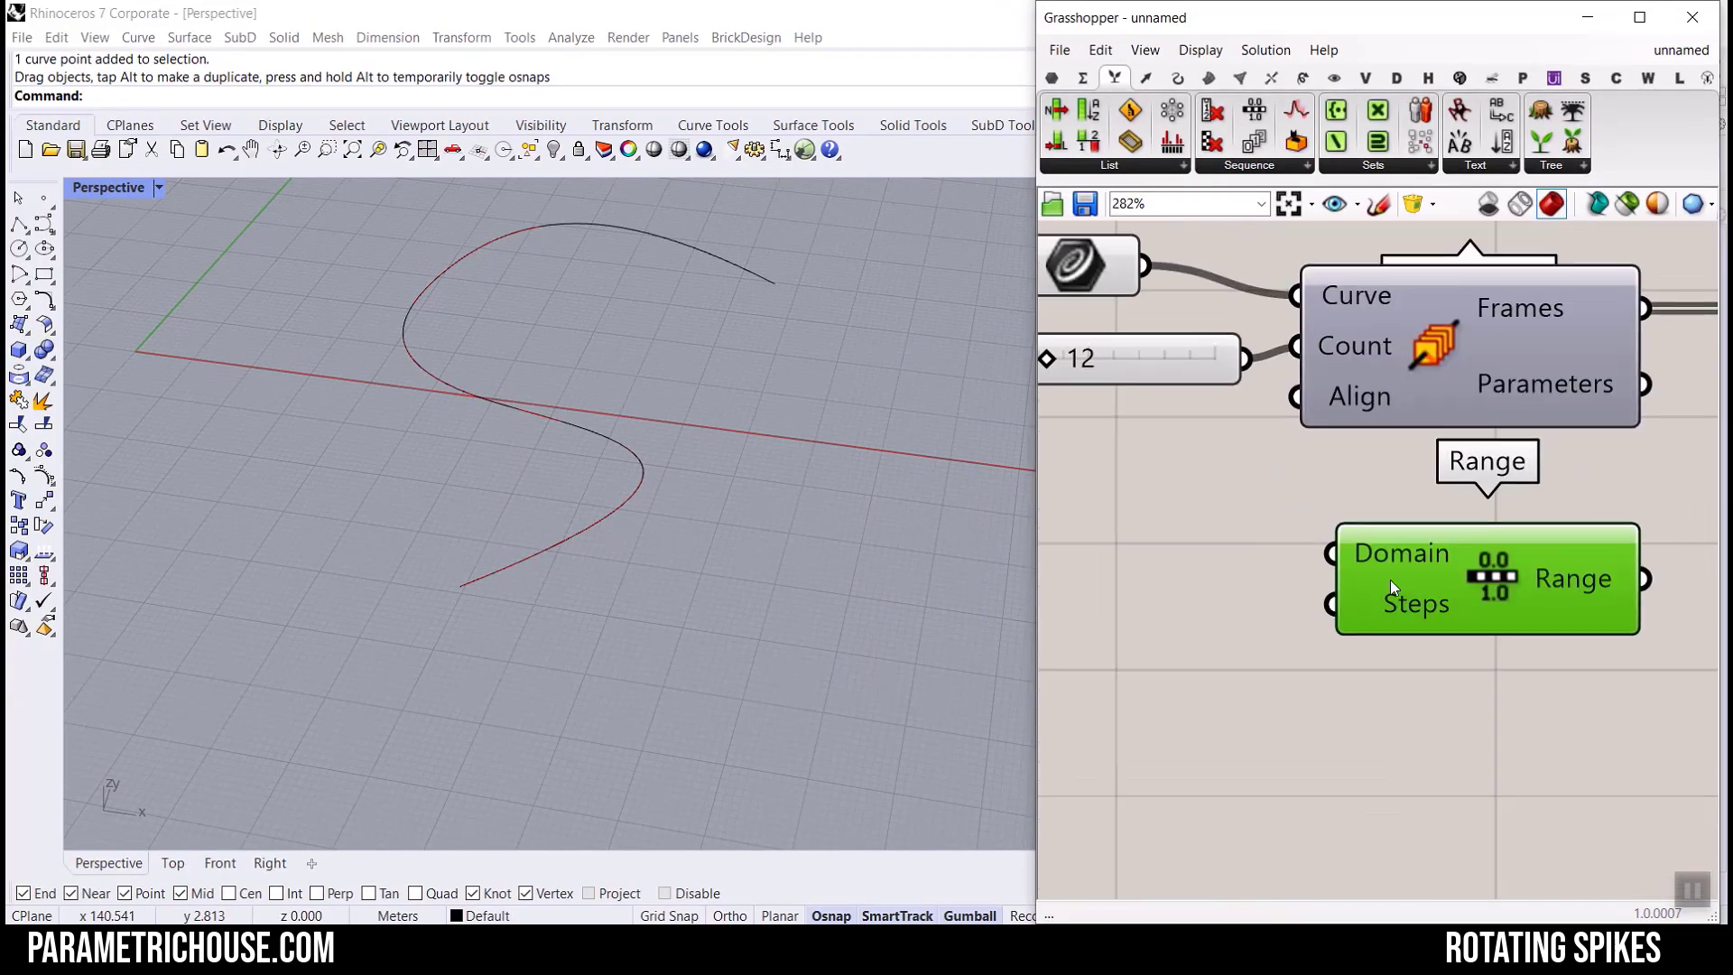
# Connect the Count slider to Range's Steps input and move the slider farther away from both components.
pyautogui.moveTo(1241, 474); pyautogui.dragTo(1335, 474, button='right')
pyautogui.moveTo(1339, 363); pyautogui.dragTo(1425, 603)
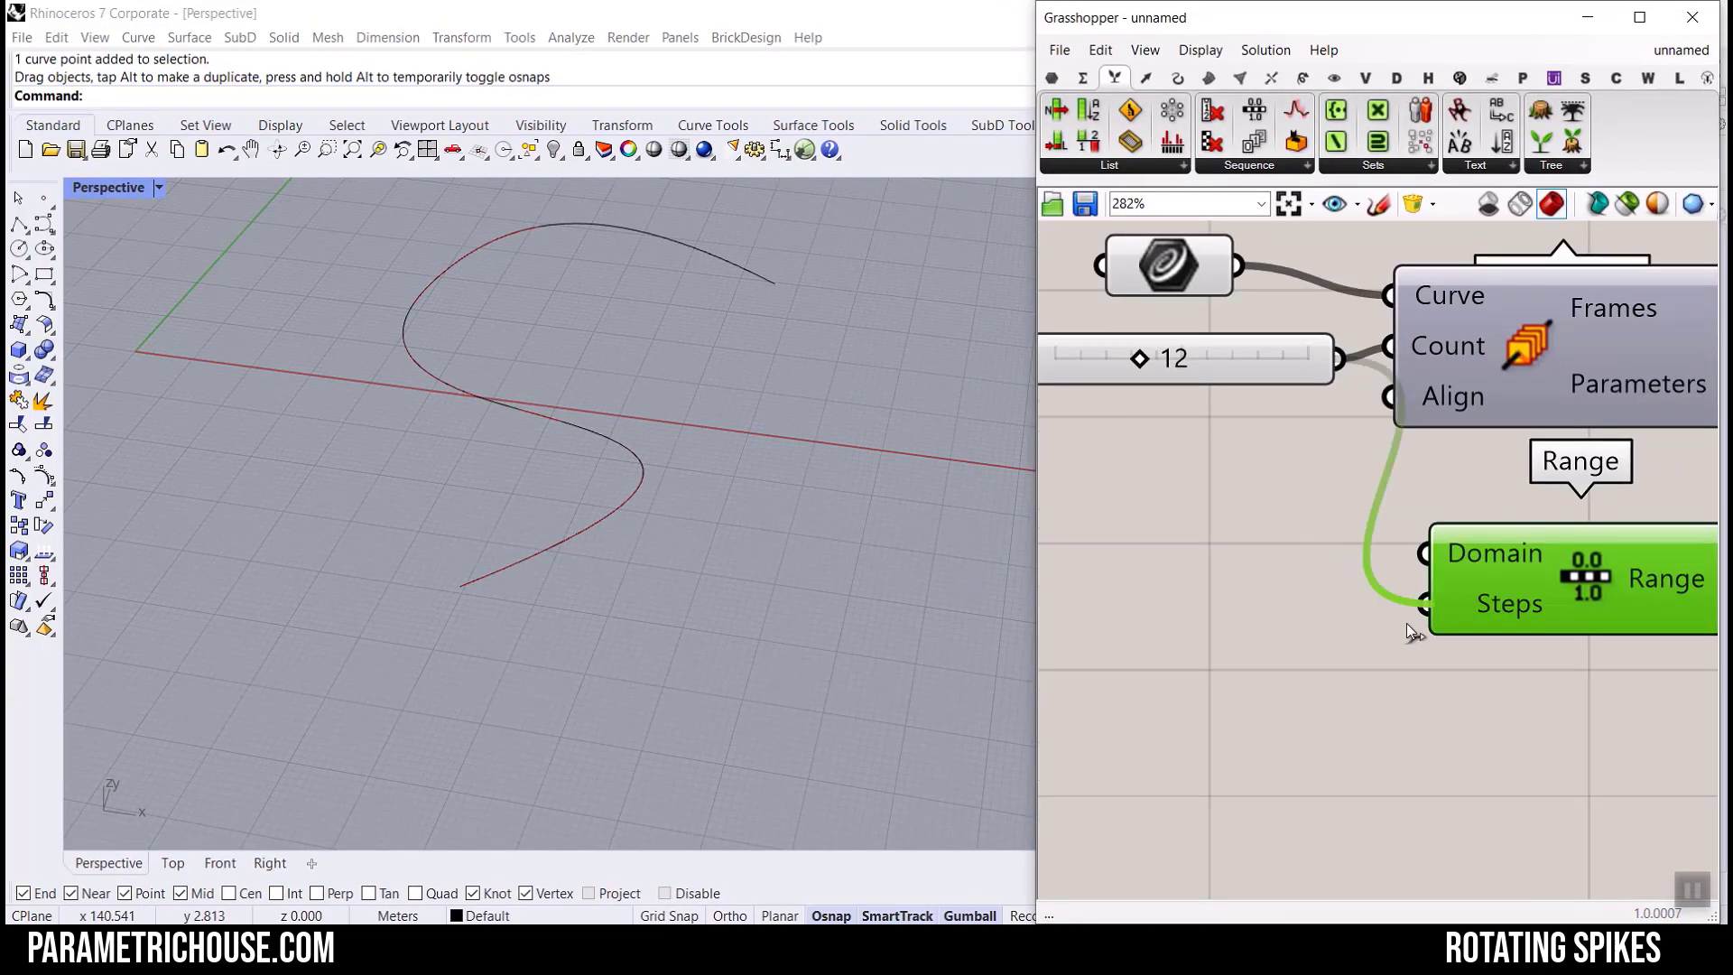
pyautogui.moveTo(1273, 368); pyautogui.dragTo(1171, 369)
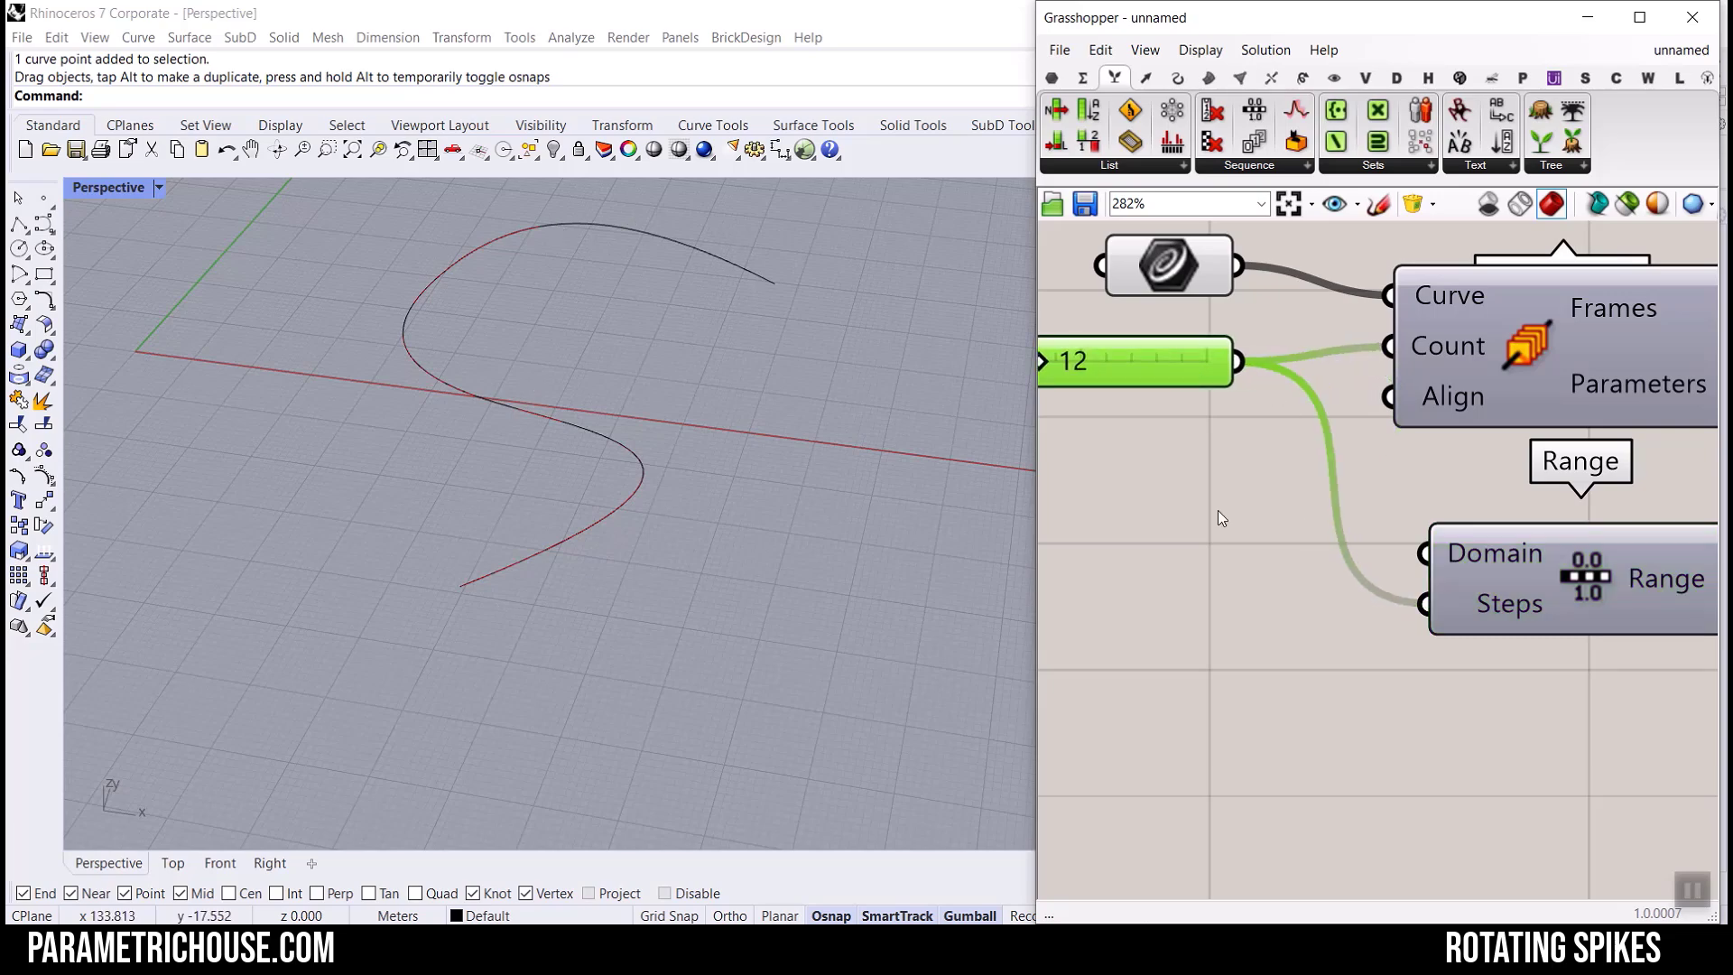
# Add a Panel, feed it the Frames output of Perp Frames, and enlarge it to fit the whole list.
pyautogui.scroll(-2, 1427, 416)
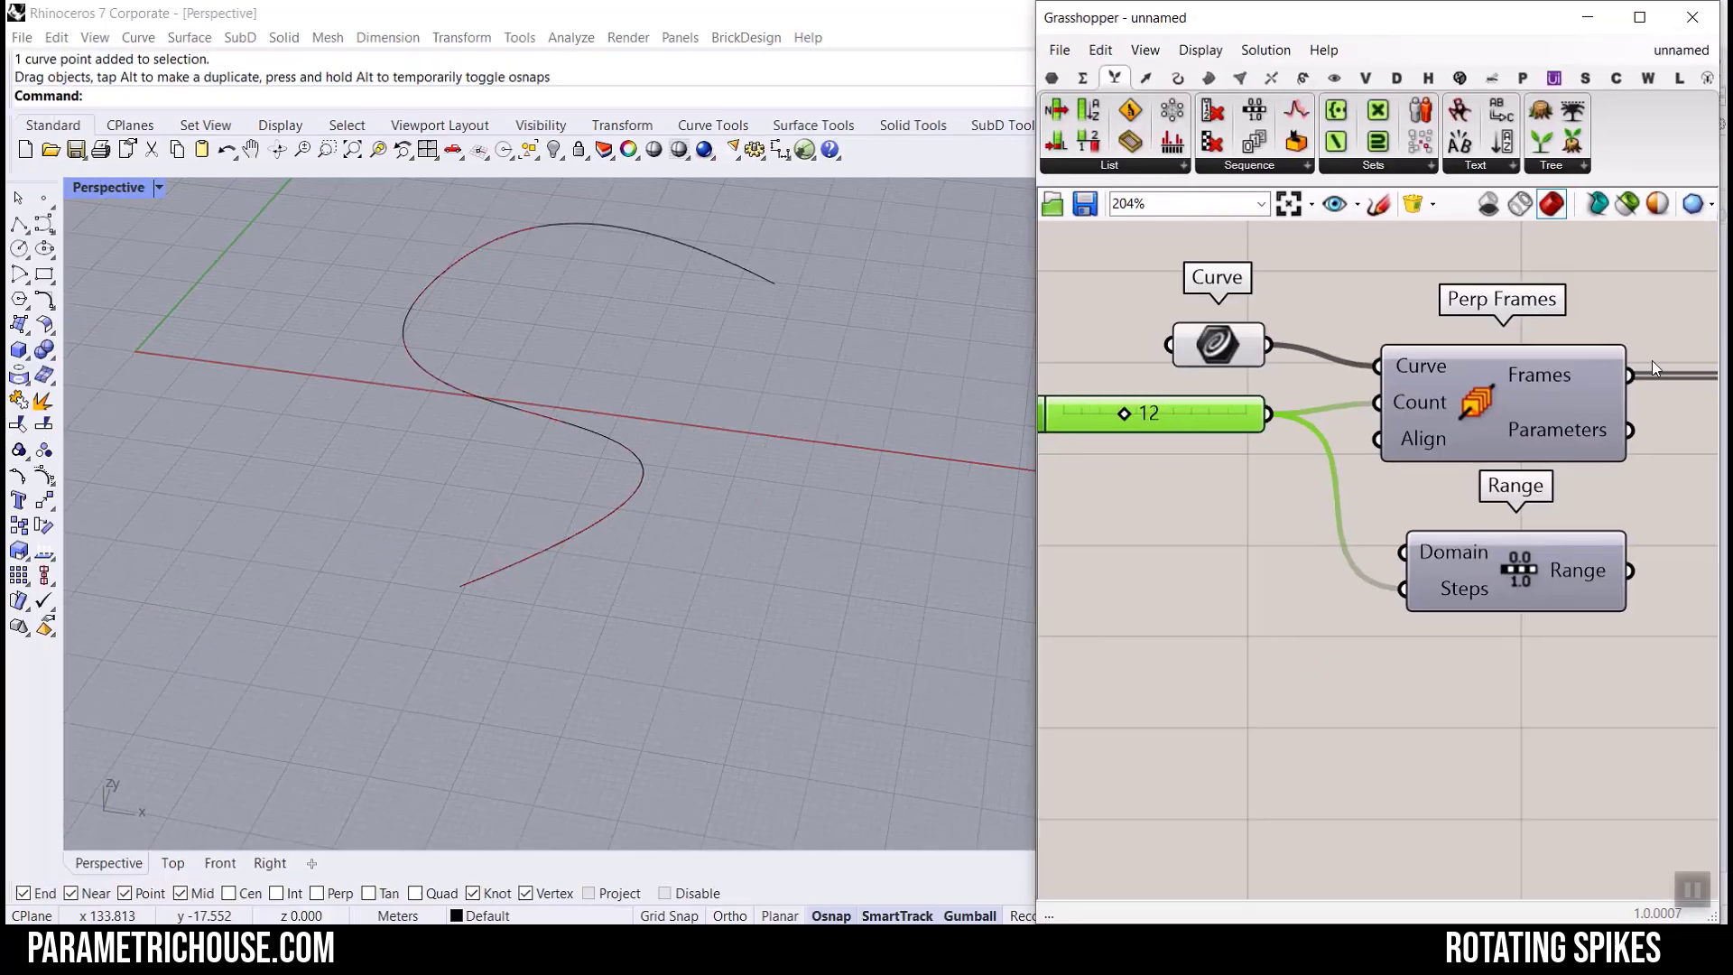
pyautogui.moveTo(1590, 389); pyautogui.dragTo(1243, 474, button='right')
pyautogui.scroll(-2, 1075, 542)
pyautogui.click(1060, 79)
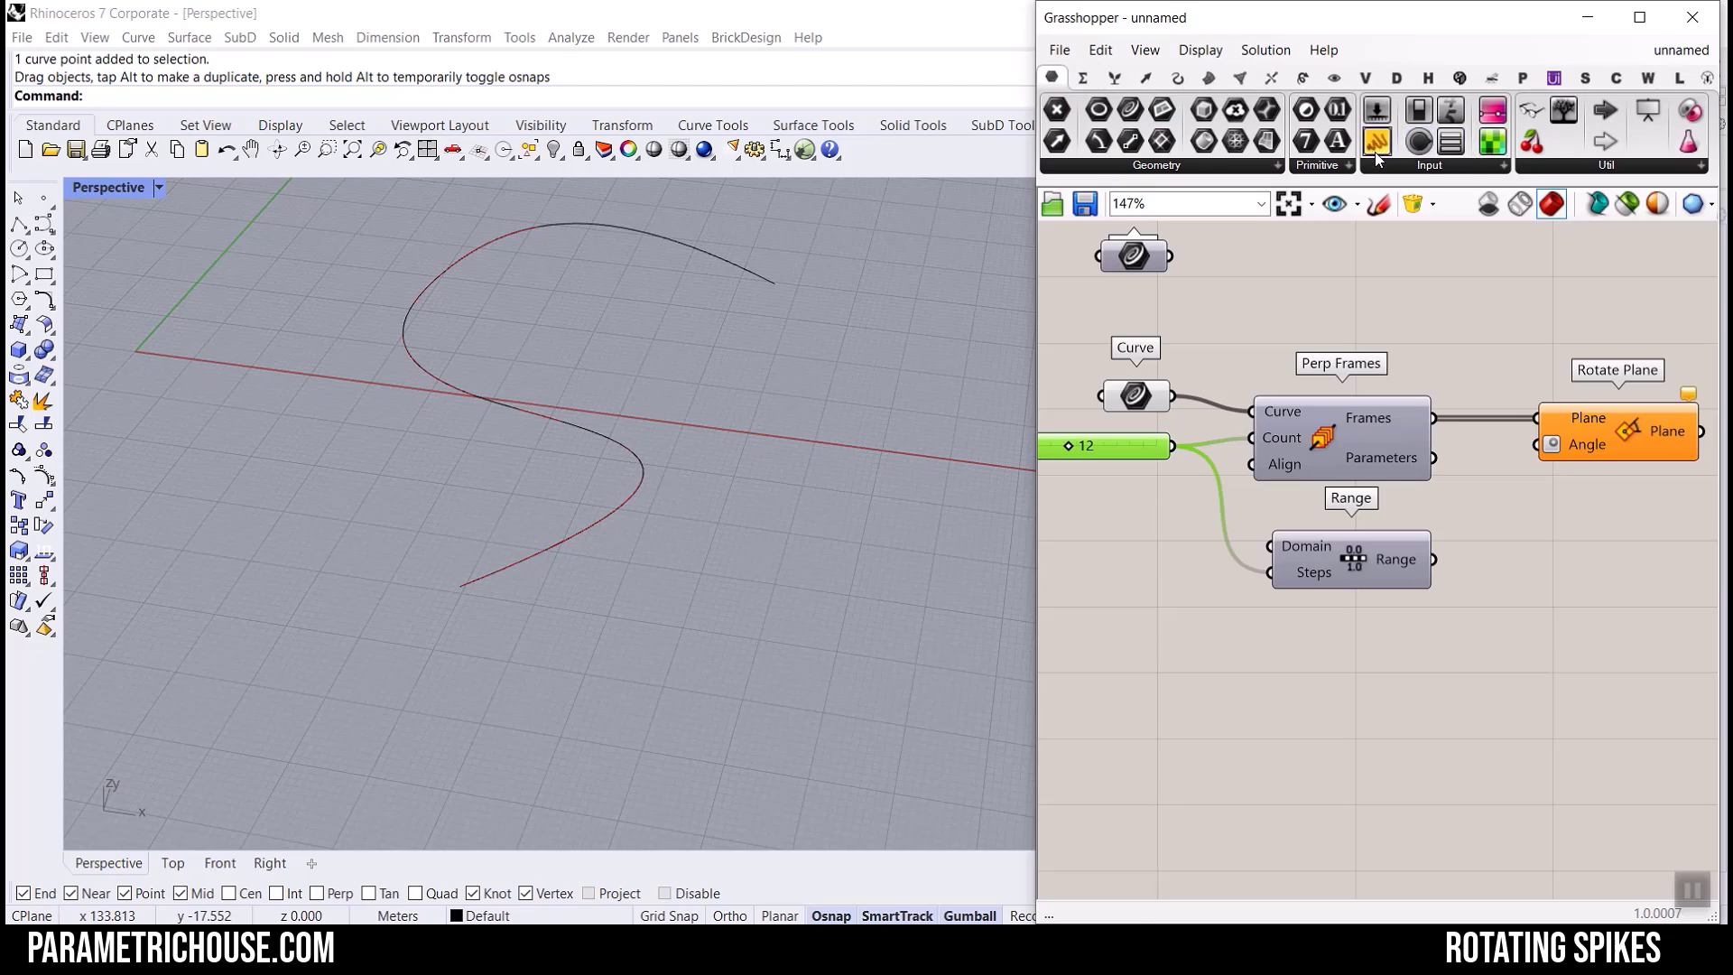
pyautogui.moveTo(1378, 154); pyautogui.dragTo(1504, 310)
pyautogui.moveTo(1433, 418); pyautogui.dragTo(1402, 290)
pyautogui.moveTo(1540, 337); pyautogui.dragTo(1416, 372, button='right')
pyautogui.moveTo(1488, 375); pyautogui.dragTo(1606, 851)
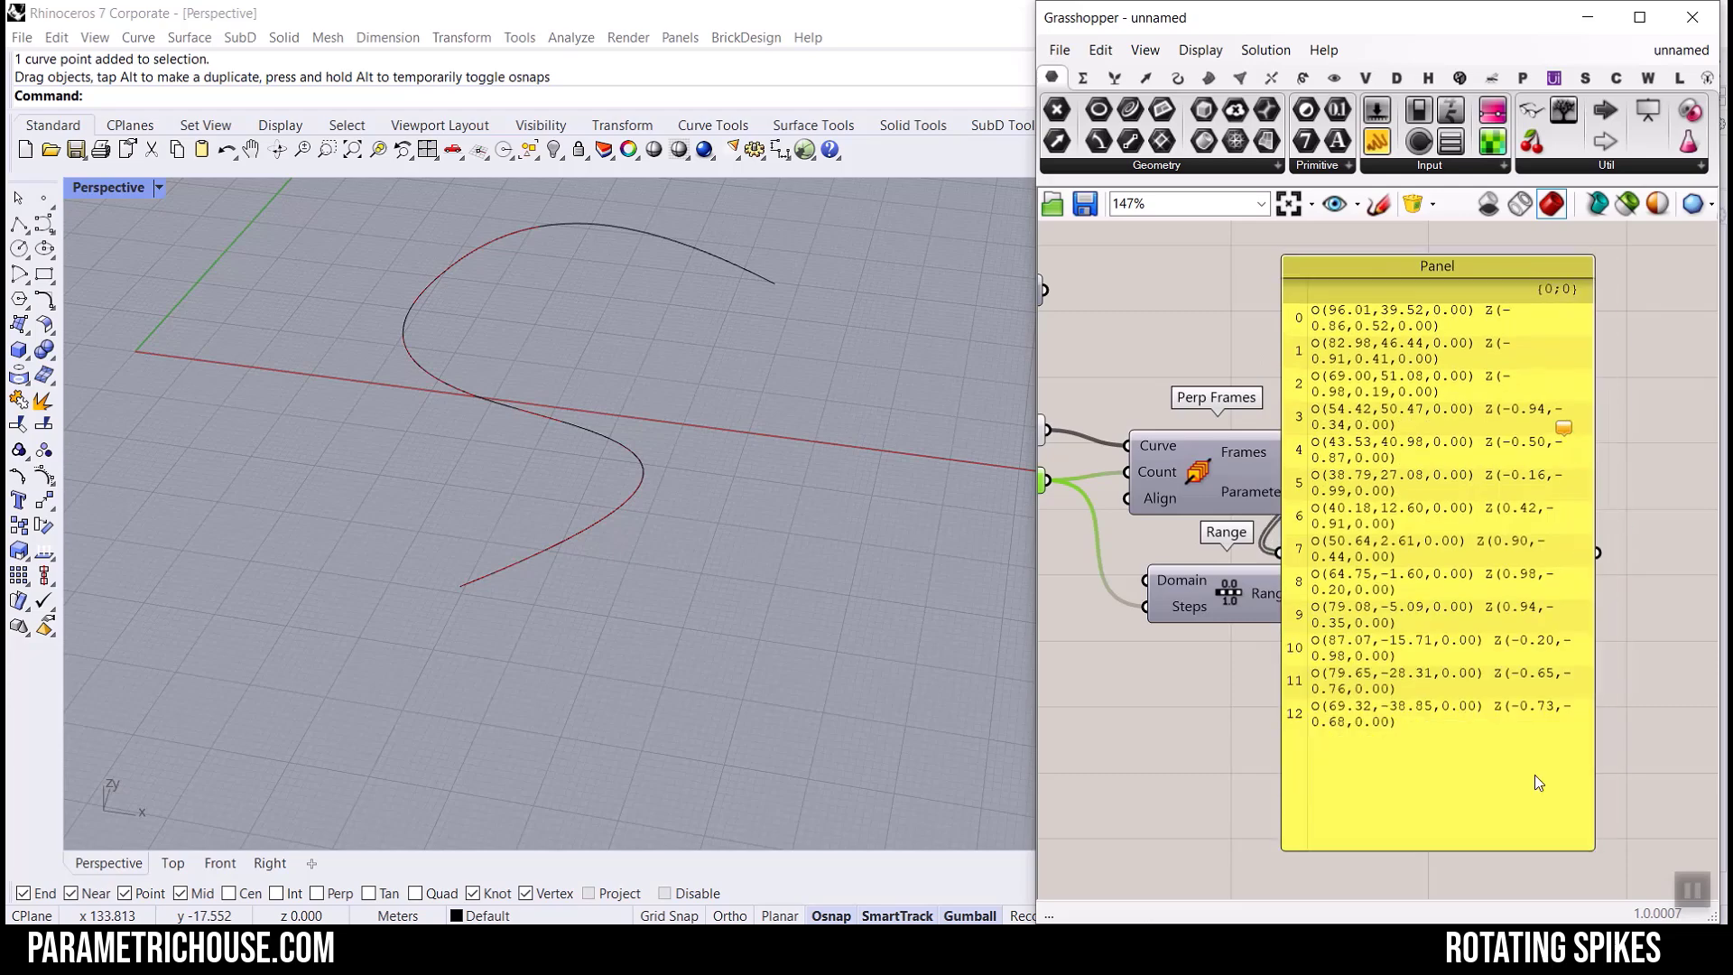
# Compare the frames listed in the Panel with the Count slider value and delete the Panel.
pyautogui.moveTo(1391, 616); pyautogui.dragTo(1578, 550, button='right')
pyautogui.moveTo(1577, 551); pyautogui.dragTo(1405, 581)
pyautogui.scroll(3, 1157, 421)
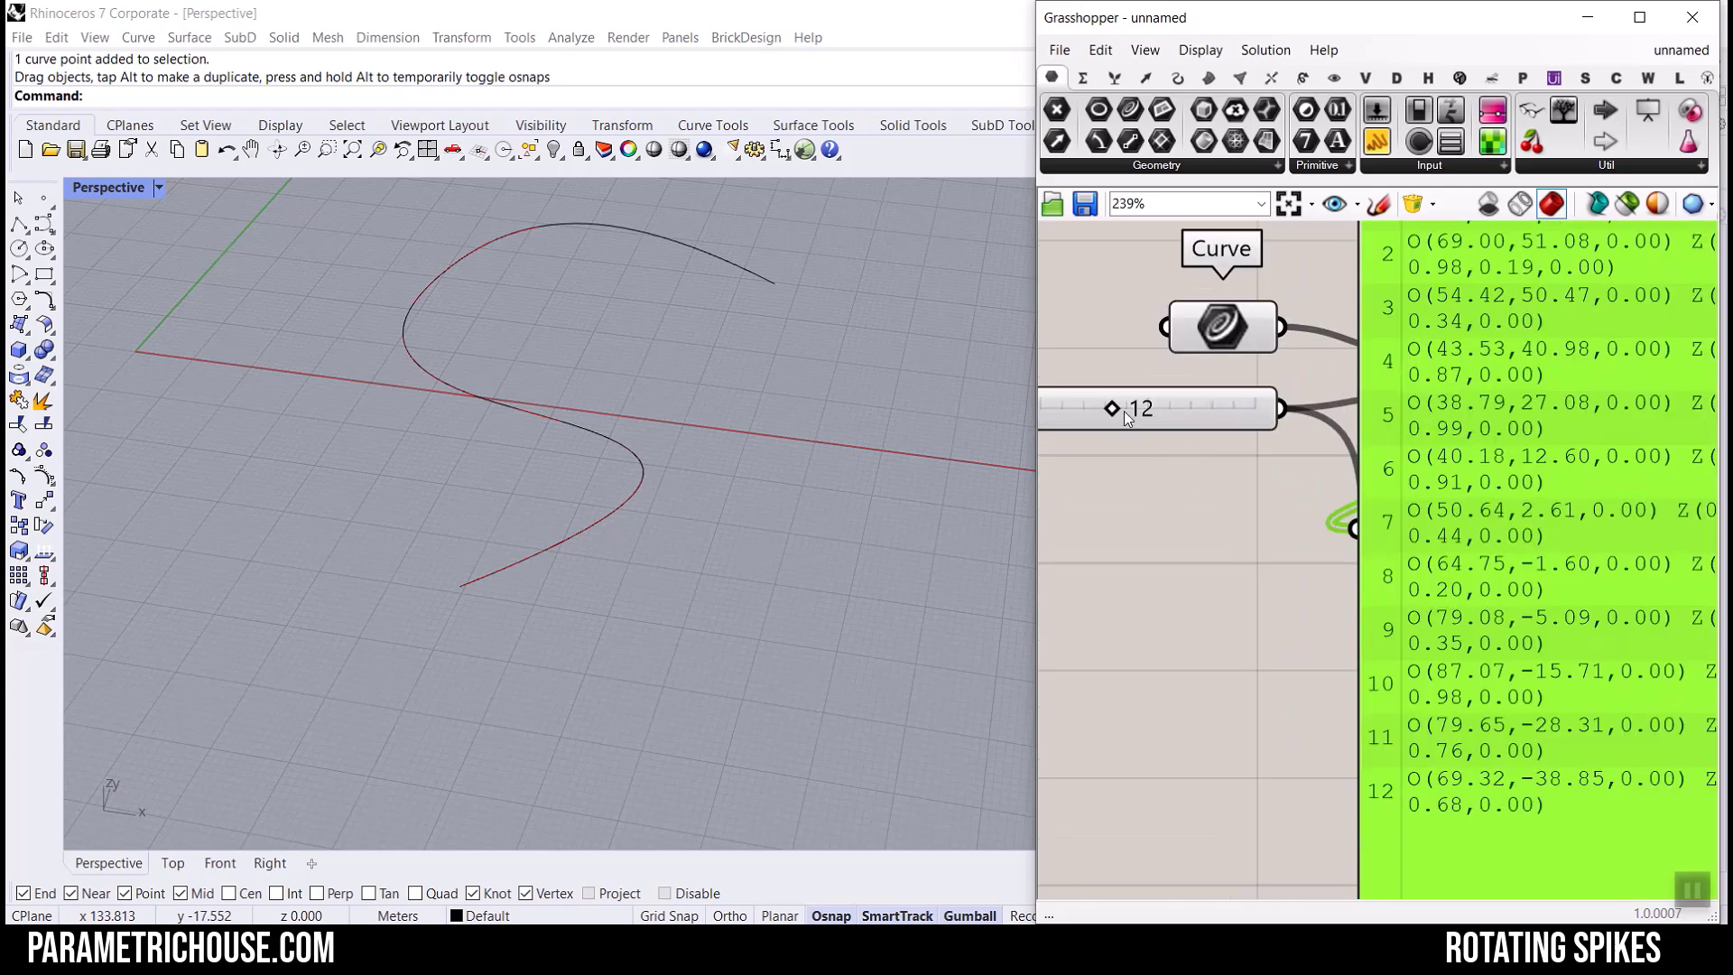
pyautogui.scroll(-2, 1320, 437)
pyautogui.scroll(-1, 1341, 567)
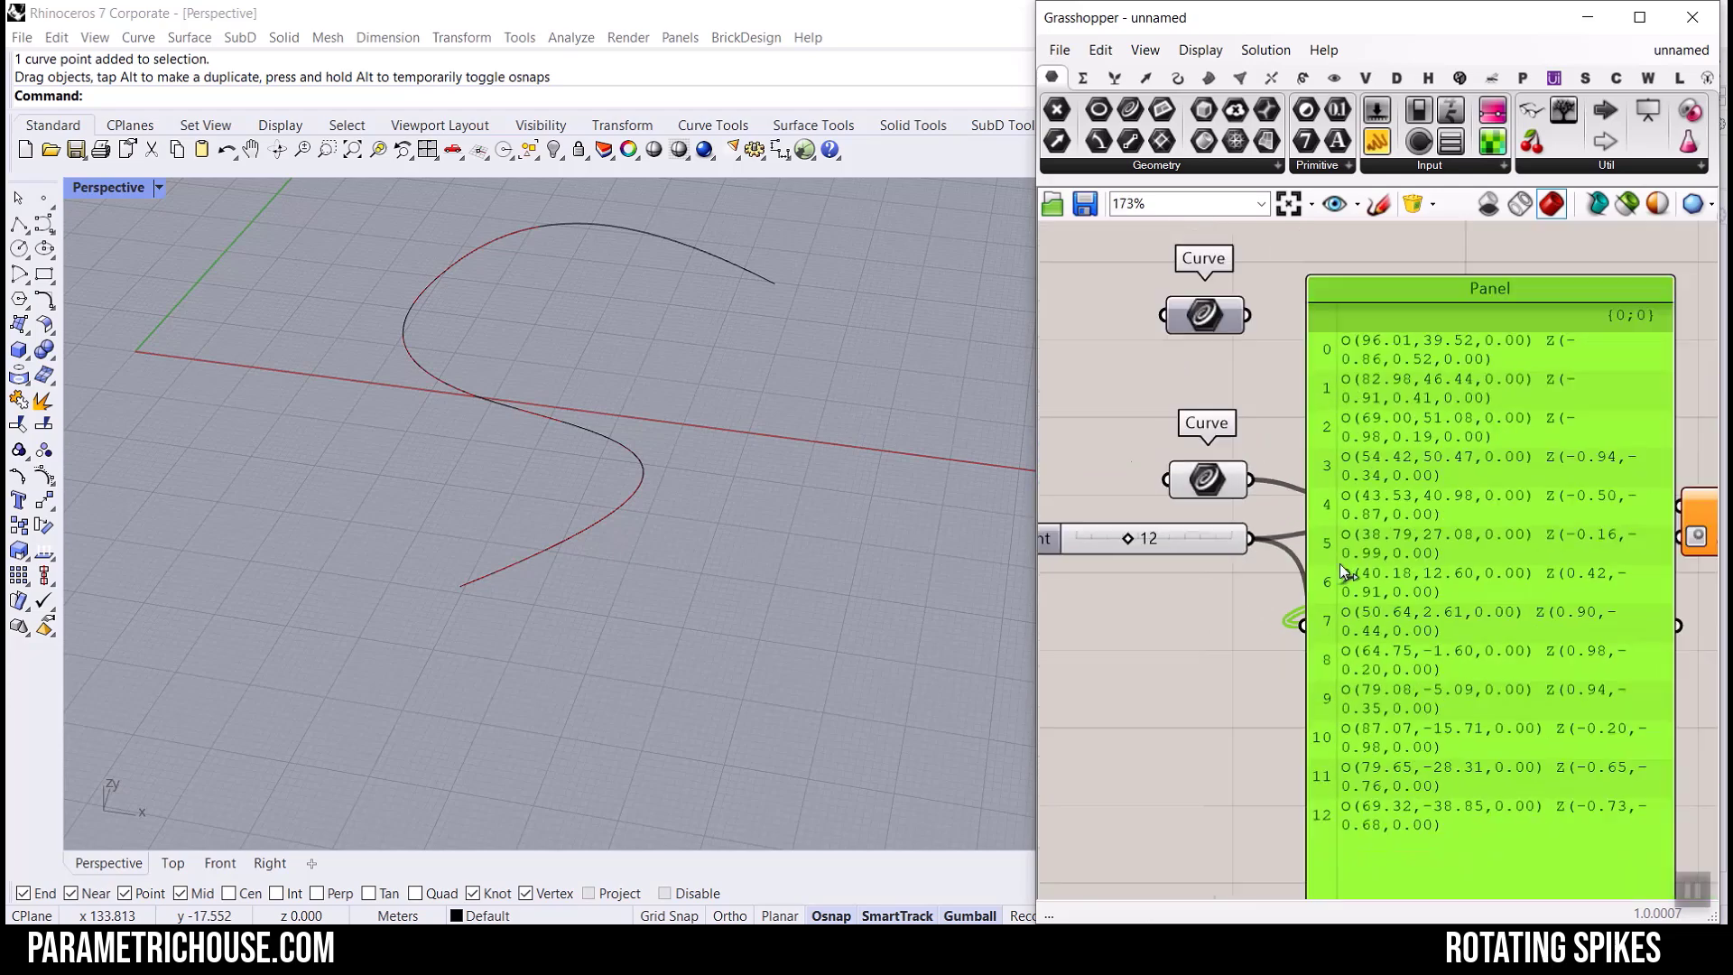
pyautogui.press('Delete')
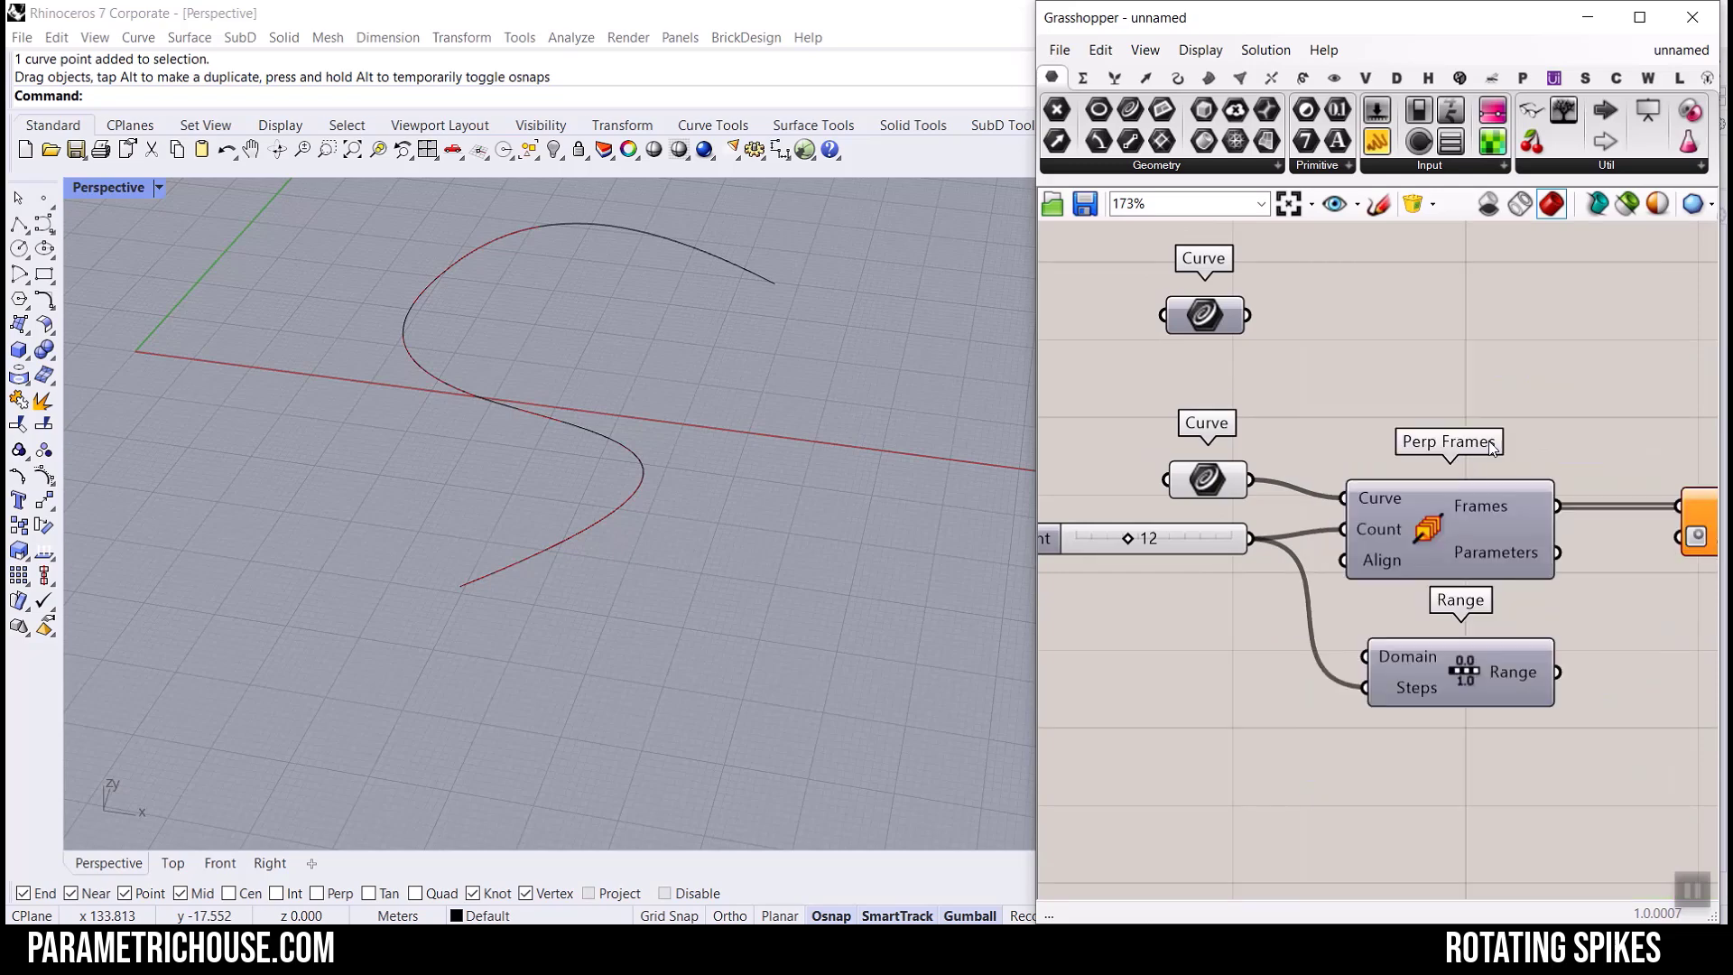
# Inspect the data in the Frames output of Perp Frames and compare the number of frames with the Count value.
pyautogui.scroll(3, 1474, 503)
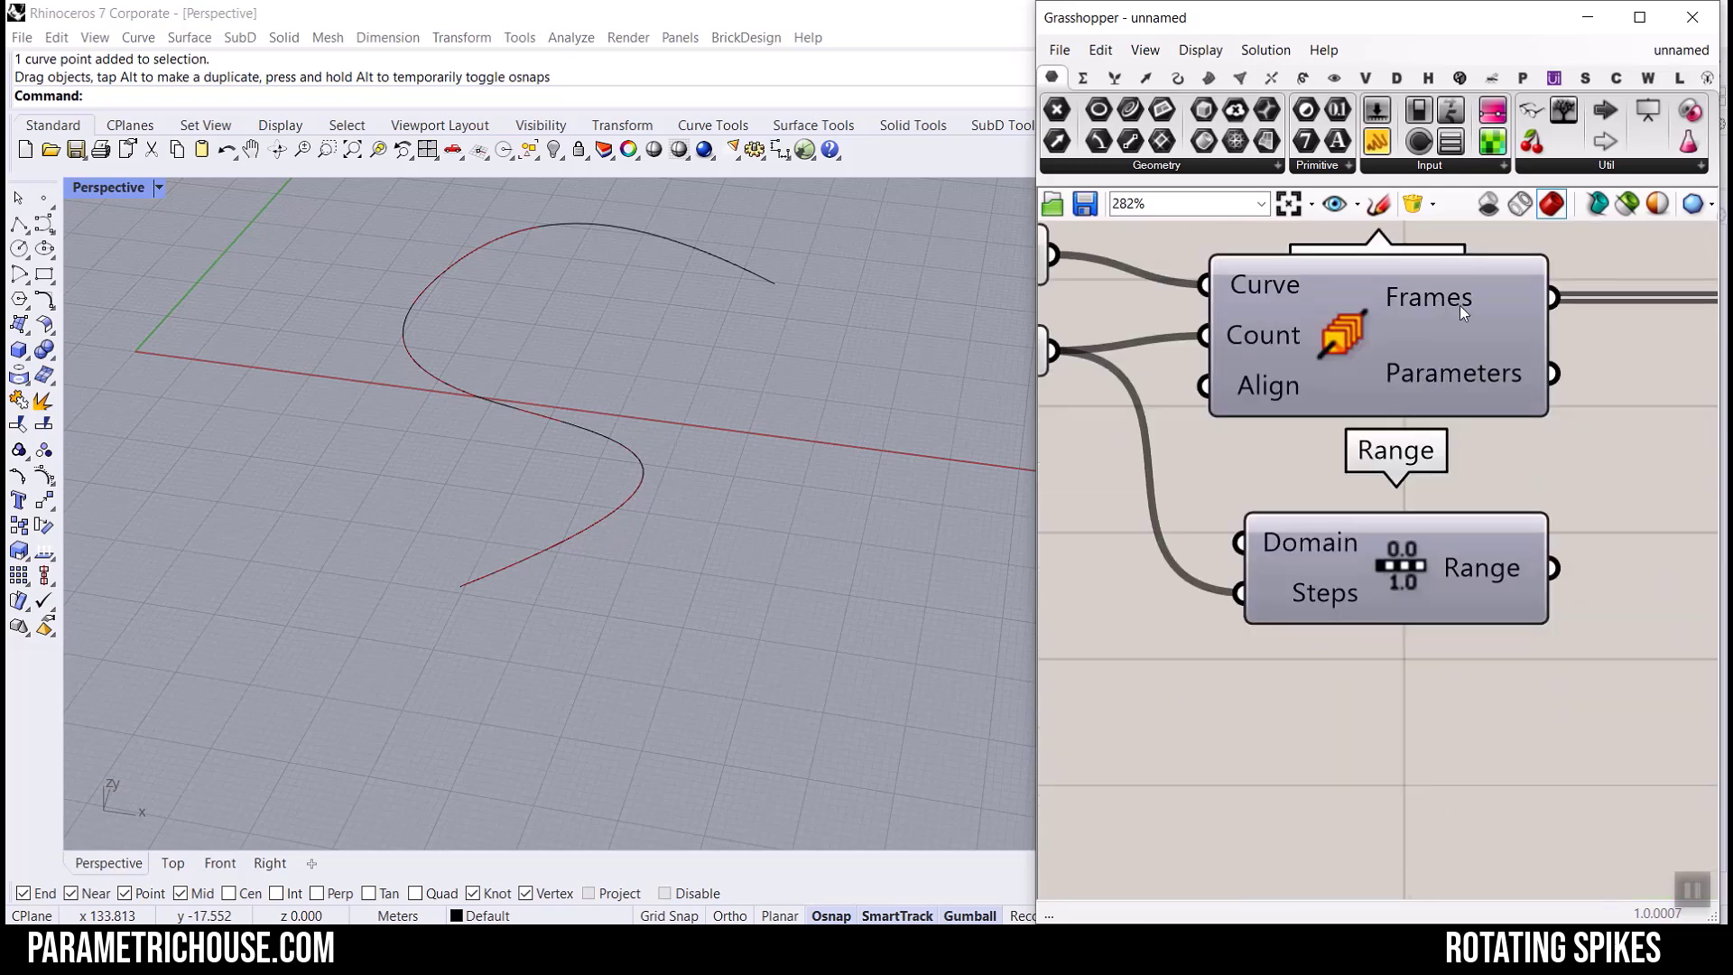
pyautogui.moveTo(1460, 305)
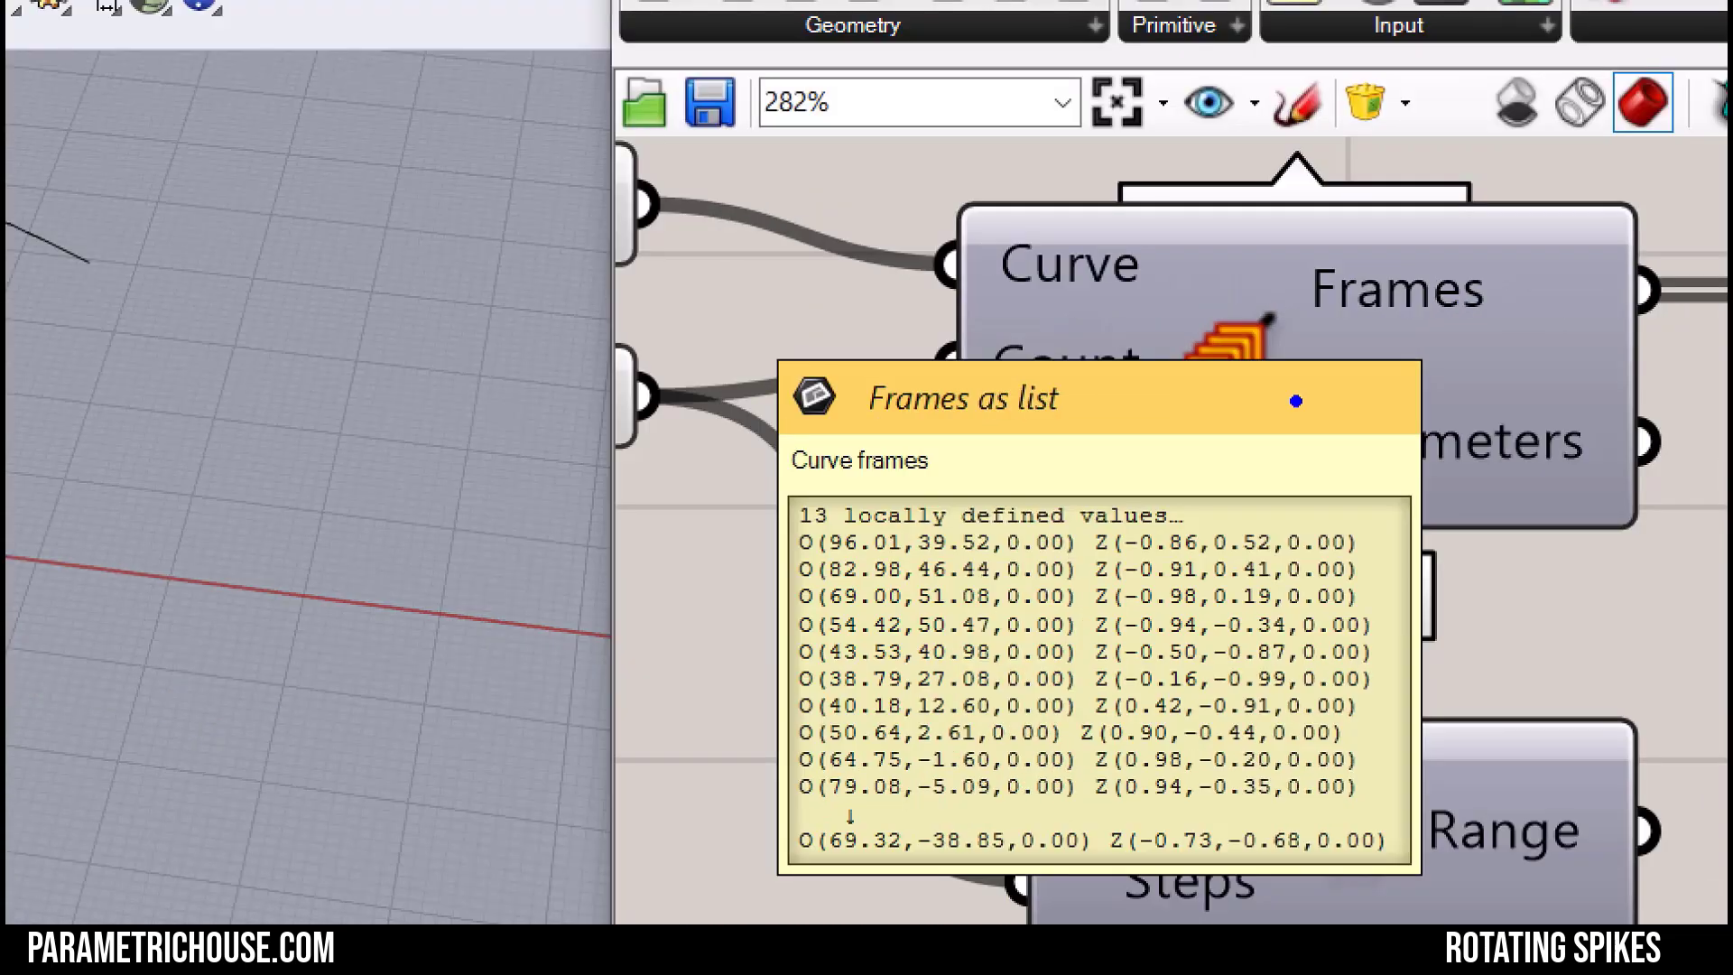
pyautogui.moveTo(765, 476)
pyautogui.keyDown('ctrl'); pyautogui.mouseDown()
pyautogui.moveTo(1223, 497)
pyautogui.moveTo(1239, 549)
pyautogui.moveTo(1345, 417)
pyautogui.mouseUp(); pyautogui.keyUp('ctrl')
pyautogui.moveTo(1013, 307)
pyautogui.mouseDown()
pyautogui.moveTo(1069, 307)
pyautogui.moveTo(1044, 332)
pyautogui.moveTo(1107, 281)
pyautogui.moveTo(1118, 347)
pyautogui.mouseUp()
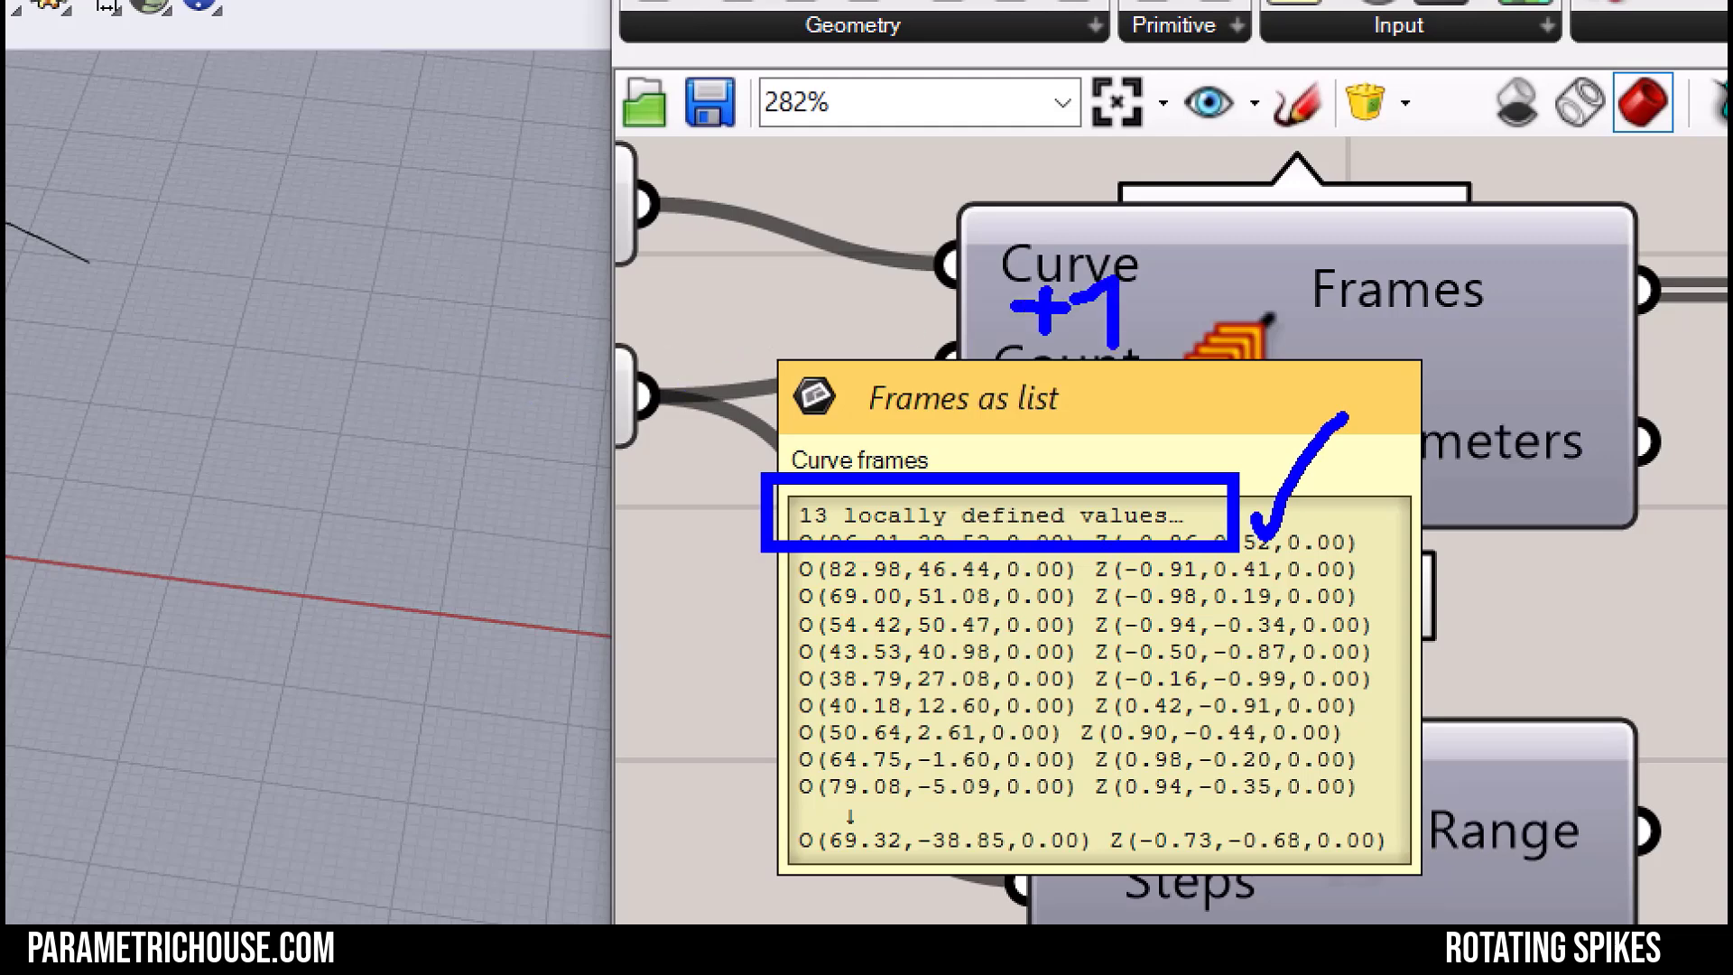
pyautogui.moveTo(204, 756)
pyautogui.mouseDown()
pyautogui.moveTo(415, 465)
pyautogui.moveTo(502, 486)
pyautogui.mouseUp()
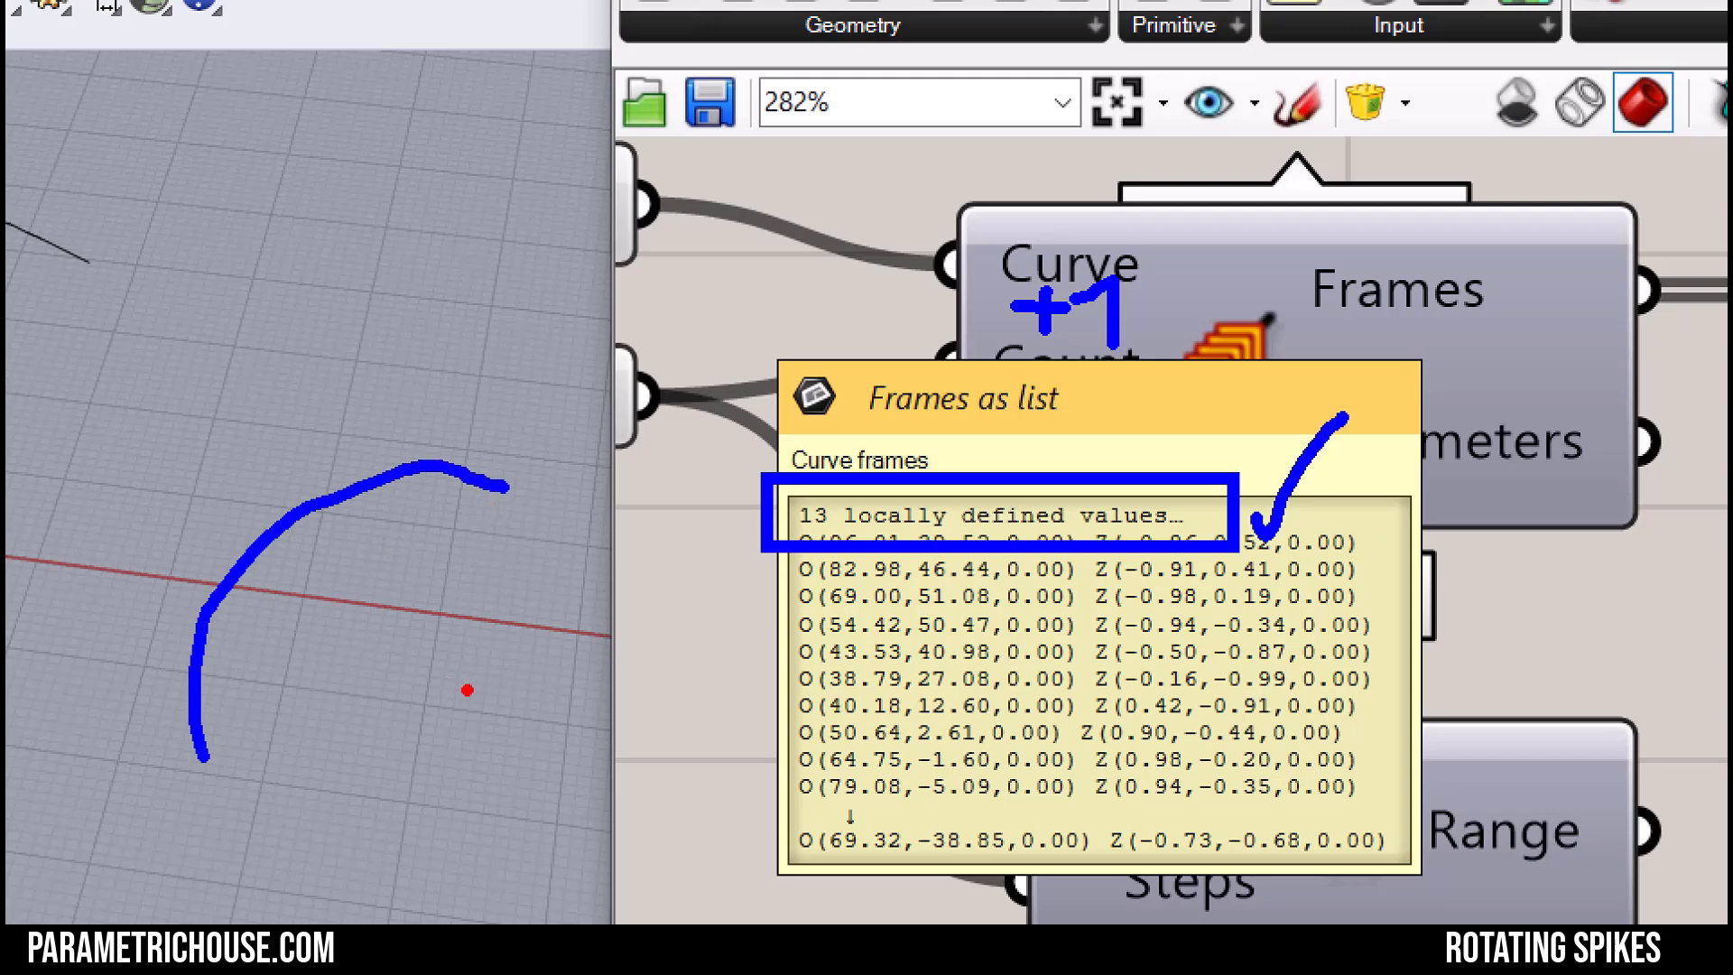
pyautogui.moveTo(160, 734); pyautogui.dragTo(240, 758)
pyautogui.moveTo(502, 452); pyautogui.dragTo(496, 537)
pyautogui.moveTo(253, 483); pyautogui.dragTo(305, 559)
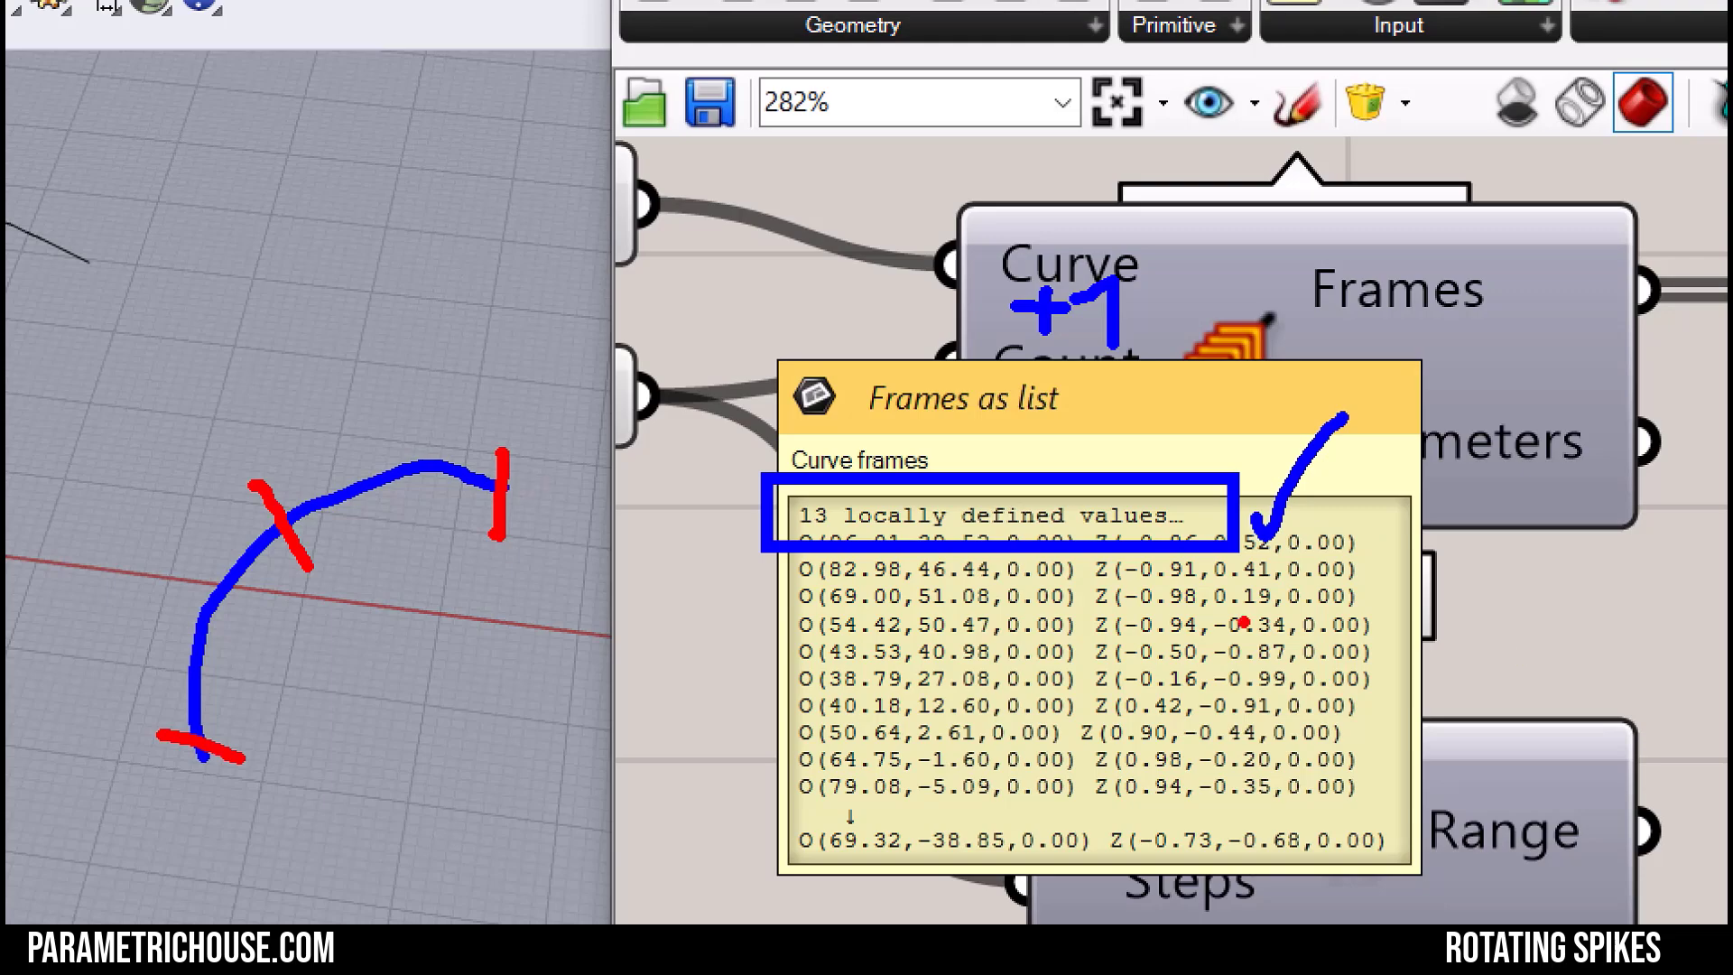
pyautogui.press('Escape')
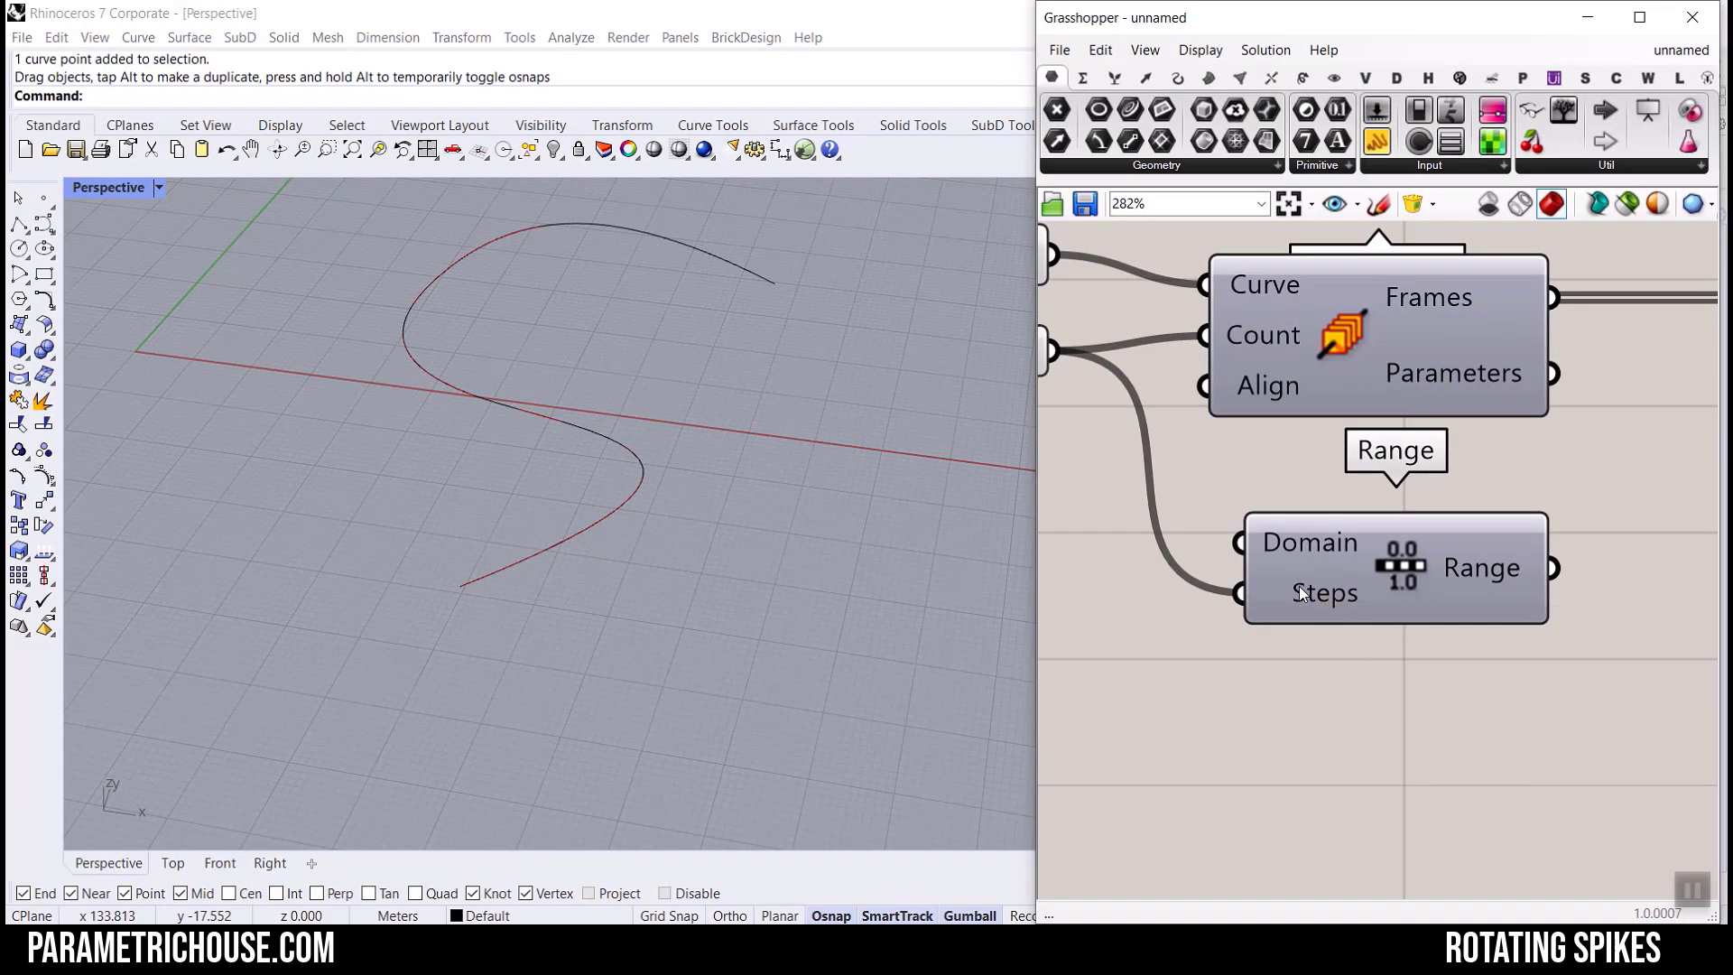
# Inspect the data in Range's Steps input and Range output and compare the step count with the number of values.
pyautogui.moveTo(1298, 591)
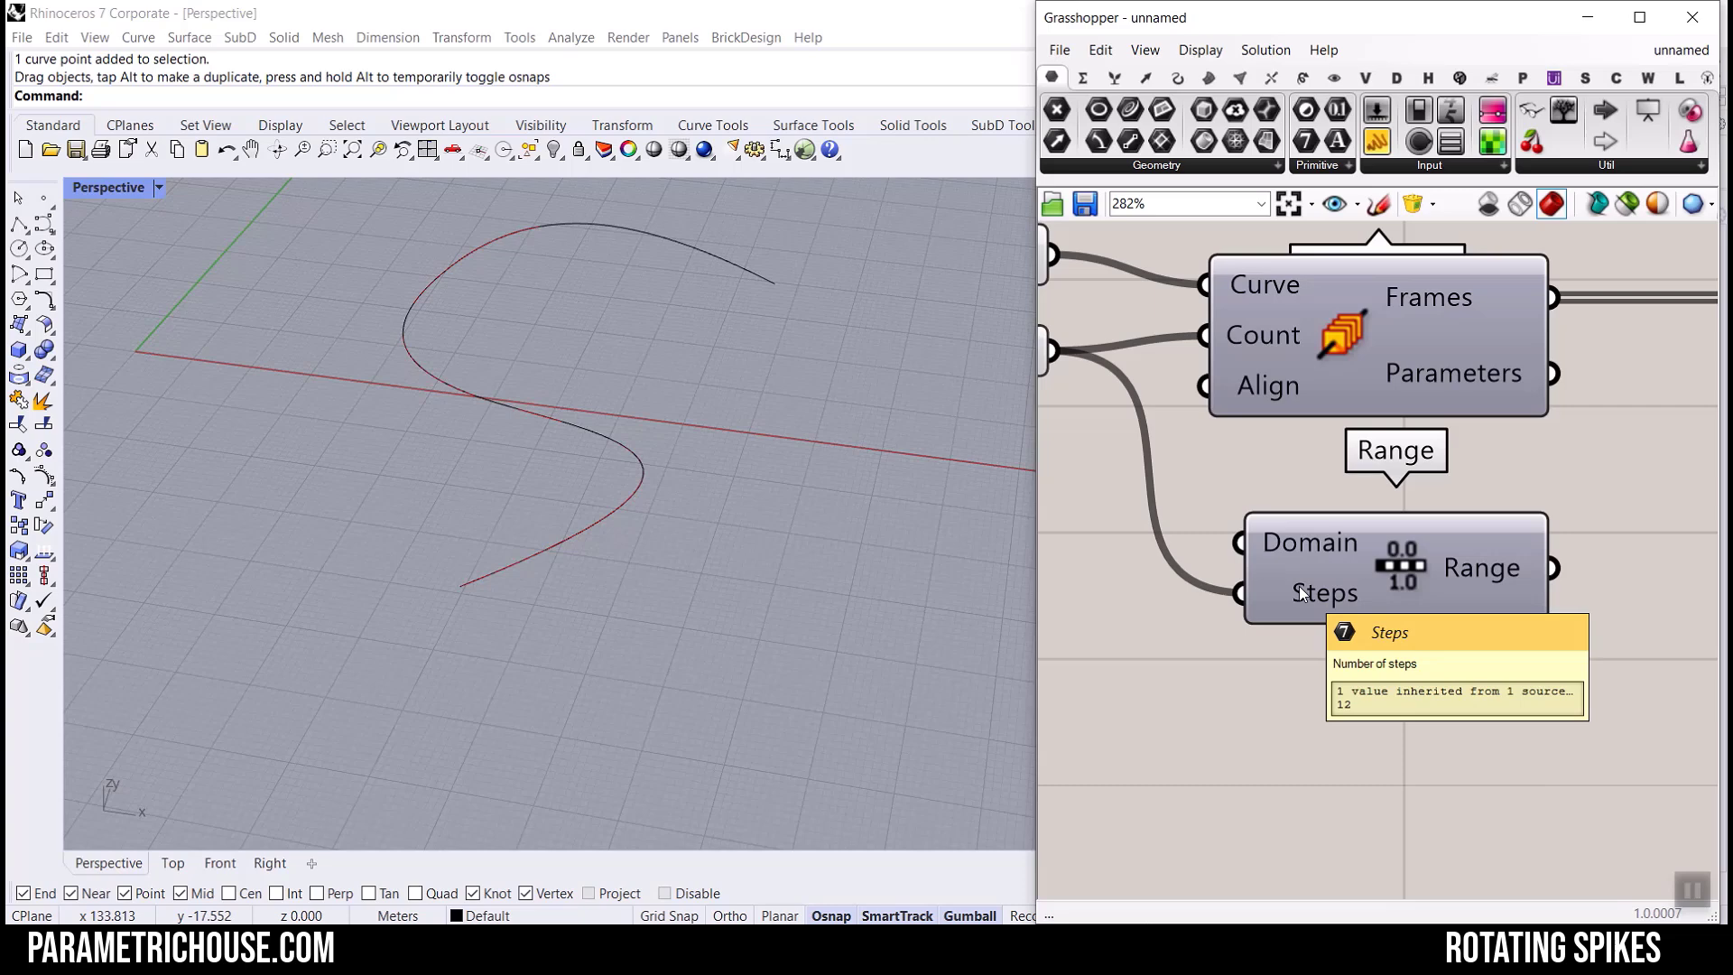
pyautogui.moveTo(826, 572); pyautogui.dragTo(1030, 571)
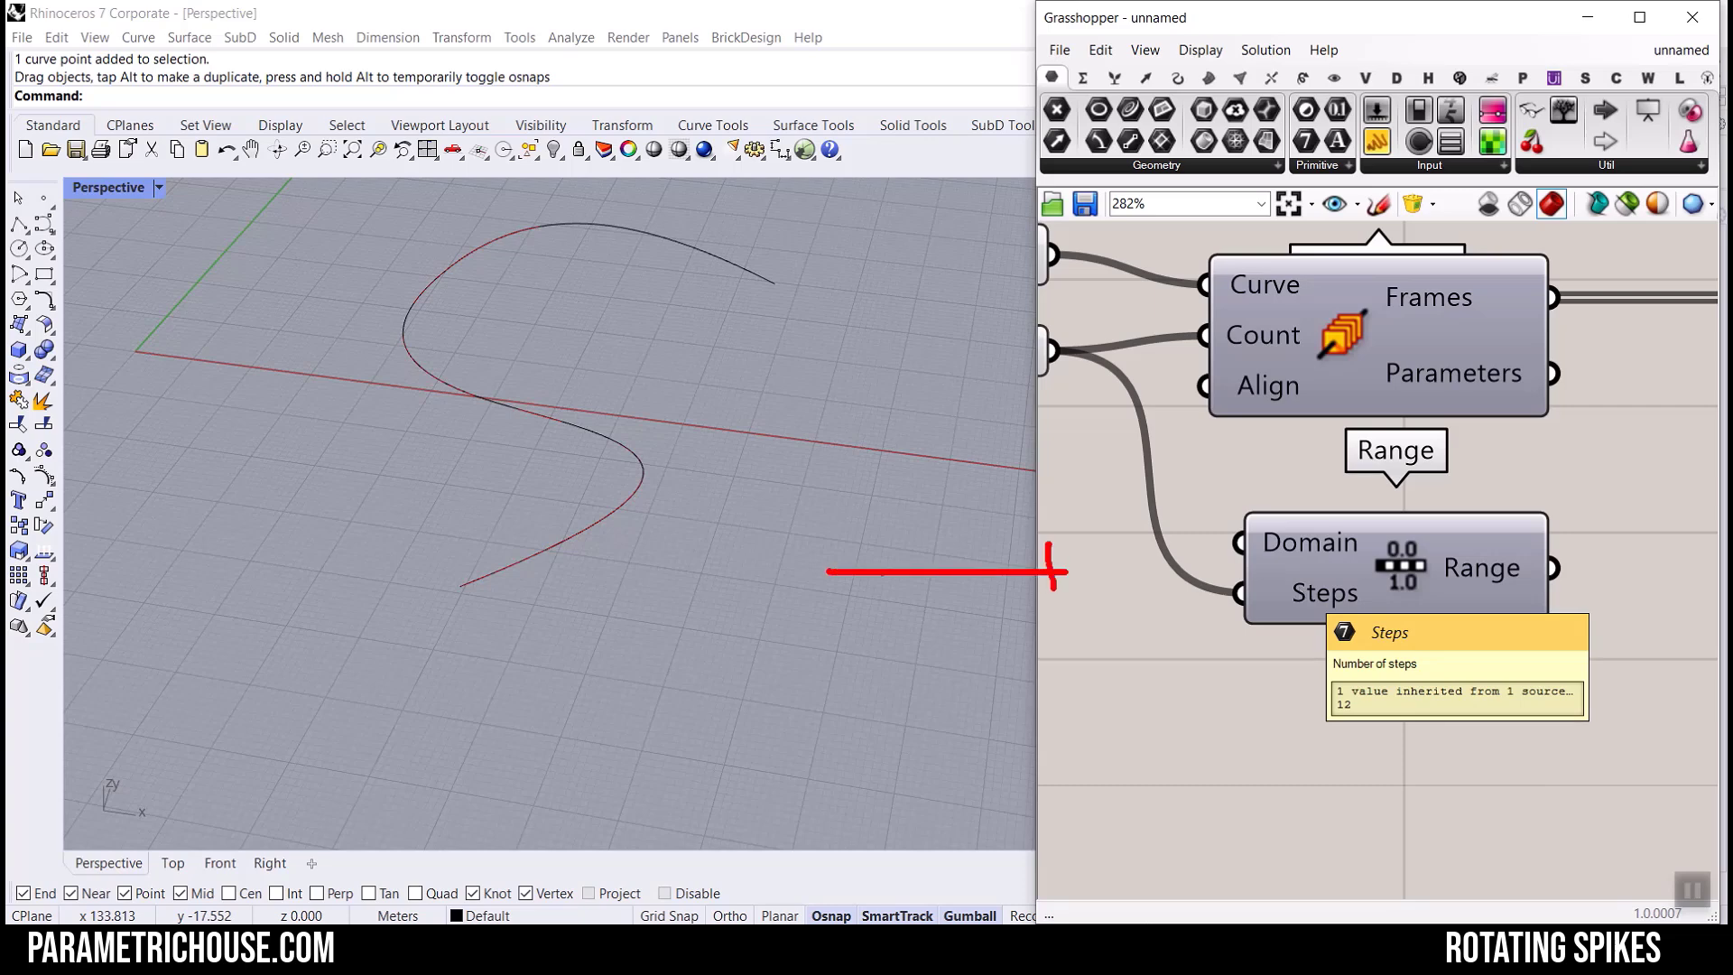
pyautogui.moveTo(839, 553); pyautogui.dragTo(841, 592)
pyautogui.moveTo(953, 559); pyautogui.dragTo(958, 599)
pyautogui.press('Escape')
pyautogui.moveTo(1499, 554)
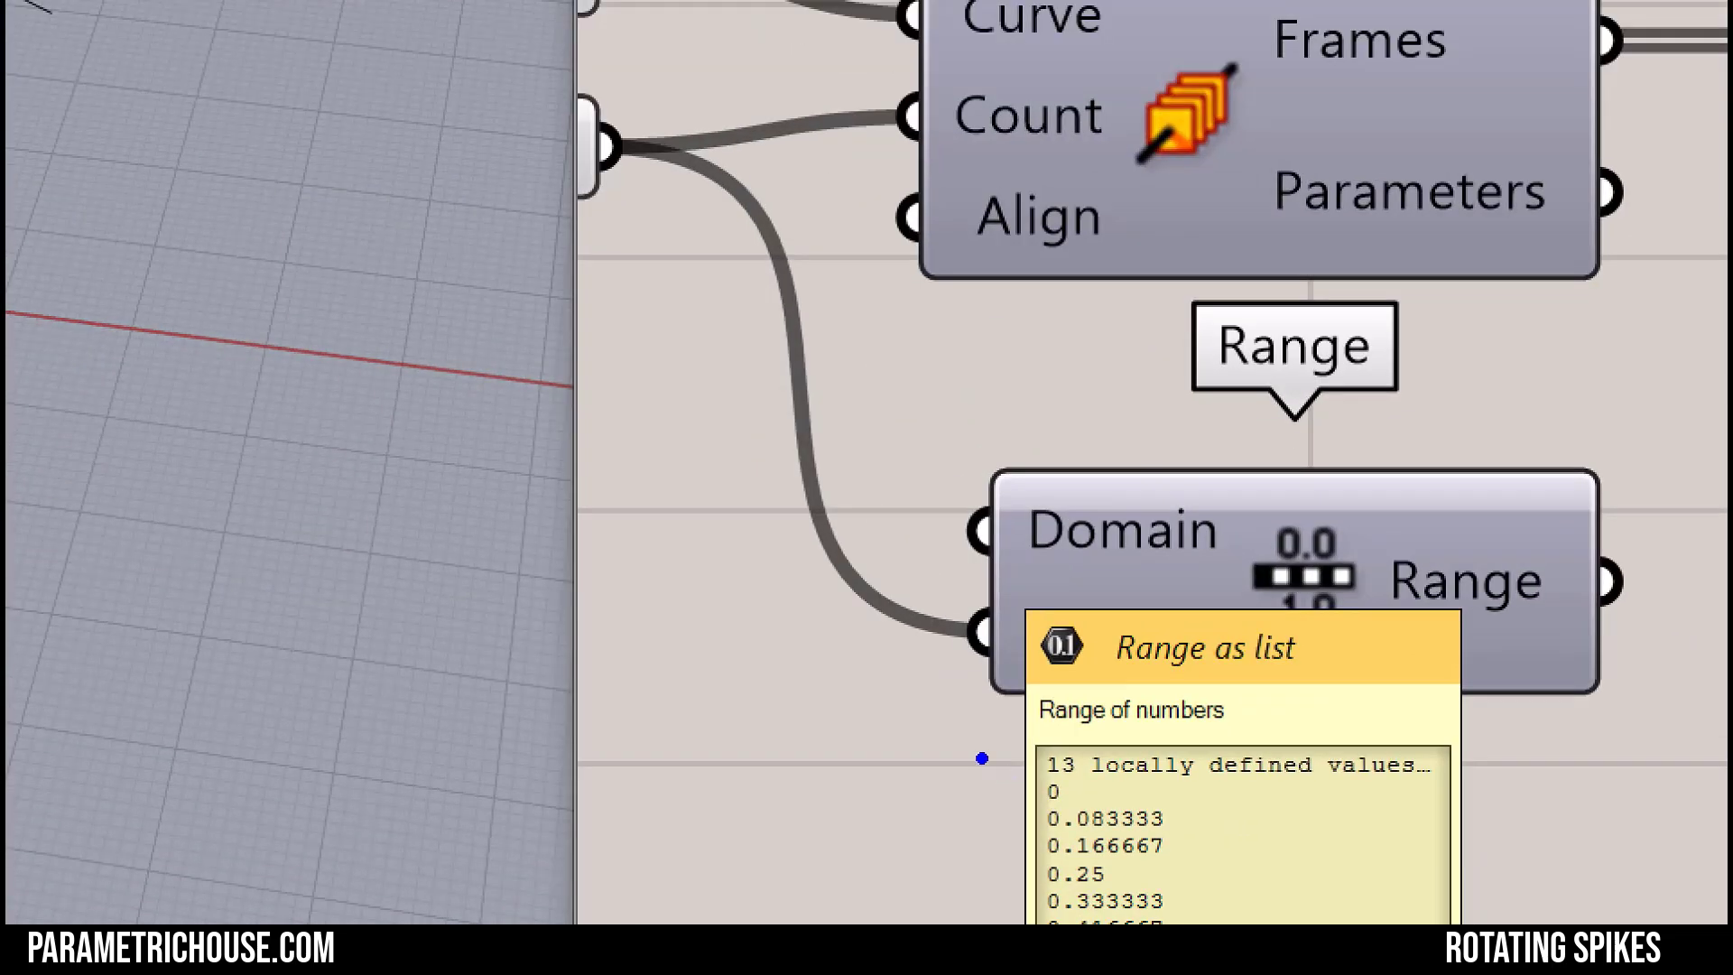
pyautogui.moveTo(982, 758)
pyautogui.mouseDown()
pyautogui.moveTo(1080, 736)
pyautogui.moveTo(964, 794)
pyautogui.moveTo(981, 744)
pyautogui.mouseUp()
pyautogui.moveTo(843, 744); pyautogui.dragTo(971, 647)
pyautogui.moveTo(701, 587)
pyautogui.mouseDown()
pyautogui.moveTo(492, 735)
pyautogui.moveTo(718, 778)
pyautogui.moveTo(720, 582)
pyautogui.moveTo(800, 603)
pyautogui.mouseUp()
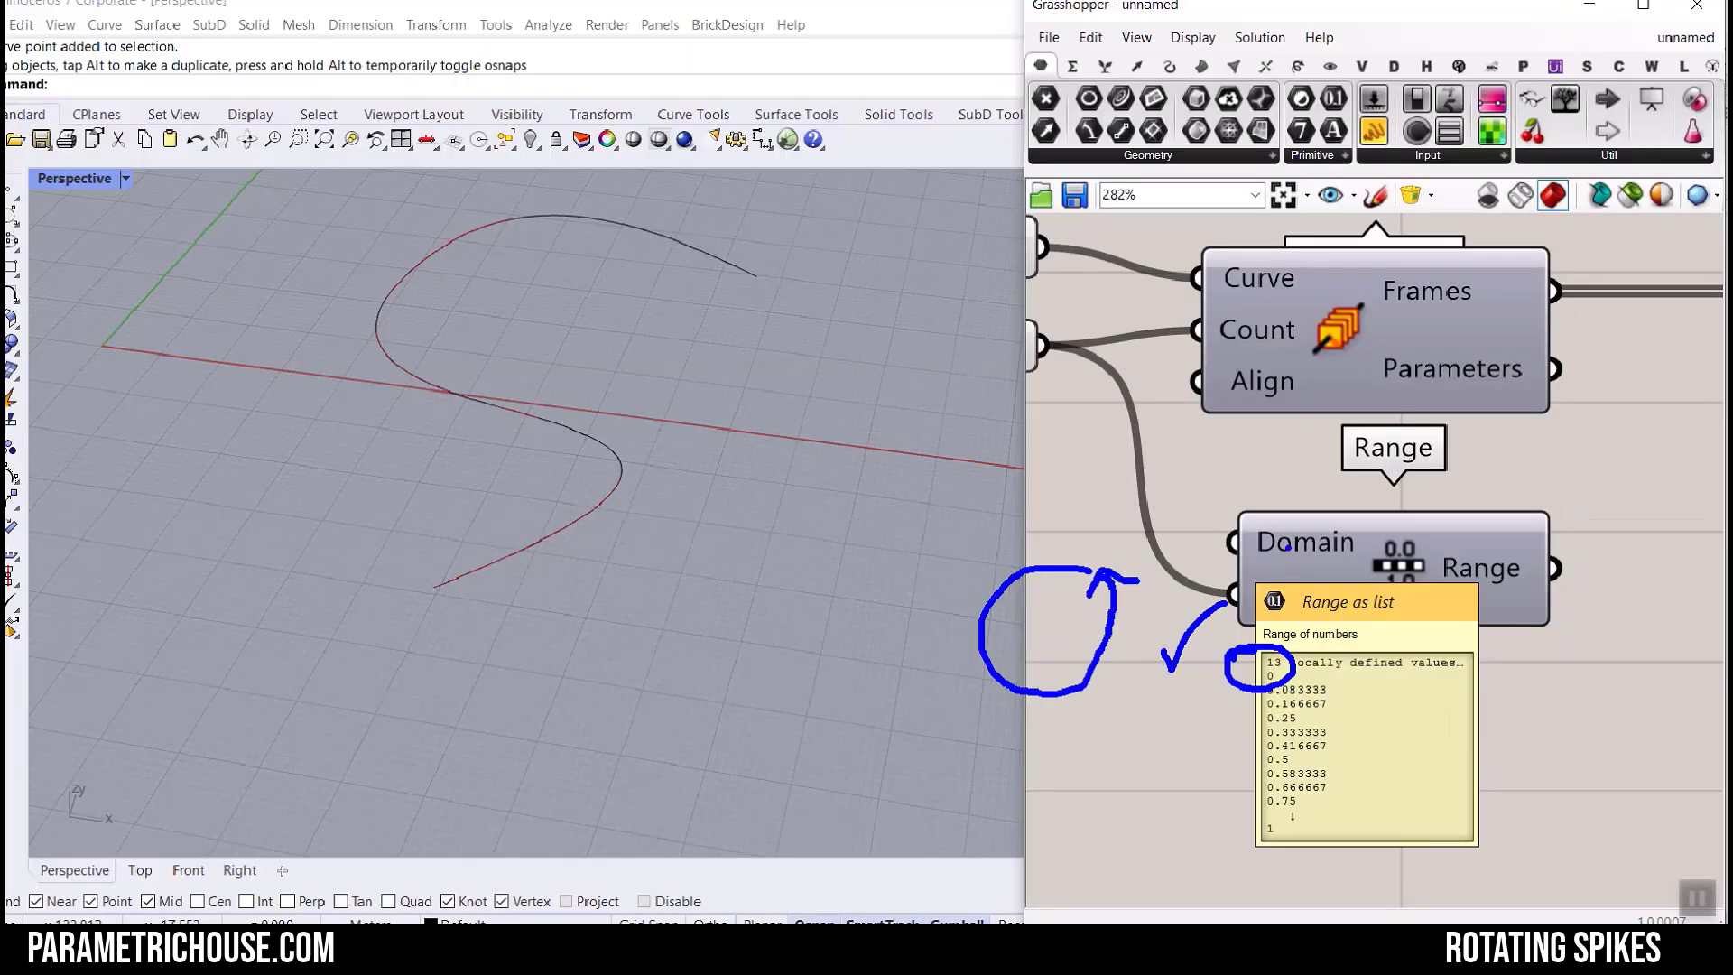
# Try feeding the Range output into Rotate Plane's Angle input and disconnect that wire again.
pyautogui.scroll(-5, 1498, 527)
pyautogui.click(1446, 541)
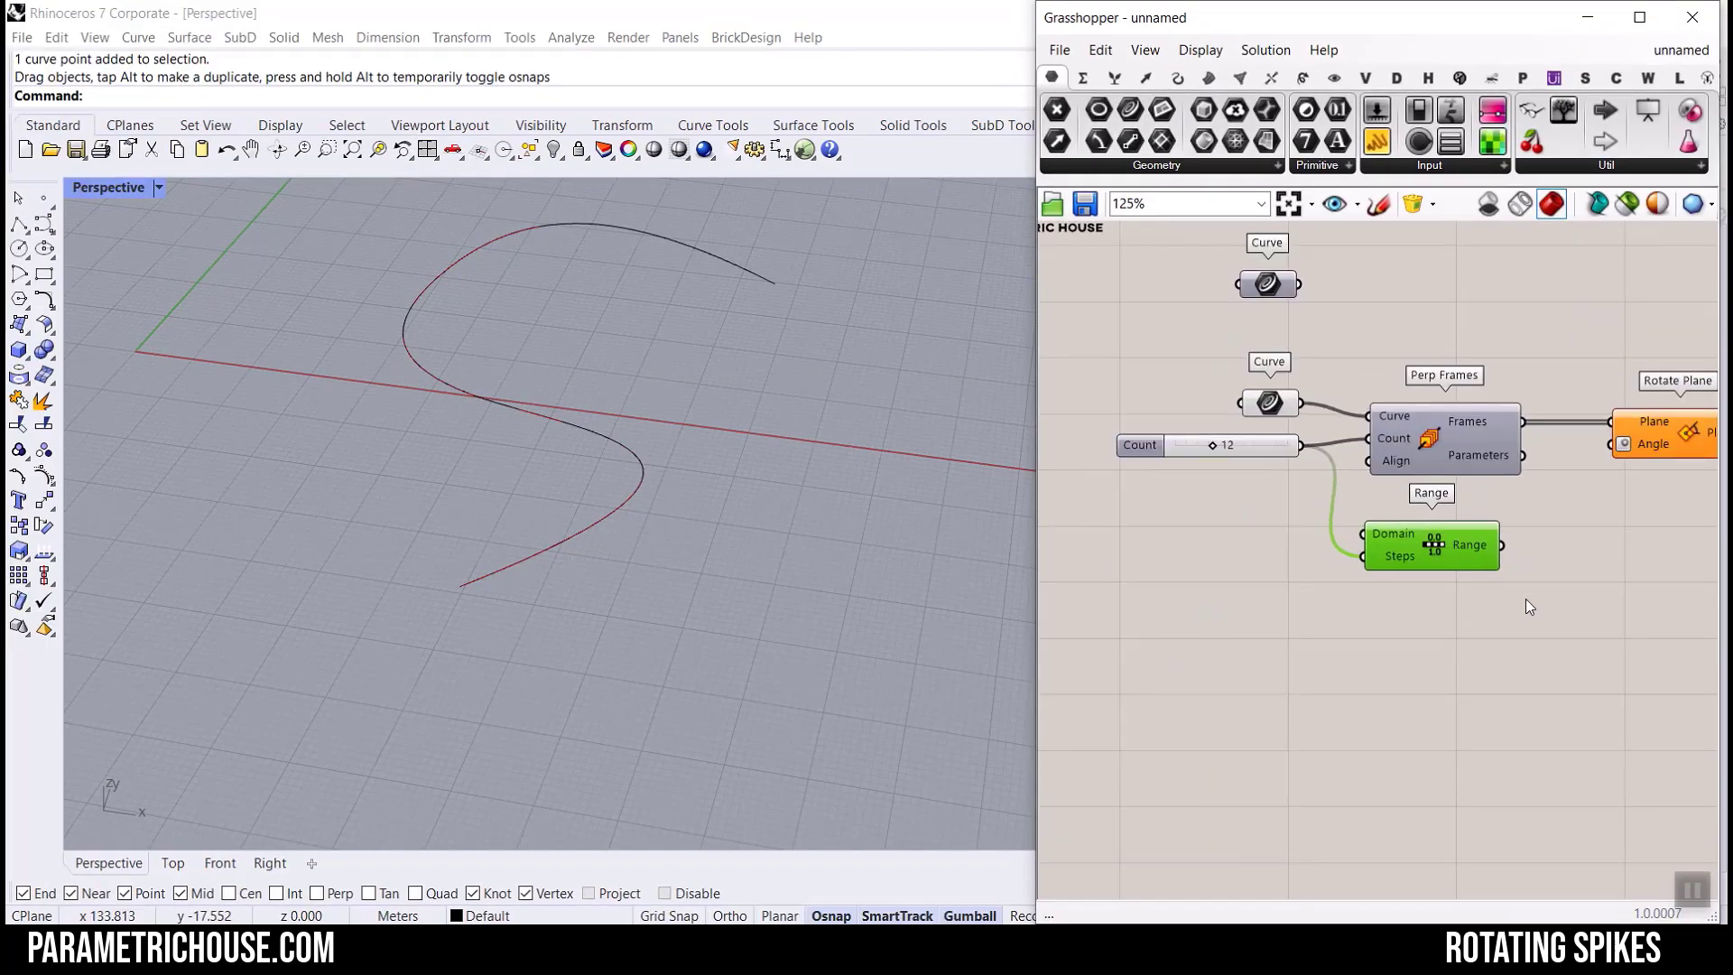
pyautogui.moveTo(1525, 598); pyautogui.dragTo(1315, 582, button='right')
pyautogui.scroll(3, 1281, 615)
pyautogui.moveTo(1132, 557); pyautogui.dragTo(1310, 394)
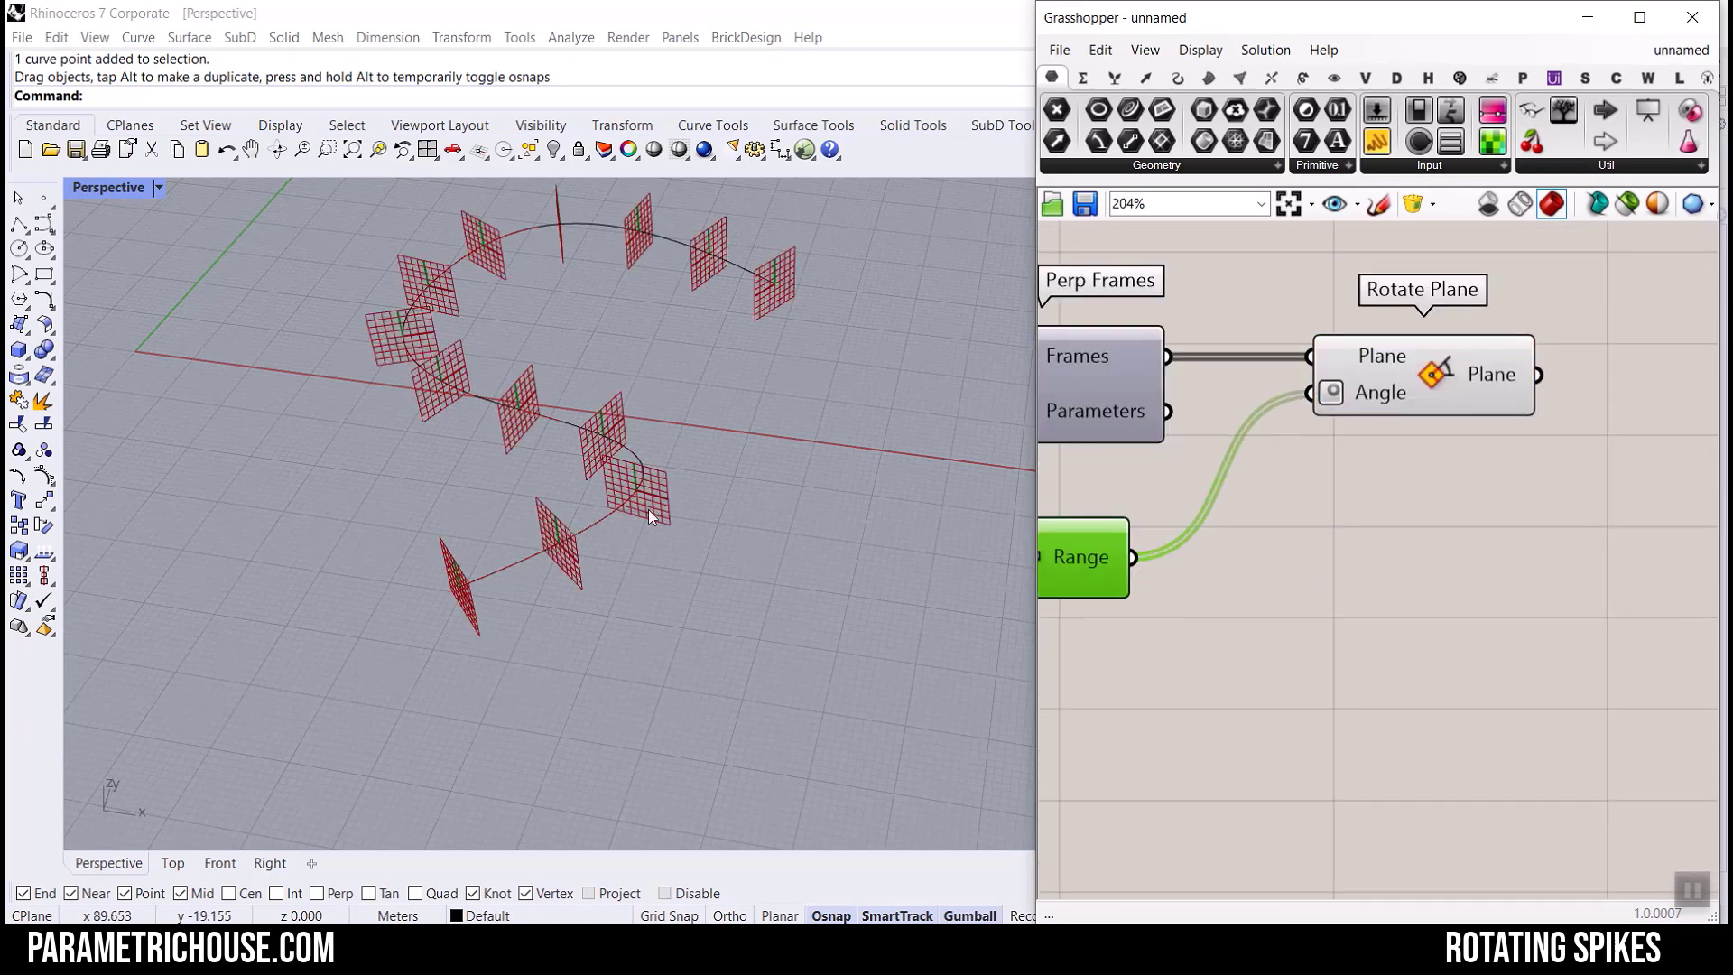
pyautogui.moveTo(1385, 390)
pyautogui.keyDown('ctrl'); pyautogui.moveTo(1135, 557); pyautogui.dragTo(1310, 393); pyautogui.keyUp('ctrl')
# Add a Graph Mapper after Range and connect the Range output to its input.
pyautogui.doubleClick(1357, 522)
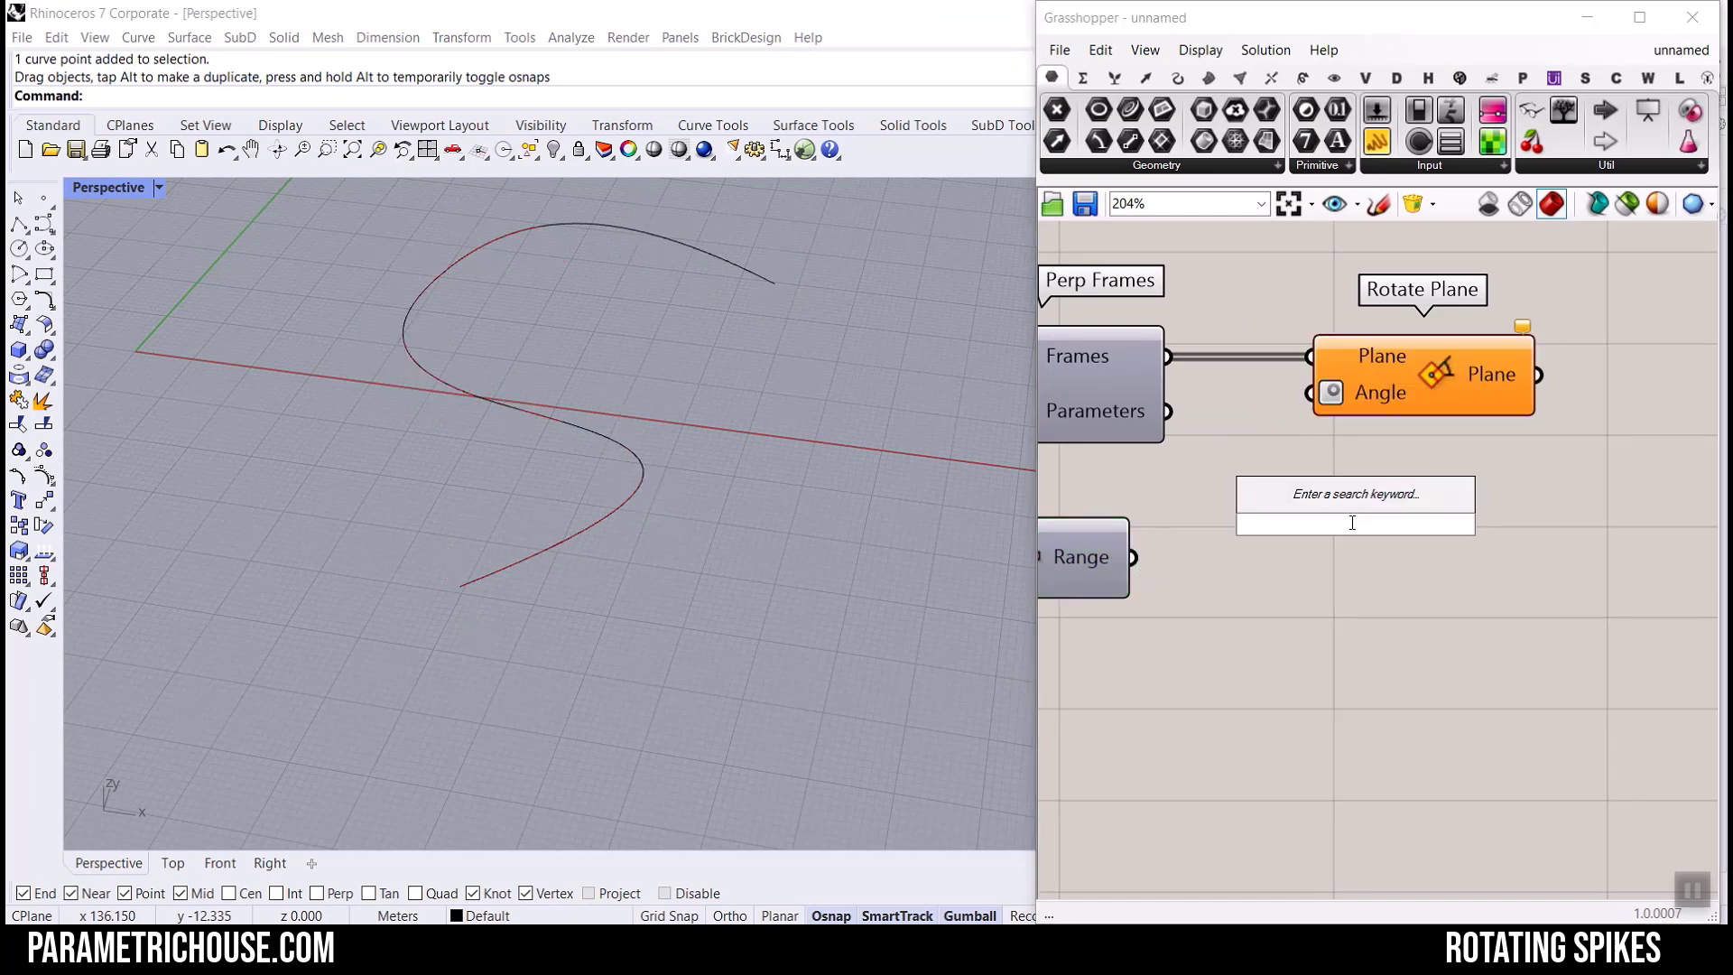
pyautogui.write('graph')
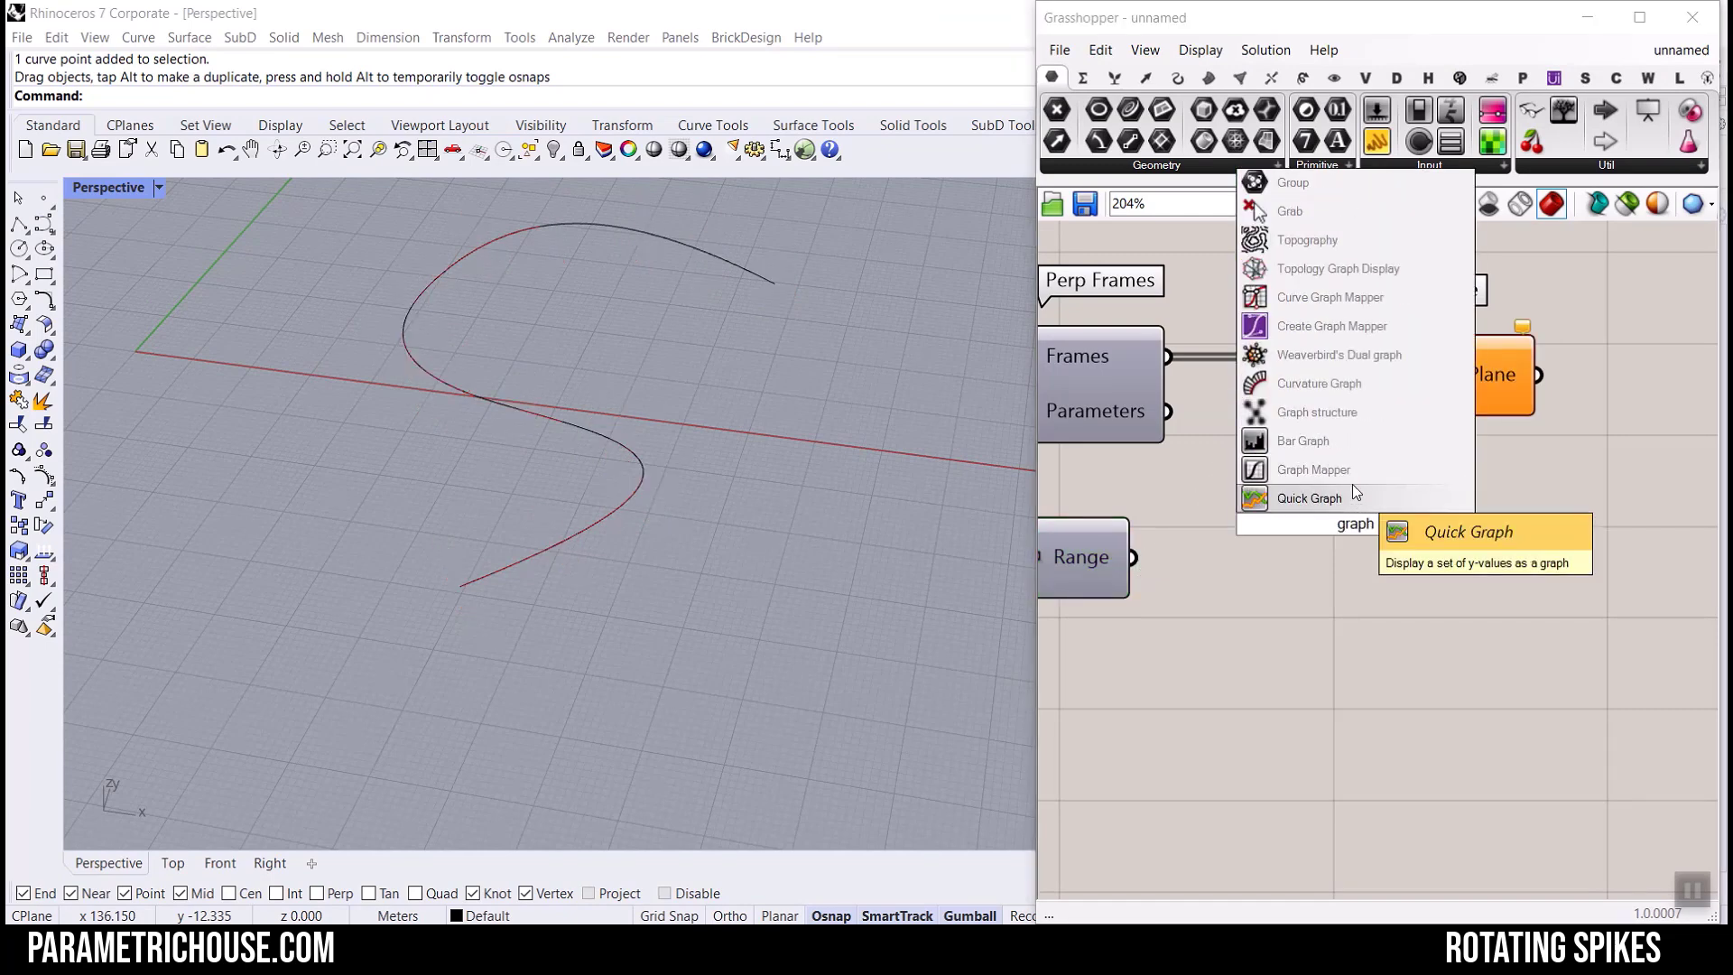
pyautogui.click(1318, 470)
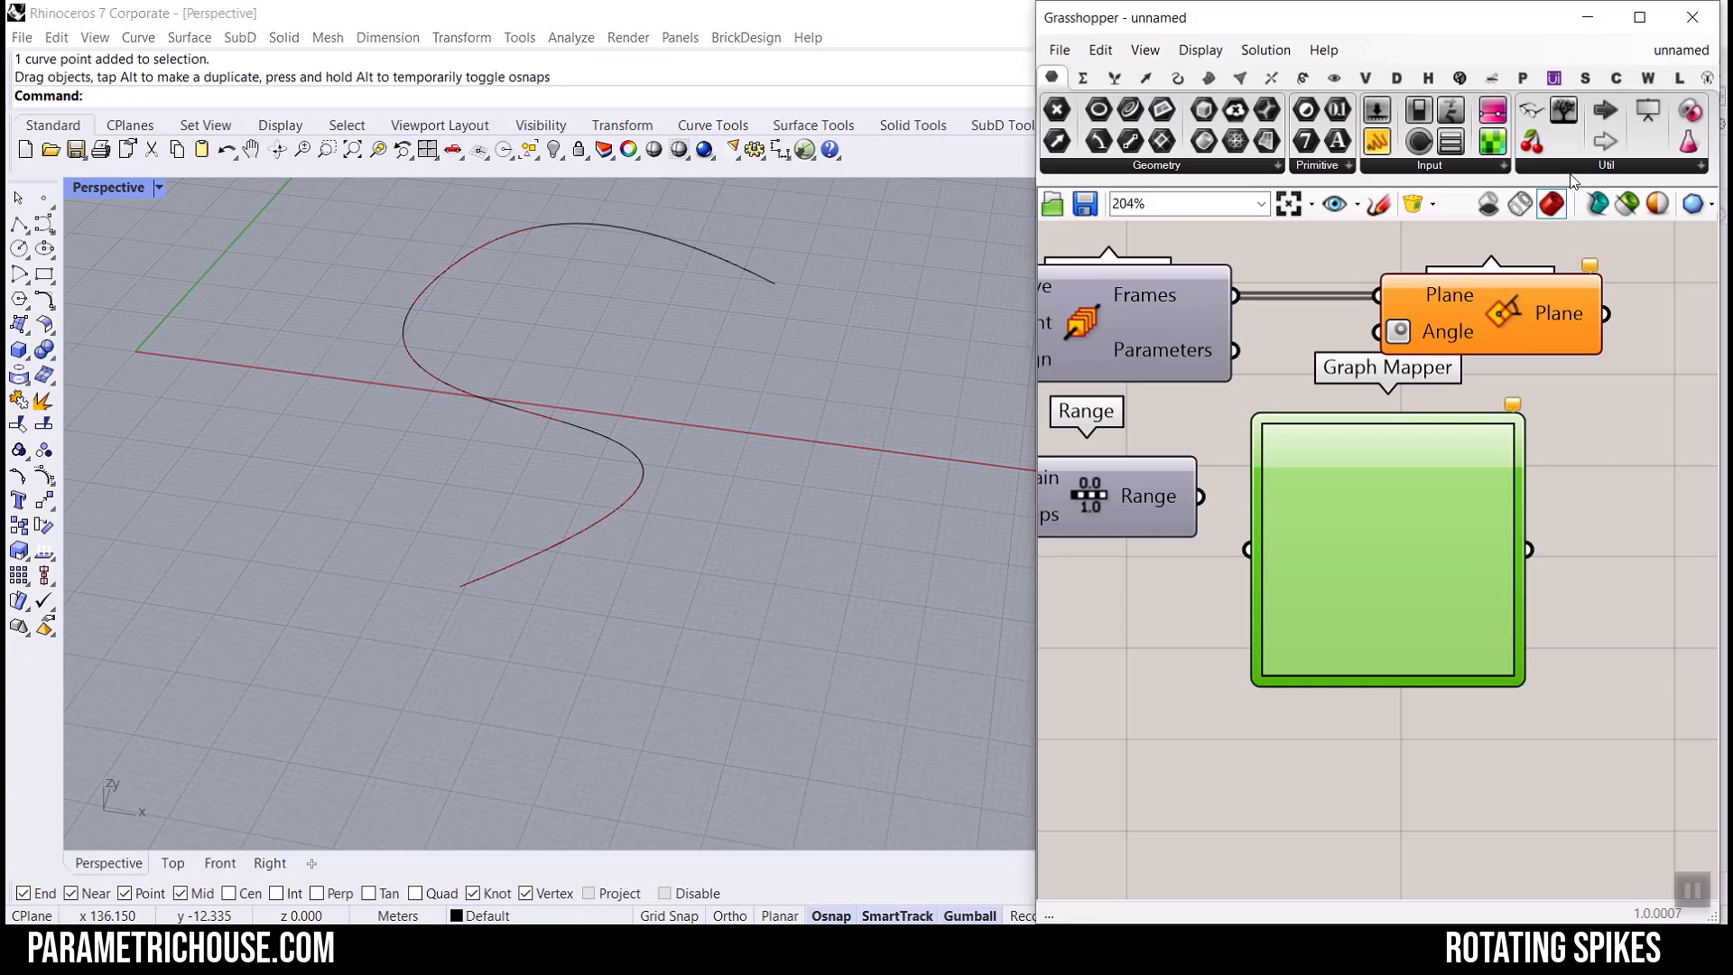
pyautogui.click(1472, 167)
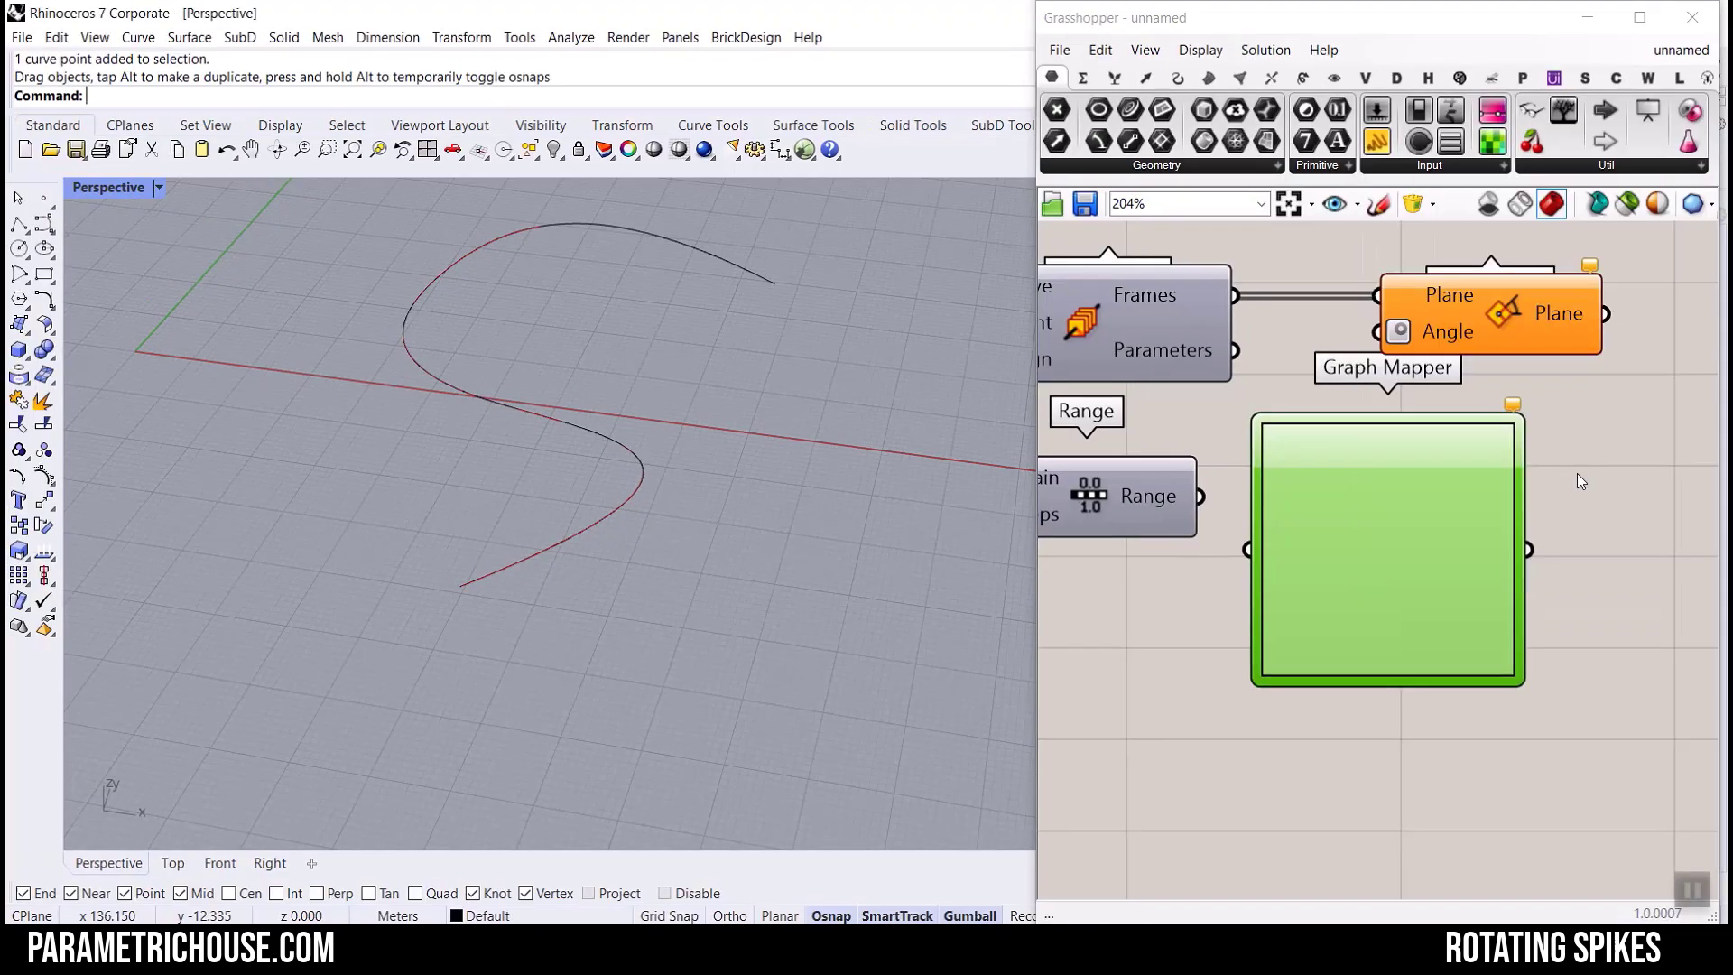
pyautogui.scroll(5, 1319, 462)
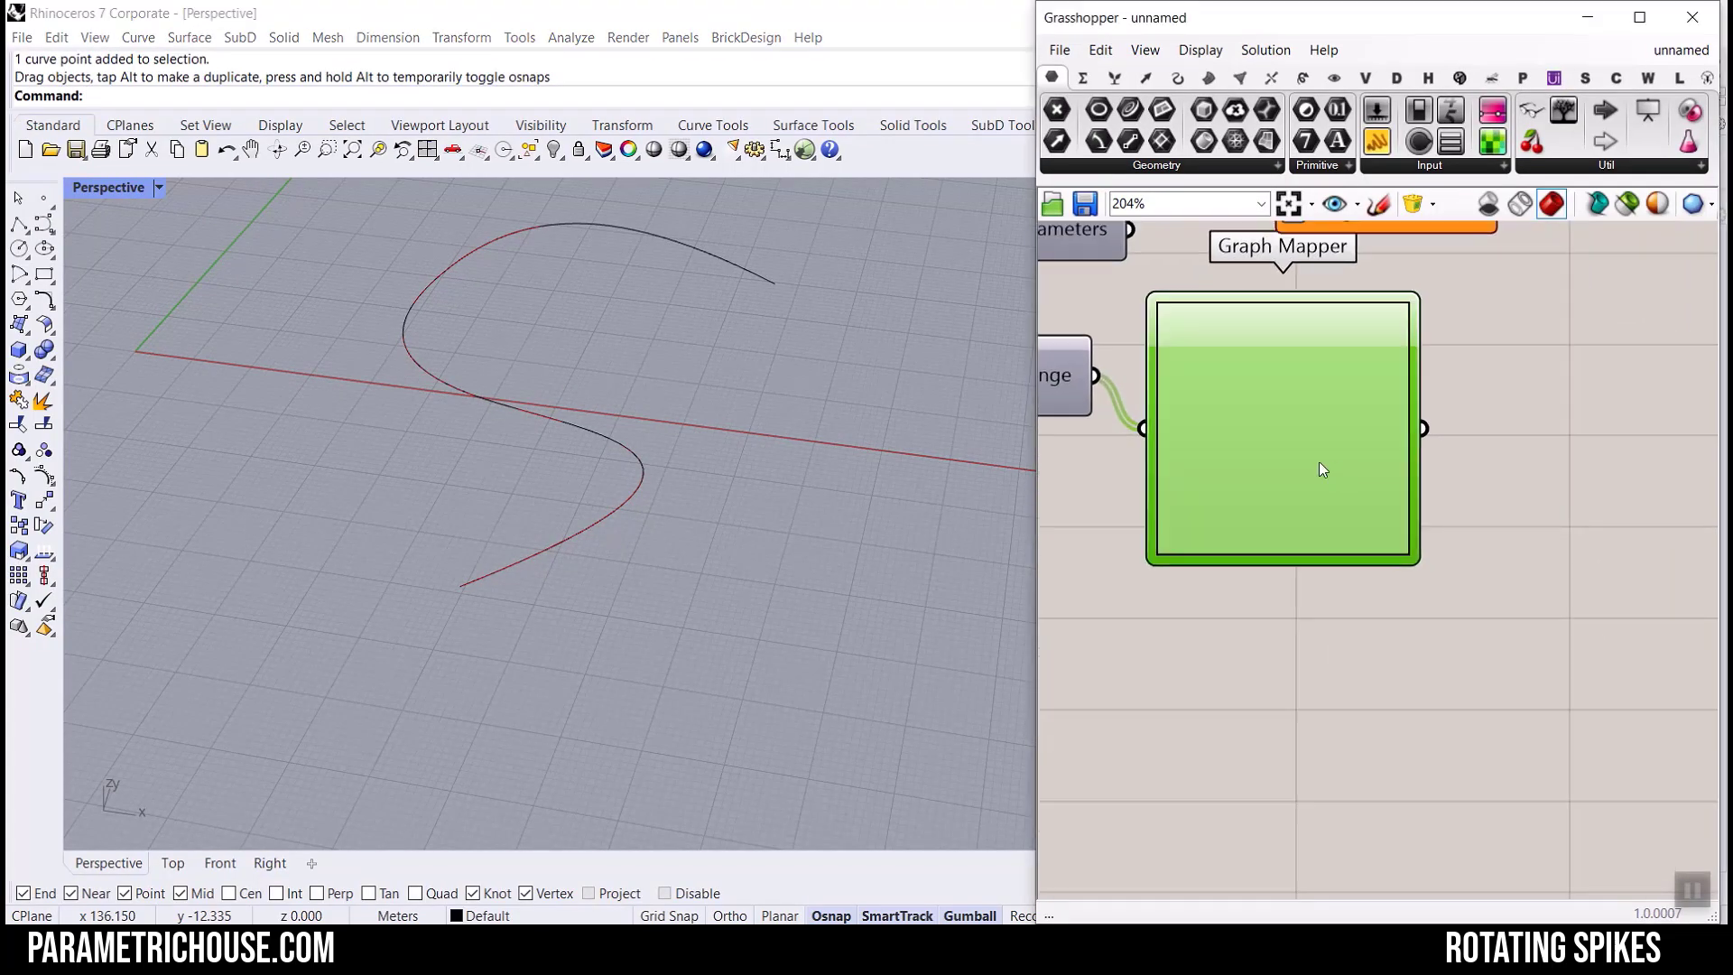
# Set the Graph Mapper's graph type to Bezier and shape its two handles into a smooth S-curve.
pyautogui.rightClick(1273, 417)
pyautogui.moveTo(1367, 677)
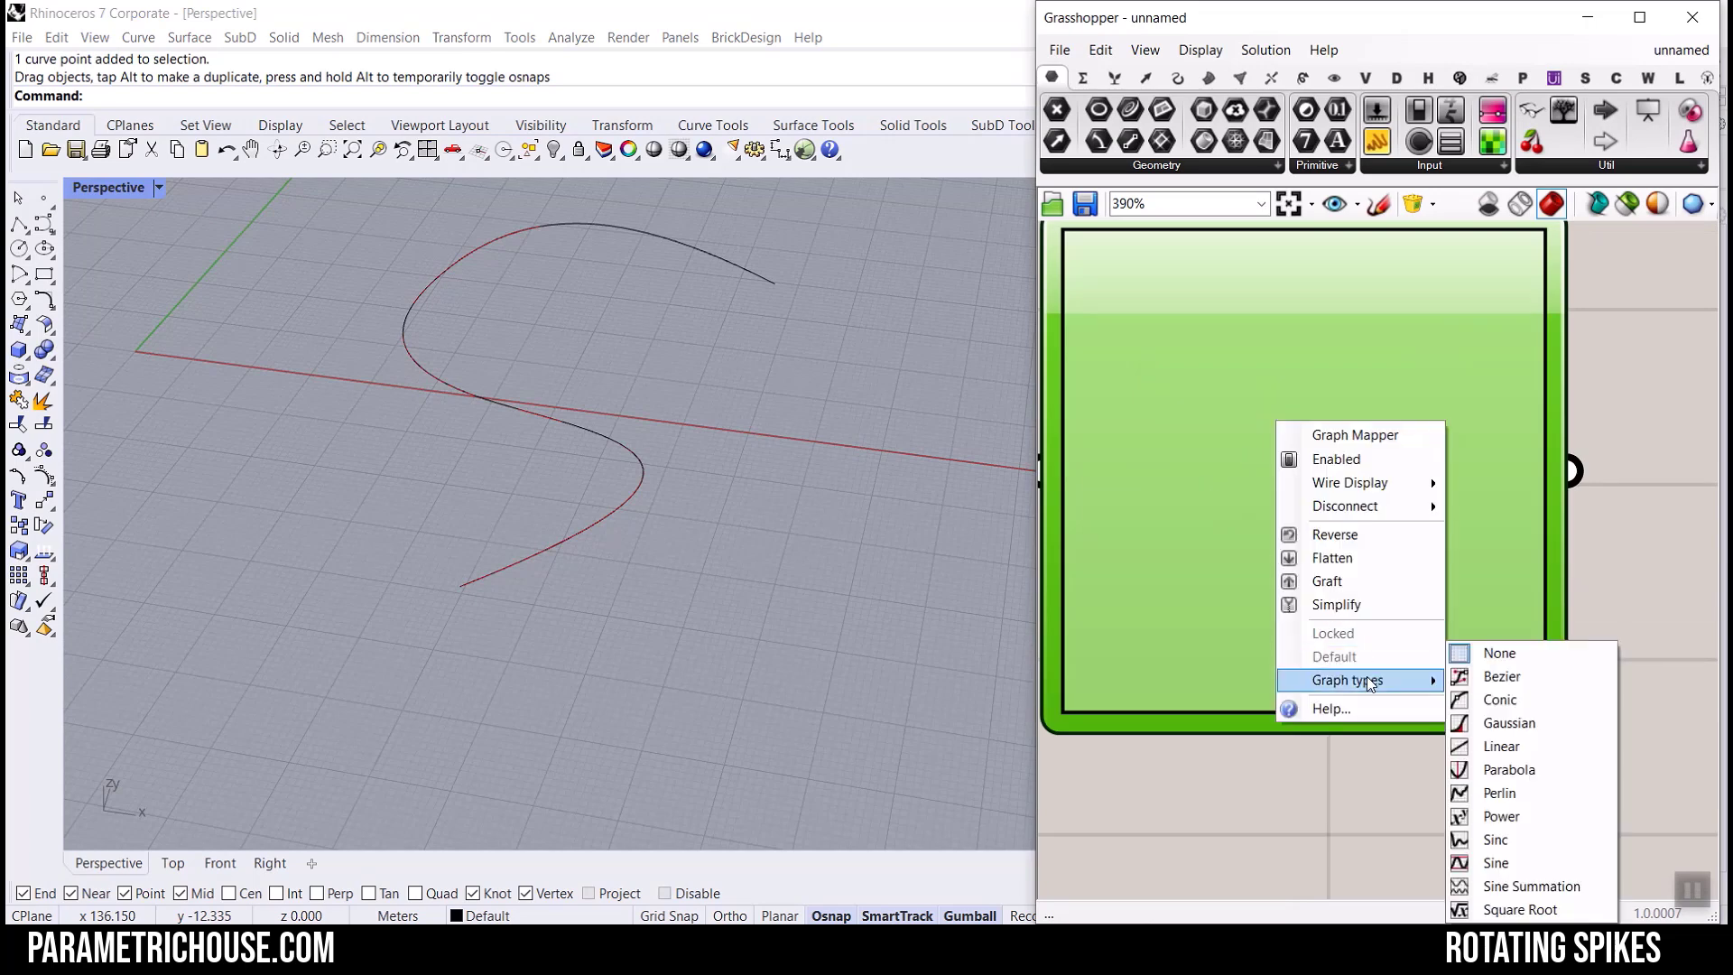
pyautogui.click(1469, 679)
pyautogui.moveTo(1184, 592); pyautogui.dragTo(1305, 654)
pyautogui.moveTo(1415, 360); pyautogui.dragTo(1313, 271)
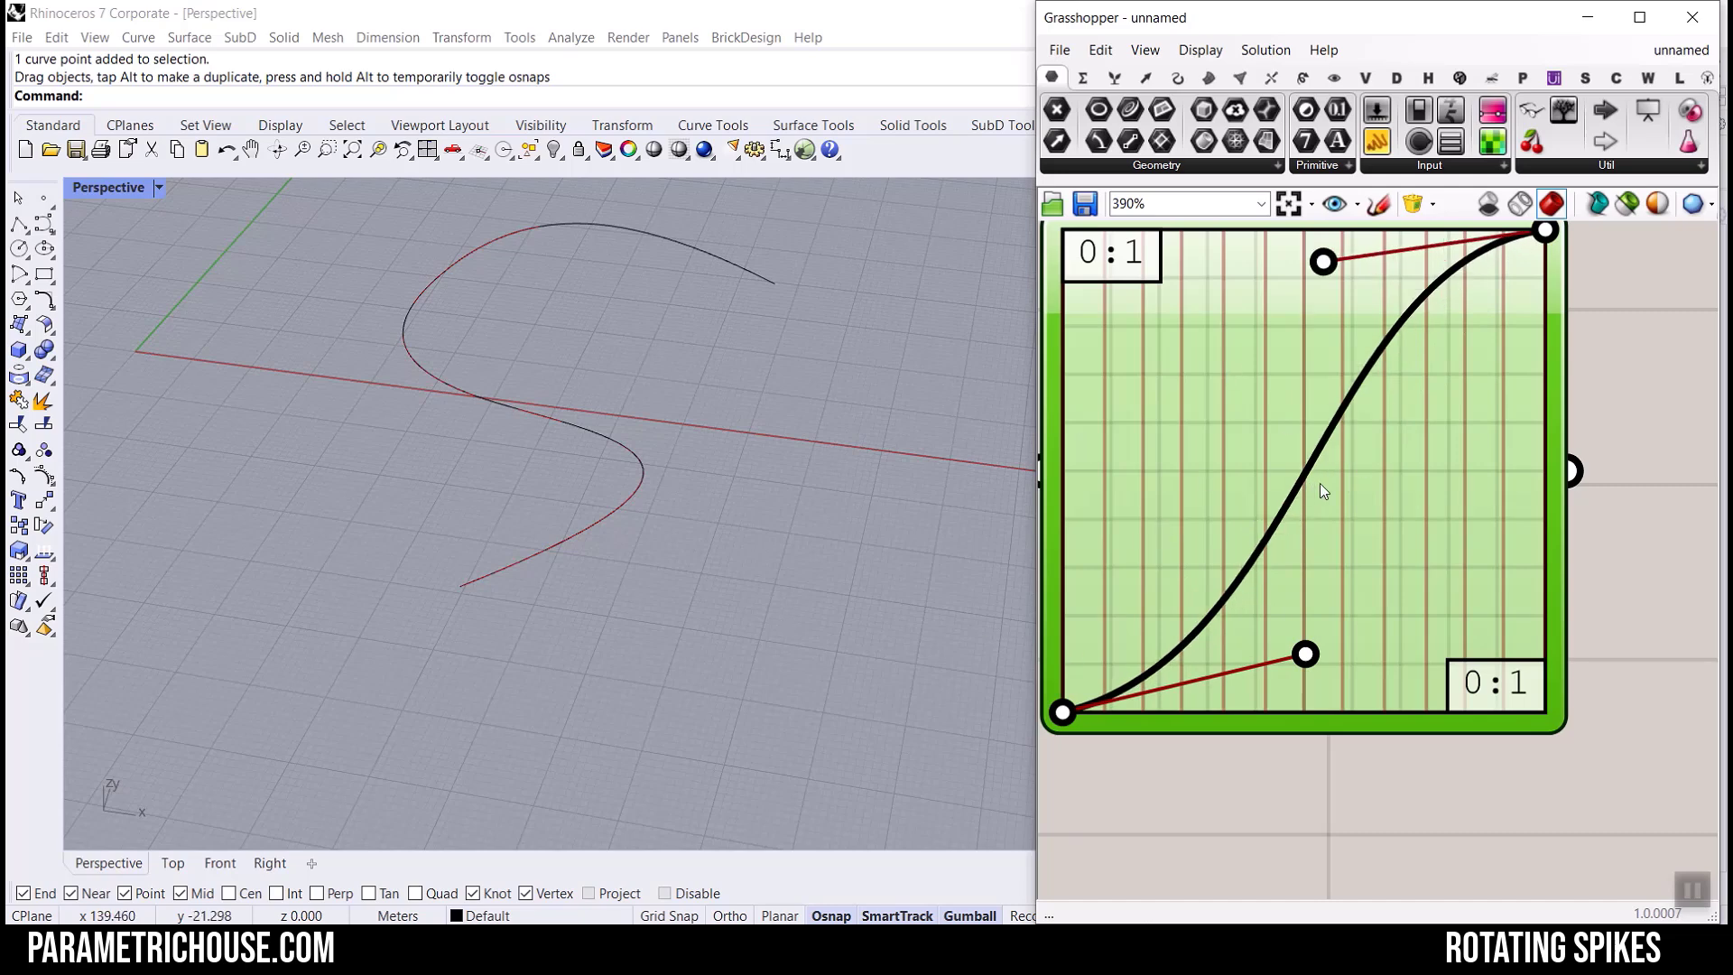
# Move Rotate Plane farther away from Perp Frames to make room after the Graph Mapper.
pyautogui.scroll(-6, 1320, 484)
pyautogui.moveTo(1299, 408); pyautogui.dragTo(1450, 409)
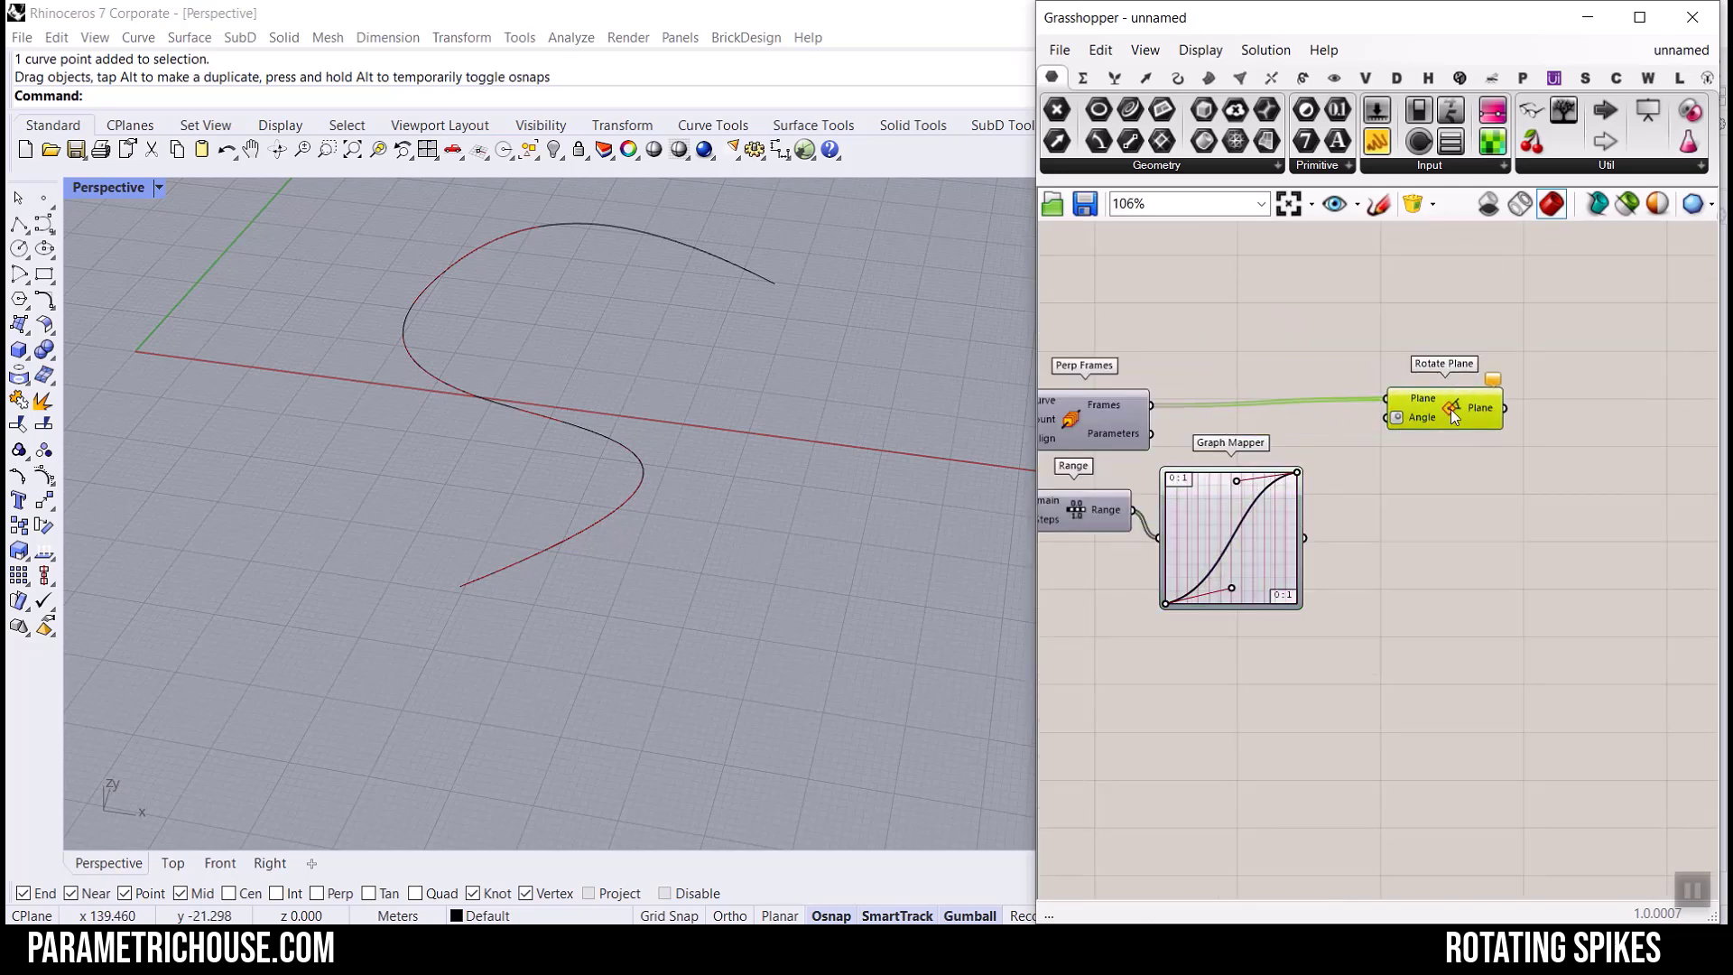
pyautogui.click(1368, 560)
pyautogui.scroll(2, 1369, 560)
pyautogui.scroll(-1, 1369, 551)
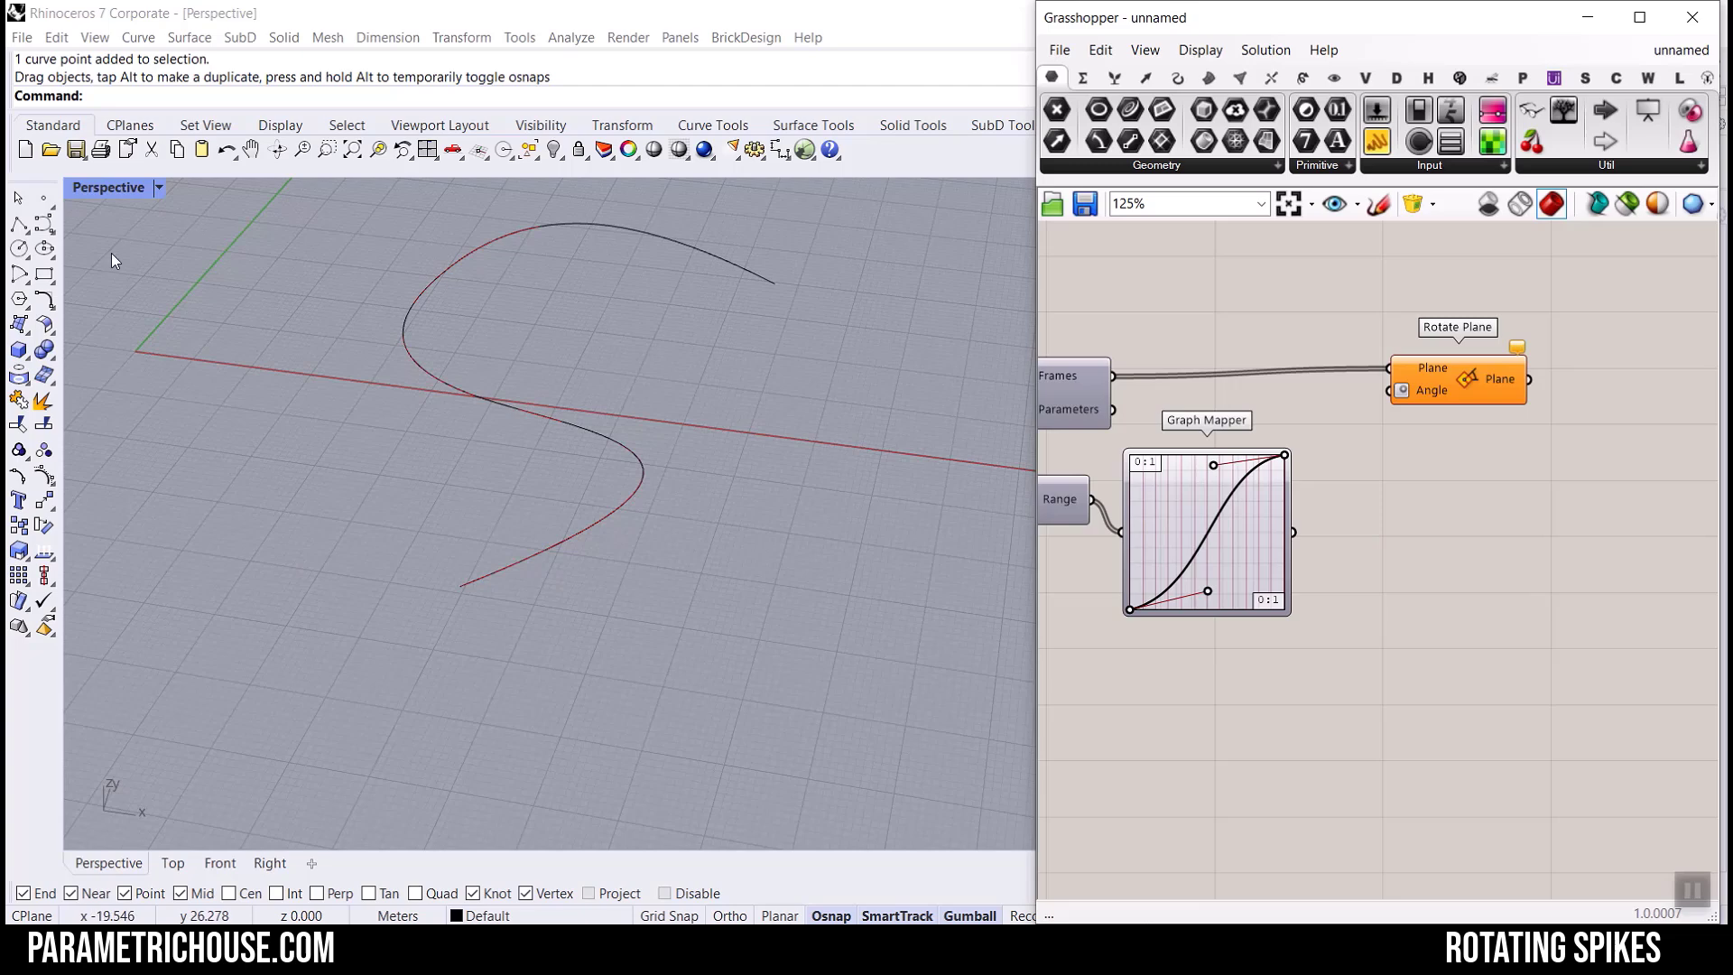
# Draw an upright, slightly bowed three-point curve about 94 m high beside the origin in the Front view, and return to Perspective.
pyautogui.click(43, 223)
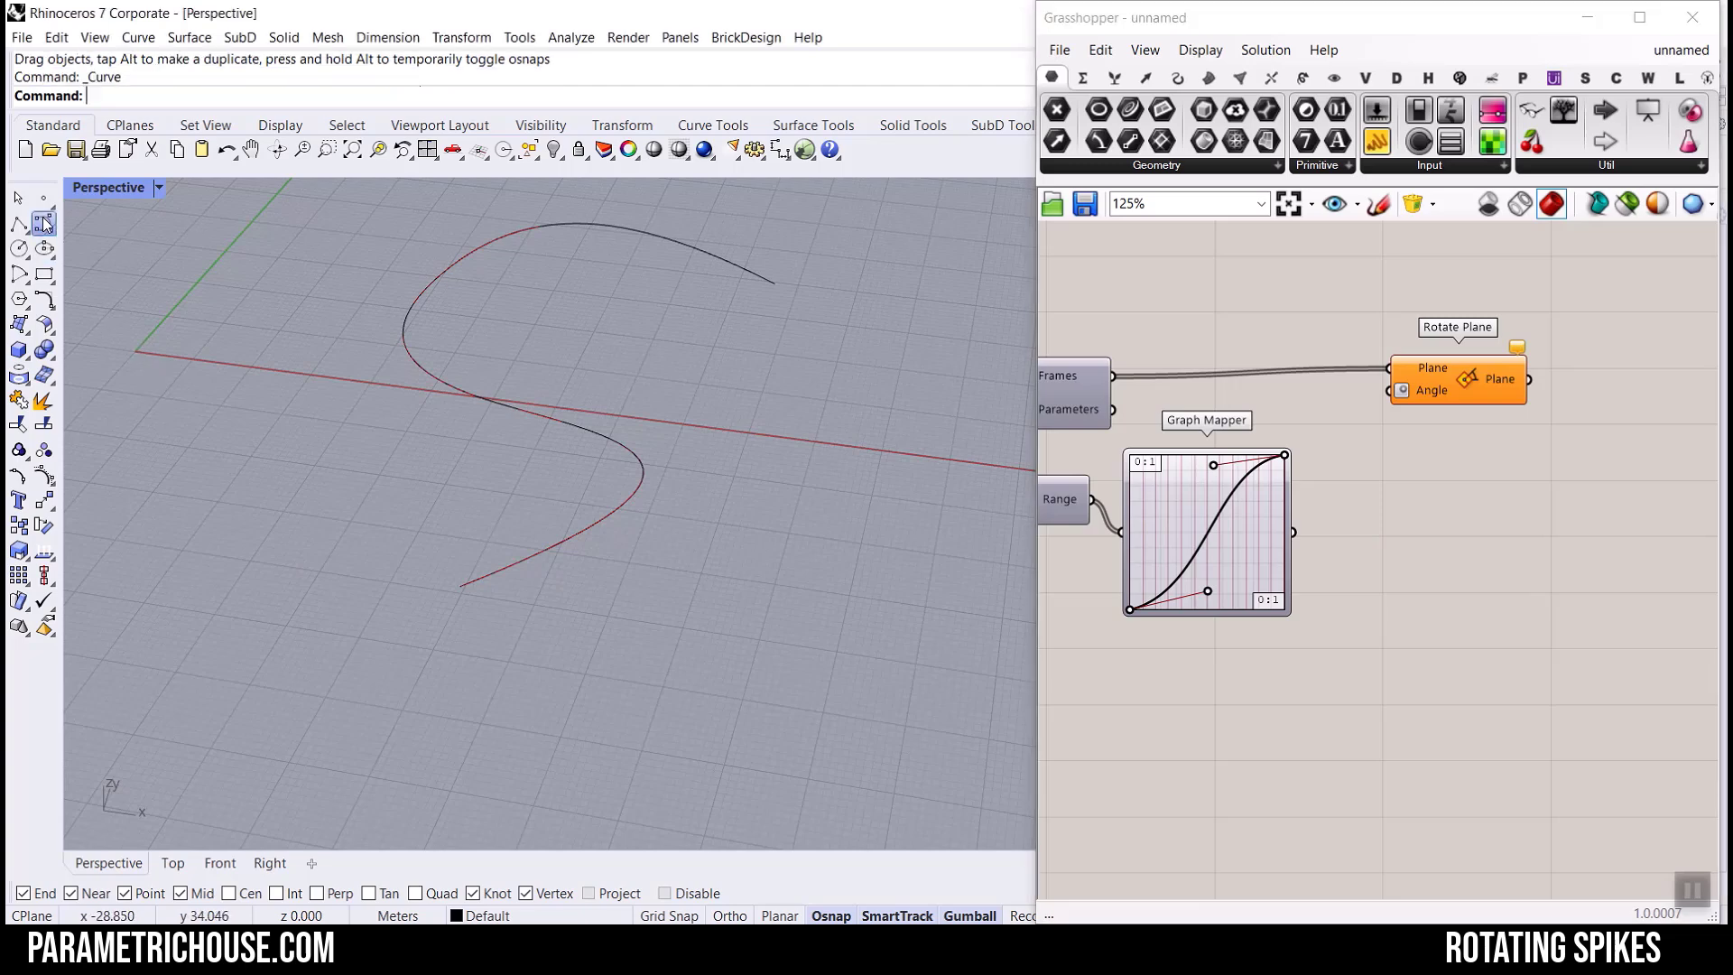
pyautogui.click(220, 863)
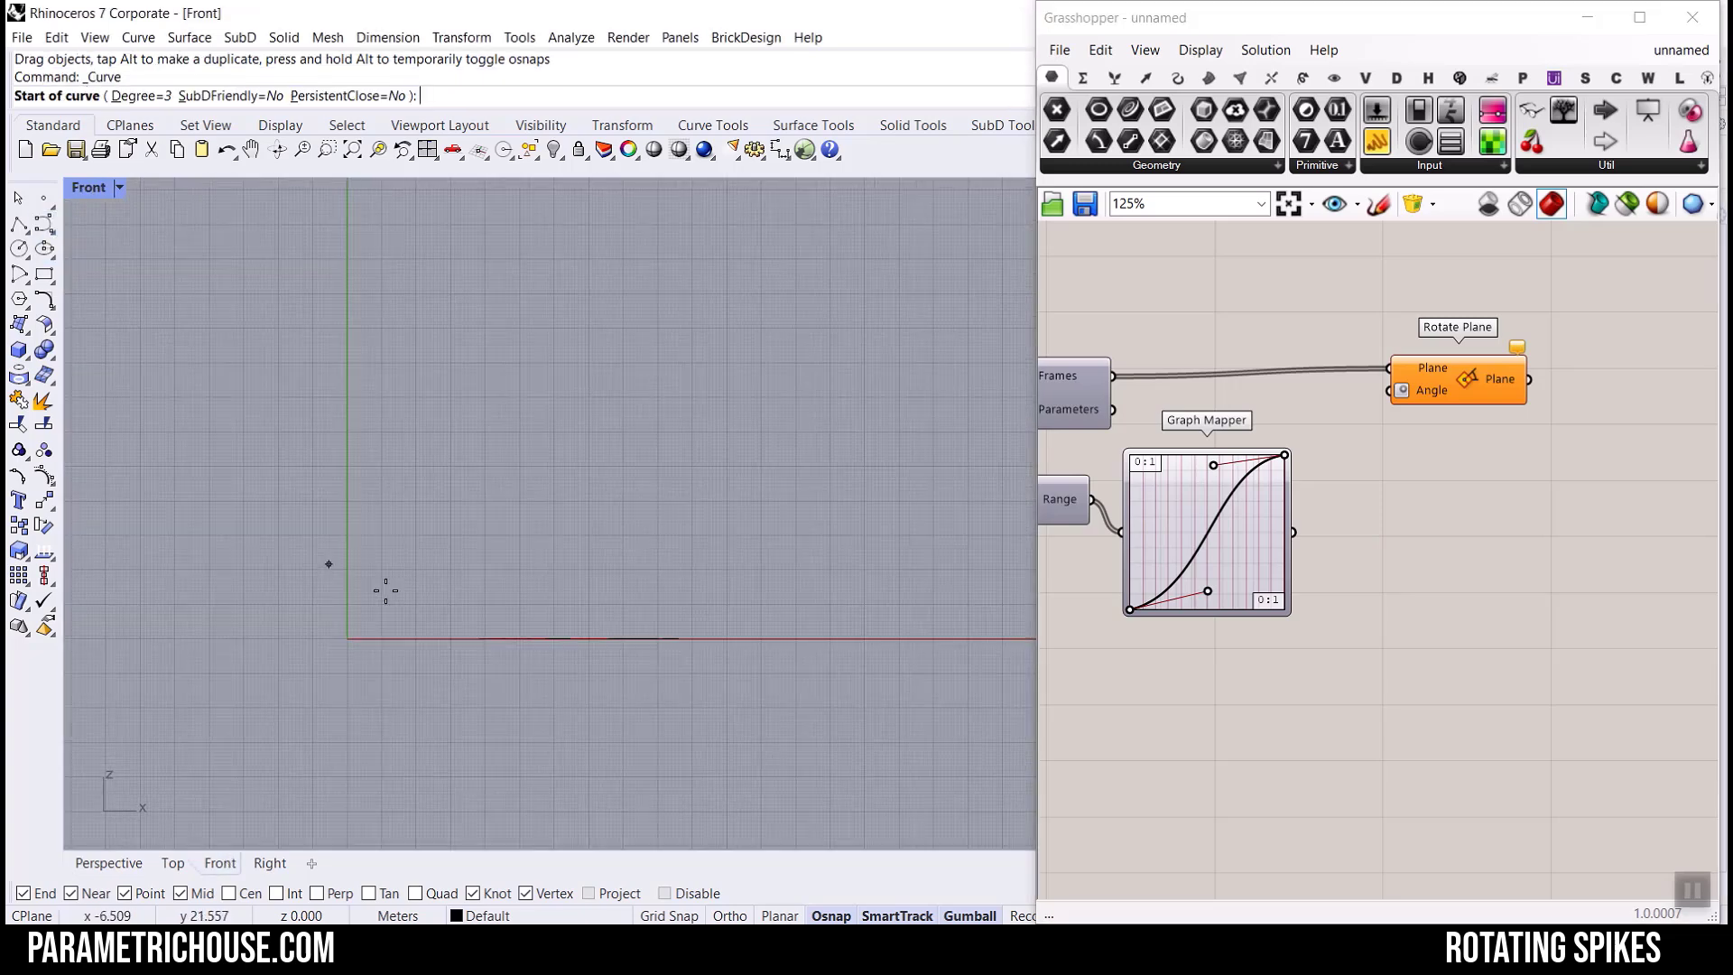
pyautogui.click(315, 636)
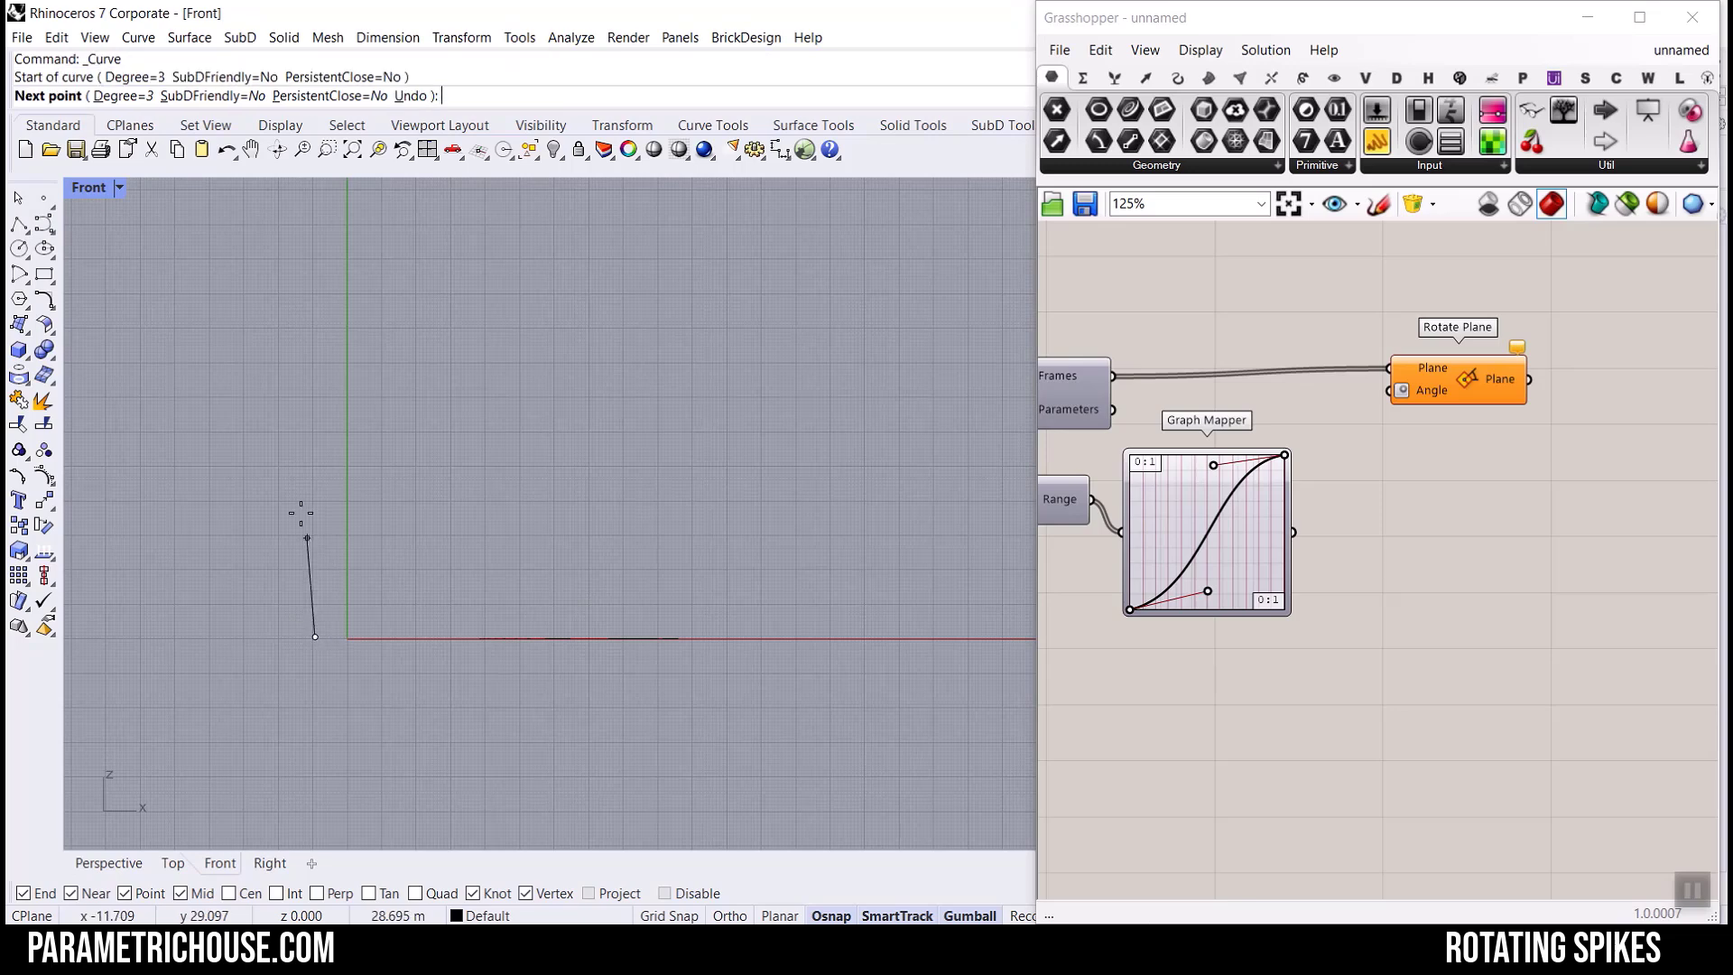
pyautogui.click(298, 494)
pyautogui.click(368, 318)
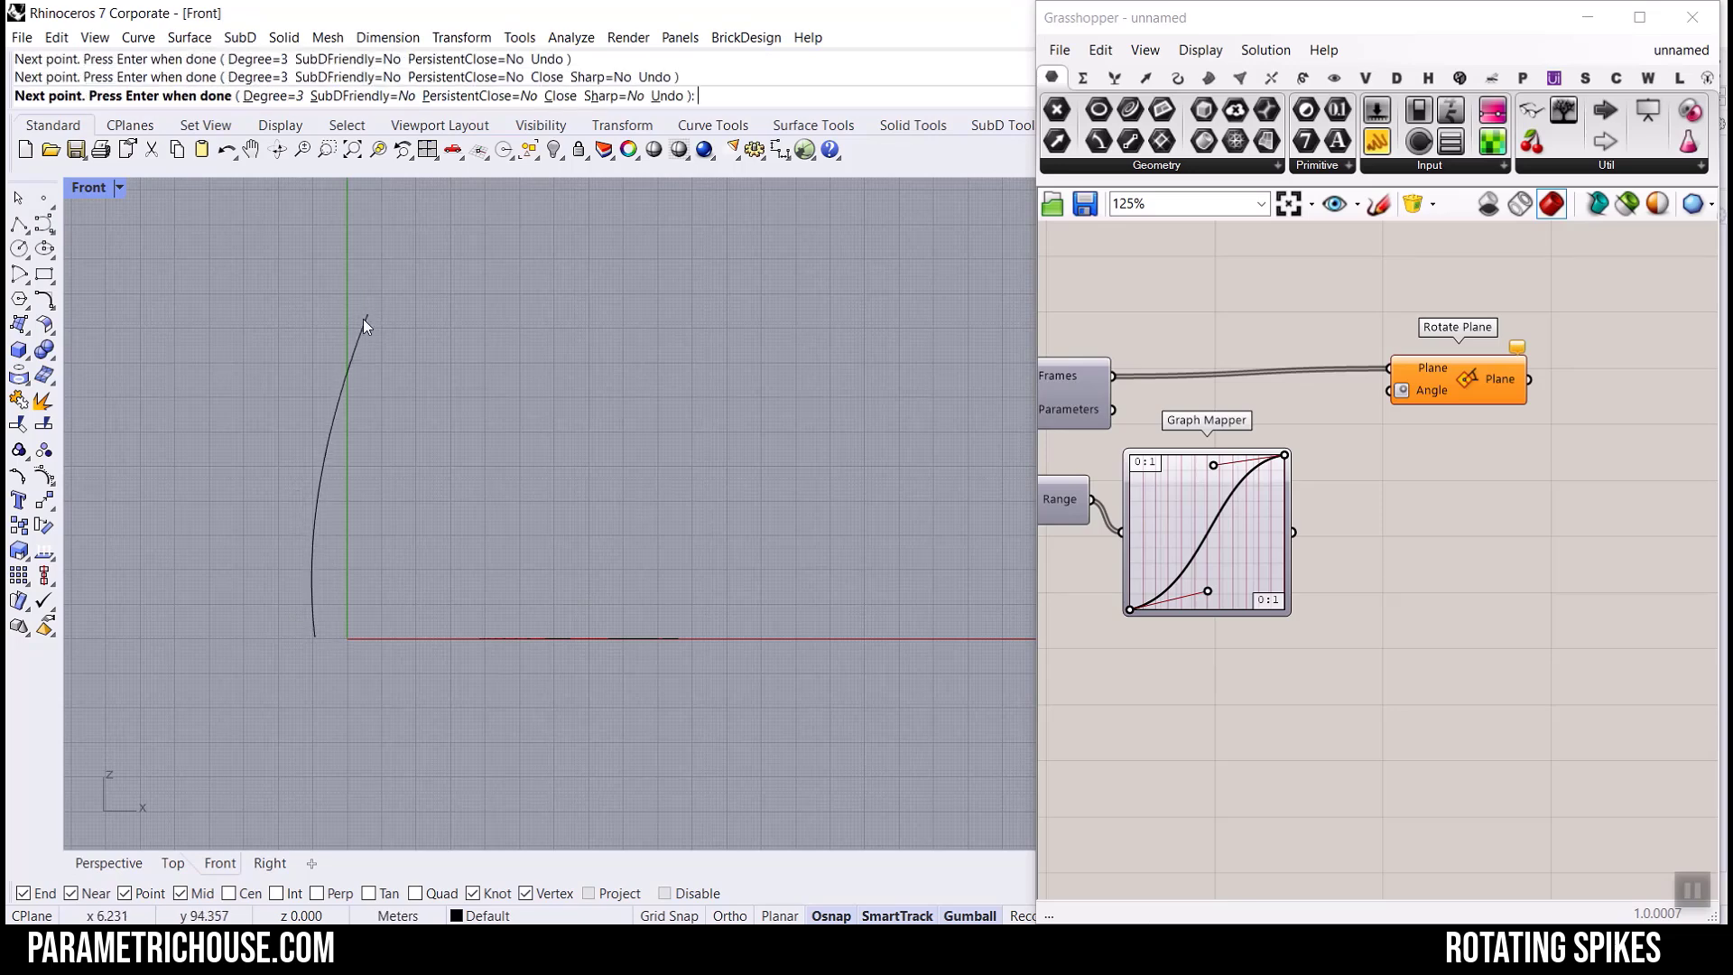
pyautogui.press('Return')
pyautogui.click(139, 867)
pyautogui.moveTo(340, 761); pyautogui.dragTo(702, 565, button='right')
# Set the Curve parameter feeding Perp Frames to reference the new upright curve in Rhino.
pyautogui.scroll(-3, 538, 487)
pyautogui.scroll(3, 538, 488)
pyautogui.scroll(-3, 1372, 375)
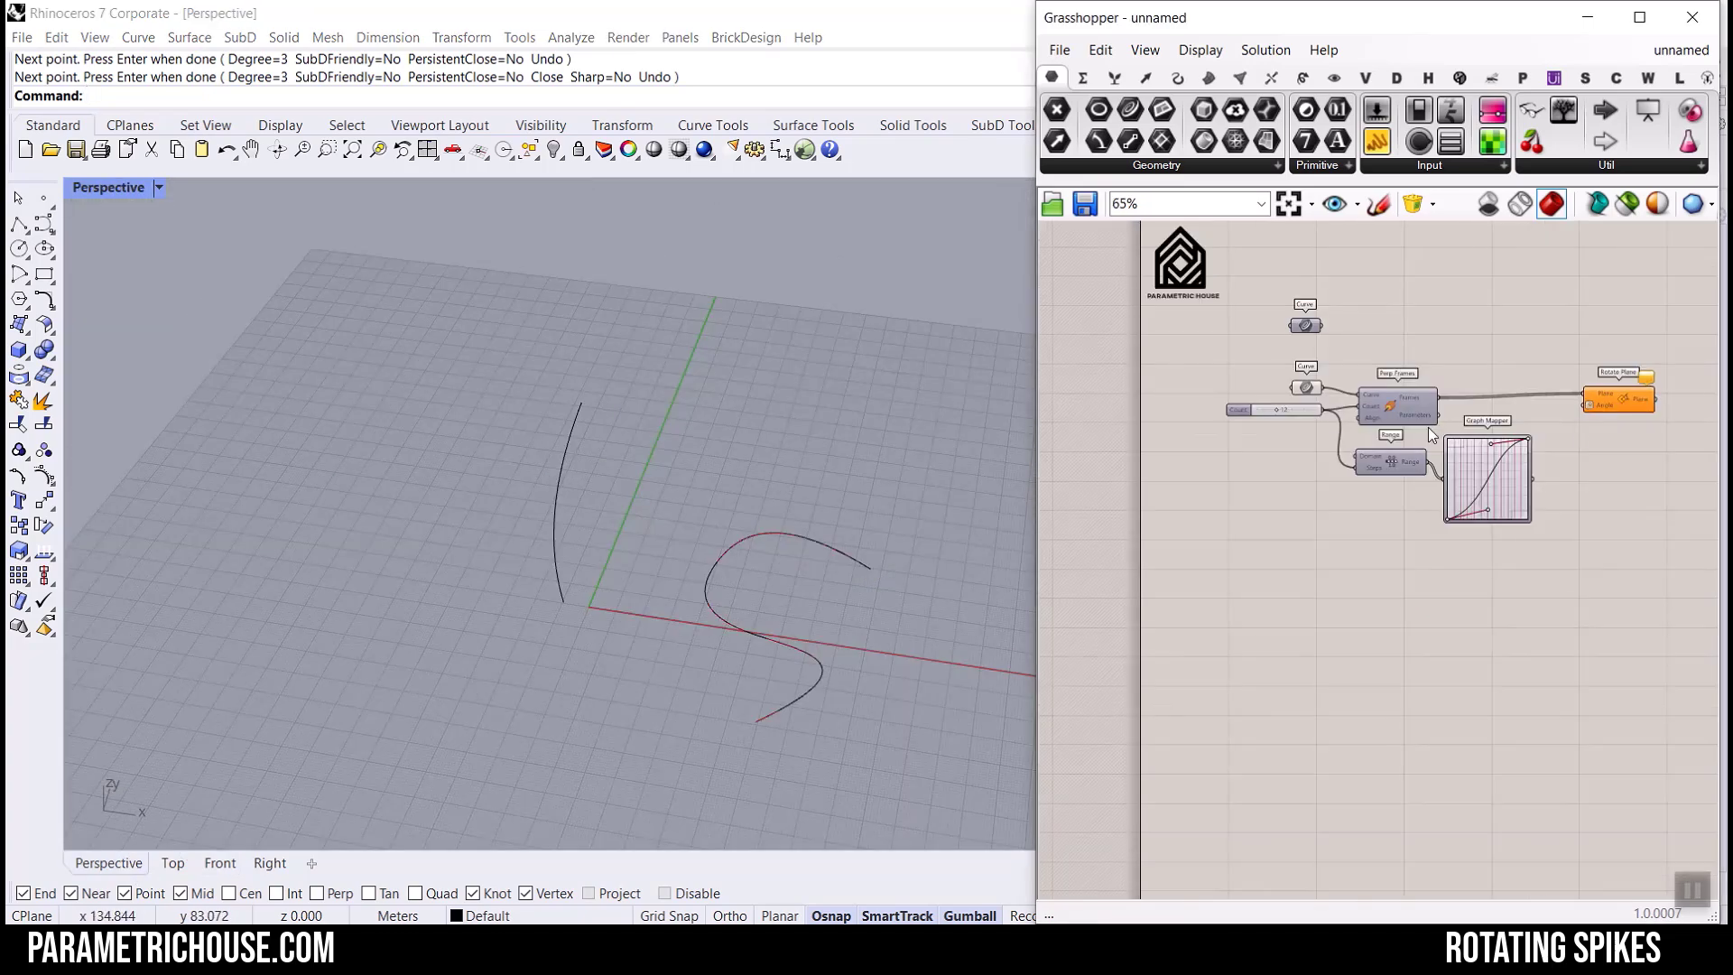
pyautogui.scroll(4, 1313, 372)
pyautogui.rightClick(1313, 371)
pyautogui.click(1367, 656)
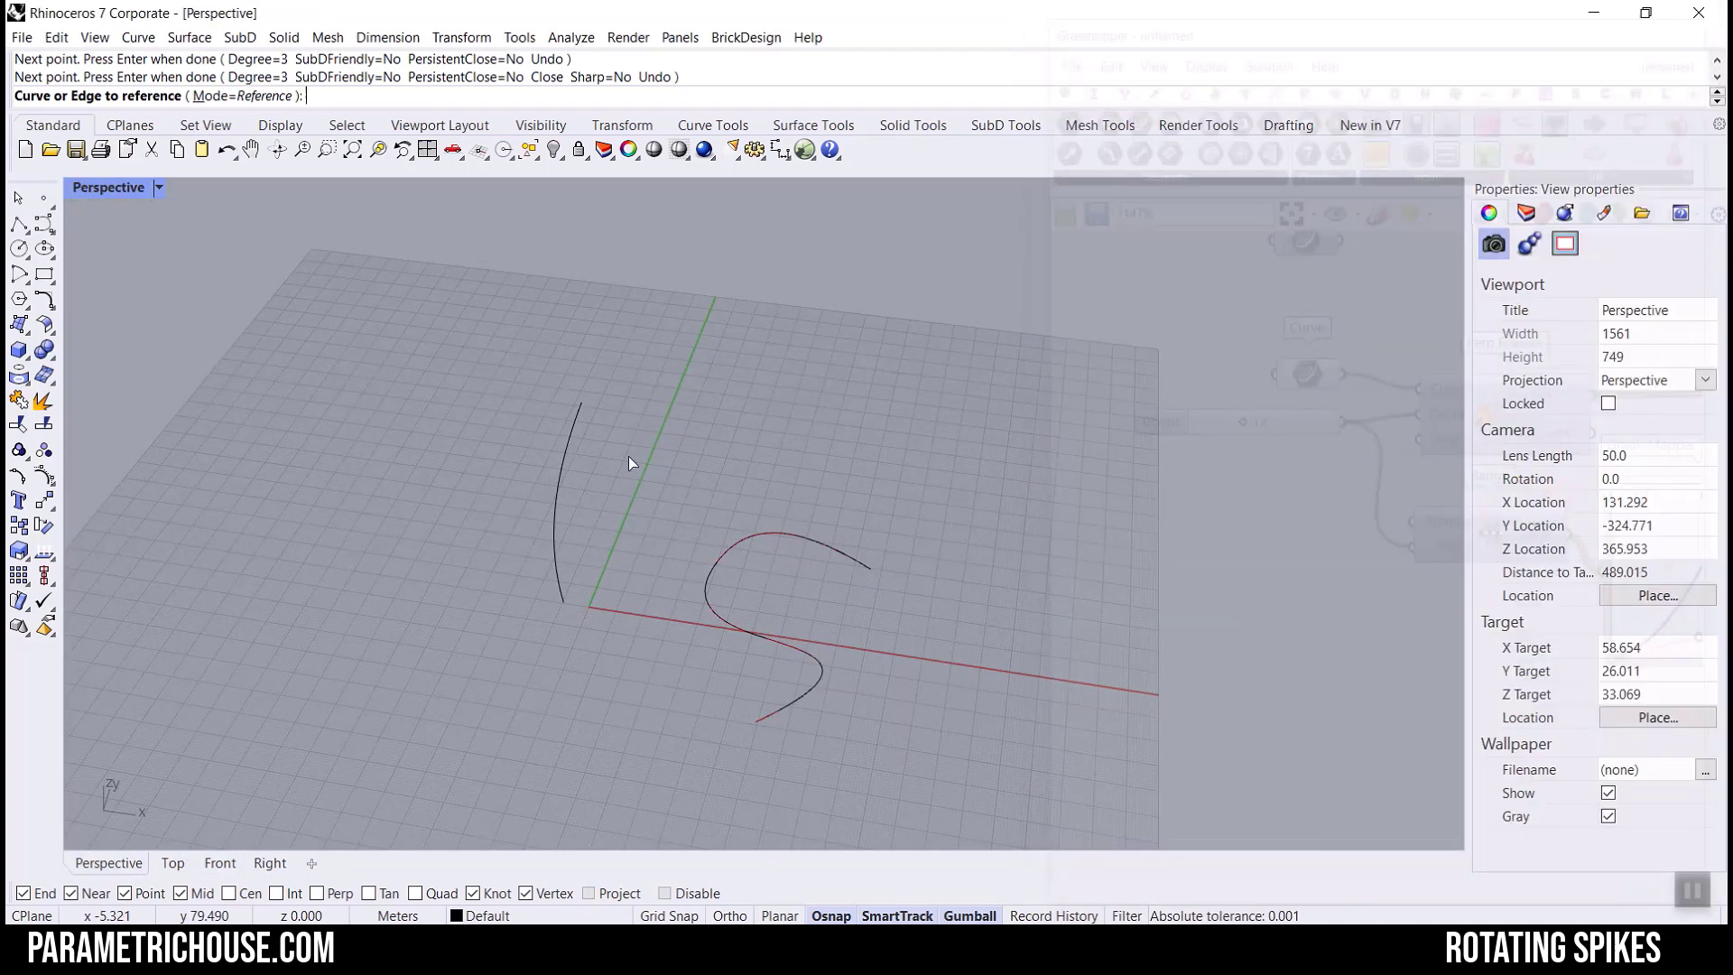
pyautogui.click(569, 437)
# Delete the old S-shaped curve from the Rhino model.
pyautogui.scroll(2, 593, 600)
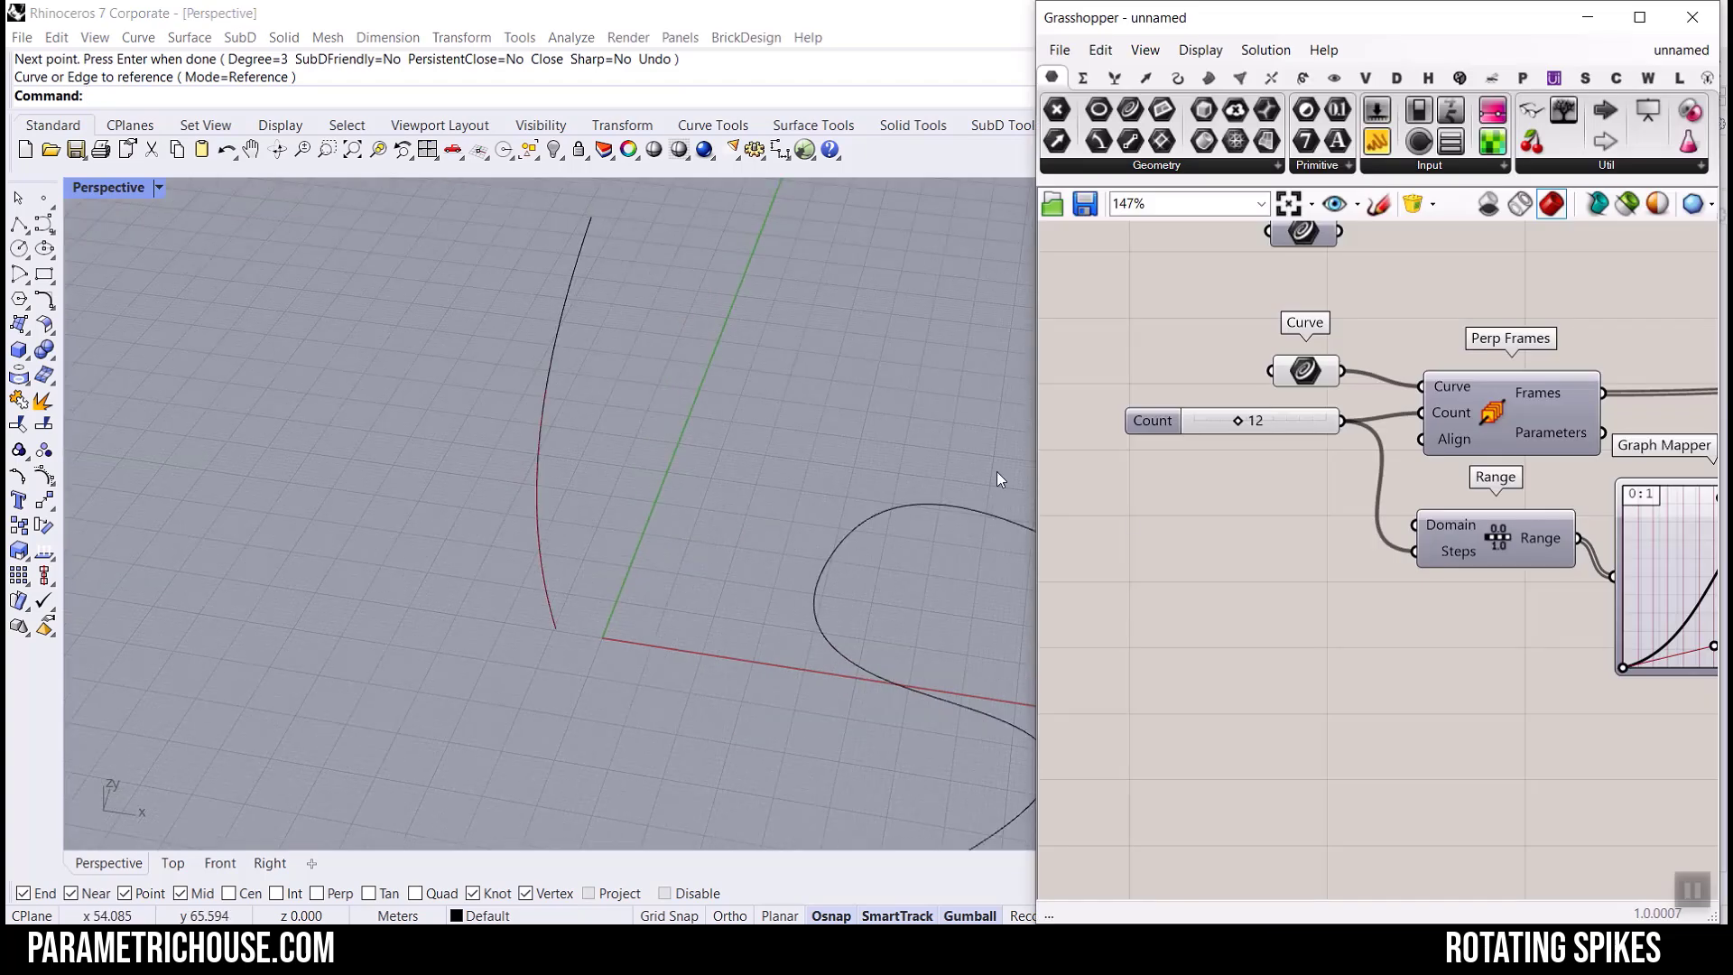
pyautogui.click(930, 506)
pyautogui.press('Delete')
pyautogui.scroll(-2, 643, 500)
# Add a Remap Numbers component, not Remap+, below Rotate Plane and beside the Graph Mapper.
pyautogui.scroll(-5, 1222, 529)
pyautogui.scroll(5, 1246, 523)
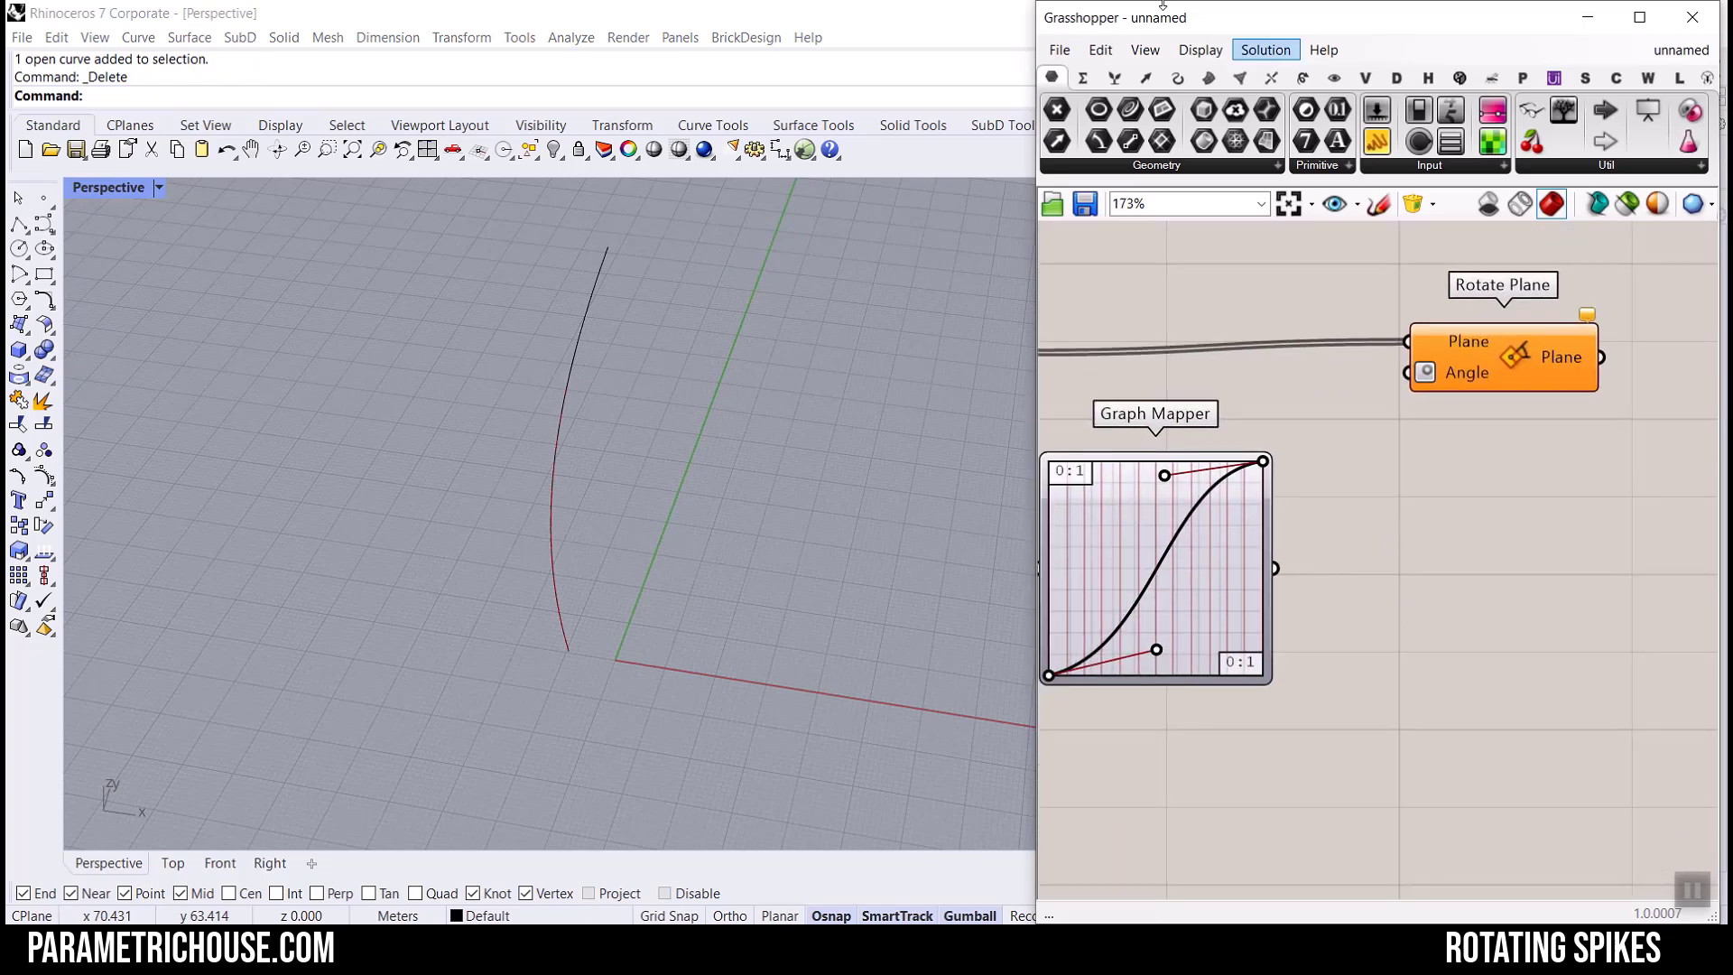
pyautogui.click(1084, 77)
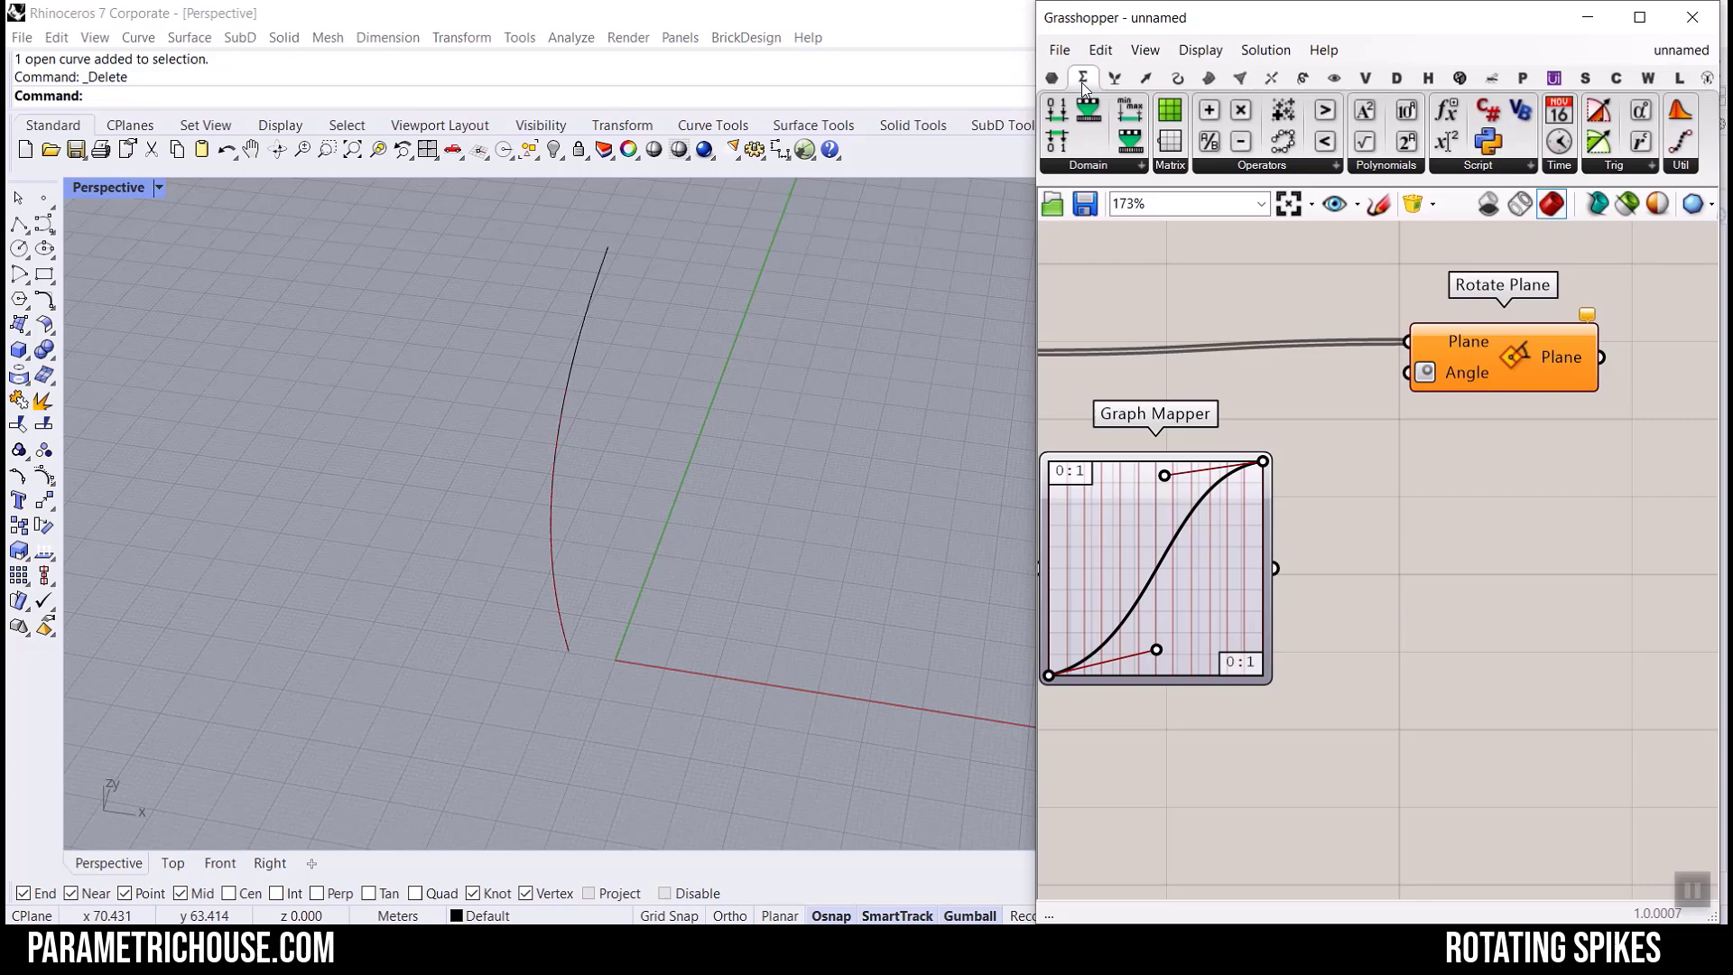
pyautogui.click(1135, 166)
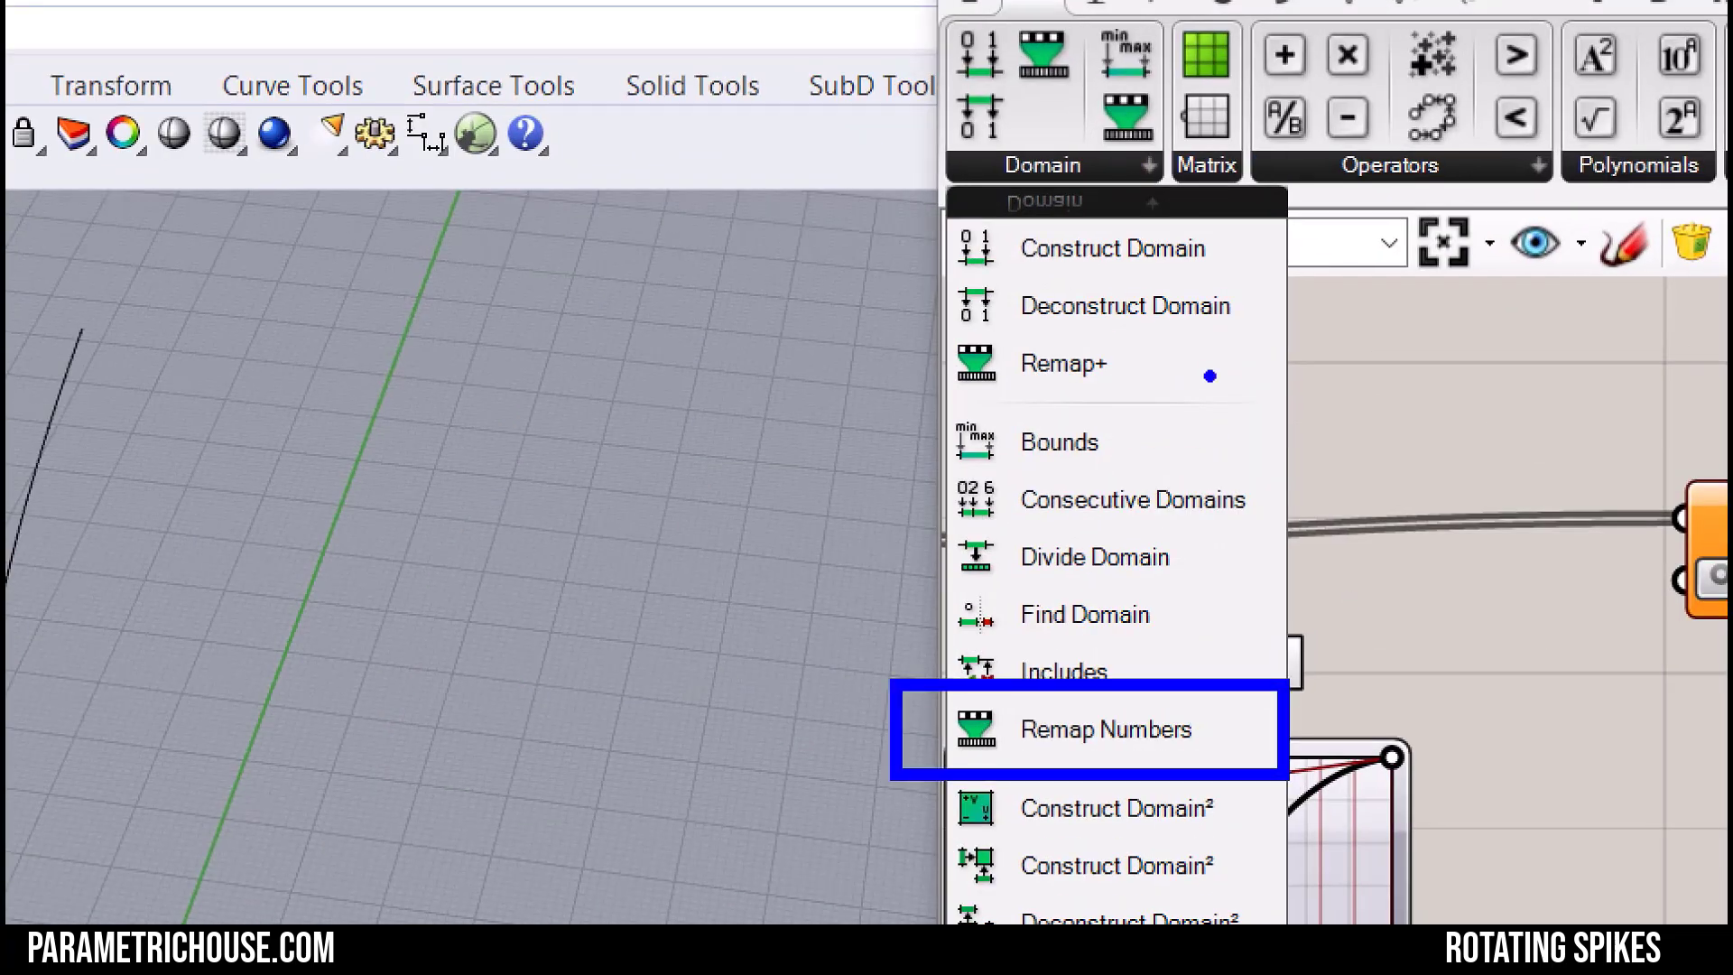
pyautogui.moveTo(1118, 363); pyautogui.dragTo(919, 363)
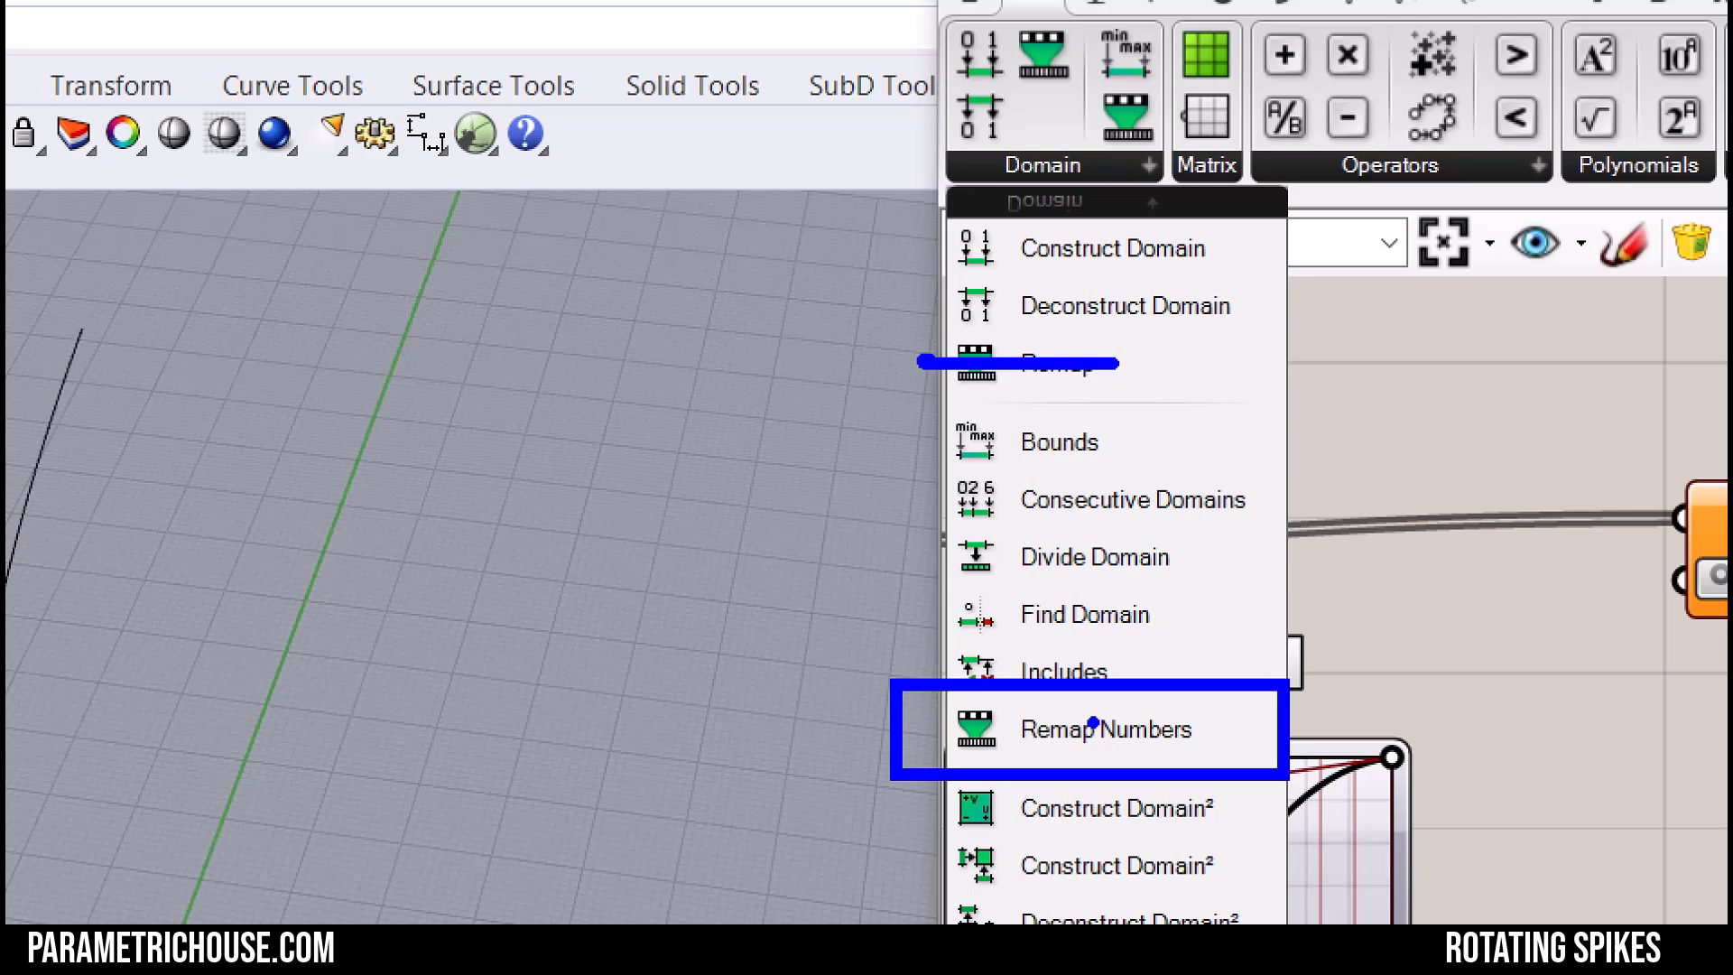
pyautogui.press('Escape')
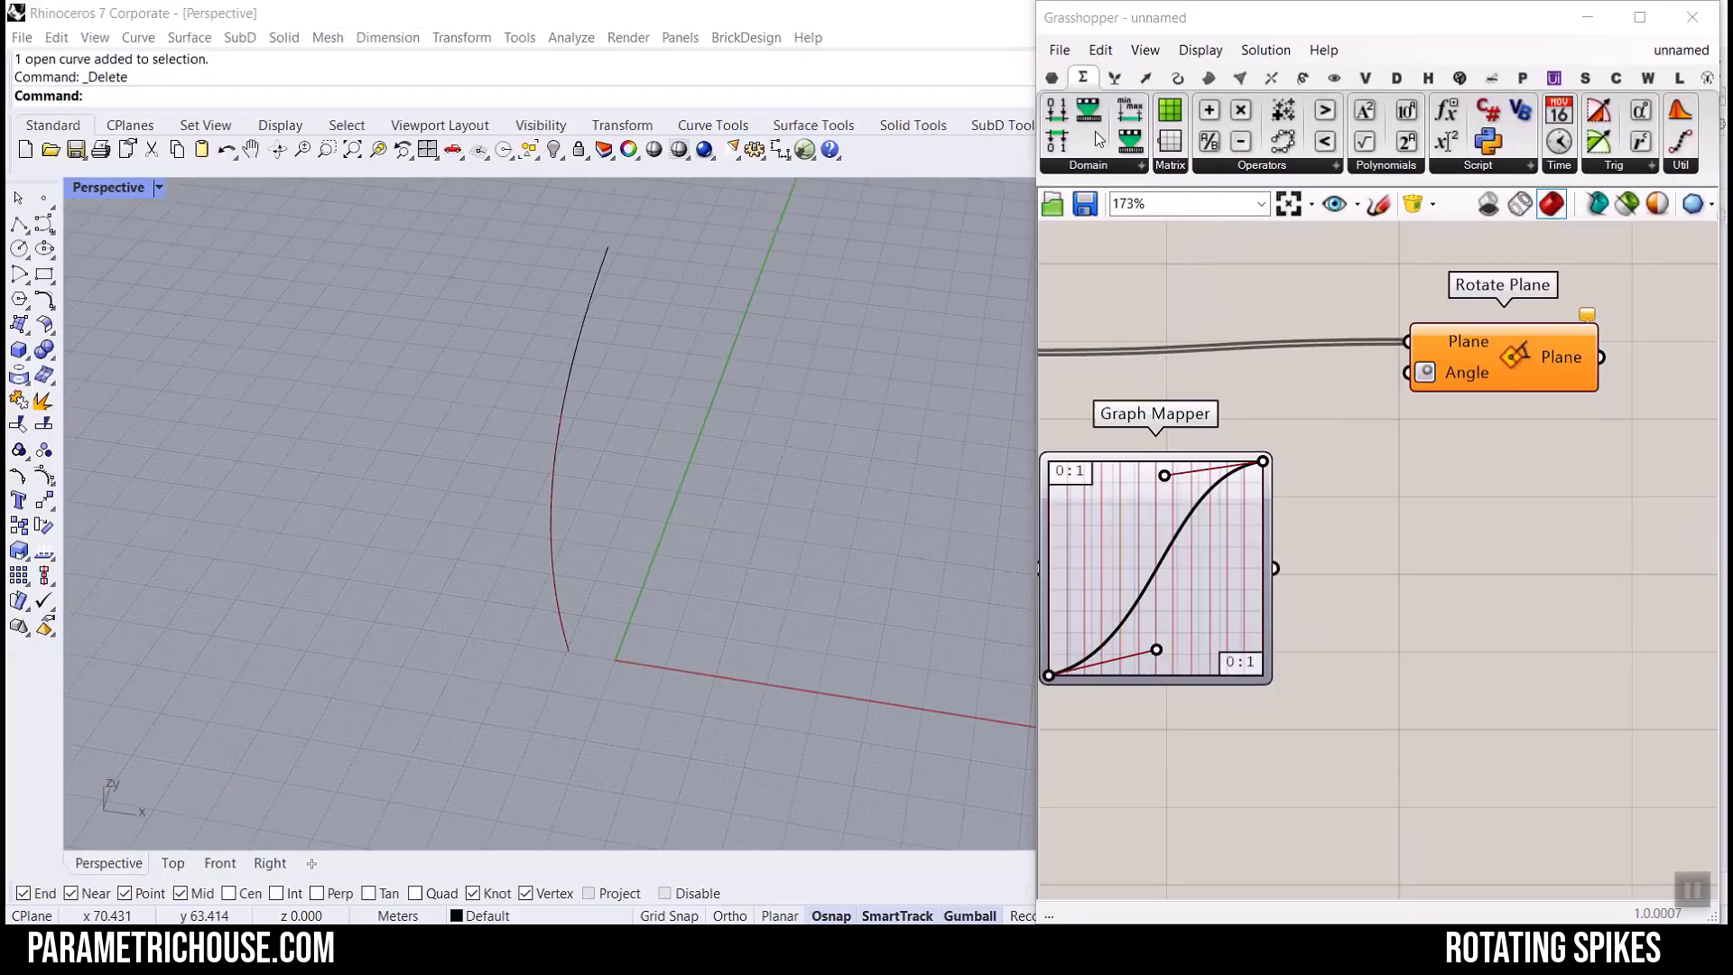
pyautogui.moveTo(1145, 138); pyautogui.dragTo(1518, 675)
# Connect the Graph Mapper output to the Value input of Remap Numbers.
pyautogui.scroll(5, 1245, 493)
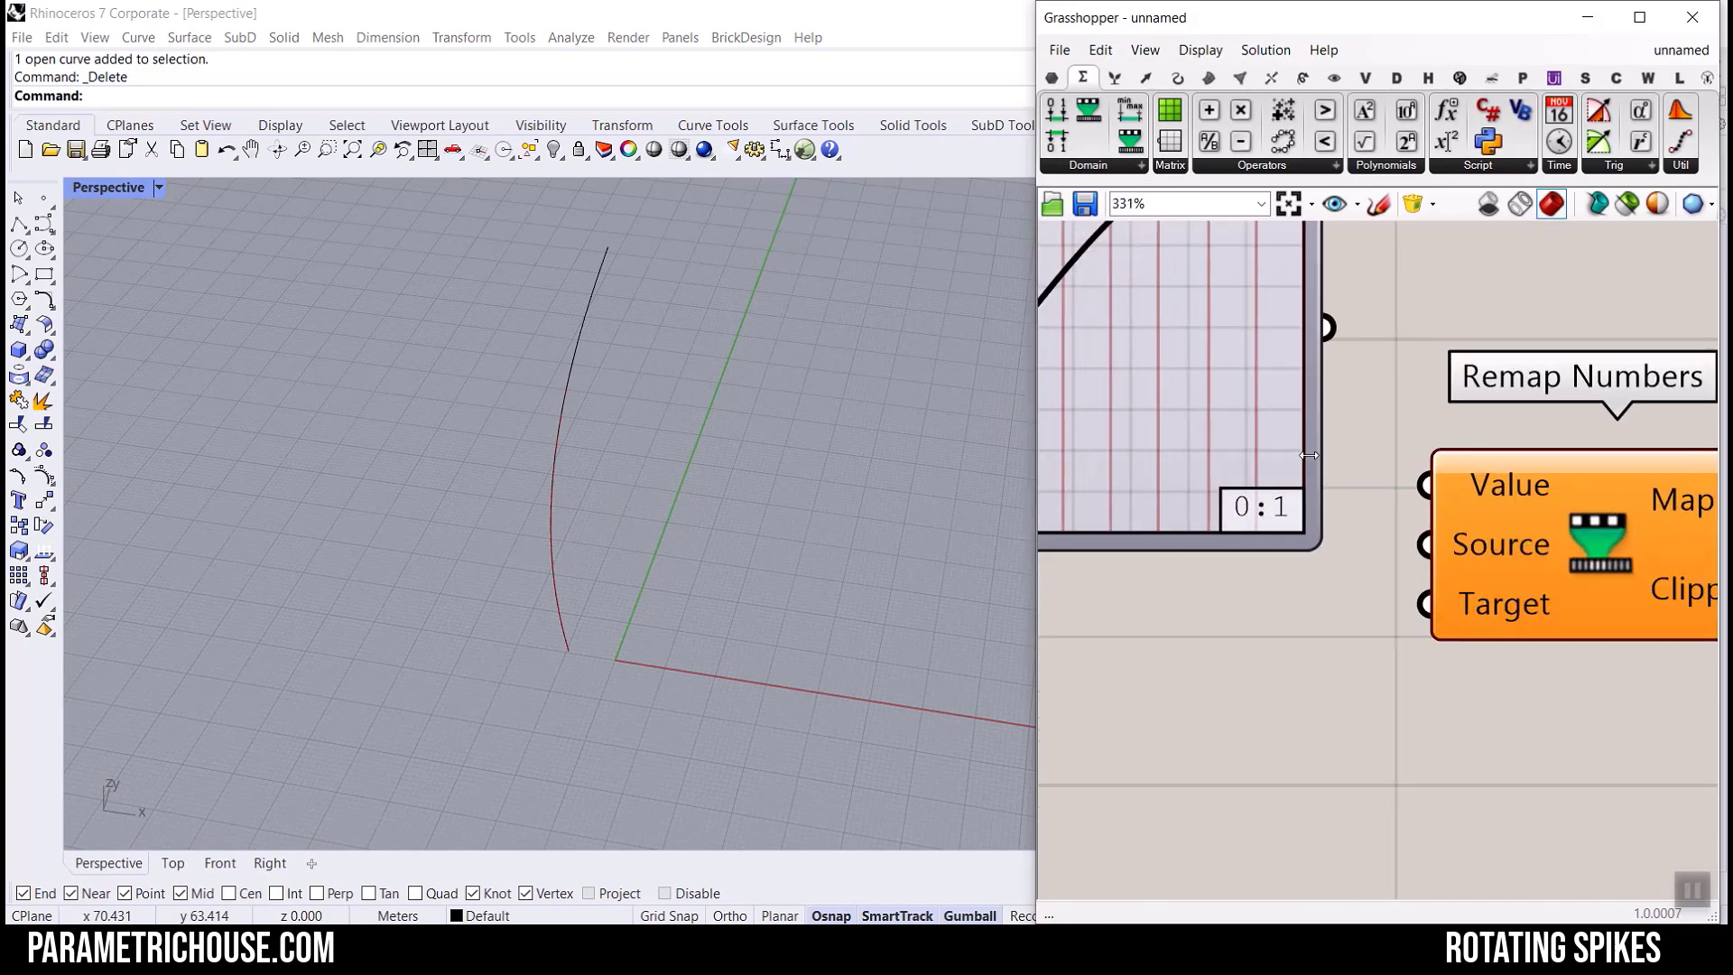
pyautogui.scroll(-3, 1262, 379)
pyautogui.moveTo(1255, 354); pyautogui.dragTo(1361, 464)
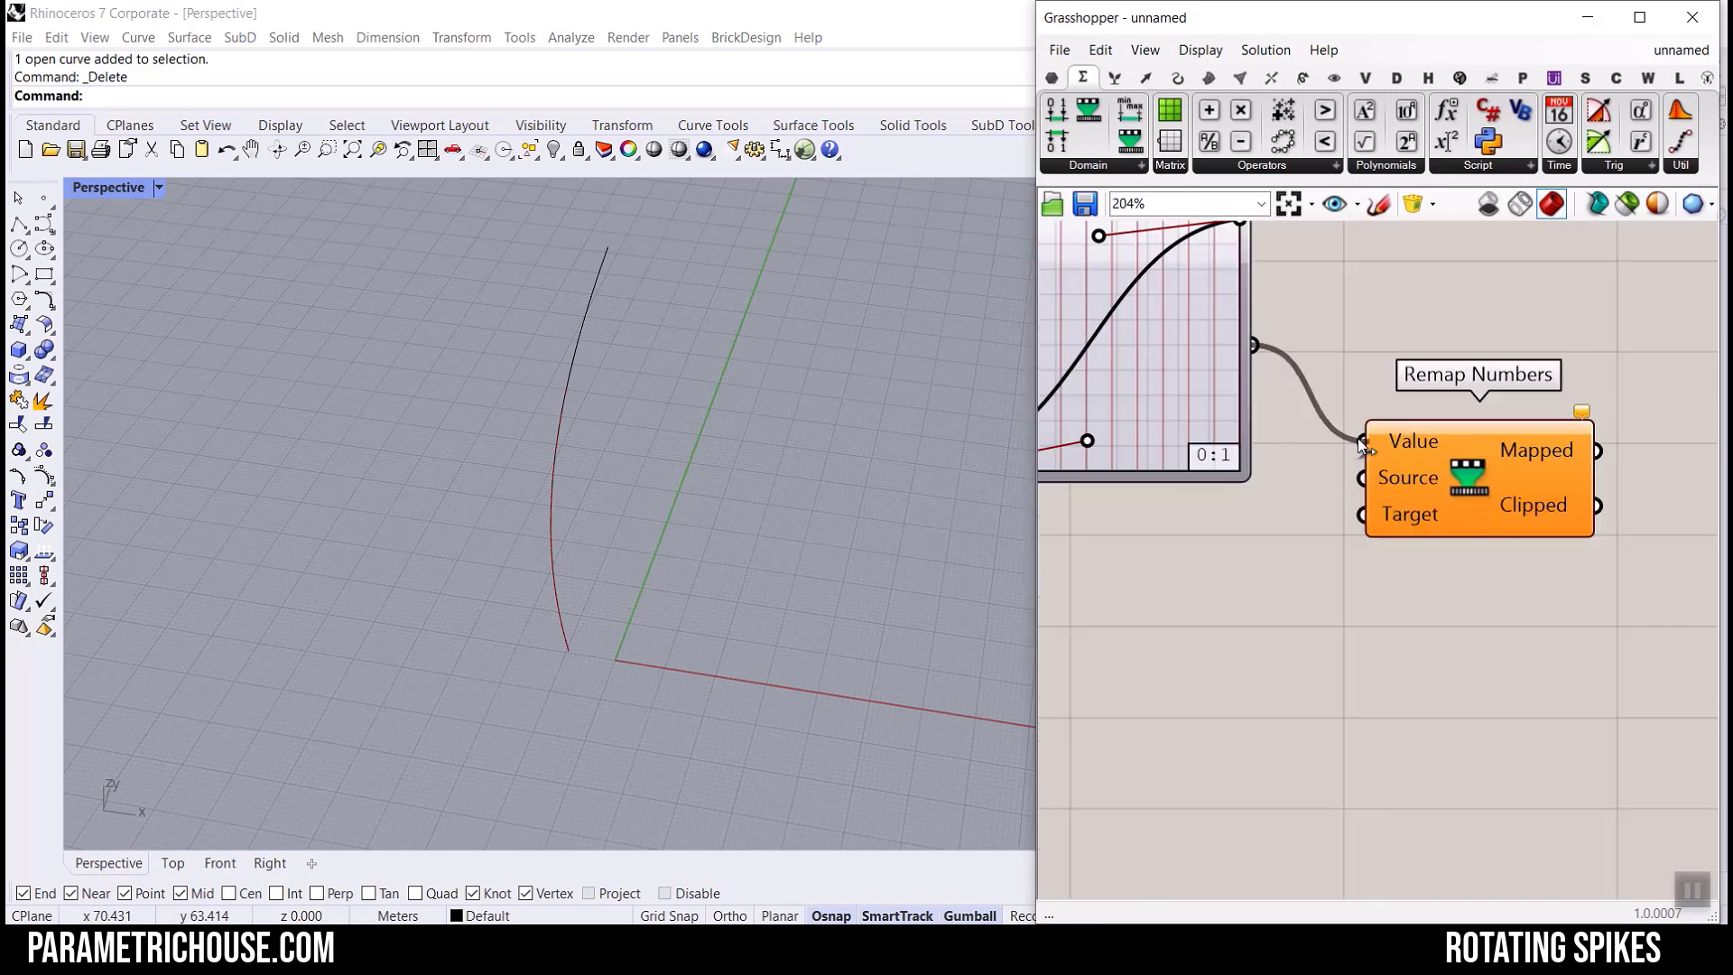
pyautogui.scroll(-2, 1445, 504)
pyautogui.moveTo(1301, 508); pyautogui.dragTo(1401, 585, button='right')
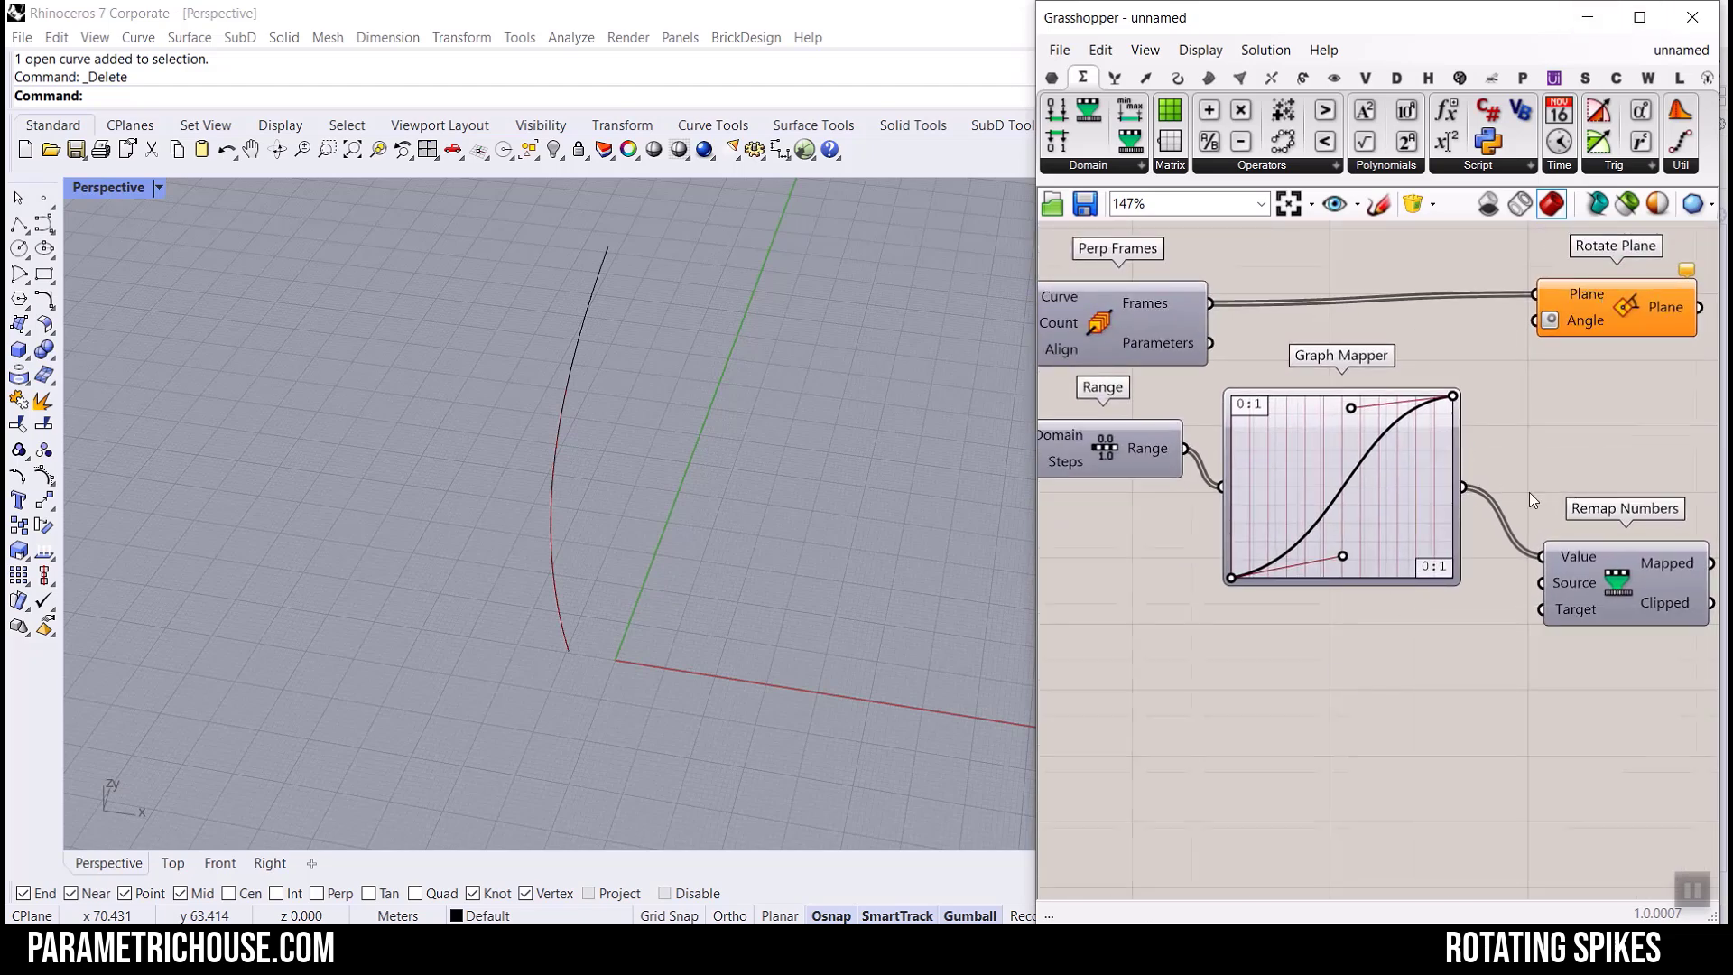
# Examine the Graph Mapper's output values and the Range domain to determine the source domain for Remap Numbers.
pyautogui.scroll(-2, 1529, 492)
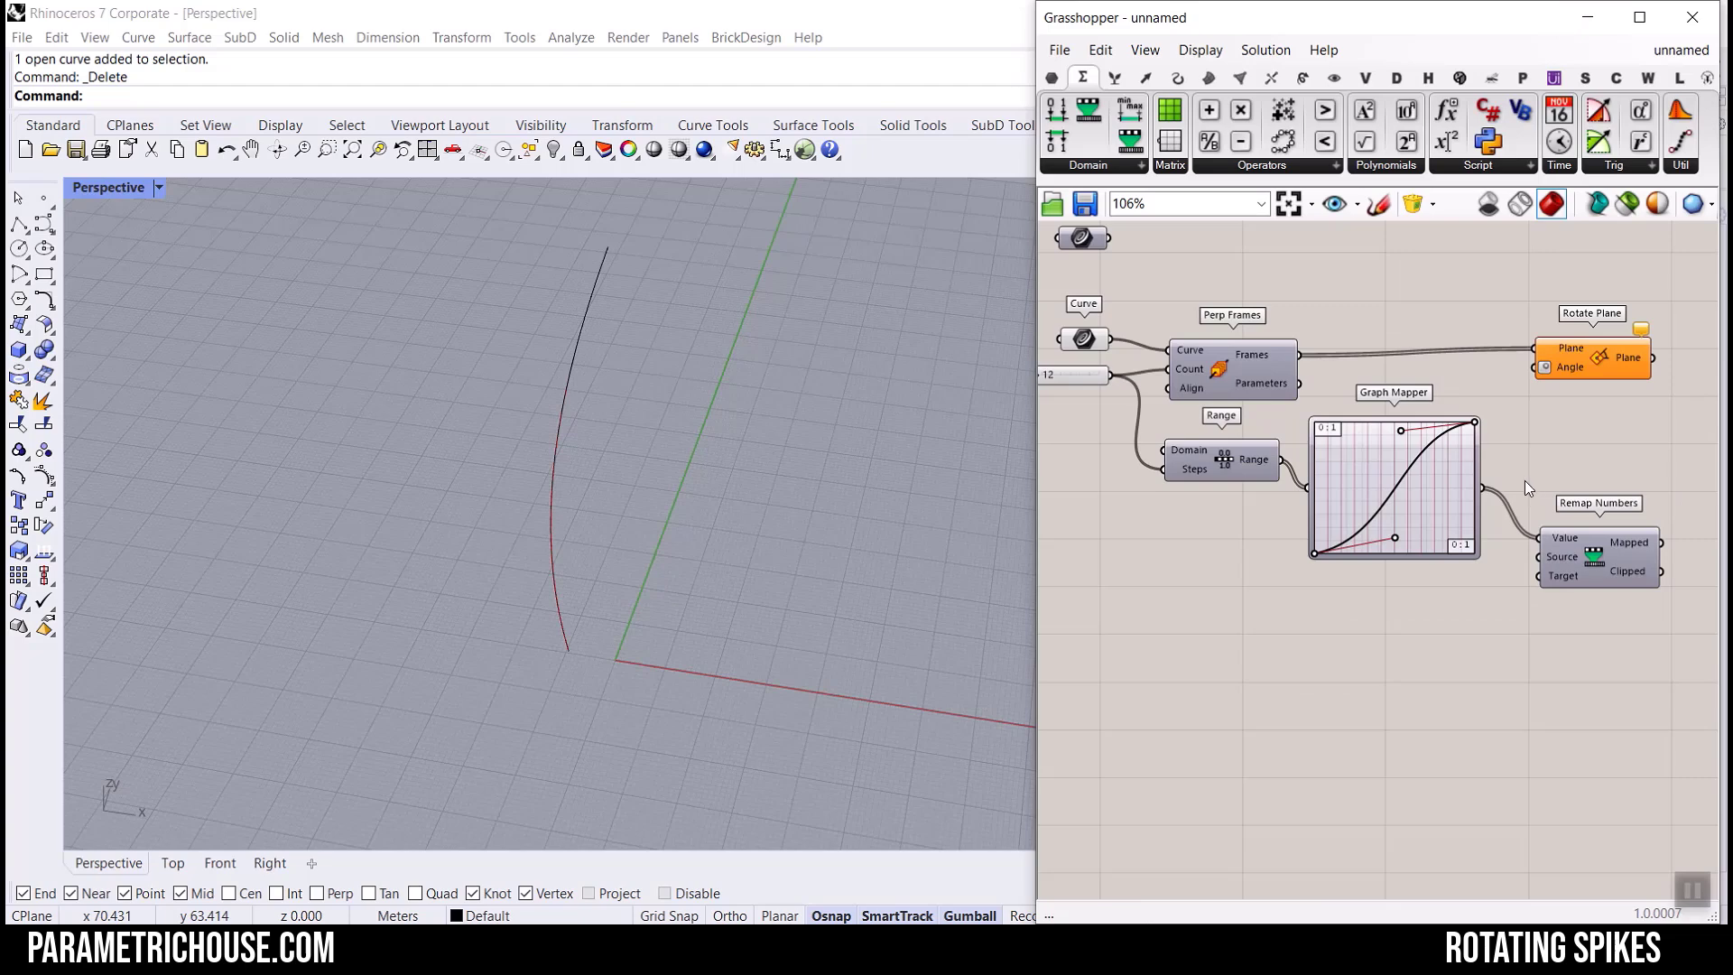
pyautogui.scroll(2, 1580, 533)
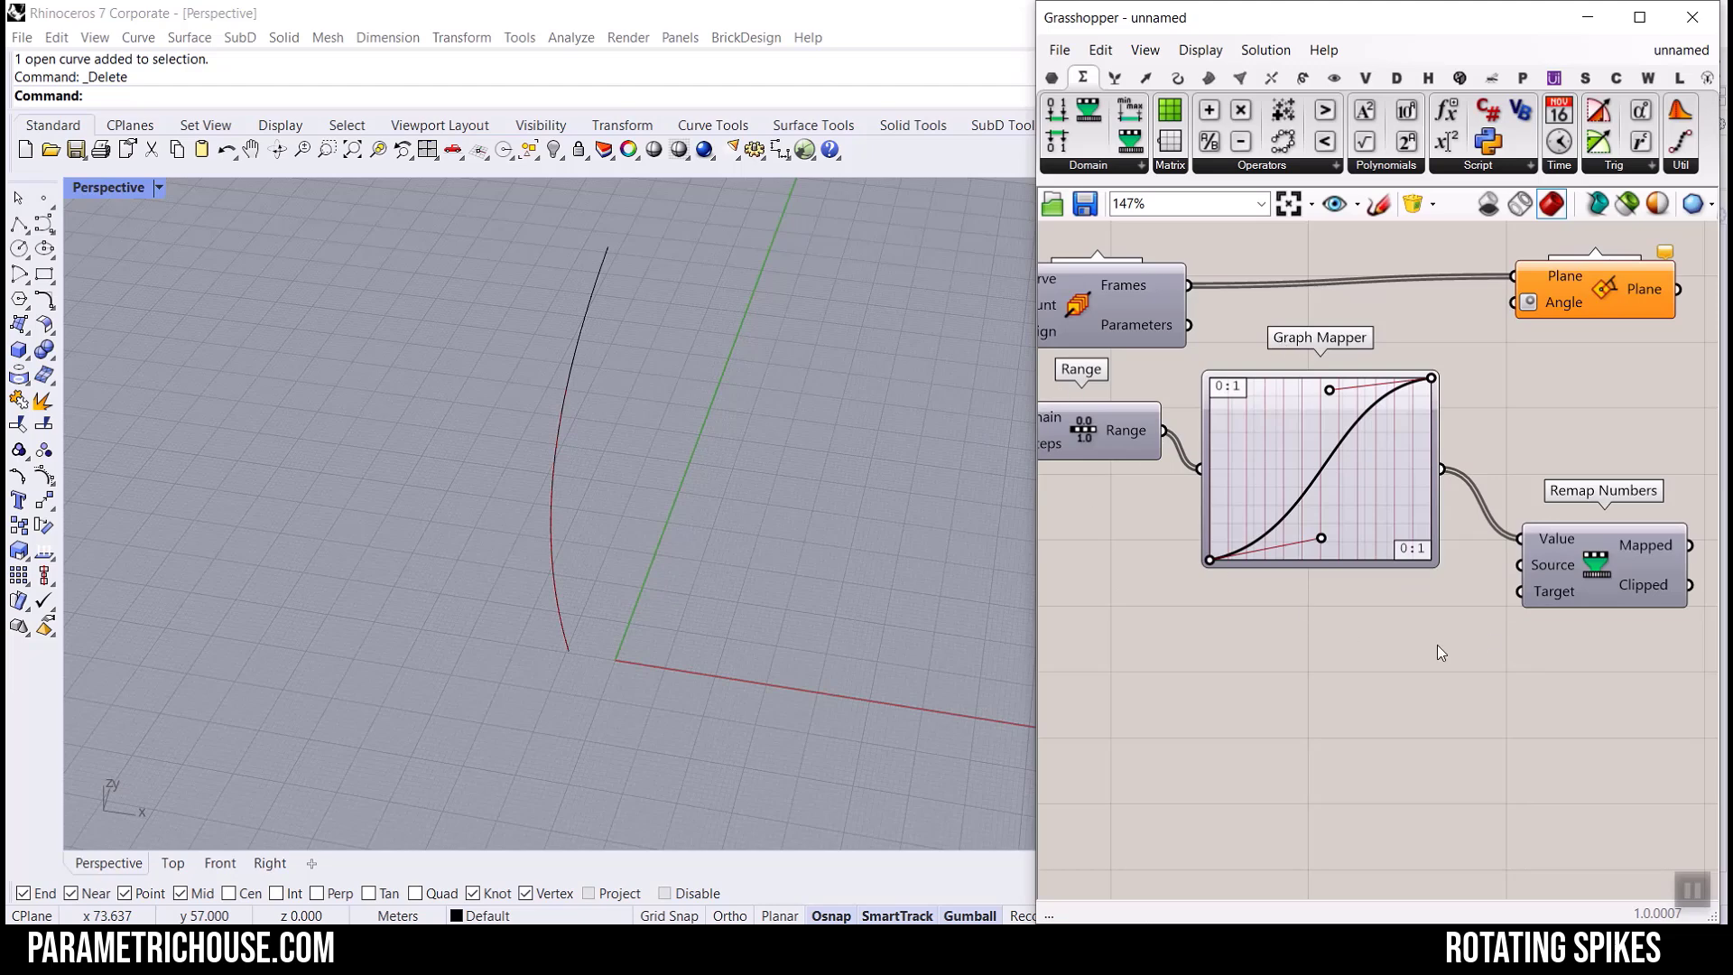
pyautogui.click(1601, 596)
pyautogui.scroll(3, 1577, 613)
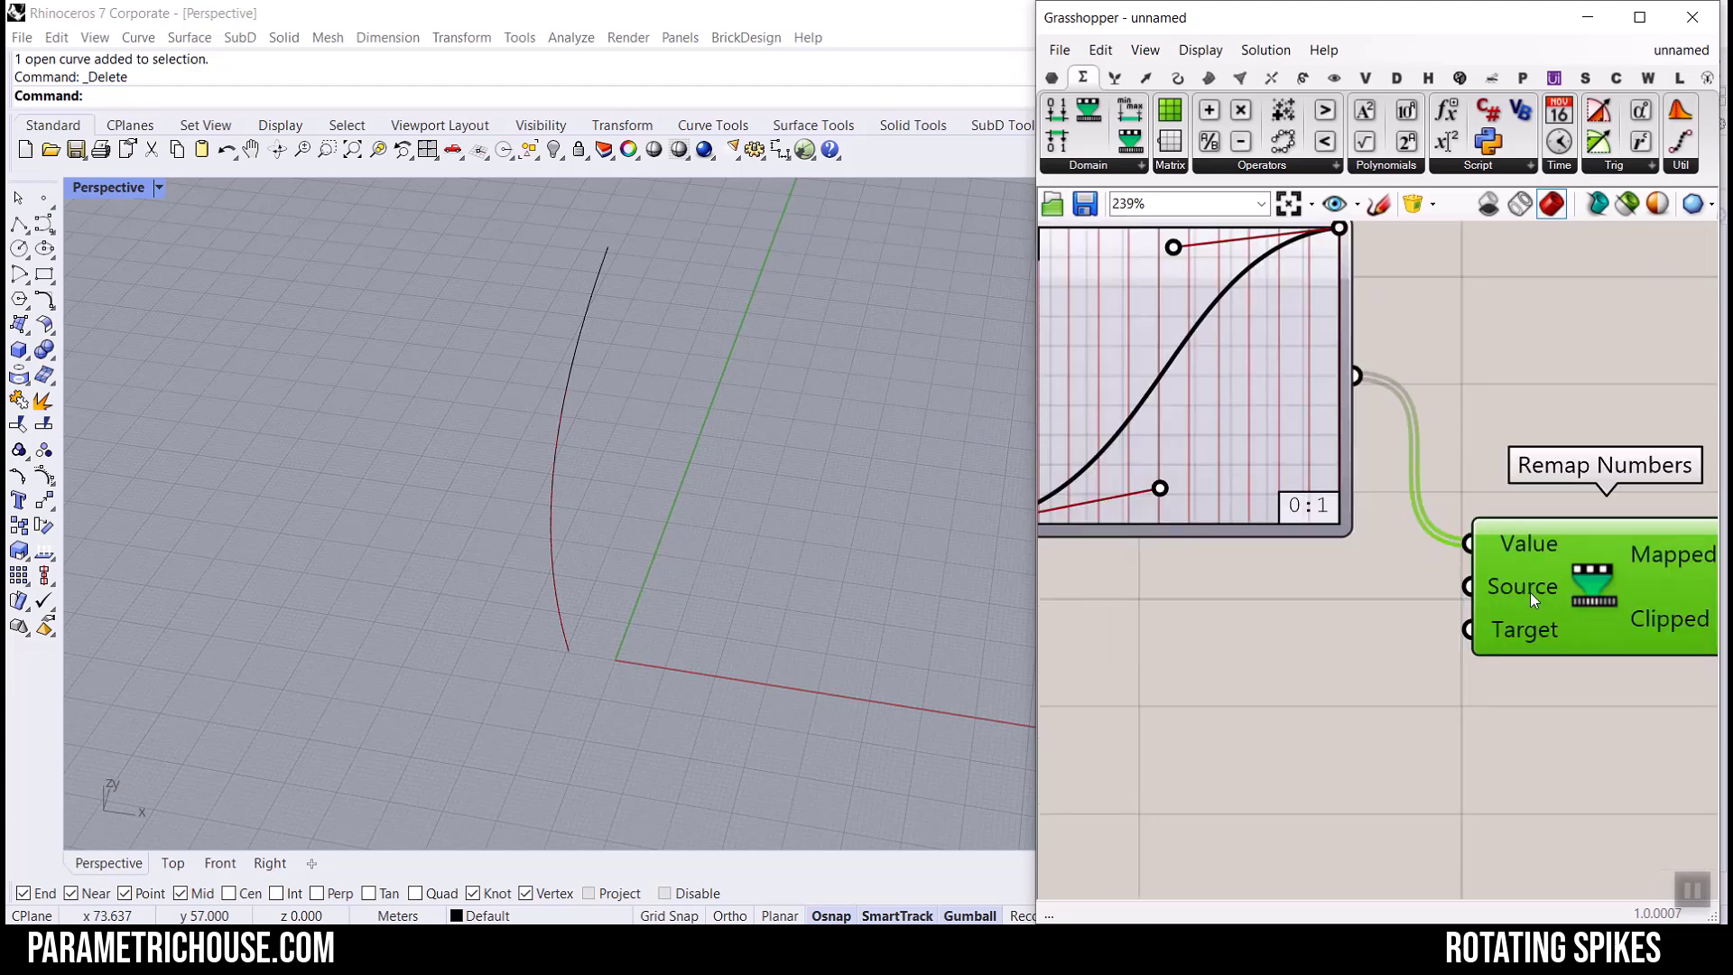
pyautogui.scroll(-5, 1512, 589)
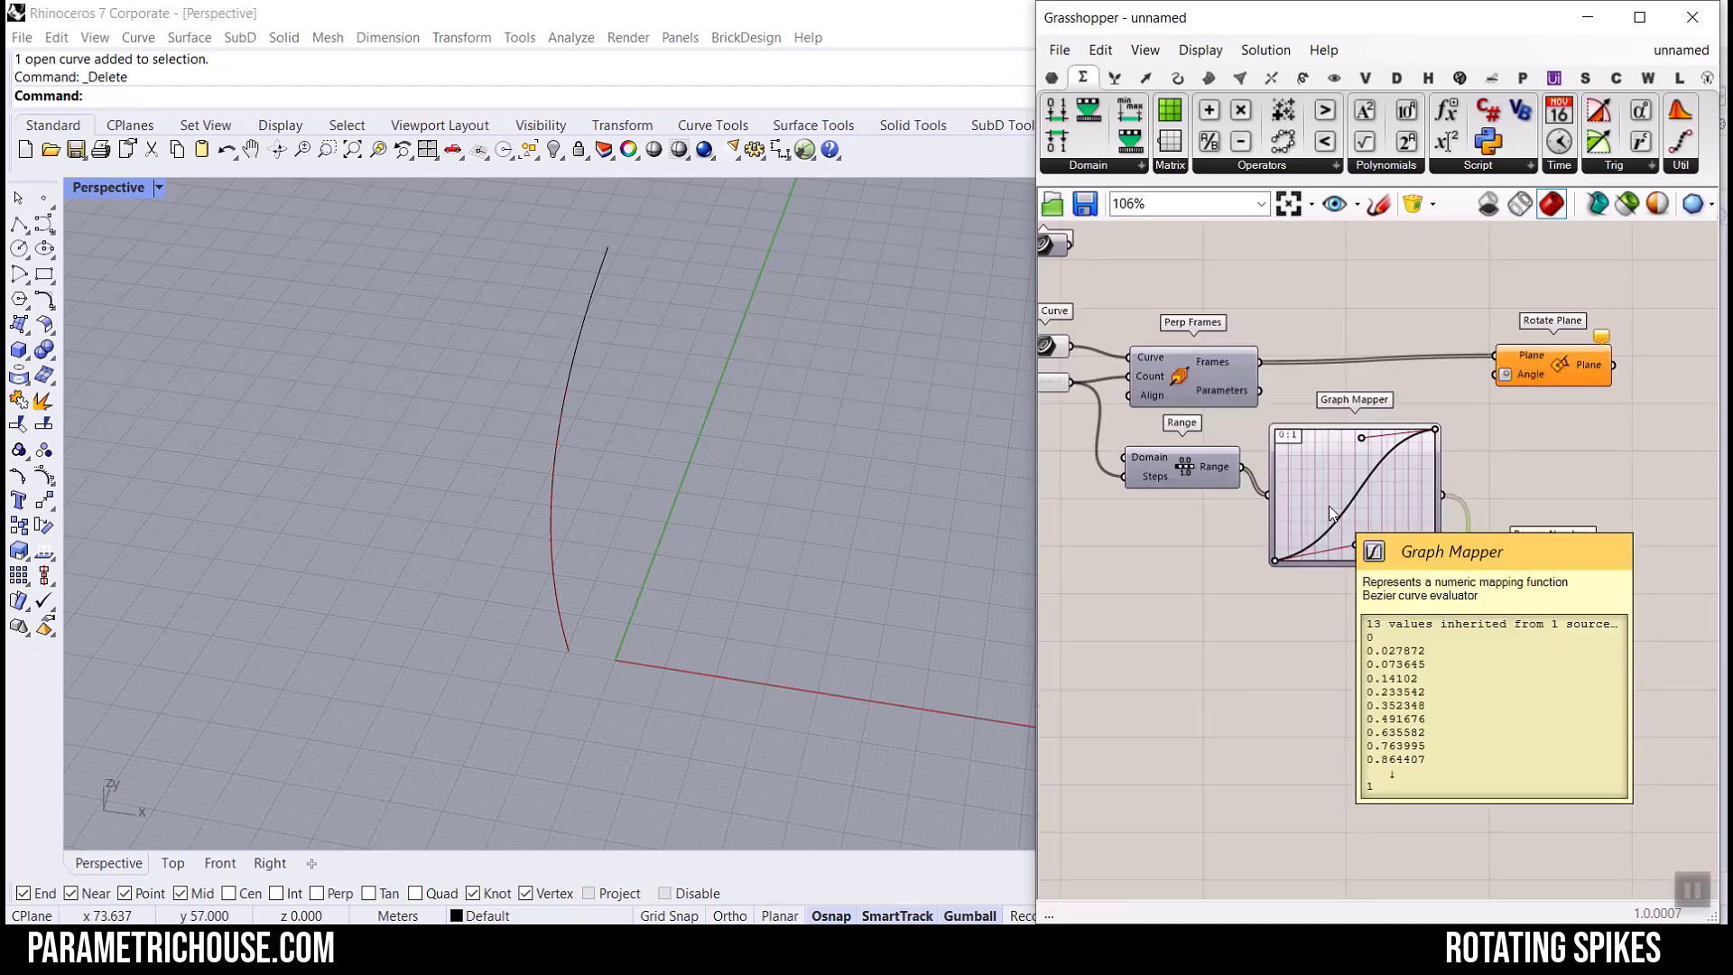
pyautogui.moveTo(1094, 396); pyautogui.dragTo(1525, 659)
pyautogui.moveTo(1129, 464); pyautogui.dragTo(1125, 533)
pyautogui.press('t')
pyautogui.scroll(-12, 1114, 578)
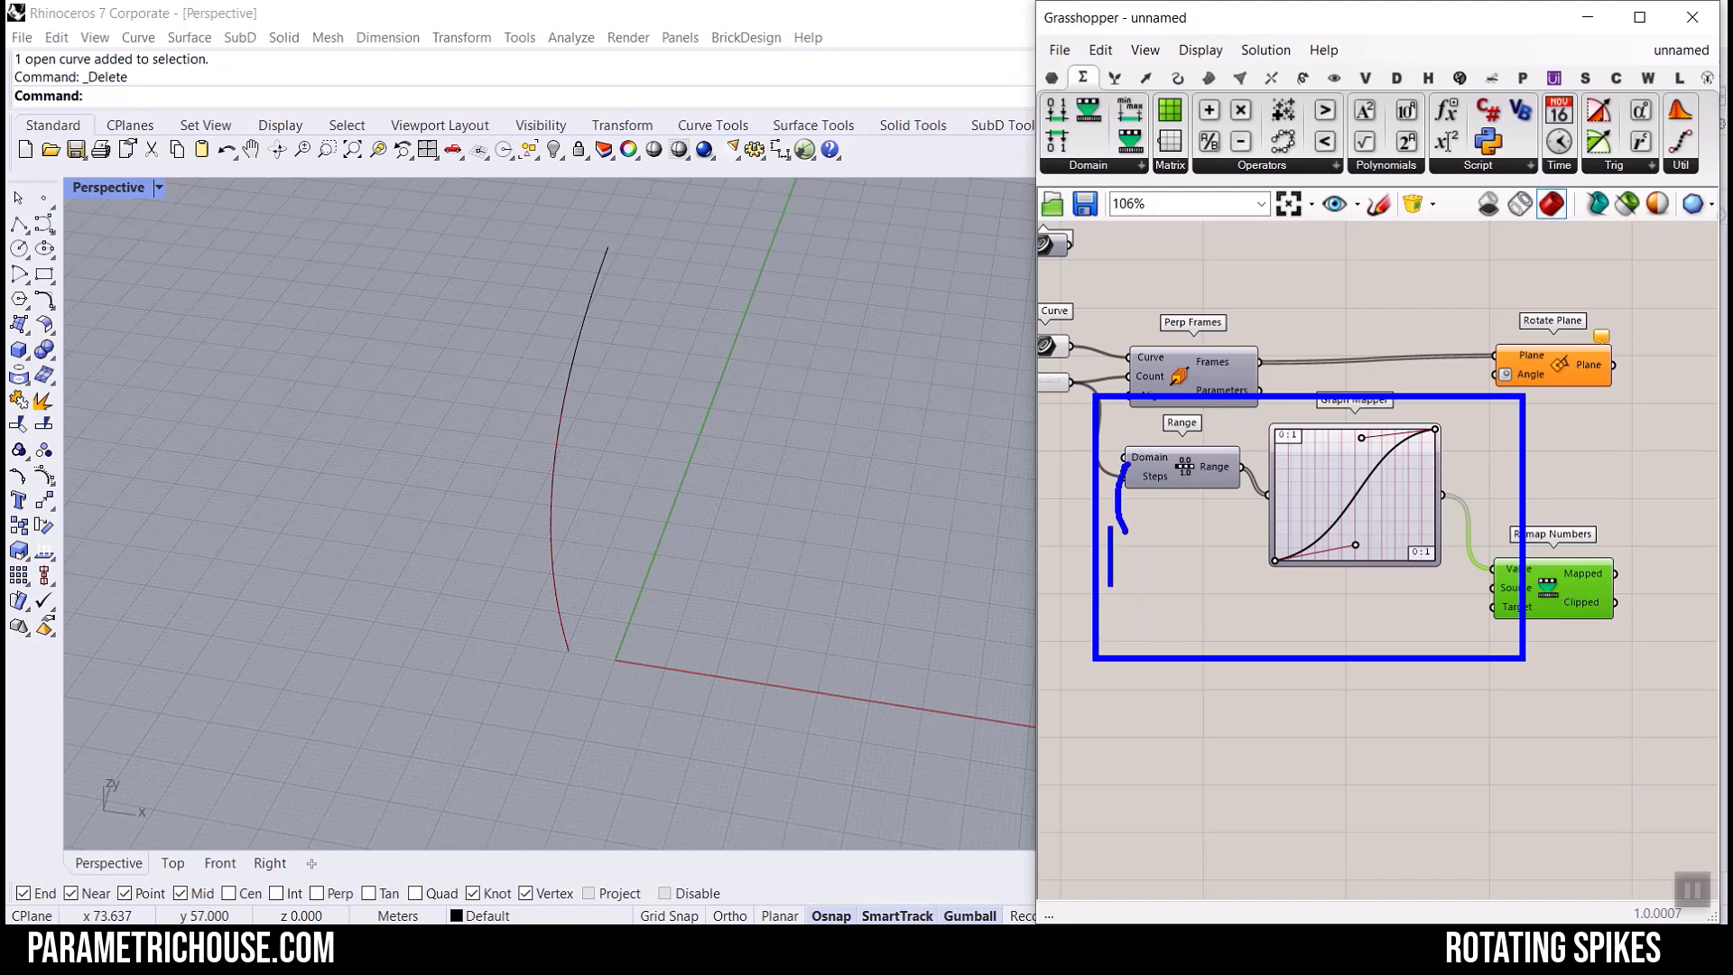
pyautogui.write('0 to 1')
pyautogui.moveTo(1220, 562)
pyautogui.mouseDown()
pyautogui.moveTo(1265, 525)
pyautogui.moveTo(1279, 455)
pyautogui.mouseUp()
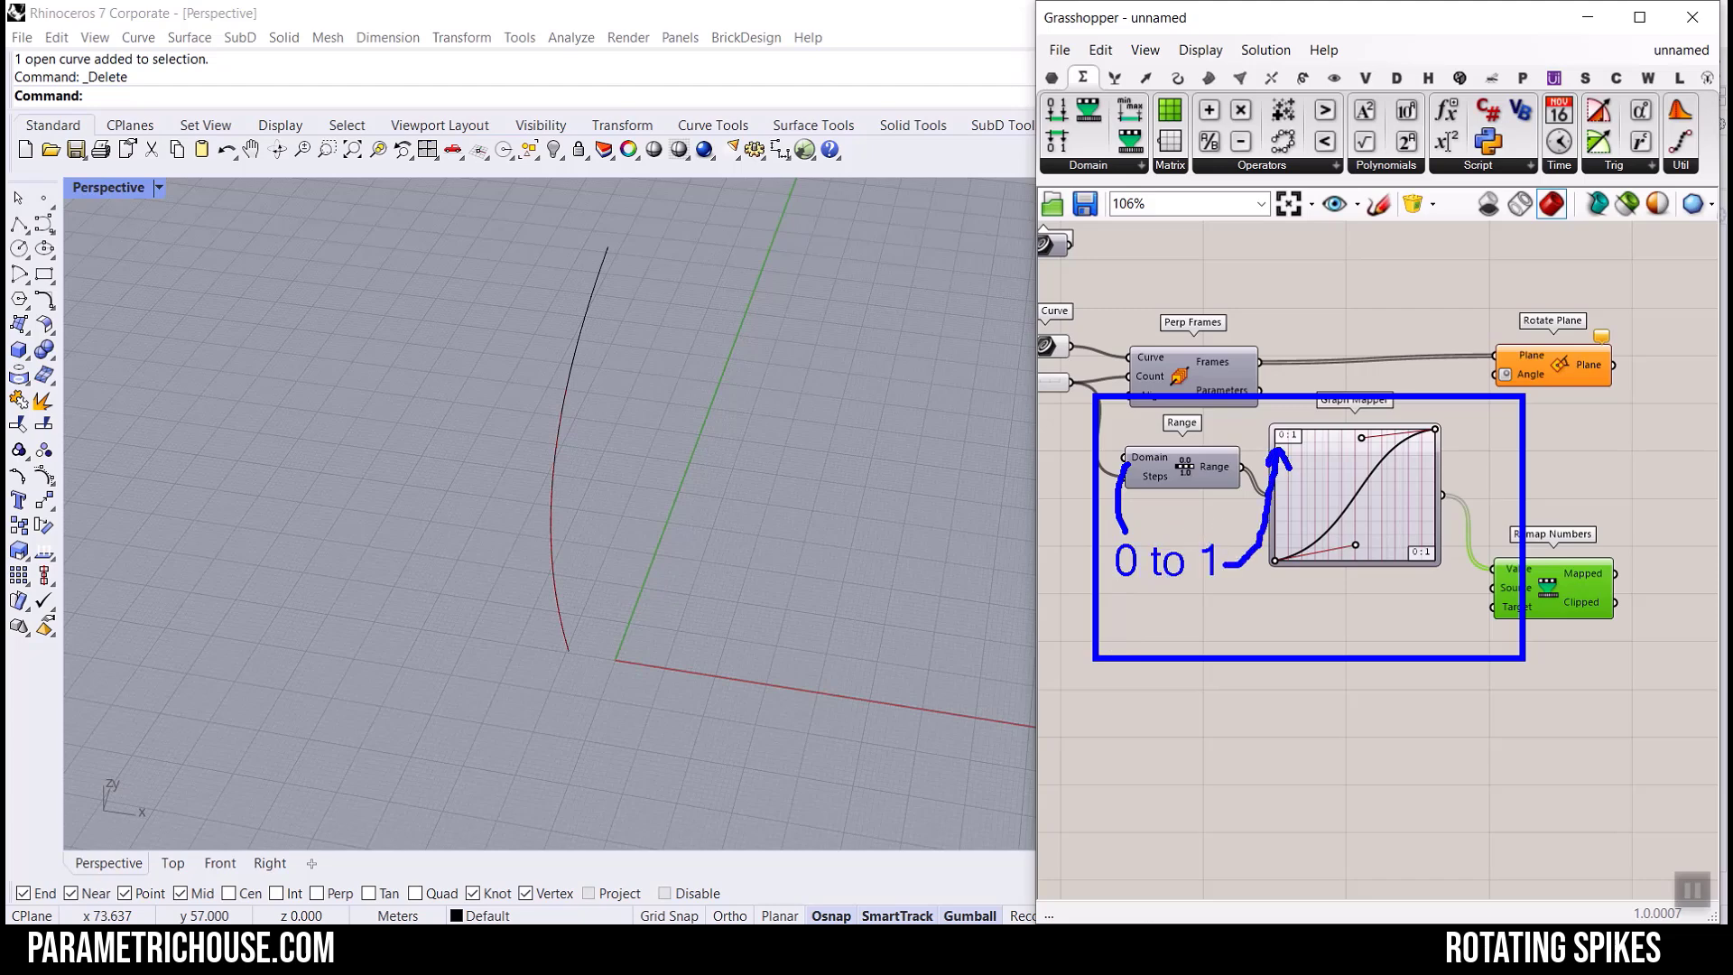
pyautogui.moveTo(1232, 567); pyautogui.dragTo(1478, 578)
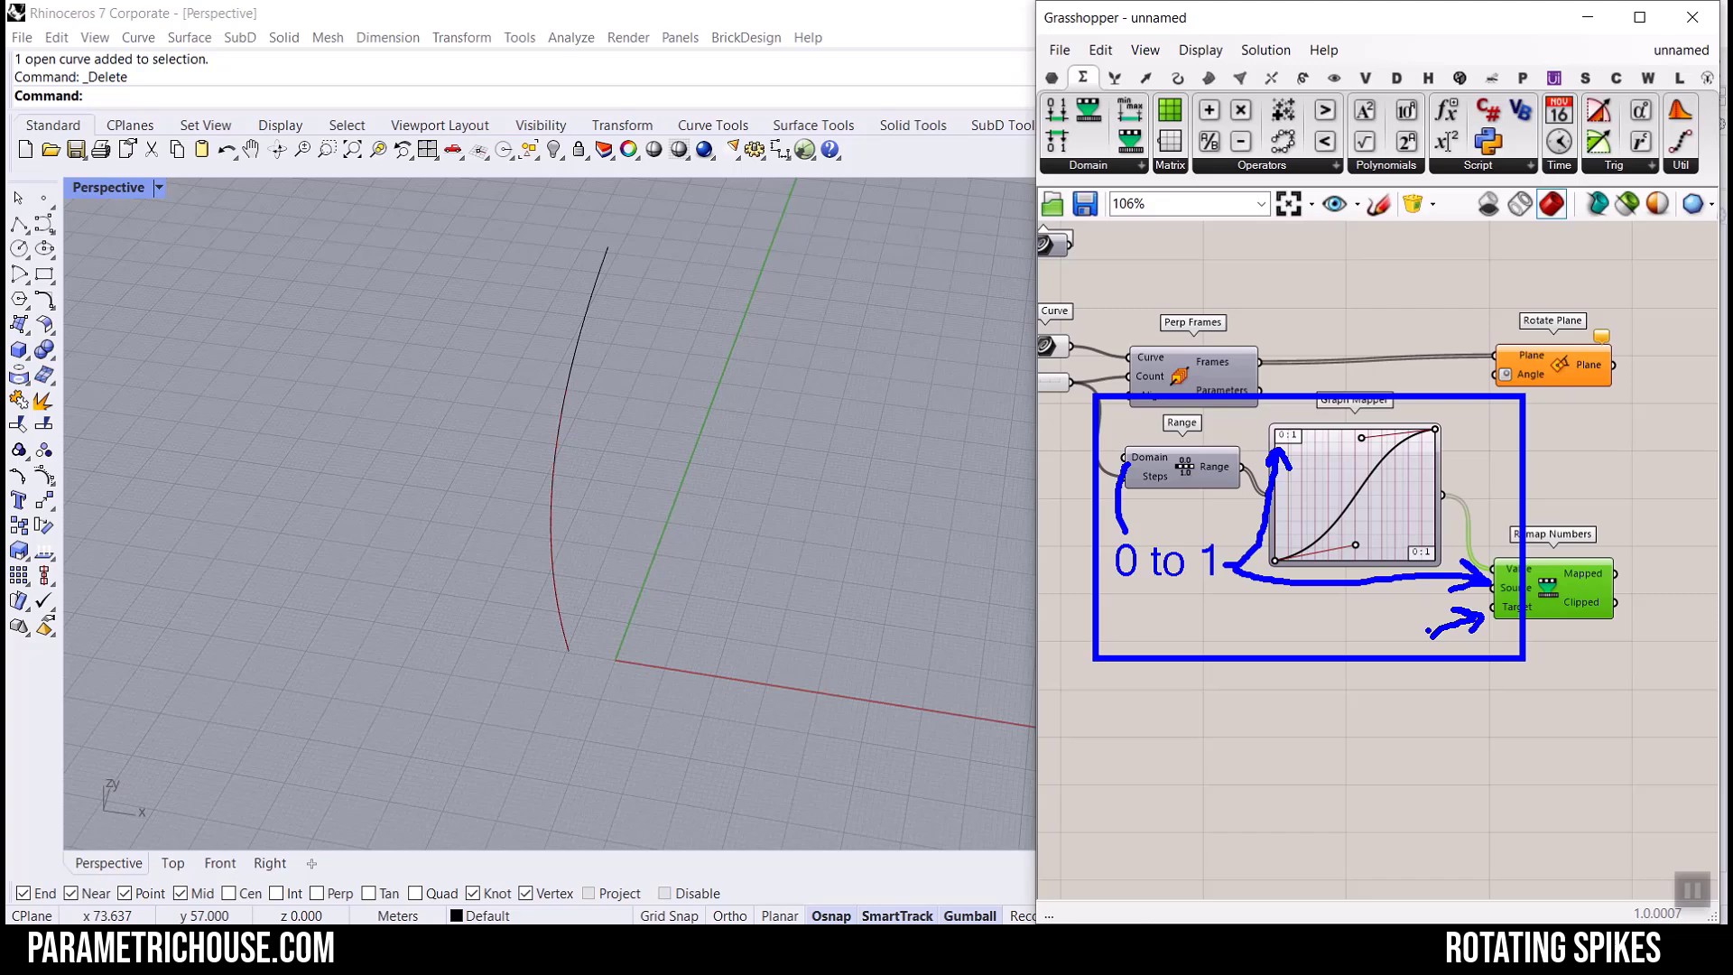
pyautogui.moveTo(1391, 614); pyautogui.dragTo(1429, 593)
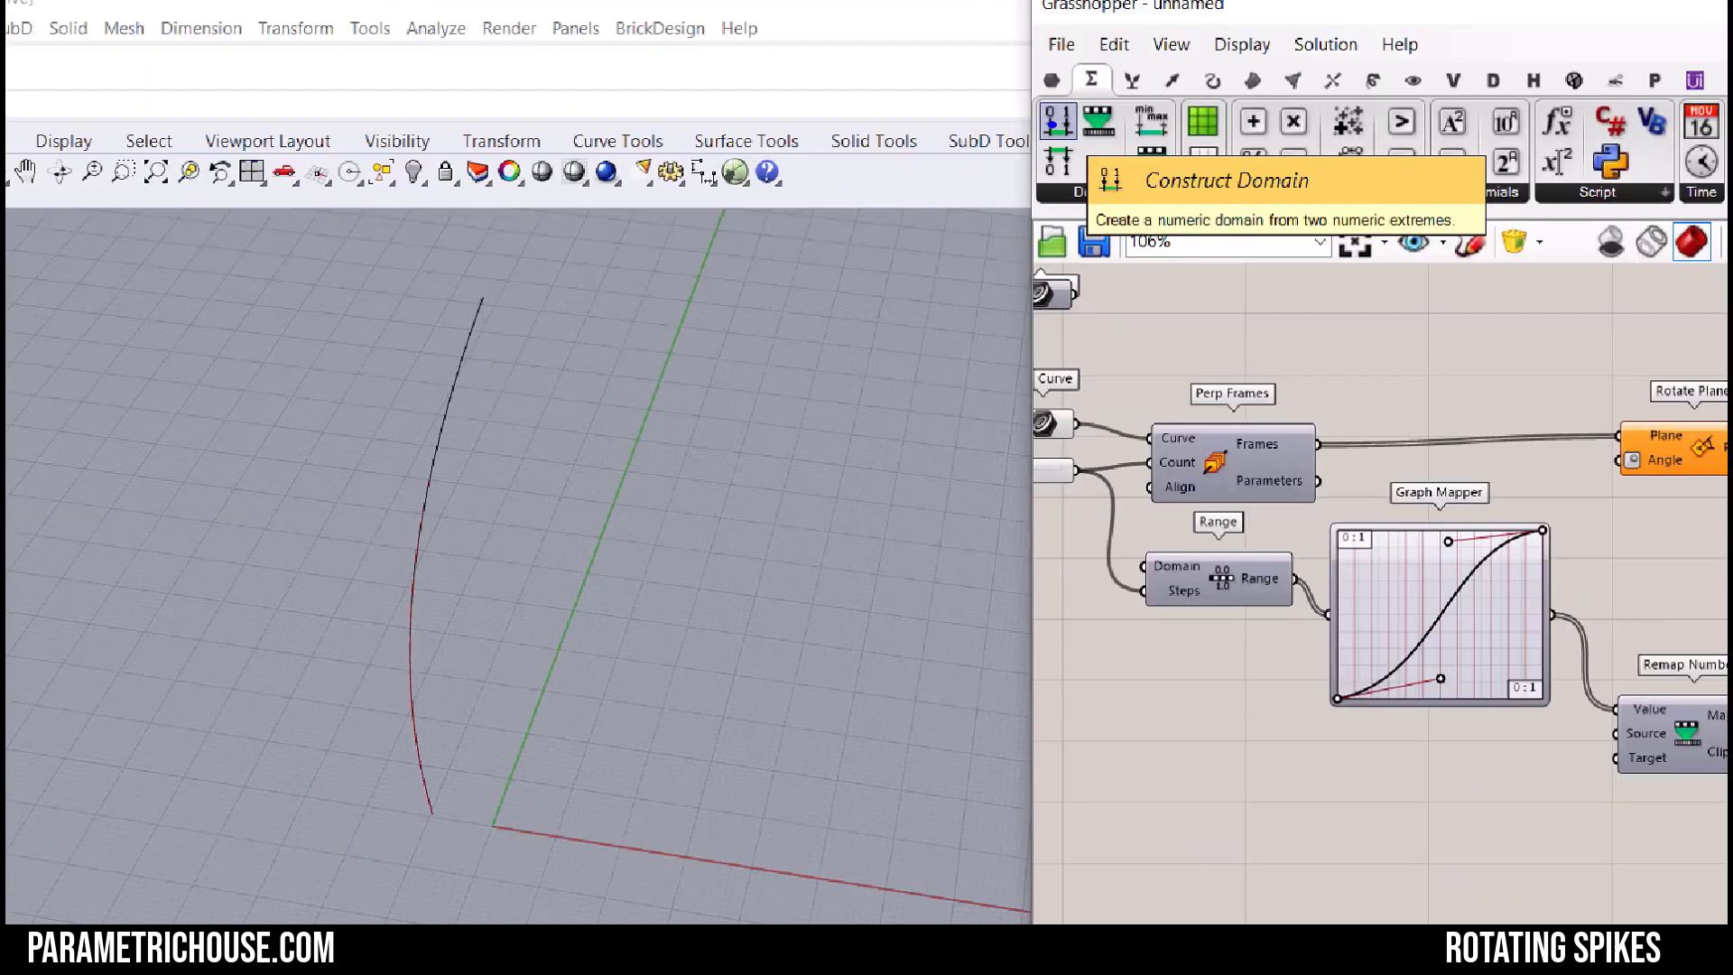
# Add a Construct Domain component below the Graph Mapper and connect its Domain output to the Target input of Remap Numbers.
pyautogui.moveTo(1058, 110); pyautogui.dragTo(1594, 591)
pyautogui.scroll(4, 1369, 640)
pyautogui.moveTo(1314, 657); pyautogui.dragTo(1569, 648, button='right')
pyautogui.moveTo(1470, 695); pyautogui.dragTo(1513, 637)
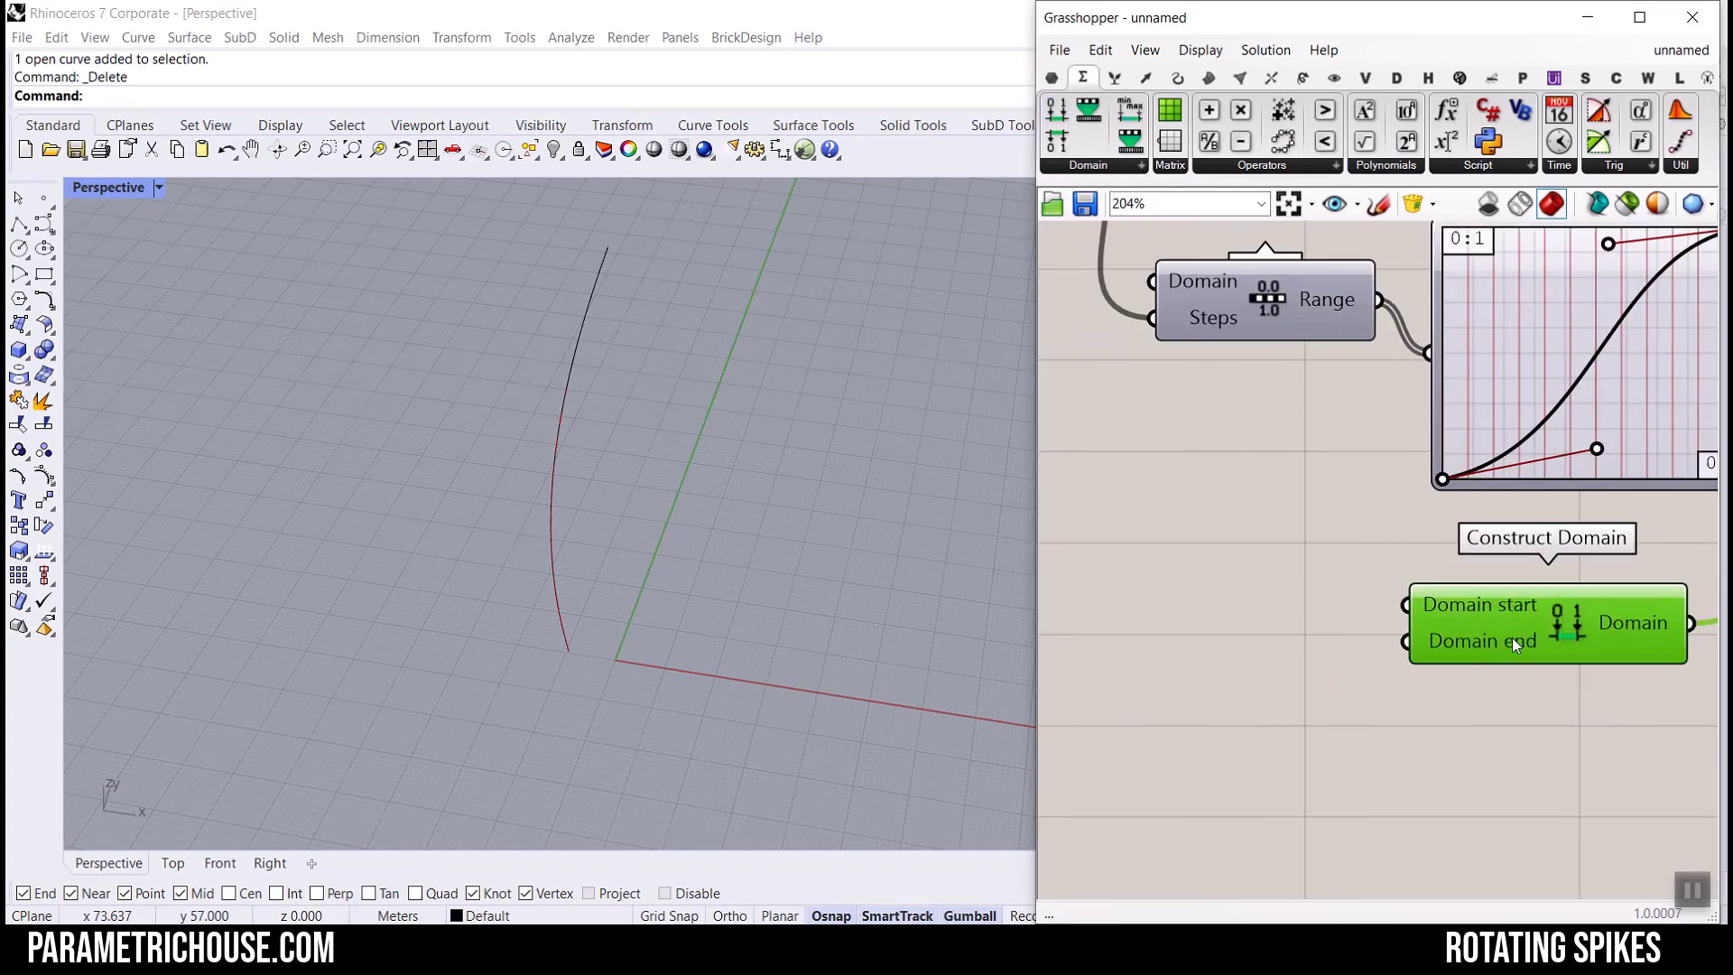
# Rename the Construct Domain inputs Domain start and Domain end to "min rotation" and "max rotation".
pyautogui.rightClick(1470, 607)
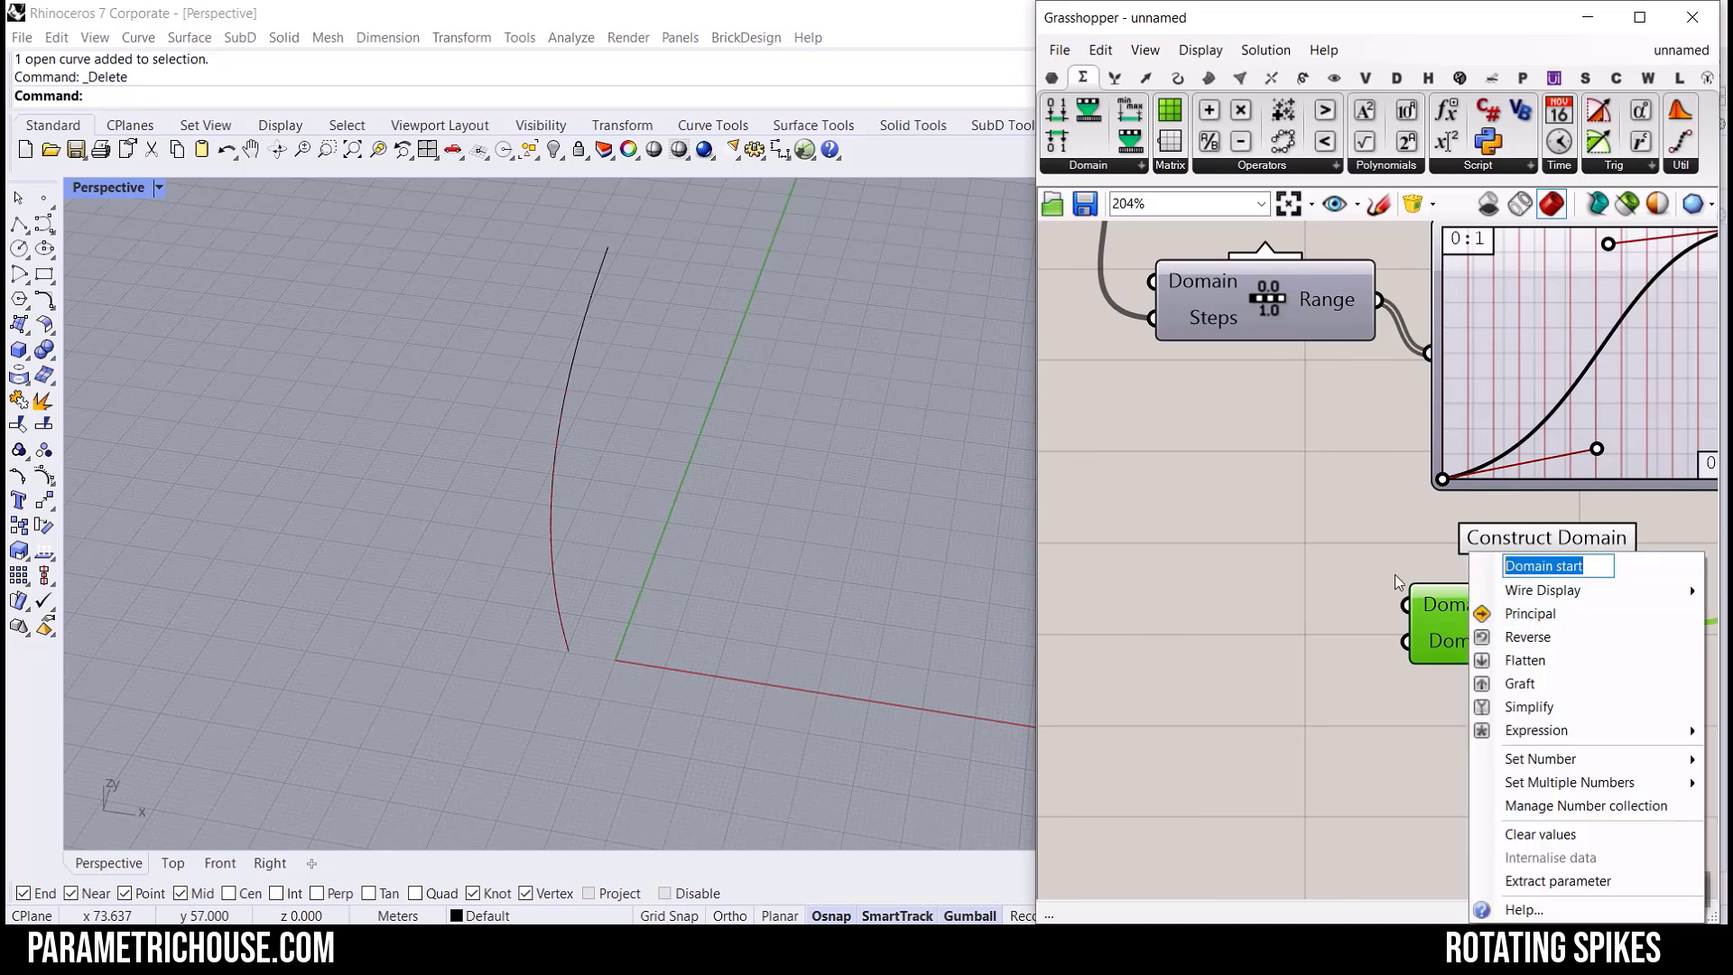
pyautogui.write('min')
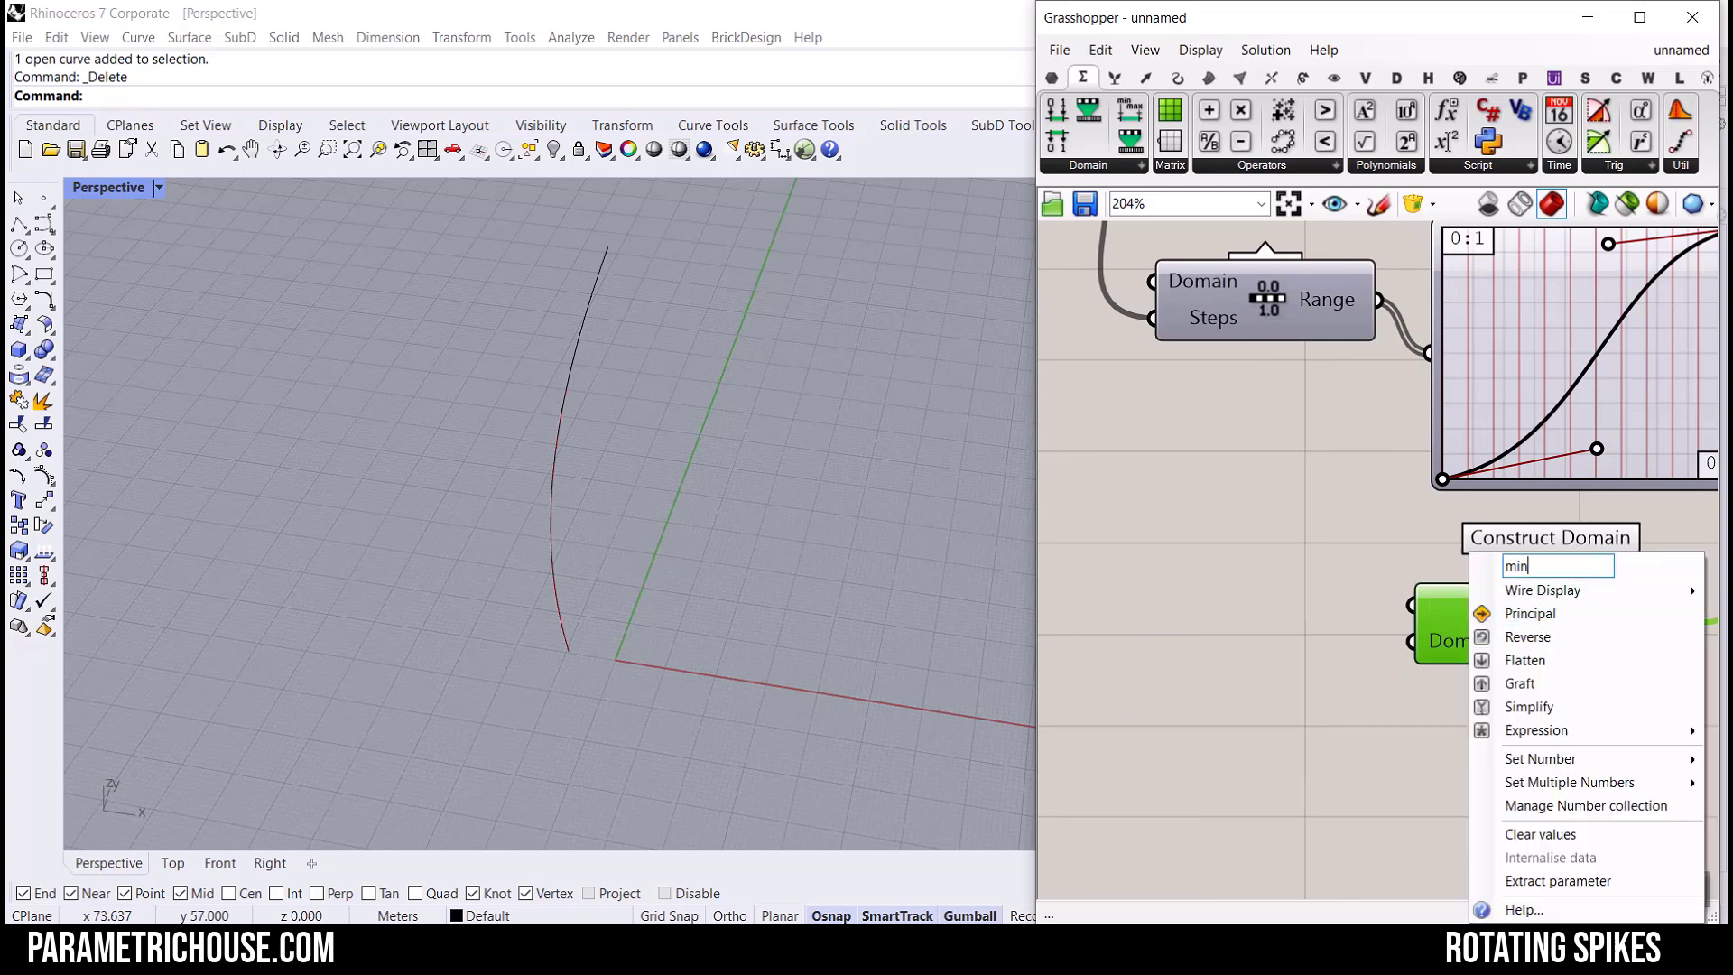
pyautogui.write(' rotation')
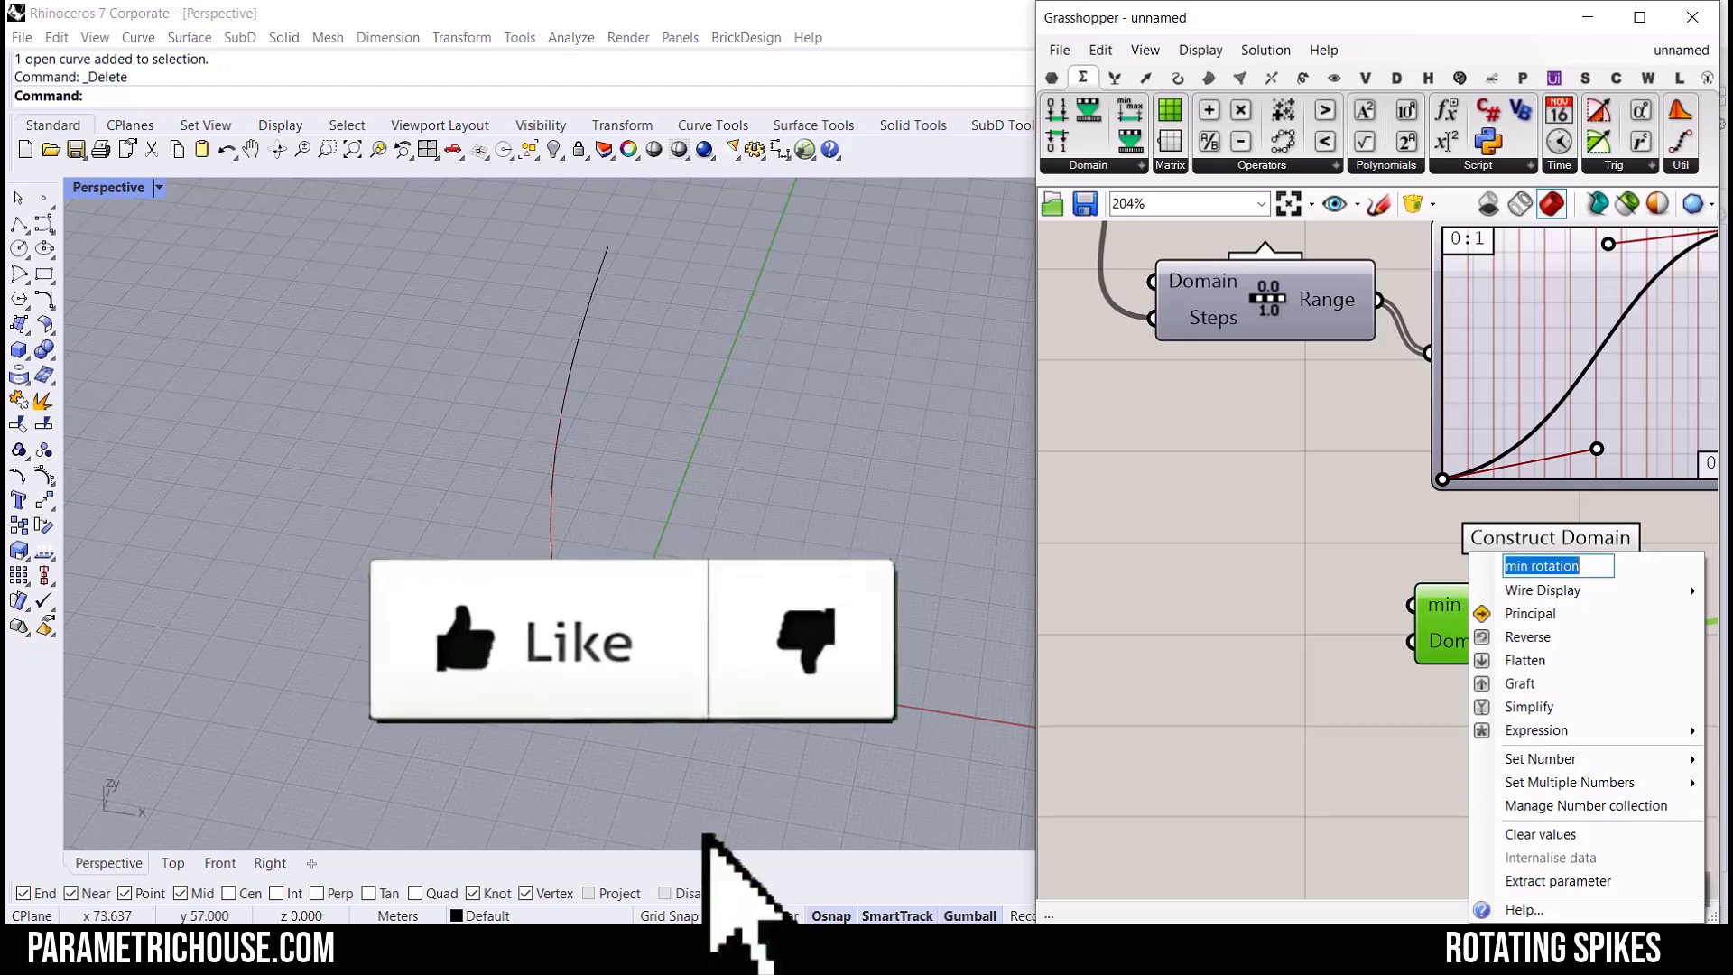
pyautogui.press('Return')
pyautogui.rightClick(1493, 642)
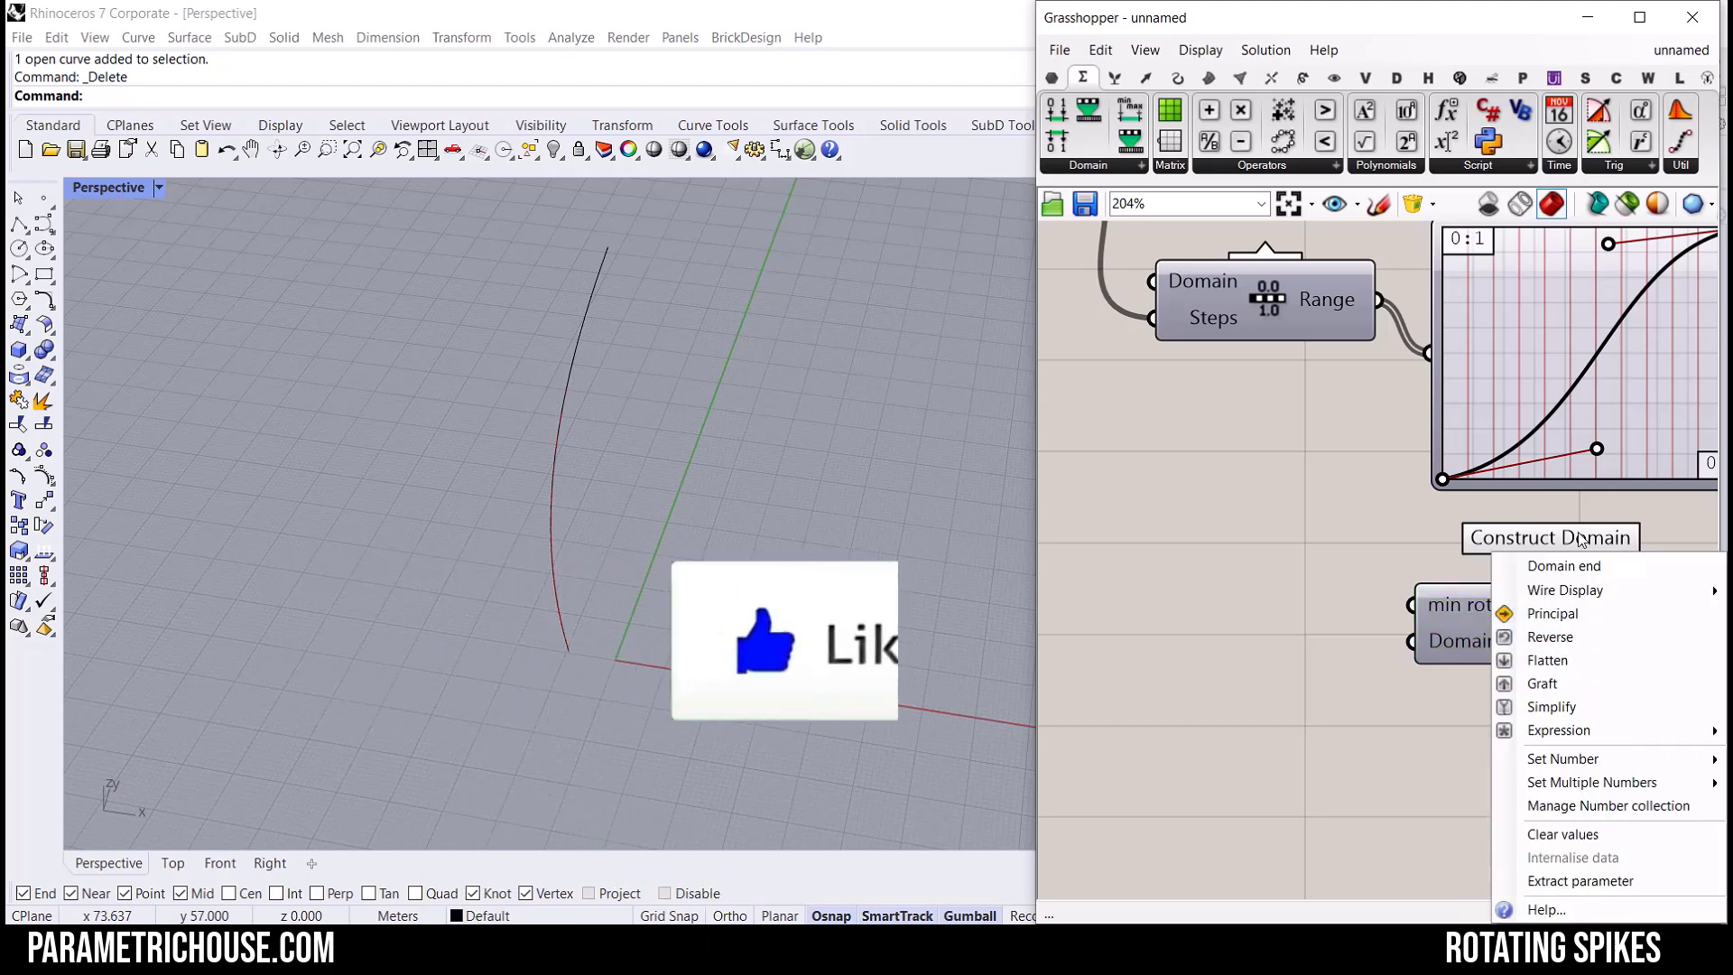
pyautogui.write('min rotation')
pyautogui.moveTo(1554, 576); pyautogui.dragTo(1524, 568)
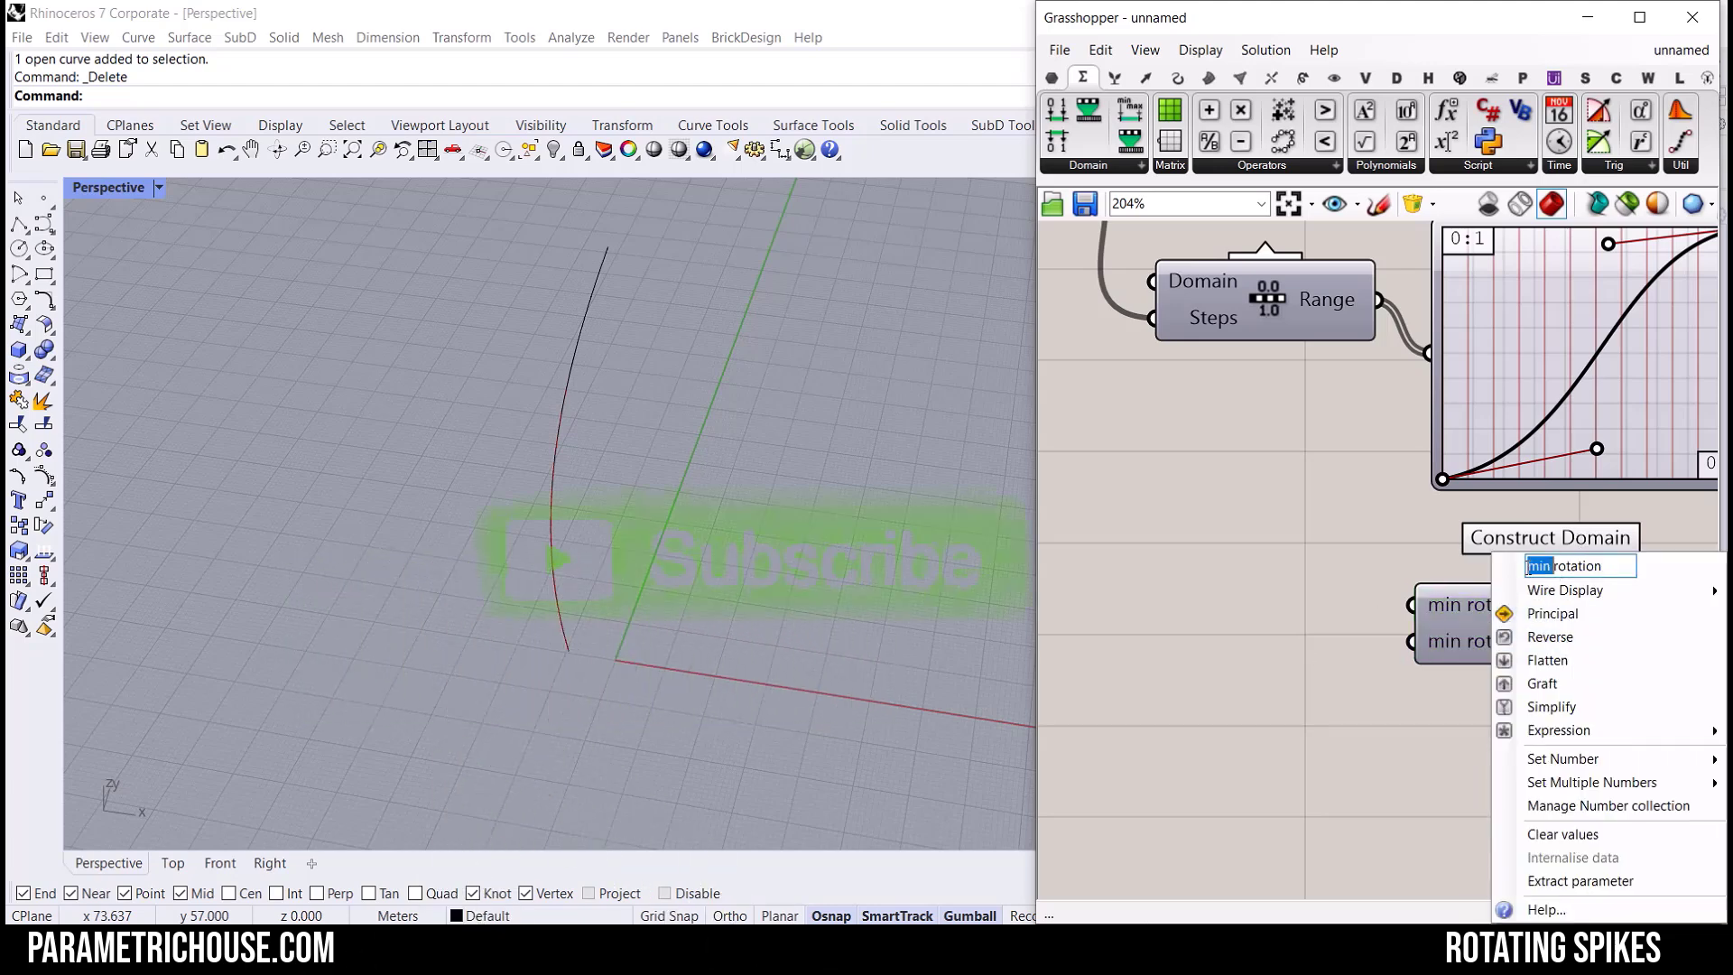
pyautogui.write('max')
pyautogui.press('Return')
# Create a number slider from 0 to 360.00, clear its custom name and connect it to the min rotation input.
pyautogui.scroll(-3, 1445, 632)
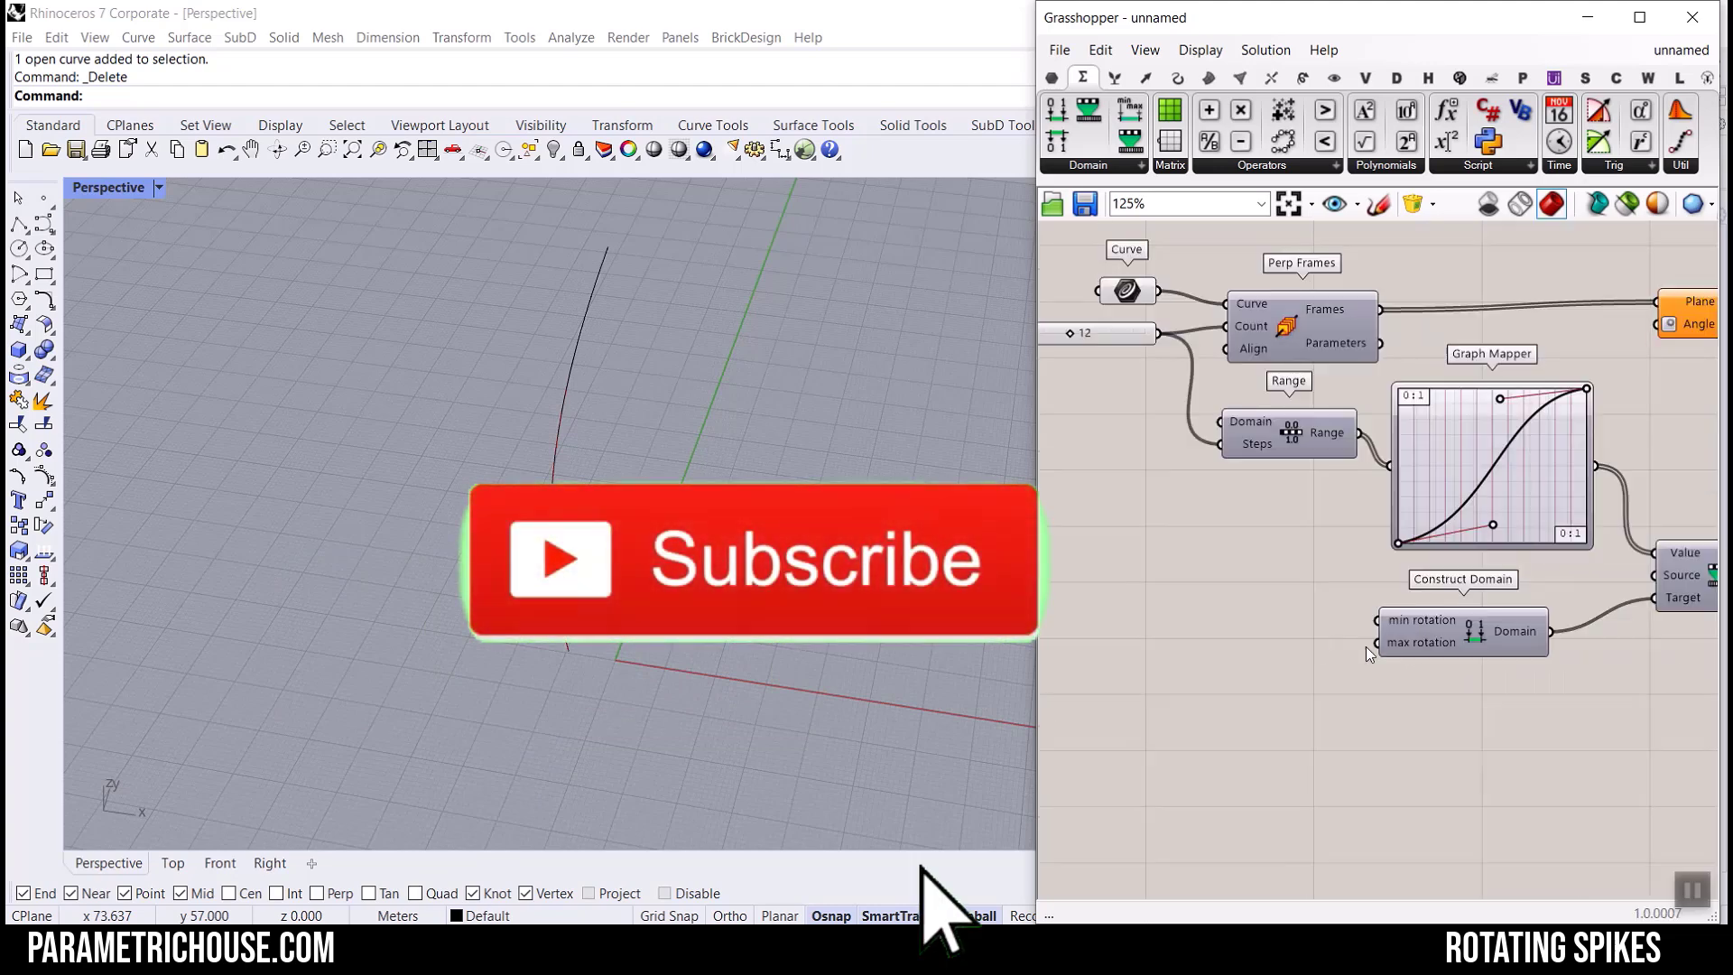
pyautogui.scroll(3, 1172, 621)
pyautogui.doubleClick(1172, 621)
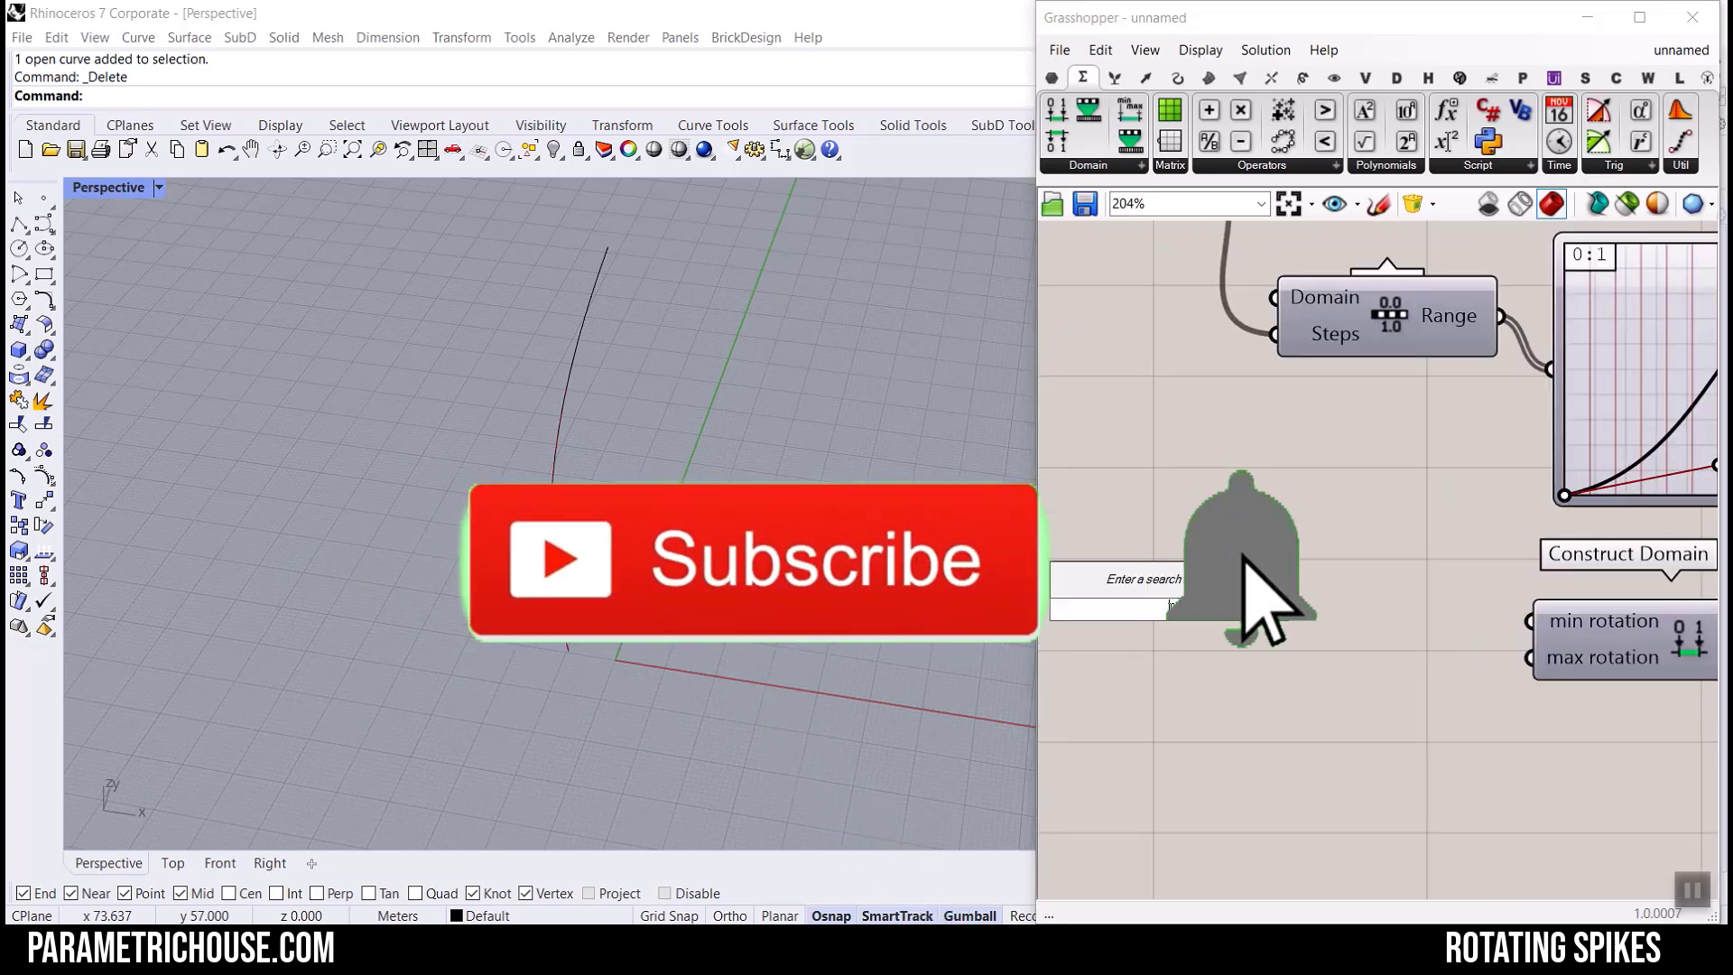
pyautogui.write('0..360.00')
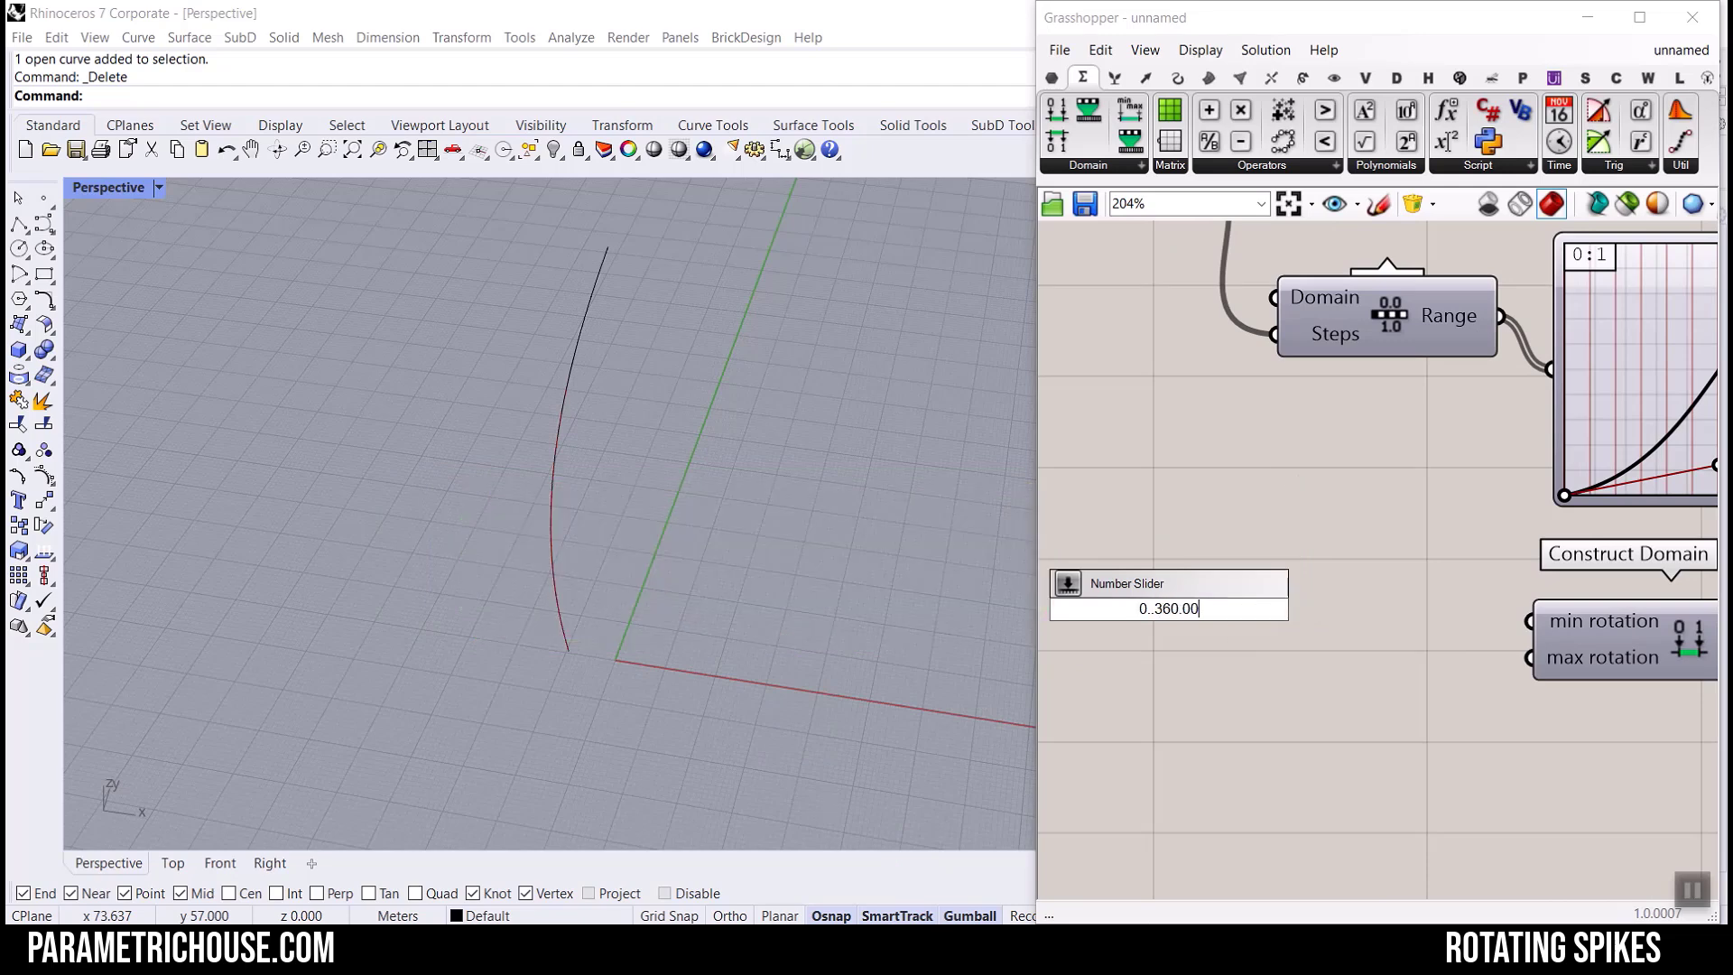
pyautogui.press('Return')
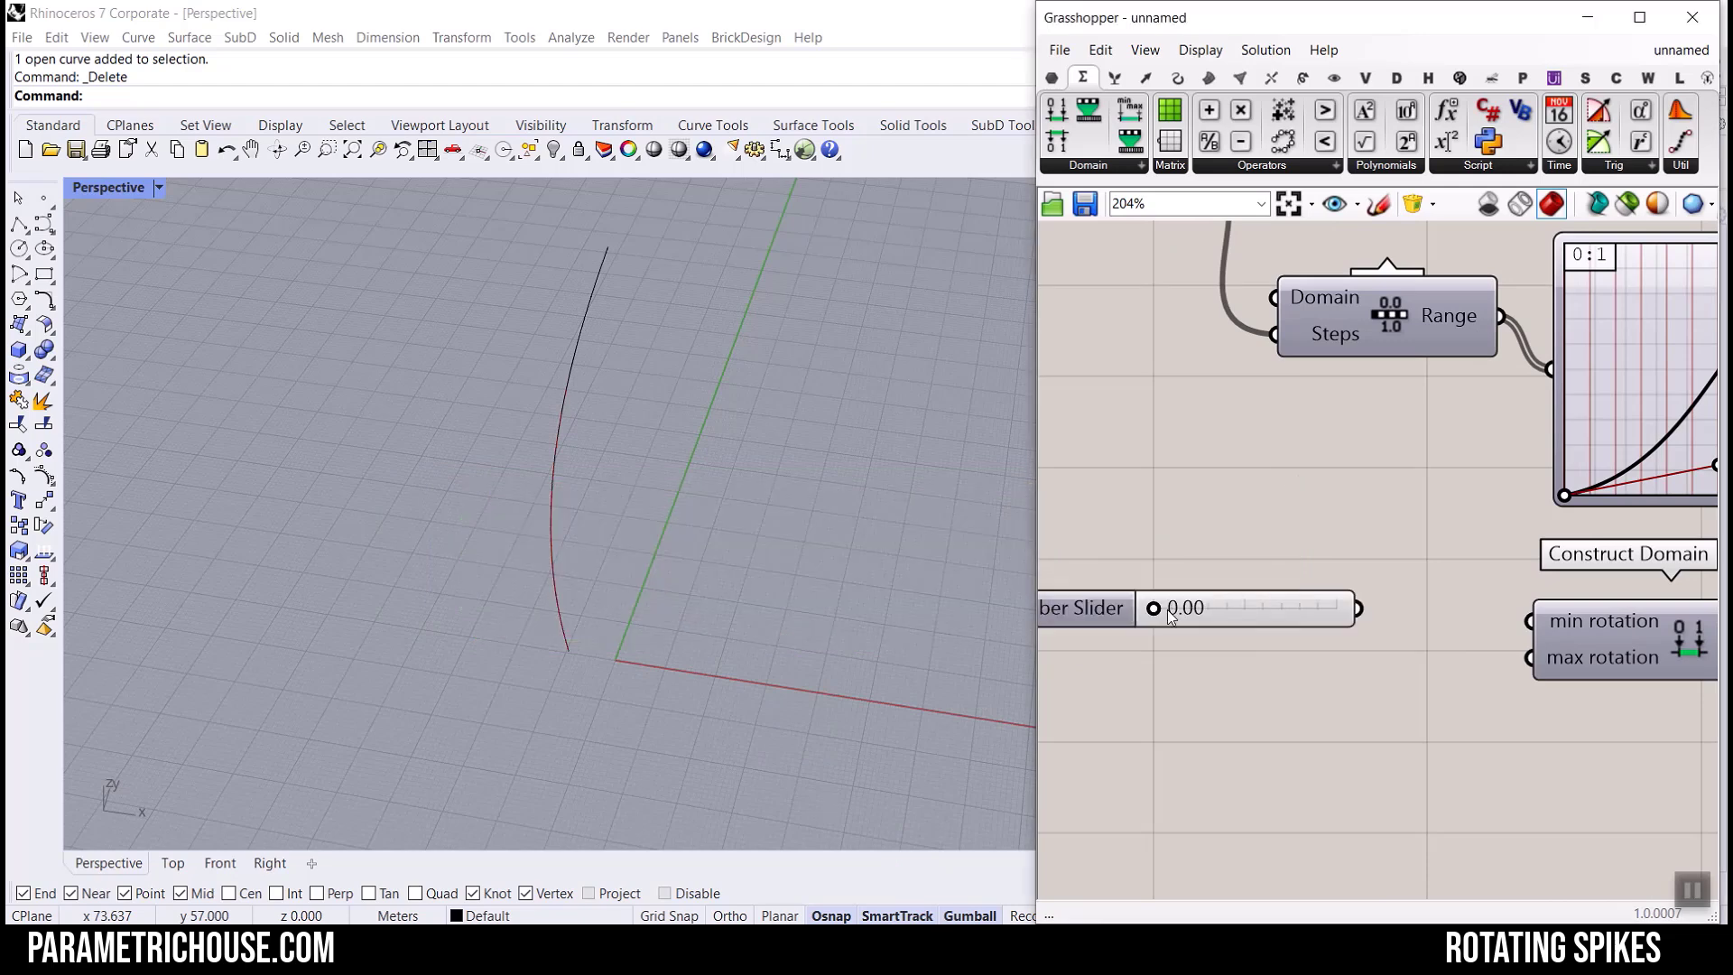
pyautogui.rightClick(1300, 602)
pyautogui.moveTo(1431, 614); pyautogui.dragTo(1331, 607)
pyautogui.press('BackSpace')
pyautogui.click(1326, 526)
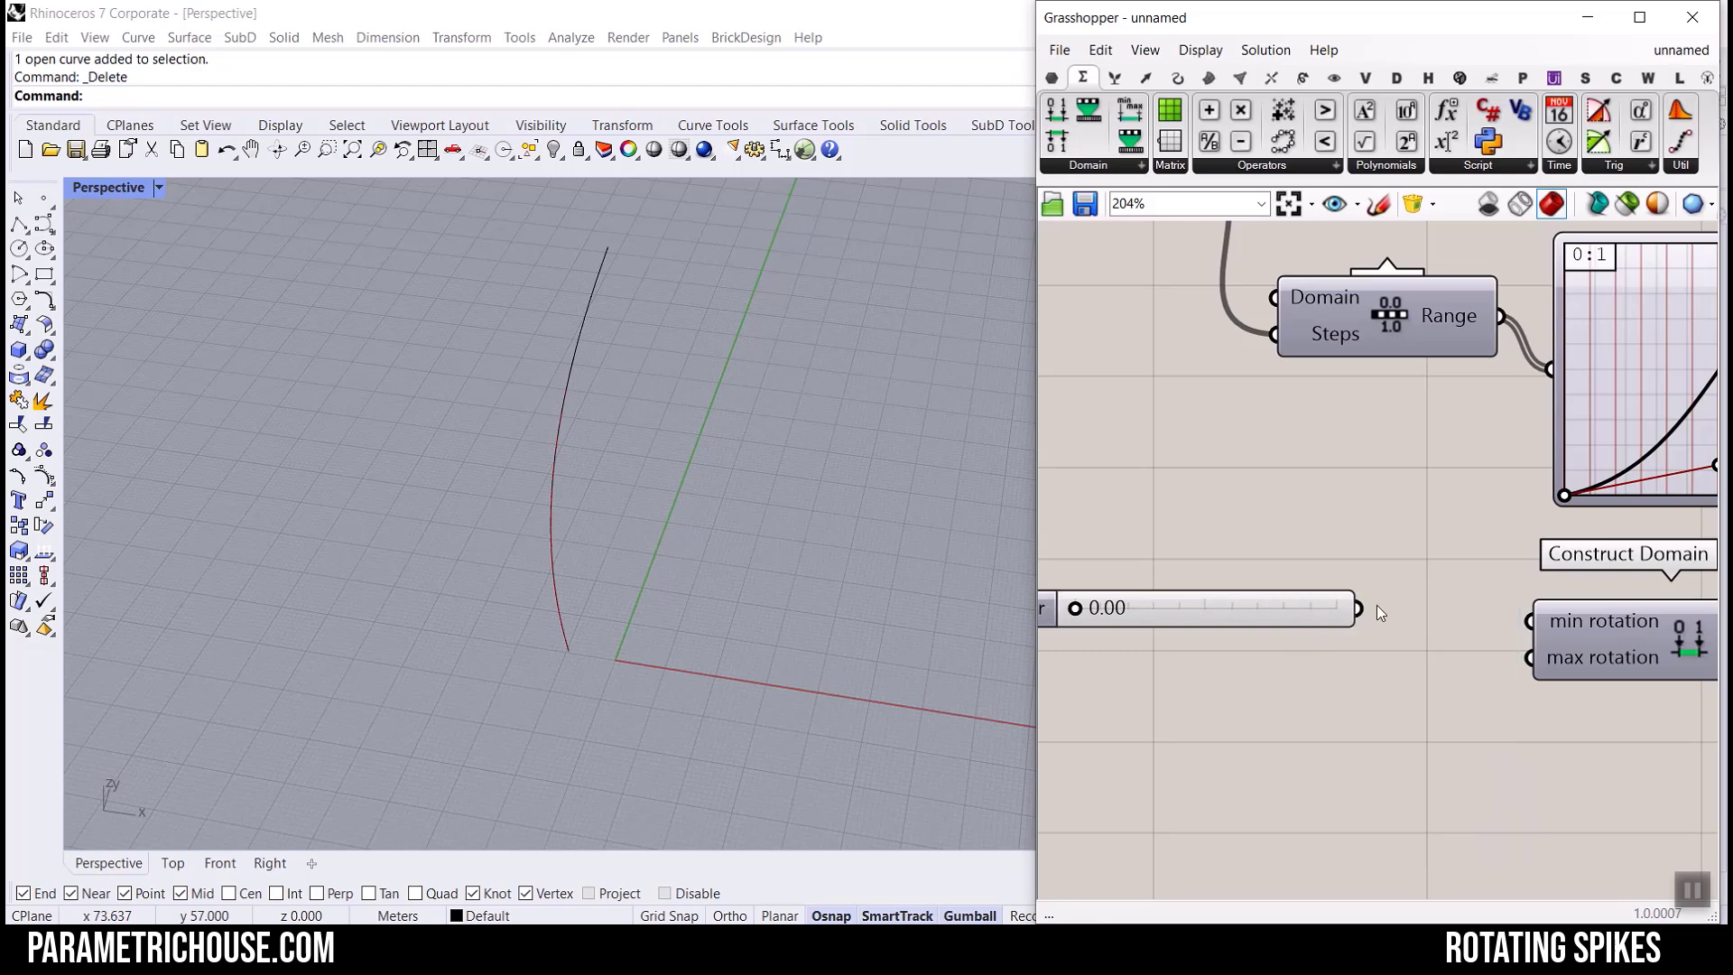
# Duplicate the slider, connect the copy to the max rotation input and set it to about 197.47.
pyautogui.moveTo(1331, 620); pyautogui.dragTo(1448, 604, button='right')
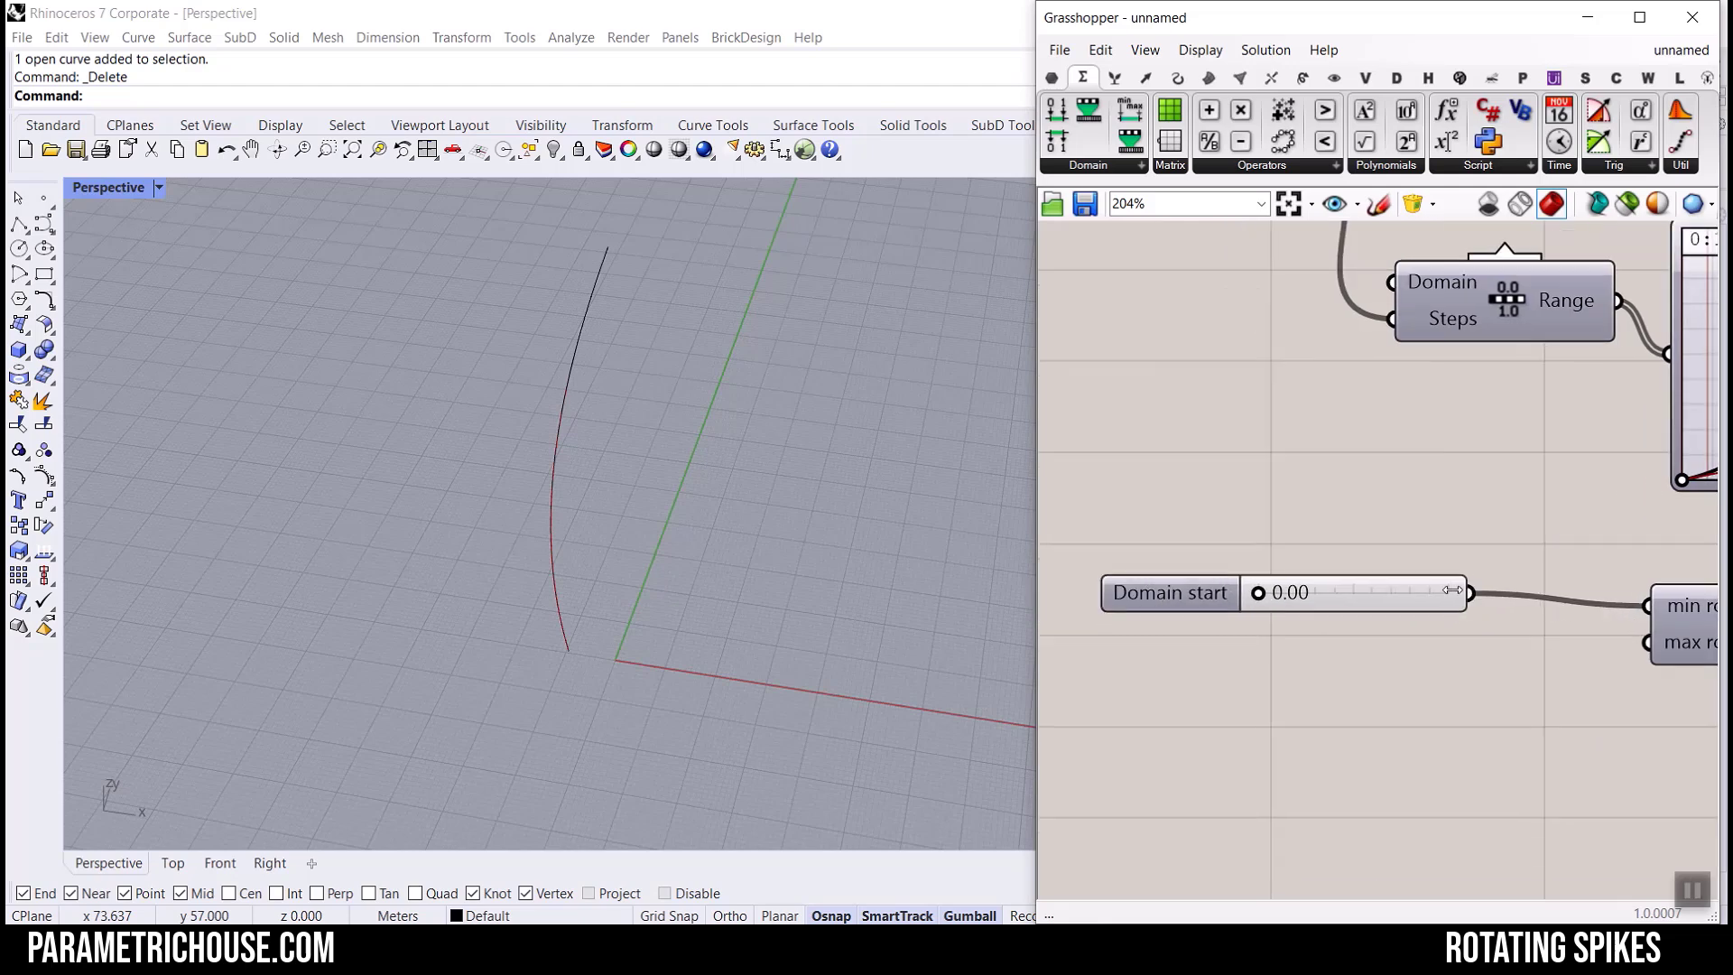
pyautogui.moveTo(1356, 588); pyautogui.dragTo(1648, 643)
pyautogui.moveTo(1438, 663); pyautogui.dragTo(1275, 589, button='right')
# Move Rotate Plane further along the canvas and connect the Mapped output of Remap Numbers to its Angle input.
pyautogui.scroll(-5, 1275, 588)
pyautogui.scroll(5, 1302, 460)
pyautogui.moveTo(1524, 388); pyautogui.dragTo(1569, 379)
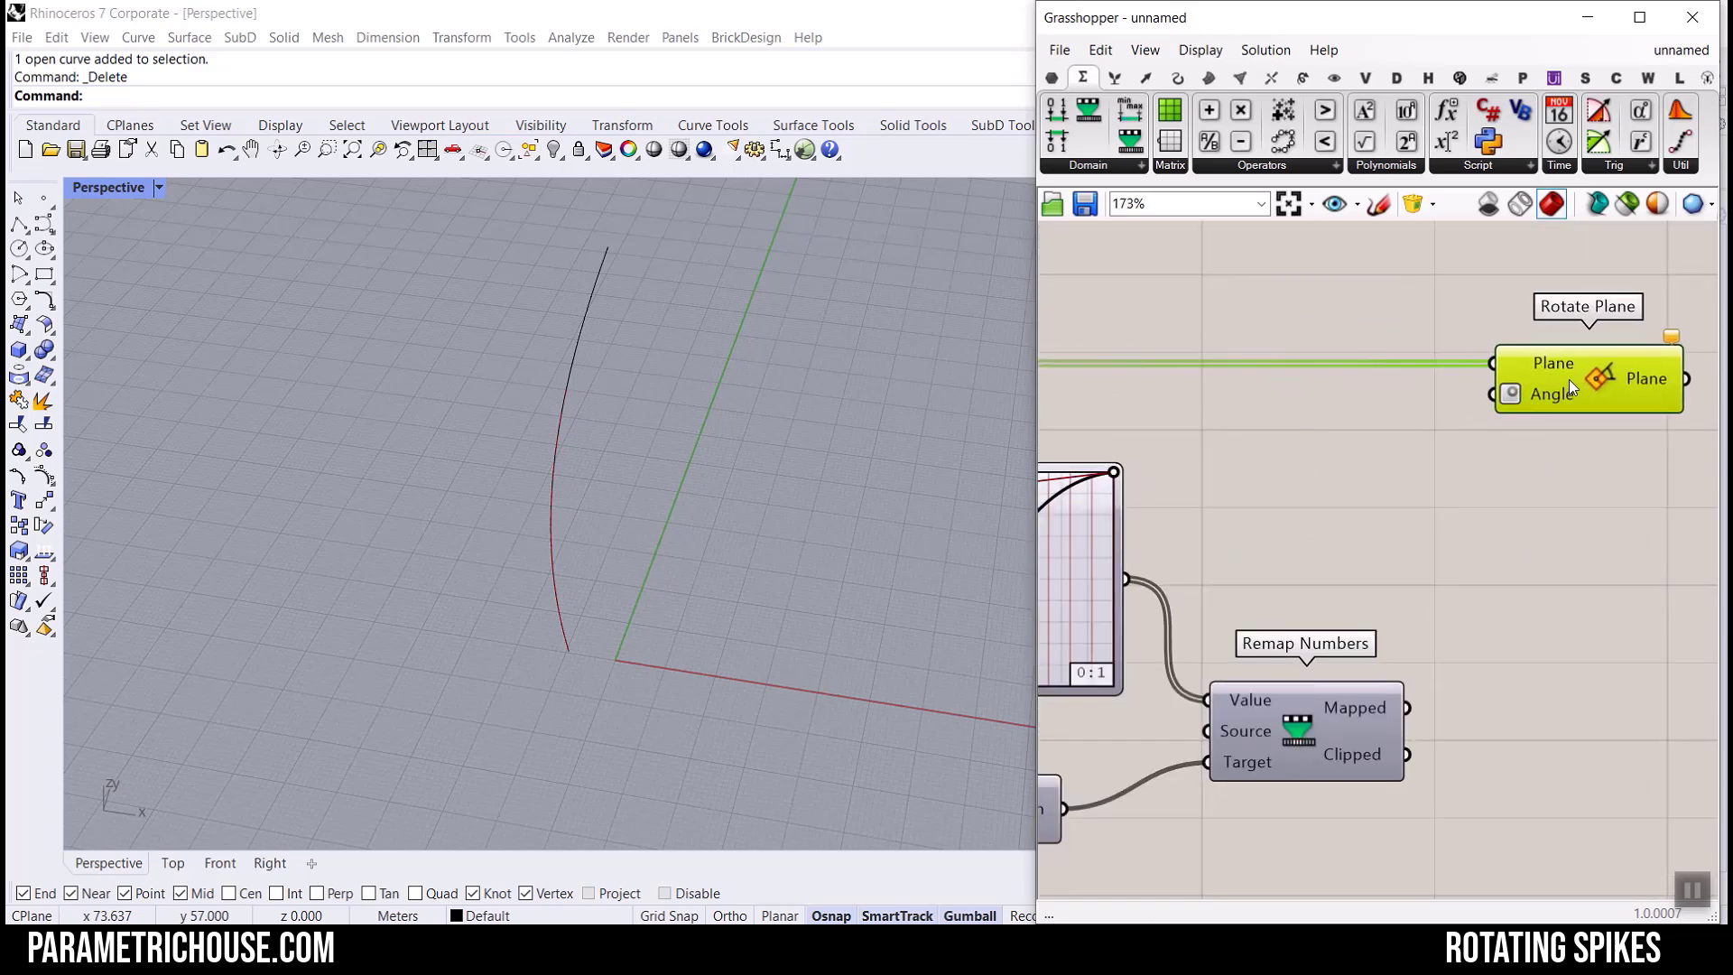
pyautogui.moveTo(1411, 722); pyautogui.dragTo(1494, 394)
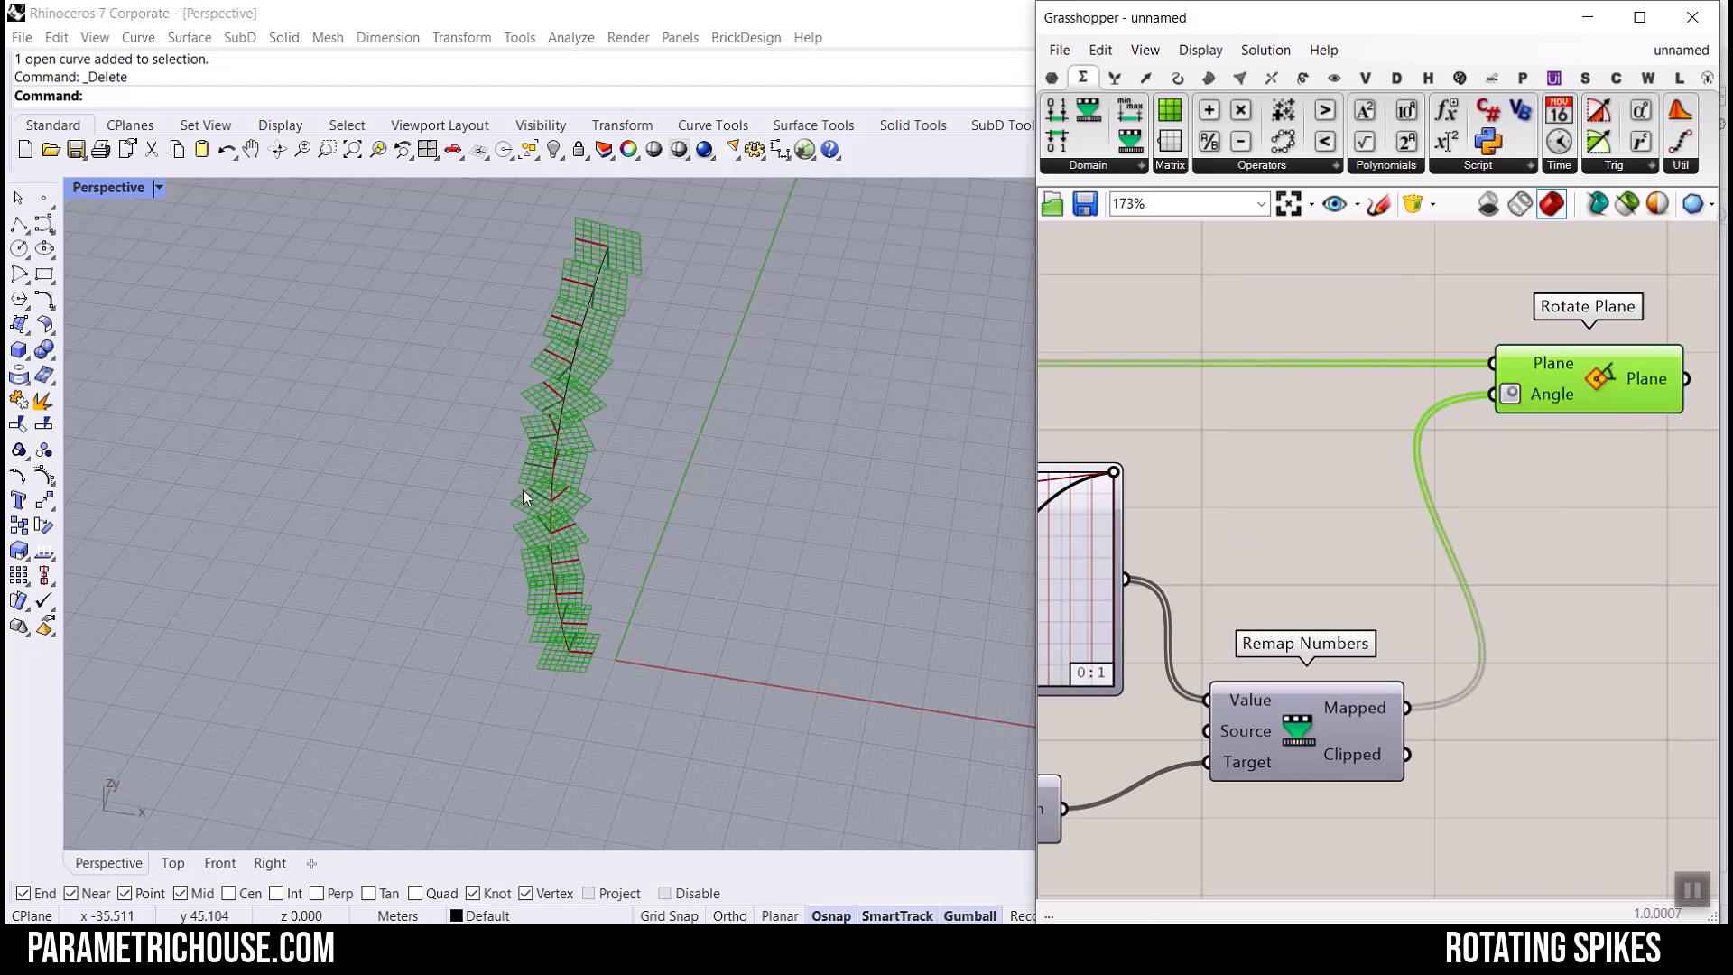
# Set the max rotation slider to 90.
pyautogui.moveTo(523, 490); pyautogui.dragTo(473, 505, button='right')
pyautogui.scroll(2, 473, 513)
pyautogui.scroll(-4, 1280, 503)
pyautogui.scroll(4, 1190, 642)
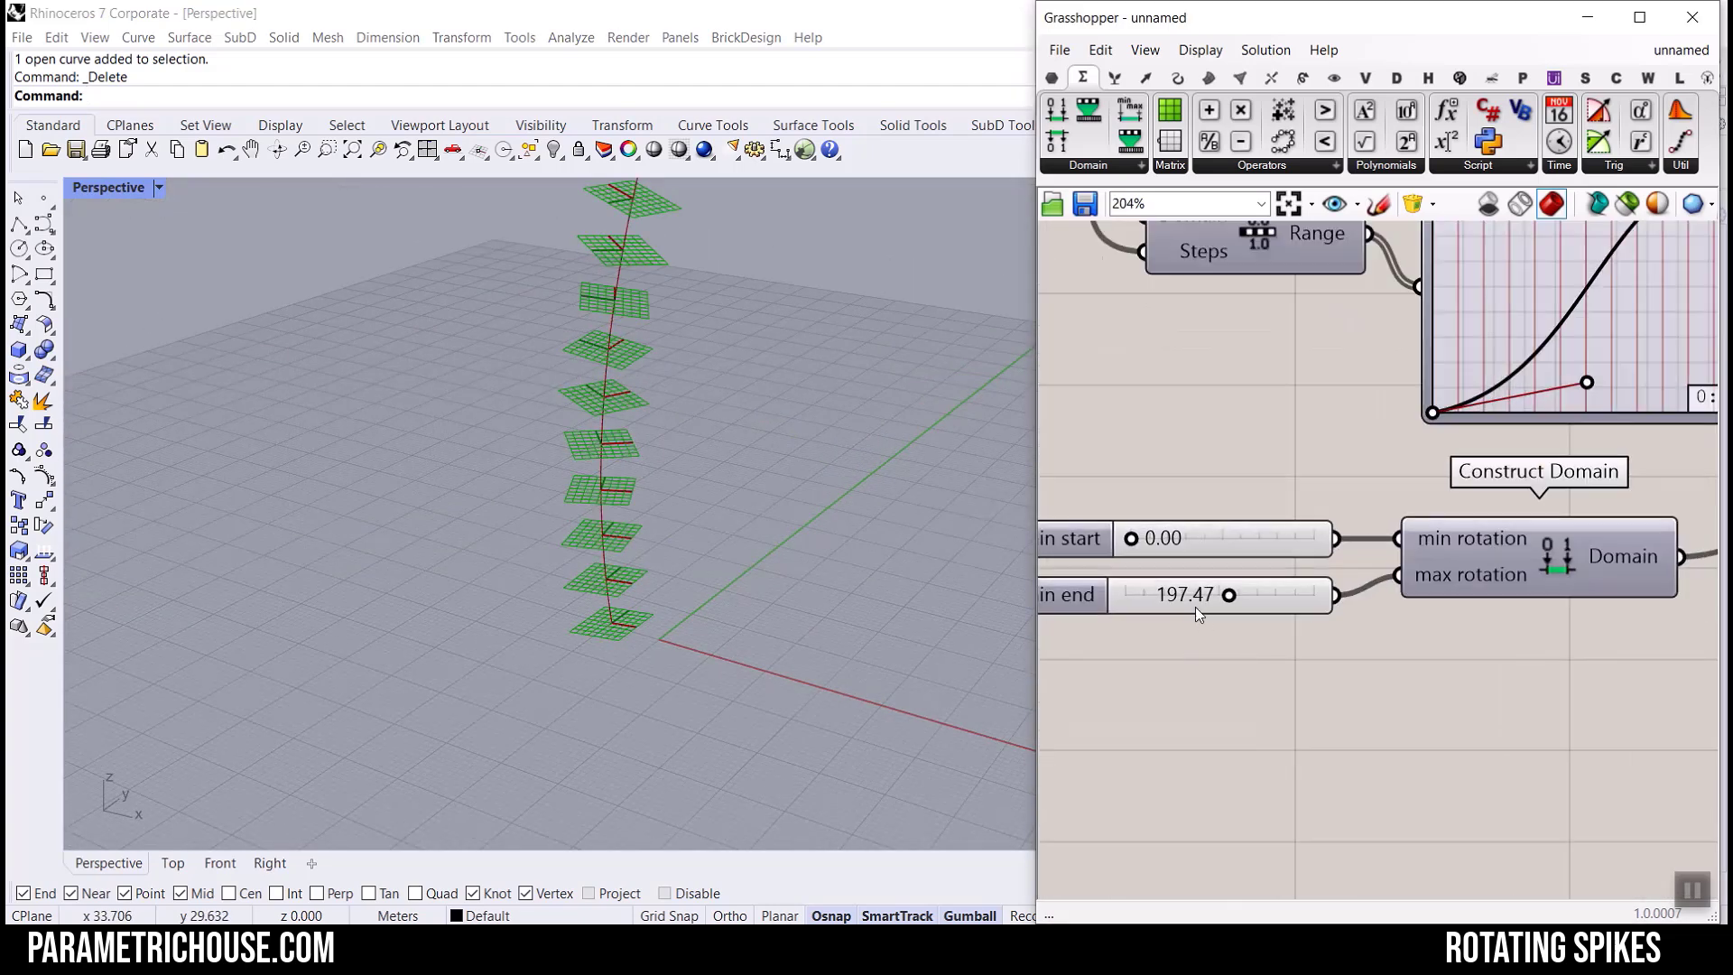
pyautogui.doubleClick(1195, 599)
pyautogui.write('90')
pyautogui.press('Return')
# Examine how the frames rotate along the curve from its base to its top end in the Rhino view.
pyautogui.moveTo(666, 626); pyautogui.dragTo(604, 816, button='right')
pyautogui.scroll(2, 604, 816)
pyautogui.moveTo(605, 803); pyautogui.dragTo(683, 804)
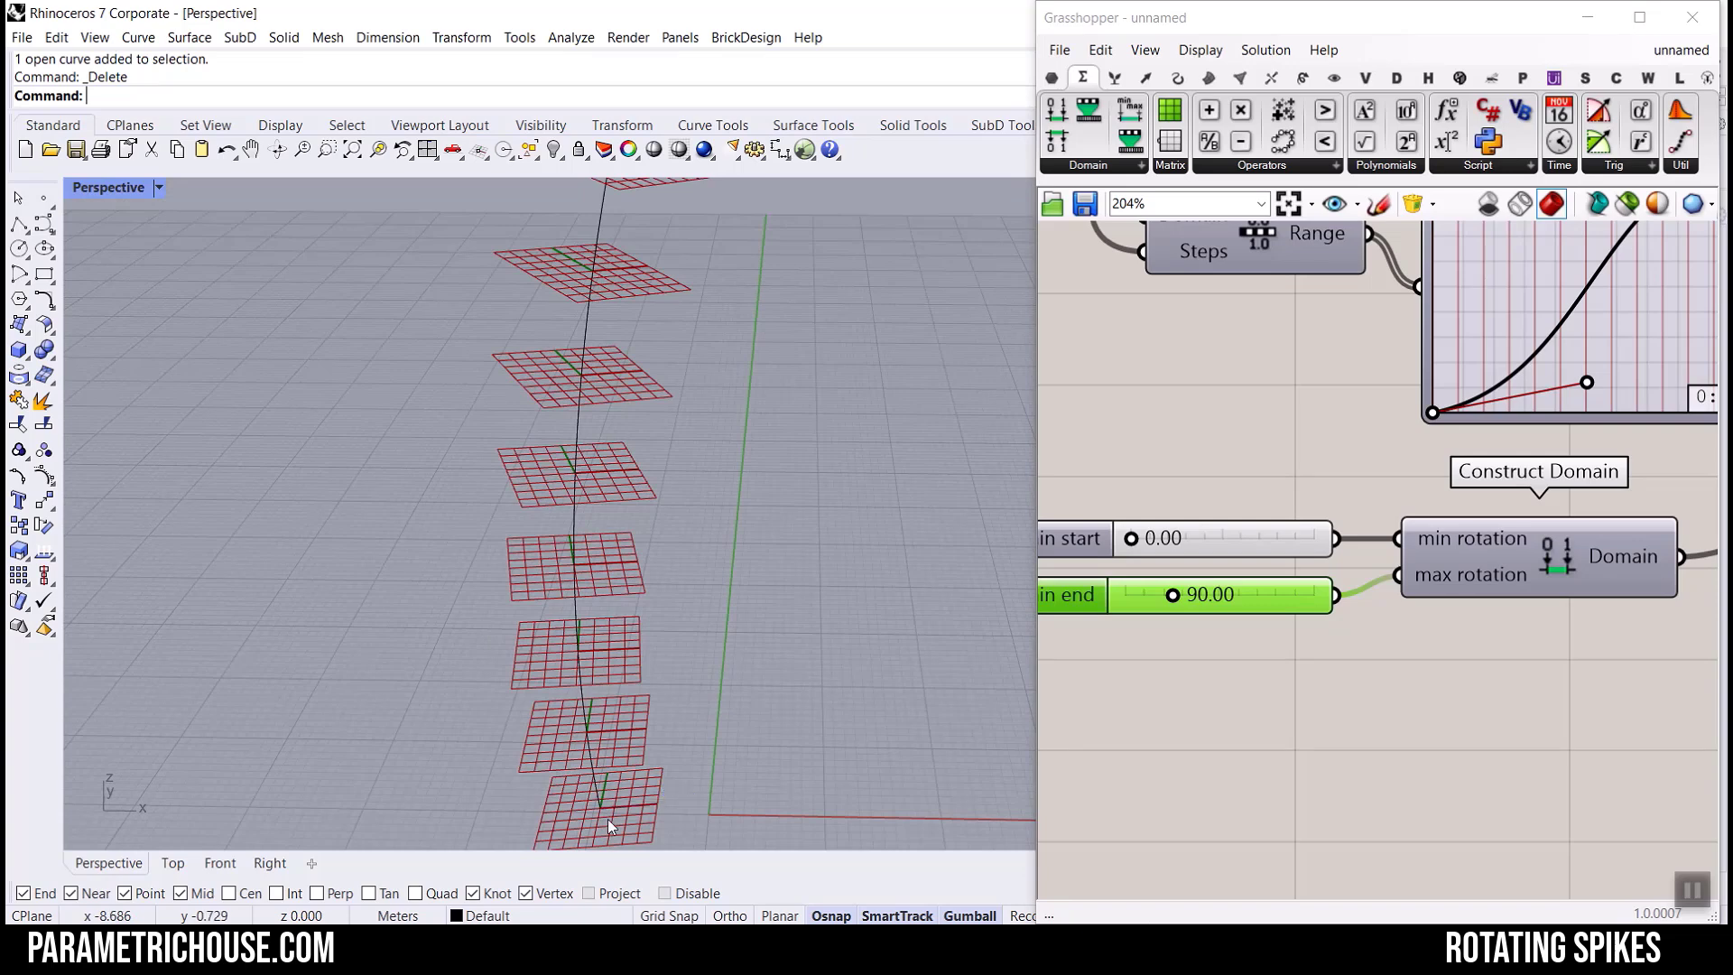
pyautogui.scroll(-4, 608, 819)
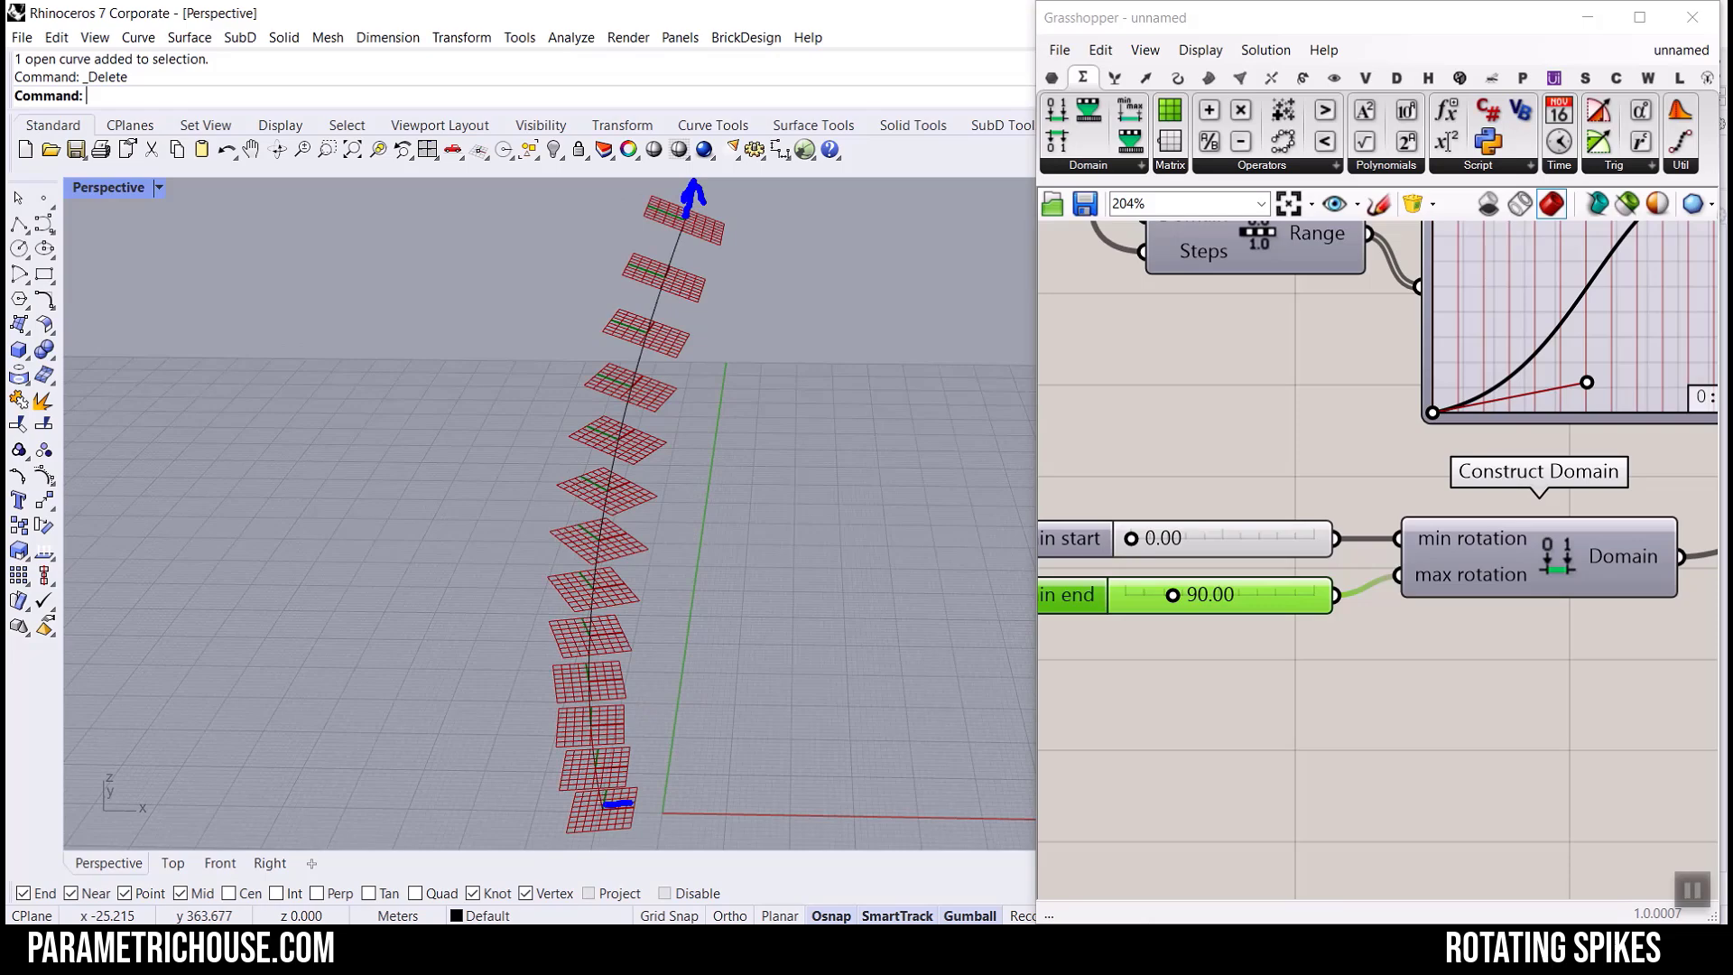
pyautogui.moveTo(654, 607)
pyautogui.mouseDown(button='right')
pyautogui.moveTo(696, 436)
pyautogui.moveTo(662, 437)
pyautogui.moveTo(665, 534)
pyautogui.mouseUp(button='right')
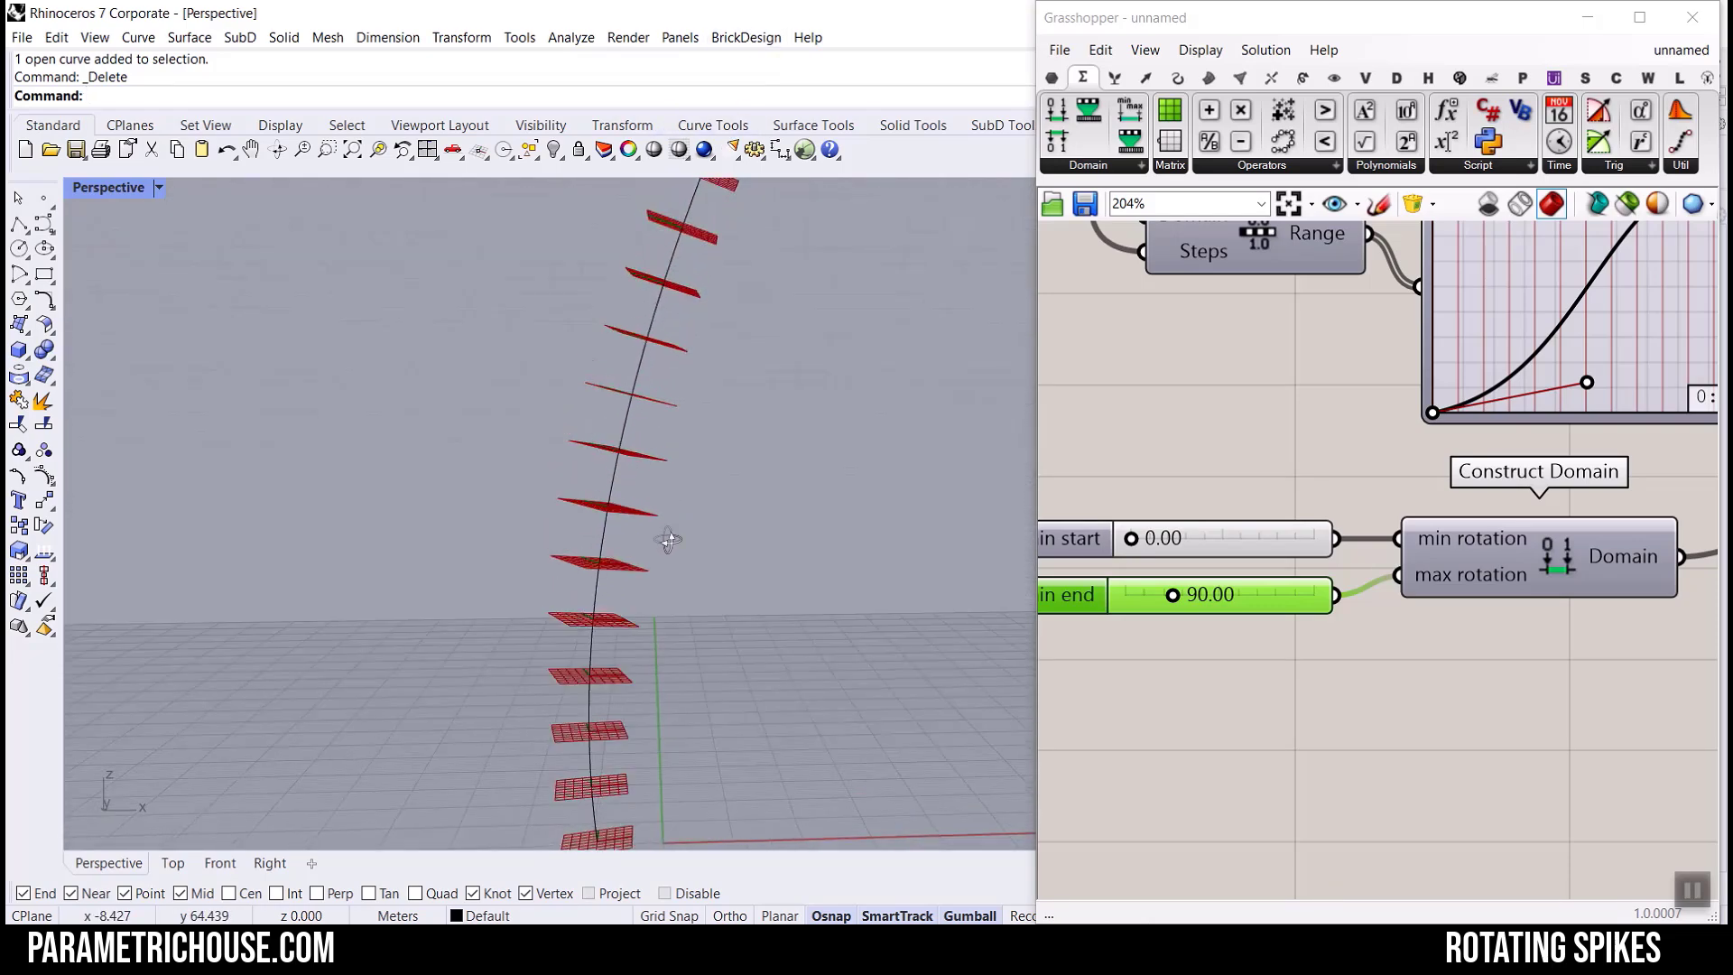
pyautogui.scroll(-5, 566, 520)
pyautogui.scroll(2, 574, 596)
# Move the curve's lowest control point sideways so that the curve rises vertically from its base.
pyautogui.click(571, 621)
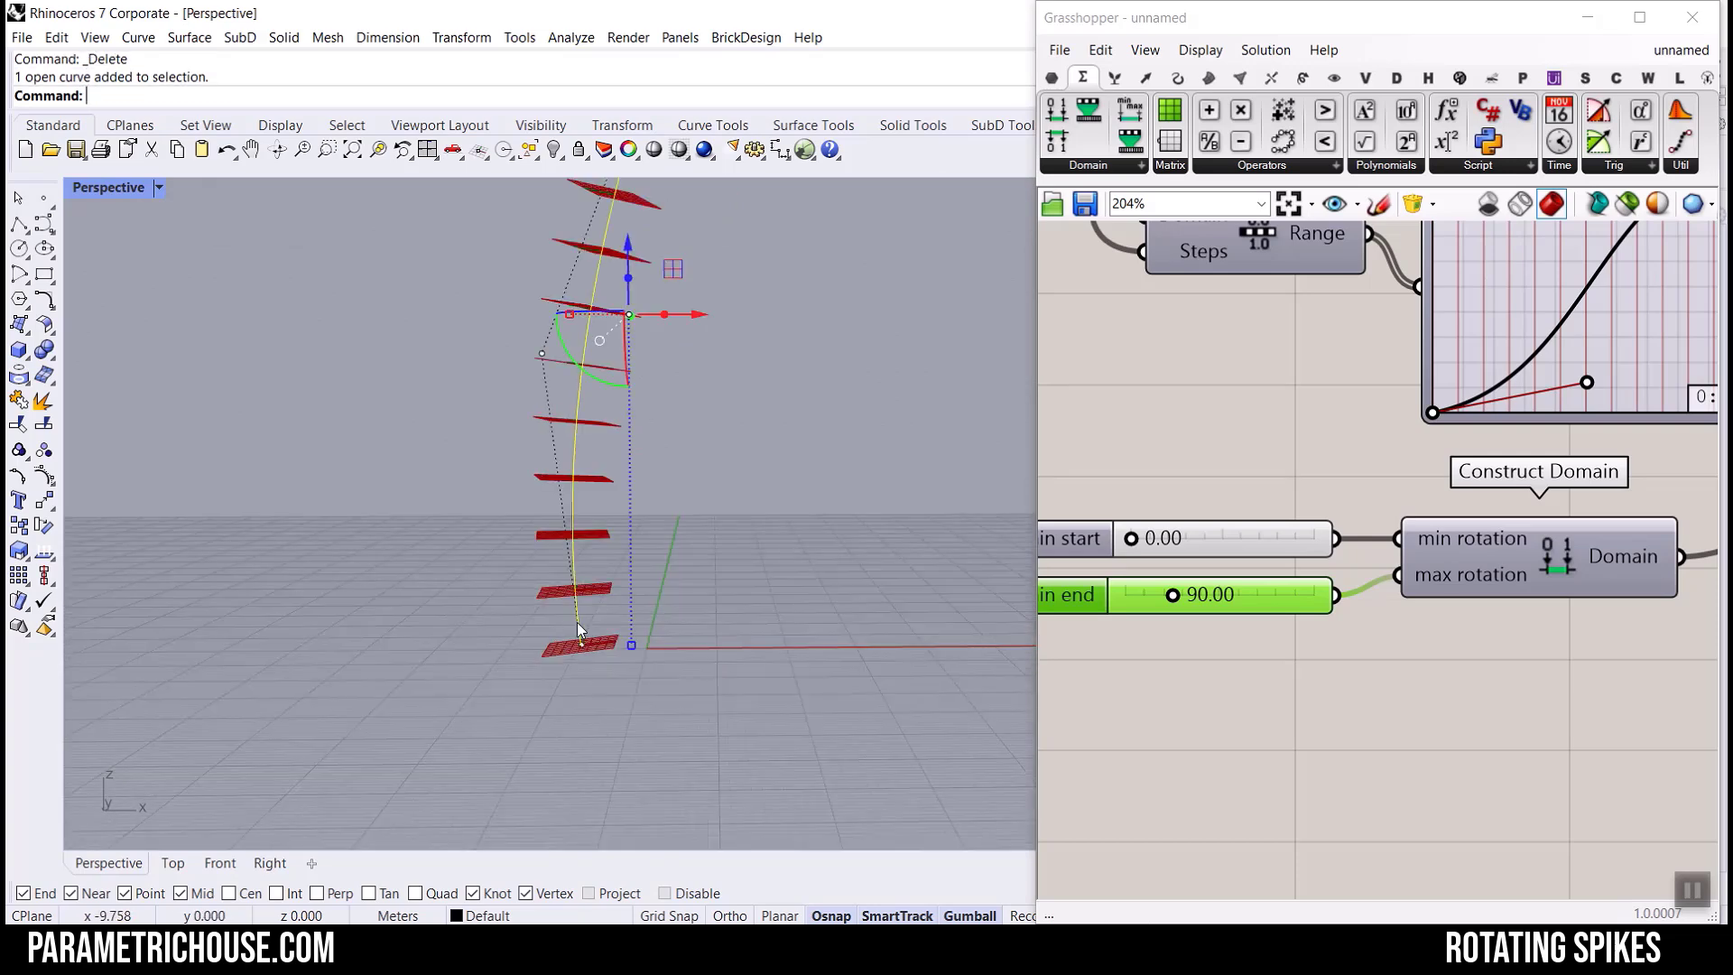
pyautogui.scroll(5, 573, 656)
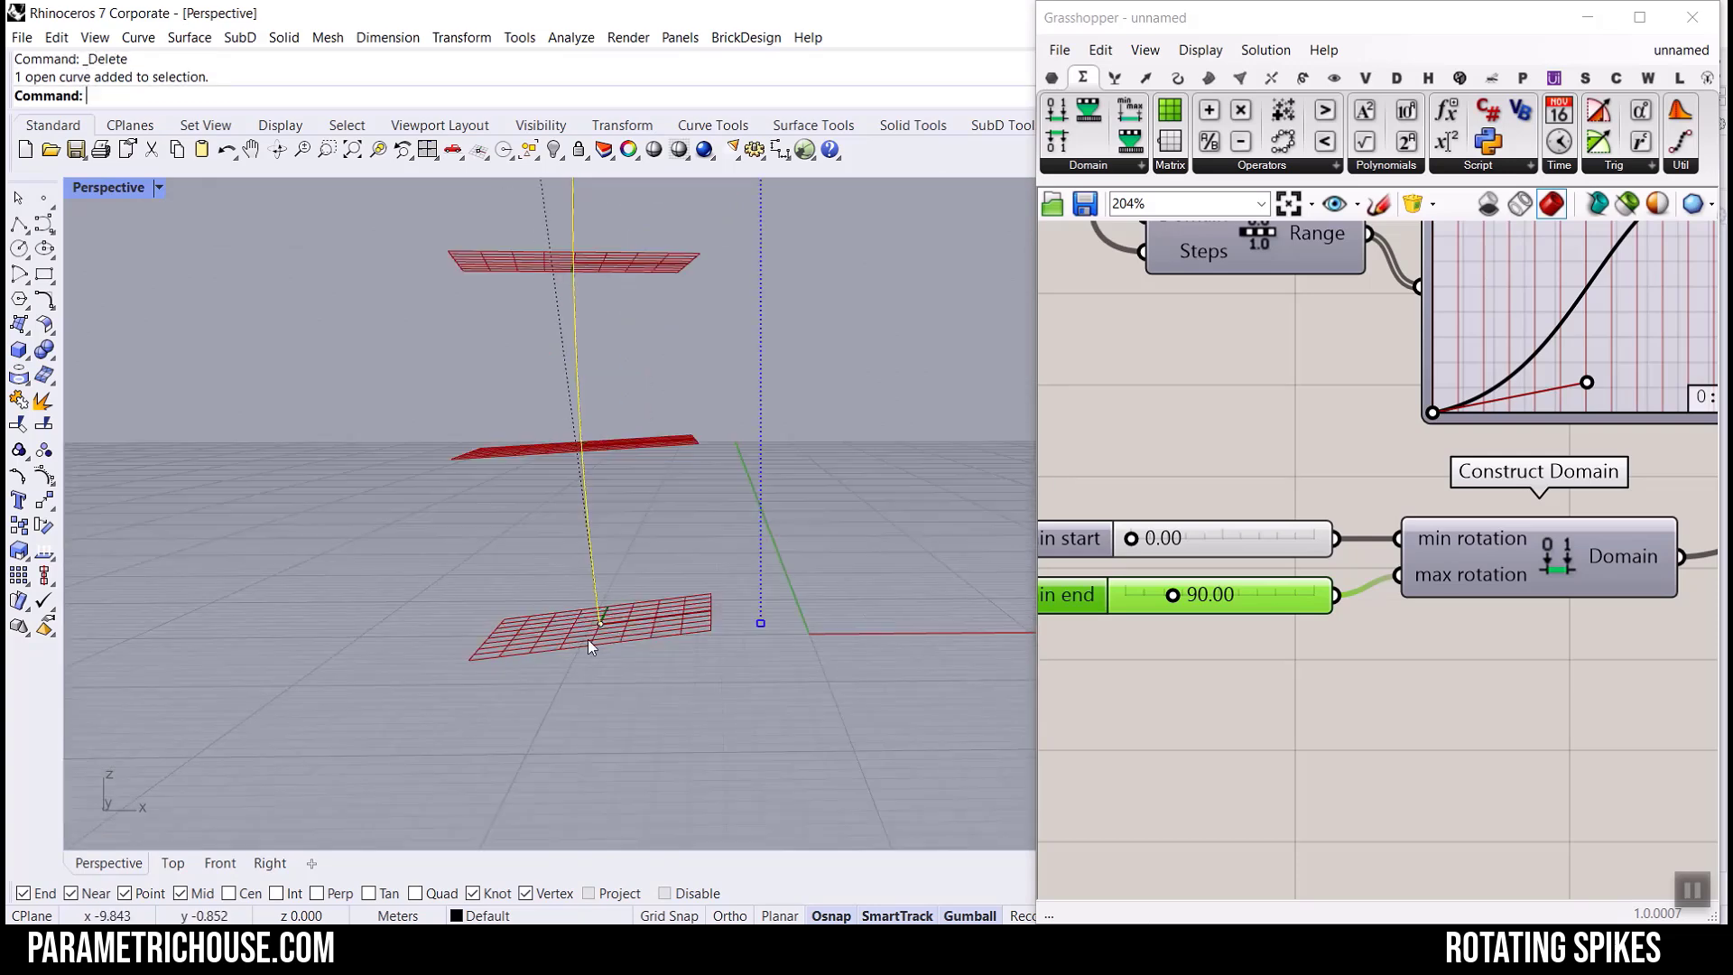
pyautogui.click(602, 627)
pyautogui.moveTo(640, 625); pyautogui.dragTo(554, 636)
pyautogui.click(677, 569)
pyautogui.scroll(-5, 634, 617)
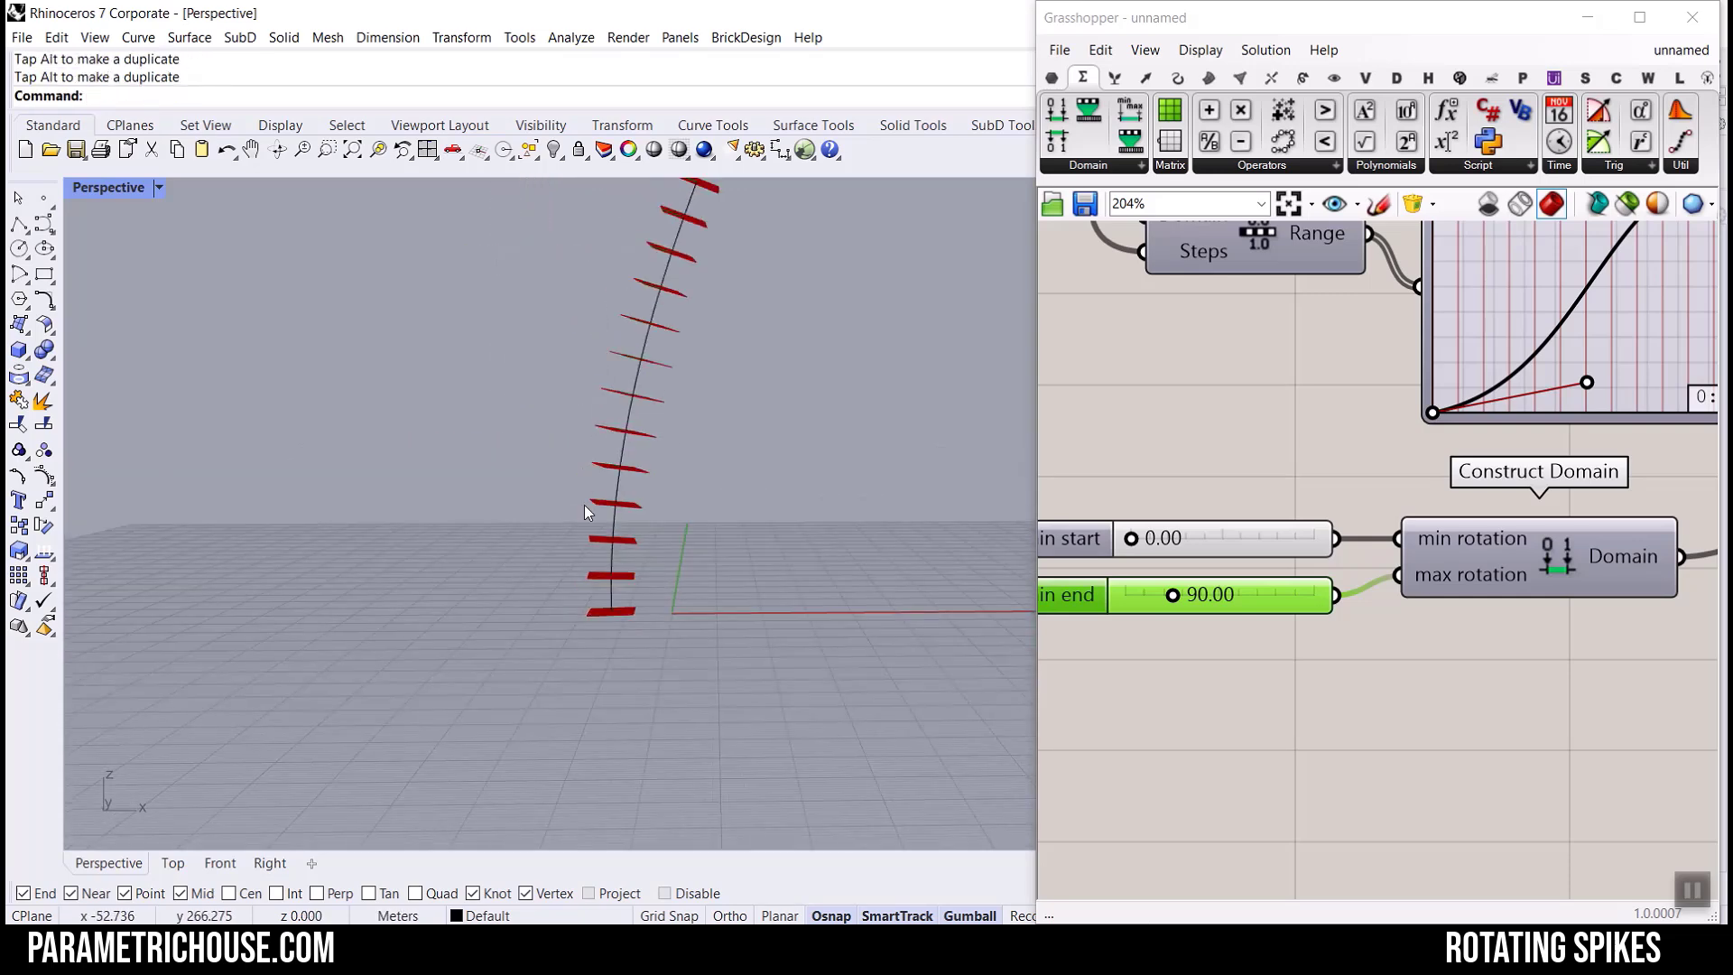
# Draw an open five-point polyline in the Front view, rising from the ground line at about x 61, with vertical first and last segments.
pyautogui.click(19, 223)
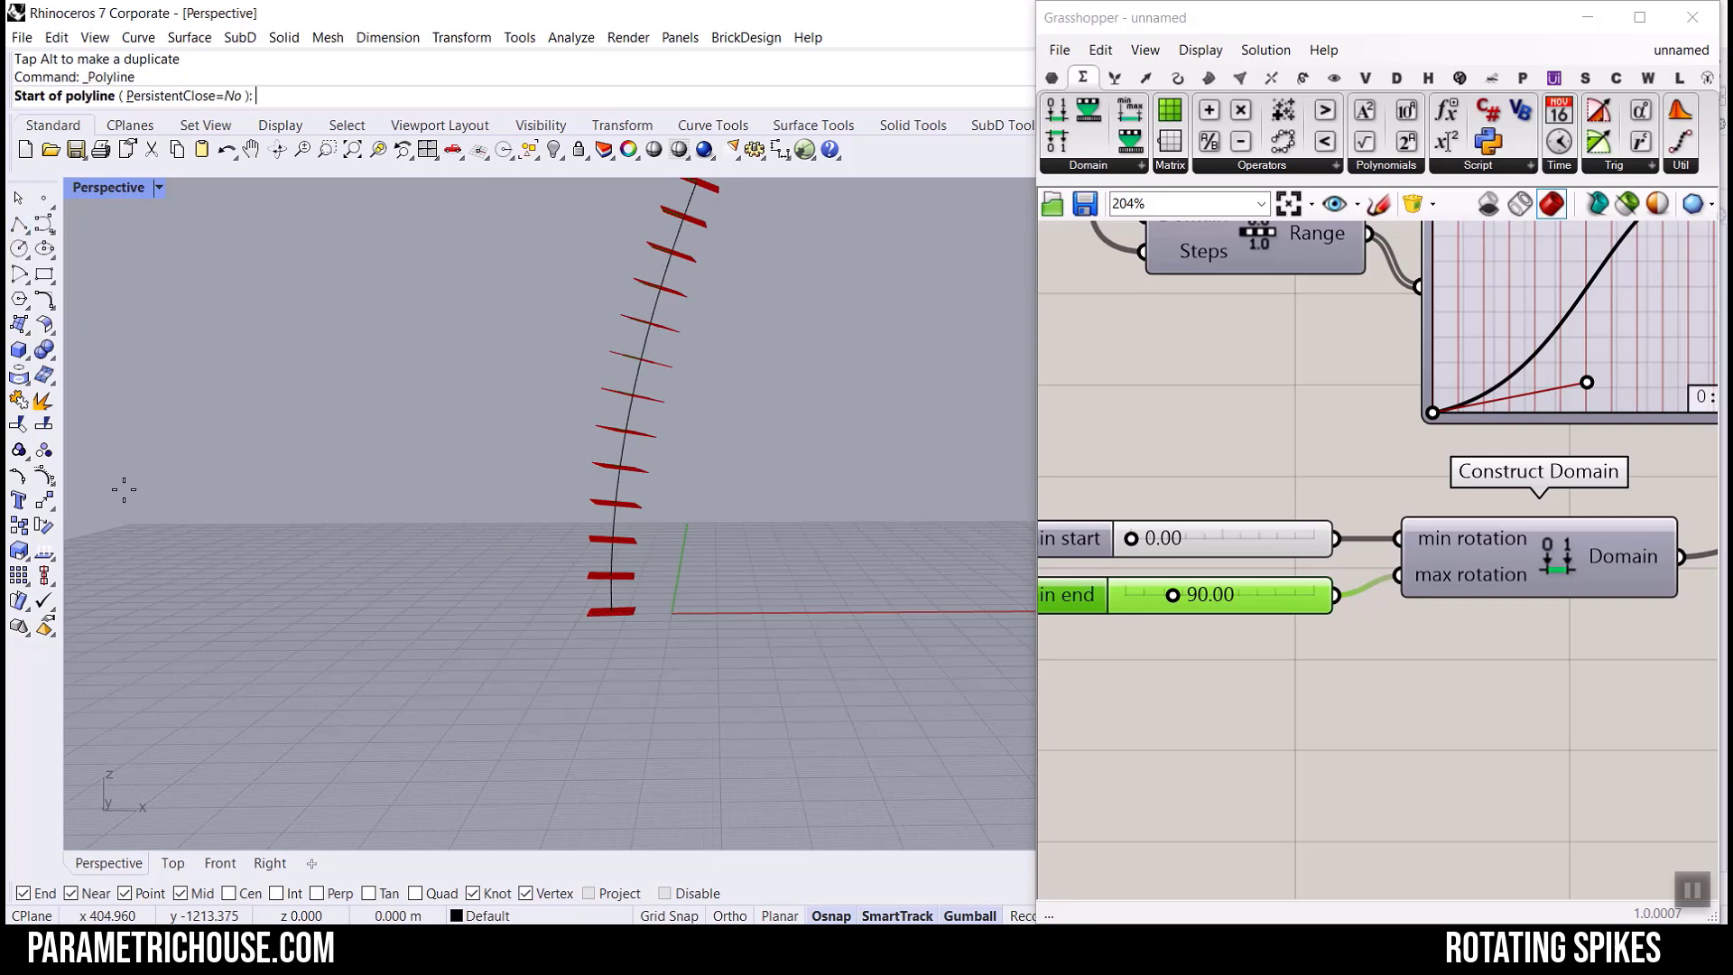
pyautogui.click(219, 863)
pyautogui.scroll(-3, 453, 549)
pyautogui.scroll(3, 434, 619)
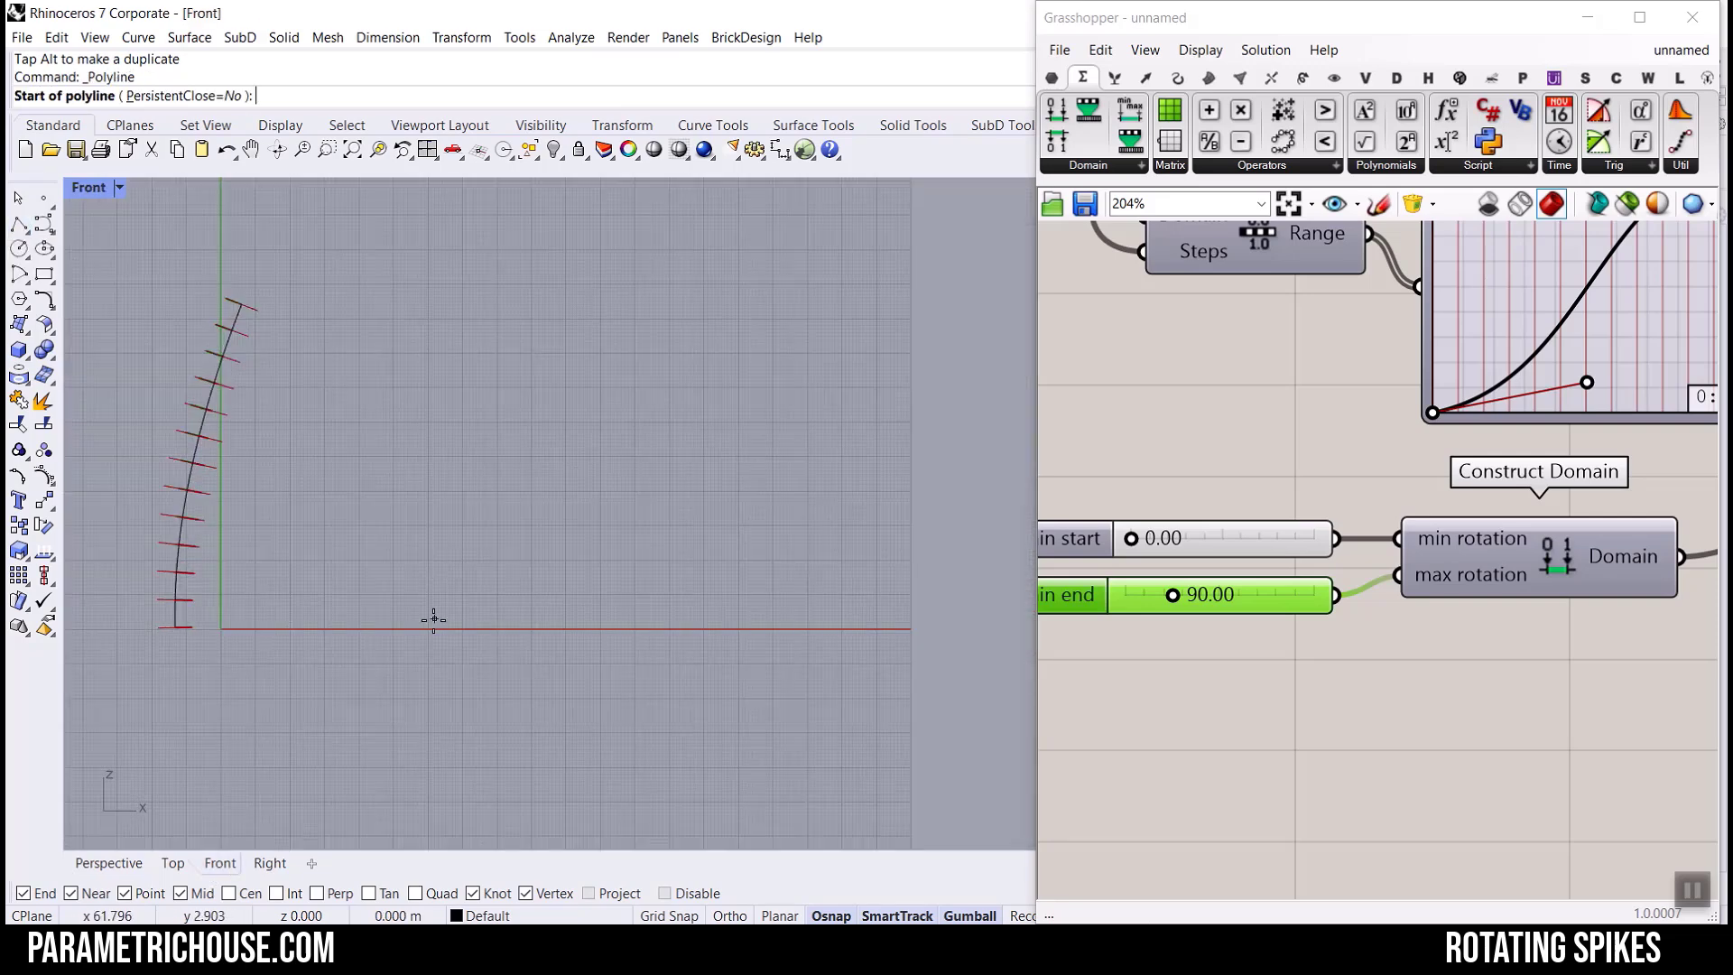
pyautogui.click(432, 628)
pyautogui.click(432, 509)
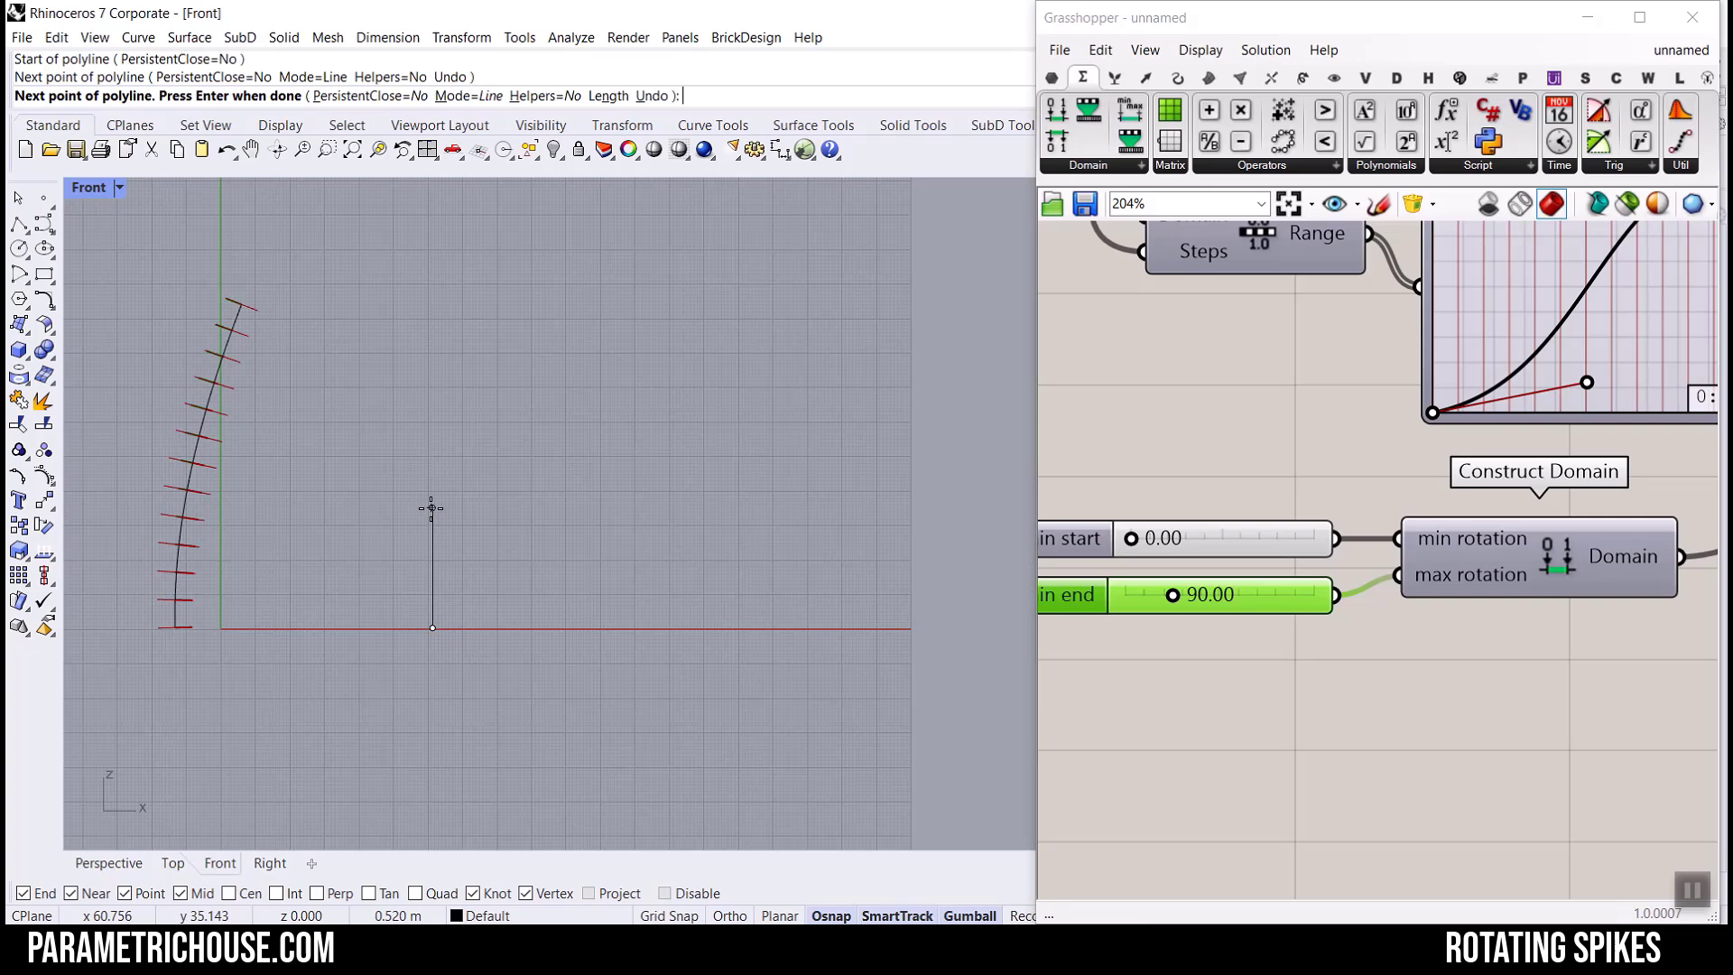
pyautogui.click(478, 394)
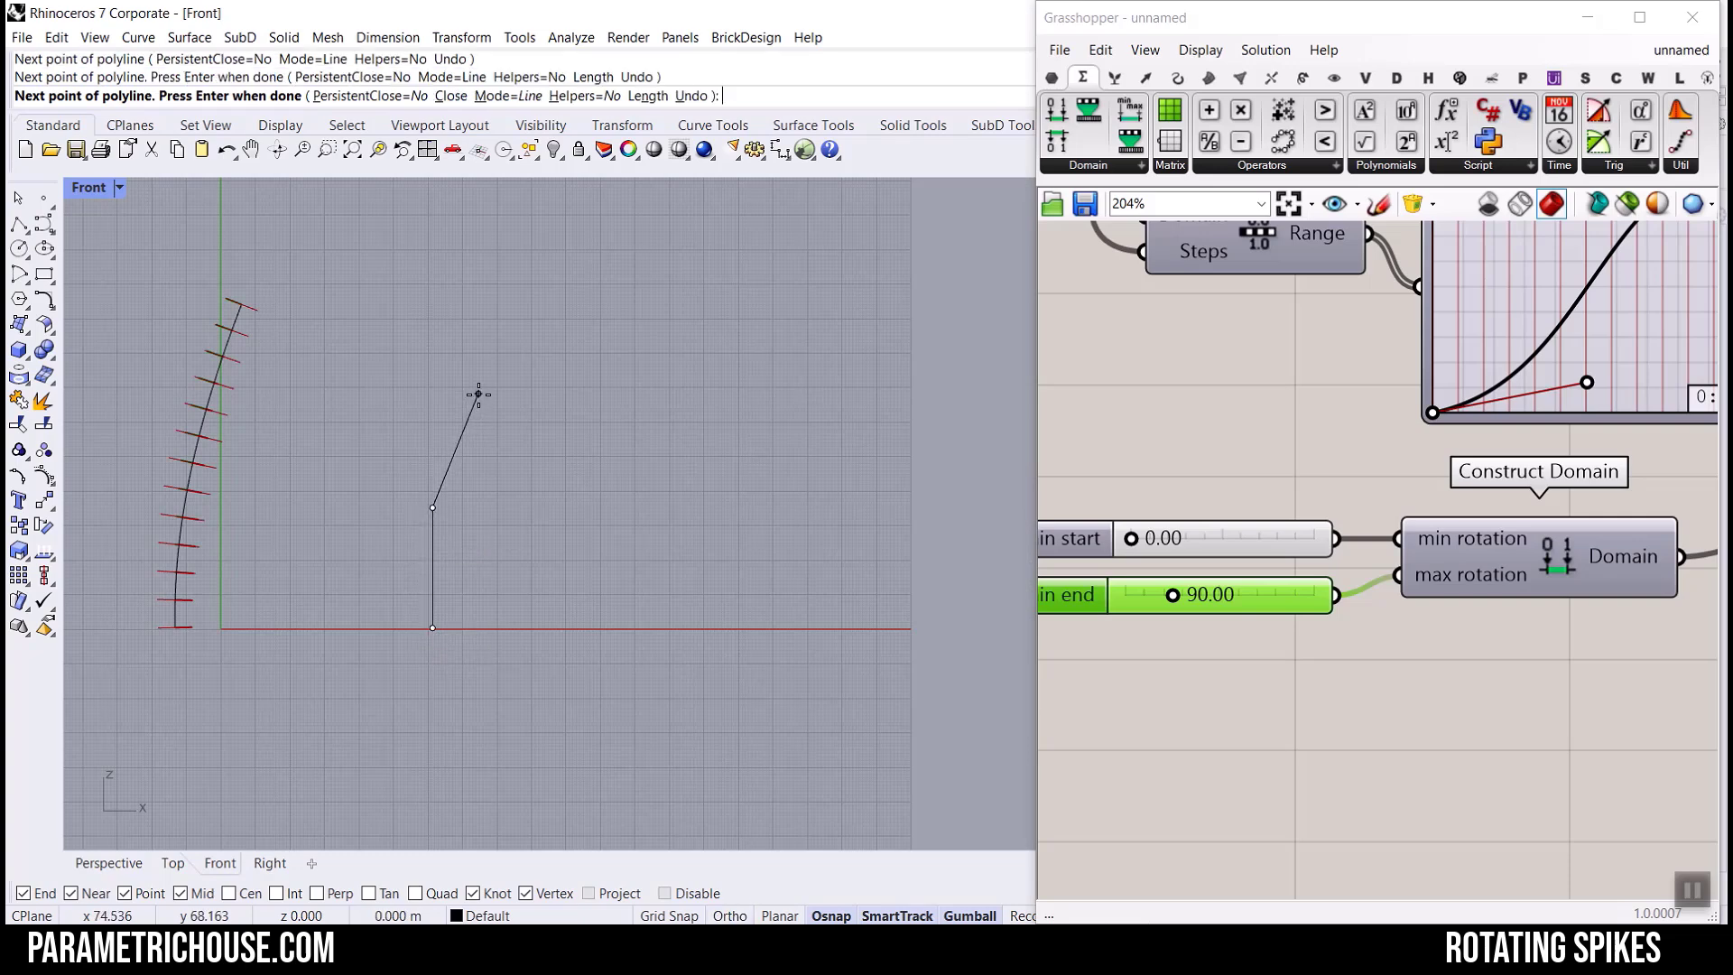
pyautogui.click(551, 312)
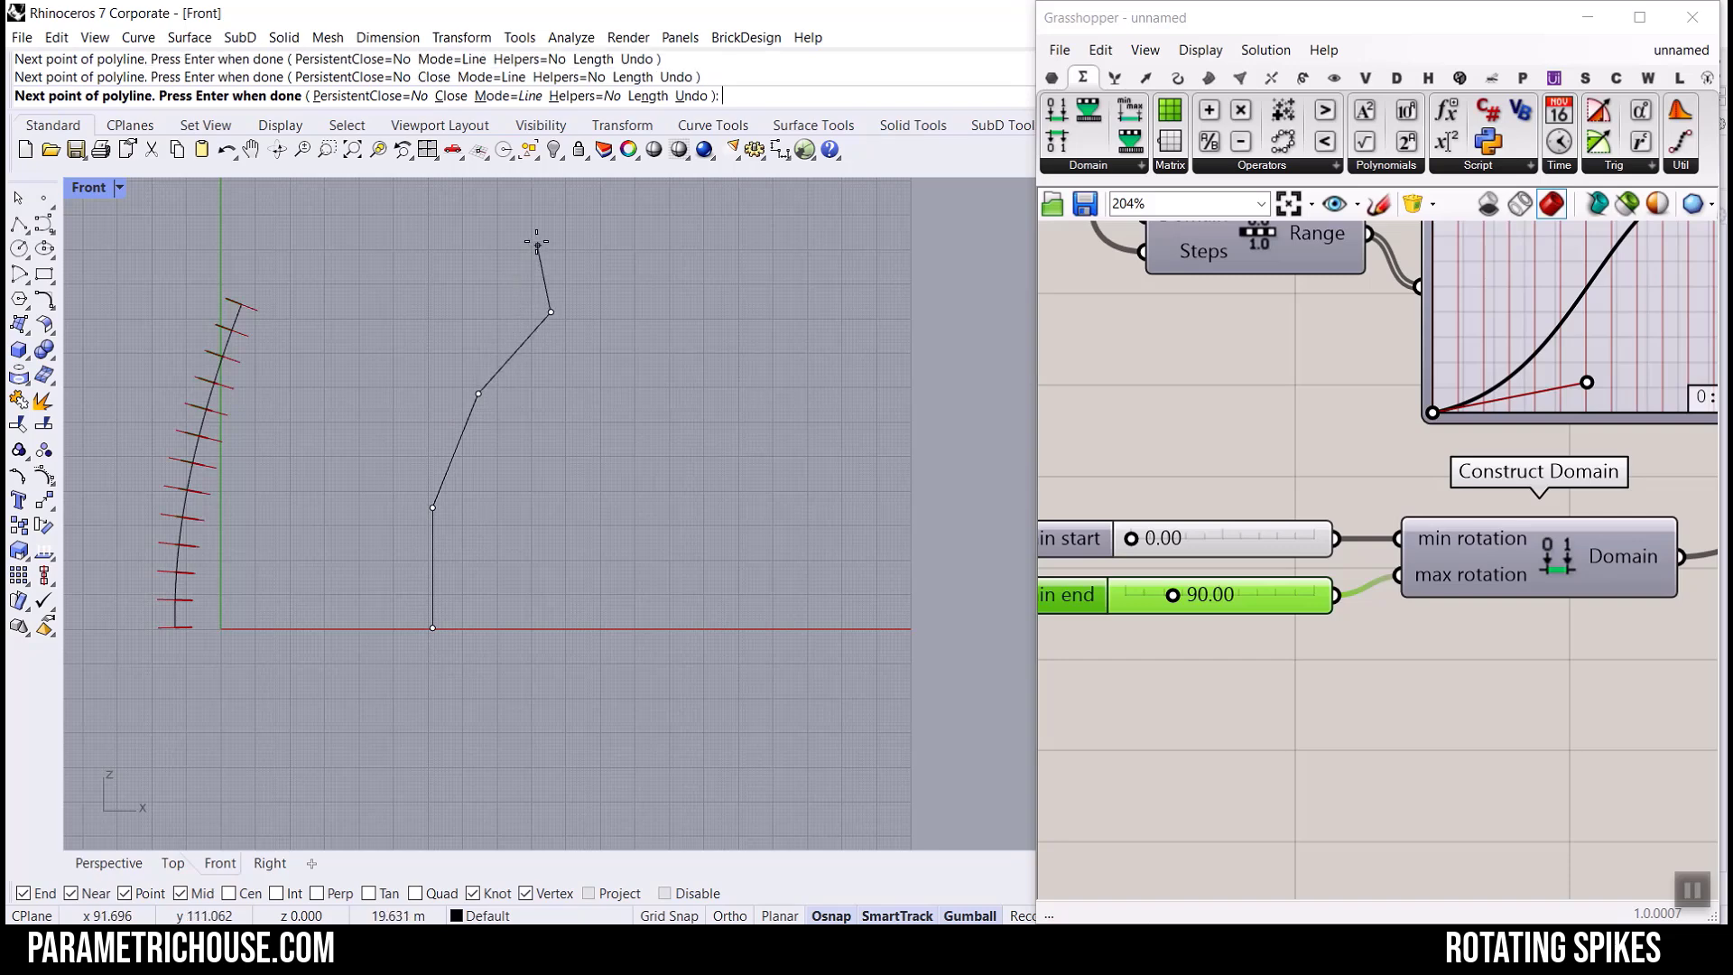
pyautogui.click(542, 219)
pyautogui.press('Return')
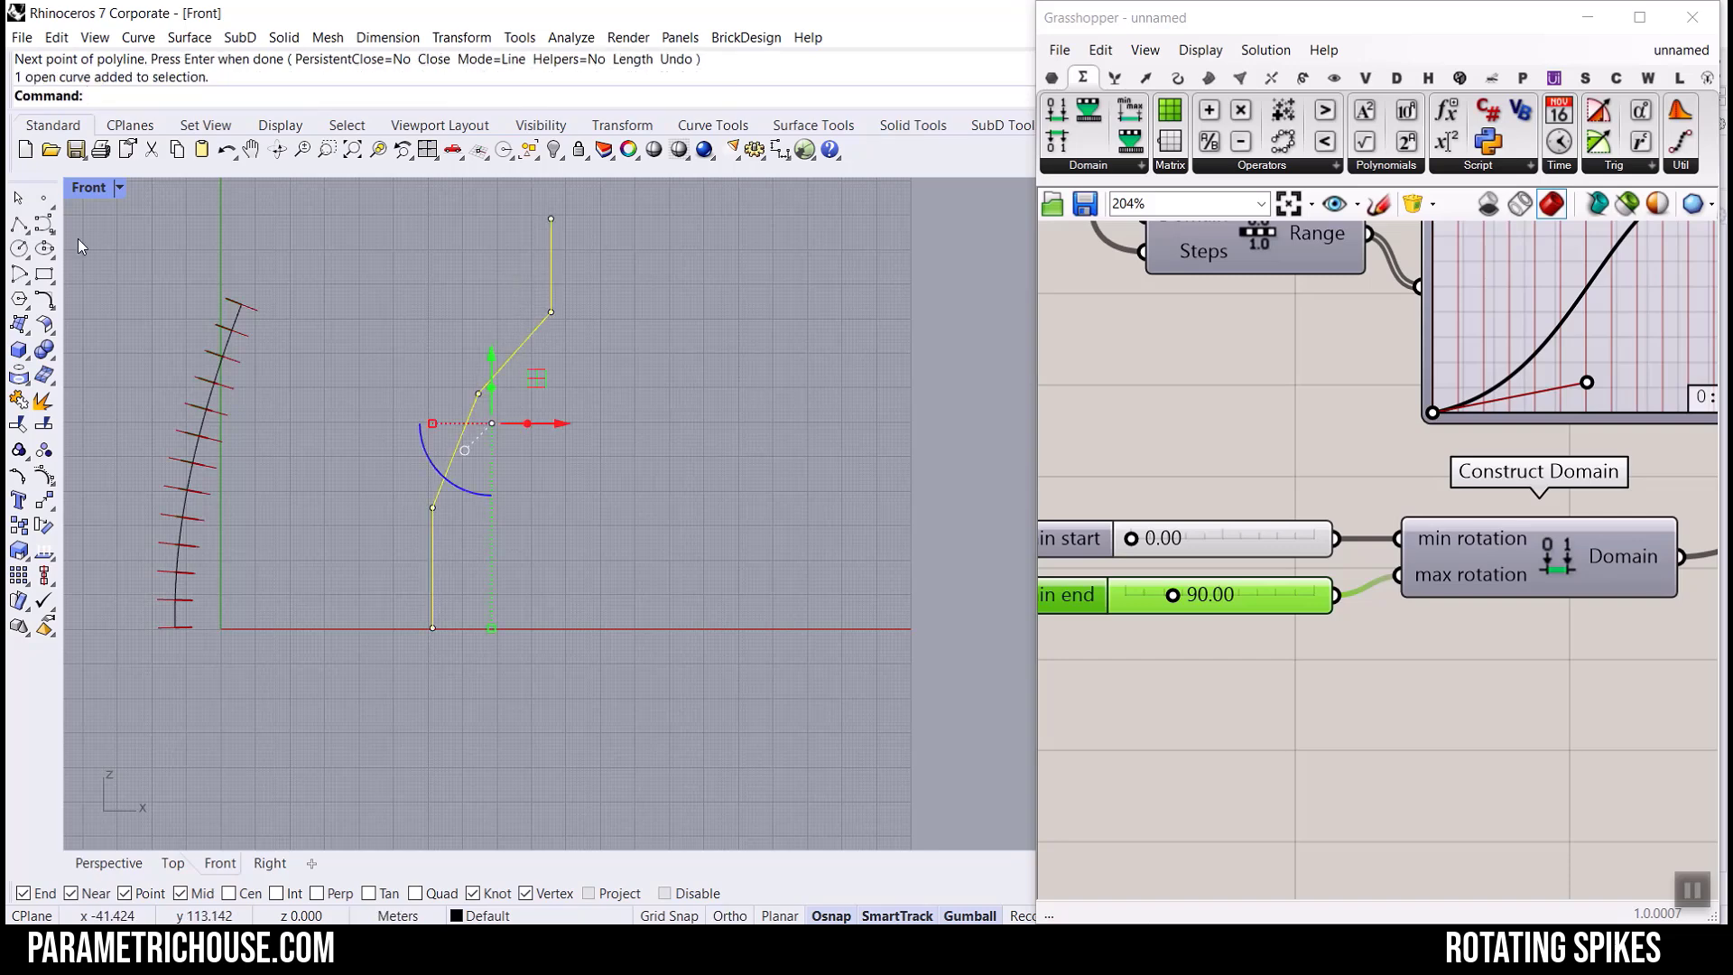
# Create a degree-3 control-point curve from the polyline without deleting the input, and delete the original polyline.
pyautogui.click(38, 304)
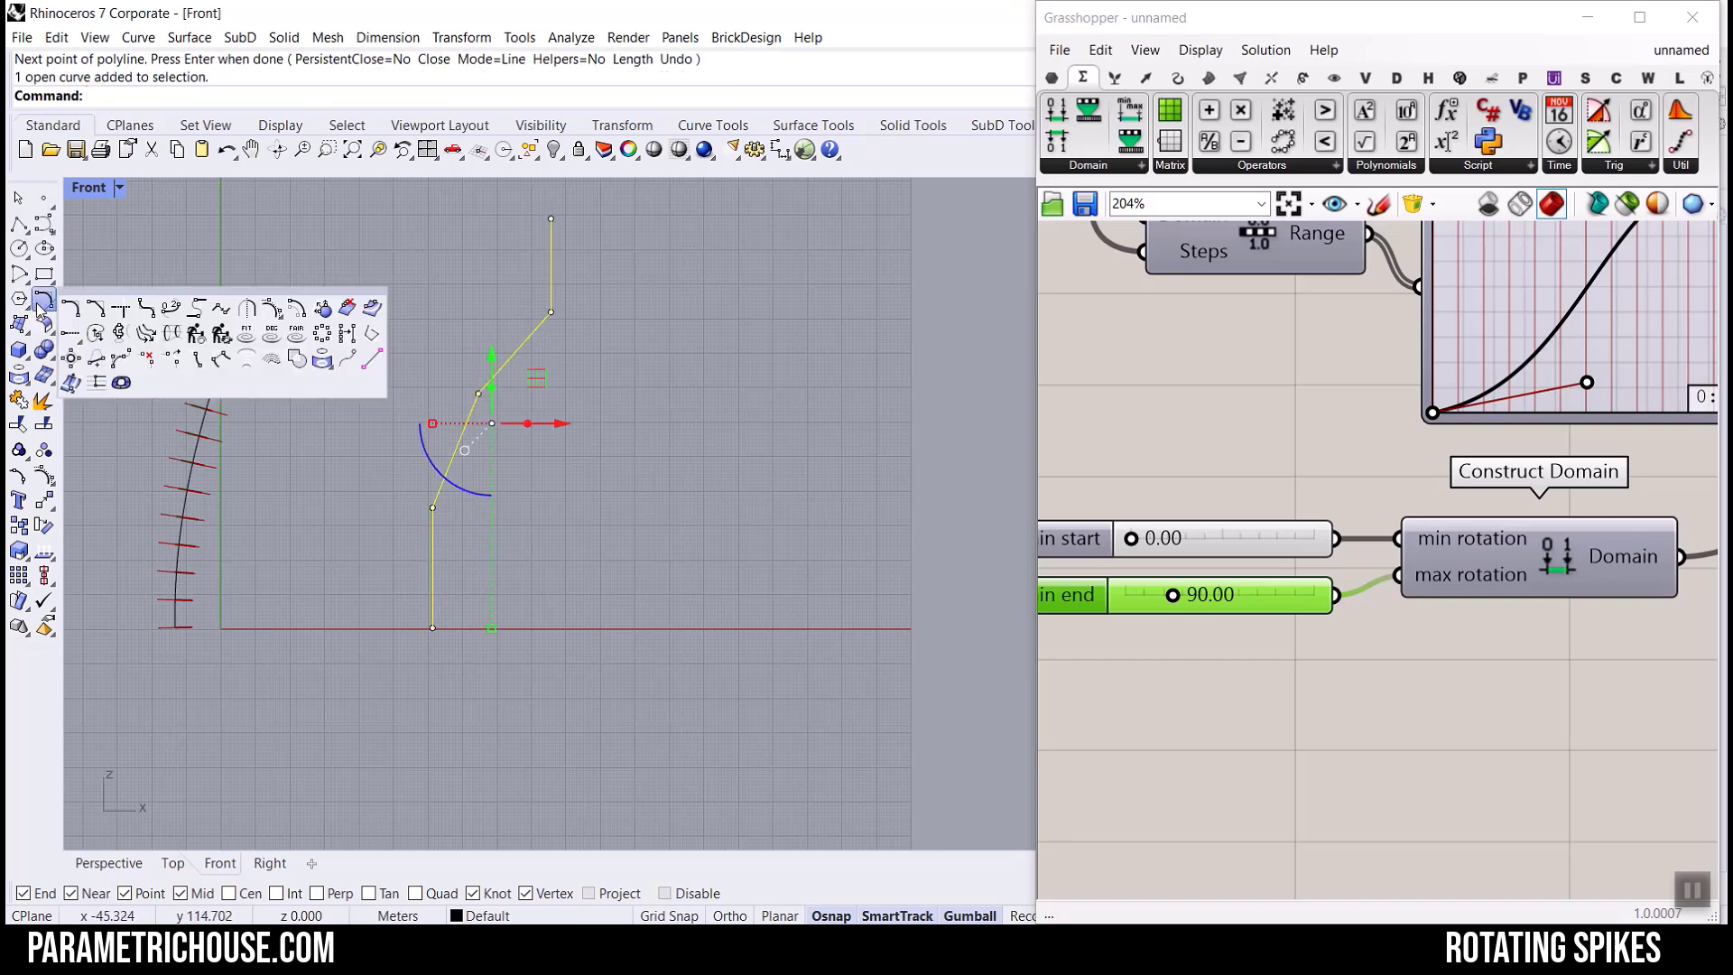
pyautogui.click(42, 228)
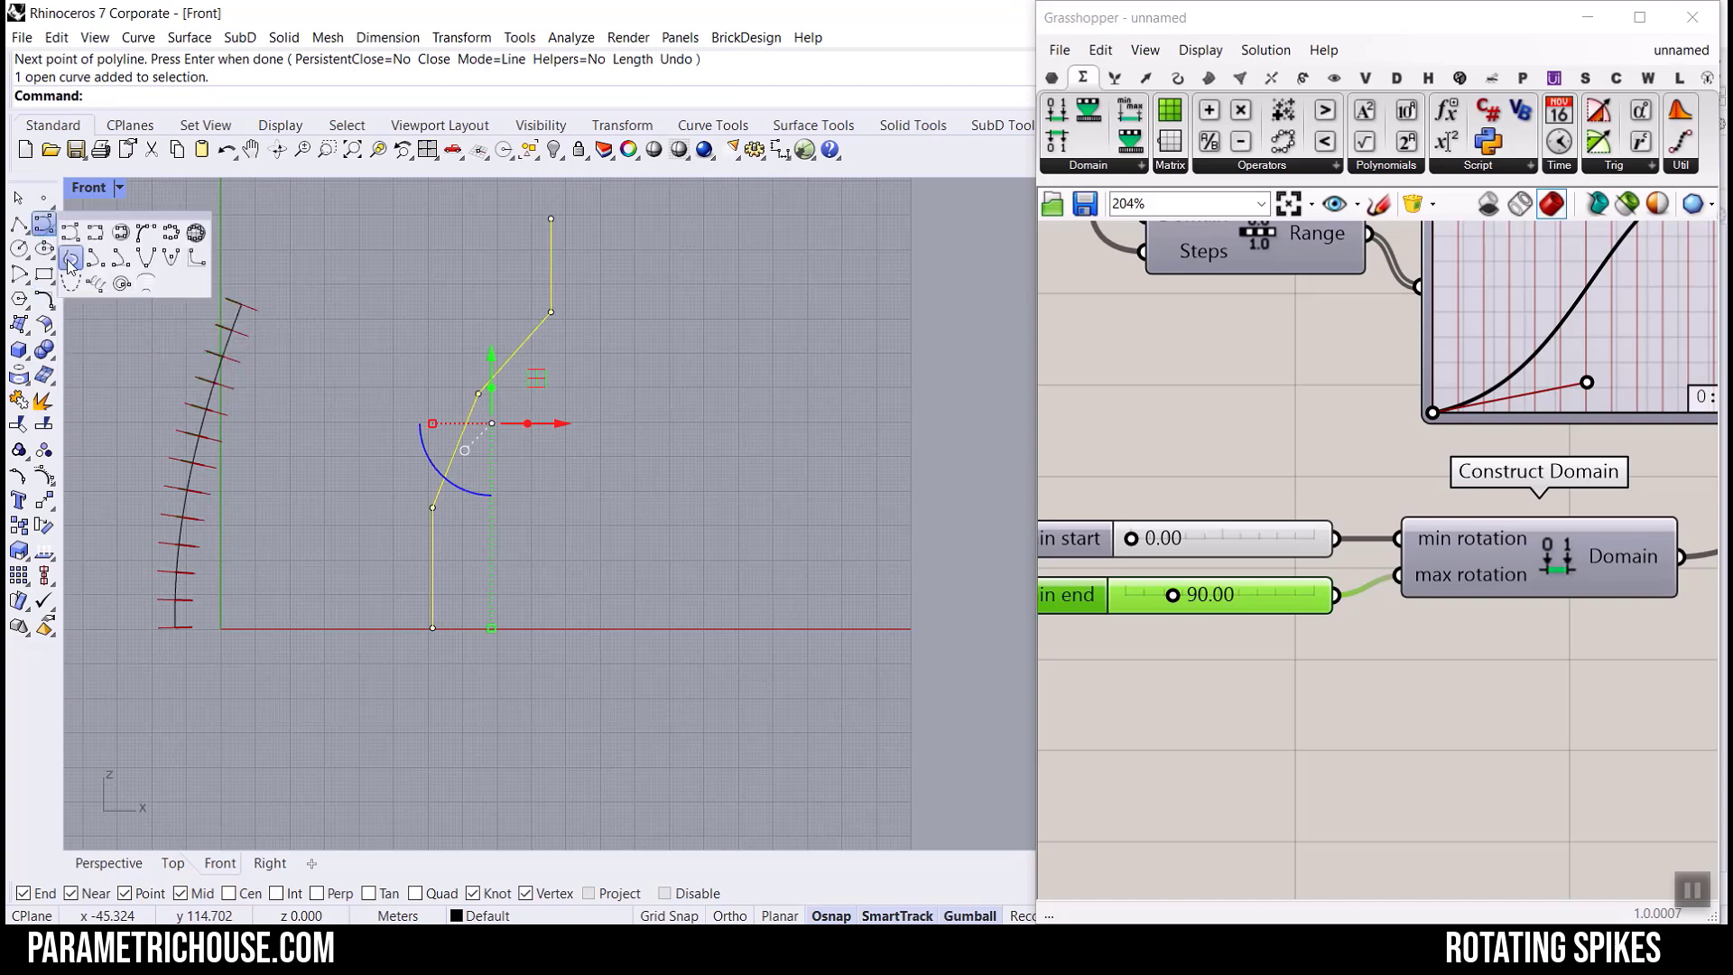
pyautogui.click(69, 261)
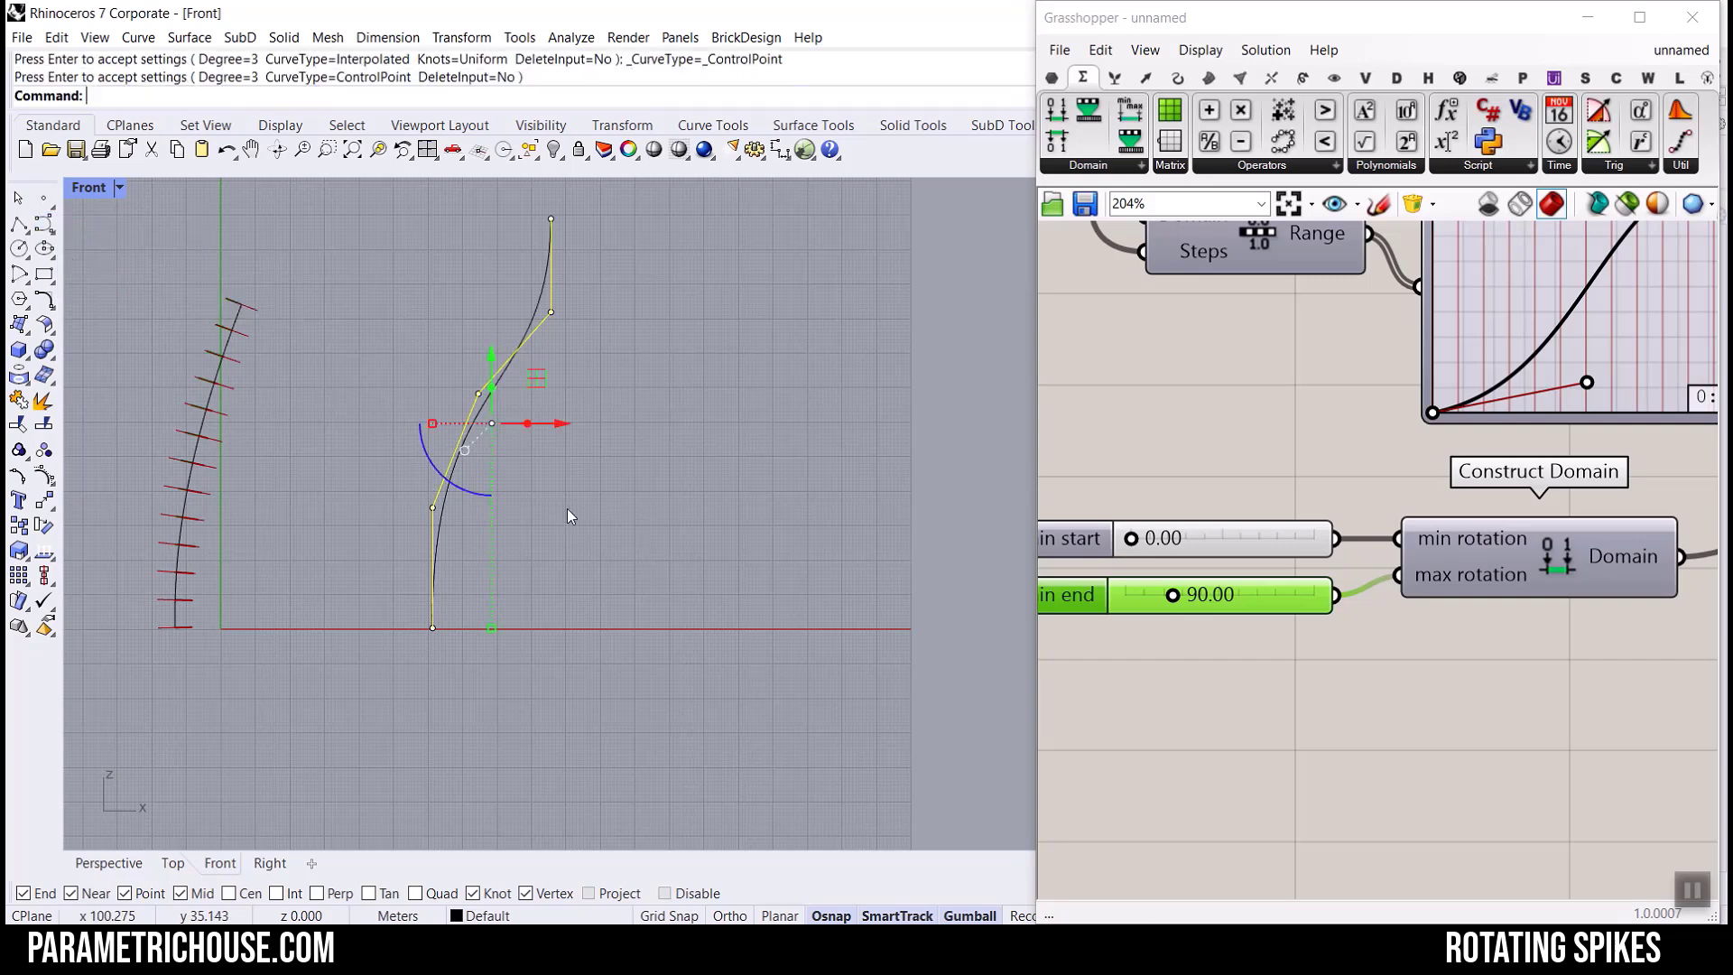
pyautogui.press('Delete')
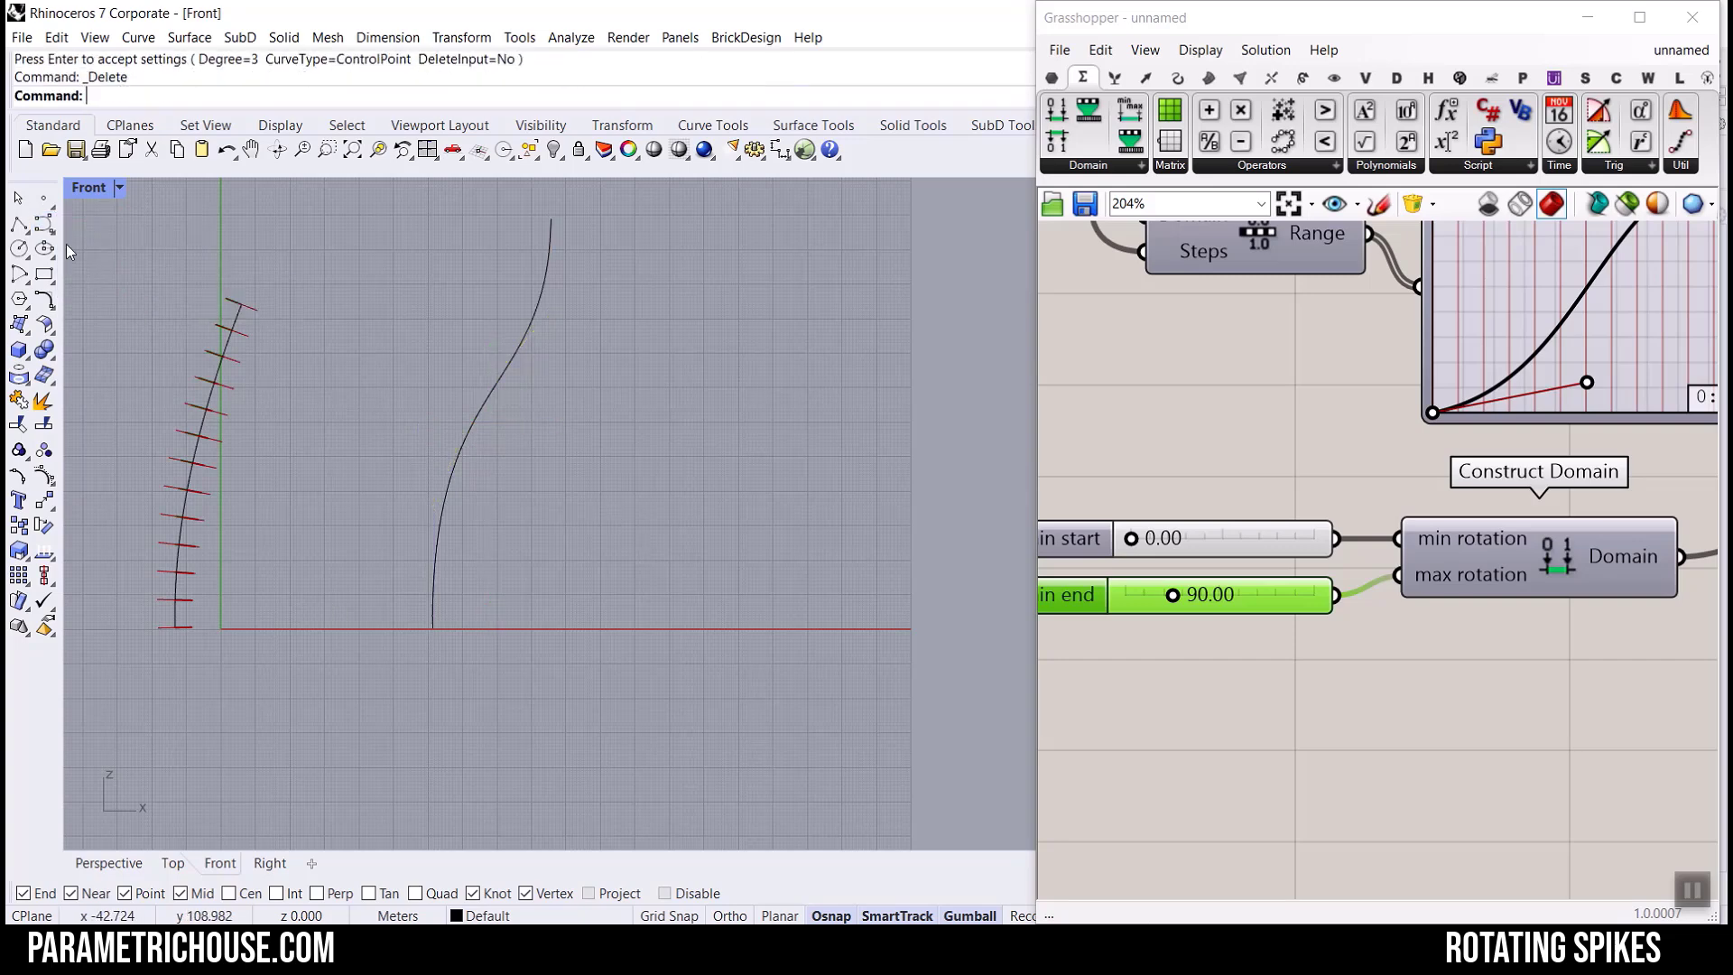
# Select the new S-shaped curve and set it as the Curve parameter's input in place of the old one.
pyautogui.click(43, 223)
pyautogui.click(447, 495)
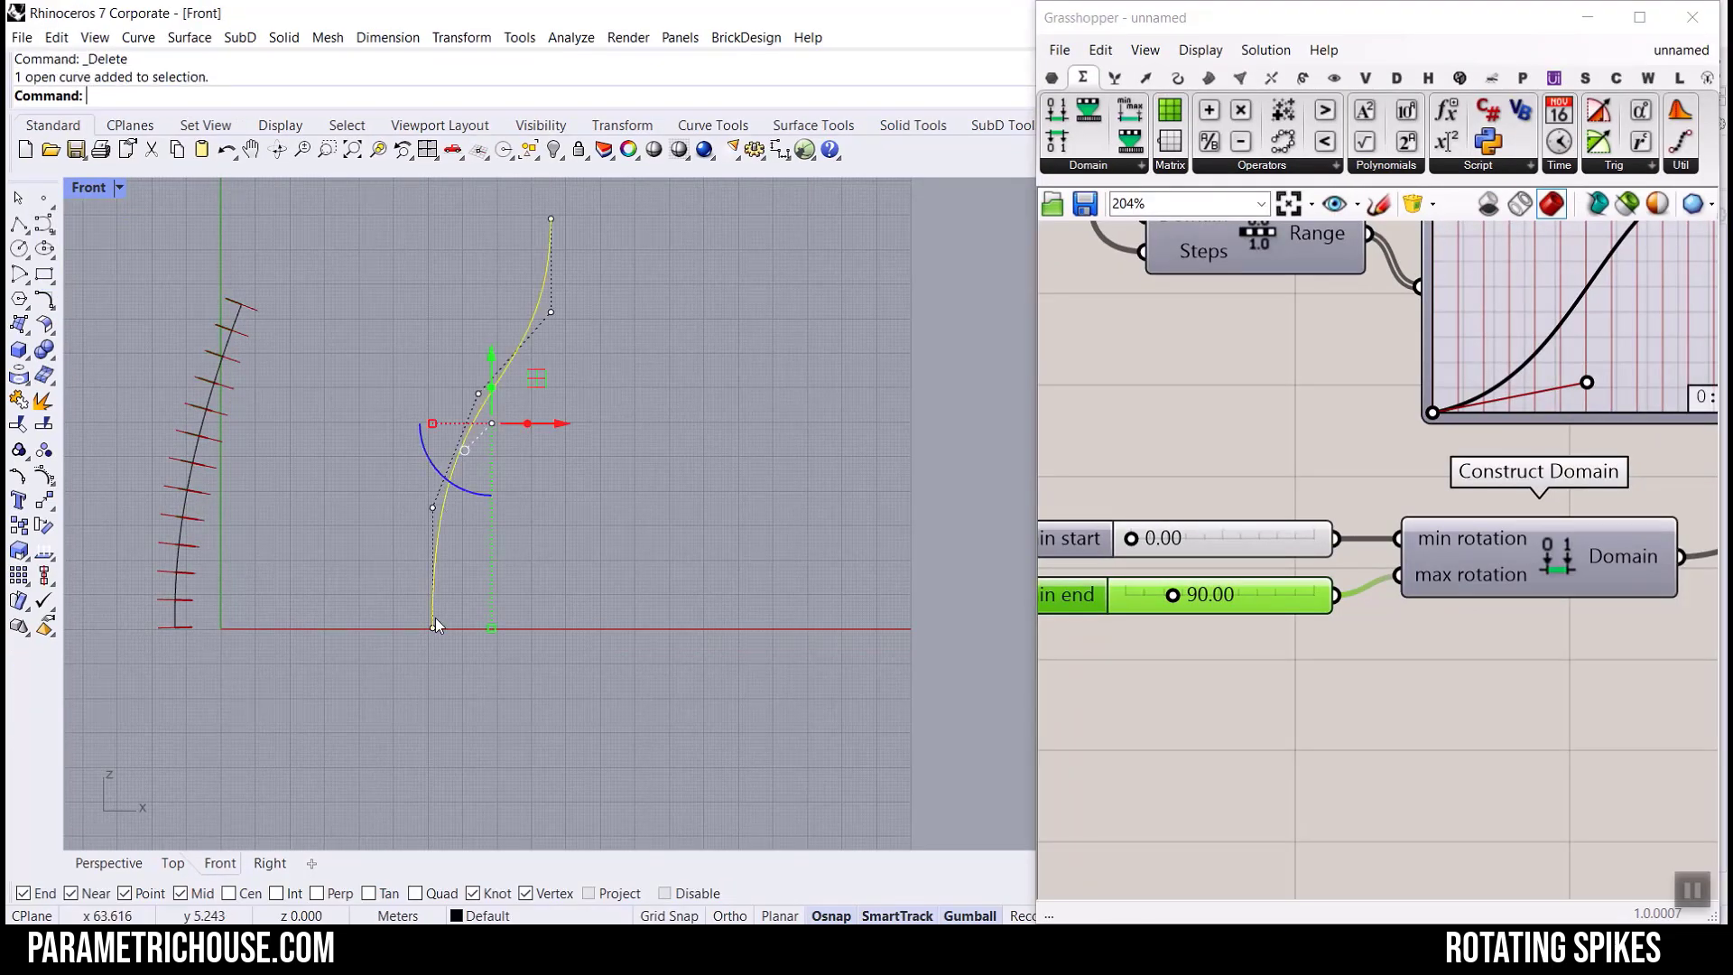
pyautogui.click(109, 863)
pyautogui.scroll(-5, 1182, 374)
pyautogui.scroll(4, 1183, 374)
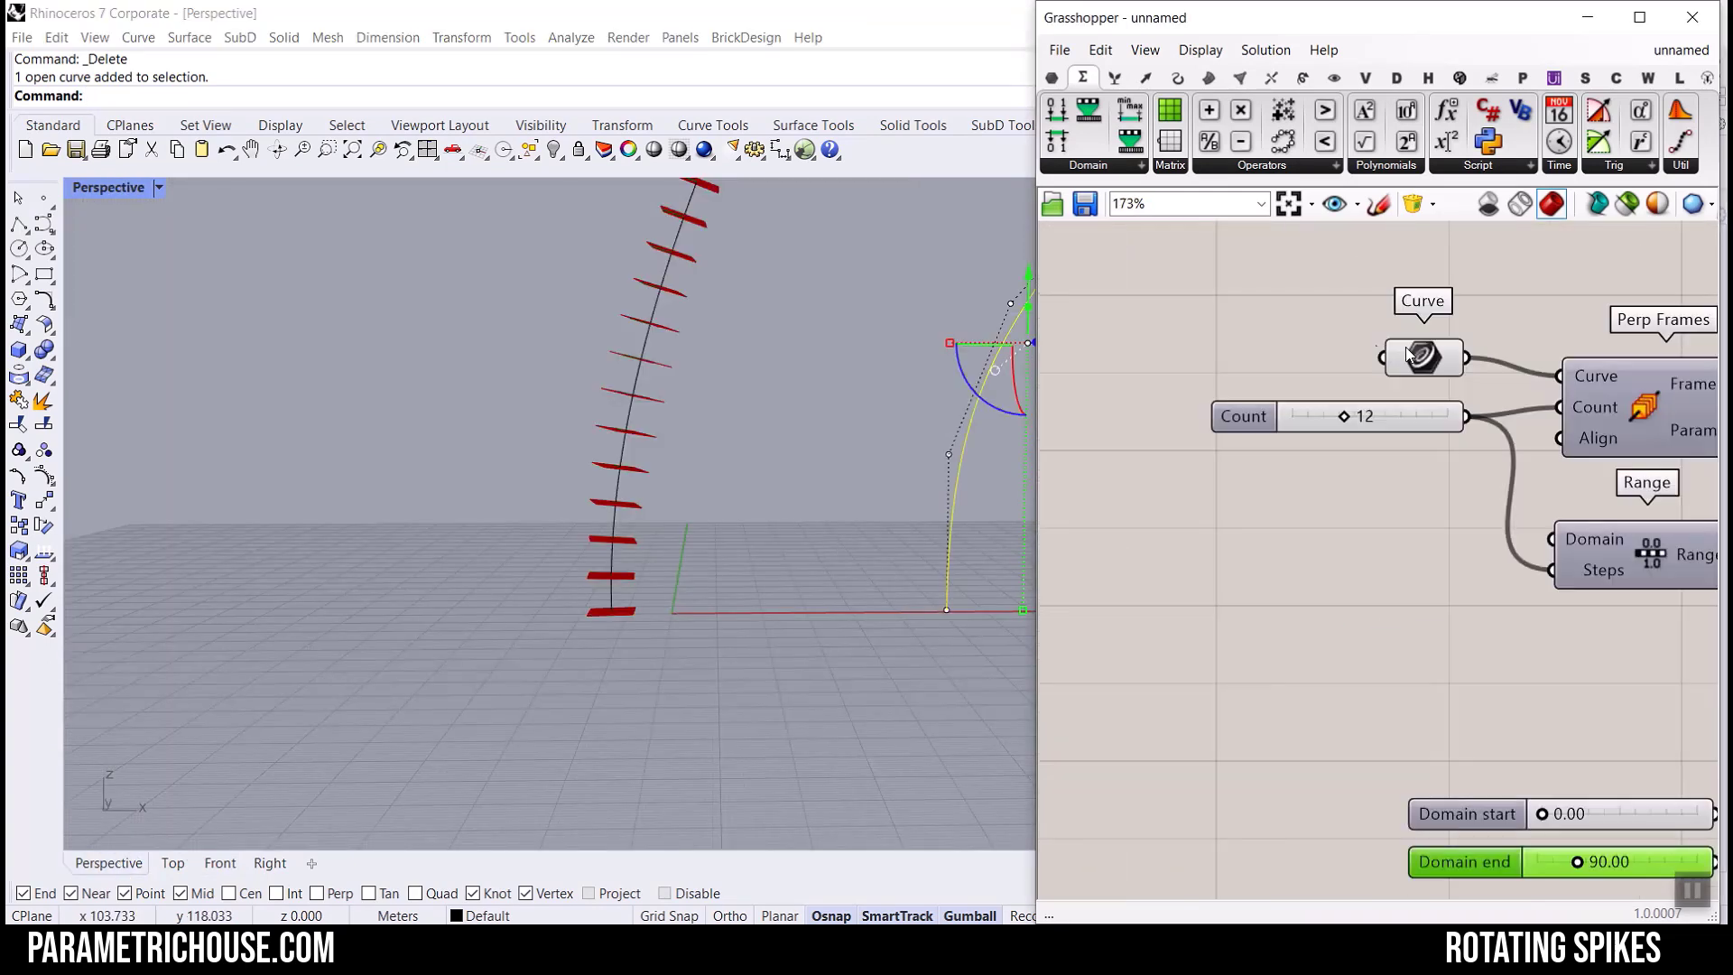
pyautogui.rightClick(1410, 358)
pyautogui.click(1449, 637)
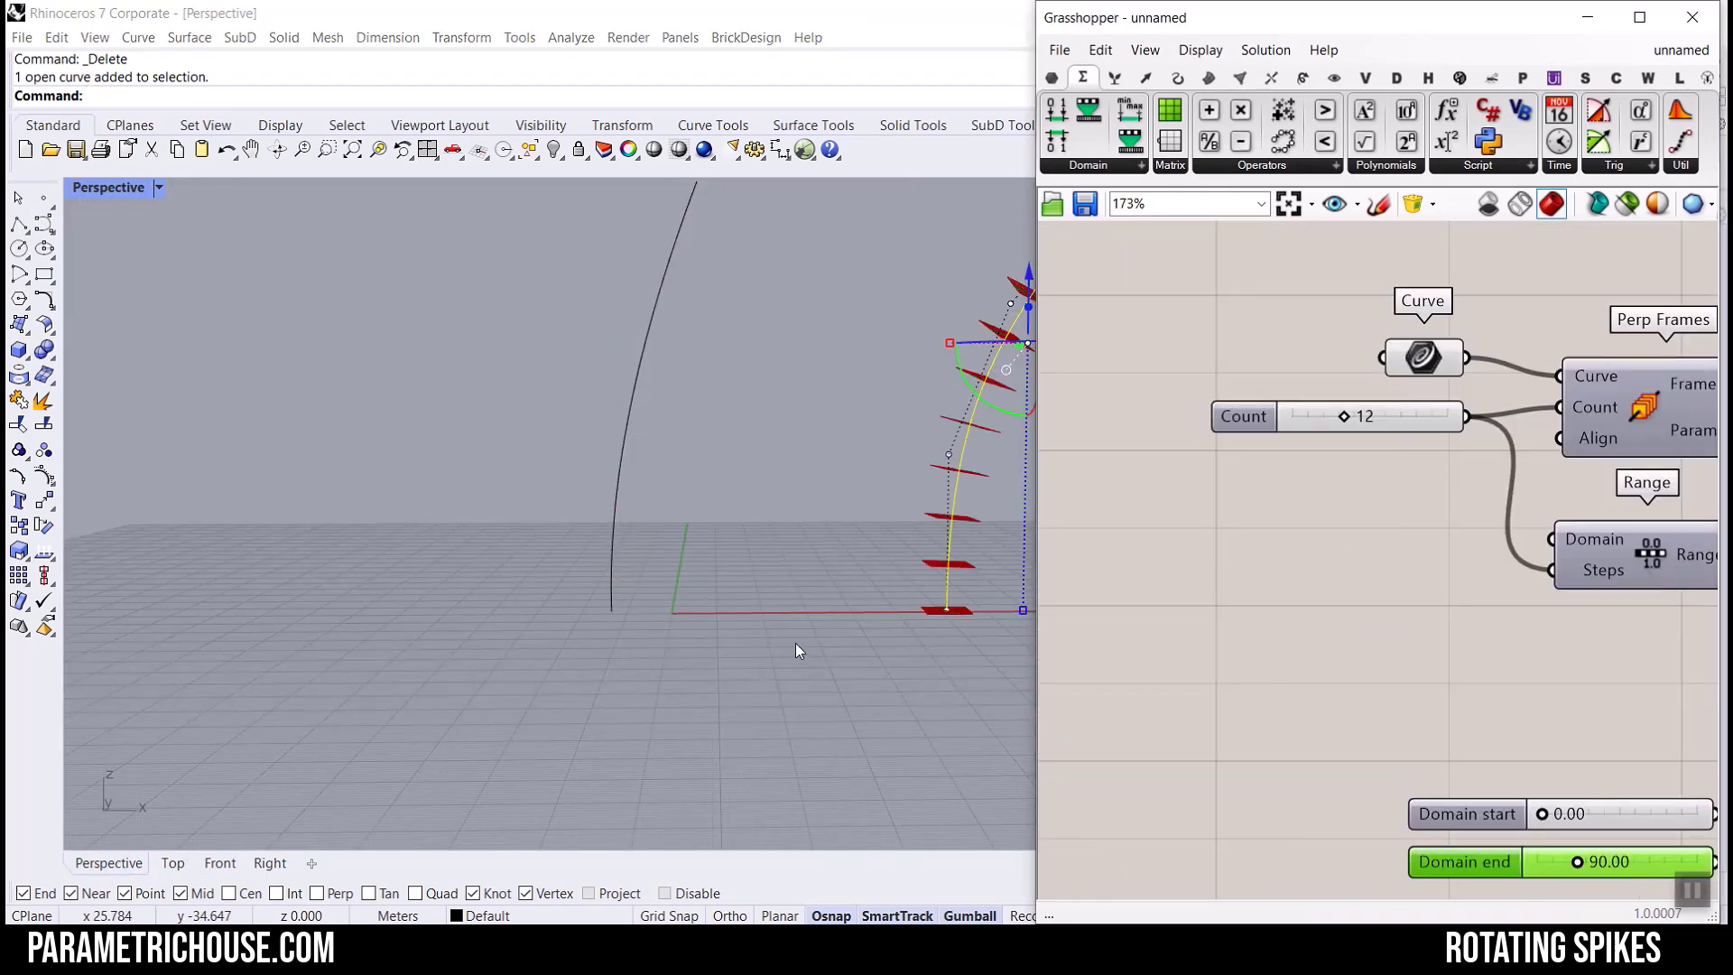
# Delete the old curve from the Perspective view and move the new curve slightly along the X axis.
pyautogui.scroll(-3, 786, 644)
pyautogui.moveTo(780, 646); pyautogui.dragTo(696, 511, button='right')
pyautogui.click(696, 511)
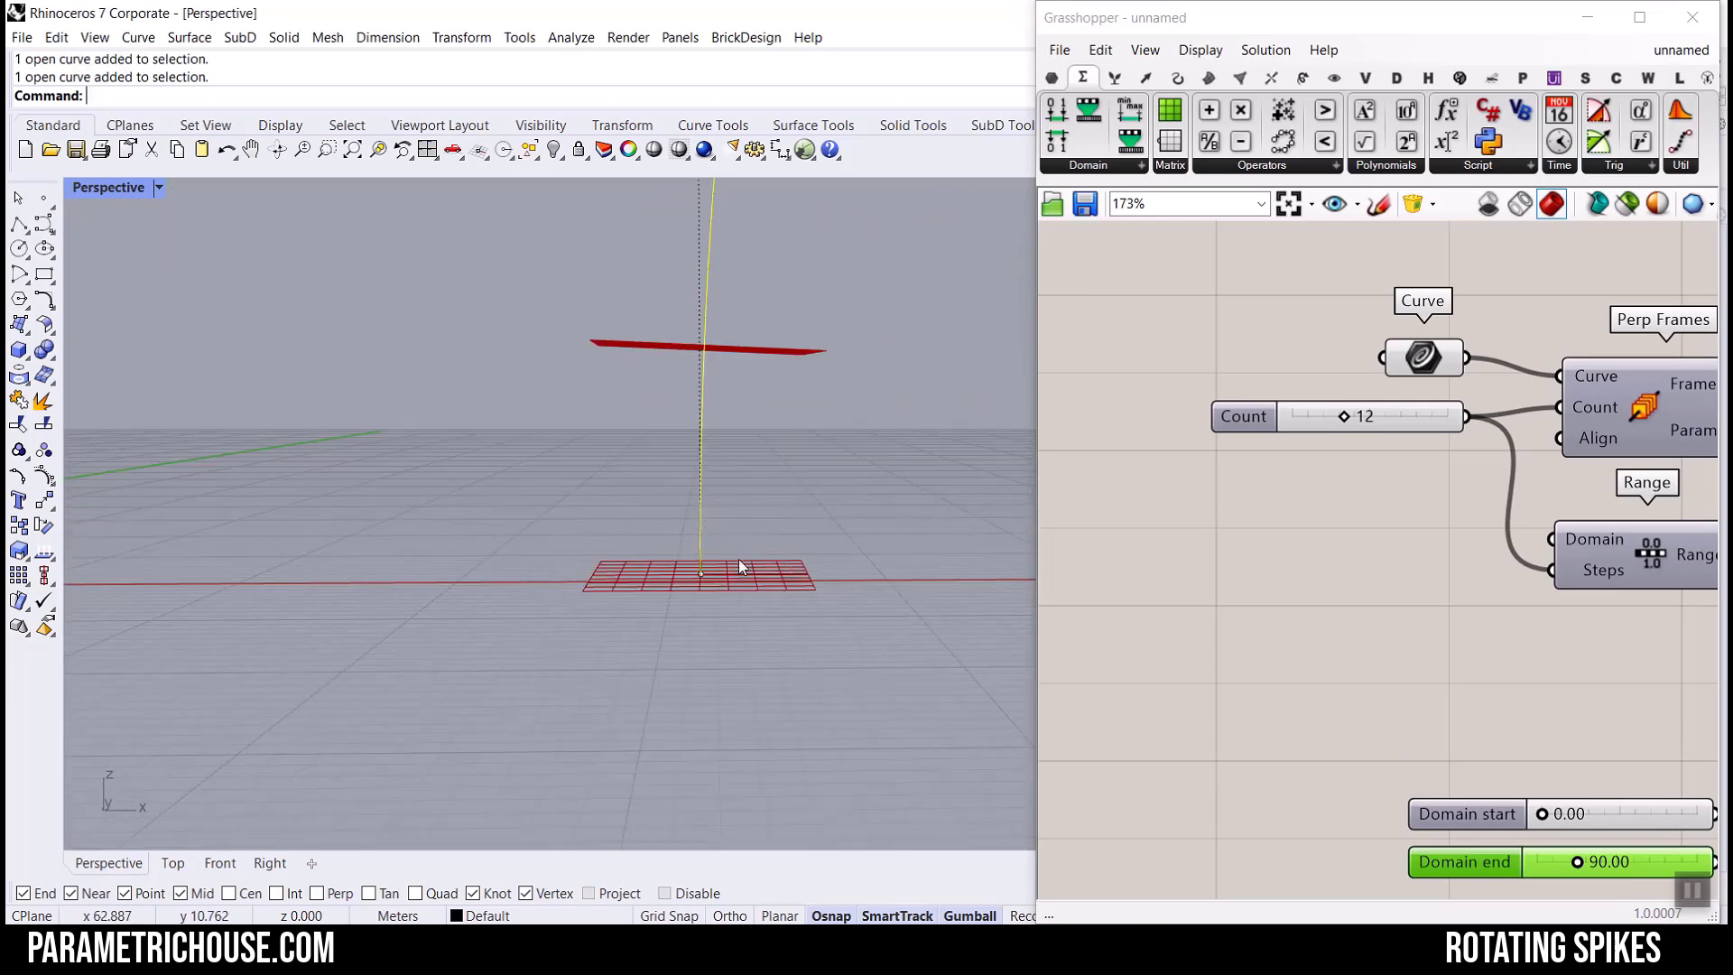
pyautogui.moveTo(522, 617); pyautogui.dragTo(386, 670, button='right')
pyautogui.moveTo(379, 671); pyautogui.dragTo(372, 453)
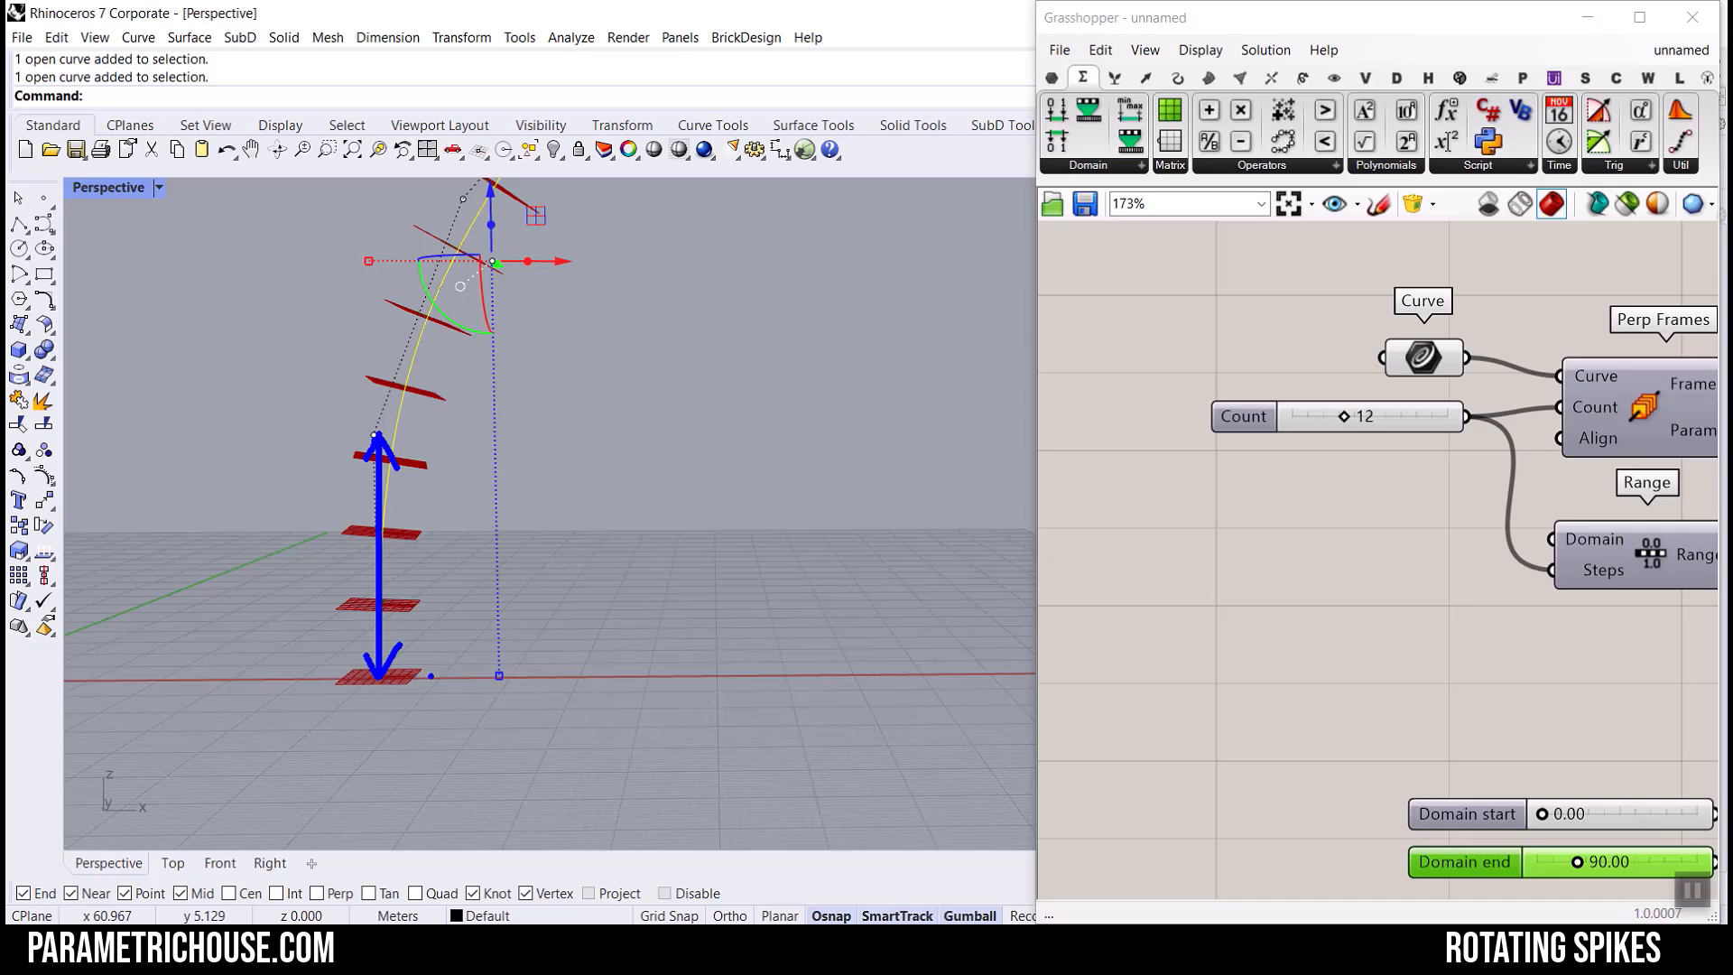
pyautogui.moveTo(419, 695)
pyautogui.mouseDown(button='right')
pyautogui.moveTo(502, 473)
pyautogui.moveTo(528, 269)
pyautogui.moveTo(508, 310)
pyautogui.moveTo(621, 538)
pyautogui.moveTo(623, 585)
pyautogui.mouseUp(button='right')
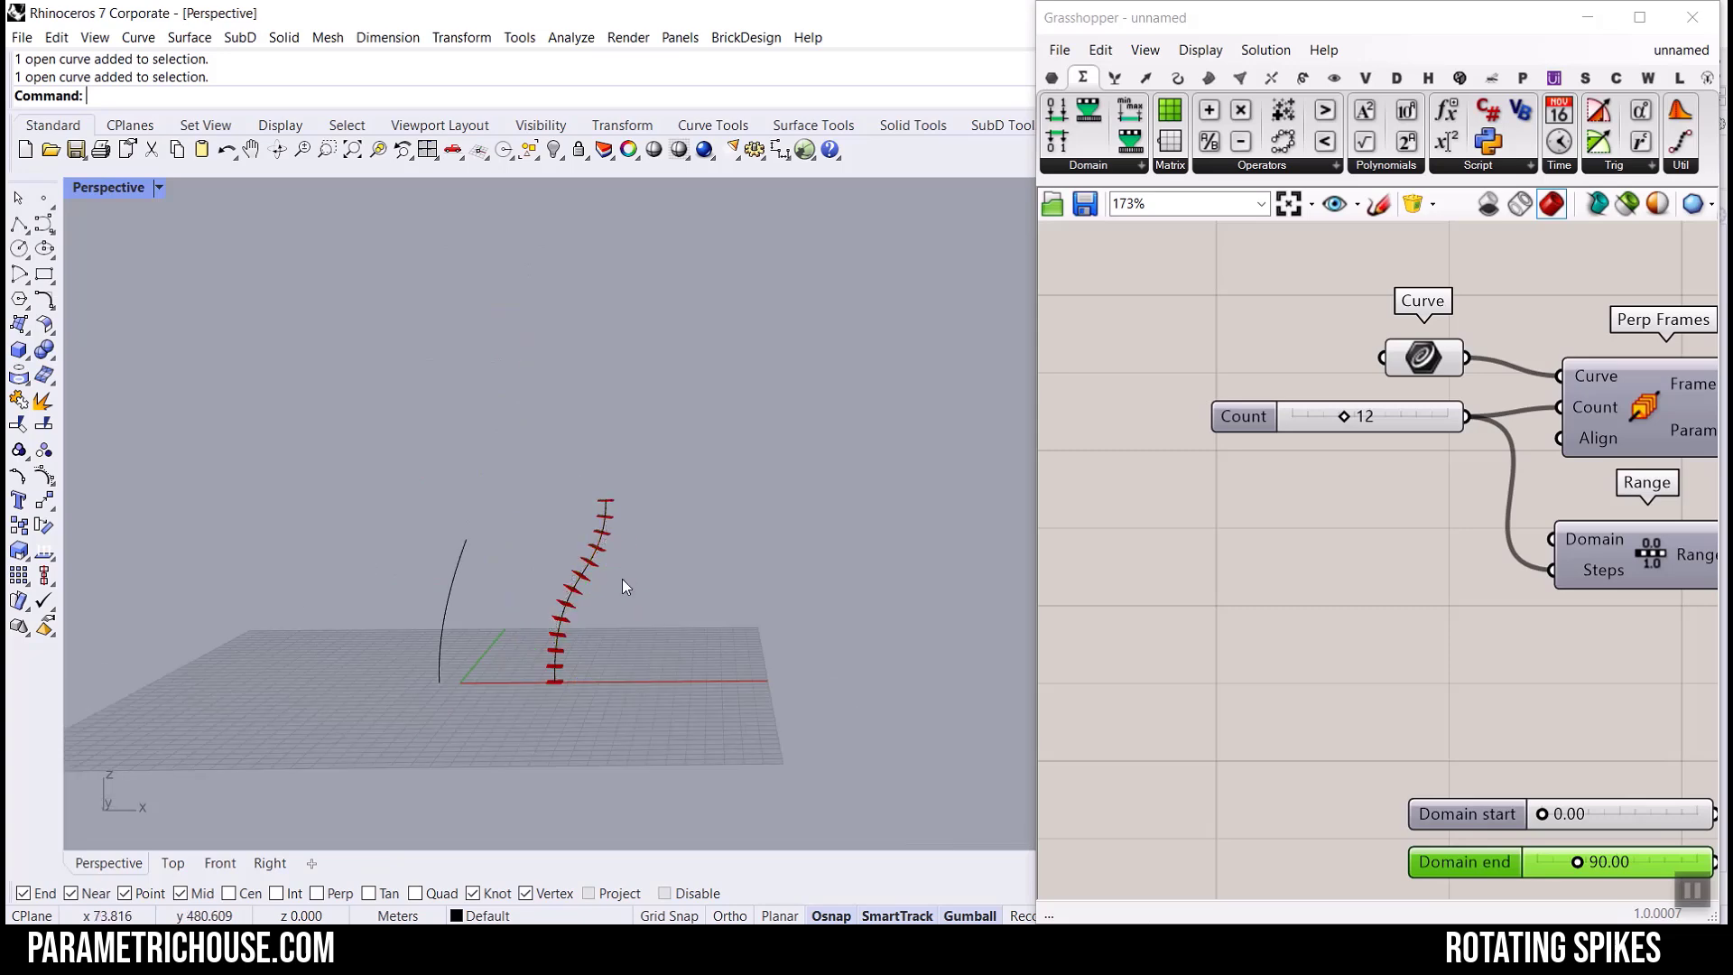
pyautogui.moveTo(481, 495); pyautogui.dragTo(455, 575)
pyautogui.press('Delete')
pyautogui.click(585, 582)
pyautogui.moveTo(576, 654); pyautogui.dragTo(539, 592)
pyautogui.click(696, 560)
# Set the Domain end slider to 102.95 to increase the maximum rotation of the frames.
pyautogui.scroll(7, 568, 662)
pyautogui.moveTo(536, 573); pyautogui.dragTo(555, 713, button='right')
pyautogui.scroll(3, 555, 714)
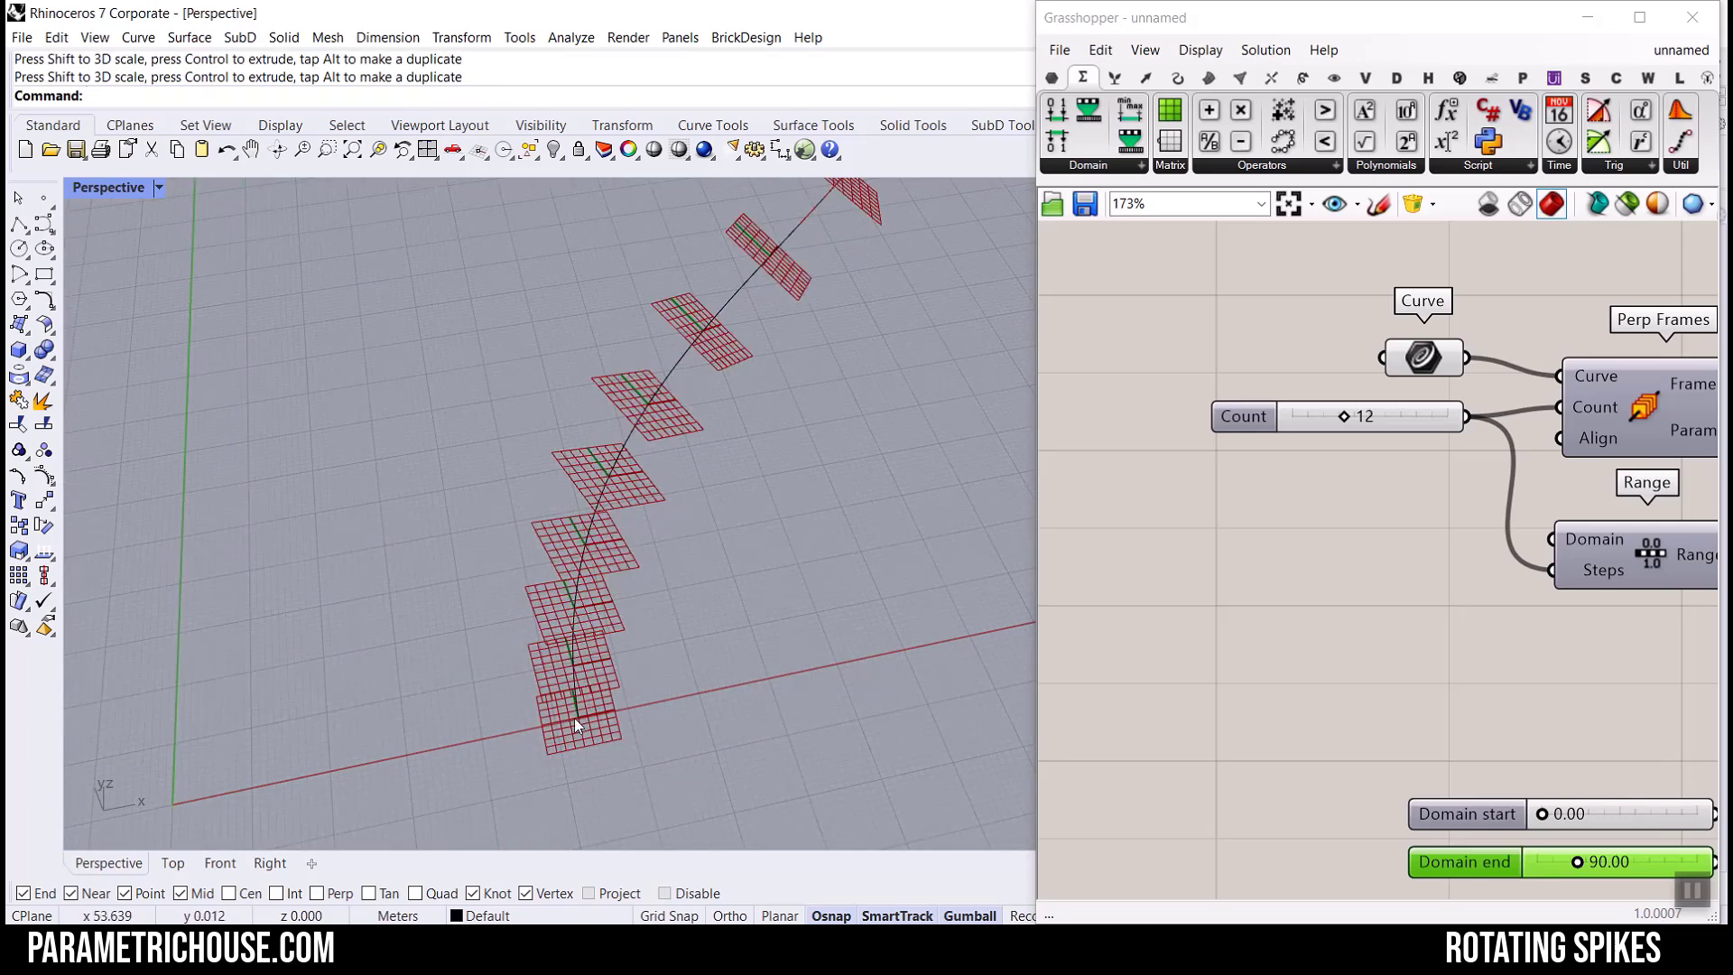
pyautogui.scroll(-3, 583, 712)
pyautogui.moveTo(833, 305); pyautogui.dragTo(844, 219, button='right')
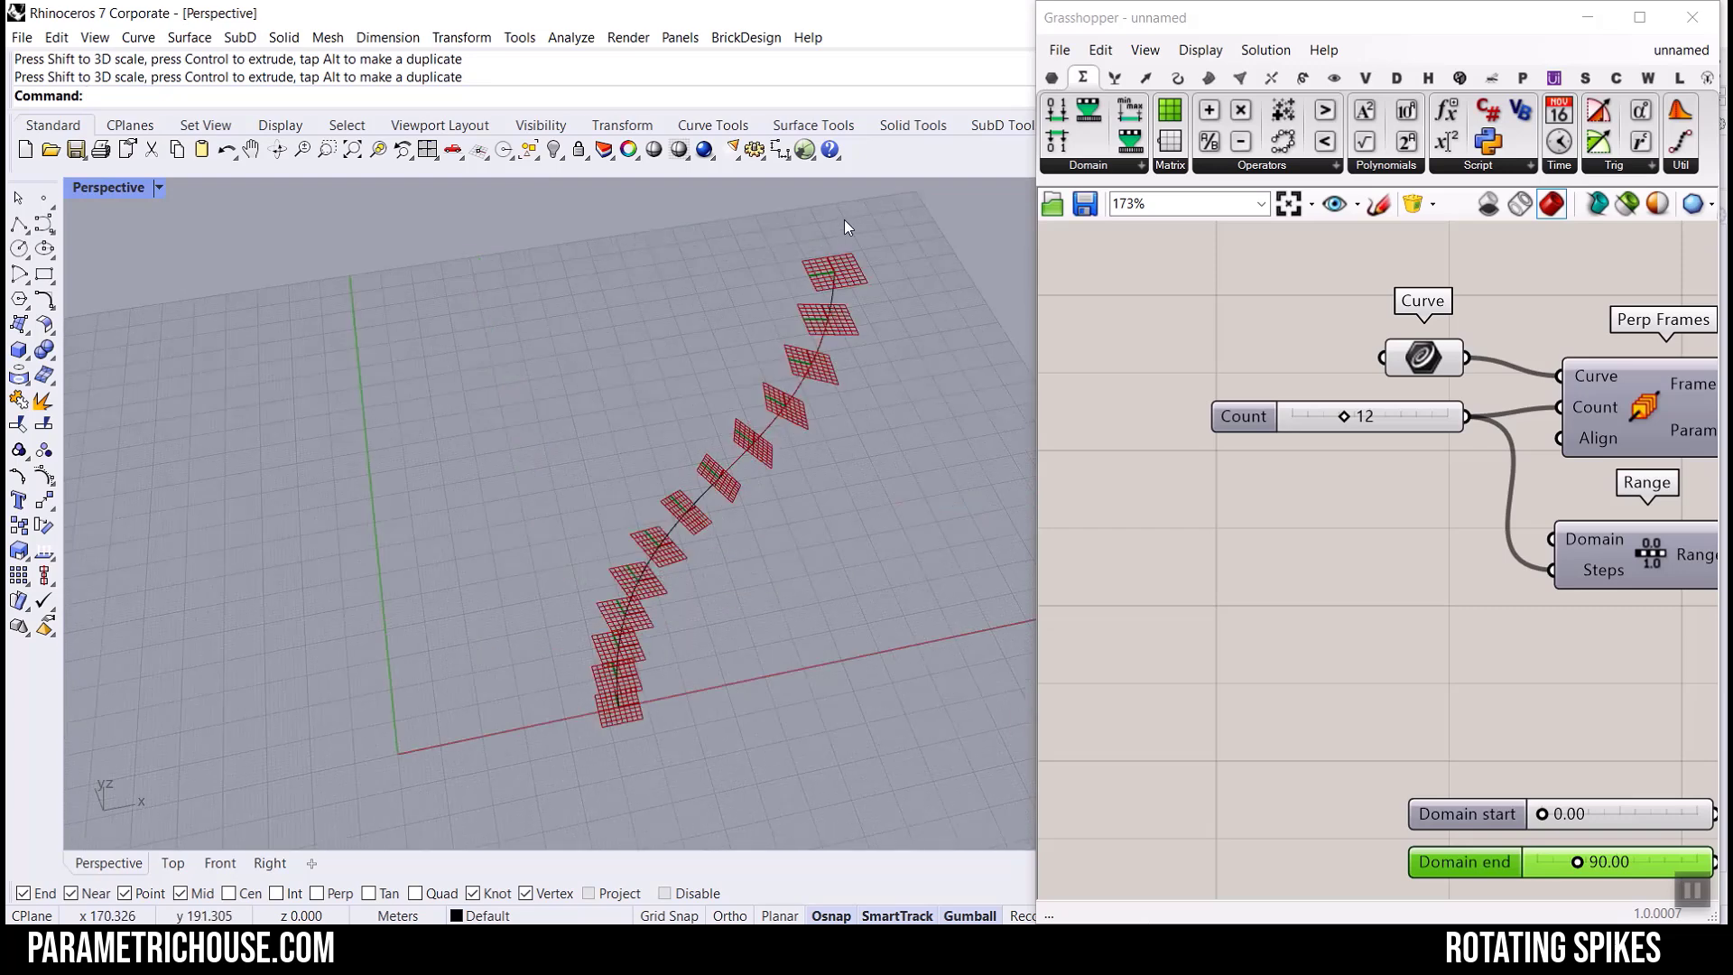
pyautogui.scroll(5, 1309, 635)
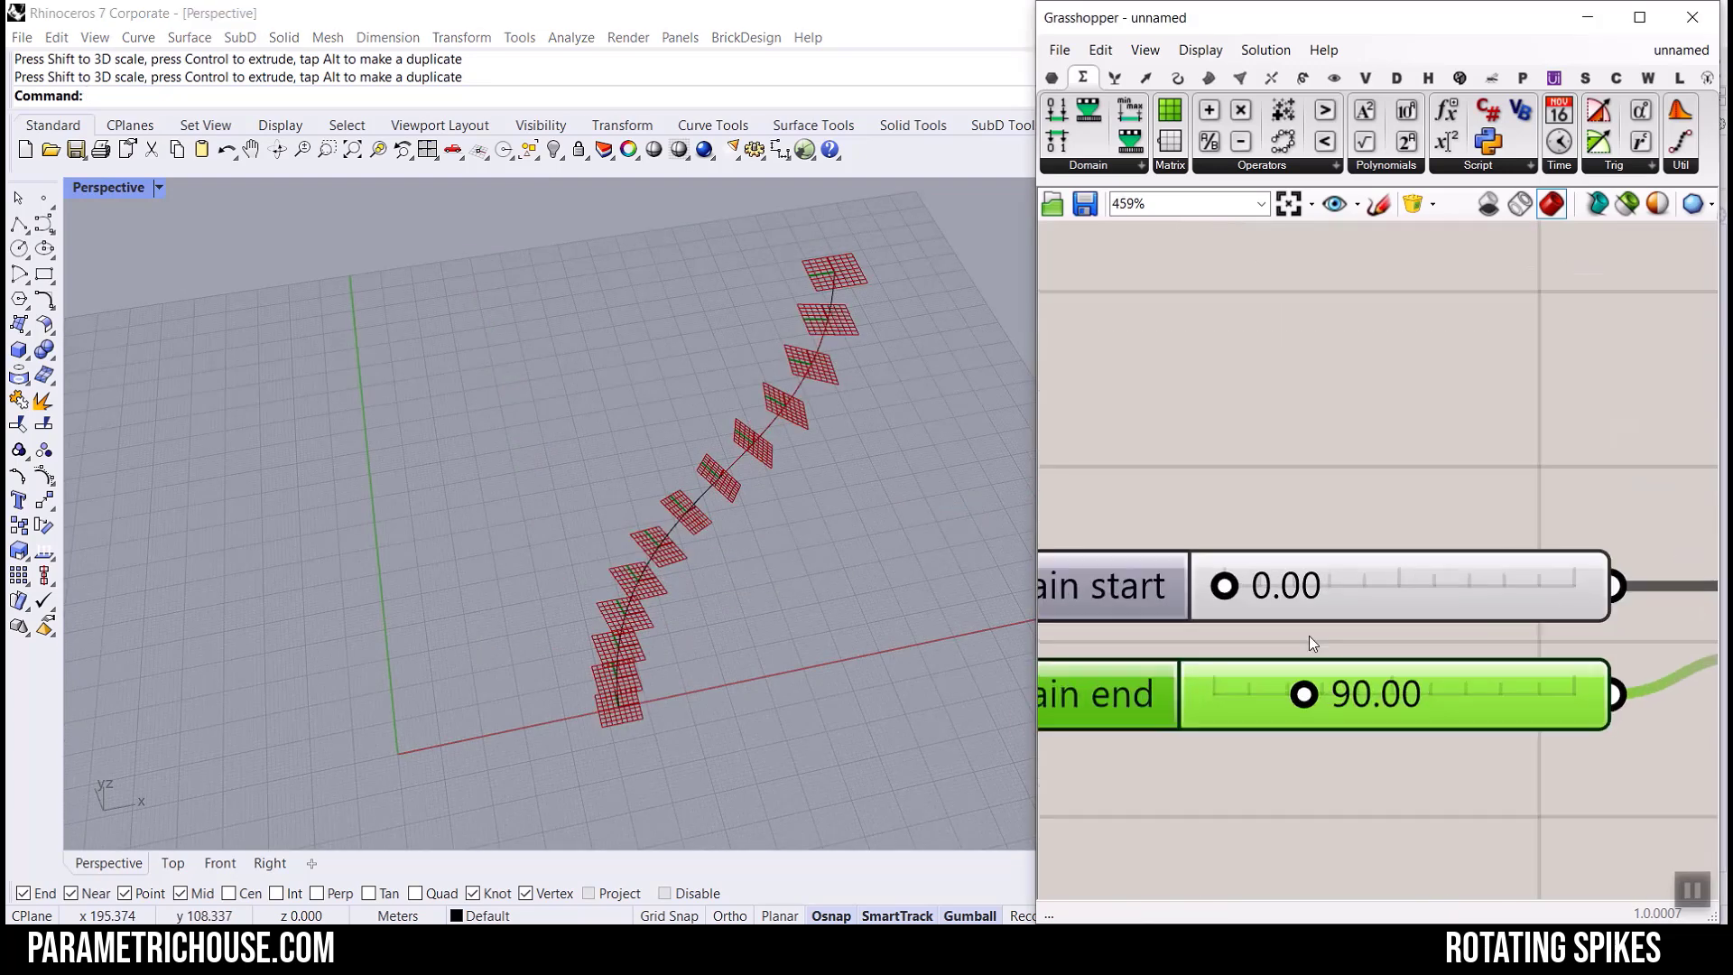
pyautogui.moveTo(1300, 717)
pyautogui.mouseDown()
pyautogui.moveTo(1387, 713)
pyautogui.moveTo(1168, 713)
pyautogui.moveTo(1334, 708)
pyautogui.moveTo(1318, 709)
pyautogui.mouseUp()
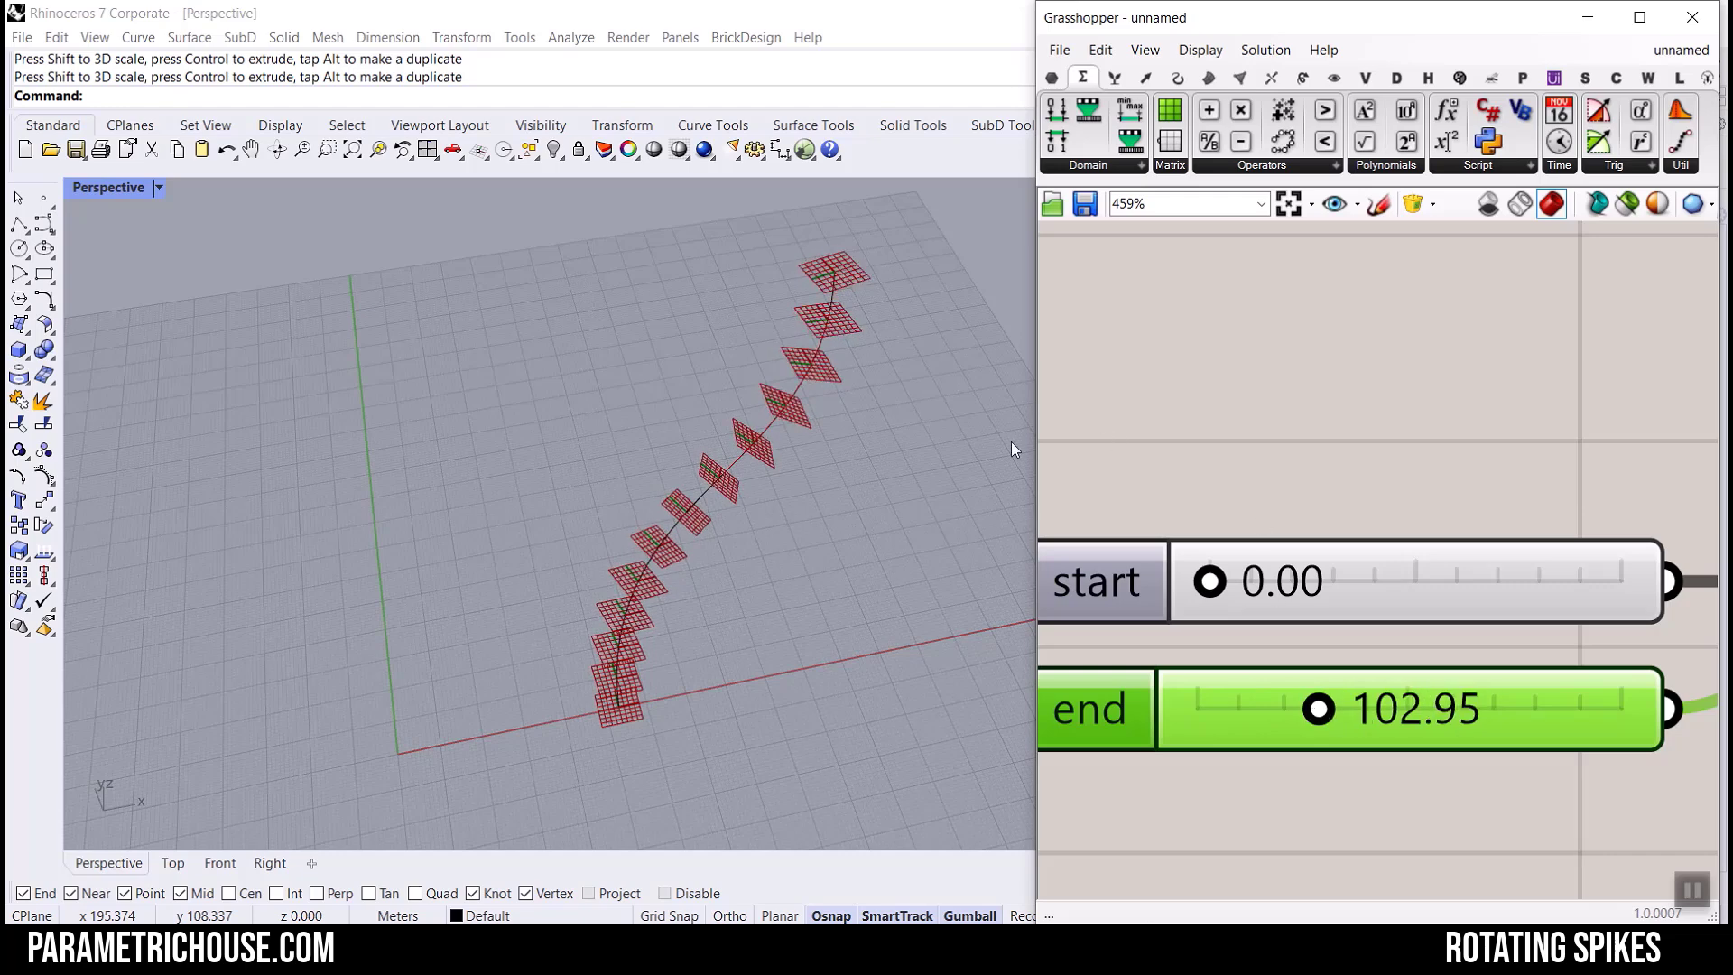
pyautogui.moveTo(707, 481); pyautogui.dragTo(620, 680, button='right')
pyautogui.scroll(6, 619, 680)
pyautogui.moveTo(587, 606); pyautogui.dragTo(636, 577, button='right')
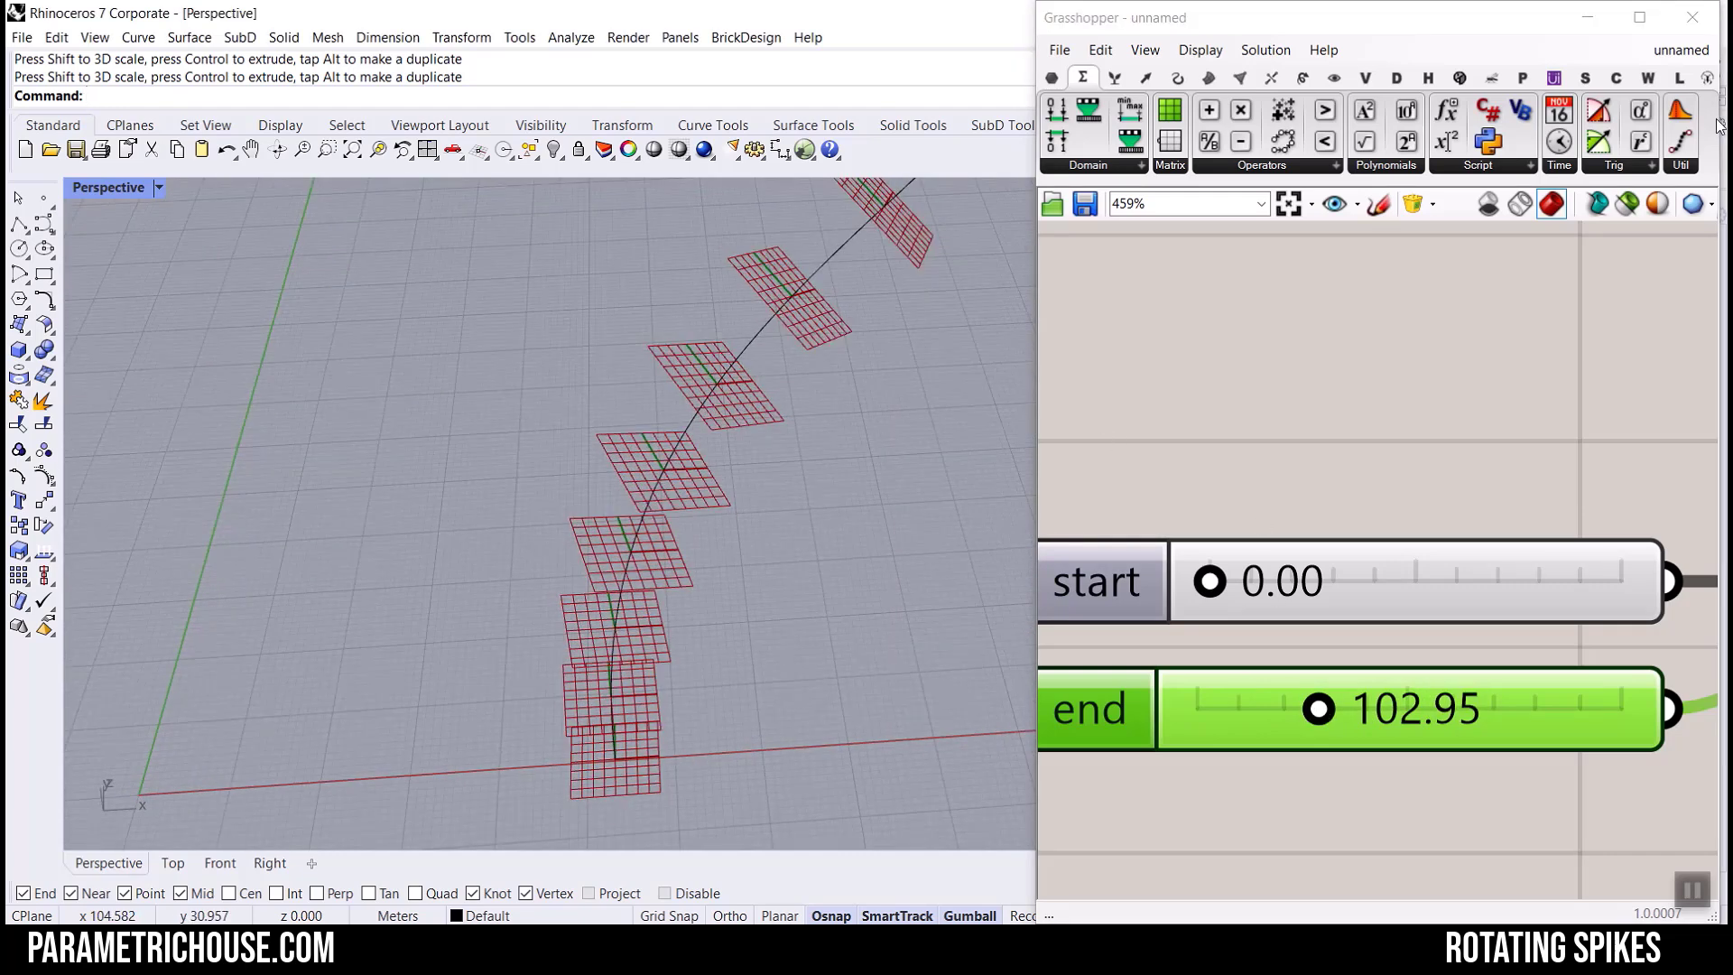
# Switch to the rotating-spikes definition and turn off the preview of all its components.
pyautogui.click(1681, 51)
pyautogui.click(1645, 273)
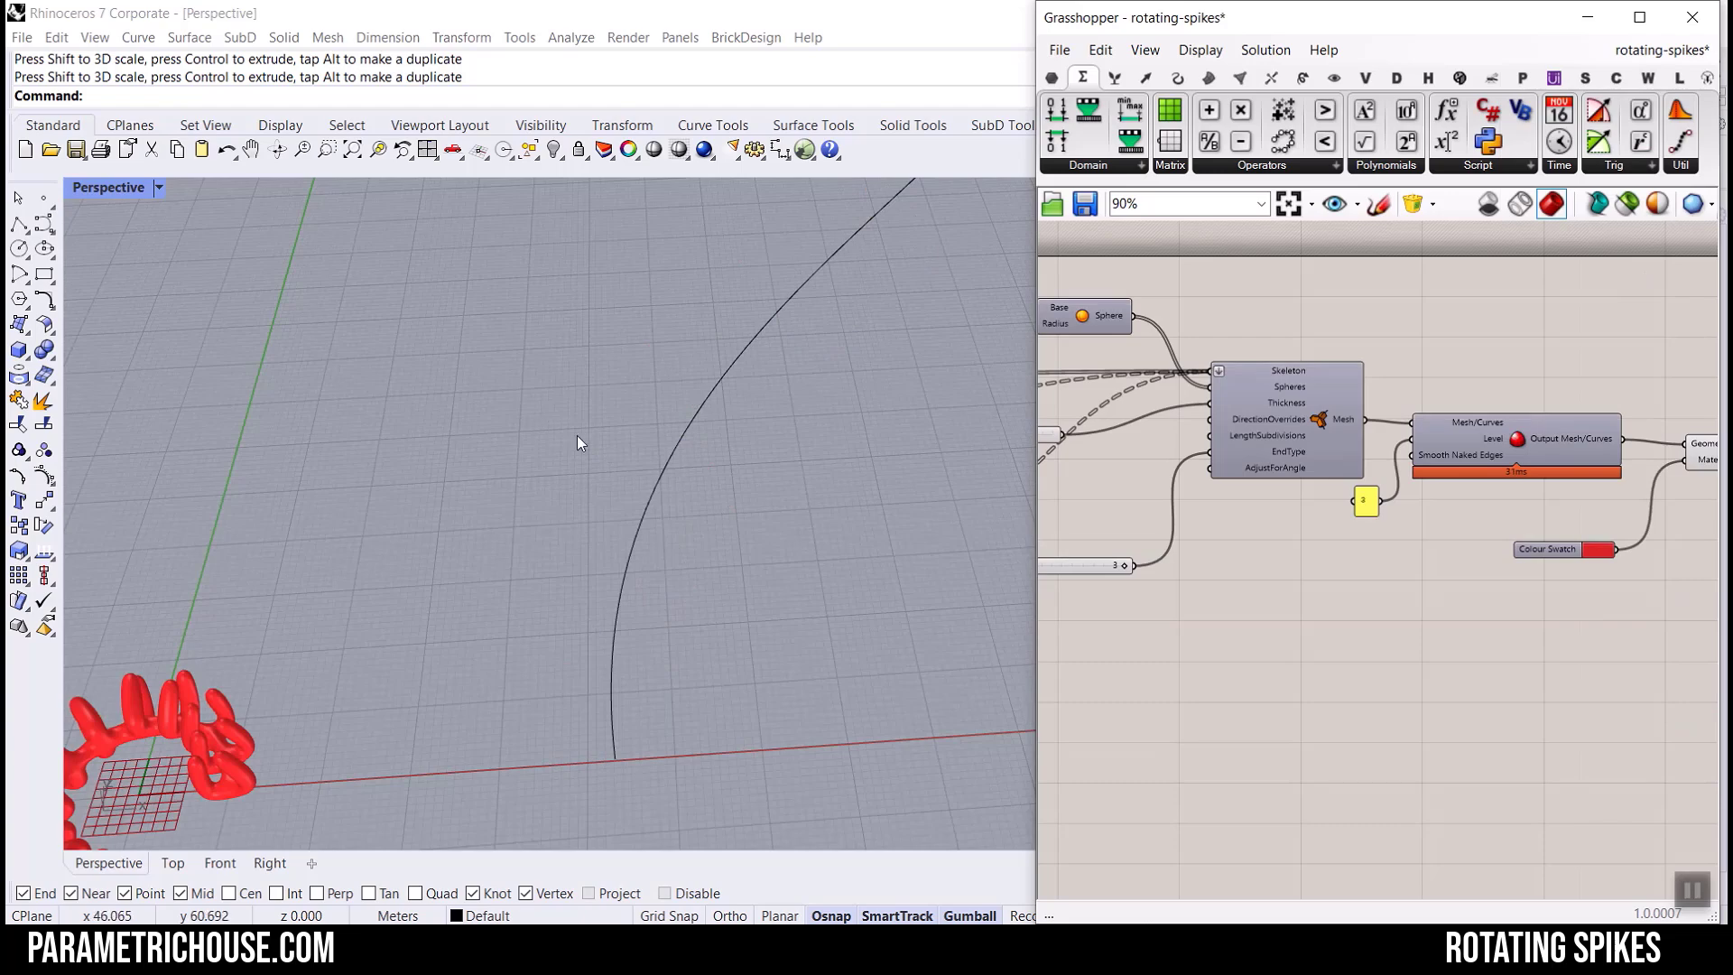
pyautogui.scroll(10, 424, 604)
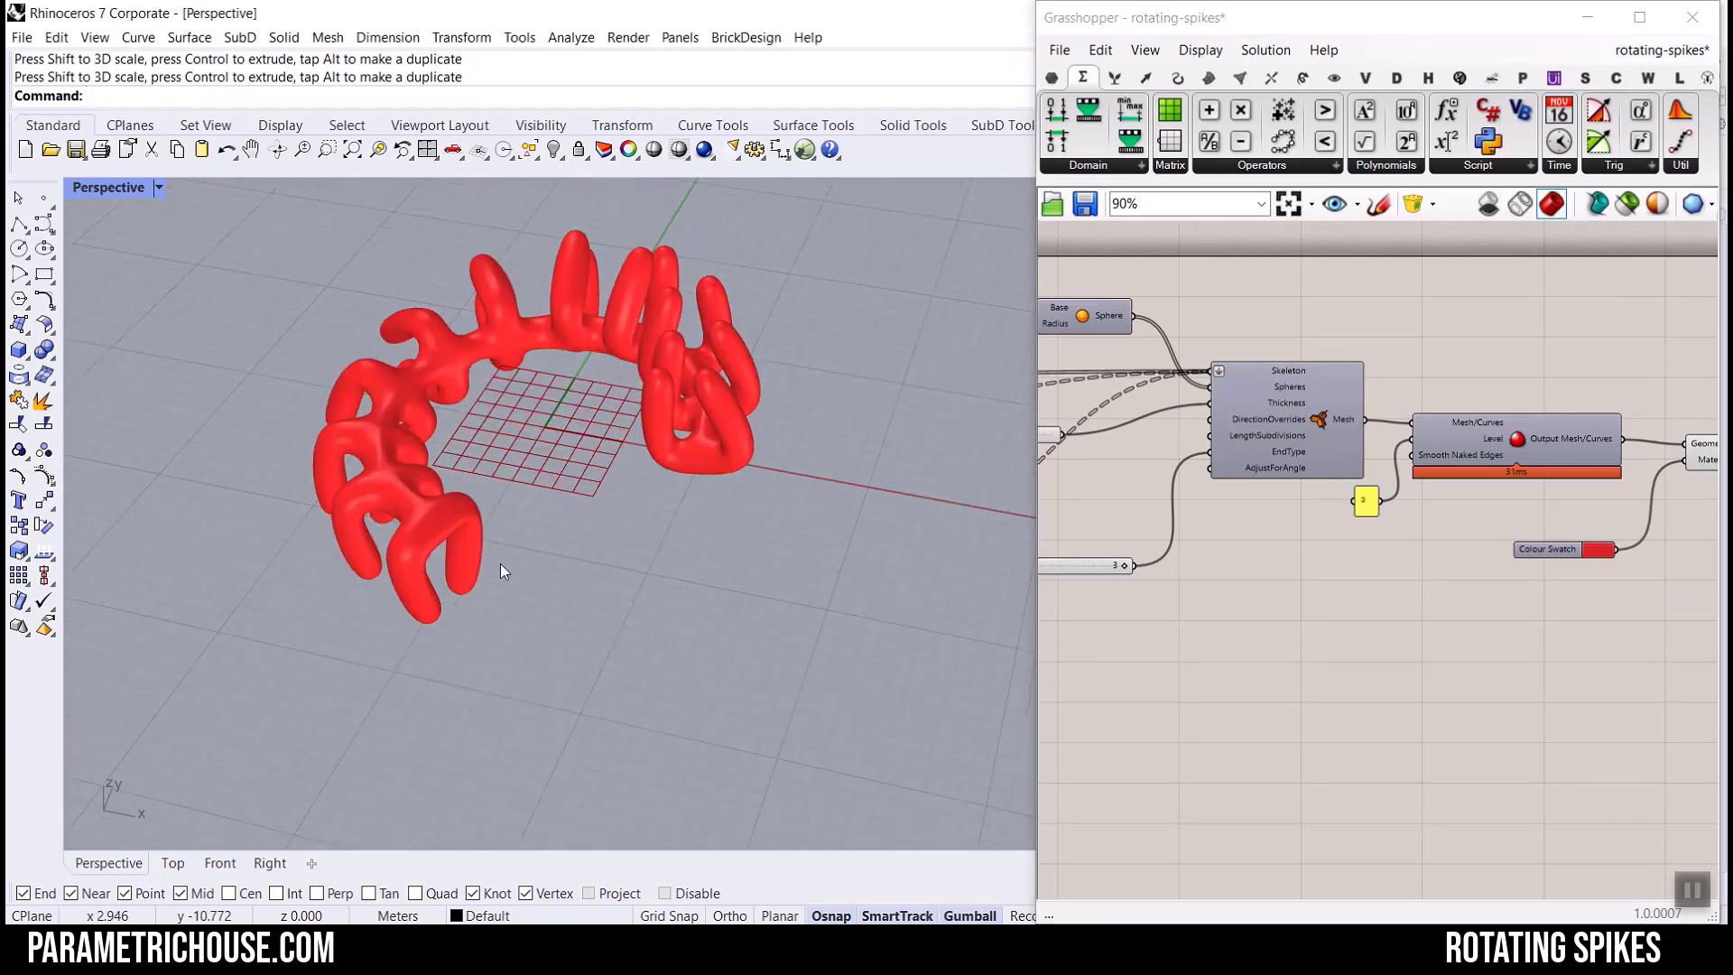
pyautogui.scroll(-10, 1434, 513)
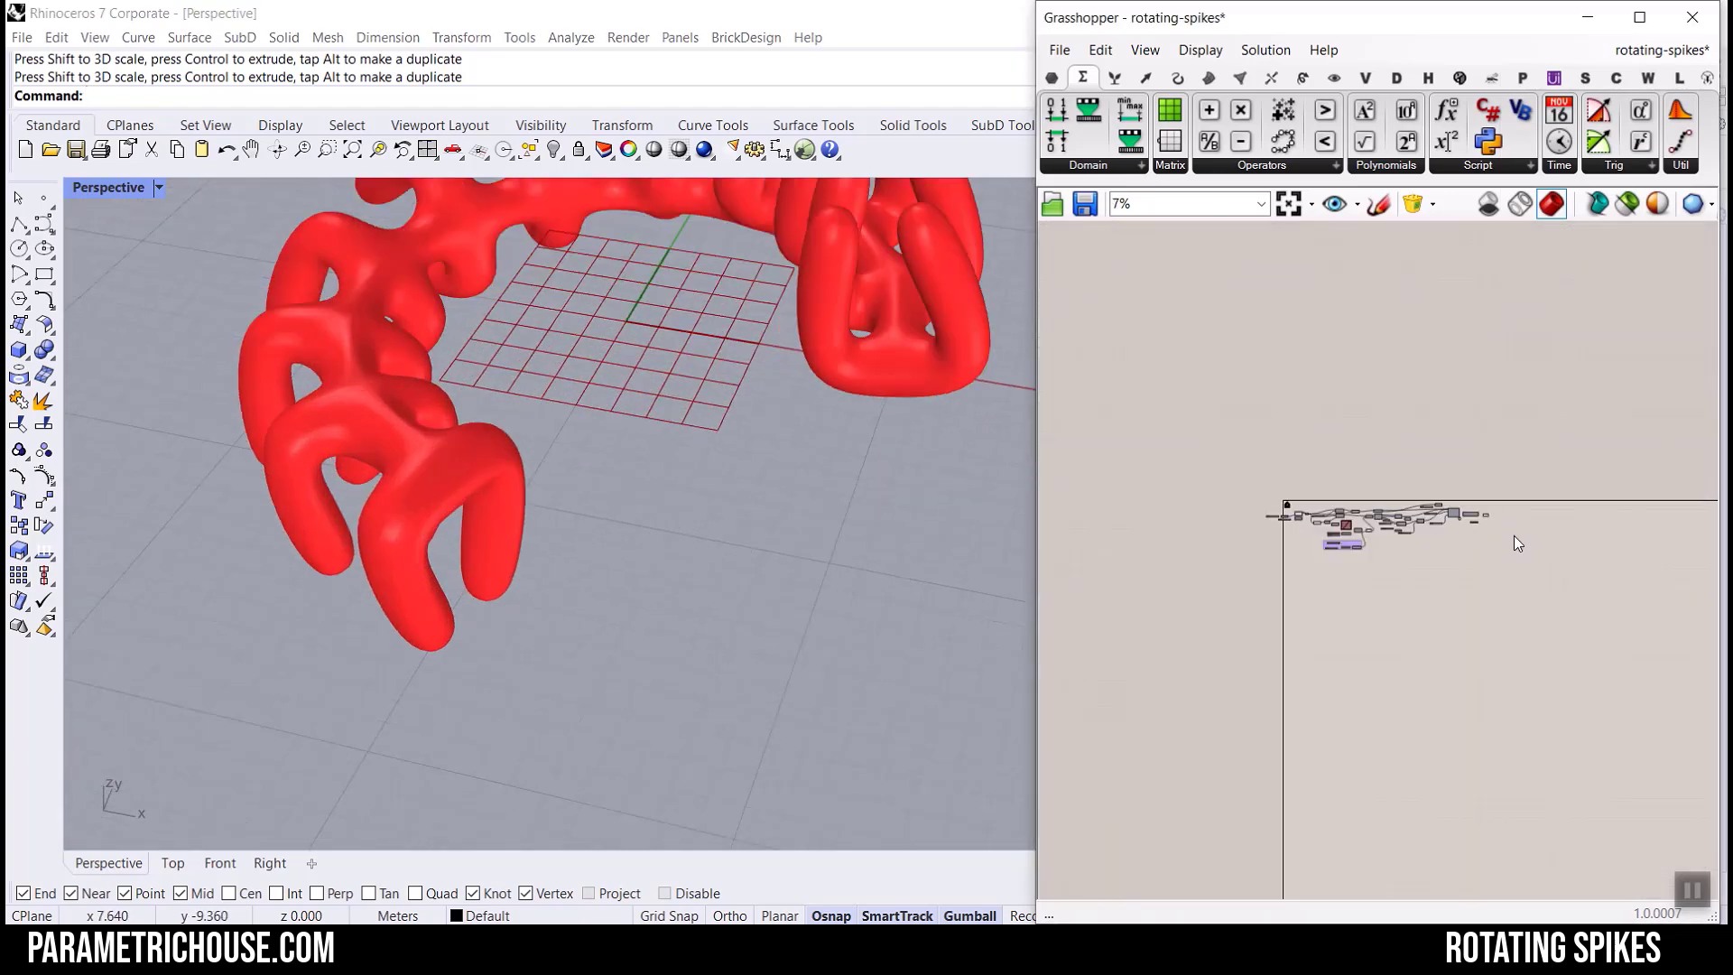
pyautogui.hotkey('ctrl', 'a')
pyautogui.rightClick(1351, 391)
pyautogui.click(1409, 430)
# Turn on the preview of the component that rotates the planes by the summed angle.
pyautogui.scroll(10, 1421, 458)
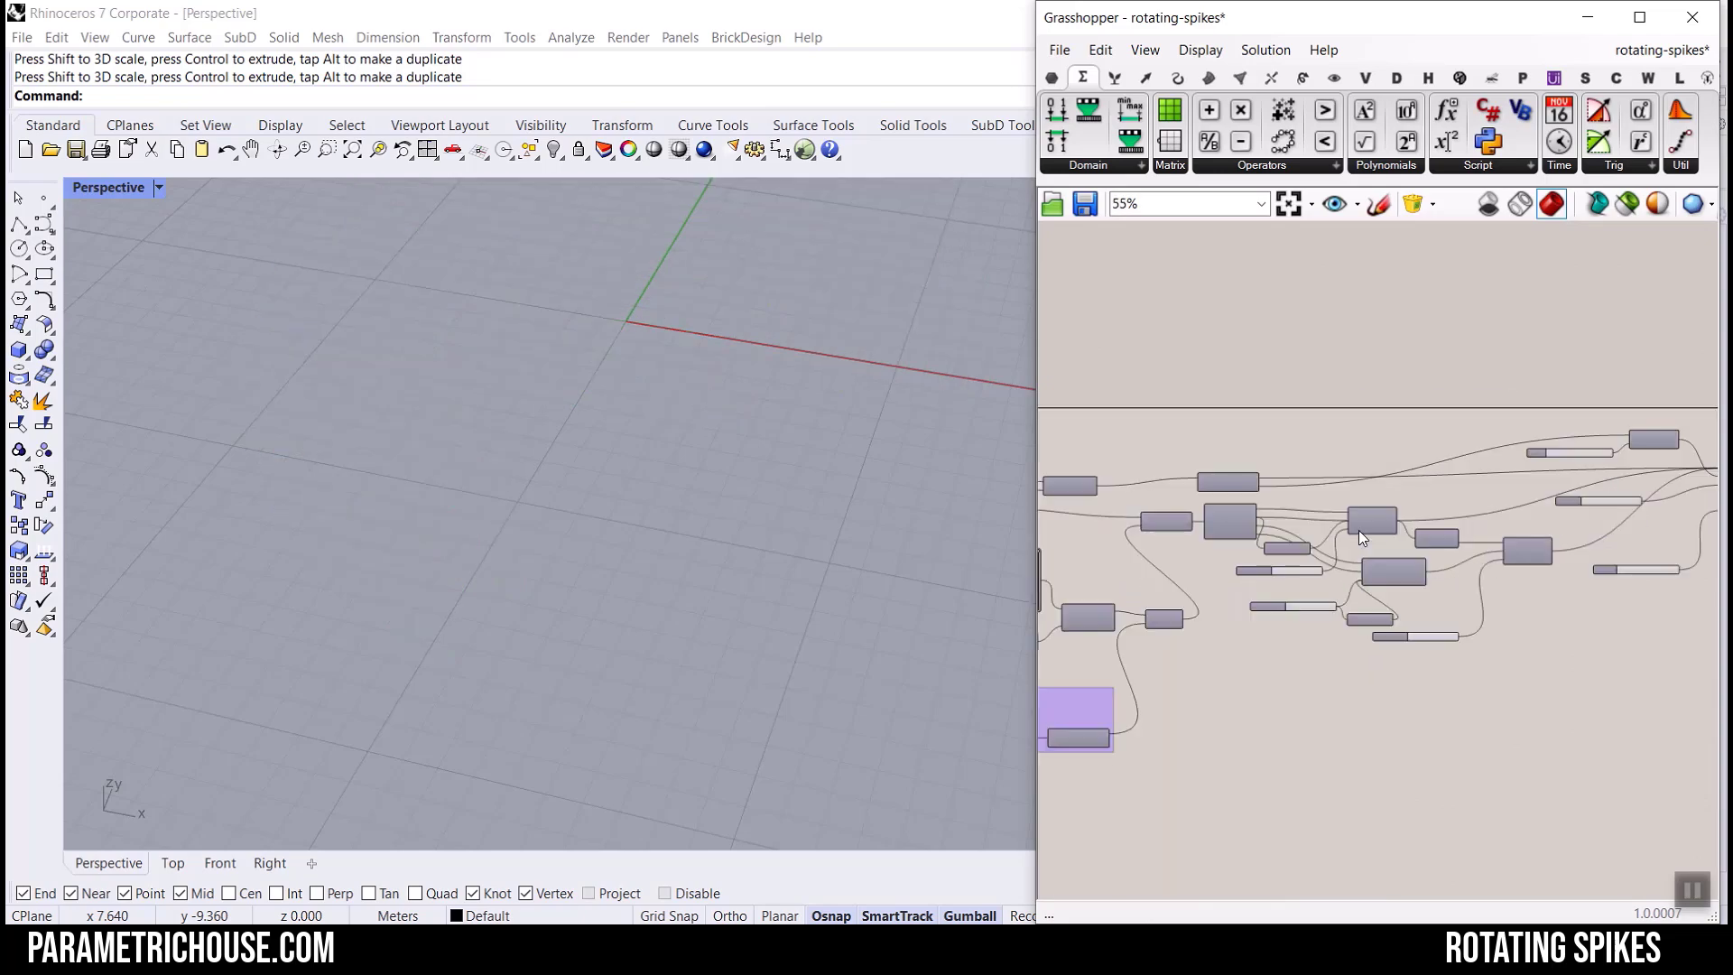
pyautogui.moveTo(1226, 524); pyautogui.dragTo(1535, 512, button='right')
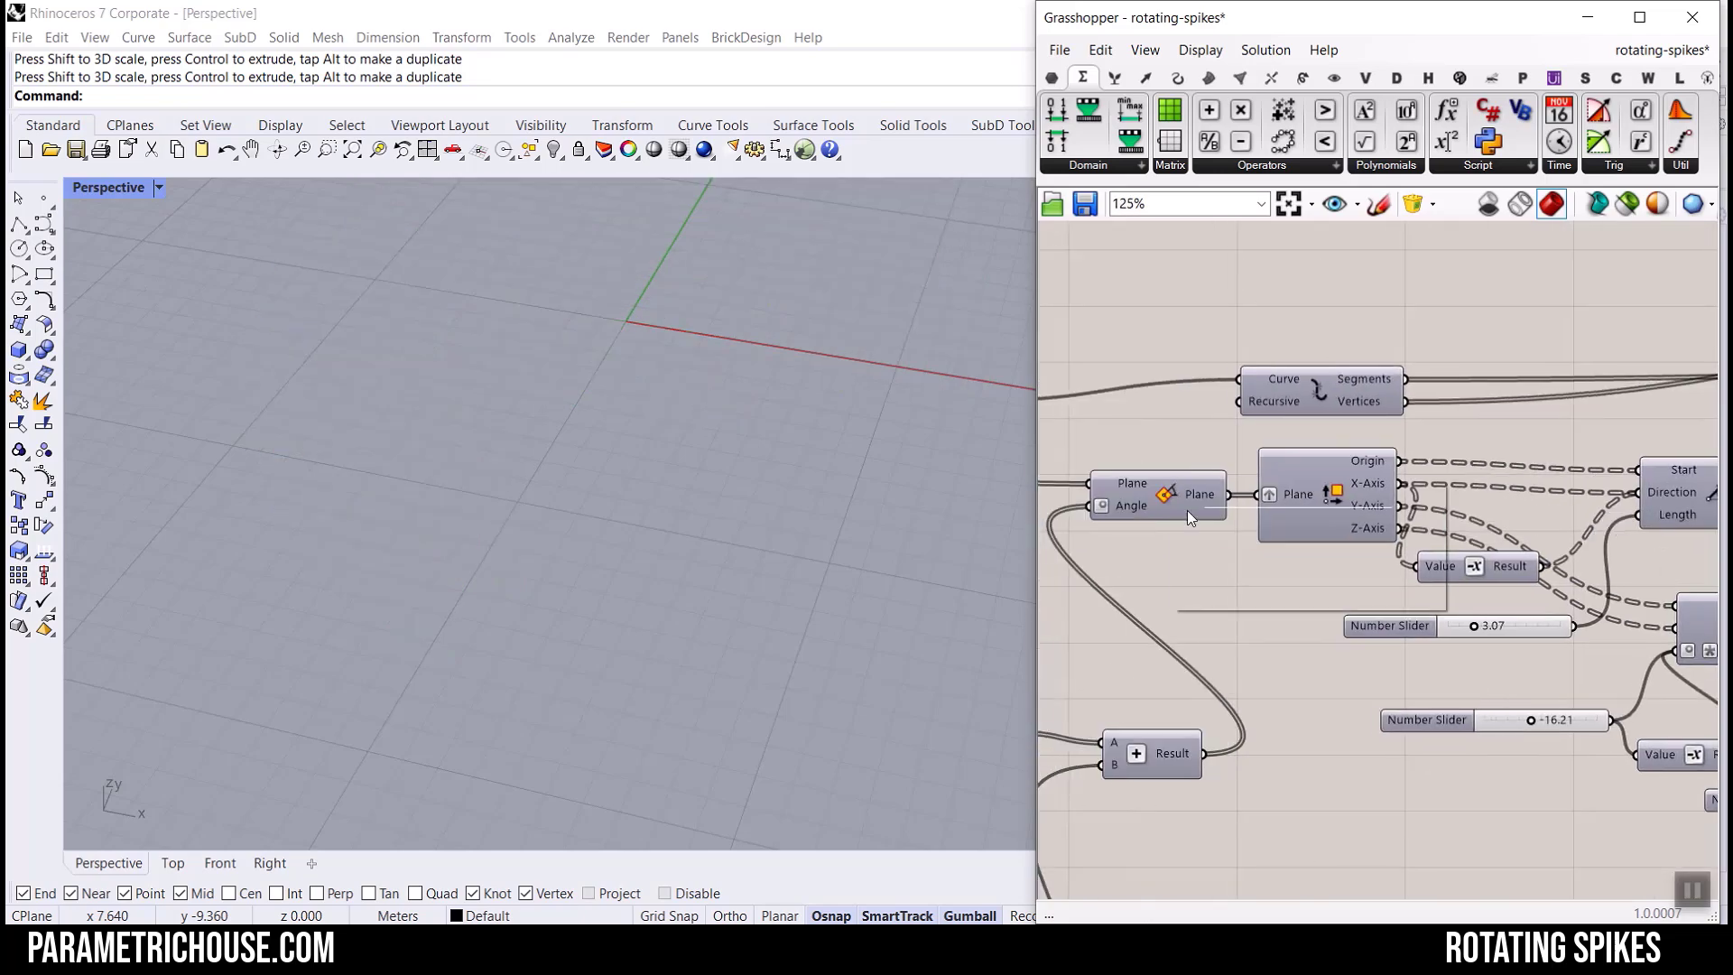
pyautogui.rightClick(1172, 488)
pyautogui.click(1204, 527)
pyautogui.scroll(-5, 625, 529)
pyautogui.moveTo(624, 529); pyautogui.dragTo(614, 508, button='right')
pyautogui.scroll(3, 652, 464)
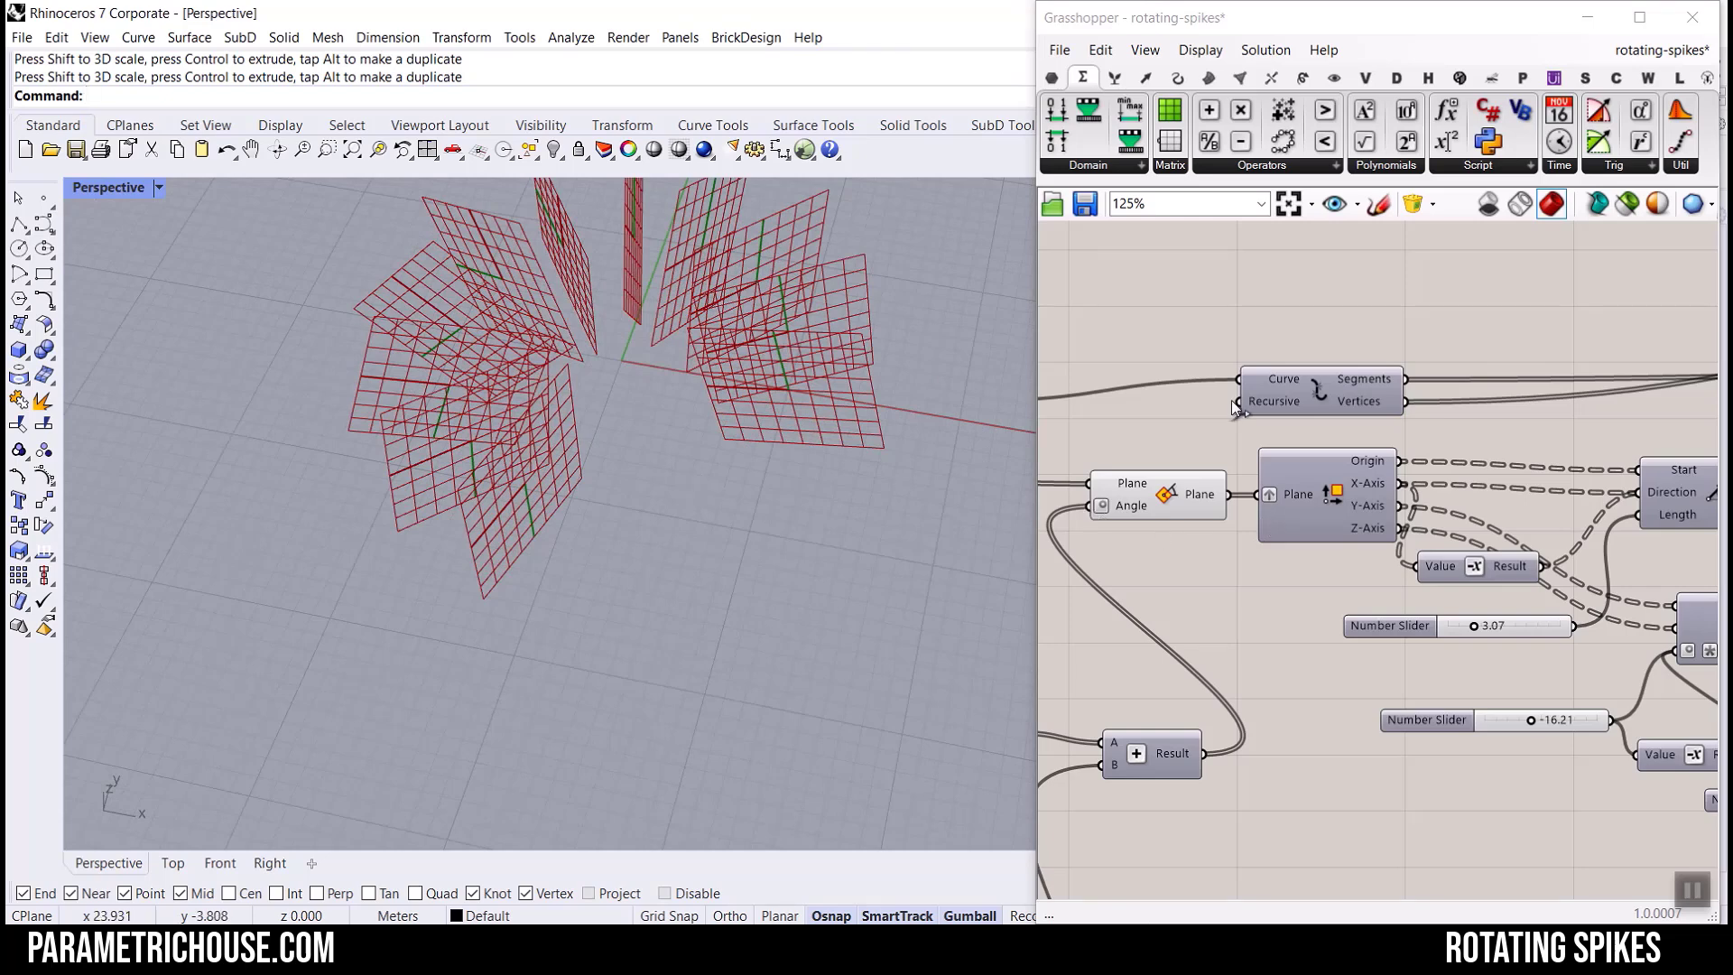
# Turn on the preview of the Arc component that feeds the base curve.
pyautogui.moveTo(1328, 428); pyautogui.dragTo(1560, 455, button='right')
pyautogui.scroll(-5, 1560, 455)
pyautogui.moveTo(1189, 467); pyautogui.dragTo(1477, 471, button='right')
pyautogui.scroll(5, 1182, 481)
pyautogui.moveTo(1178, 484); pyautogui.dragTo(1440, 501, button='right')
pyautogui.scroll(1, 1121, 512)
pyautogui.moveTo(1170, 584); pyautogui.dragTo(1204, 598, button='right')
pyautogui.moveTo(1220, 600); pyautogui.dragTo(1291, 595)
pyautogui.moveTo(1550, 549); pyautogui.dragTo(1426, 527, button='right')
pyautogui.rightClick(1402, 437)
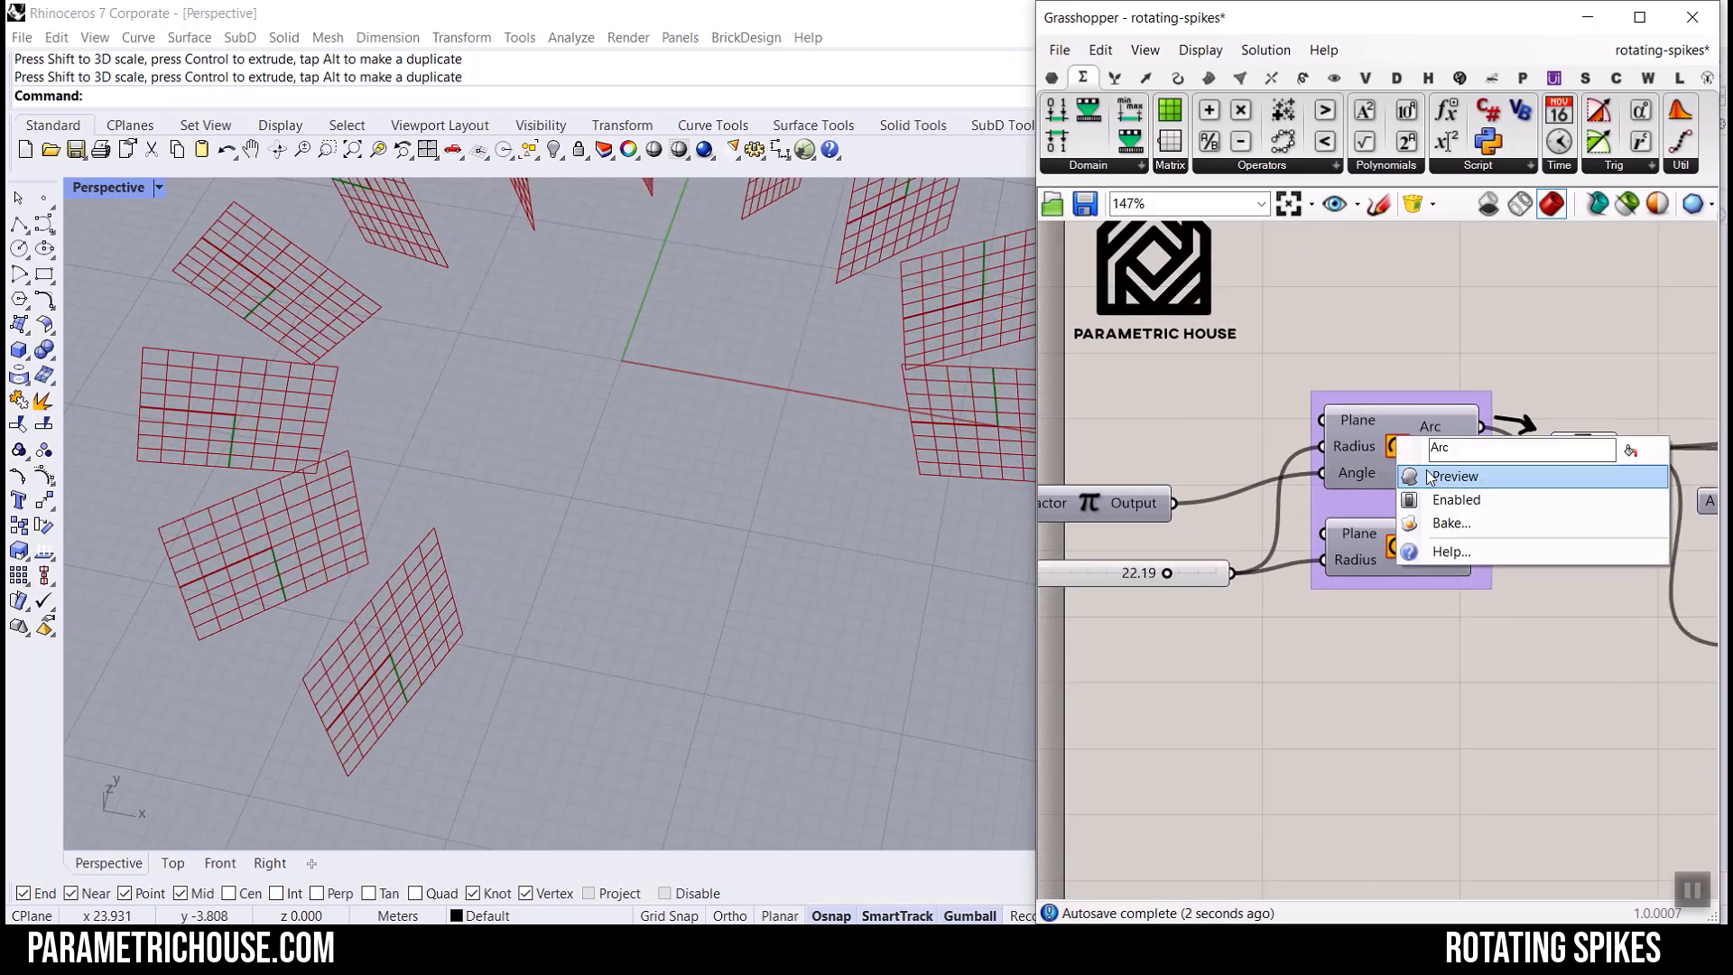
pyautogui.click(1429, 475)
pyautogui.scroll(-5, 716, 486)
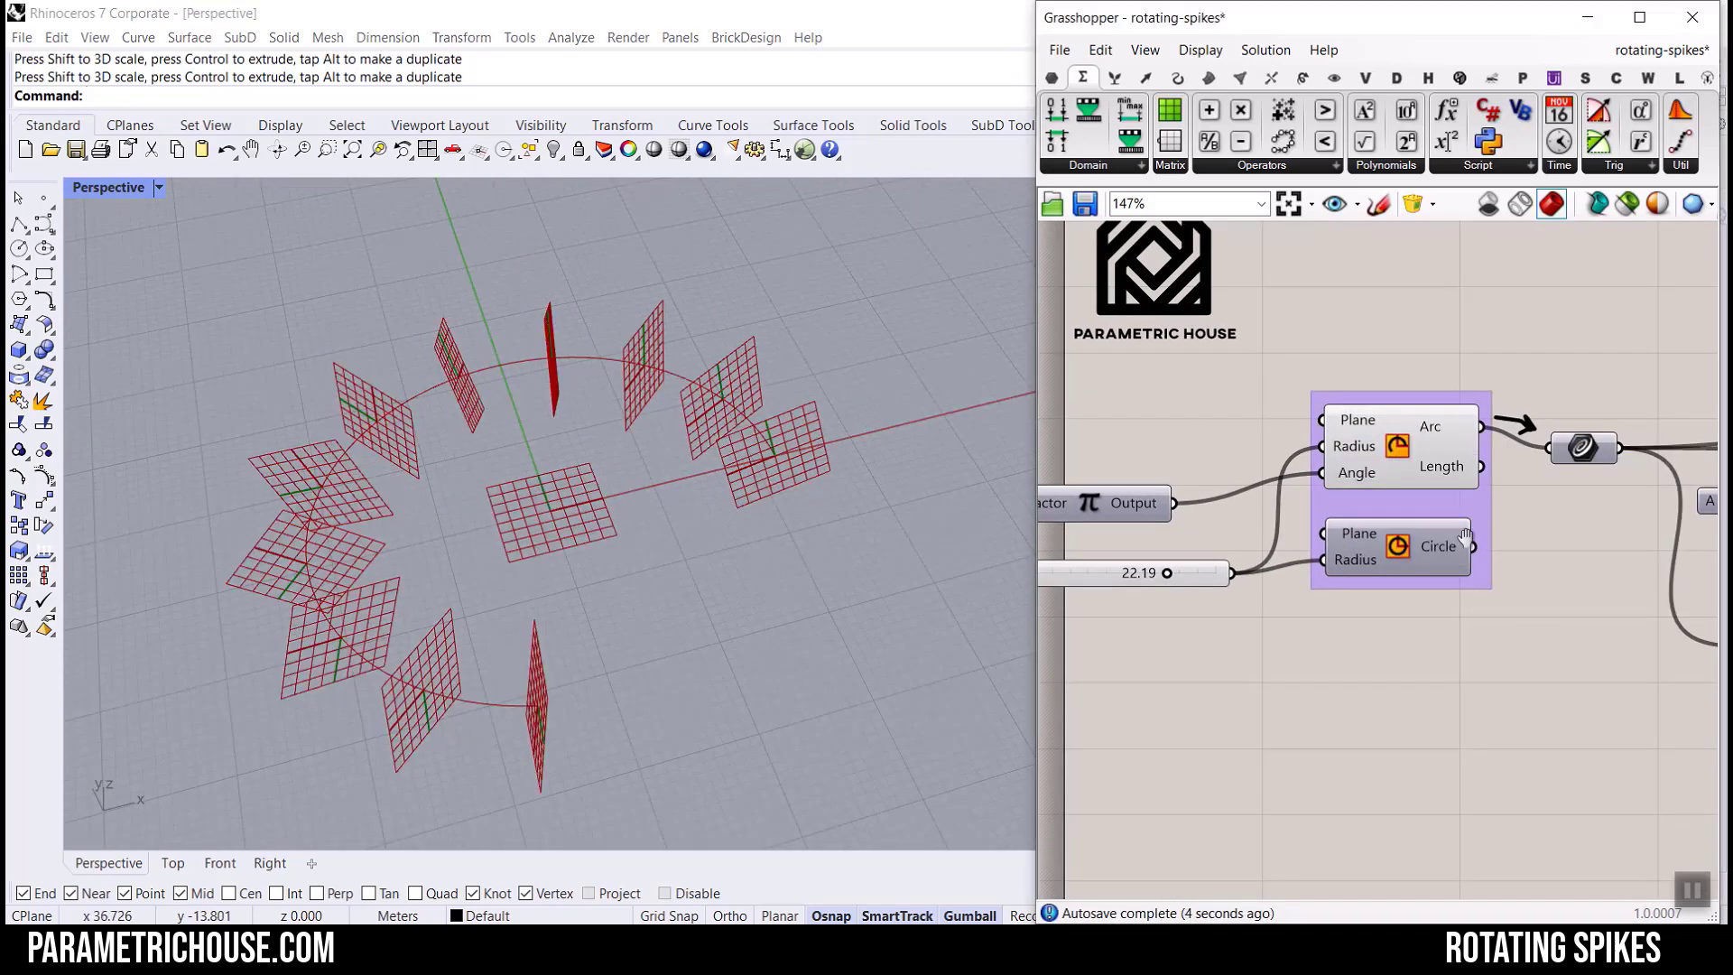
# Turn on the preview of the first Line SDL, which starts at the plane origins, and select it to highlight its lines.
pyautogui.scroll(-9, 1224, 494)
pyautogui.moveTo(1499, 530); pyautogui.dragTo(1271, 533, button='right')
pyautogui.scroll(5, 1250, 529)
pyautogui.scroll(3, 1255, 498)
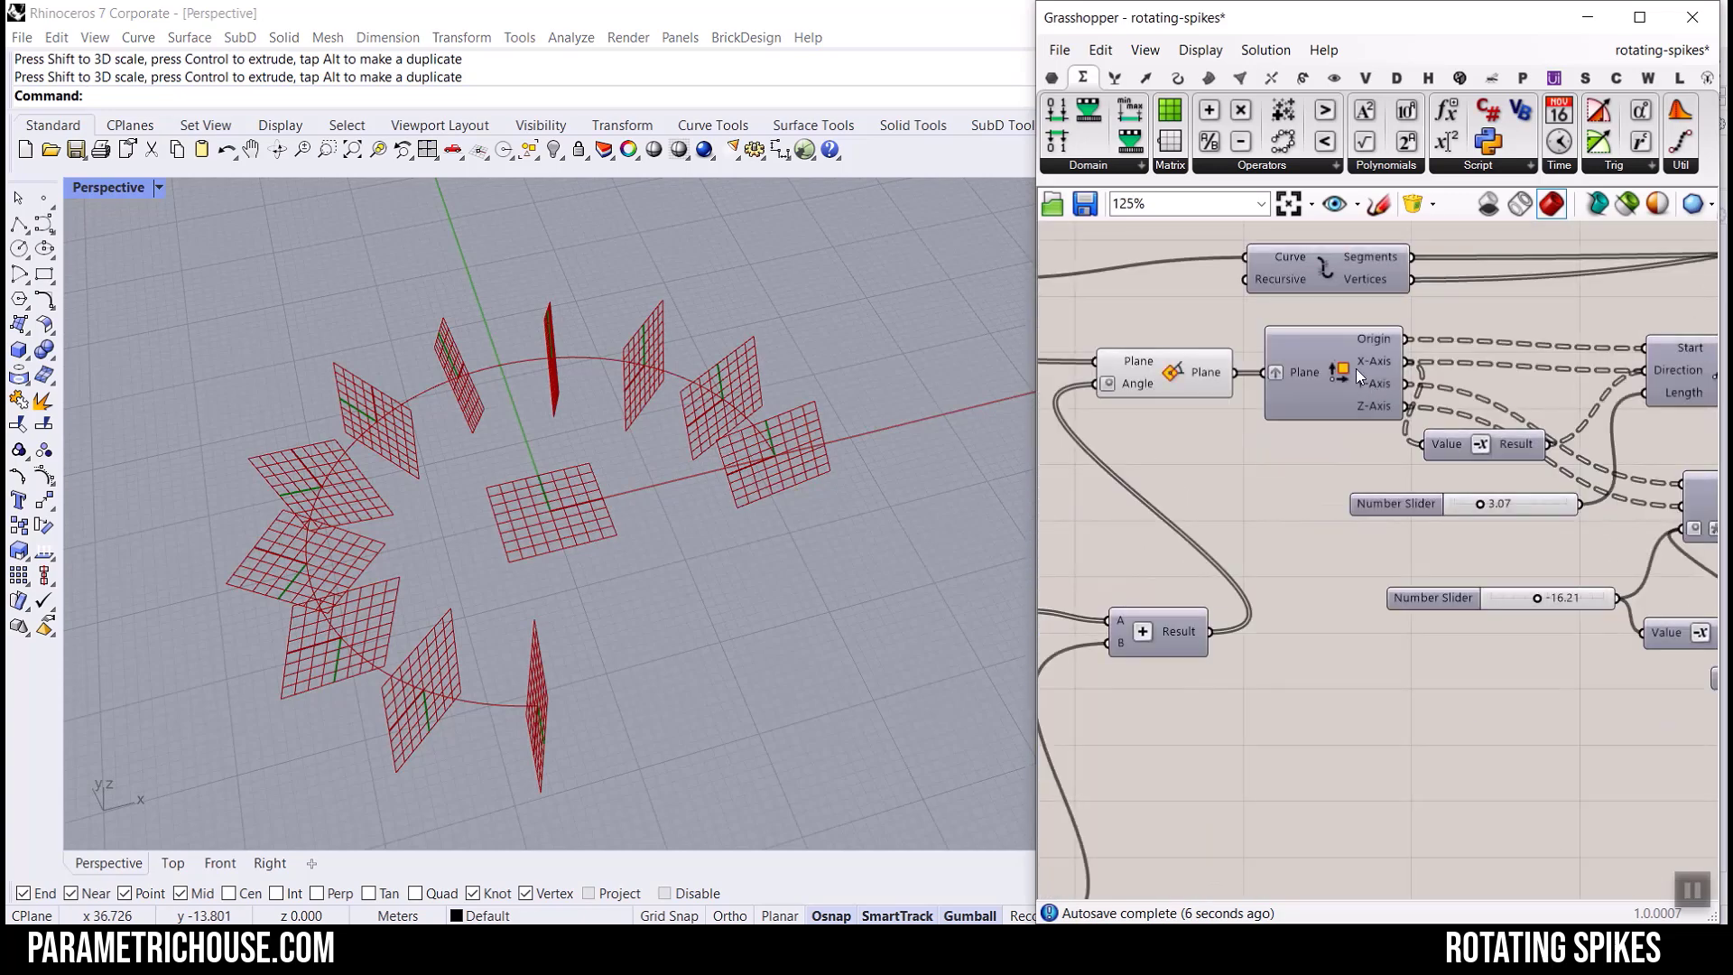
pyautogui.scroll(6, 392, 542)
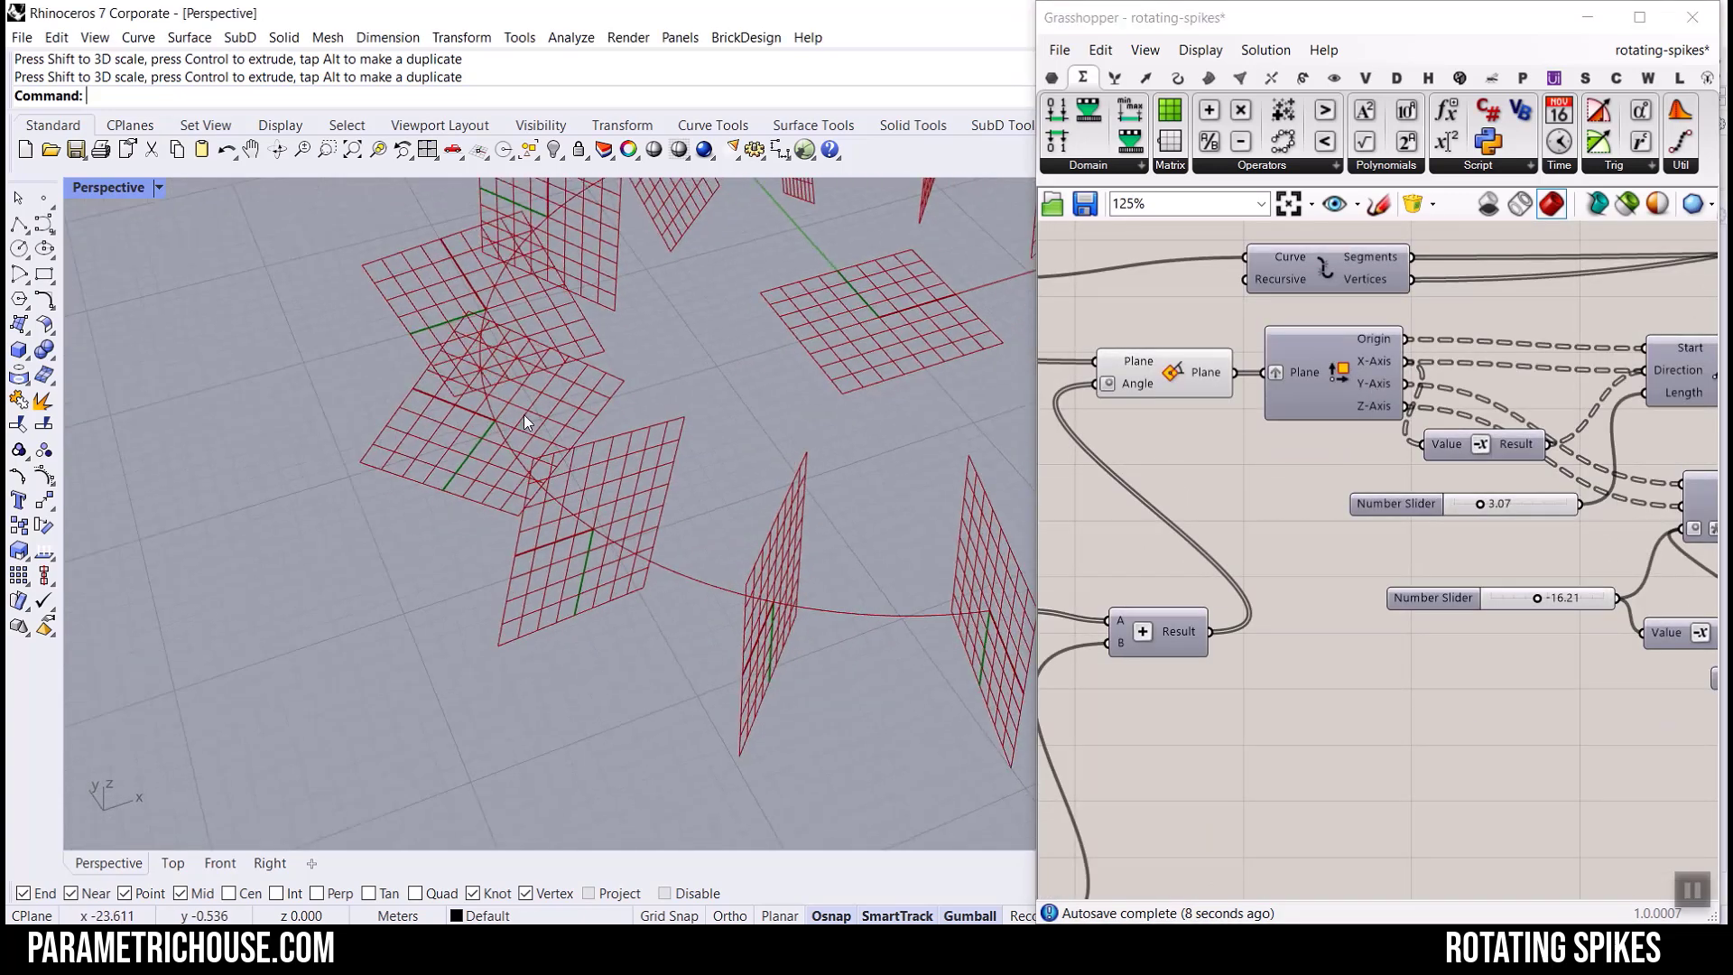
pyautogui.moveTo(1607, 523); pyautogui.dragTo(1420, 529, button='right')
pyautogui.rightClick(1552, 384)
pyautogui.click(1558, 409)
pyautogui.click(1539, 379)
pyautogui.scroll(-5, 625, 521)
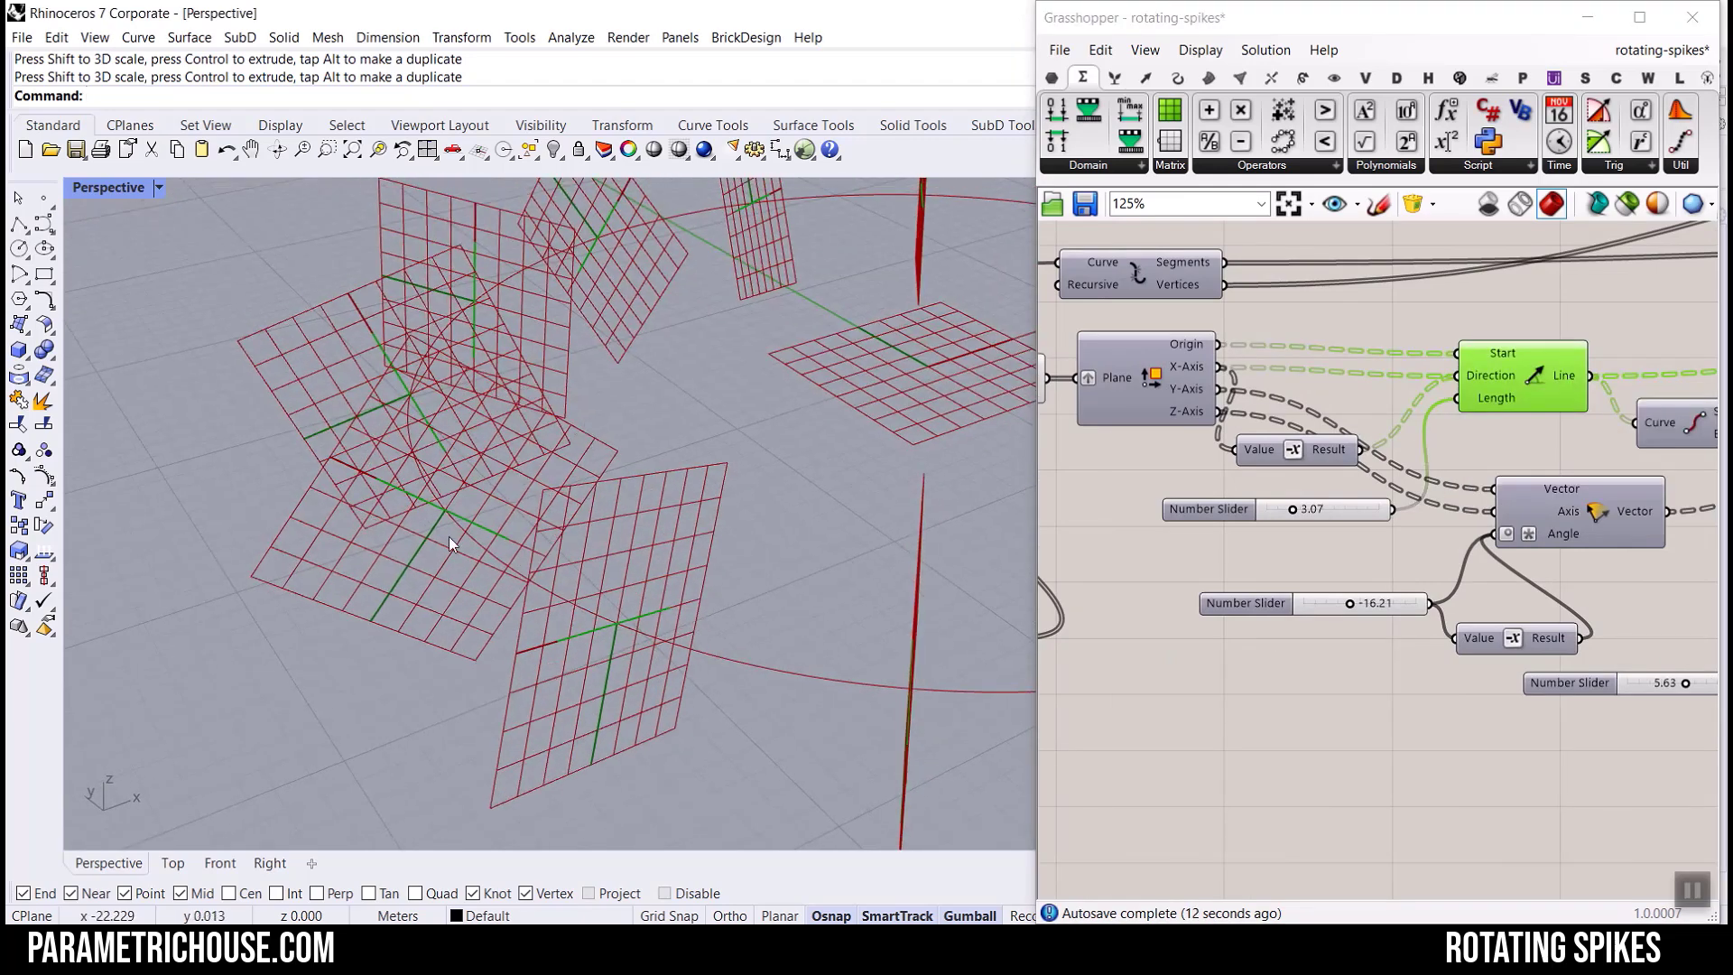
pyautogui.scroll(5, 624, 521)
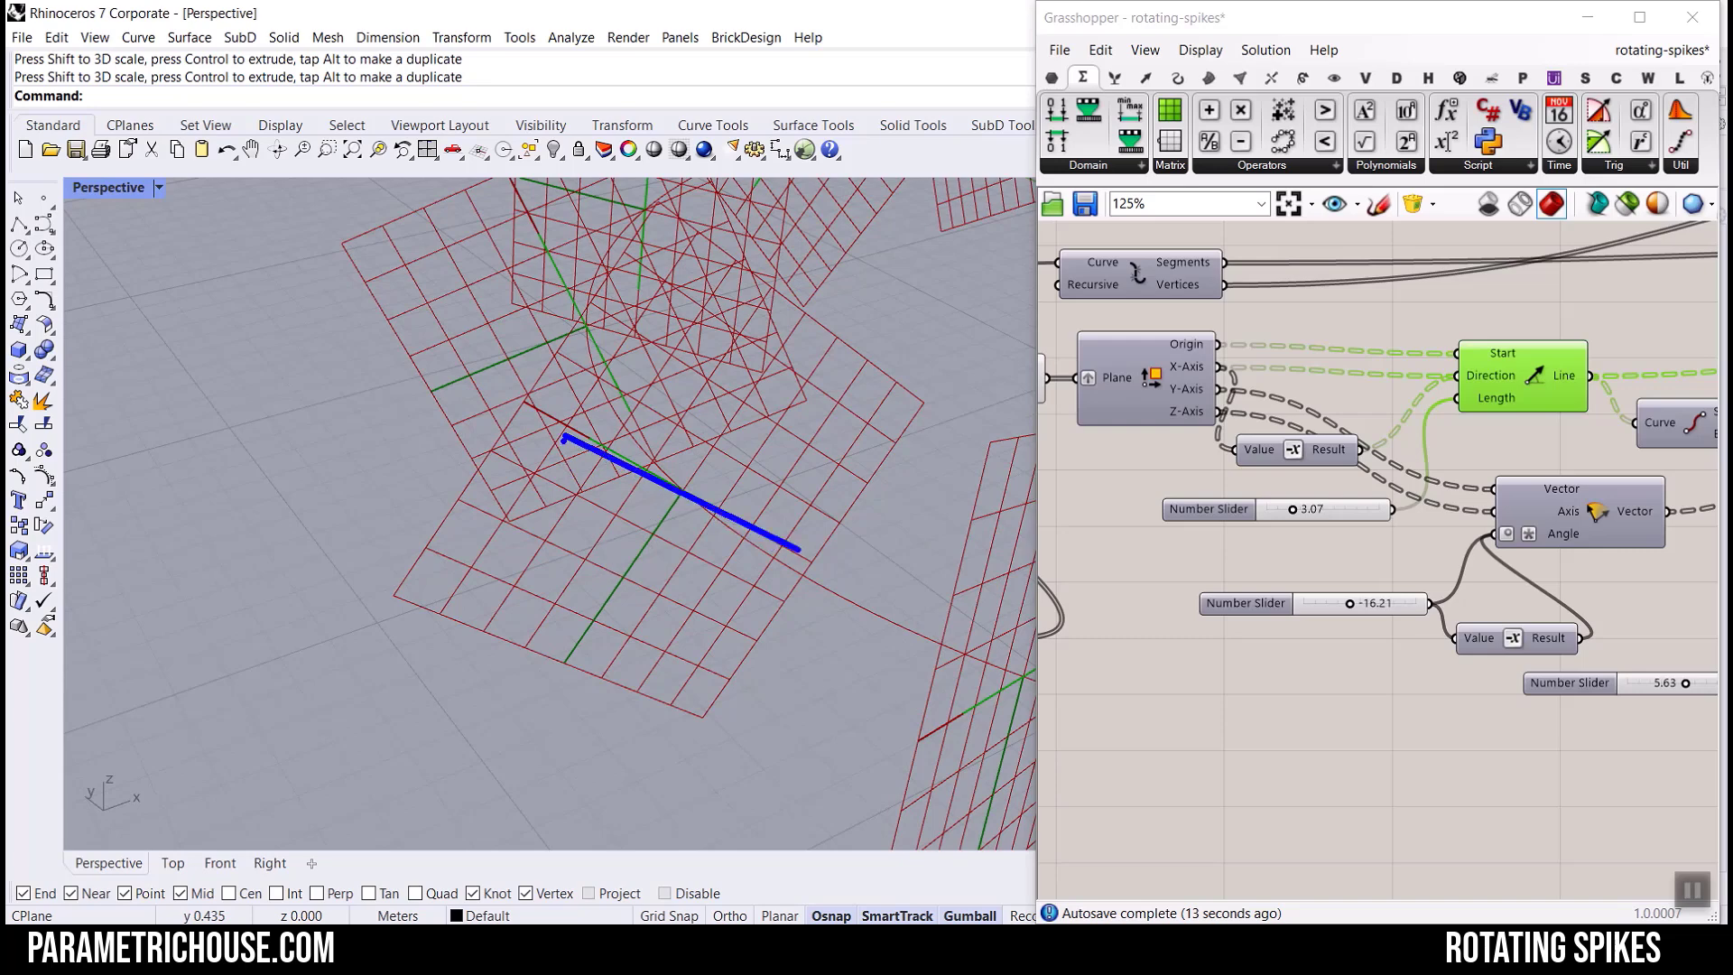
pyautogui.moveTo(798, 552); pyautogui.dragTo(843, 731)
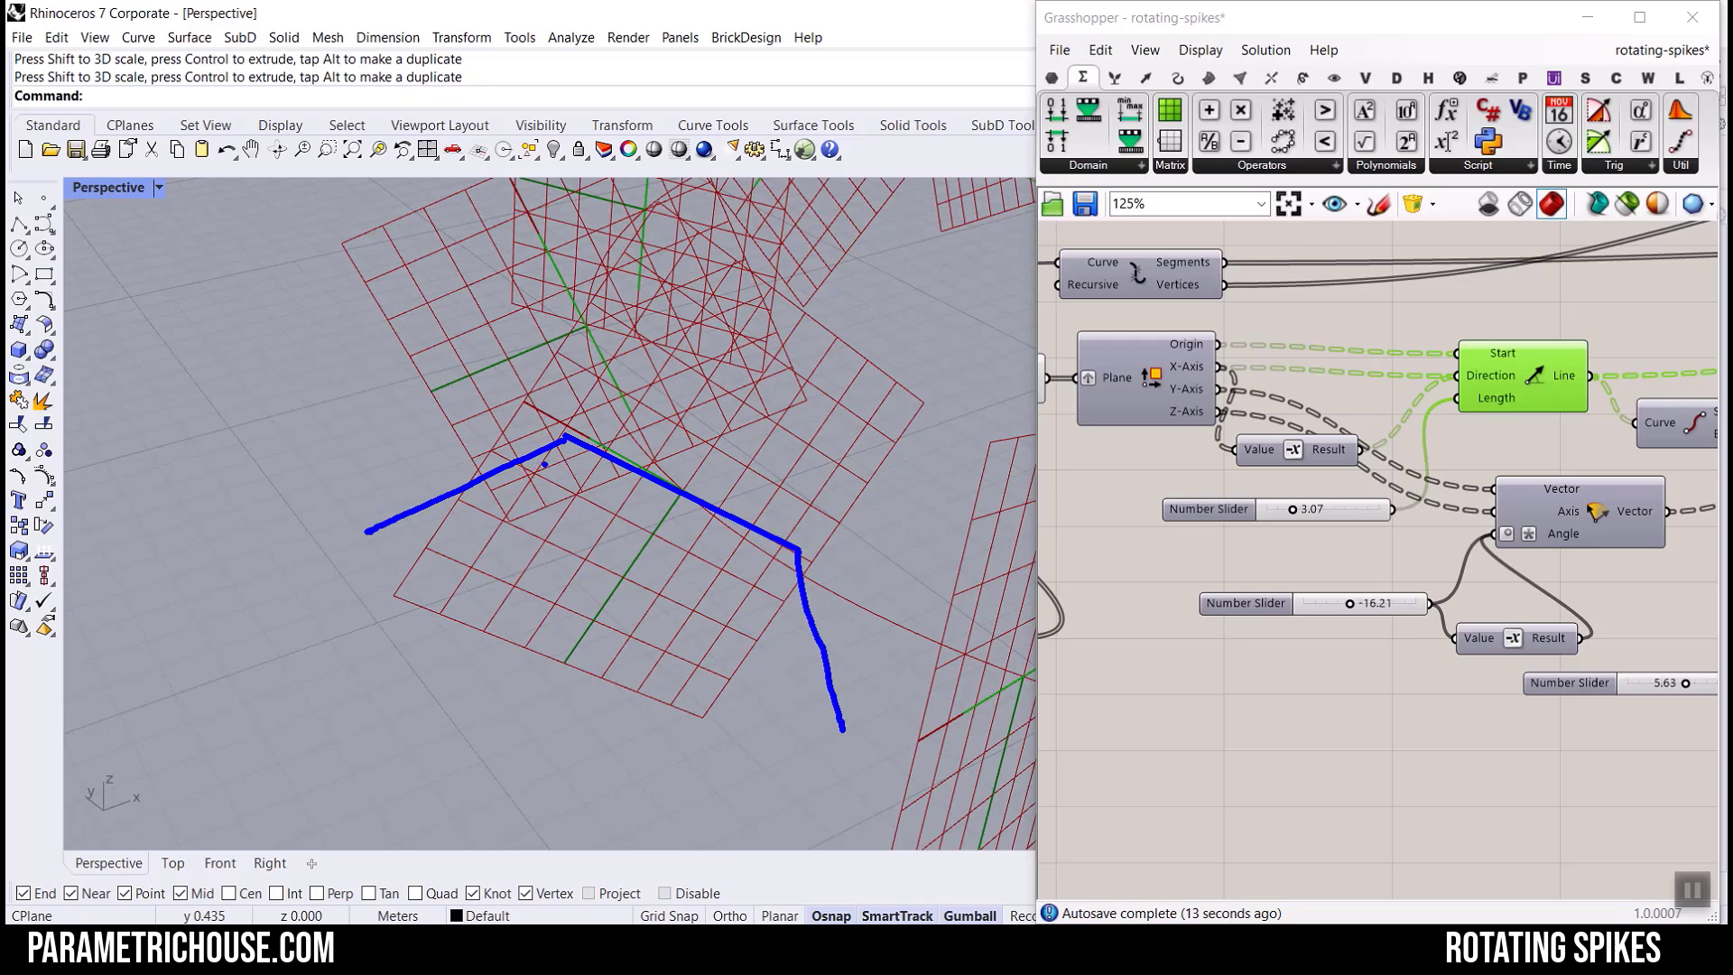
pyautogui.moveTo(609, 282)
pyautogui.mouseDown()
pyautogui.moveTo(731, 533)
pyautogui.moveTo(964, 640)
pyautogui.mouseUp()
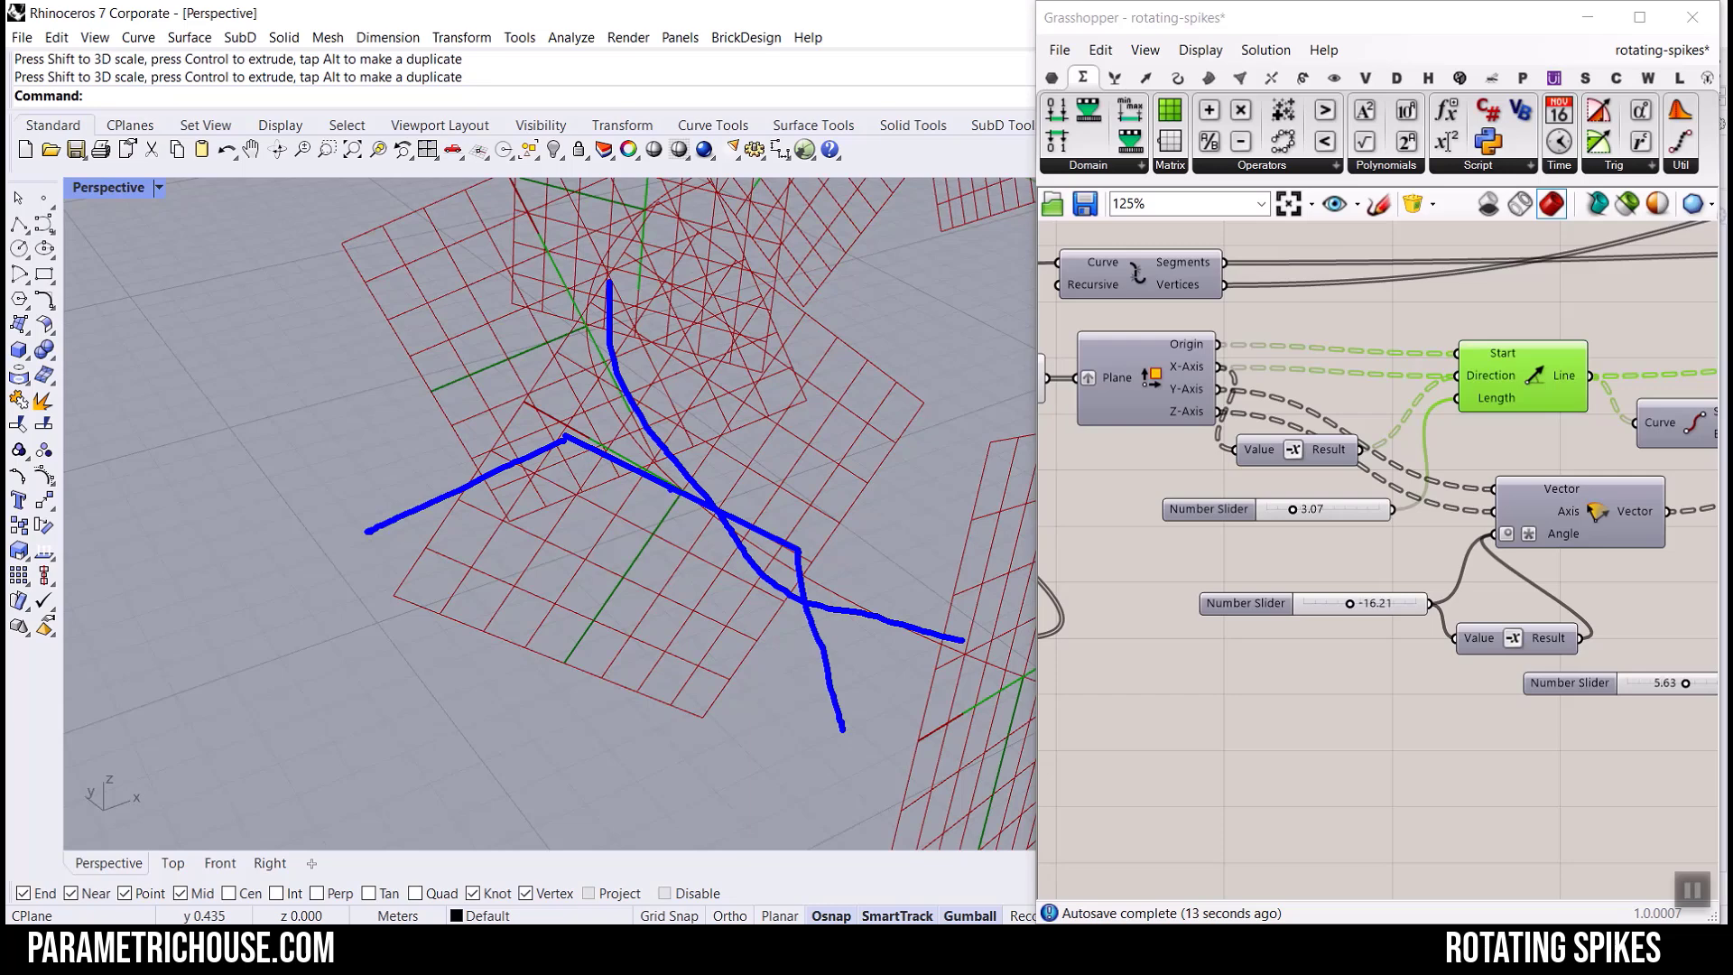
pyautogui.press('w')
pyautogui.moveTo(822, 170)
pyautogui.mouseDown()
pyautogui.moveTo(469, 348)
pyautogui.moveTo(451, 652)
pyautogui.mouseUp()
pyautogui.moveTo(1418, 229)
pyautogui.mouseDown()
pyautogui.moveTo(1210, 544)
pyautogui.moveTo(1257, 650)
pyautogui.mouseUp()
pyautogui.moveTo(344, 215)
pyautogui.mouseDown()
pyautogui.moveTo(469, 339)
pyautogui.moveTo(619, 194)
pyautogui.mouseUp()
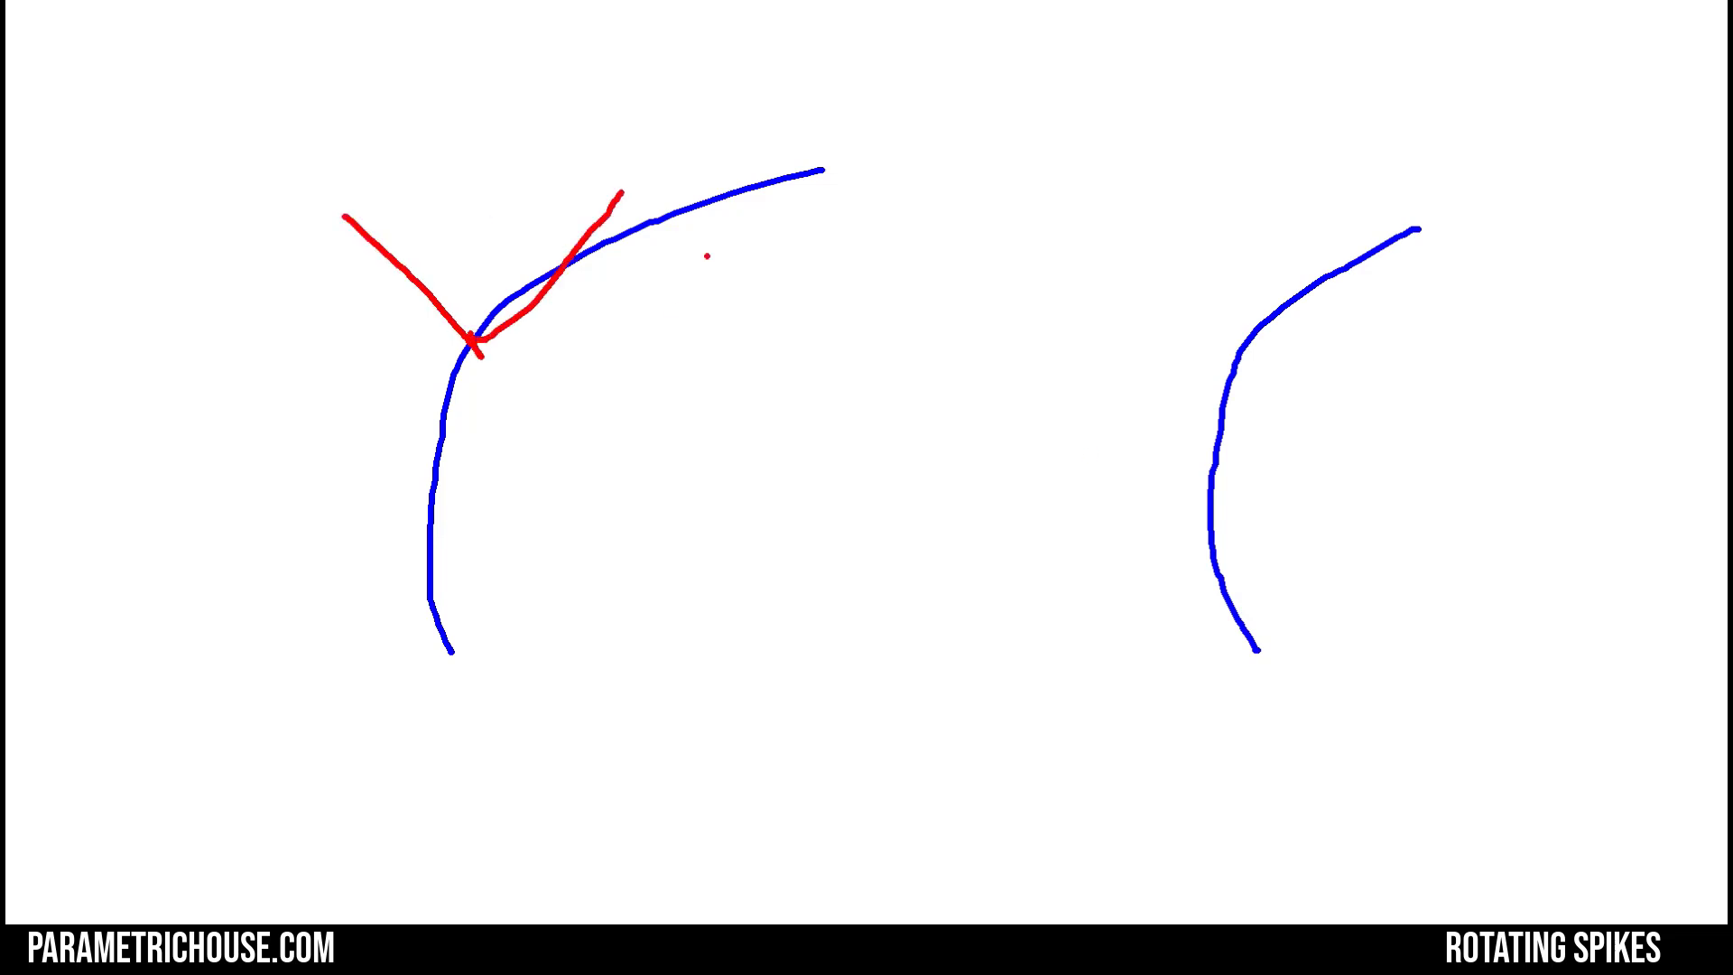
pyautogui.moveTo(1188, 331)
pyautogui.mouseDown()
pyautogui.moveTo(1315, 352)
pyautogui.moveTo(1405, 277)
pyautogui.mouseUp()
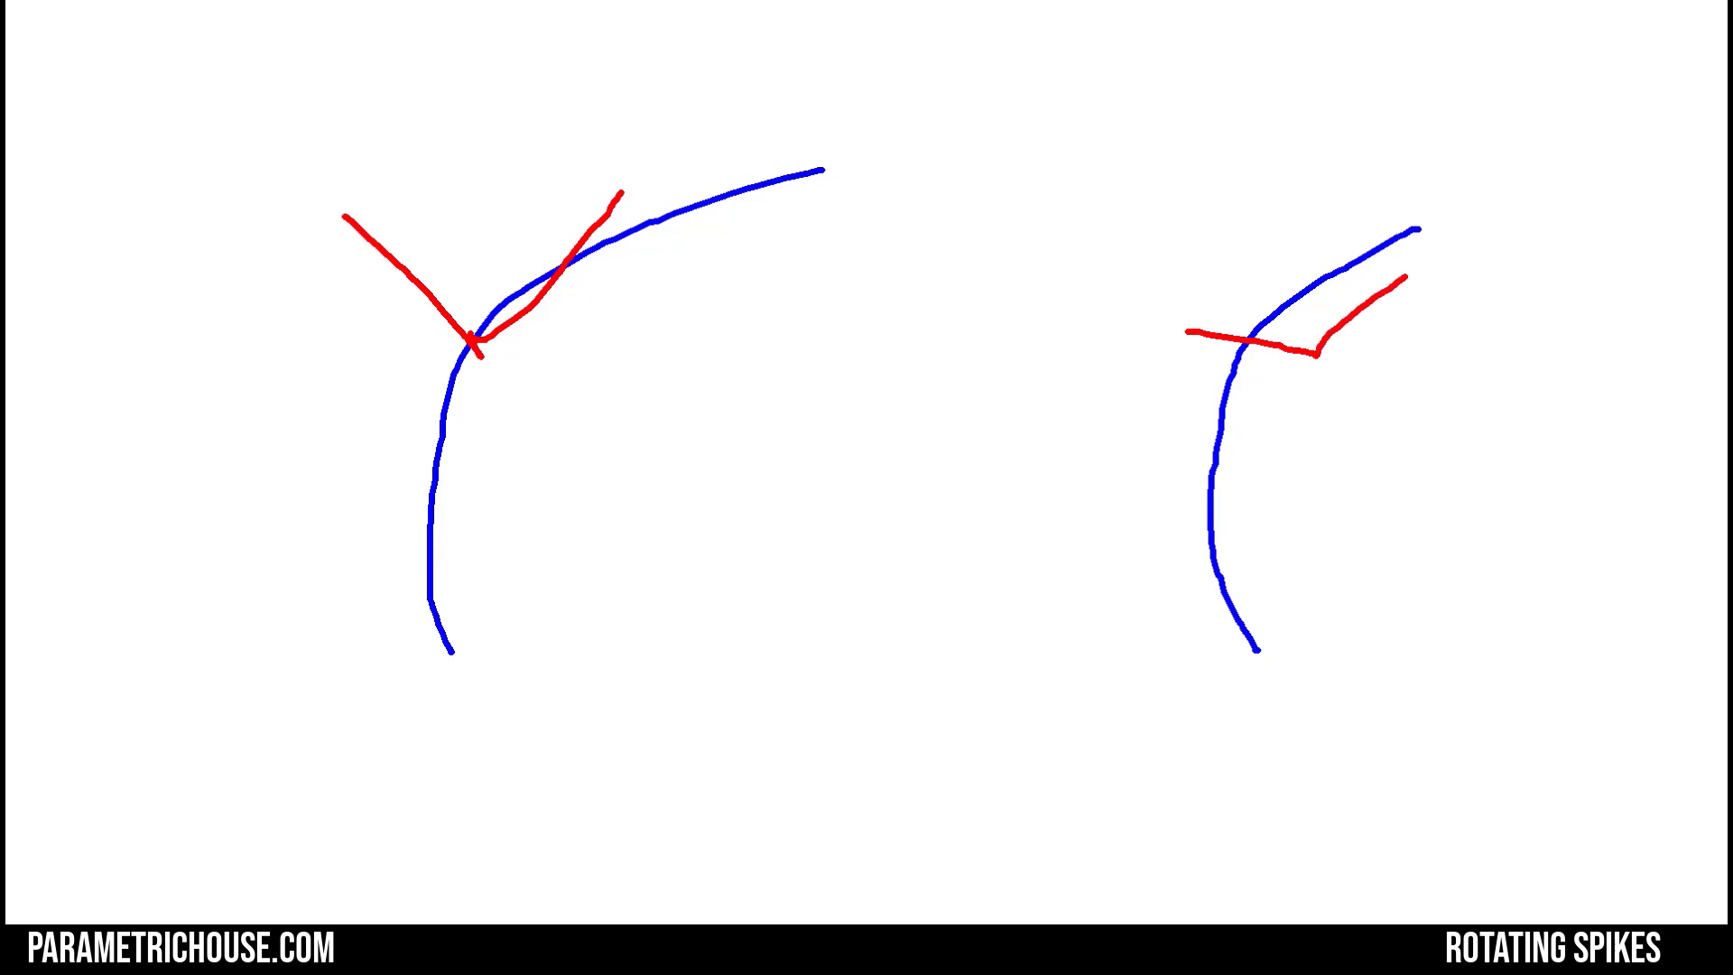
pyautogui.moveTo(1188, 332); pyautogui.dragTo(1140, 197)
pyautogui.moveTo(440, 337)
pyautogui.mouseDown()
pyautogui.moveTo(495, 359)
pyautogui.moveTo(486, 318)
pyautogui.mouseUp()
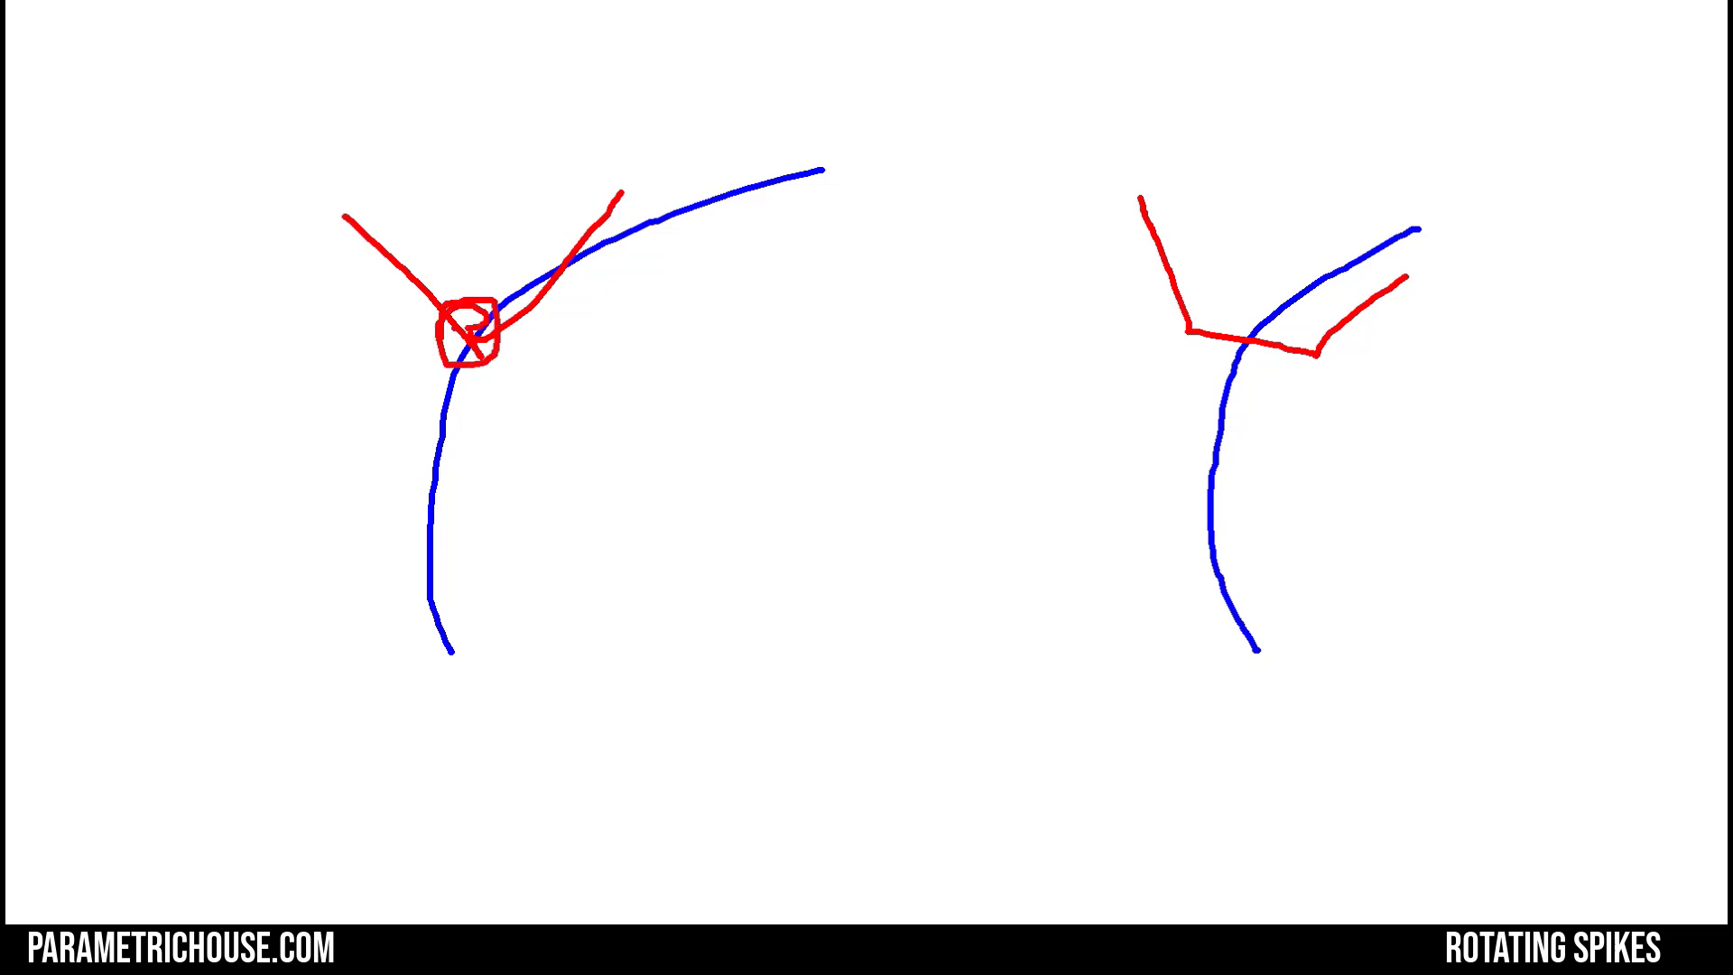
pyautogui.hotkey('ctrl', 'z')
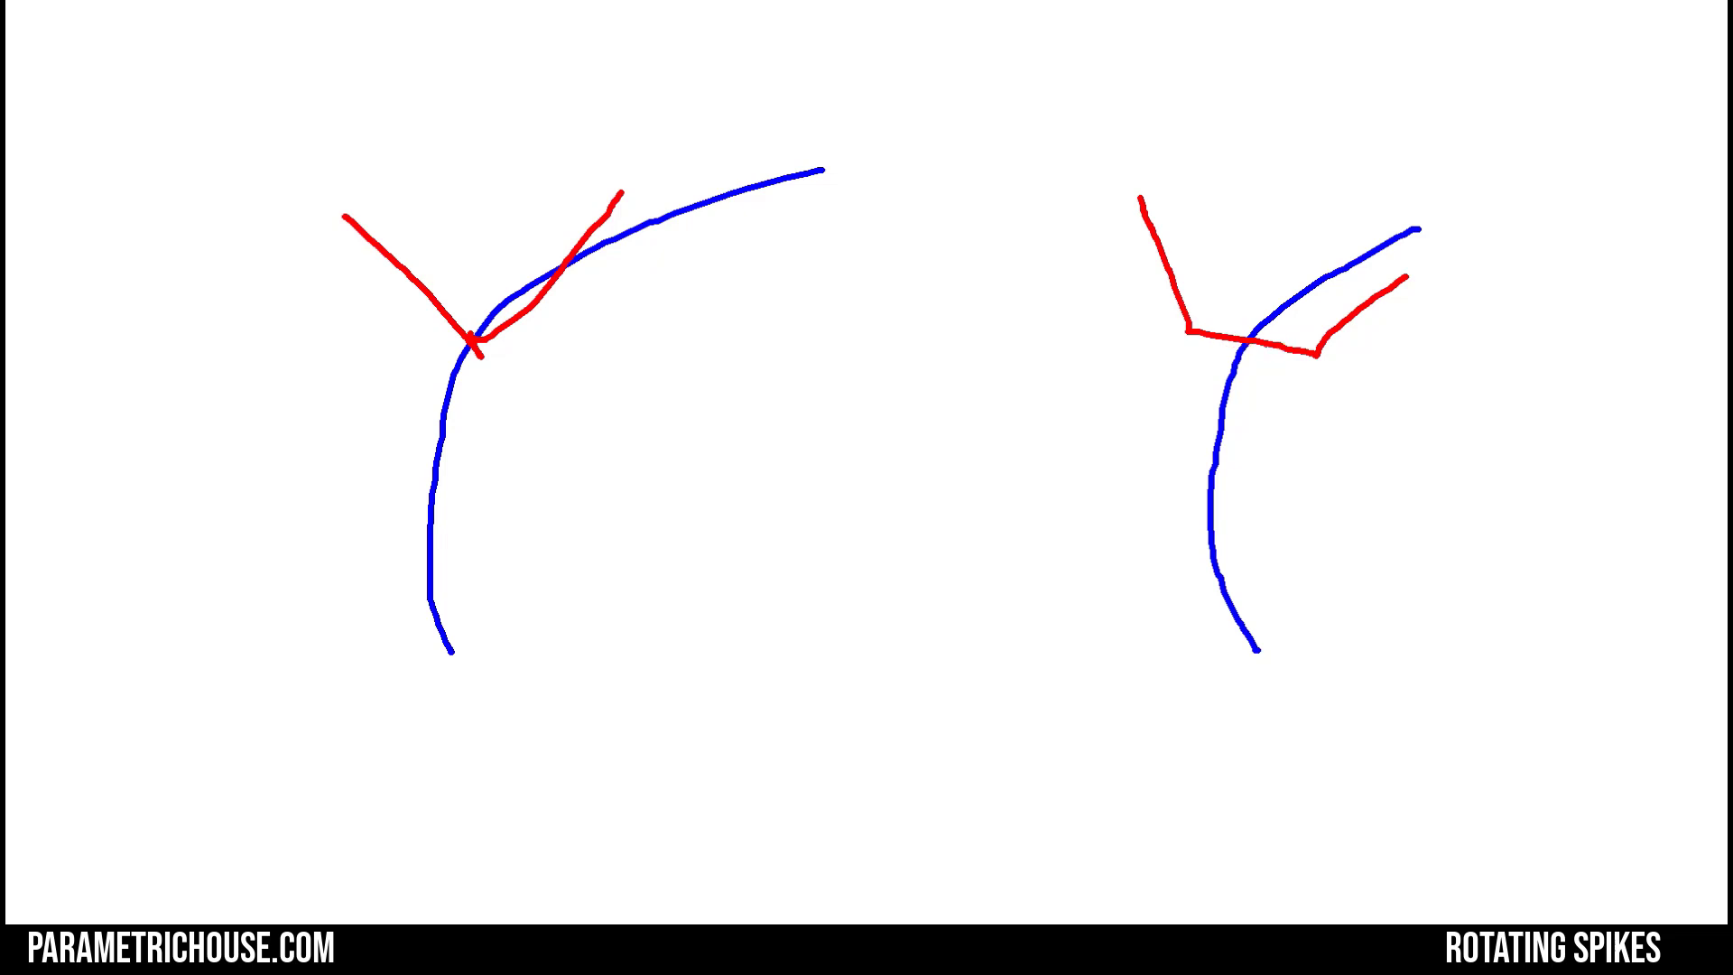
pyautogui.moveTo(1386, 212)
pyautogui.mouseDown()
pyautogui.moveTo(1253, 281)
pyautogui.moveTo(1200, 449)
pyautogui.mouseUp()
pyautogui.moveTo(1418, 240)
pyautogui.mouseDown()
pyautogui.moveTo(1316, 305)
pyautogui.moveTo(1280, 464)
pyautogui.moveTo(1290, 505)
pyautogui.mouseUp()
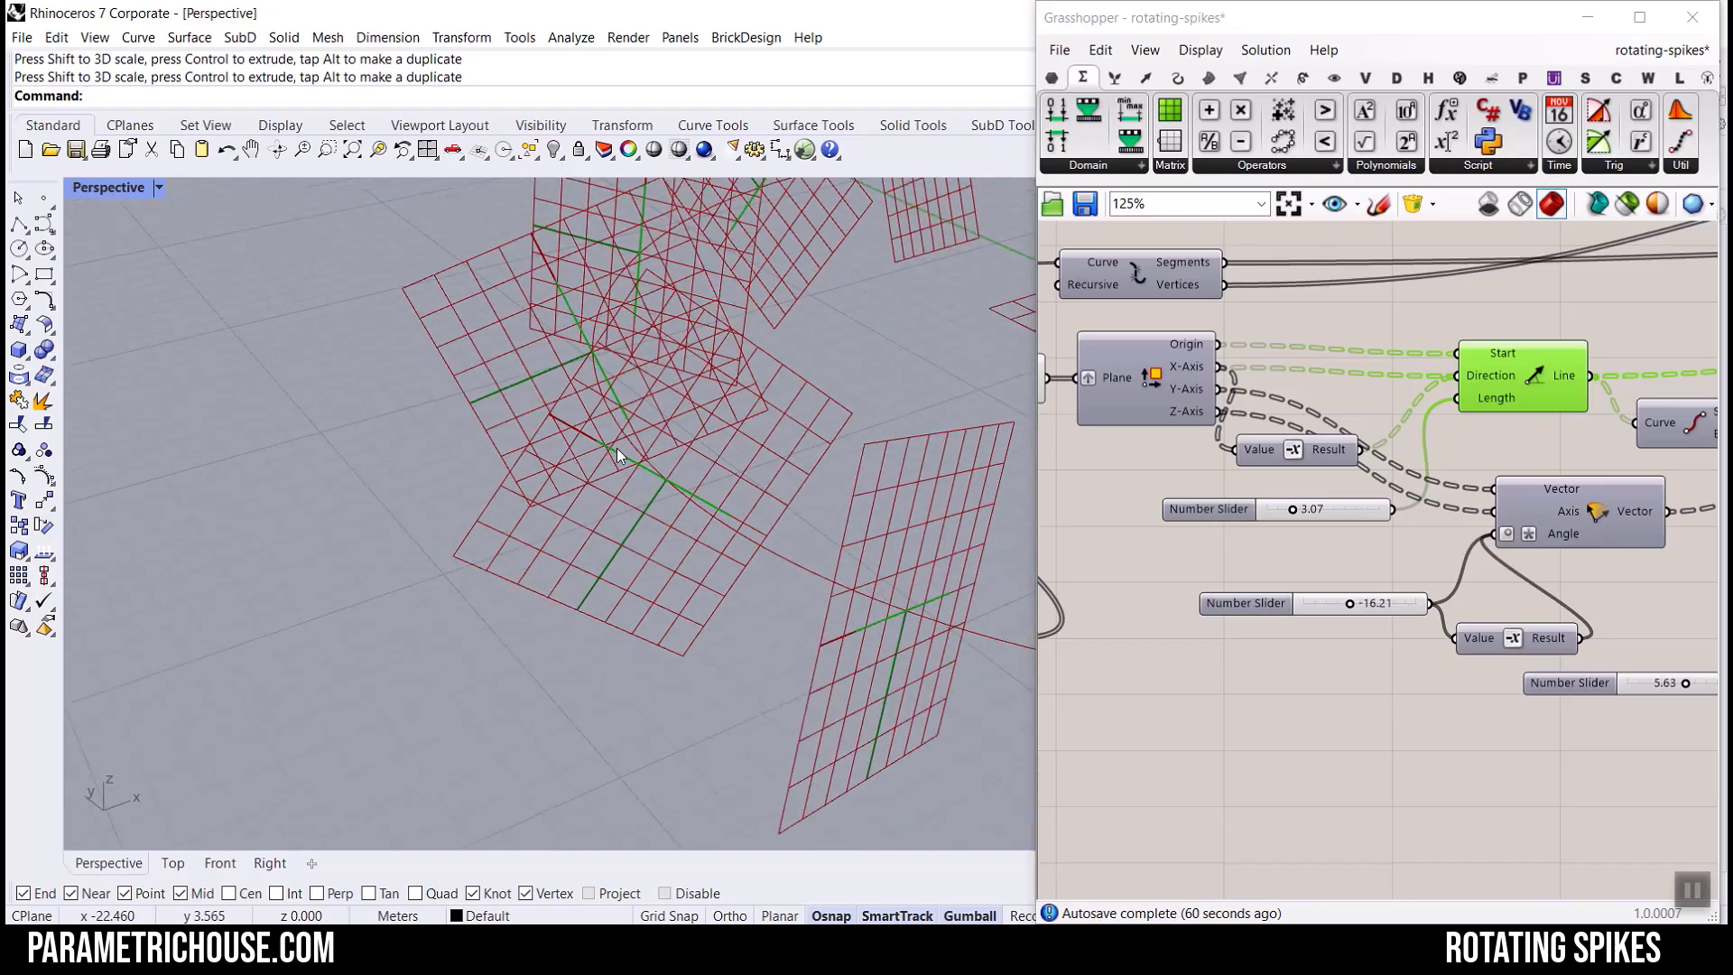
# Turn on the preview of the second Line SDL, which starts at the first lines' end points, and select it to highlight its lines.
pyautogui.scroll(4, 1582, 452)
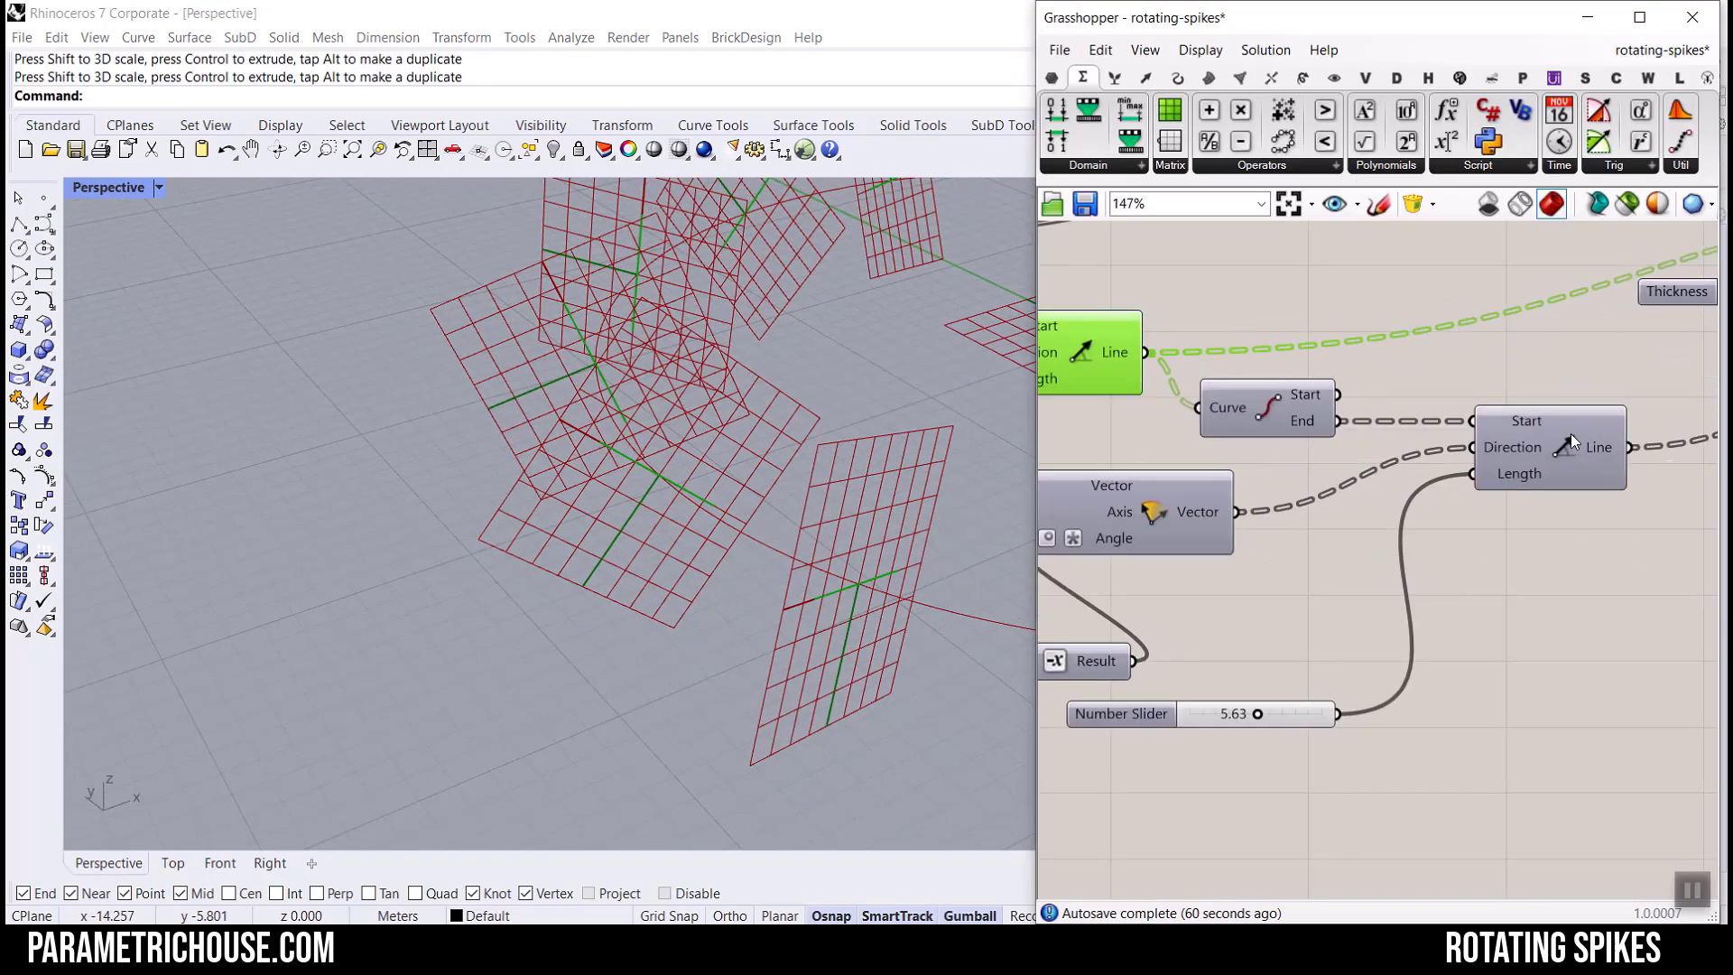
pyautogui.rightClick(1571, 433)
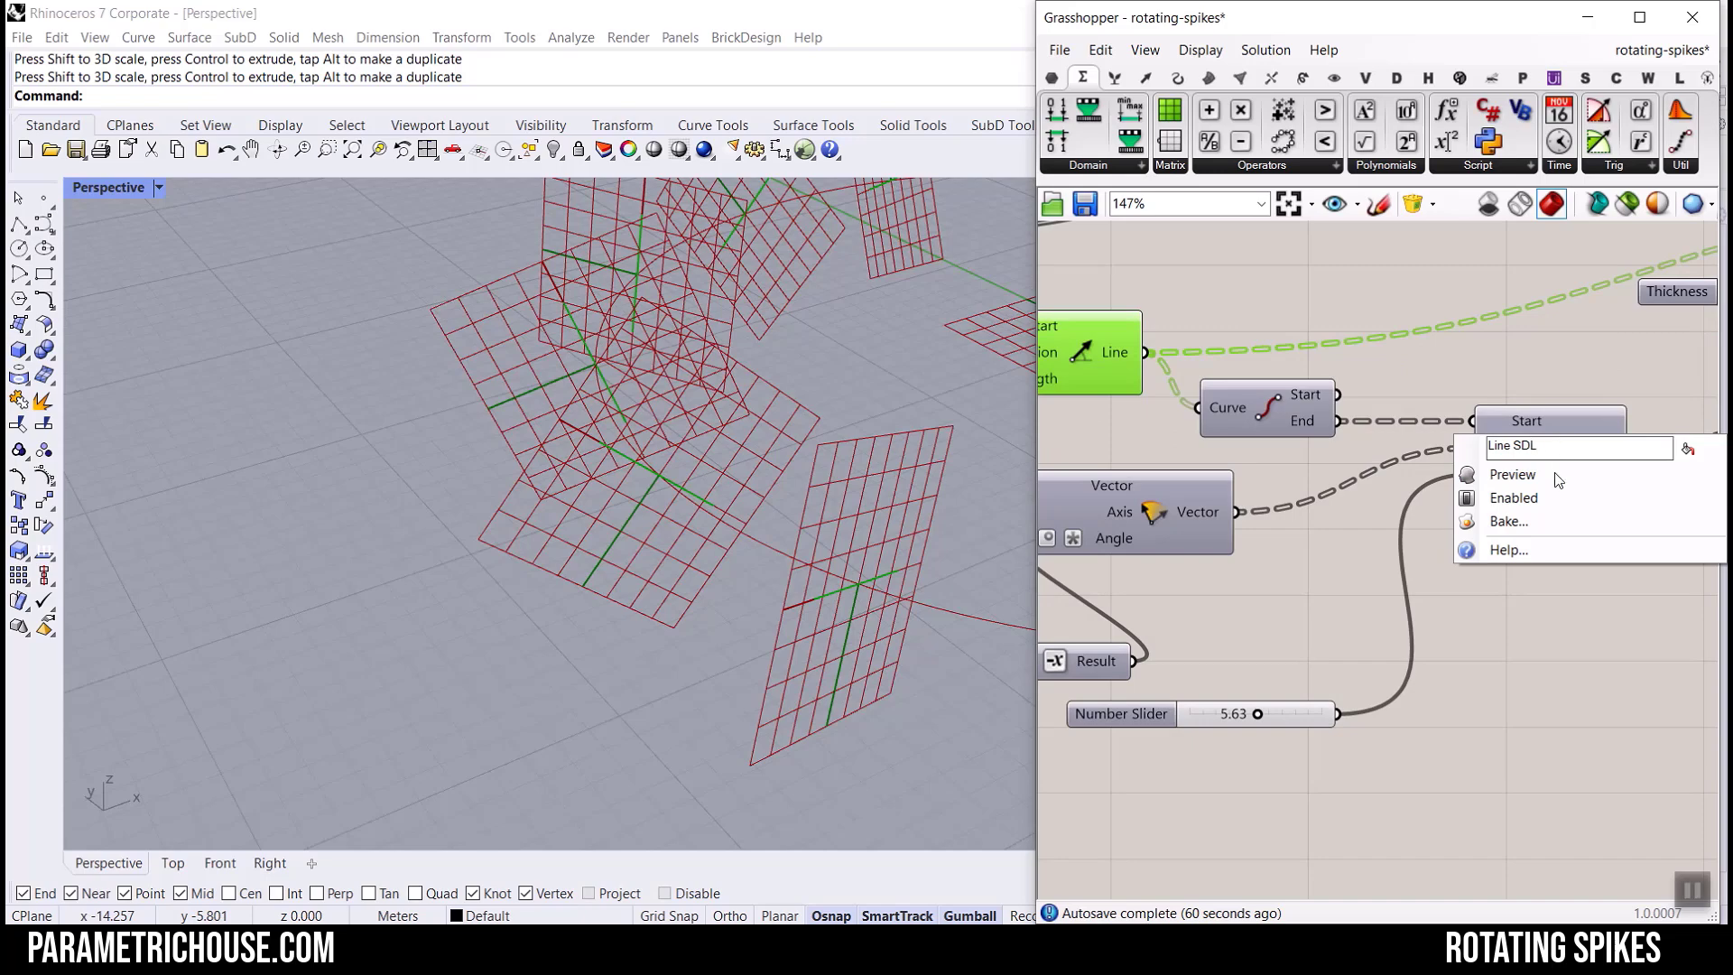
pyautogui.click(1554, 476)
pyautogui.click(1562, 446)
pyautogui.scroll(-4, 631, 456)
pyautogui.moveTo(631, 456); pyautogui.dragTo(527, 472, button='right')
pyautogui.scroll(6, 578, 510)
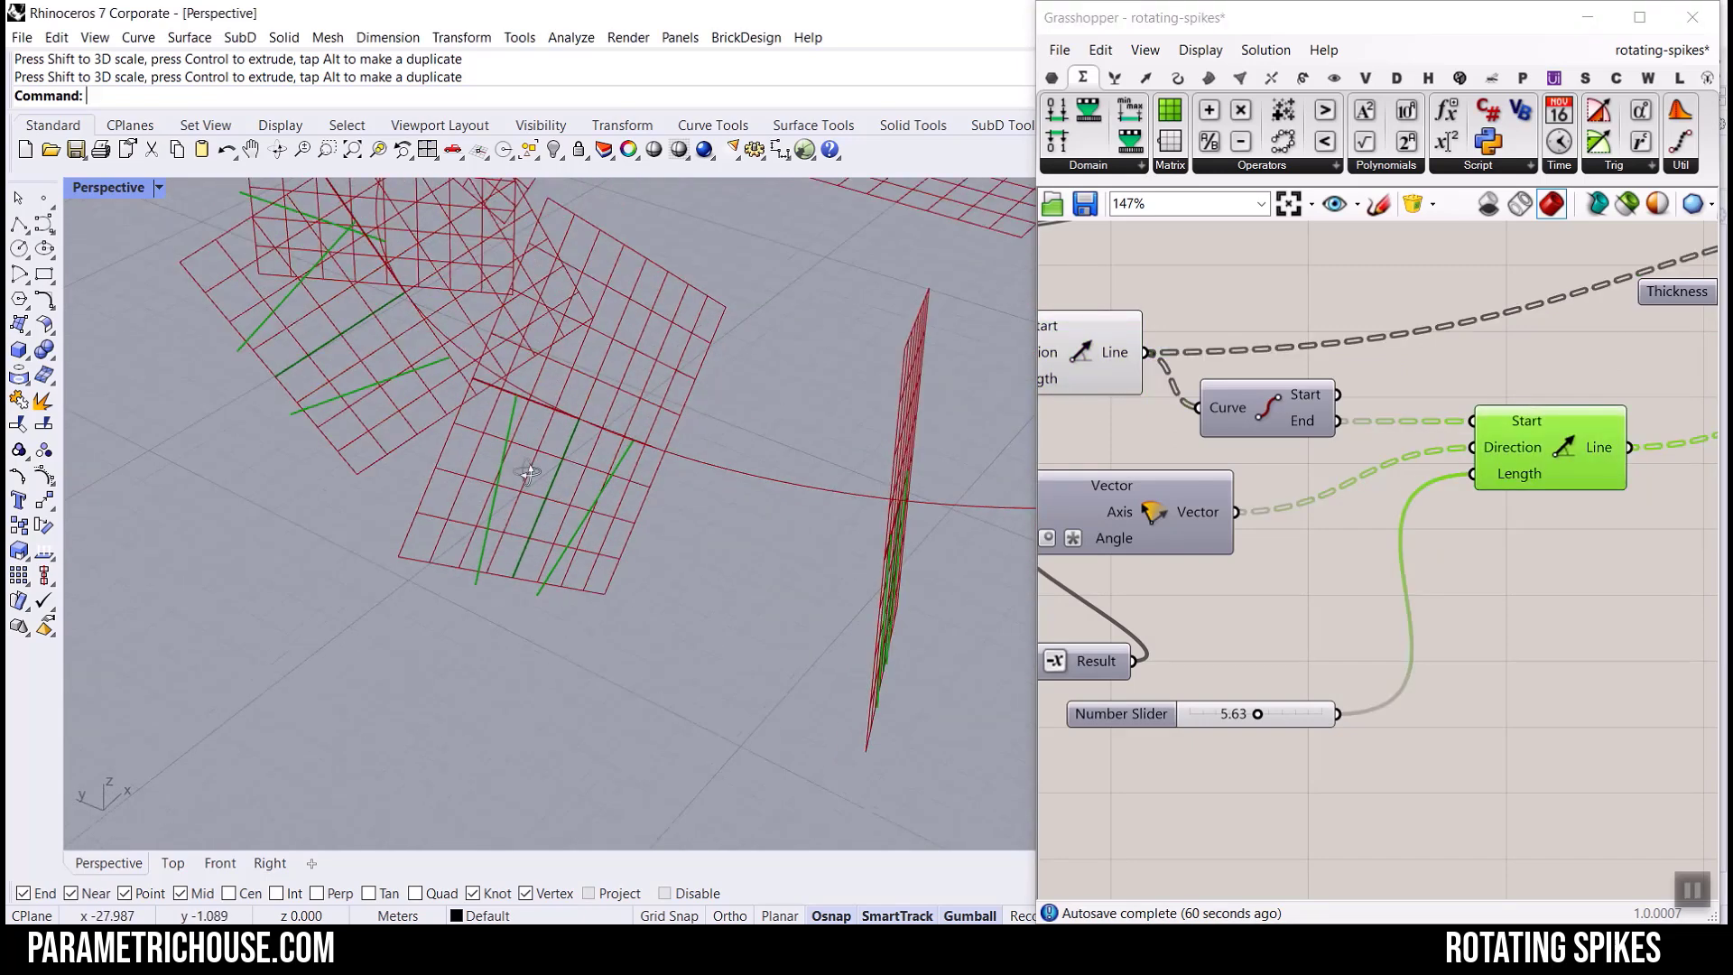
pyautogui.scroll(2, 527, 472)
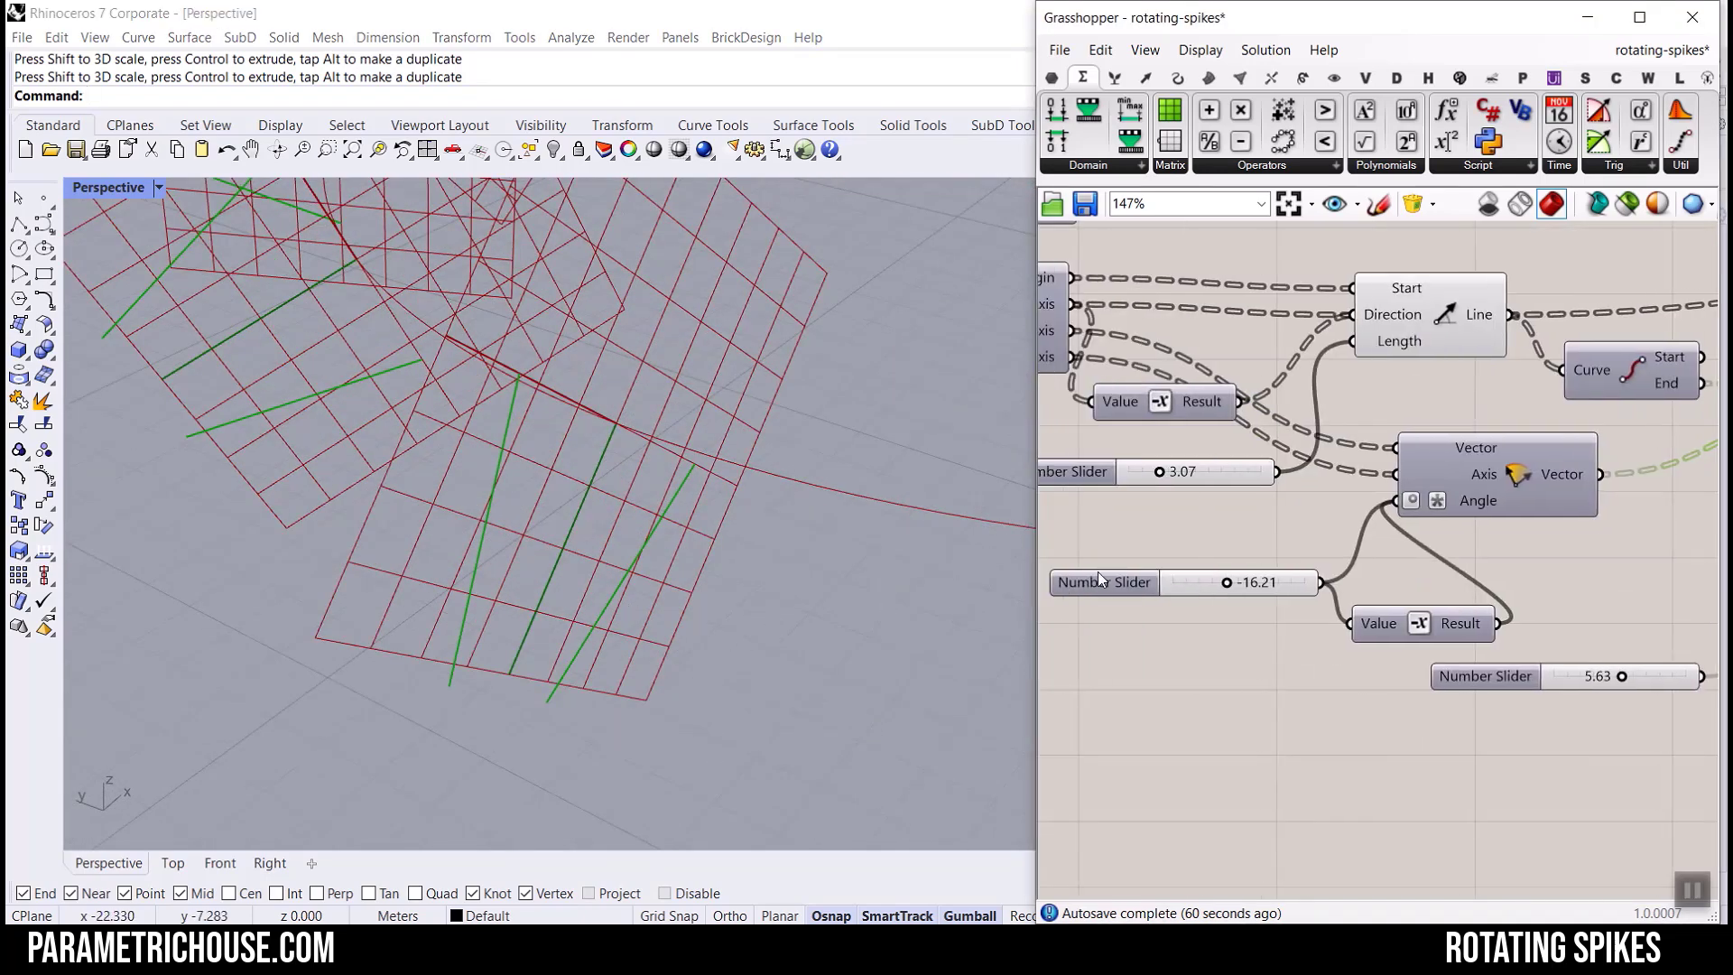
pyautogui.scroll(4, 1224, 578)
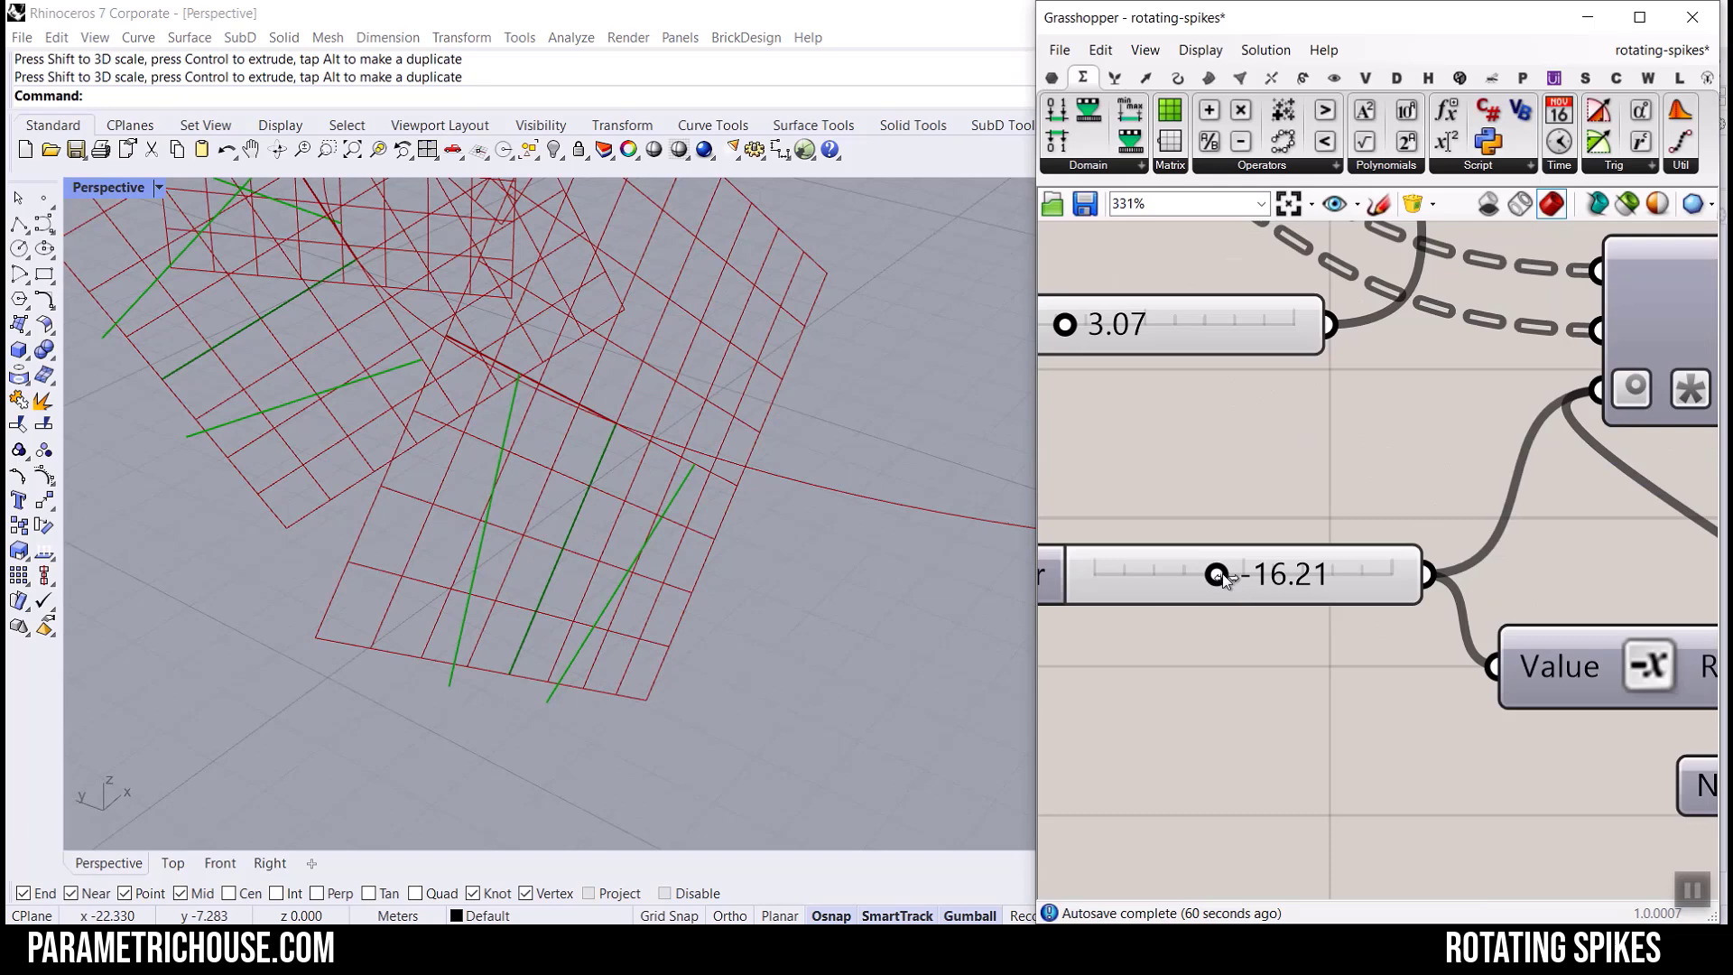
# Set the slider that feeds the Negative component to 1.17 and switch to the unnamed definition.
pyautogui.moveTo(1223, 579)
pyautogui.mouseDown()
pyautogui.moveTo(1163, 578)
pyautogui.moveTo(1310, 579)
pyautogui.moveTo(1246, 578)
pyautogui.mouseUp()
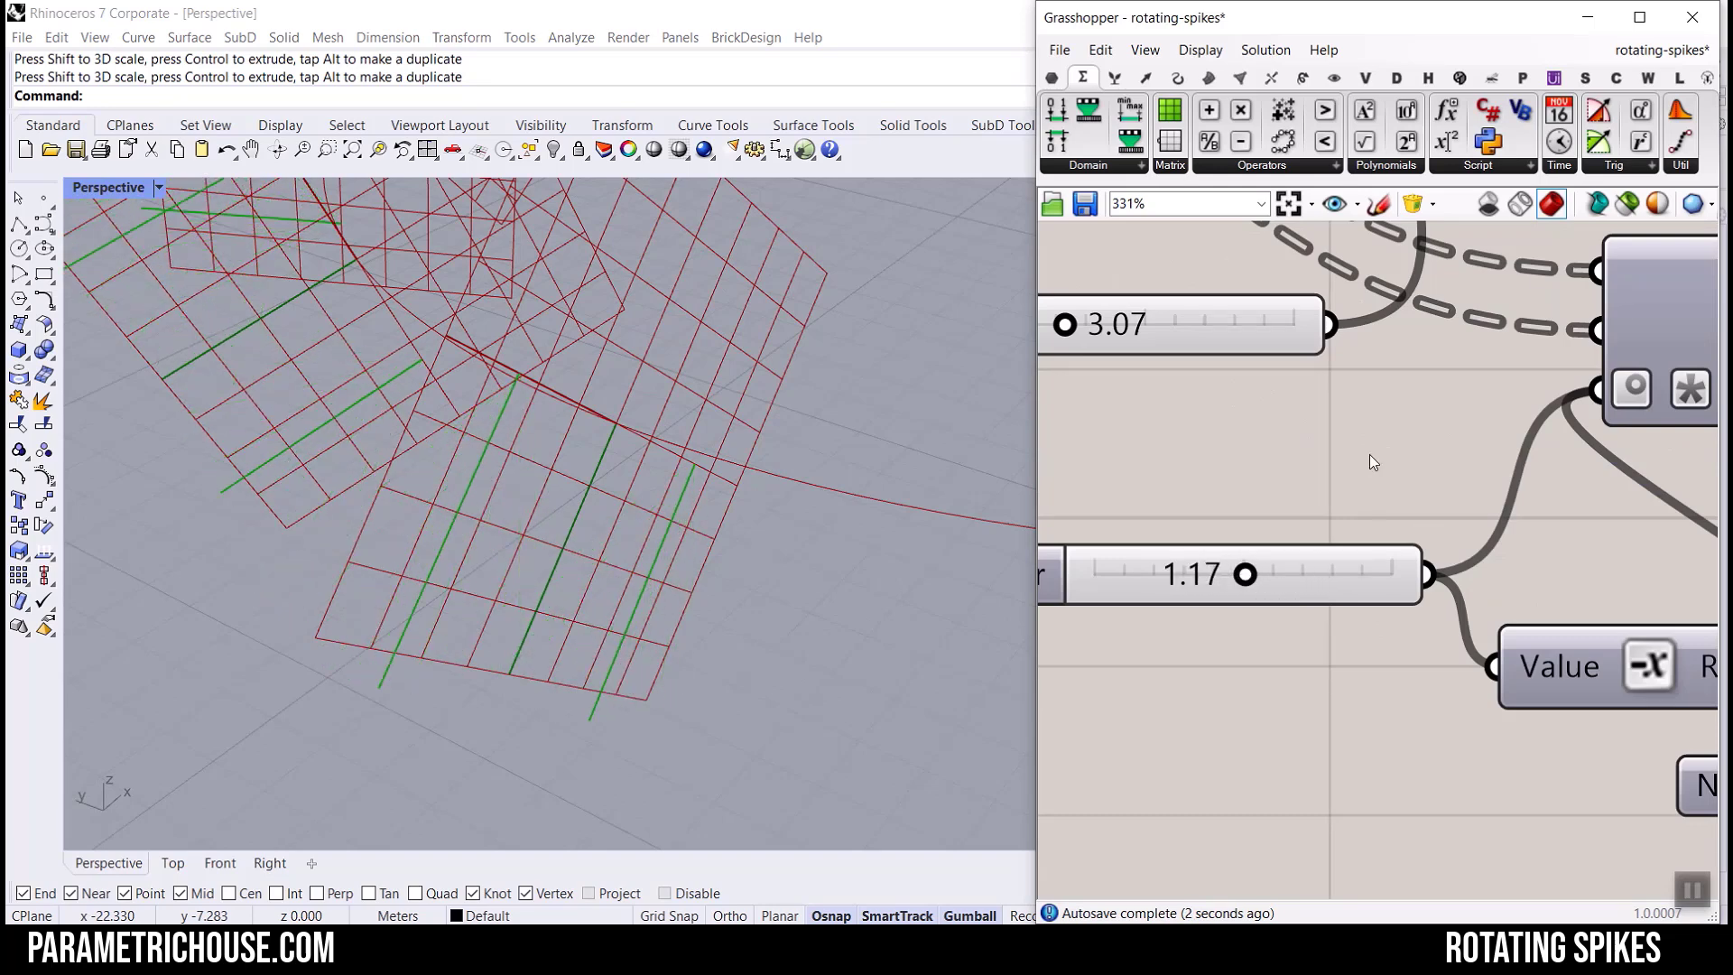
pyautogui.click(1659, 51)
pyautogui.click(1582, 298)
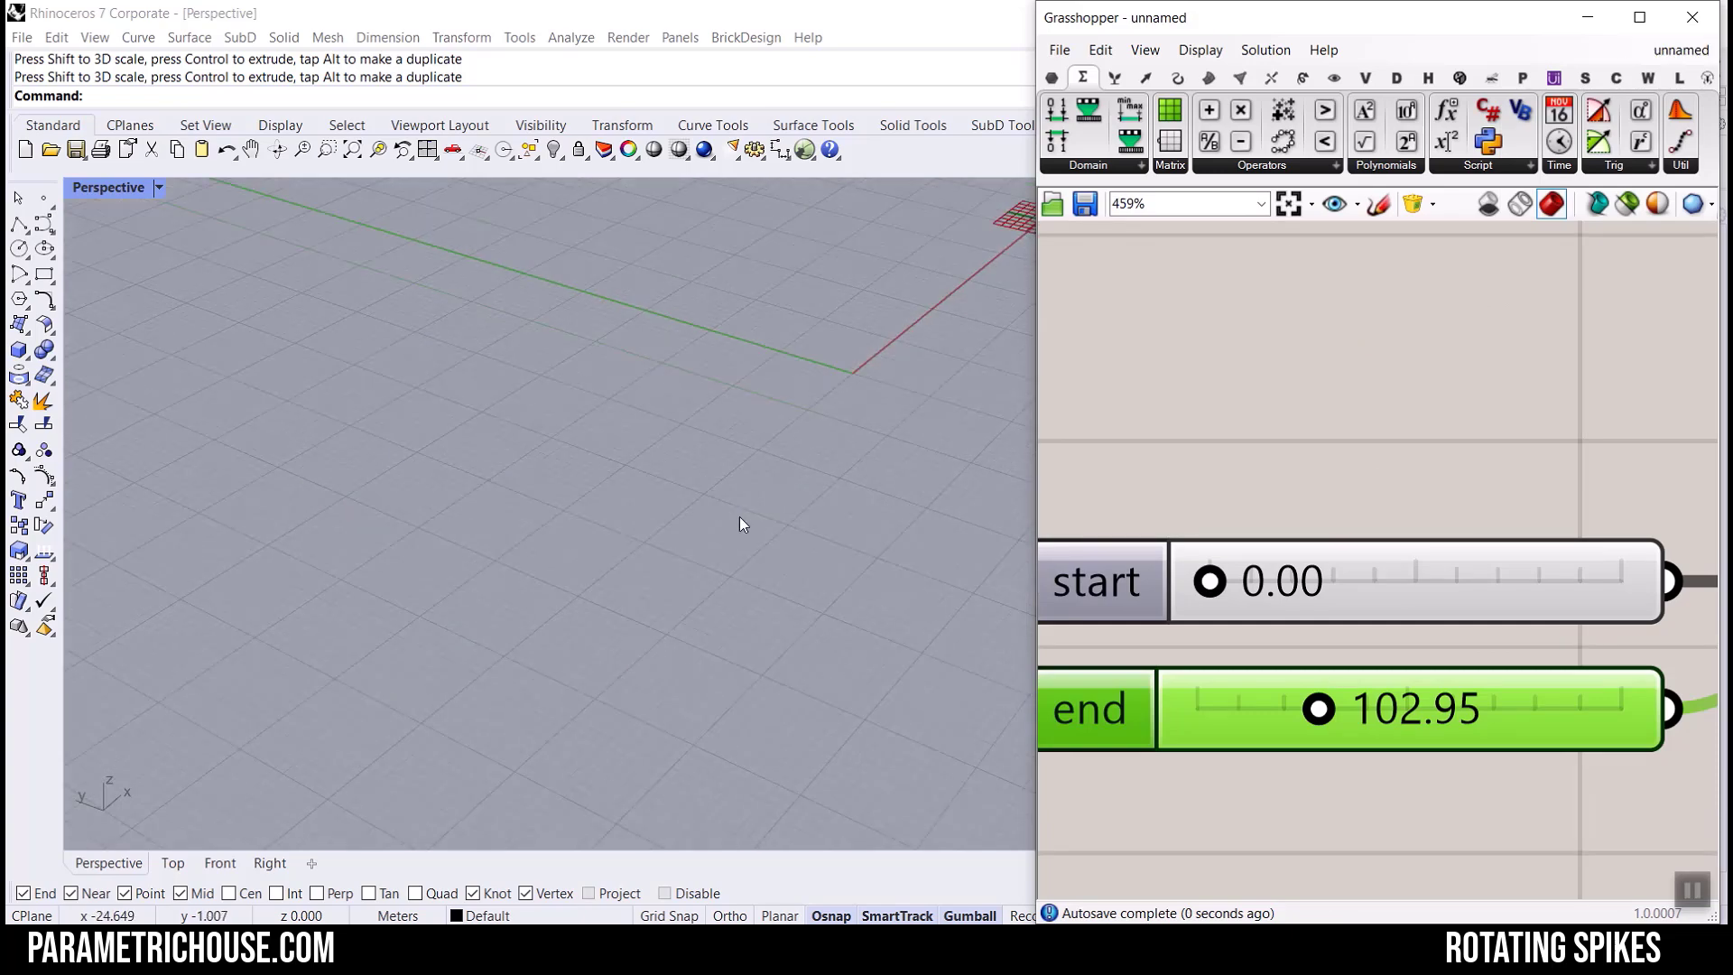
# Group all the components of the rotated-frames part, from the Curve and Count inputs through Rotate Plane.
pyautogui.moveTo(679, 594); pyautogui.dragTo(393, 254, button='right')
pyautogui.click(352, 149)
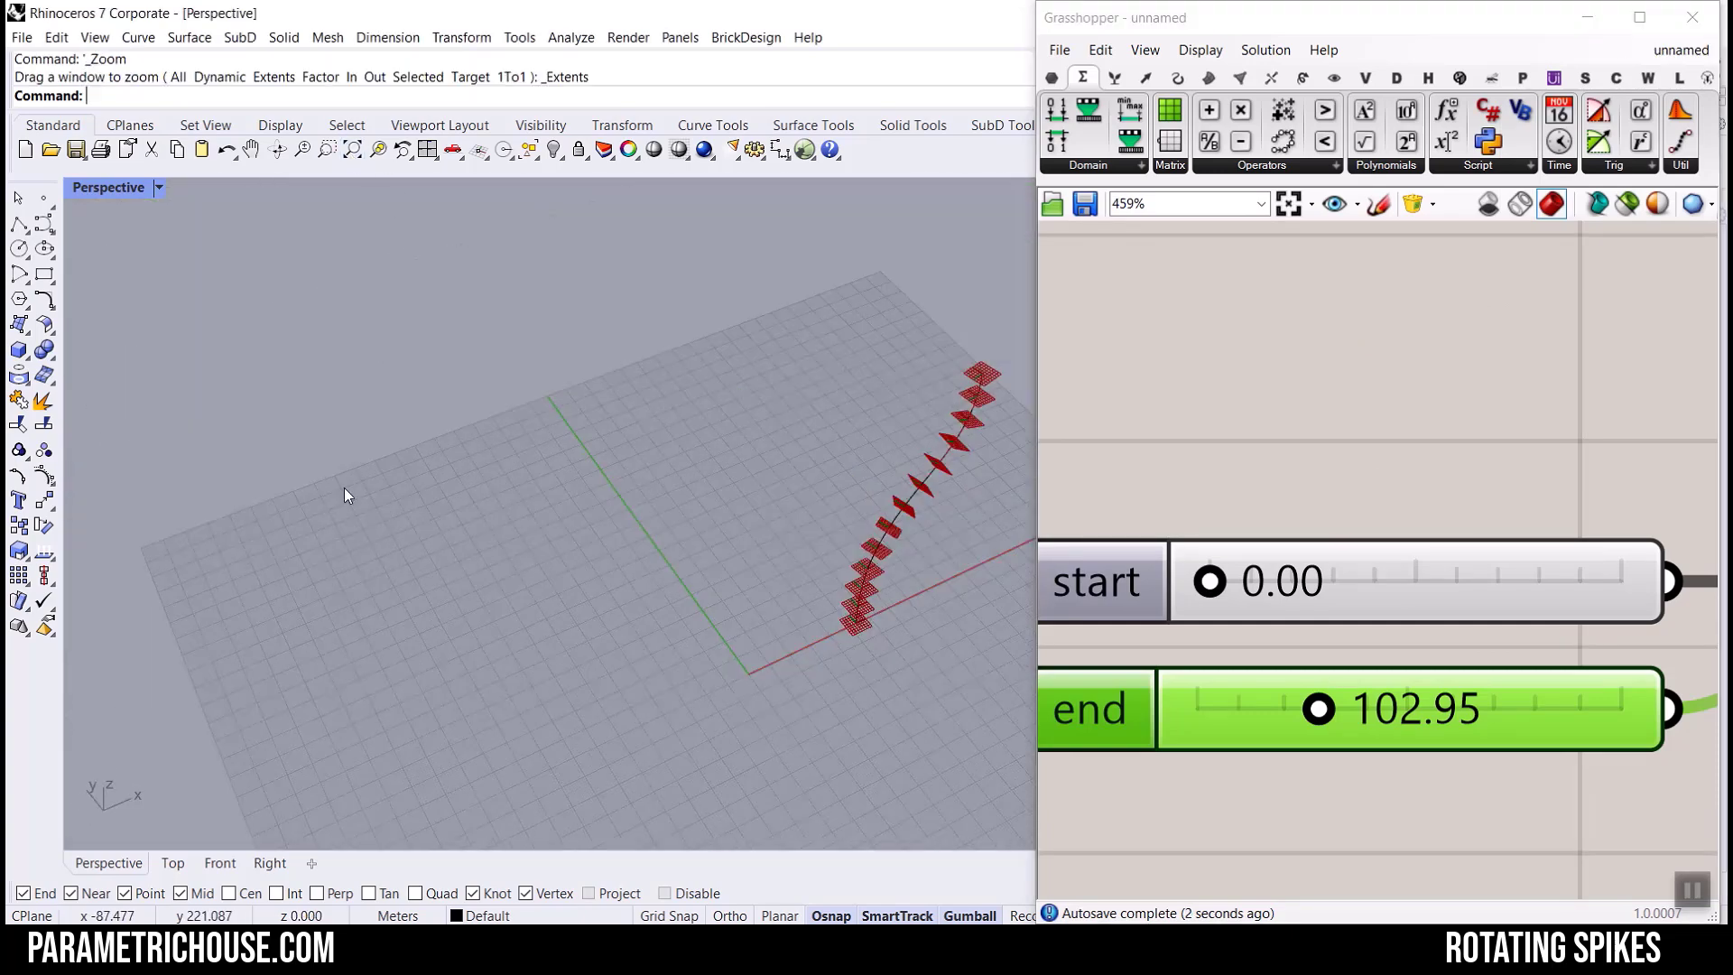
pyautogui.scroll(10, 624, 540)
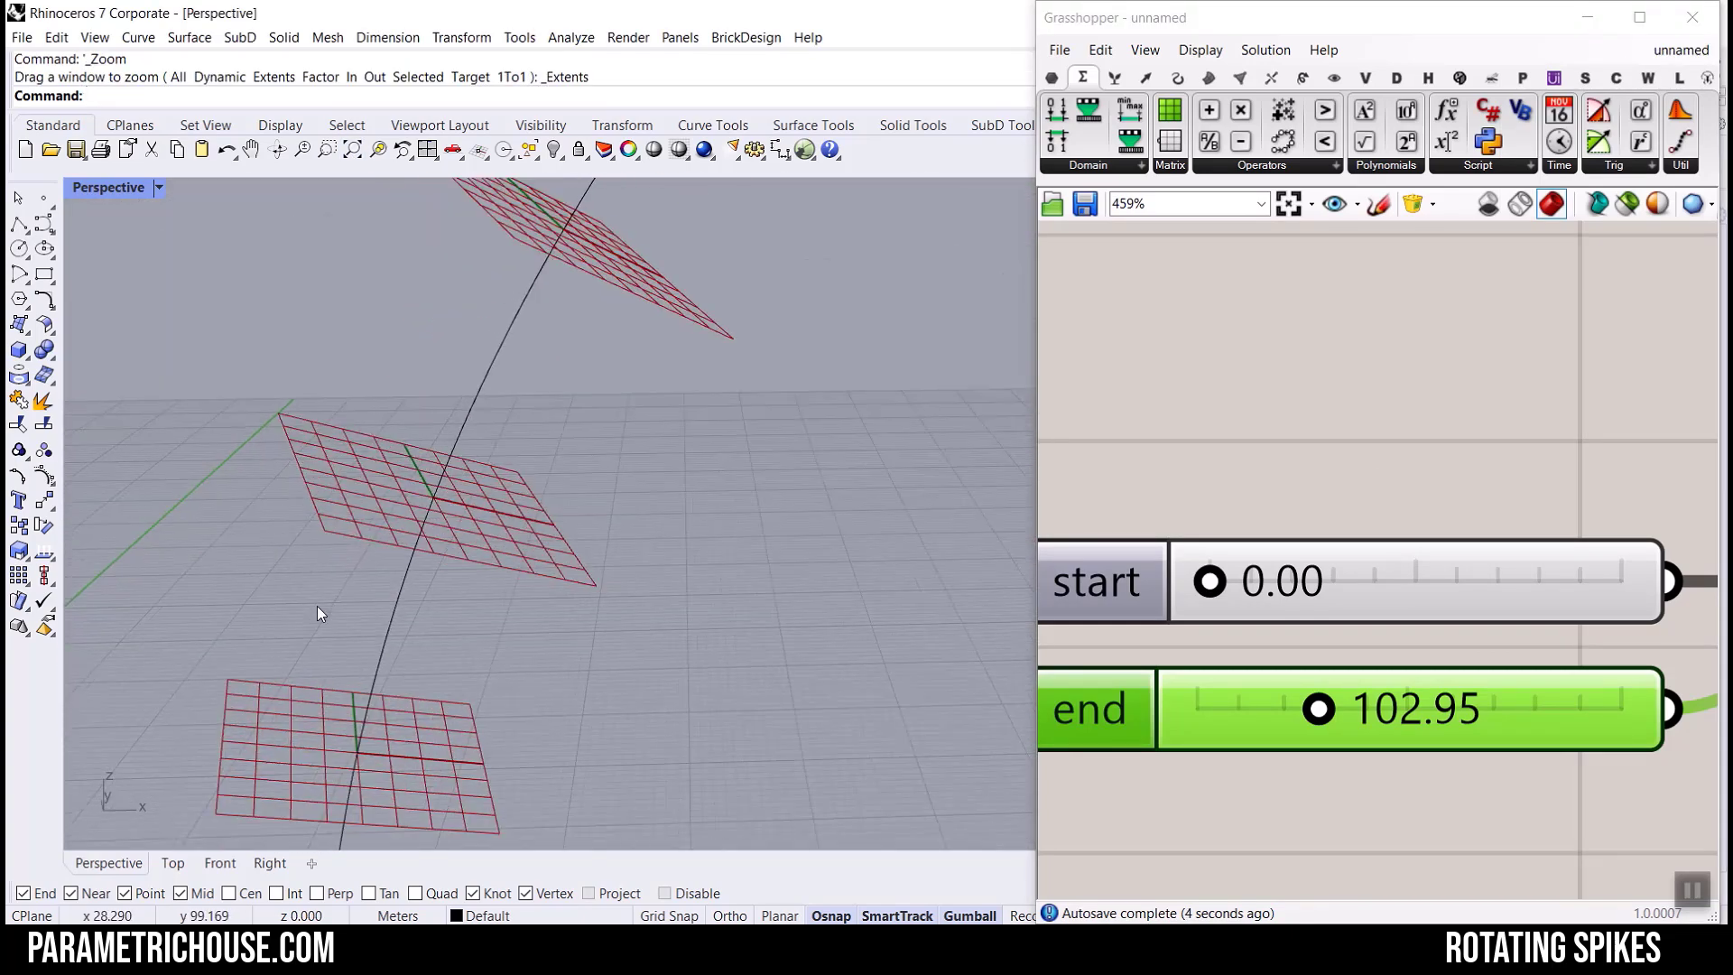
pyautogui.scroll(-5, 1278, 469)
pyautogui.scroll(4, 1193, 529)
pyautogui.scroll(-6, 1680, 431)
pyautogui.moveTo(1677, 544); pyautogui.dragTo(1291, 407)
pyautogui.moveTo(1641, 608); pyautogui.dragTo(1302, 424)
pyautogui.rightClick(1223, 437)
pyautogui.click(1255, 599)
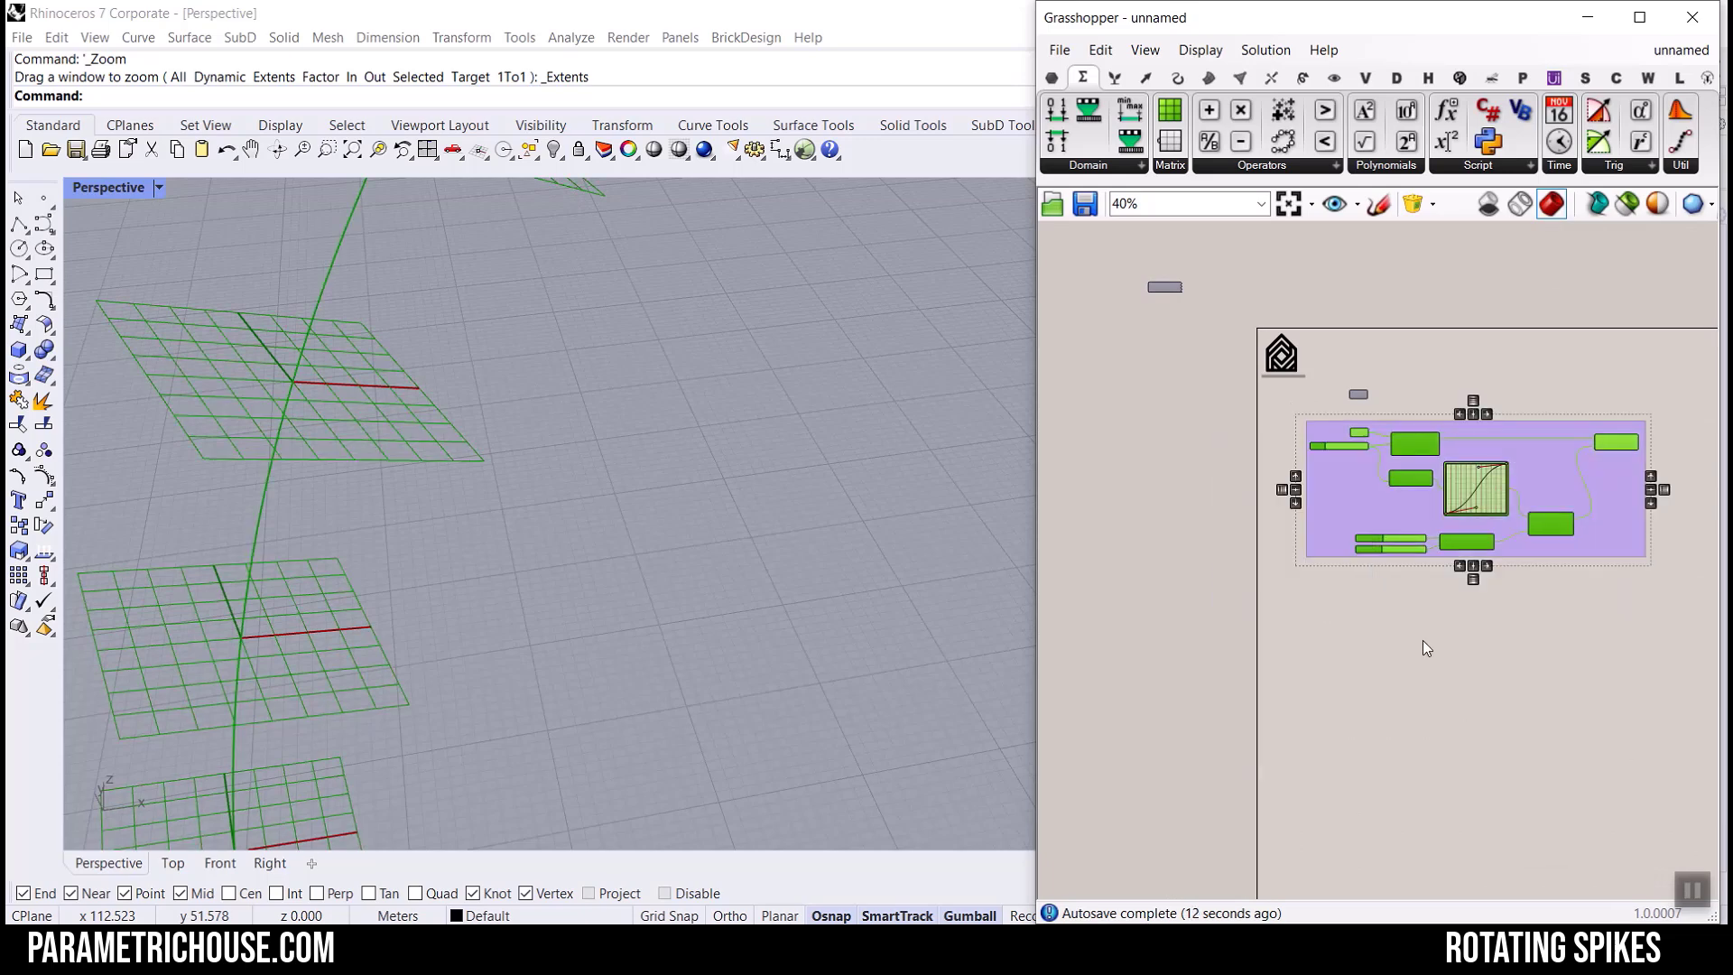
pyautogui.click(1420, 636)
# Widen the definition window and examine the grouped chain from Curve and Perp Frames through Graph Mapper to Rotate Plane.
pyautogui.scroll(5, 1480, 521)
pyautogui.scroll(1, 1481, 524)
pyautogui.moveTo(1310, 558); pyautogui.dragTo(1396, 593, button='right')
pyautogui.scroll(-2, 1398, 593)
pyautogui.moveTo(1534, 536); pyautogui.dragTo(1405, 447, button='right')
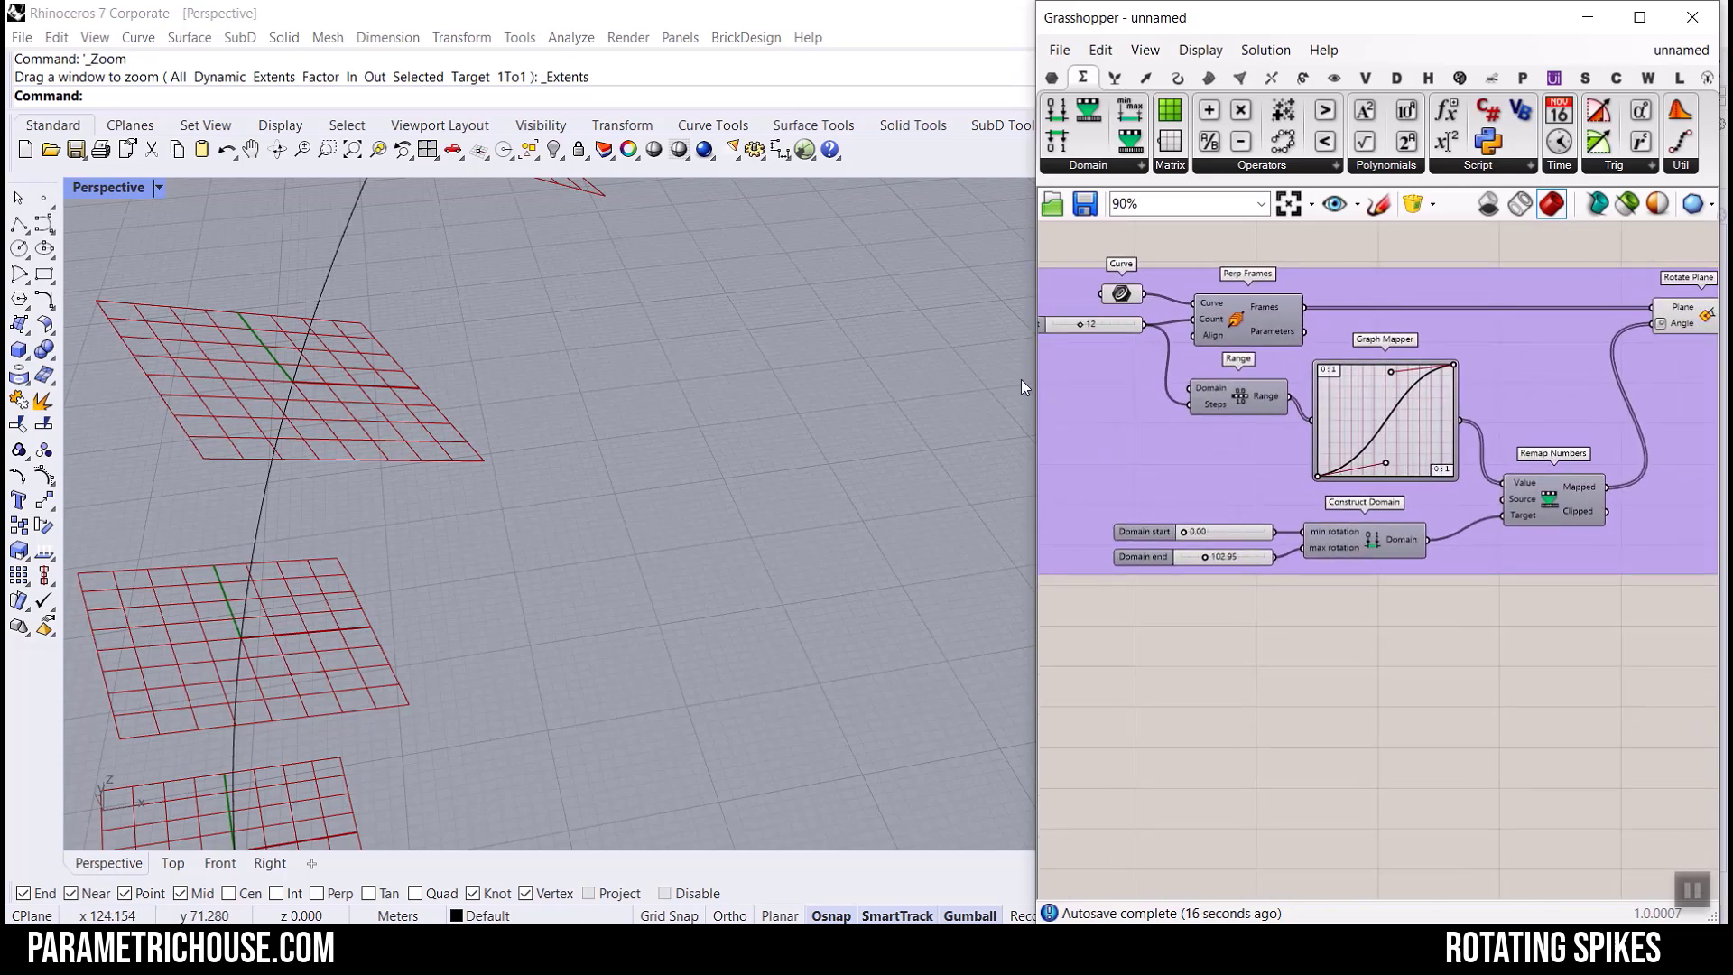
pyautogui.moveTo(1031, 381); pyautogui.dragTo(630, 380)
pyautogui.scroll(3, 816, 365)
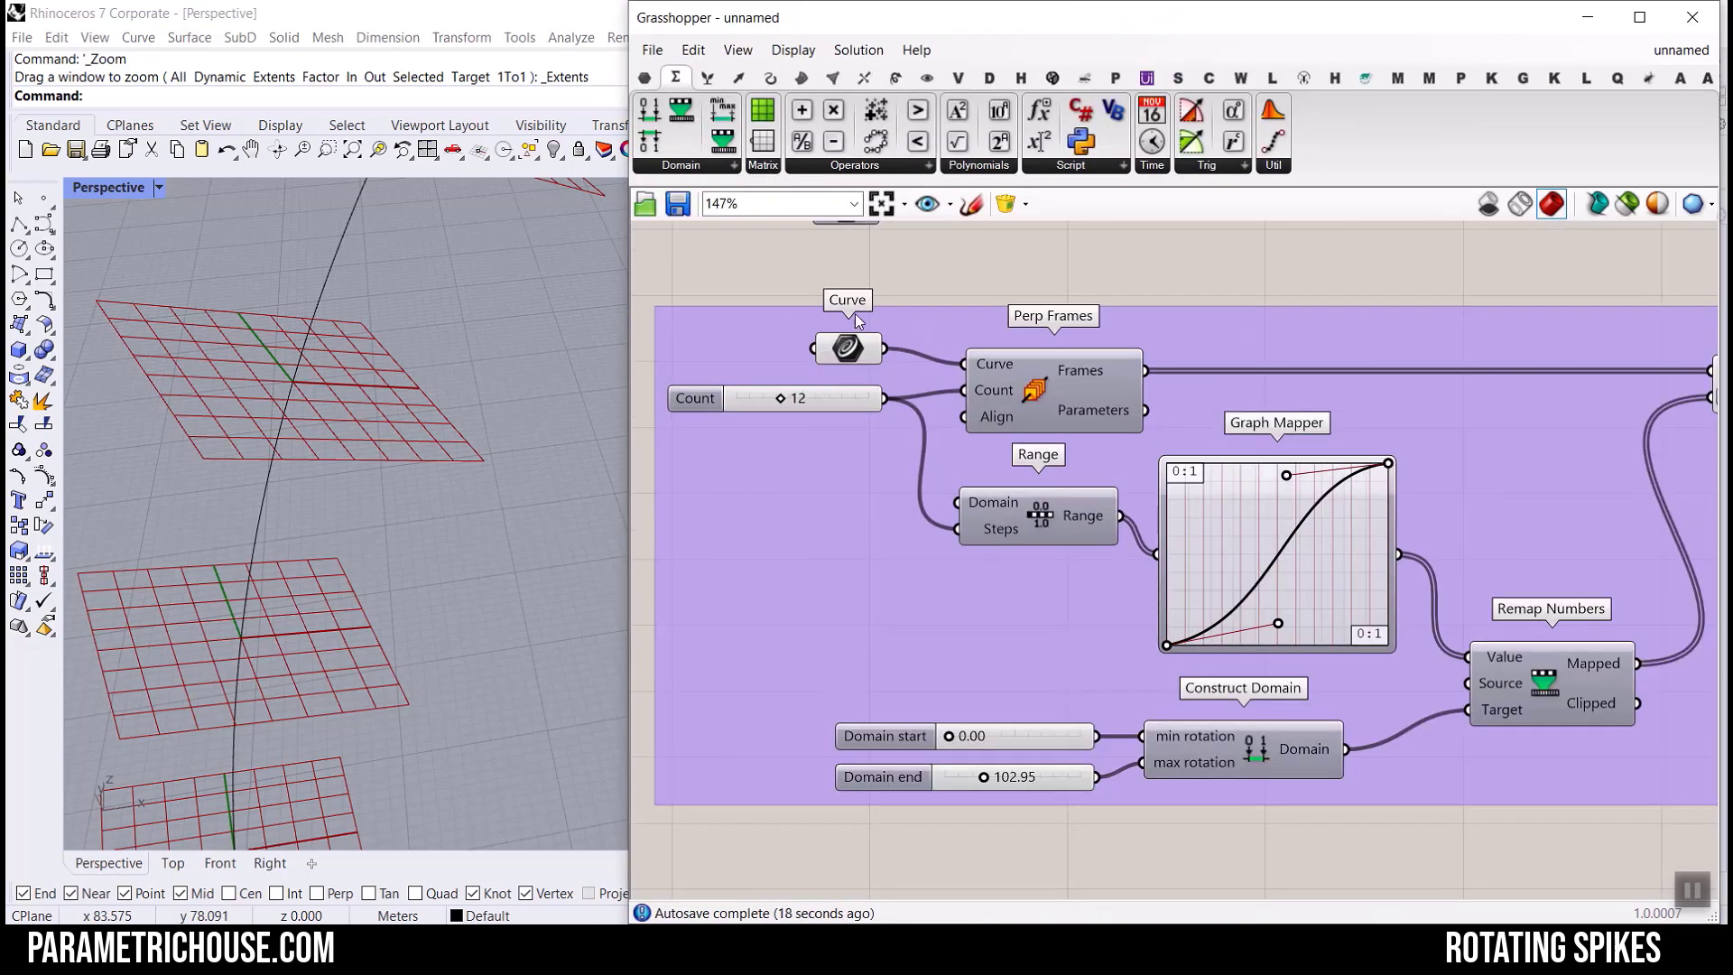
pyautogui.moveTo(1360, 423); pyautogui.dragTo(1143, 404, button='right')
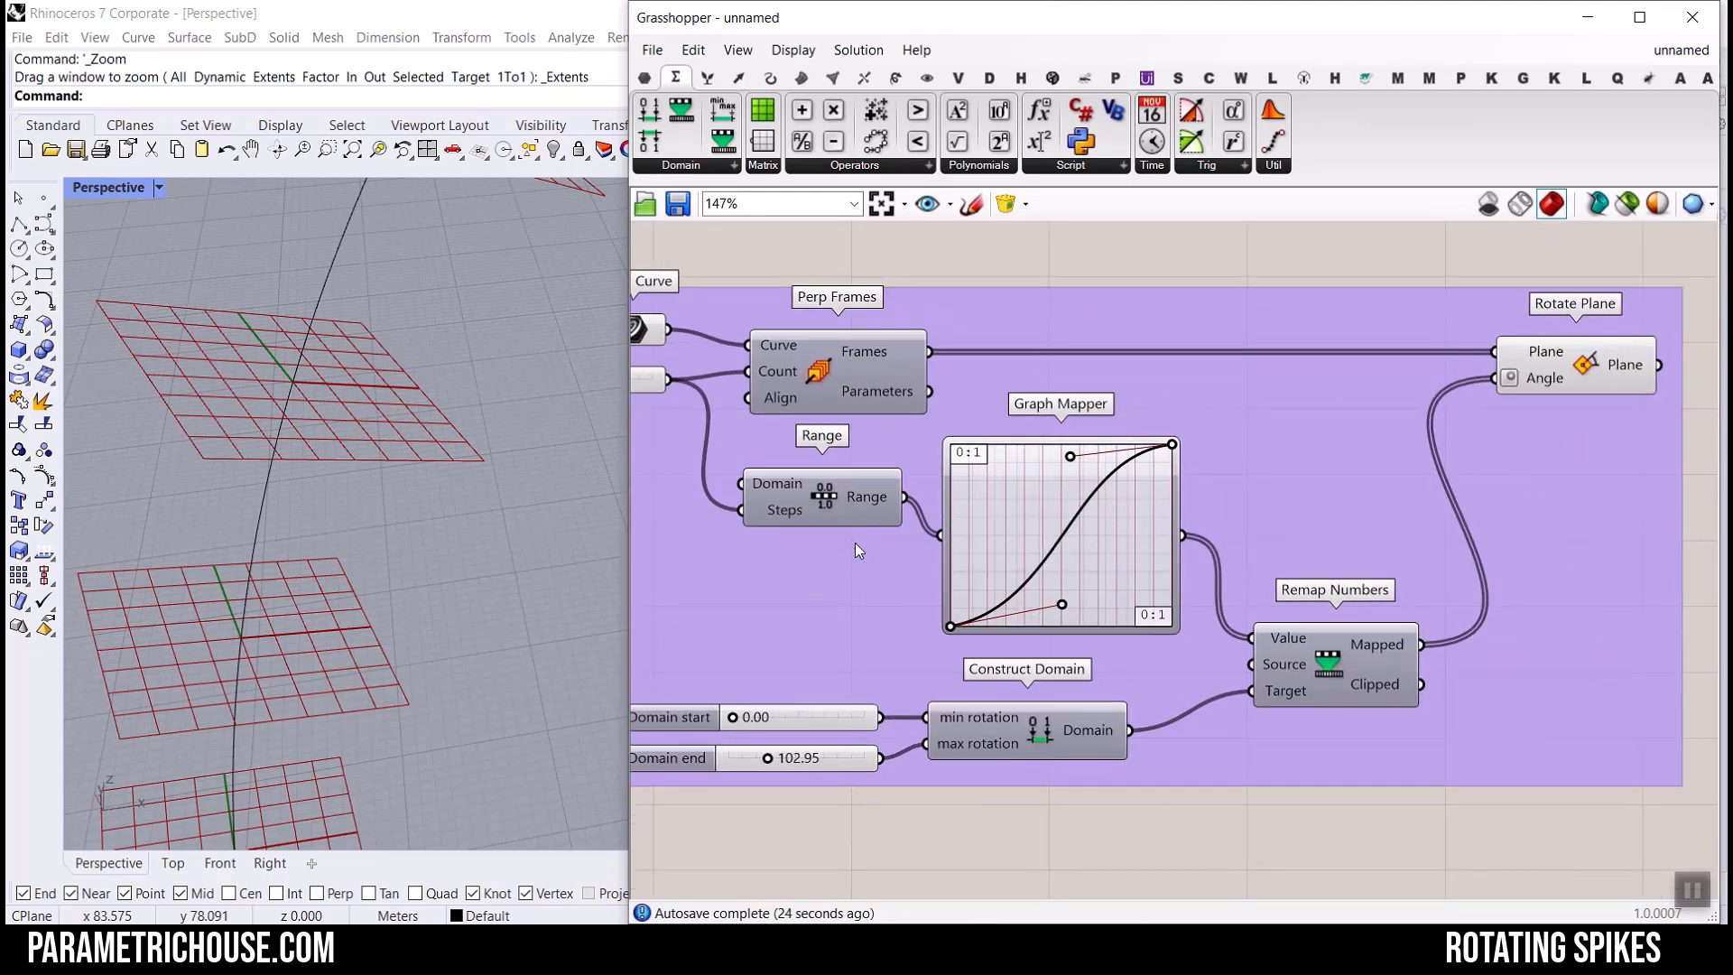
pyautogui.scroll(-5, 854, 543)
pyautogui.scroll(4, 1079, 538)
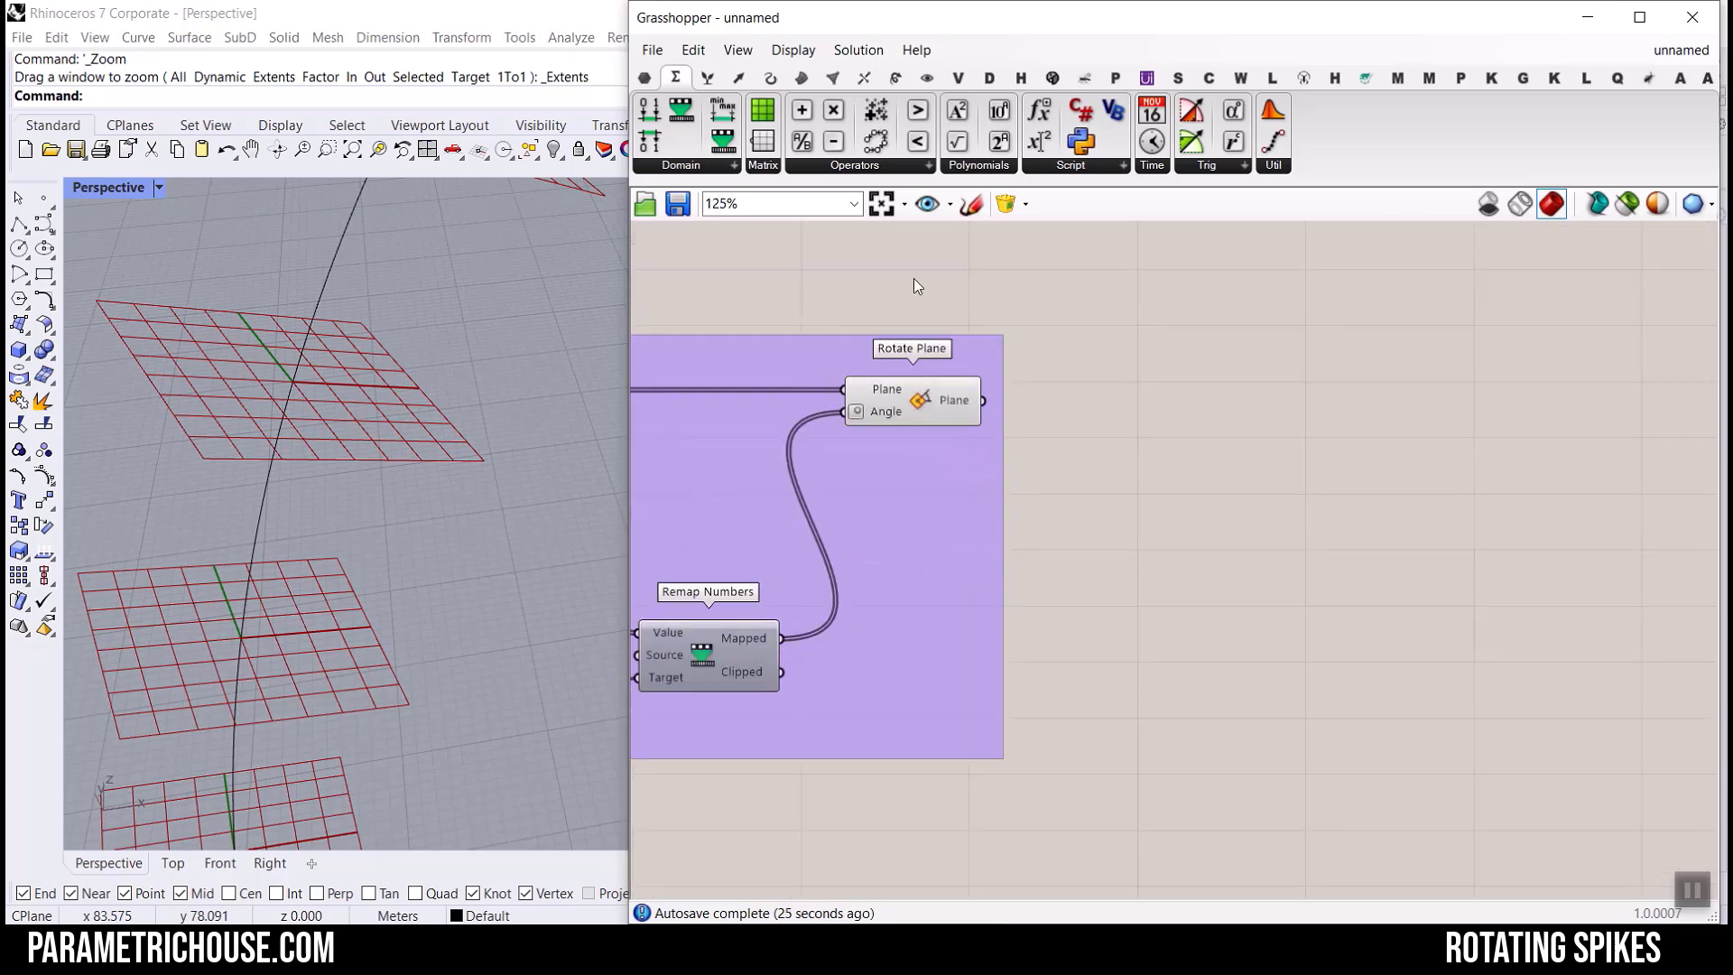
# Add a Plane parameter outside the group and connect Rotate Plane's output to it.
pyautogui.click(645, 78)
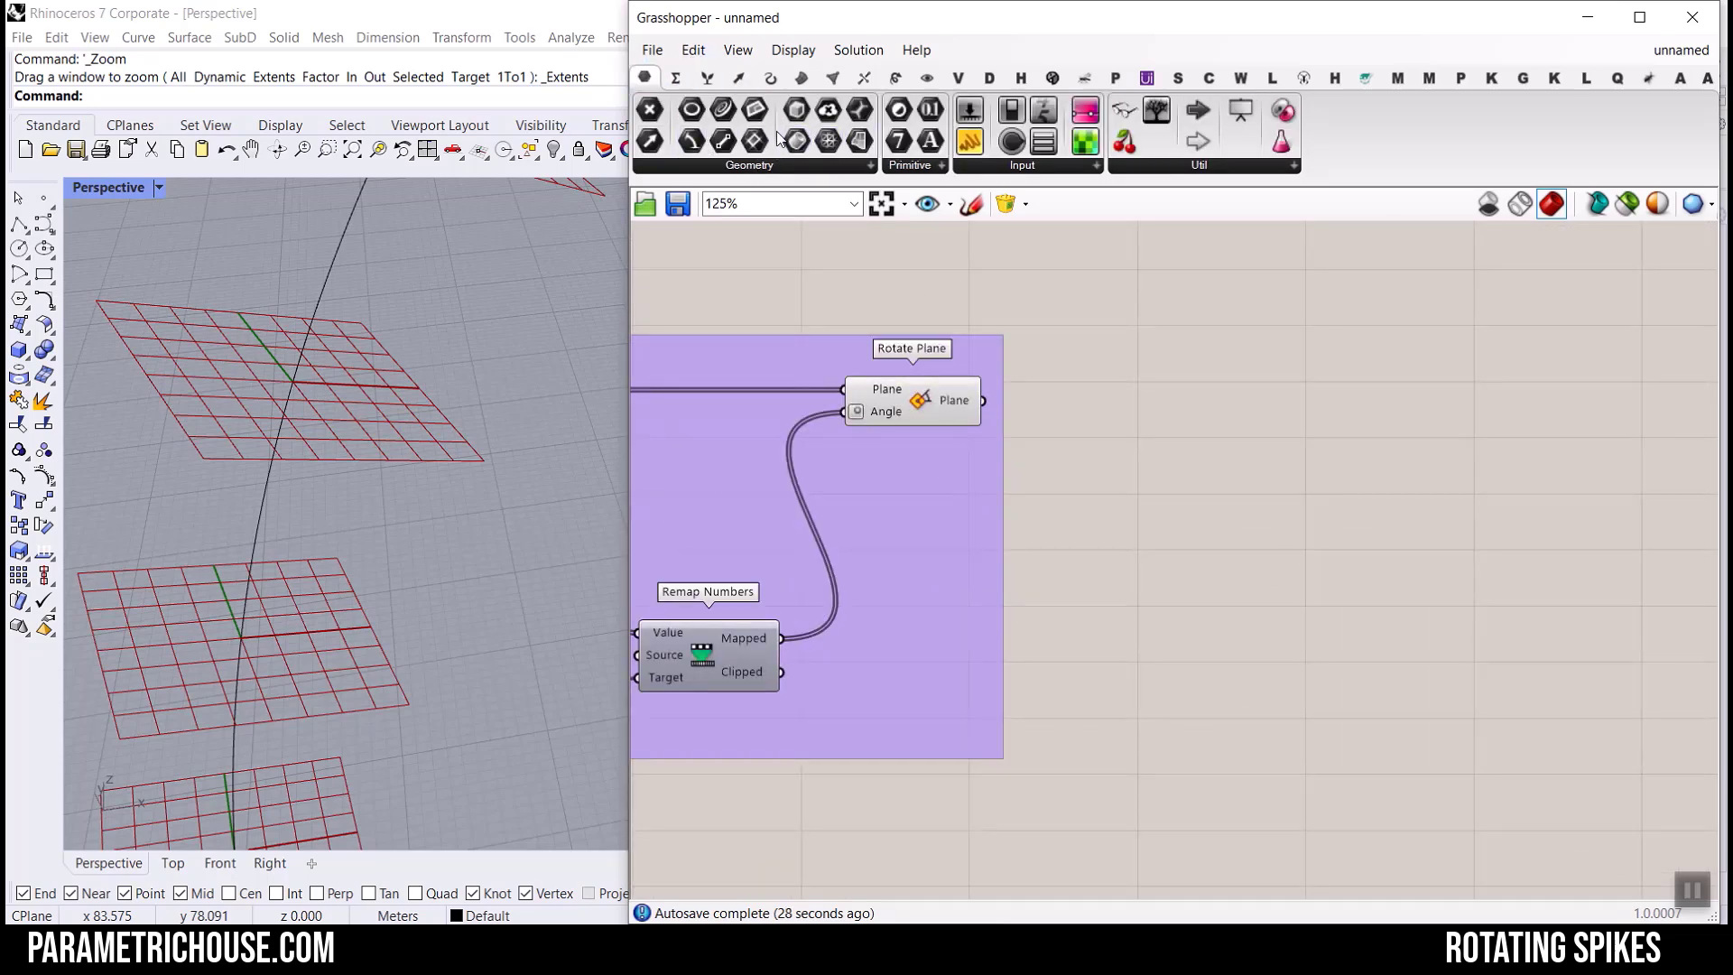
pyautogui.moveTo(834, 142); pyautogui.dragTo(1083, 379)
pyautogui.moveTo(984, 400); pyautogui.dragTo(1387, 417)
pyautogui.scroll(5, 963, 553)
pyautogui.scroll(-8, 101, 571)
pyautogui.keyDown('shift'); pyautogui.moveTo(253, 550); pyautogui.dragTo(388, 588, button='right'); pyautogui.keyUp('shift')
pyautogui.scroll(3, 378, 569)
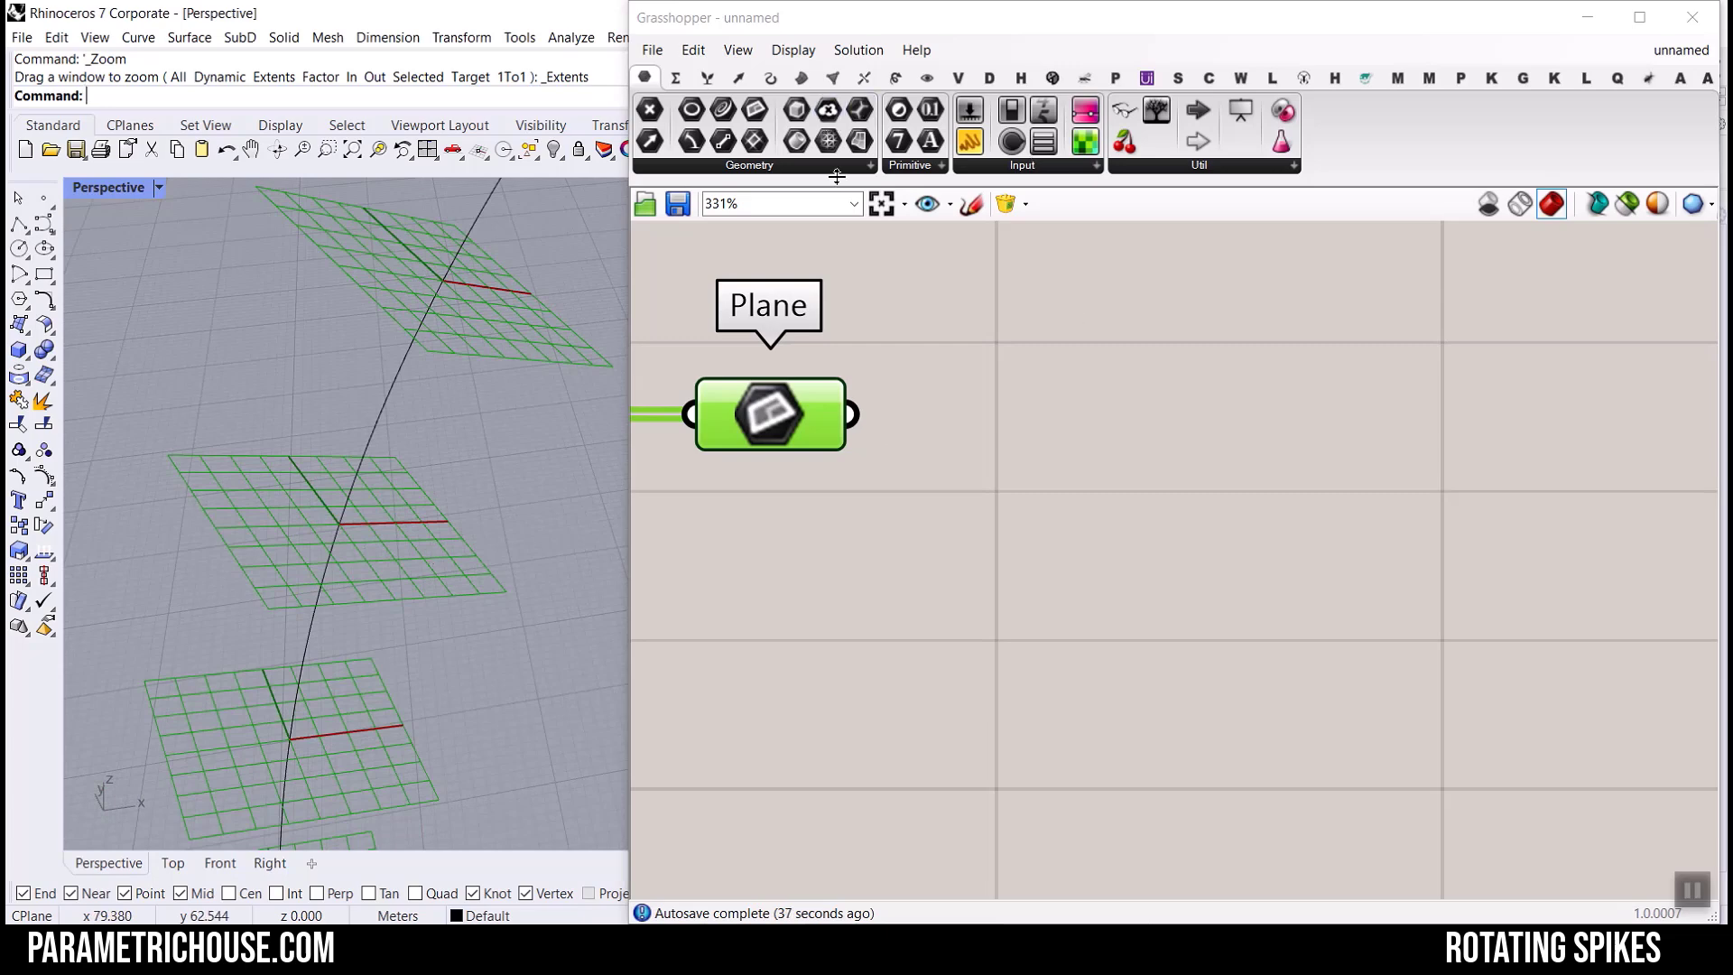
pyautogui.click(771, 77)
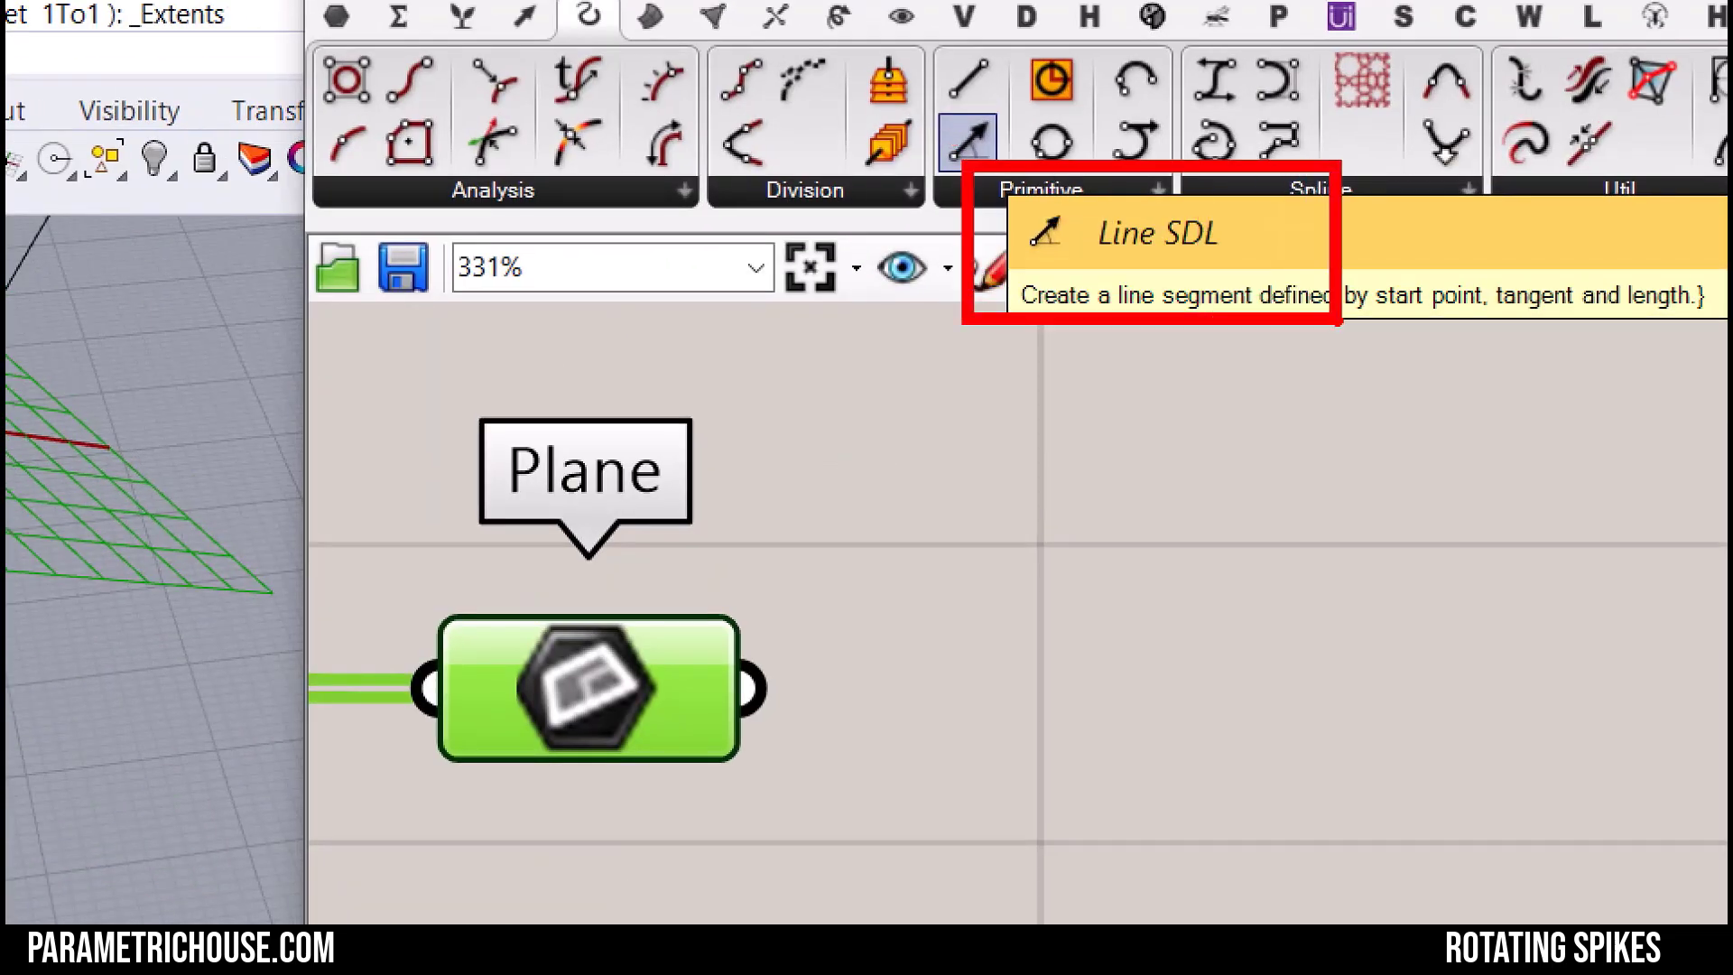
pyautogui.moveTo(1071, 669); pyautogui.dragTo(973, 711)
pyautogui.moveTo(1139, 657); pyautogui.dragTo(1480, 487)
pyautogui.moveTo(1366, 482)
pyautogui.mouseDown()
pyautogui.moveTo(1498, 483)
pyautogui.moveTo(1467, 578)
pyautogui.moveTo(1516, 639)
pyautogui.moveTo(1509, 670)
pyautogui.mouseUp()
pyautogui.moveTo(1510, 553); pyautogui.dragTo(1524, 674)
pyautogui.moveTo(1117, 659)
pyautogui.mouseDown()
pyautogui.moveTo(1356, 574)
pyautogui.moveTo(1384, 621)
pyautogui.mouseUp()
pyautogui.moveTo(1098, 638); pyautogui.dragTo(1172, 736)
pyautogui.moveTo(1257, 670); pyautogui.dragTo(1332, 705)
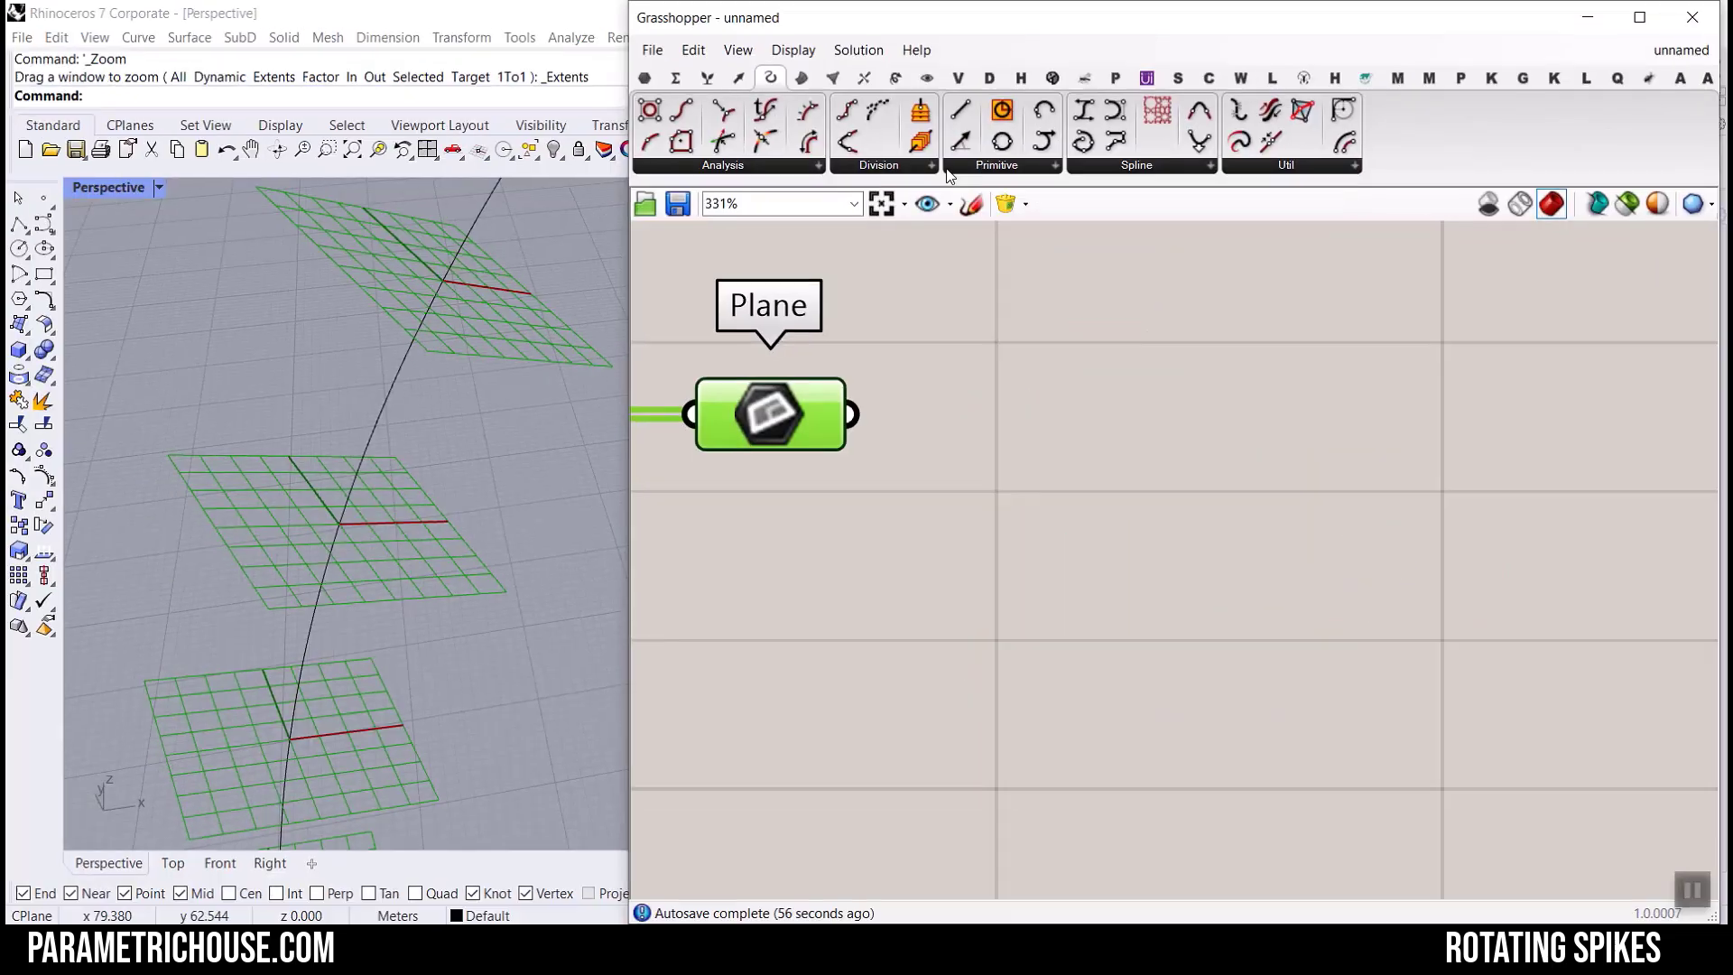
# Add a Line SDL component beyond the Plane parameter and move the parameter slightly closer to it.
pyautogui.moveTo(969, 143); pyautogui.dragTo(1333, 862)
pyautogui.moveTo(1090, 492); pyautogui.dragTo(1316, 486)
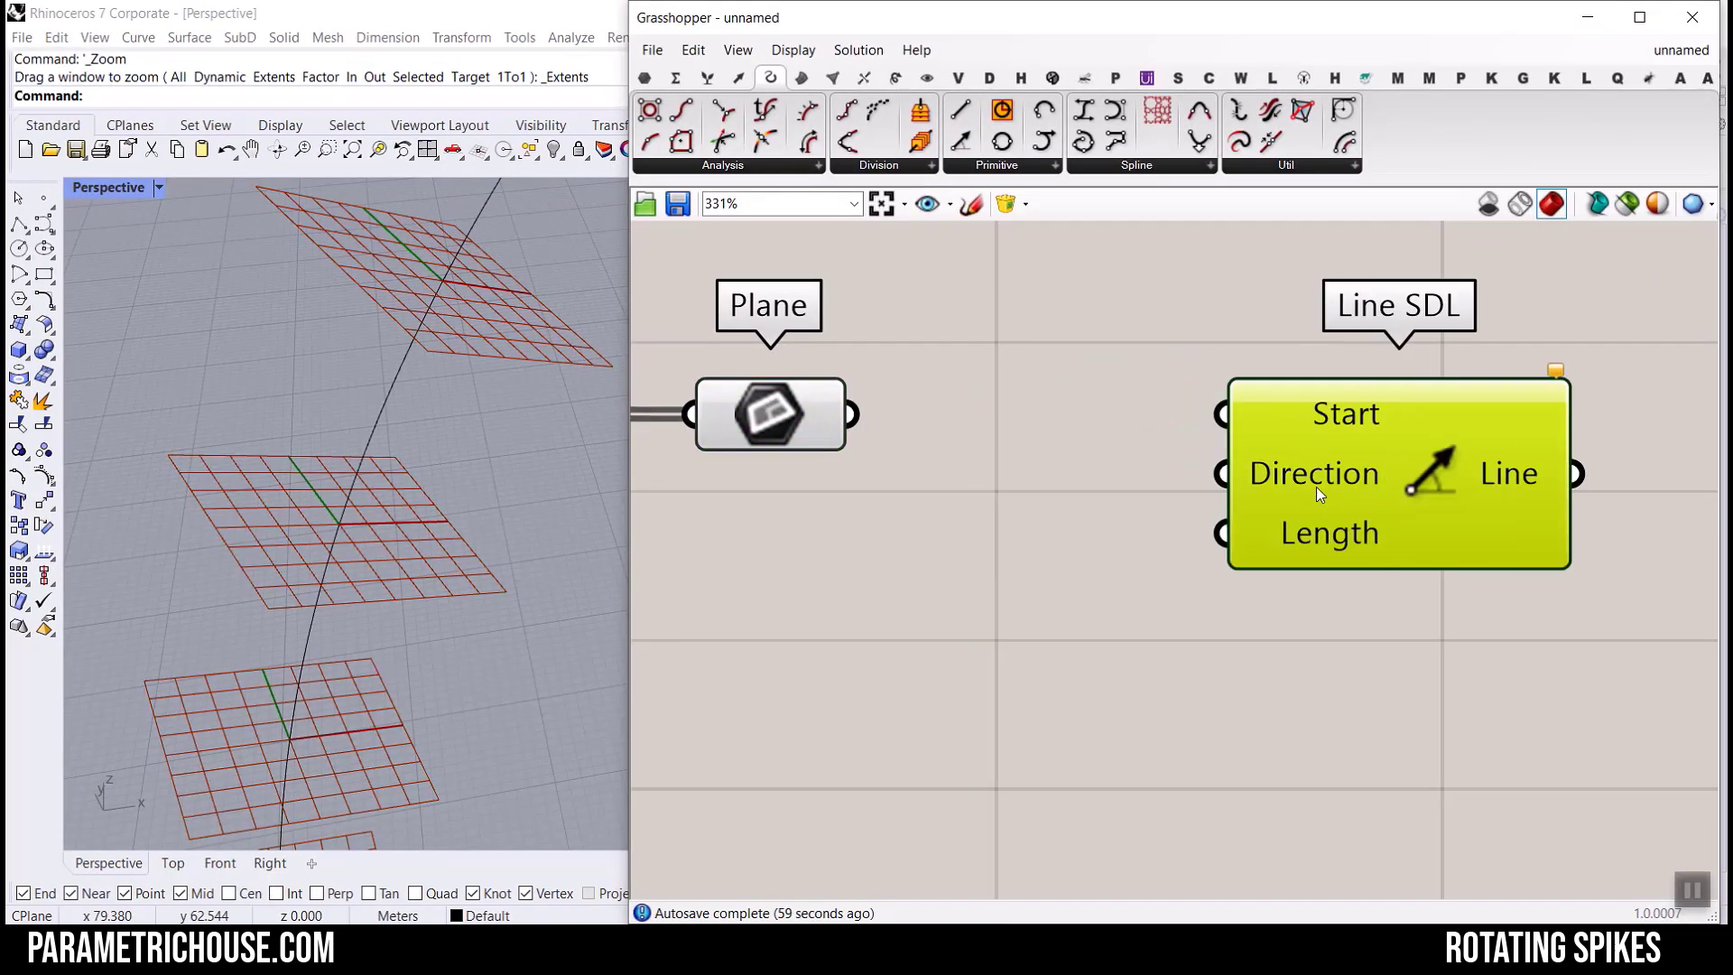
pyautogui.moveTo(739, 424); pyautogui.dragTo(785, 439)
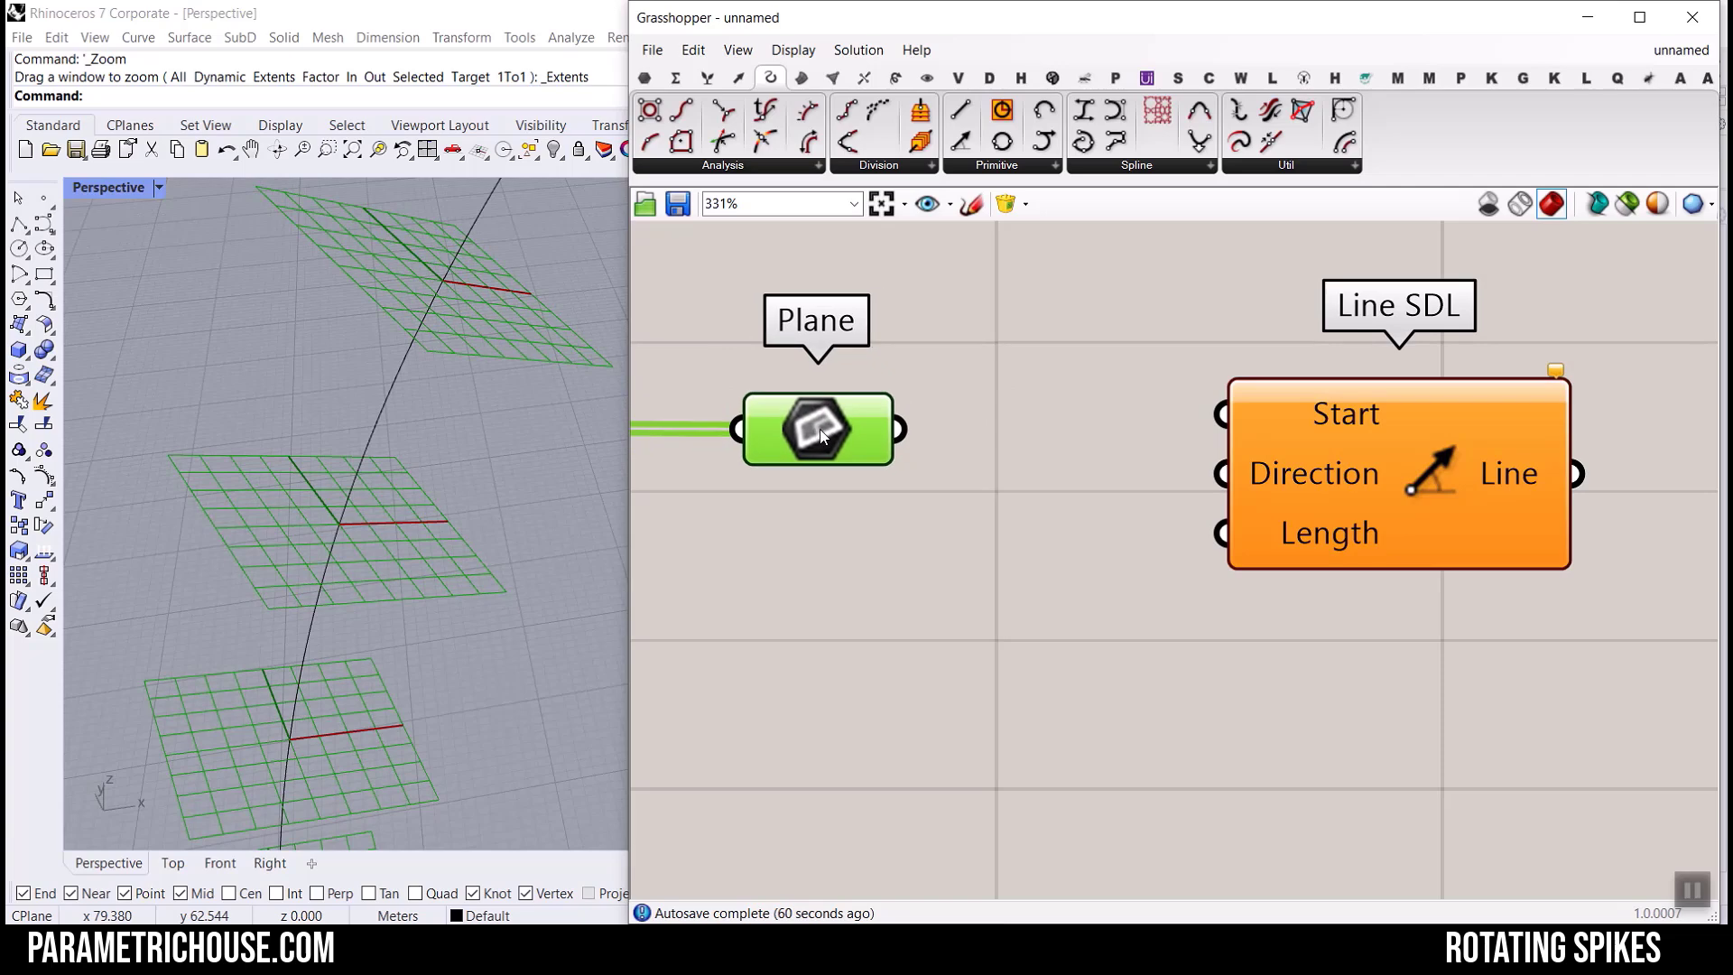
pyautogui.scroll(2, 335, 523)
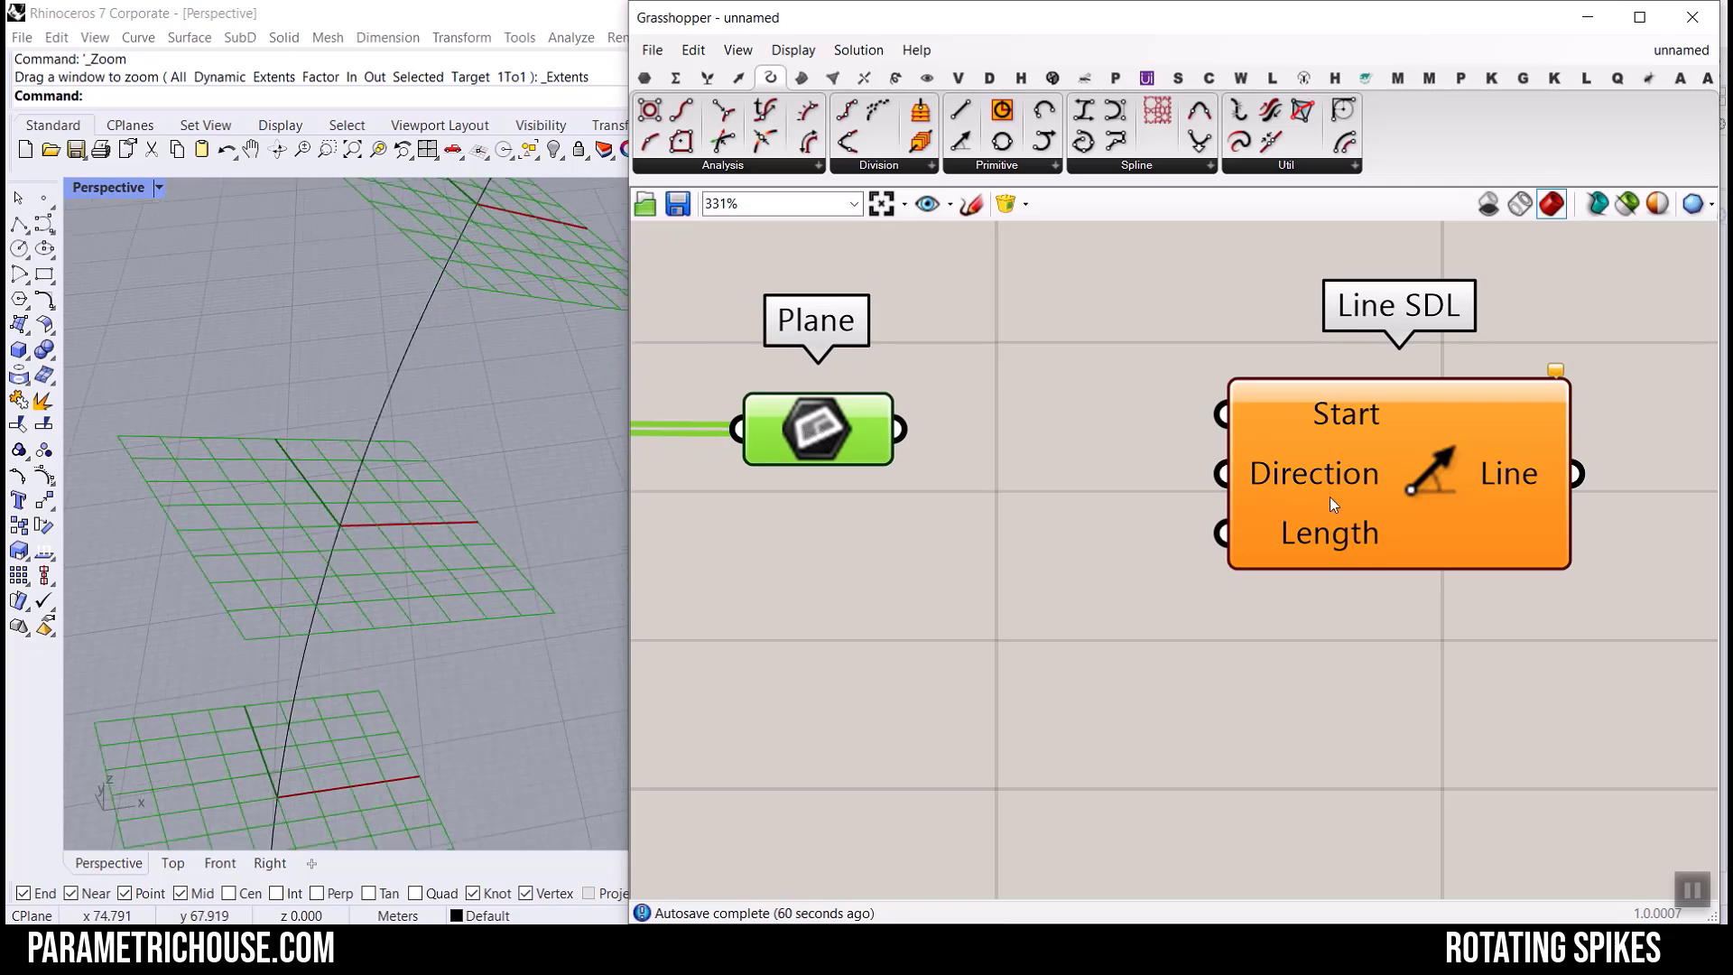
pyautogui.scroll(-2, 1324, 493)
# Add a Deconstruct Plane component between the Plane parameter and Line SDL, and connect the Plane parameter to its input.
pyautogui.moveTo(1321, 497); pyautogui.dragTo(1463, 593, button='right')
pyautogui.click(737, 77)
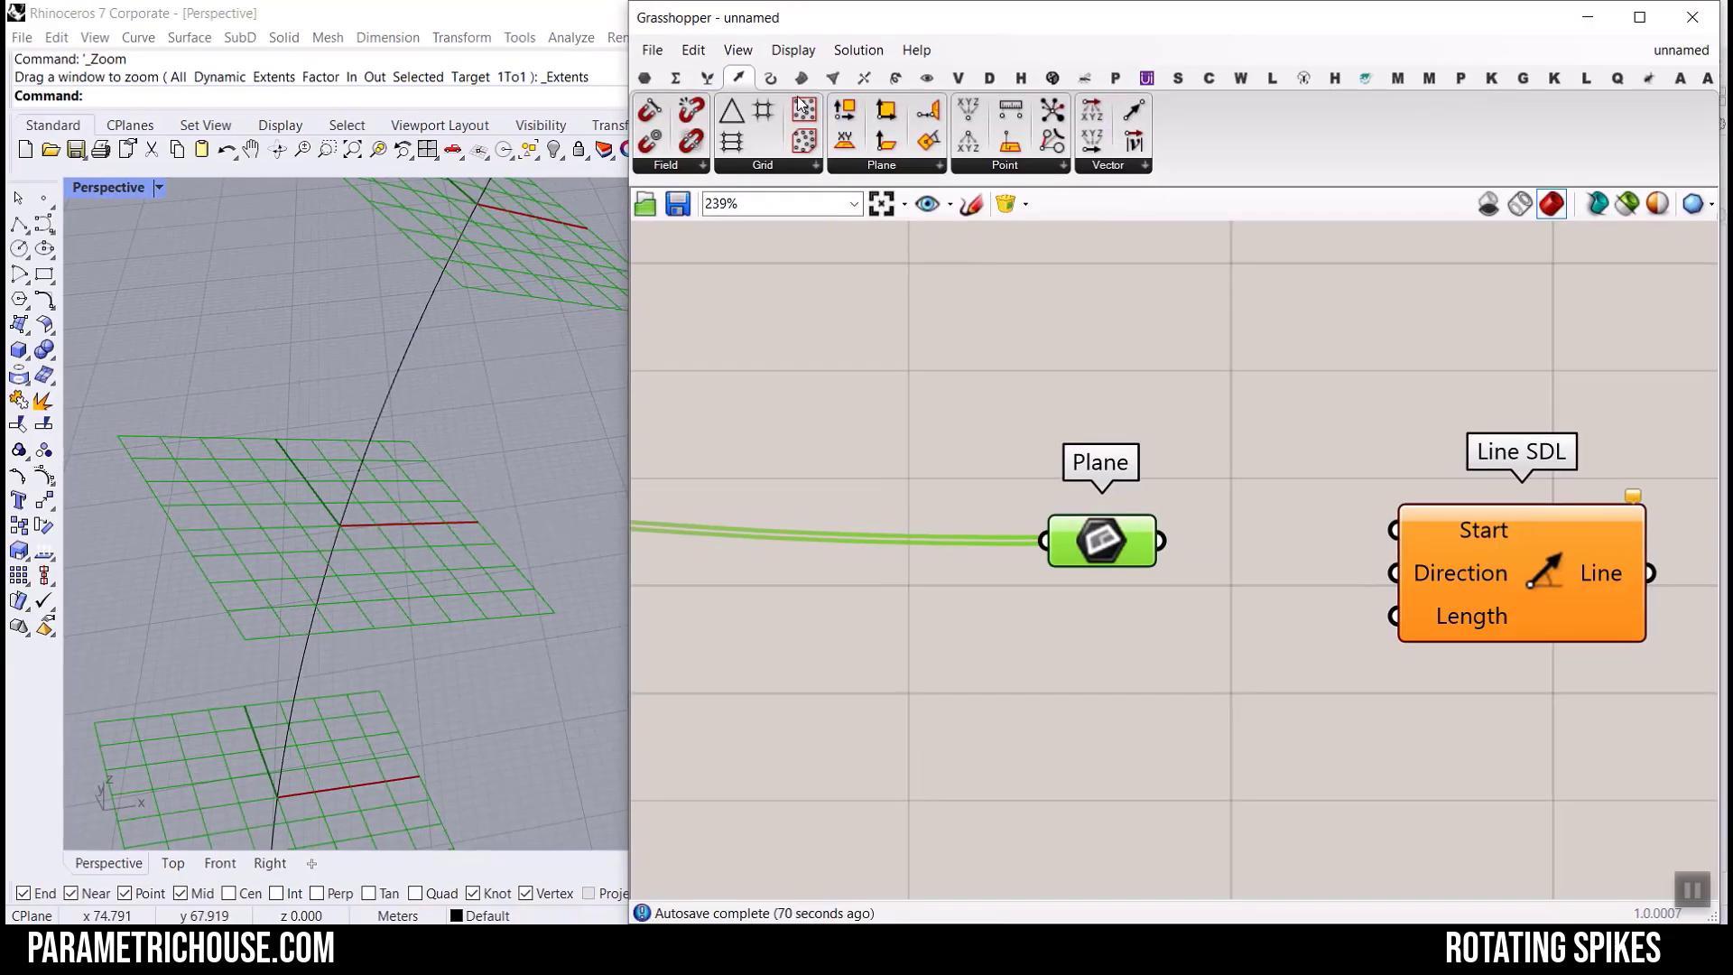
pyautogui.scroll(-5, 850, 404)
pyautogui.click(1051, 480)
pyautogui.scroll(4, 1176, 488)
pyautogui.moveTo(1176, 488); pyautogui.dragTo(1395, 468)
pyautogui.scroll(3, 820, 493)
pyautogui.moveTo(803, 404); pyautogui.dragTo(929, 432)
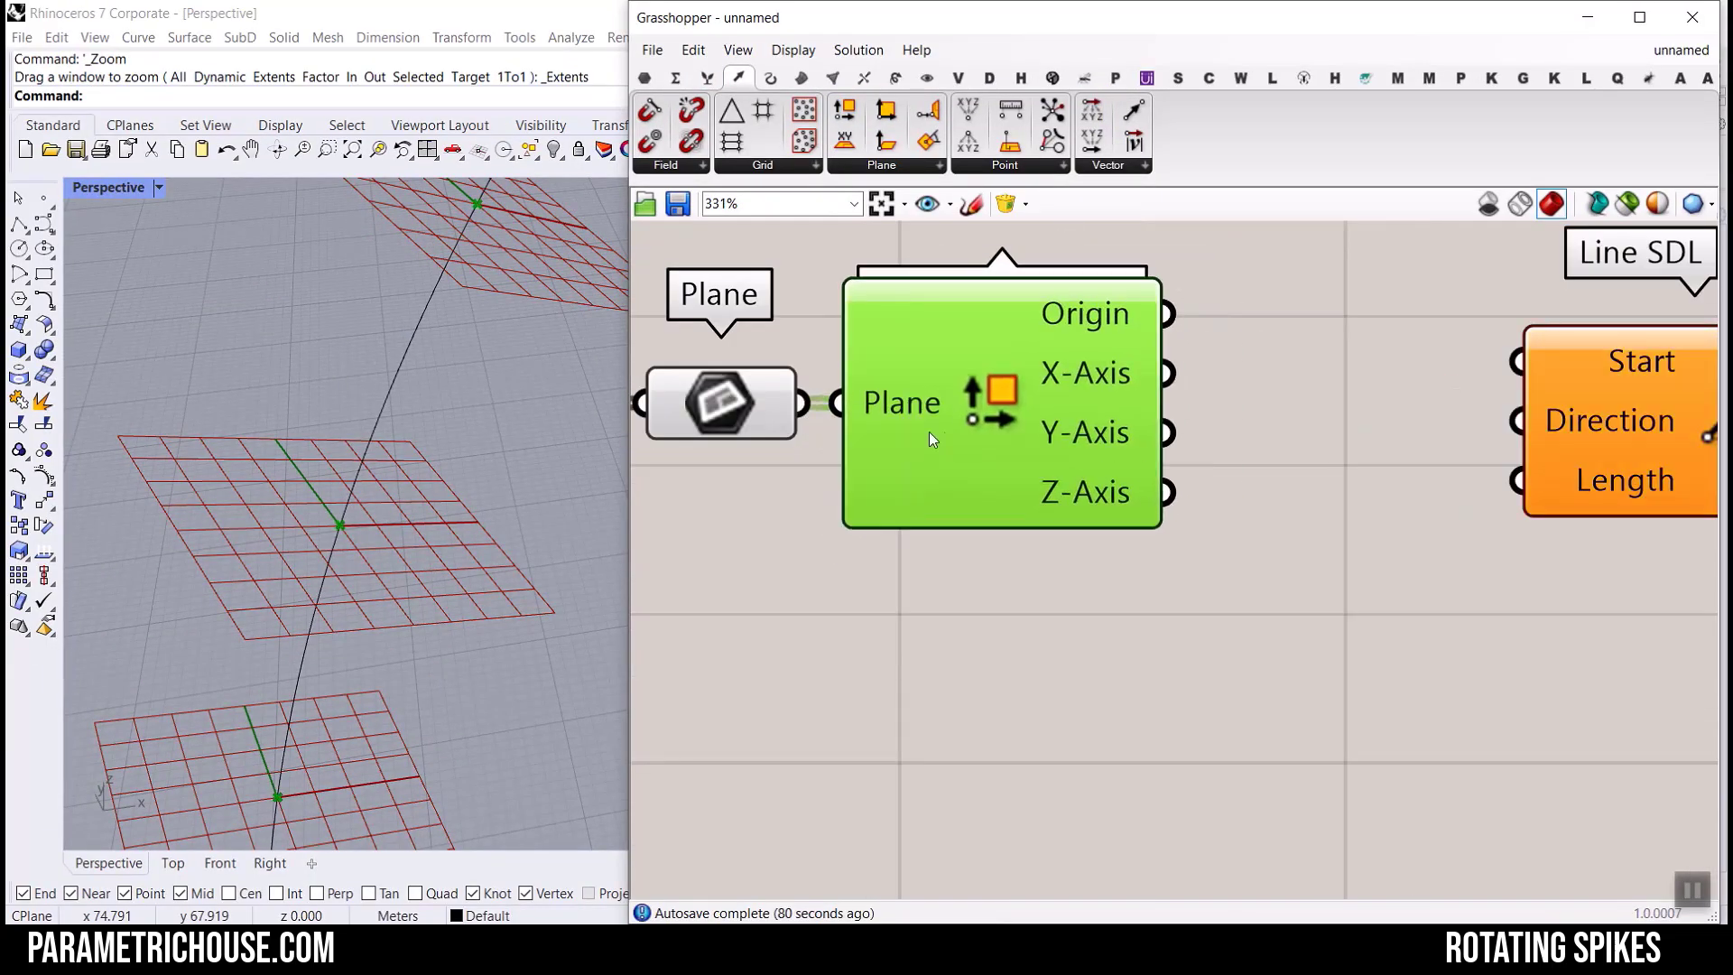
# Connect Deconstruct Plane's Origin output to Line SDL's Start input and align the two components with a straight wire.
pyautogui.scroll(-3, 398, 456)
pyautogui.scroll(4, 430, 452)
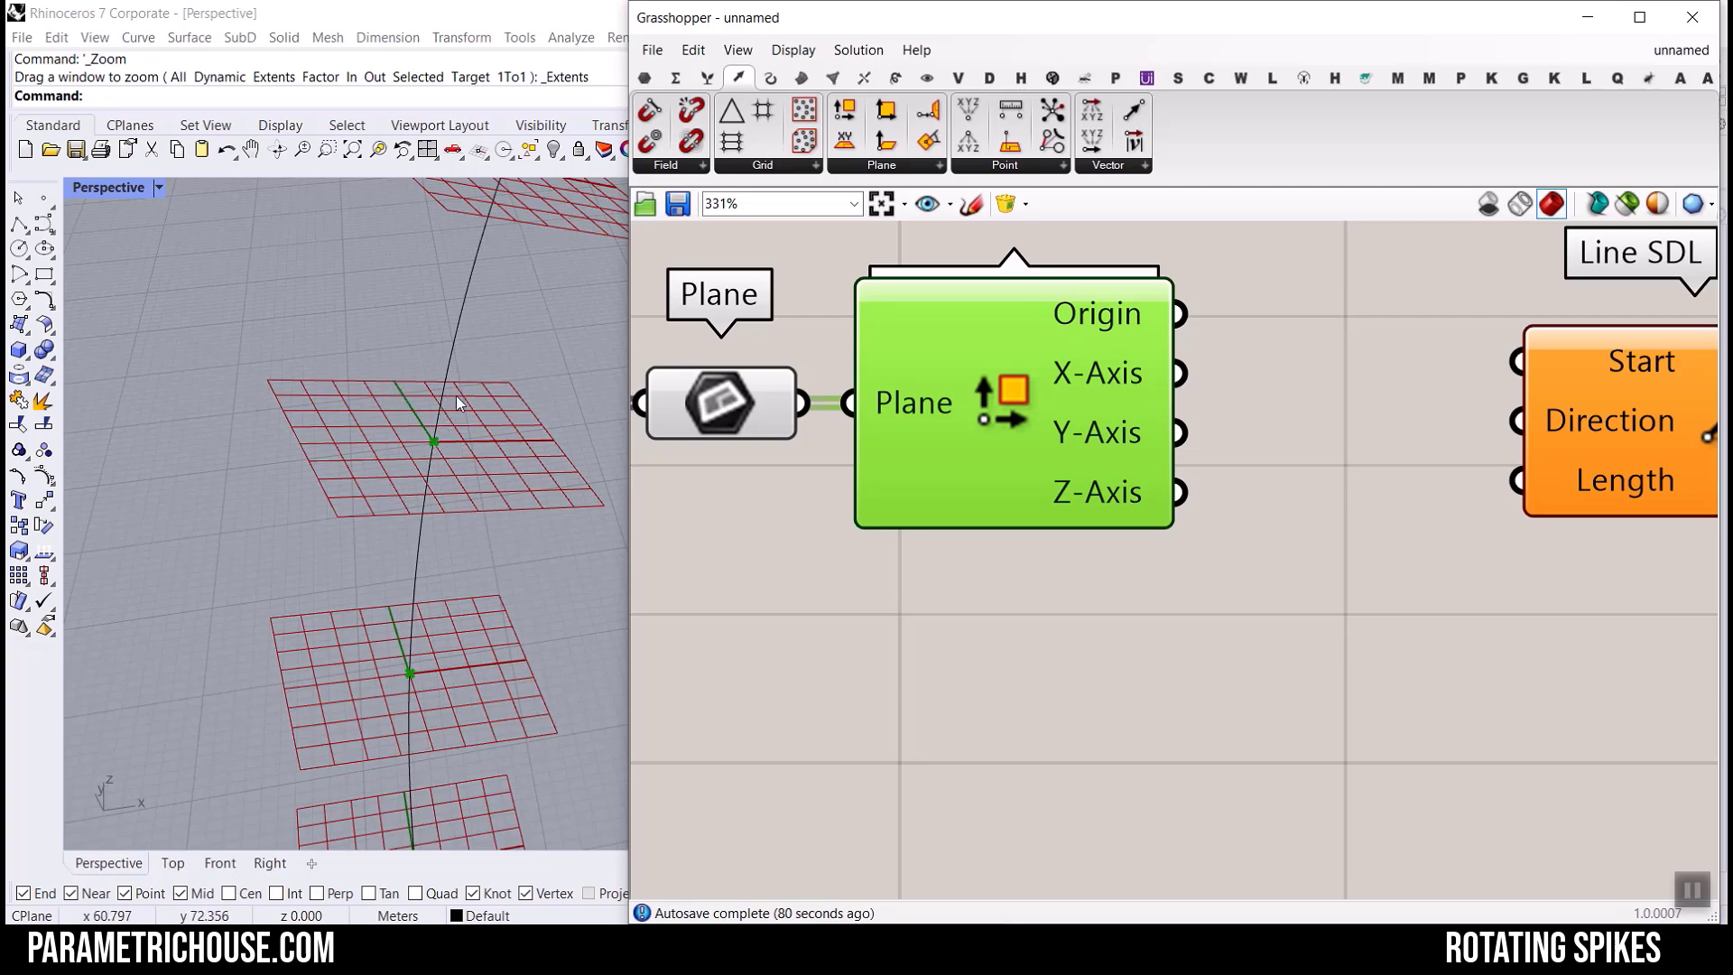
pyautogui.scroll(-3, 1101, 366)
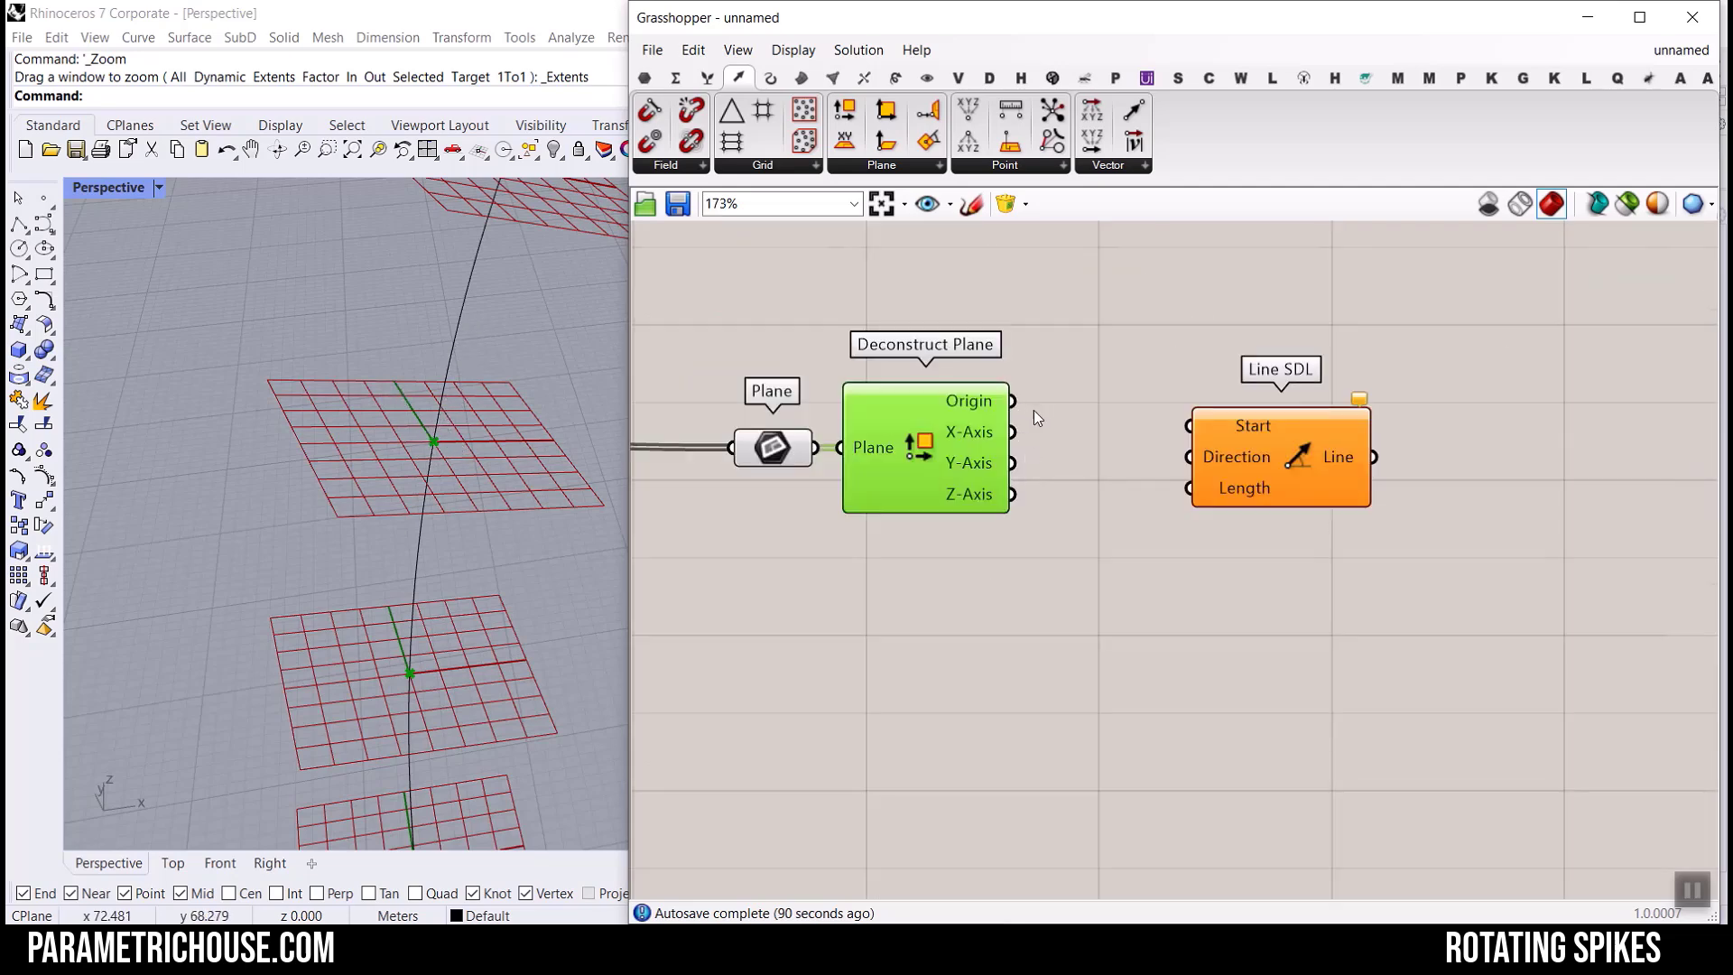
pyautogui.scroll(2, 1031, 409)
pyautogui.moveTo(997, 394); pyautogui.dragTo(1287, 436)
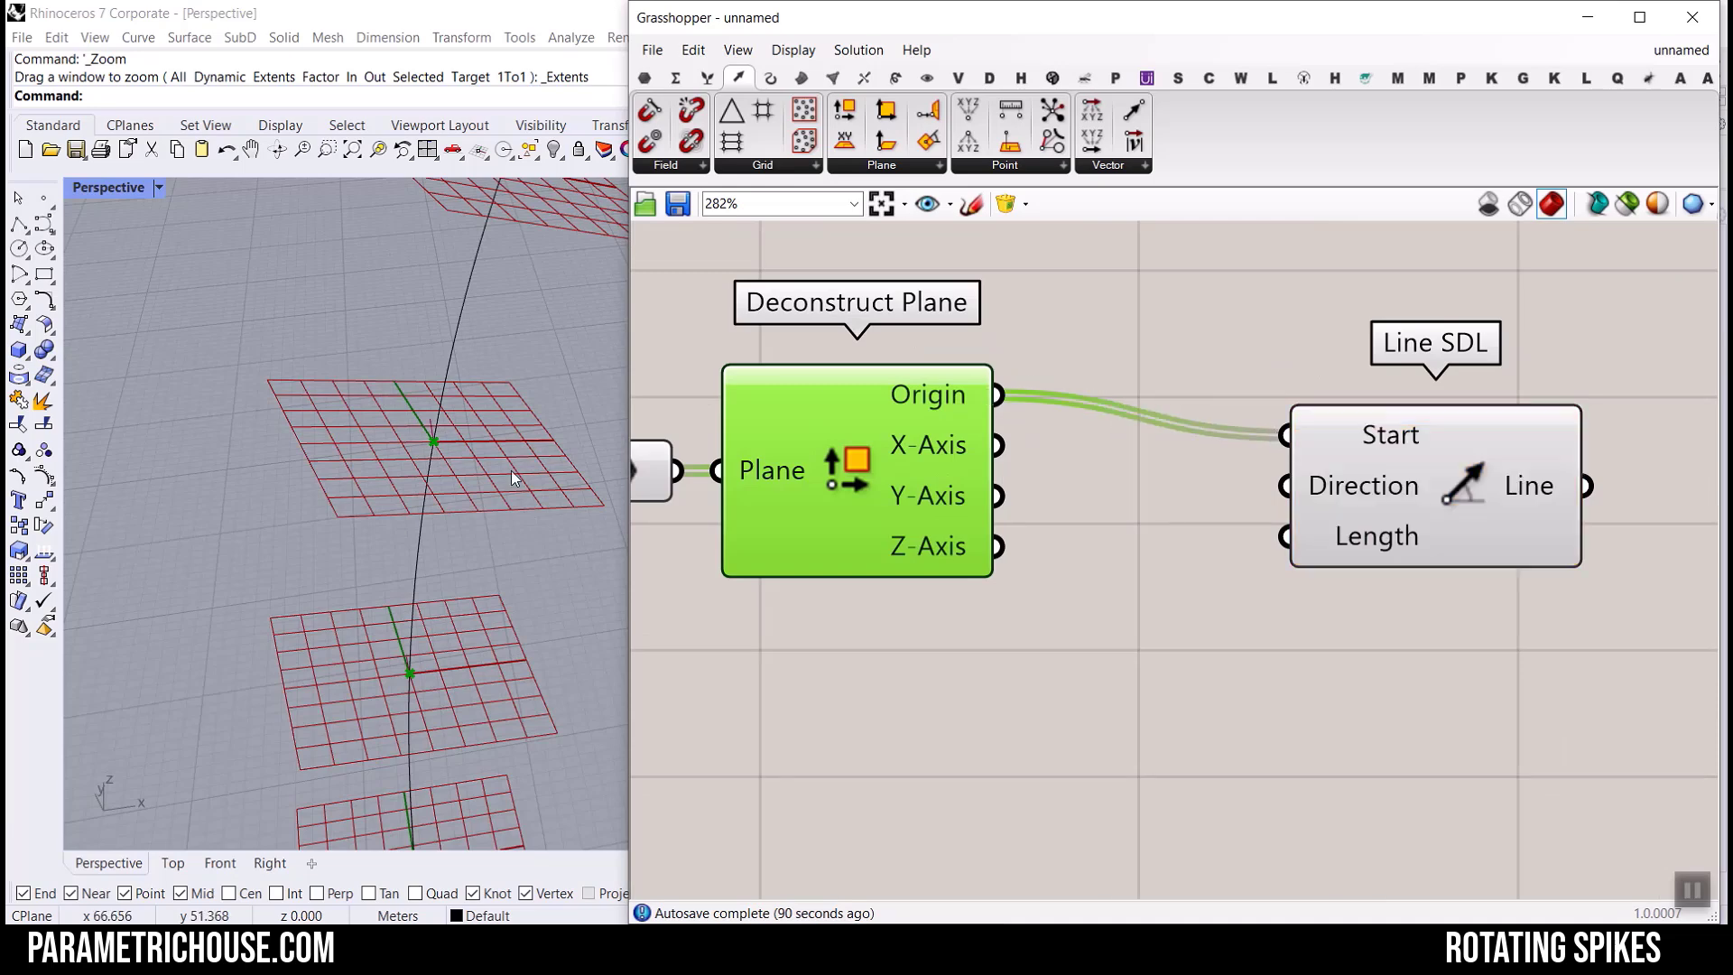
pyautogui.moveTo(1395, 475); pyautogui.dragTo(1495, 435)
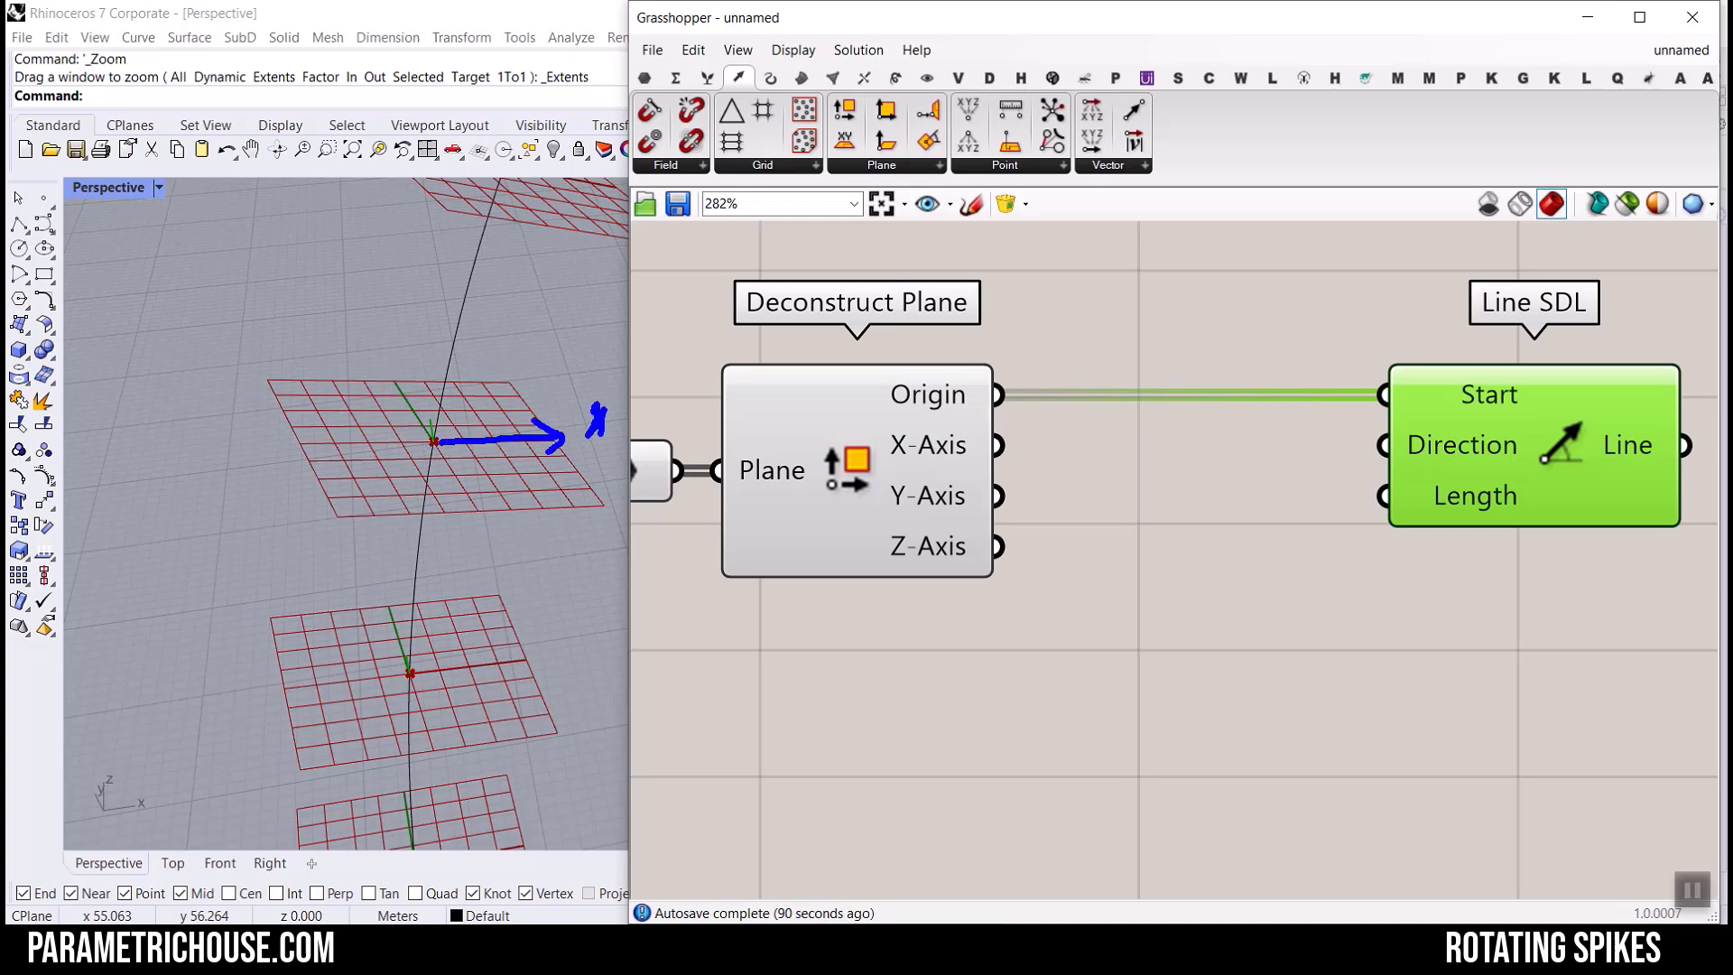
pyautogui.moveTo(433, 444); pyautogui.dragTo(344, 435)
pyautogui.moveTo(208, 416); pyautogui.dragTo(244, 416)
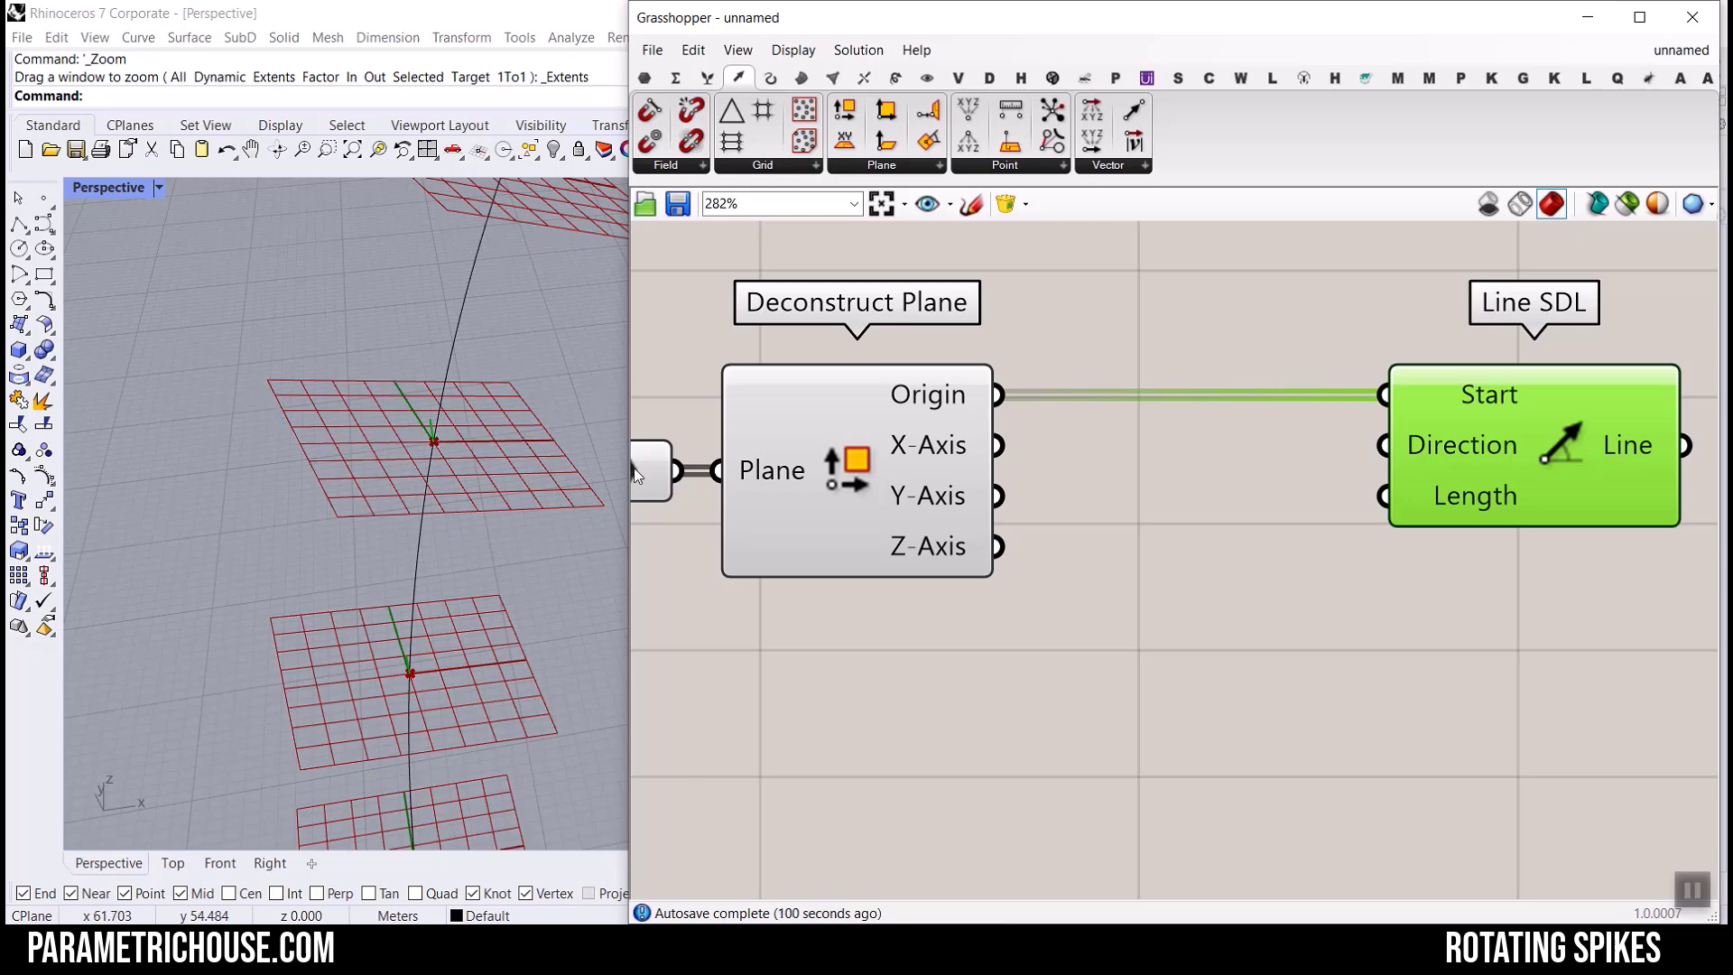
# Add a Negative component between Deconstruct Plane and Line SDL.
pyautogui.doubleClick(1177, 589)
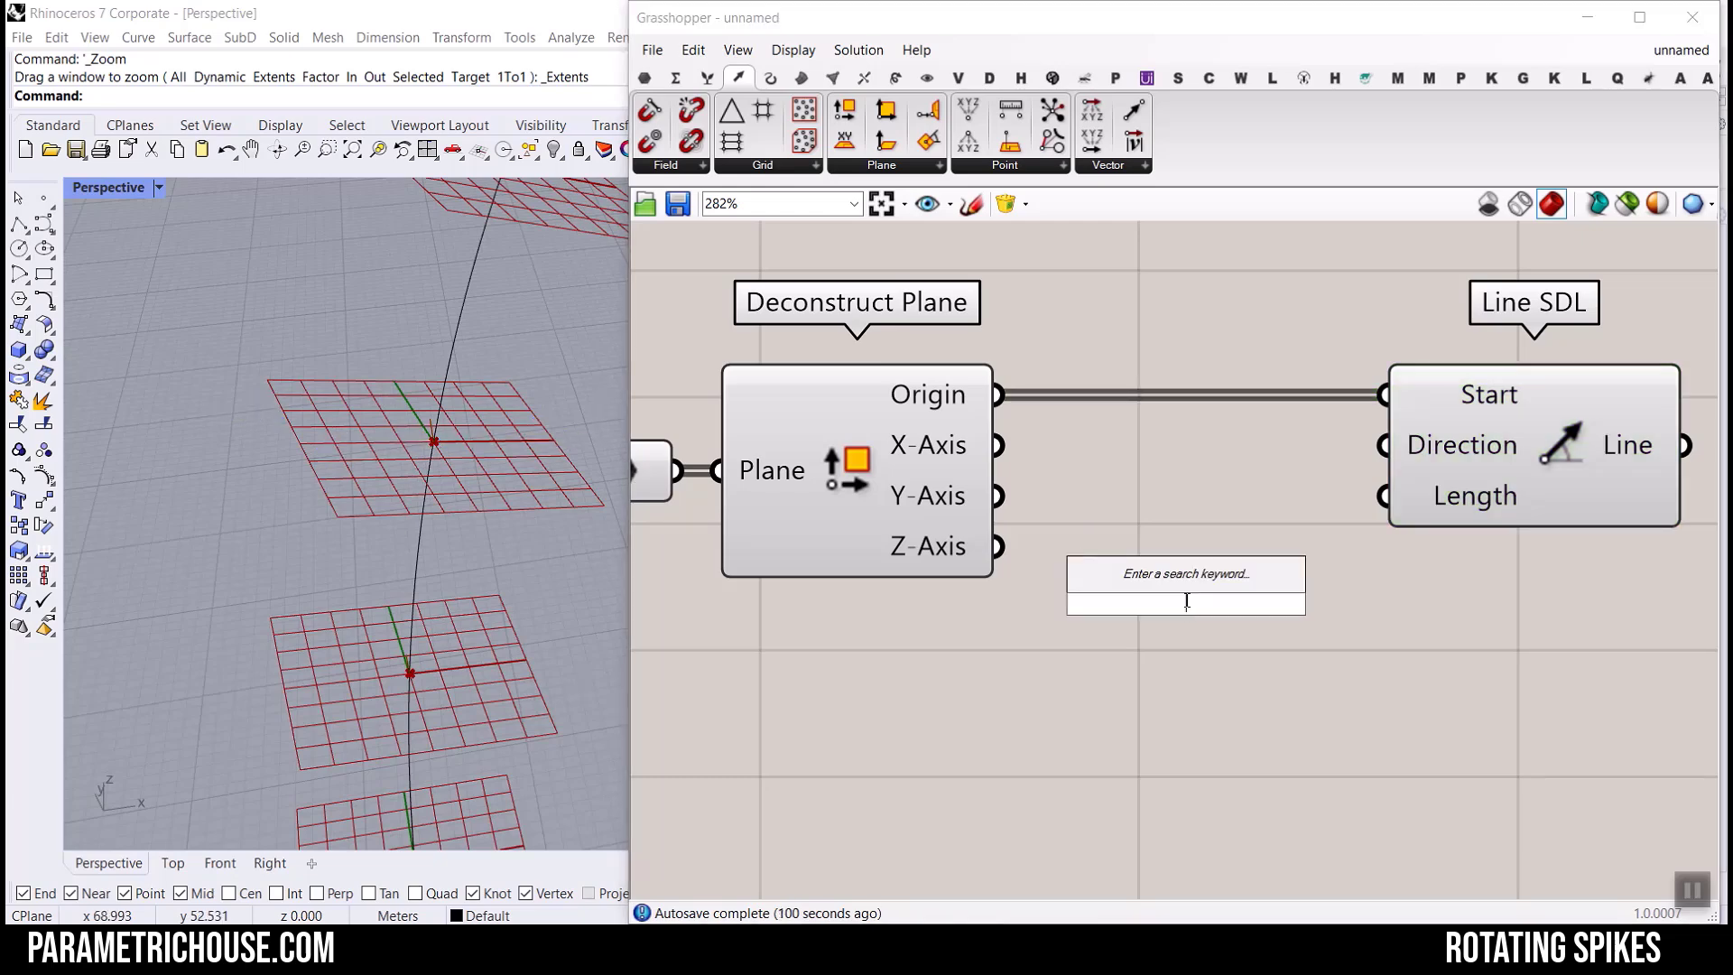
pyautogui.write('neg')
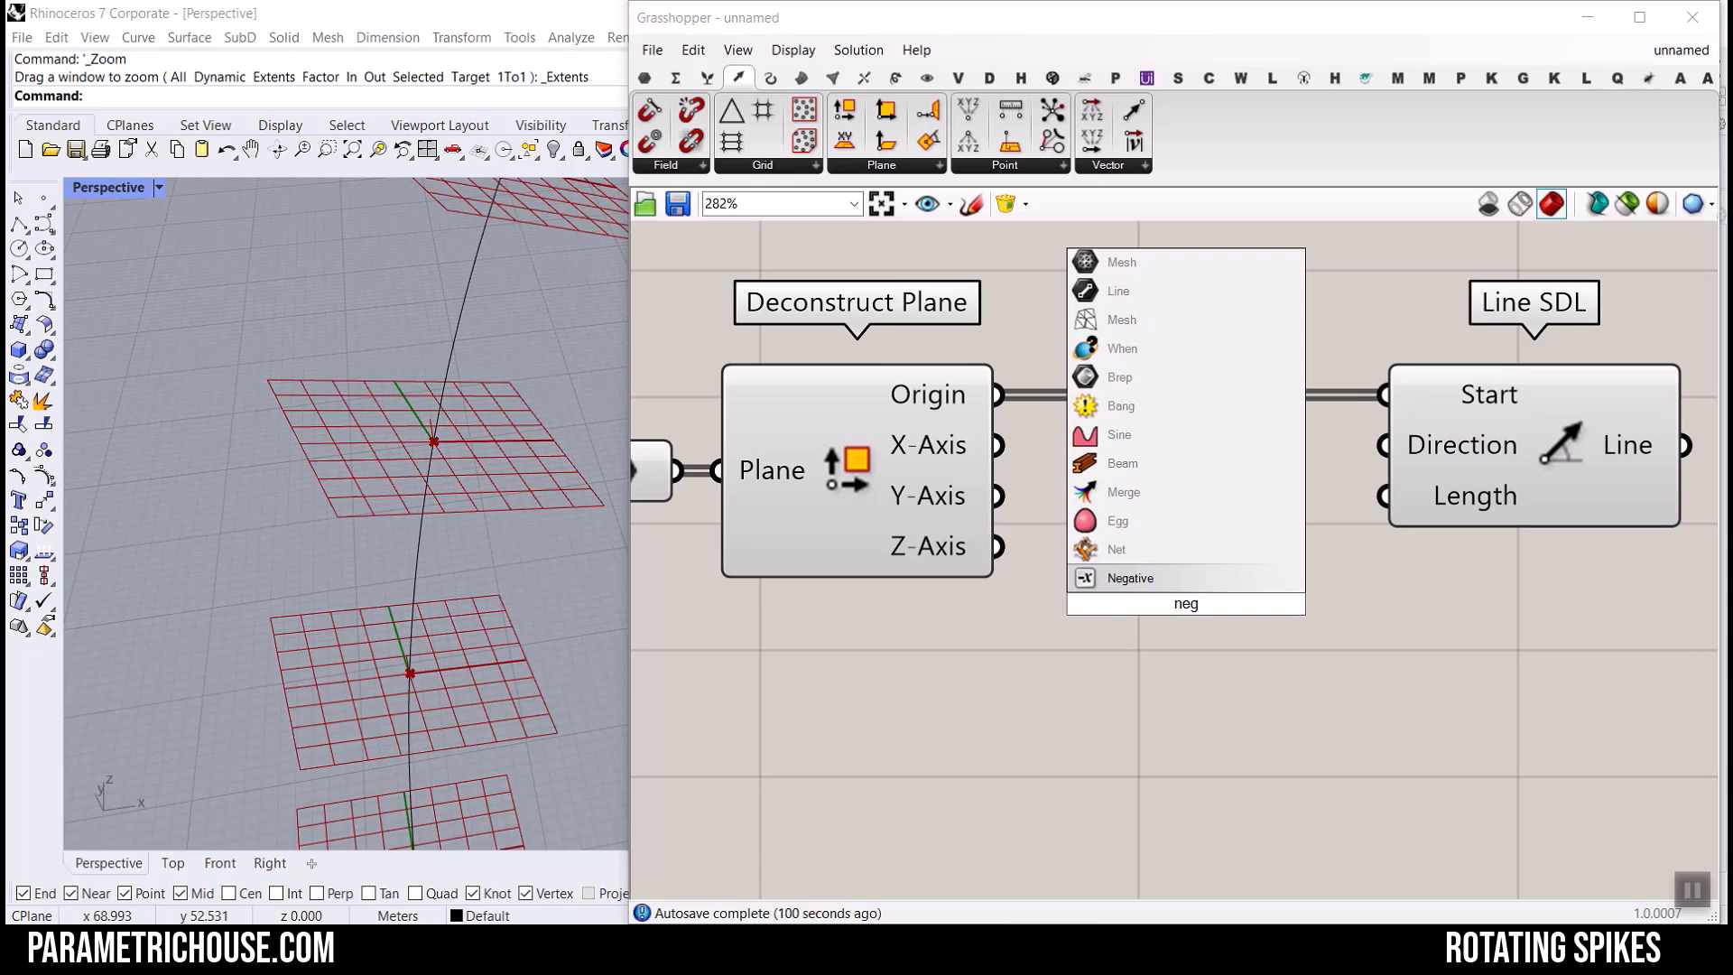
pyautogui.press('Return')
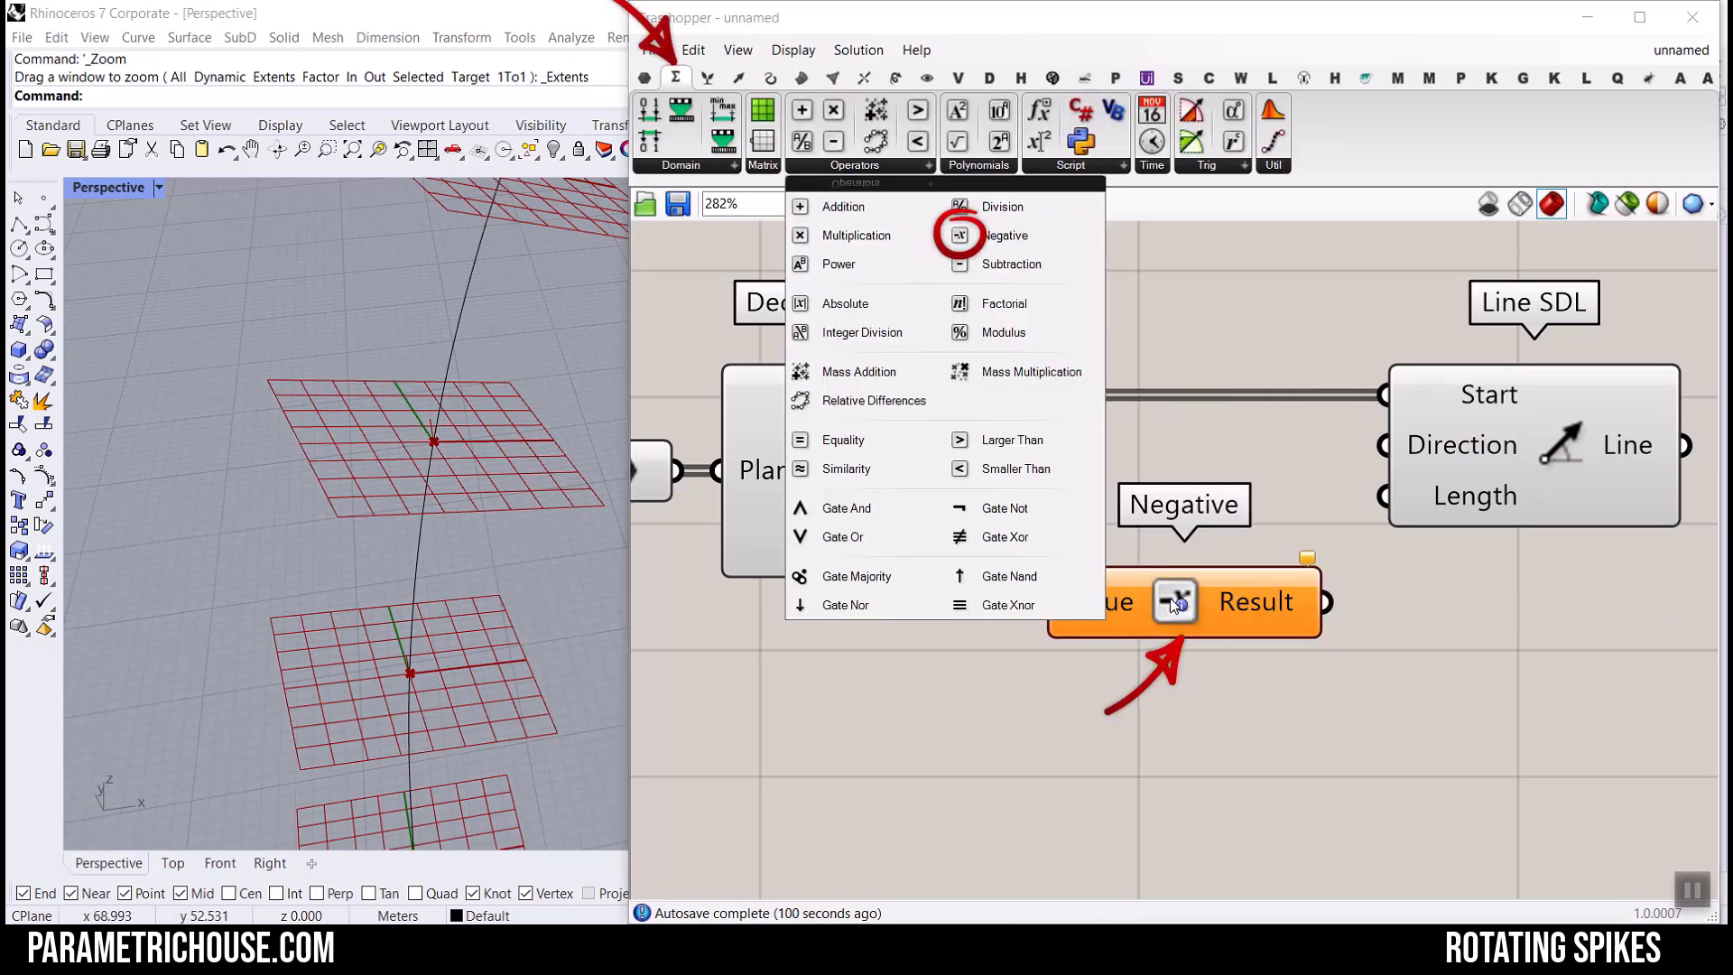
pyautogui.click(901, 168)
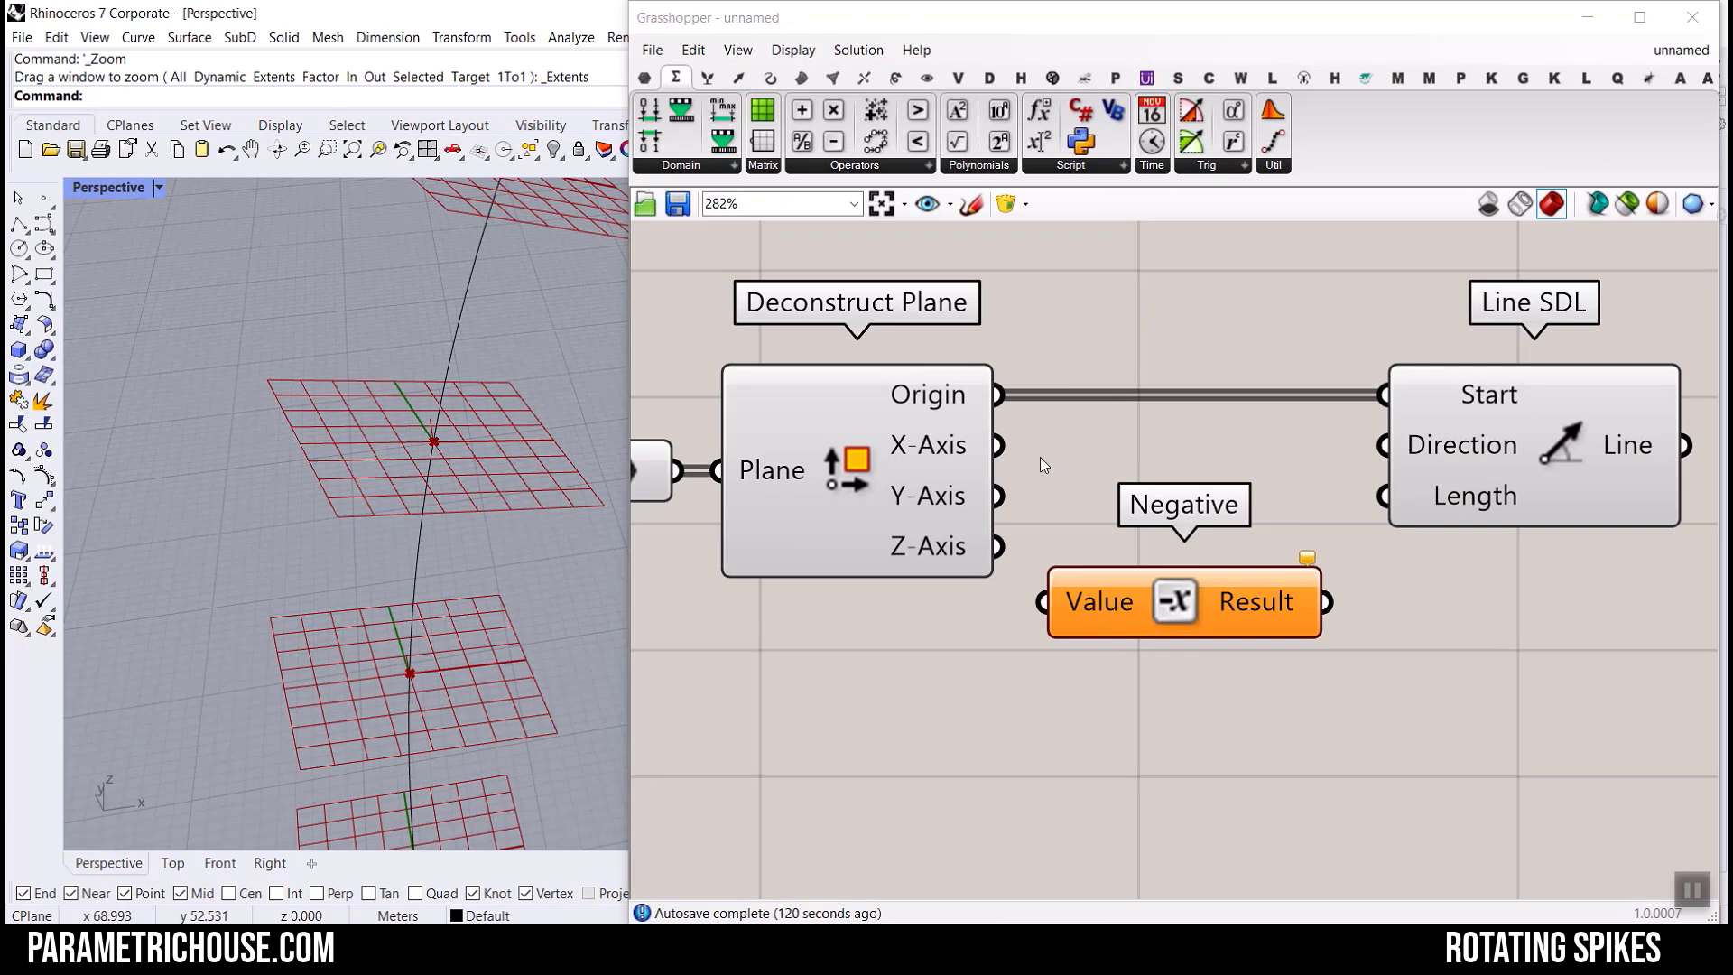
# Connect the X-Axis output to both Line SDL's Direction and Negative, and add Negative's Result as a second Direction source.
pyautogui.moveTo(999, 446); pyautogui.dragTo(1617, 457)
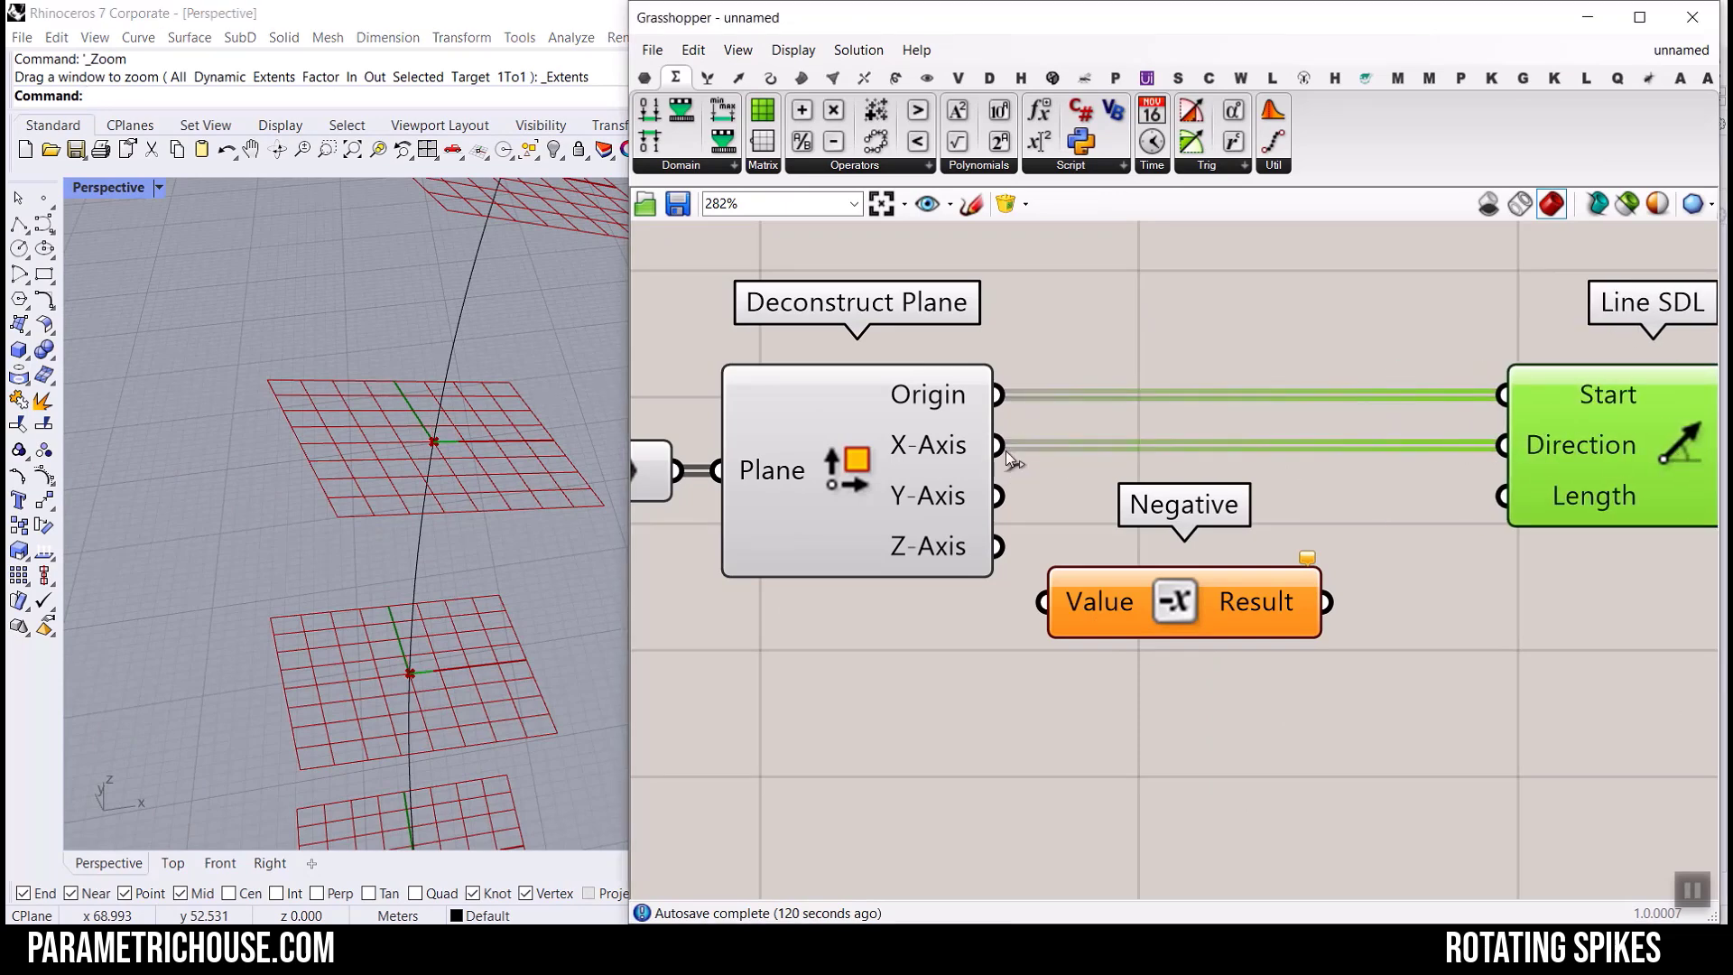
pyautogui.moveTo(1060, 609); pyautogui.dragTo(1060, 609)
pyautogui.moveTo(1325, 602); pyautogui.dragTo(1367, 573)
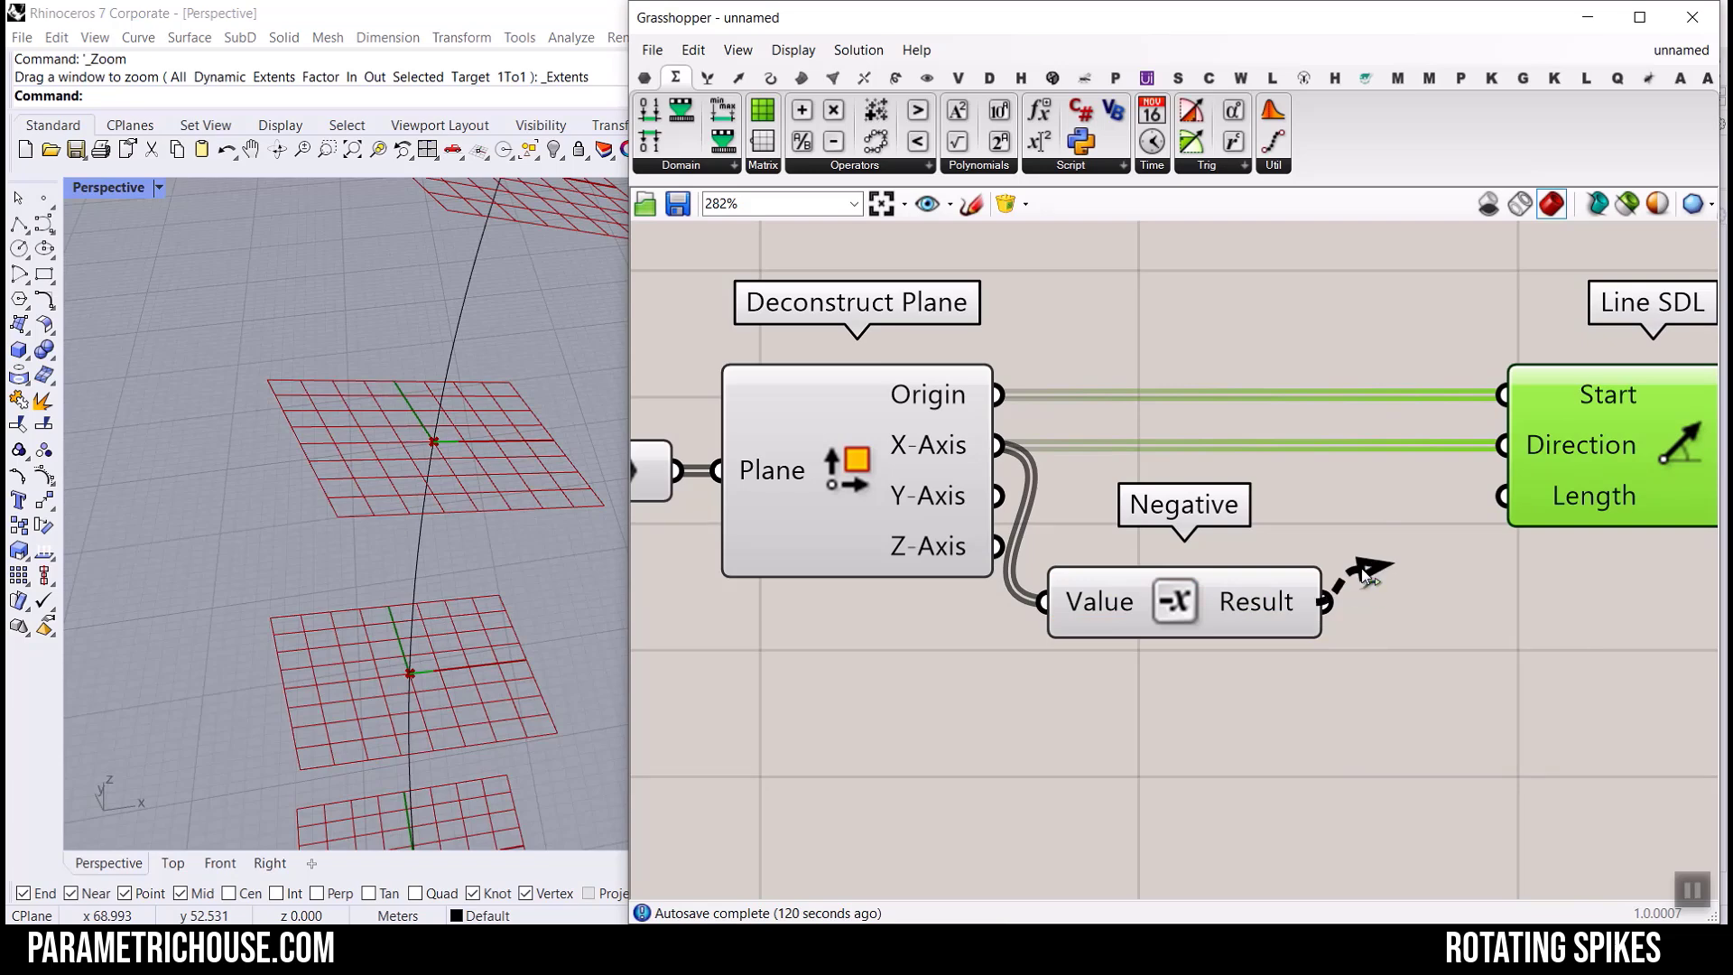
pyautogui.keyDown('shift'); pyautogui.moveTo(1368, 575); pyautogui.dragTo(1492, 444); pyautogui.keyUp('shift')
pyautogui.moveTo(1567, 447)
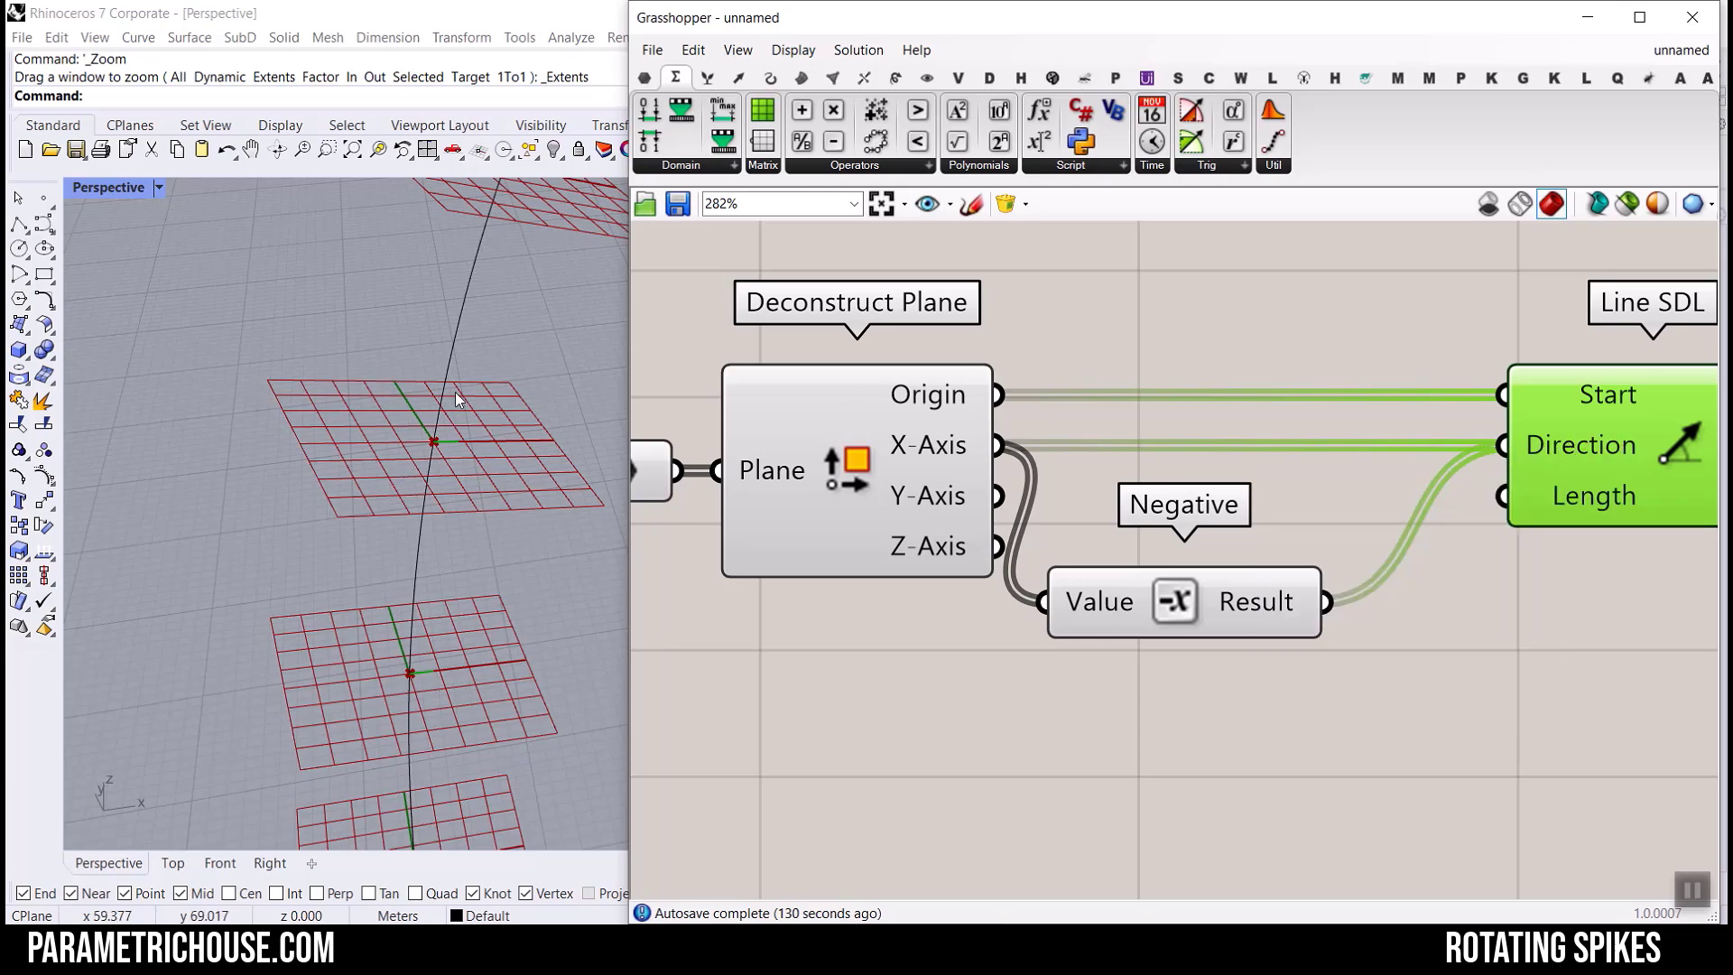
pyautogui.scroll(-9, 363, 442)
pyautogui.scroll(7, 361, 506)
# Add a number slider set to 12.5 and connect it to Line SDL's Length input.
pyautogui.doubleClick(1174, 744)
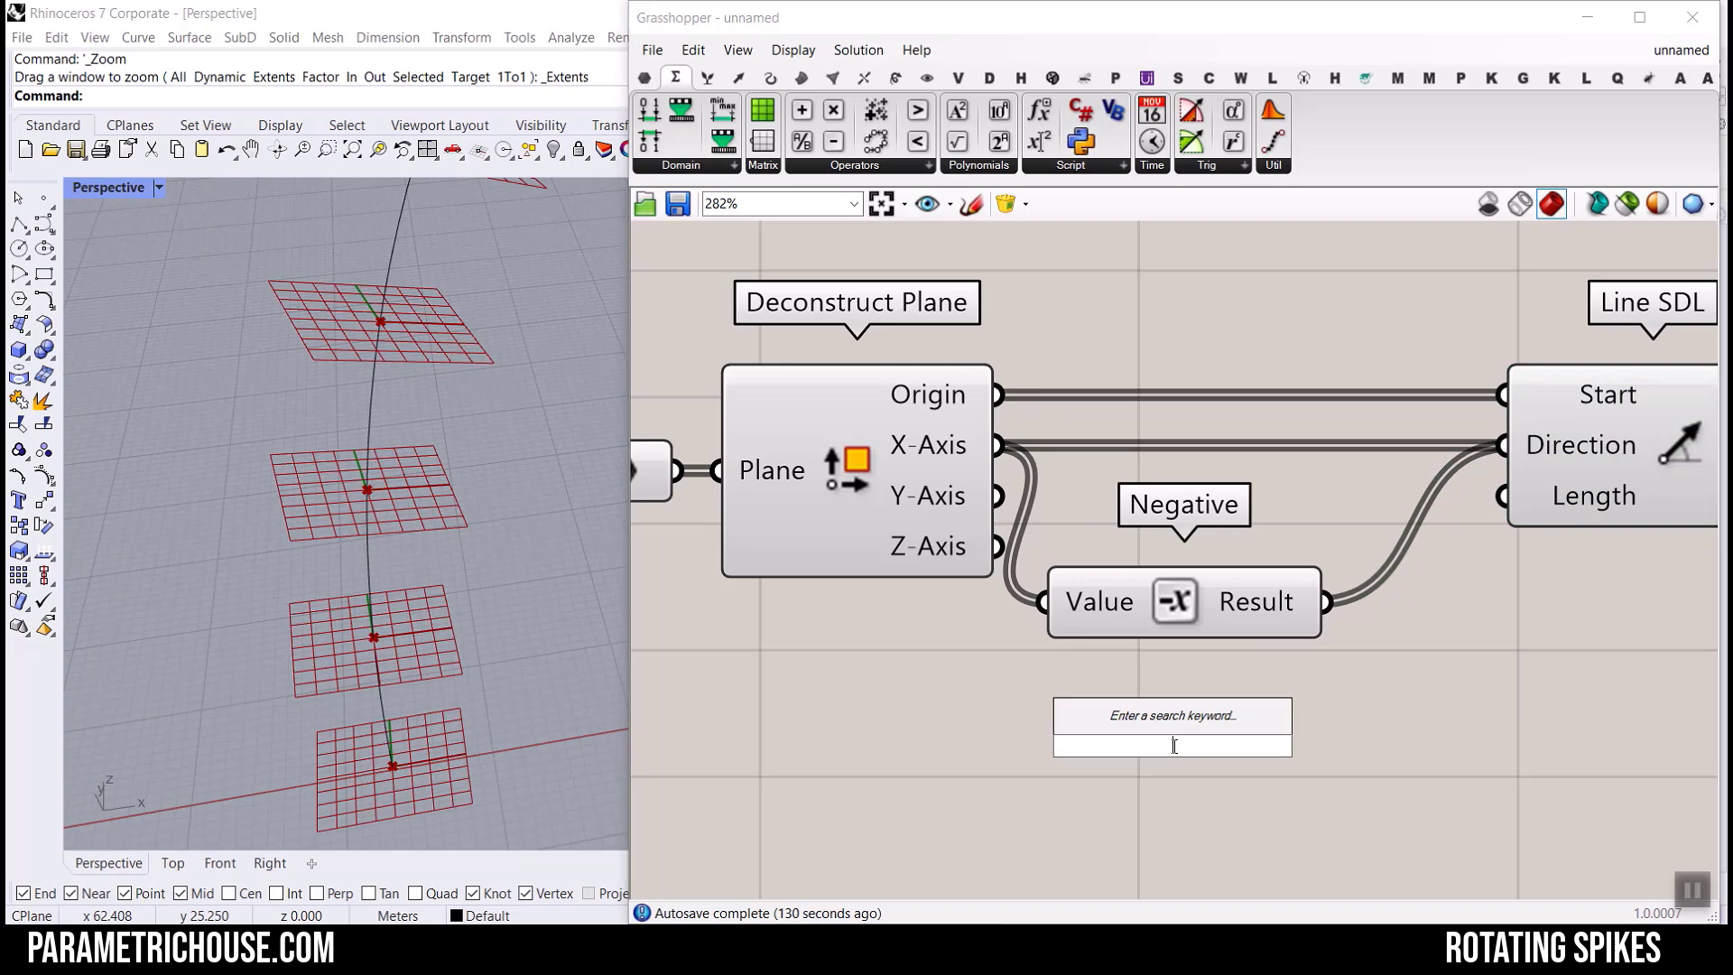
pyautogui.write('12.5')
pyautogui.press('Return')
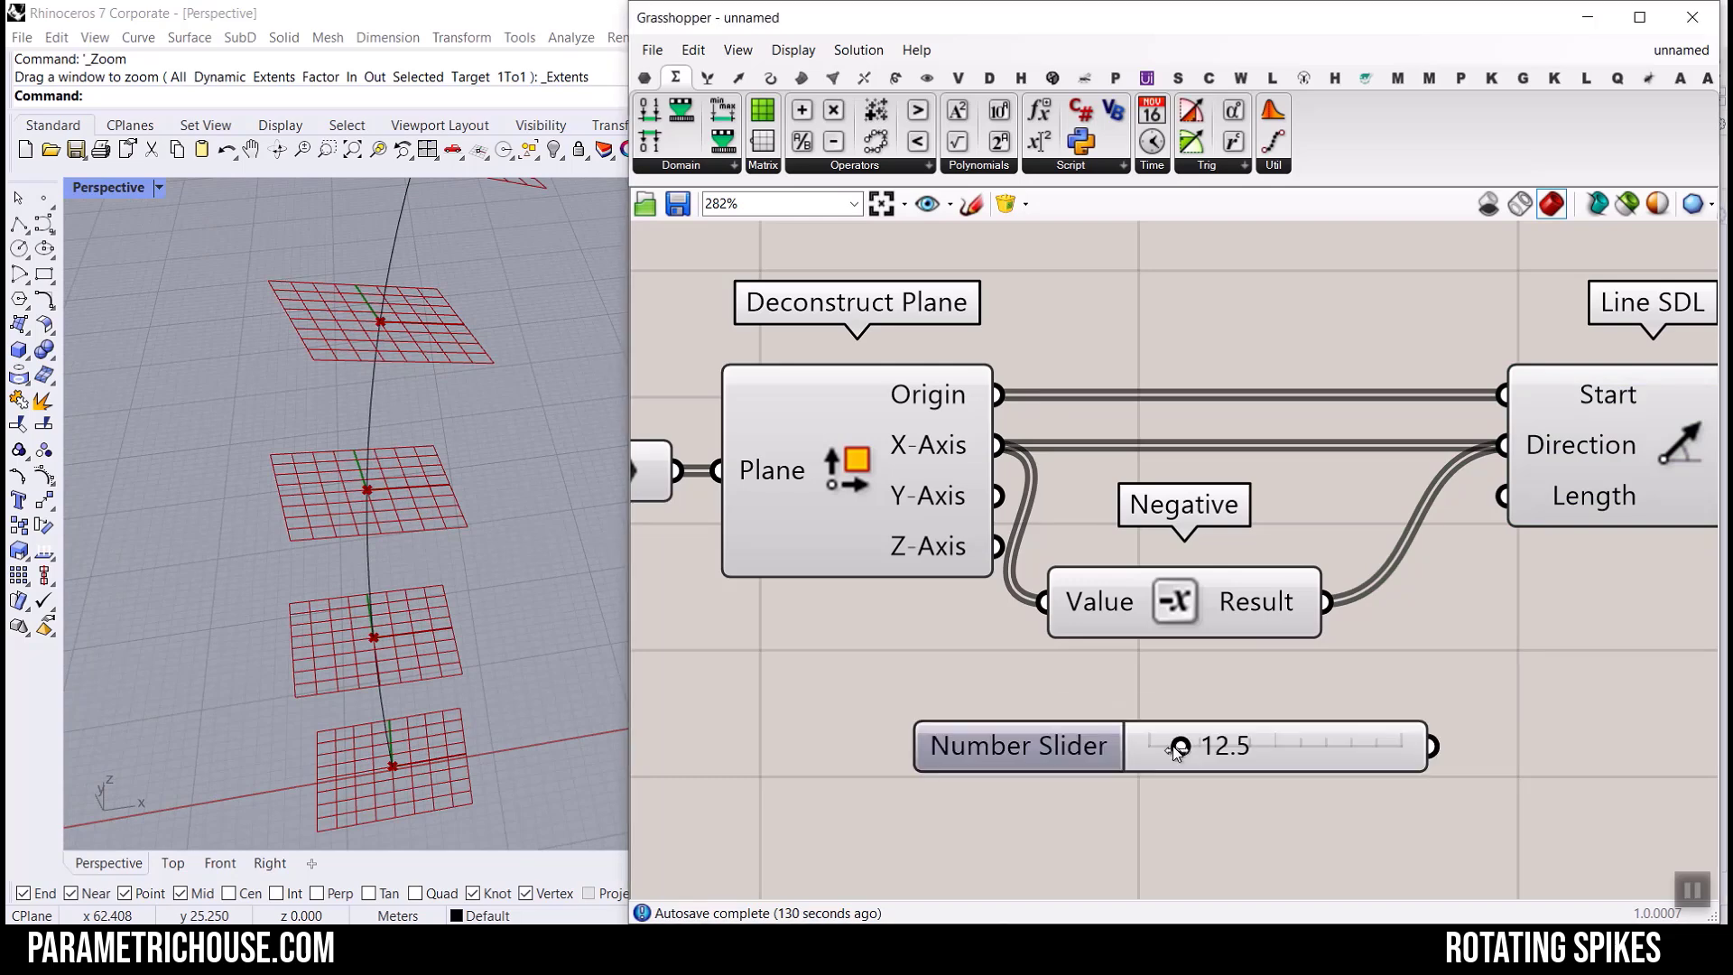
pyautogui.moveTo(1440, 744); pyautogui.dragTo(1502, 495)
pyautogui.scroll(-5, 426, 502)
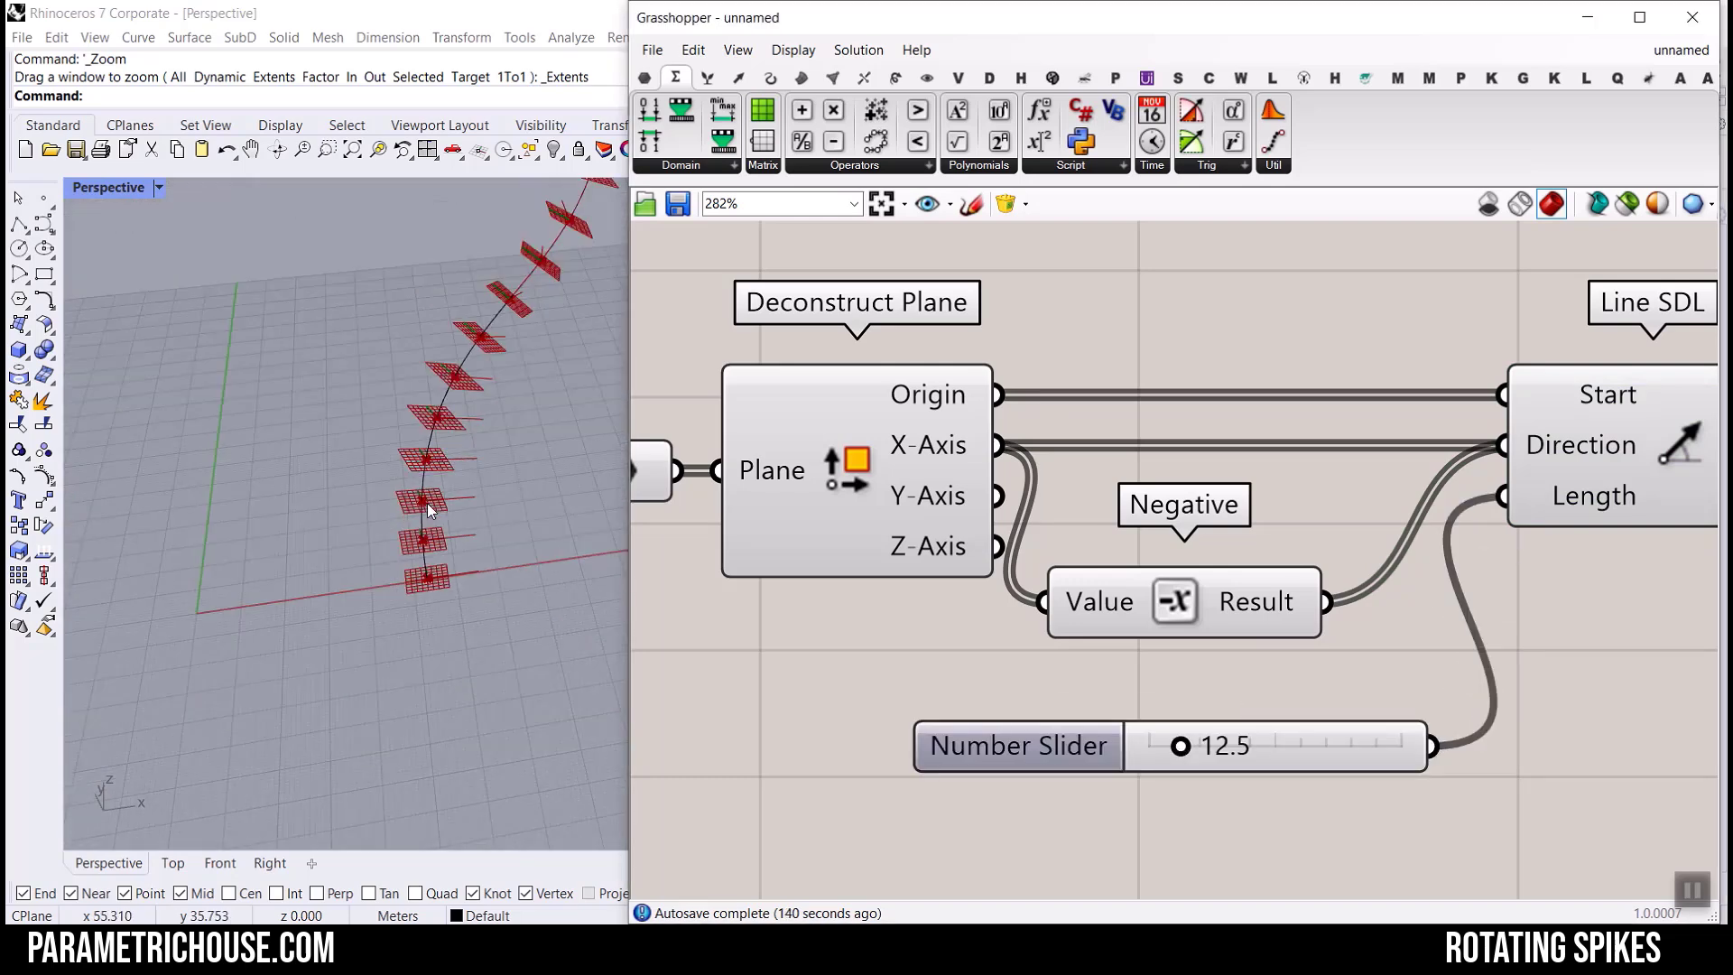
pyautogui.scroll(6, 426, 502)
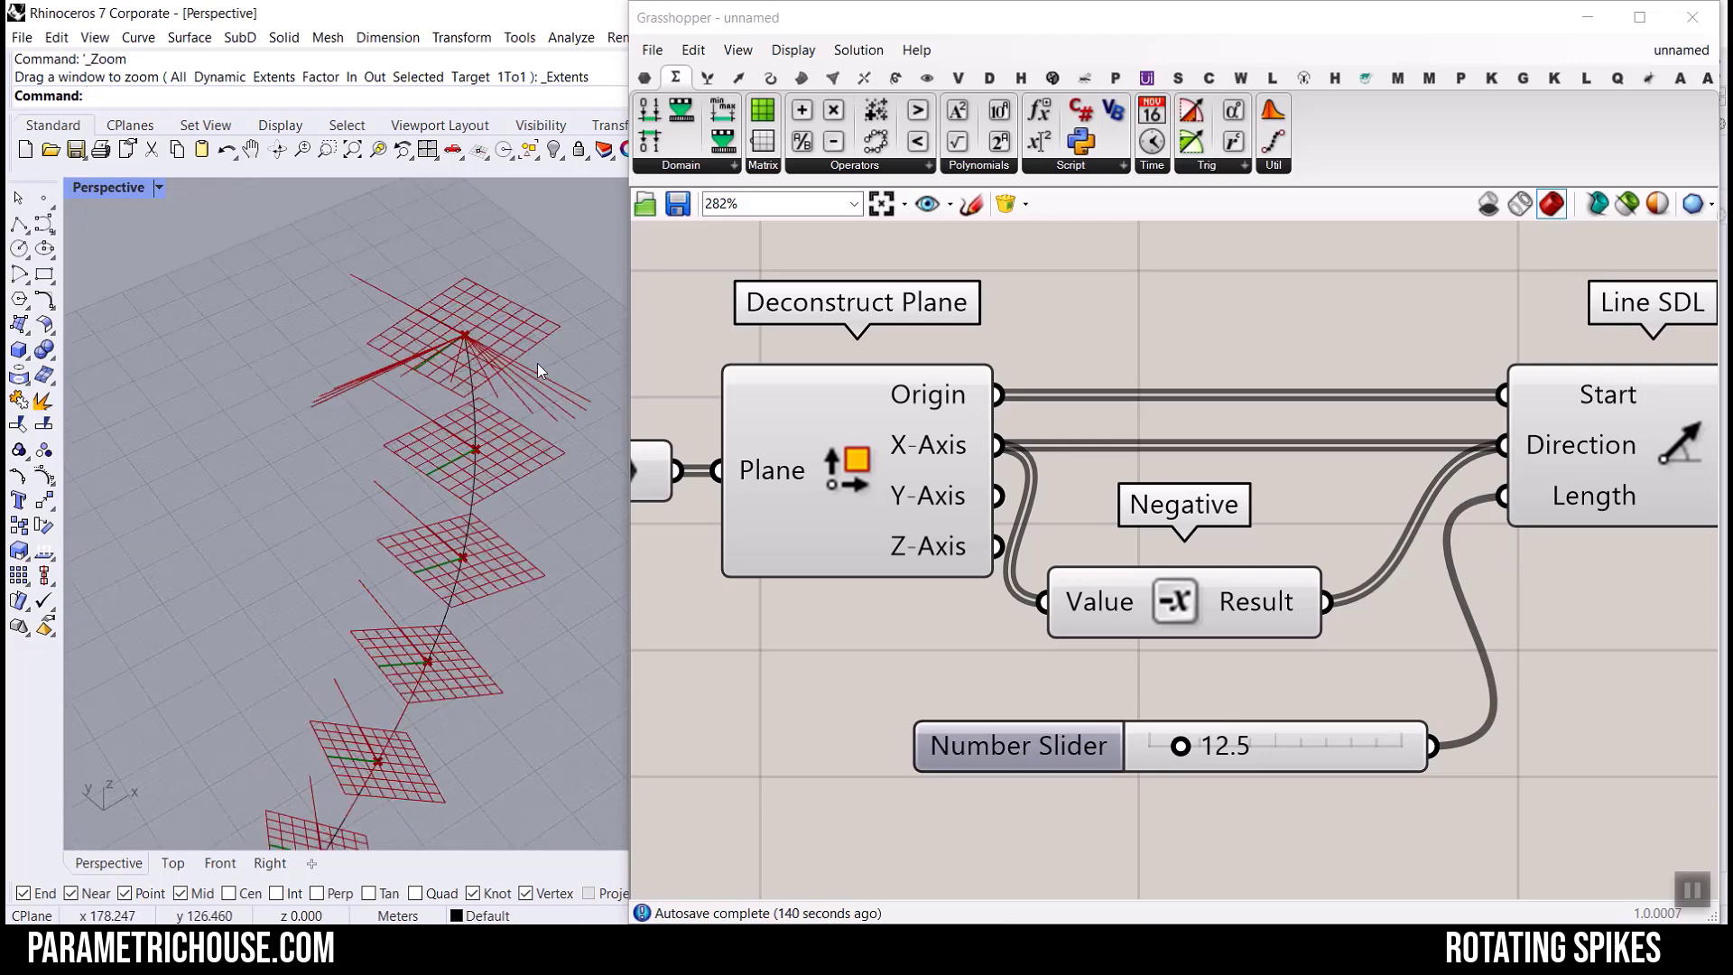
pyautogui.scroll(-9, 424, 334)
pyautogui.scroll(5, 423, 362)
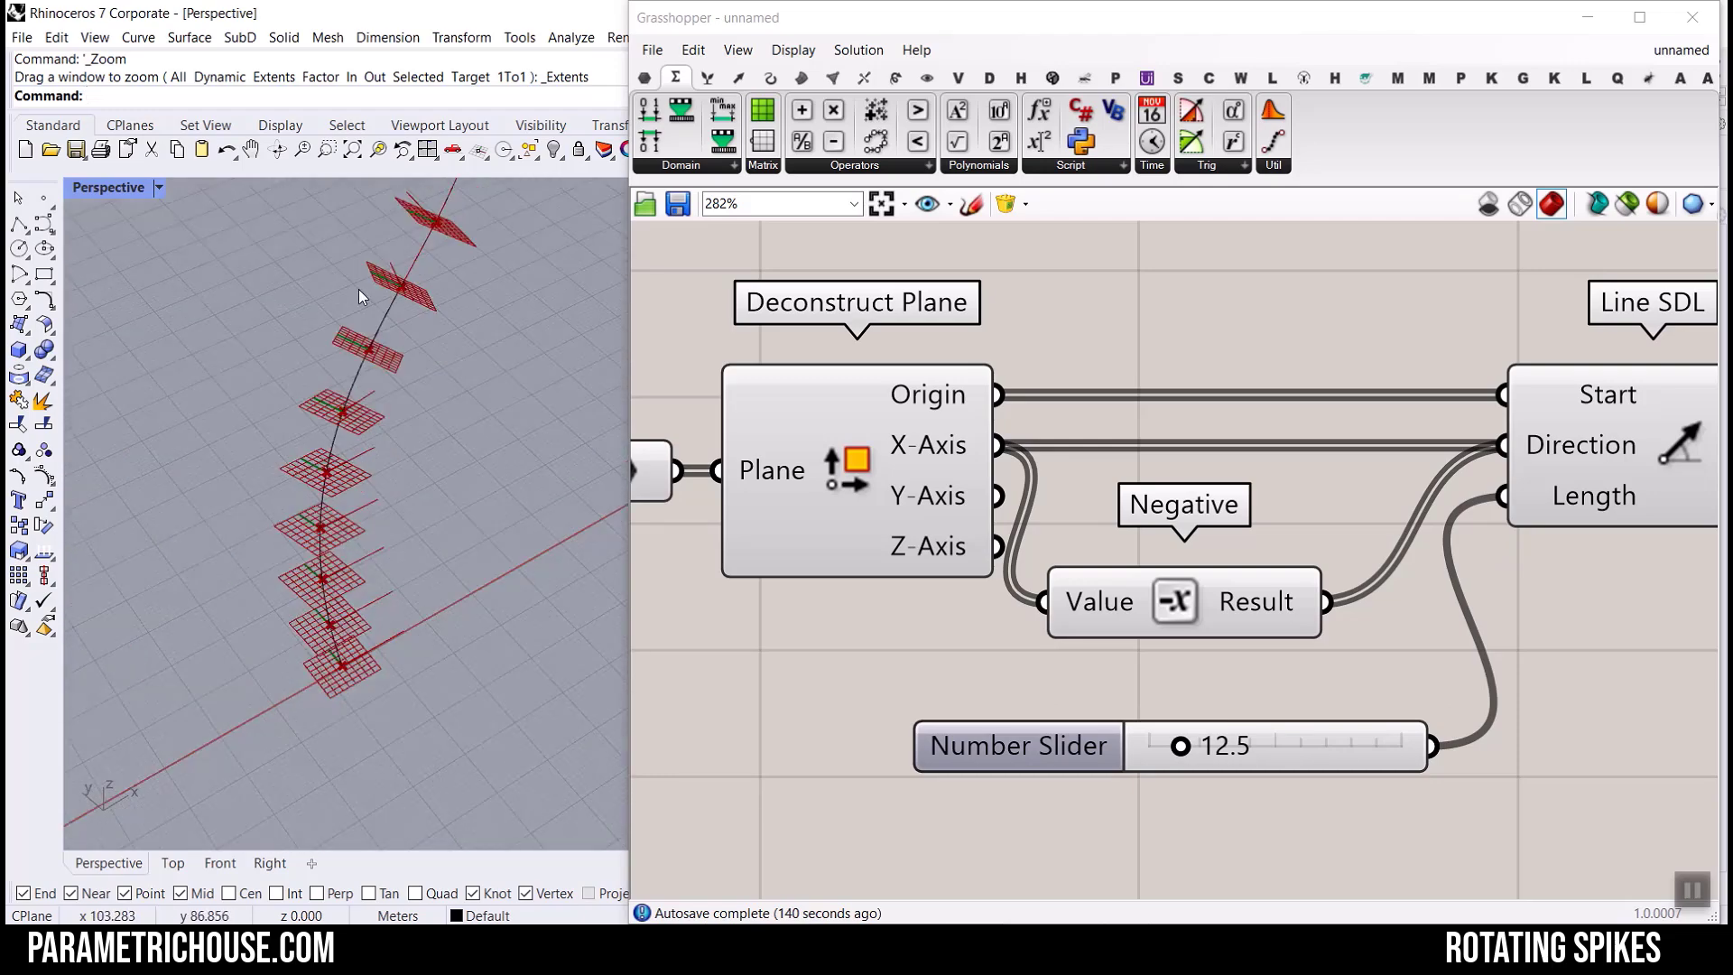
# Examine the spike lines along the curve and the data reaching Line SDL's Start, Direction and Length inputs.
pyautogui.scroll(-4, 398, 359)
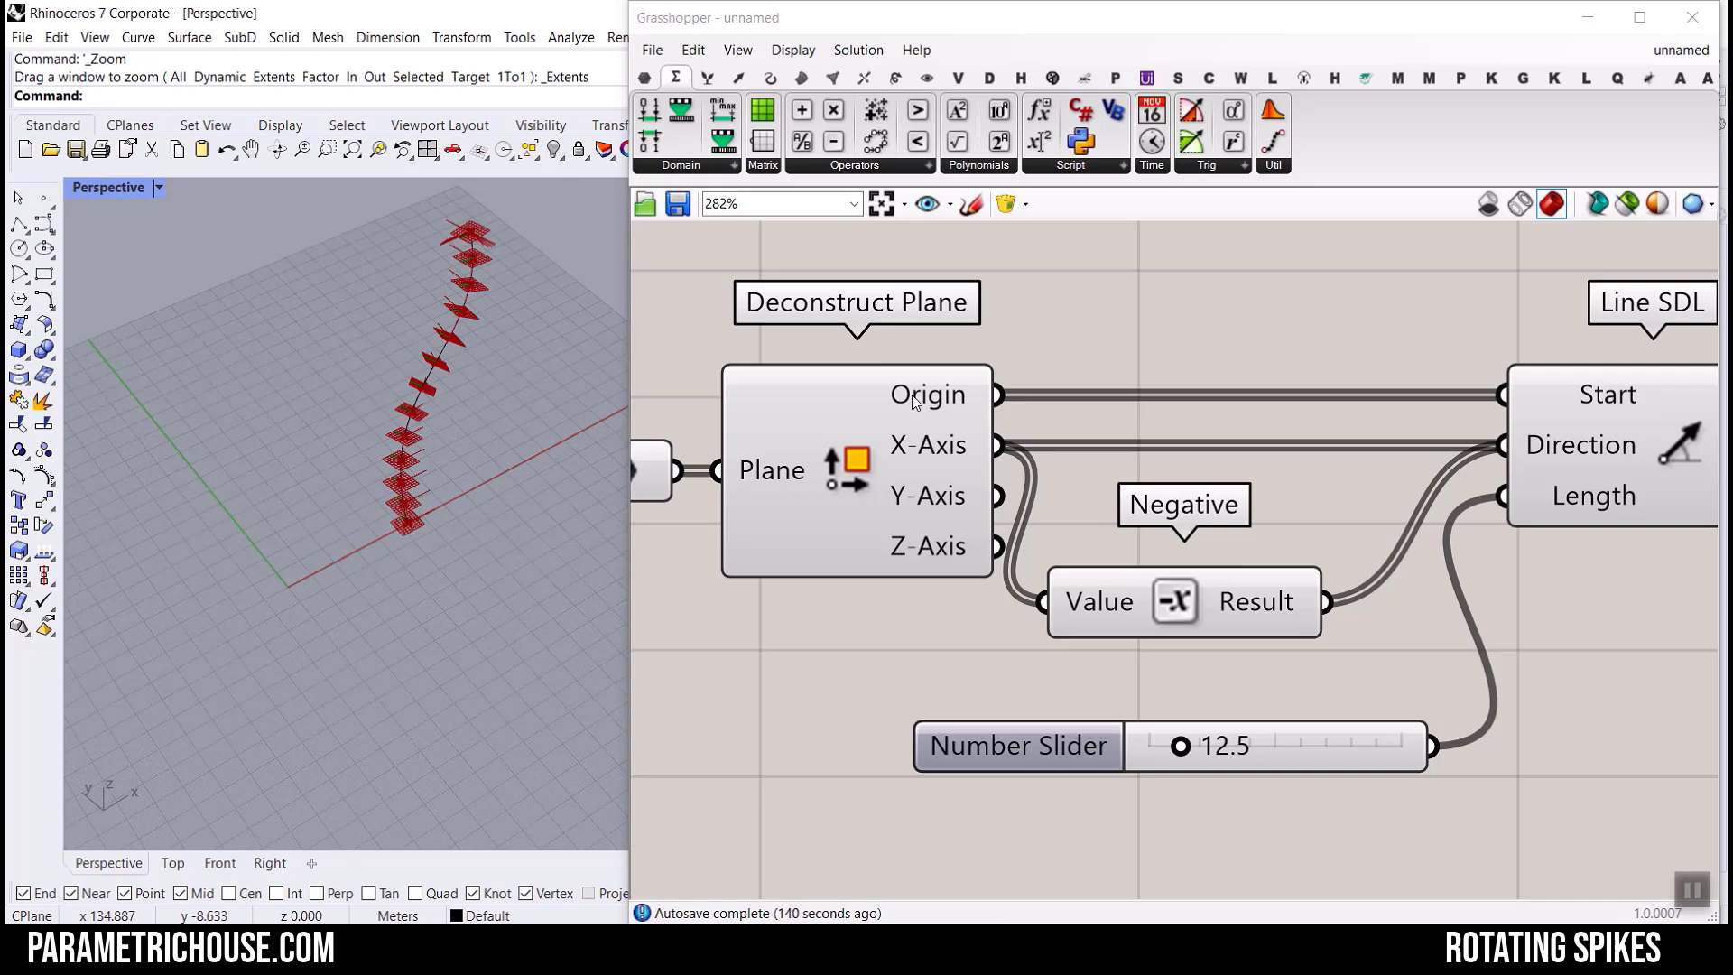
pyautogui.moveTo(1517, 387)
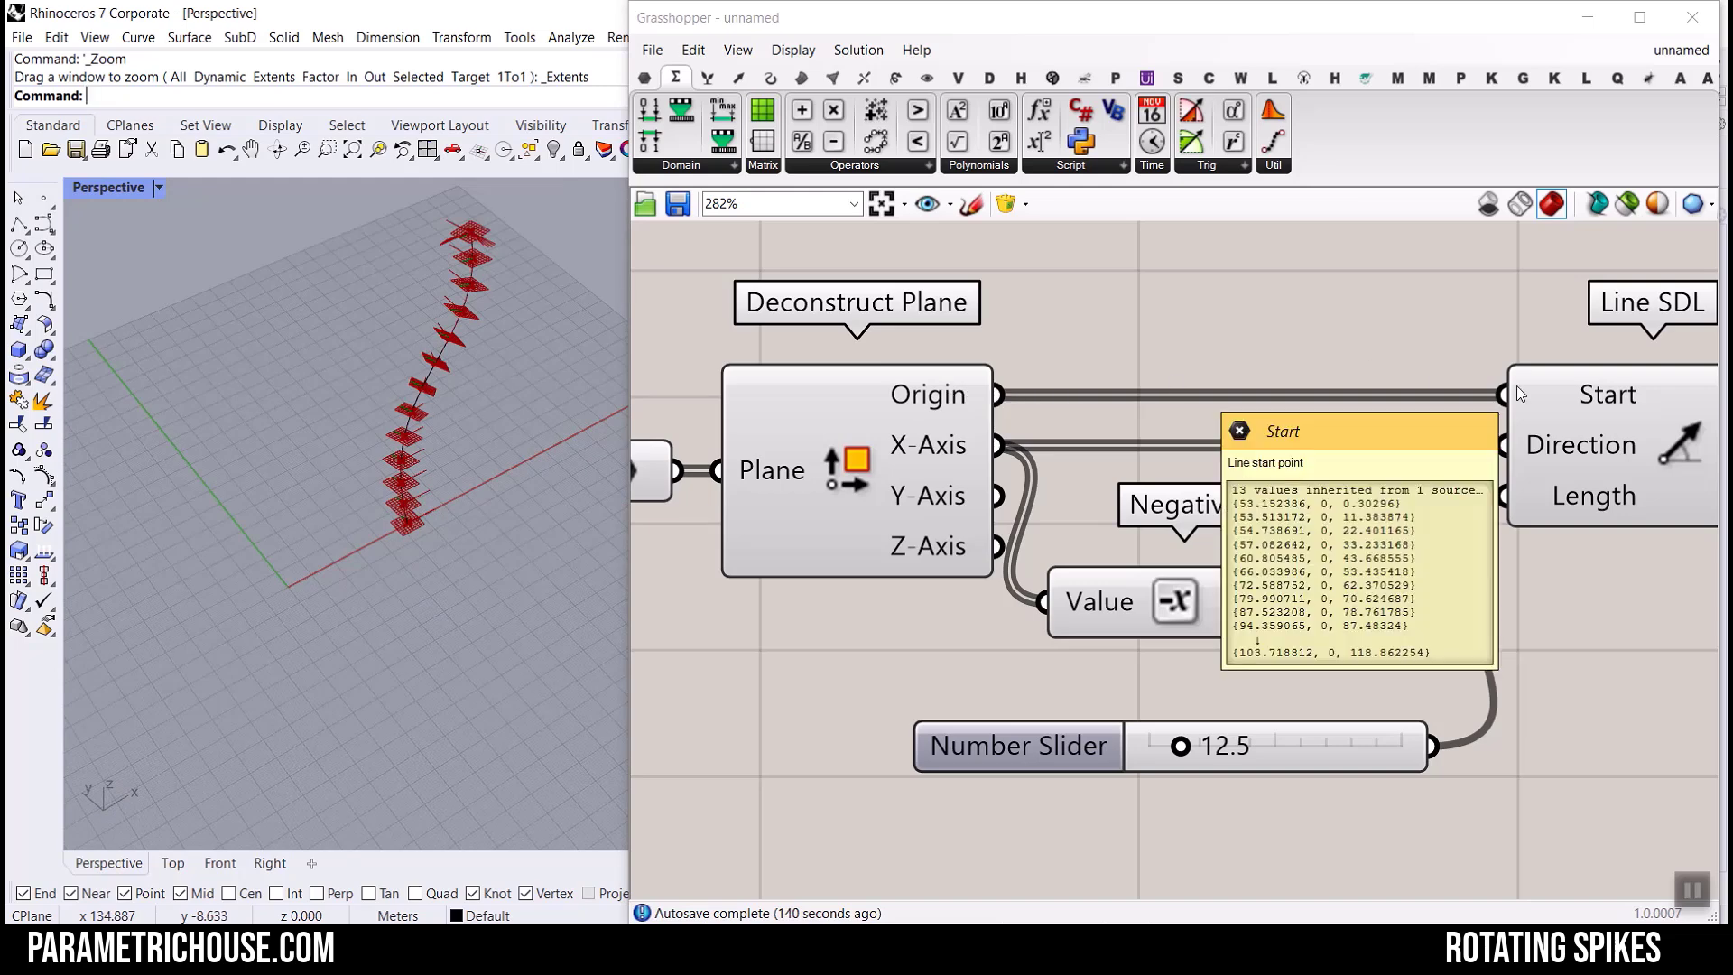
pyautogui.moveTo(1545, 424); pyautogui.dragTo(1361, 426, button='right')
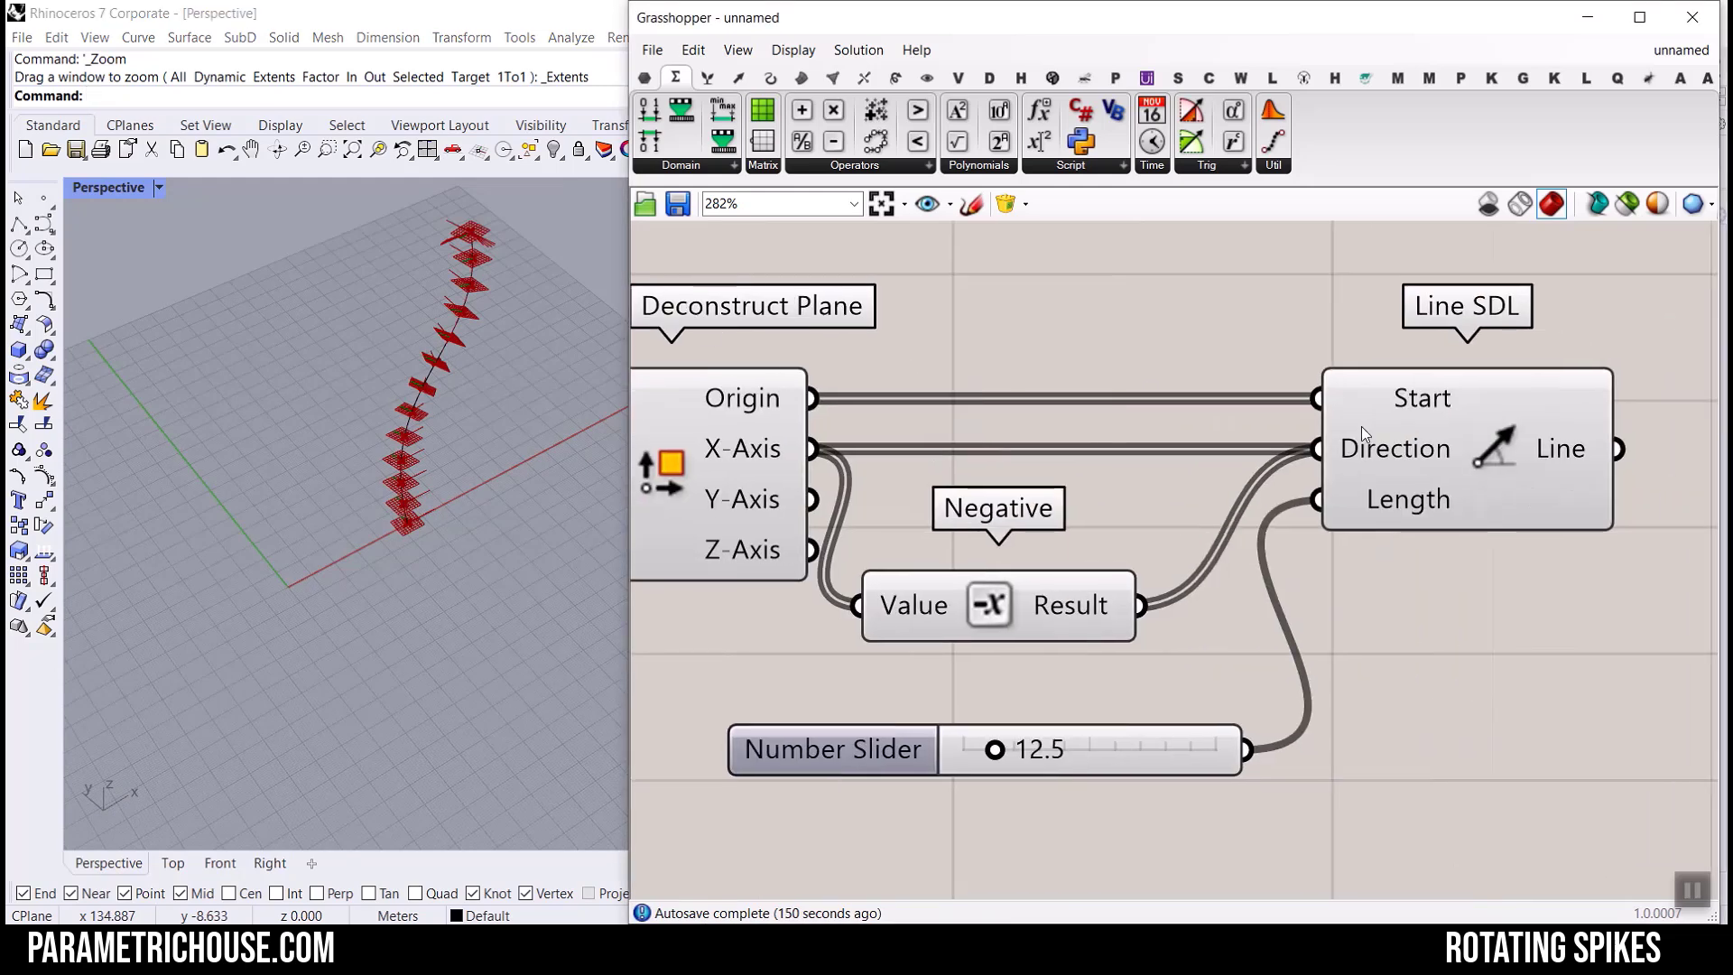
pyautogui.scroll(2, 1367, 428)
pyautogui.moveTo(1371, 440)
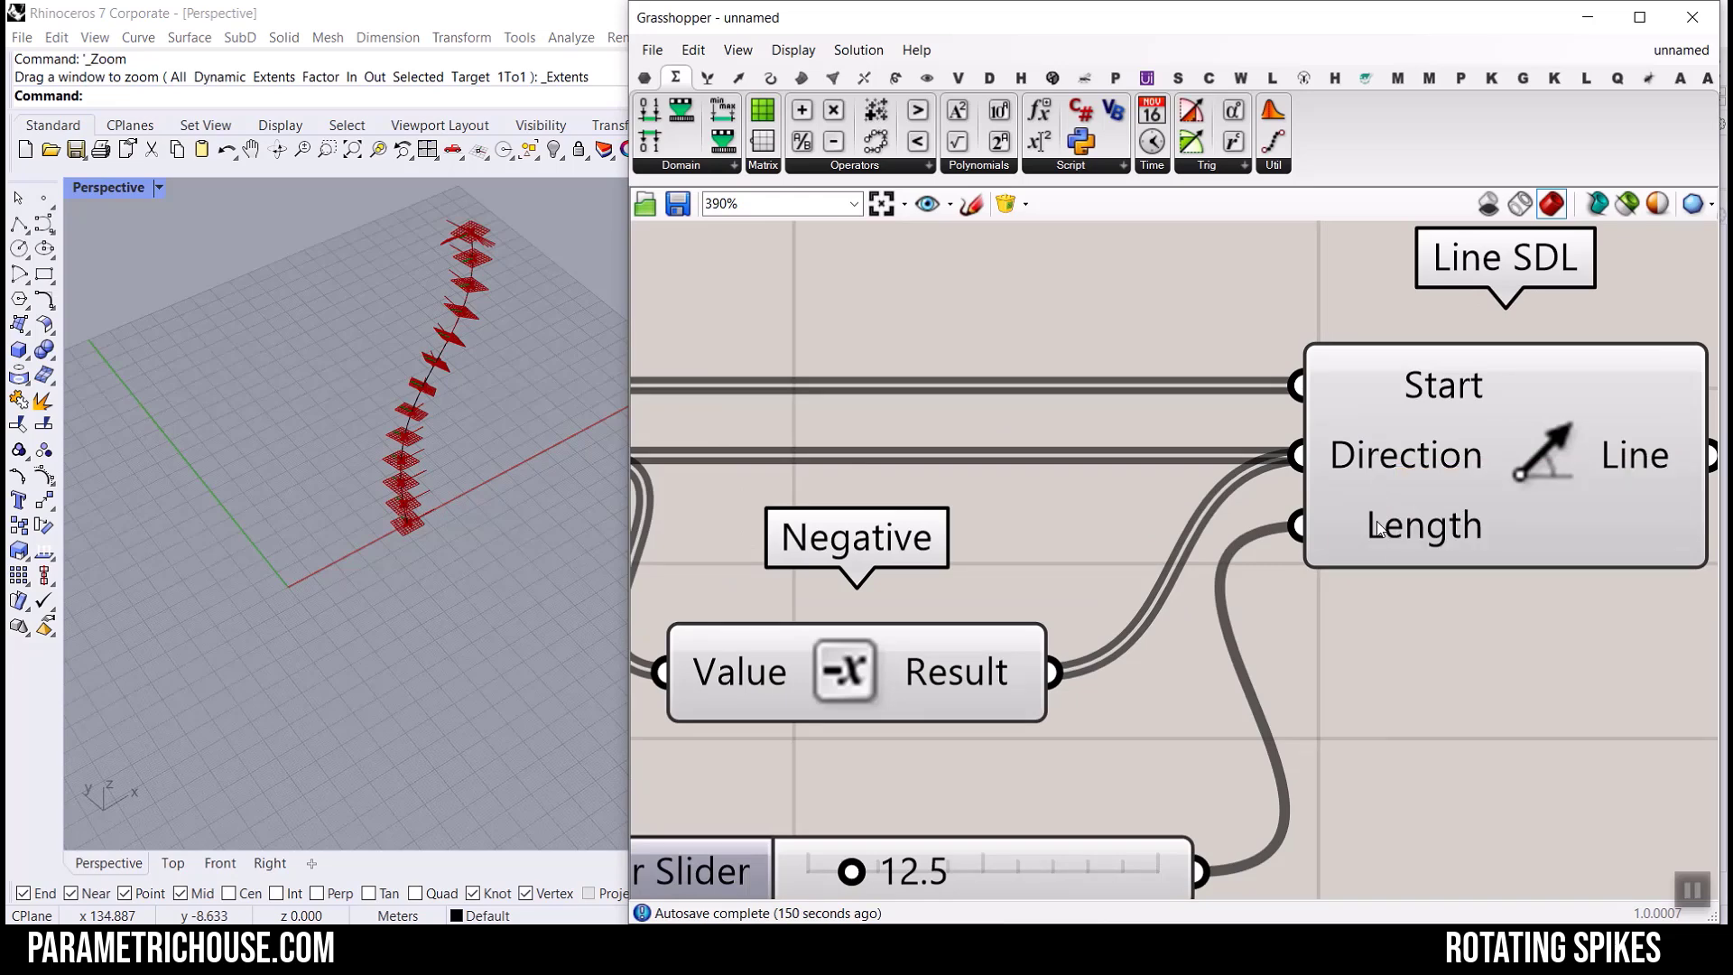
pyautogui.moveTo(1378, 518); pyautogui.dragTo(1433, 365, button='right')
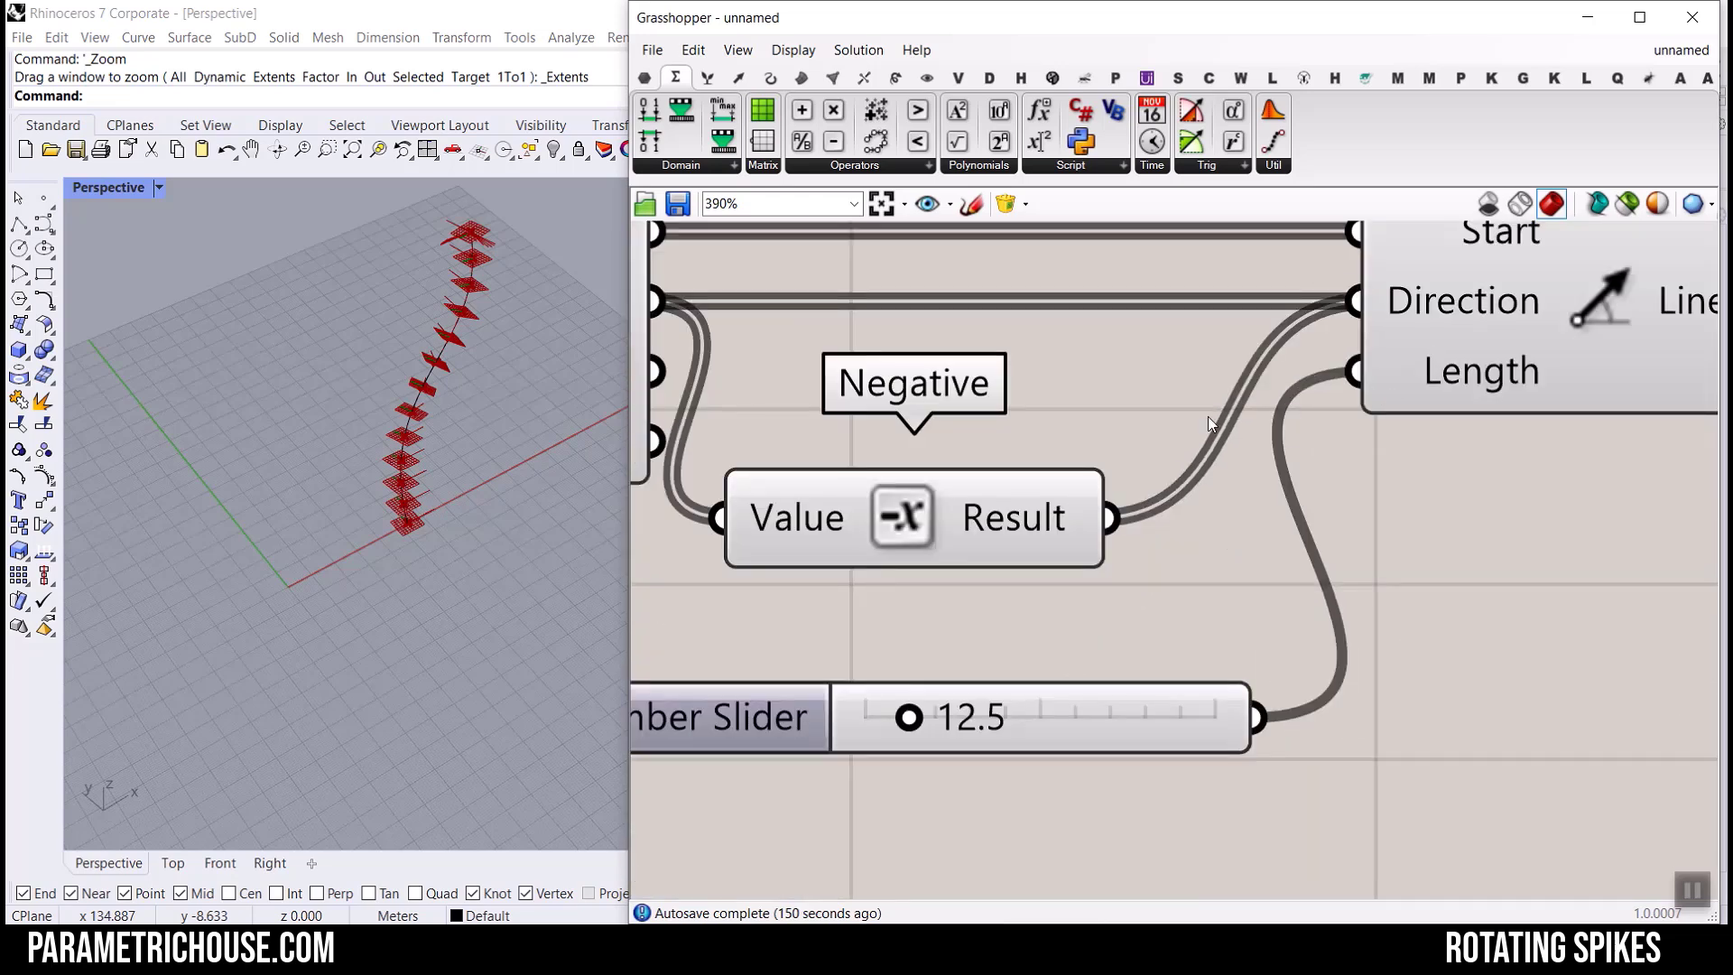
pyautogui.moveTo(1398, 499); pyautogui.dragTo(1347, 635, button='right')
pyautogui.moveTo(1342, 358); pyautogui.dragTo(1344, 359)
pyautogui.moveTo(1335, 470)
pyautogui.mouseDown()
pyautogui.moveTo(1333, 503)
pyautogui.moveTo(1334, 484)
pyautogui.mouseUp()
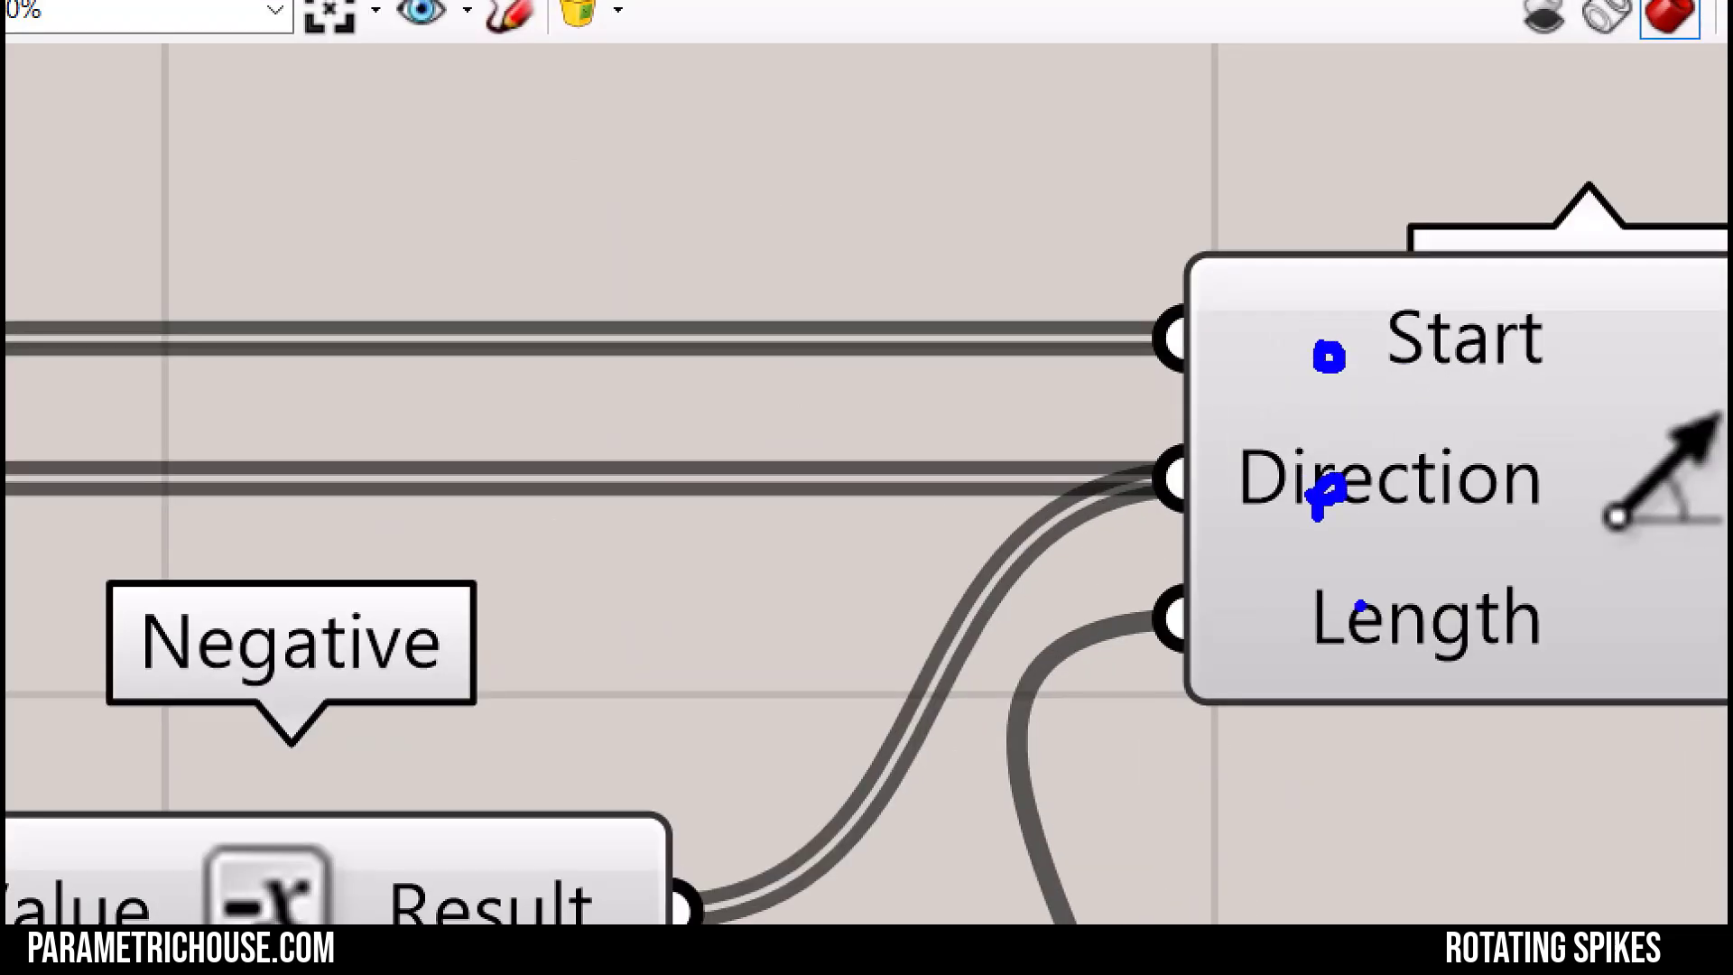
pyautogui.moveTo(1289, 623); pyautogui.dragTo(1328, 614)
pyautogui.moveTo(1437, 360); pyautogui.dragTo(1437, 354)
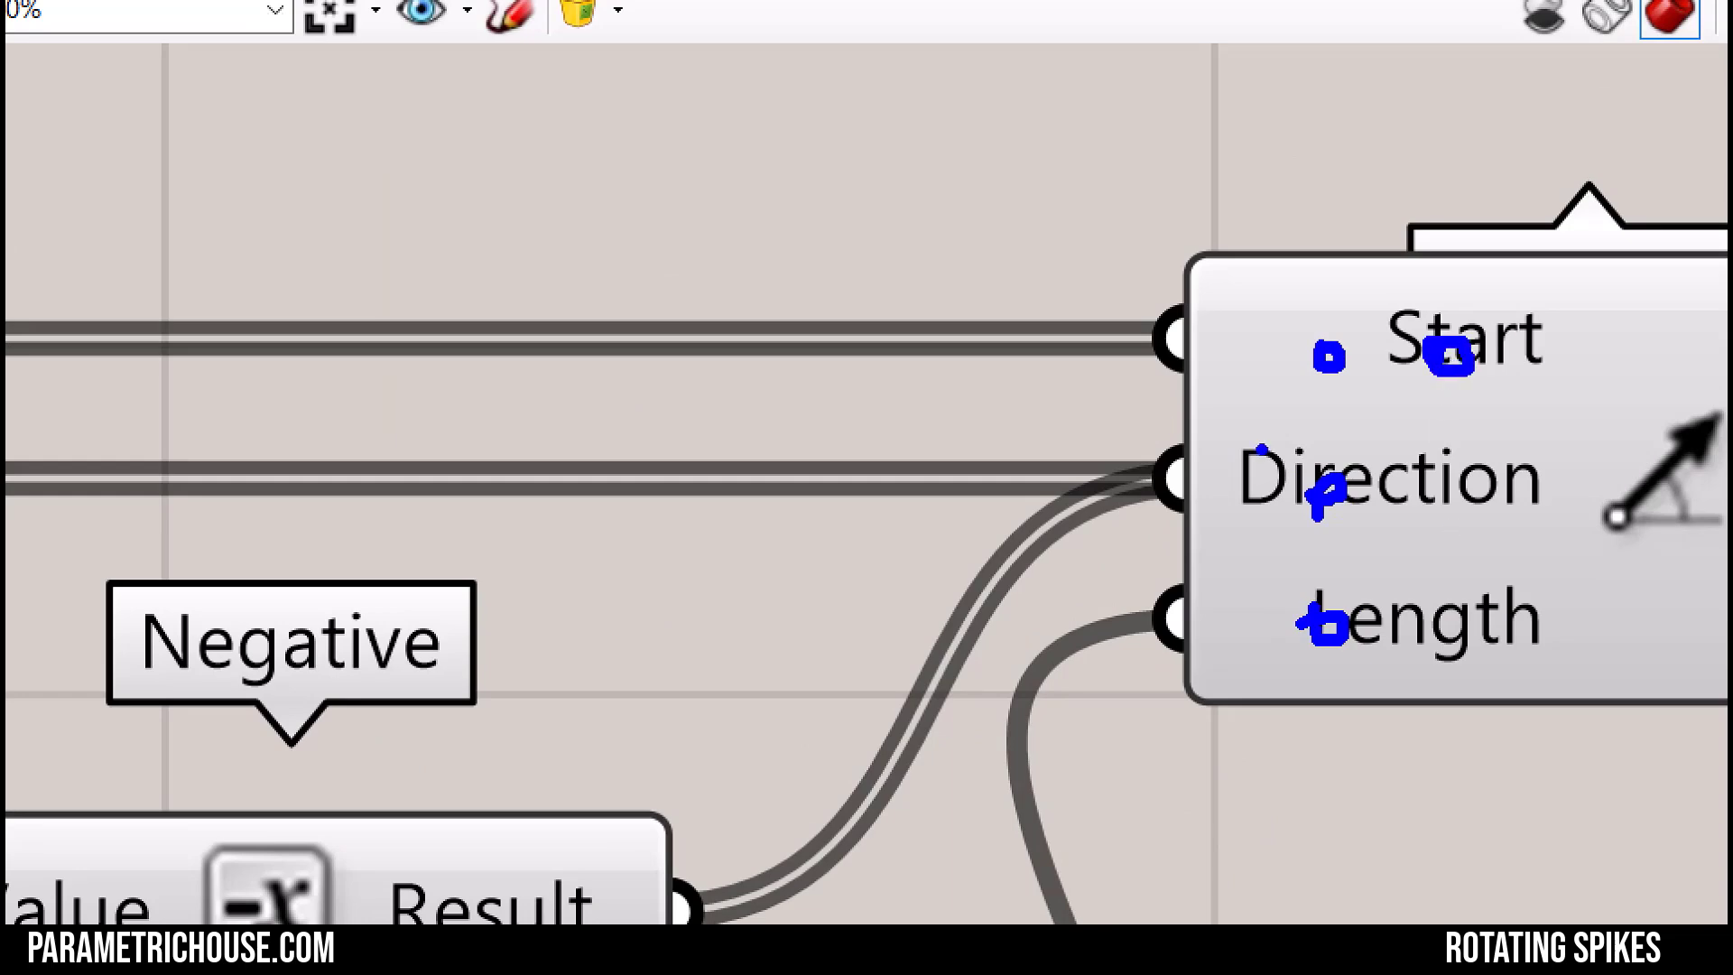
pyautogui.press('Escape')
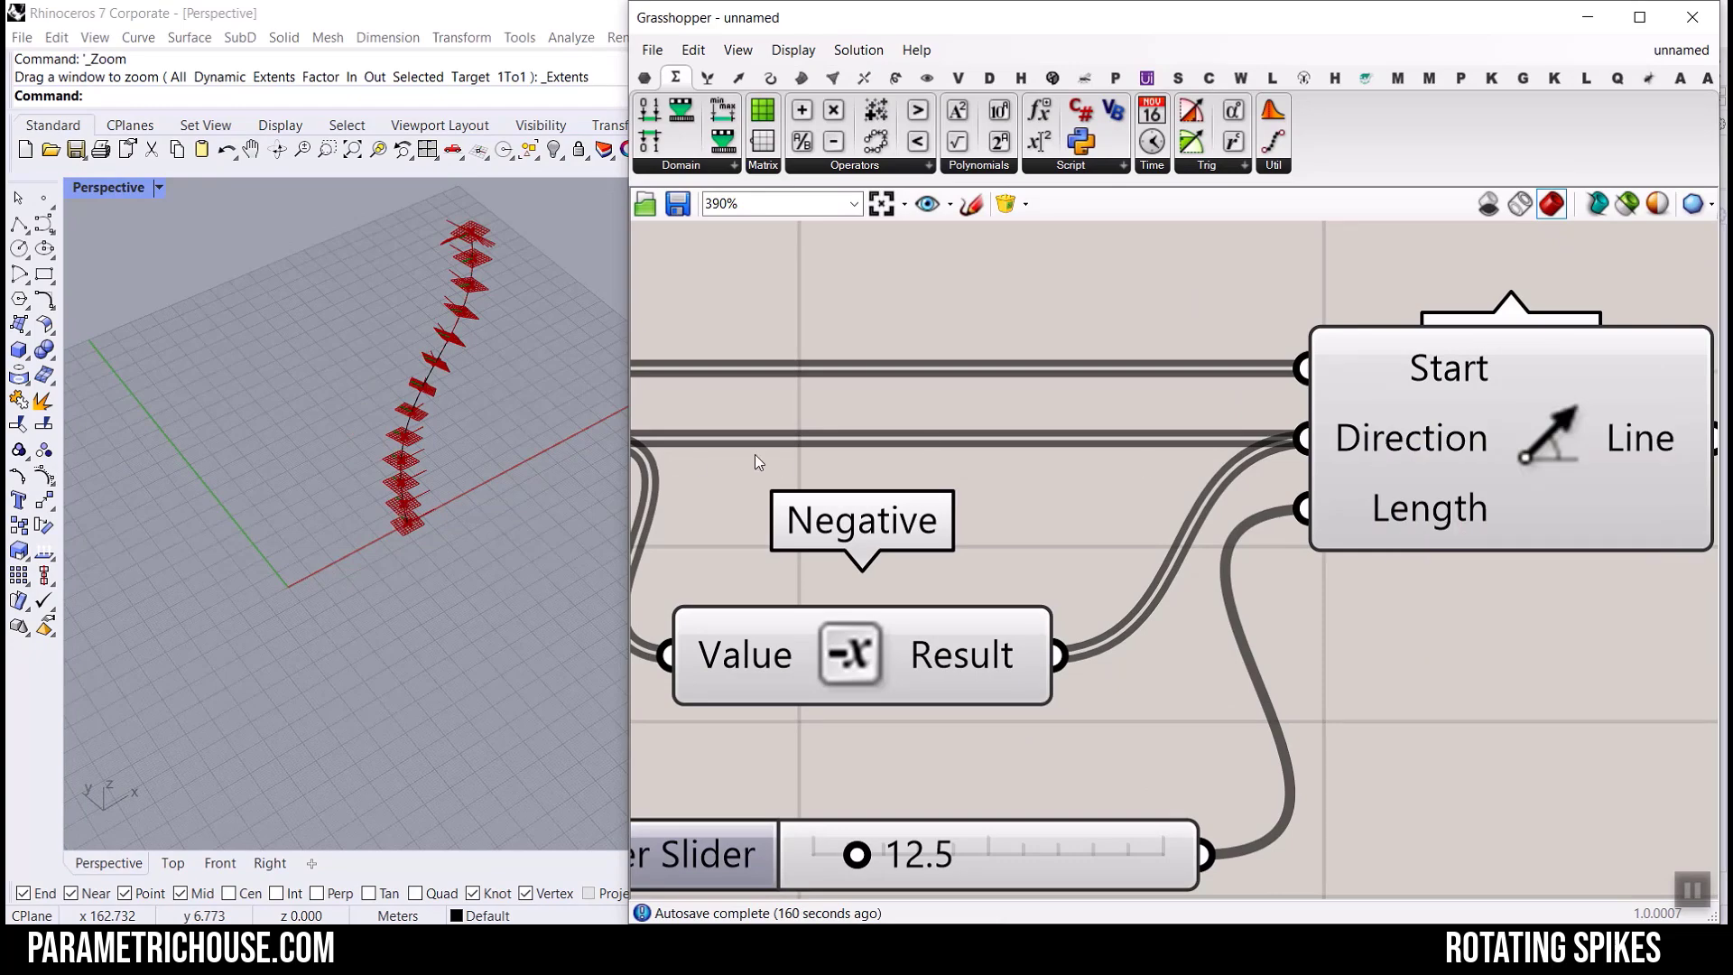
# Graft the Plane input of the Deconstruct Plane component.
pyautogui.scroll(-5, 990, 432)
pyautogui.moveTo(891, 460); pyautogui.dragTo(1130, 463, button='right')
pyautogui.scroll(4, 939, 474)
pyautogui.moveTo(889, 406); pyautogui.dragTo(767, 406)
pyautogui.rightClick(1087, 411)
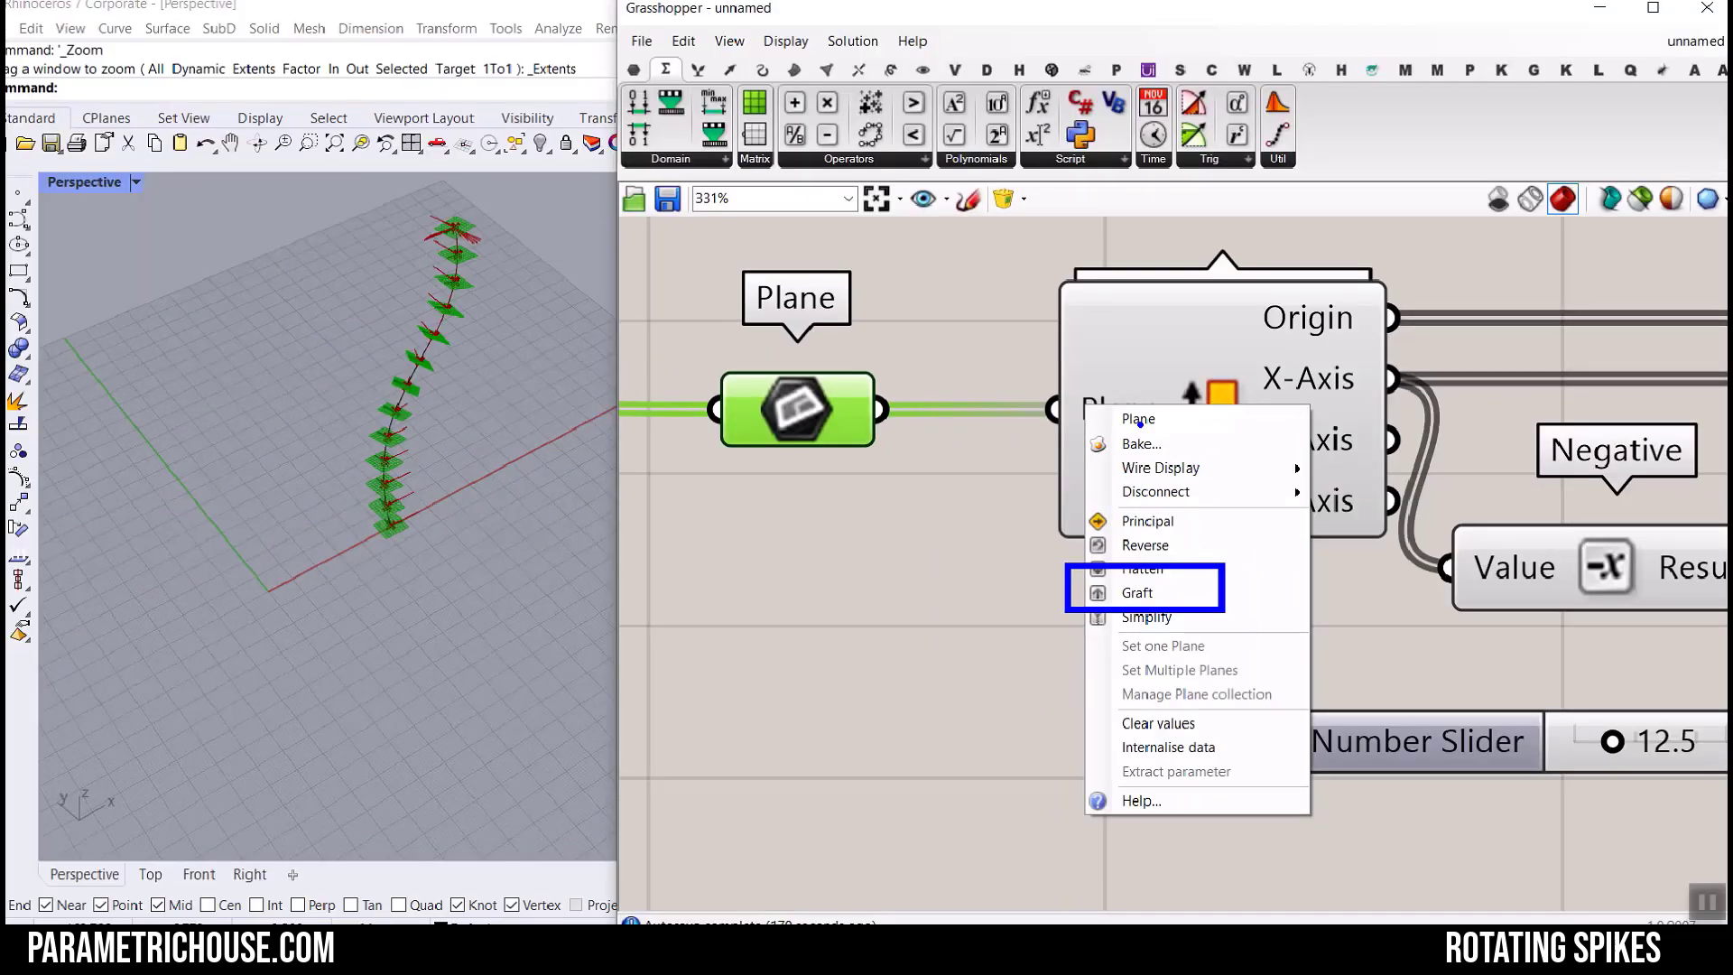
pyautogui.click(1186, 773)
pyautogui.rightClick(1035, 393)
pyautogui.press('Escape')
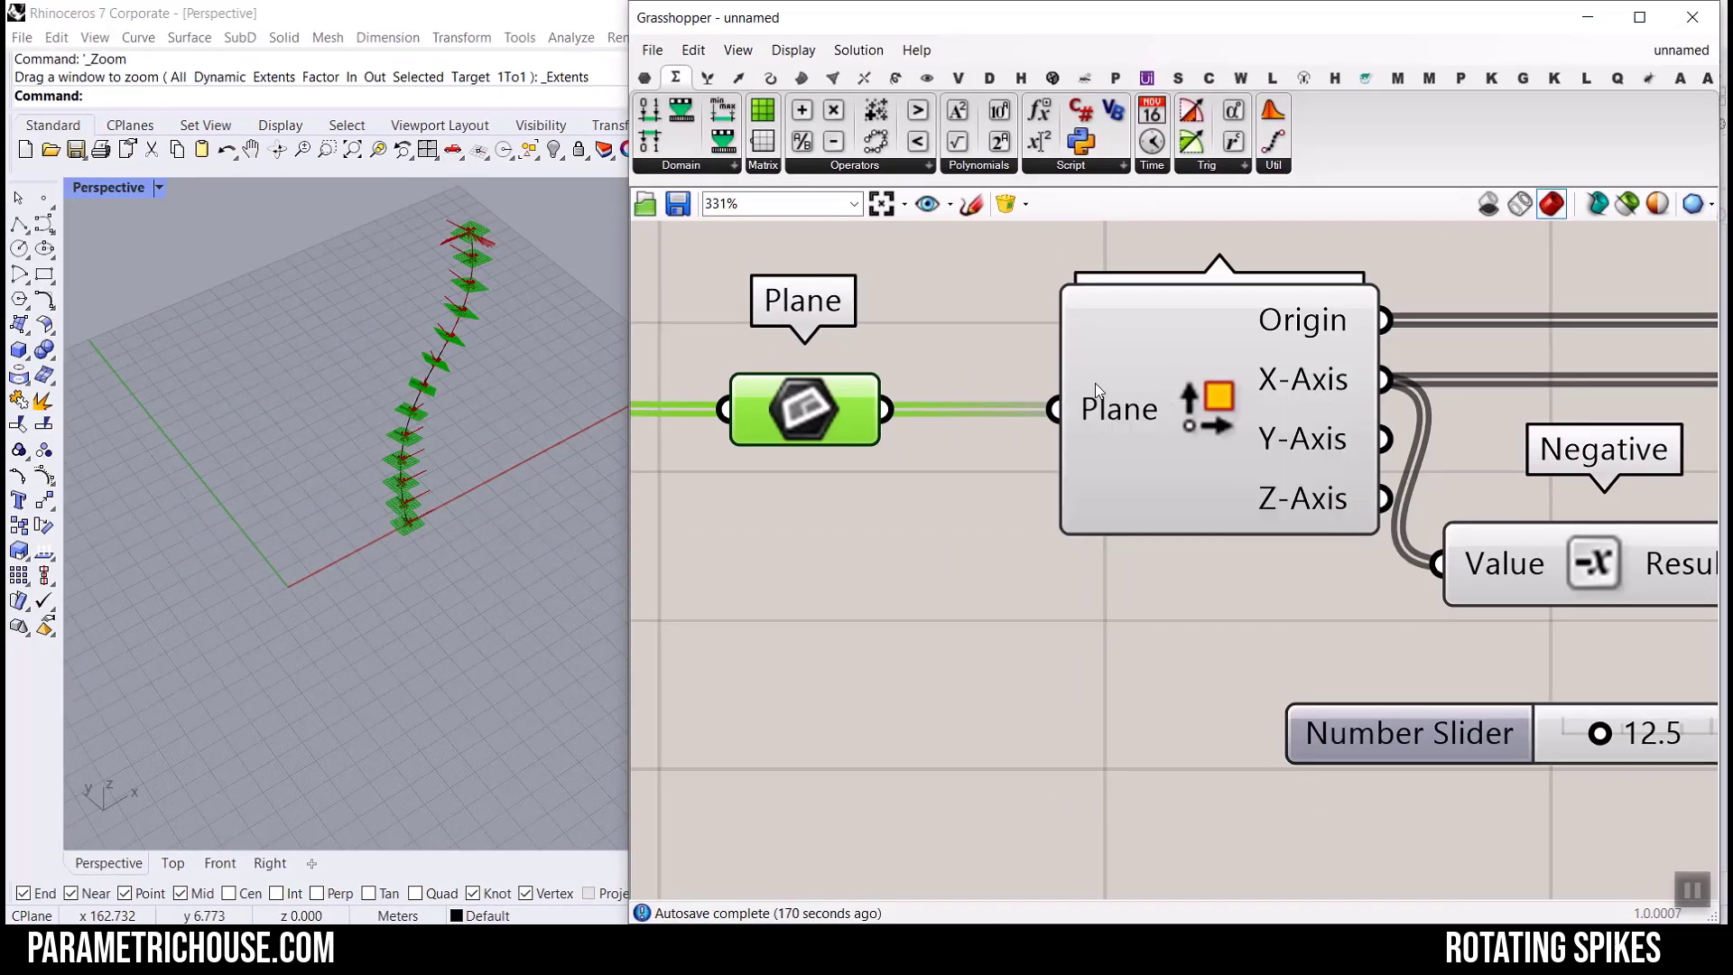
pyautogui.rightClick(1095, 383)
pyautogui.click(1147, 567)
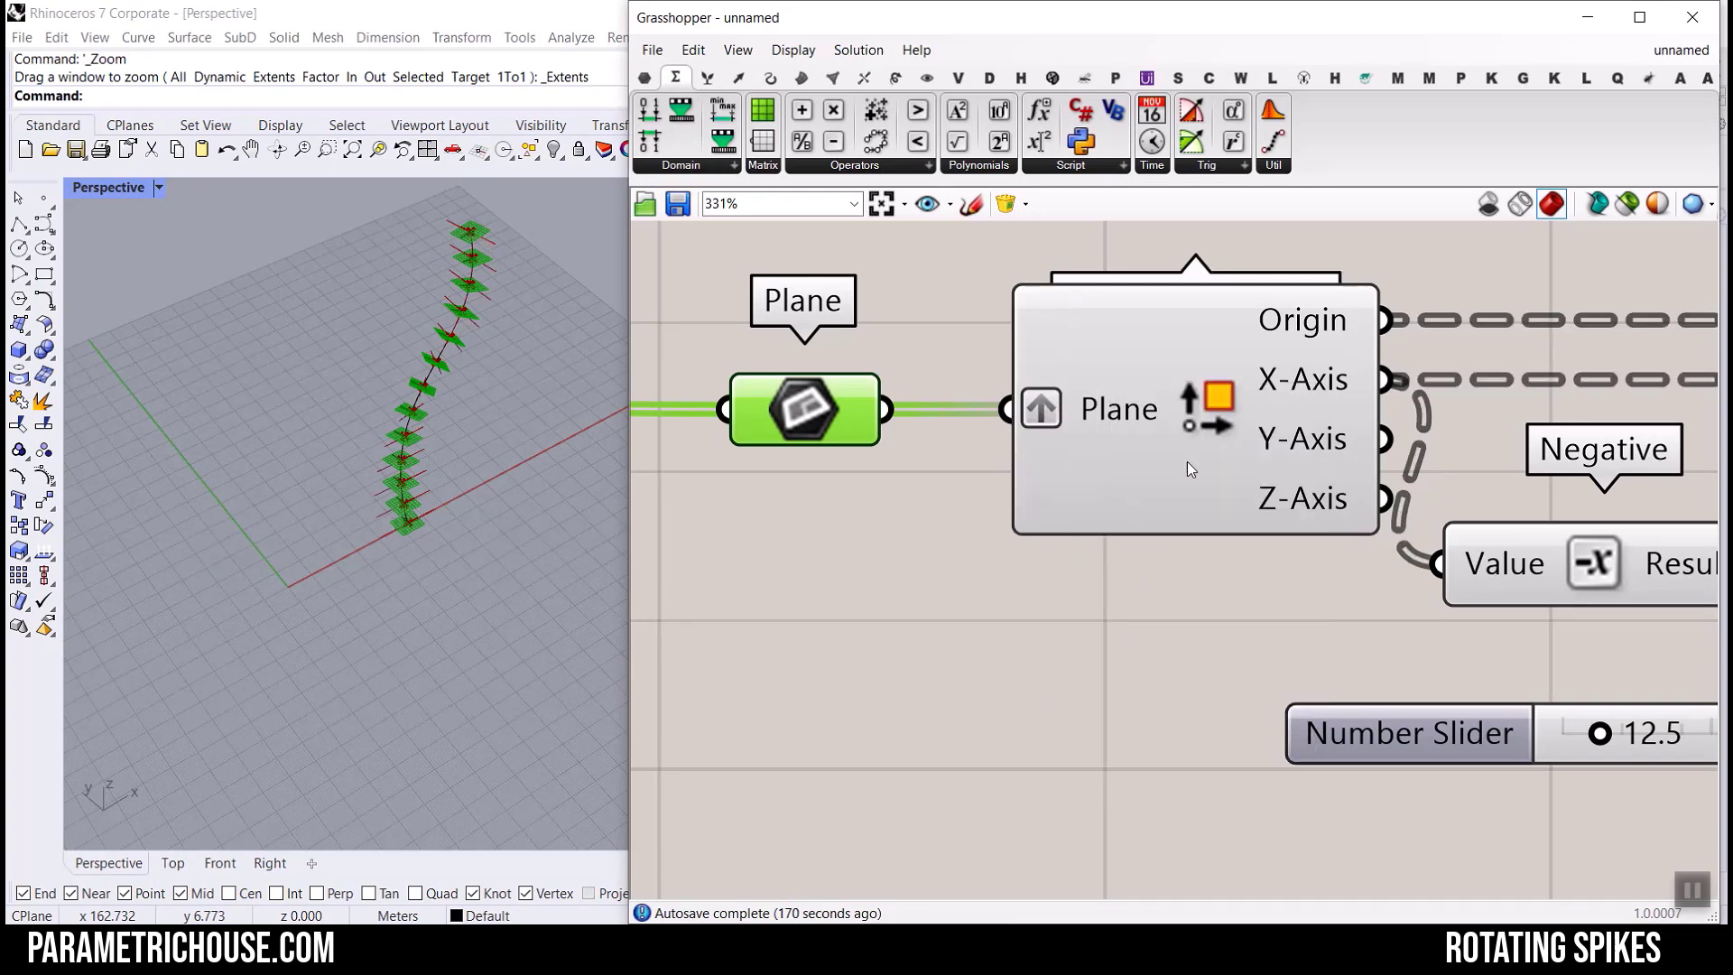
# Examine the spike lines on the frames along the curve and the grafted Plane input.
pyautogui.scroll(10, 340, 469)
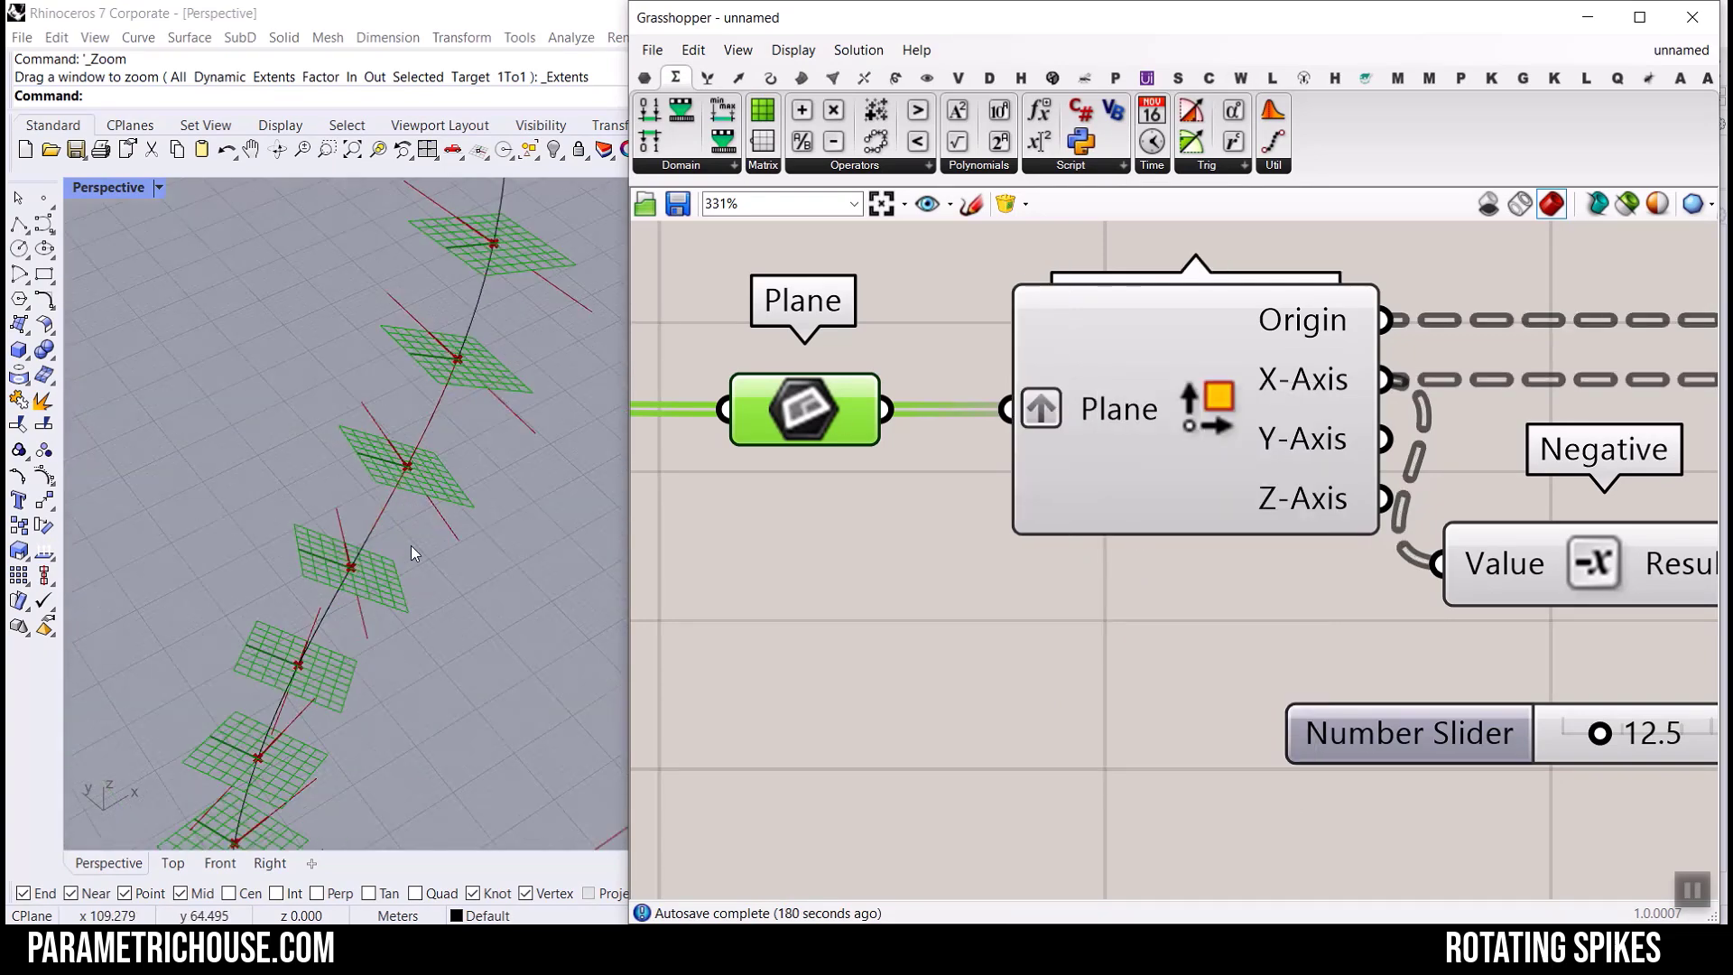
pyautogui.moveTo(342, 475); pyautogui.dragTo(404, 542, button='right')
pyautogui.moveTo(1127, 461); pyautogui.dragTo(1007, 454, button='right')
pyautogui.hotkey('ctrl', '1')
pyautogui.click(962, 404)
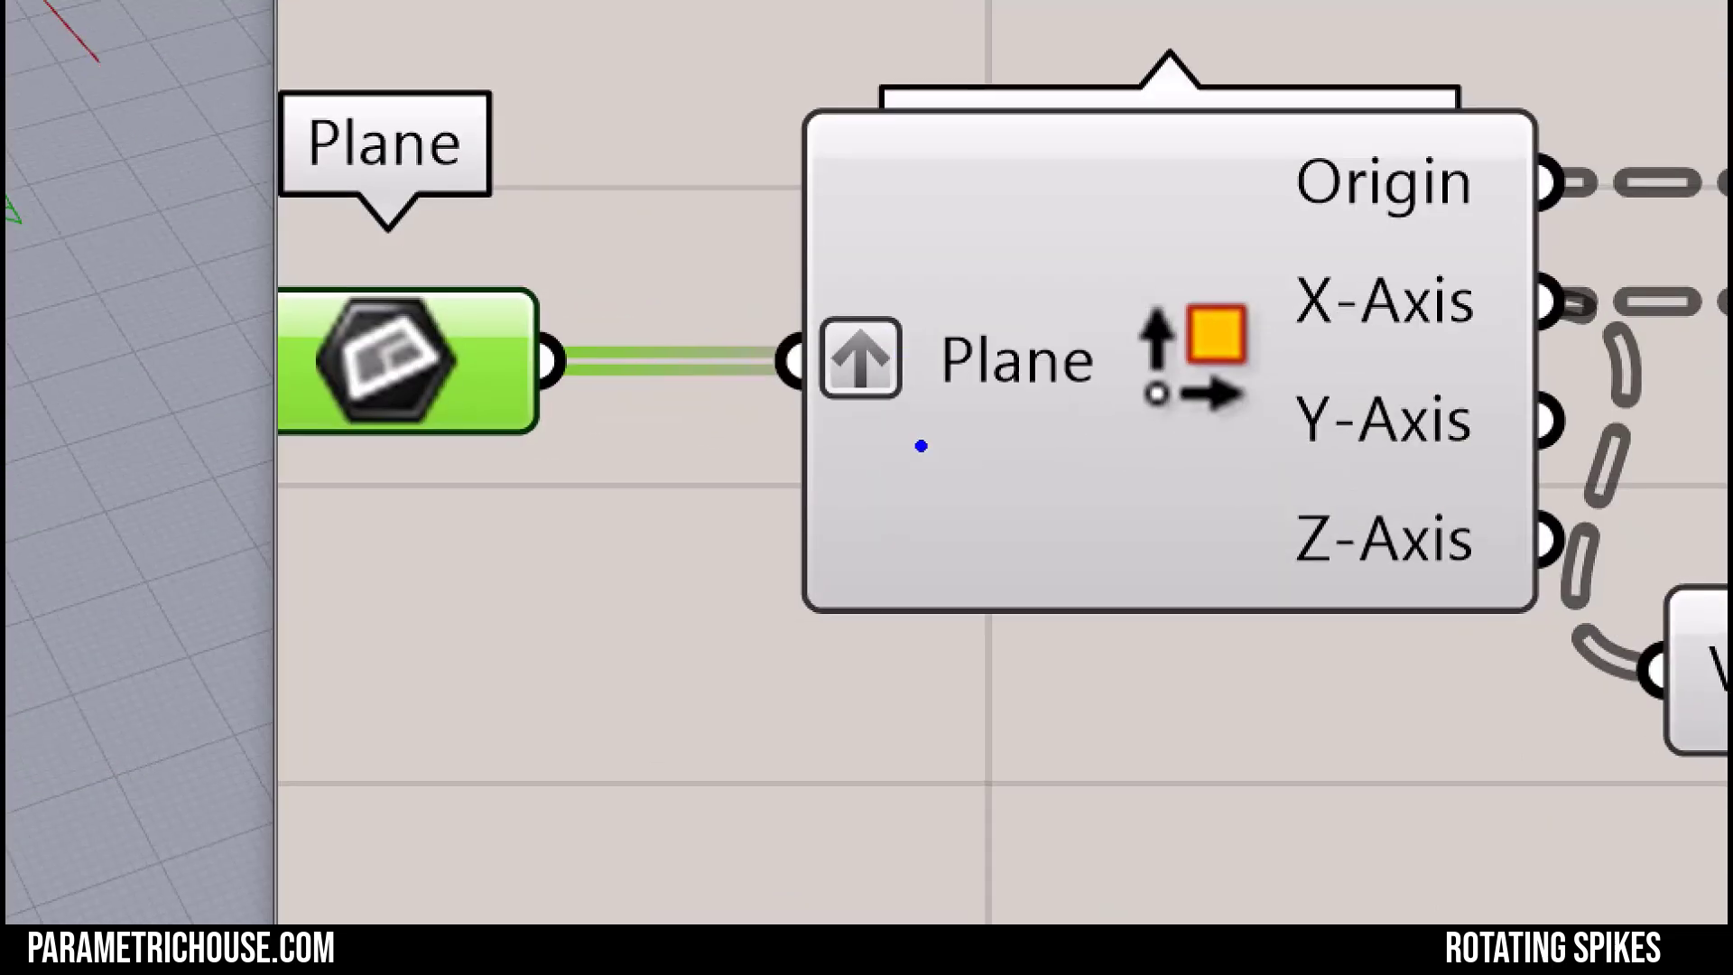
pyautogui.keyDown('ctrl'); pyautogui.moveTo(722, 235); pyautogui.dragTo(1137, 502); pyautogui.keyUp('ctrl')
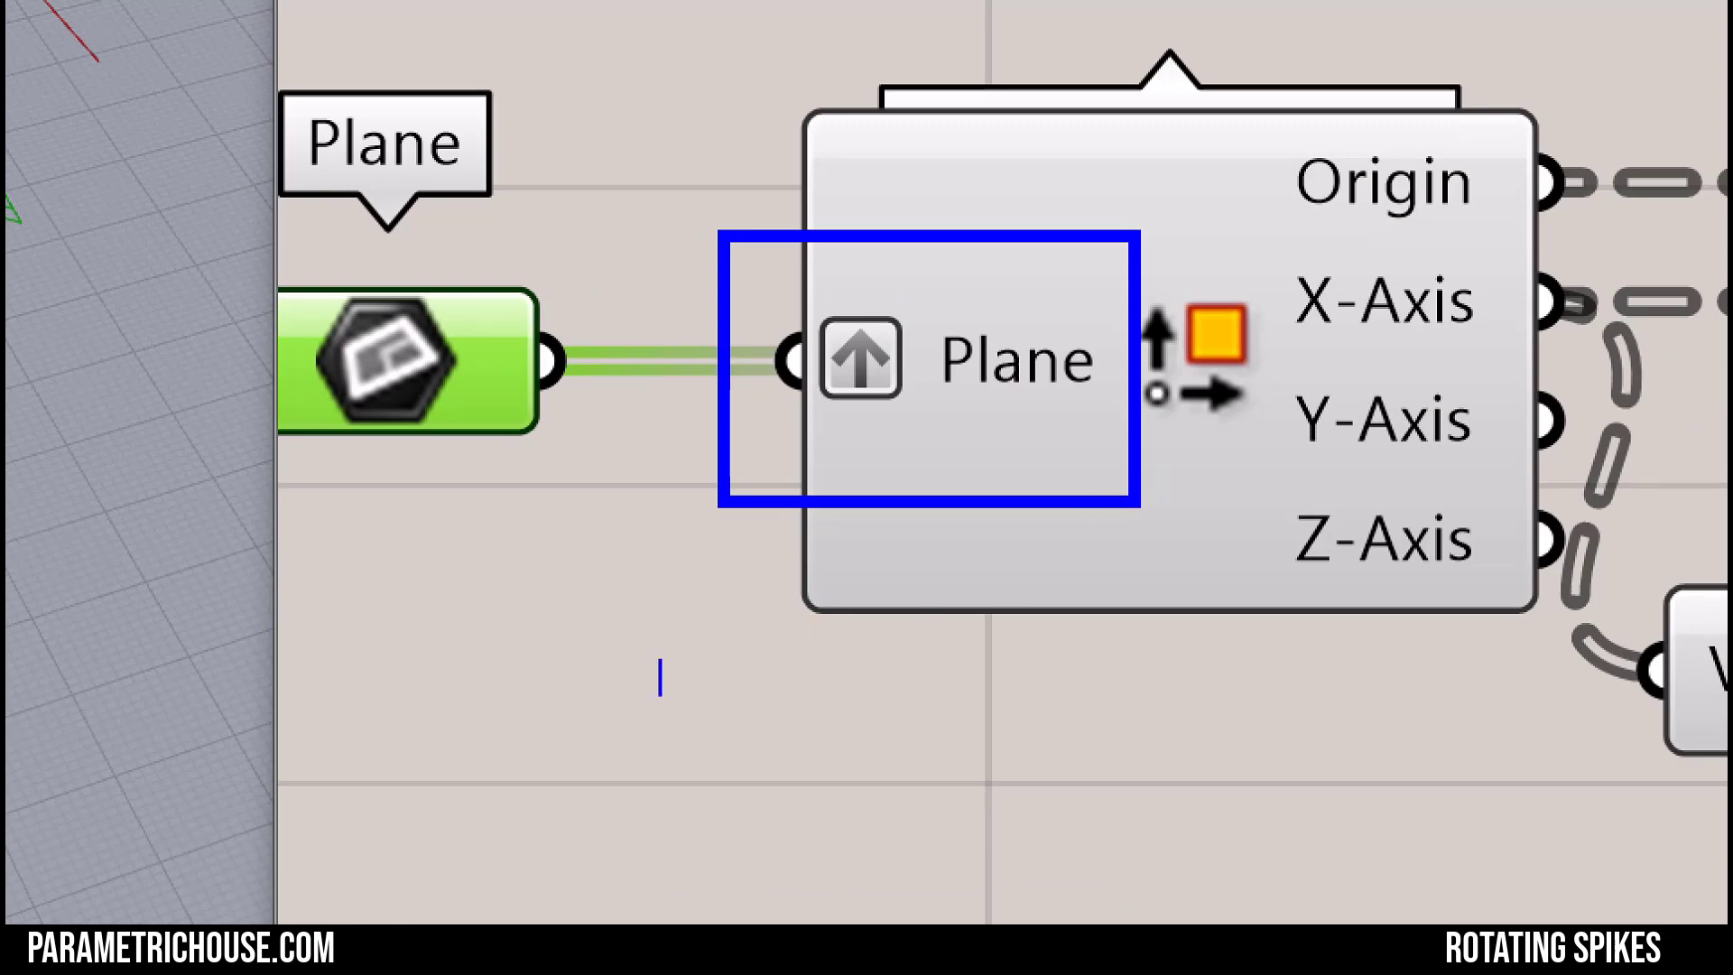
pyautogui.moveTo(1601, 263)
pyautogui.mouseDown()
pyautogui.moveTo(1666, 65)
pyautogui.moveTo(1681, 146)
pyautogui.mouseUp()
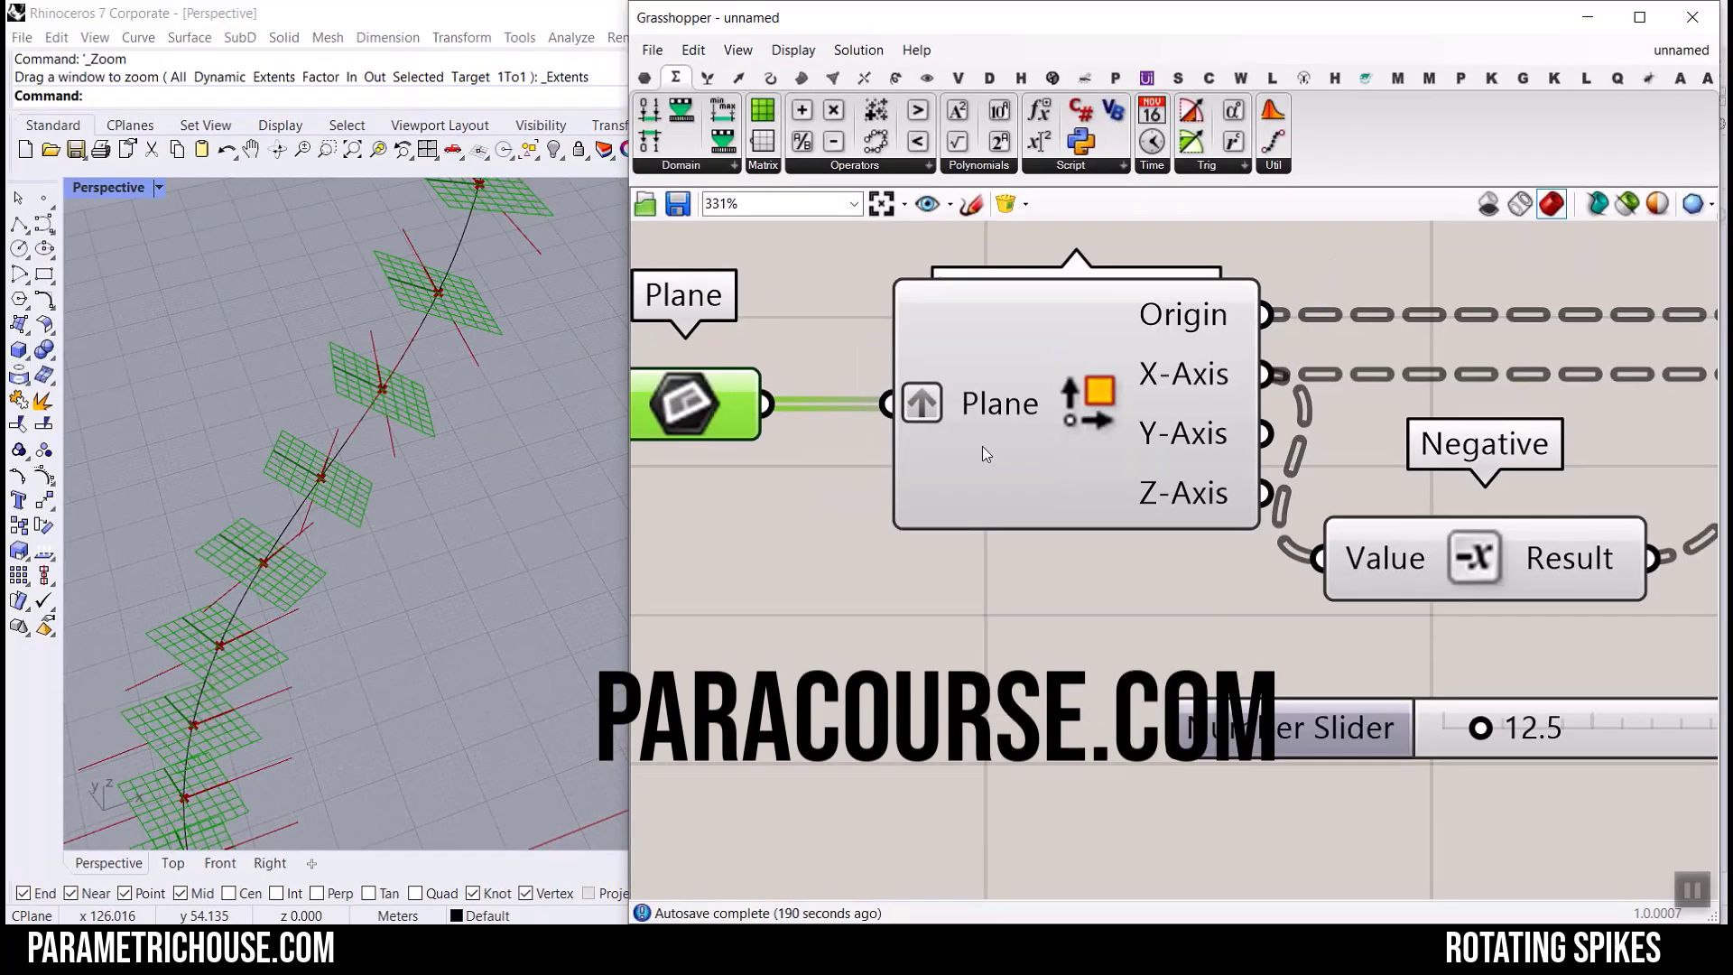
# Inspect the data structure at Deconstruct Plane's Plane input and at Line SDL's Start and Direction inputs.
pyautogui.moveTo(981, 444)
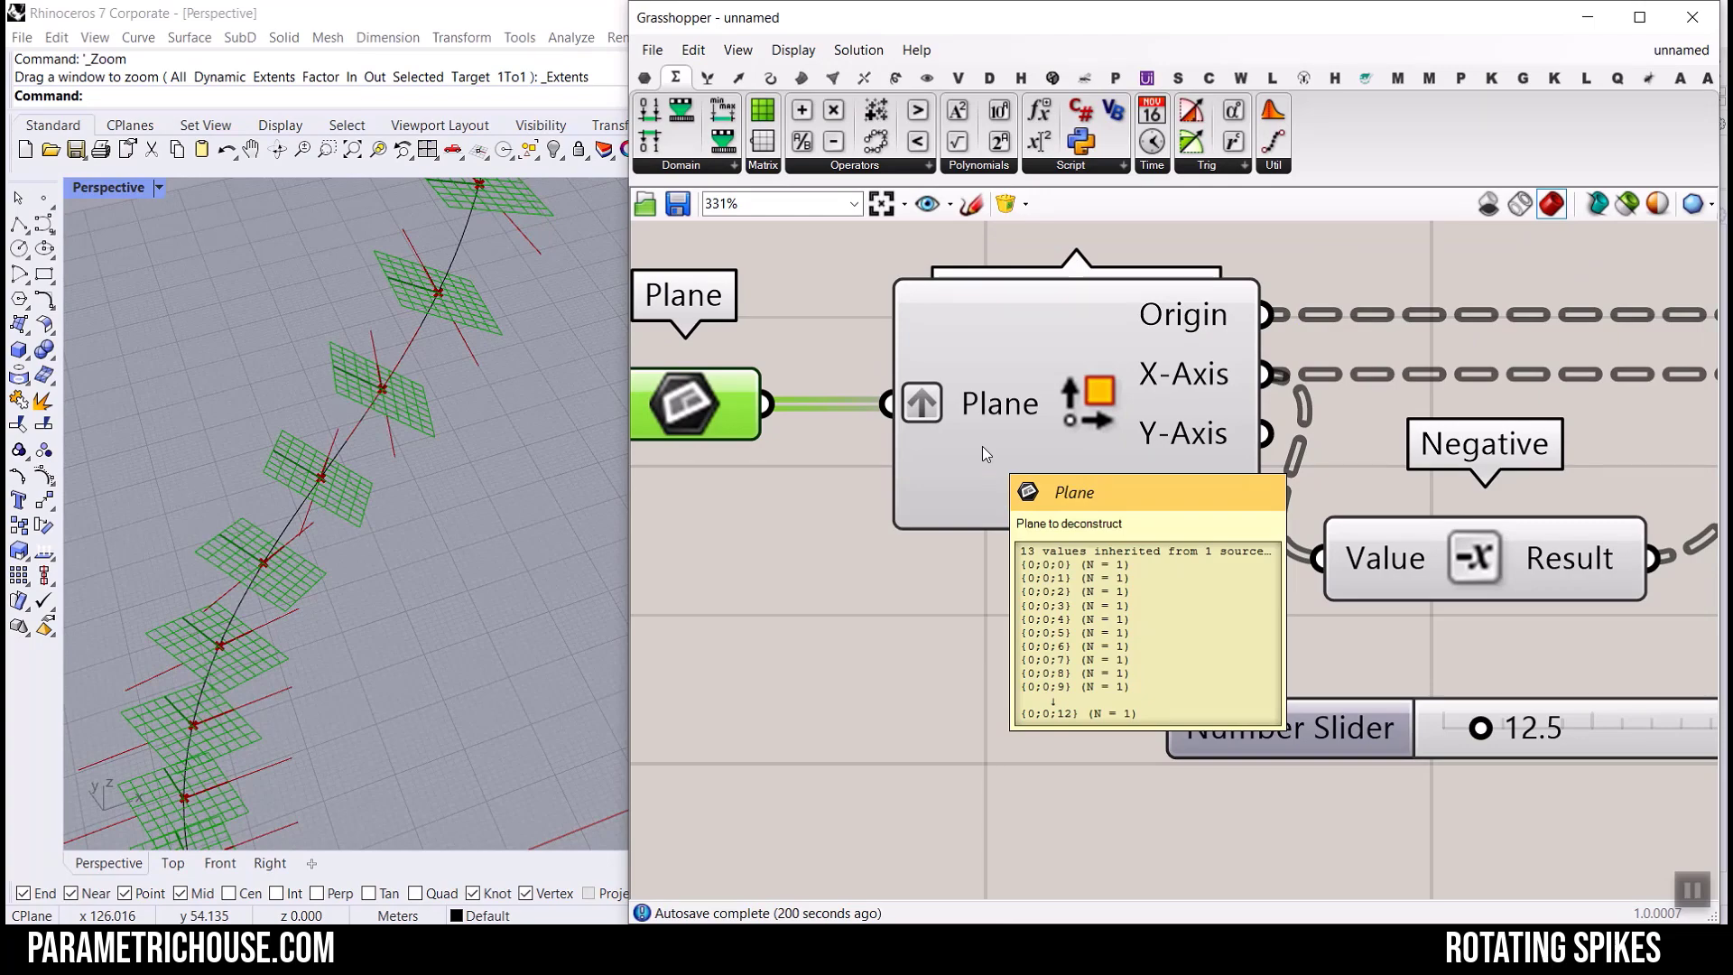
pyautogui.scroll(-3, 988, 430)
pyautogui.scroll(5, 1017, 424)
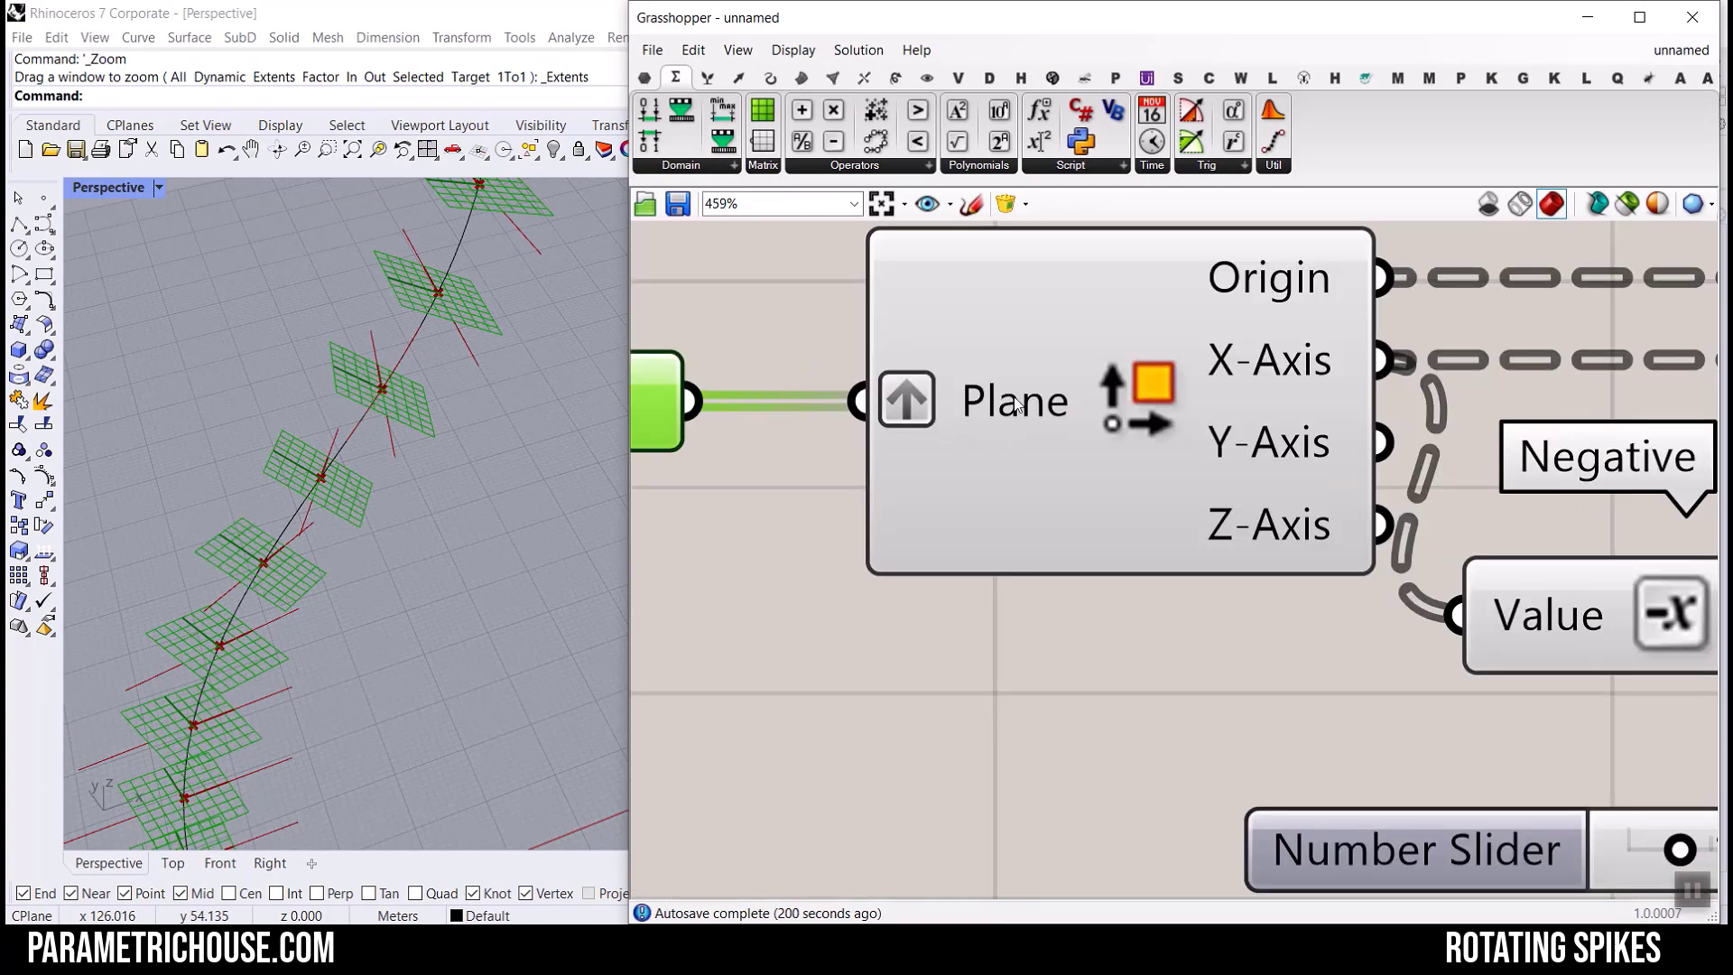
pyautogui.moveTo(981, 400); pyautogui.dragTo(1178, 403, button='right')
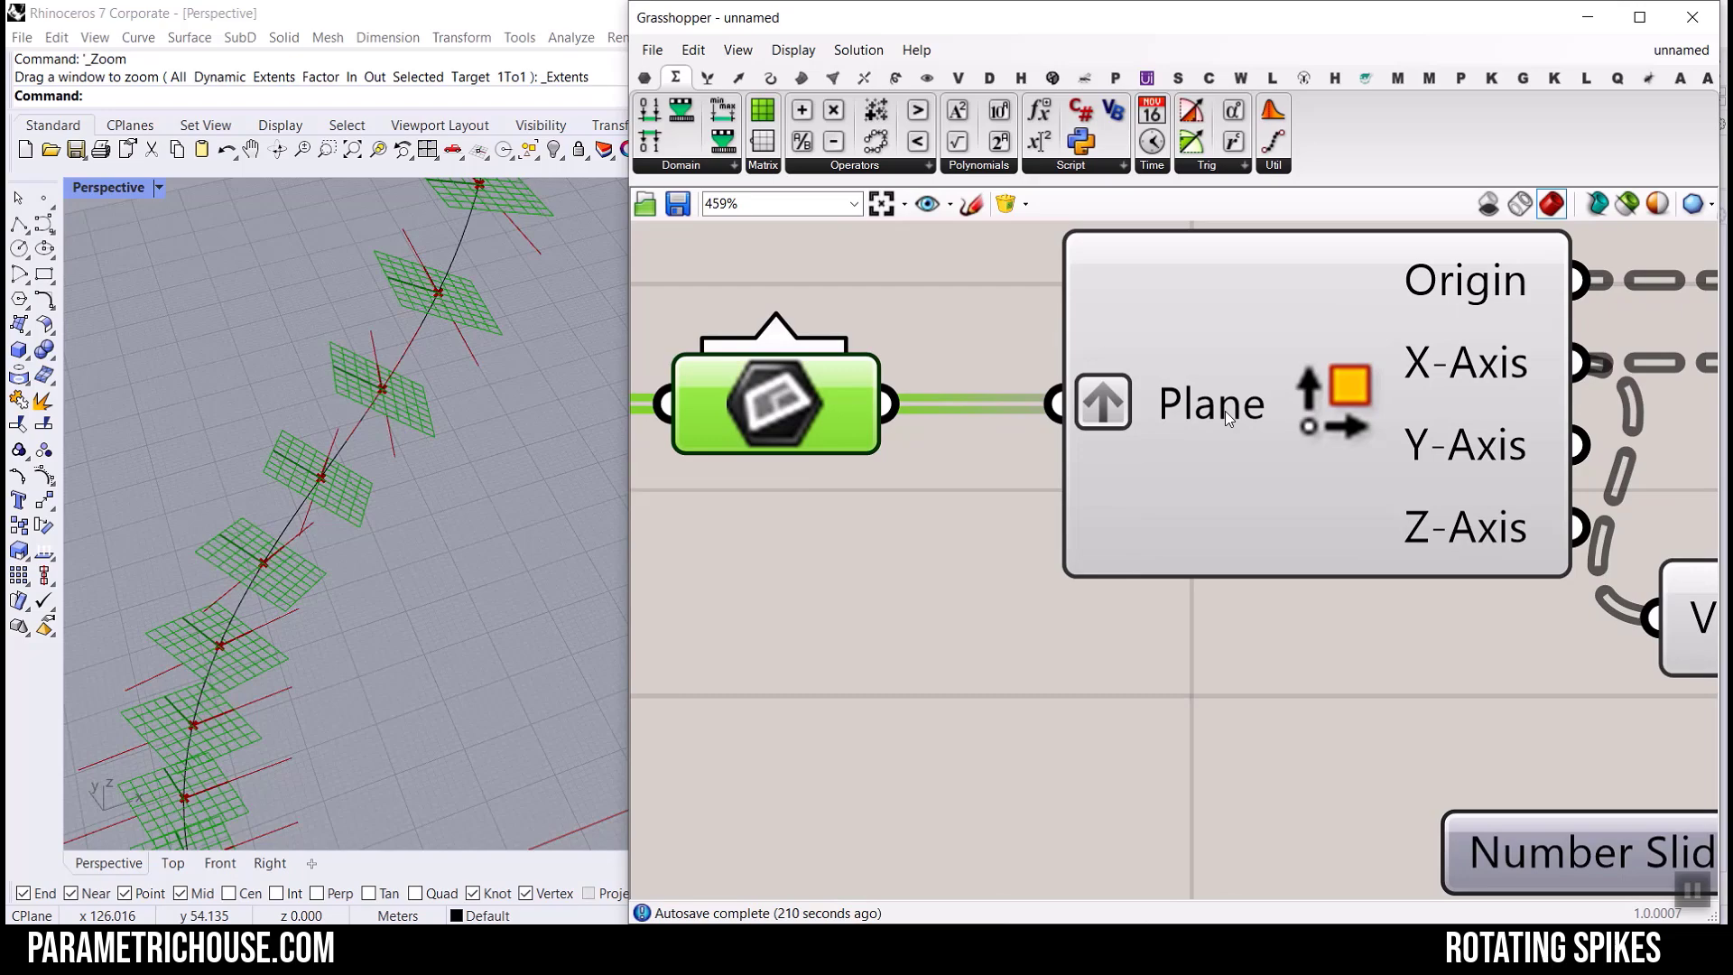
pyautogui.moveTo(1228, 415)
pyautogui.scroll(-4, 1516, 448)
pyautogui.scroll(4, 1381, 408)
pyautogui.moveTo(1401, 381)
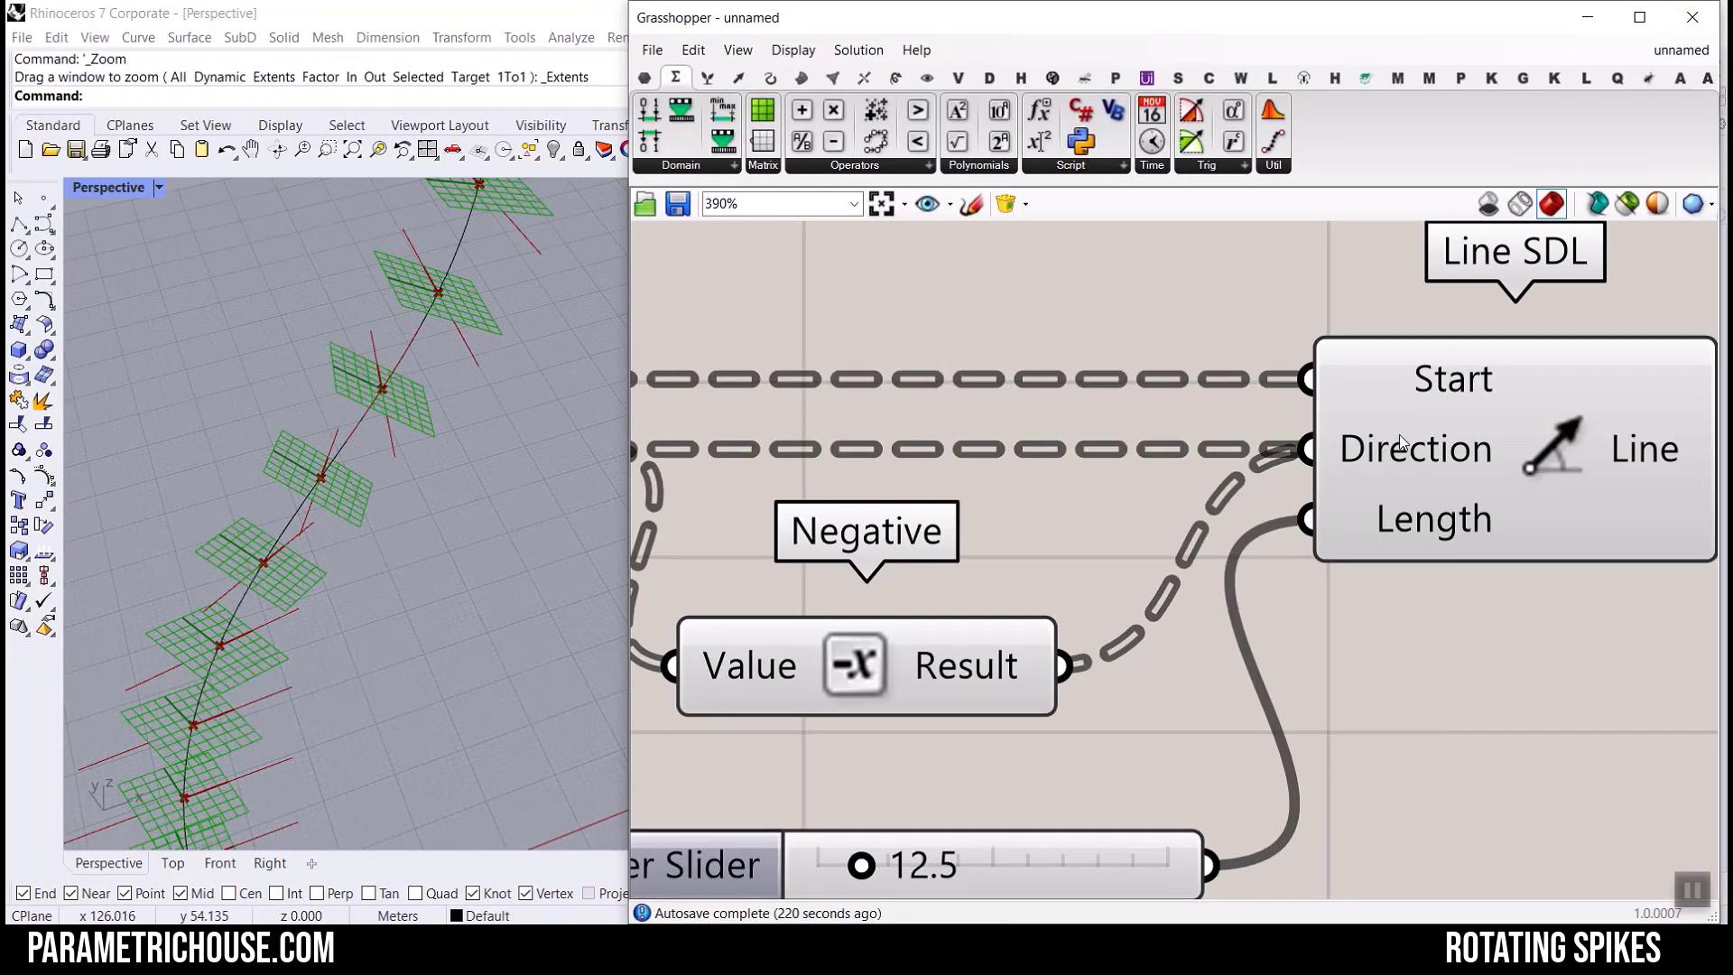
pyautogui.moveTo(1401, 444)
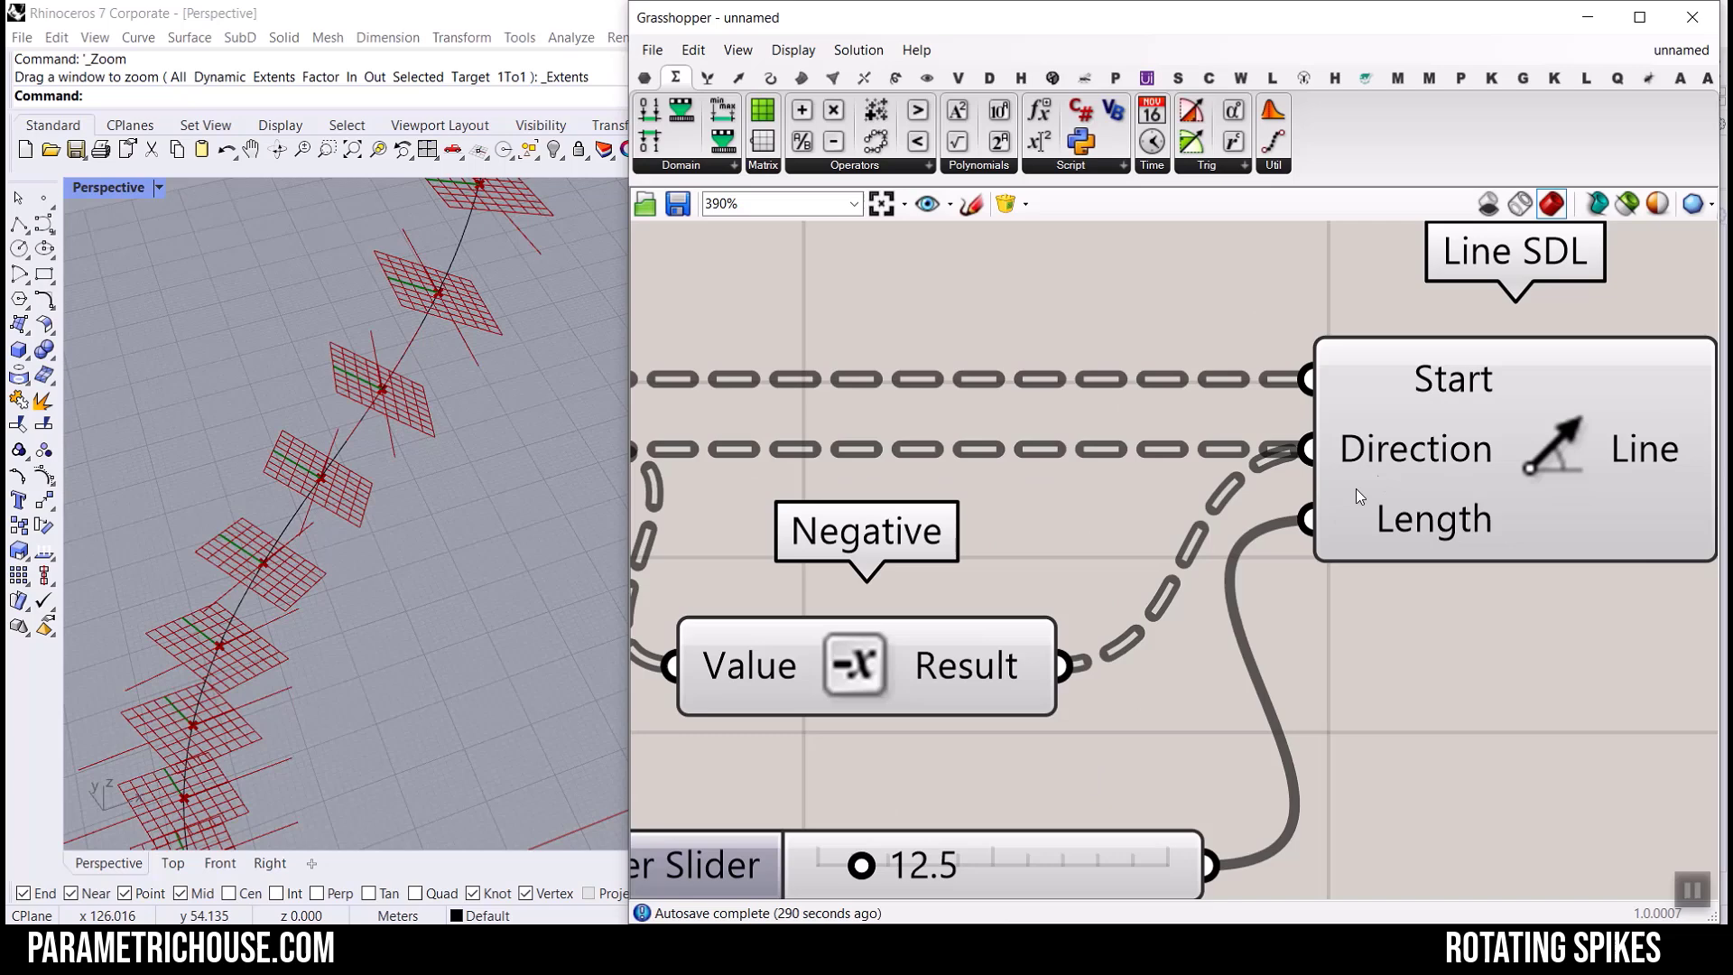
pyautogui.scroll(-5, 993, 461)
pyautogui.scroll(4, 805, 481)
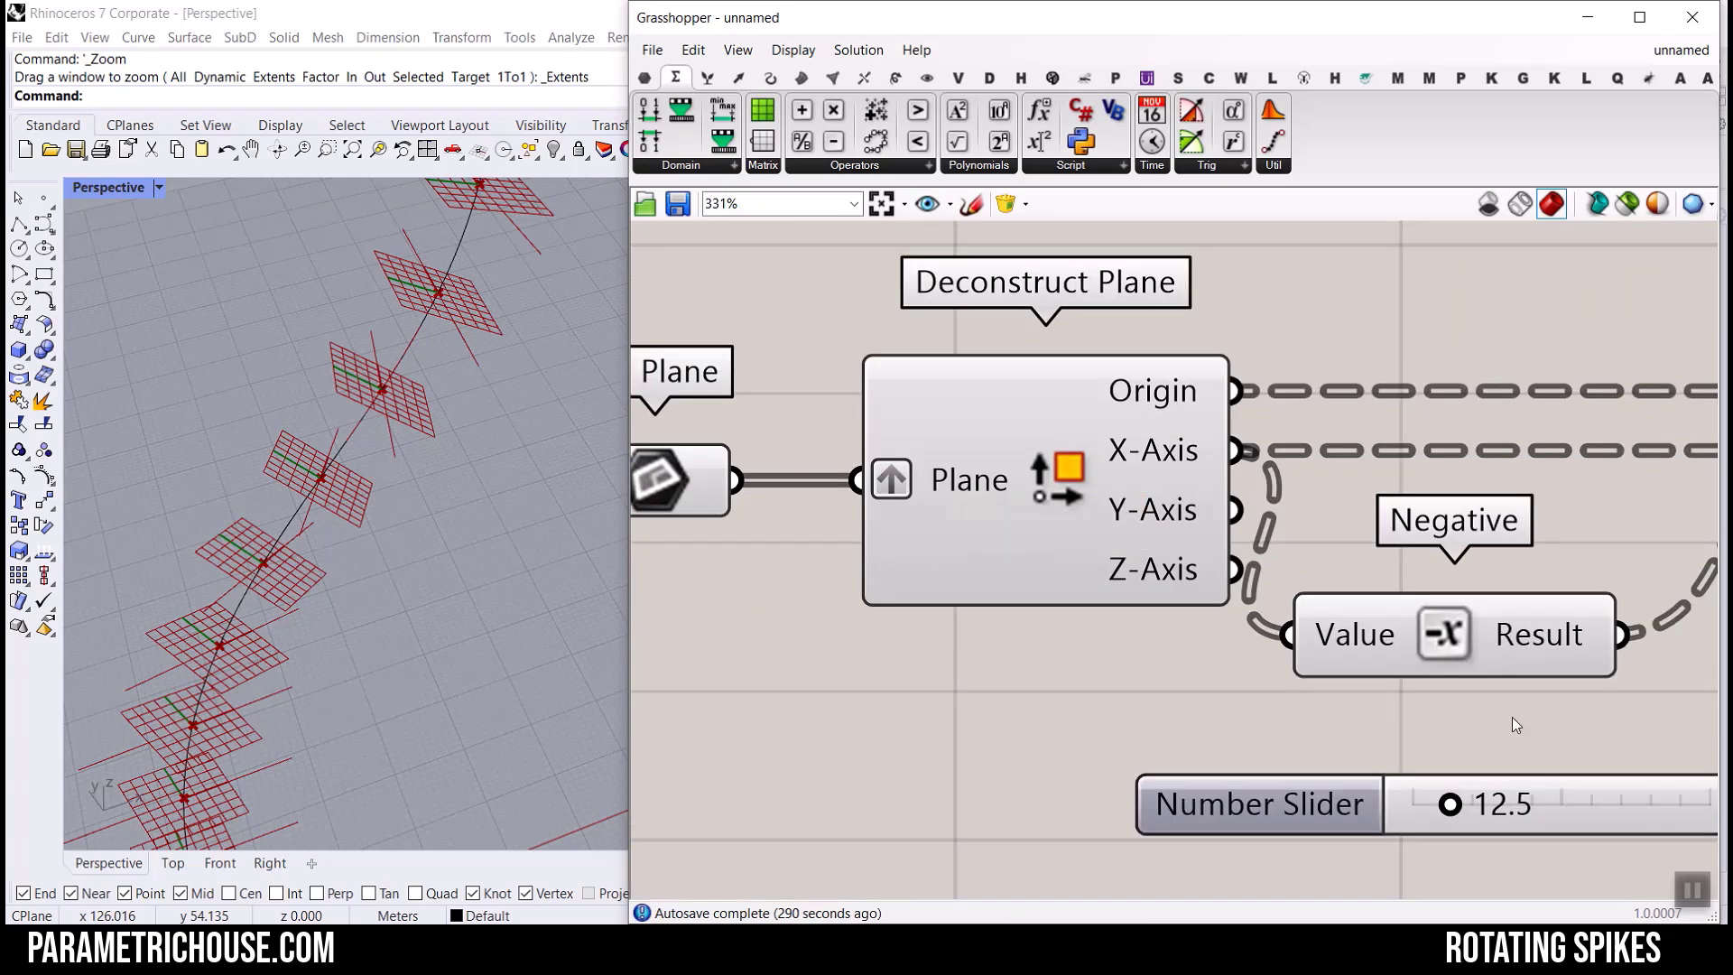
# Turn off the viewport previews of the Rotate Plane component and the Plane parameter that follows it.
pyautogui.scroll(-8, 1008, 637)
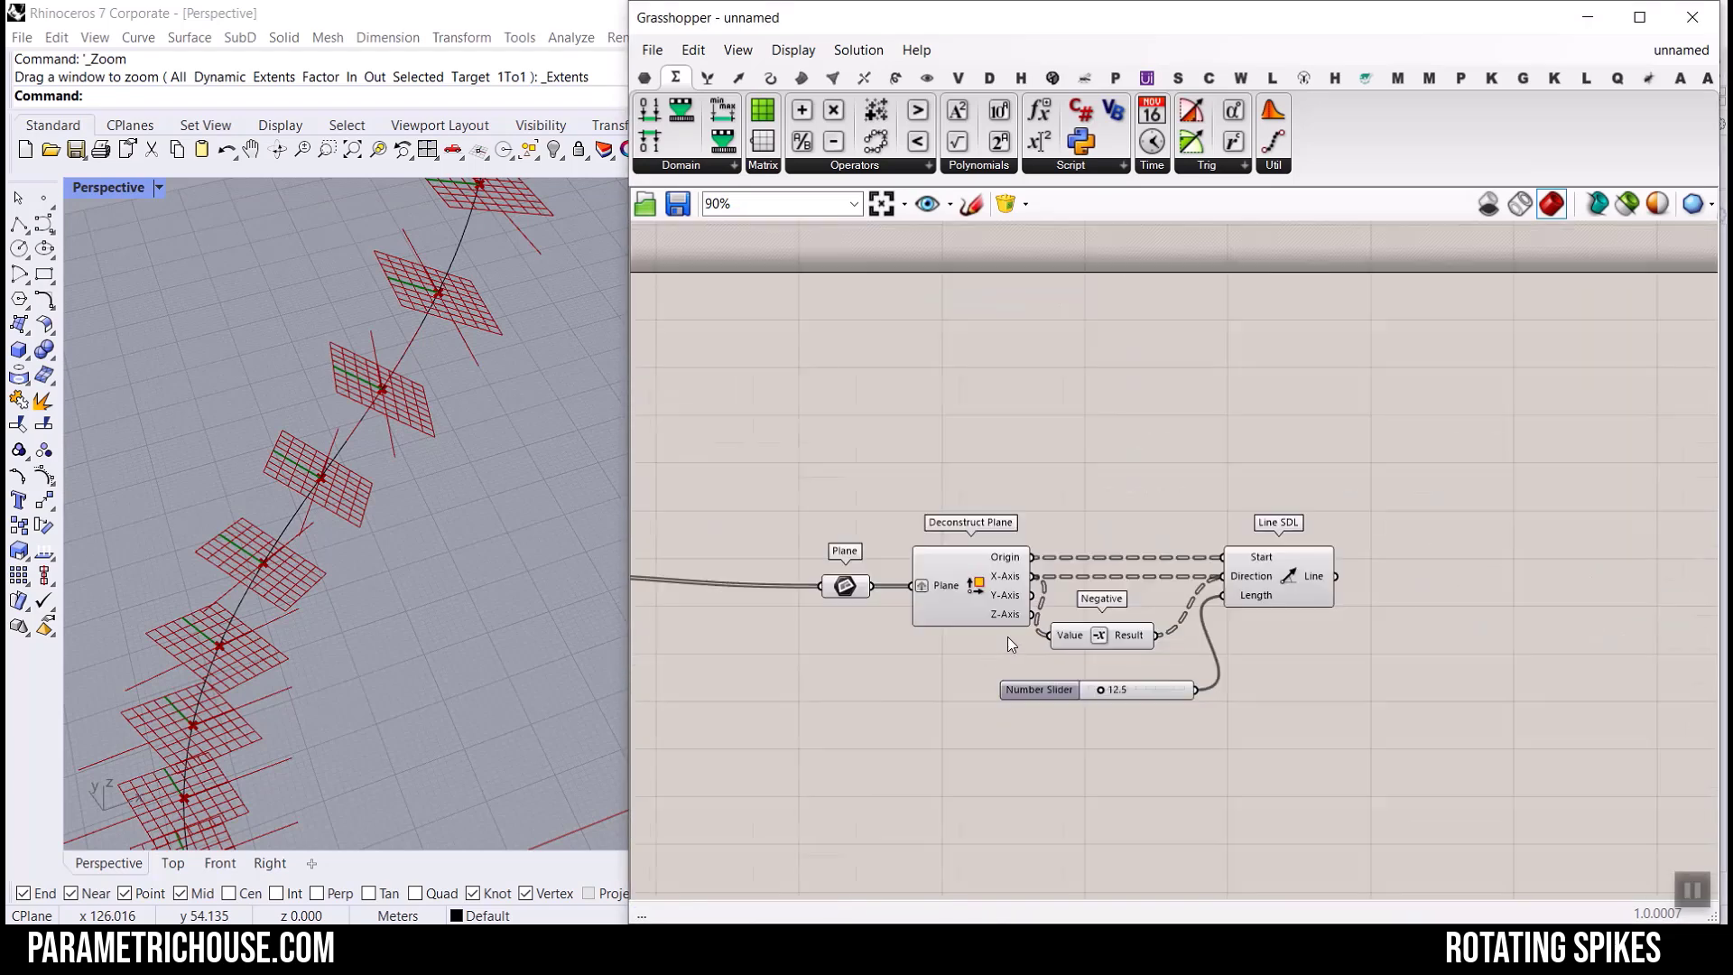
pyautogui.scroll(-4, 529, 422)
pyautogui.scroll(2, 948, 578)
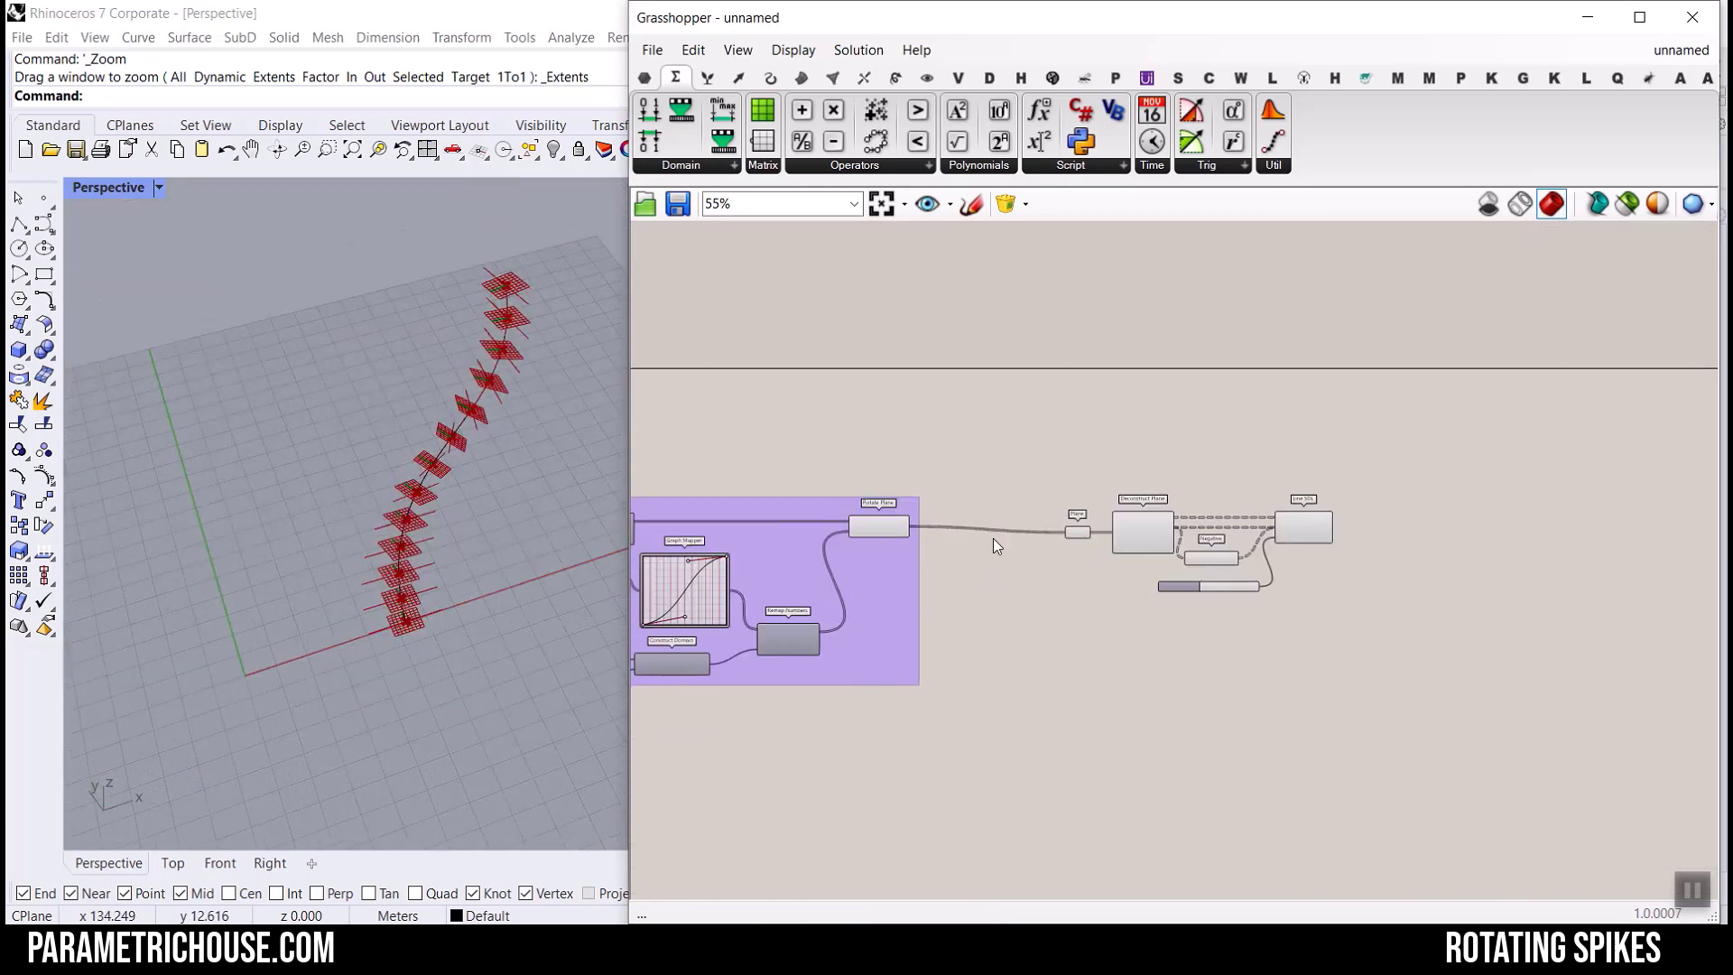
pyautogui.scroll(2, 879, 539)
pyautogui.rightClick(881, 515)
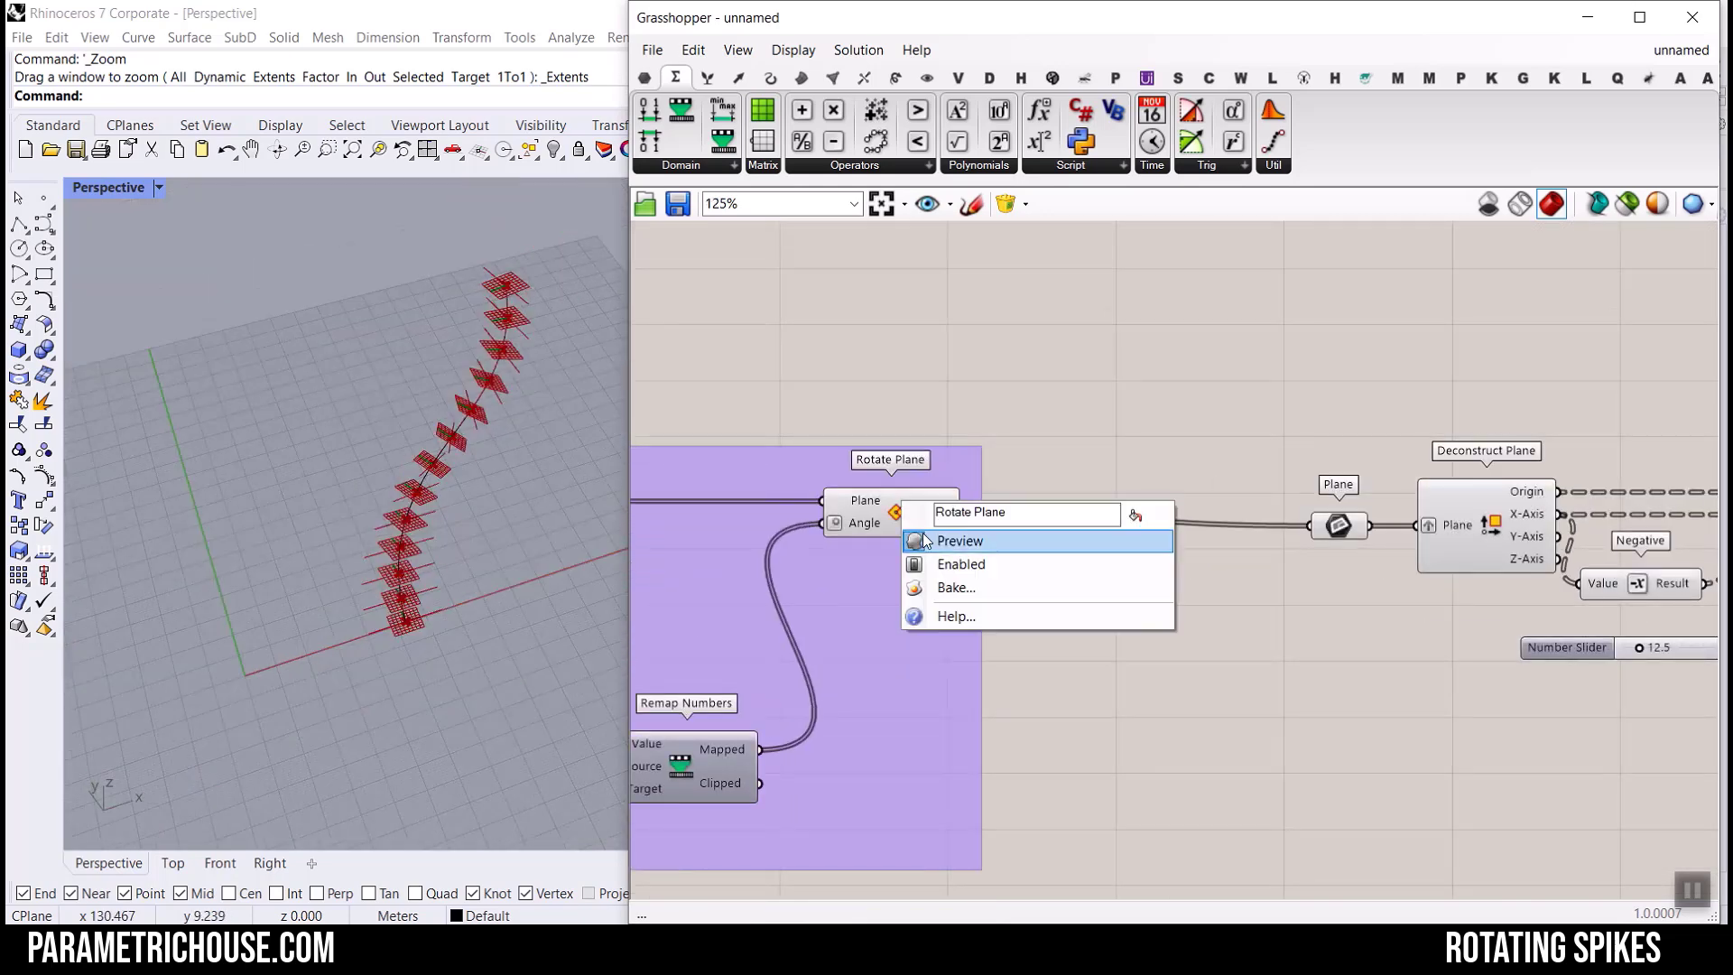
pyautogui.press('Escape')
pyautogui.rightClick(1340, 526)
pyautogui.click(1359, 539)
# Set the slider feeding Line SDL's Length to 9.0 and rename it L1.
pyautogui.moveTo(436, 538); pyautogui.dragTo(541, 587, button='right')
pyautogui.scroll(4, 1312, 621)
pyautogui.moveTo(1247, 621)
pyautogui.mouseDown()
pyautogui.moveTo(1285, 621)
pyautogui.moveTo(1236, 625)
pyautogui.mouseUp()
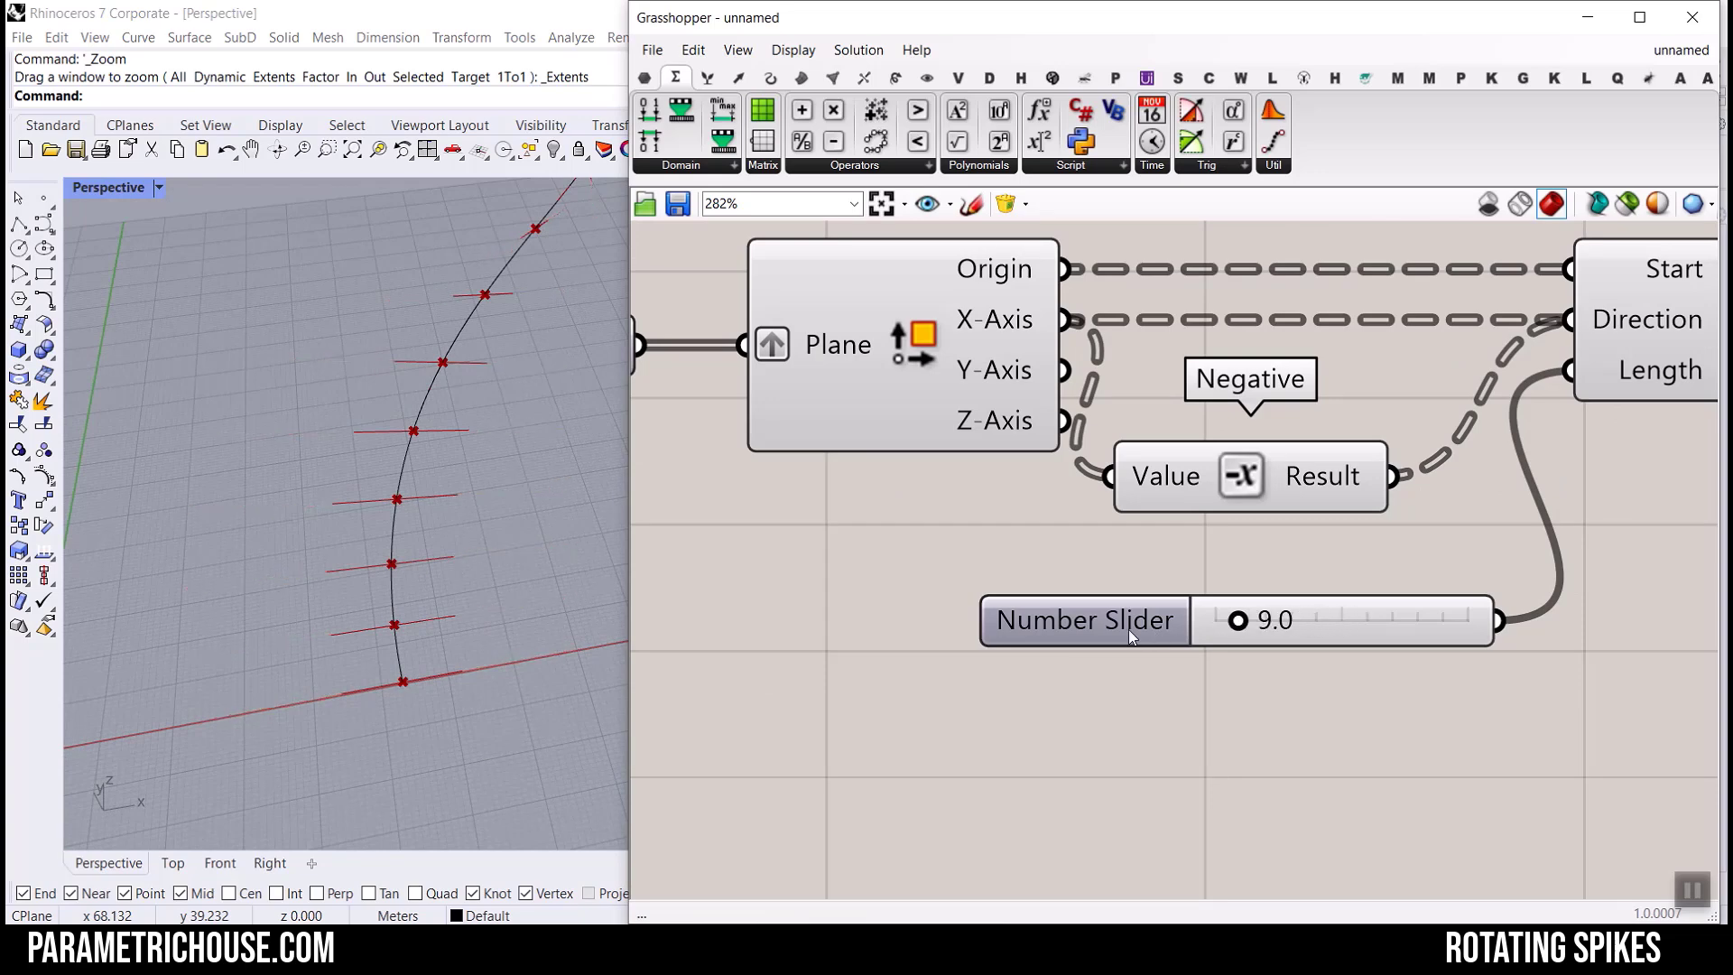
pyautogui.rightClick(1128, 630)
pyautogui.write('L1')
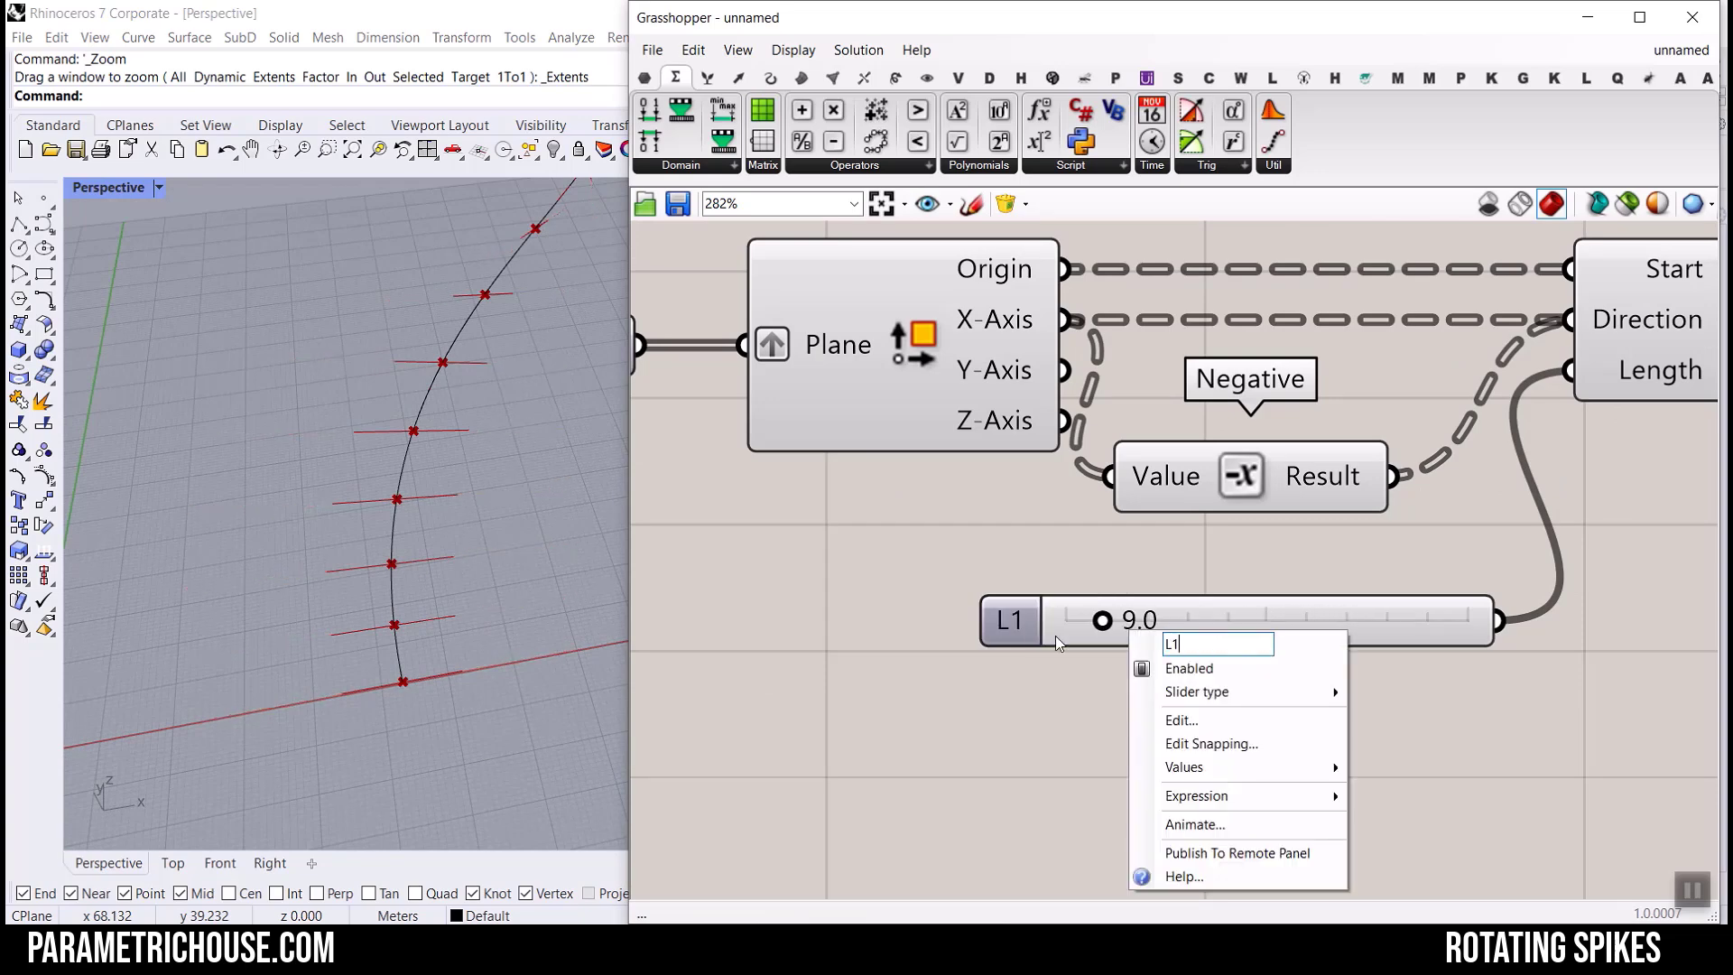
pyautogui.press('Return')
# Turn the Rotate Plane component's preview back on and check the frames' axes against the spike lines.
pyautogui.scroll(-5, 1145, 595)
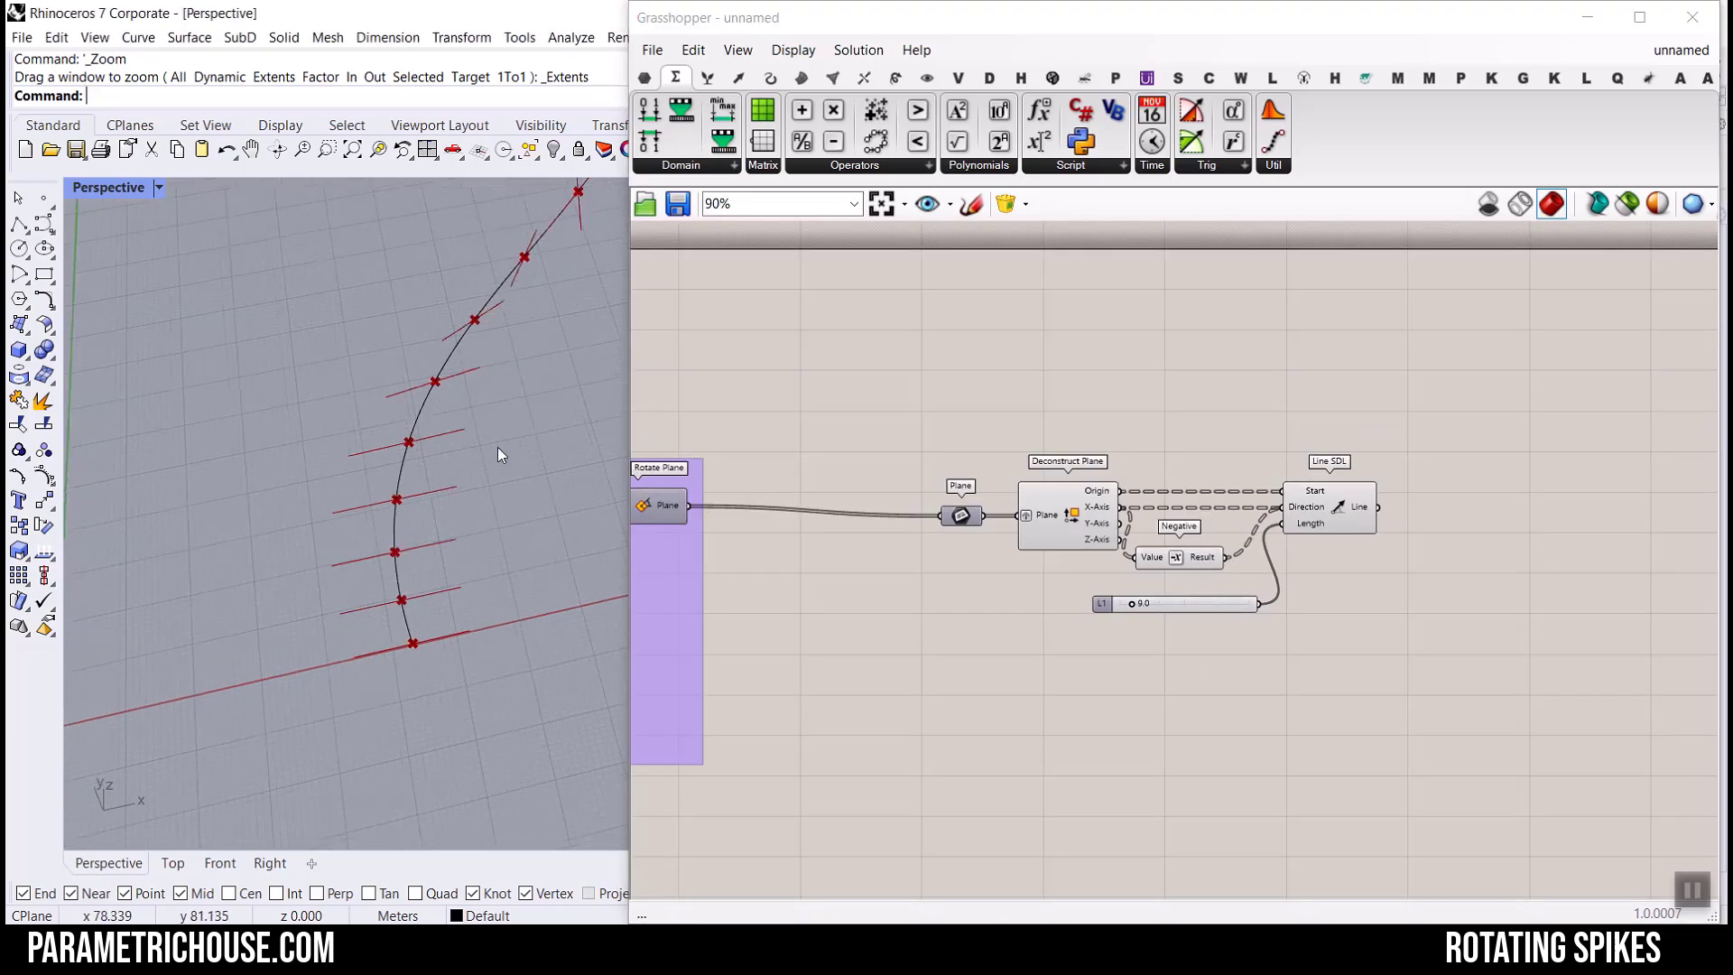
pyautogui.moveTo(648, 510); pyautogui.dragTo(811, 500, button='right')
pyautogui.rightClick(811, 501)
pyautogui.click(826, 529)
pyautogui.scroll(5, 456, 442)
pyautogui.scroll(-4, 414, 420)
pyautogui.scroll(3, 416, 368)
pyautogui.moveTo(359, 532); pyautogui.dragTo(352, 518, button='right')
pyautogui.scroll(4, 352, 519)
pyautogui.scroll(-5, 348, 520)
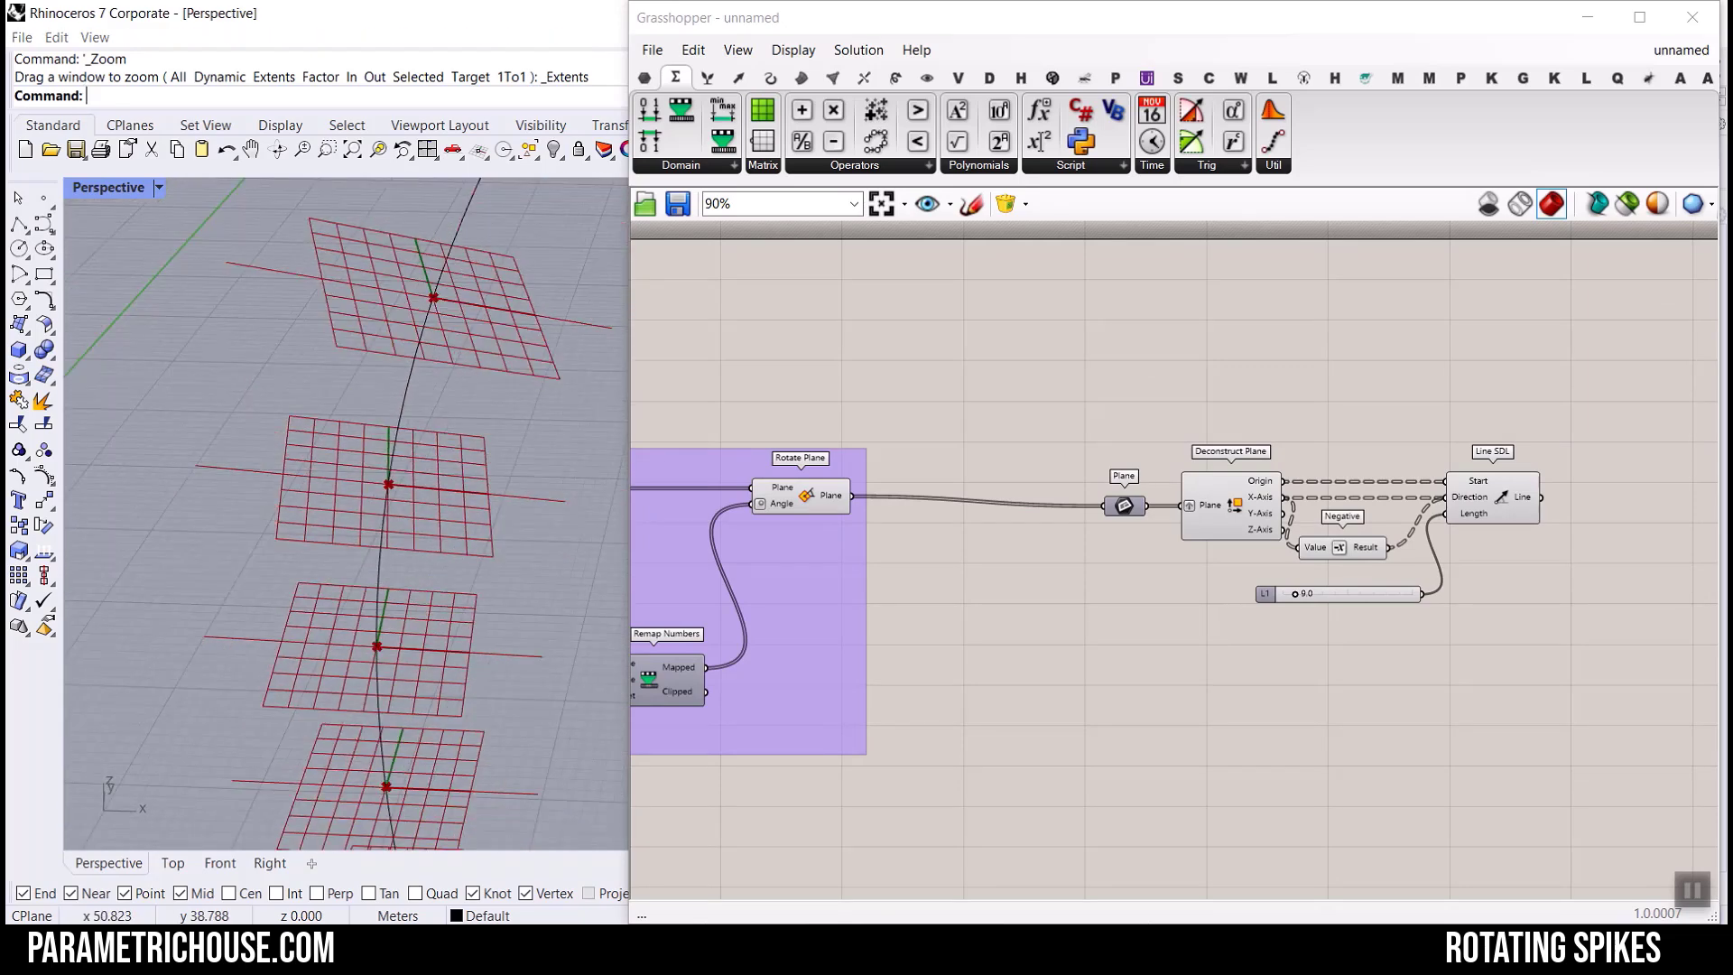
pyautogui.moveTo(563, 503); pyautogui.dragTo(624, 593)
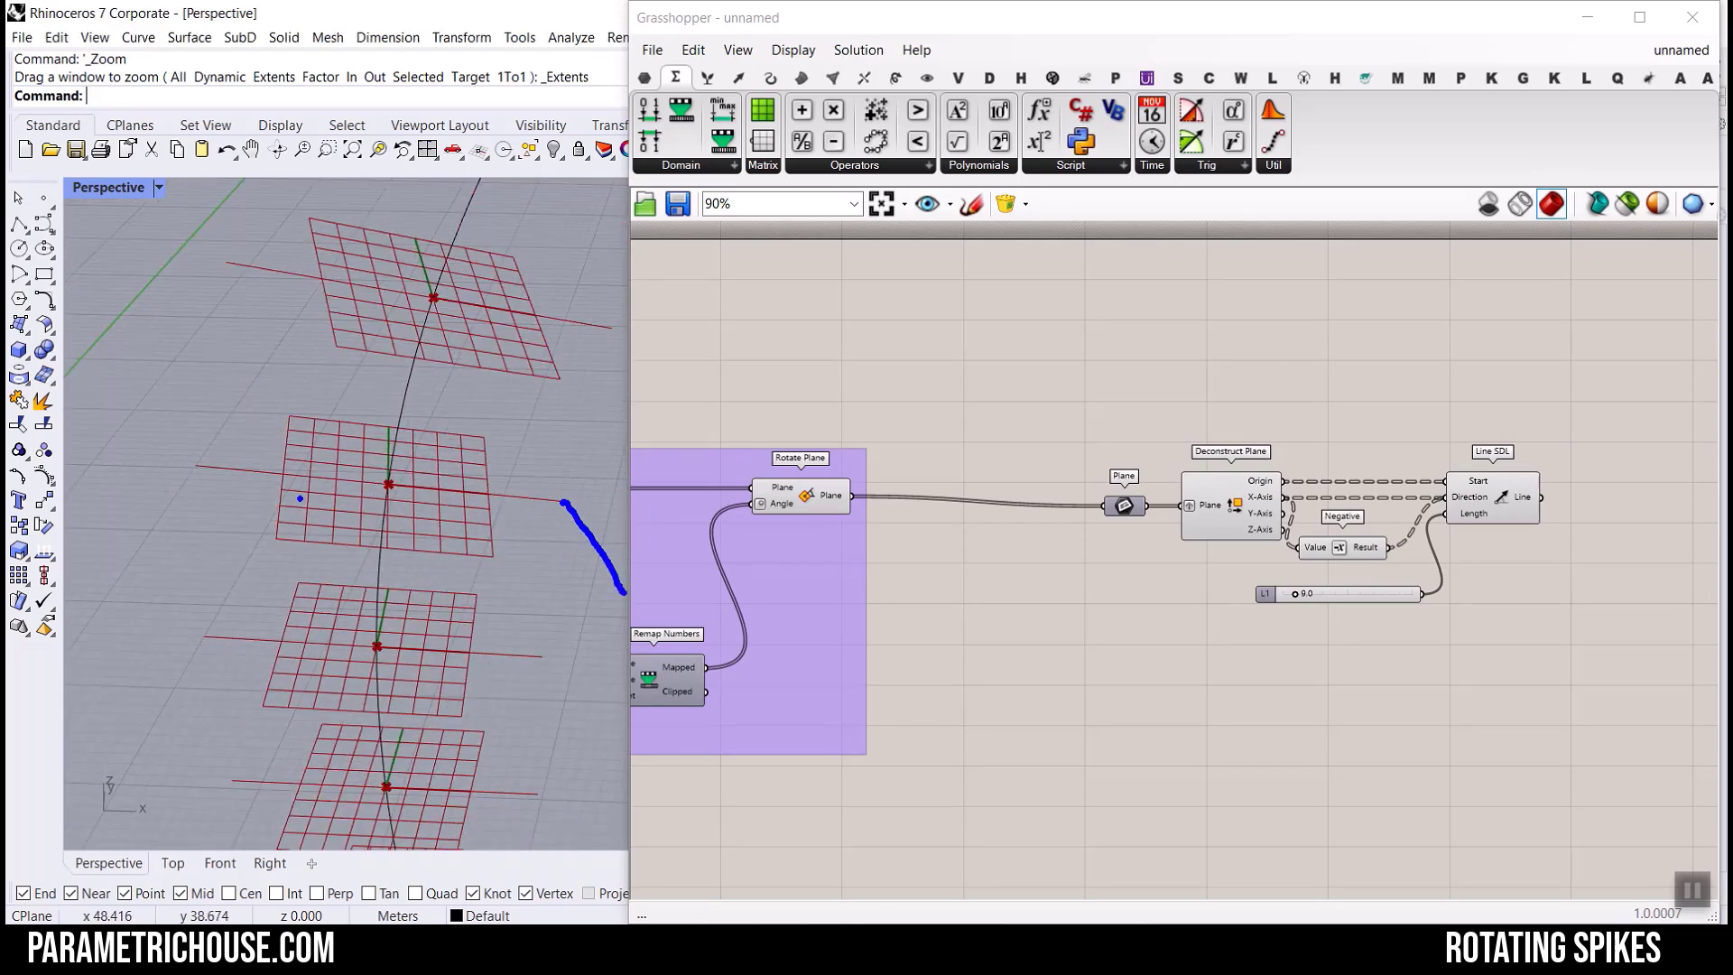
pyautogui.moveTo(193, 470); pyautogui.dragTo(120, 596)
pyautogui.hotkey('ctrl', 'z')
pyautogui.hotkey('ctrl', 'z')
pyautogui.moveTo(562, 504); pyautogui.dragTo(553, 594)
pyautogui.hotkey('ctrl', 'z')
pyautogui.moveTo(555, 493); pyautogui.dragTo(573, 629)
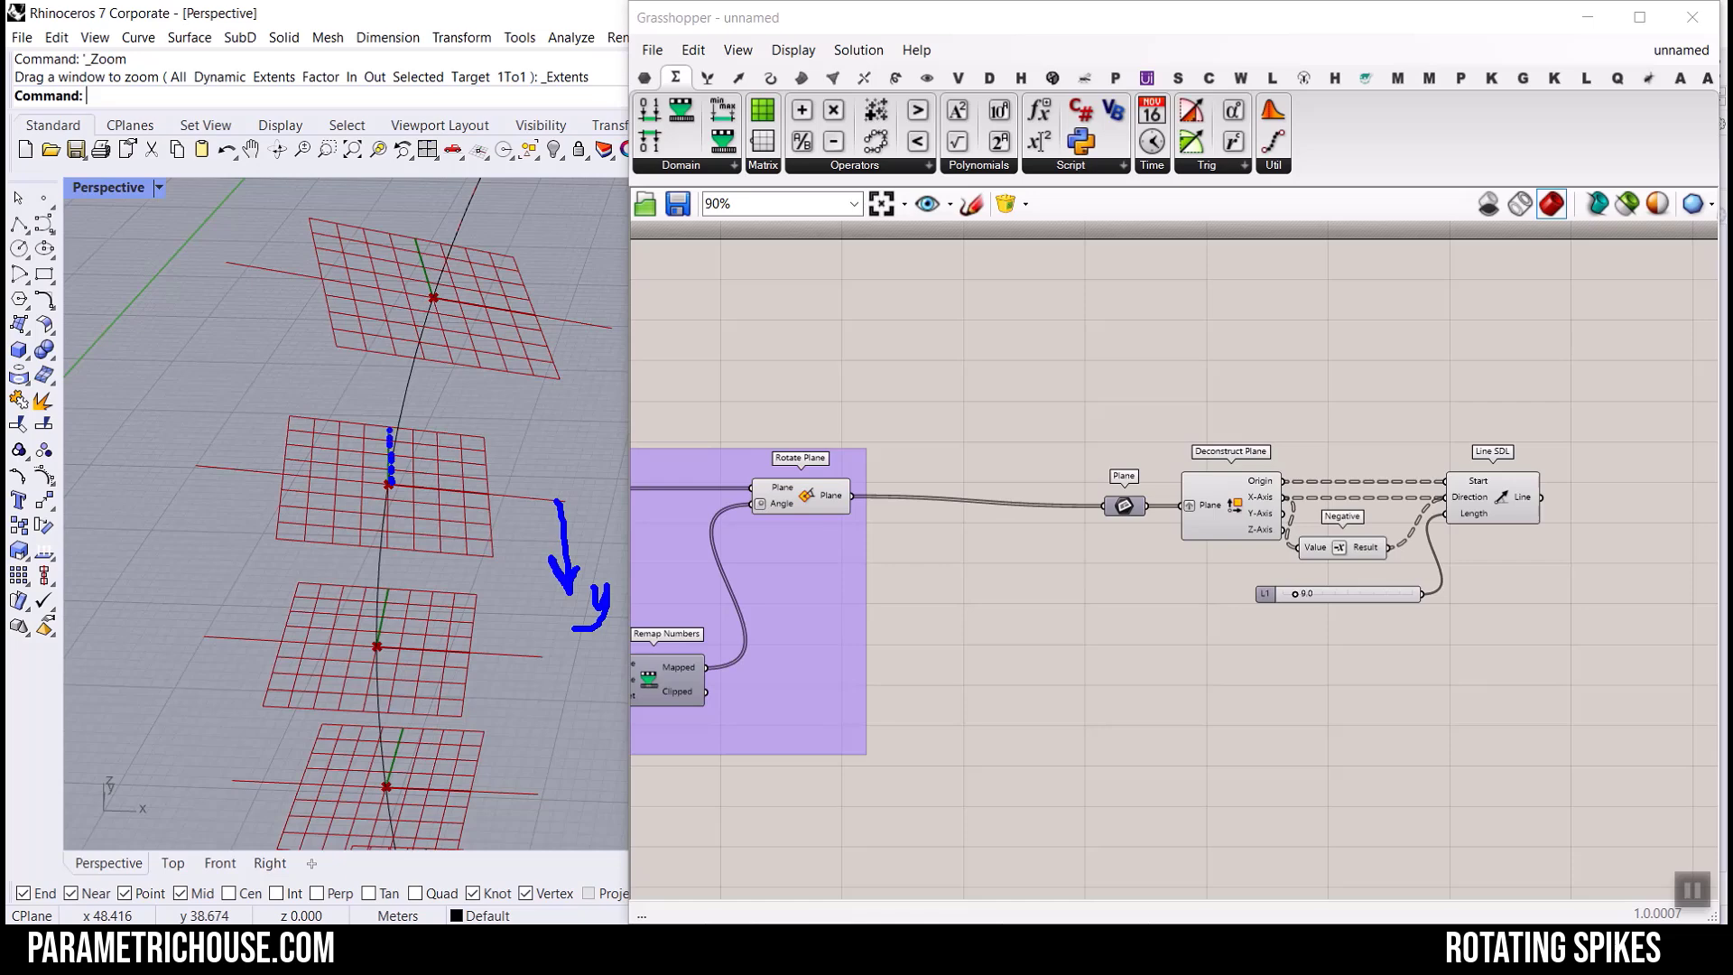
pyautogui.moveTo(201, 464)
pyautogui.mouseDown()
pyautogui.moveTo(201, 558)
pyautogui.moveTo(173, 541)
pyautogui.moveTo(217, 539)
pyautogui.moveTo(205, 607)
pyautogui.moveTo(184, 622)
pyautogui.mouseUp()
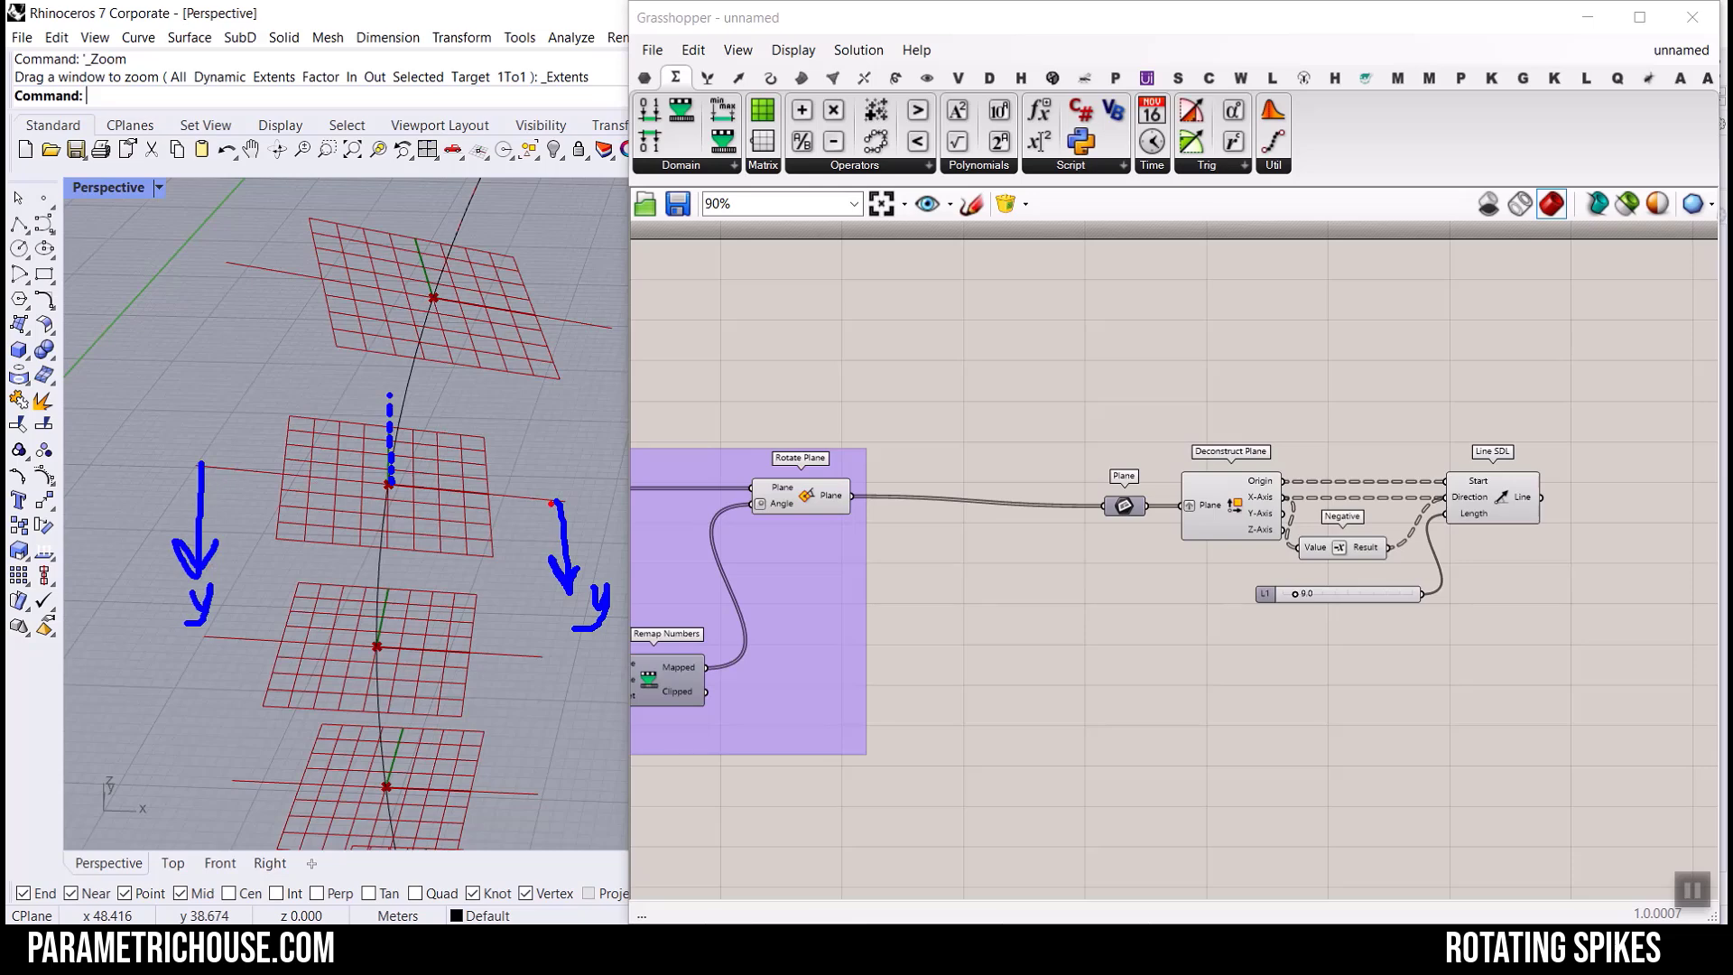
pyautogui.moveTo(558, 501); pyautogui.dragTo(571, 436)
pyautogui.moveTo(572, 436); pyautogui.dragTo(554, 462)
pyautogui.moveTo(202, 464); pyautogui.dragTo(230, 430)
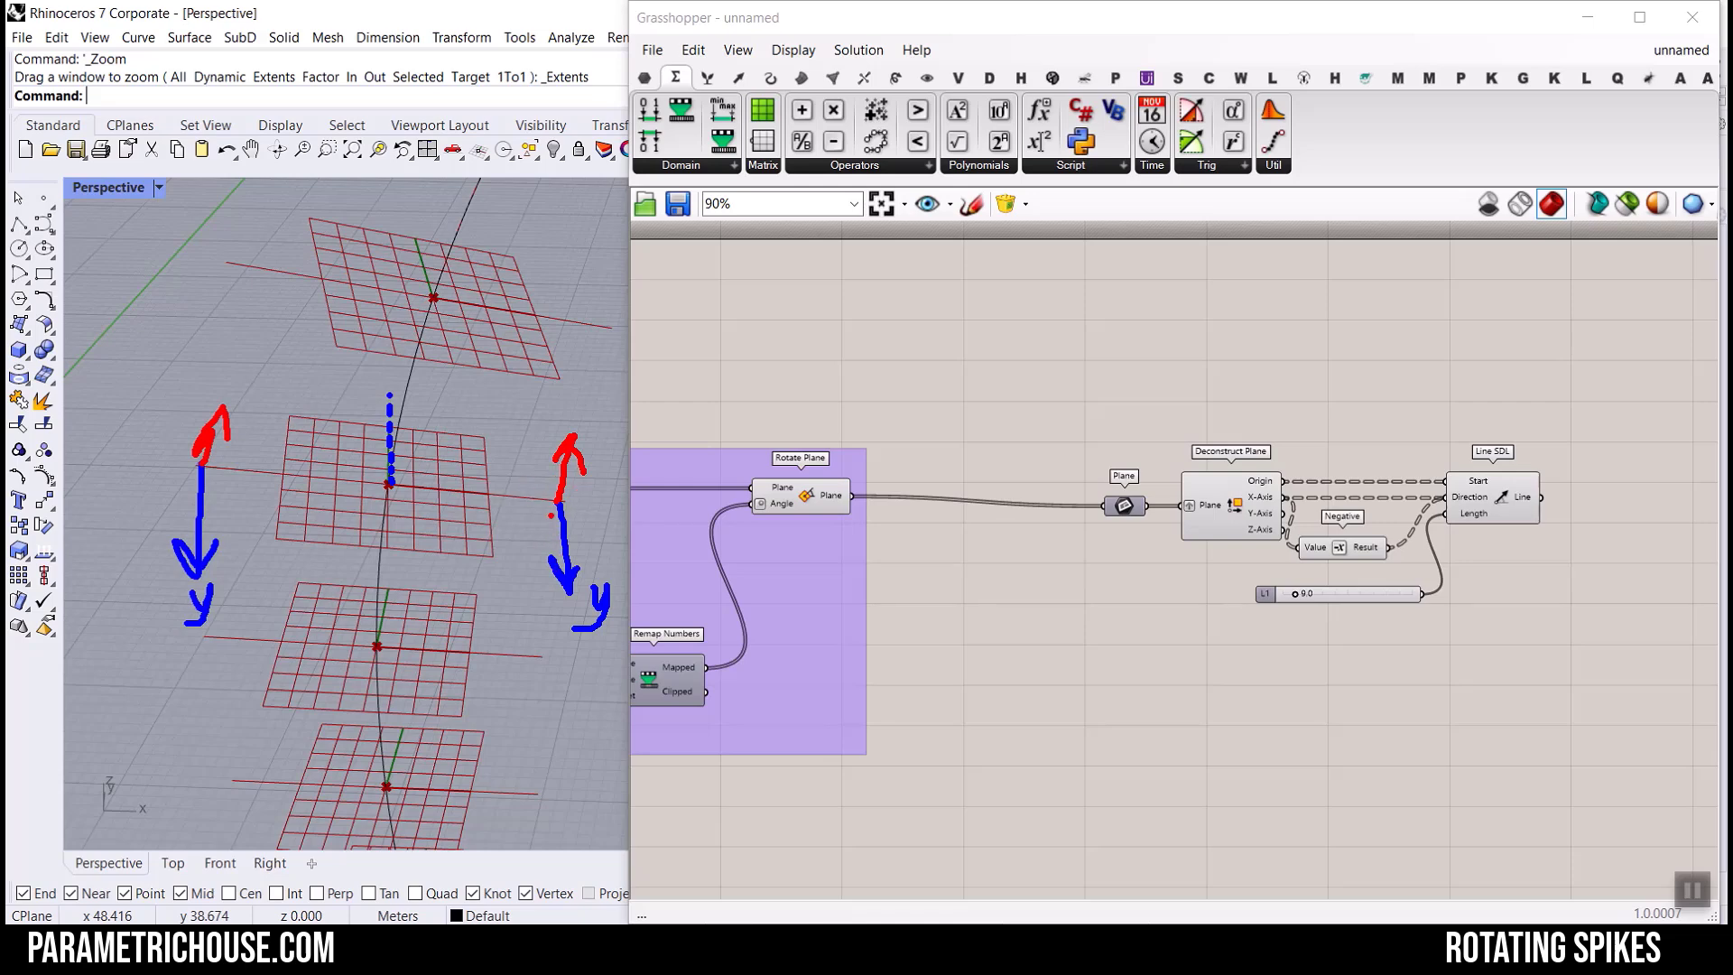
pyautogui.moveTo(545, 520)
pyautogui.mouseDown()
pyautogui.moveTo(483, 572)
pyautogui.moveTo(531, 610)
pyautogui.moveTo(495, 593)
pyautogui.moveTo(499, 617)
pyautogui.mouseUp()
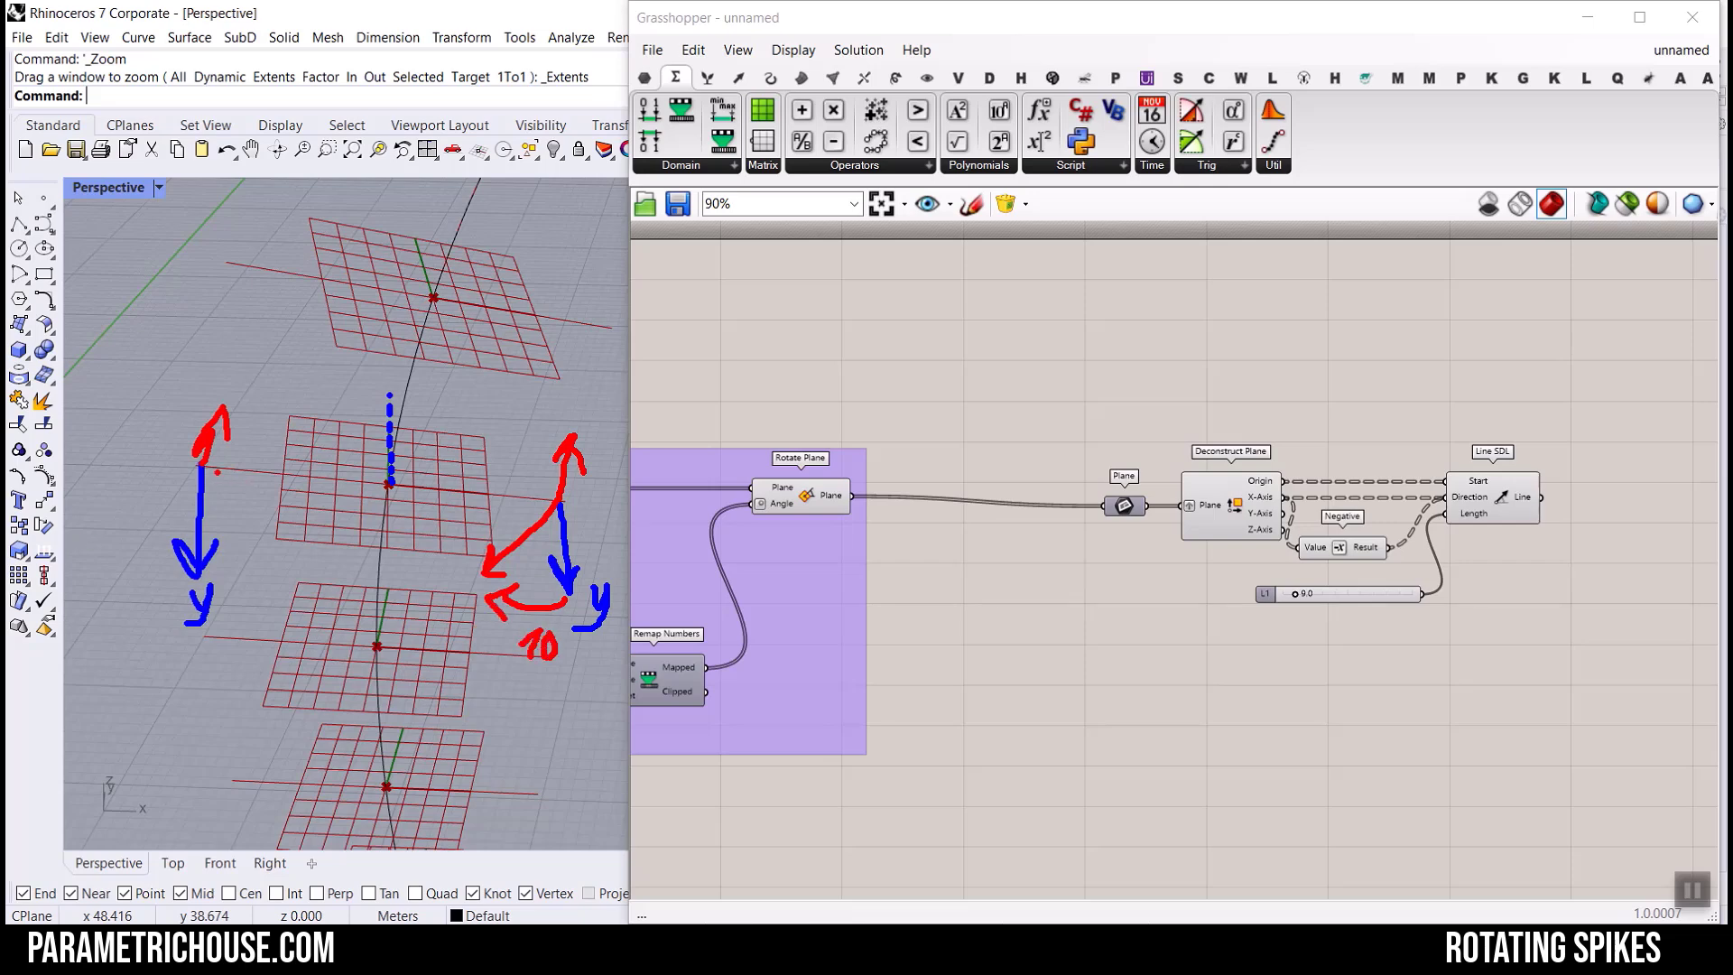
pyautogui.moveTo(224, 472)
pyautogui.mouseDown()
pyautogui.moveTo(274, 547)
pyautogui.moveTo(254, 570)
pyautogui.moveTo(282, 601)
pyautogui.mouseUp()
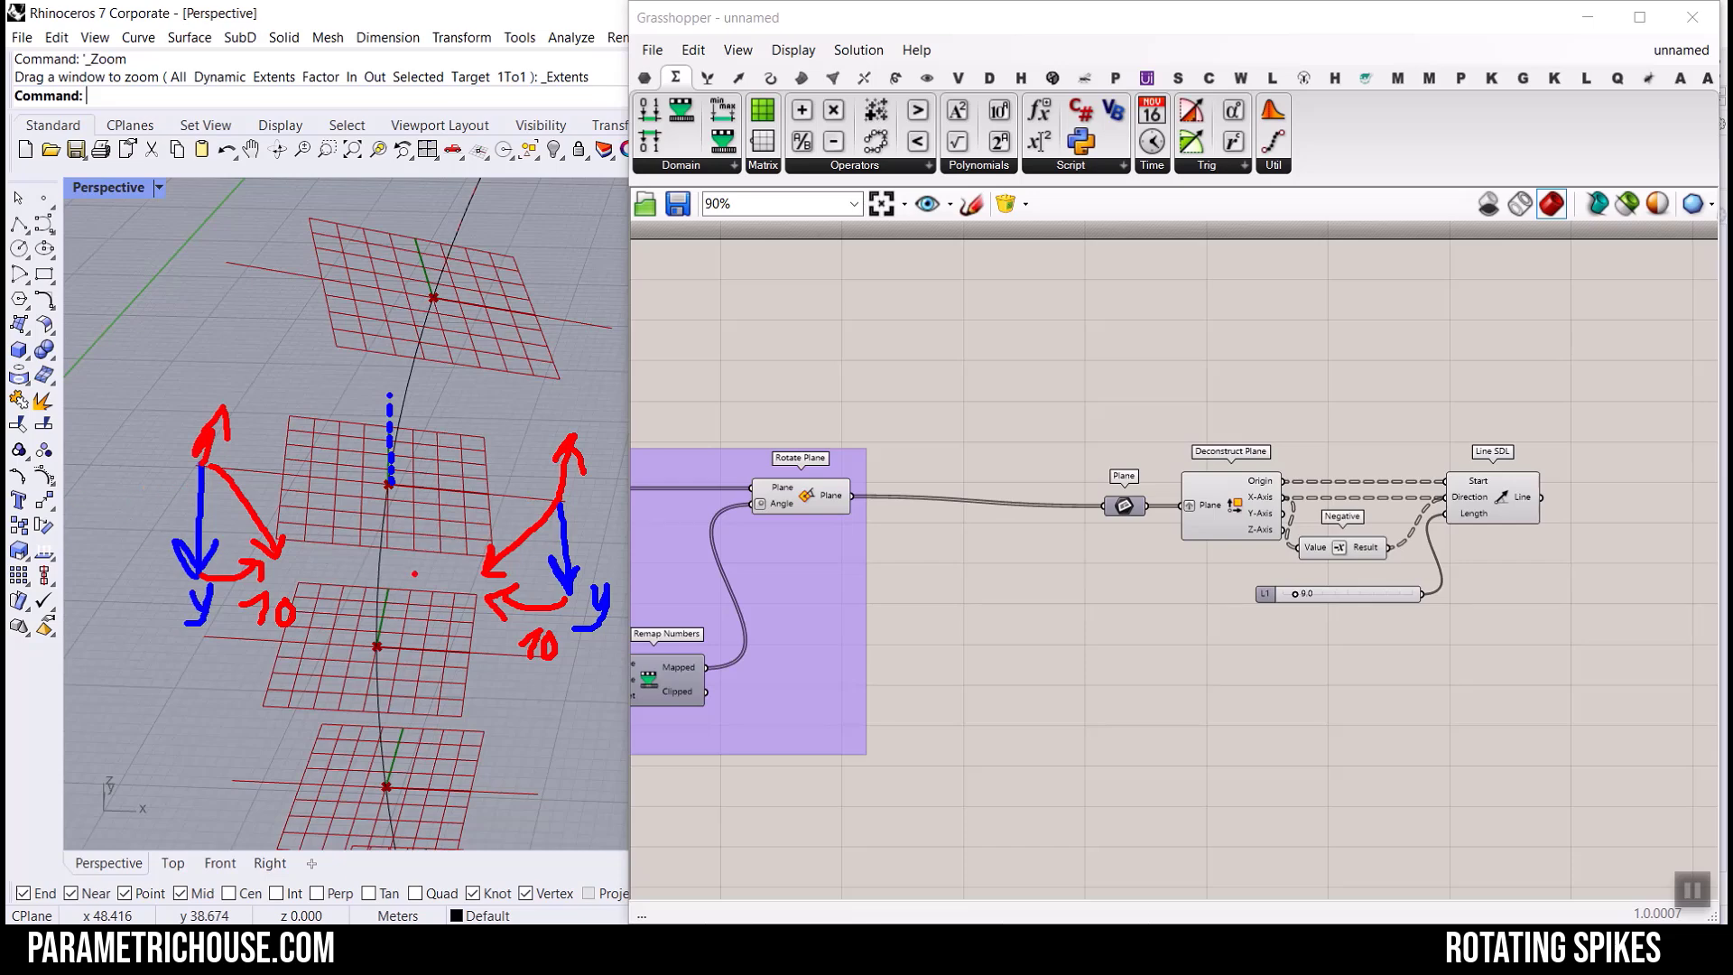
pyautogui.moveTo(1384, 511); pyautogui.dragTo(996, 550, button='right')
pyautogui.scroll(5, 1204, 603)
pyautogui.scroll(2, 1054, 412)
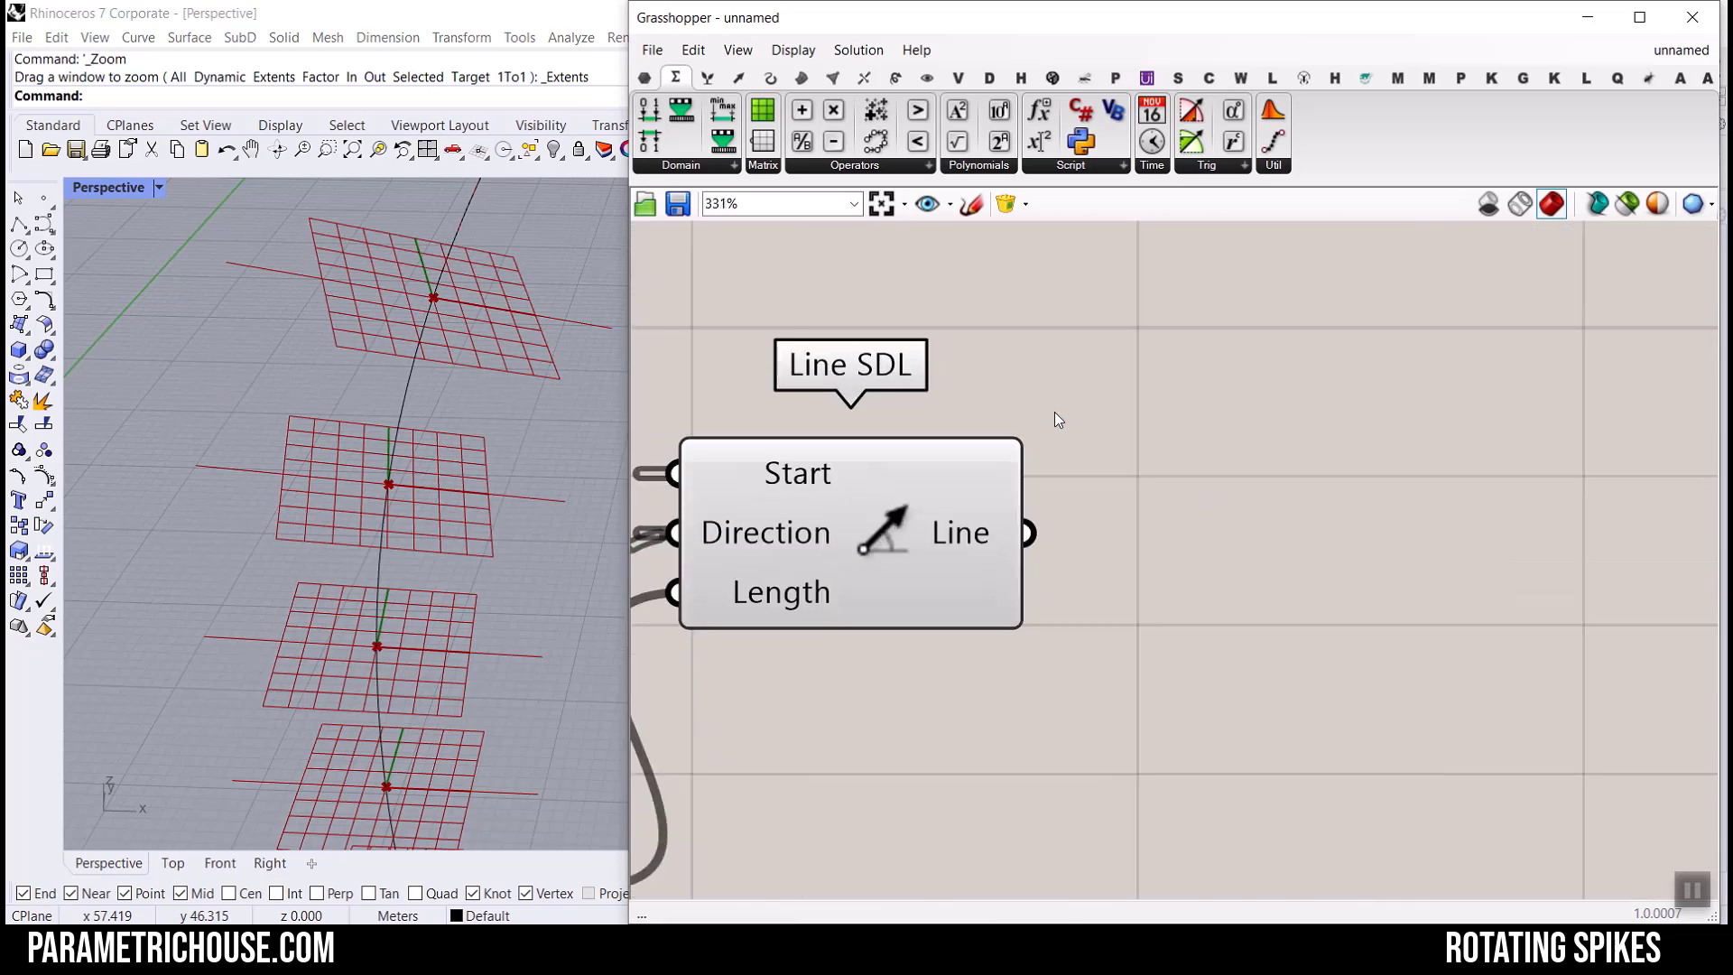
# Add a Point On Curve component fed by Line SDL's Line output and set its parameter to 1.000.
pyautogui.click(762, 79)
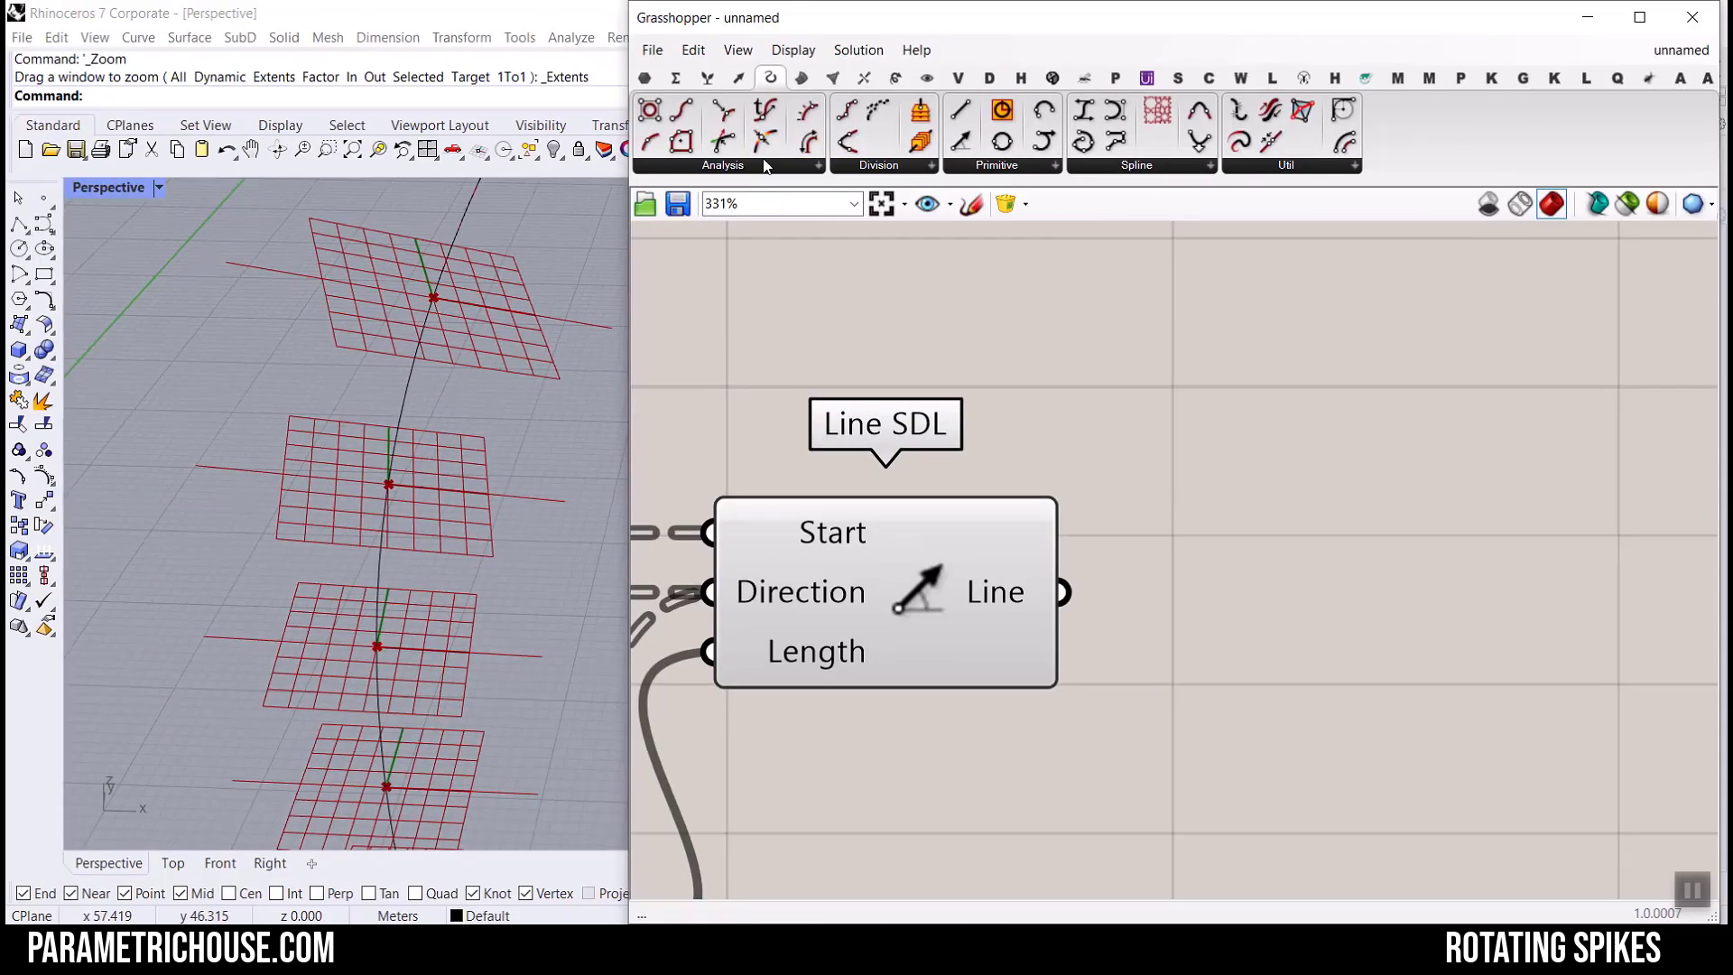
pyautogui.moveTo(764, 142); pyautogui.dragTo(1391, 578)
pyautogui.moveTo(1063, 592); pyautogui.dragTo(1206, 580)
pyautogui.moveTo(1391, 580)
pyautogui.mouseDown()
pyautogui.moveTo(1499, 580)
pyautogui.moveTo(1331, 439)
pyautogui.moveTo(1350, 452)
pyautogui.moveTo(1339, 633)
pyautogui.mouseUp()
pyautogui.moveTo(1449, 633); pyautogui.dragTo(1299, 636)
pyautogui.press('Delete')
pyautogui.moveTo(1292, 469); pyautogui.dragTo(1300, 588)
pyautogui.moveTo(1430, 581); pyautogui.dragTo(1500, 576)
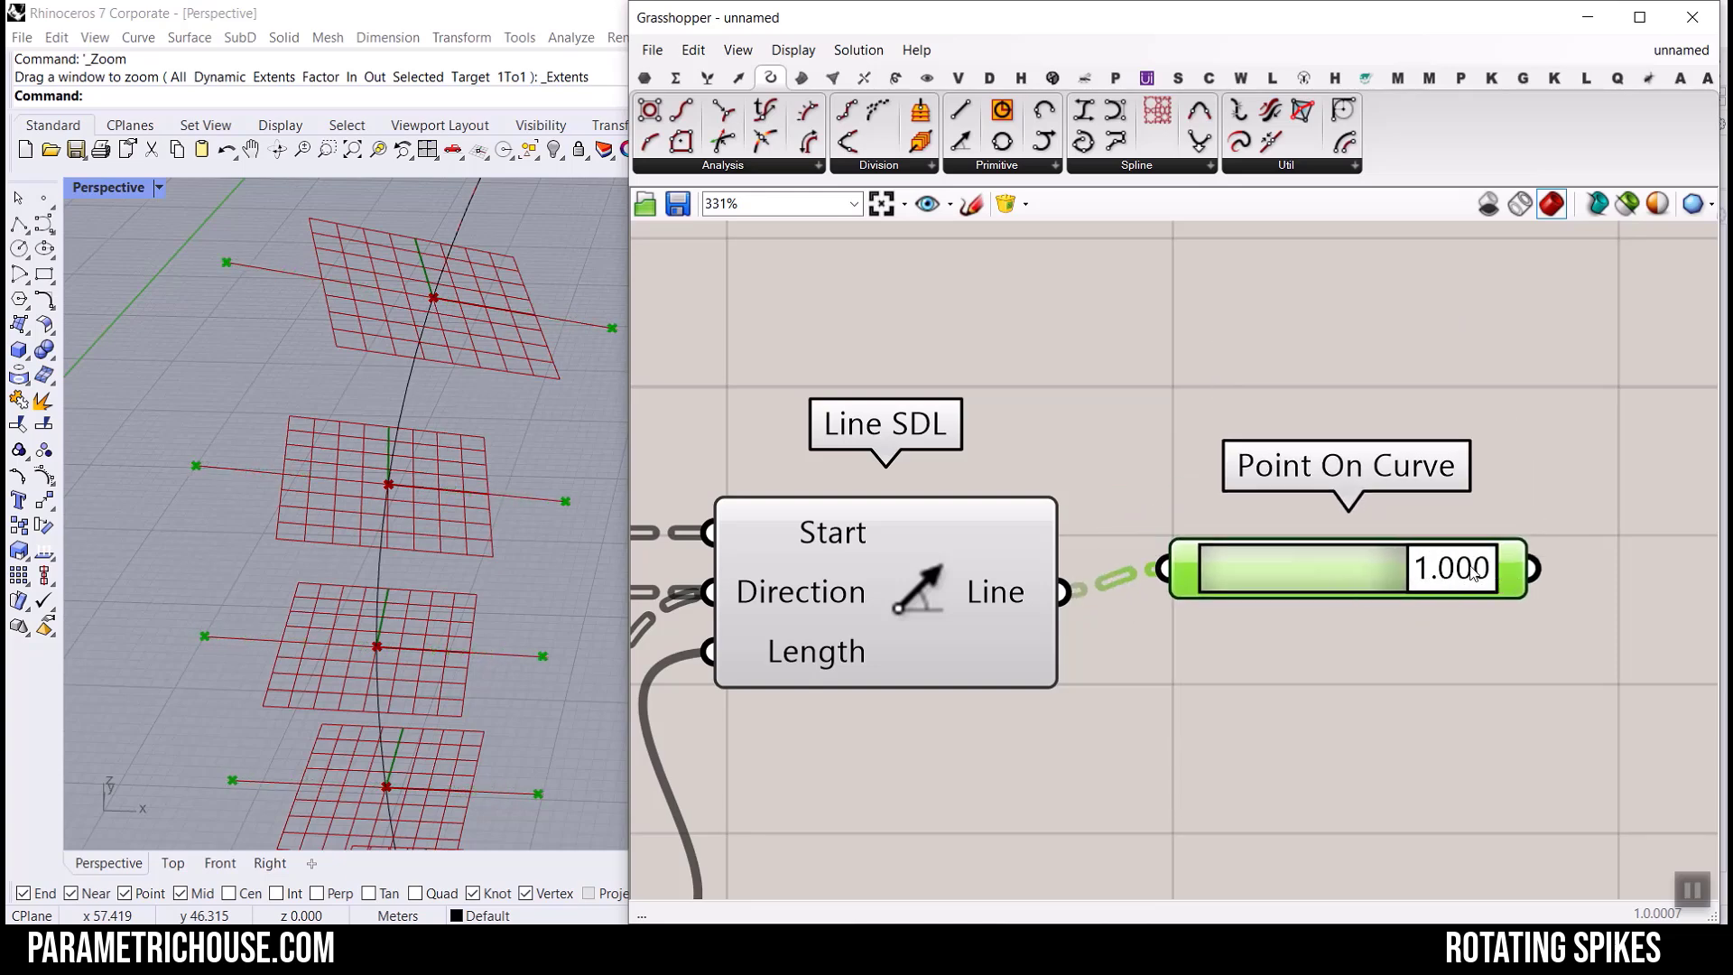
# Add a second Line SDL component and feed Point On Curve's output into its Start input.
pyautogui.moveTo(286, 545); pyautogui.dragTo(316, 456, button='right')
pyautogui.scroll(-5, 1463, 433)
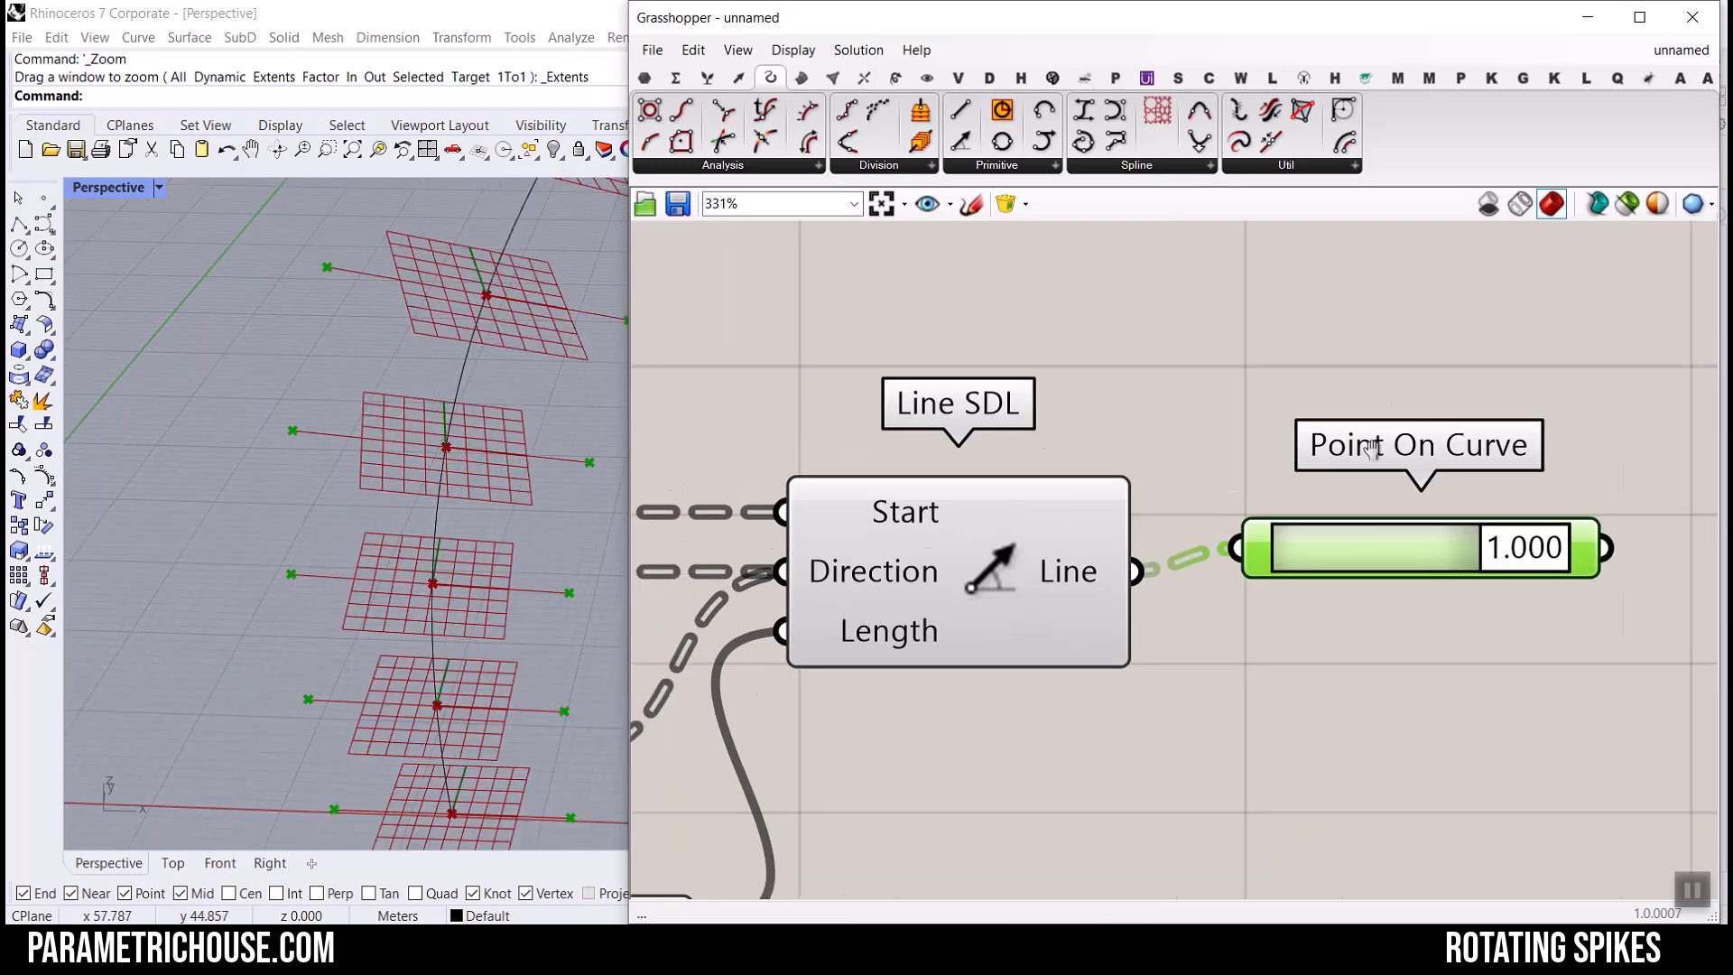
pyautogui.scroll(5, 1354, 476)
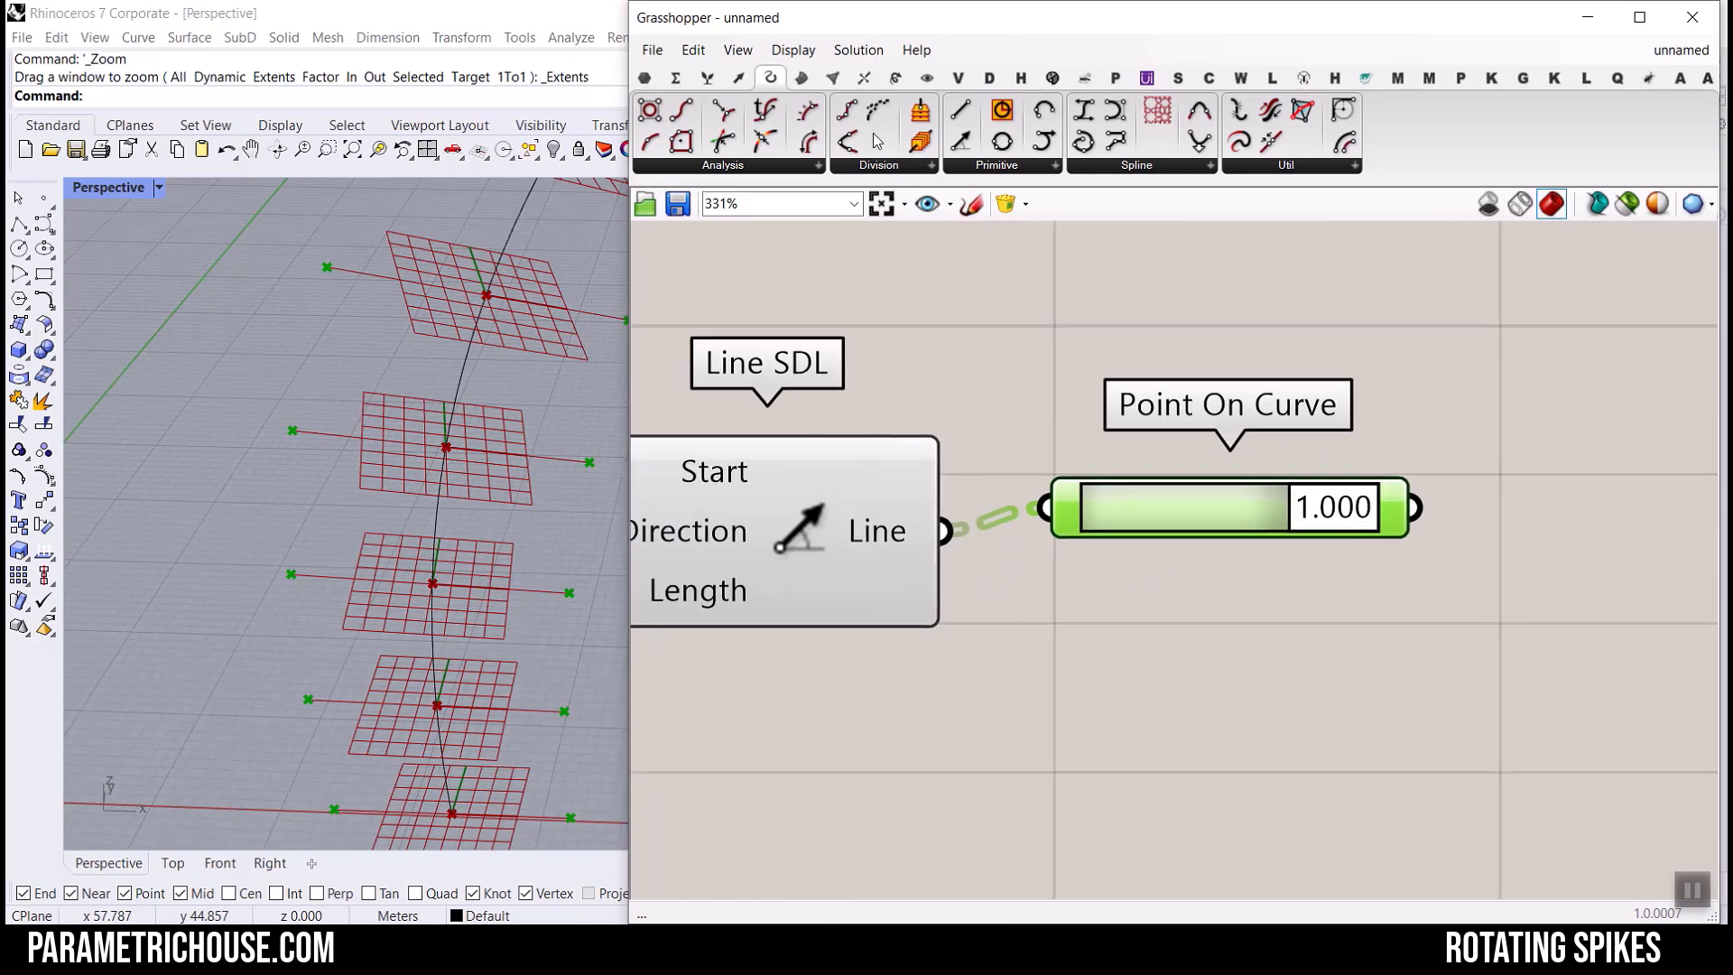
pyautogui.moveTo(961, 140); pyautogui.dragTo(1354, 510)
pyautogui.moveTo(1115, 426); pyautogui.dragTo(1196, 433)
pyautogui.moveTo(1248, 426); pyautogui.dragTo(1245, 429)
# Feed Deconstruct Plane's Y-Axis output into the second Line SDL's Direction input.
pyautogui.moveTo(858, 557); pyautogui.dragTo(1312, 495, button='right')
pyautogui.scroll(-5, 1312, 496)
pyautogui.moveTo(697, 479); pyautogui.dragTo(896, 453, button='right')
pyautogui.scroll(3, 895, 453)
pyautogui.scroll(-5, 968, 432)
pyautogui.moveTo(1040, 449); pyautogui.dragTo(1450, 397)
pyautogui.scroll(6, 1516, 467)
pyautogui.scroll(-3, 1081, 556)
pyautogui.moveTo(1240, 371); pyautogui.dragTo(955, 465)
pyautogui.click(1022, 641)
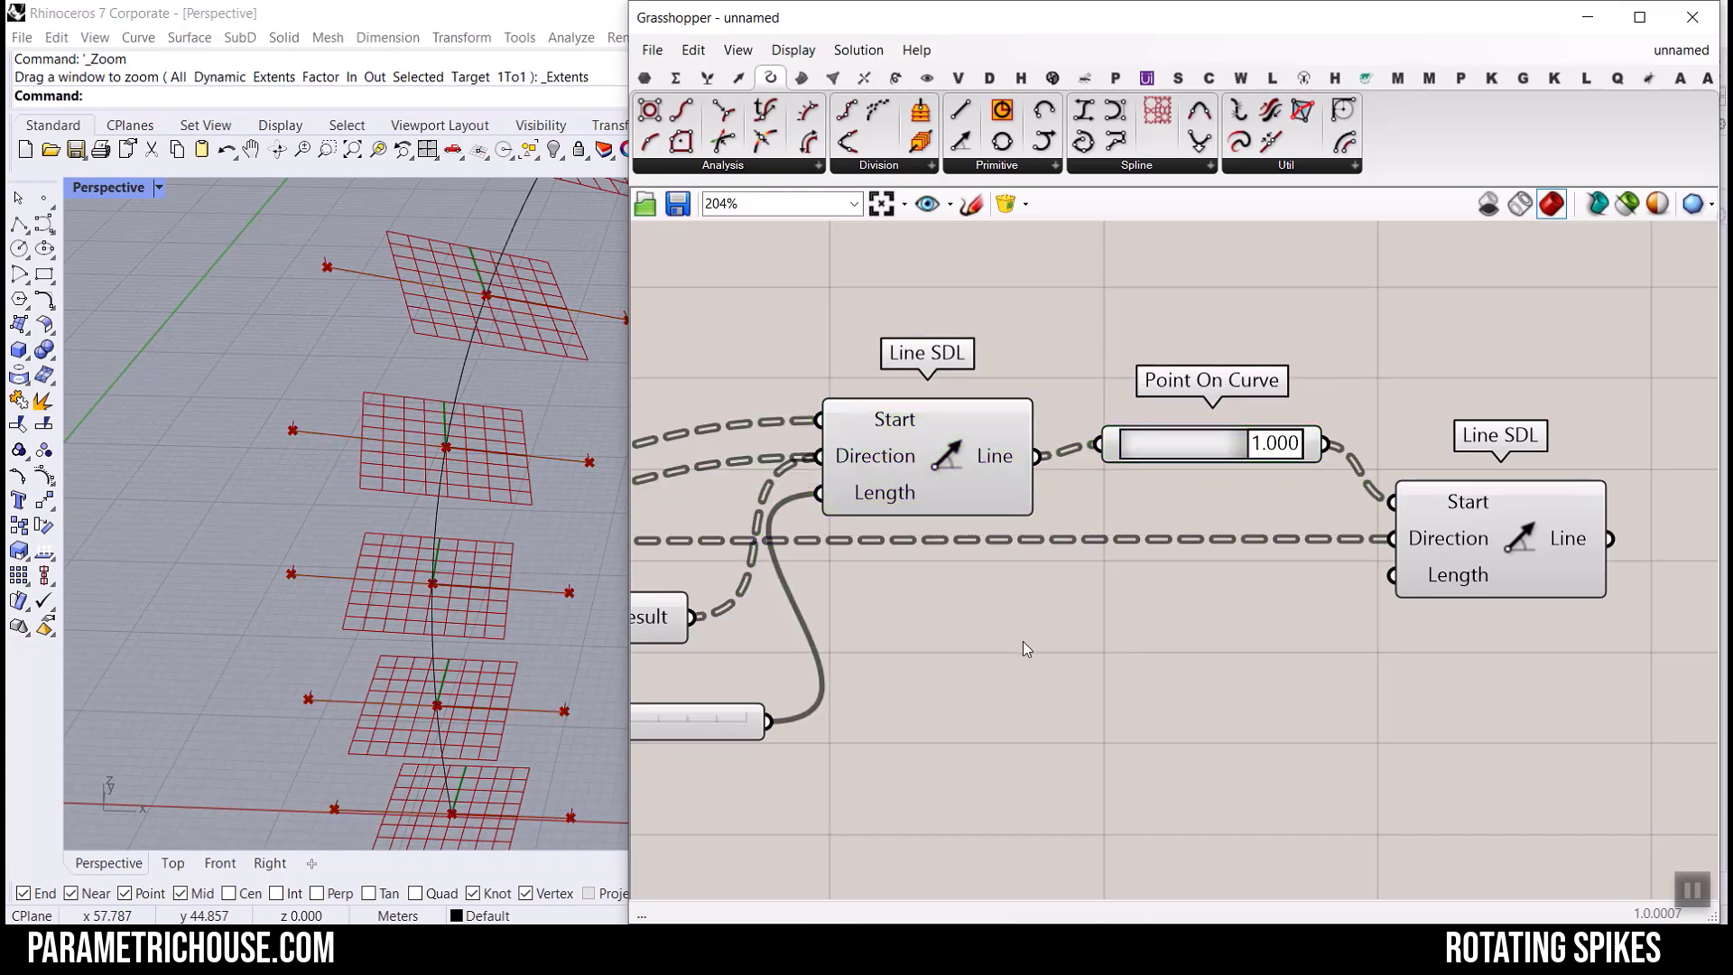
# Connect the L1 slider to the second Line SDL's Length input and check the new lines along the curve.
pyautogui.moveTo(1022, 641); pyautogui.dragTo(1079, 550, button='right')
pyautogui.moveTo(851, 642); pyautogui.dragTo(894, 615, button='right')
pyautogui.moveTo(912, 613); pyautogui.dragTo(1496, 476)
pyautogui.moveTo(339, 605); pyautogui.dragTo(608, 410, button='right')
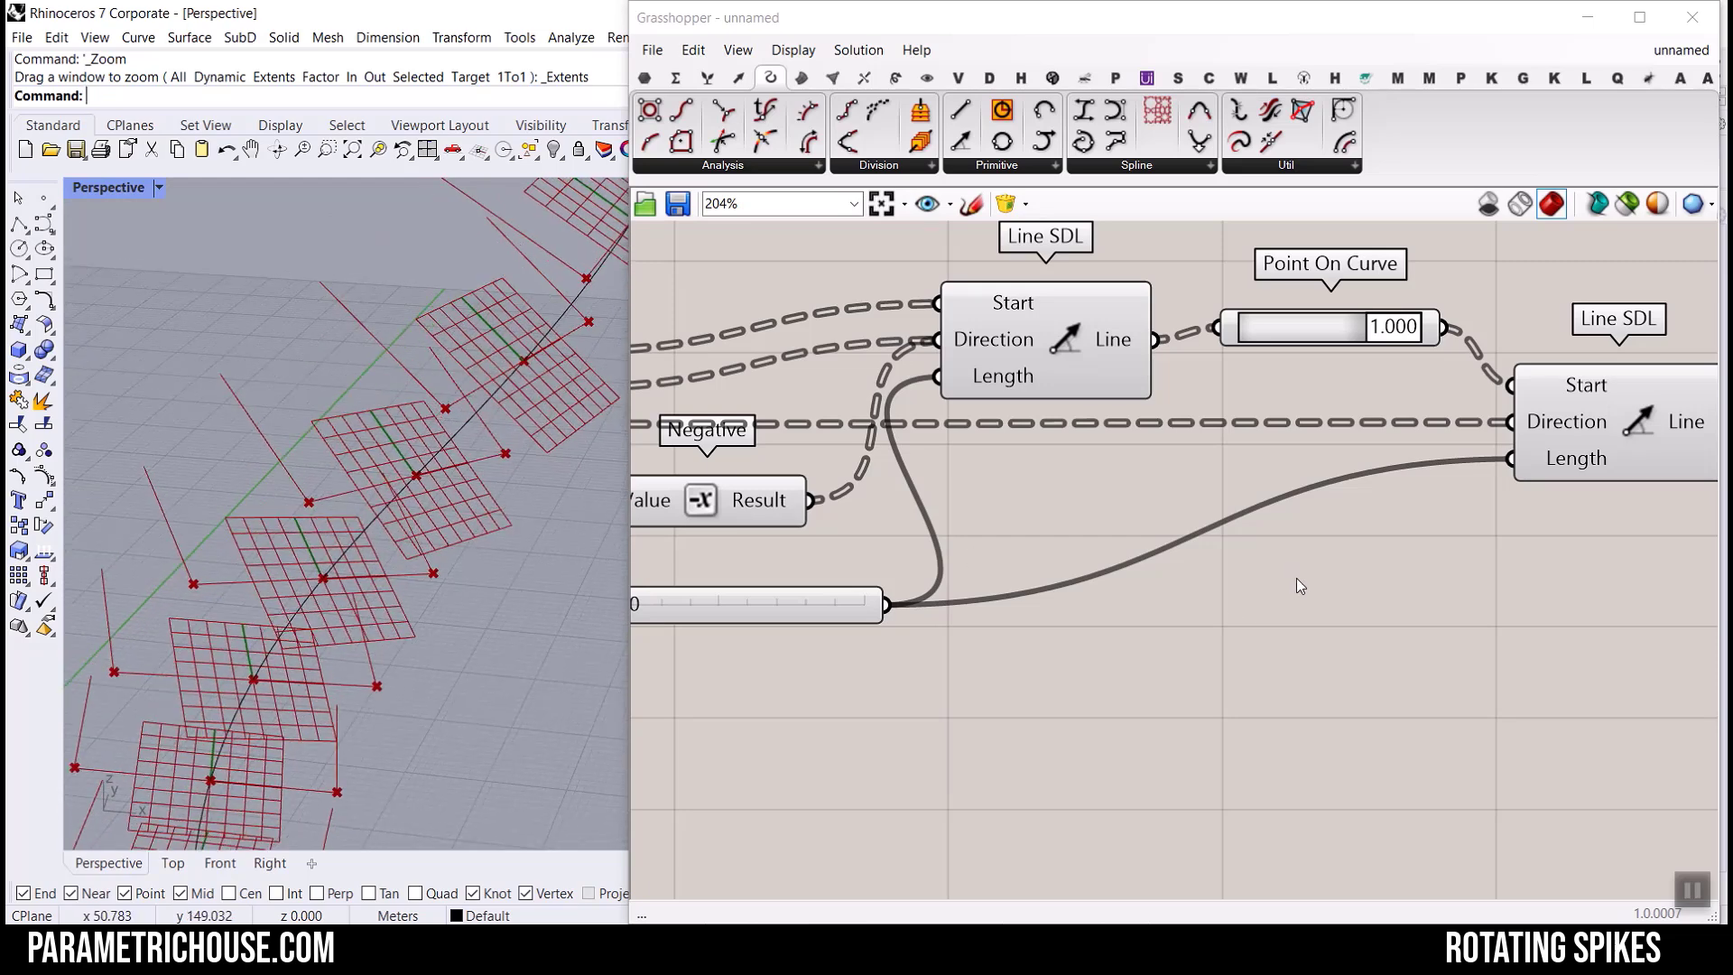
pyautogui.moveTo(1255, 495); pyautogui.dragTo(1195, 485, button='right')
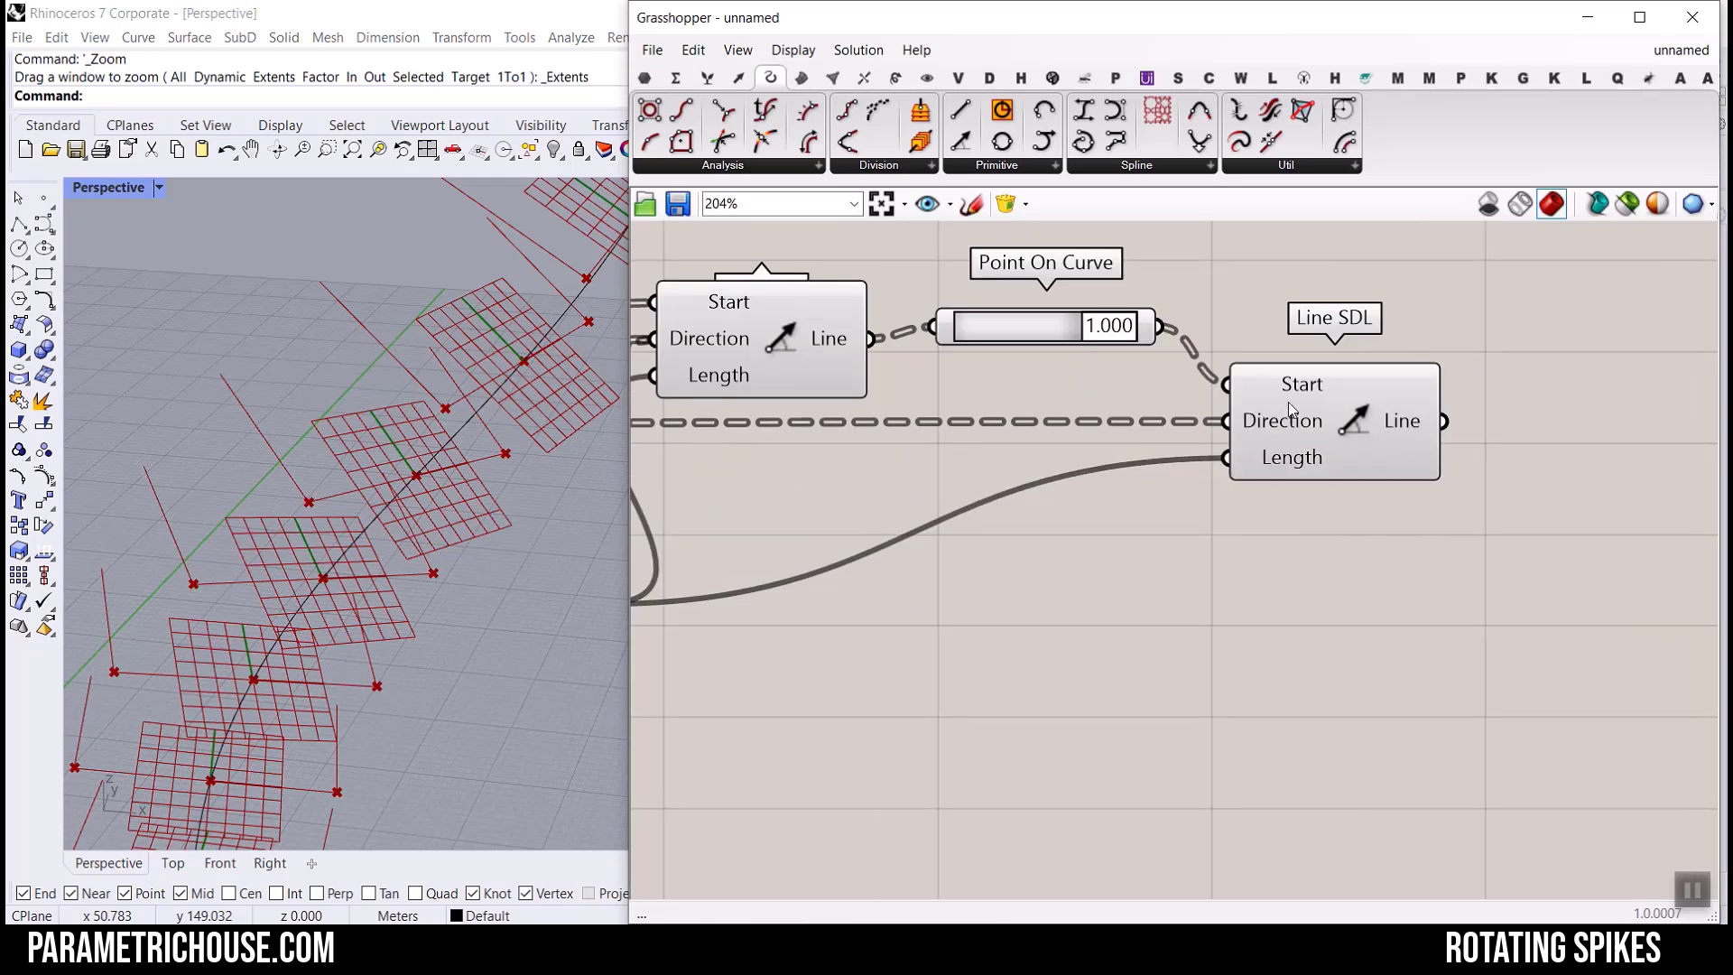
pyautogui.moveTo(1397, 424); pyautogui.dragTo(1203, 433, button='right')
pyautogui.moveTo(1170, 428)
pyautogui.mouseDown()
pyautogui.moveTo(1179, 444)
pyautogui.moveTo(1153, 453)
pyautogui.mouseUp()
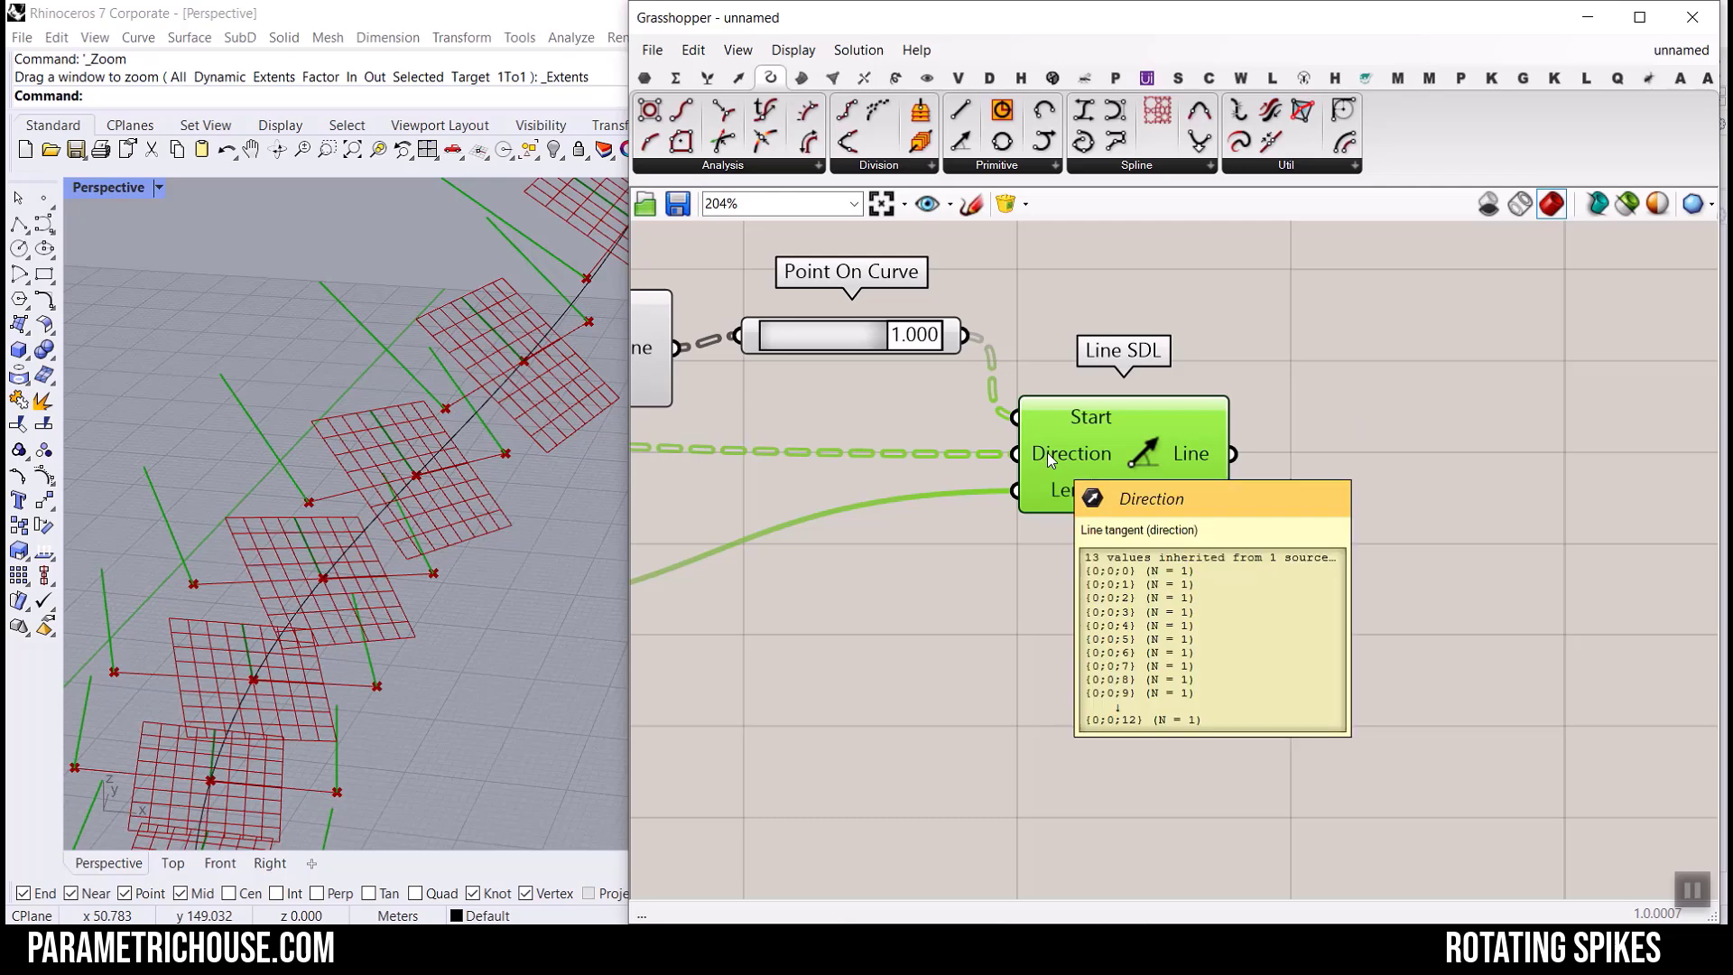
# Move the second Line SDL farther from Point On Curve and disconnect the Y-Axis from its Direction input.
pyautogui.scroll(-4, 1313, 409)
pyautogui.scroll(2, 1024, 429)
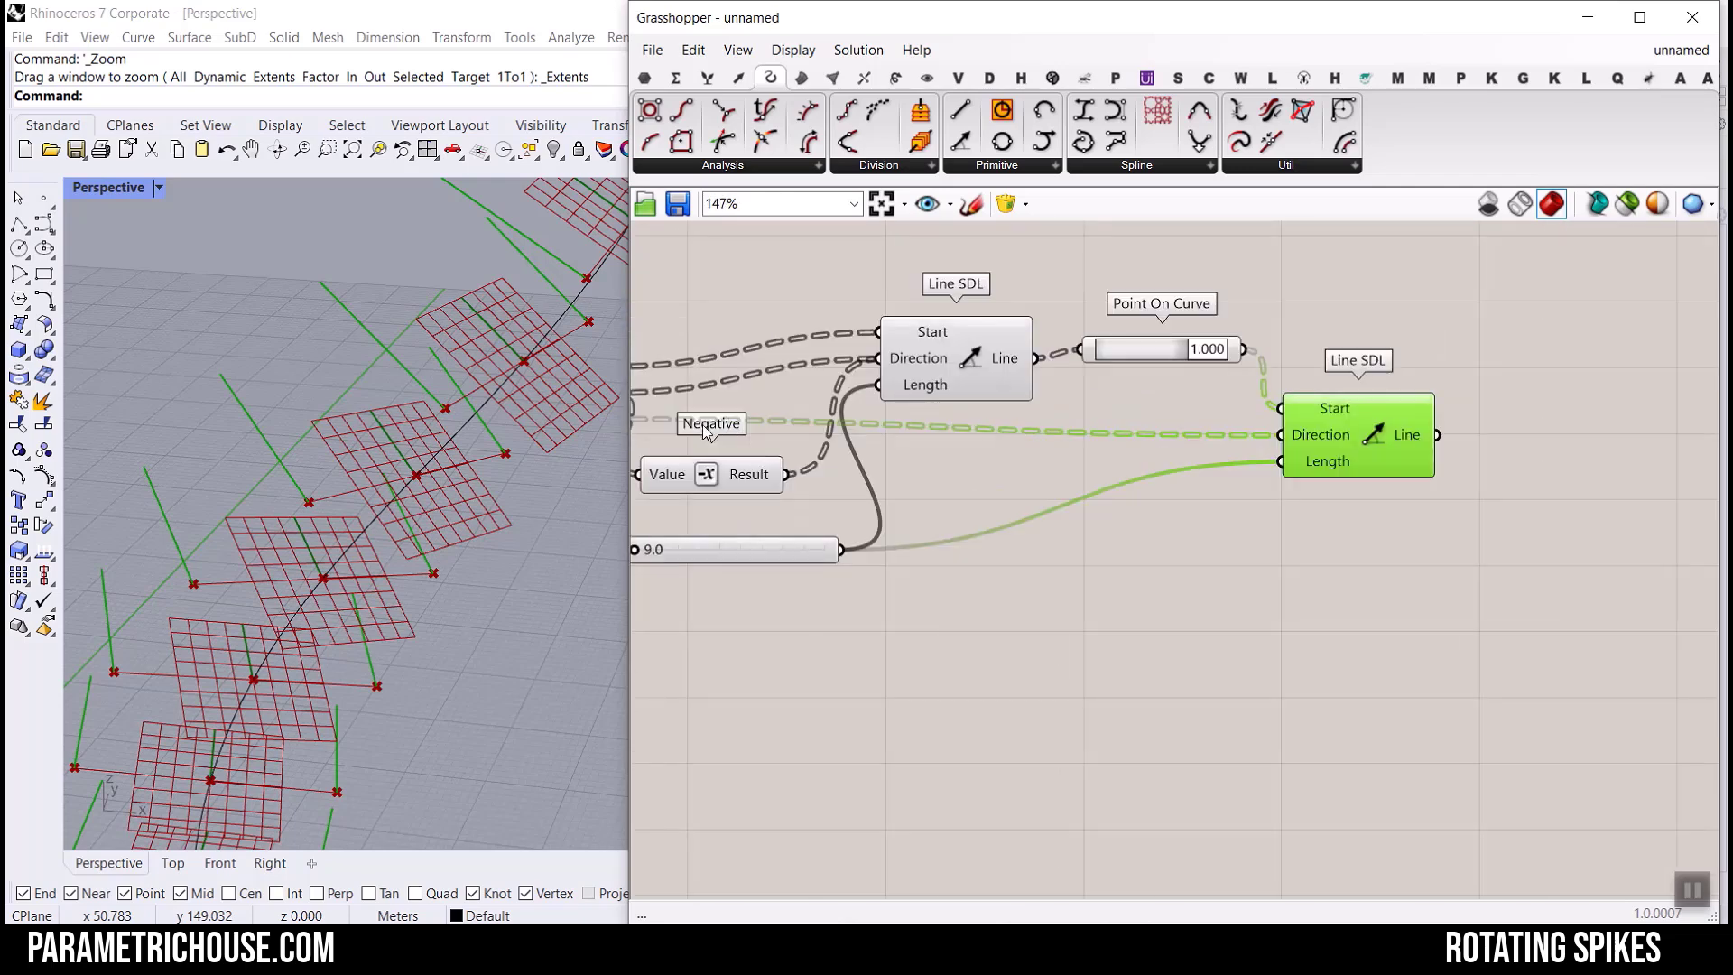
pyautogui.scroll(-3, 731, 429)
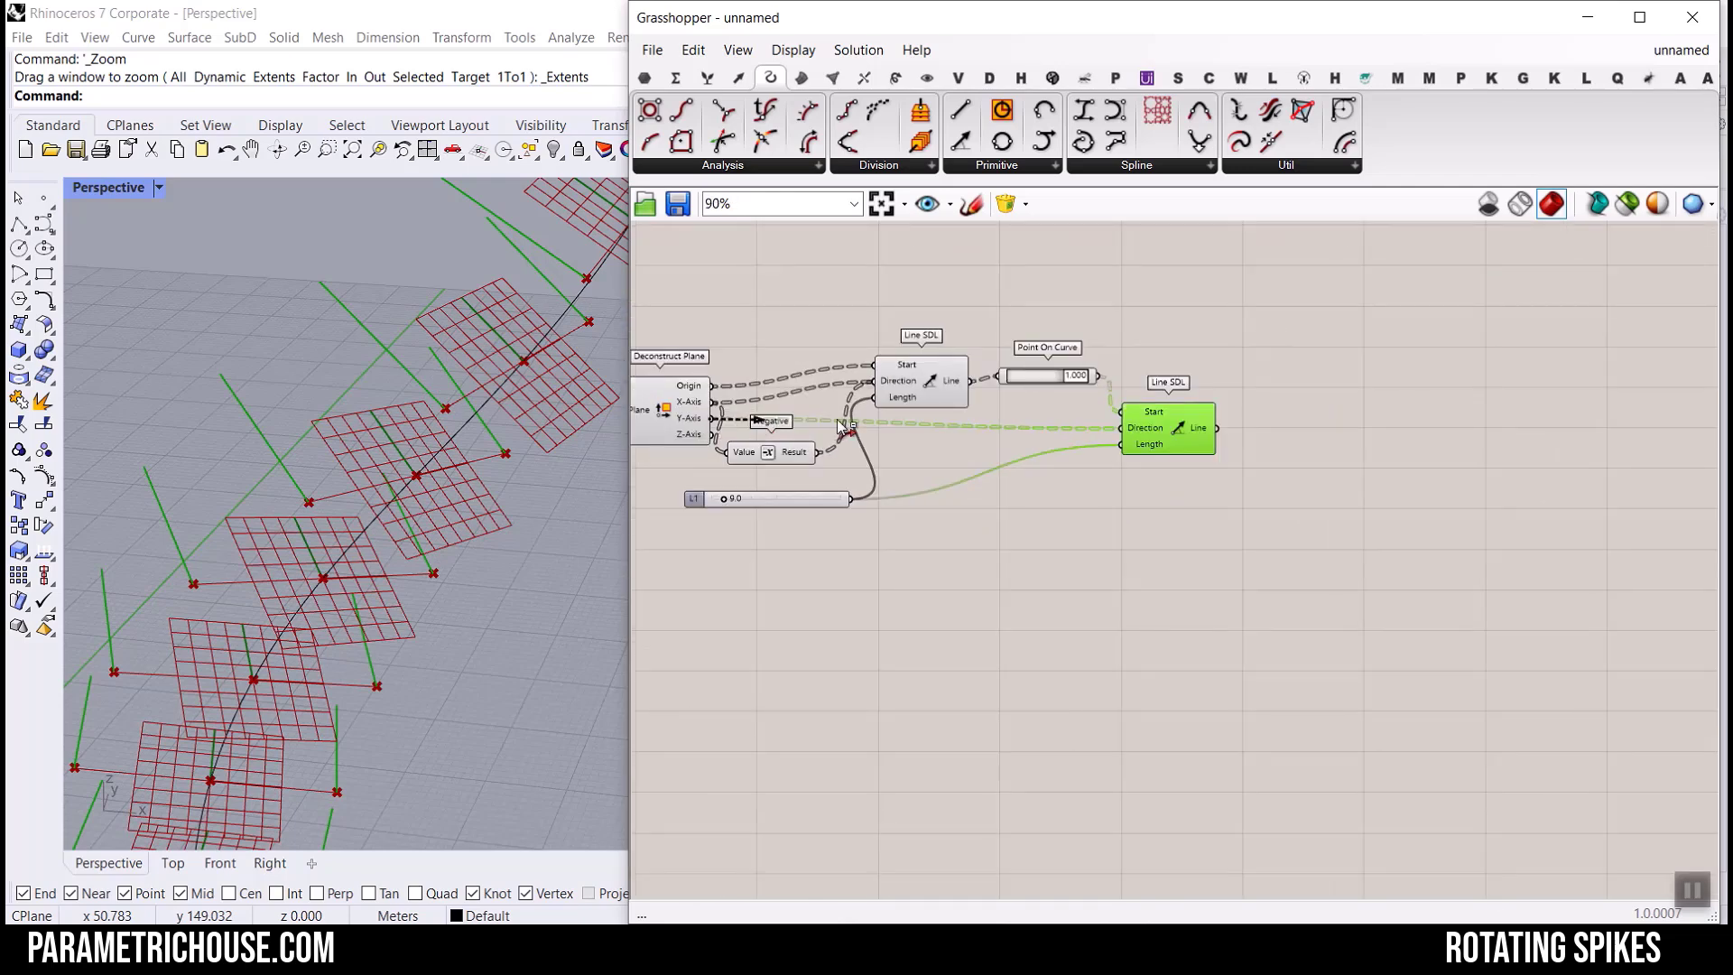
pyautogui.moveTo(1165, 441); pyautogui.dragTo(1263, 437)
pyautogui.scroll(2, 1101, 481)
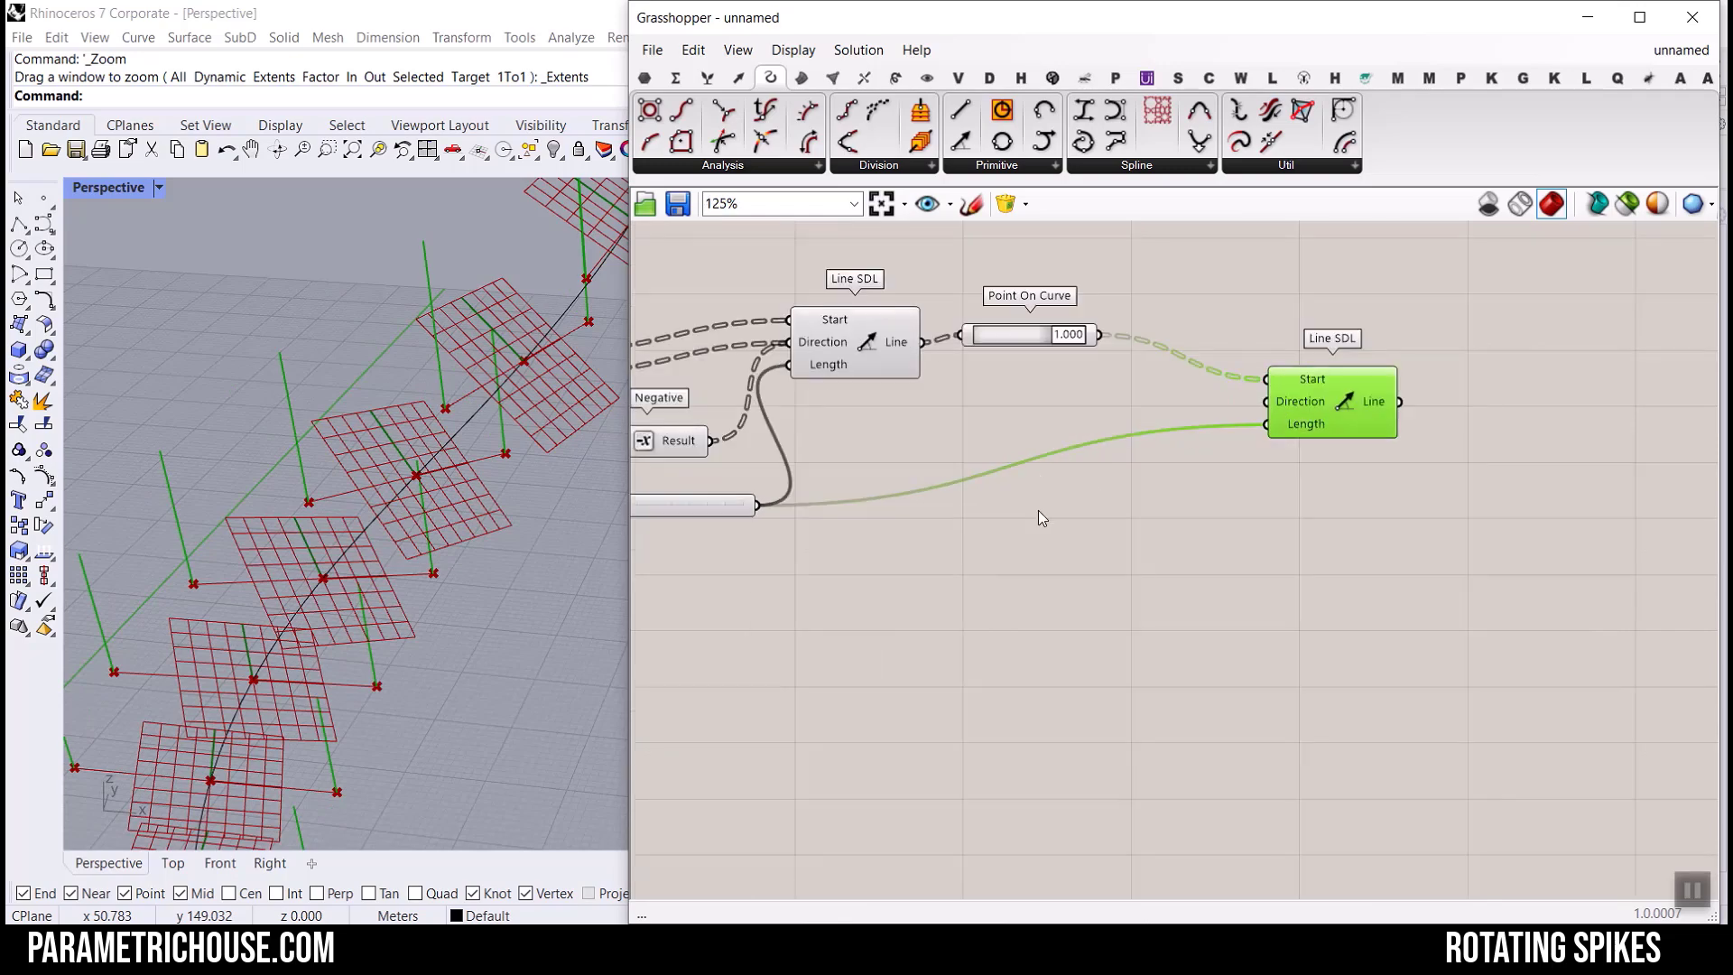
pyautogui.doubleClick(1038, 514)
pyautogui.write('rot')
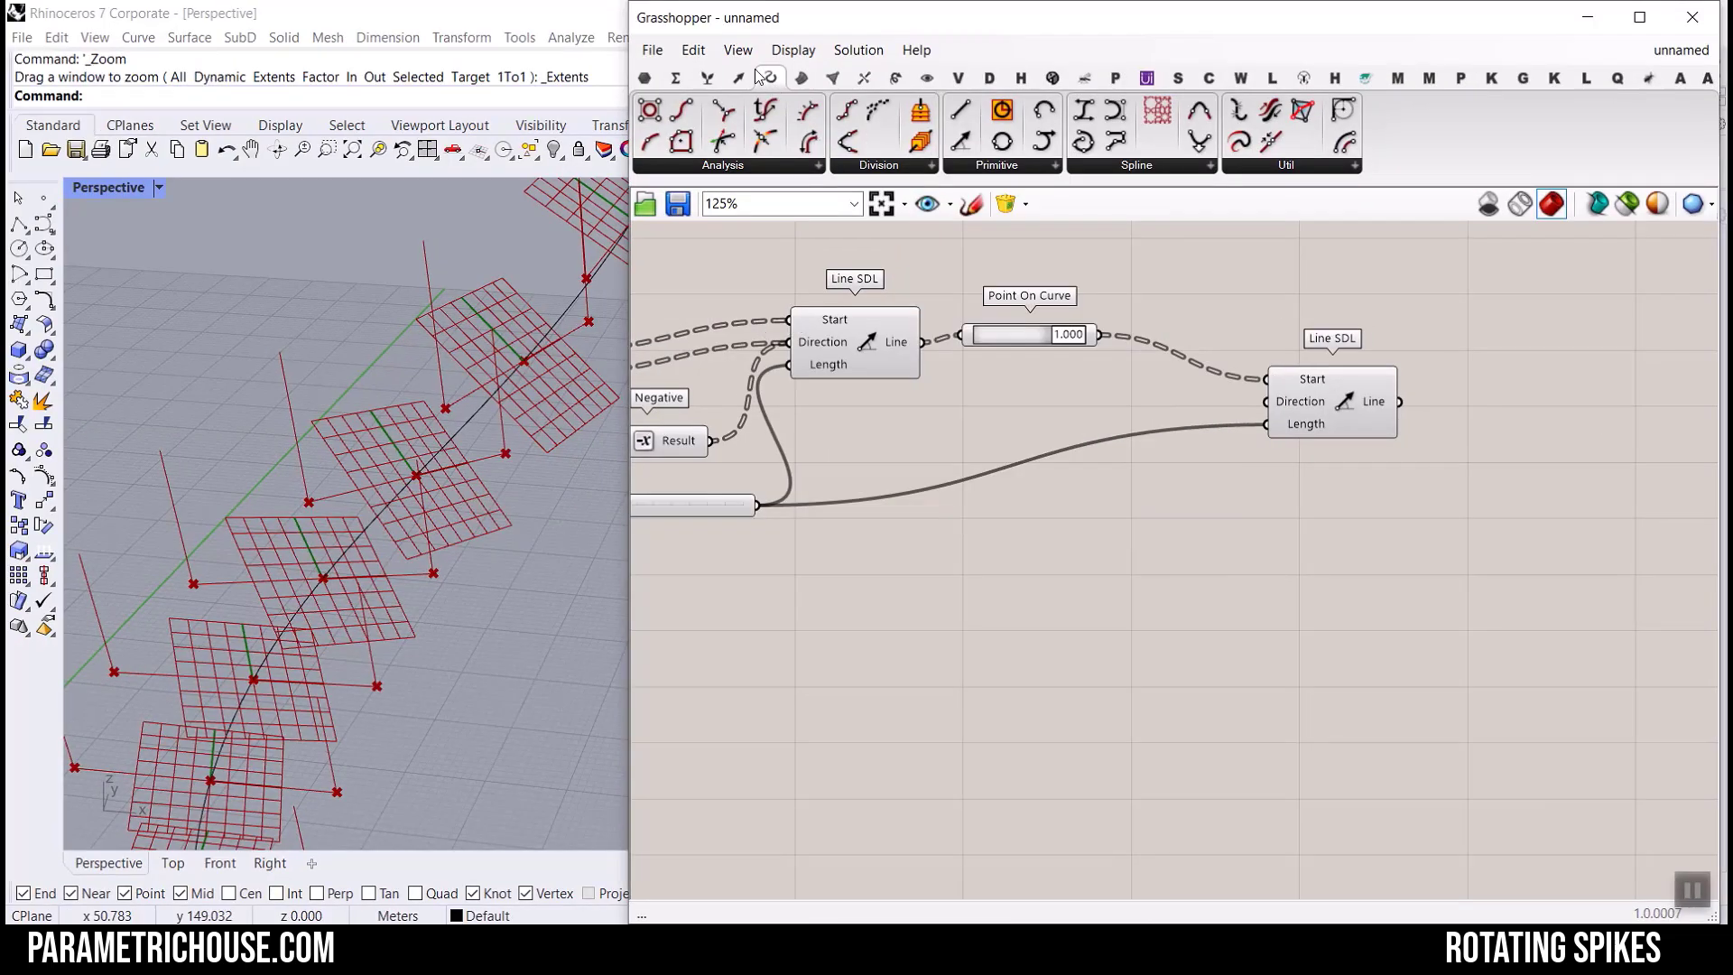
pyautogui.click(739, 78)
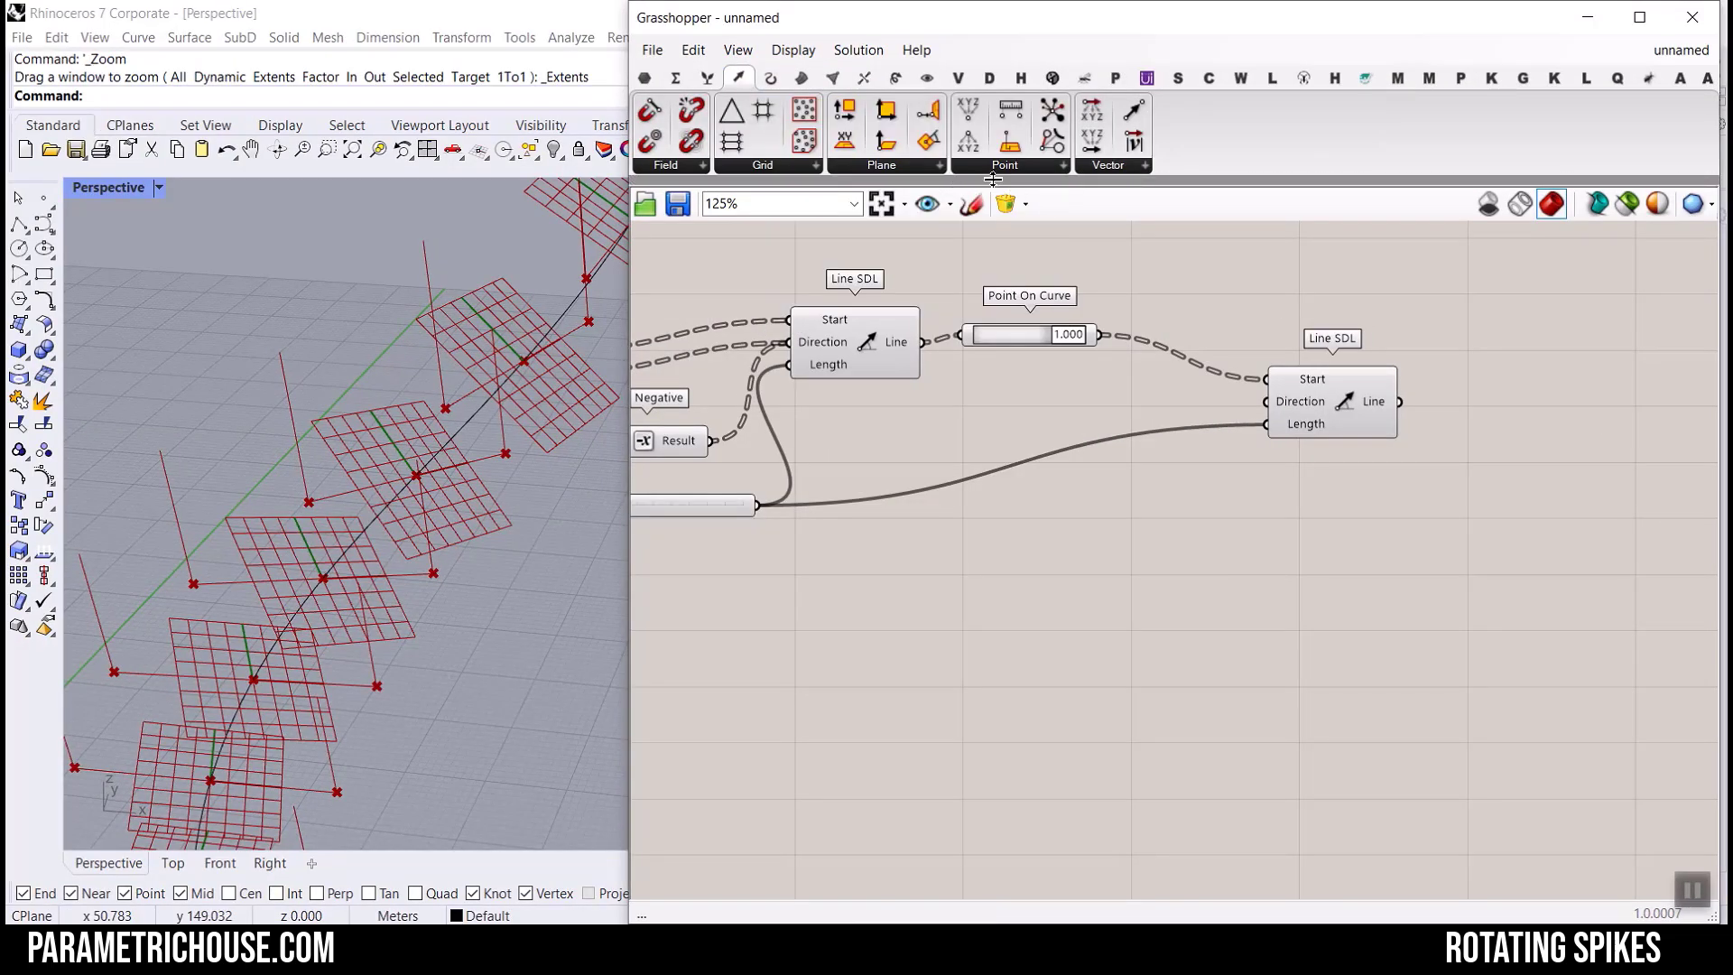
pyautogui.click(1145, 165)
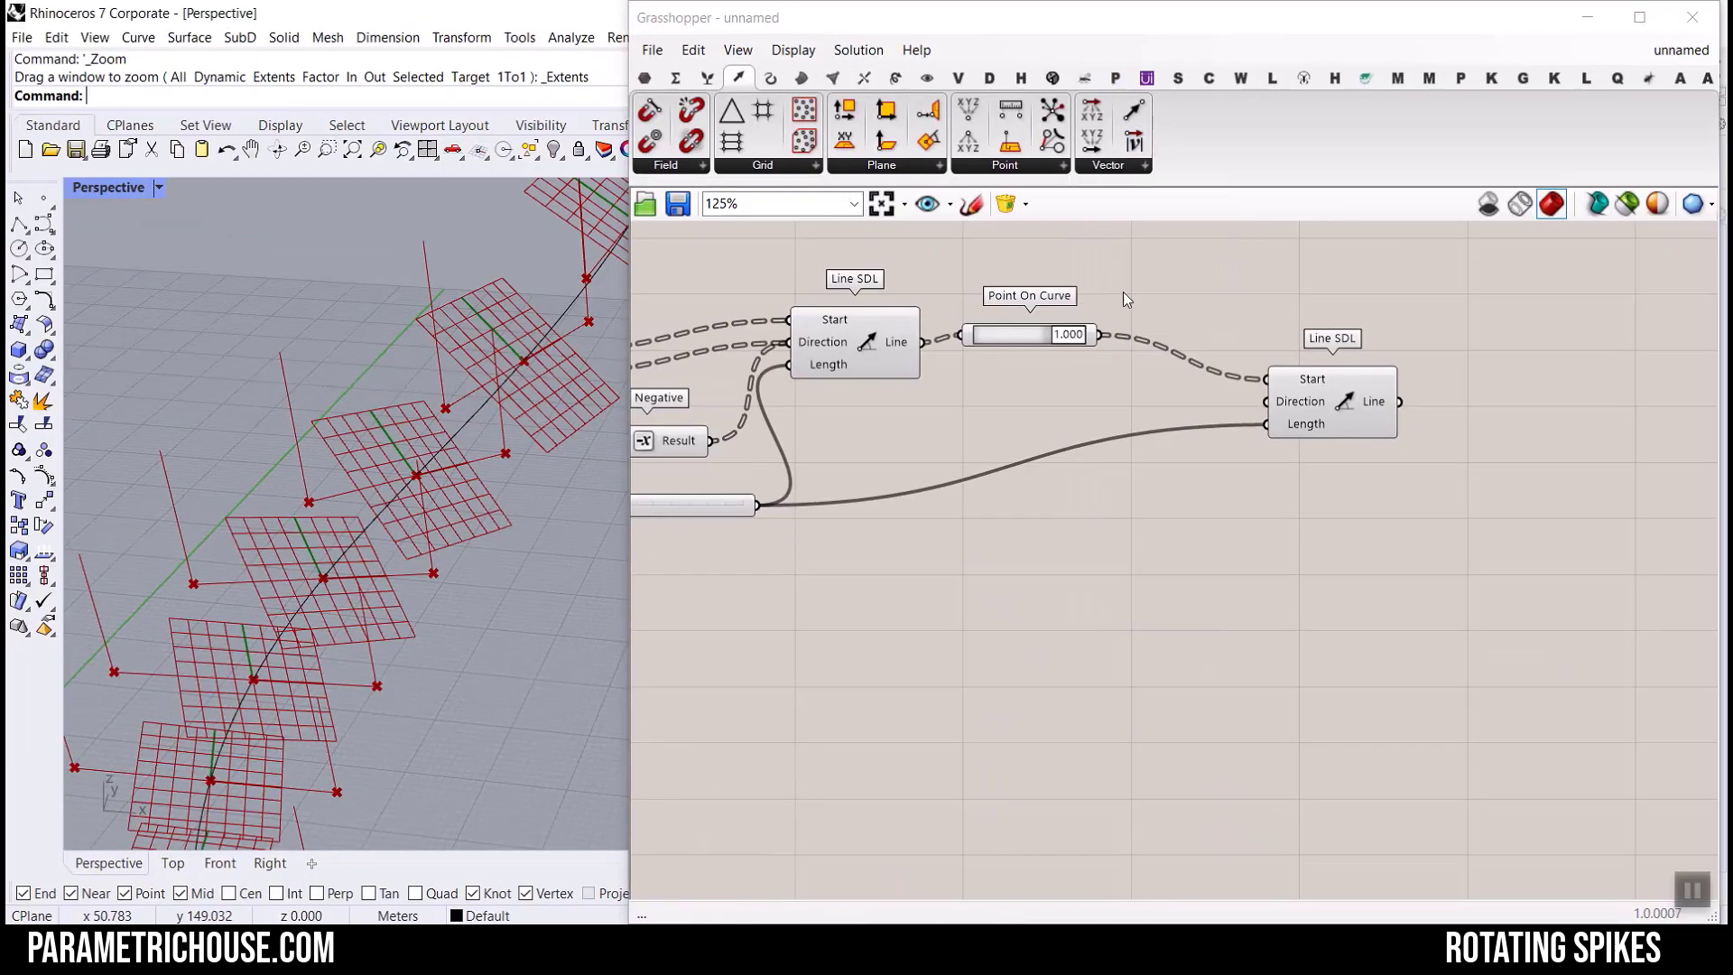
# Add a vector Rotate component and feed Deconstruct Plane's Y-Axis output into its Vector input.
pyautogui.doubleClick(1161, 539)
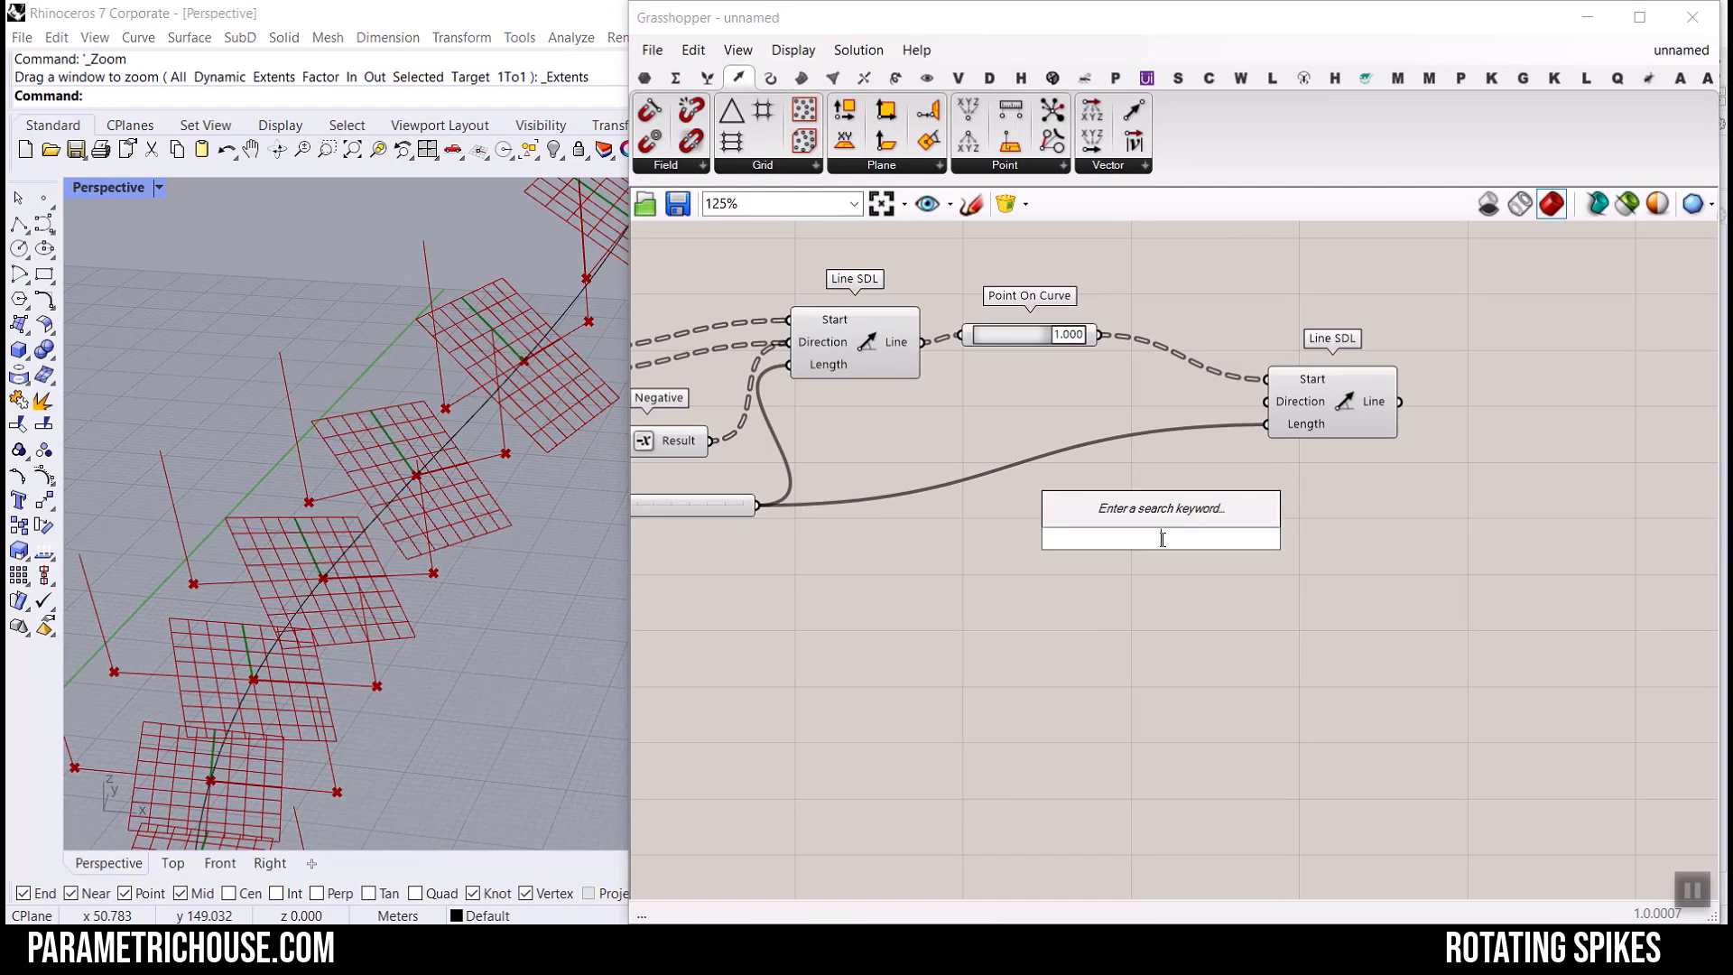
pyautogui.write('rot')
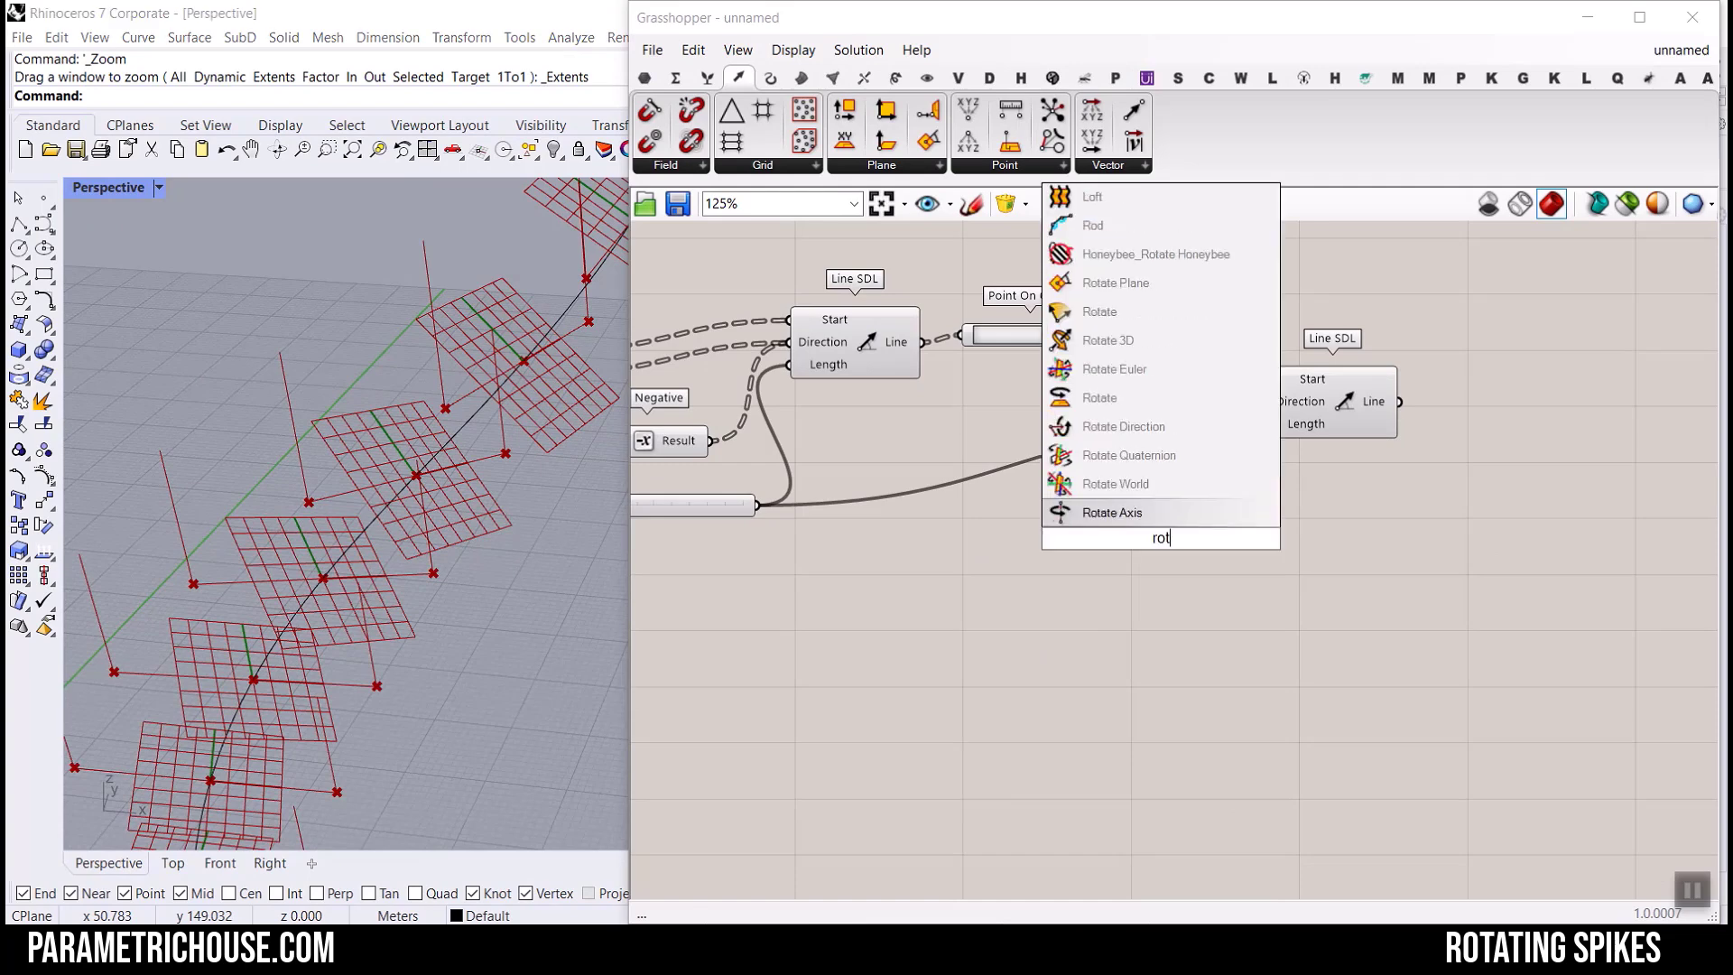
pyautogui.click(1106, 312)
pyautogui.scroll(3, 1123, 567)
pyautogui.moveTo(1346, 627); pyautogui.dragTo(1492, 697, button='right')
pyautogui.moveTo(1339, 650); pyautogui.dragTo(1009, 488)
pyautogui.moveTo(956, 465); pyautogui.dragTo(1410, 515, button='right')
pyautogui.moveTo(1237, 478); pyautogui.dragTo(1447, 490)
pyautogui.moveTo(1561, 544); pyautogui.dragTo(1282, 381, button='right')
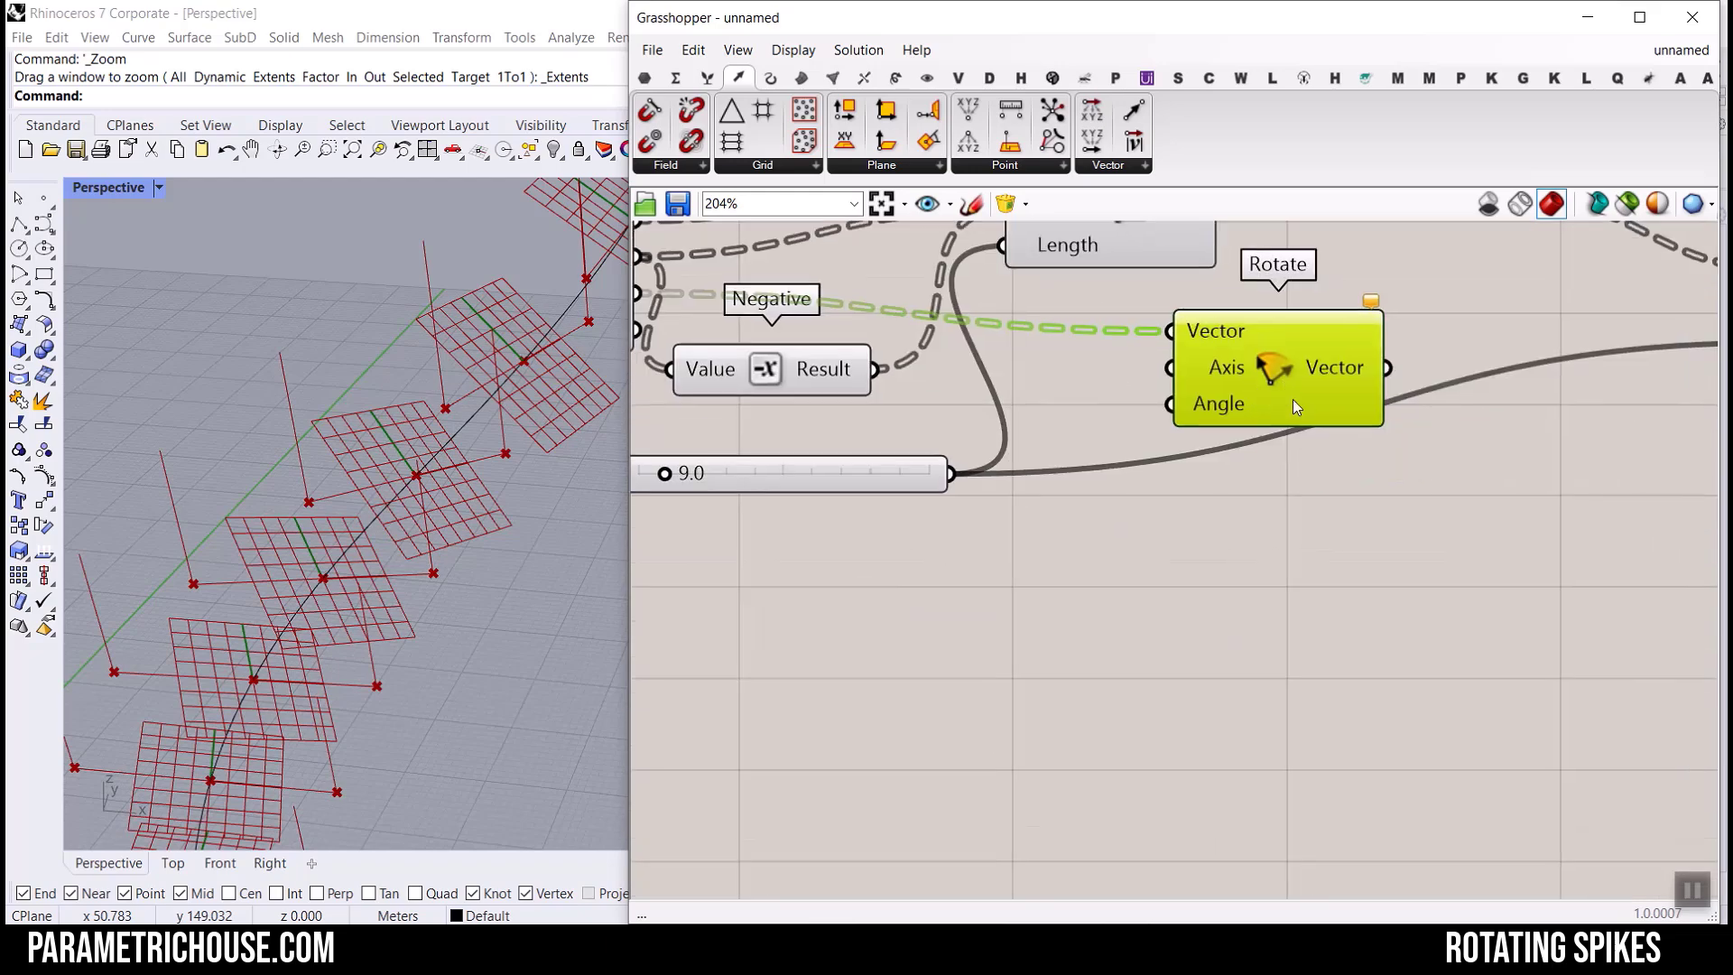
# Move the Rotate component below the L1 length wire and inspect its Axis input.
pyautogui.moveTo(1282, 381); pyautogui.dragTo(1360, 597)
pyautogui.scroll(-2, 404, 470)
pyautogui.scroll(3, 404, 472)
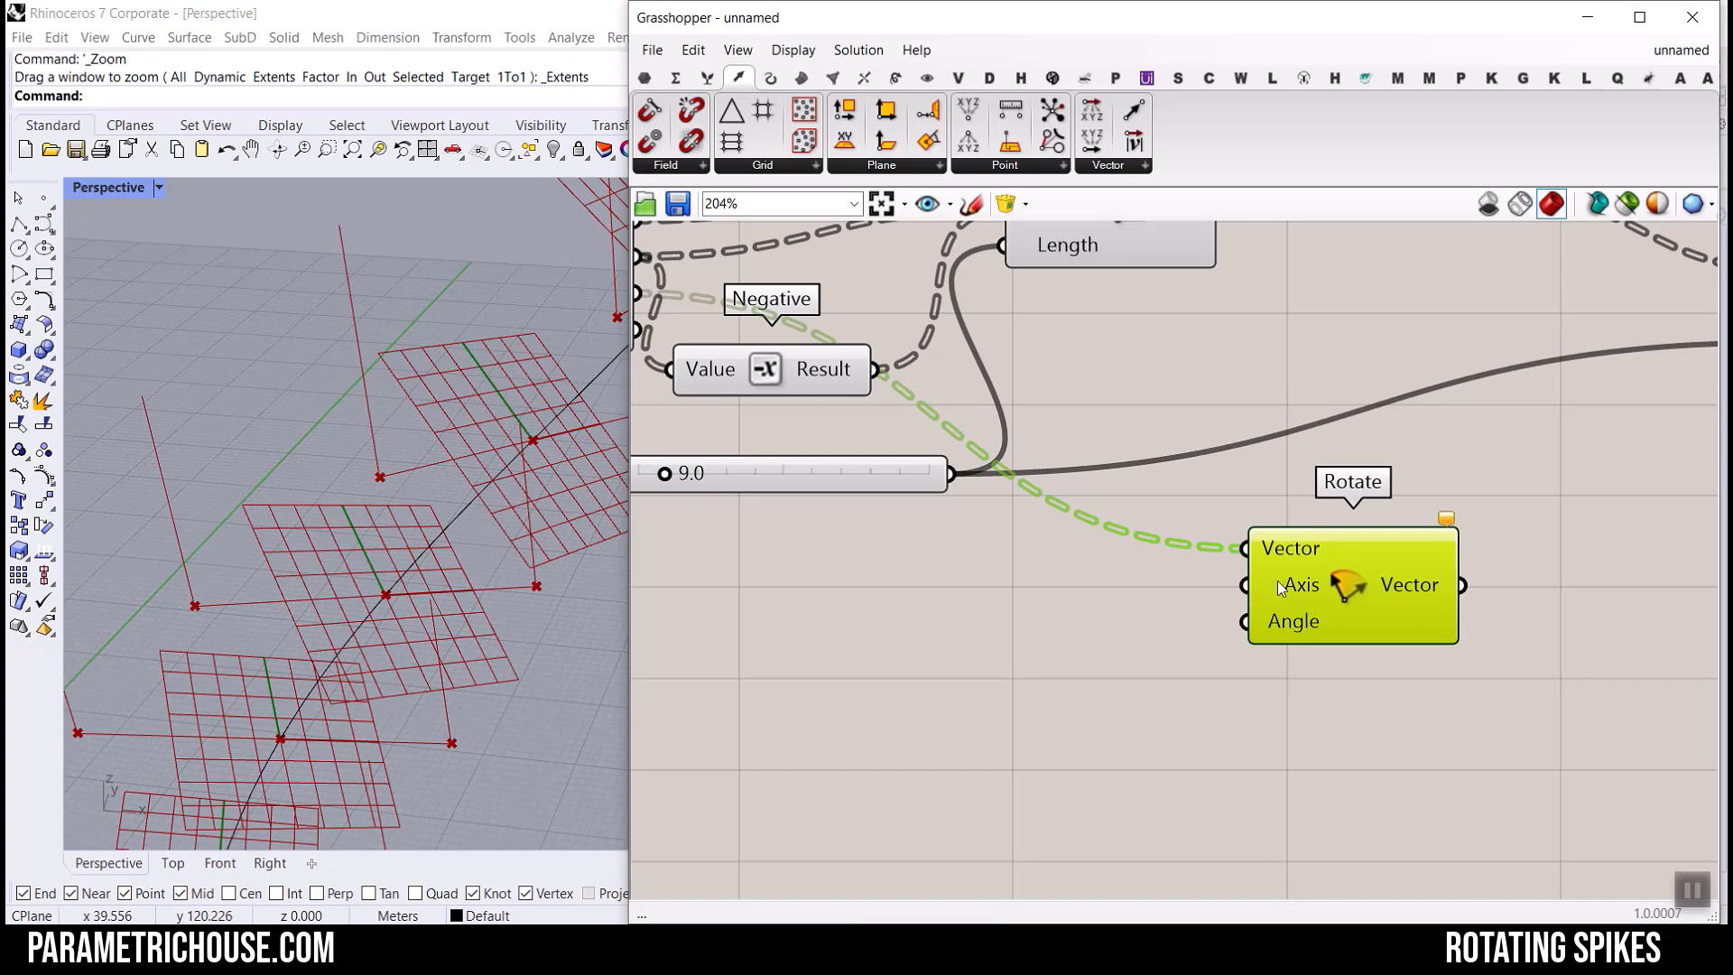
pyautogui.moveTo(1287, 587)
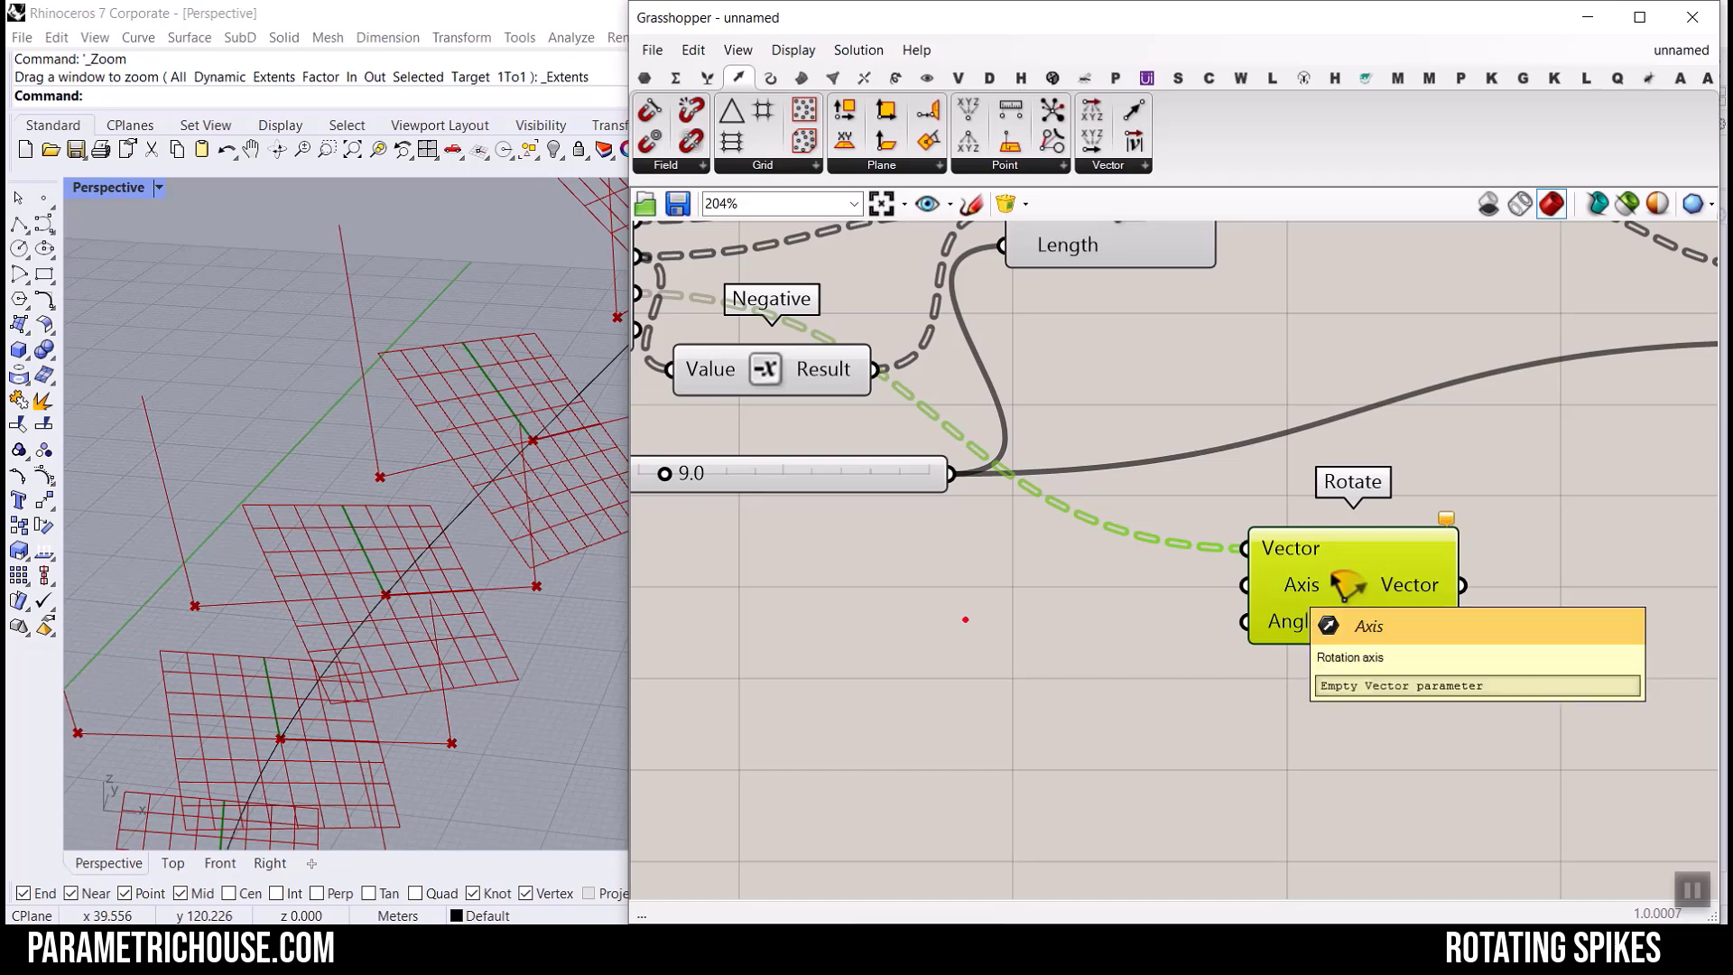
pyautogui.moveTo(257, 364); pyautogui.dragTo(379, 477)
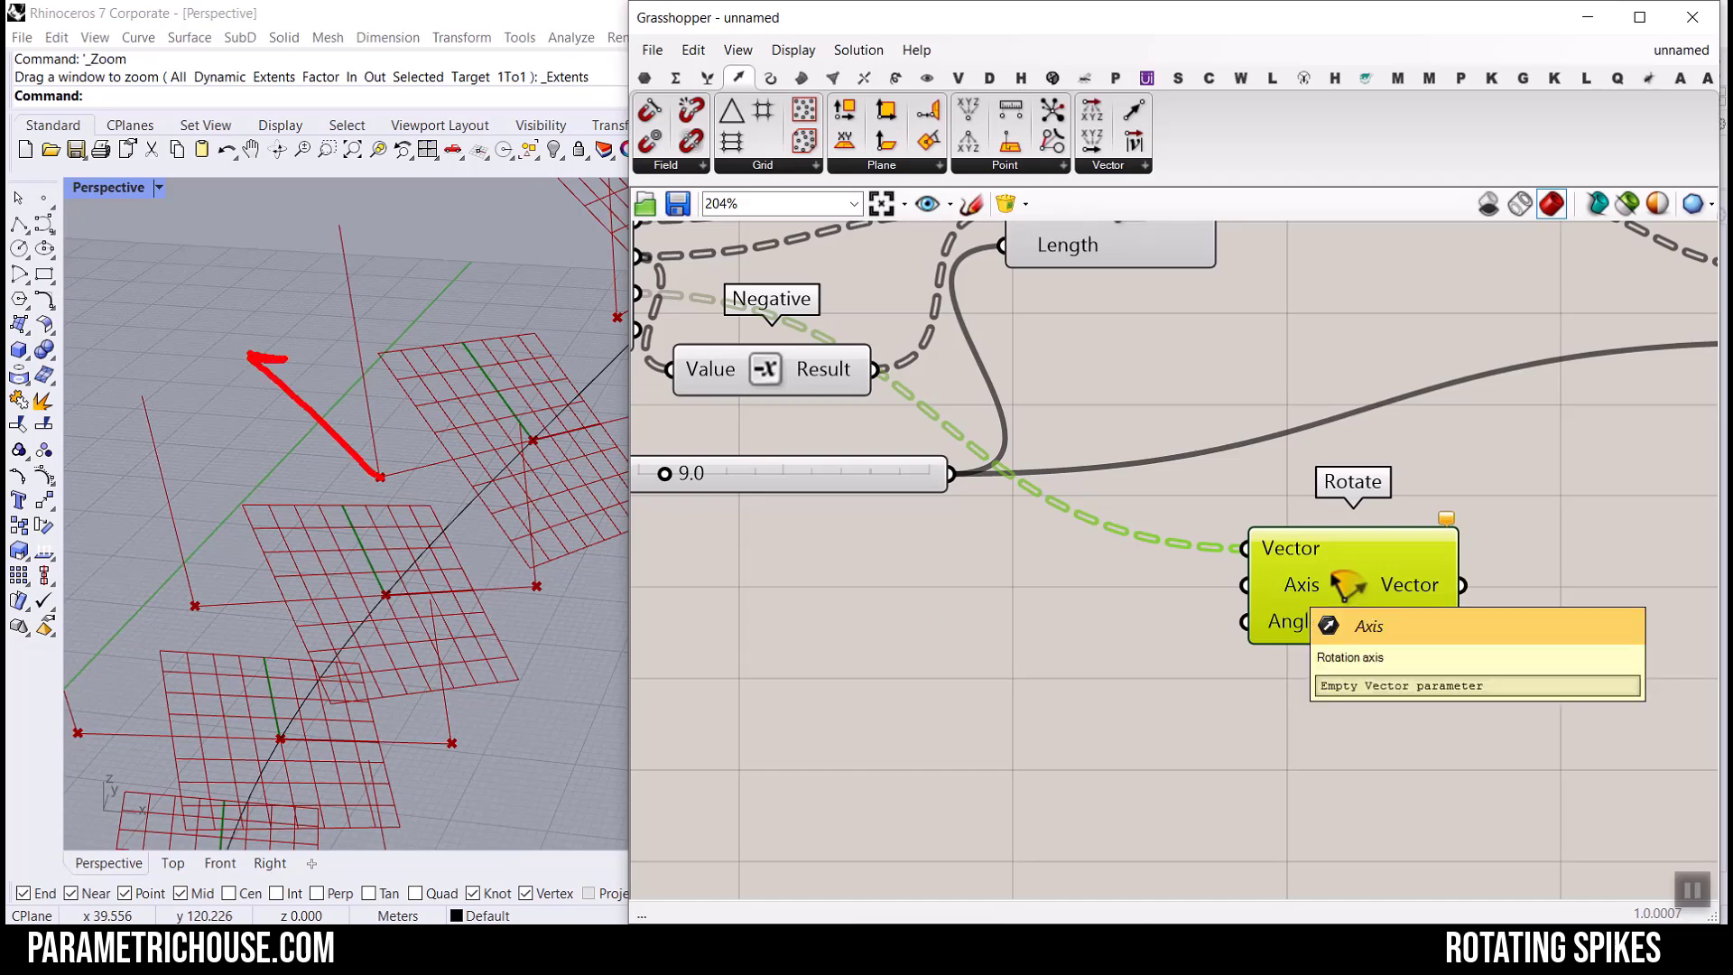
pyautogui.moveTo(382, 471); pyautogui.dragTo(496, 352)
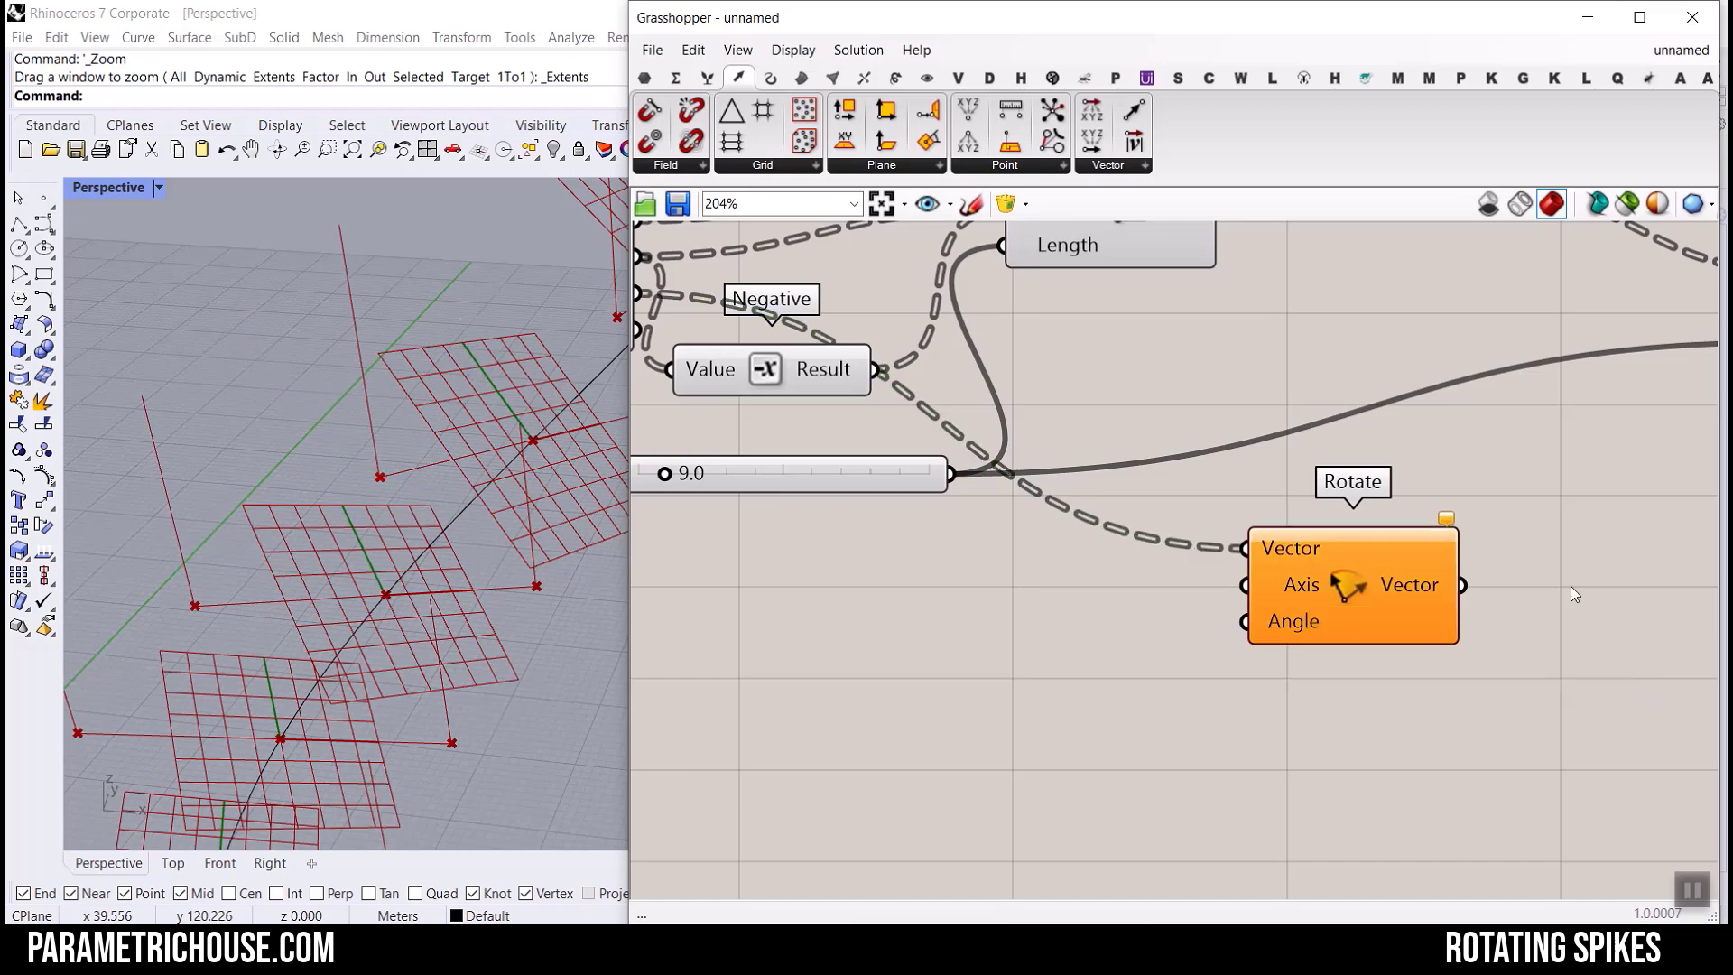
# Connect the Z-Axis output of Deconstruct Plane to the Axis input of the Rotate component.
pyautogui.scroll(-2, 1571, 587)
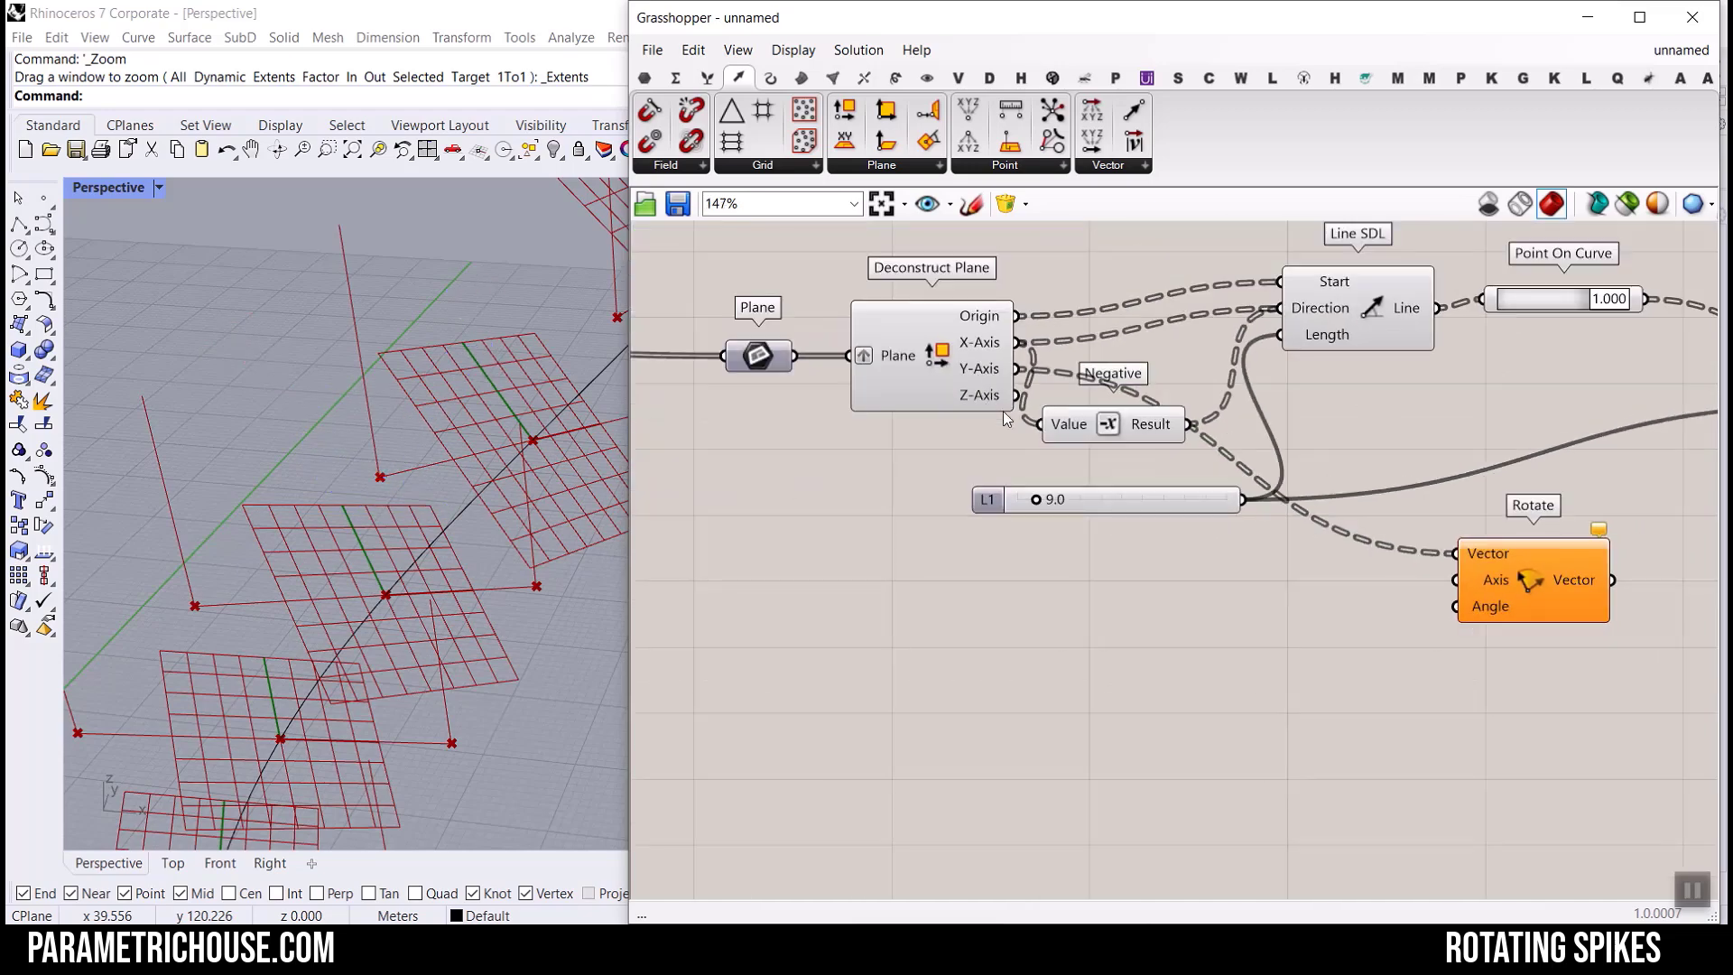
pyautogui.scroll(3, 1004, 415)
pyautogui.scroll(-4, 993, 490)
pyautogui.moveTo(1025, 384); pyautogui.dragTo(1382, 592)
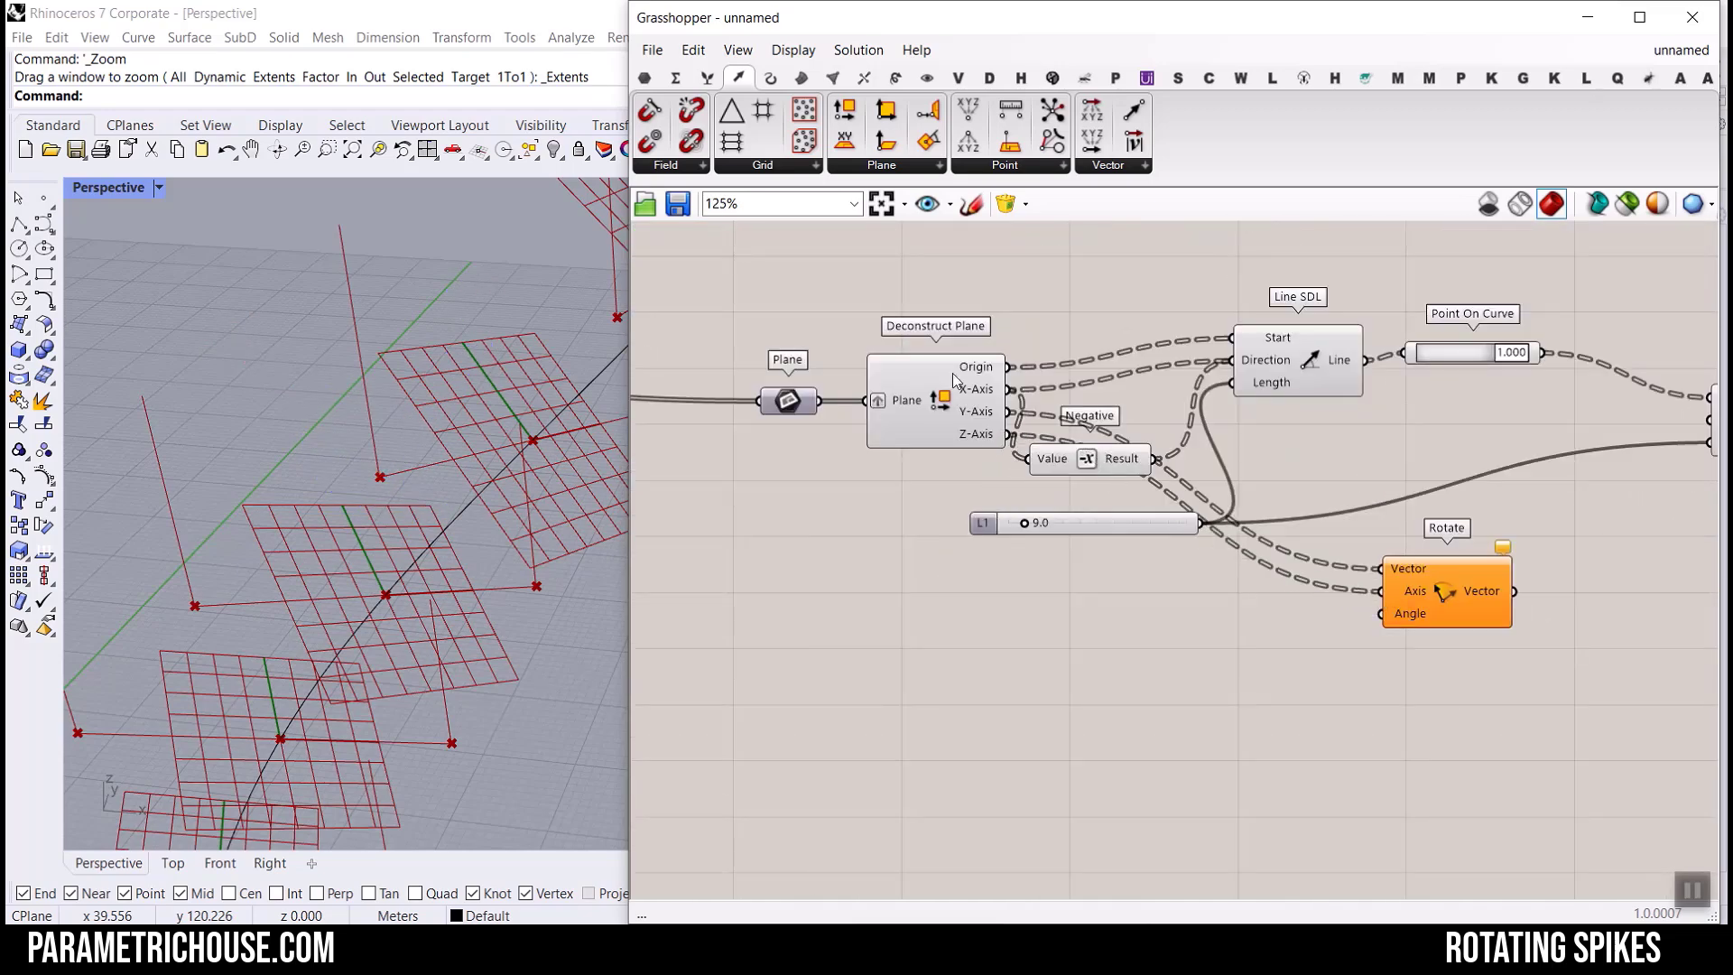
# Switch the Rotate component's Angle input to degrees.
pyautogui.scroll(3, 955, 380)
pyautogui.scroll(-3, 1138, 470)
pyautogui.scroll(4, 1293, 581)
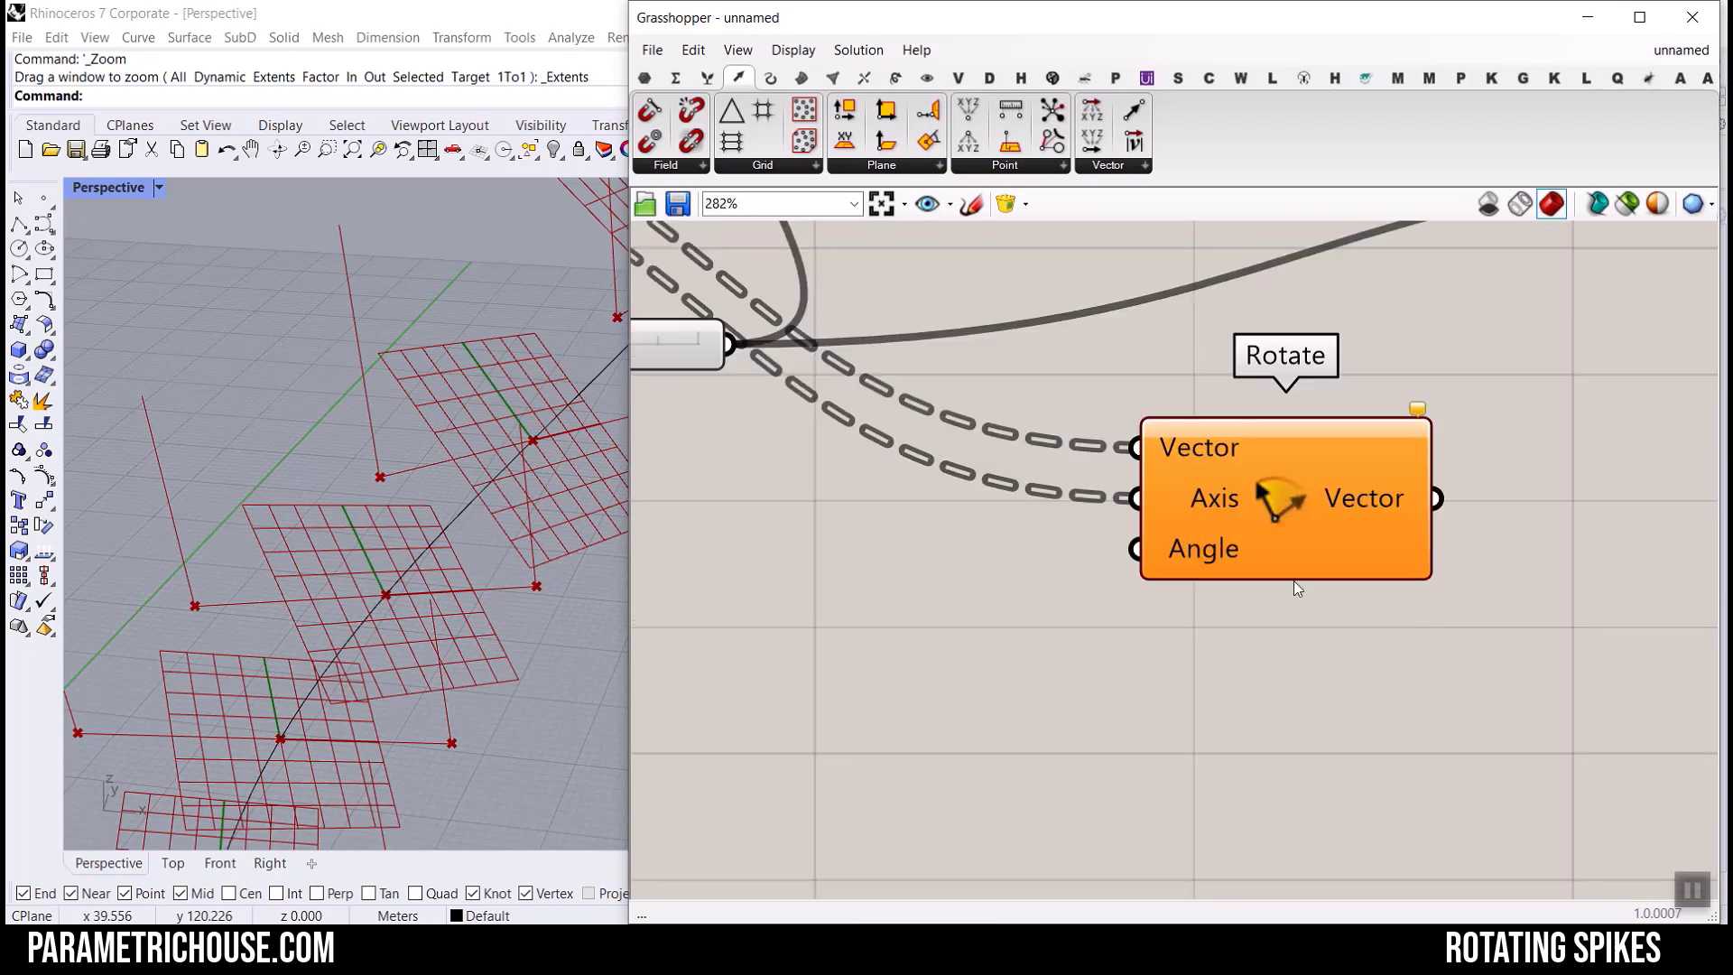
pyautogui.rightClick(1215, 552)
pyautogui.click(1300, 706)
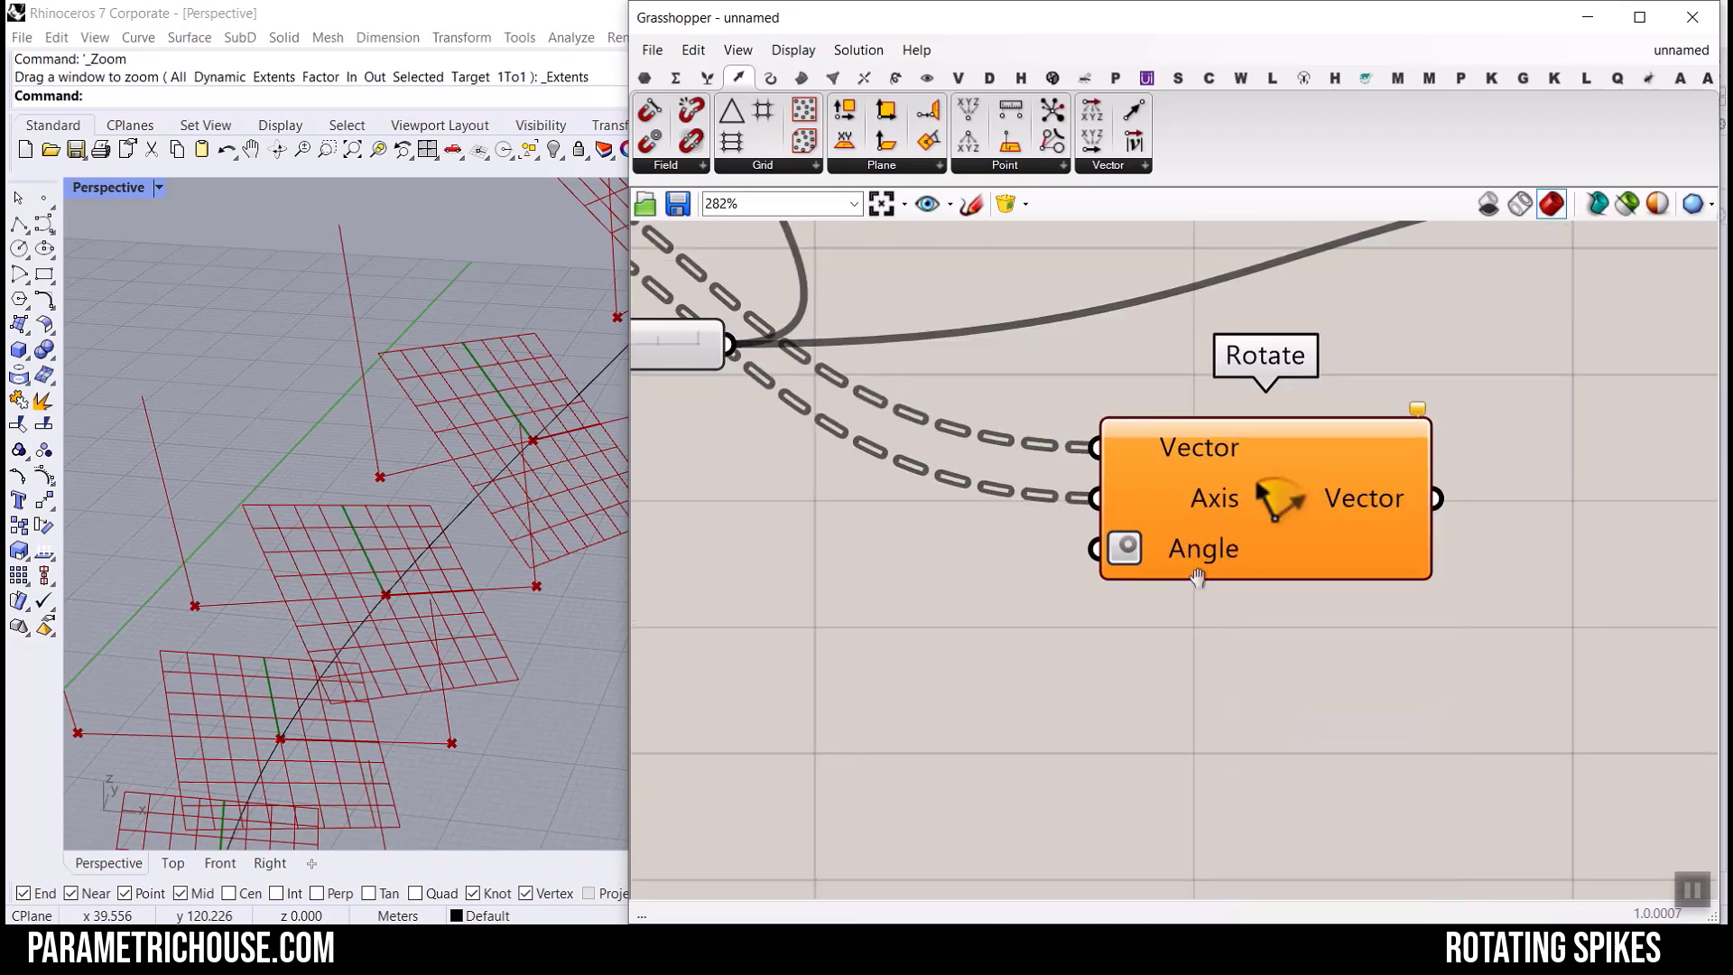
# Add a number slider with the range 0..90.00, feed it into Rotate's Angle input and set it to 58.81.
pyautogui.scroll(-3, 1280, 577)
pyautogui.moveTo(1280, 578); pyautogui.dragTo(1355, 584, button='right')
pyautogui.click(1541, 509)
pyautogui.click(1218, 527)
pyautogui.scroll(1, 1127, 601)
pyautogui.doubleClick(1063, 643)
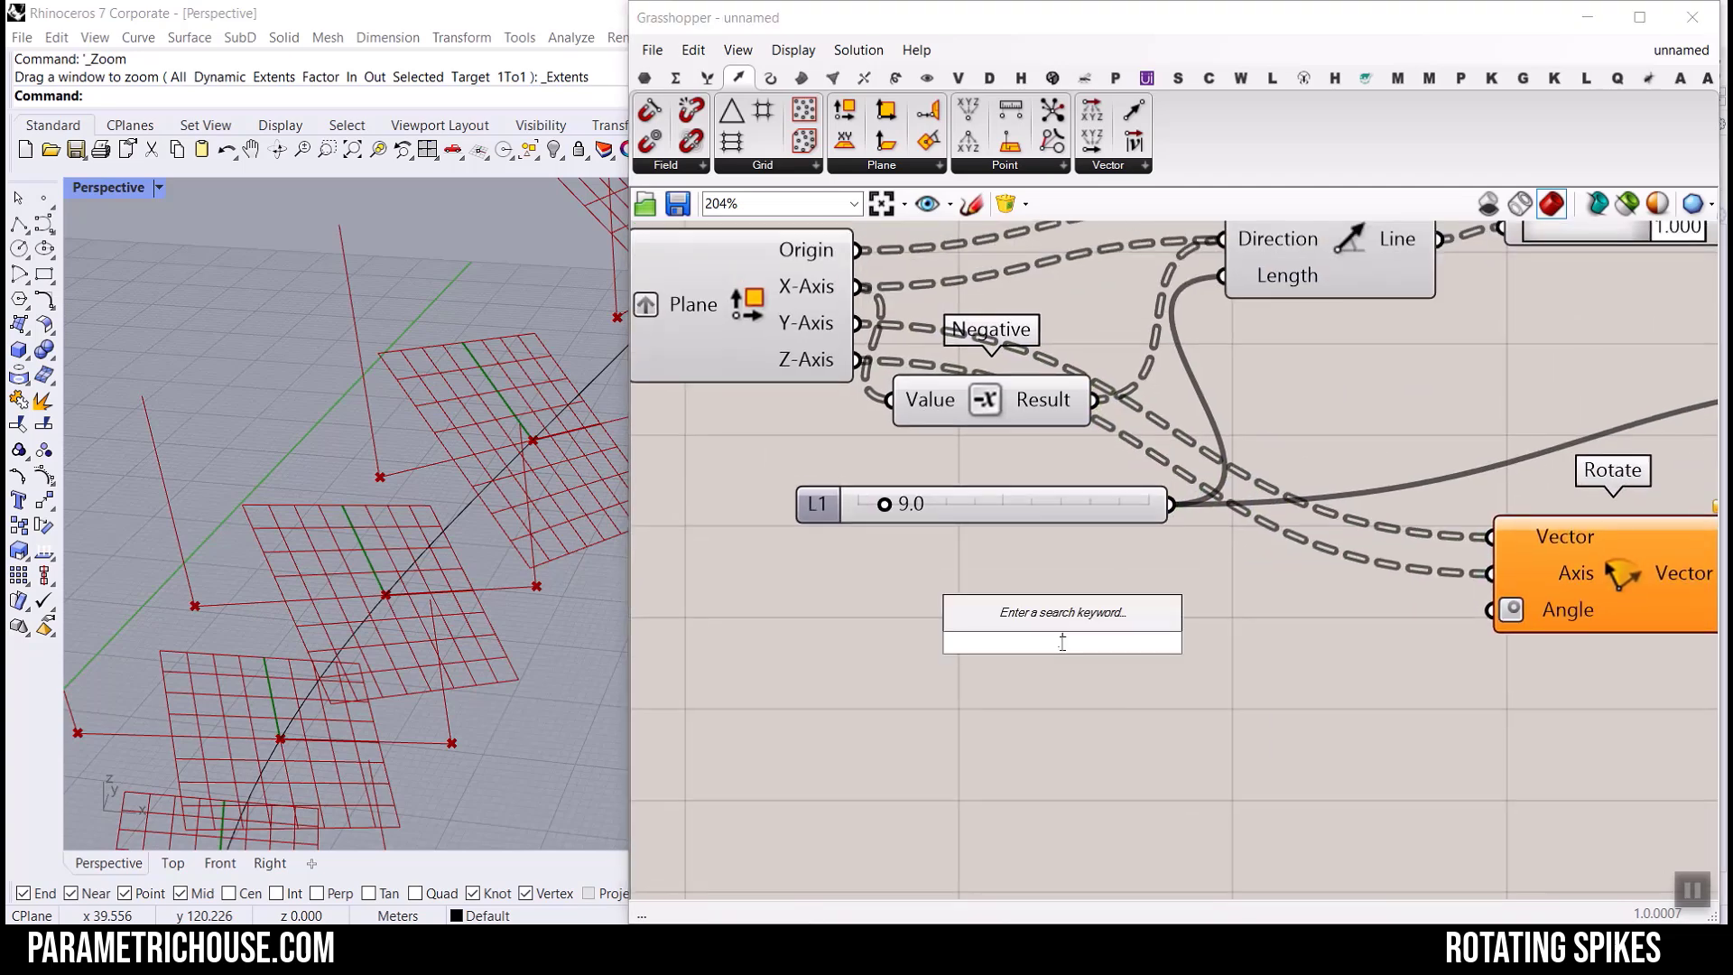
pyautogui.write('0..90.00')
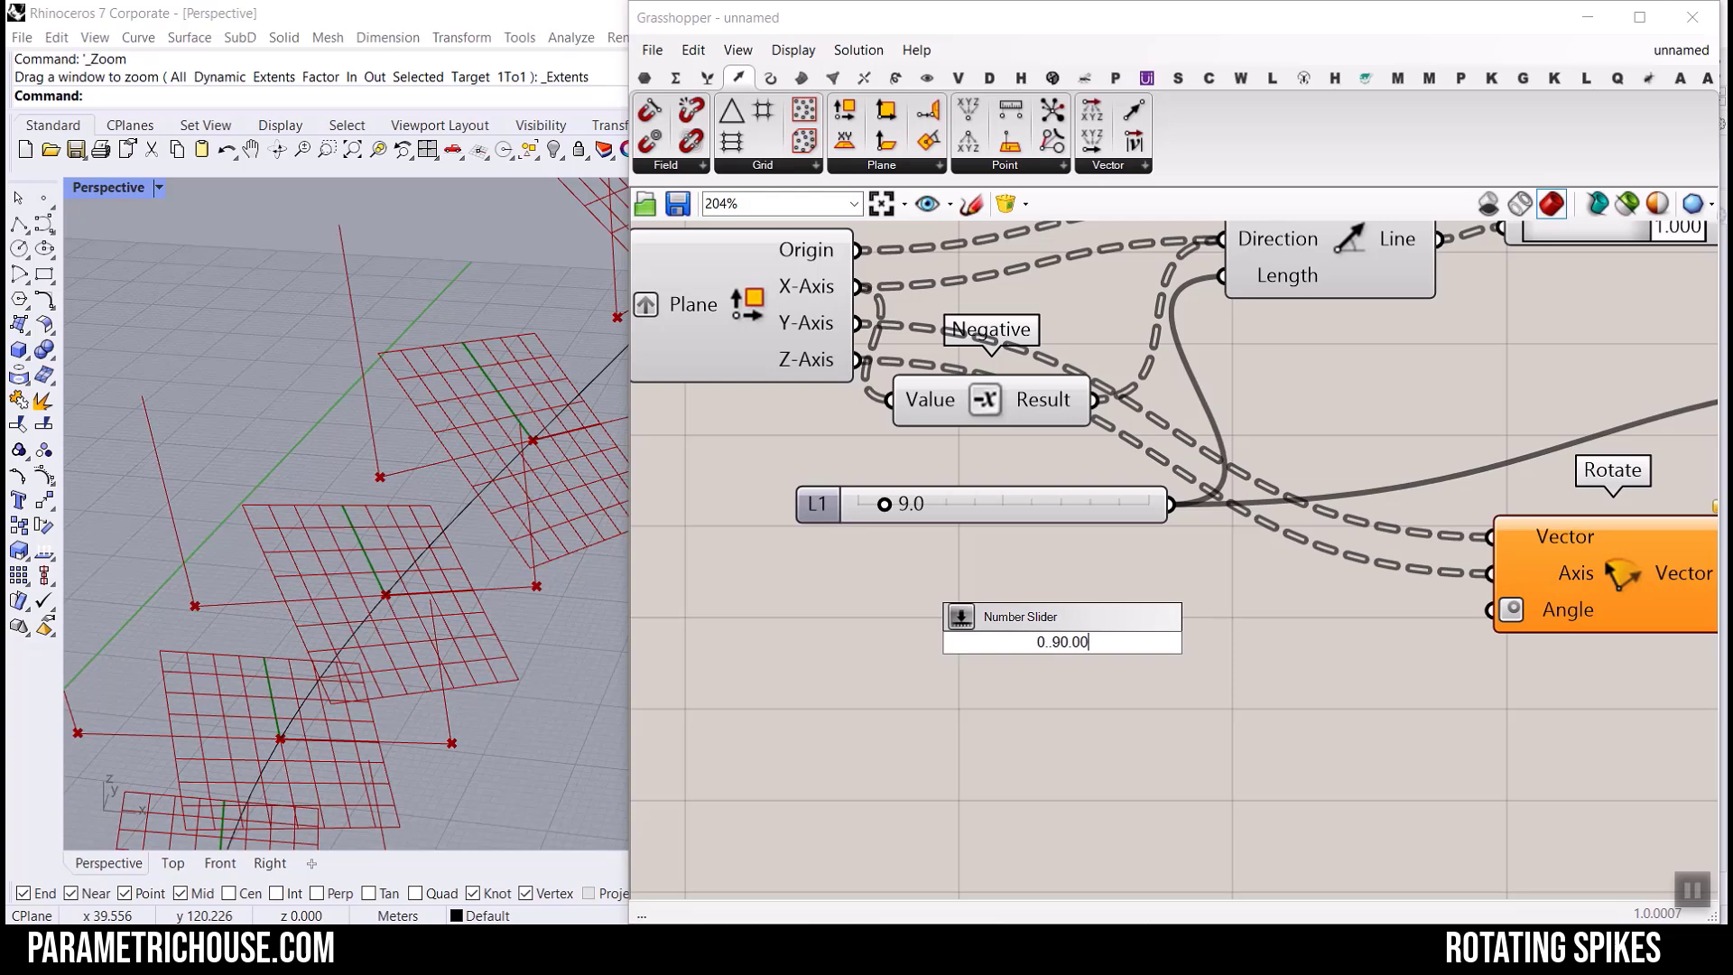
pyautogui.press('Return')
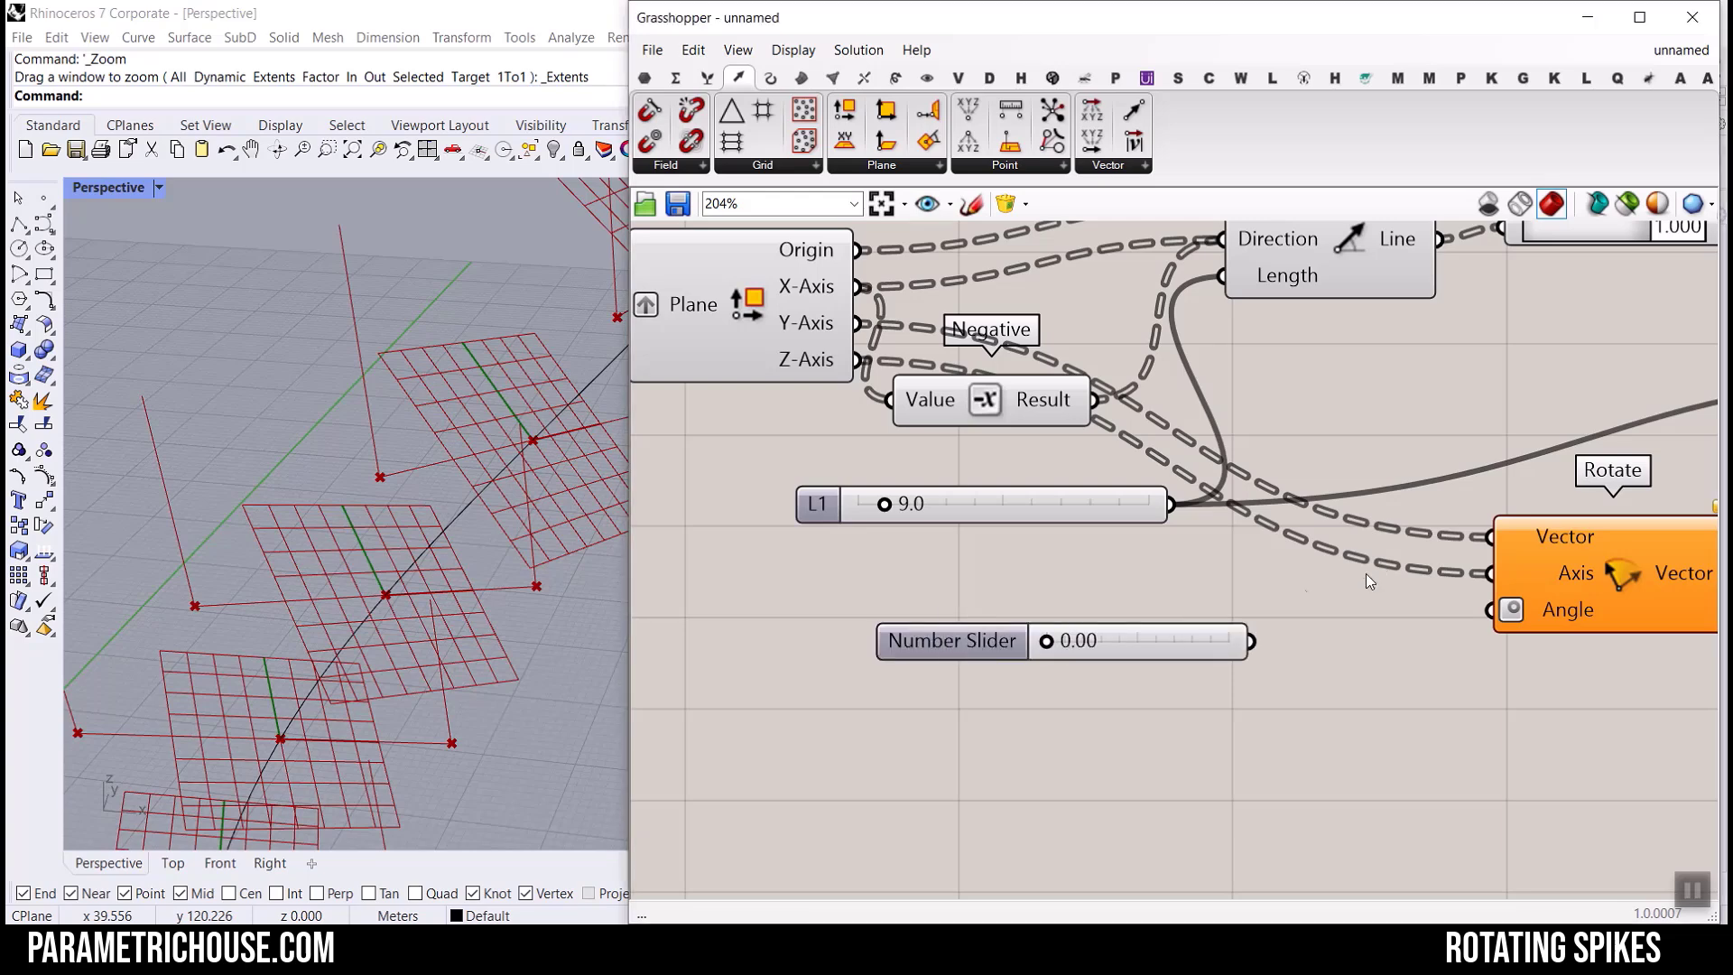
pyautogui.moveTo(1309, 642); pyautogui.dragTo(1491, 610)
pyautogui.moveTo(1056, 643); pyautogui.dragTo(1175, 643)
# Connect the rotated Vector output to the Direction input of the second Line SDL and select that component.
pyautogui.moveTo(1284, 577); pyautogui.dragTo(921, 605, button='right')
pyautogui.scroll(-2, 921, 605)
pyautogui.moveTo(1249, 601); pyautogui.dragTo(1200, 616, button='right')
pyautogui.moveTo(1194, 621); pyautogui.dragTo(1381, 451)
pyautogui.click(1453, 446)
# Set the rotation angle slider to 34.05 while checking the rotated lines in the Perspective viewport.
pyautogui.scroll(-6, 314, 417)
pyautogui.scroll(8, 314, 417)
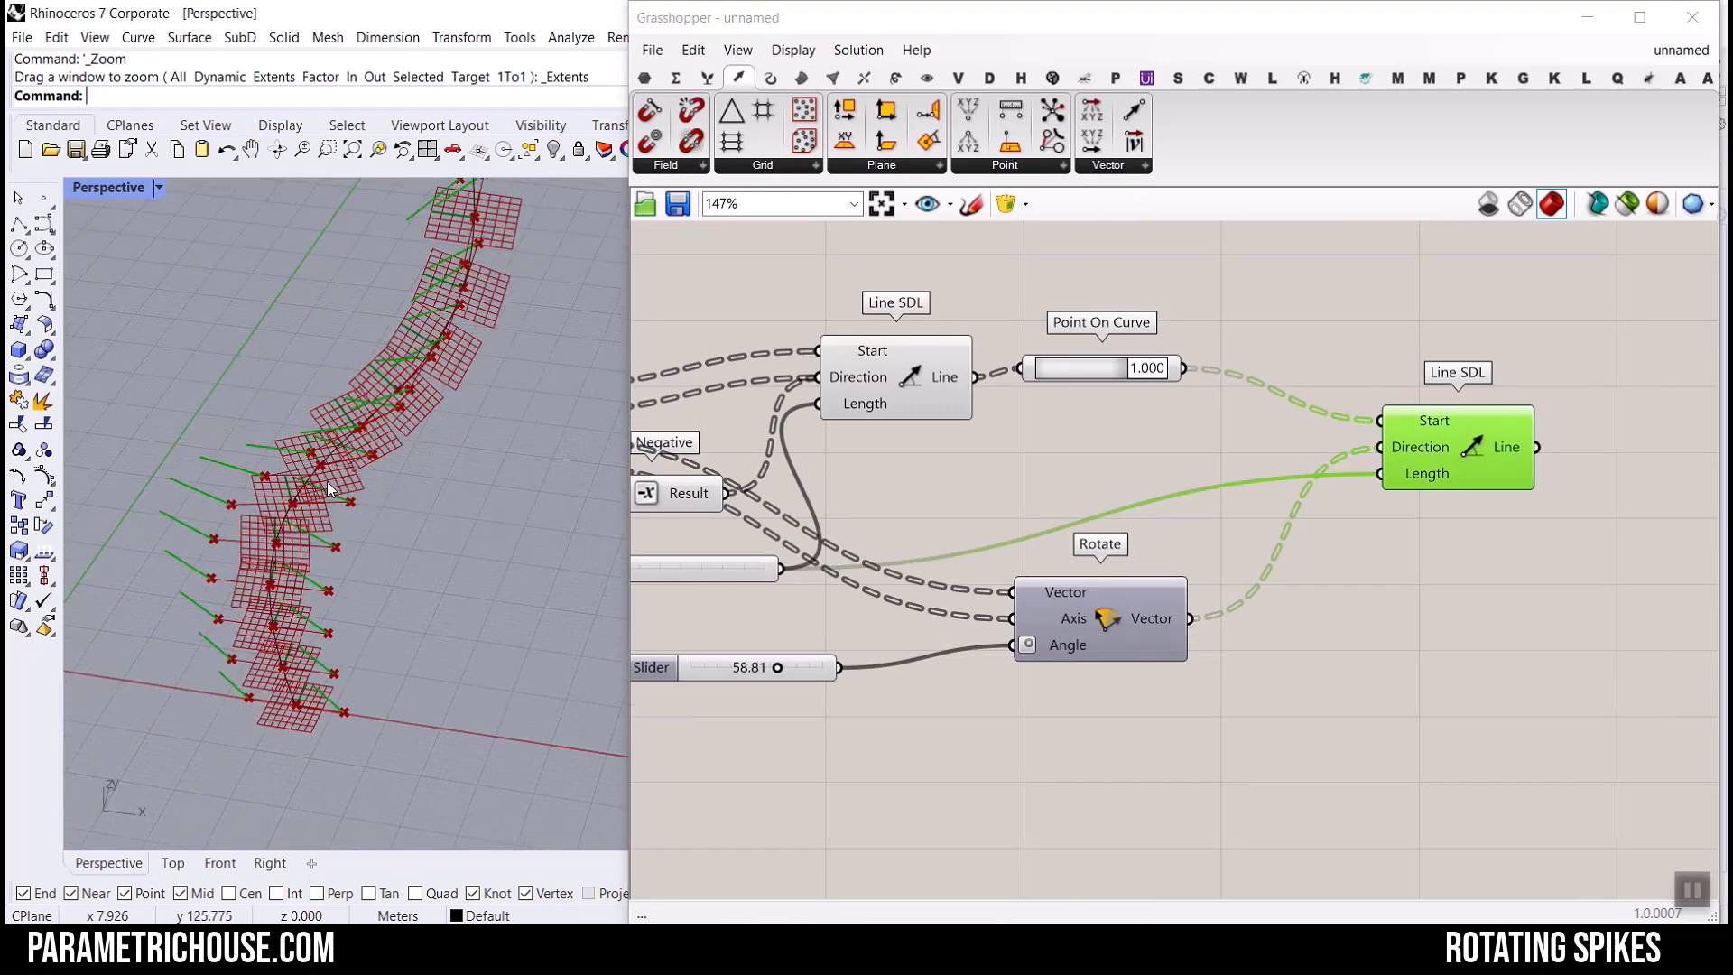
pyautogui.scroll(1, 386, 436)
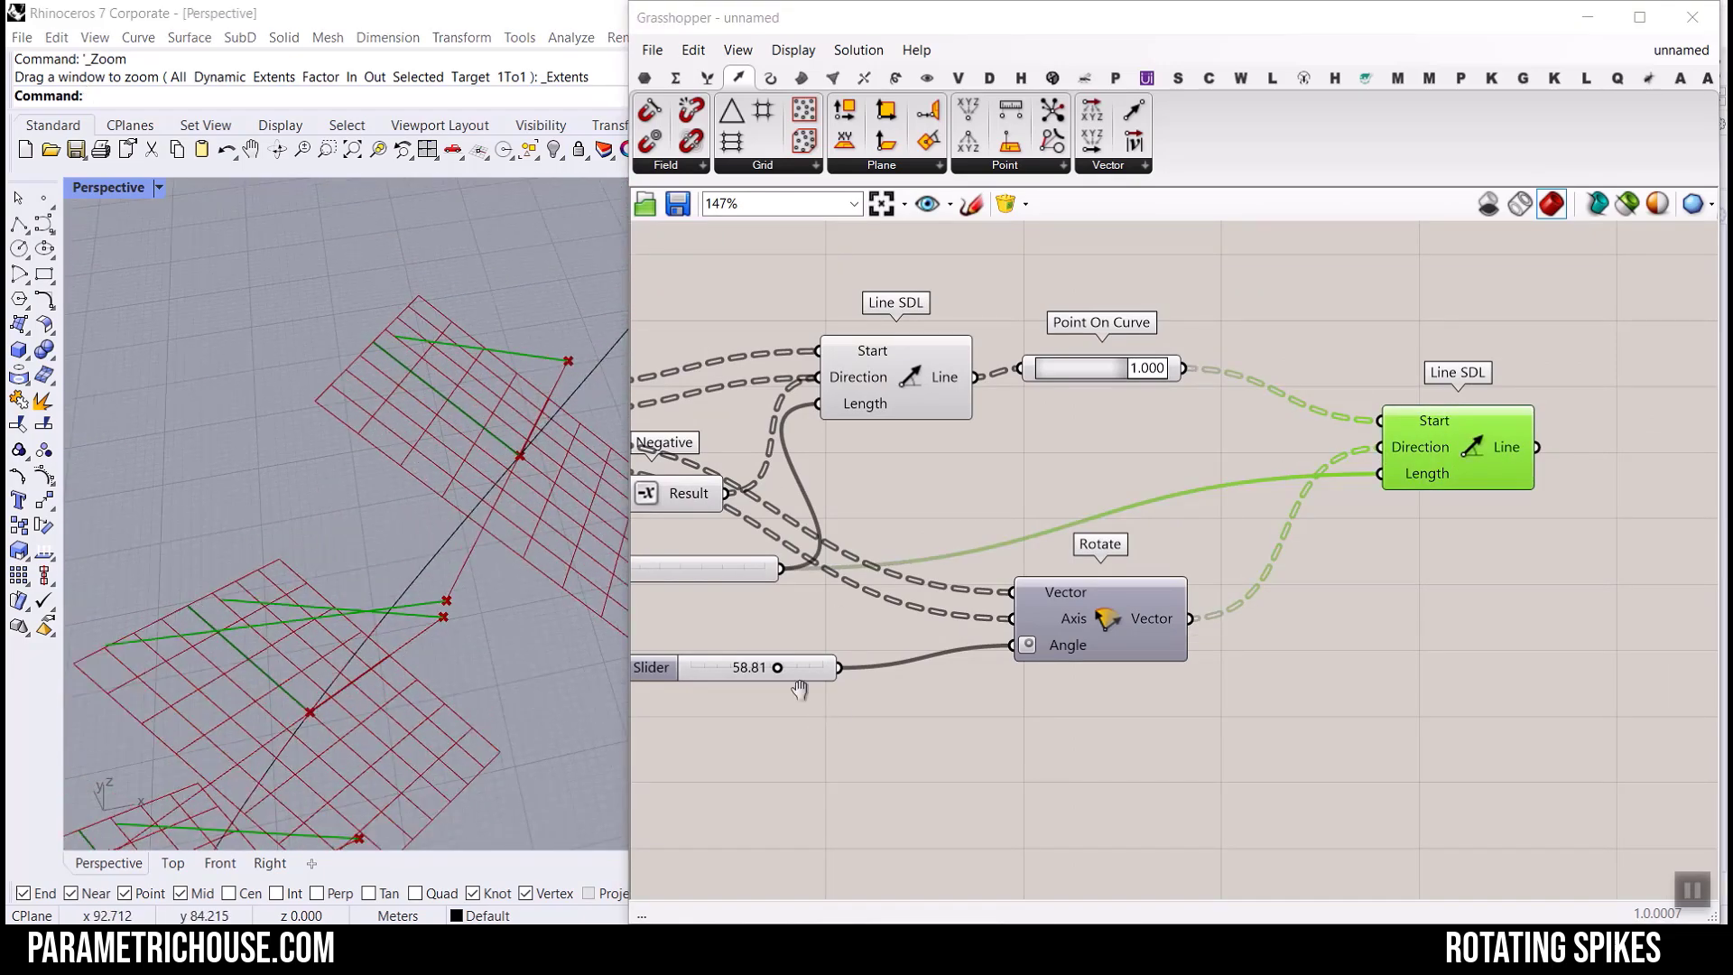
pyautogui.scroll(2, 799, 697)
pyautogui.moveTo(865, 650); pyautogui.dragTo(663, 655)
pyautogui.moveTo(399, 613); pyautogui.dragTo(434, 477, button='right')
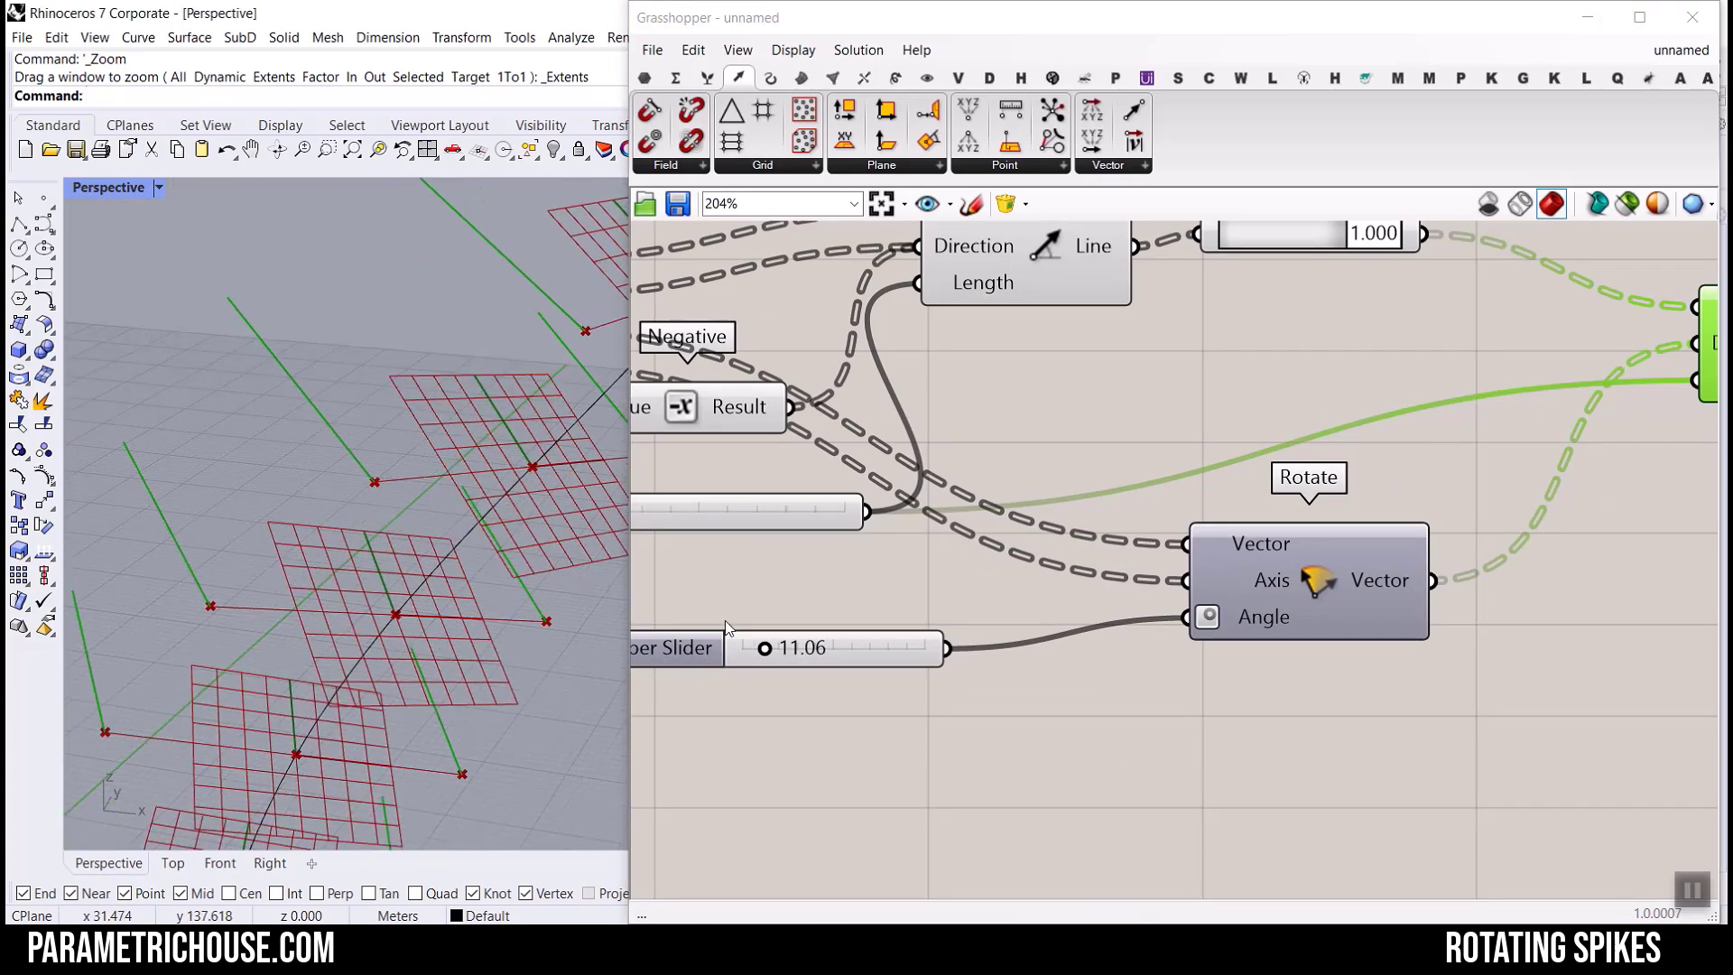
pyautogui.moveTo(765, 649); pyautogui.dragTo(811, 659)
# Add a Negative component fed by the angle slider and connect its result to Rotate's Angle input alongside the slider.
pyautogui.moveTo(1365, 581)
pyautogui.moveTo(1365, 581); pyautogui.dragTo(1120, 510, button='right')
pyautogui.scroll(-2, 1171, 489)
pyautogui.scroll(2, 1233, 463)
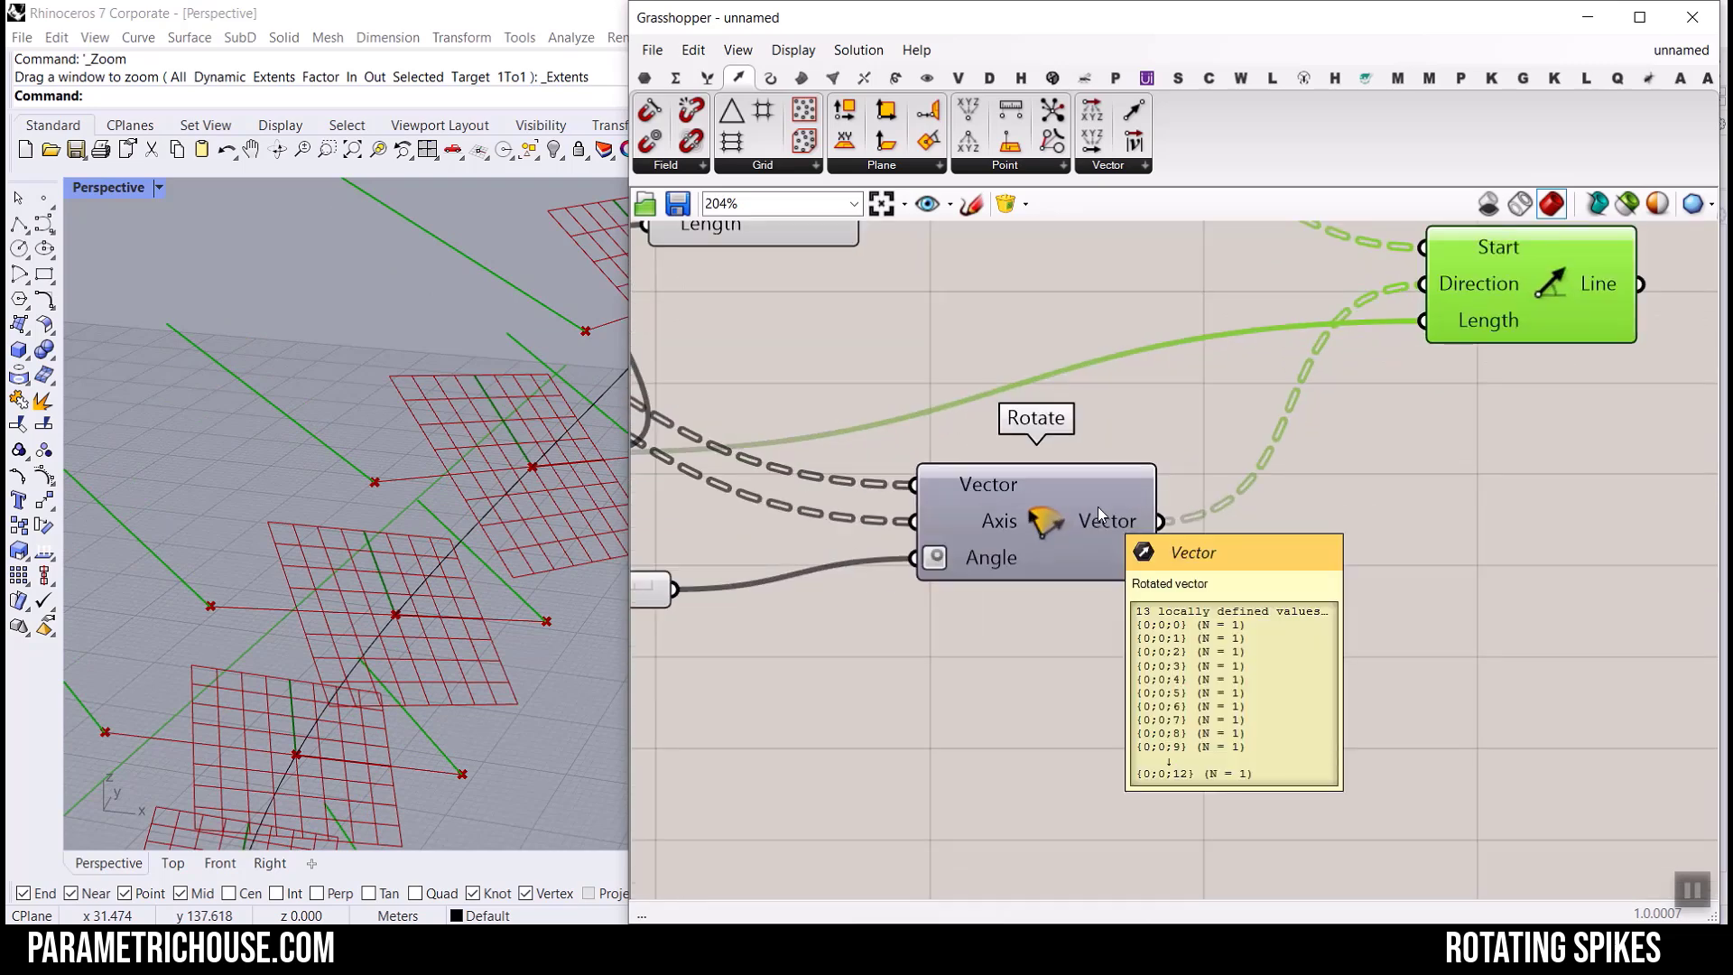
pyautogui.moveTo(670, 590); pyautogui.dragTo(1010, 573, button='right')
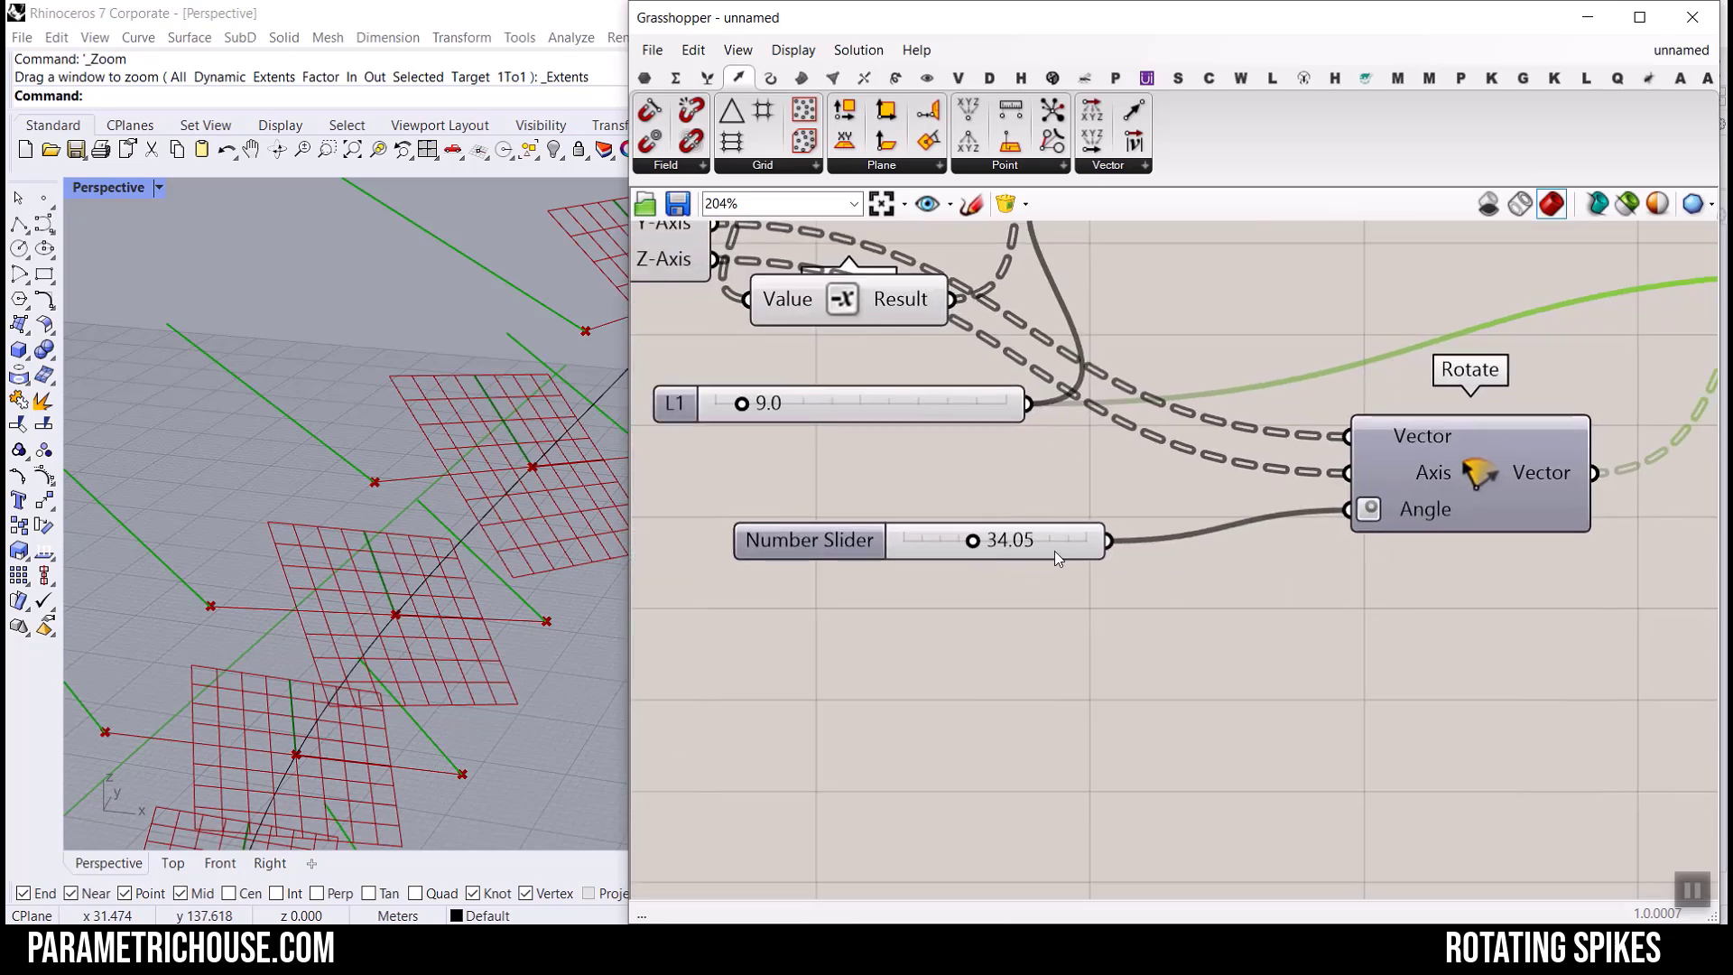
pyautogui.doubleClick(1152, 664)
pyautogui.write('neg')
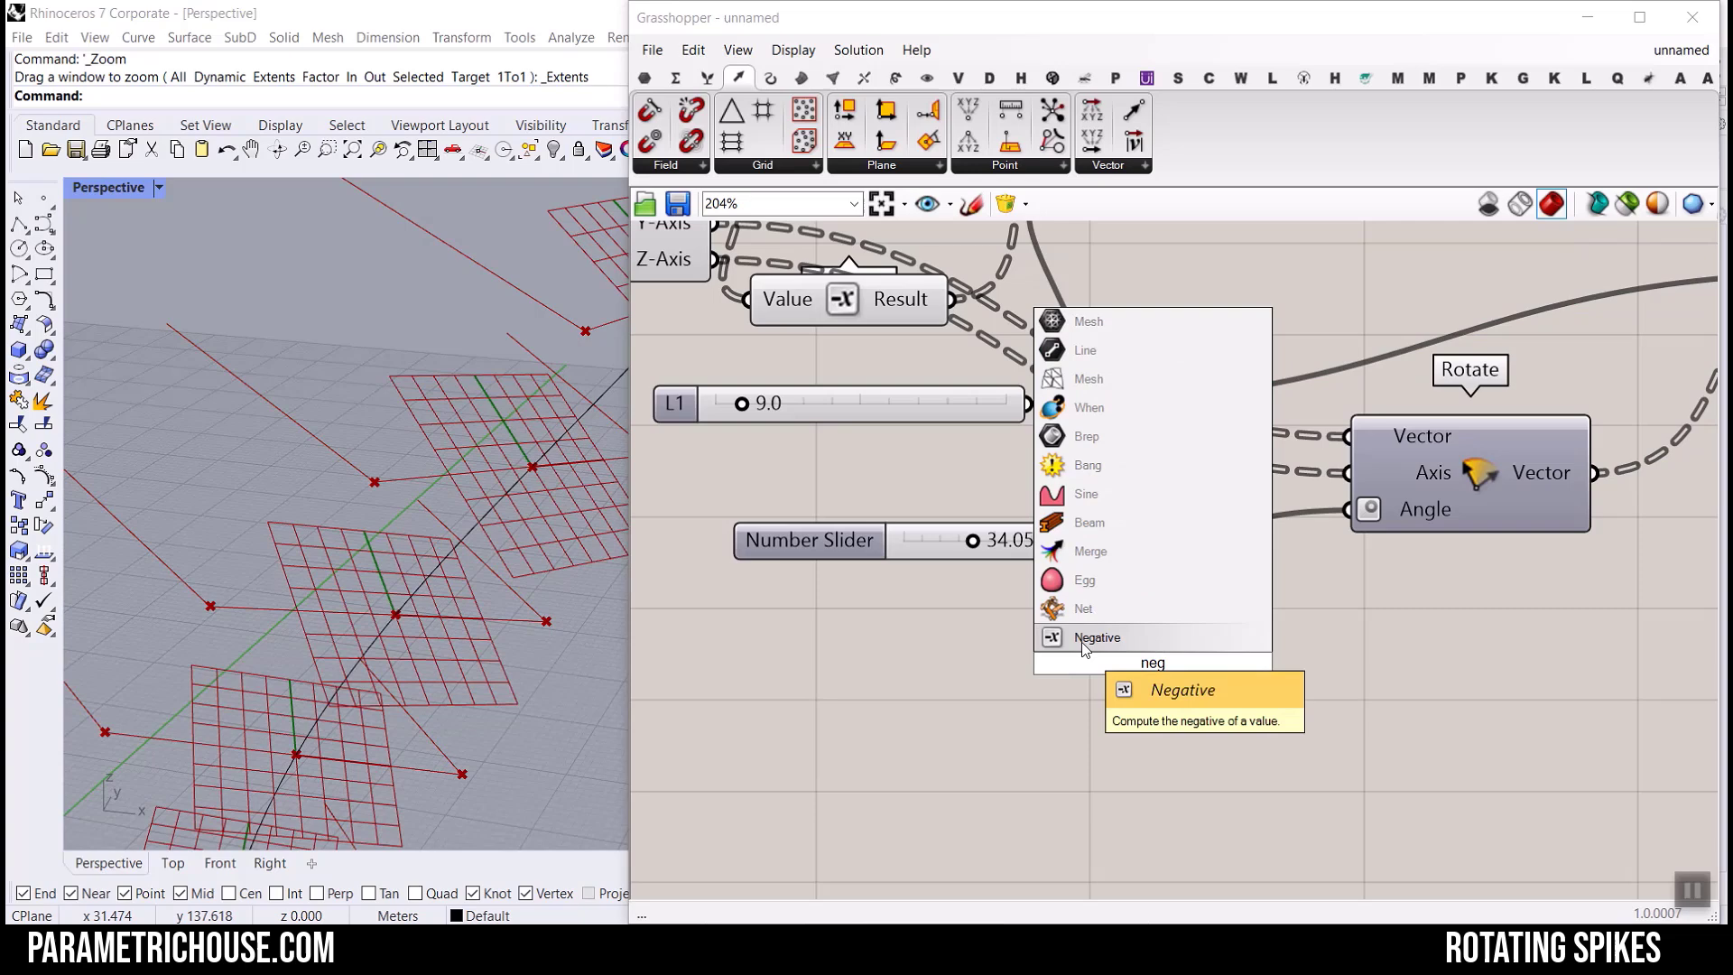
pyautogui.press('Return')
pyautogui.moveTo(1108, 660); pyautogui.dragTo(1180, 640)
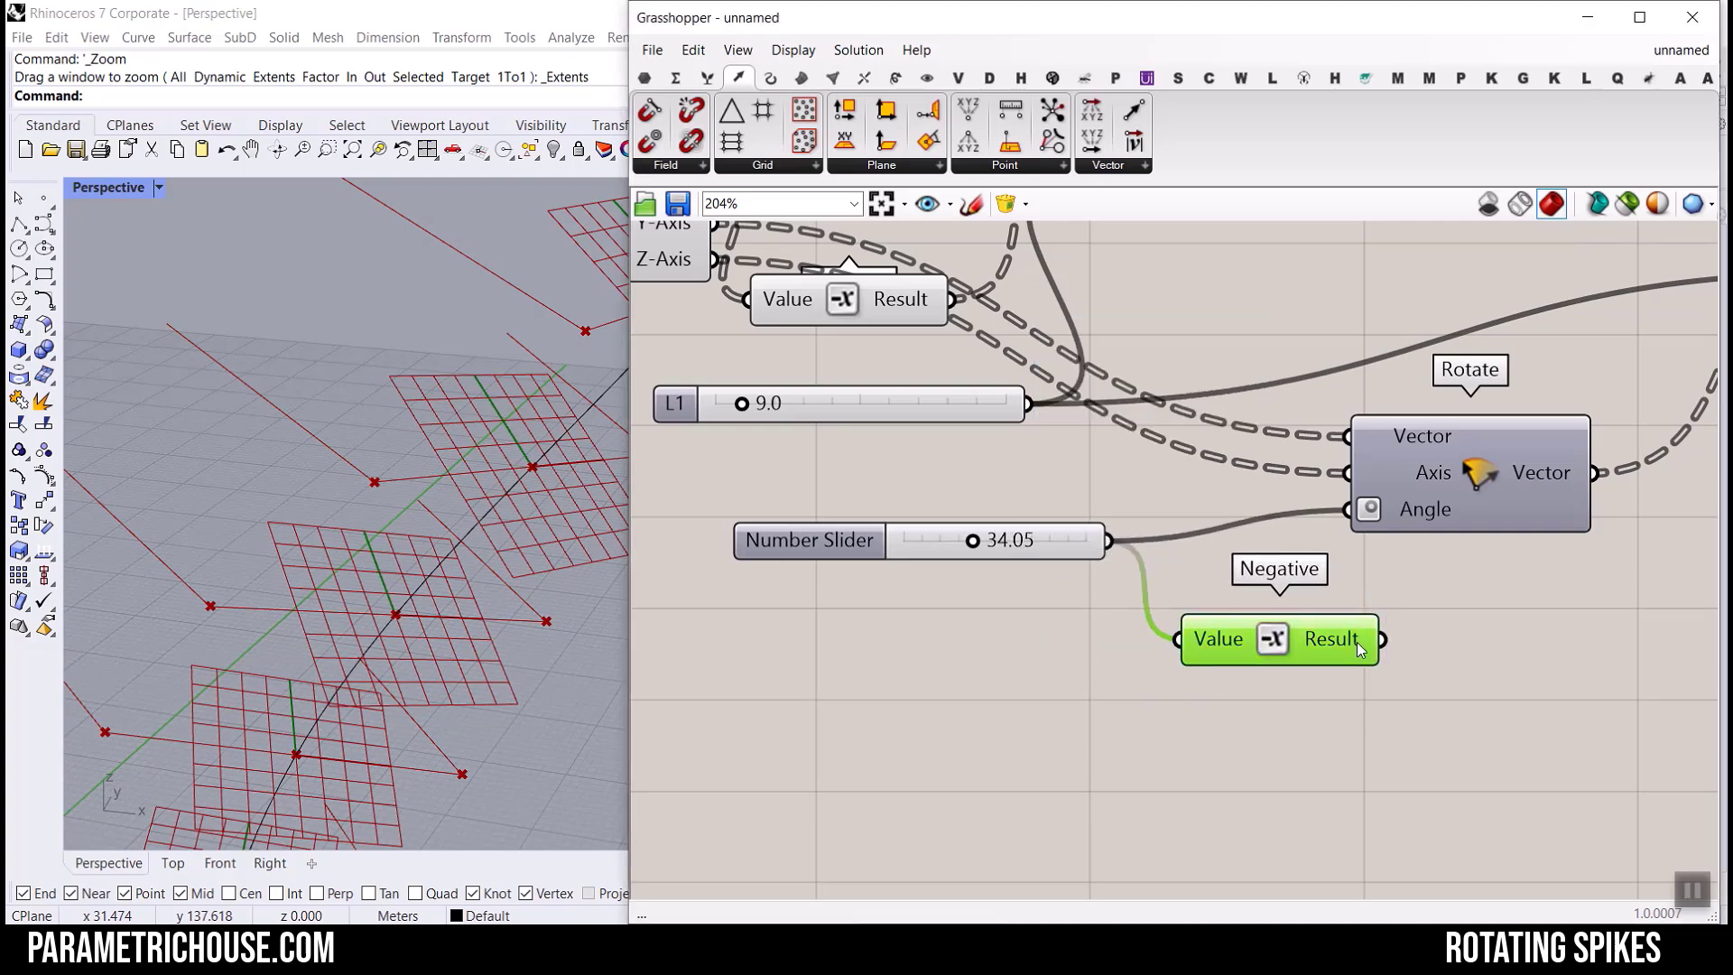
pyautogui.moveTo(1384, 631); pyautogui.dragTo(1348, 510)
# Rename the angle slider Degree and set it to 12.42.
pyautogui.moveTo(973, 540)
pyautogui.mouseDown()
pyautogui.moveTo(1043, 549)
pyautogui.moveTo(988, 546)
pyautogui.mouseUp()
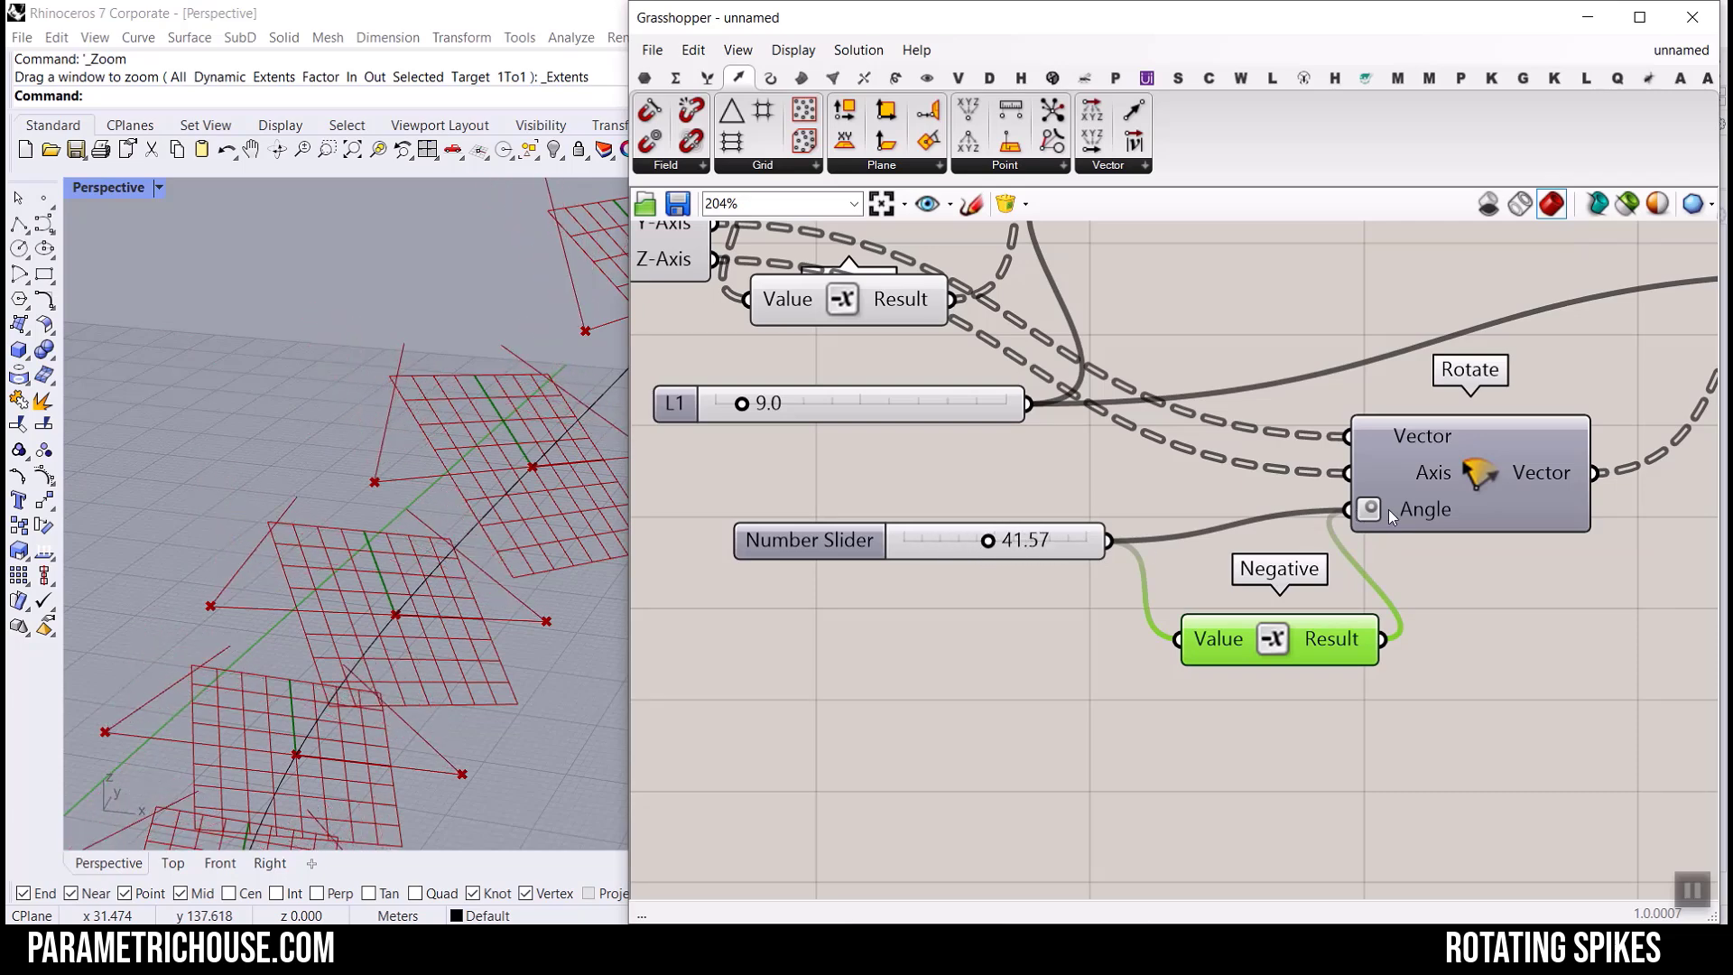
pyautogui.moveTo(1388, 509)
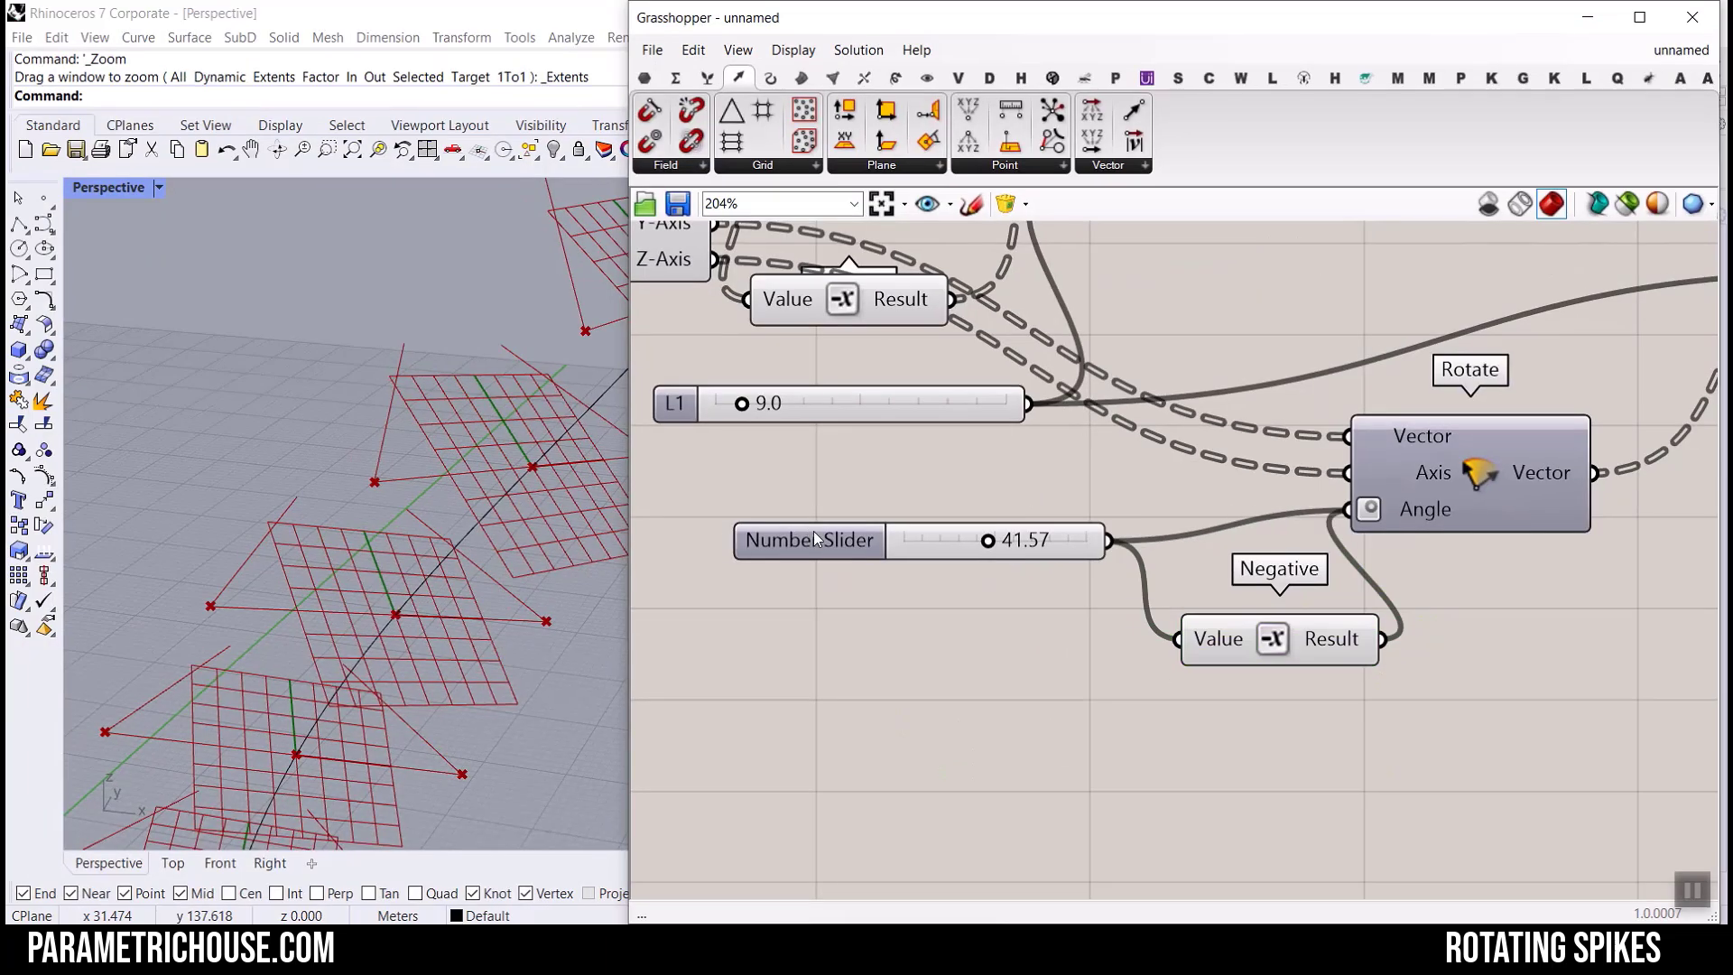
pyautogui.rightClick(814, 540)
pyautogui.write('Degree')
pyautogui.click(1076, 523)
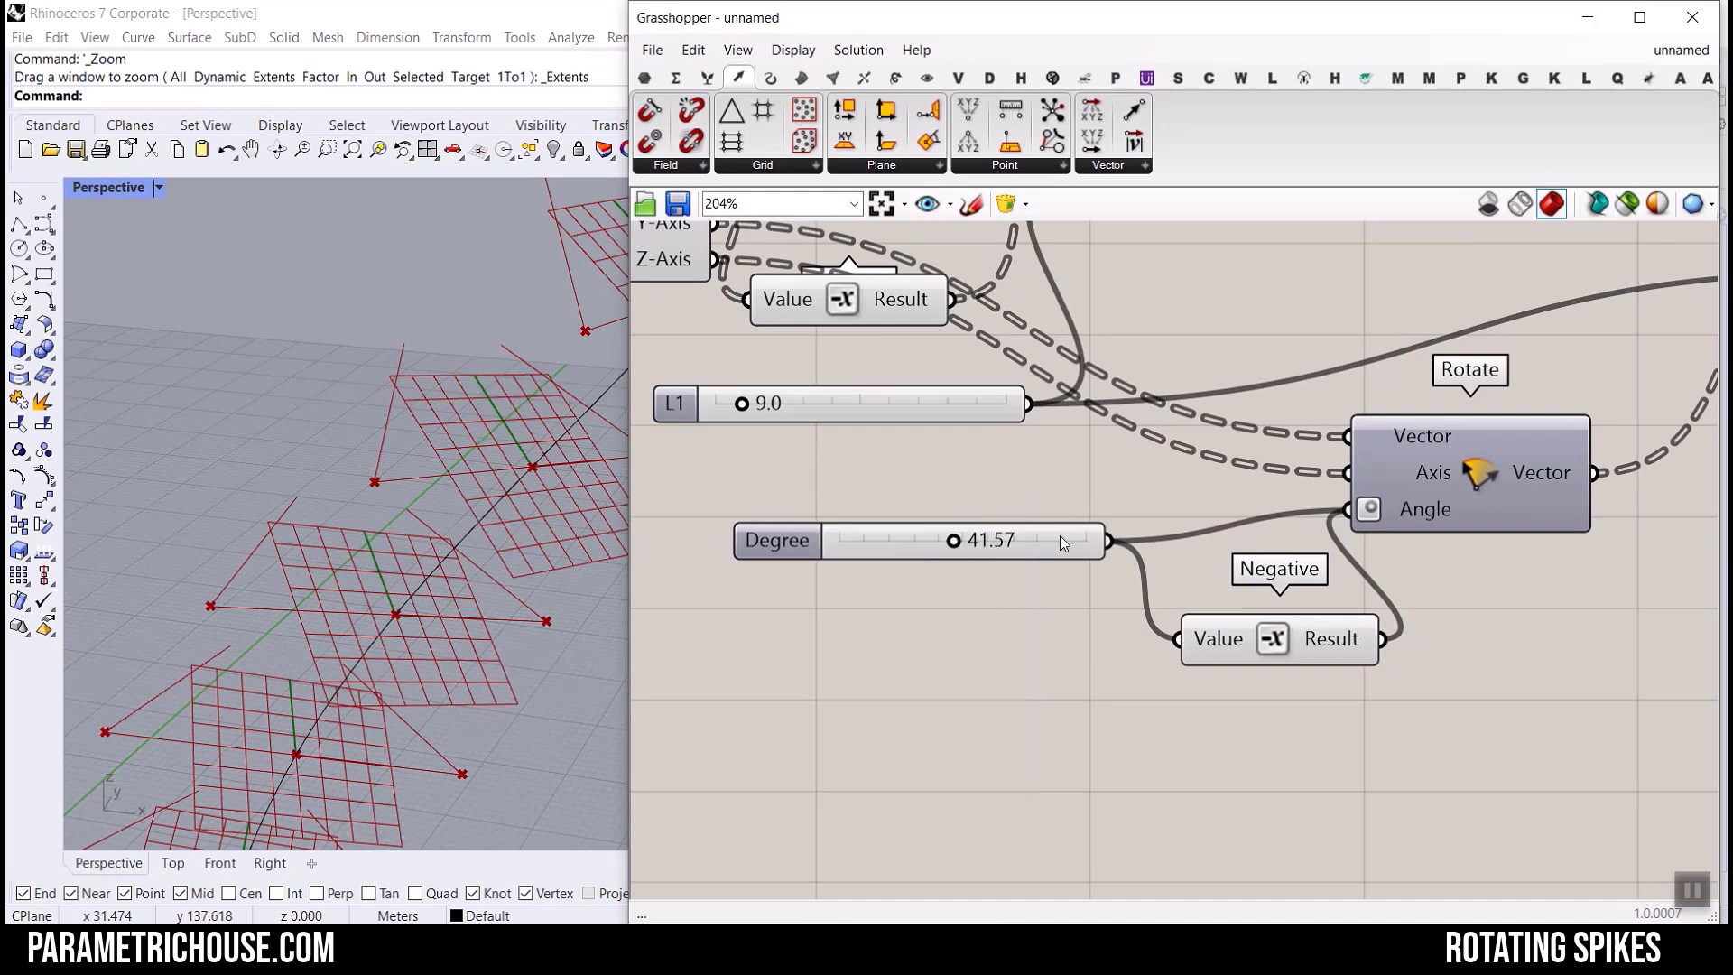
pyautogui.moveTo(1060, 540); pyautogui.dragTo(1190, 569, button='right')
pyautogui.click(1048, 574)
pyautogui.moveTo(1009, 565); pyautogui.dragTo(929, 569)
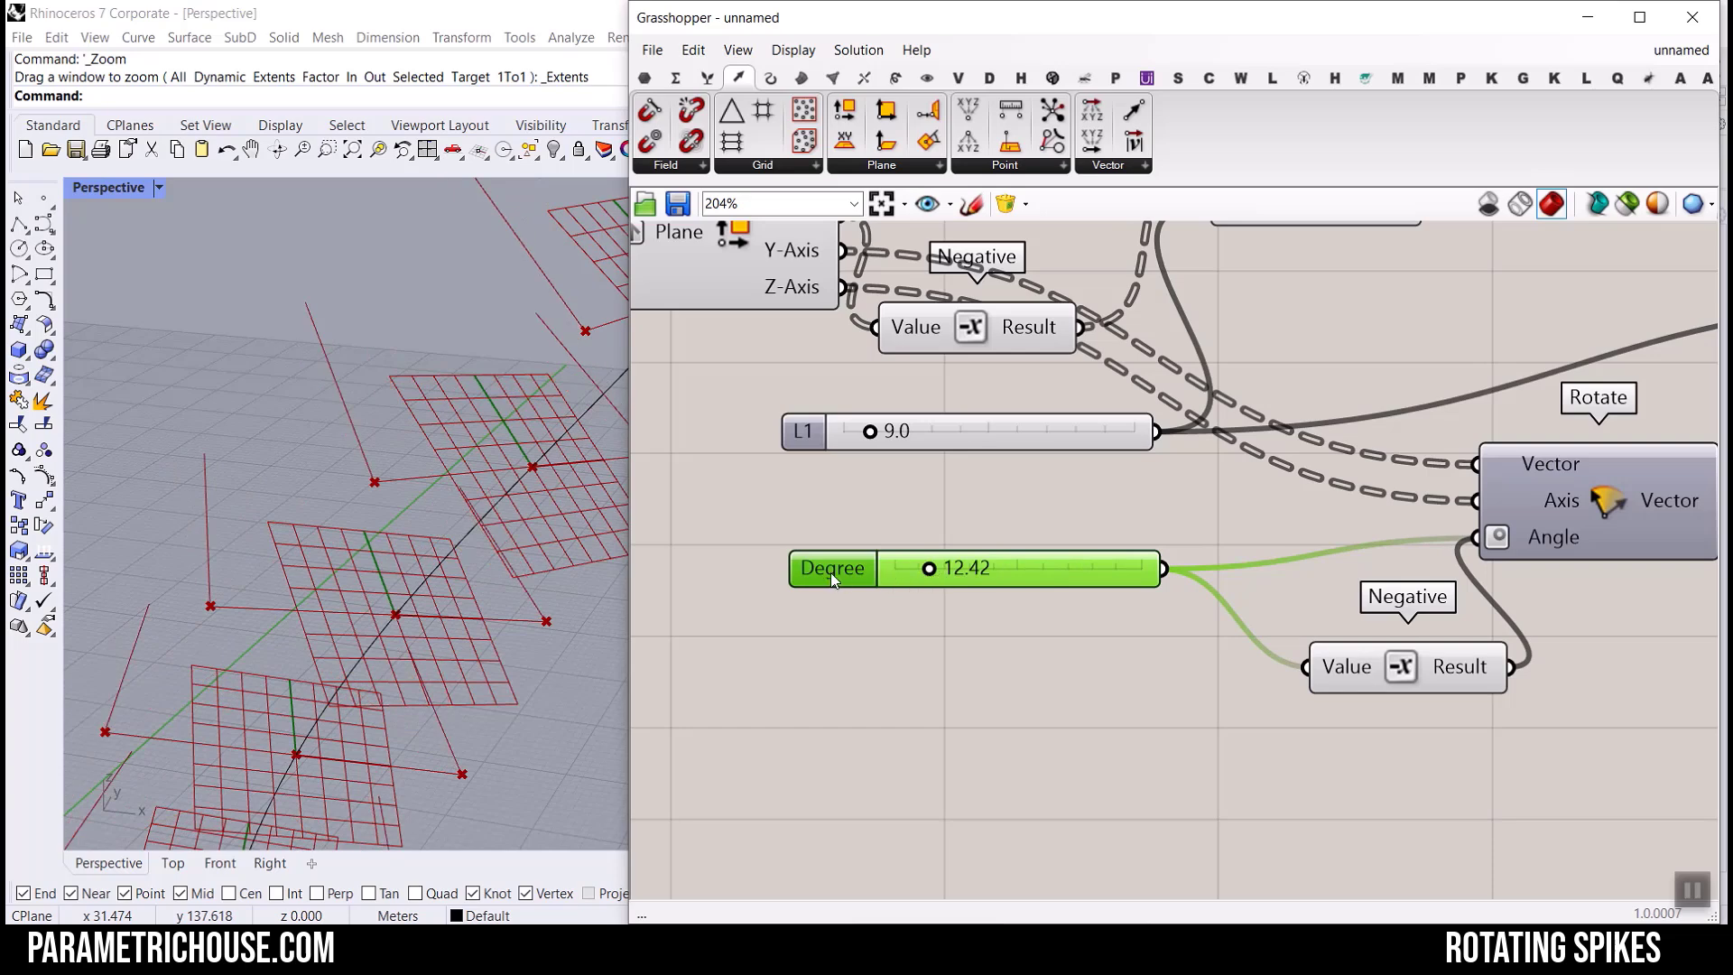
# Lower the Degree slider's minimum so its range includes negative angles, and set the slider to 37.97.
pyautogui.doubleClick(830, 572)
pyautogui.doubleClick(918, 608)
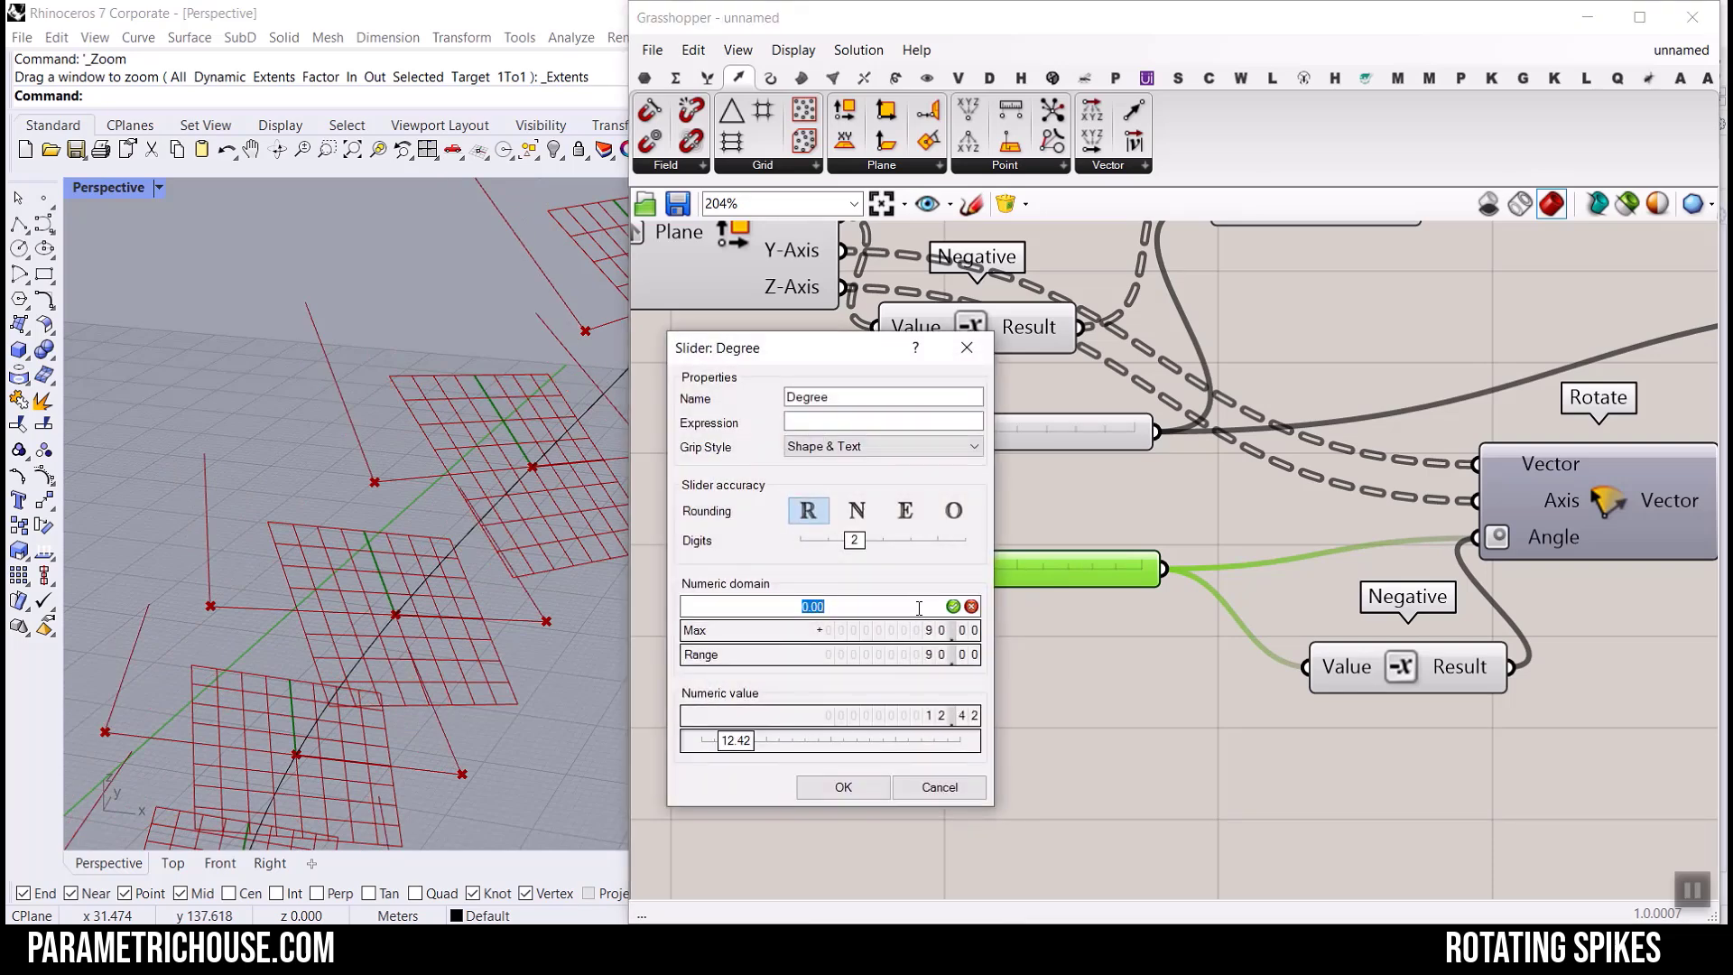
pyautogui.click(839, 786)
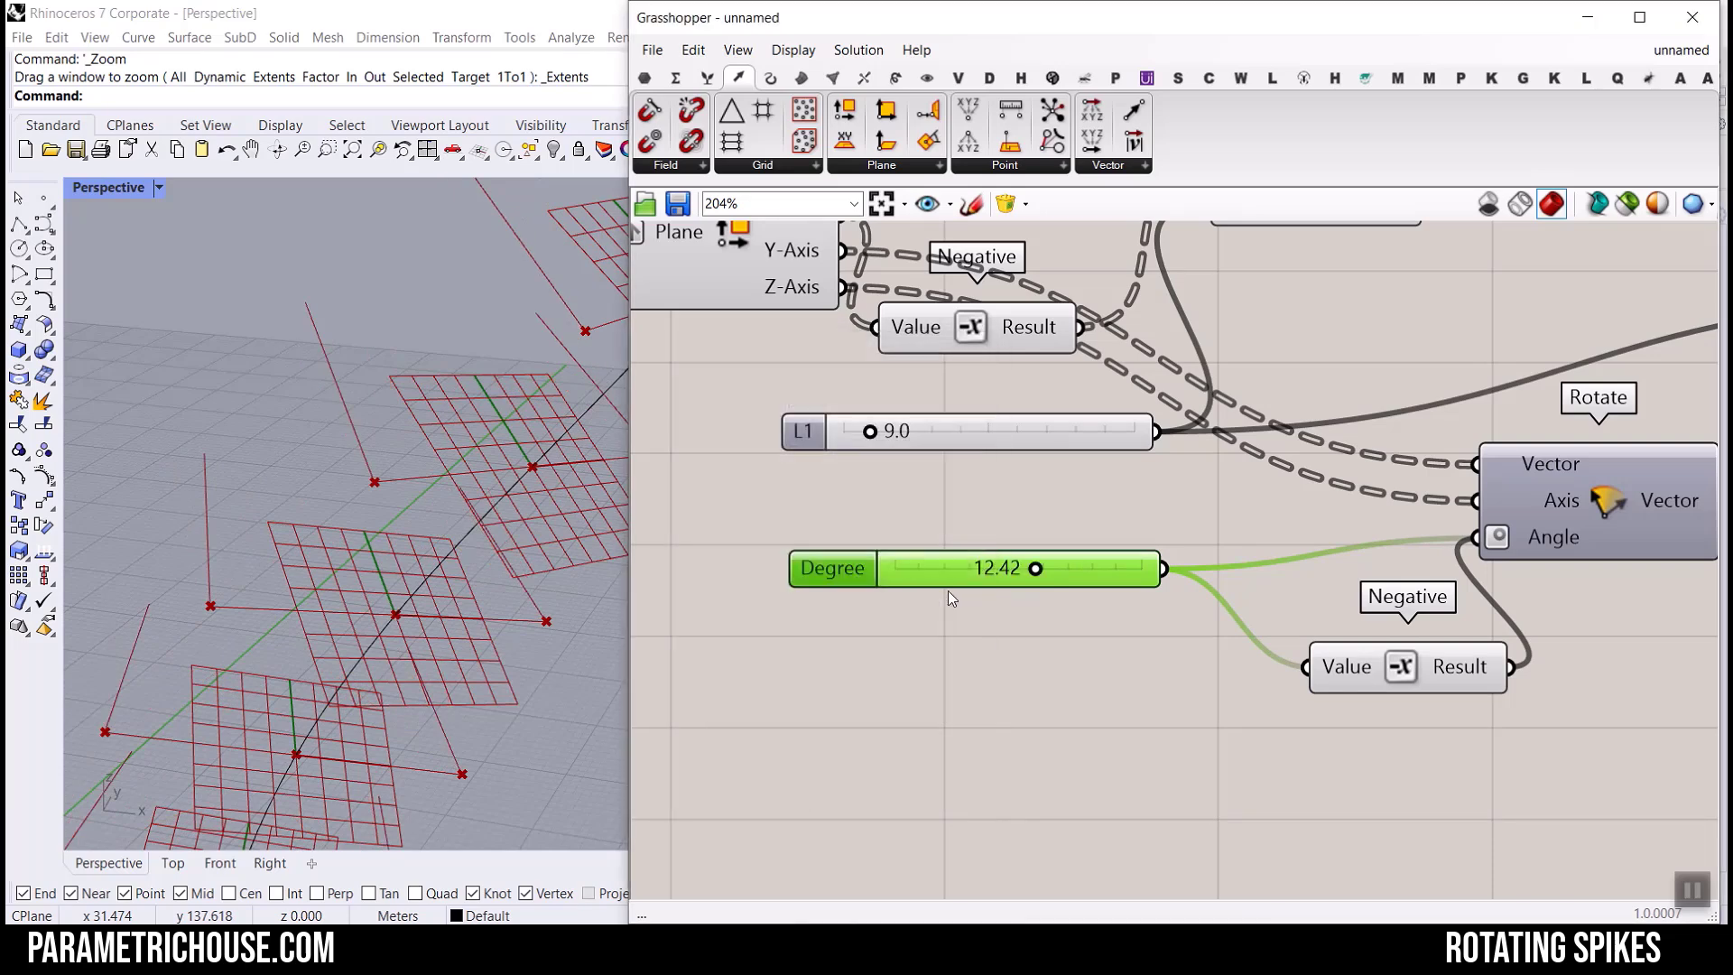
pyautogui.moveTo(1036, 573); pyautogui.dragTo(938, 444)
# Turn off the preview of all components upstream of the last Line SDL.
pyautogui.scroll(-8, 1043, 544)
pyautogui.rightClick(1020, 348)
pyautogui.click(1060, 379)
pyautogui.click(1061, 379)
pyautogui.scroll(3, 968, 507)
pyautogui.moveTo(835, 375); pyautogui.dragTo(666, 458)
pyautogui.rightClick(789, 290)
pyautogui.click(813, 322)
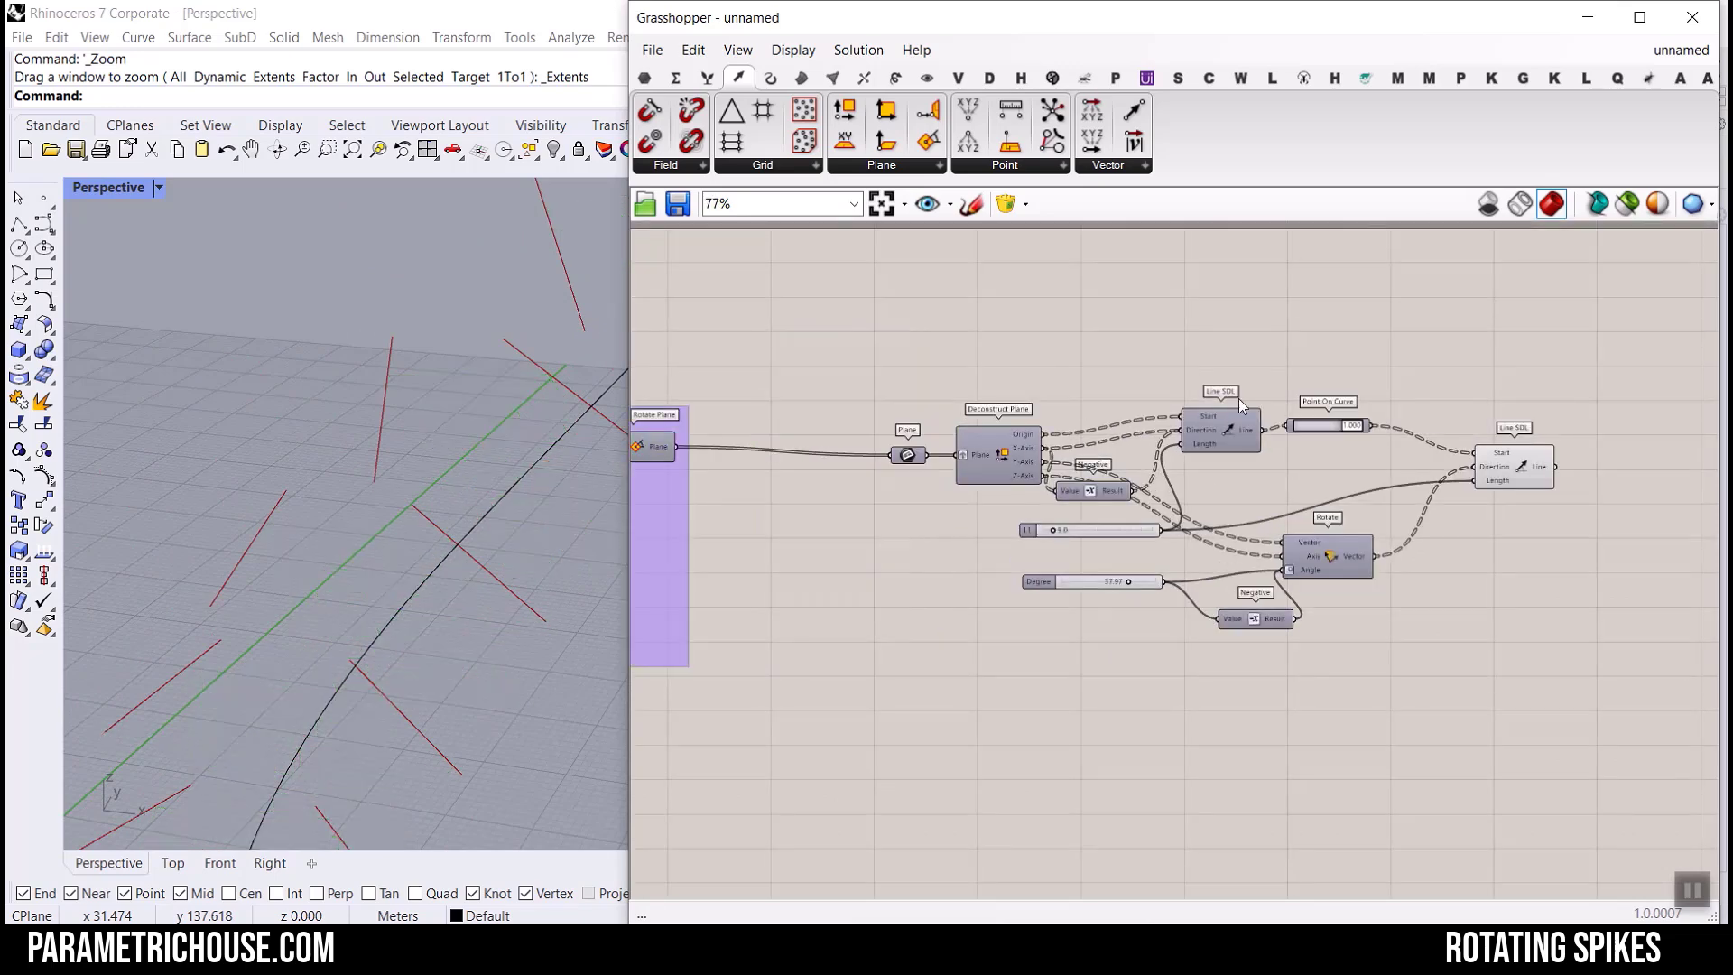
# Turn the preview of the first Line SDL back on.
pyautogui.scroll(3, 1181, 365)
pyautogui.rightClick(1216, 425)
pyautogui.click(1251, 465)
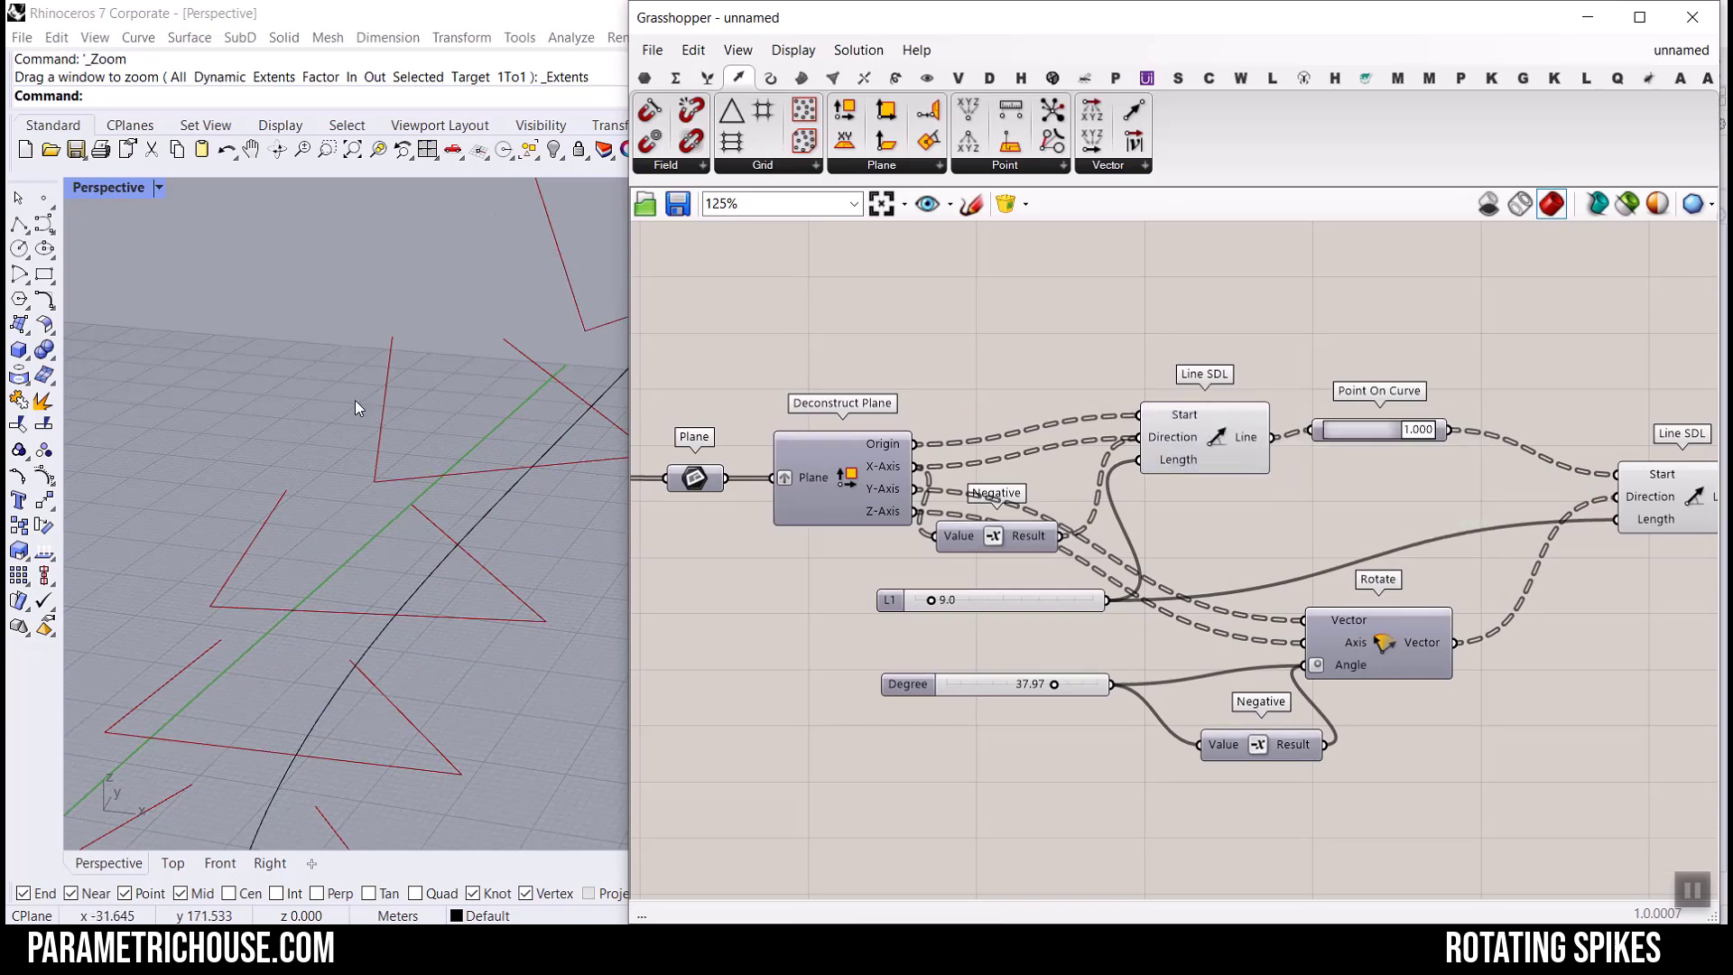
# Set the Degree slider to 19.04 and the L1 length slider to 15.3.
pyautogui.scroll(4, 904, 669)
pyautogui.moveTo(1168, 716); pyautogui.dragTo(1128, 733)
pyautogui.moveTo(898, 528)
pyautogui.mouseDown()
pyautogui.moveTo(952, 526)
pyautogui.moveTo(919, 528)
pyautogui.mouseUp()
# Duplicate the L1 slider, use the copy as the second Line SDL's Length input and rename it L2.
pyautogui.scroll(-3, 901, 451)
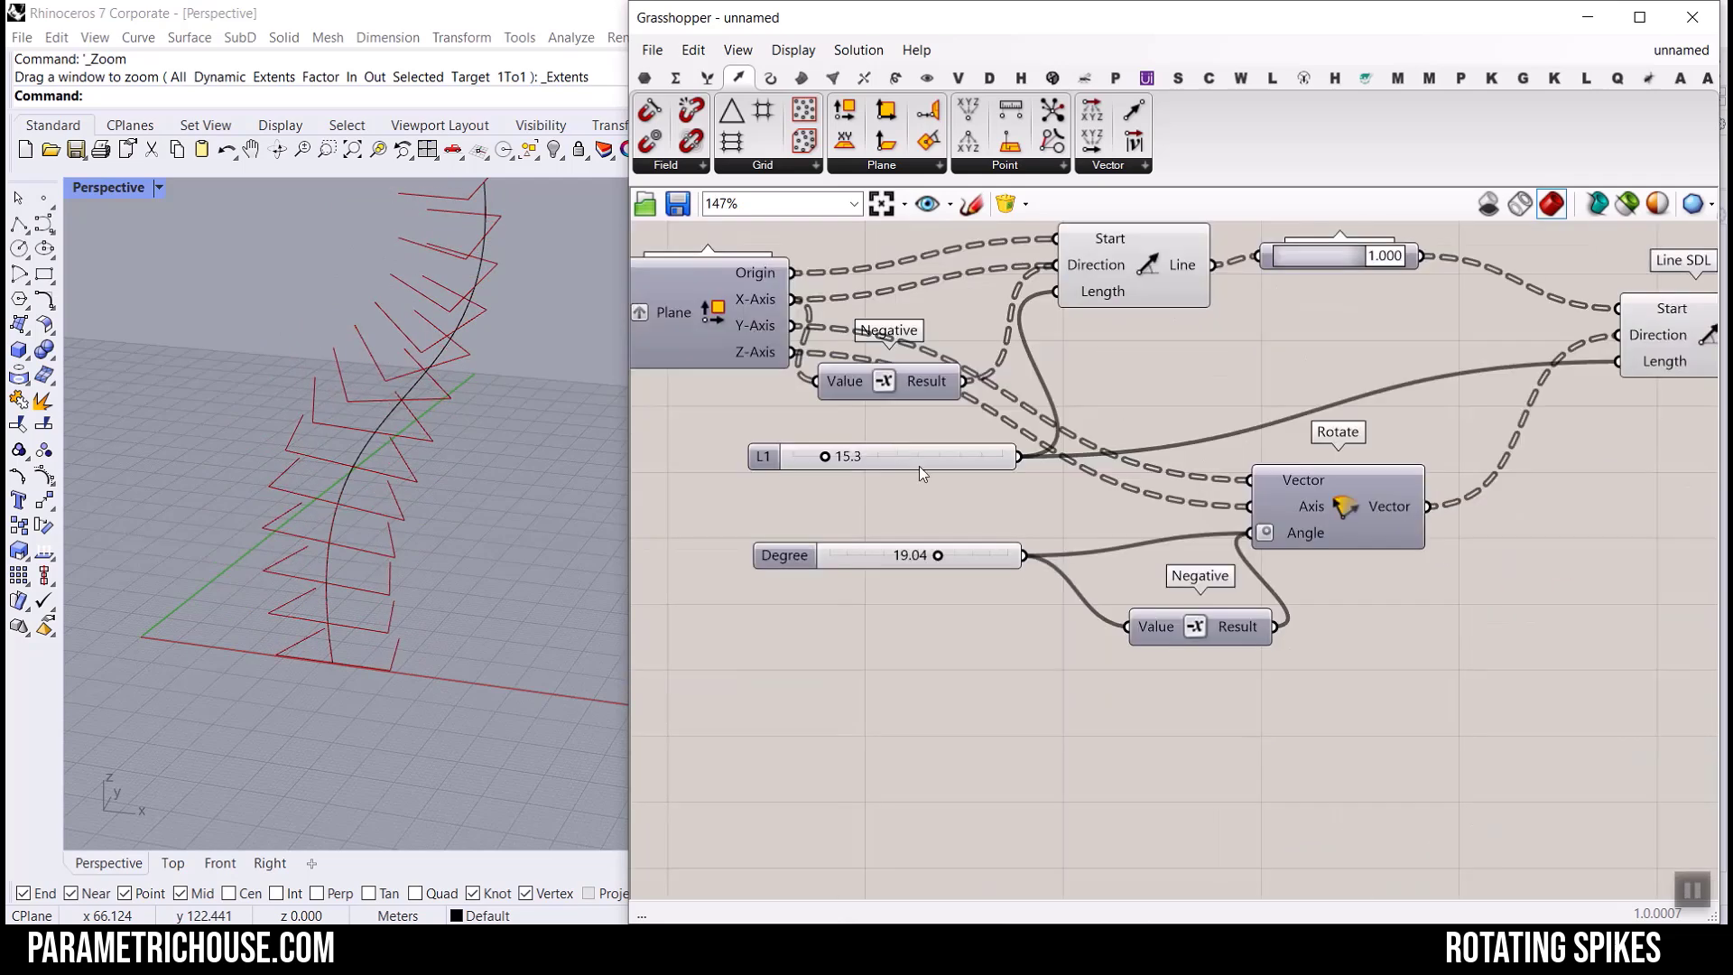
pyautogui.moveTo(961, 451); pyautogui.dragTo(1413, 274)
pyautogui.scroll(2, 1315, 486)
pyautogui.rightClick(1016, 689)
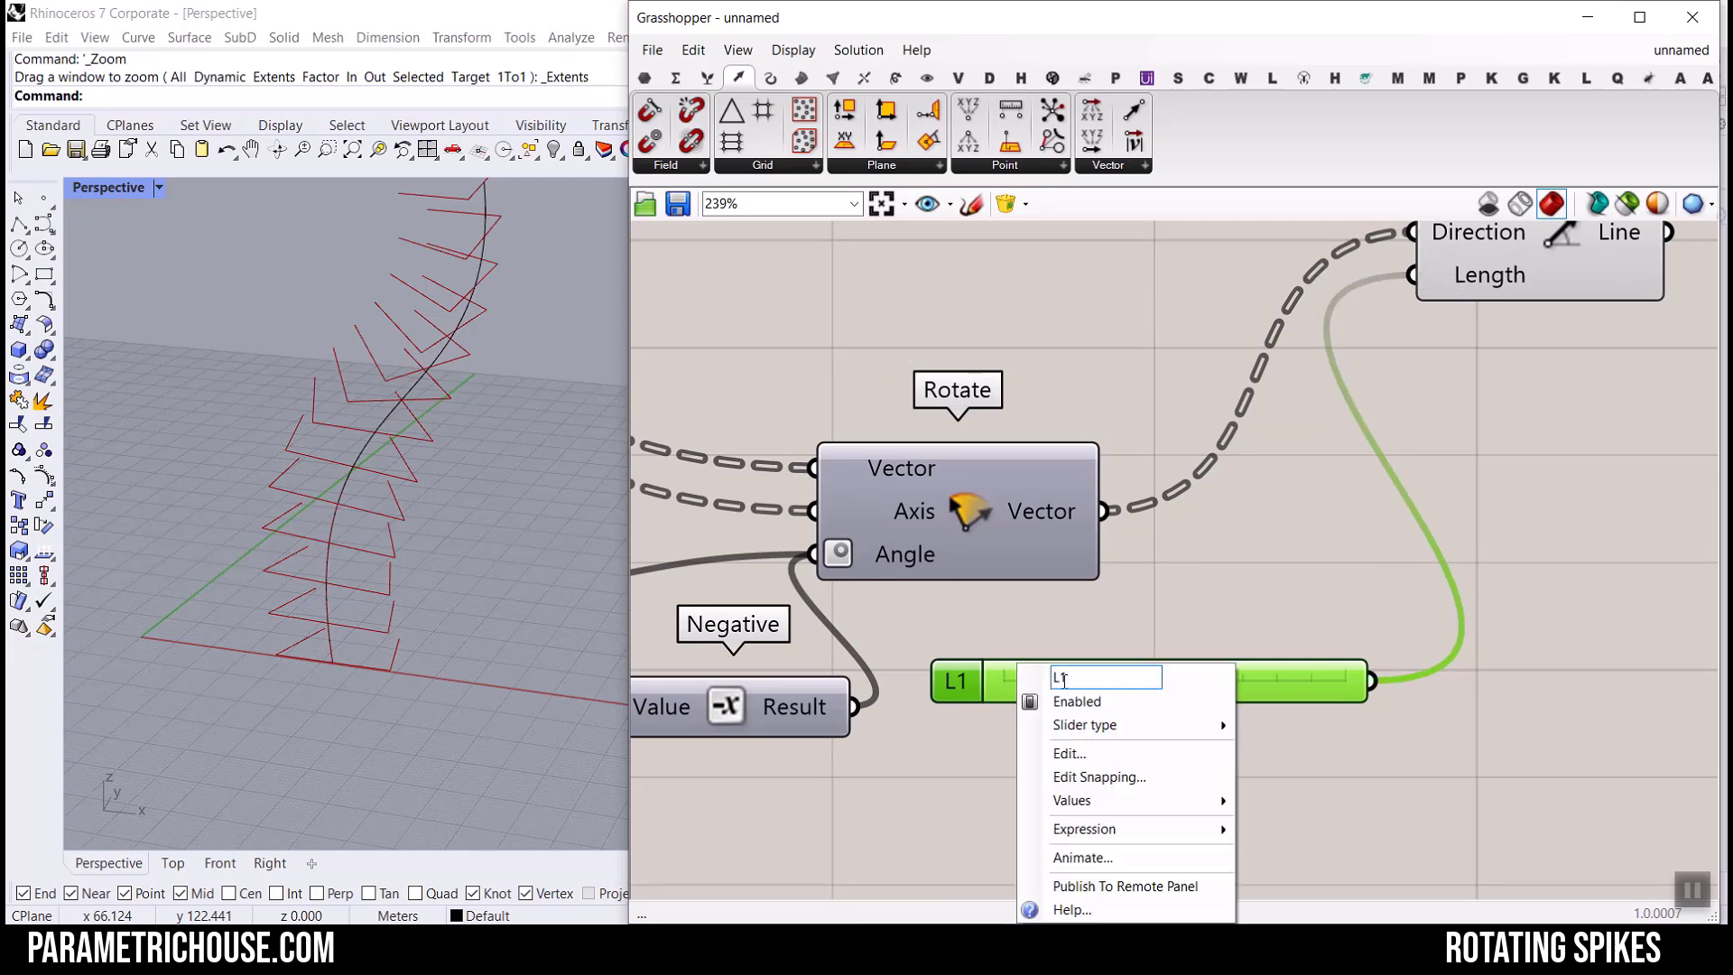
pyautogui.click(1226, 596)
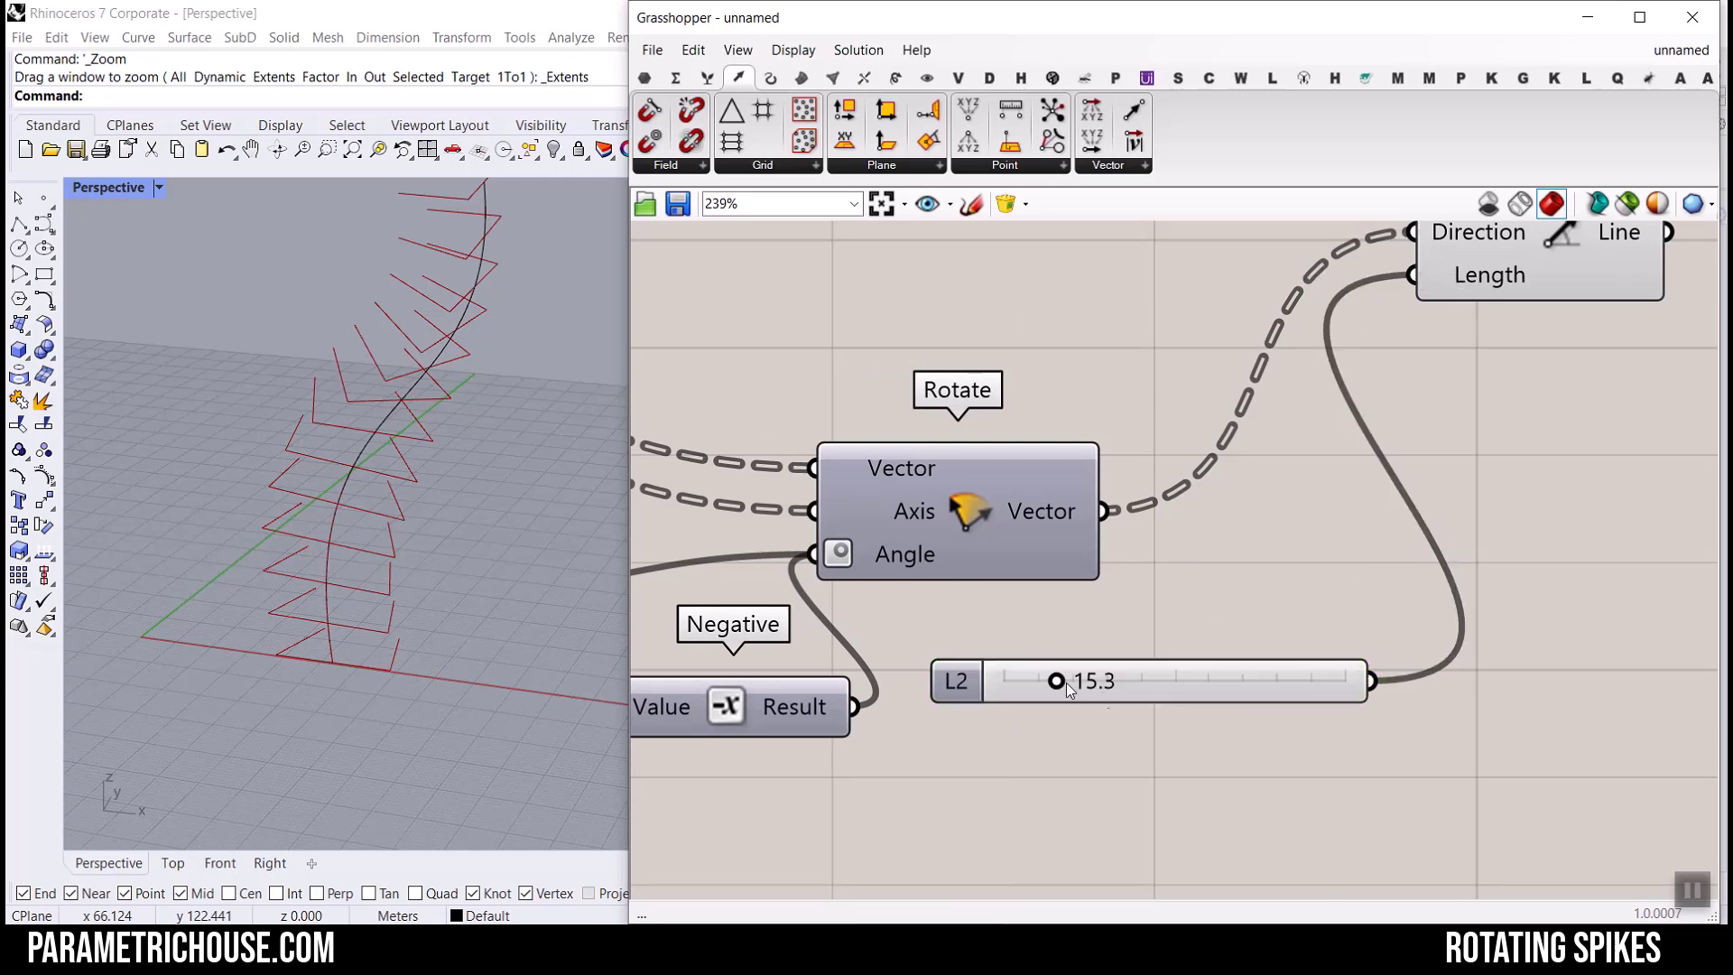
# Set the L2 slider to 11.6 and the L1 slider to 20.8.
pyautogui.moveTo(1063, 682)
pyautogui.mouseDown()
pyautogui.moveTo(1095, 690)
pyautogui.moveTo(1050, 694)
pyautogui.mouseUp()
pyautogui.scroll(-5, 1352, 544)
pyautogui.scroll(3, 975, 492)
pyautogui.moveTo(888, 488); pyautogui.dragTo(901, 489)
# Examine the spike lines along the curve from several angles in the Perspective viewport.
pyautogui.scroll(3, 535, 437)
pyautogui.scroll(-8, 415, 431)
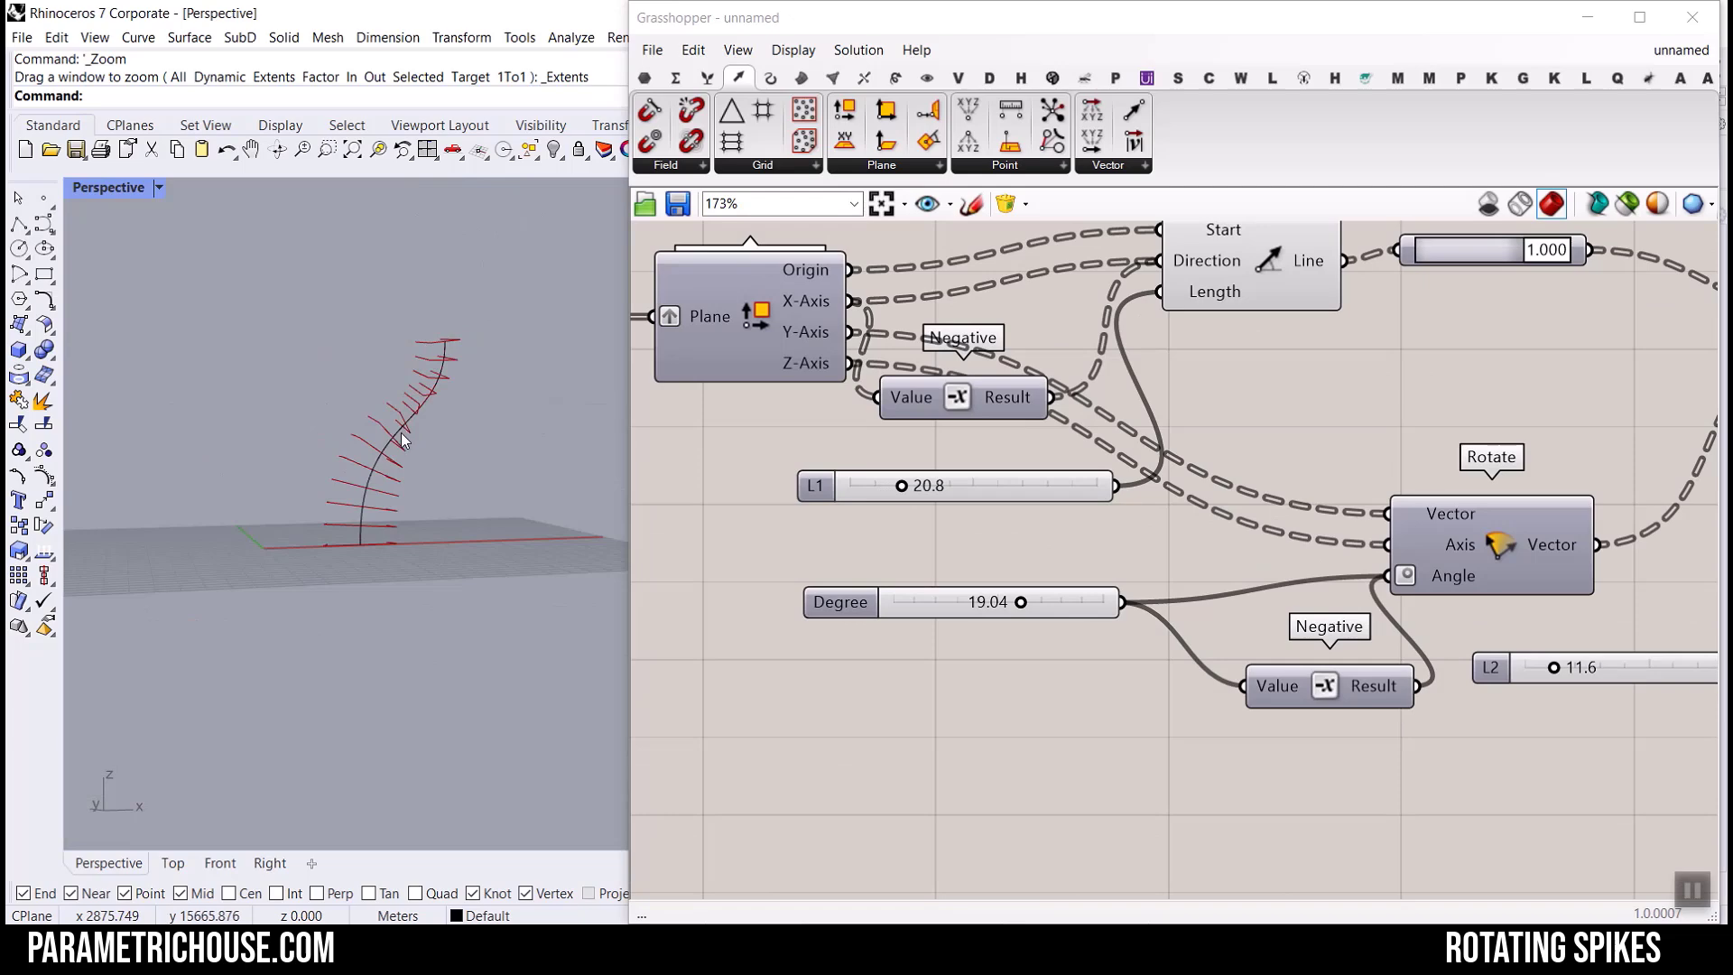
pyautogui.click(402, 432)
pyautogui.moveTo(405, 543); pyautogui.dragTo(411, 592)
pyautogui.click(503, 474)
pyautogui.moveTo(504, 474); pyautogui.dragTo(299, 538, button='right')
pyautogui.scroll(4, 413, 565)
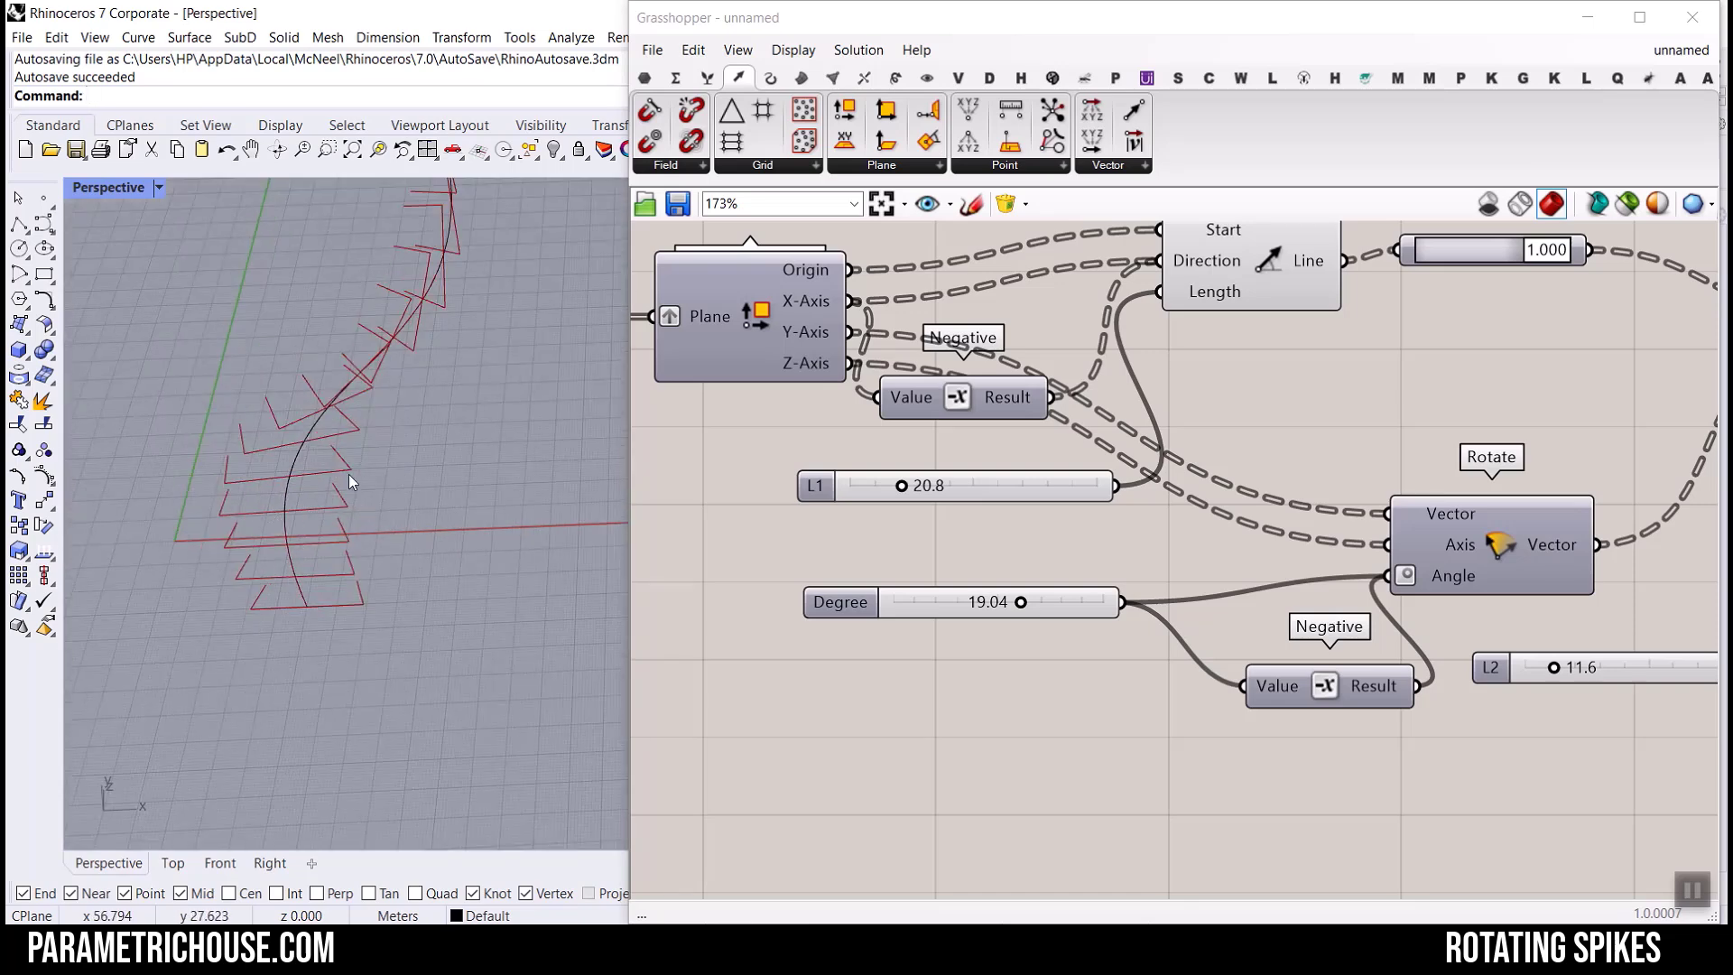
# Draw a new S-shaped degree-3 curve through four control points beside the existing model in Rhino.
pyautogui.click(44, 231)
pyautogui.scroll(-9, 218, 454)
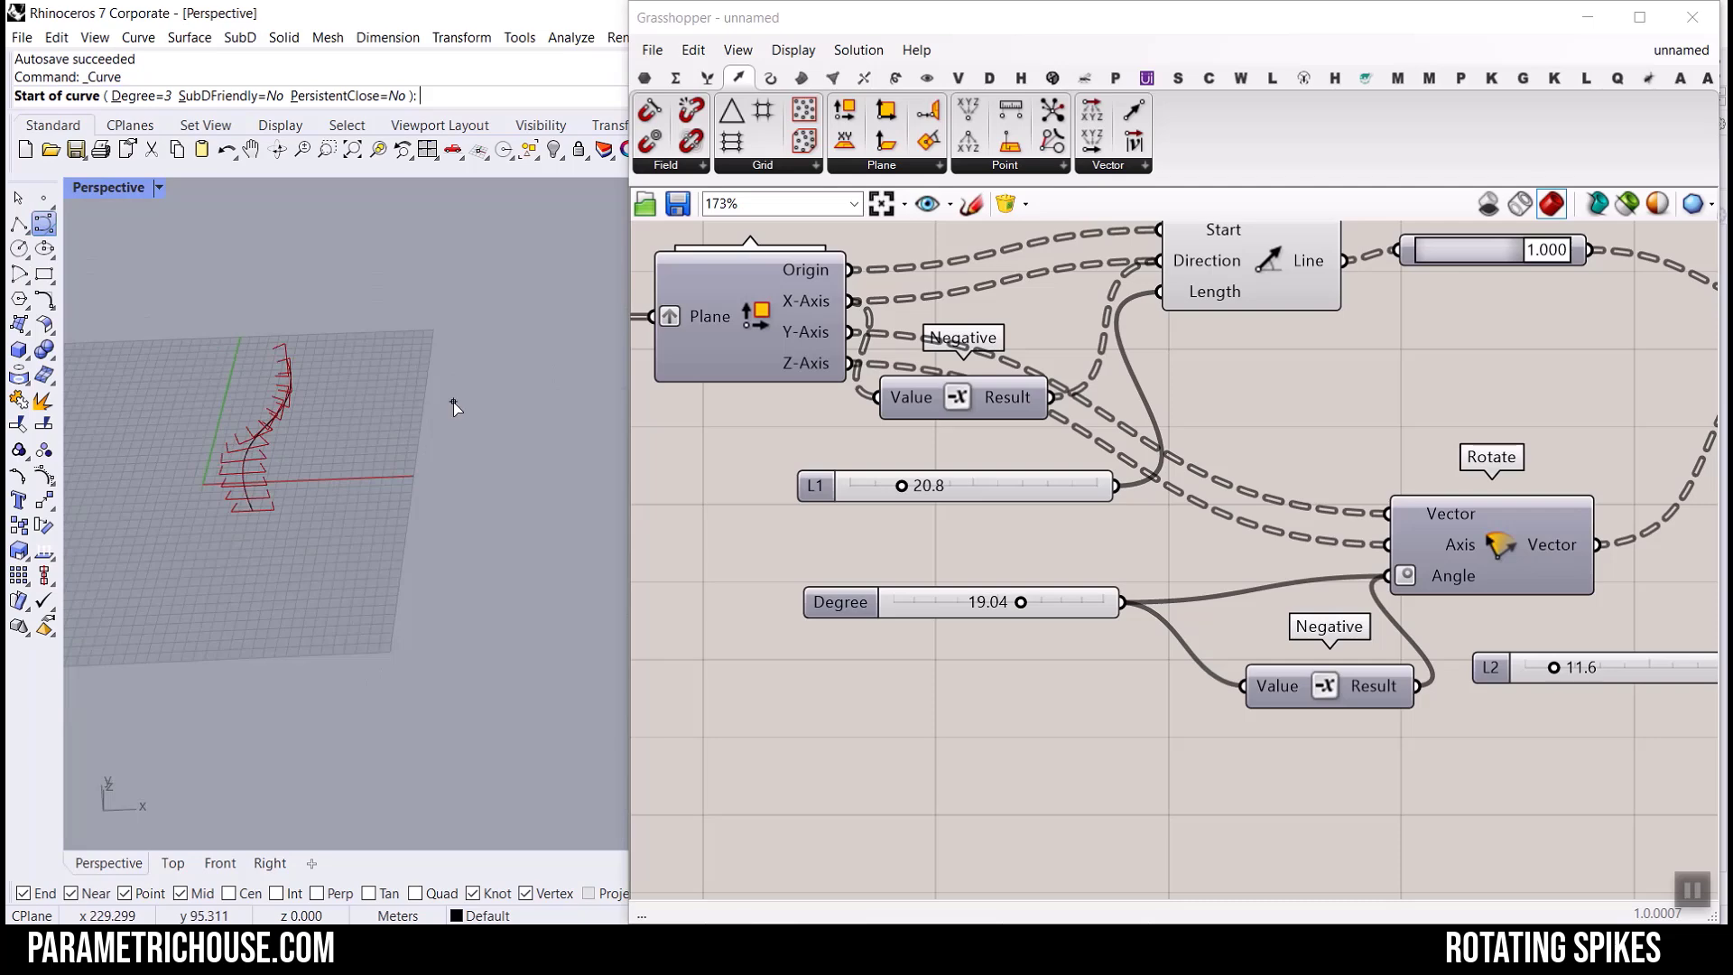
pyautogui.click(453, 402)
pyautogui.click(351, 415)
pyautogui.click(340, 503)
pyautogui.click(364, 630)
pyautogui.press('Return')
# Set the newly drawn curve as the input of the Curve parameter in the purple group.
pyautogui.scroll(-10, 1073, 520)
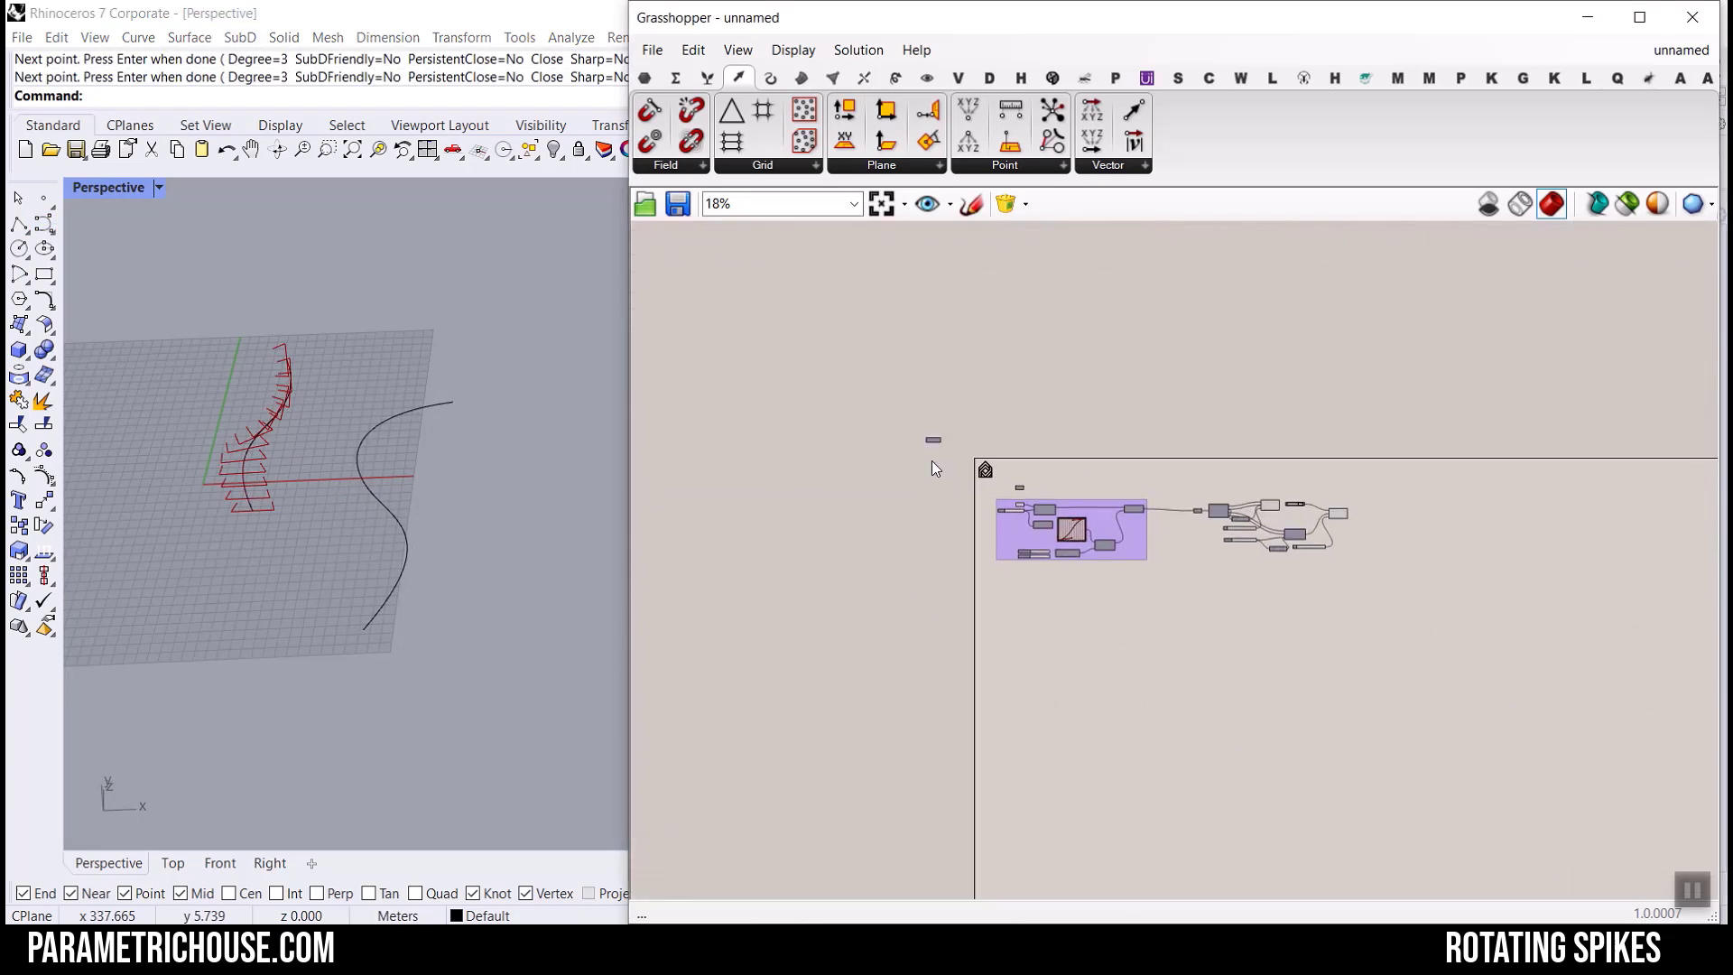
pyautogui.scroll(10, 1032, 513)
pyautogui.rightClick(1058, 478)
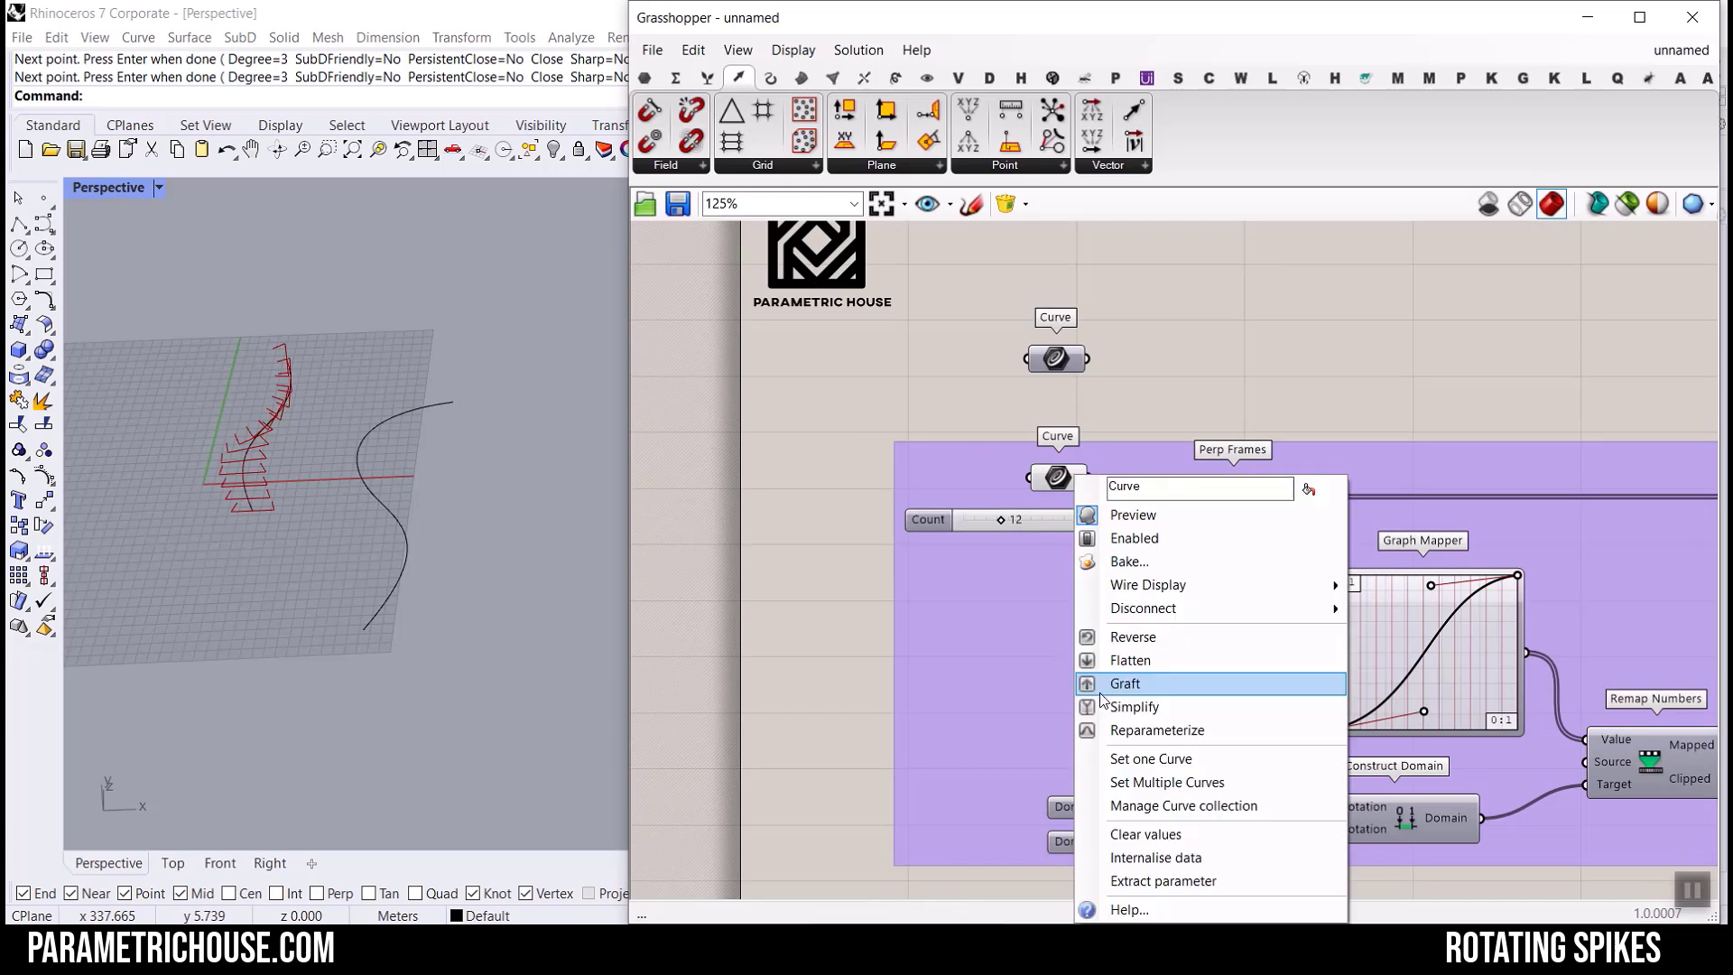
pyautogui.click(1122, 761)
pyautogui.click(394, 419)
# Delete the old curve from the Rhino model.
pyautogui.moveTo(397, 464); pyautogui.dragTo(635, 382, button='right')
pyautogui.click(165, 371)
pyautogui.press('Delete')
# Highlight the lines of each Line SDL in turn and examine how they follow the new curve.
pyautogui.scroll(-5, 1302, 464)
pyautogui.scroll(4, 1233, 446)
pyautogui.click(1270, 441)
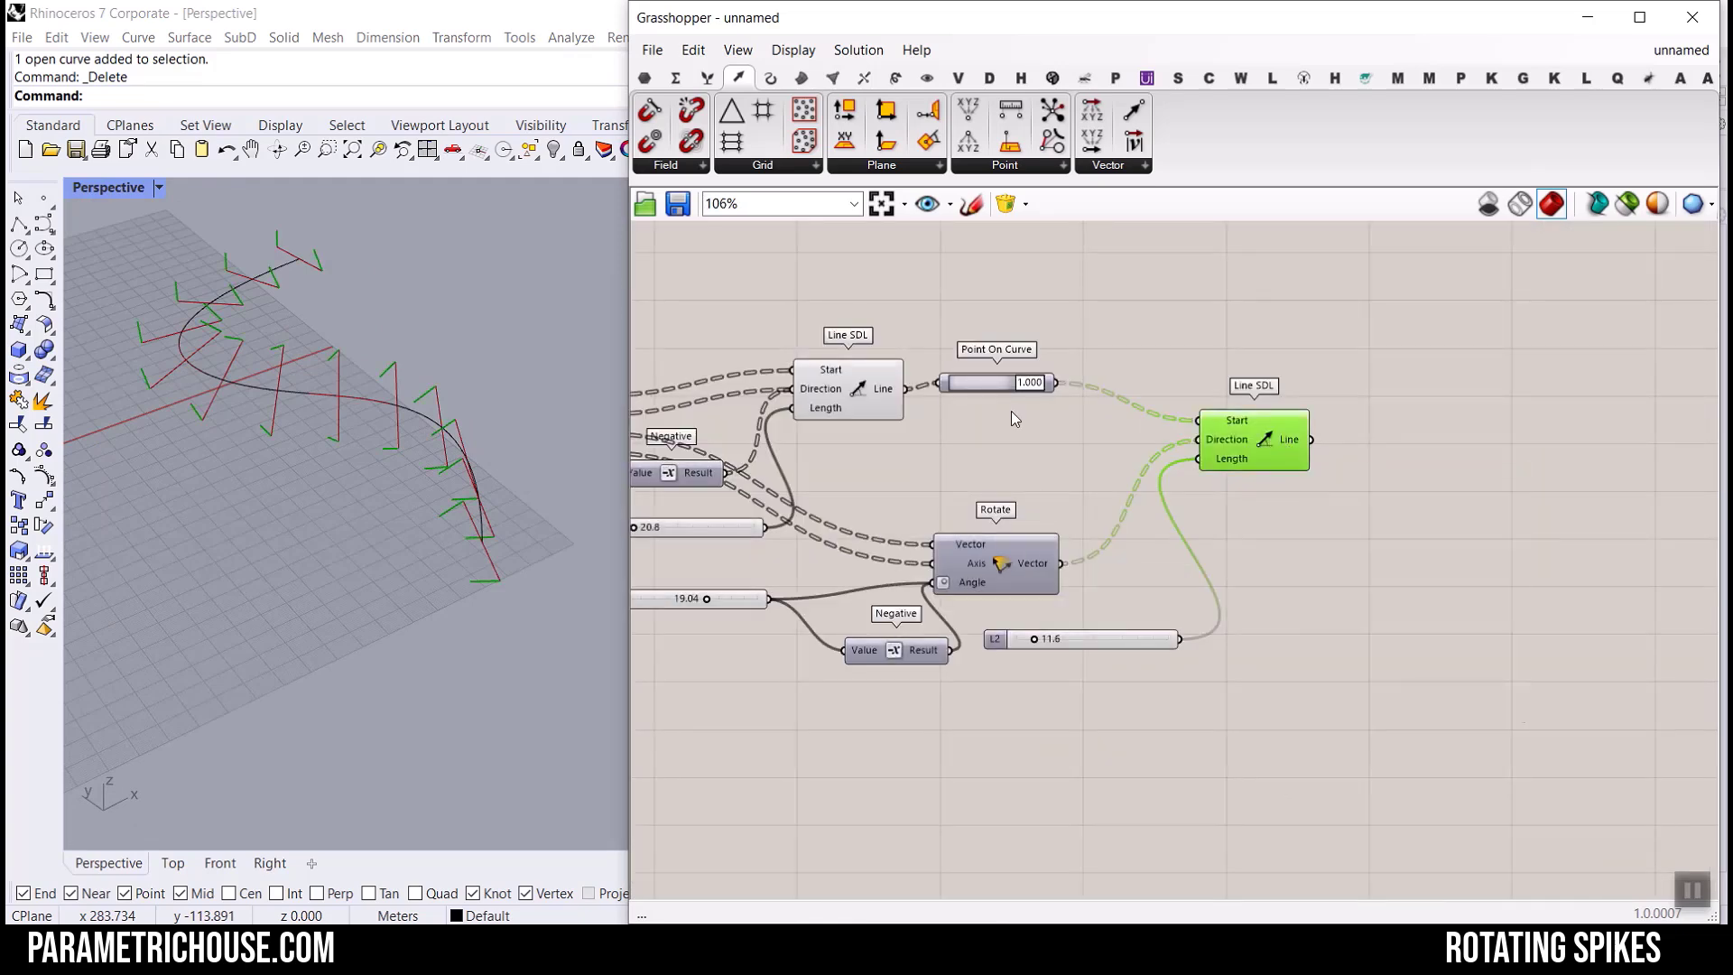
pyautogui.click(848, 376)
pyautogui.click(587, 447)
pyautogui.scroll(6, 475, 419)
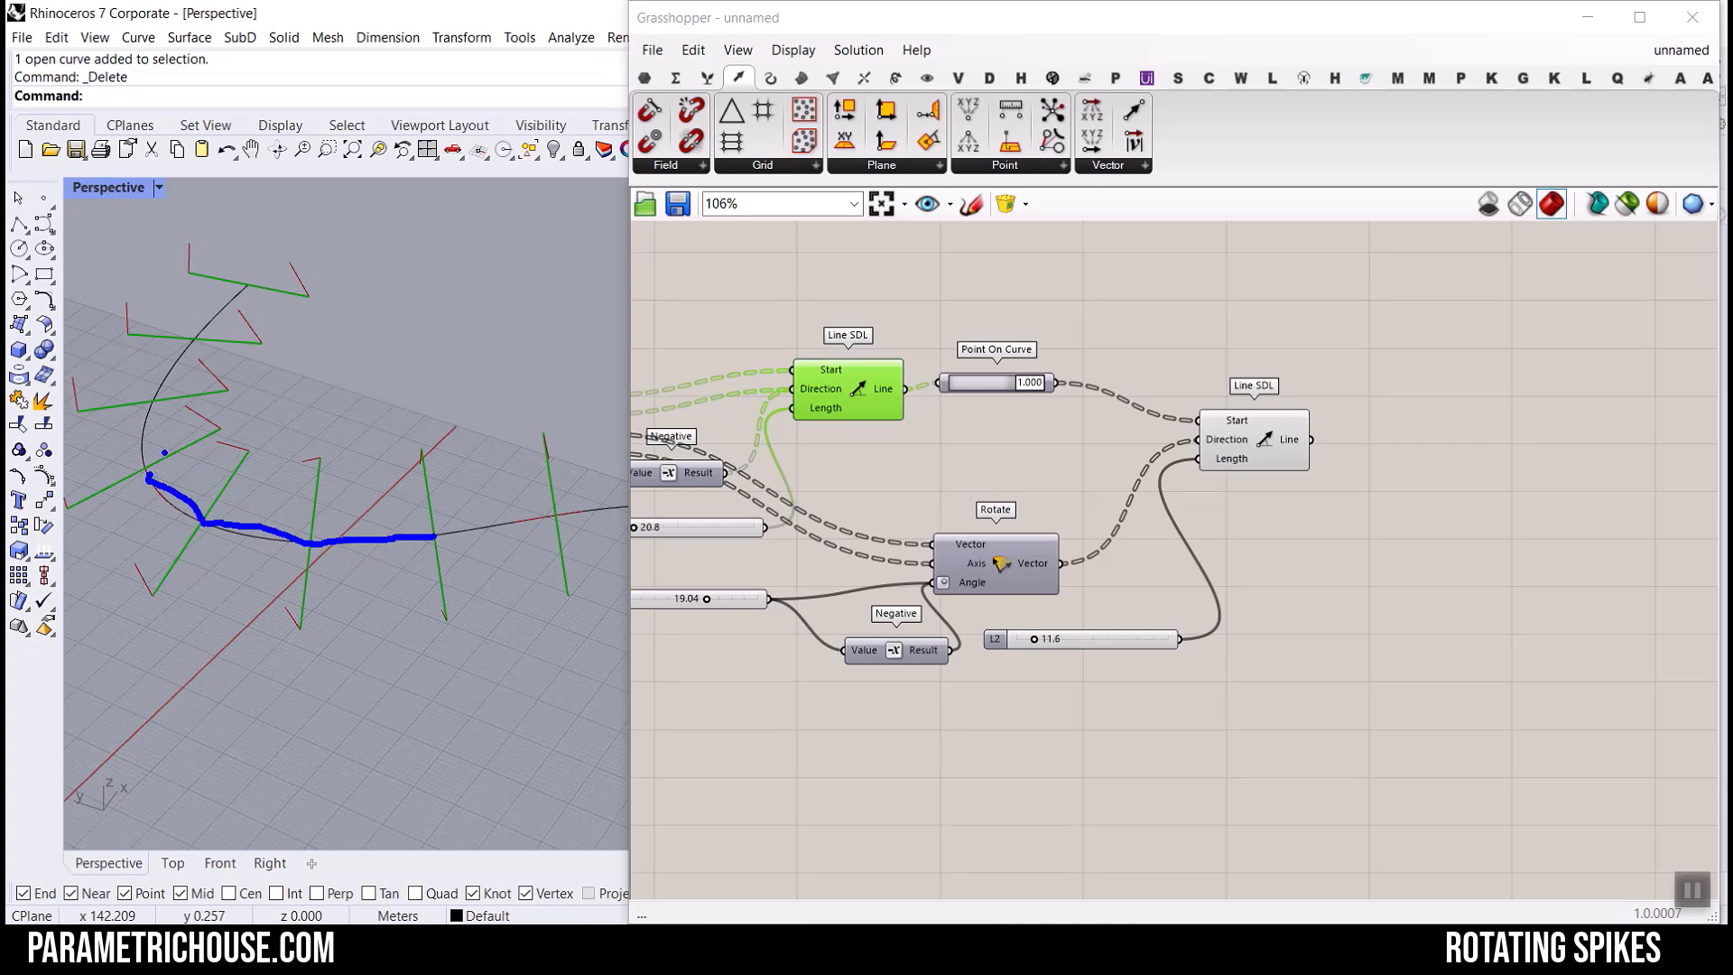
pyautogui.scroll(-5, 1141, 435)
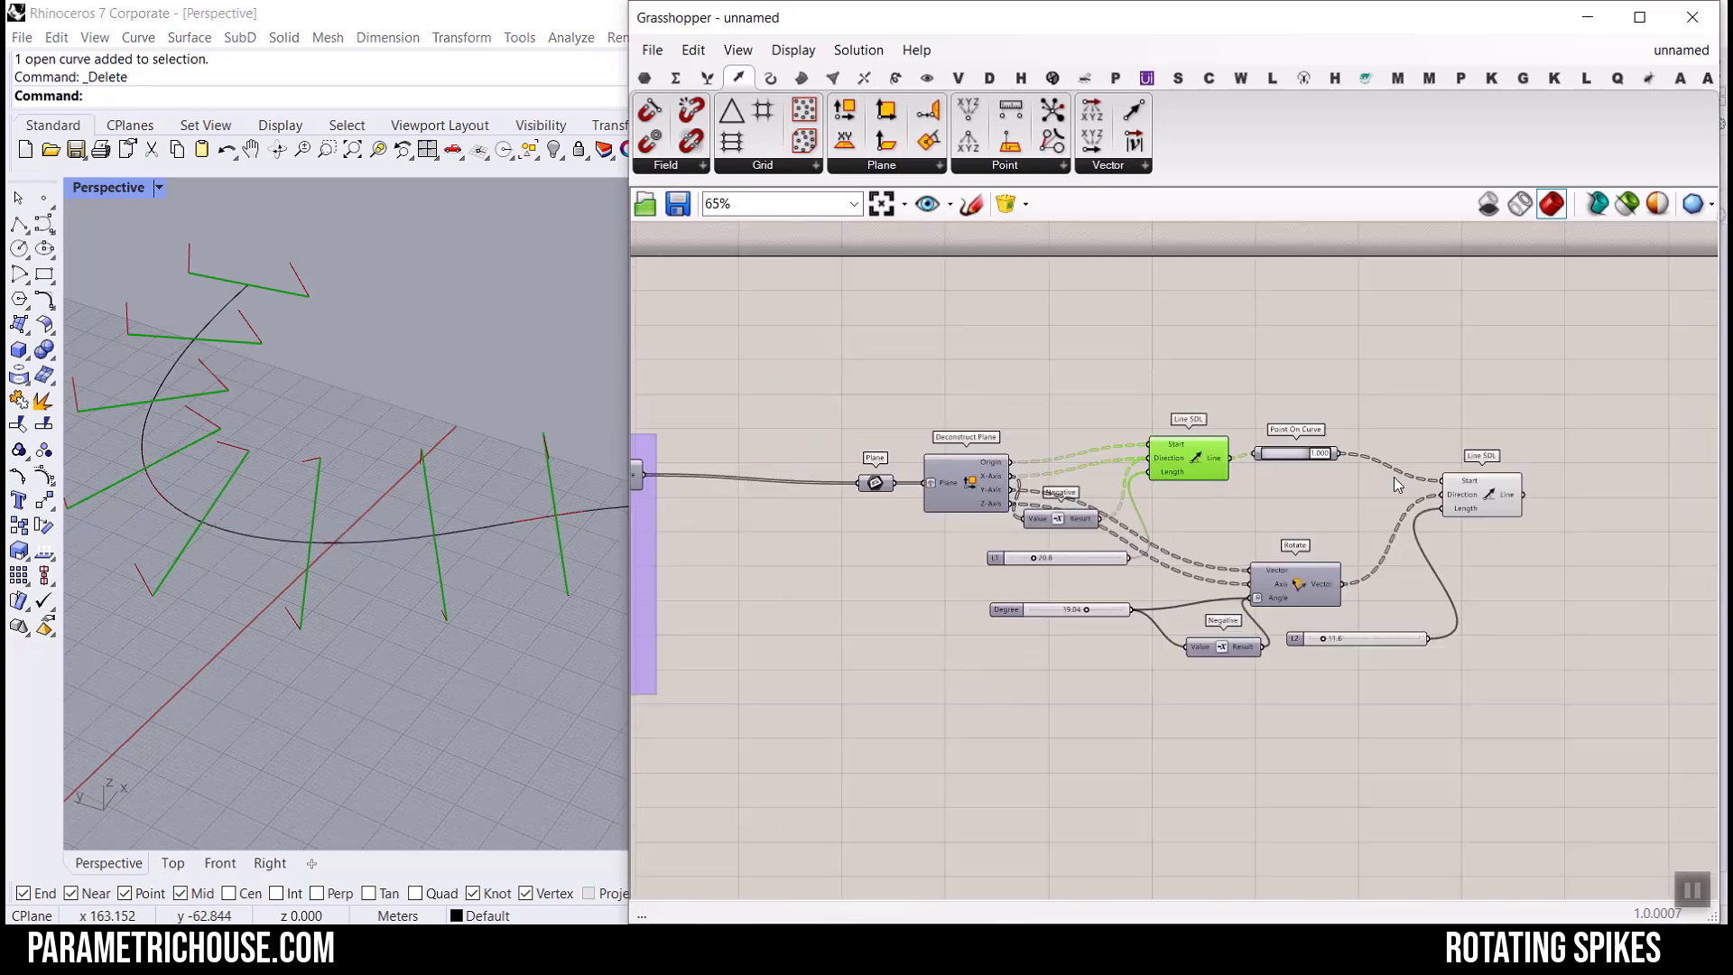
# Add a Divide Curve component above Perp Frames and feed it the purple group's Curve parameter and the count slider.
pyautogui.scroll(6, 760, 494)
pyautogui.click(806, 511)
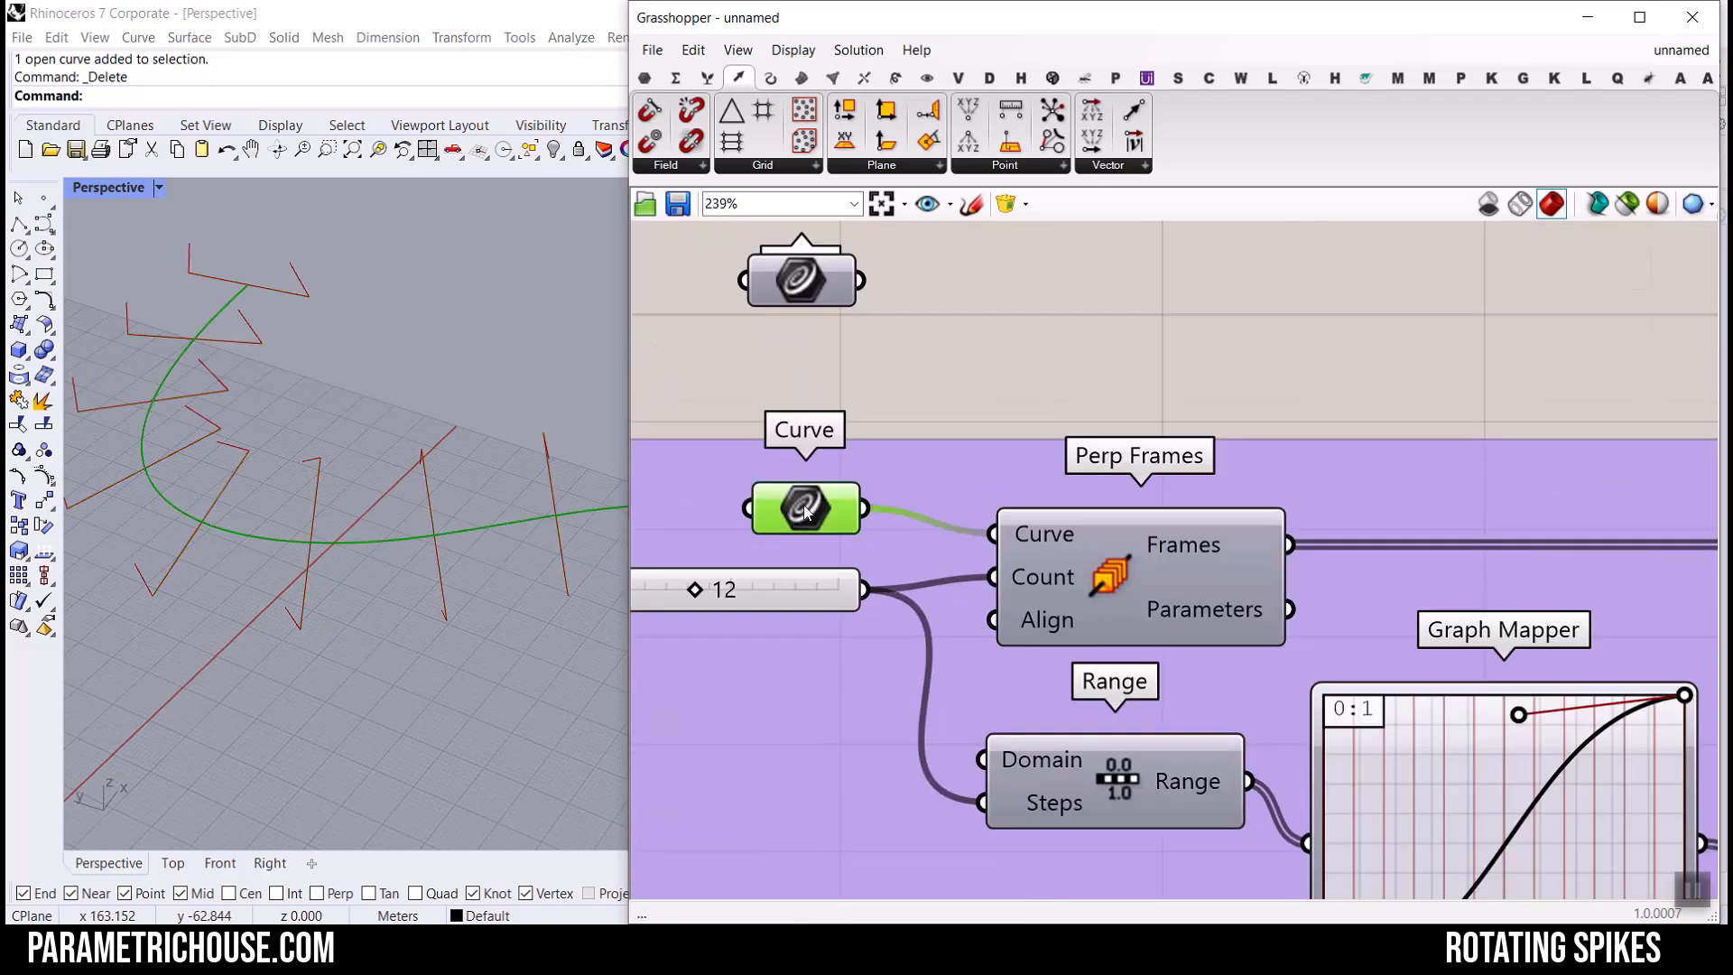
pyautogui.click(770, 81)
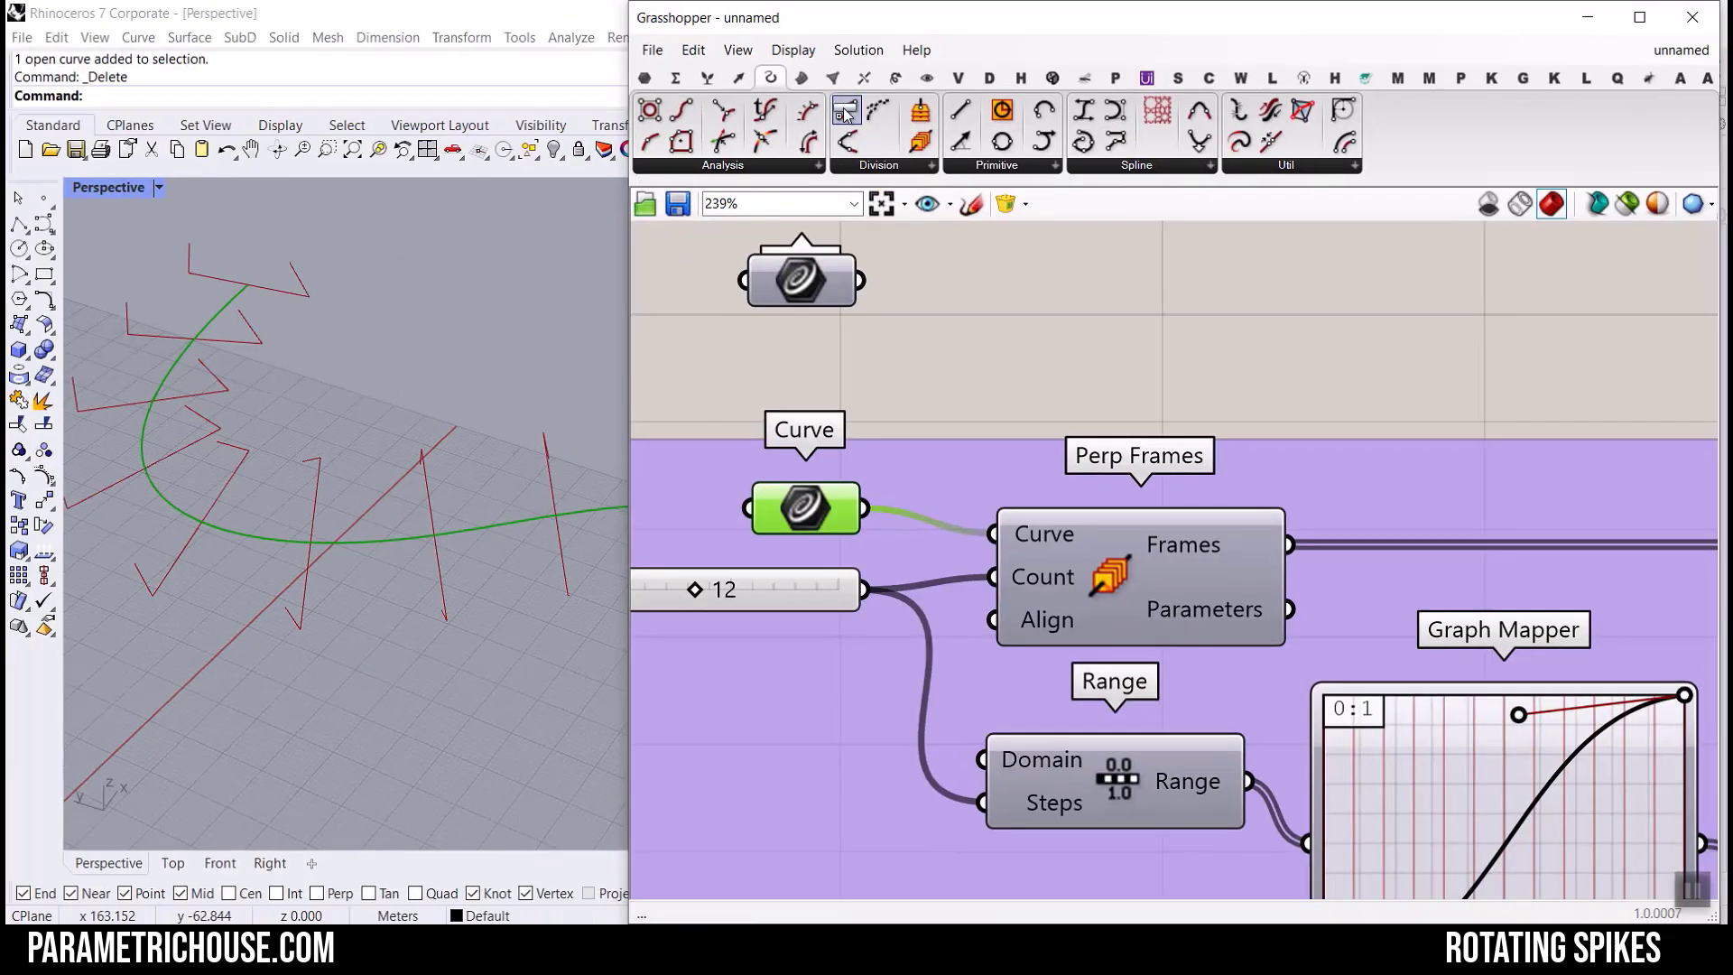
pyautogui.moveTo(845, 137); pyautogui.dragTo(1732, 505)
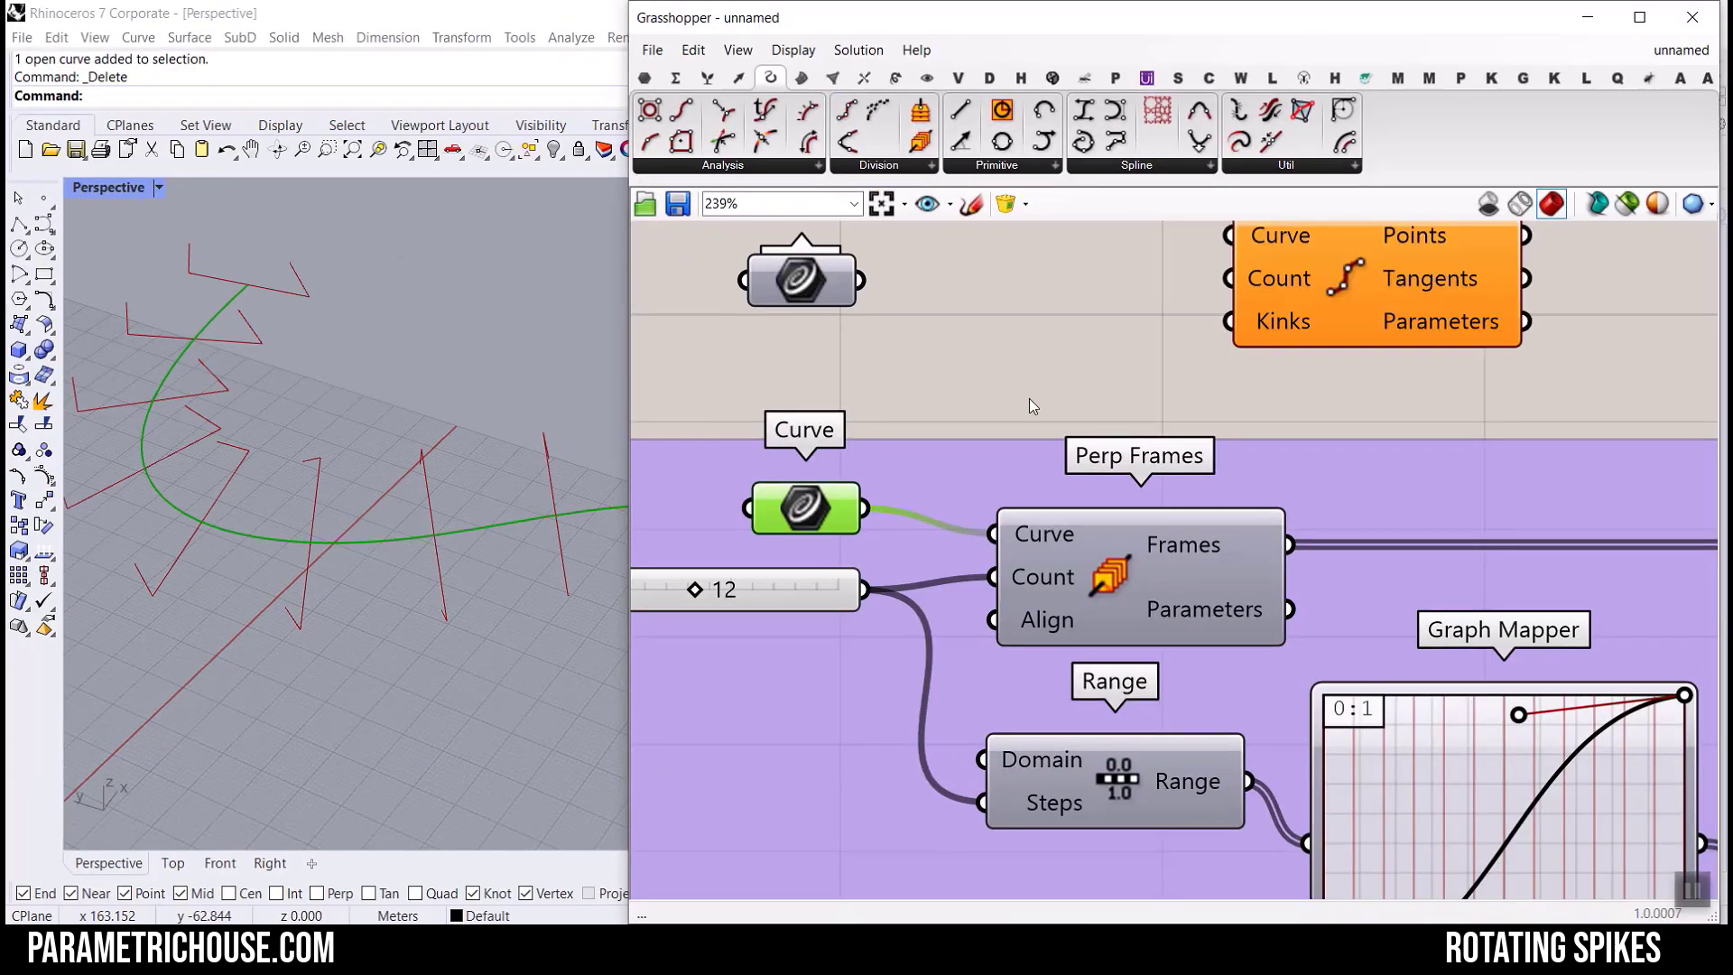
pyautogui.moveTo(867, 510); pyautogui.dragTo(1229, 235)
pyautogui.moveTo(874, 594); pyautogui.dragTo(1228, 278)
pyautogui.scroll(-2, 1015, 540)
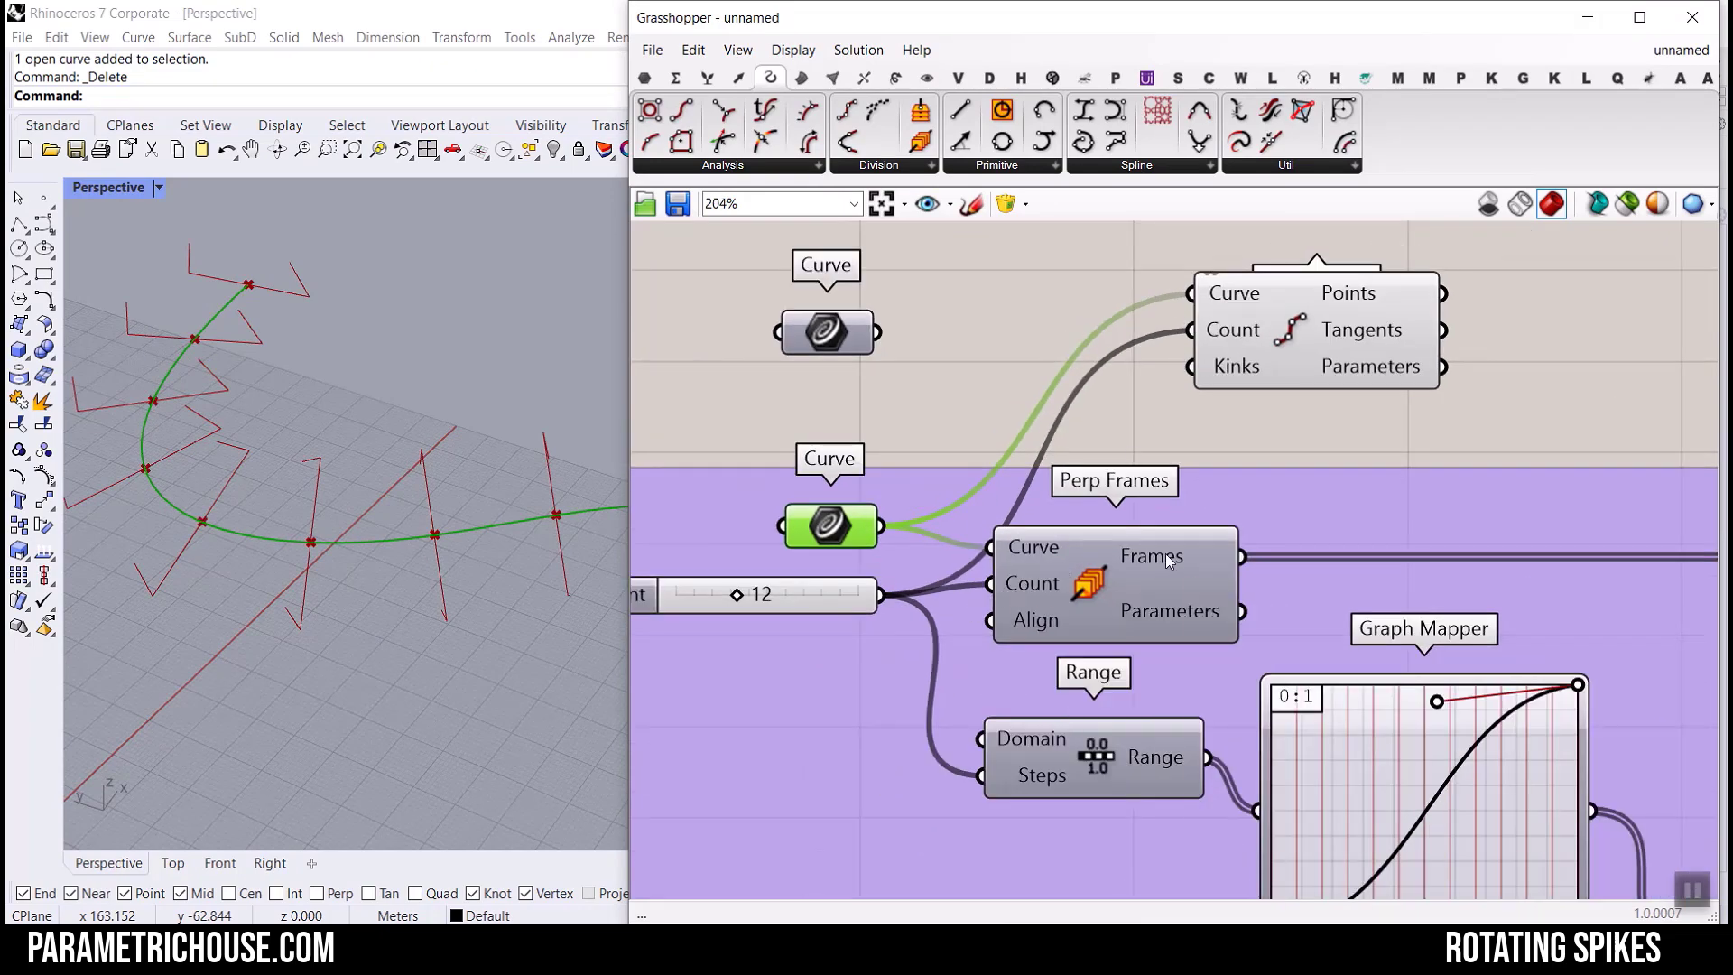
# Add a PolyLine component beside Divide Curve and connect the division points to its Vertices input.
pyautogui.scroll(2, 1249, 280)
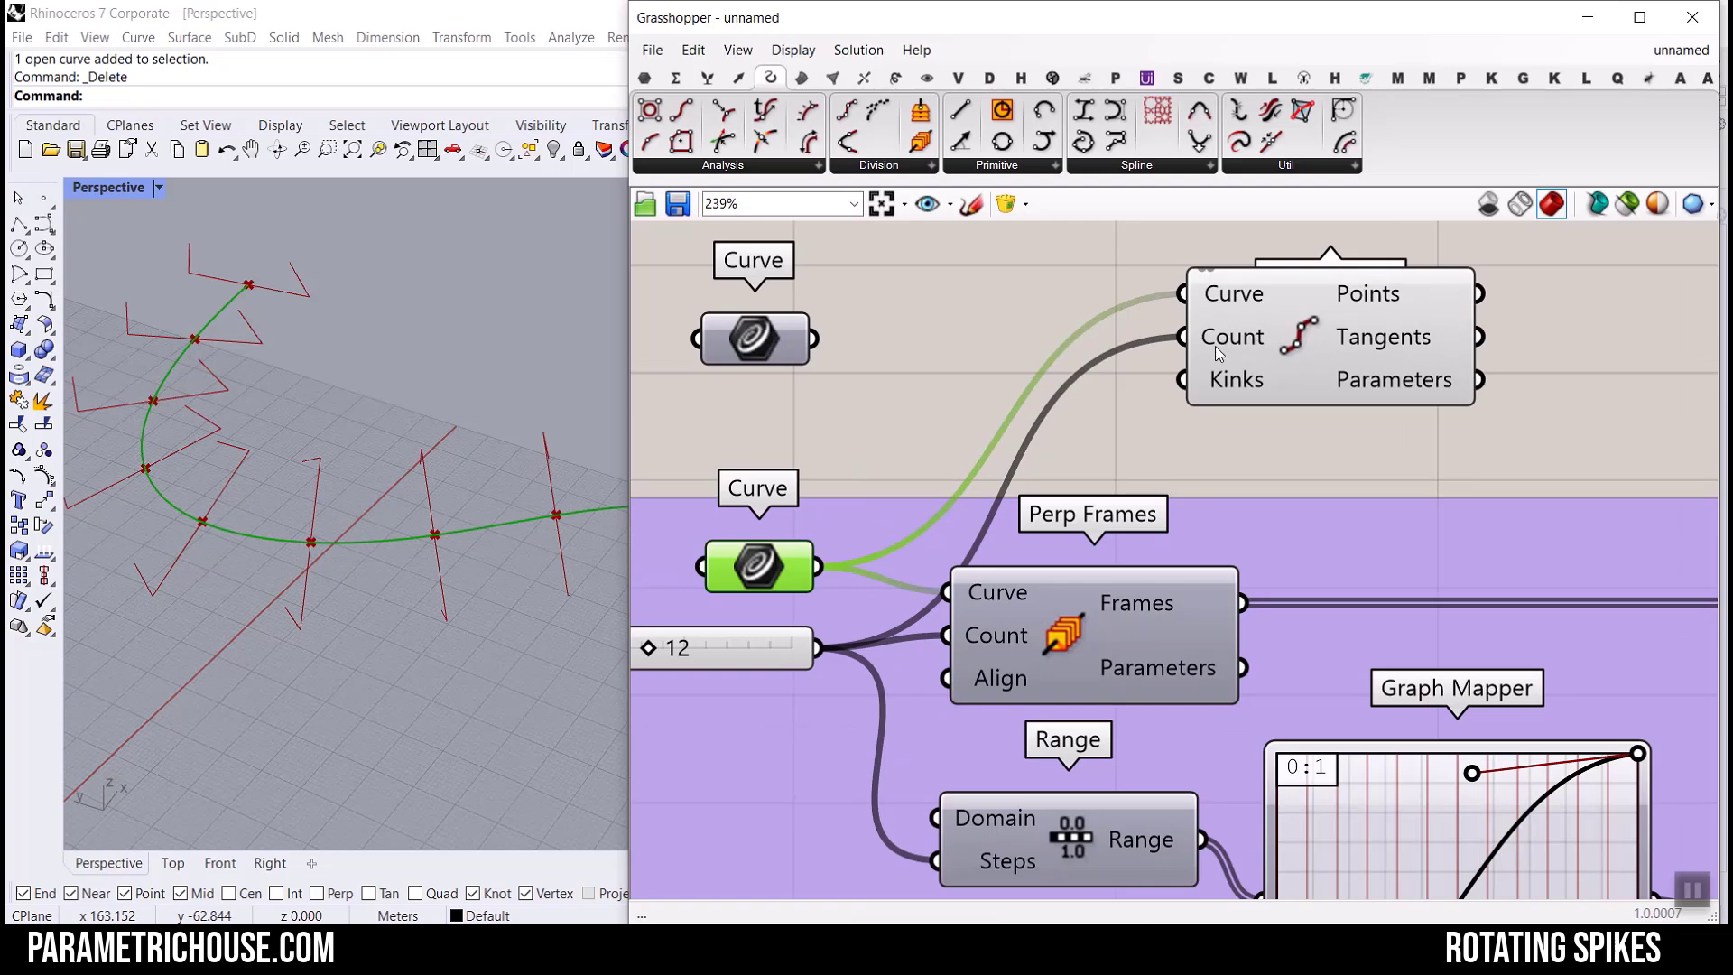
pyautogui.moveTo(1379, 313); pyautogui.dragTo(1105, 449, button='right')
pyautogui.moveTo(1288, 340)
pyautogui.click(1056, 436)
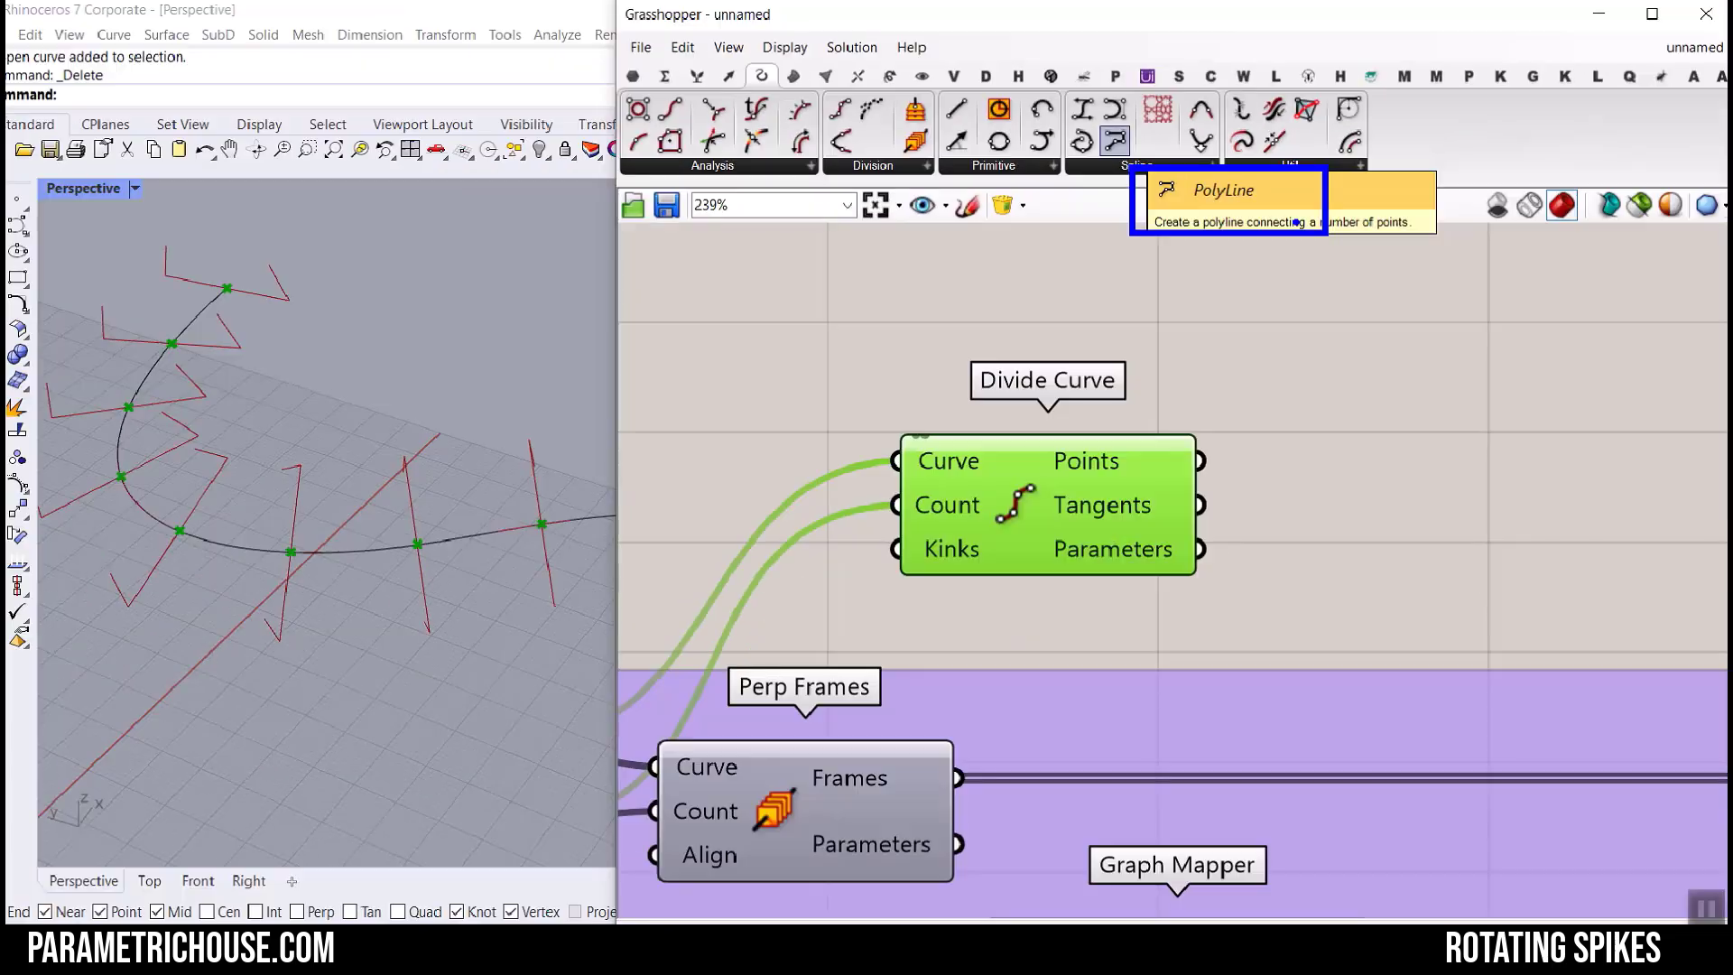
pyautogui.moveTo(1220, 269); pyautogui.dragTo(1413, 495)
pyautogui.moveTo(1273, 476); pyautogui.dragTo(1275, 472)
pyautogui.click(1340, 473)
# Enlarge the Rhino view to its extents and examine how the polyline follows the original curve.
pyautogui.moveTo(379, 542); pyautogui.dragTo(358, 493, button='right')
pyautogui.scroll(5, 358, 493)
pyautogui.moveTo(483, 582); pyautogui.dragTo(354, 510, button='right')
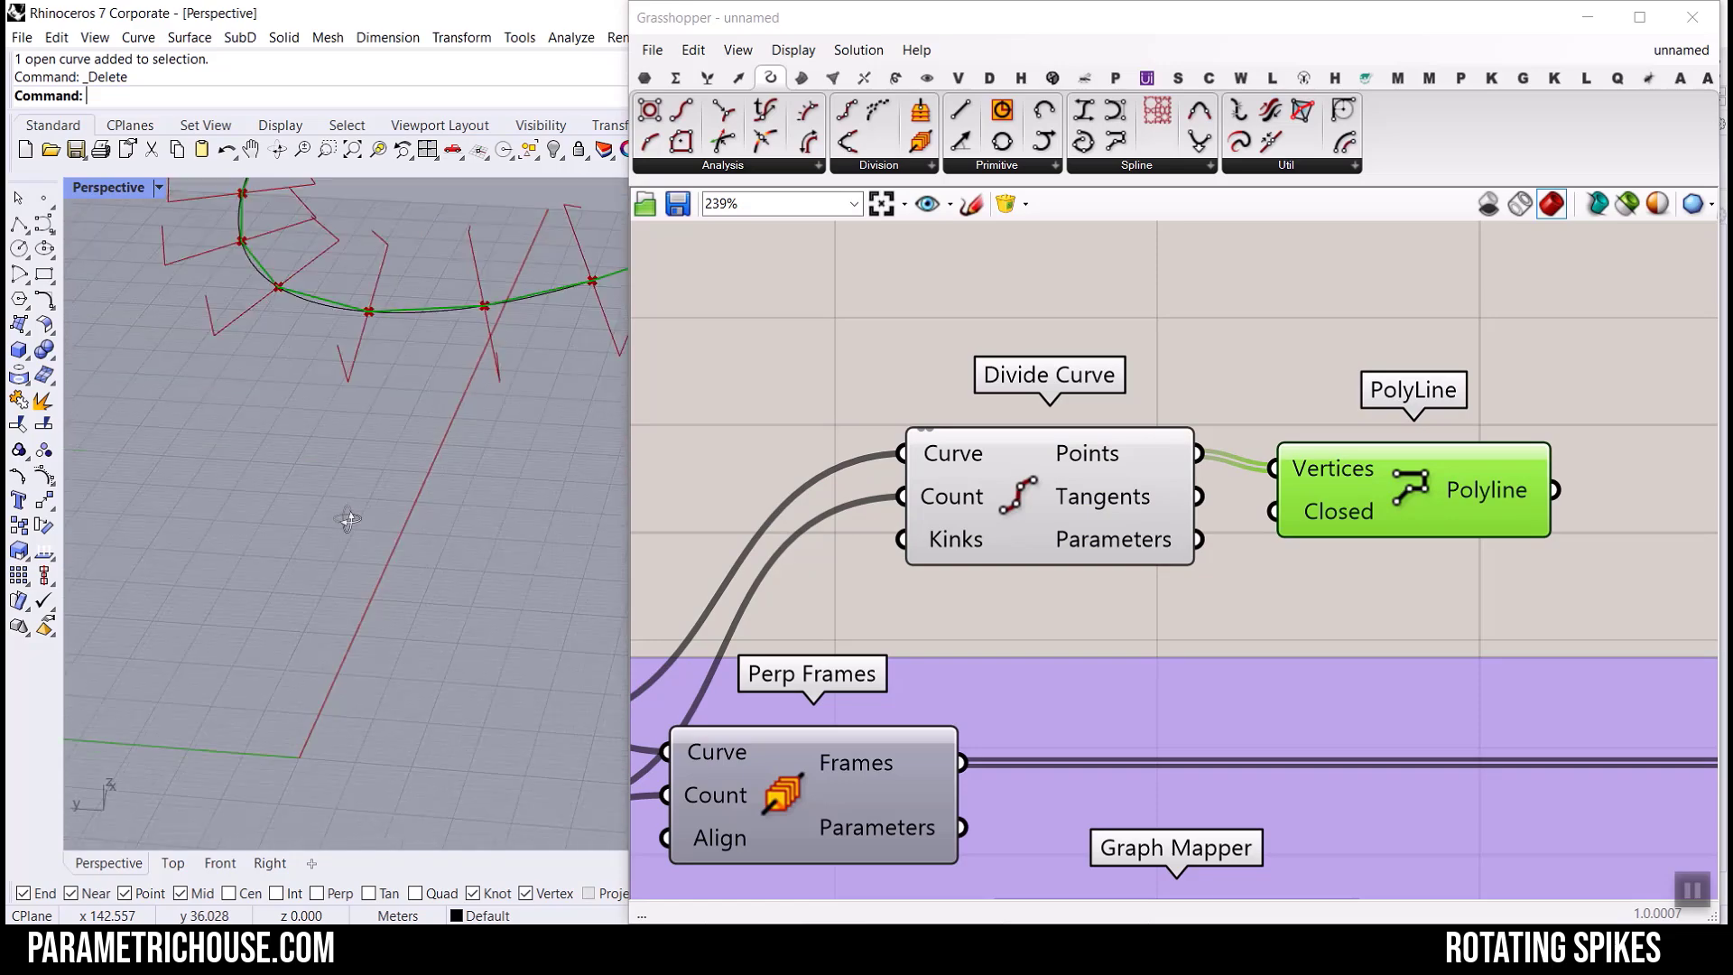
pyautogui.click(353, 152)
pyautogui.moveTo(629, 303); pyautogui.dragTo(1176, 361)
pyautogui.scroll(5, 623, 577)
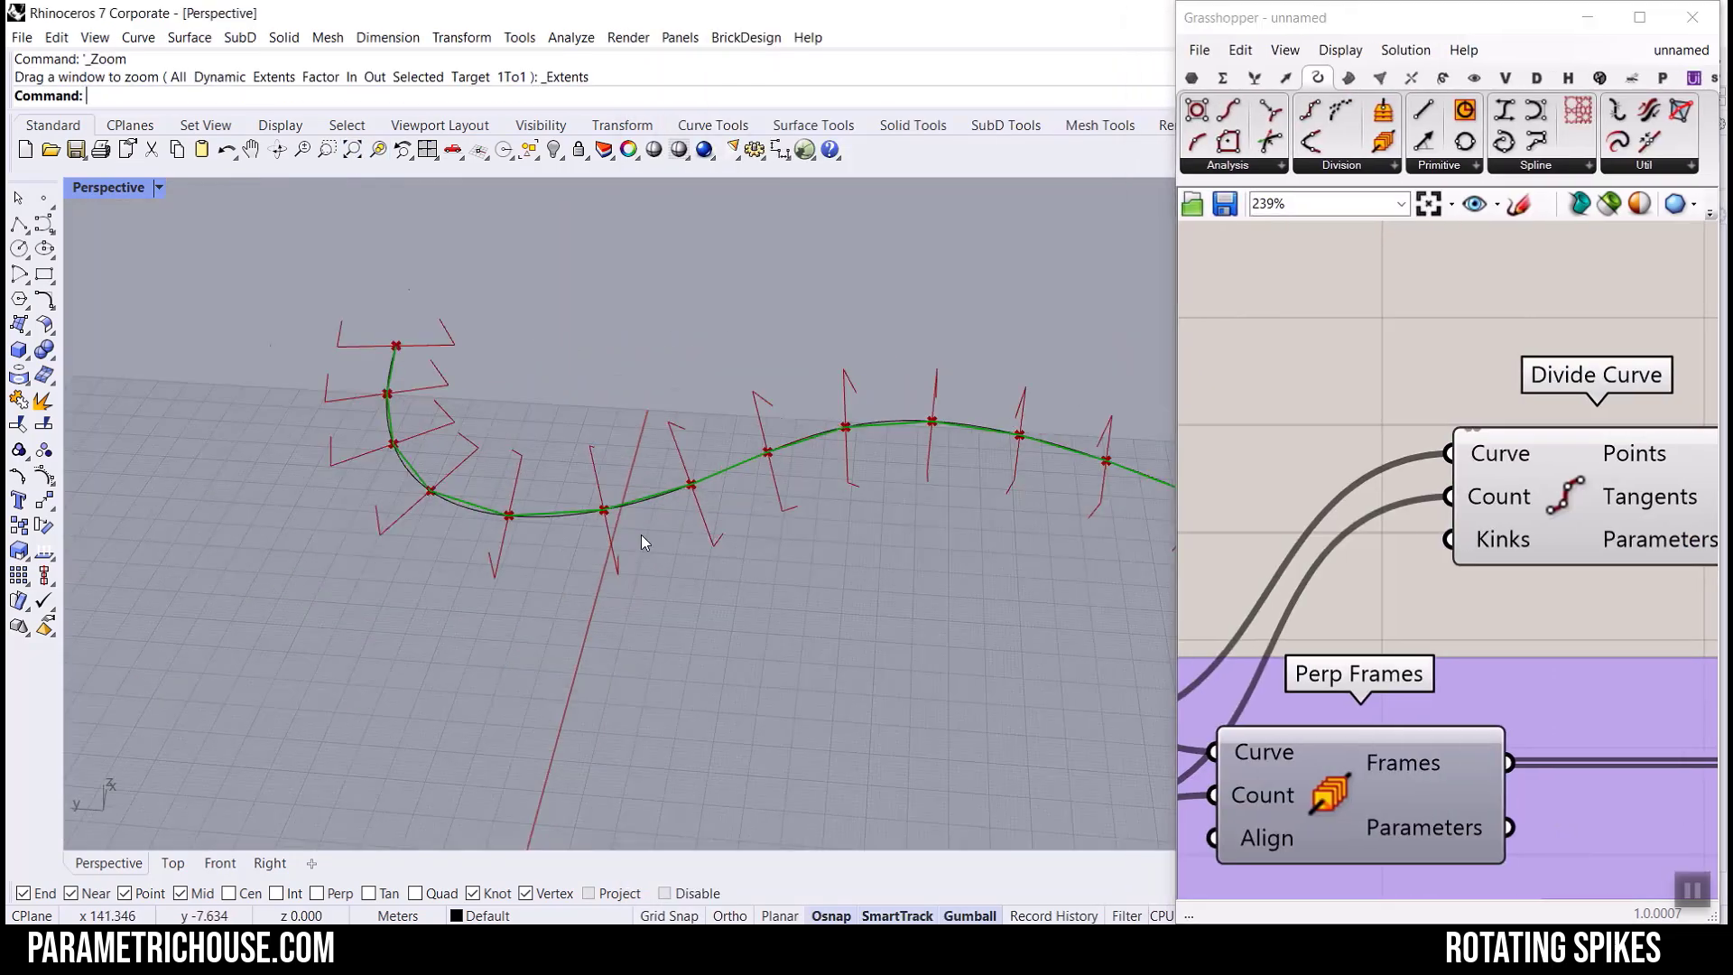
pyautogui.moveTo(606, 619); pyautogui.dragTo(492, 614, button='right')
# Add a Curve parameter fed by the PolyLine output and move it to the end of the definition above the last Line SDL.
pyautogui.moveTo(1427, 437); pyautogui.dragTo(1311, 433, button='right')
pyautogui.scroll(-6, 1295, 429)
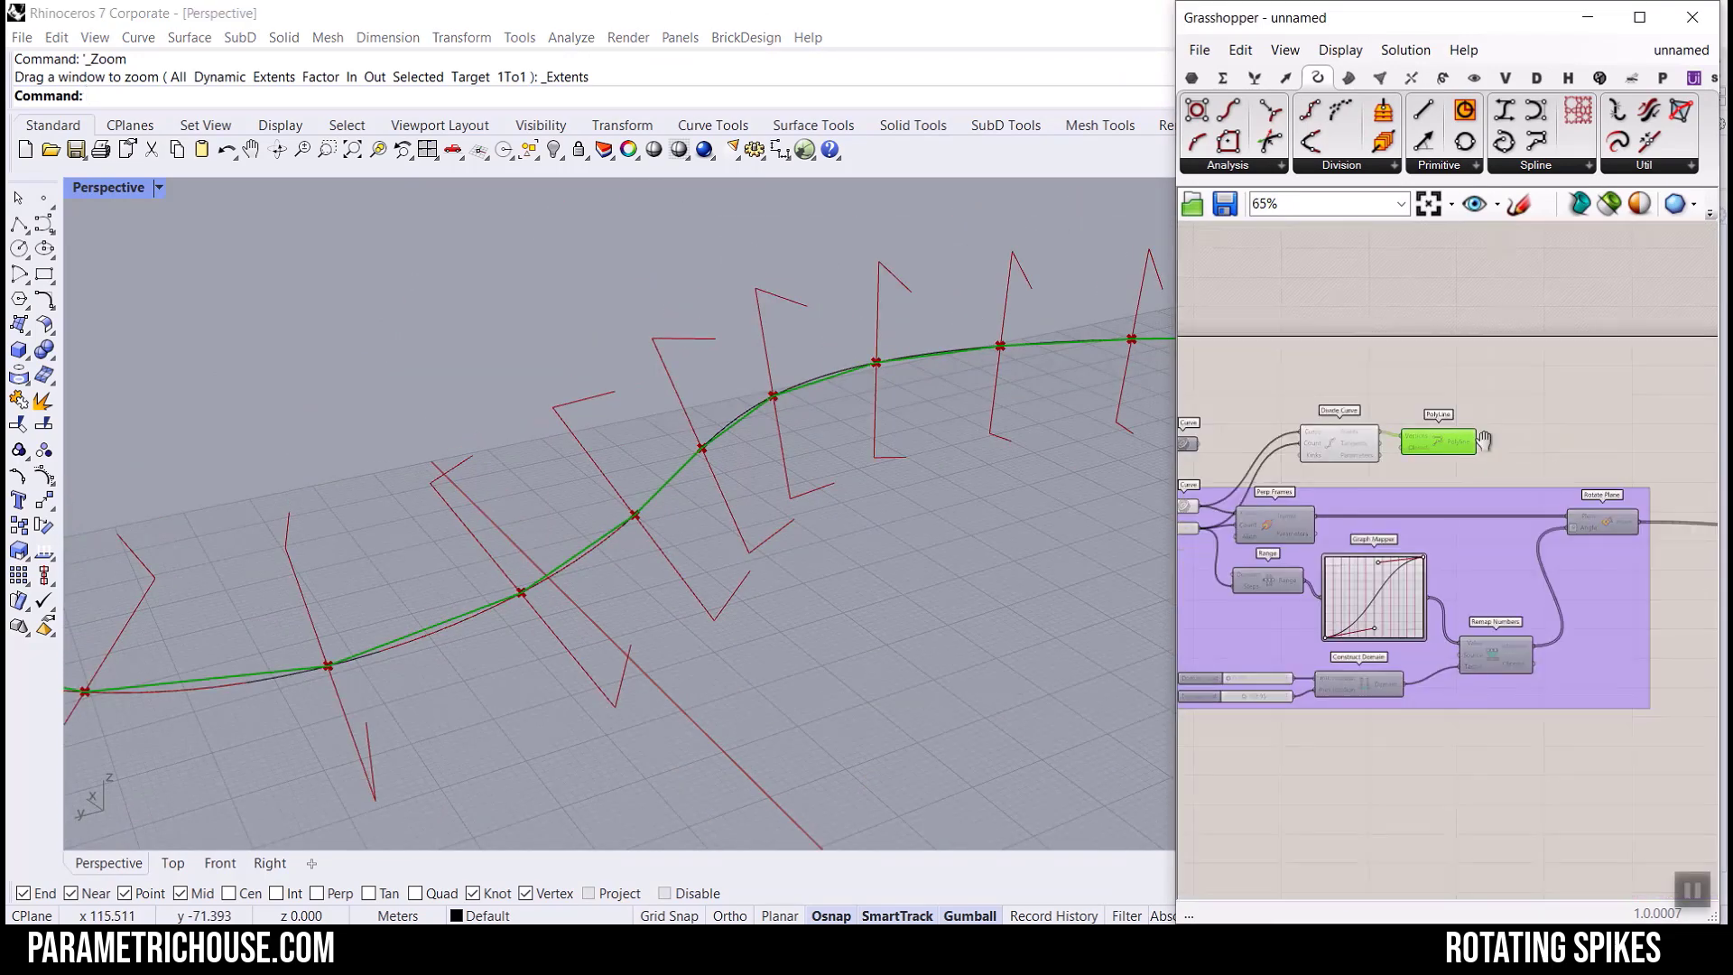
pyautogui.moveTo(1490, 444); pyautogui.dragTo(1304, 506, button='right')
pyautogui.scroll(3, 1304, 506)
pyautogui.moveTo(1246, 496); pyautogui.dragTo(1266, 482)
pyautogui.click(1192, 78)
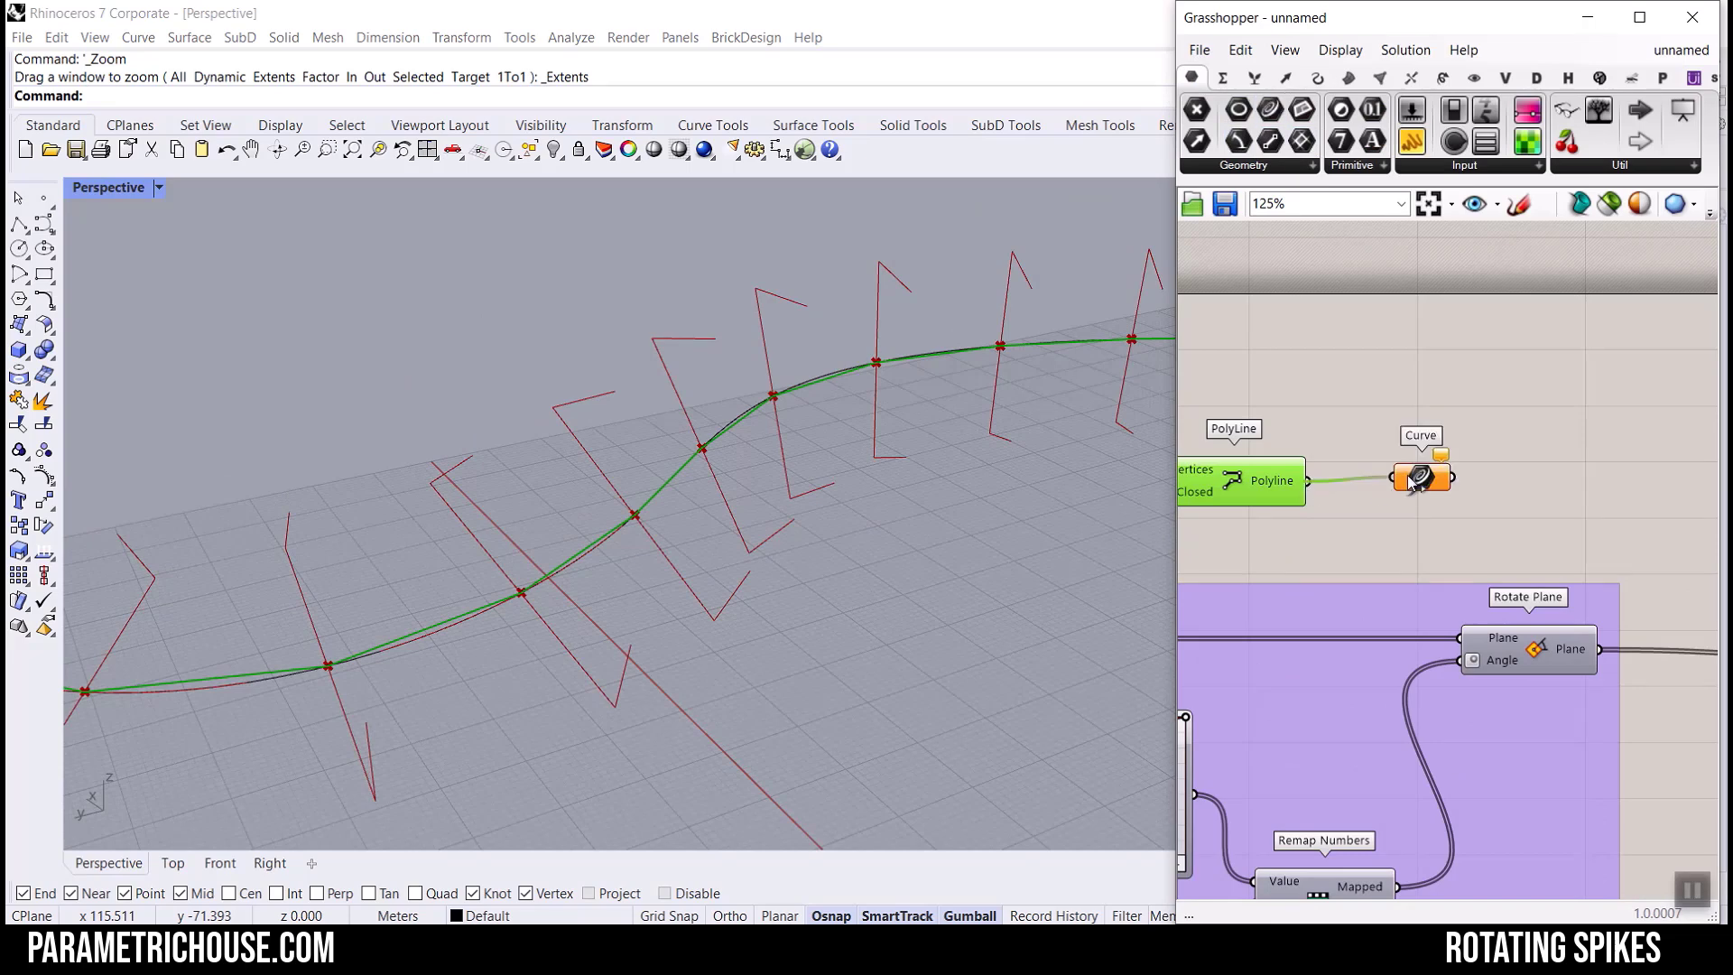
pyautogui.moveTo(1416, 481); pyautogui.dragTo(1345, 477)
pyautogui.scroll(-6, 1336, 470)
pyautogui.moveTo(1464, 450); pyautogui.dragTo(1596, 451)
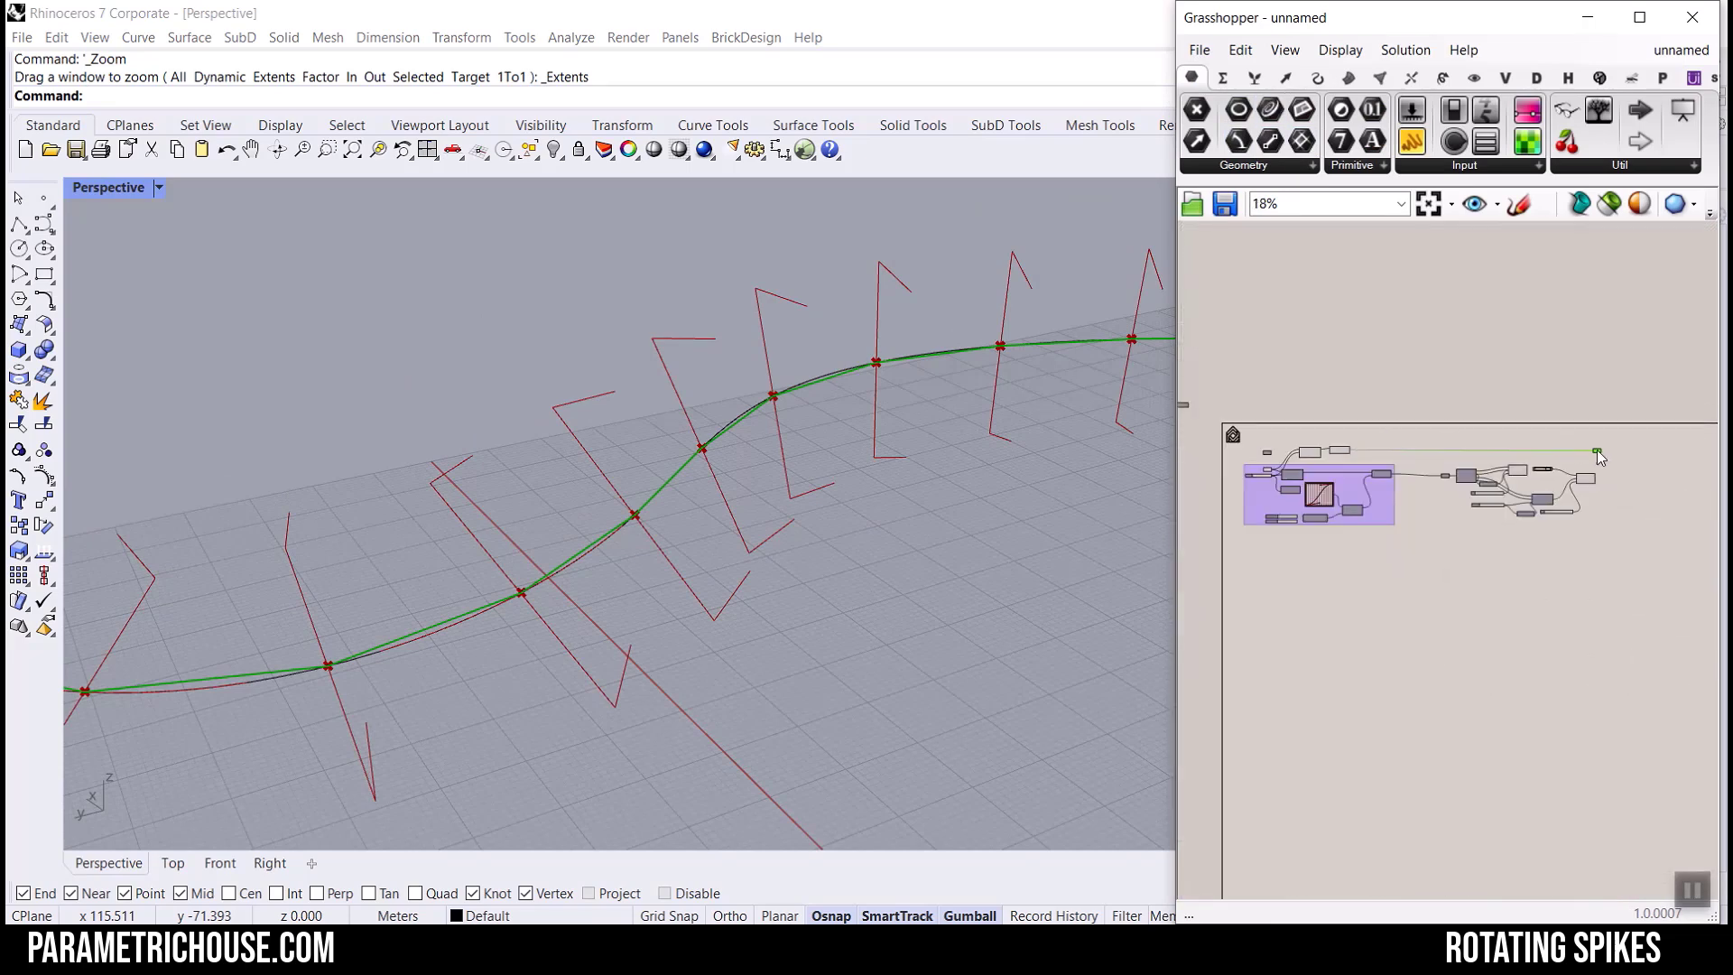
pyautogui.scroll(4, 1596, 452)
pyautogui.scroll(2, 1595, 462)
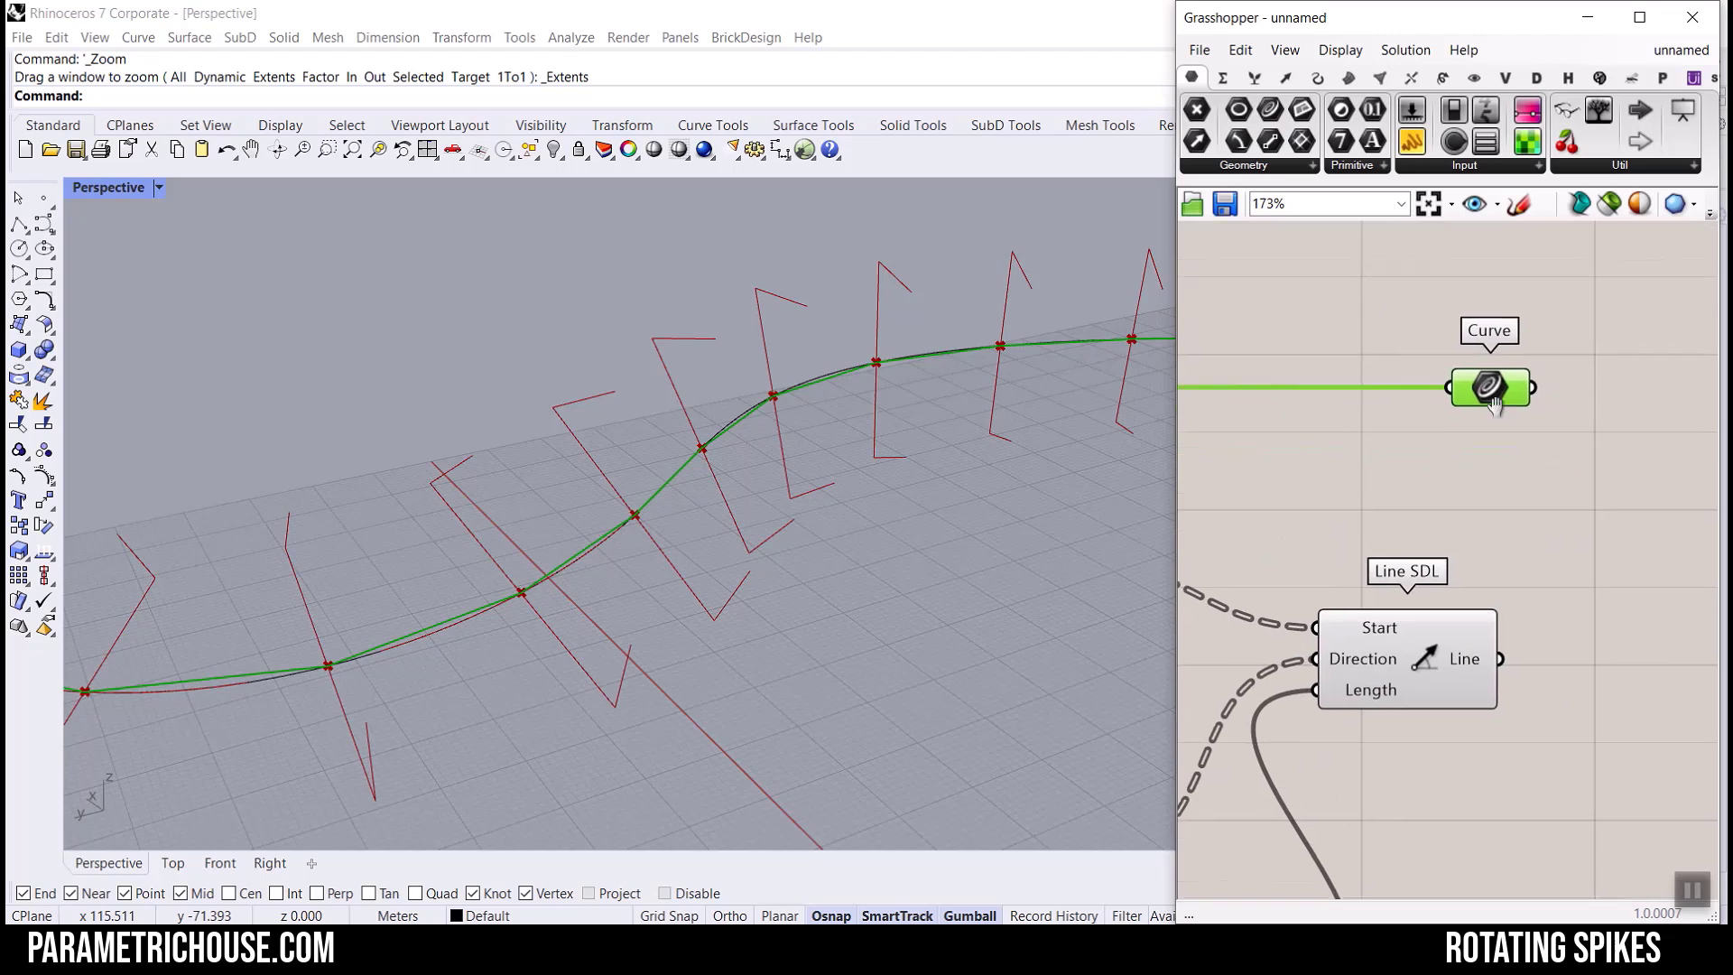
# Place a second Curve parameter below the polyline's Curve parameter and connect the last Line SDL's lines to it.
pyautogui.scroll(-2, 1498, 390)
pyautogui.moveTo(1492, 391); pyautogui.dragTo(1575, 439)
pyautogui.moveTo(1514, 531); pyautogui.dragTo(1555, 439)
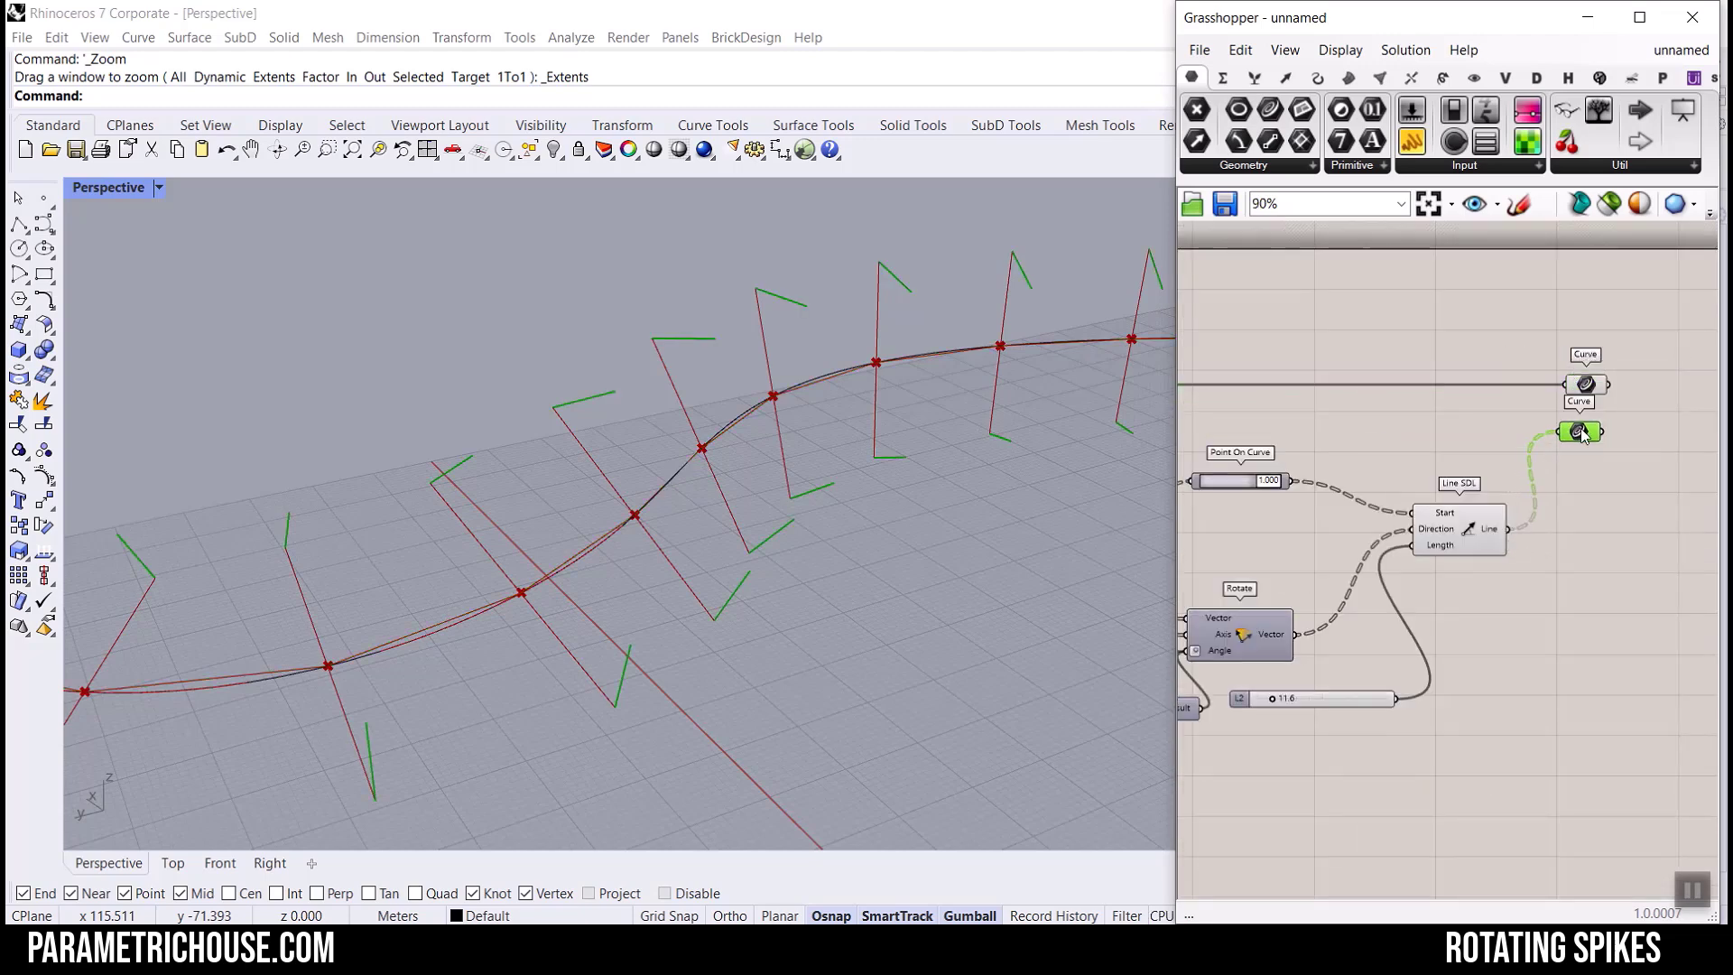
pyautogui.scroll(-2, 1540, 442)
# Add the first Line SDL's lines as another source of the second Curve parameter and flatten that parameter.
pyautogui.click(1373, 458)
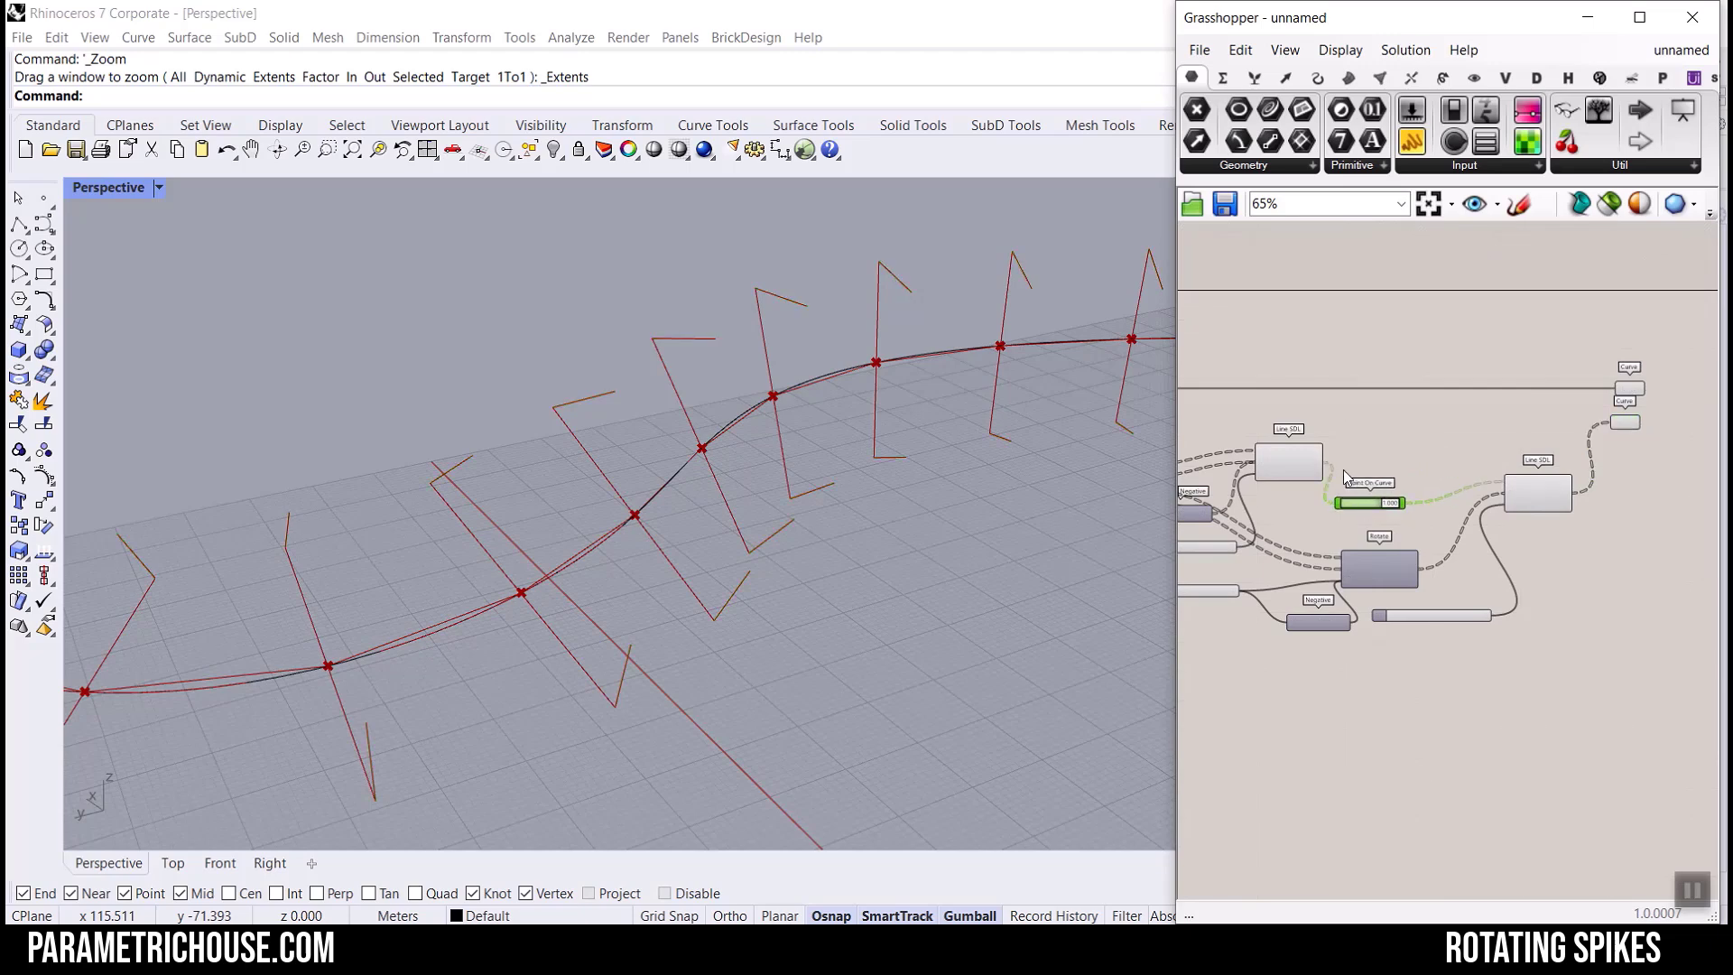
pyautogui.scroll(3, 1328, 466)
pyautogui.scroll(-4, 1316, 463)
pyautogui.keyDown('shift'); pyautogui.moveTo(1316, 463); pyautogui.dragTo(1610, 476); pyautogui.keyUp('shift')
pyautogui.scroll(5, 1596, 414)
pyautogui.rightClick(1637, 479)
pyautogui.click(1535, 662)
# Merge the polyline and the spike lines in a third Curve parameter and flatten it.
pyautogui.moveTo(1642, 420); pyautogui.dragTo(1303, 471, button='right')
pyautogui.moveTo(1298, 389); pyautogui.dragTo(1272, 426)
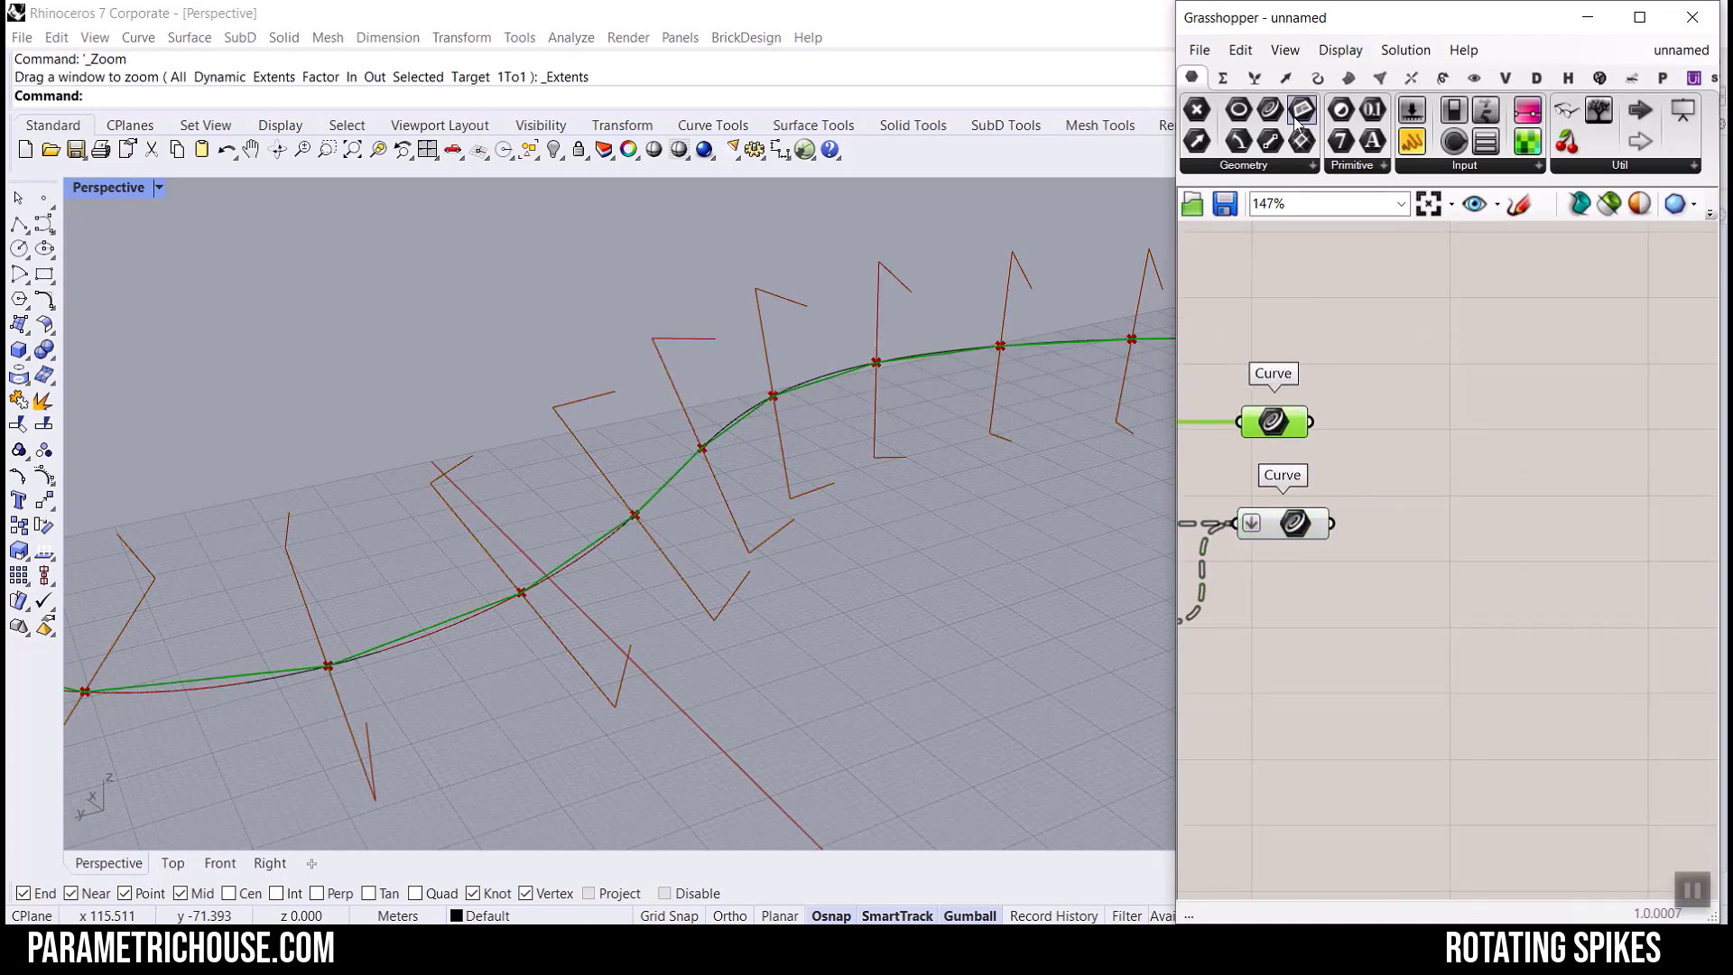
pyautogui.moveTo(1270, 109); pyautogui.dragTo(1457, 503)
pyautogui.moveTo(1310, 424); pyautogui.dragTo(1396, 441)
pyautogui.rightClick(1417, 449)
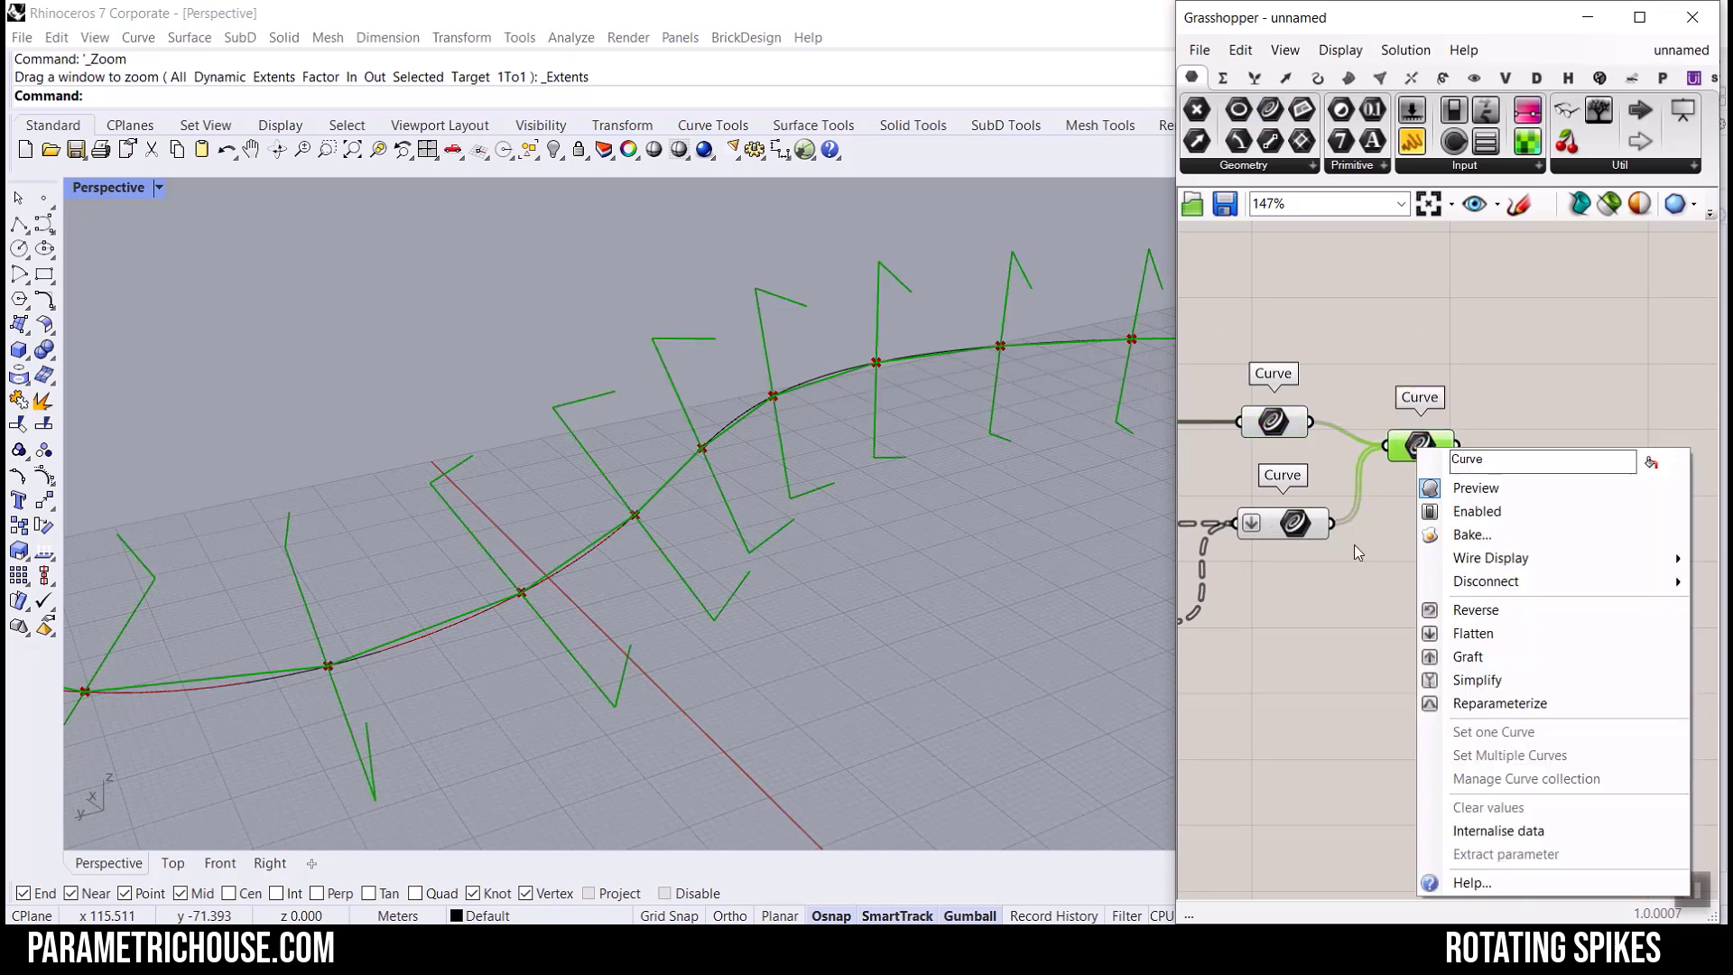
pyautogui.click(1447, 640)
pyautogui.moveTo(1413, 449)
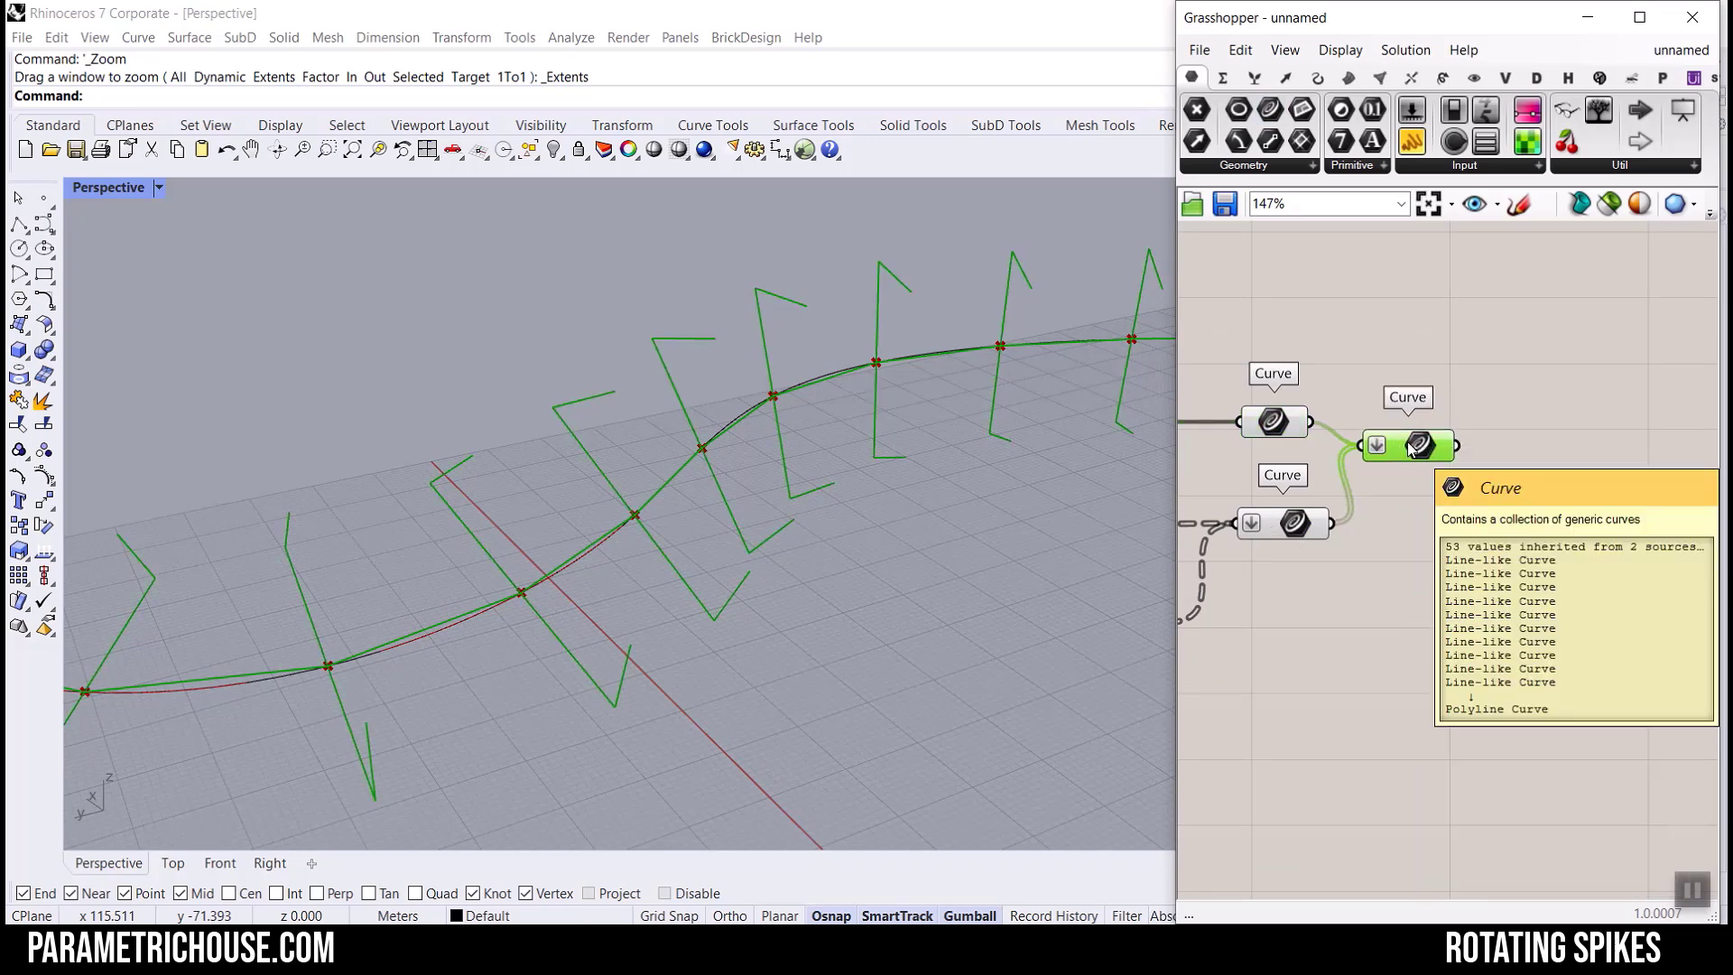
# Examine the merged curves from another angle in Rhino and widen the Grasshopper window.
pyautogui.scroll(-7, 832, 526)
pyautogui.moveTo(785, 460); pyautogui.dragTo(686, 530, button='right')
pyautogui.scroll(9, 623, 541)
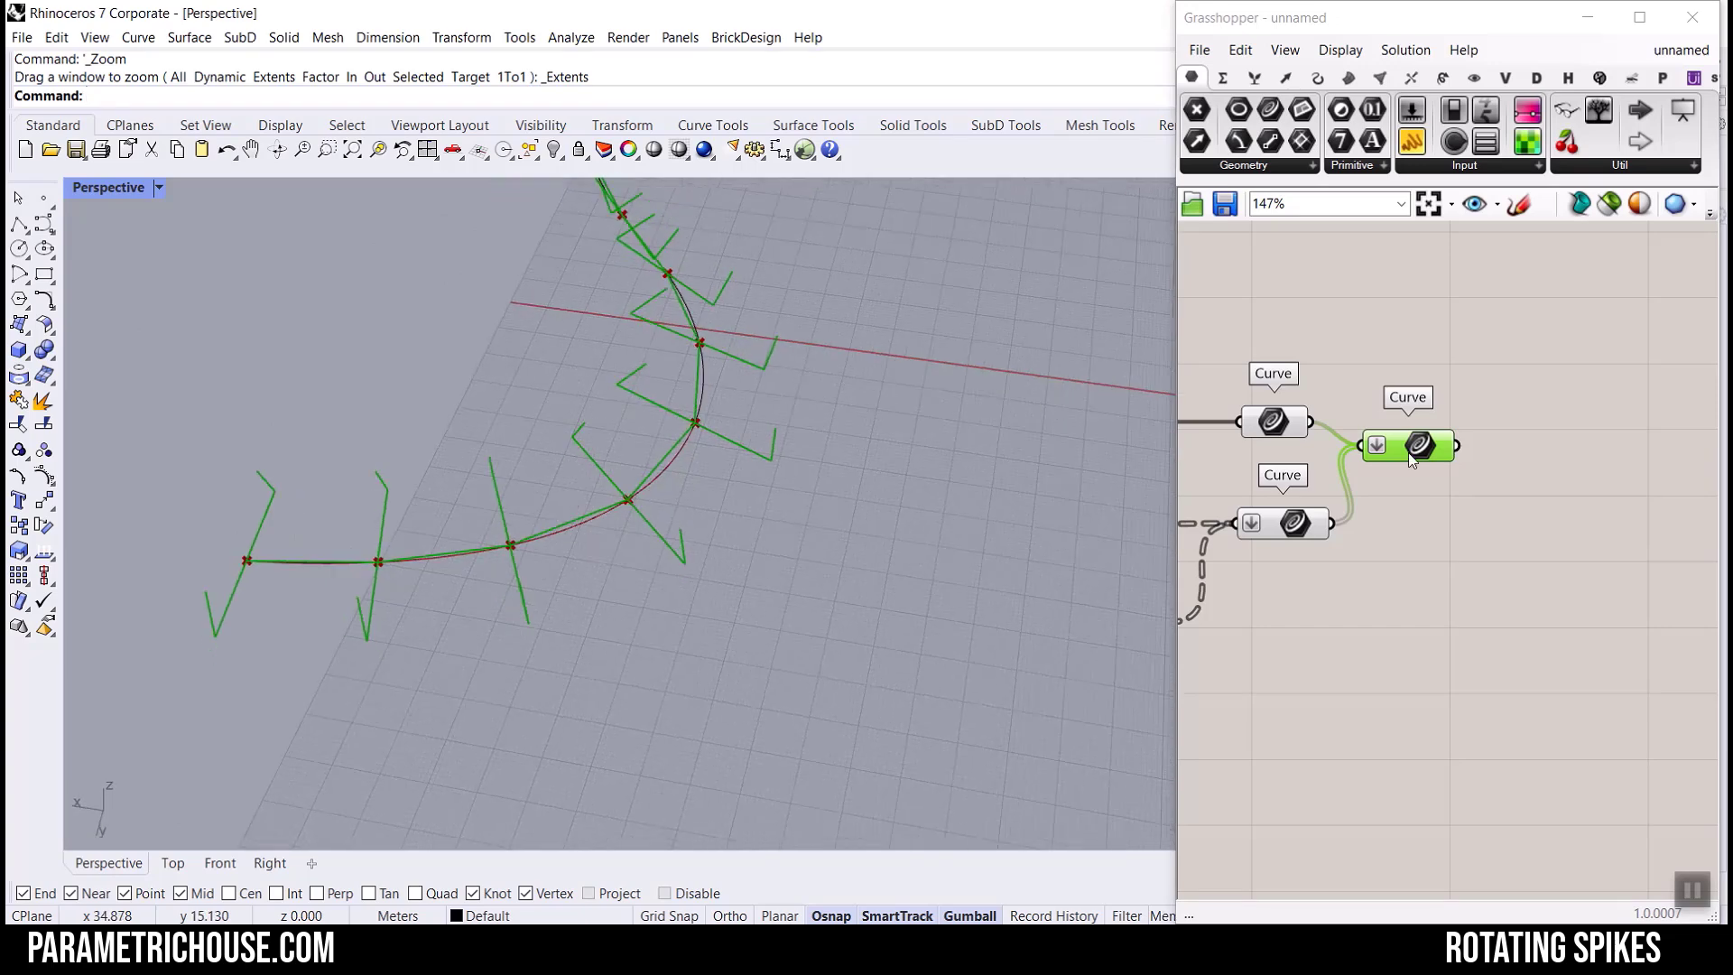
pyautogui.moveTo(1175, 292); pyautogui.dragTo(884, 339)
pyautogui.moveTo(1143, 329); pyautogui.dragTo(1243, 479, button='right')
pyautogui.scroll(3, 1110, 554)
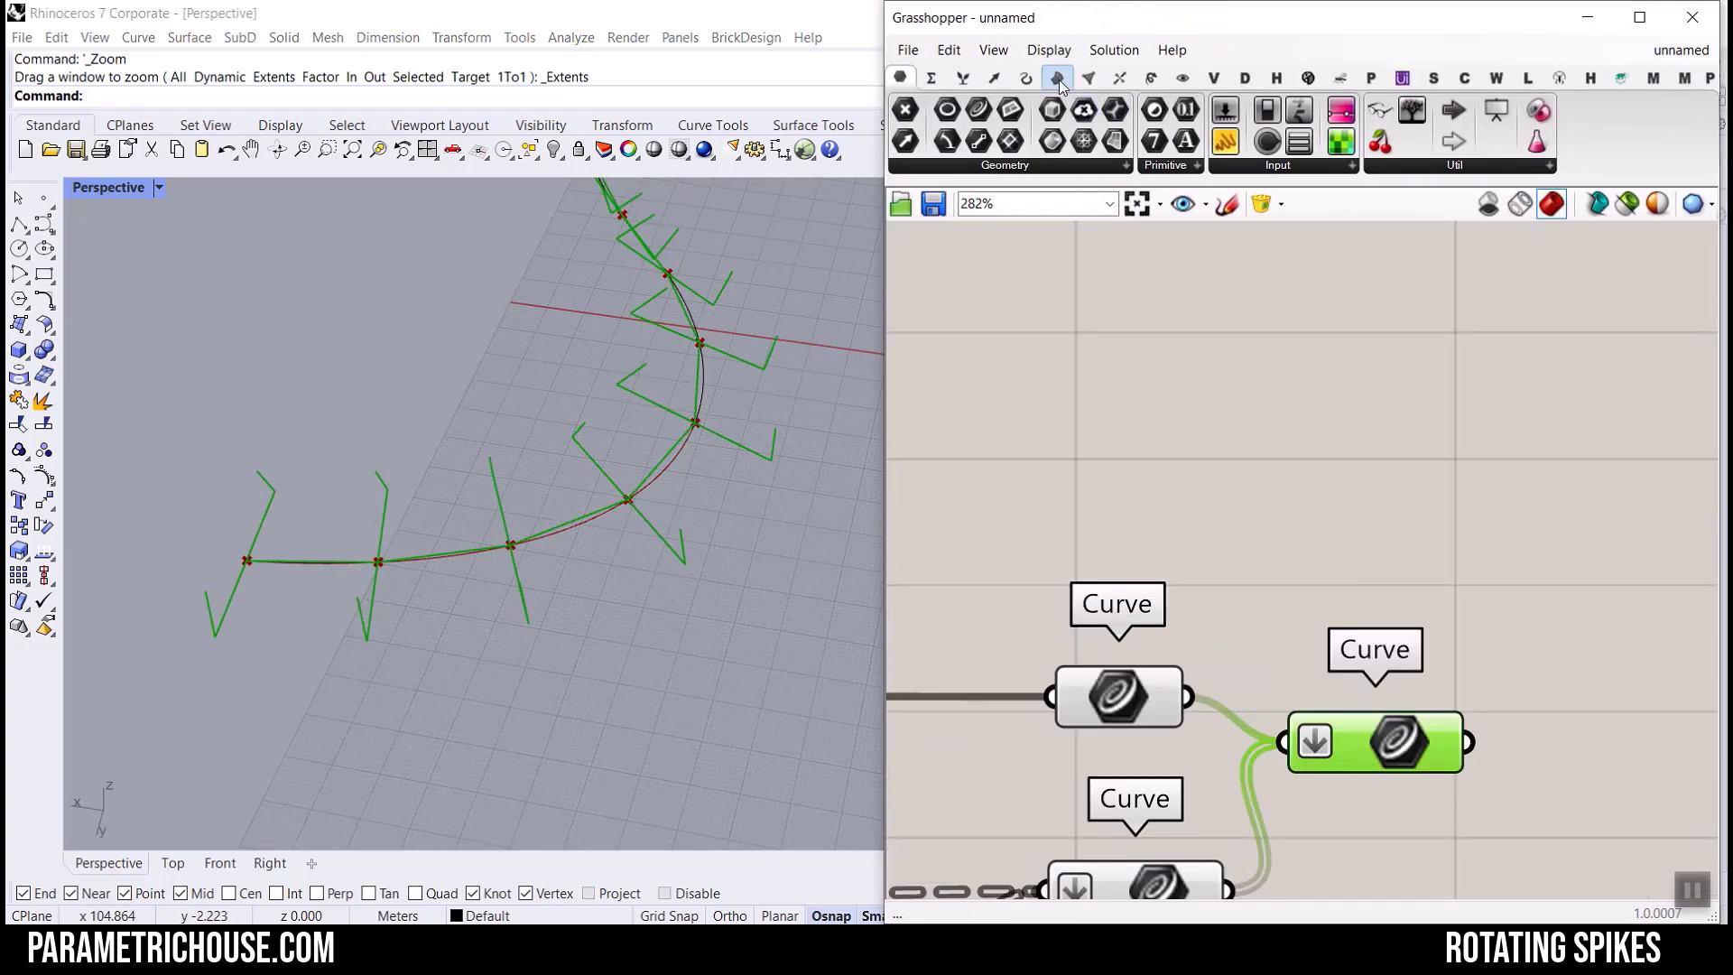
# Look through the mesh components and locate the Components Folder among the special folders without opening it.
pyautogui.click(1088, 79)
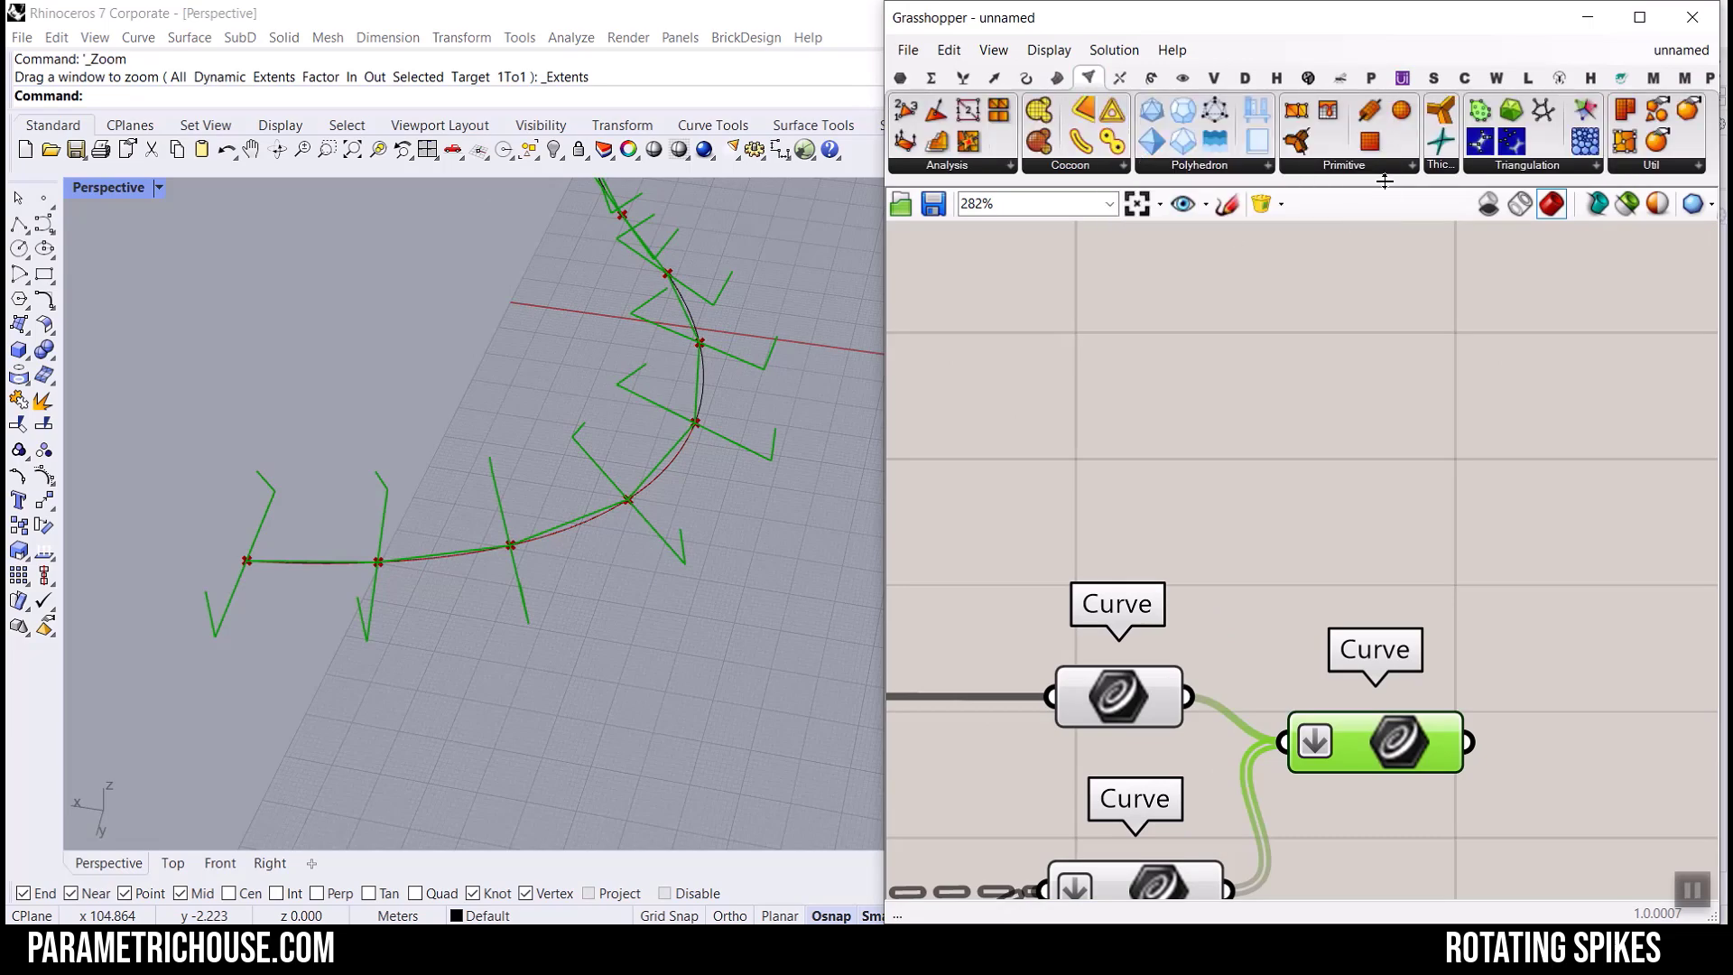
pyautogui.click(921, 52)
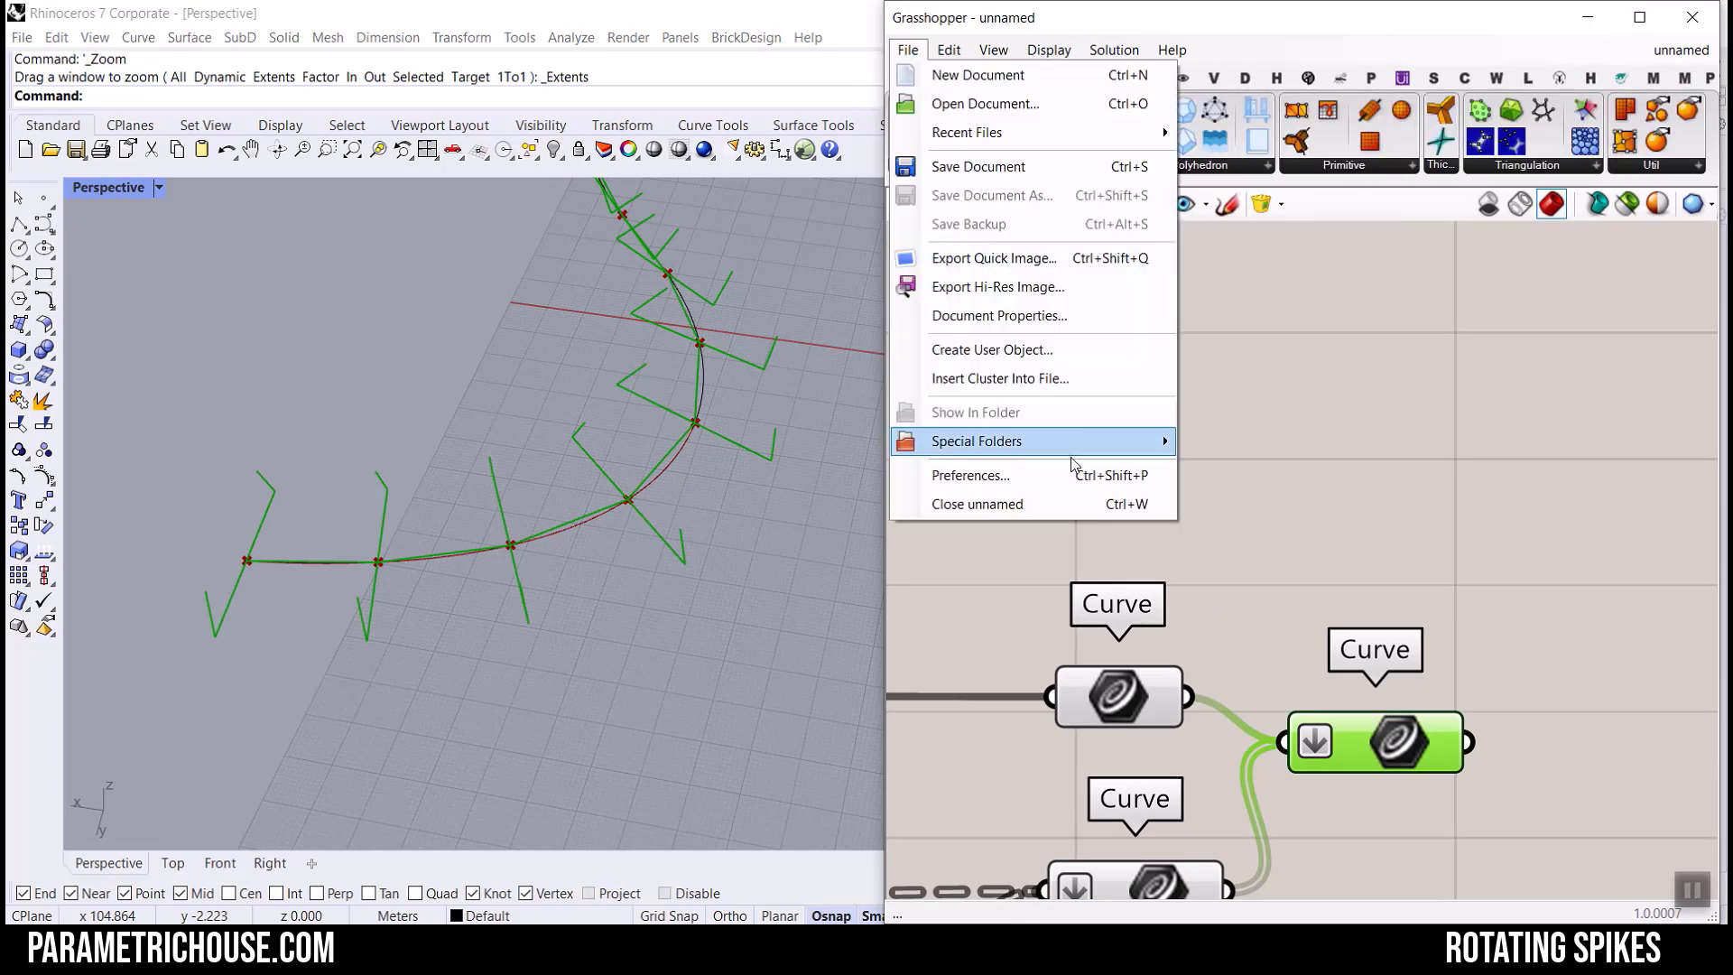
pyautogui.moveTo(1111, 433)
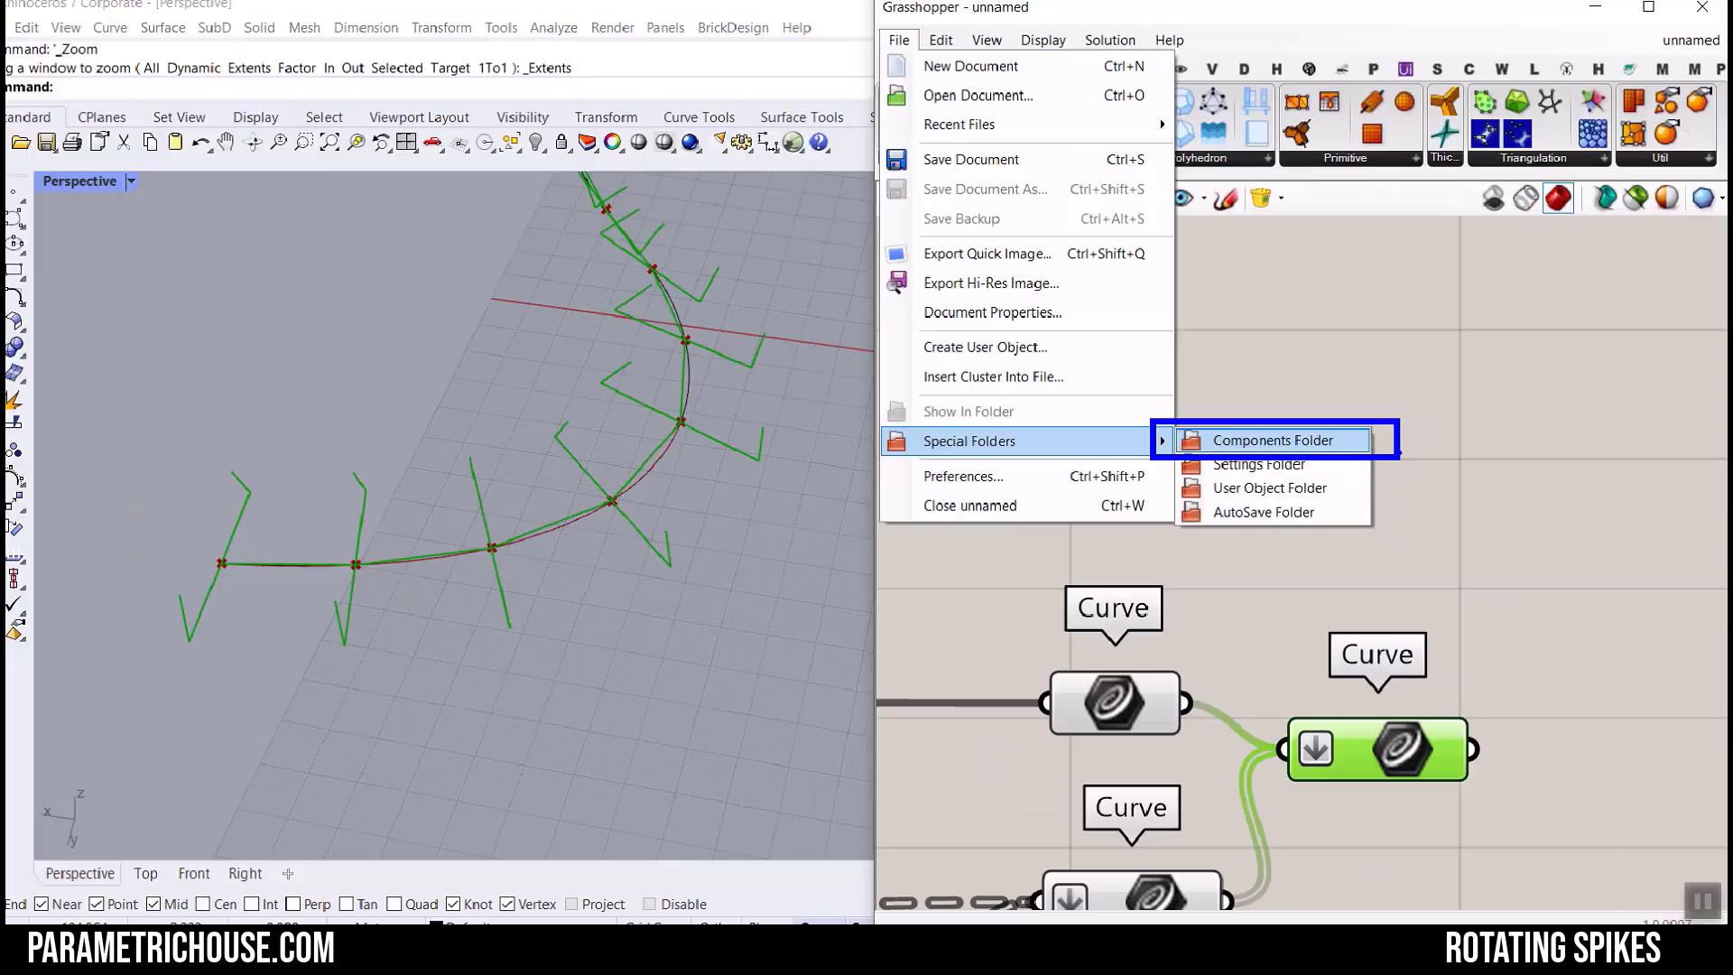
pyautogui.click(1460, 205)
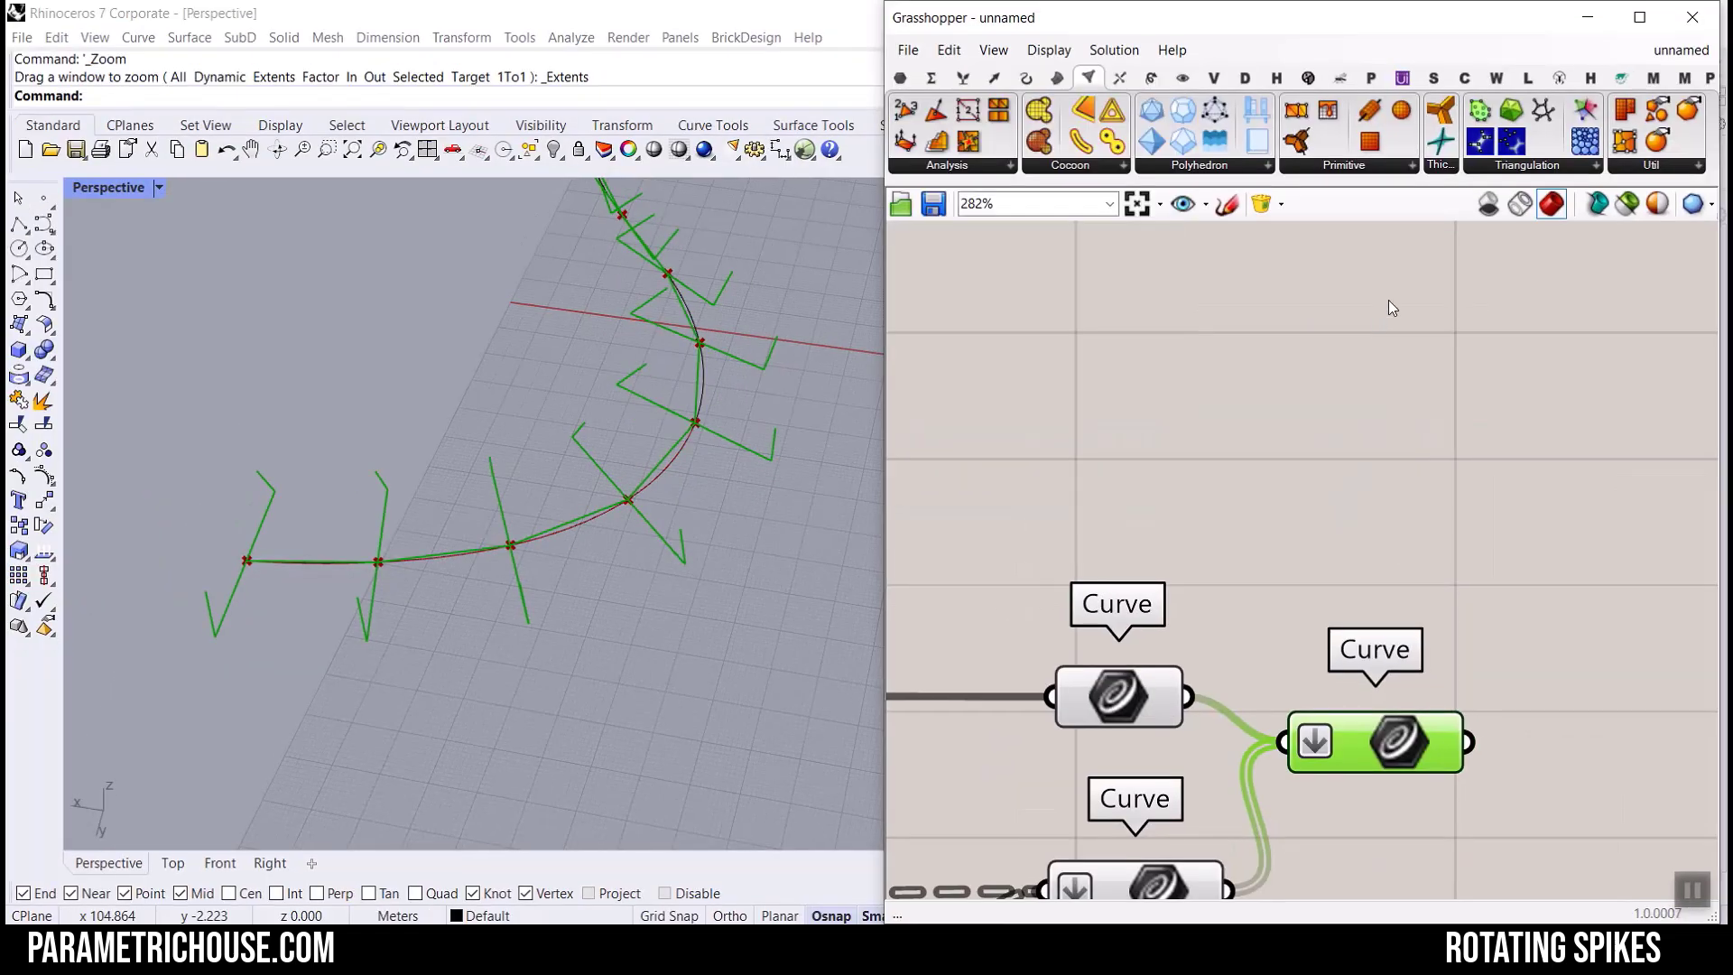
pyautogui.click(1461, 205)
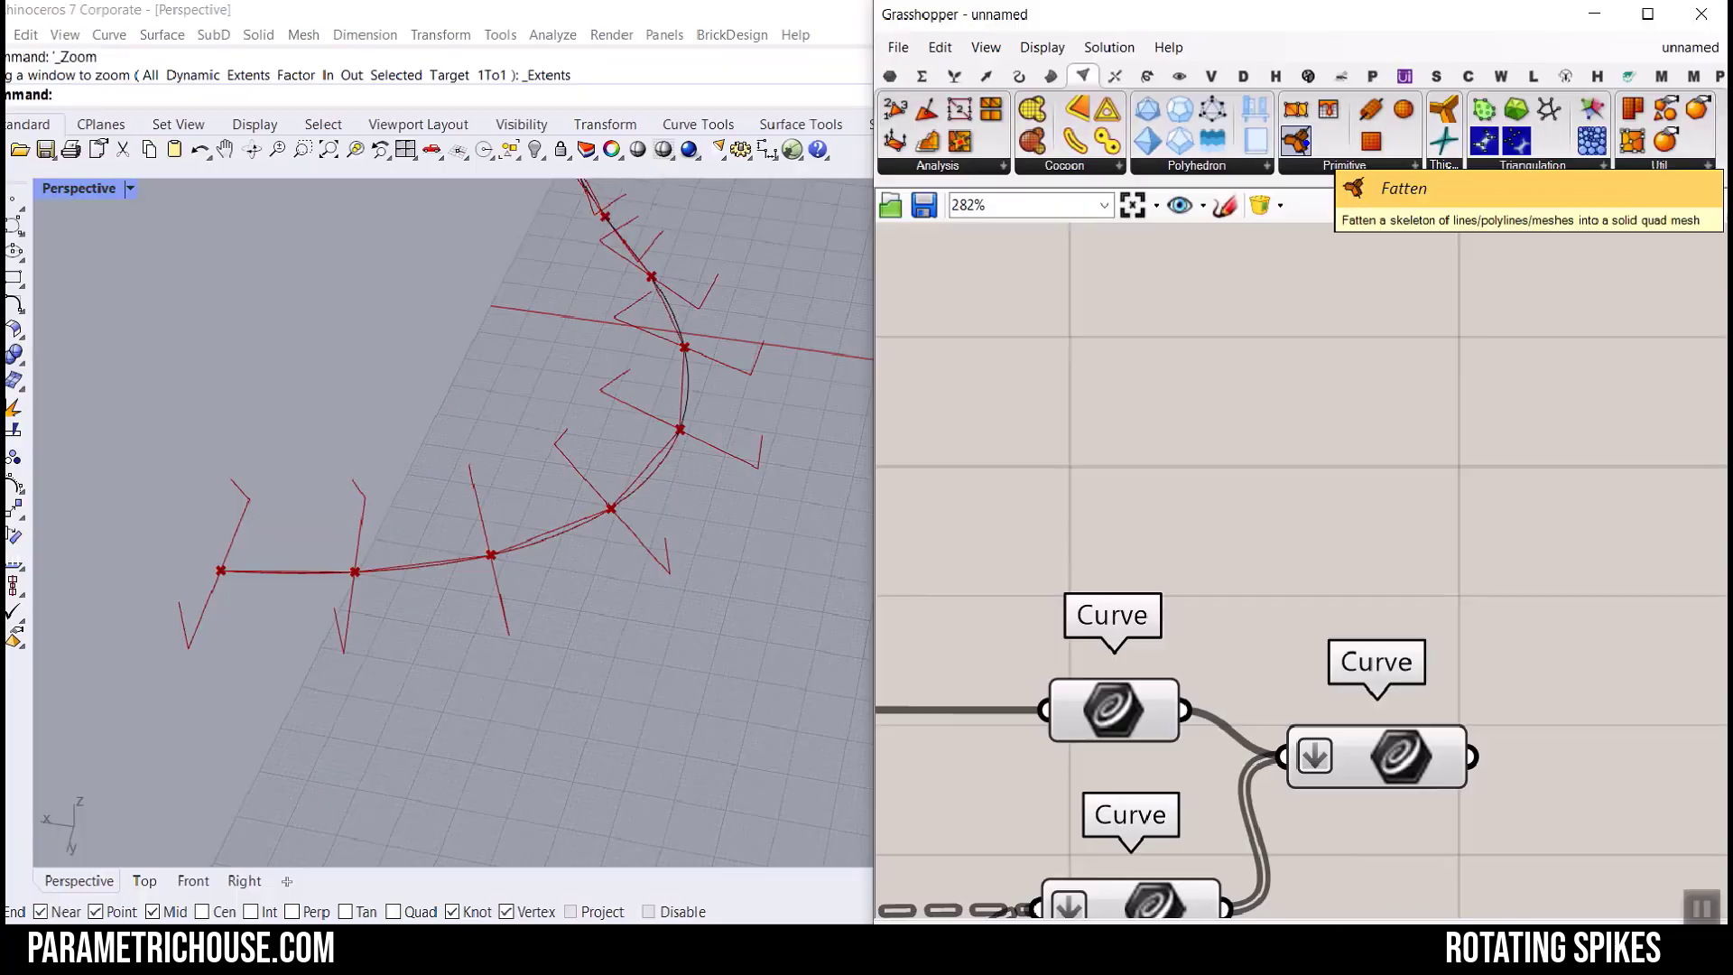
# Add a Fatten component and connect the flattened merged Curve parameter to its Skeleton input.
pyautogui.click(1302, 142)
pyautogui.scroll(-6, 1131, 443)
pyautogui.scroll(4, 1314, 478)
pyautogui.click(1314, 476)
pyautogui.scroll(2, 1002, 398)
pyautogui.moveTo(1002, 399); pyautogui.dragTo(1276, 341)
pyautogui.scroll(-1, 991, 464)
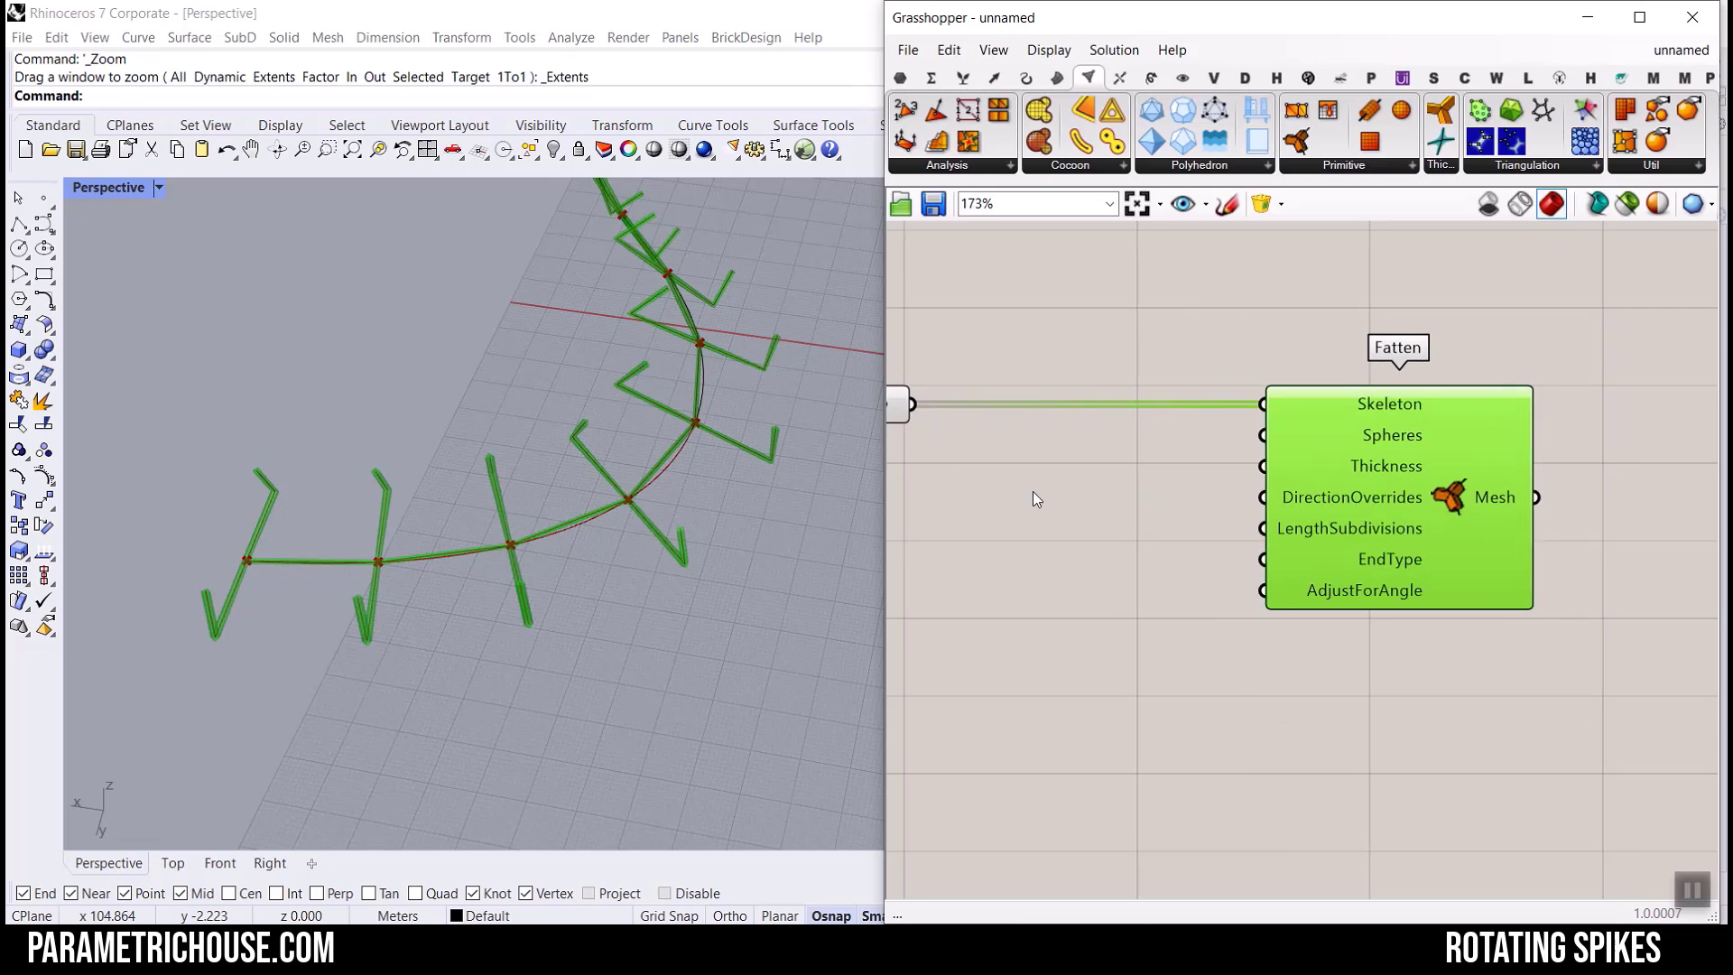
# Examine the fattened mesh and its joints up close in the Rhino viewport.
pyautogui.scroll(5, 593, 614)
pyautogui.moveTo(593, 614); pyautogui.dragTo(668, 571, button='right')
pyautogui.click(1122, 588)
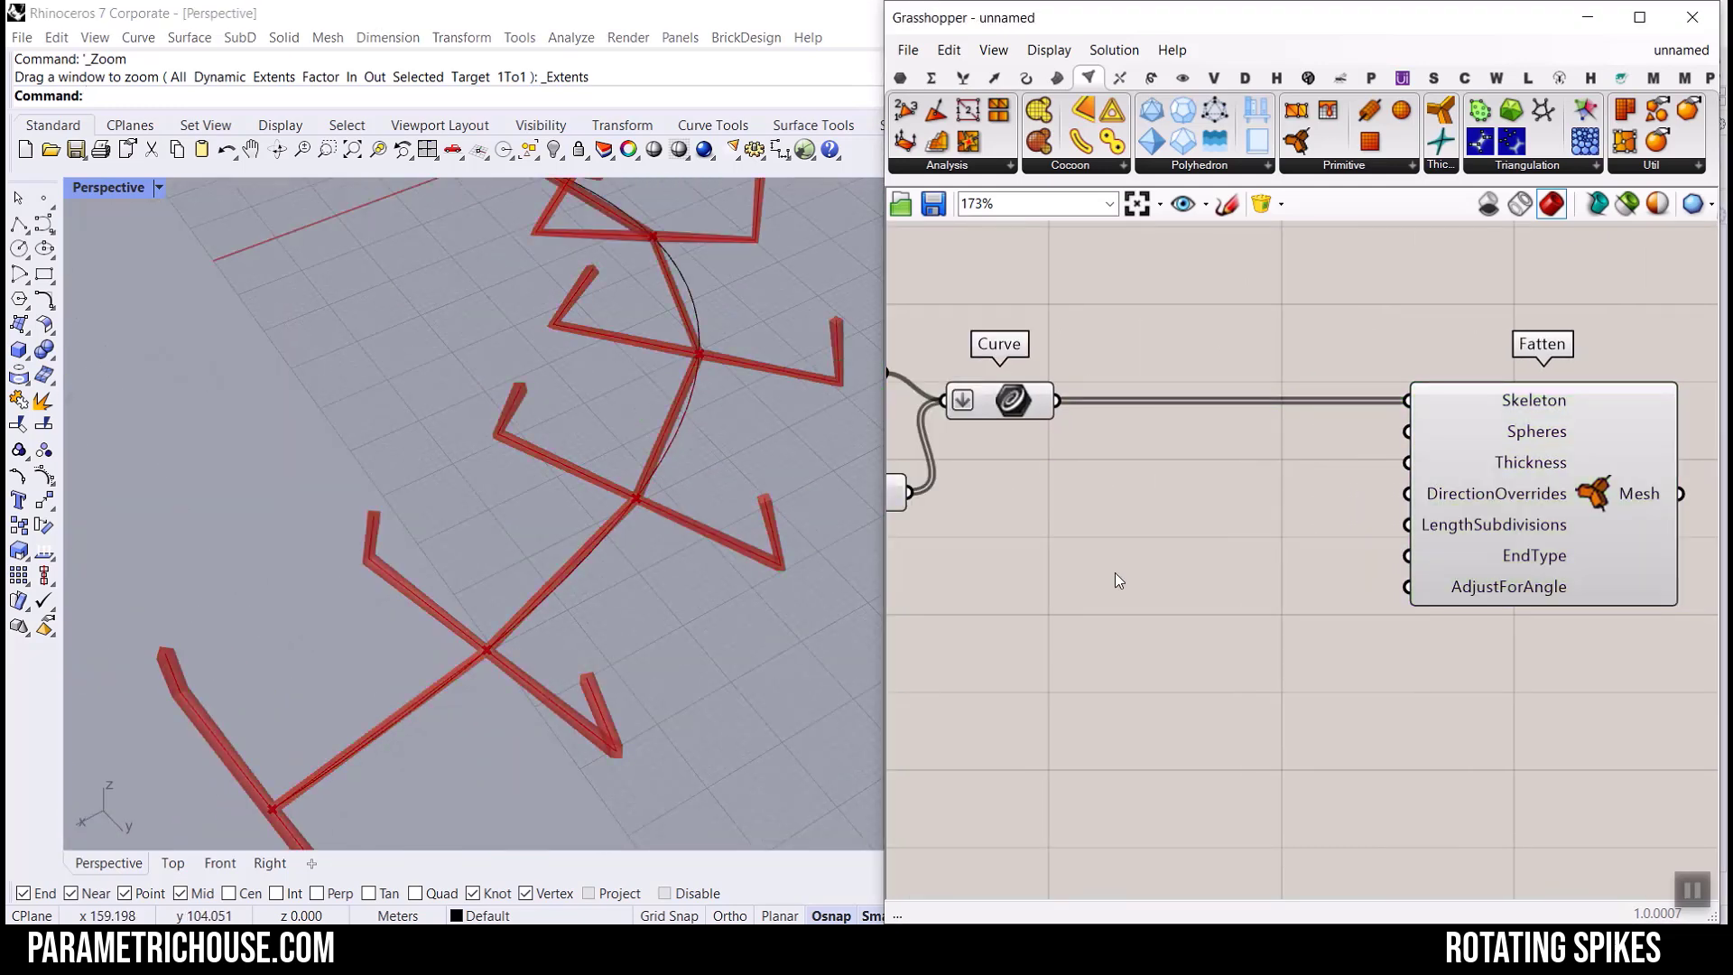
pyautogui.scroll(5, 596, 529)
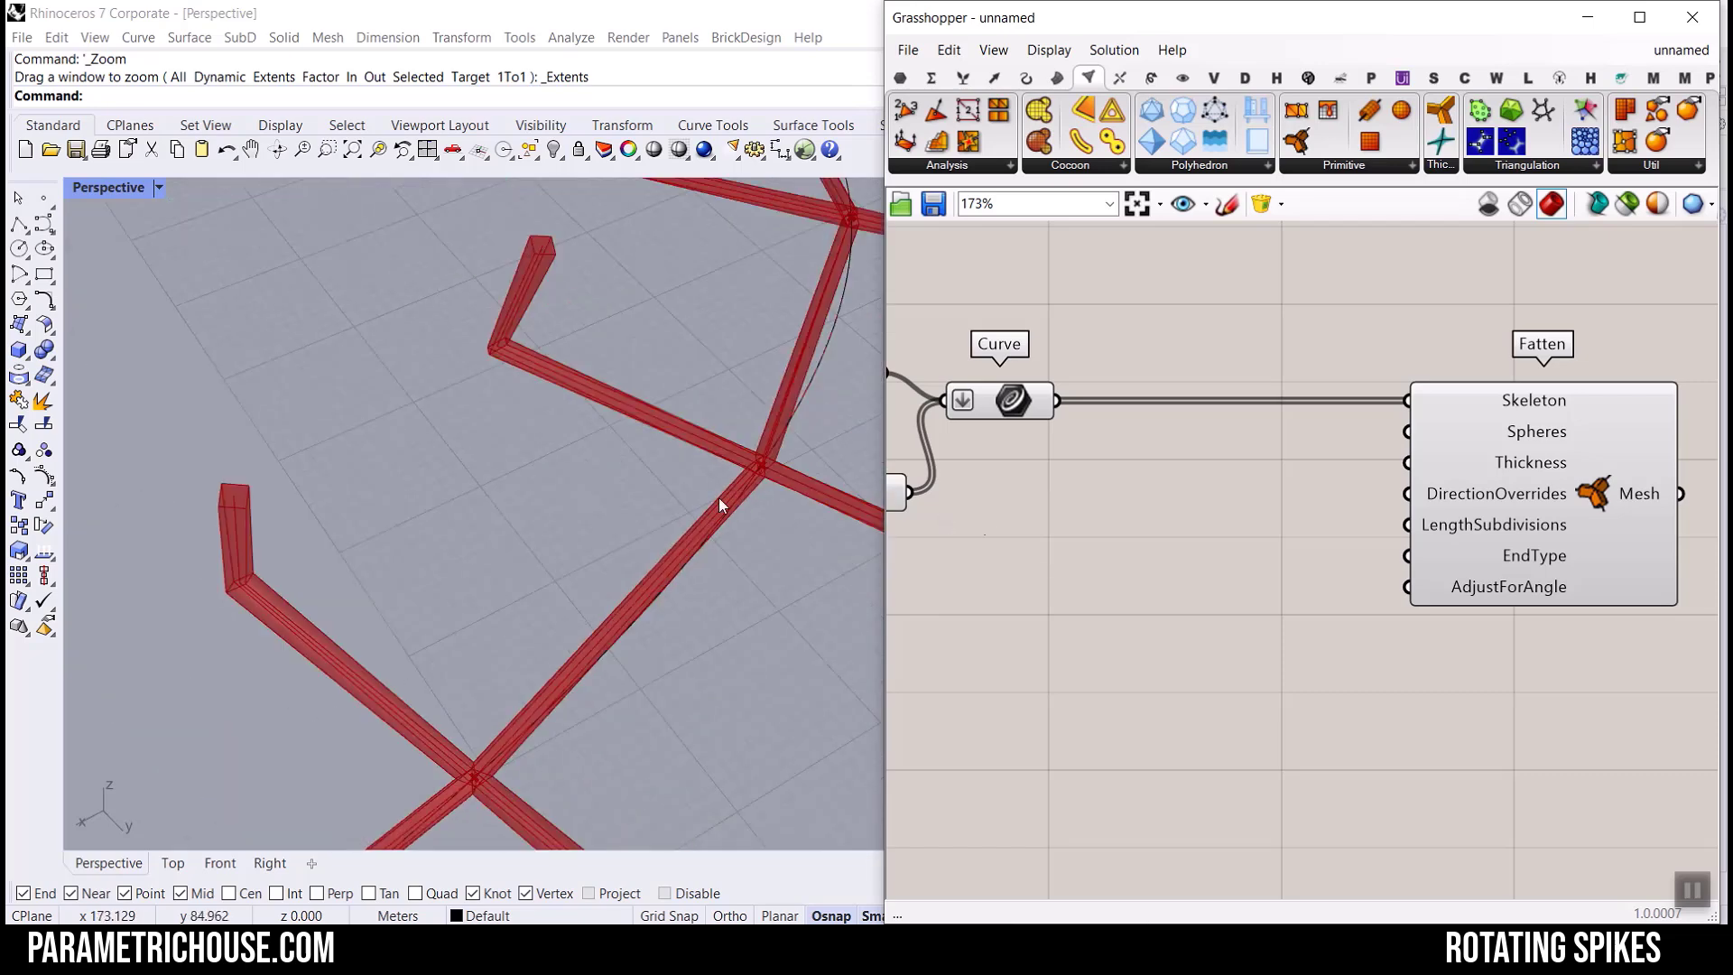
pyautogui.scroll(3, 708, 488)
pyautogui.scroll(2, 1571, 507)
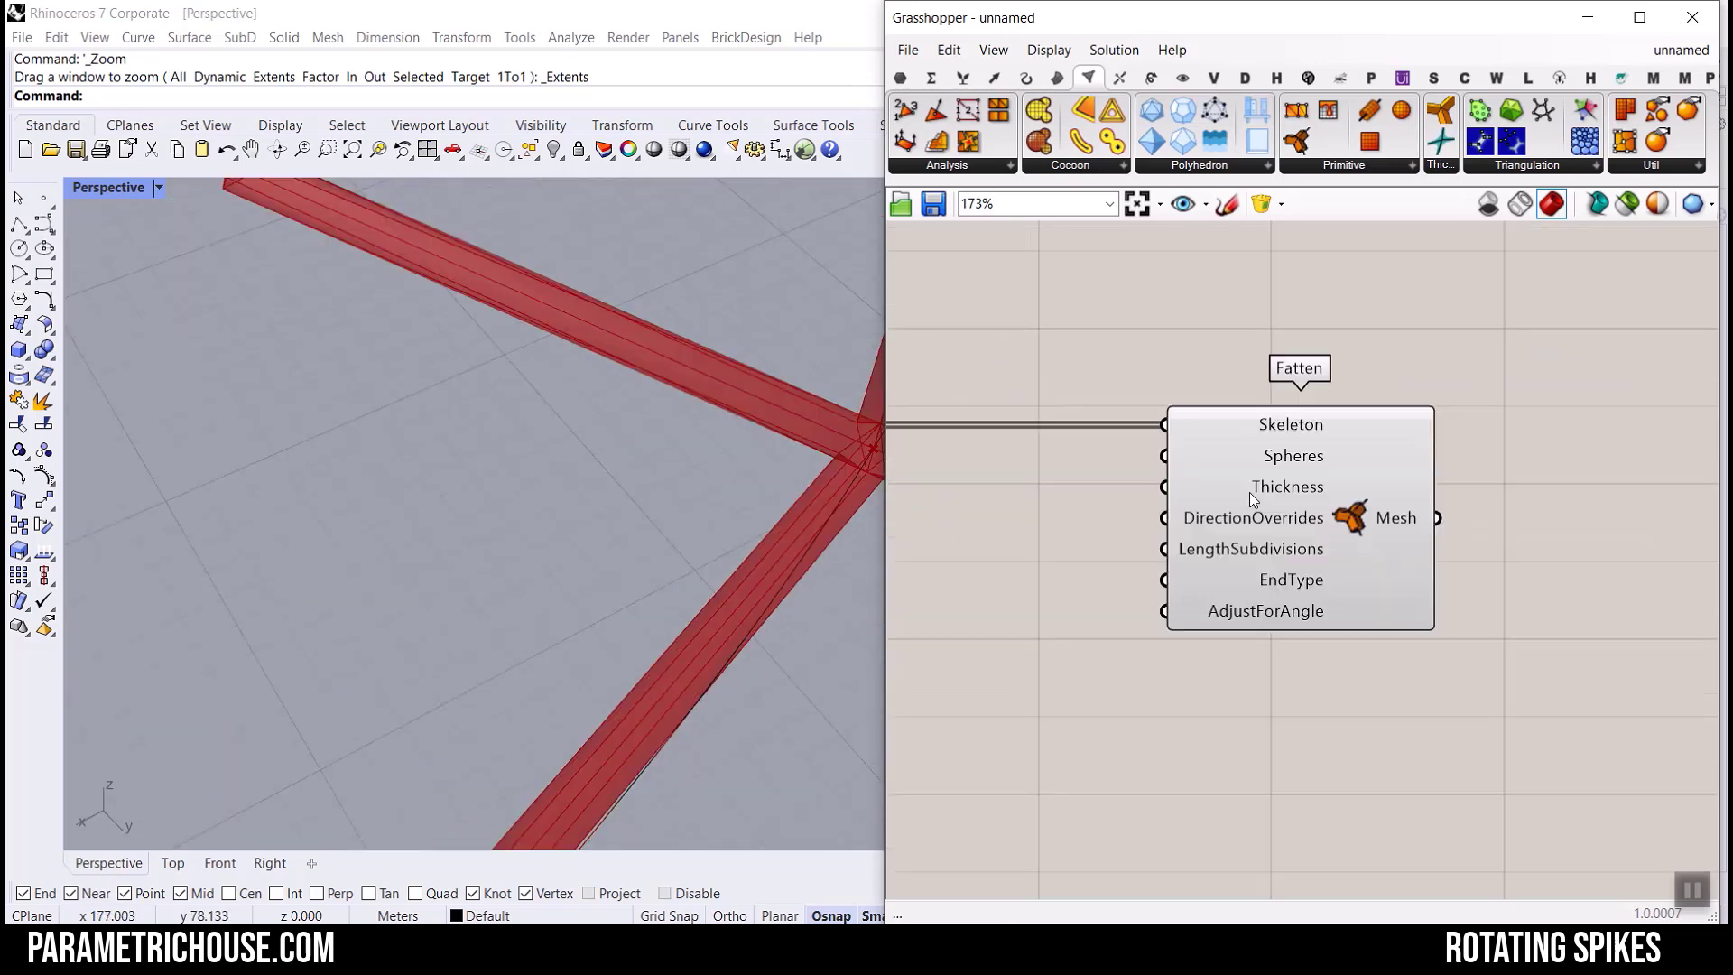
# Add a number slider with two decimals, set to 1.00, near the Fatten component's inputs.
pyautogui.click(1306, 484)
pyautogui.scroll(-3, 1302, 621)
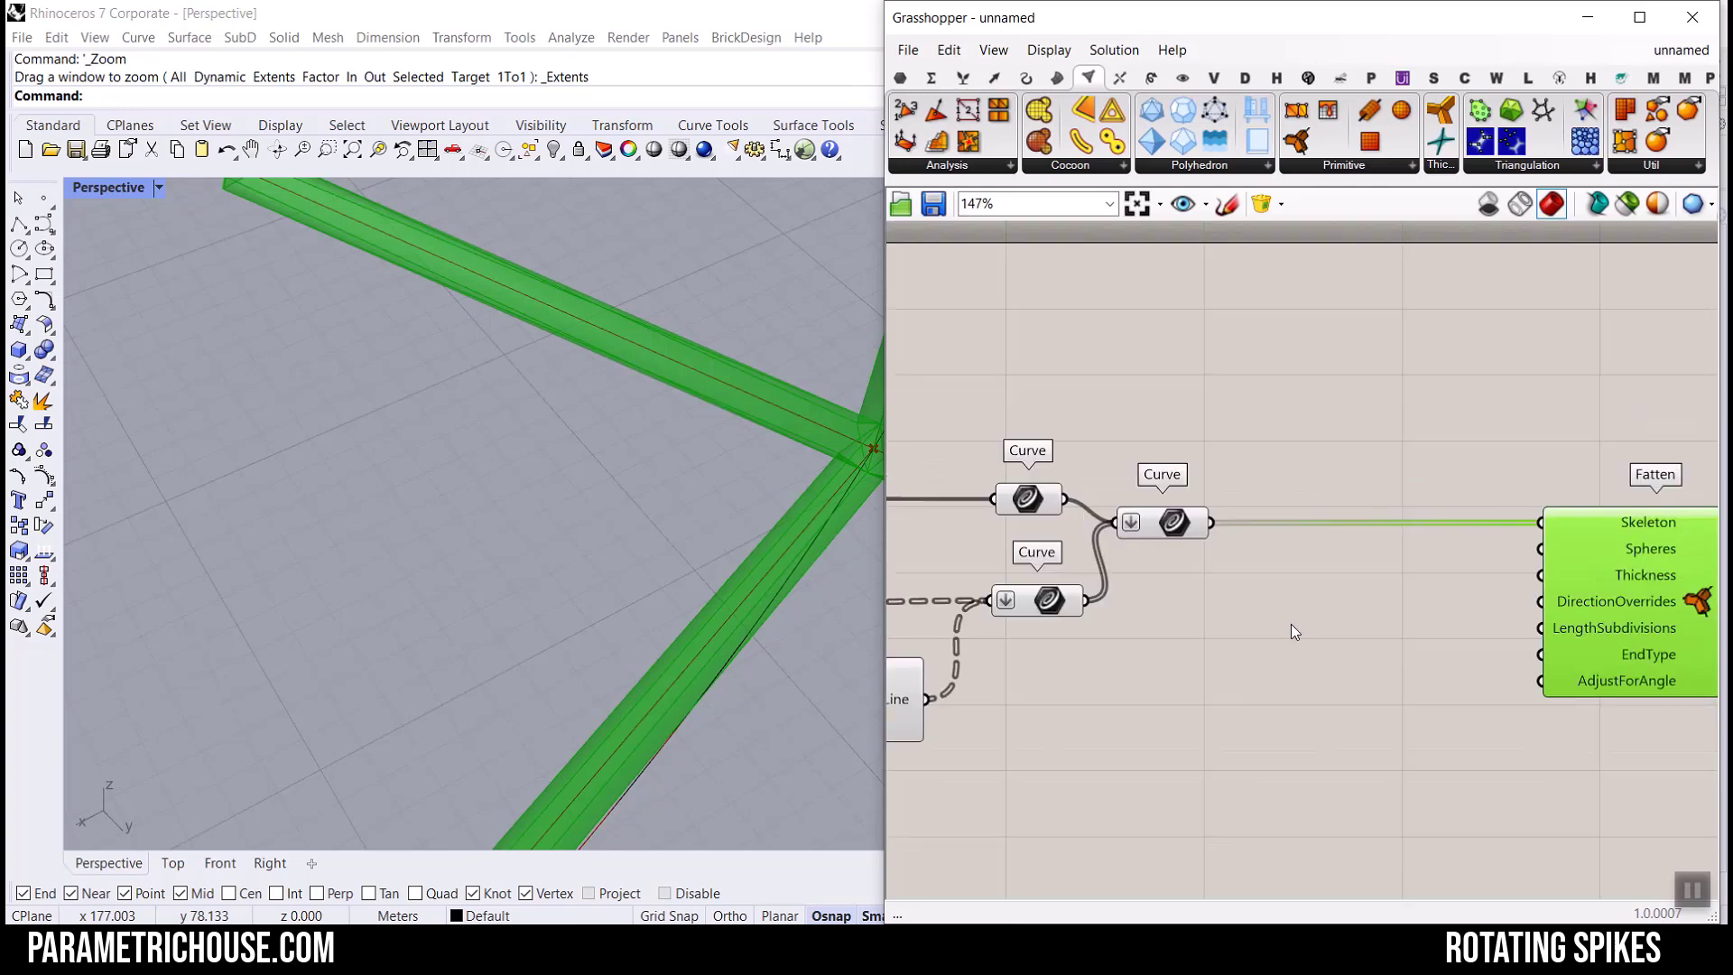
pyautogui.doubleClick(1302, 621)
pyautogui.write('1.50')
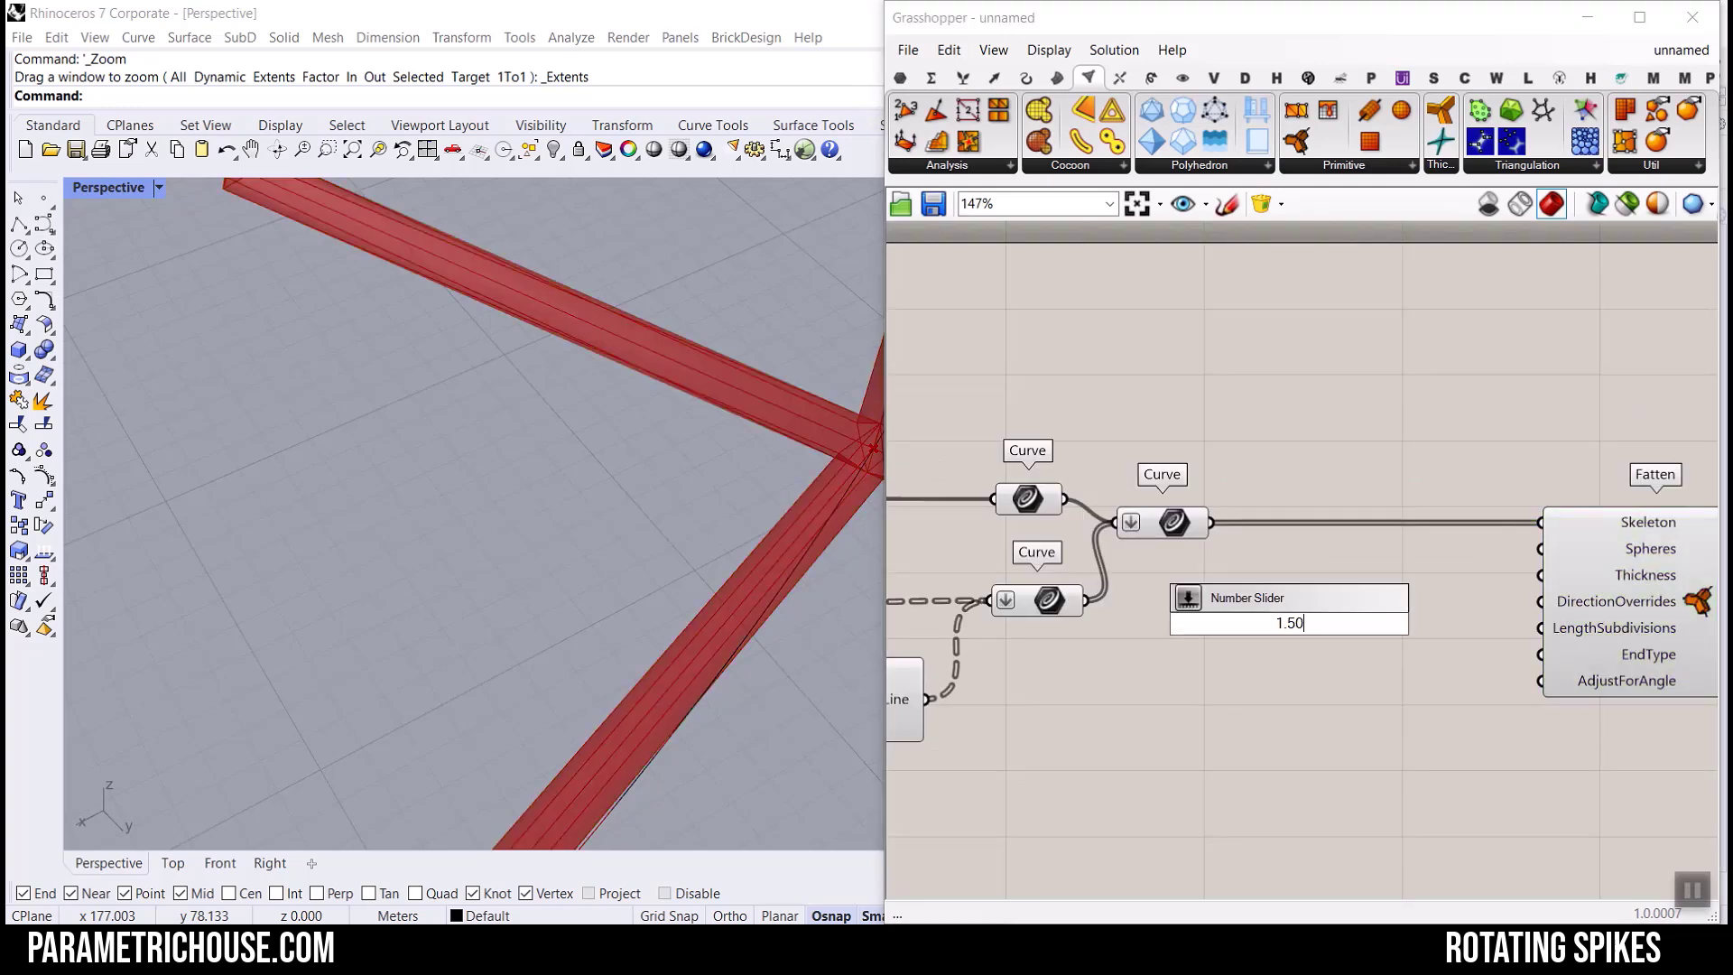
pyautogui.write('5')
pyautogui.press('BackSpace')
pyautogui.press('BackSpace')
pyautogui.press('BackSpace')
pyautogui.press('BackSpace')
pyautogui.press('BackSpace')
pyautogui.write('1')
pyautogui.press('Return')
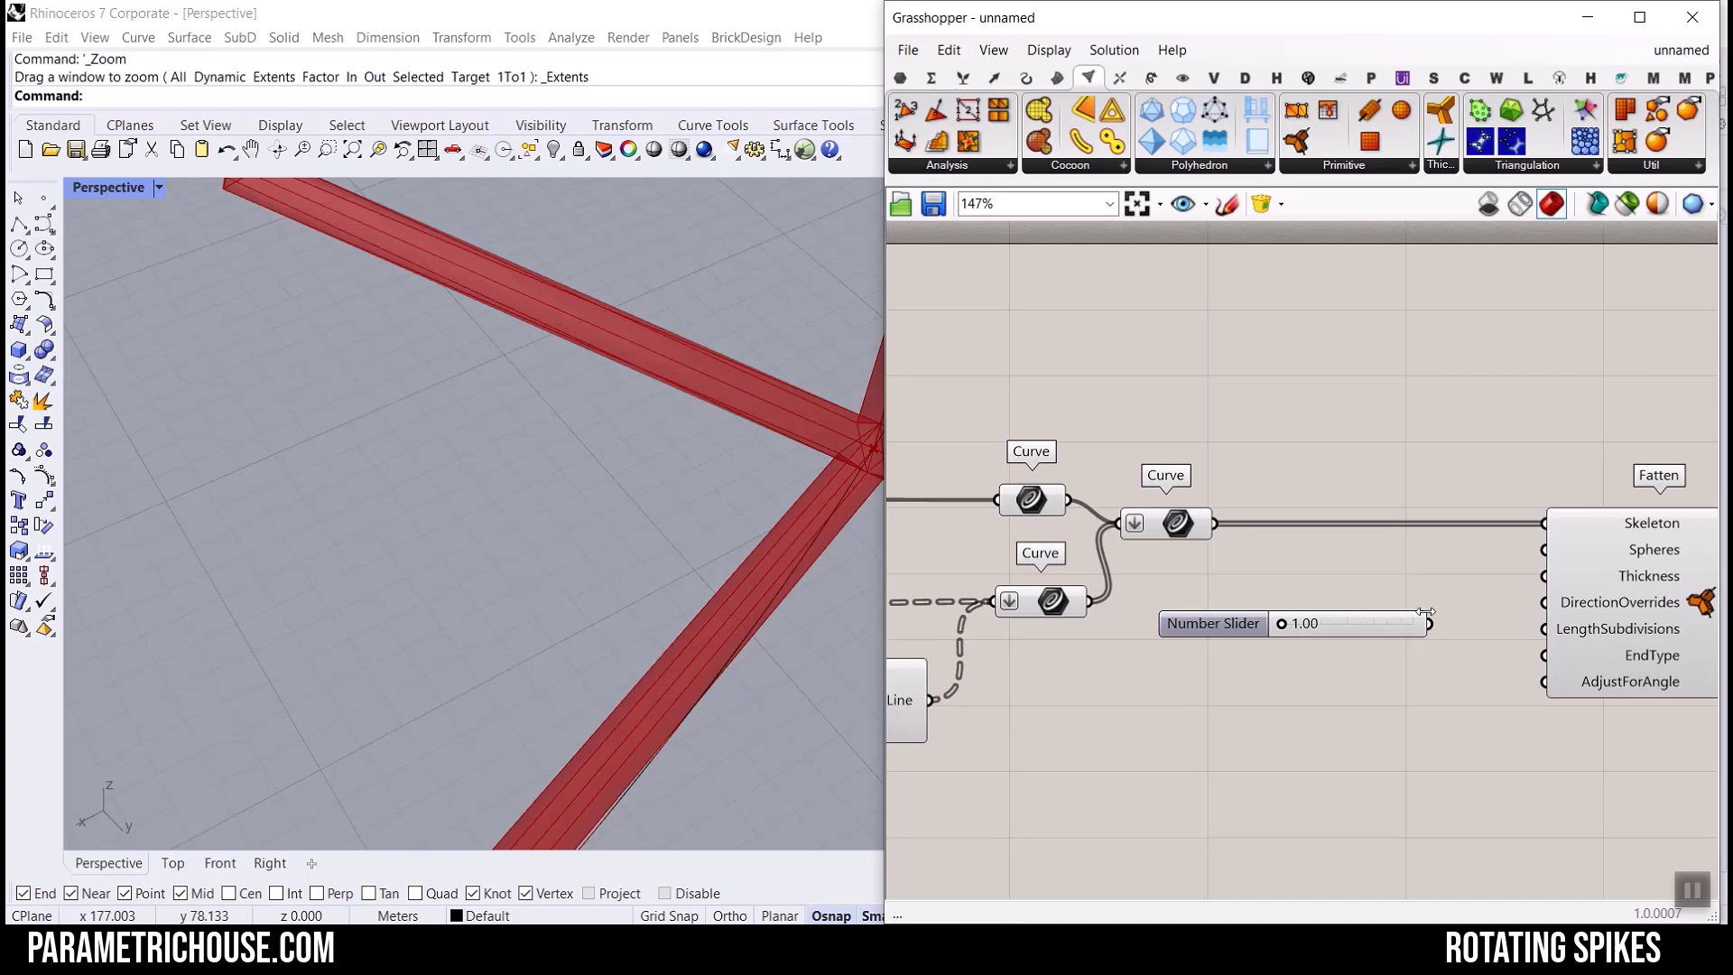
# Relabel the number slider as Slider and connect it to the Thickness input of Fatten.
pyautogui.rightClick(1376, 625)
pyautogui.write('Slider')
pyautogui.press('Return')
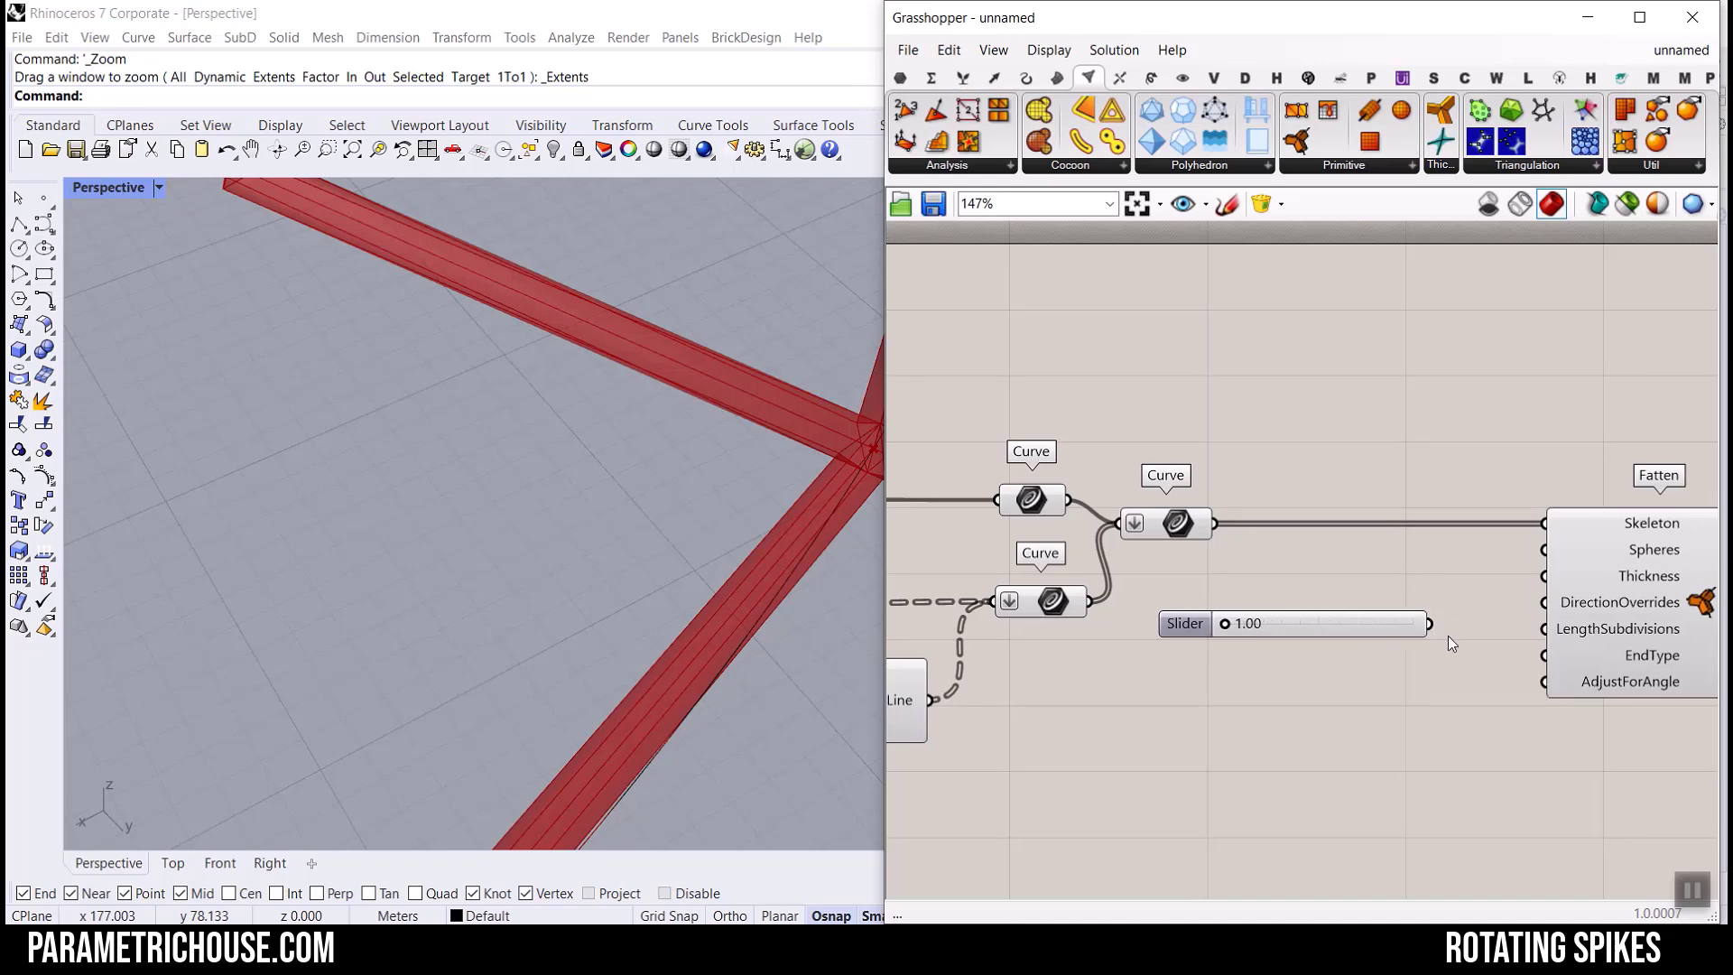
pyautogui.moveTo(1430, 624); pyautogui.dragTo(1545, 575)
# Set the Thickness slider to 3.42 and inspect the thicker mesh joints up close.
pyautogui.scroll(3, 1243, 618)
pyautogui.moveTo(1228, 624); pyautogui.dragTo(1415, 632)
pyautogui.scroll(-5, 693, 476)
pyautogui.scroll(5, 691, 429)
pyautogui.scroll(5, 652, 605)
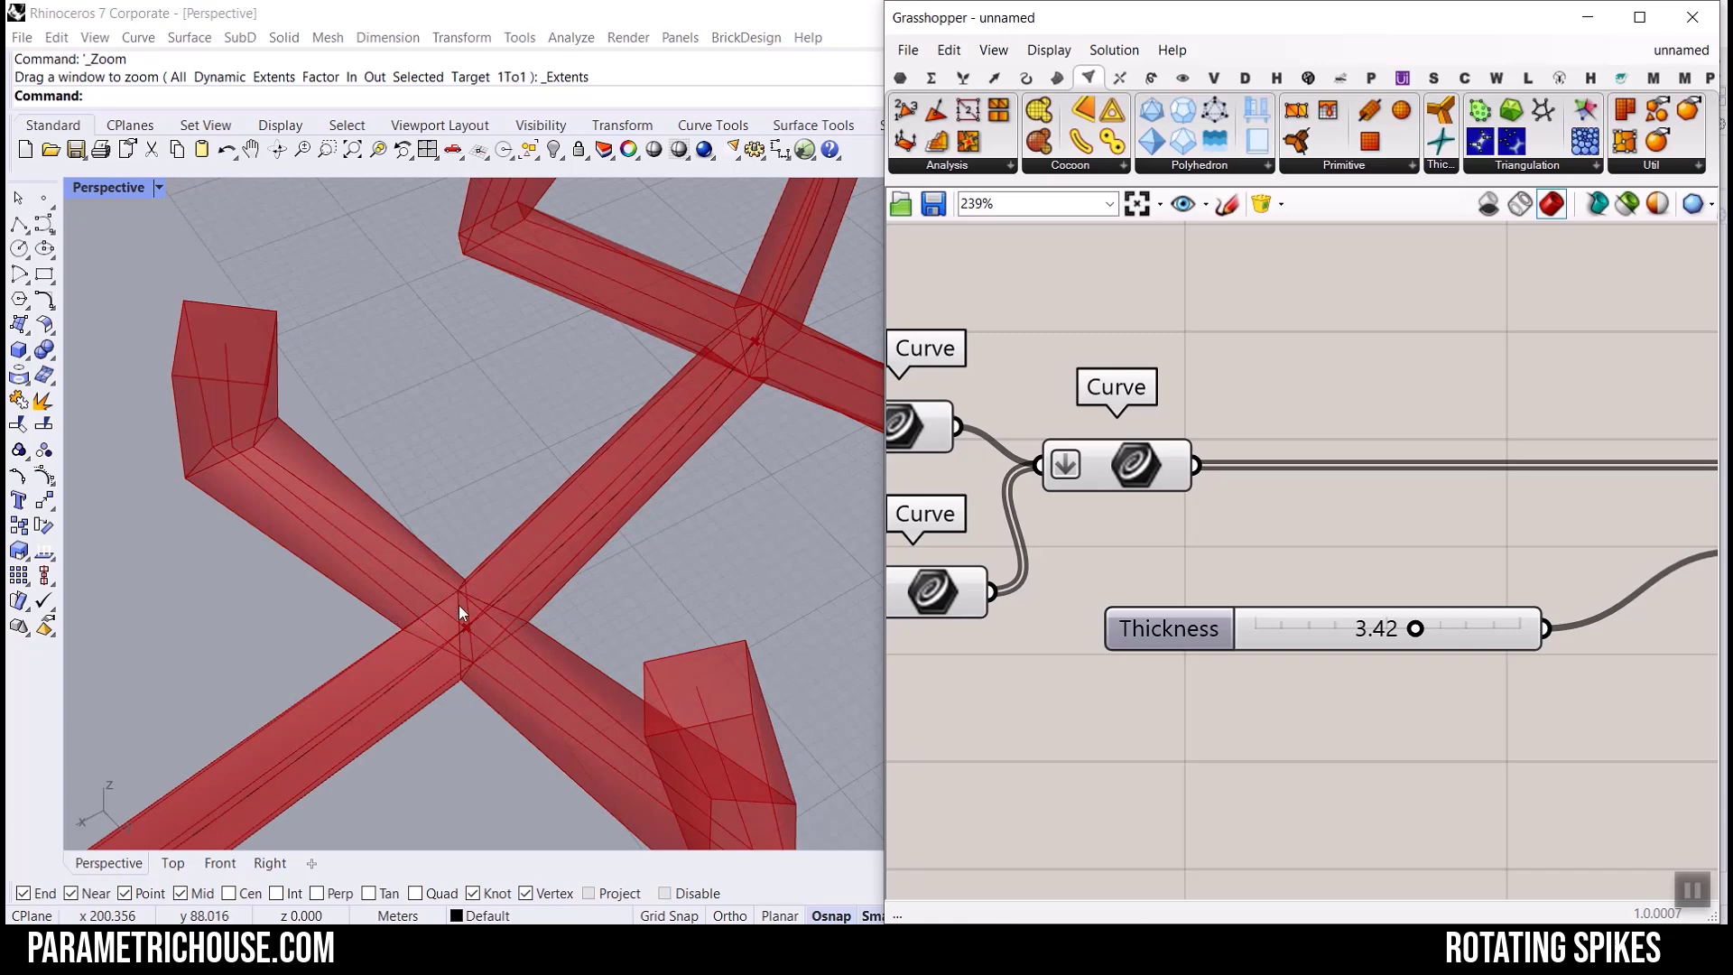
pyautogui.scroll(-5, 458, 632)
pyautogui.scroll(5, 620, 475)
# Move the Fatten component and its Thickness slider farther away from the merged Curve parameter.
pyautogui.scroll(-5, 1152, 608)
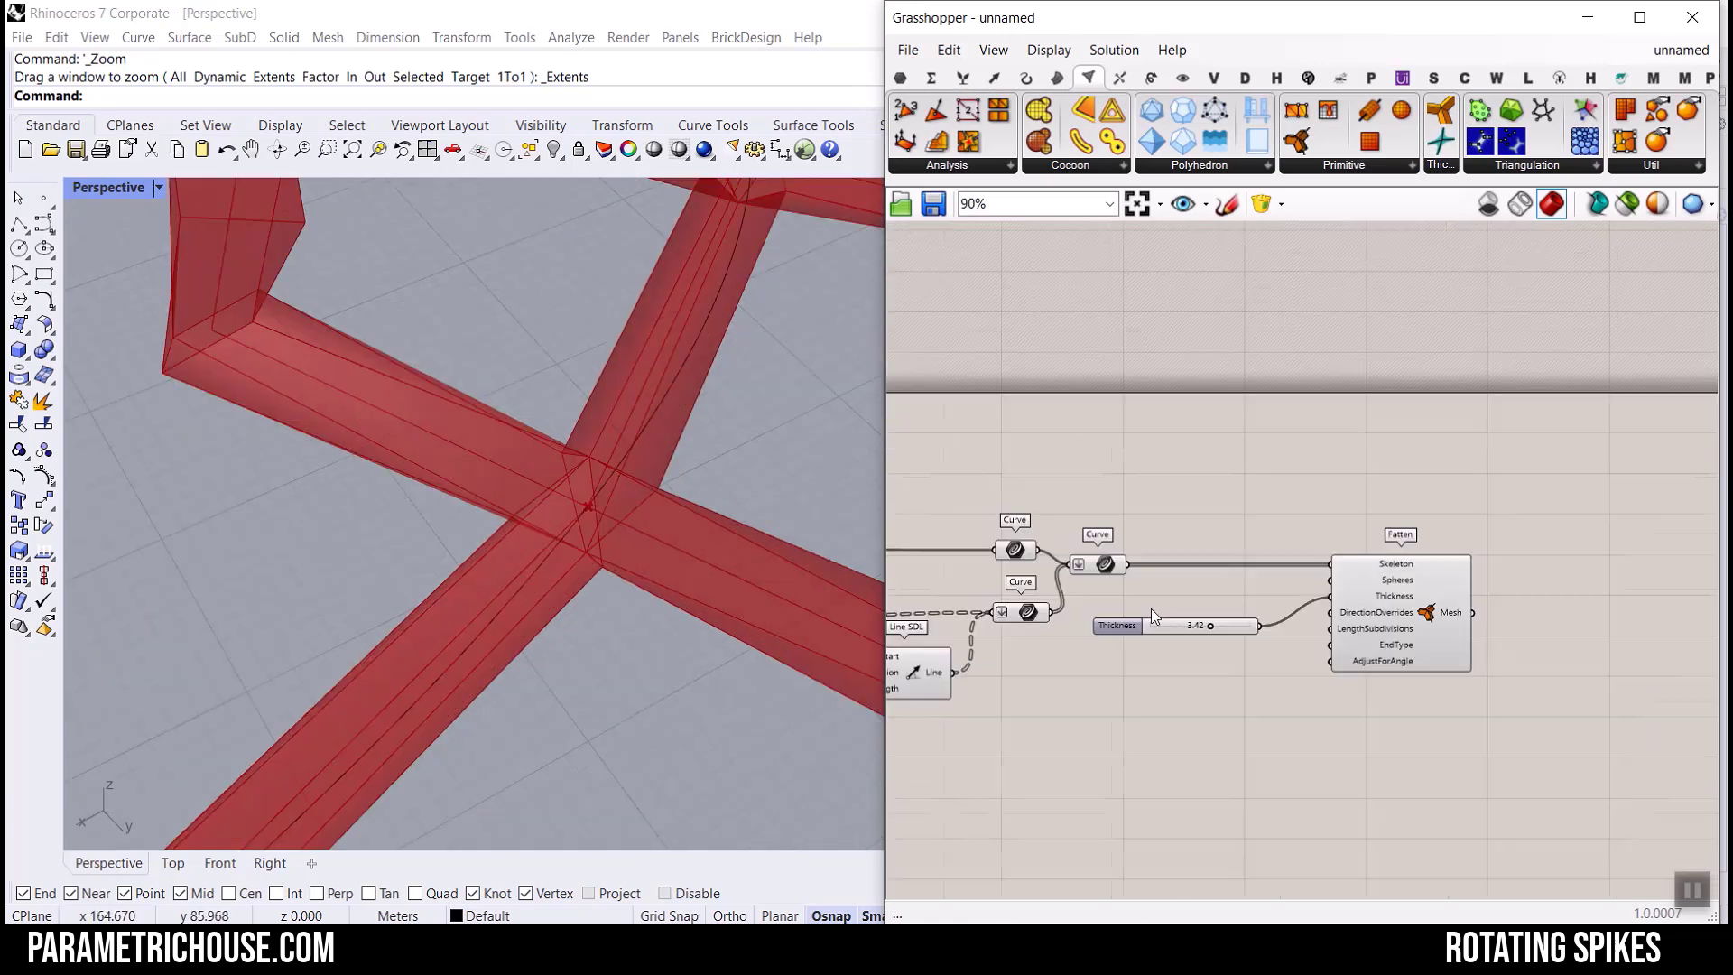
pyautogui.click(1551, 610)
pyautogui.click(1153, 627)
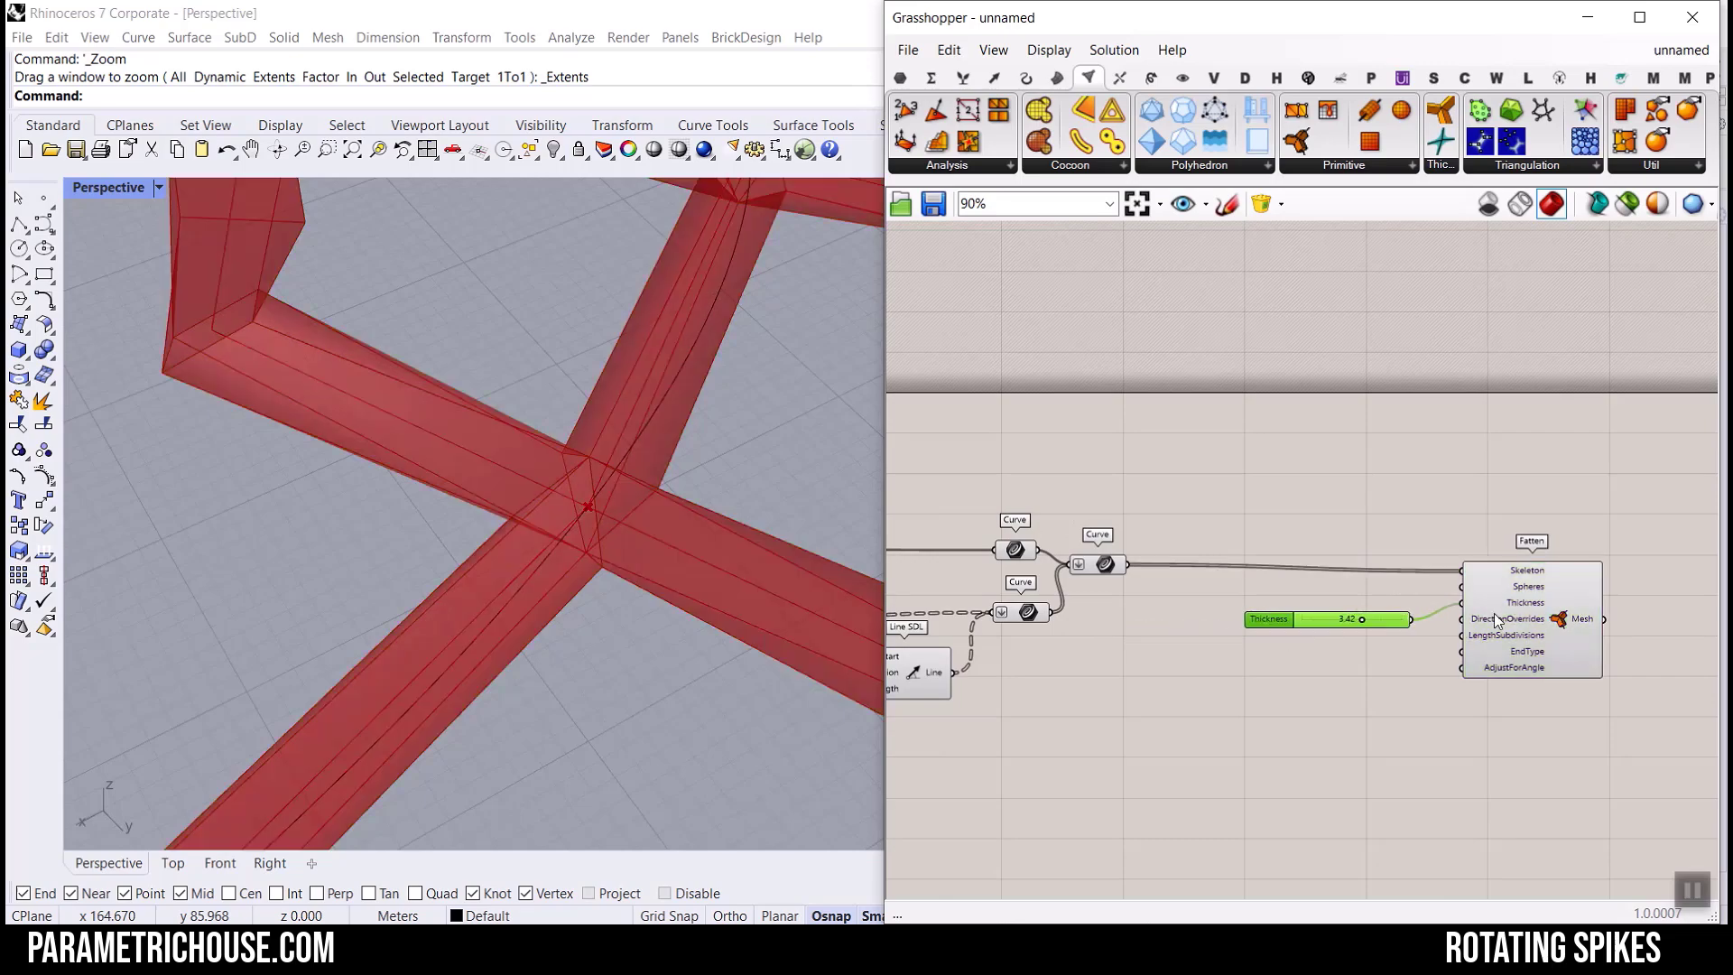
# Add an Explode component above the polyline wire, near the Deconstruct Plane component.
pyautogui.scroll(5, 1531, 562)
pyautogui.moveTo(1549, 578)
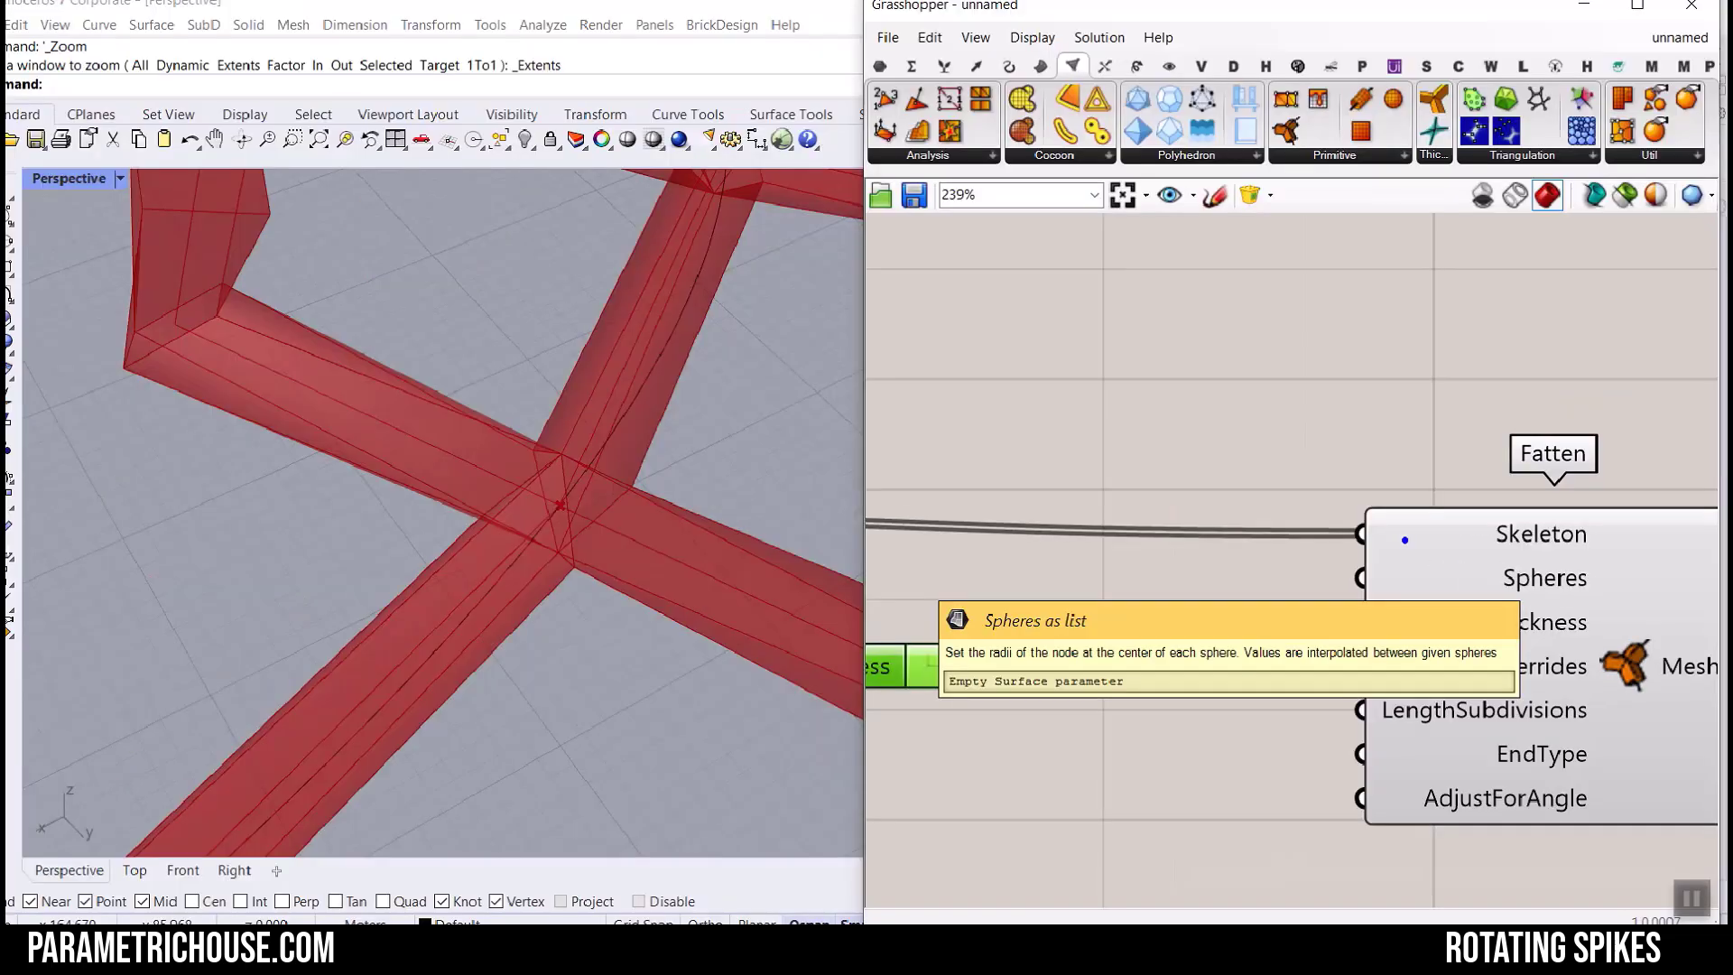
pyautogui.scroll(-5, 1175, 591)
pyautogui.moveTo(1056, 510); pyautogui.dragTo(1365, 536, button='right')
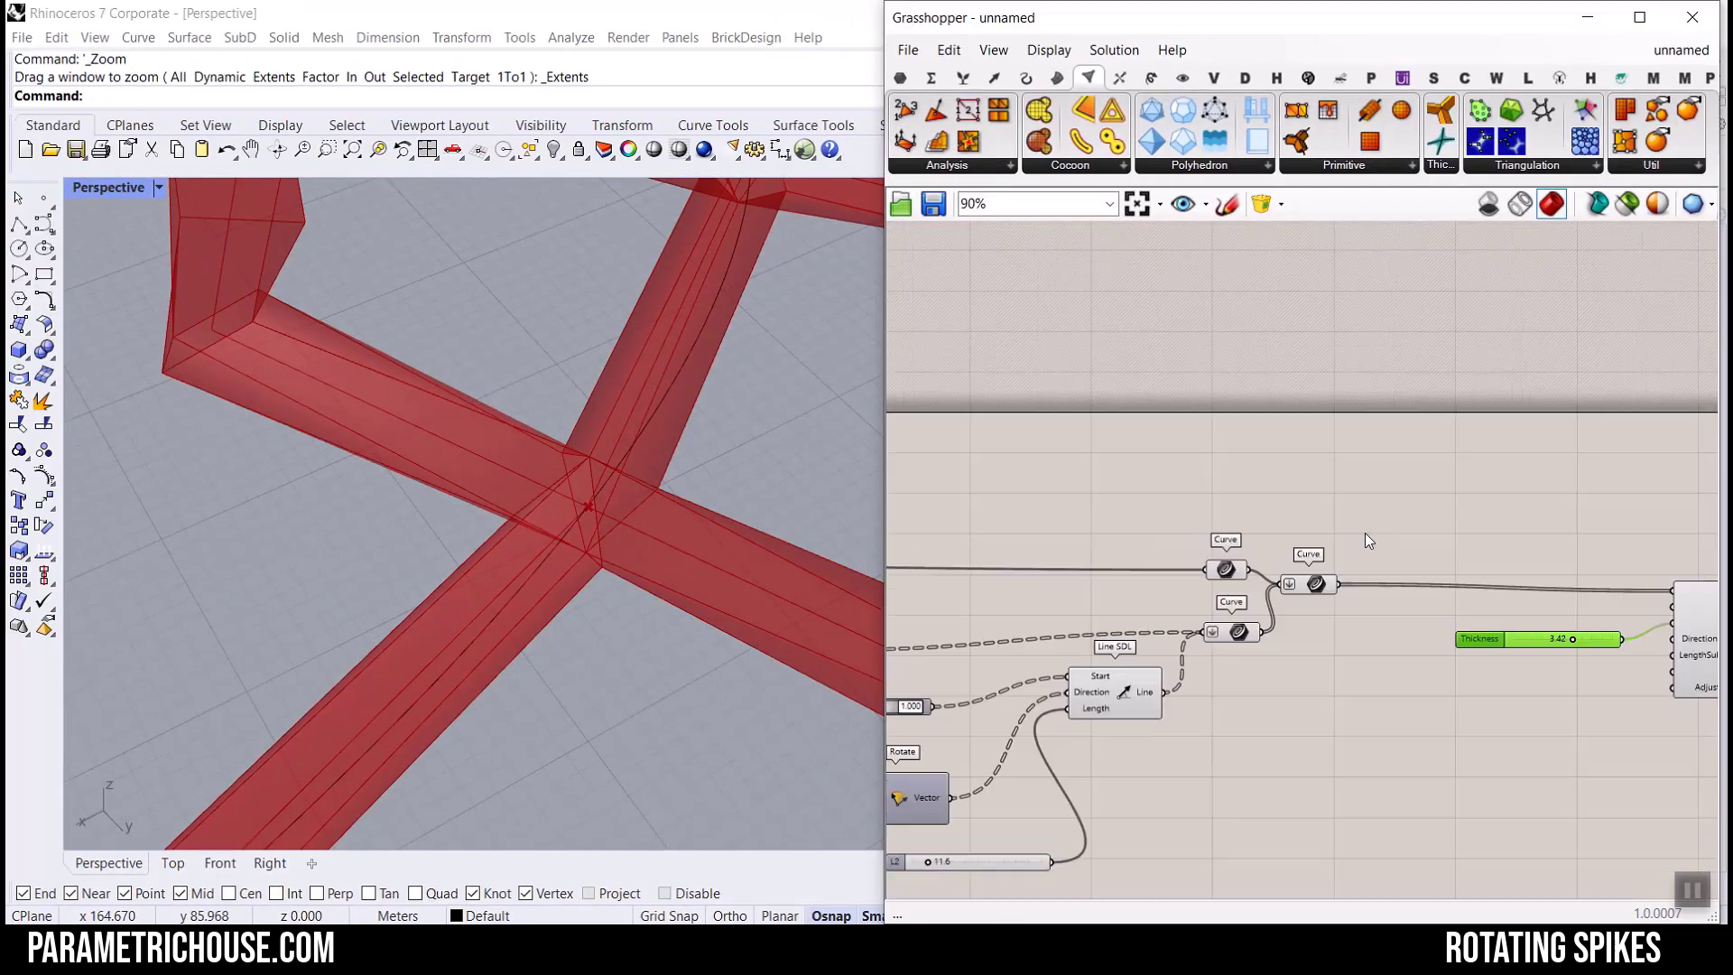
pyautogui.moveTo(1188, 536); pyautogui.dragTo(1377, 495, button='right')
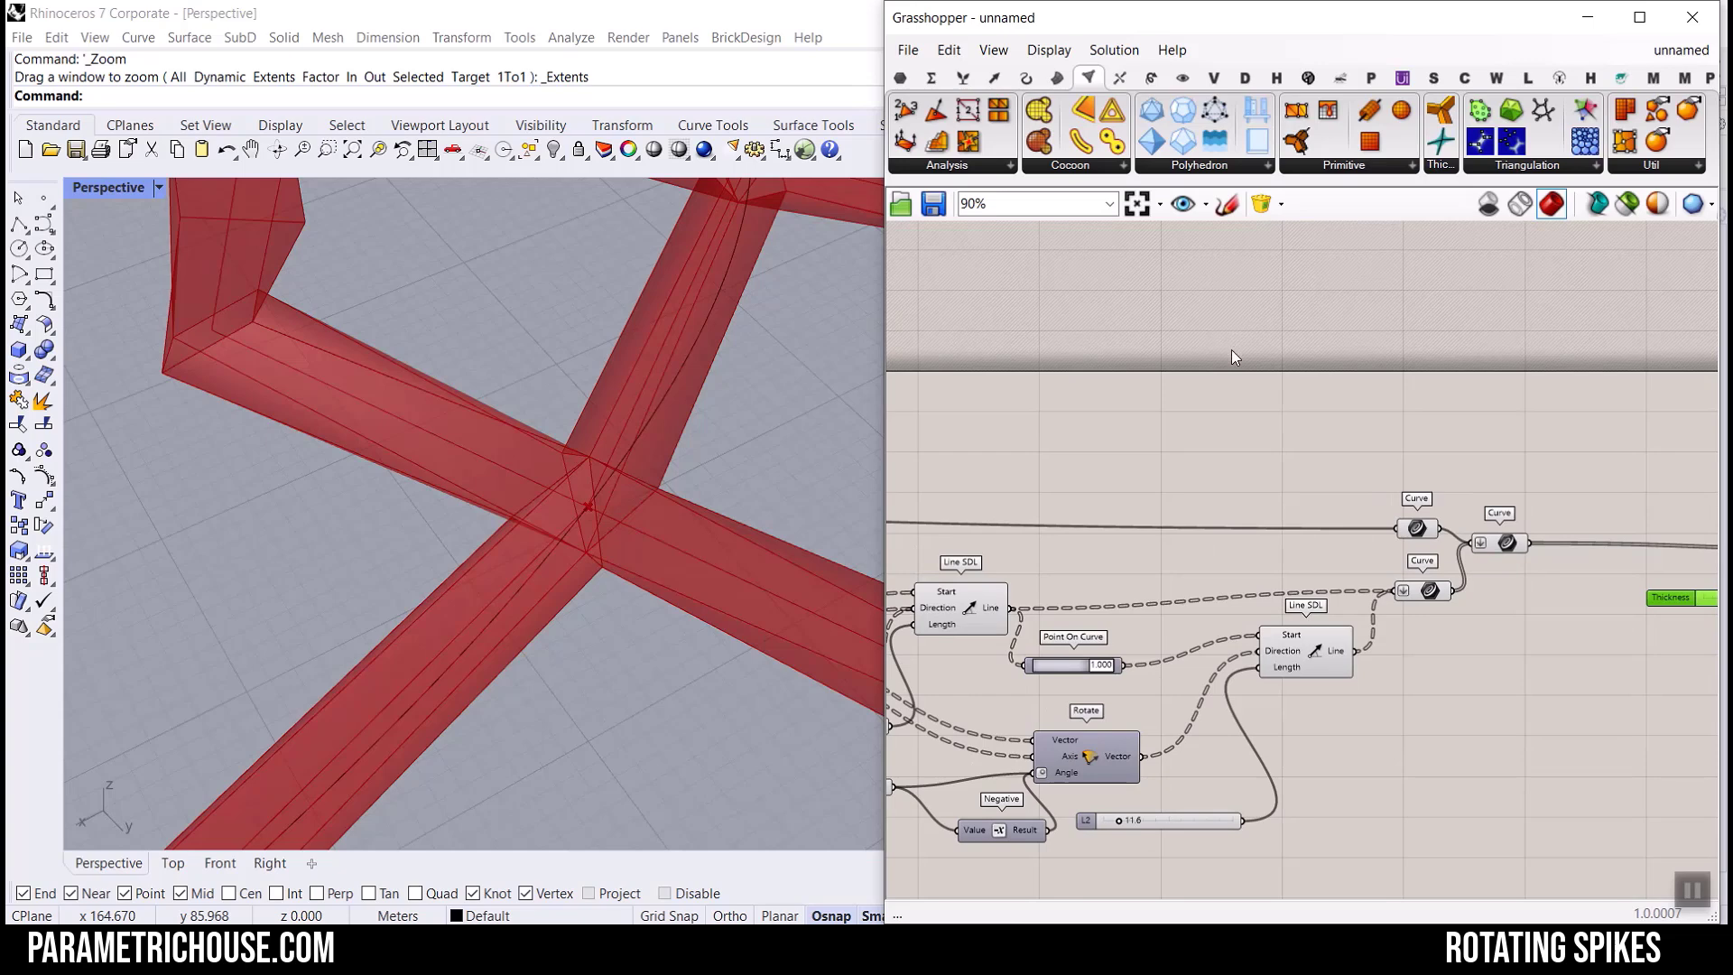
pyautogui.click(1022, 83)
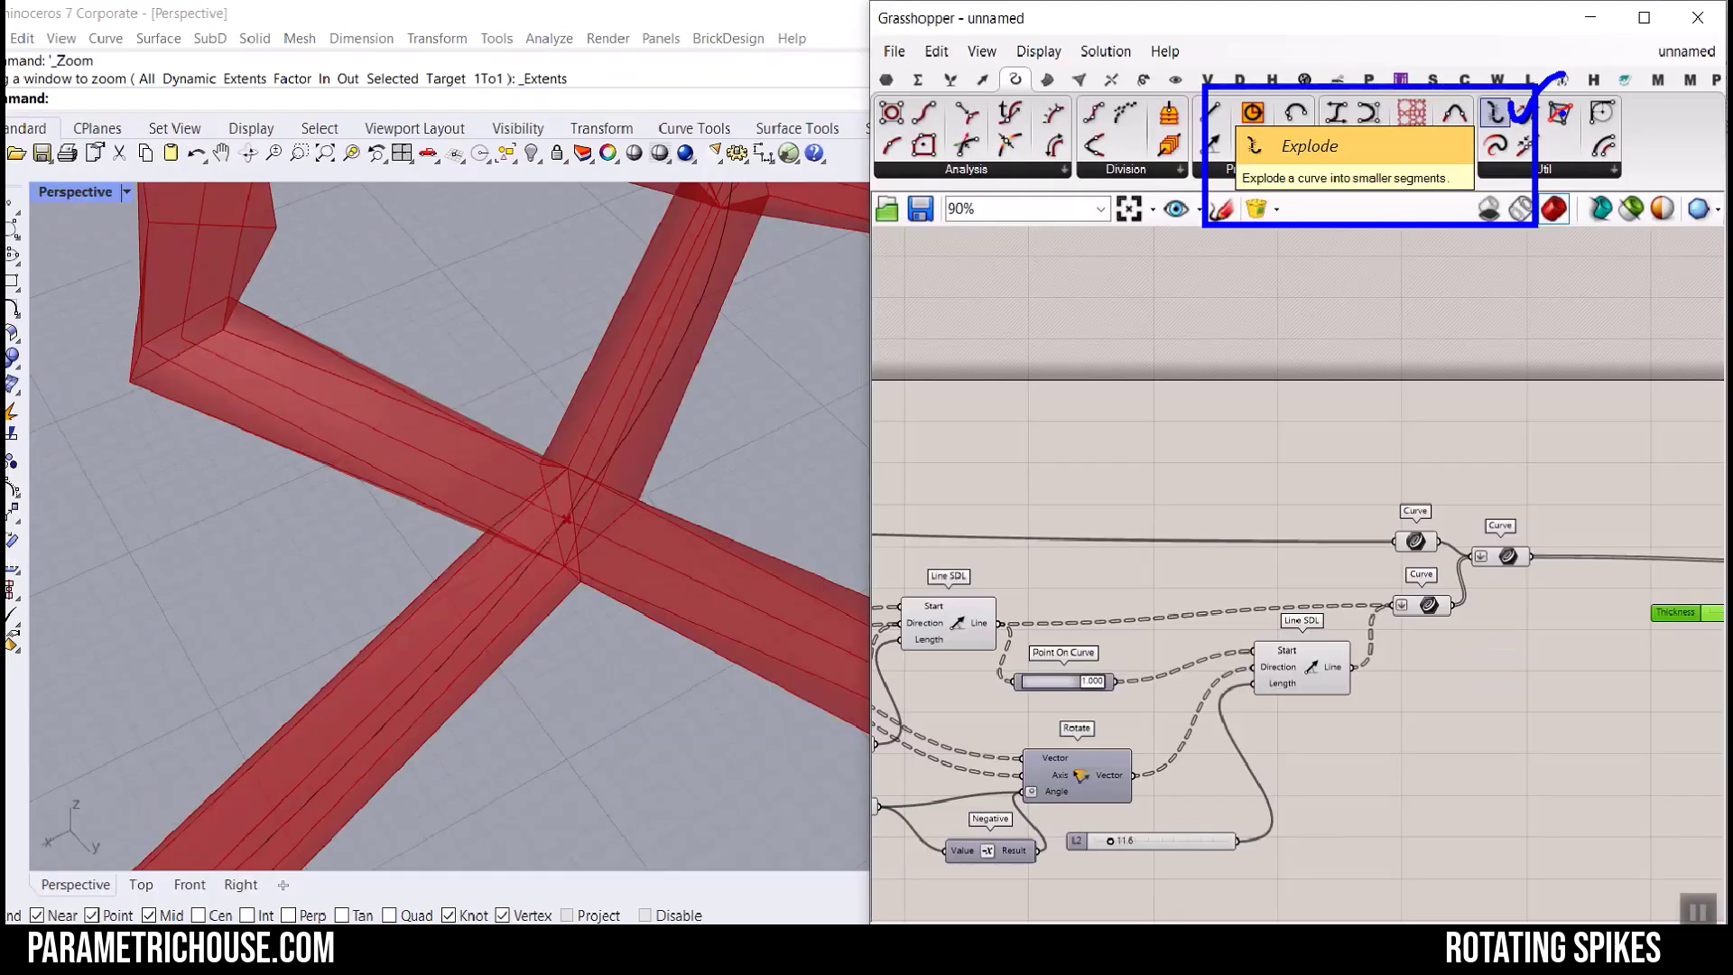
pyautogui.click(1495, 112)
pyautogui.scroll(-5, 1204, 452)
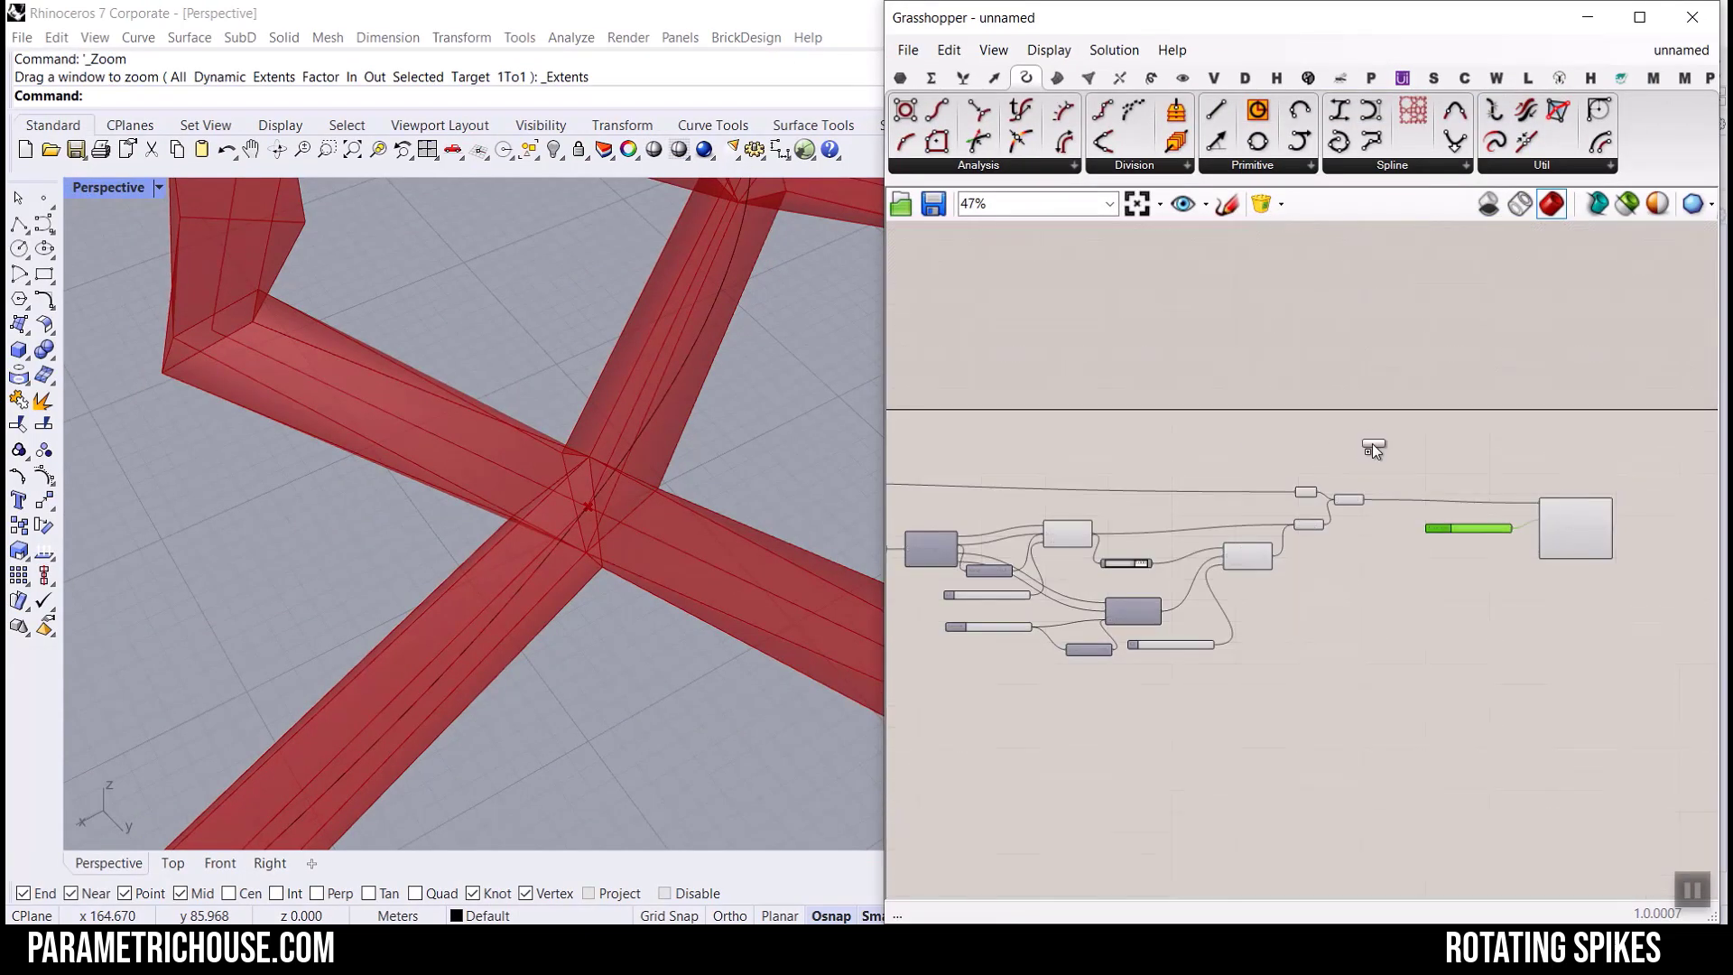
pyautogui.scroll(2, 1215, 483)
pyautogui.click(1090, 419)
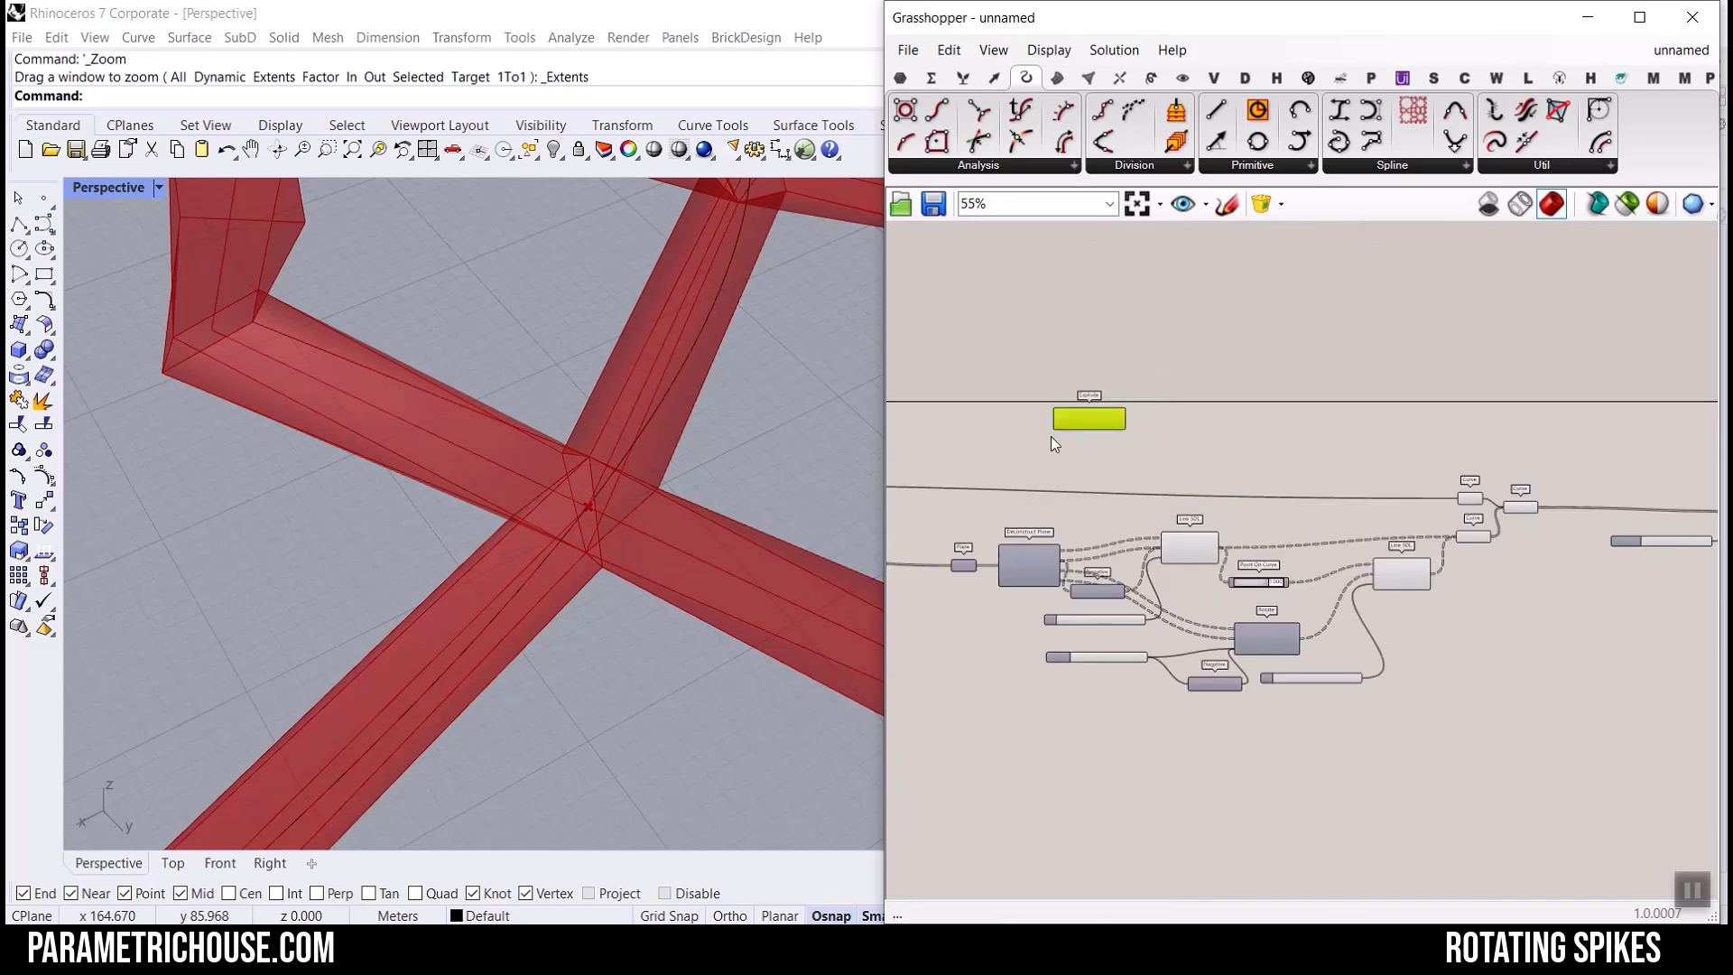
# Add a Point parameter beside the Divide Curve component and connect the division Points output to it.
pyautogui.scroll(7, 1051, 436)
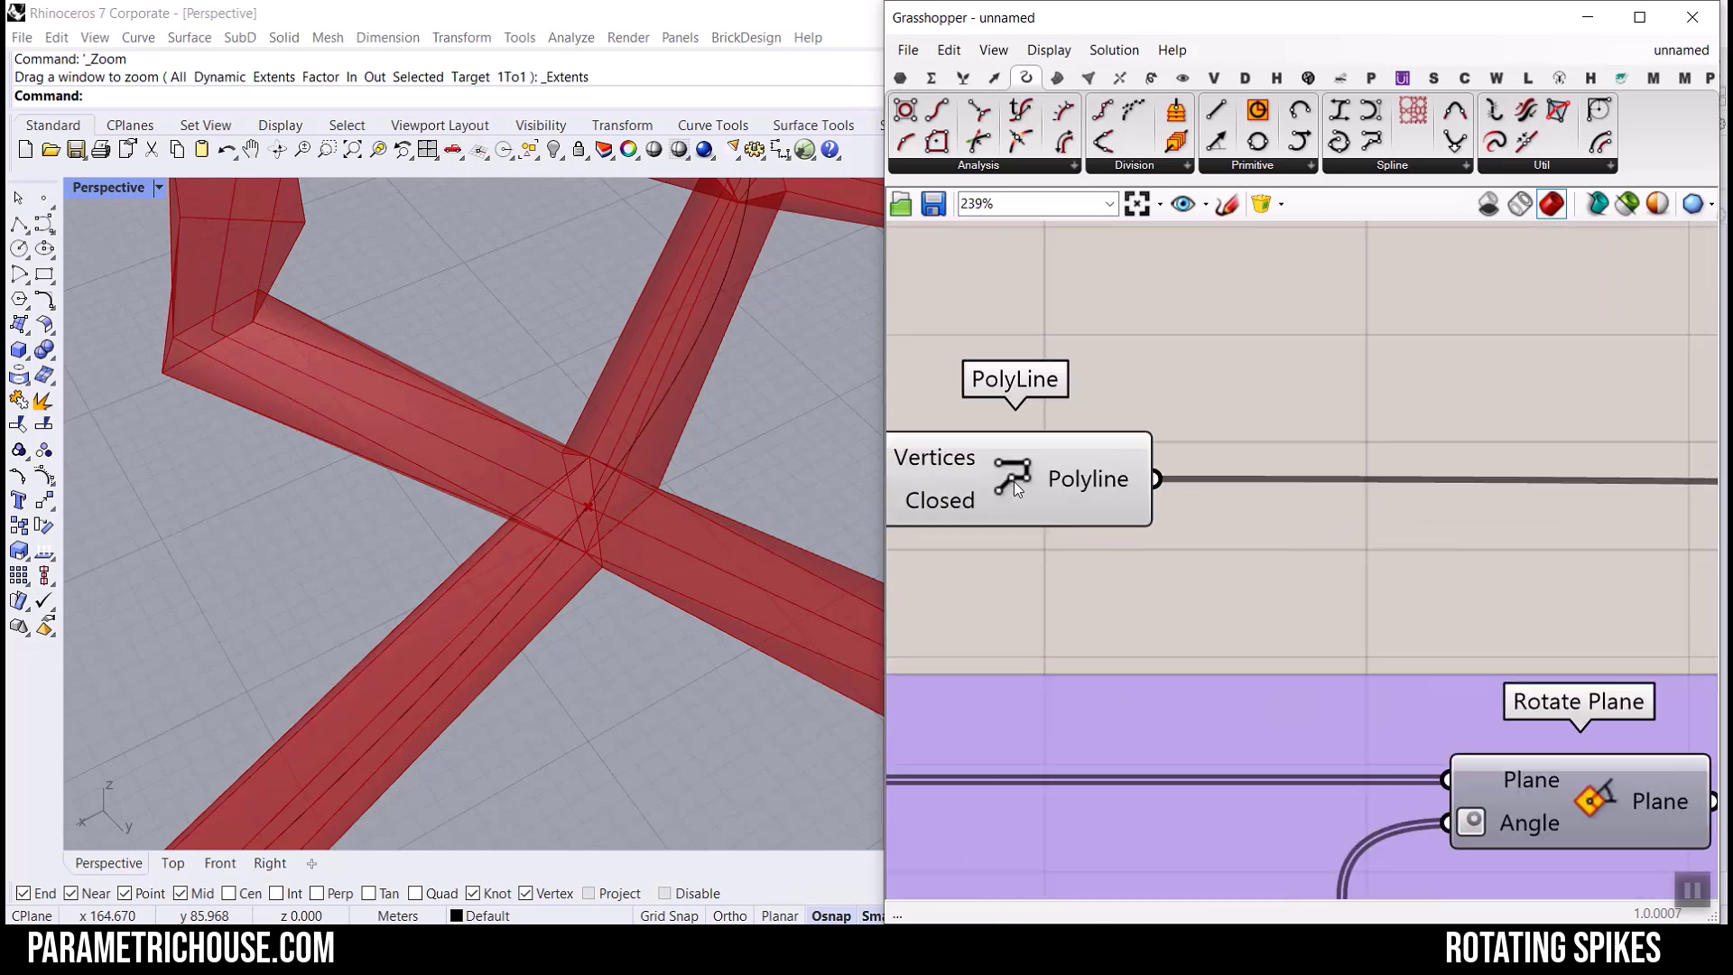
pyautogui.moveTo(1038, 485); pyautogui.dragTo(1484, 482, button='right')
pyautogui.moveTo(1101, 517)
pyautogui.mouseDown()
pyautogui.moveTo(1065, 531)
pyautogui.moveTo(1077, 503)
pyautogui.mouseUp()
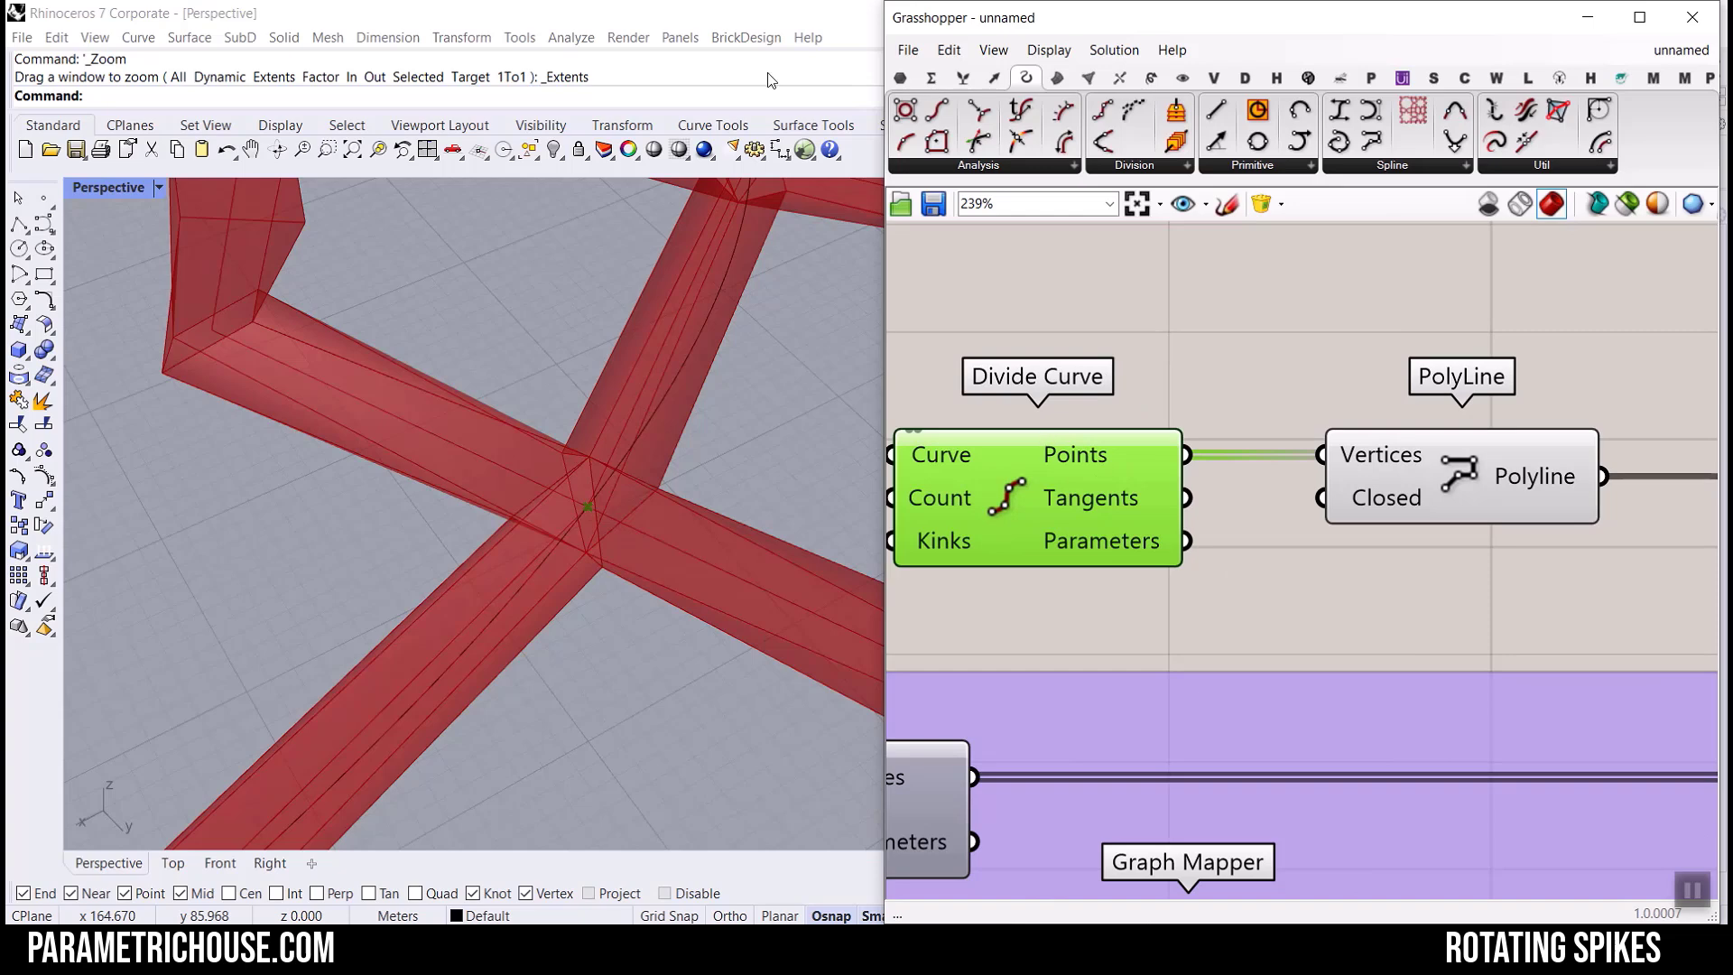
pyautogui.click(900, 78)
pyautogui.click(916, 111)
pyautogui.click(1316, 338)
pyautogui.moveTo(1185, 454); pyautogui.dragTo(1262, 334)
# Move the Point parameter along the definition to the free space above the merged Curve and Thickness slider.
pyautogui.moveTo(1301, 343); pyautogui.dragTo(1001, 340)
pyautogui.scroll(-4, 1052, 396)
pyautogui.scroll(-5, 1098, 370)
pyautogui.scroll(8, 1560, 397)
pyautogui.moveTo(1056, 353); pyautogui.dragTo(1297, 467, button='right')
pyautogui.scroll(-10, 670, 312)
pyautogui.scroll(4, 657, 313)
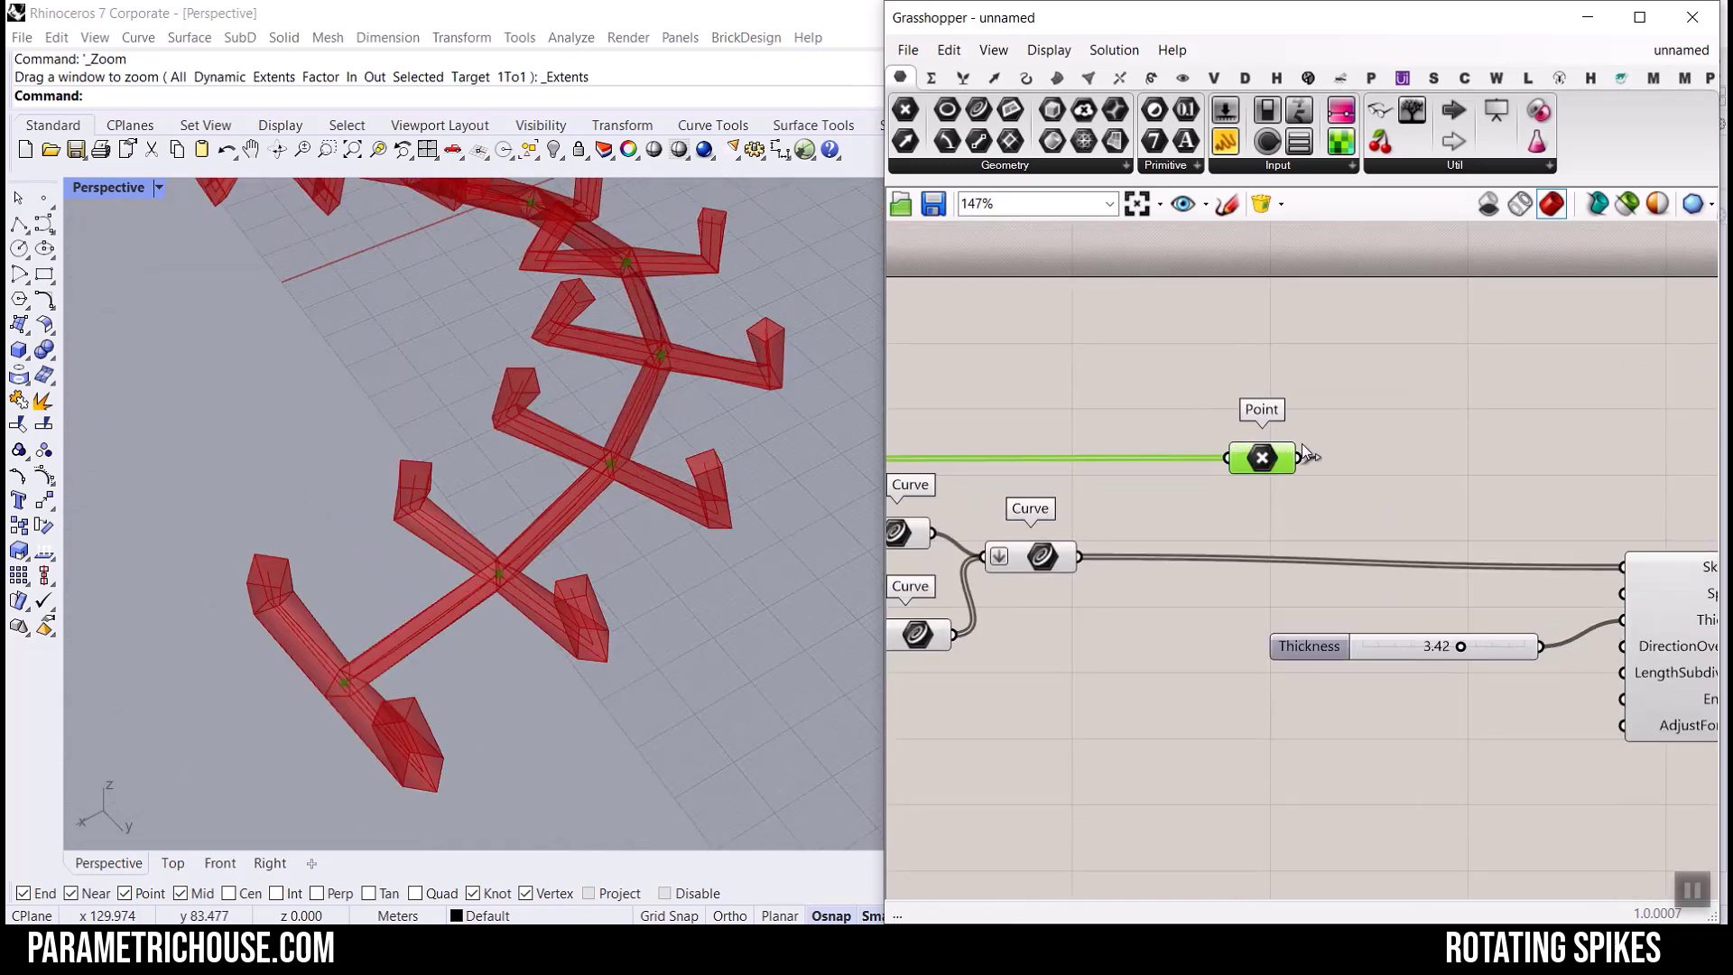
pyautogui.scroll(4, 1280, 445)
pyautogui.moveTo(1255, 456); pyautogui.dragTo(1103, 430)
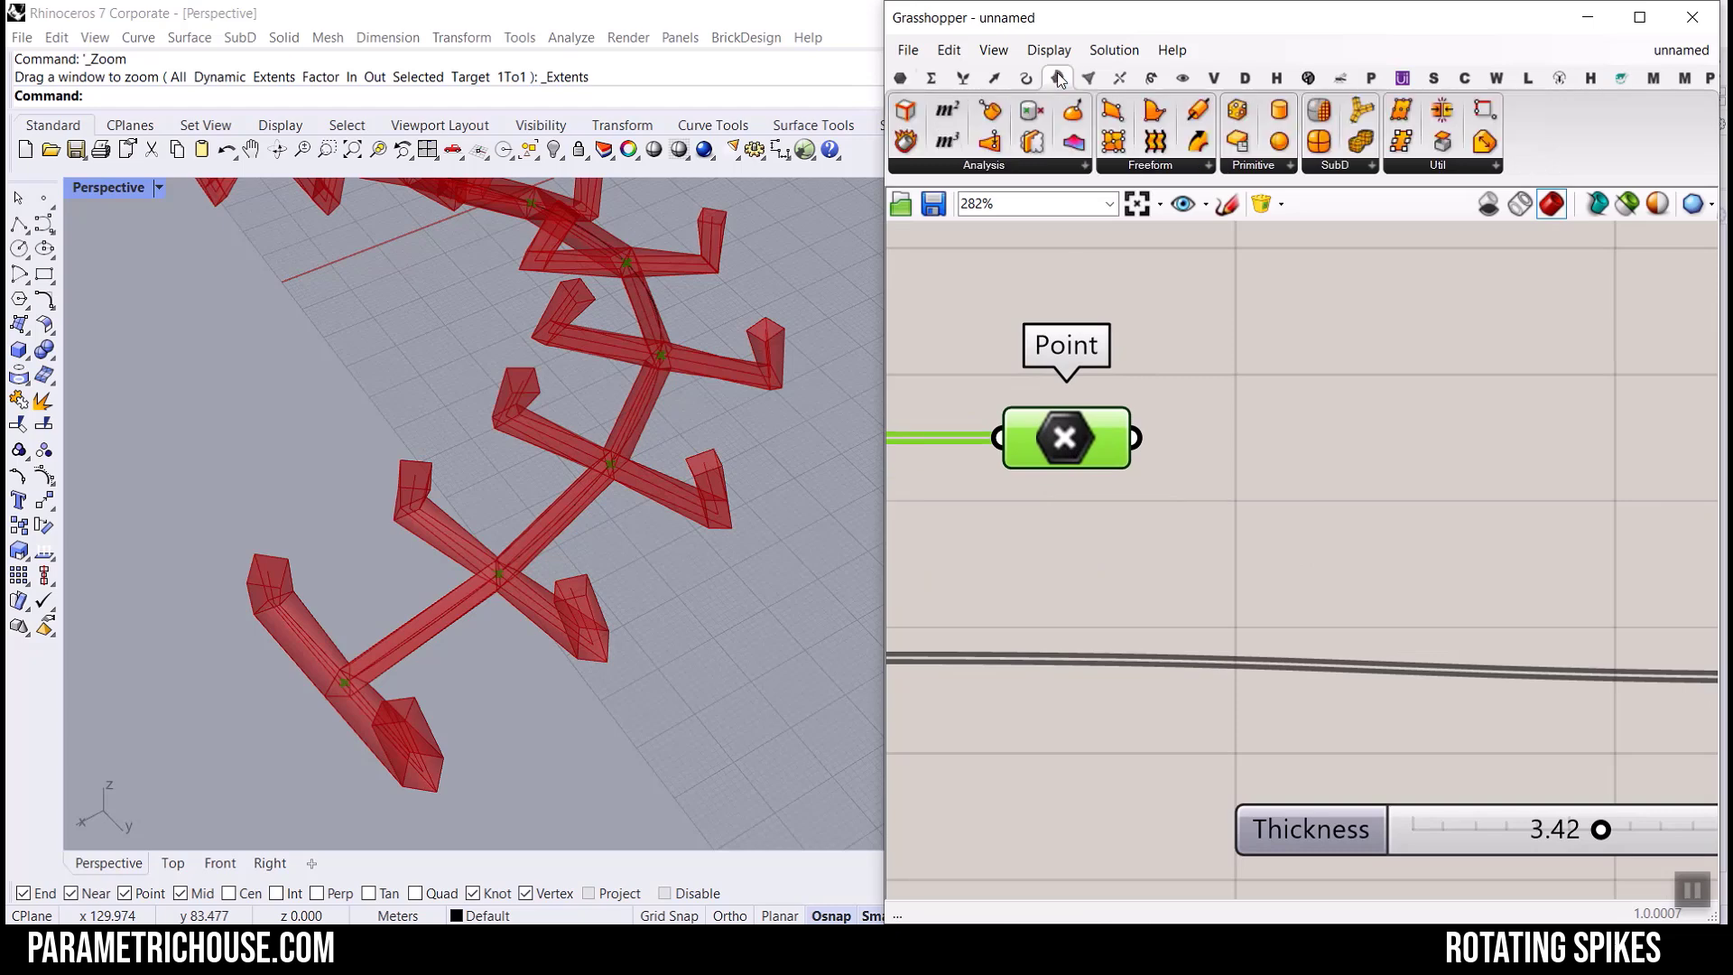
# Add a Sphere component beside the Point parameter and connect the points to its Base input.
pyautogui.click(1058, 79)
pyautogui.moveTo(1411, 447); pyautogui.dragTo(1413, 449)
pyautogui.scroll(-5, 1389, 480)
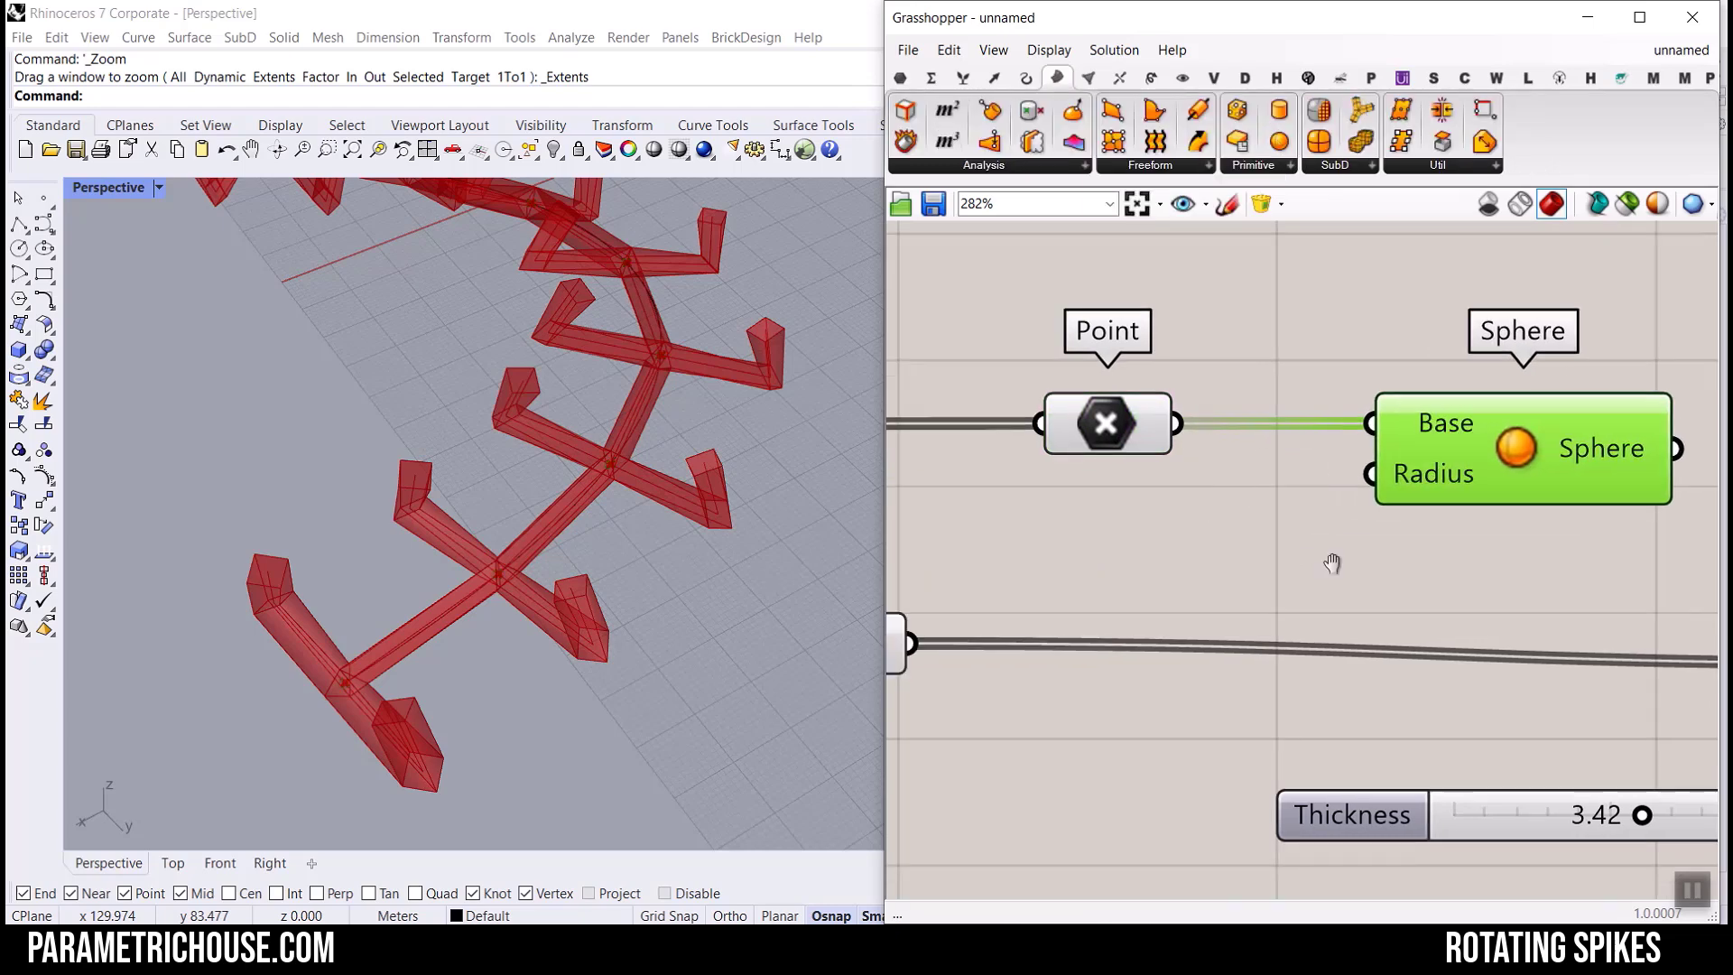
# Duplicate the Thickness slider and connect the copy to the Radius input of the Sphere component.
pyautogui.click(1354, 707)
pyautogui.hotkey('ctrl', 'c')
pyautogui.hotkey('ctrl', 'v')
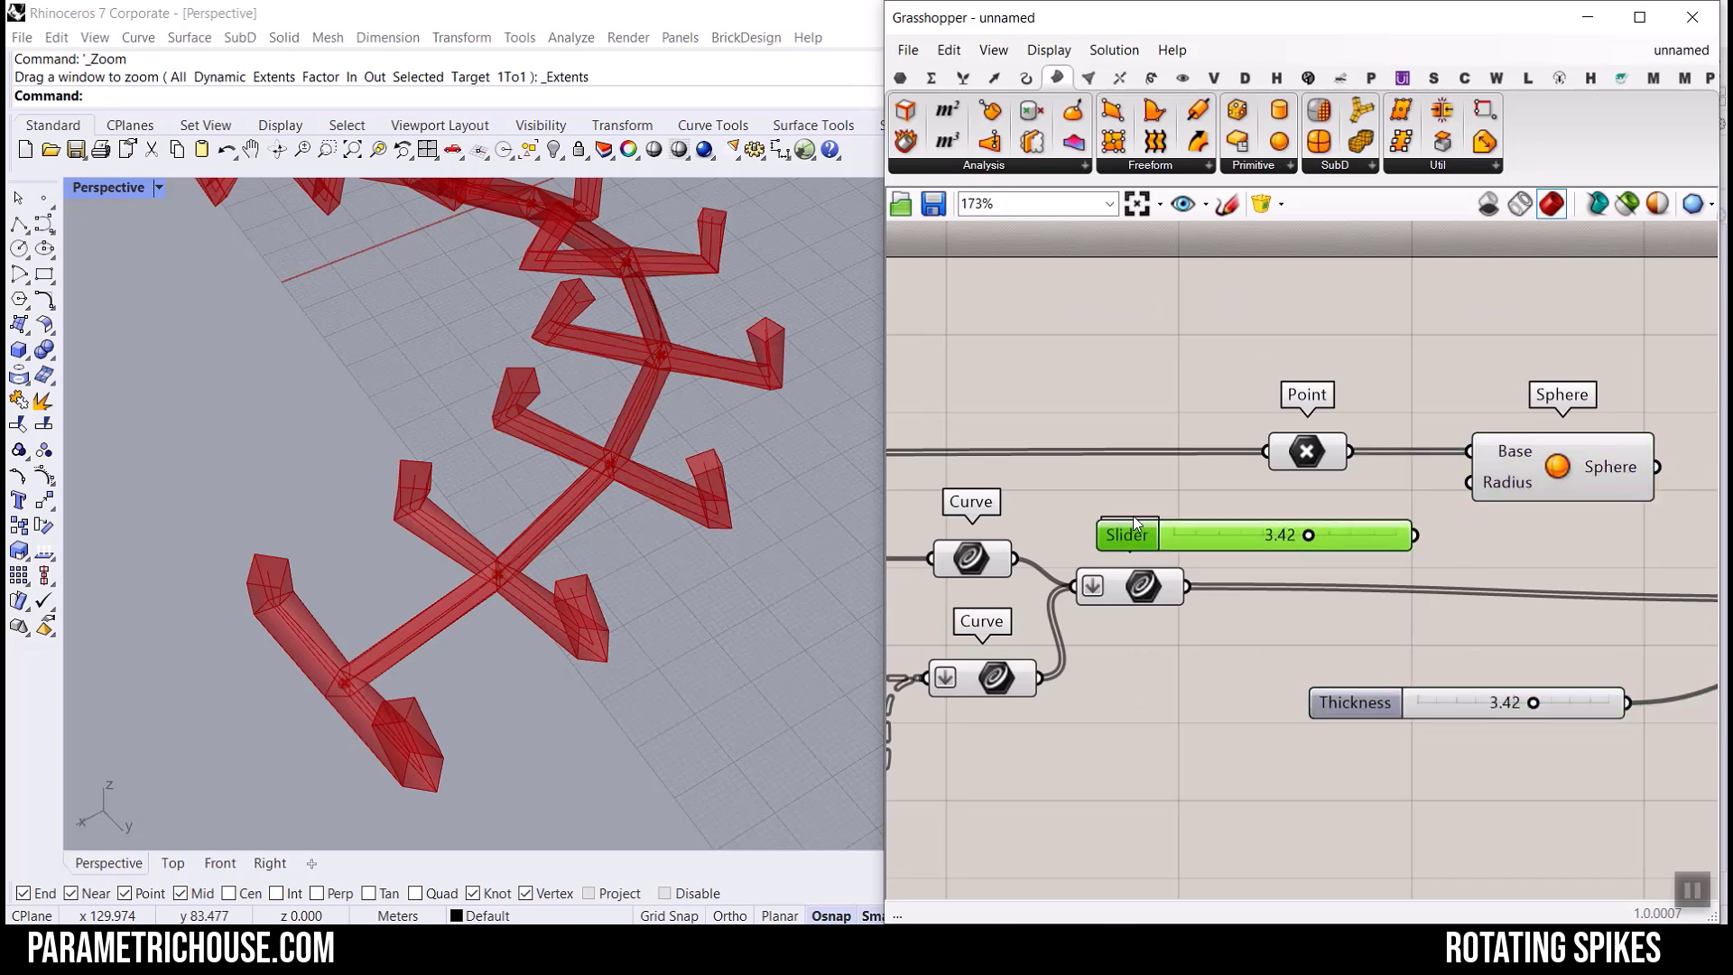
pyautogui.click(1540, 451)
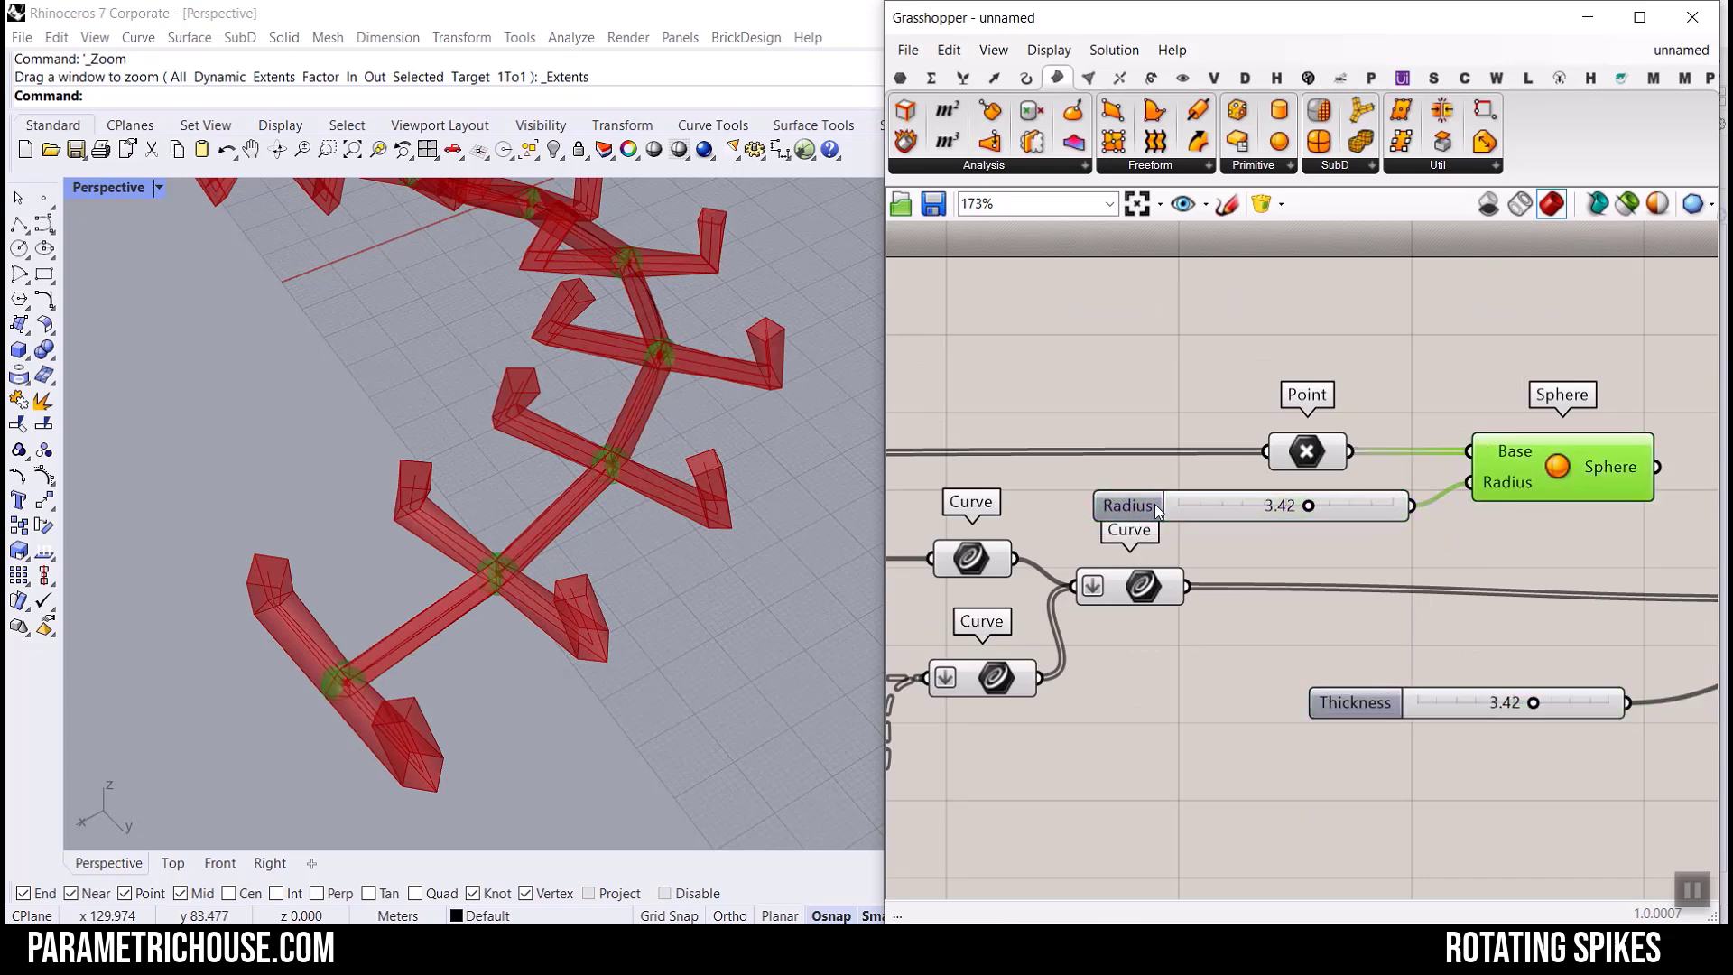
# Raise the Radius slider's upper limit and set the sphere radius to 5.98.
pyautogui.moveTo(1364, 512)
pyautogui.mouseDown()
pyautogui.moveTo(1416, 511)
pyautogui.moveTo(1371, 513)
pyautogui.mouseUp()
pyautogui.doubleClick(1132, 508)
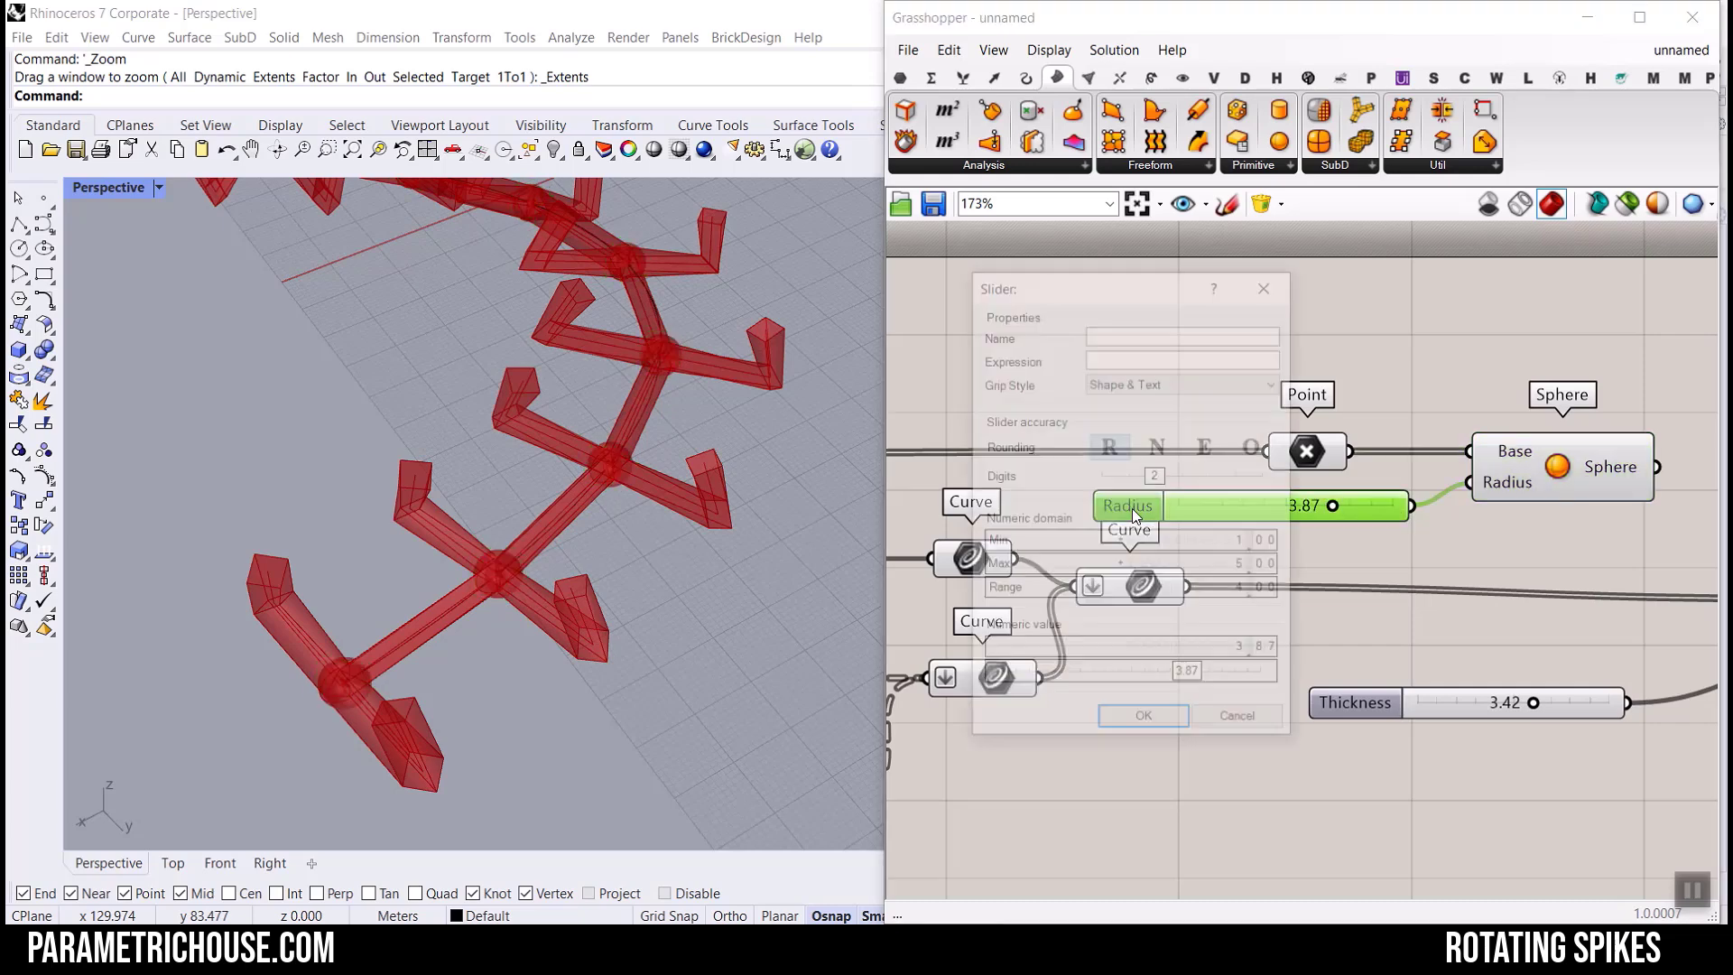
pyautogui.click(1170, 722)
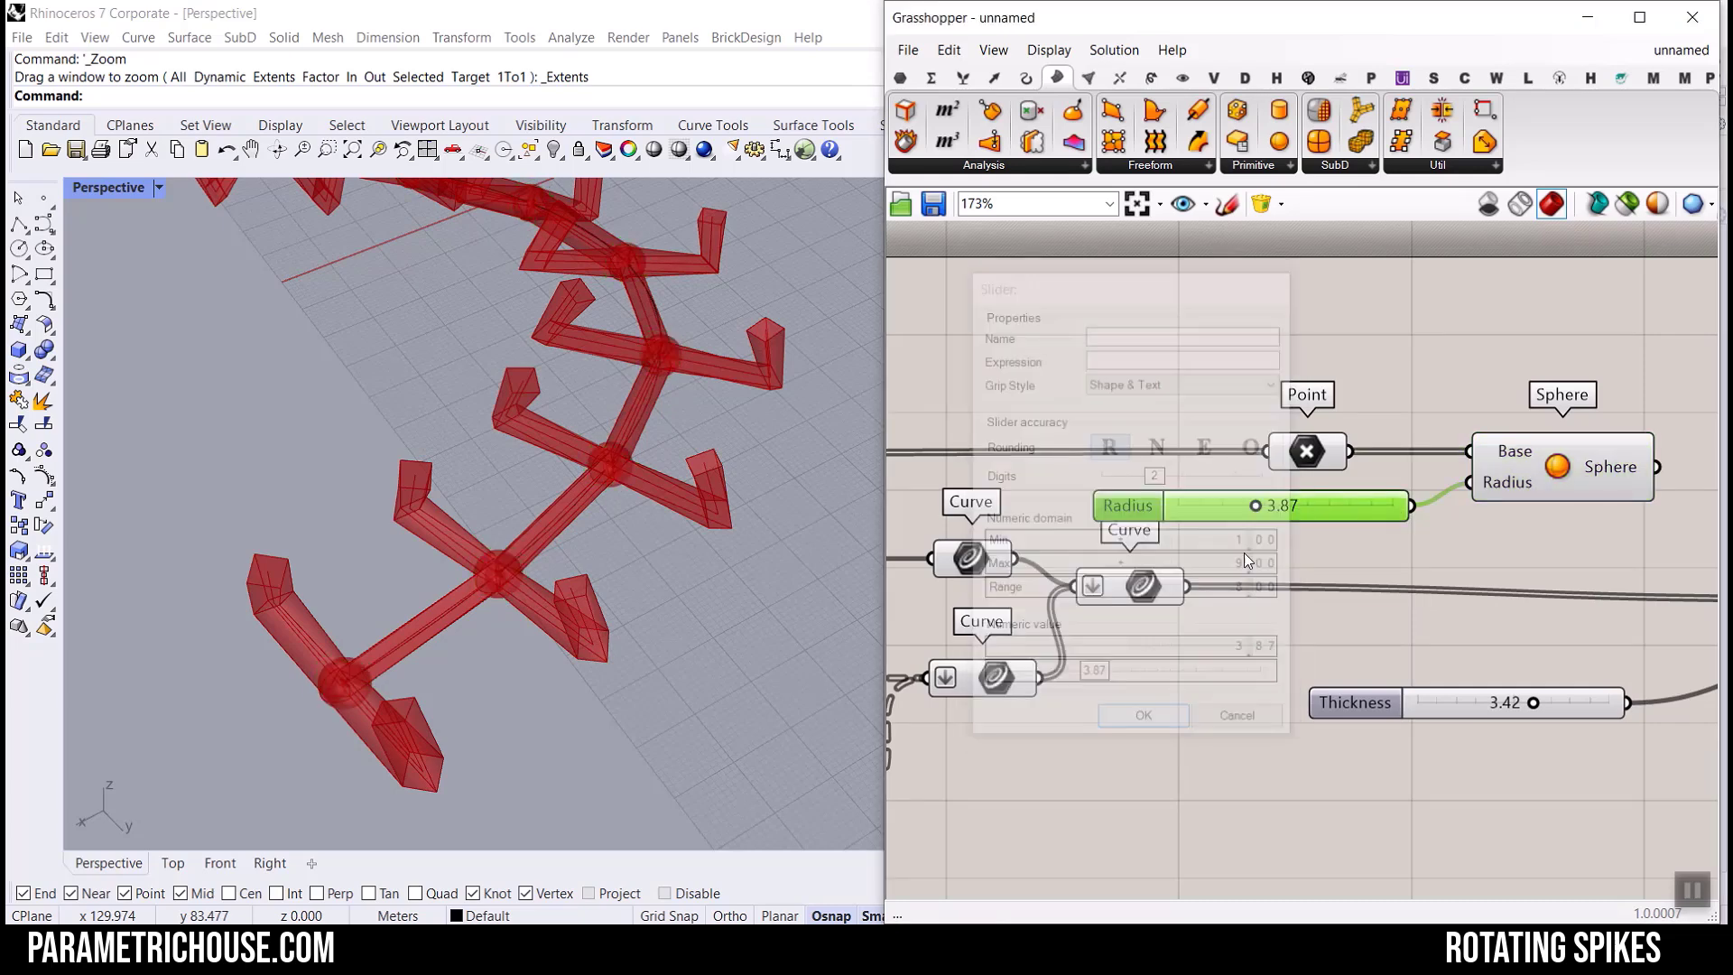
pyautogui.moveTo(1282, 512); pyautogui.dragTo(1337, 512)
pyautogui.scroll(8, 514, 594)
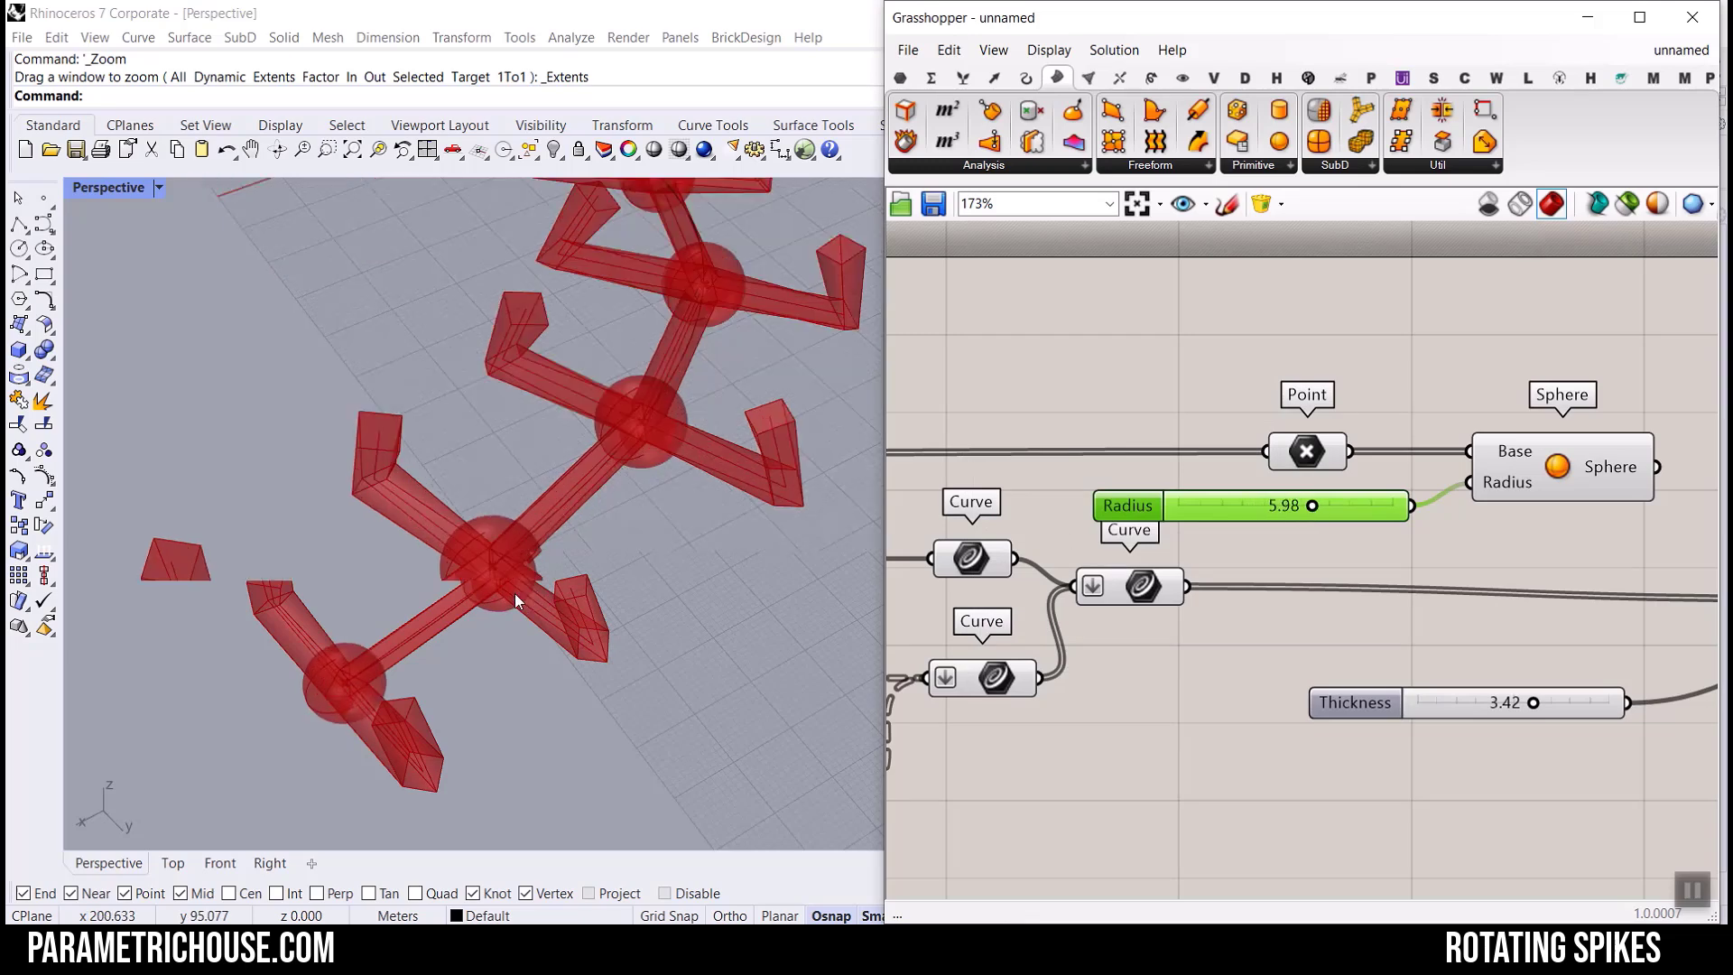
# Connect the Sphere output to the Spheres input of the Fatten component.
pyautogui.moveTo(1487, 482); pyautogui.dragTo(1209, 426, button='right')
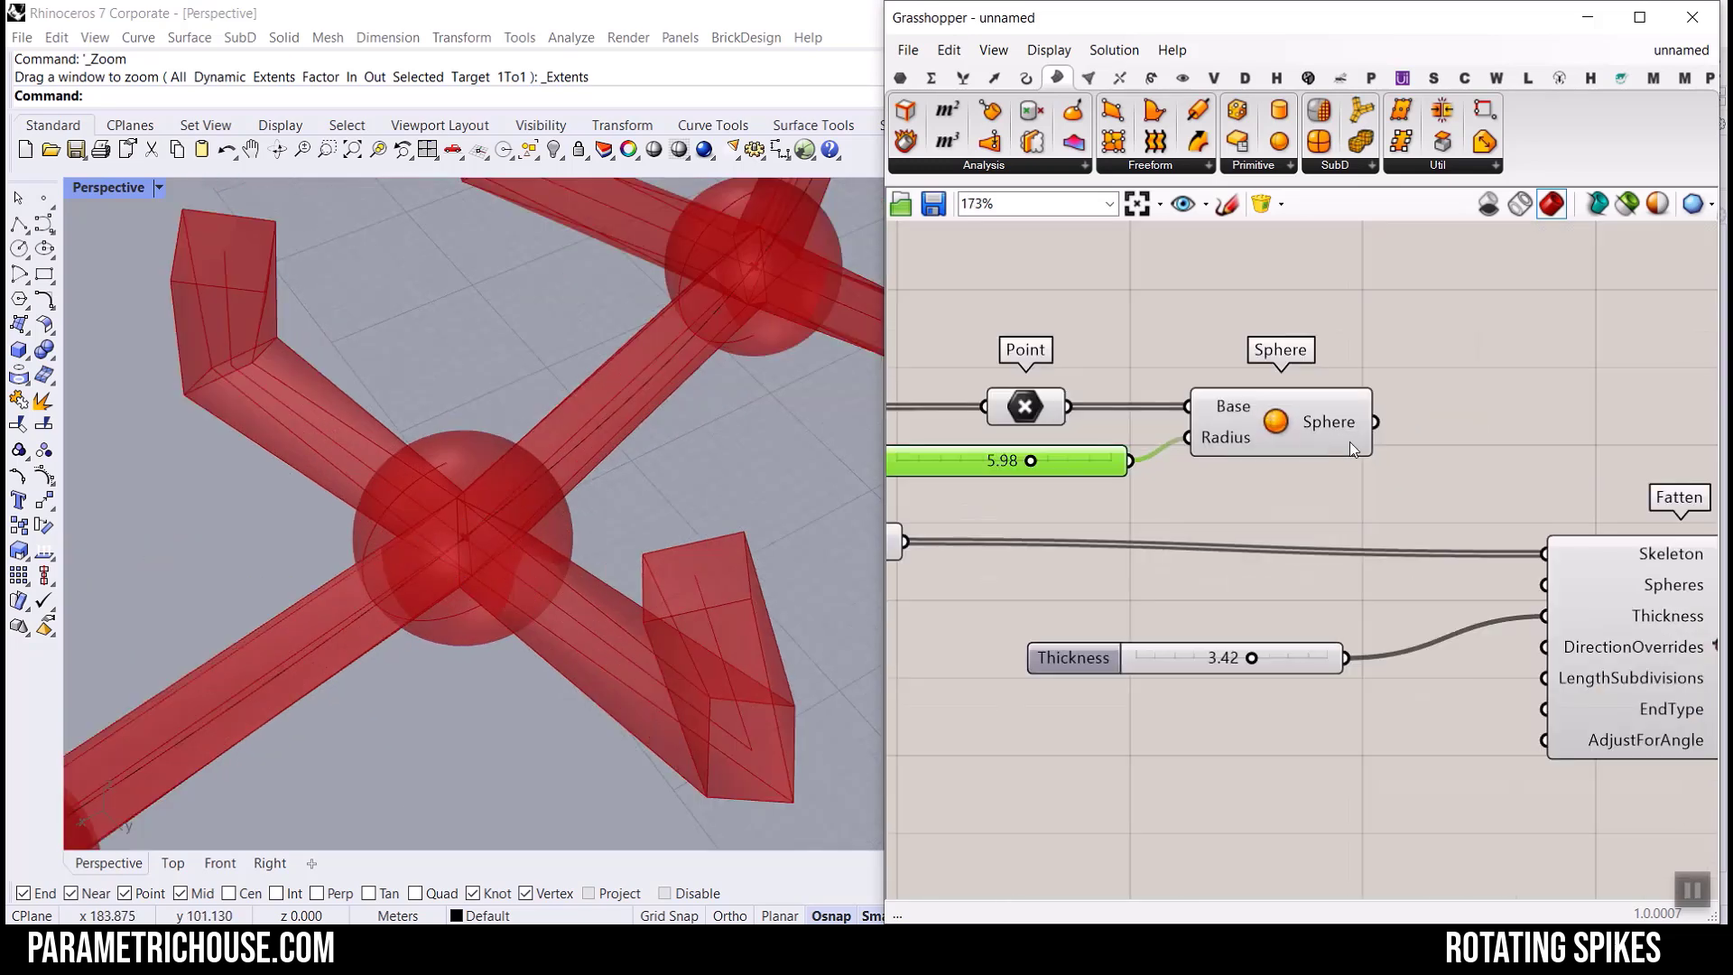
pyautogui.moveTo(1486, 587); pyautogui.dragTo(1546, 596)
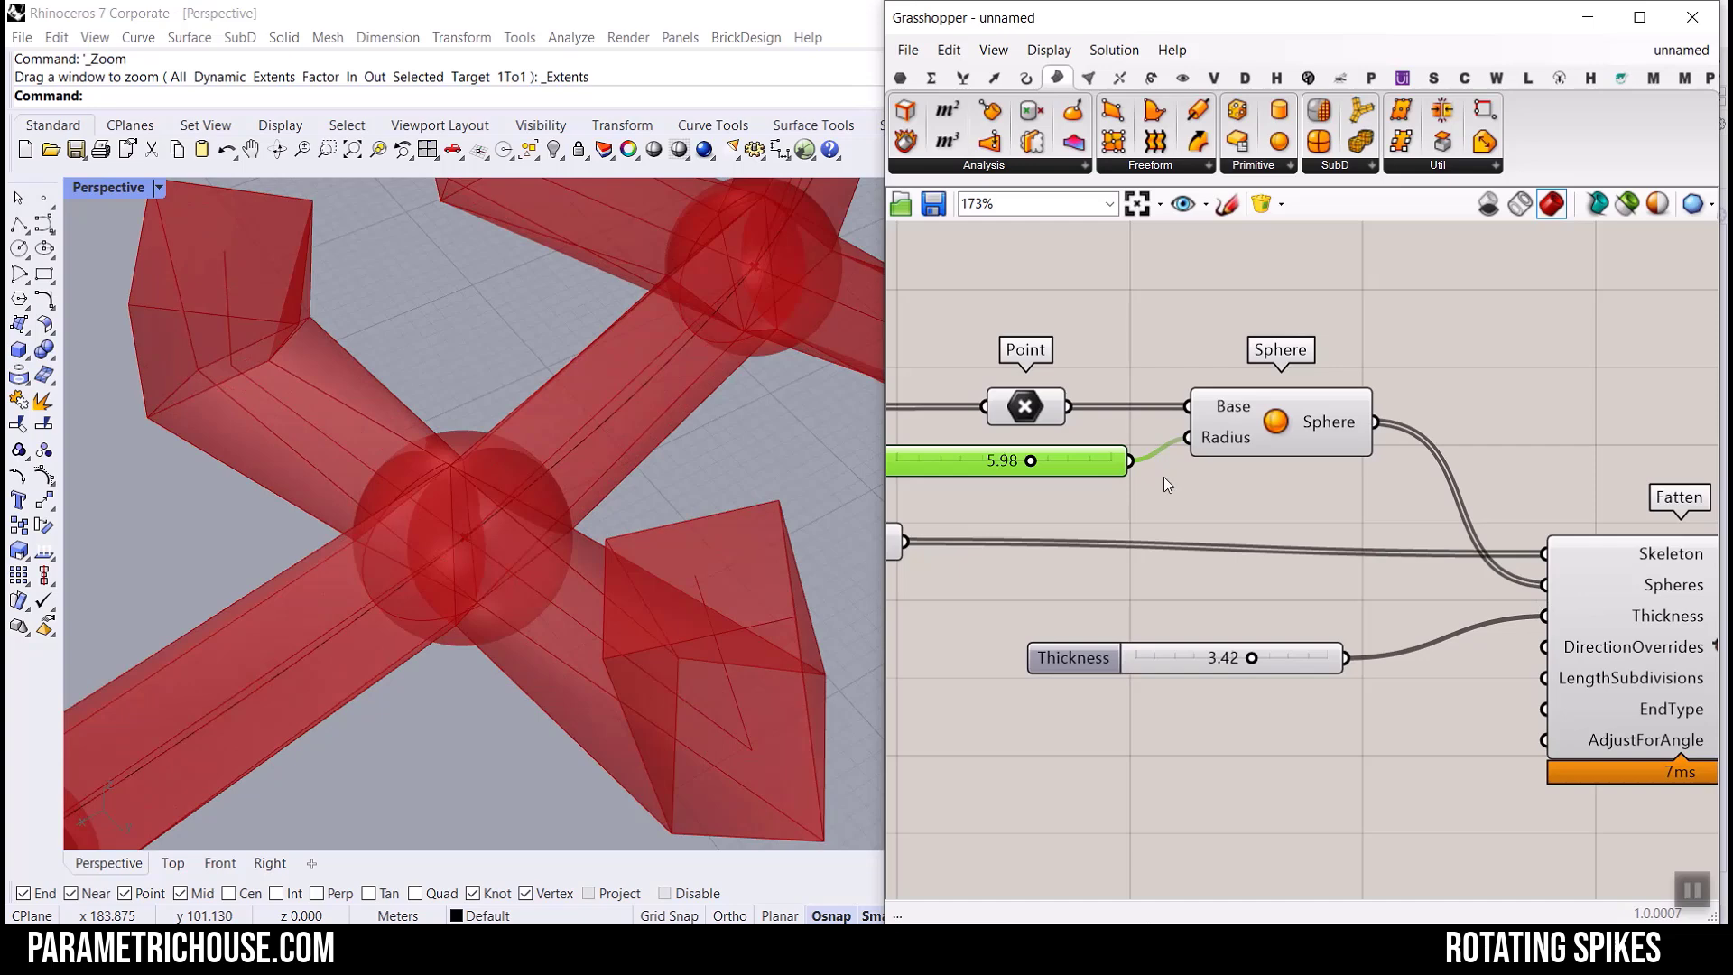
# Try a Thickness of 2.35 with a sphere Radius of 5.68 and inspect the mesh joints.
pyautogui.moveTo(1031, 459)
pyautogui.mouseDown()
pyautogui.moveTo(924, 473)
pyautogui.moveTo(1041, 477)
pyautogui.mouseUp()
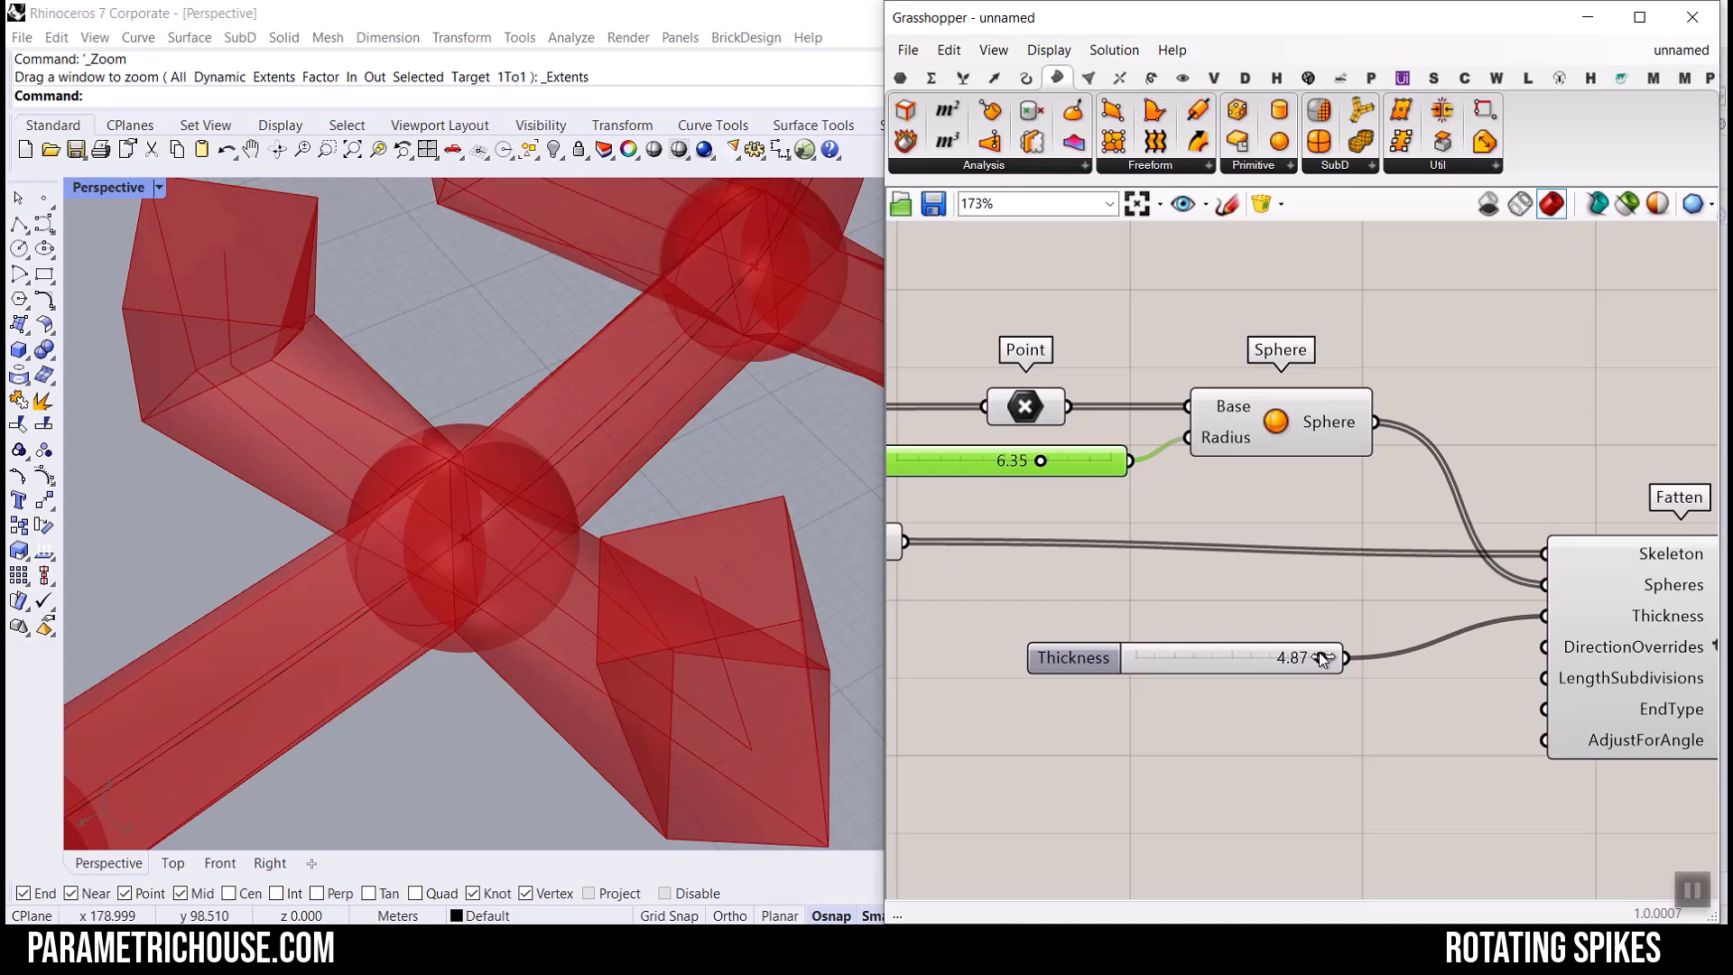
pyautogui.moveTo(1043, 463); pyautogui.dragTo(980, 463)
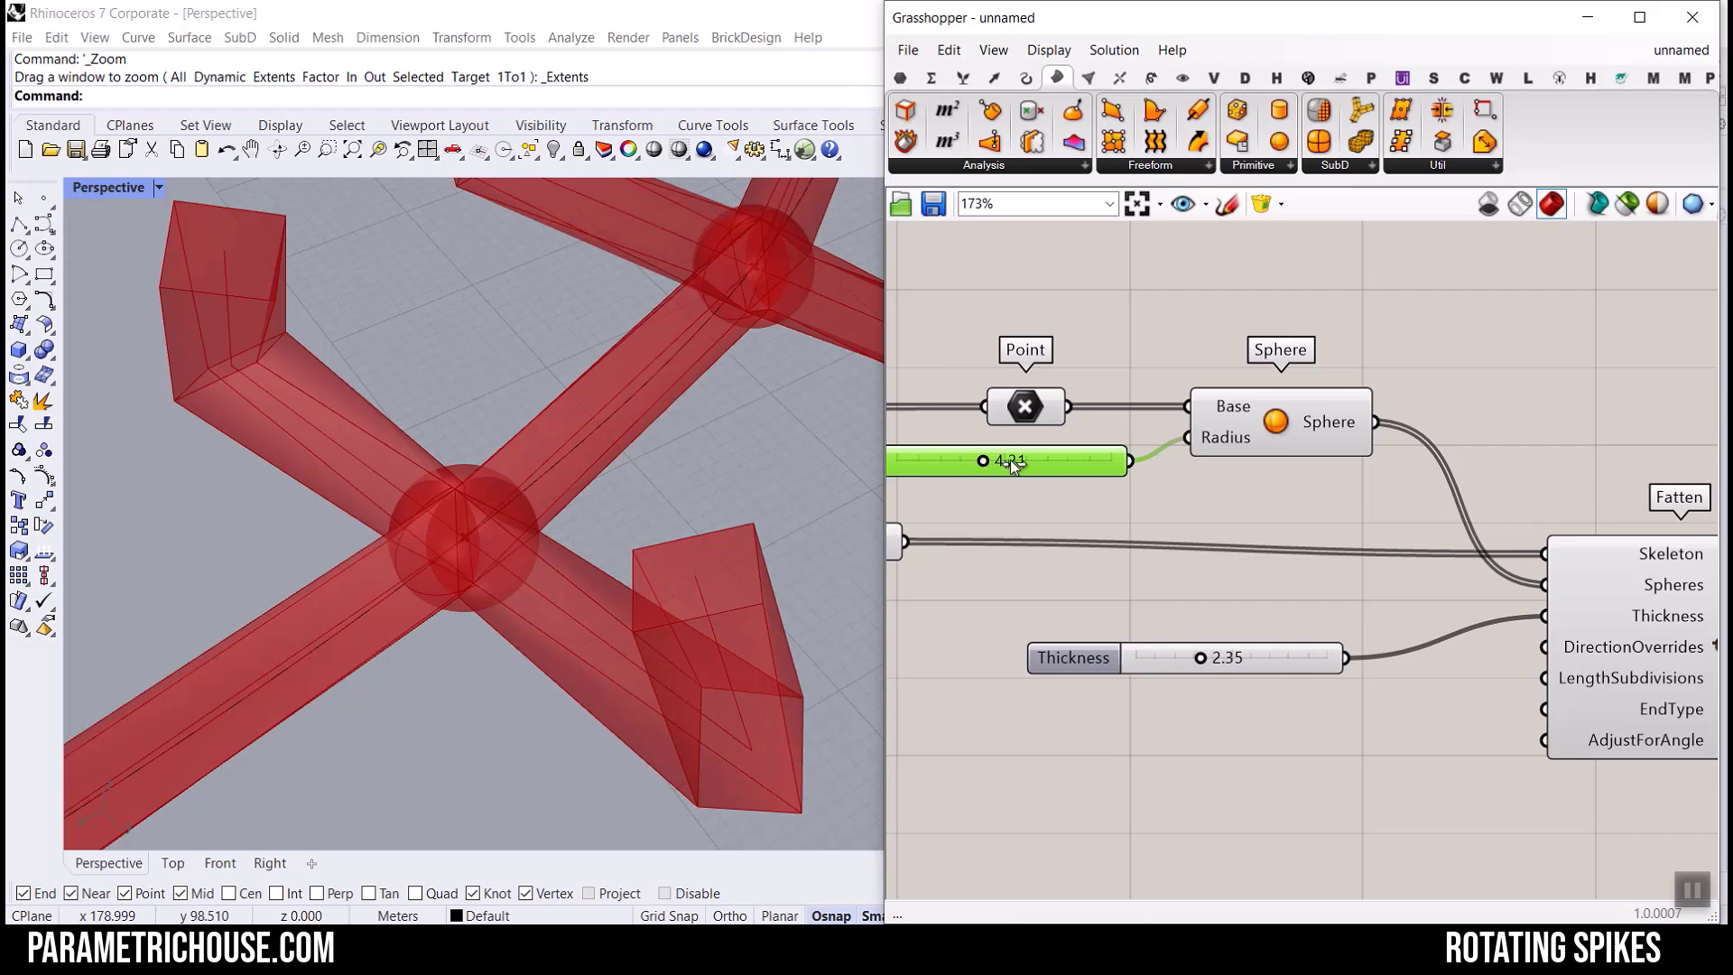
pyautogui.moveTo(1006, 465); pyautogui.dragTo(1023, 463)
pyautogui.scroll(-5, 561, 453)
pyautogui.moveTo(597, 499); pyautogui.dragTo(795, 397, button='right')
pyautogui.scroll(5, 648, 579)
pyautogui.moveTo(1153, 507); pyautogui.dragTo(1178, 480, button='right')
pyautogui.scroll(-2, 1394, 501)
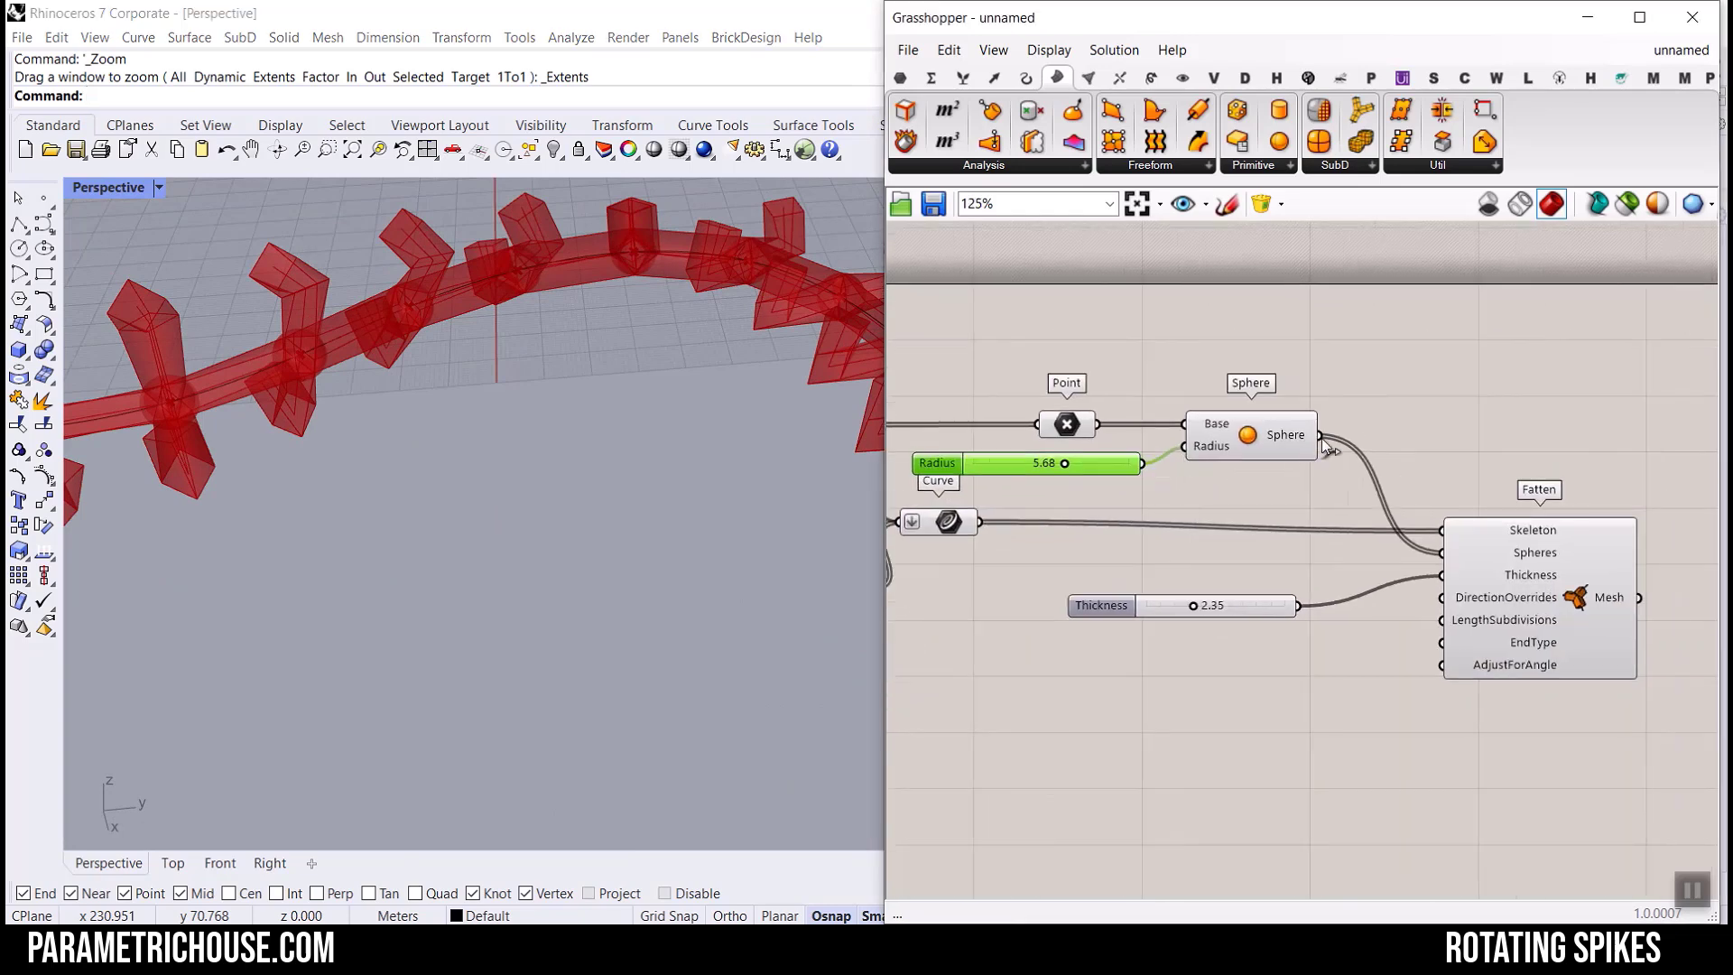
# Set Thickness to 4.47 while comparing the mesh with the spheres disconnected from and reconnected to Fatten.
pyautogui.scroll(3, 1215, 612)
pyautogui.moveTo(1180, 599); pyautogui.dragTo(1296, 599)
pyautogui.scroll(5, 605, 484)
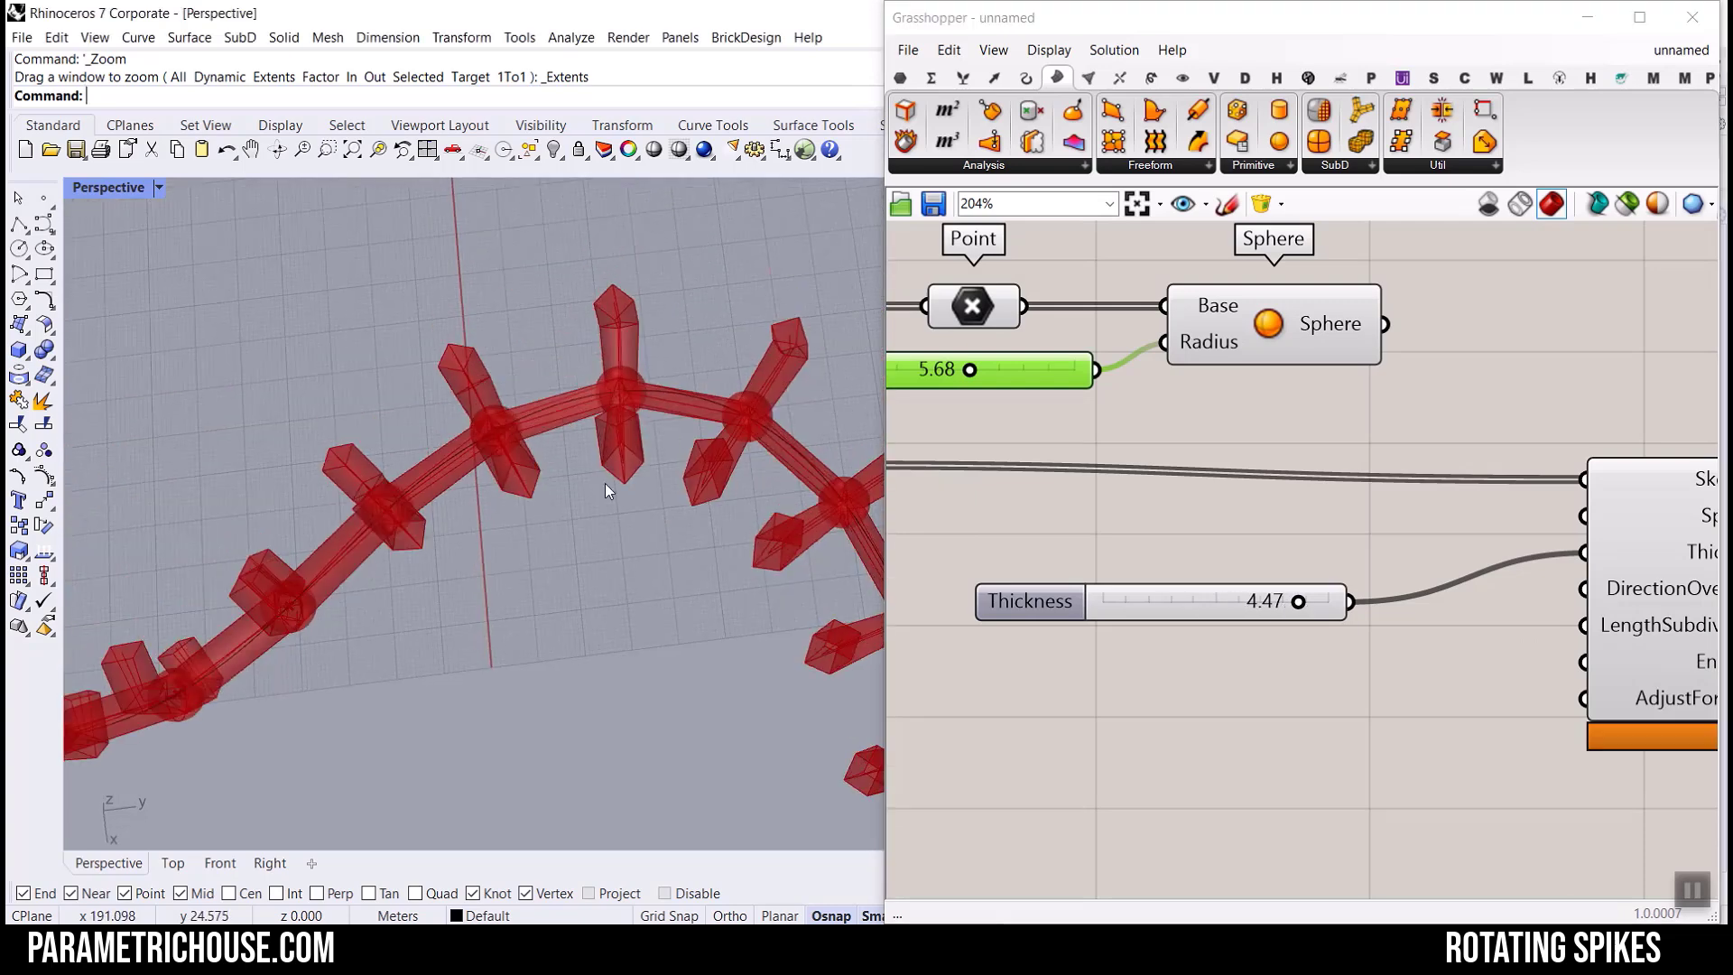
pyautogui.moveTo(1384, 323); pyautogui.dragTo(1583, 516)
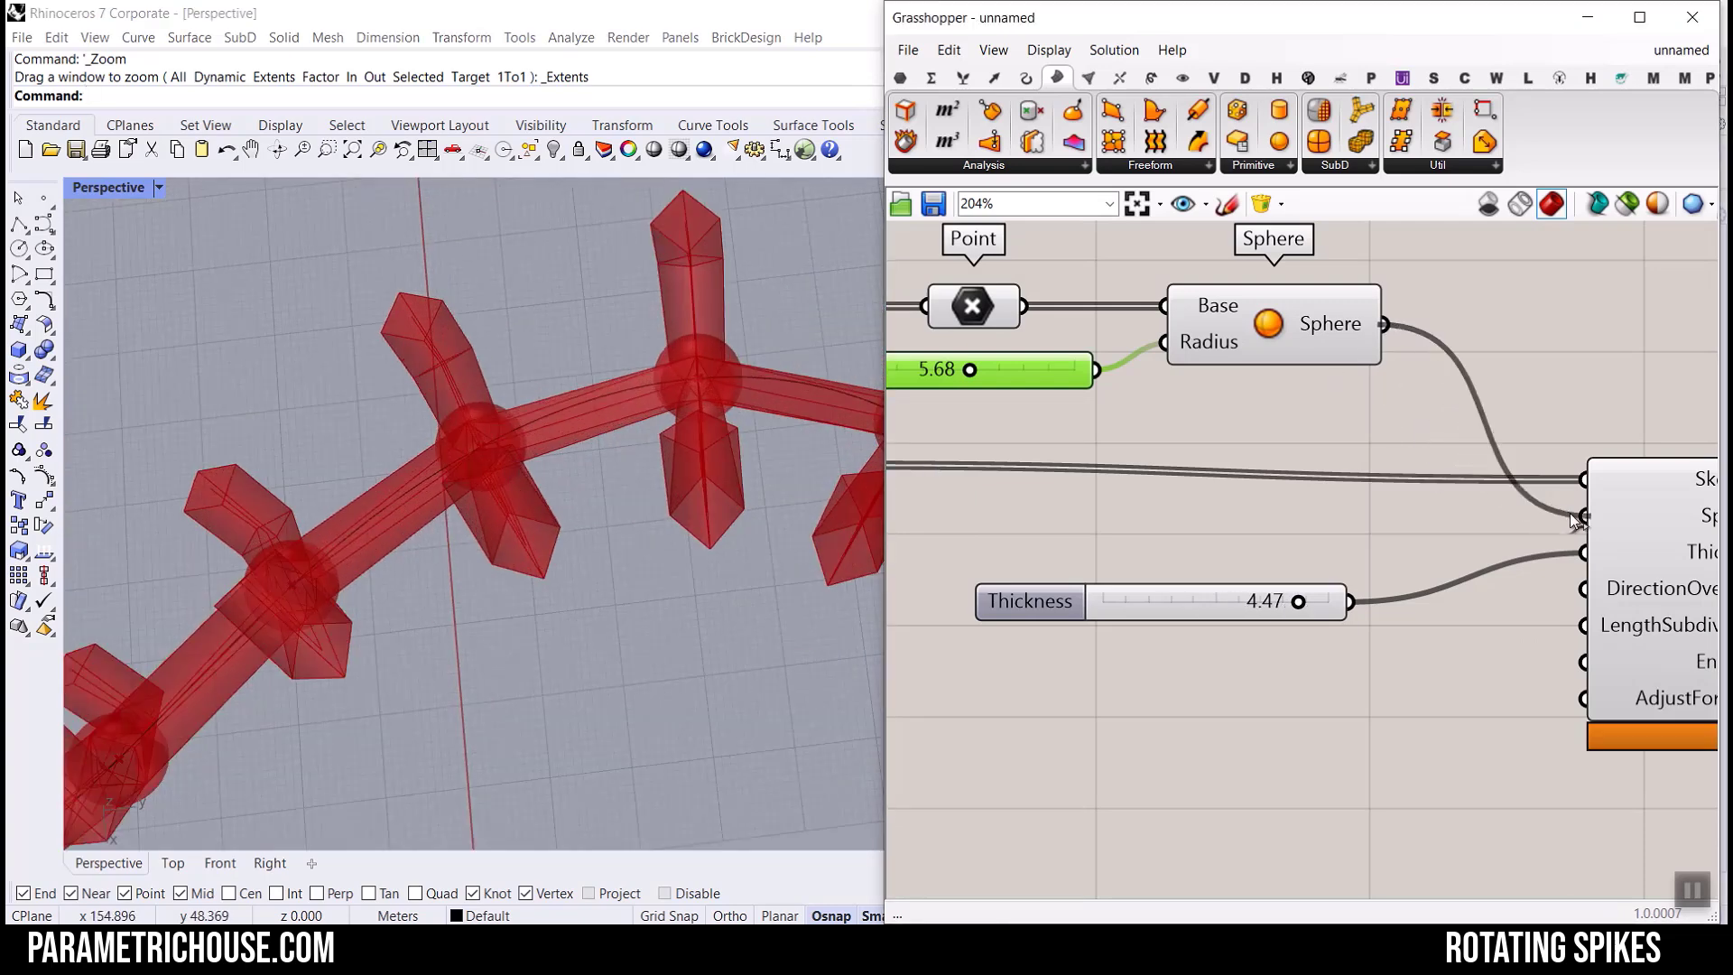
pyautogui.moveTo(970, 373)
pyautogui.mouseDown()
pyautogui.moveTo(913, 375)
pyautogui.moveTo(981, 373)
pyautogui.mouseUp()
# Turn off the preview of the Sphere component.
pyautogui.rightClick(1264, 316)
pyautogui.click(1291, 353)
pyautogui.scroll(-3, 623, 486)
# Set the L1 slider for the first spike segments to 37.9.
pyautogui.moveTo(623, 486); pyautogui.dragTo(542, 587, button='right')
pyautogui.scroll(-10, 1344, 468)
pyautogui.scroll(8, 1235, 562)
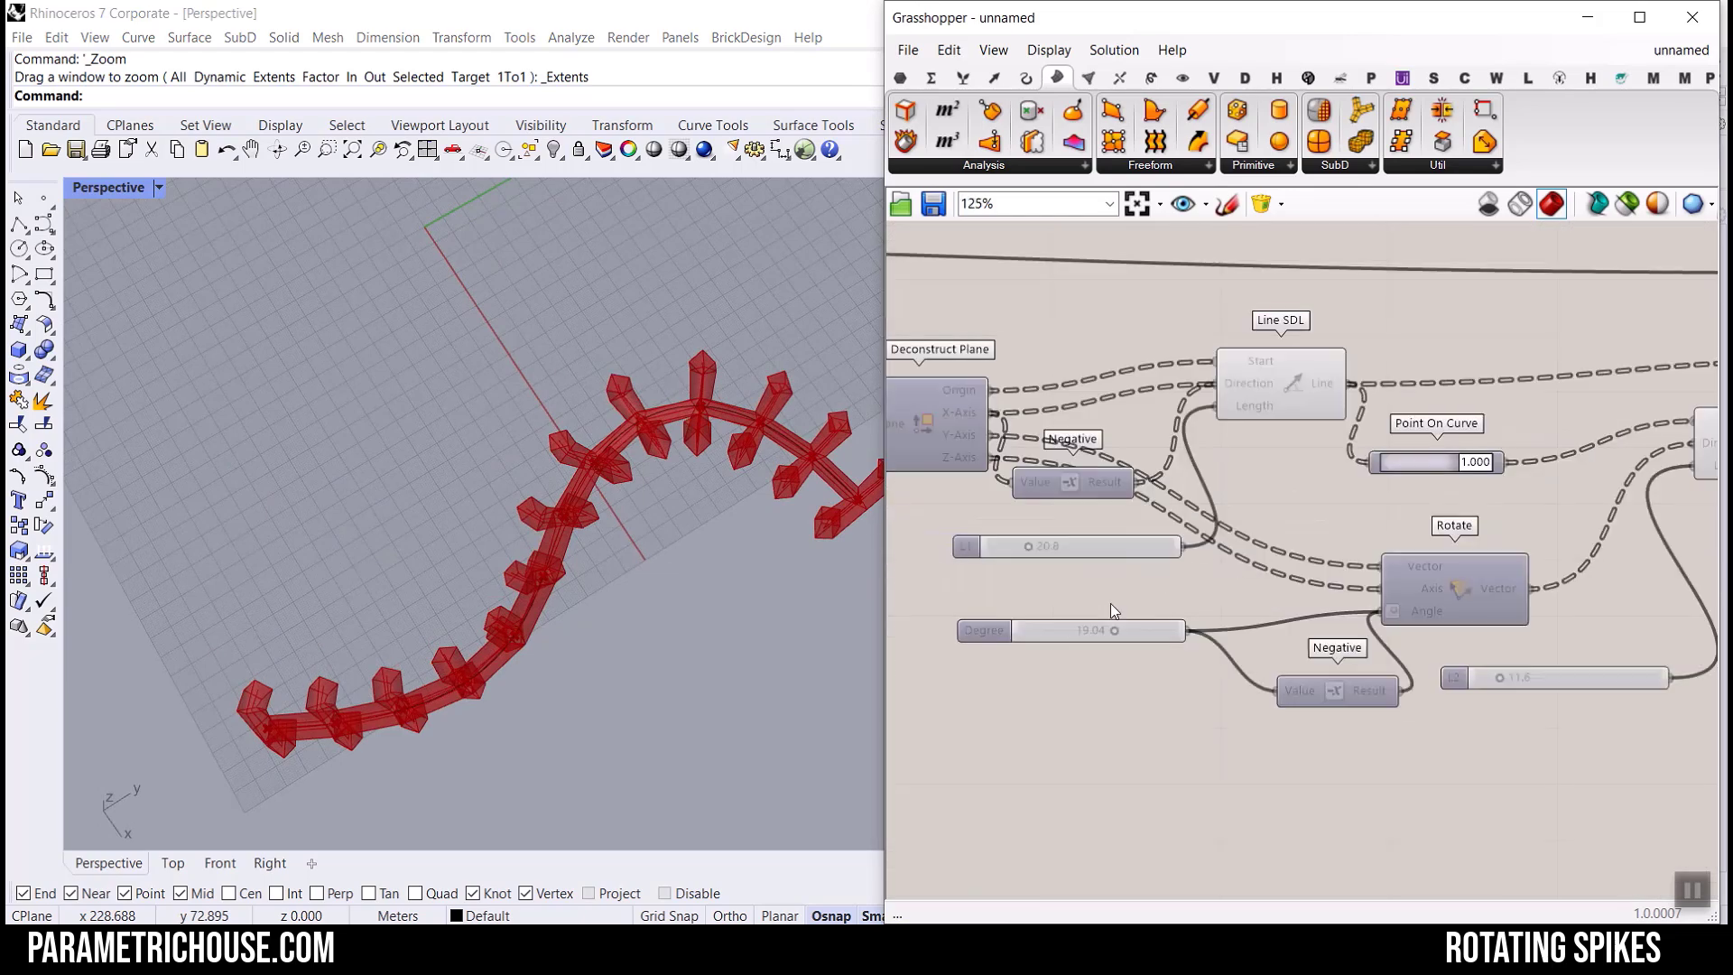
pyautogui.click(1029, 551)
pyautogui.moveTo(1033, 551)
pyautogui.mouseDown()
pyautogui.moveTo(1007, 548)
pyautogui.moveTo(1038, 549)
pyautogui.mouseUp()
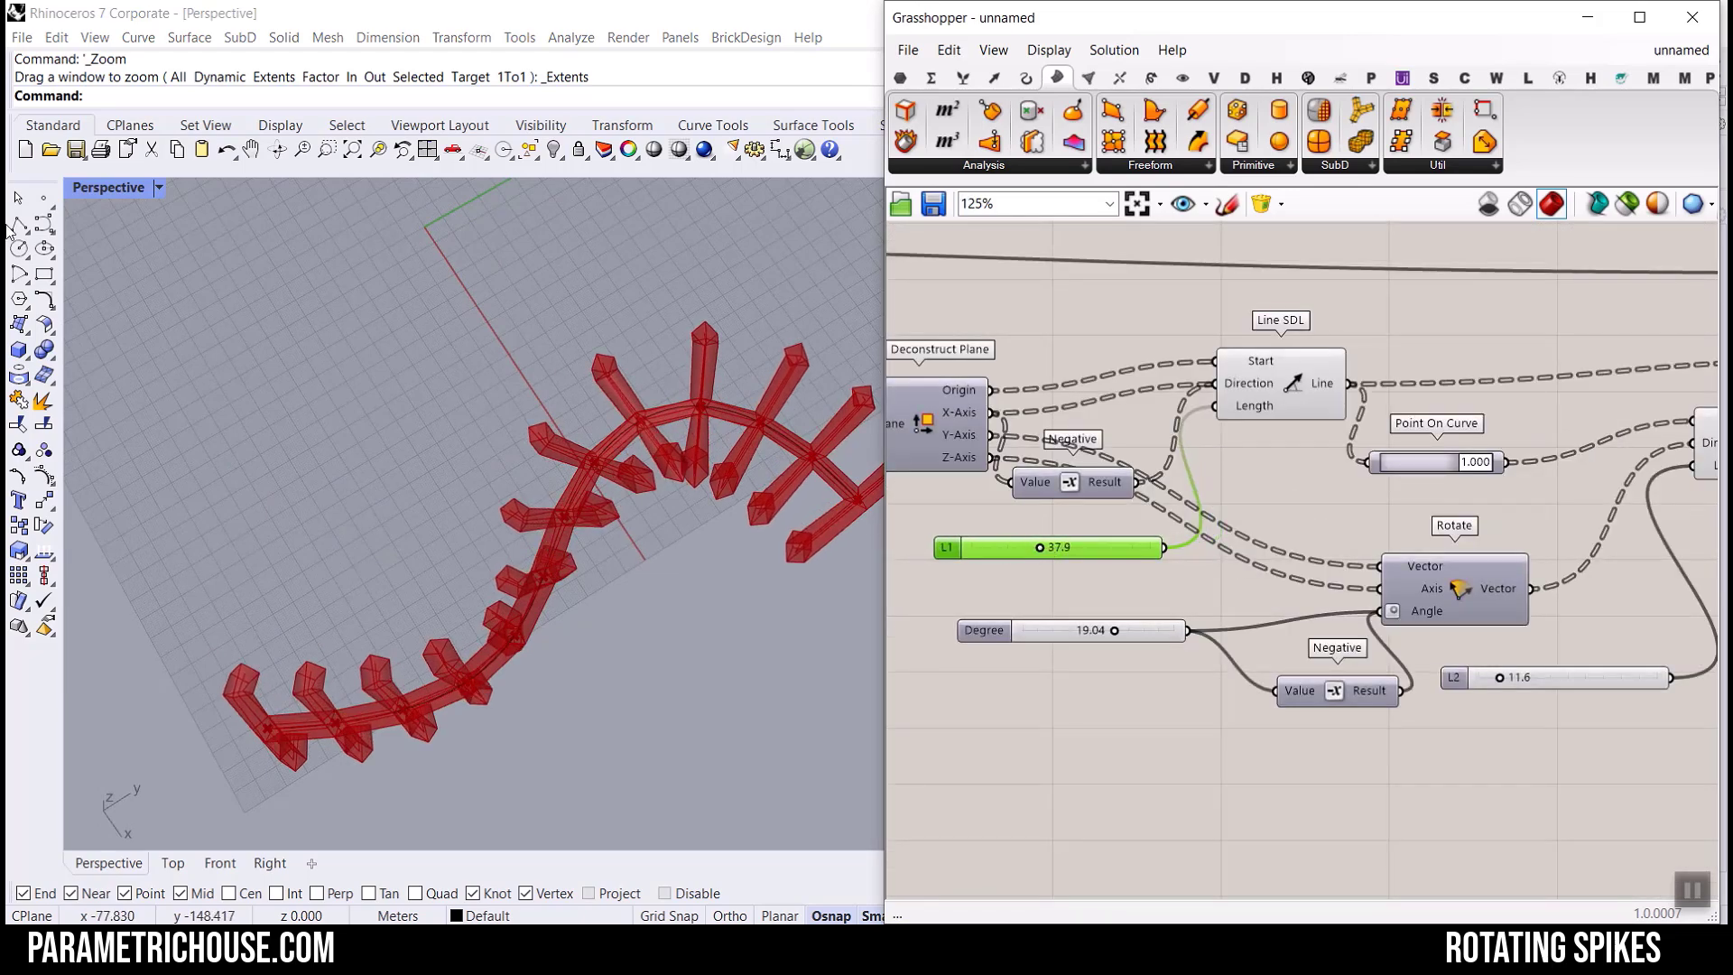
# Select the base curve in the Rhino viewport and move its control point to reshape it into an arch.
pyautogui.click(556, 510)
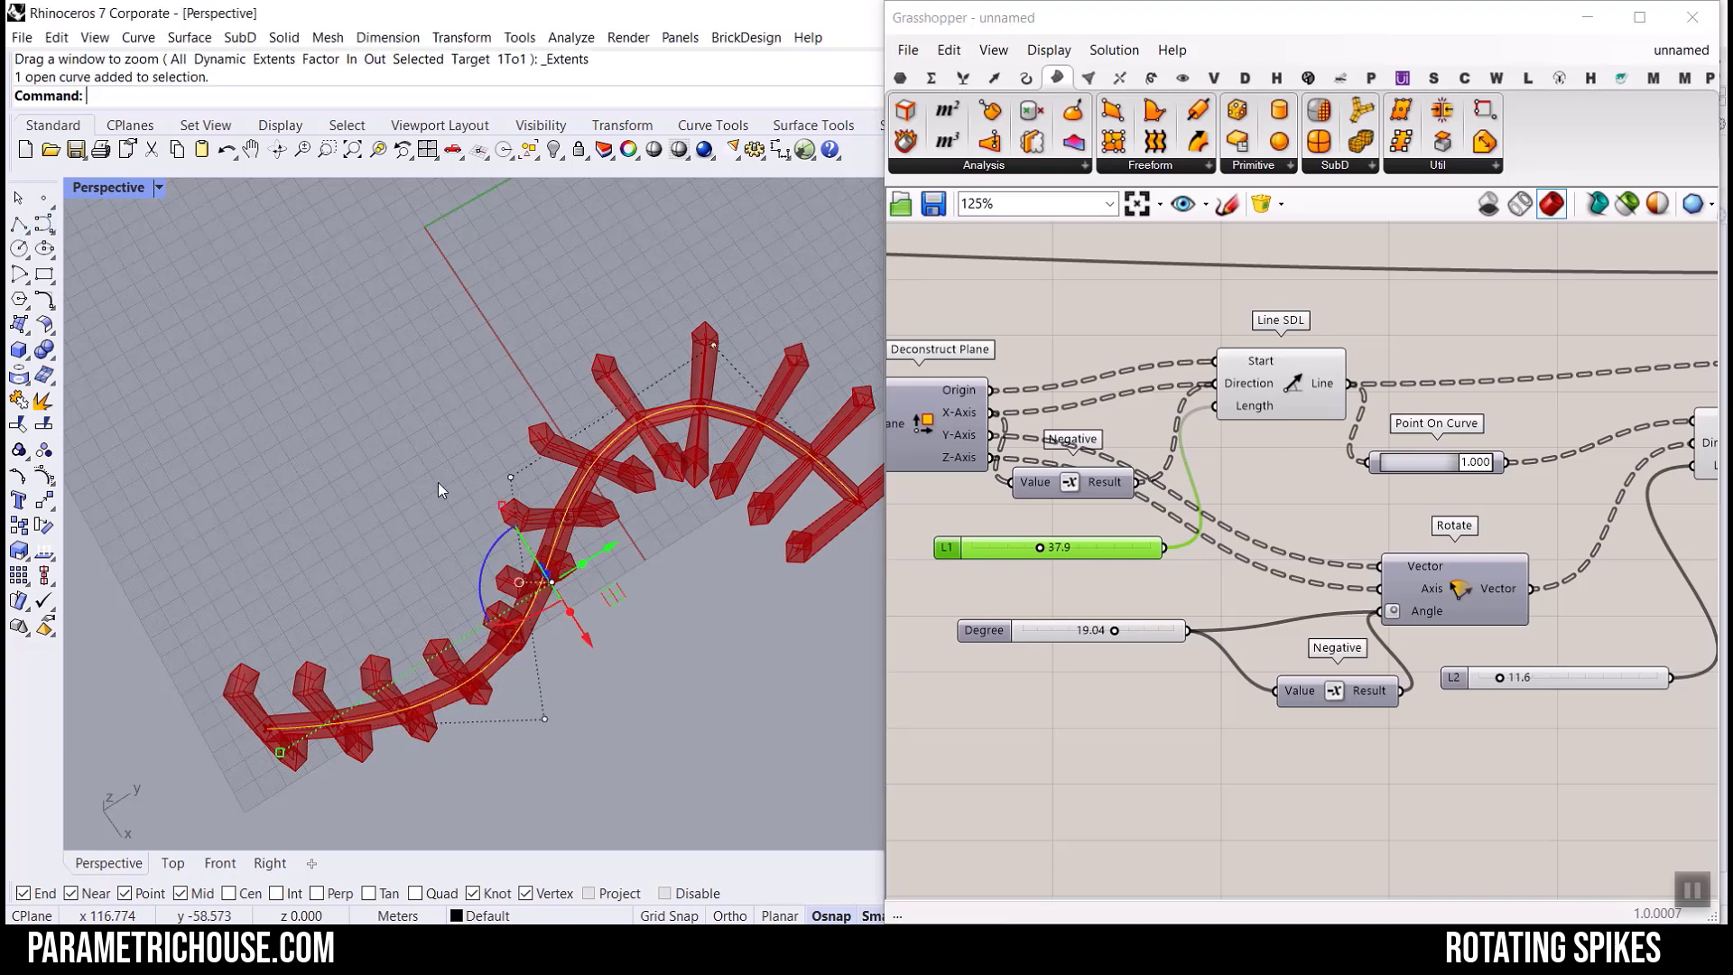
pyautogui.scroll(-2, 442, 483)
pyautogui.moveTo(493, 598); pyautogui.dragTo(474, 346)
pyautogui.click(615, 294)
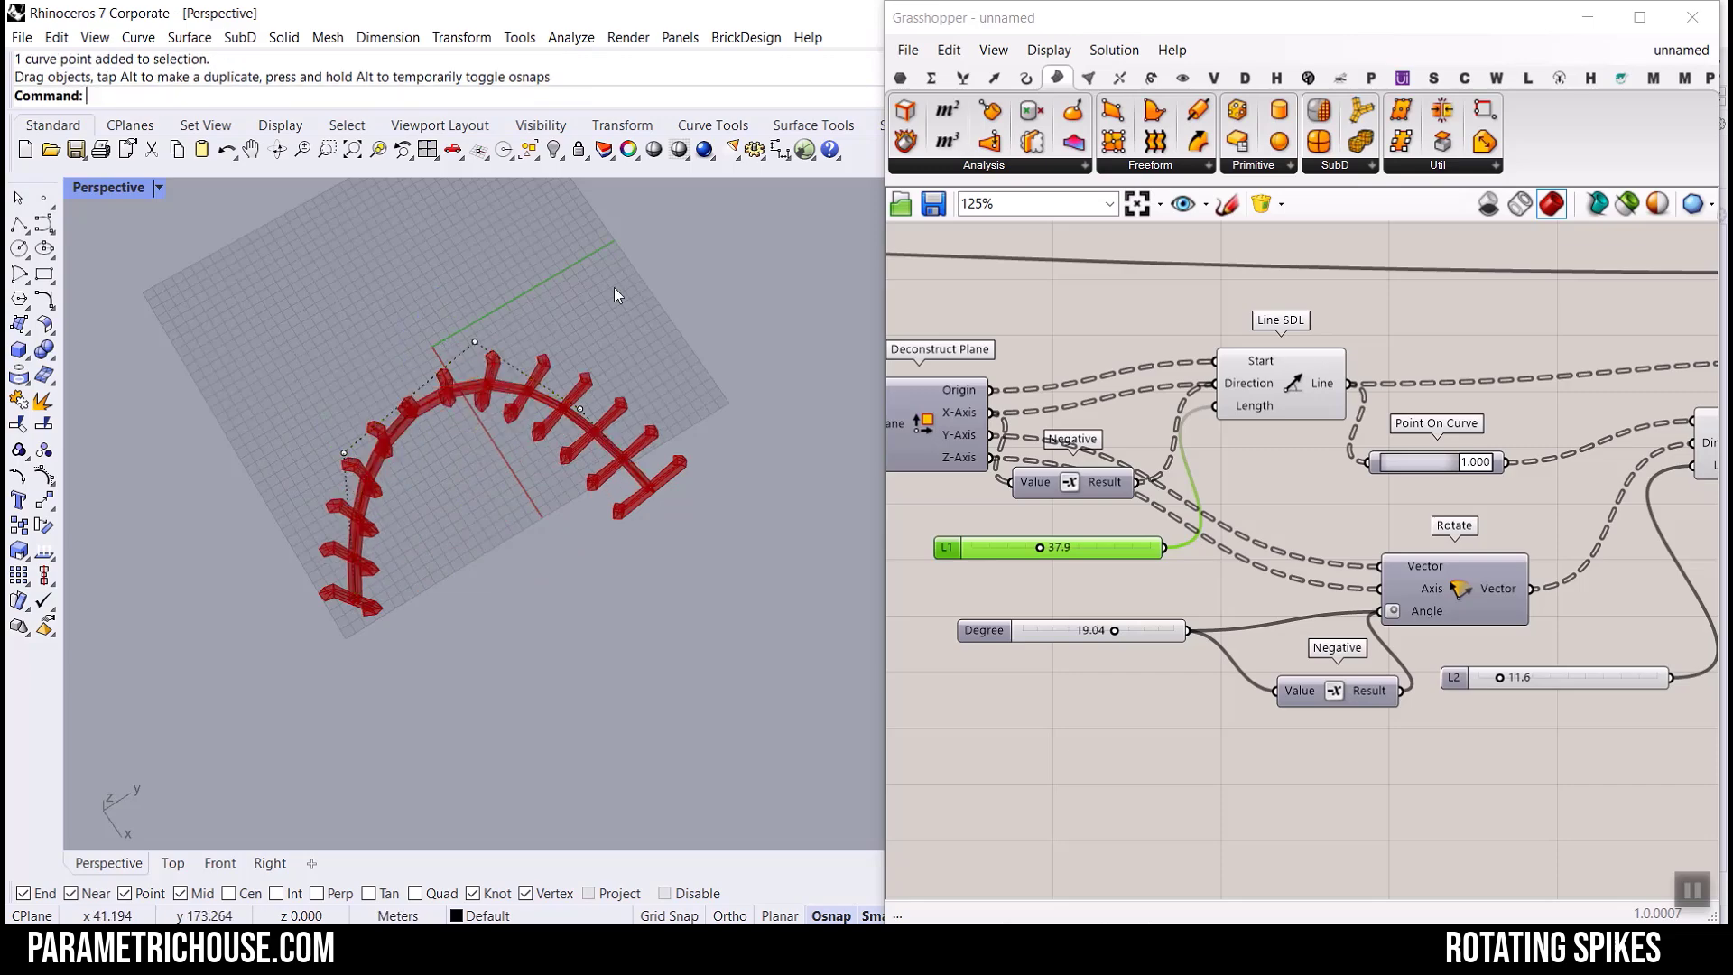
# Set the Domain end slider of the rotation domain to 0.00.
pyautogui.moveTo(615, 294); pyautogui.dragTo(499, 410, button='right')
pyautogui.scroll(6, 402, 540)
pyautogui.moveTo(398, 542); pyautogui.dragTo(388, 483, button='right')
pyautogui.scroll(-6, 483, 523)
pyautogui.scroll(-7, 1625, 526)
pyautogui.scroll(5, 1096, 585)
pyautogui.scroll(5, 1094, 593)
pyautogui.moveTo(1094, 588); pyautogui.dragTo(930, 588)
pyautogui.scroll(8, 442, 537)
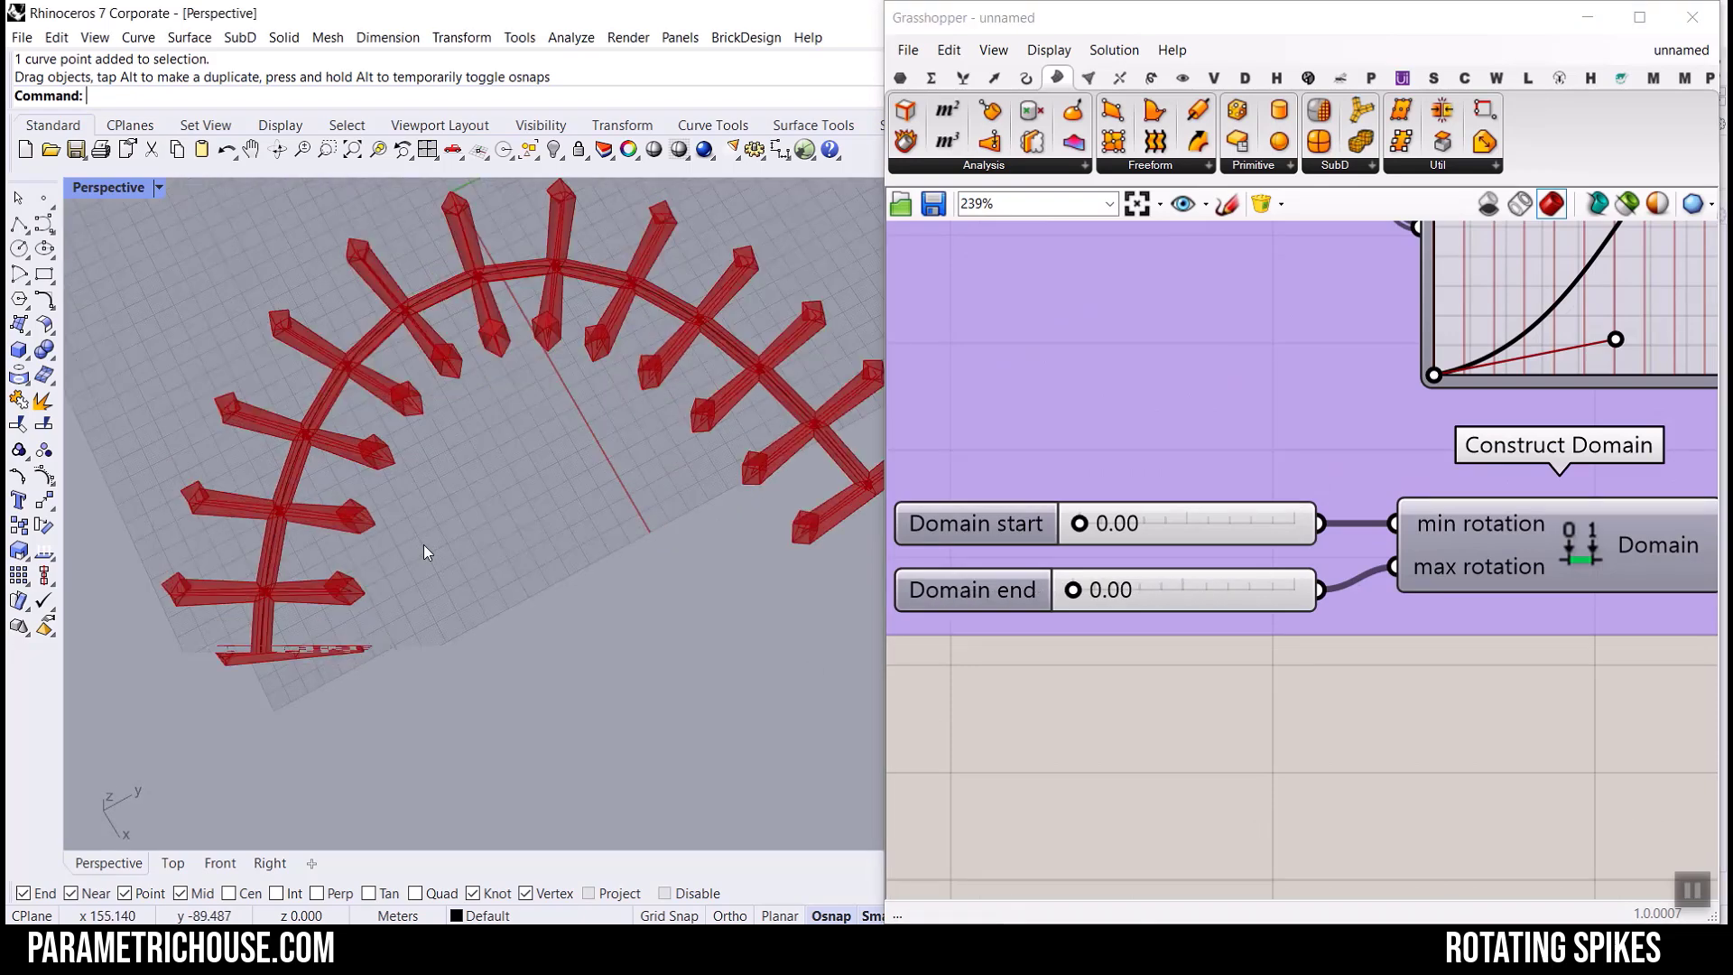
# Set the L1 slider to 28.0 and lower the Degree slider that bends the spike tips.
pyautogui.scroll(-6, 1349, 446)
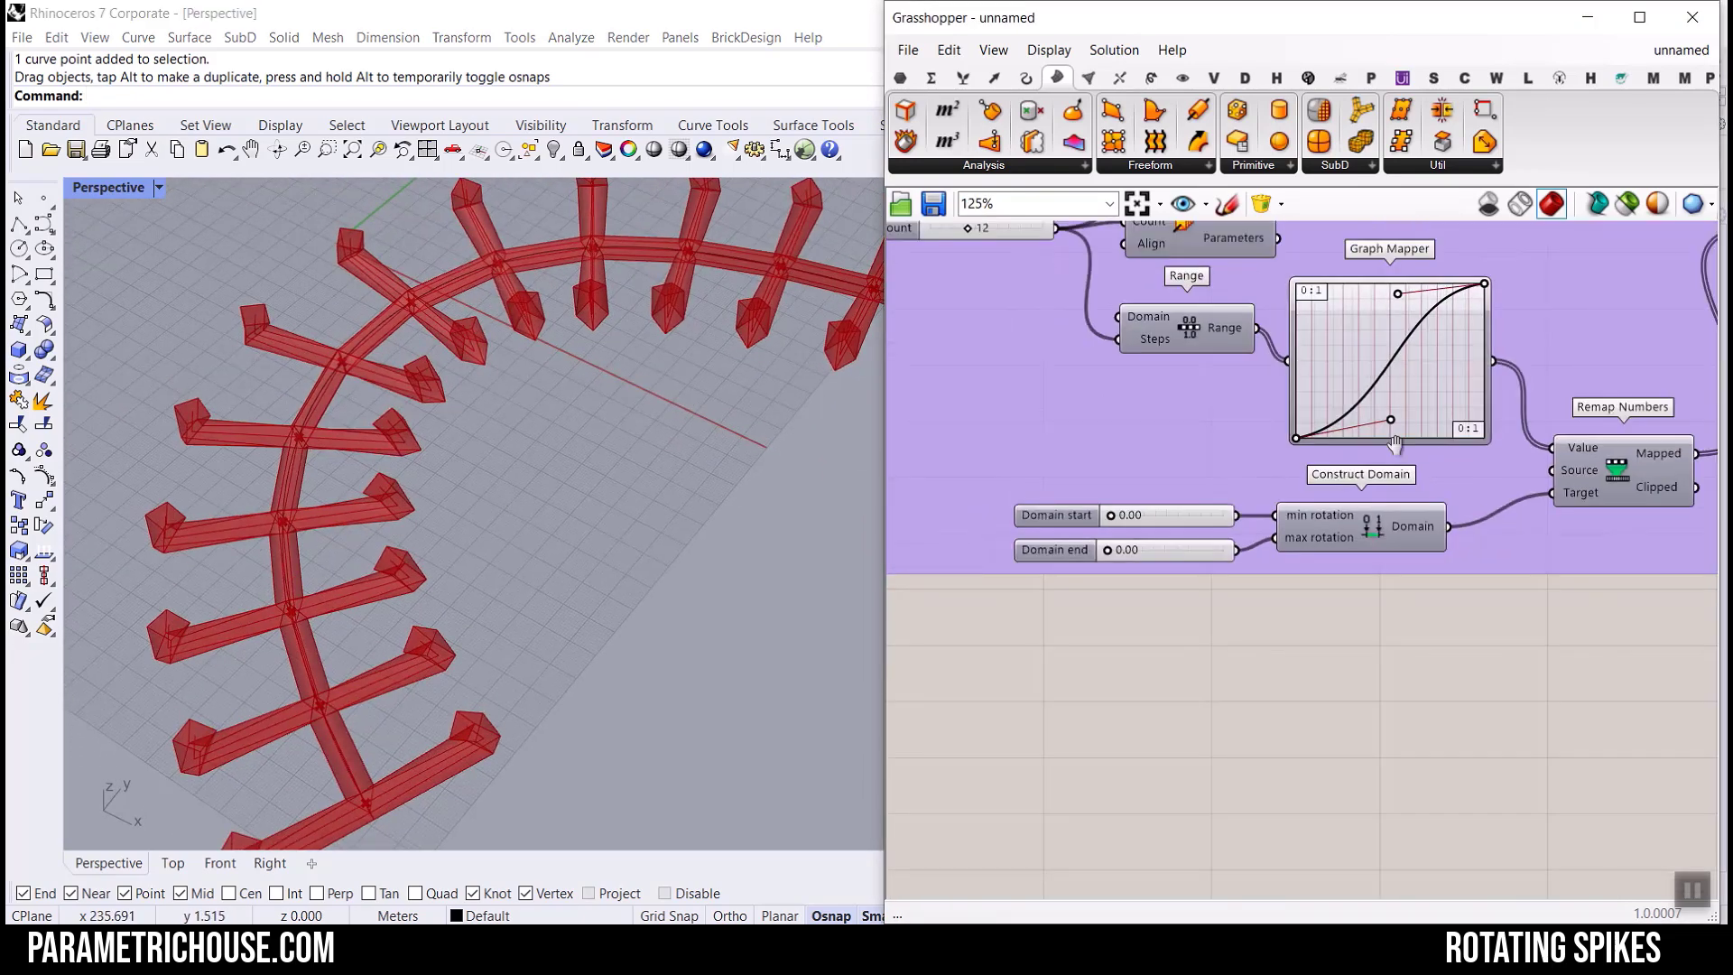
pyautogui.scroll(4, 1292, 410)
pyautogui.scroll(3, 1293, 410)
pyautogui.moveTo(1185, 401)
pyautogui.mouseDown()
pyautogui.moveTo(1213, 401)
pyautogui.moveTo(1170, 406)
pyautogui.mouseUp()
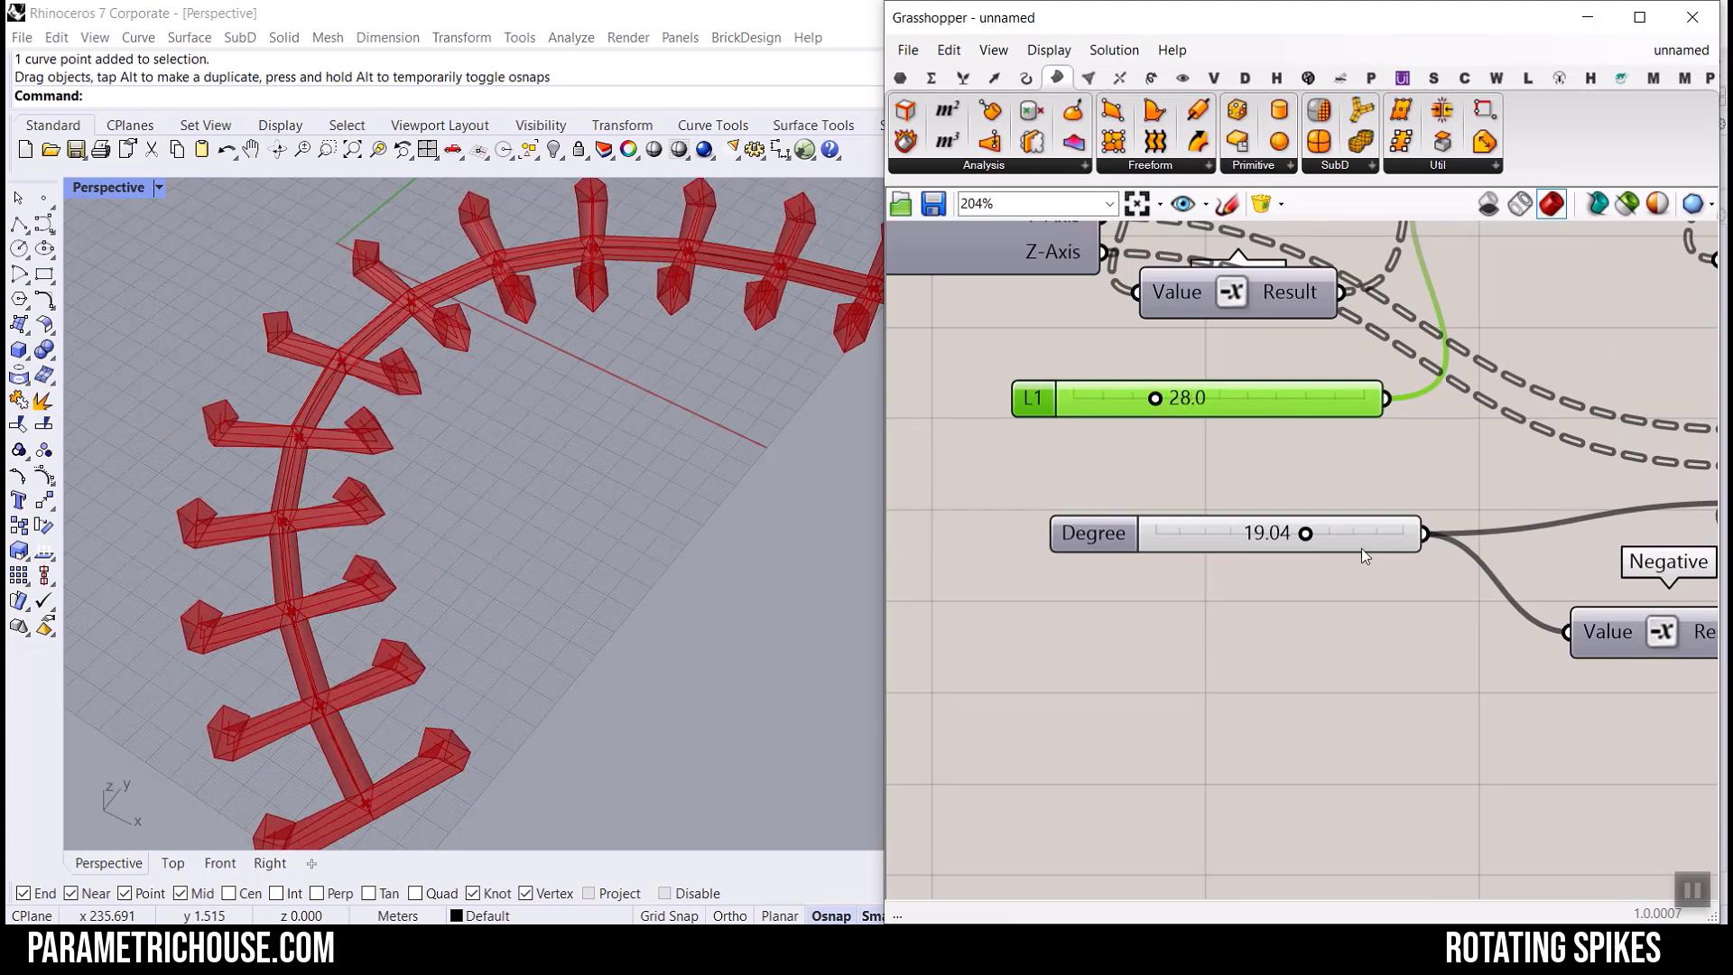
pyautogui.moveTo(1308, 534); pyautogui.dragTo(1214, 537)
# Increase the L2 slider to lengthen the outer spike segments.
pyautogui.moveTo(1684, 602); pyautogui.dragTo(1177, 536, button='right')
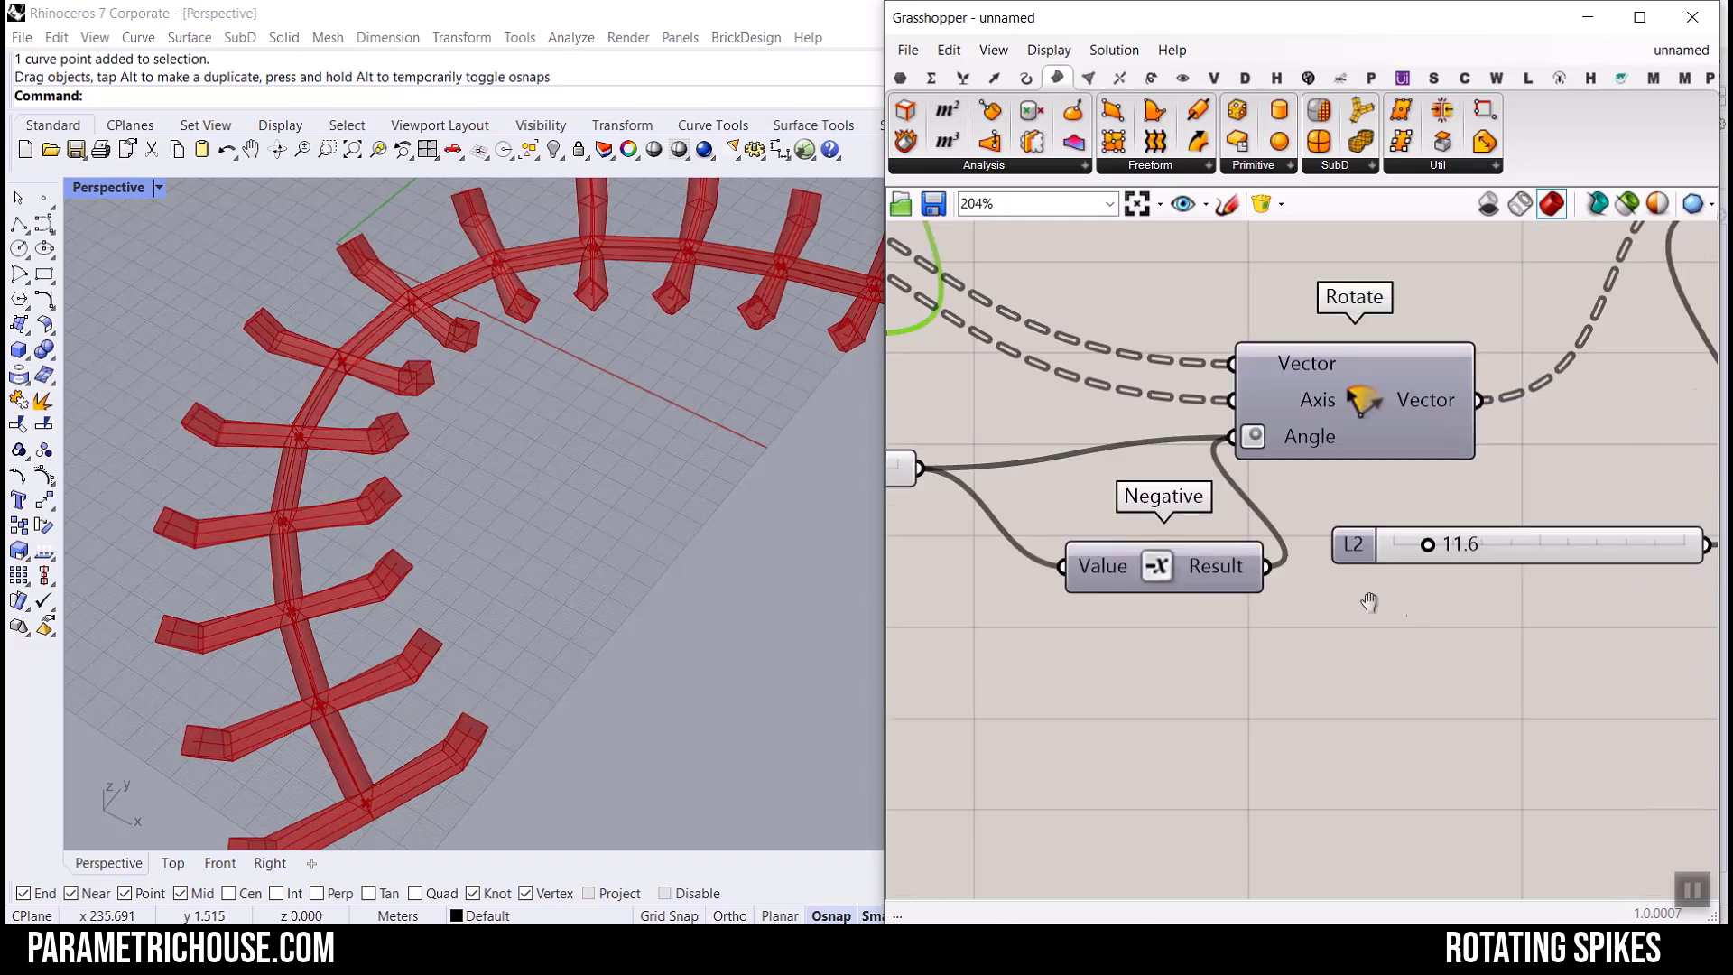
pyautogui.moveTo(1405, 549); pyautogui.dragTo(1177, 537, button='right')
pyautogui.moveTo(1174, 535); pyautogui.dragTo(1249, 532)
pyautogui.moveTo(519, 659); pyautogui.dragTo(480, 515, button='right')
pyautogui.scroll(5, 468, 502)
pyautogui.scroll(-3, 1112, 509)
# Set the sphere Radius to 7.56 and the Fatten Thickness to 4.50.
pyautogui.moveTo(1191, 463); pyautogui.dragTo(889, 633, button='right')
pyautogui.scroll(3, 1461, 361)
pyautogui.moveTo(1336, 291)
pyautogui.mouseDown()
pyautogui.moveTo(1373, 291)
pyautogui.moveTo(1354, 291)
pyautogui.mouseUp()
pyautogui.moveTo(1672, 514); pyautogui.dragTo(1323, 510, button='right')
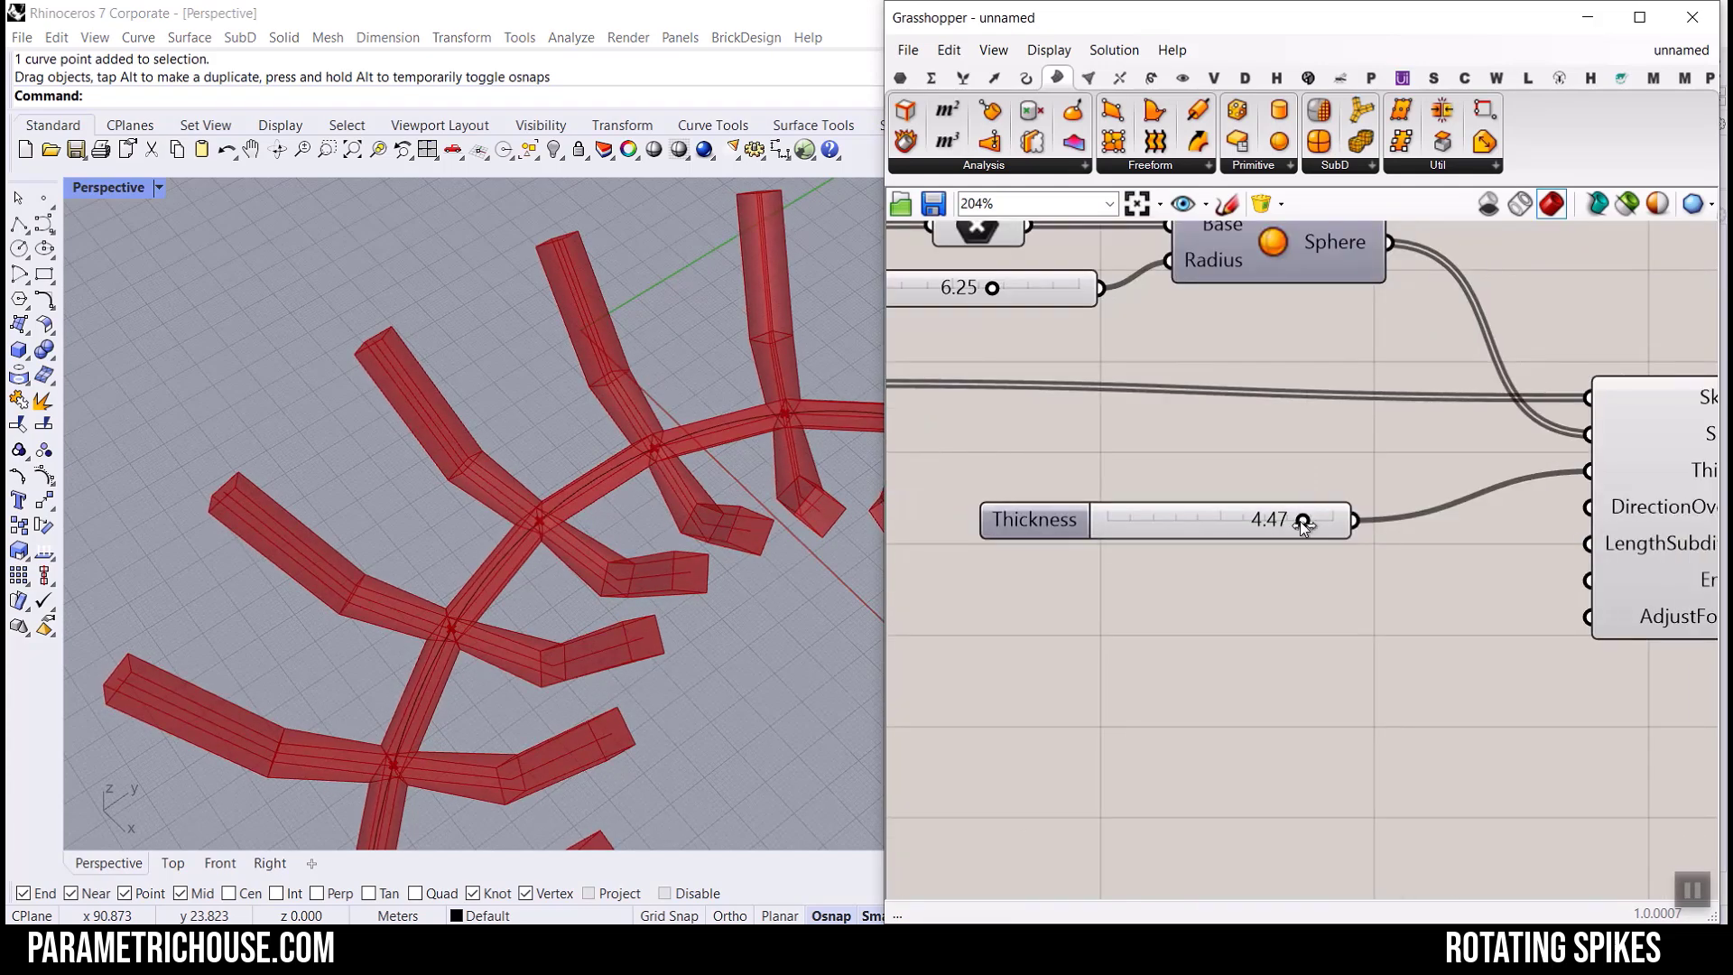
pyautogui.moveTo(993, 289); pyautogui.dragTo(910, 287)
pyautogui.moveTo(1188, 529); pyautogui.dragTo(1304, 529)
pyautogui.moveTo(914, 287); pyautogui.dragTo(1034, 287)
pyautogui.moveTo(679, 436); pyautogui.dragTo(624, 545, button='right')
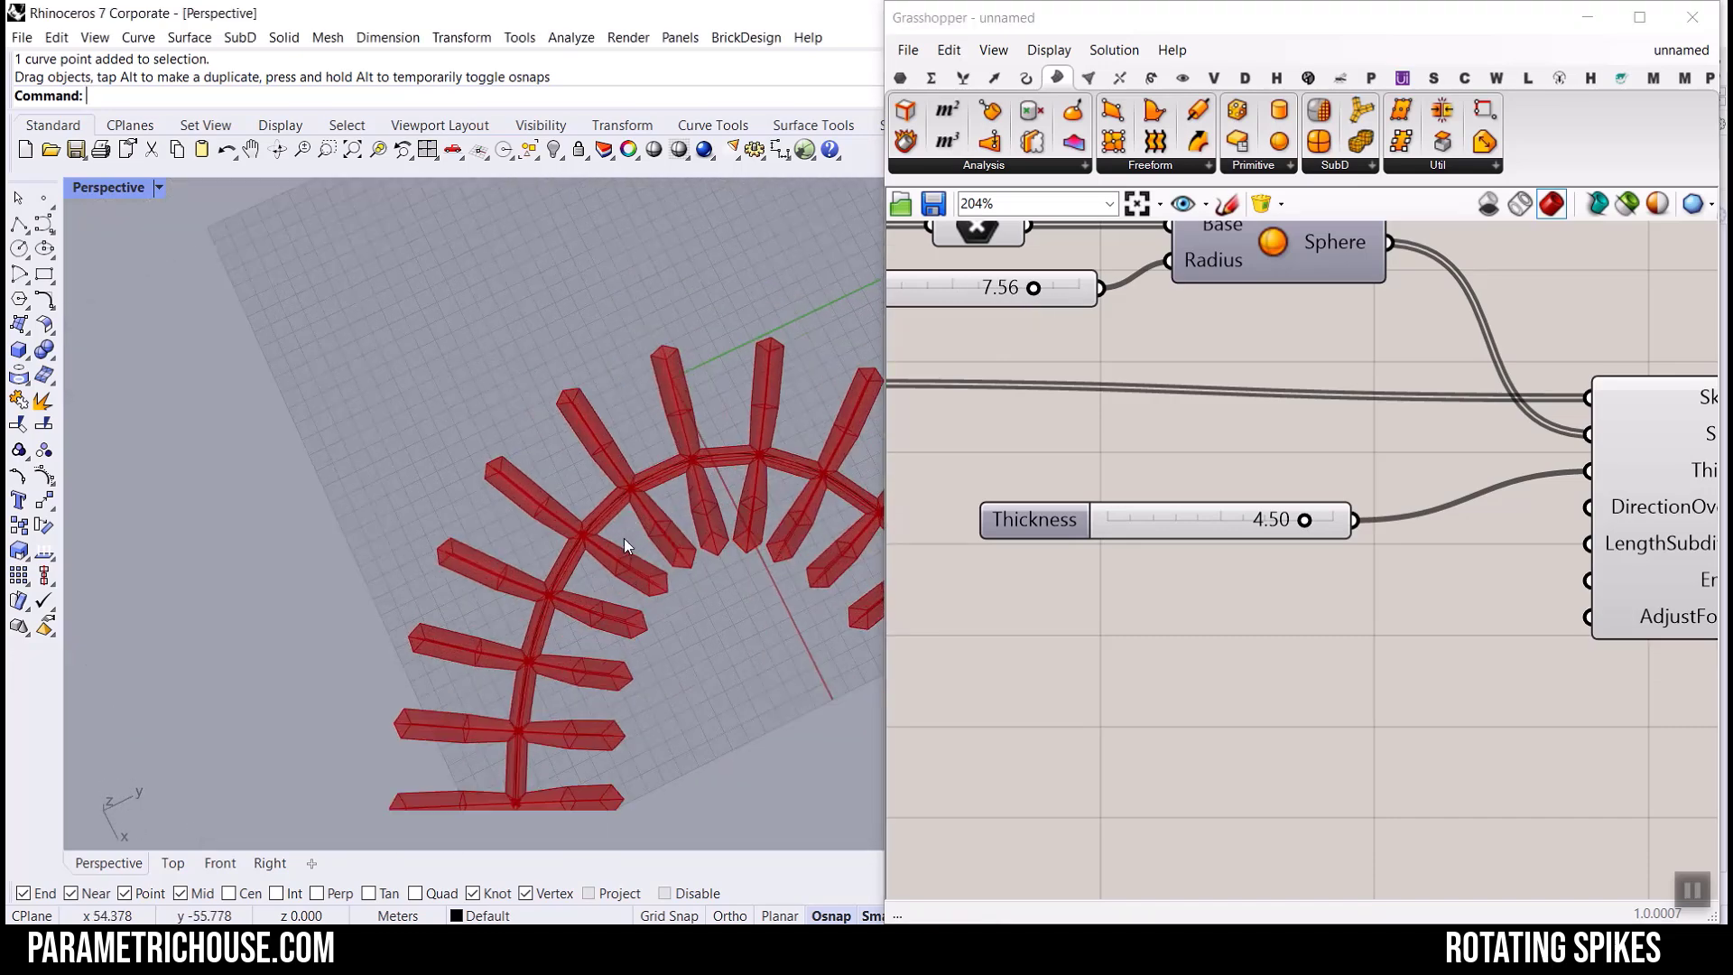
pyautogui.scroll(4, 624, 538)
# Read the cap type options of the Fatten component's EndType input.
pyautogui.moveTo(1066, 469); pyautogui.dragTo(976, 468, button='right')
pyautogui.scroll(3, 1206, 576)
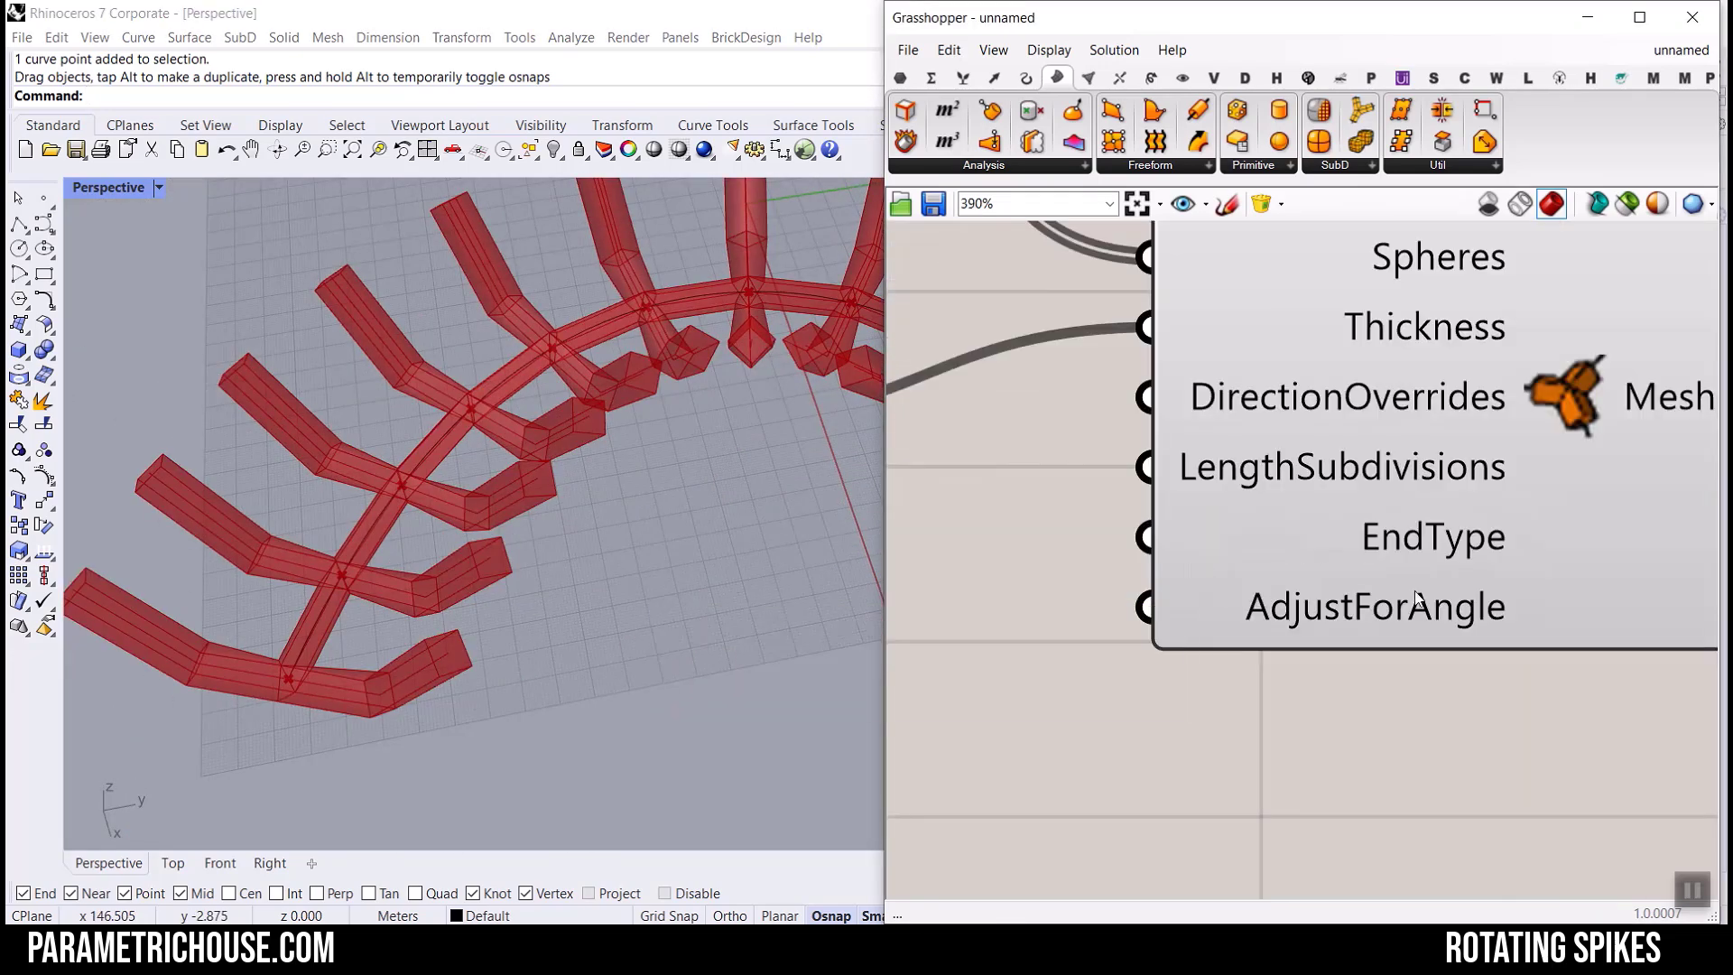
pyautogui.moveTo(1387, 549)
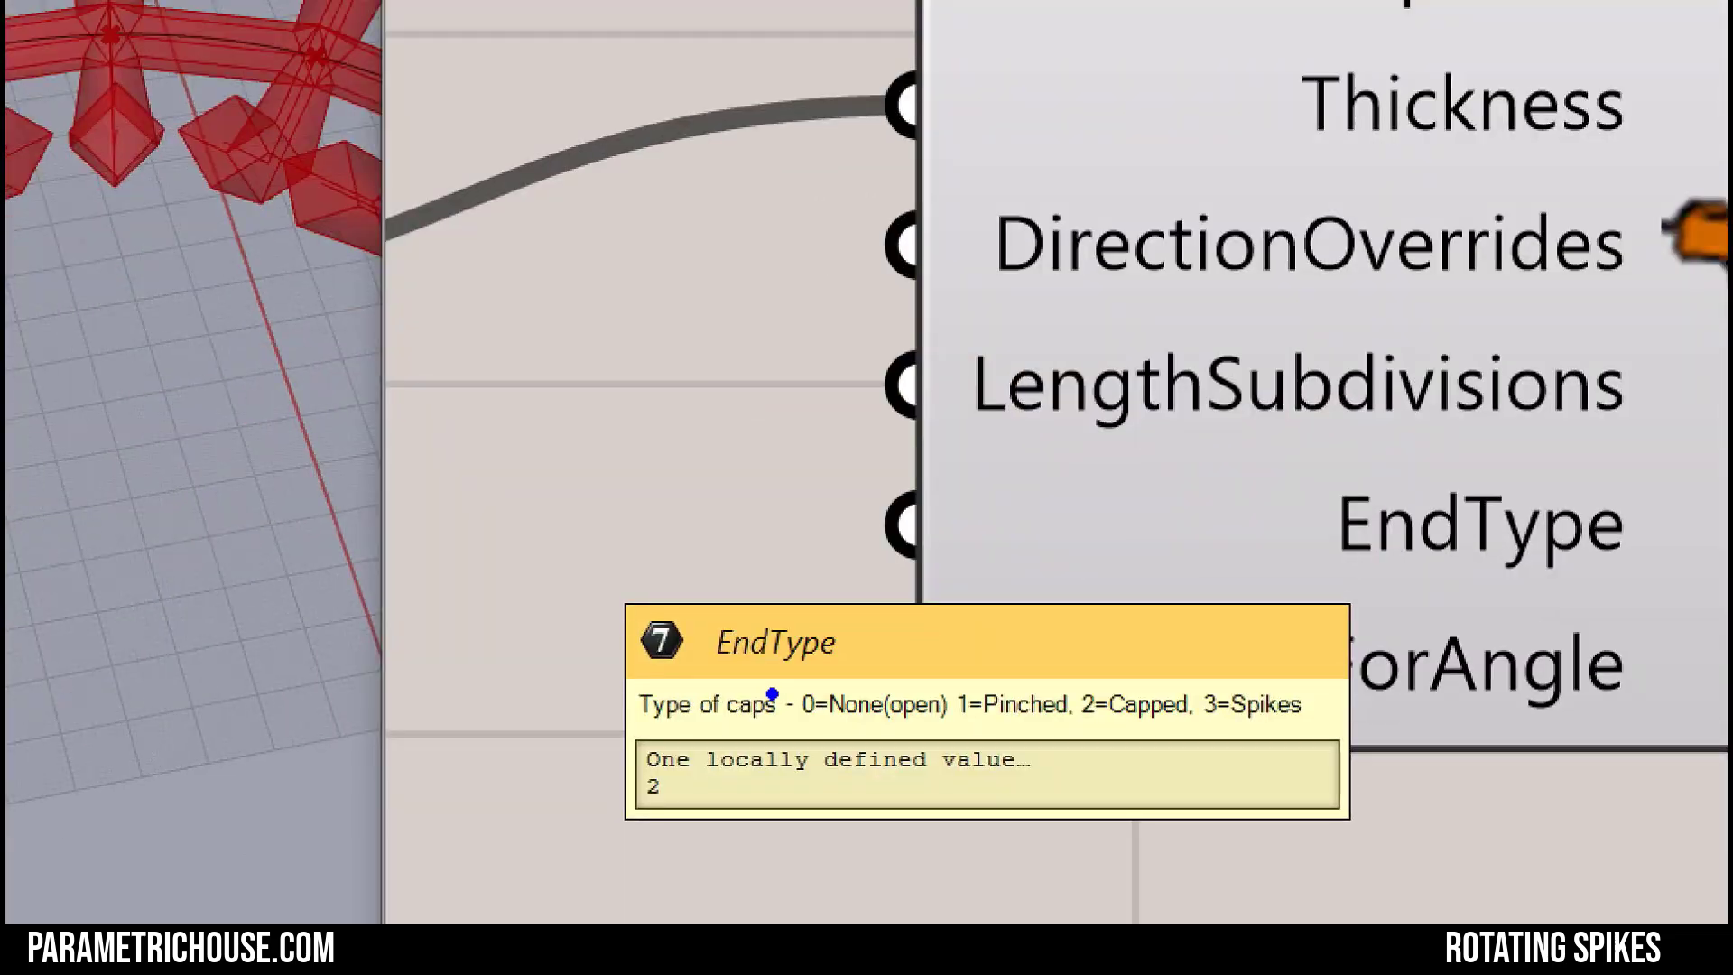
# Add a number slider from 0 to 3, connect it to Fatten's EndType input and set it to 3.
pyautogui.moveTo(768, 746)
pyautogui.keyDown('ctrl'); pyautogui.mouseDown()
pyautogui.moveTo(1046, 668)
pyautogui.moveTo(1401, 670)
pyautogui.mouseUp(); pyautogui.keyUp('ctrl')
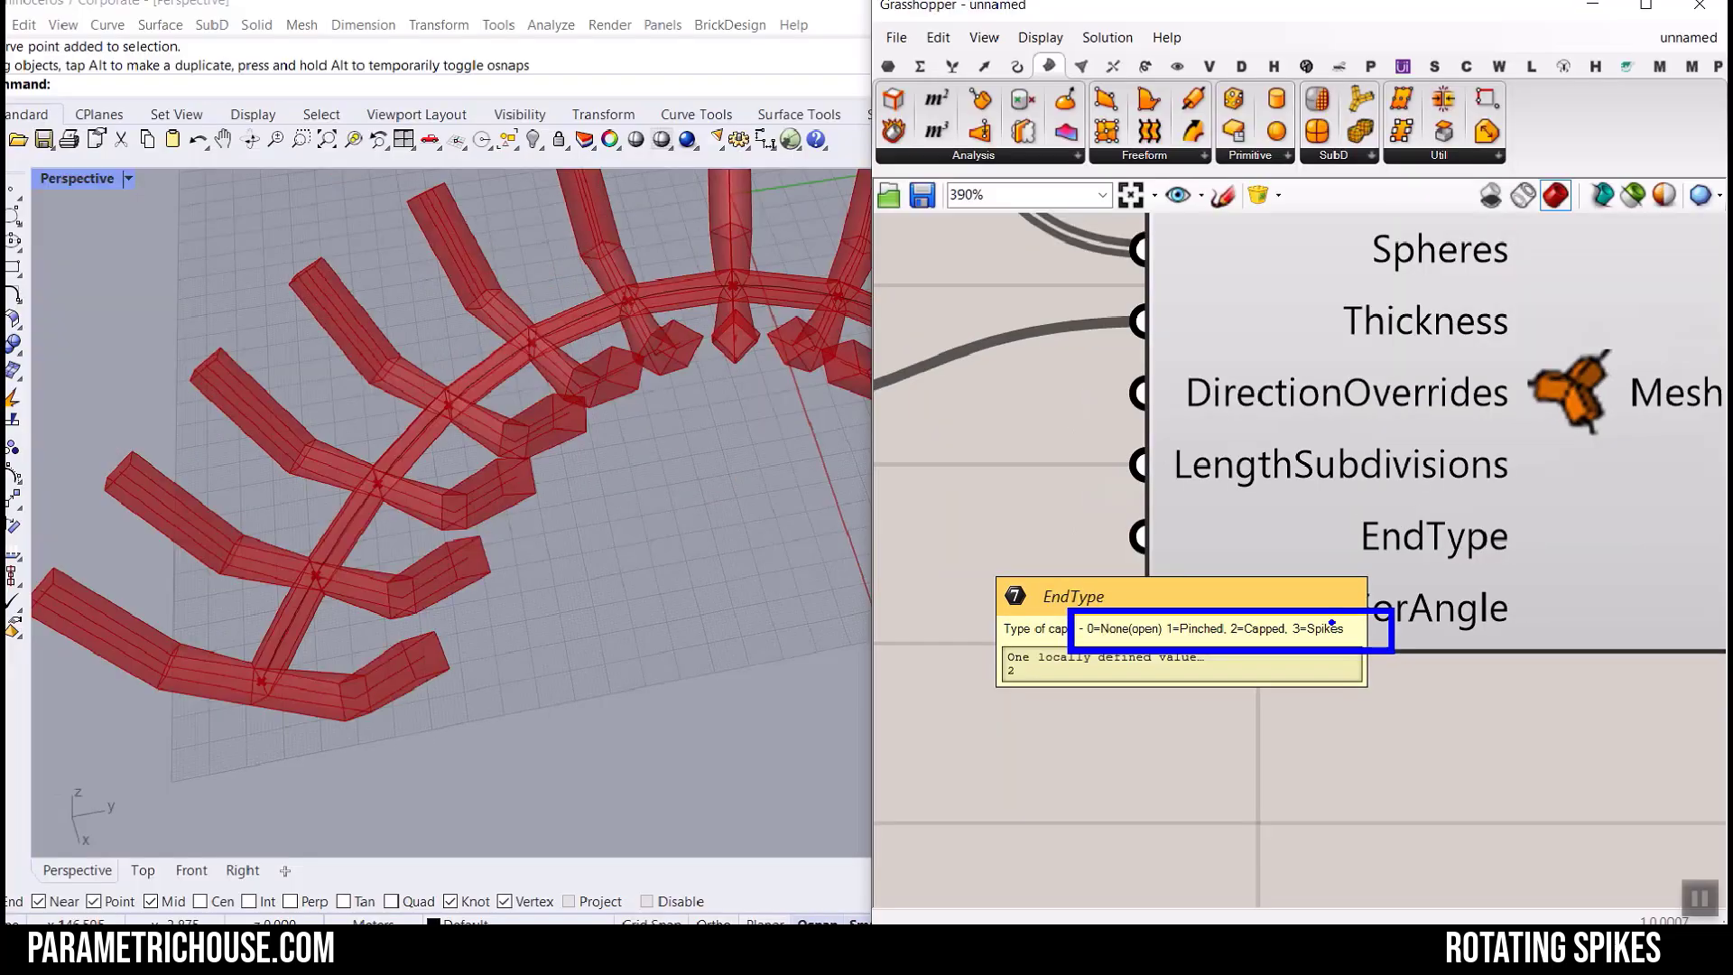
pyautogui.scroll(-5, 1388, 594)
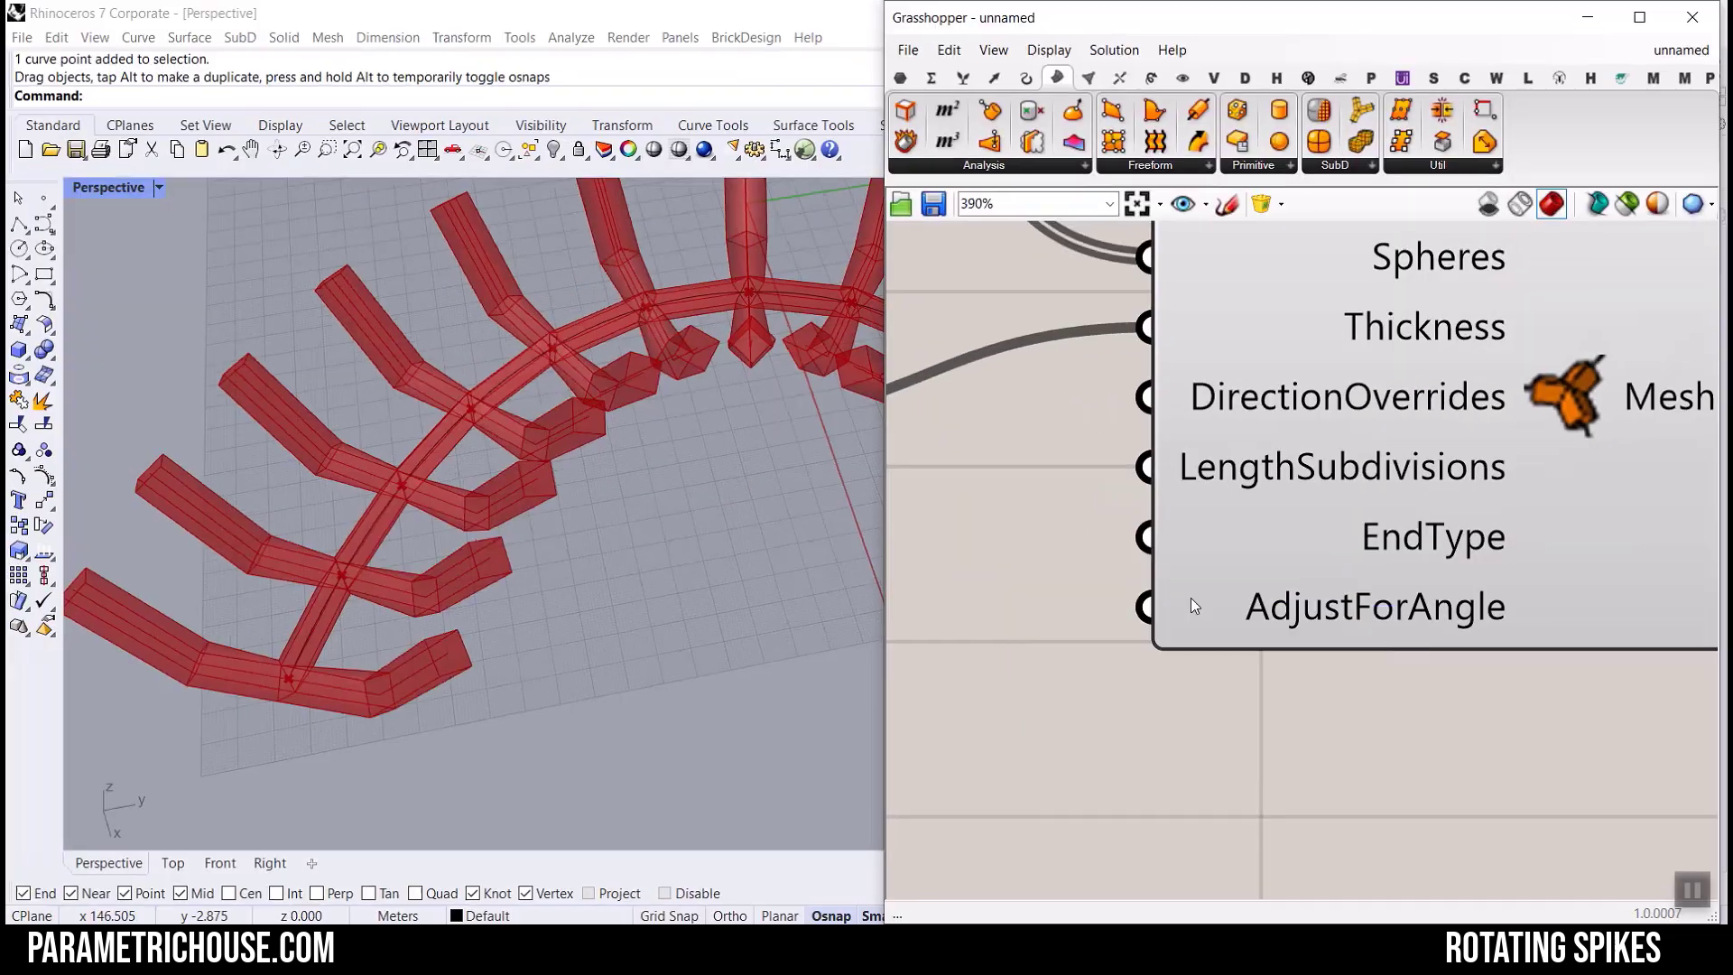
pyautogui.scroll(3, 1087, 544)
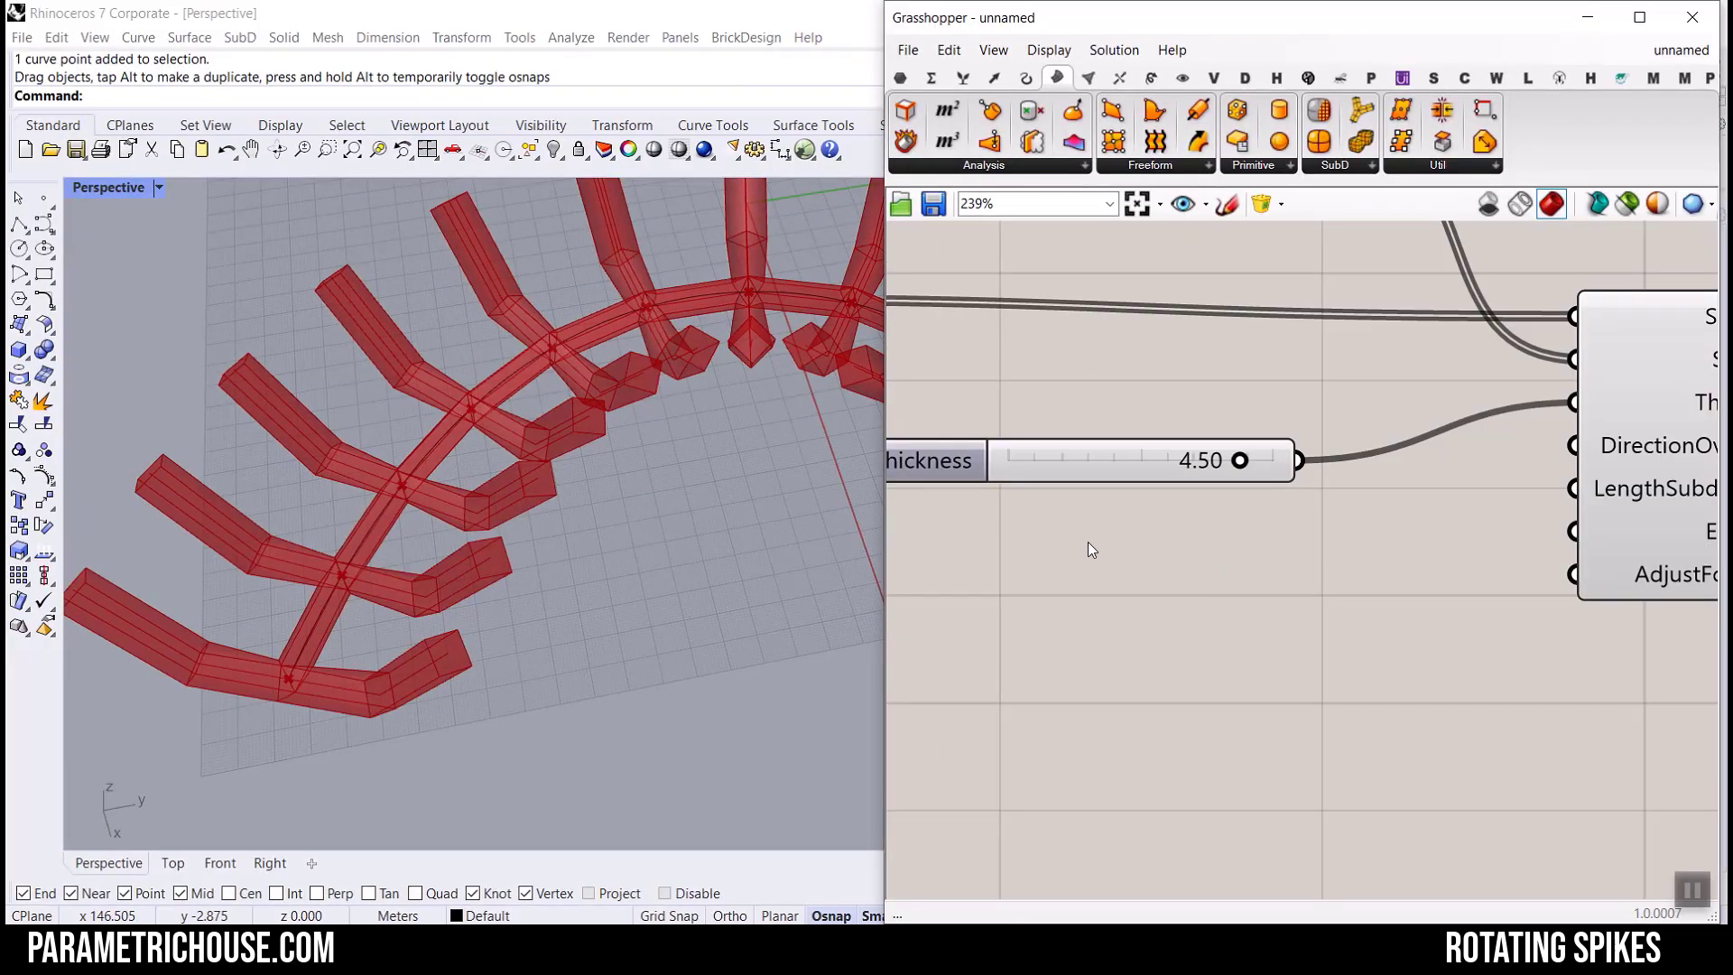
pyautogui.doubleClick(1090, 548)
pyautogui.write('9')
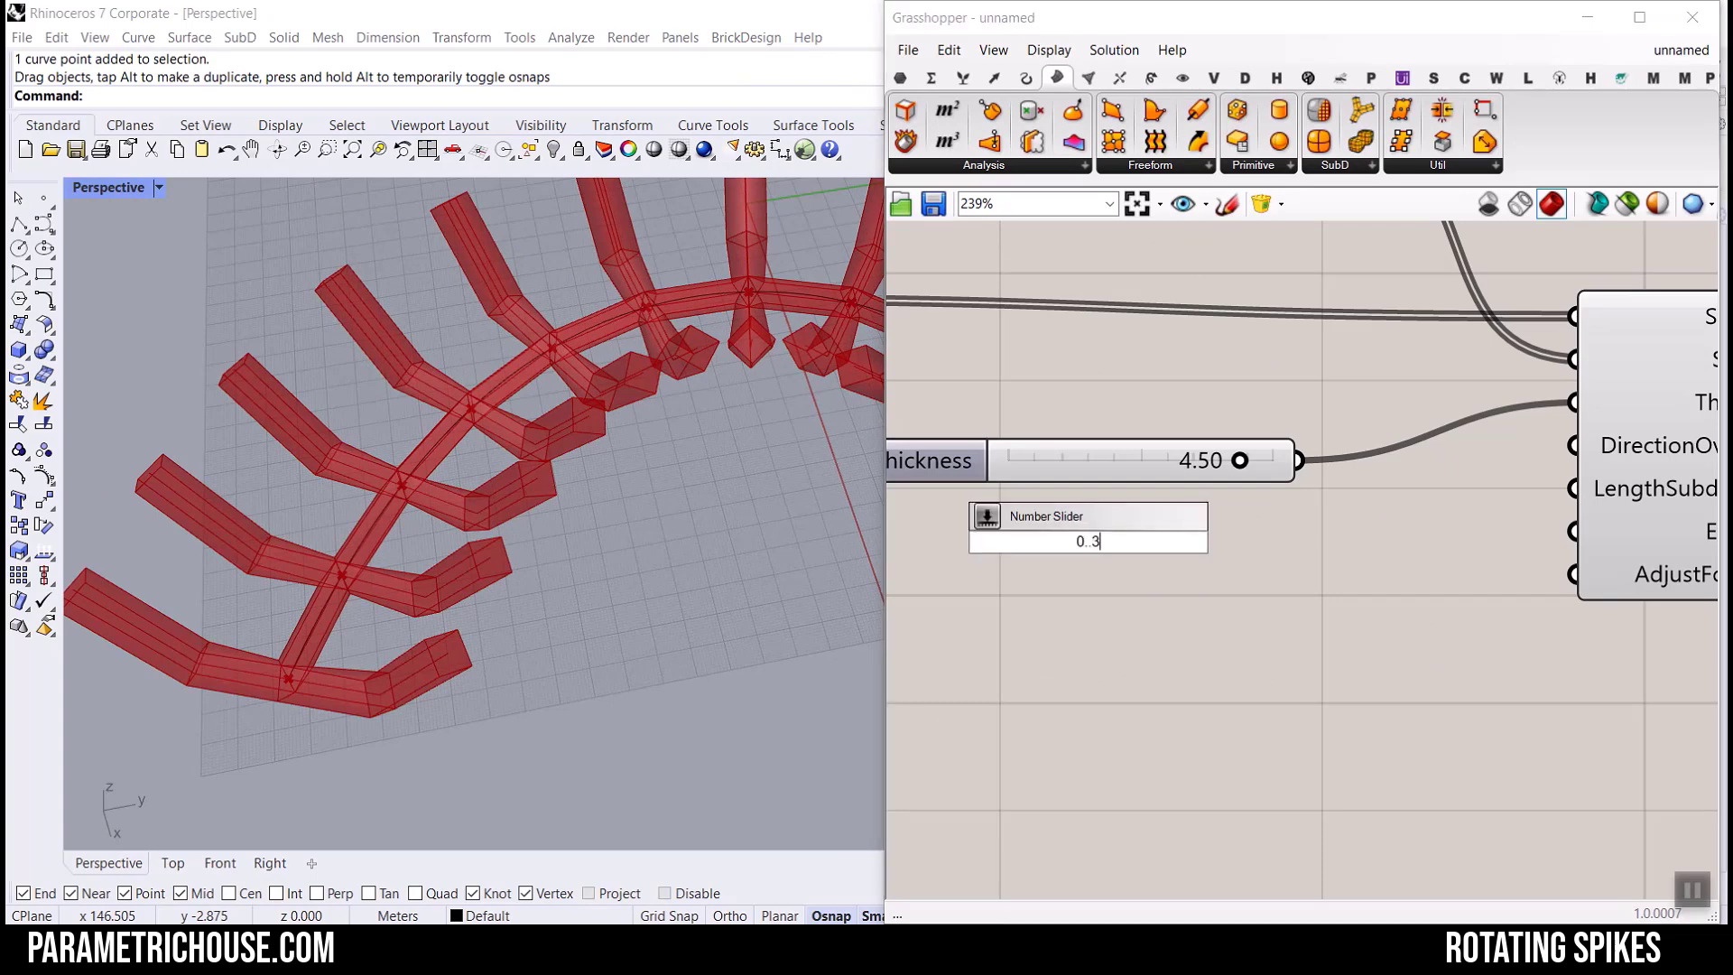
pyautogui.press('Return')
pyautogui.rightClick(1143, 542)
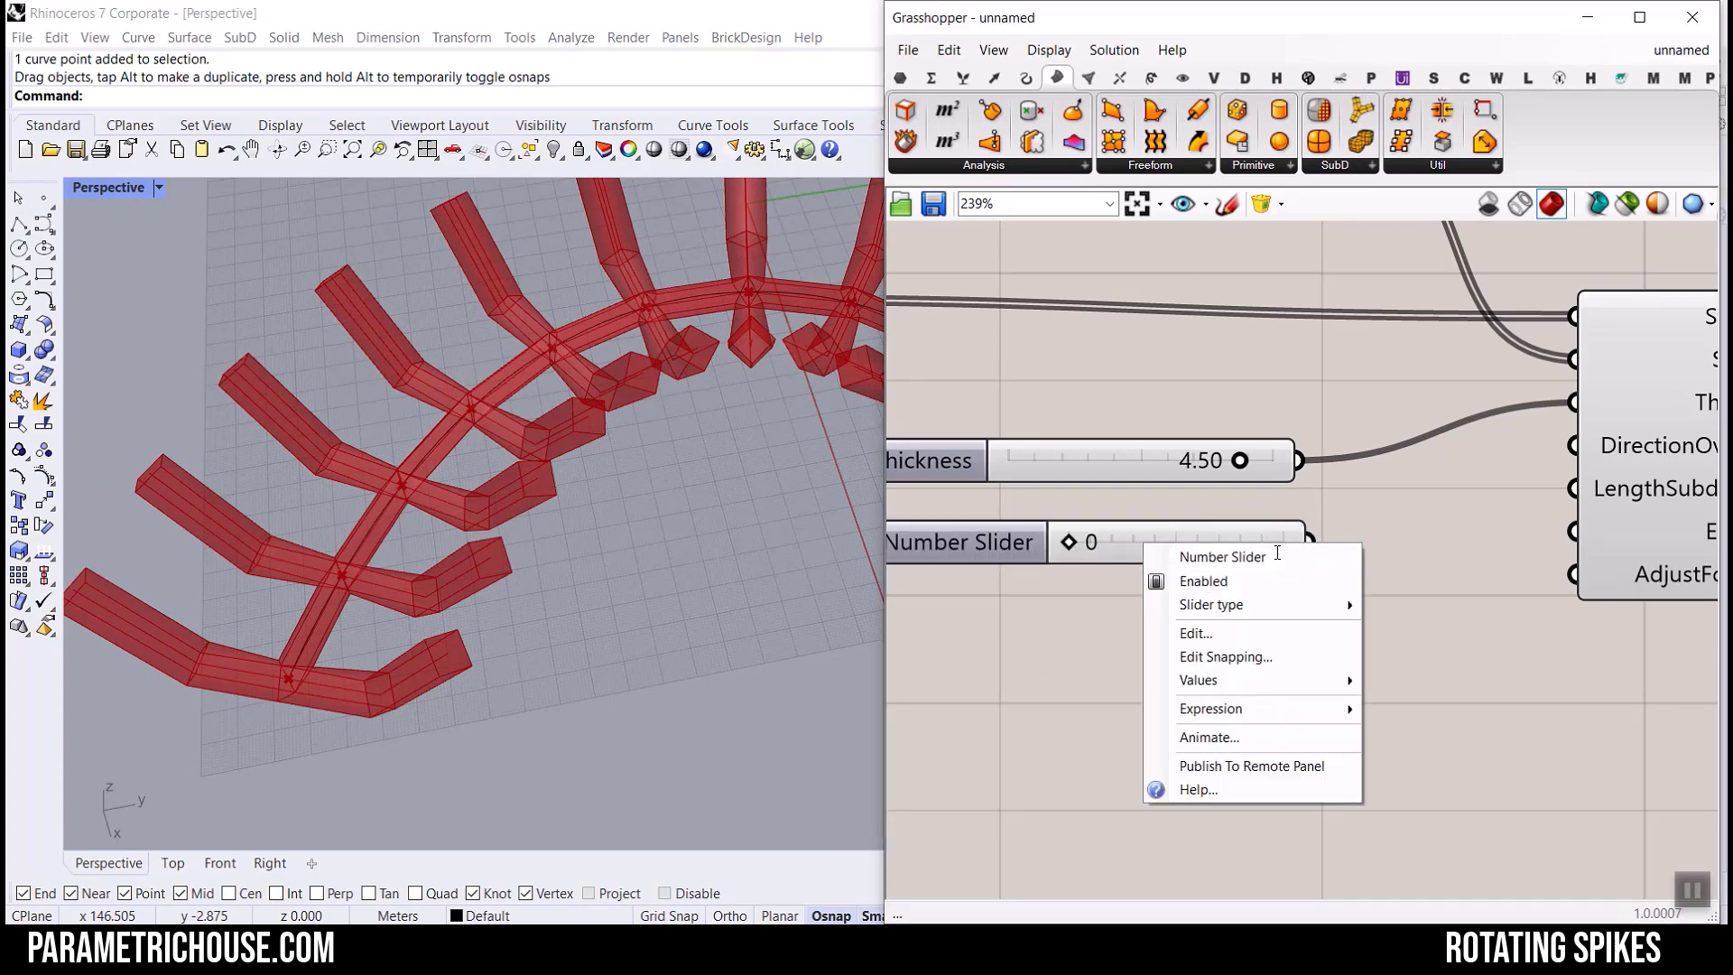
pyautogui.scroll(-2, 1297, 523)
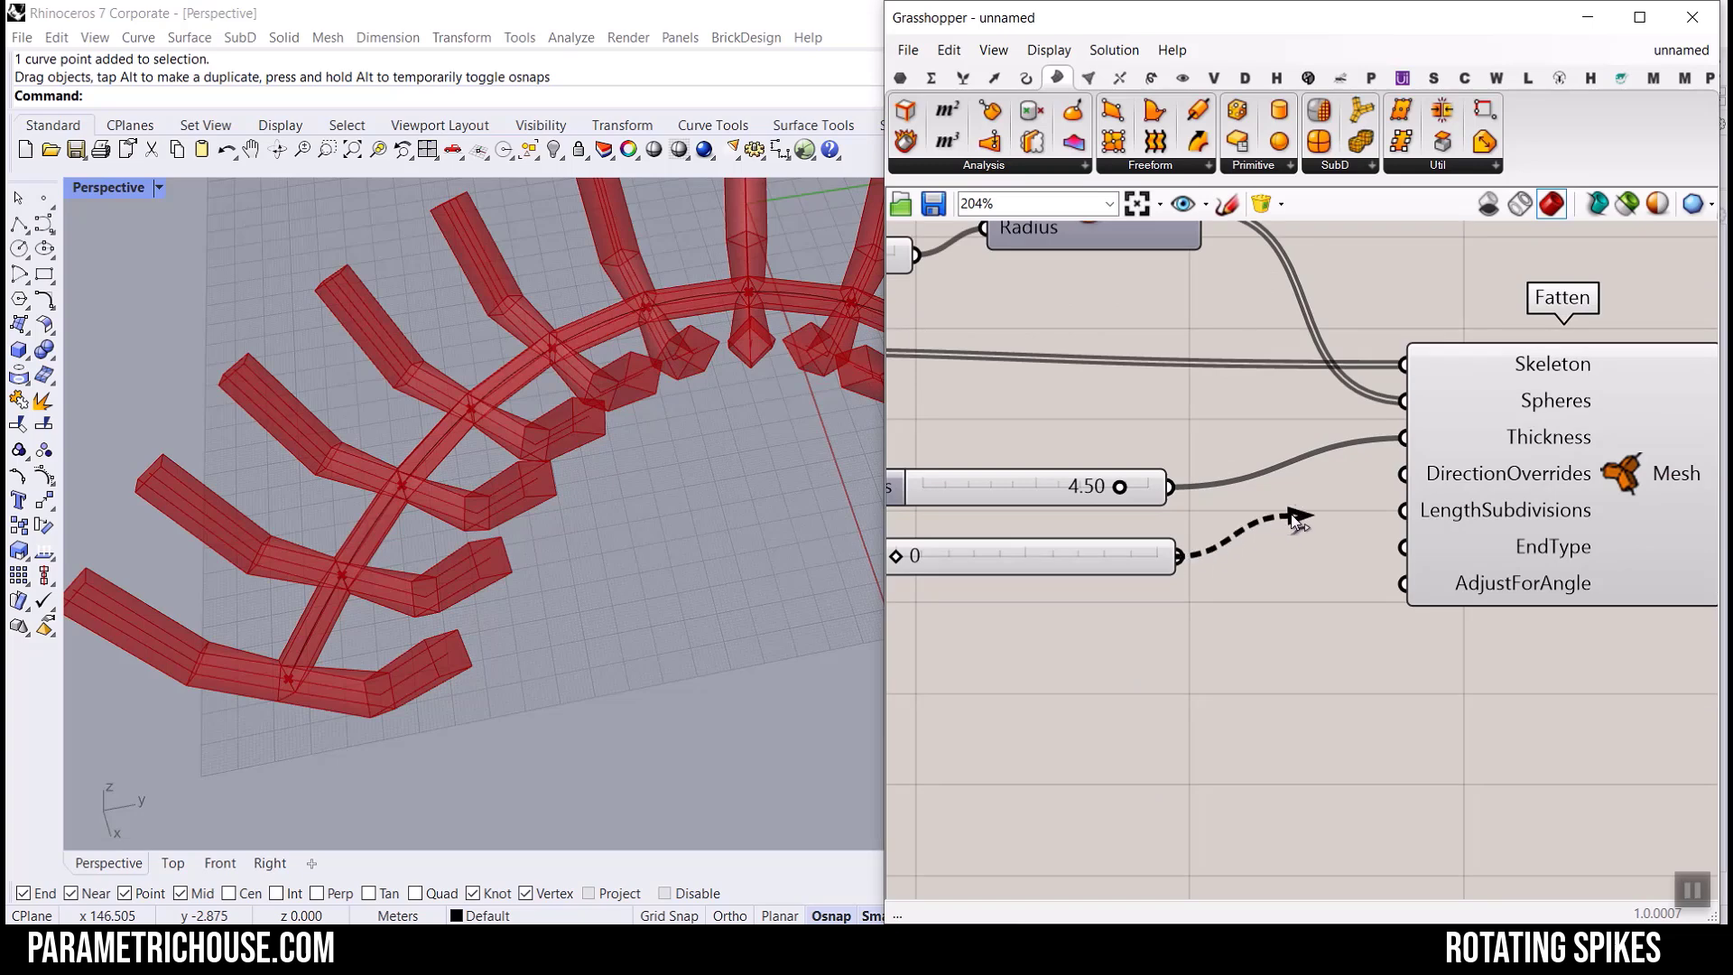
pyautogui.scroll(4, 1285, 566)
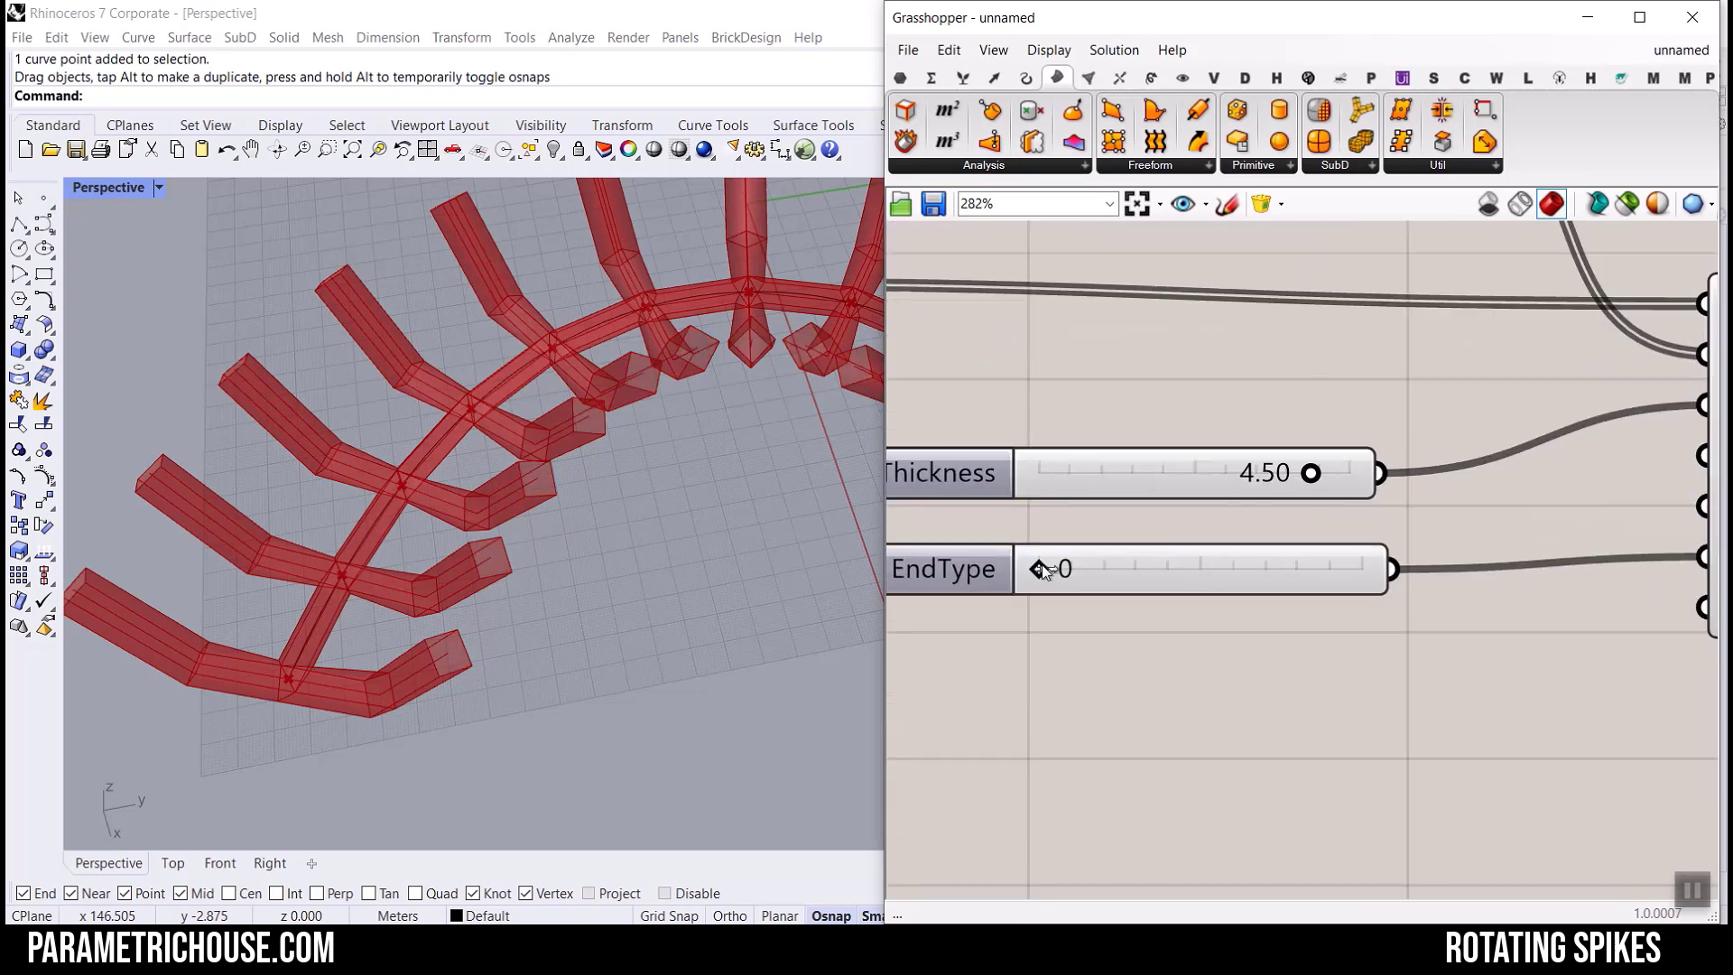
pyautogui.moveTo(1088, 565); pyautogui.dragTo(1334, 572)
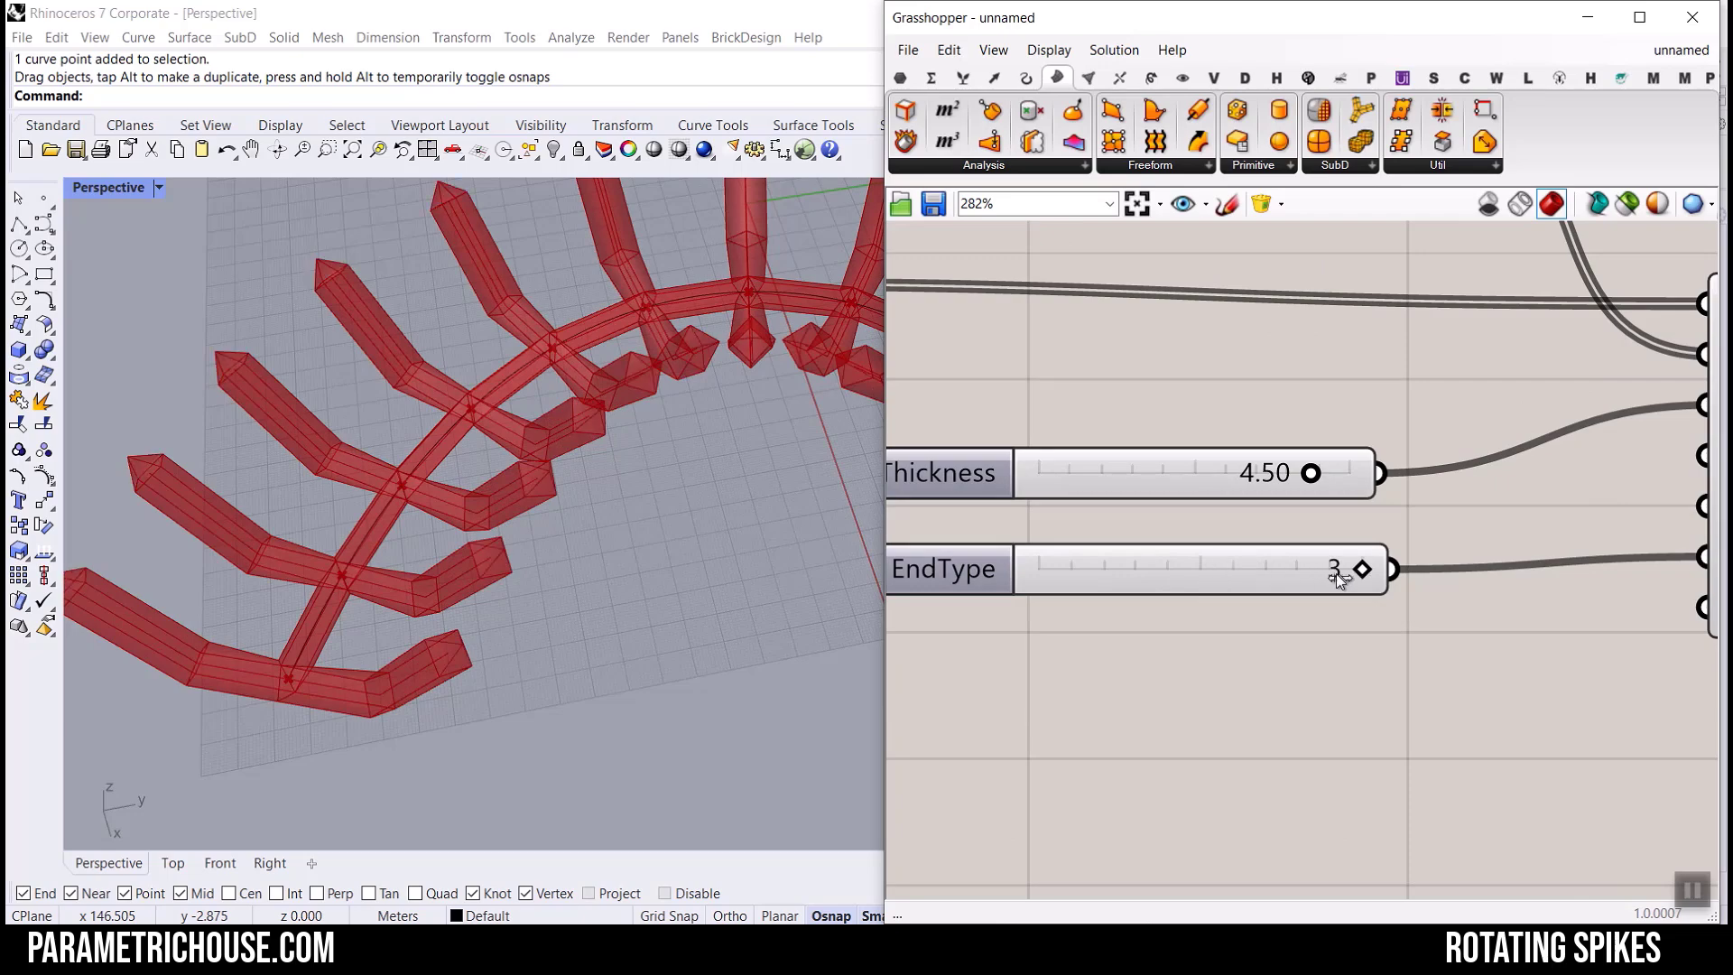
# Bake the Fatten component's mesh output into Rhino with the default attributes.
pyautogui.scroll(-3, 670, 621)
pyautogui.moveTo(669, 621); pyautogui.dragTo(506, 501, button='right')
pyautogui.scroll(-5, 1251, 465)
pyautogui.moveTo(1391, 465); pyautogui.dragTo(1245, 417, button='right')
pyautogui.scroll(4, 1426, 402)
pyautogui.rightClick(1464, 418)
pyautogui.click(1496, 463)
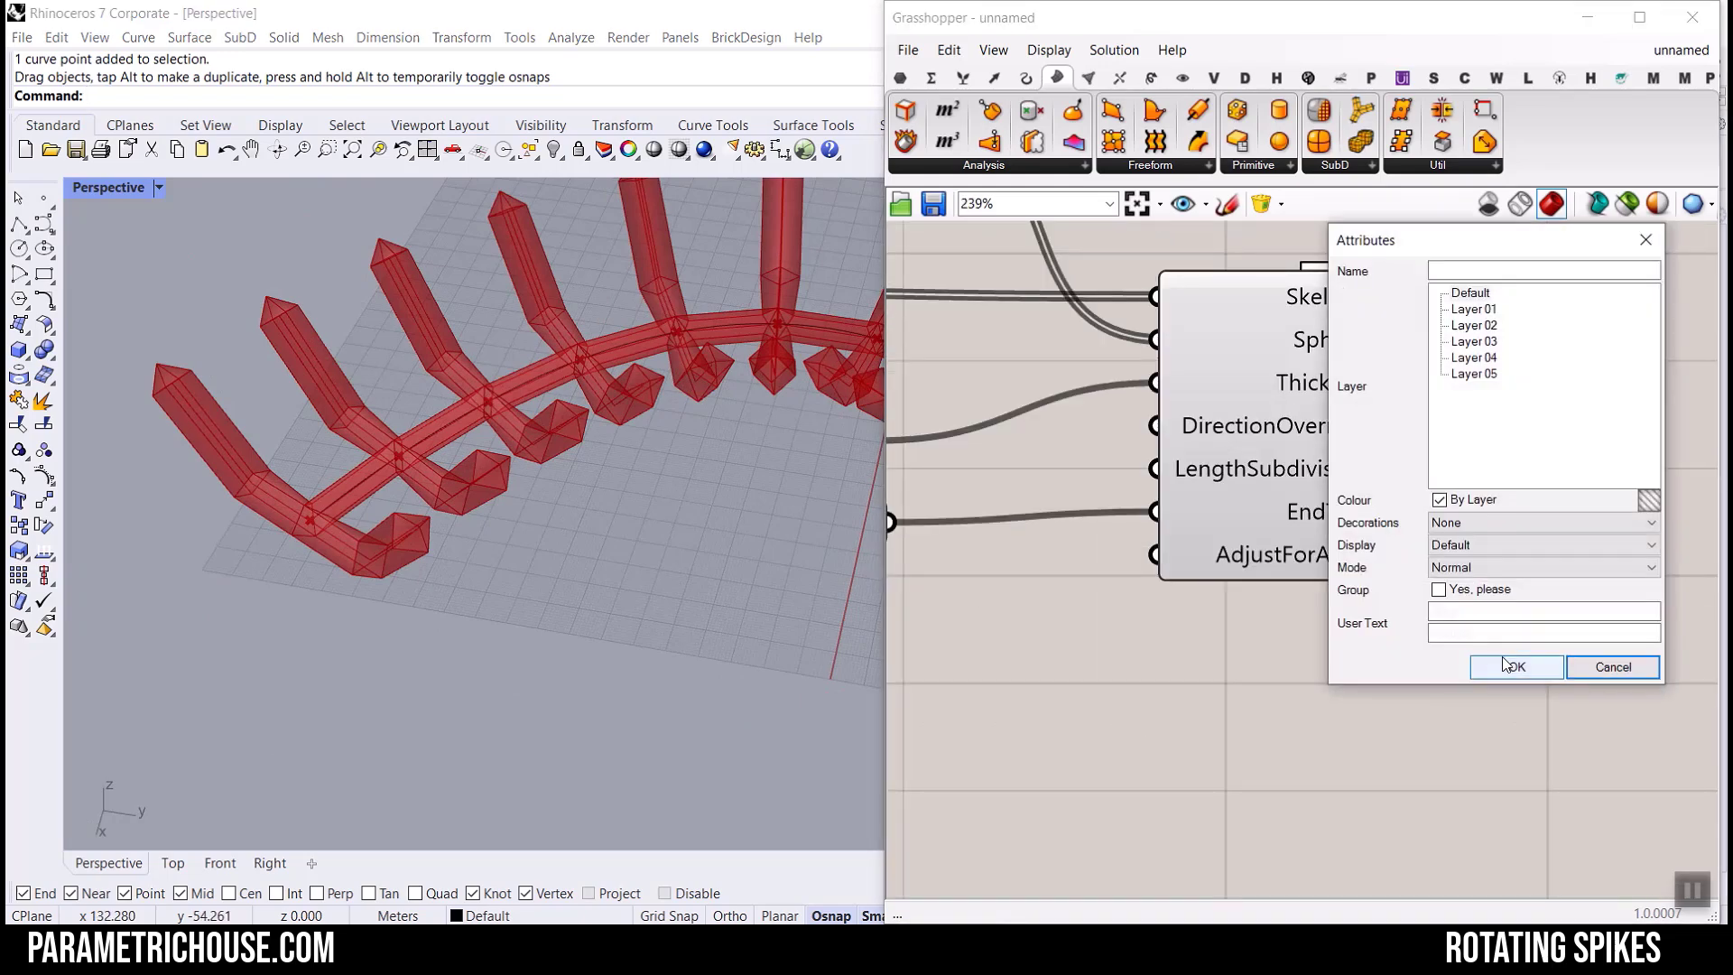
pyautogui.click(1502, 661)
# Inspect the baked spike mesh from several angles and undo the bake.
pyautogui.moveTo(623, 424); pyautogui.dragTo(302, 413, button='right')
pyautogui.scroll(5, 448, 464)
pyautogui.scroll(-5, 560, 465)
pyautogui.scroll(5, 560, 465)
pyautogui.moveTo(559, 464); pyautogui.dragTo(631, 507, button='right')
pyautogui.scroll(-5, 537, 469)
pyautogui.scroll(-5, 536, 468)
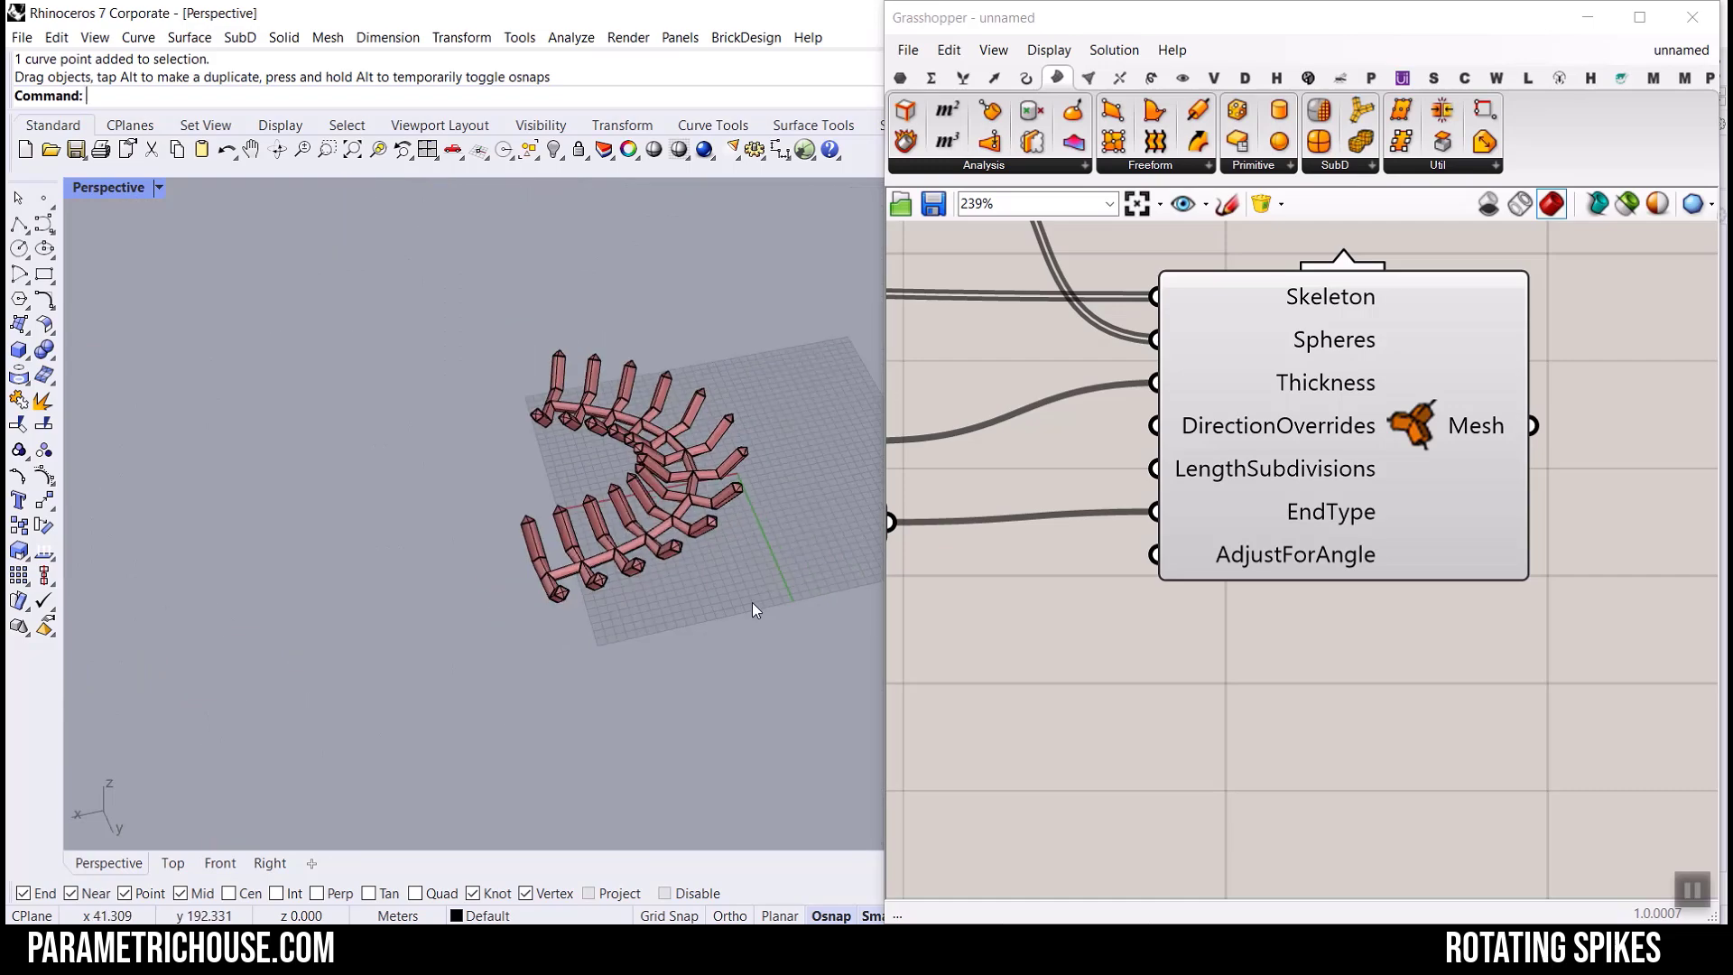
pyautogui.hotkey('ctrl', 'z')
pyautogui.scroll(5, 610, 514)
pyautogui.moveTo(661, 538); pyautogui.dragTo(564, 605, button='right')
pyautogui.scroll(-4, 1210, 510)
pyautogui.scroll(4, 1185, 504)
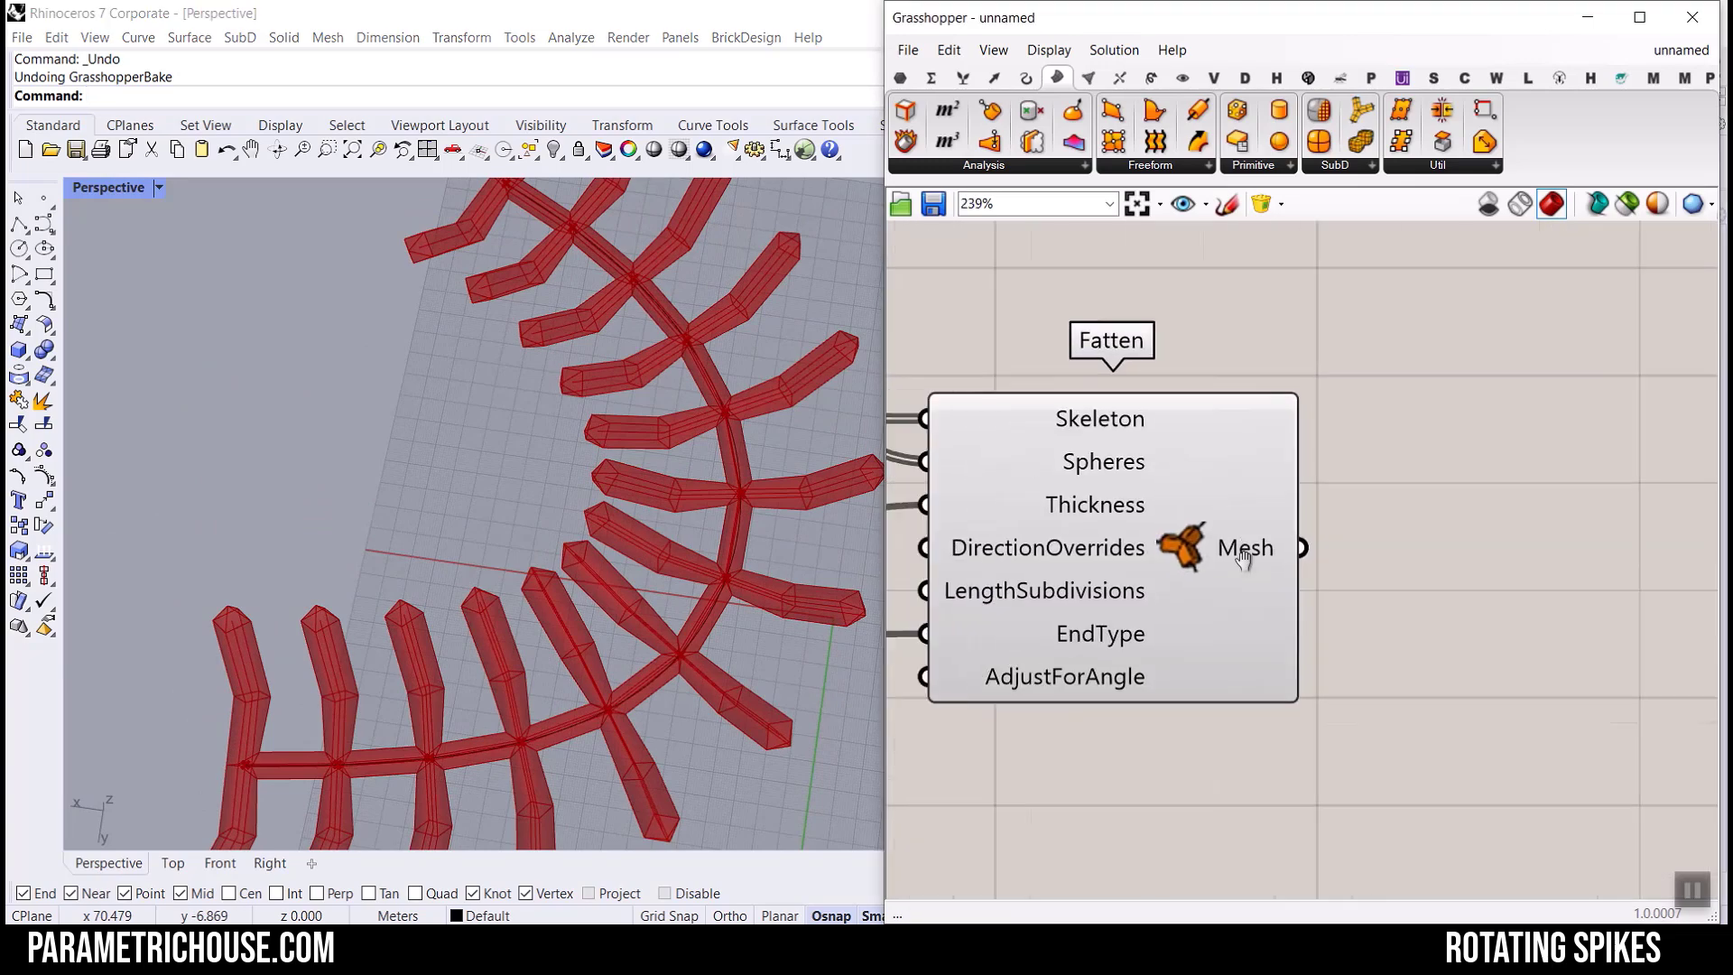
# Look over the Weaverbird components and find the Components Folder entry among the special folders.
pyautogui.click(1497, 78)
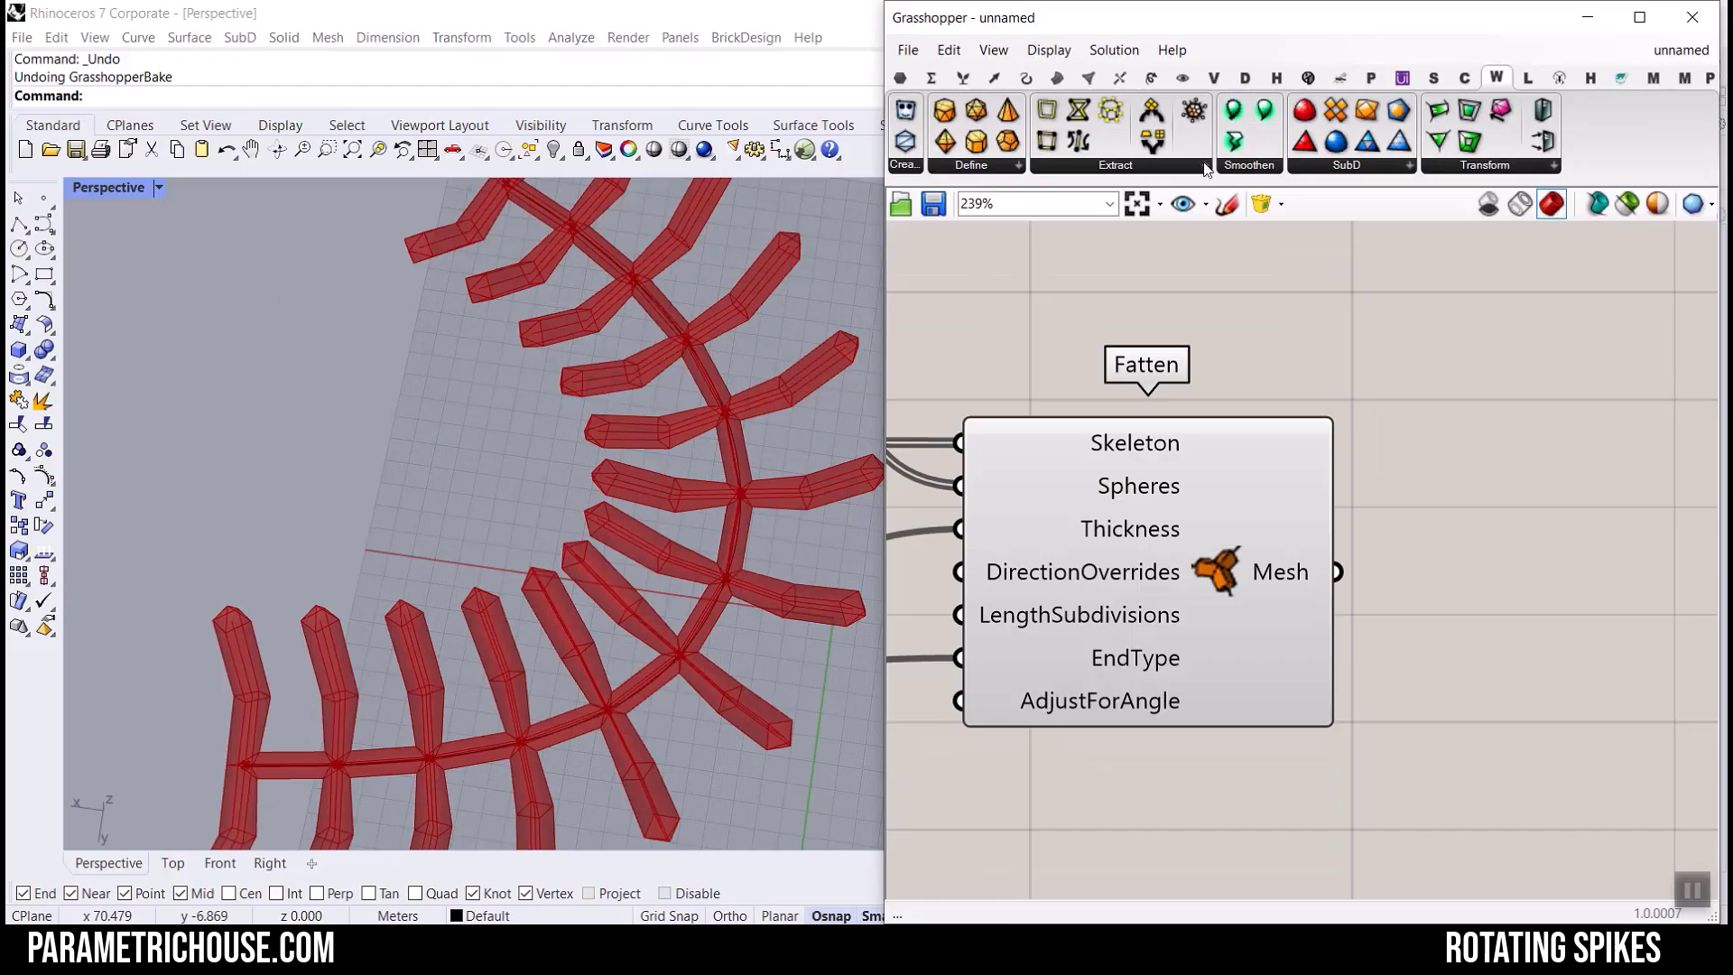
pyautogui.click(908, 51)
pyautogui.moveTo(1038, 442)
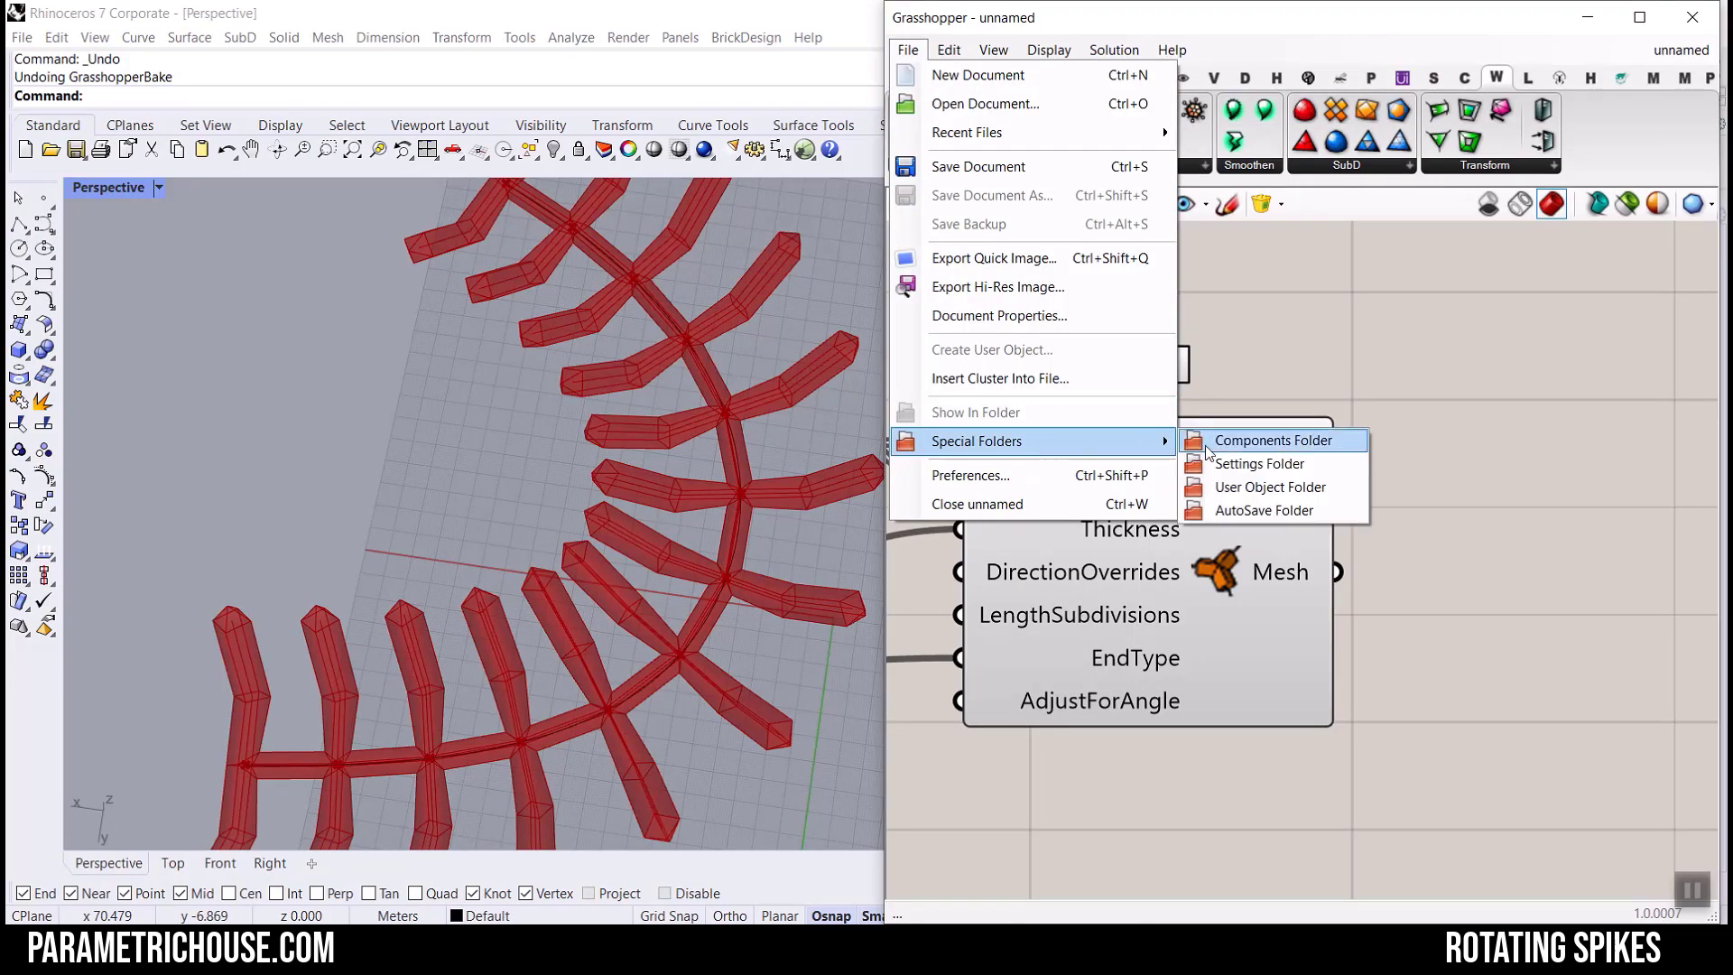
pyautogui.click(1515, 315)
# Add Weaverbird's Catmull-Clark Subdivision component and connect Fatten's Mesh output to its Mesh/Curves input.
pyautogui.scroll(-1, 1233, 459)
pyautogui.moveTo(1688, 702); pyautogui.dragTo(1480, 623, button='right')
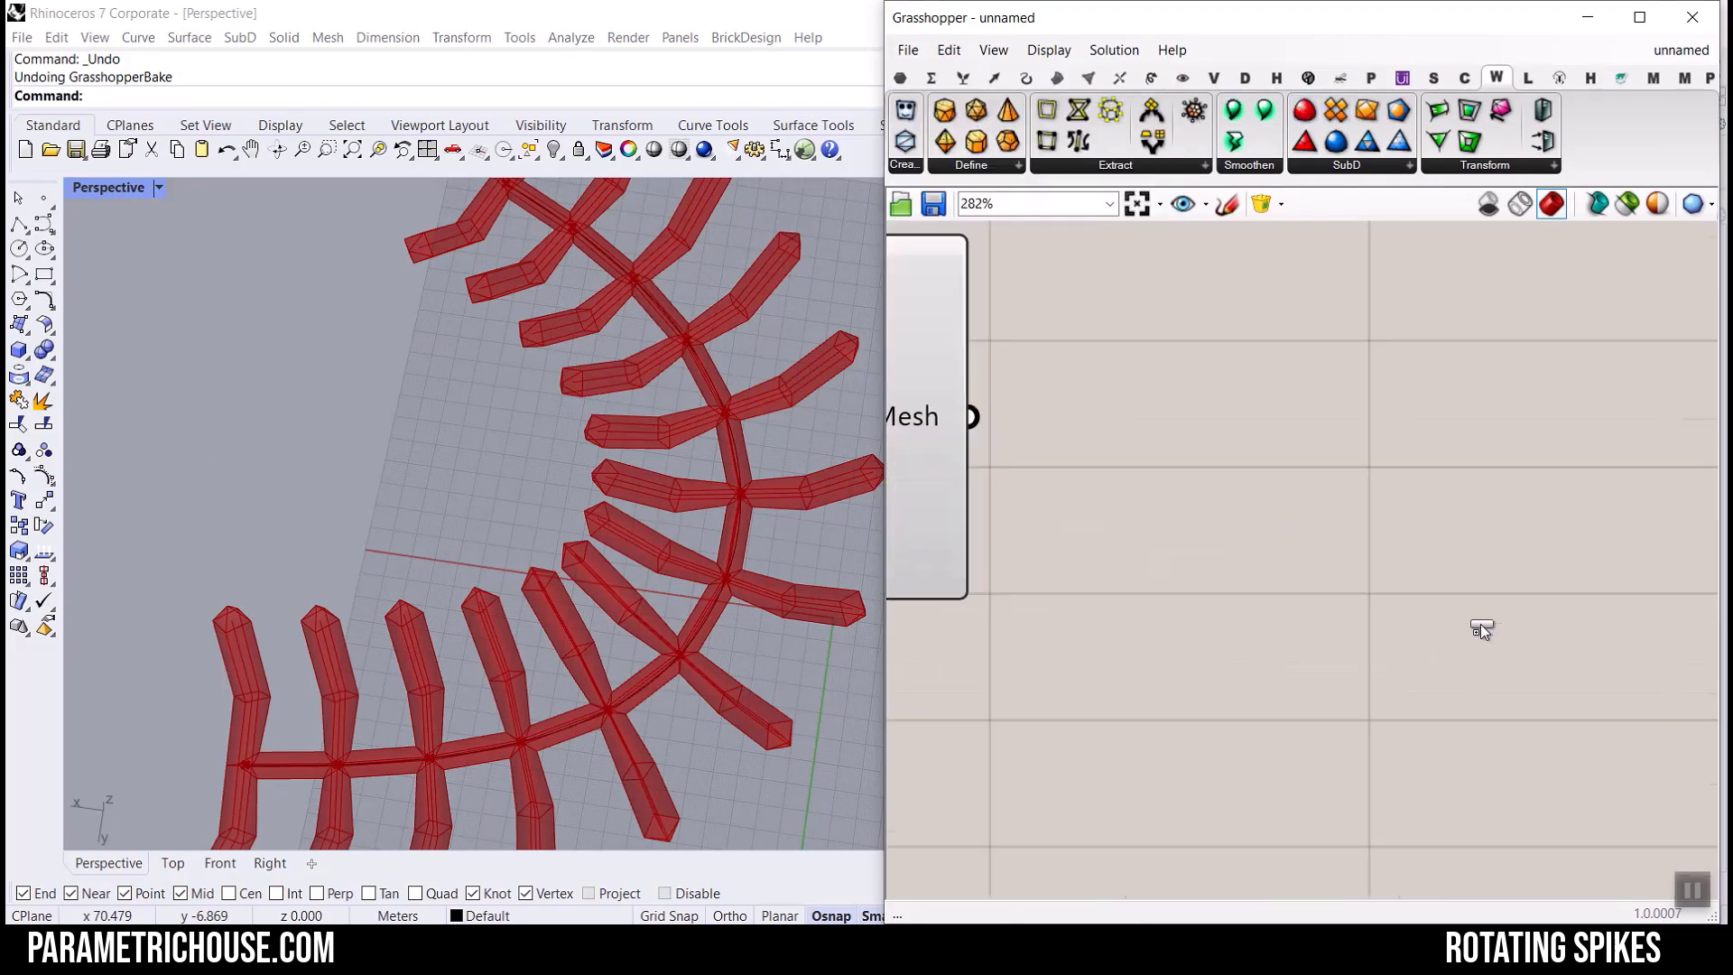
pyautogui.scroll(2, 1471, 617)
pyautogui.click(1435, 547)
pyautogui.moveTo(1133, 495); pyautogui.dragTo(1130, 493)
pyautogui.scroll(-2, 1168, 574)
pyautogui.click(1206, 507)
# Add a panel containing 3, connect it to the subdivision's Level input and clear the panel's name.
pyautogui.scroll(2, 1206, 507)
pyautogui.doubleClick(991, 596)
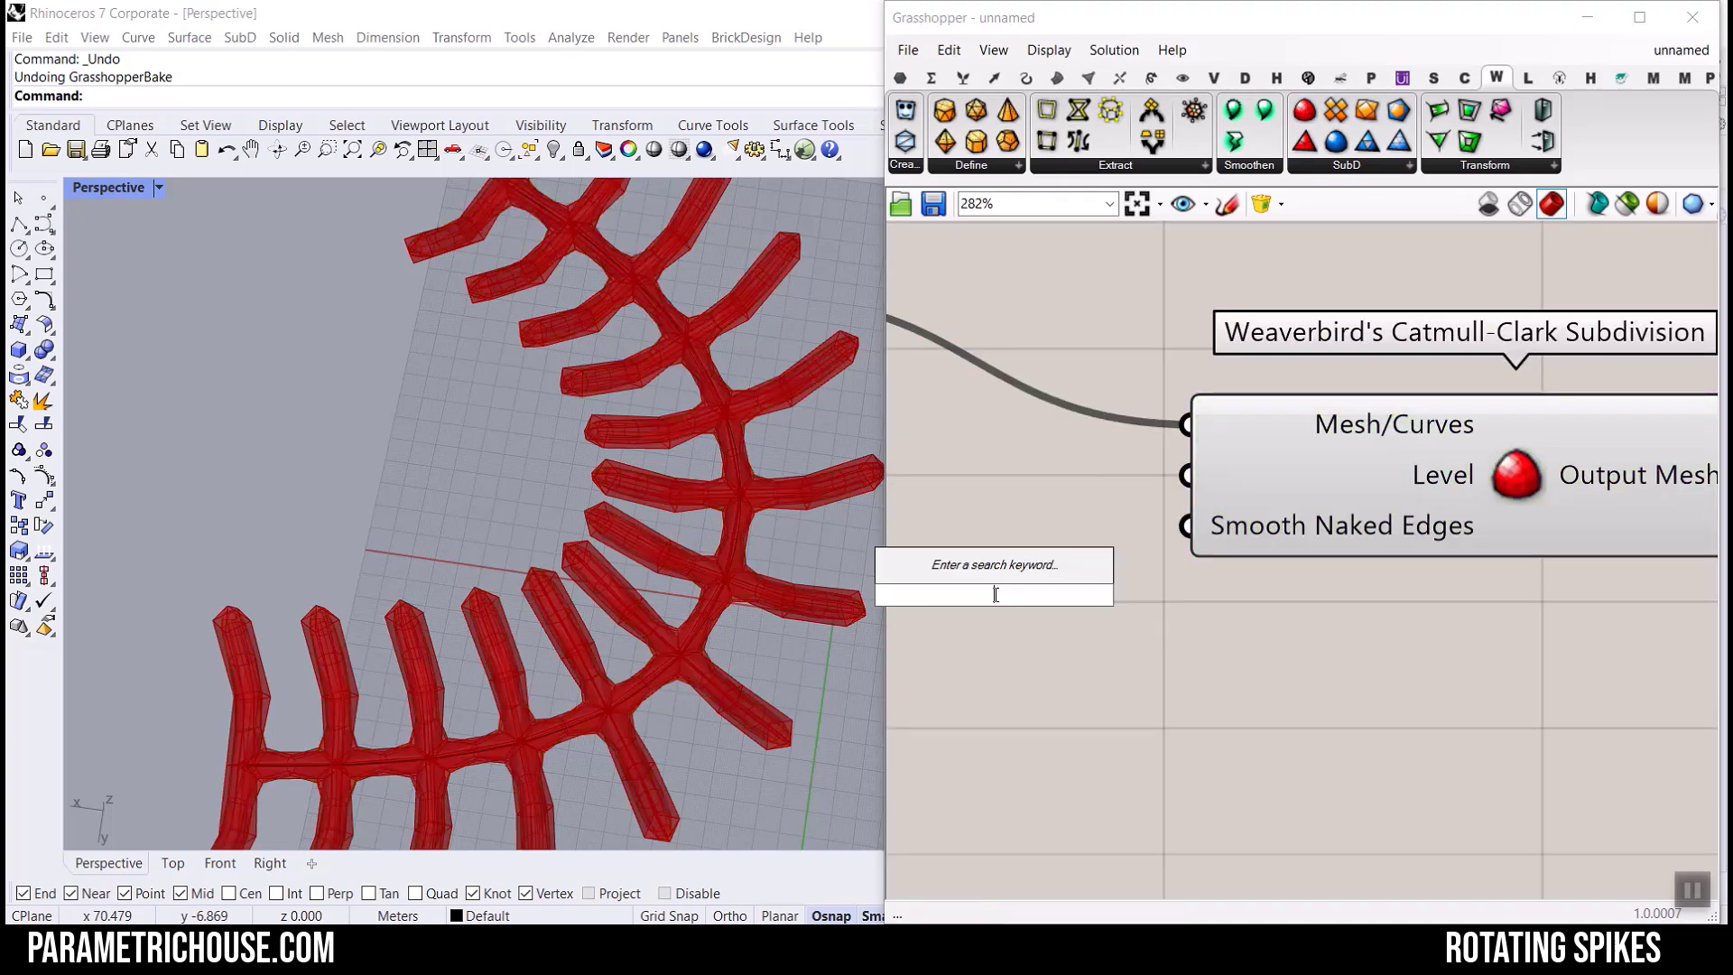
pyautogui.write('//3')
pyautogui.press('Return')
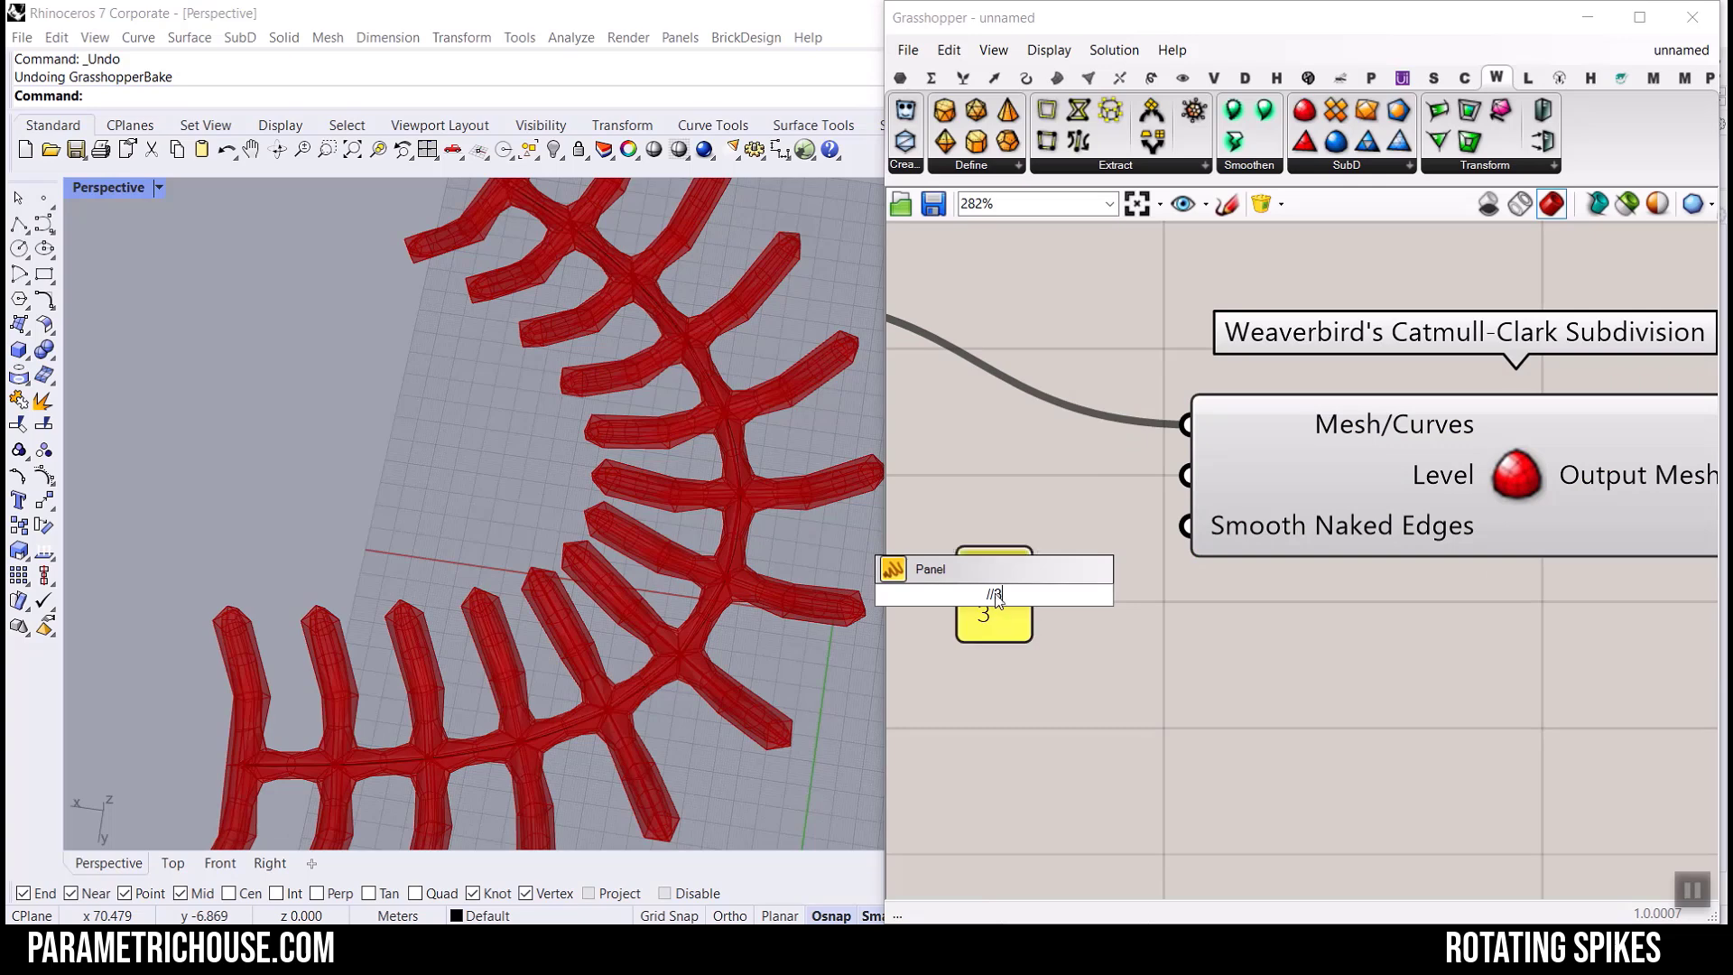
pyautogui.moveTo(1026, 592); pyautogui.dragTo(1186, 476)
pyautogui.rightClick(1022, 614)
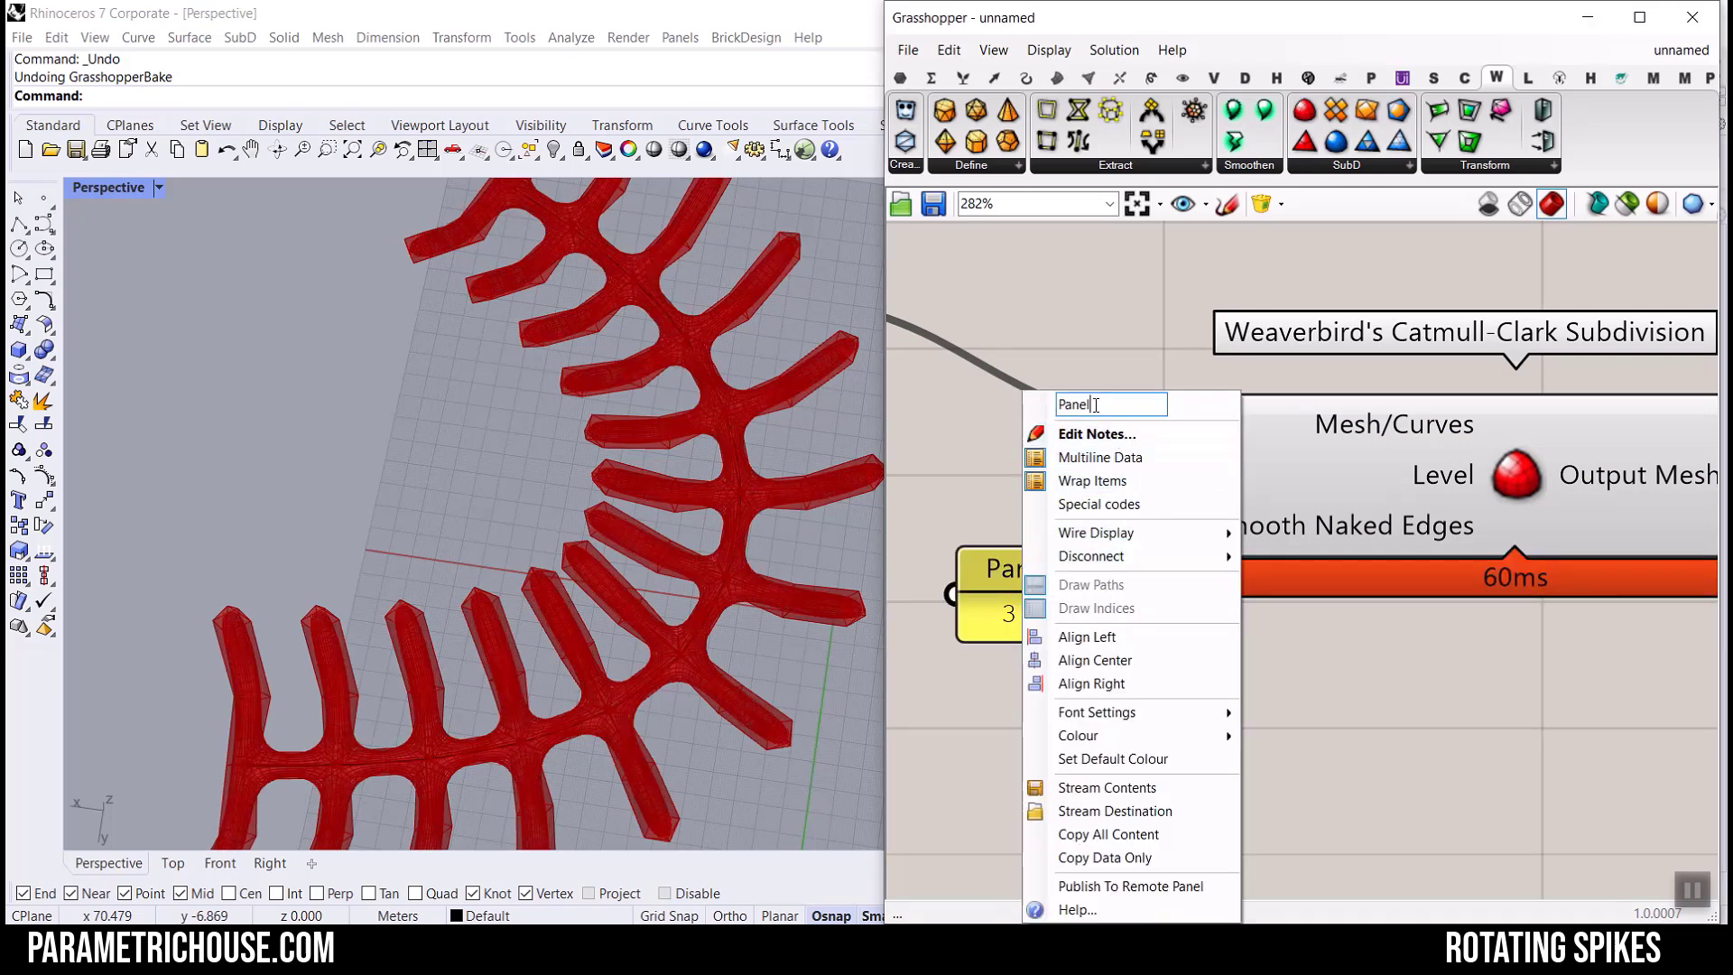
pyautogui.moveTo(1096, 405); pyautogui.dragTo(1054, 395)
pyautogui.press('BackSpace')
pyautogui.click(973, 421)
# Turn off the preview of all components upstream of the Catmull-Clark Subdivision.
pyautogui.moveTo(930, 390); pyautogui.dragTo(1309, 491, button='right')
pyautogui.scroll(-6, 1309, 491)
pyautogui.scroll(-4, 1309, 493)
pyautogui.moveTo(1273, 532); pyautogui.dragTo(947, 392)
pyautogui.middleClick(1045, 301)
pyautogui.click(1102, 334)
pyautogui.click(1304, 292)
pyautogui.scroll(-7, 1271, 331)
pyautogui.moveTo(1273, 320); pyautogui.dragTo(1020, 430)
pyautogui.middleClick(1138, 252)
pyautogui.click(1172, 285)
pyautogui.click(1190, 508)
# Add a Custom Preview component and connect the subdivision's Output Mesh/Curves to its Geometry input.
pyautogui.moveTo(704, 433); pyautogui.dragTo(650, 397, button='right')
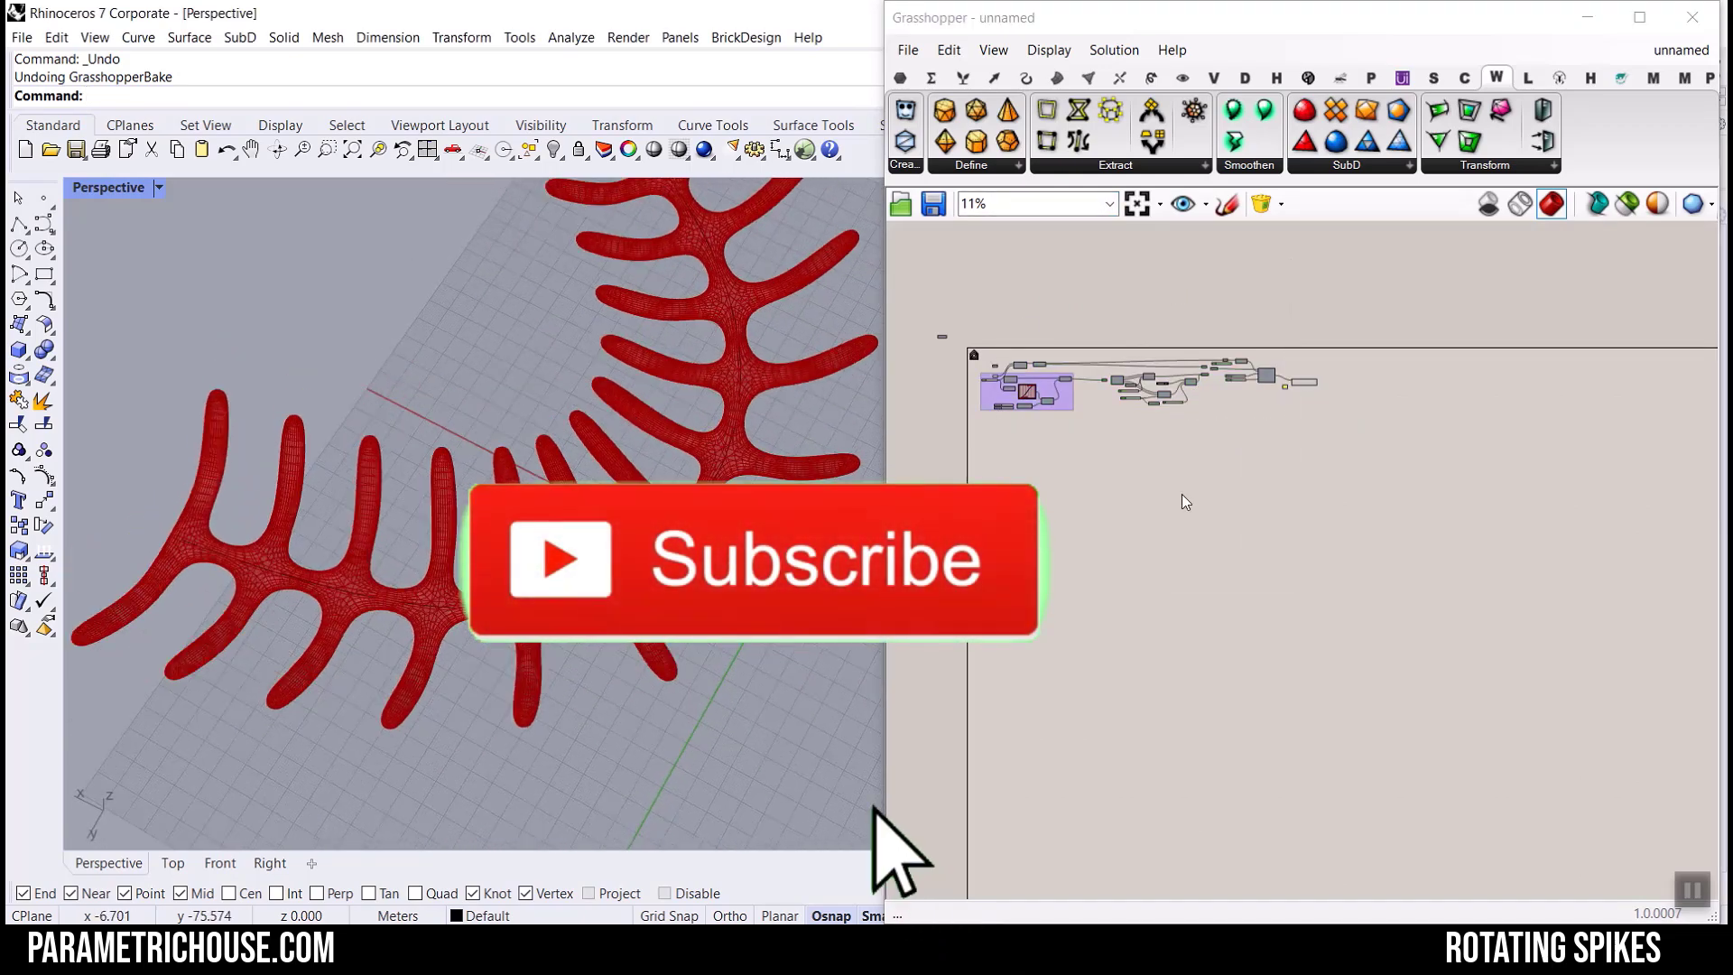
pyautogui.scroll(8, 1086, 497)
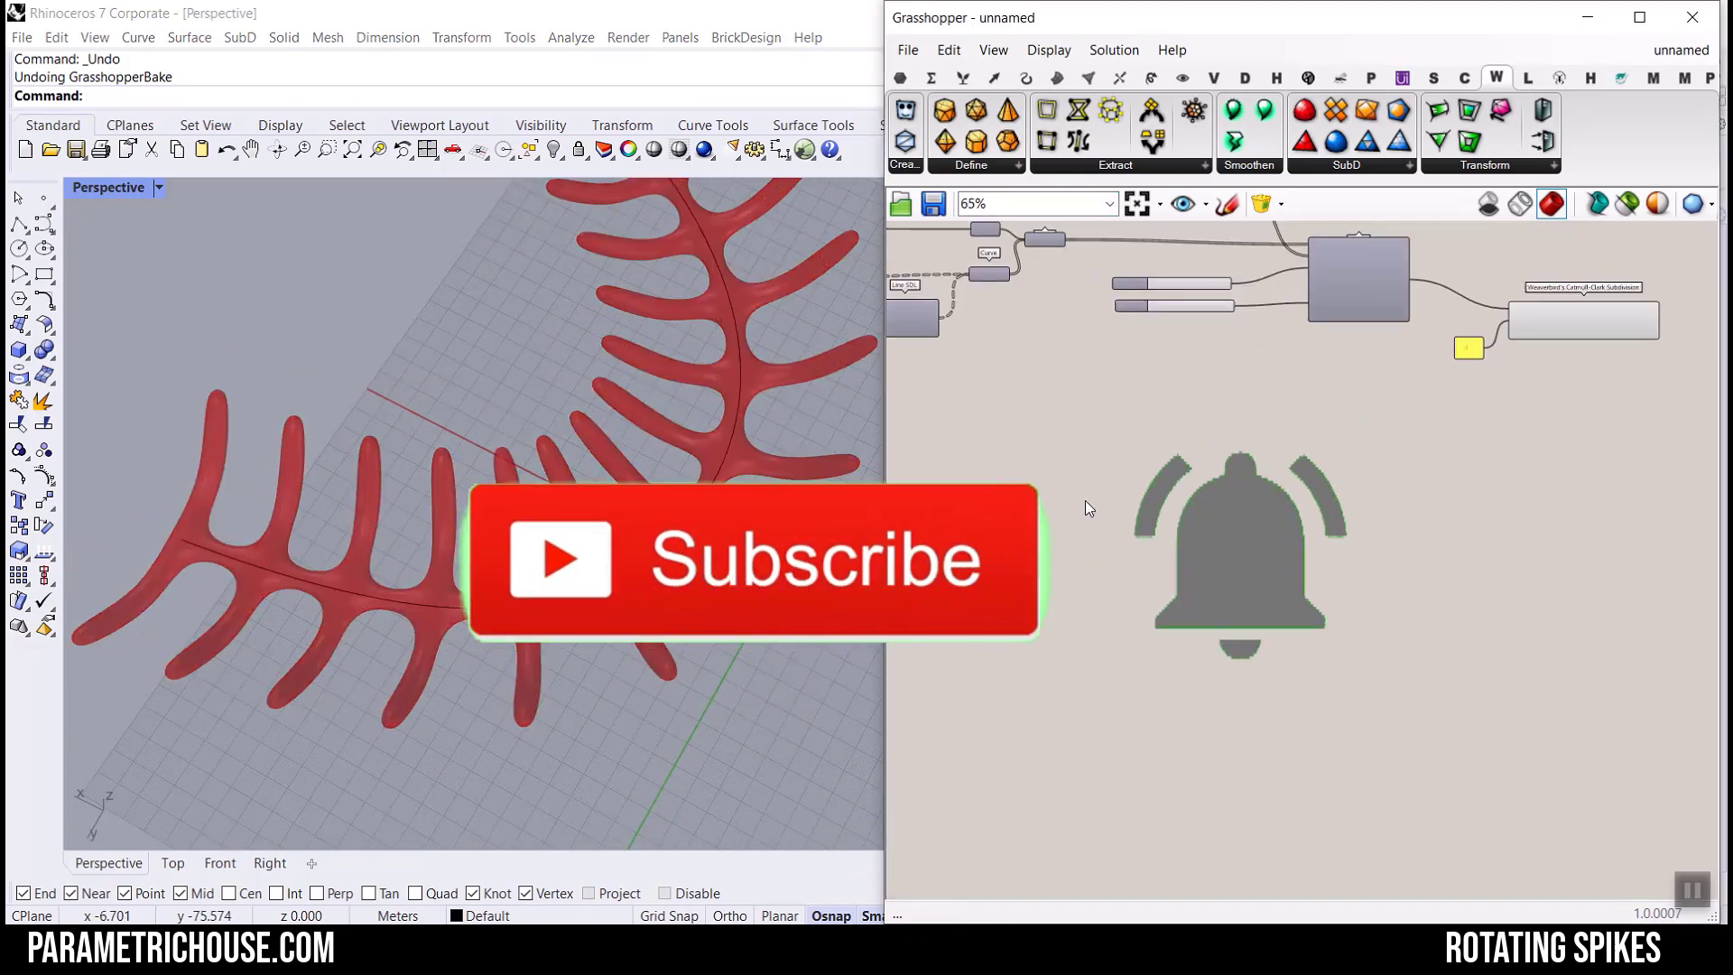
pyautogui.scroll(10, 690, 551)
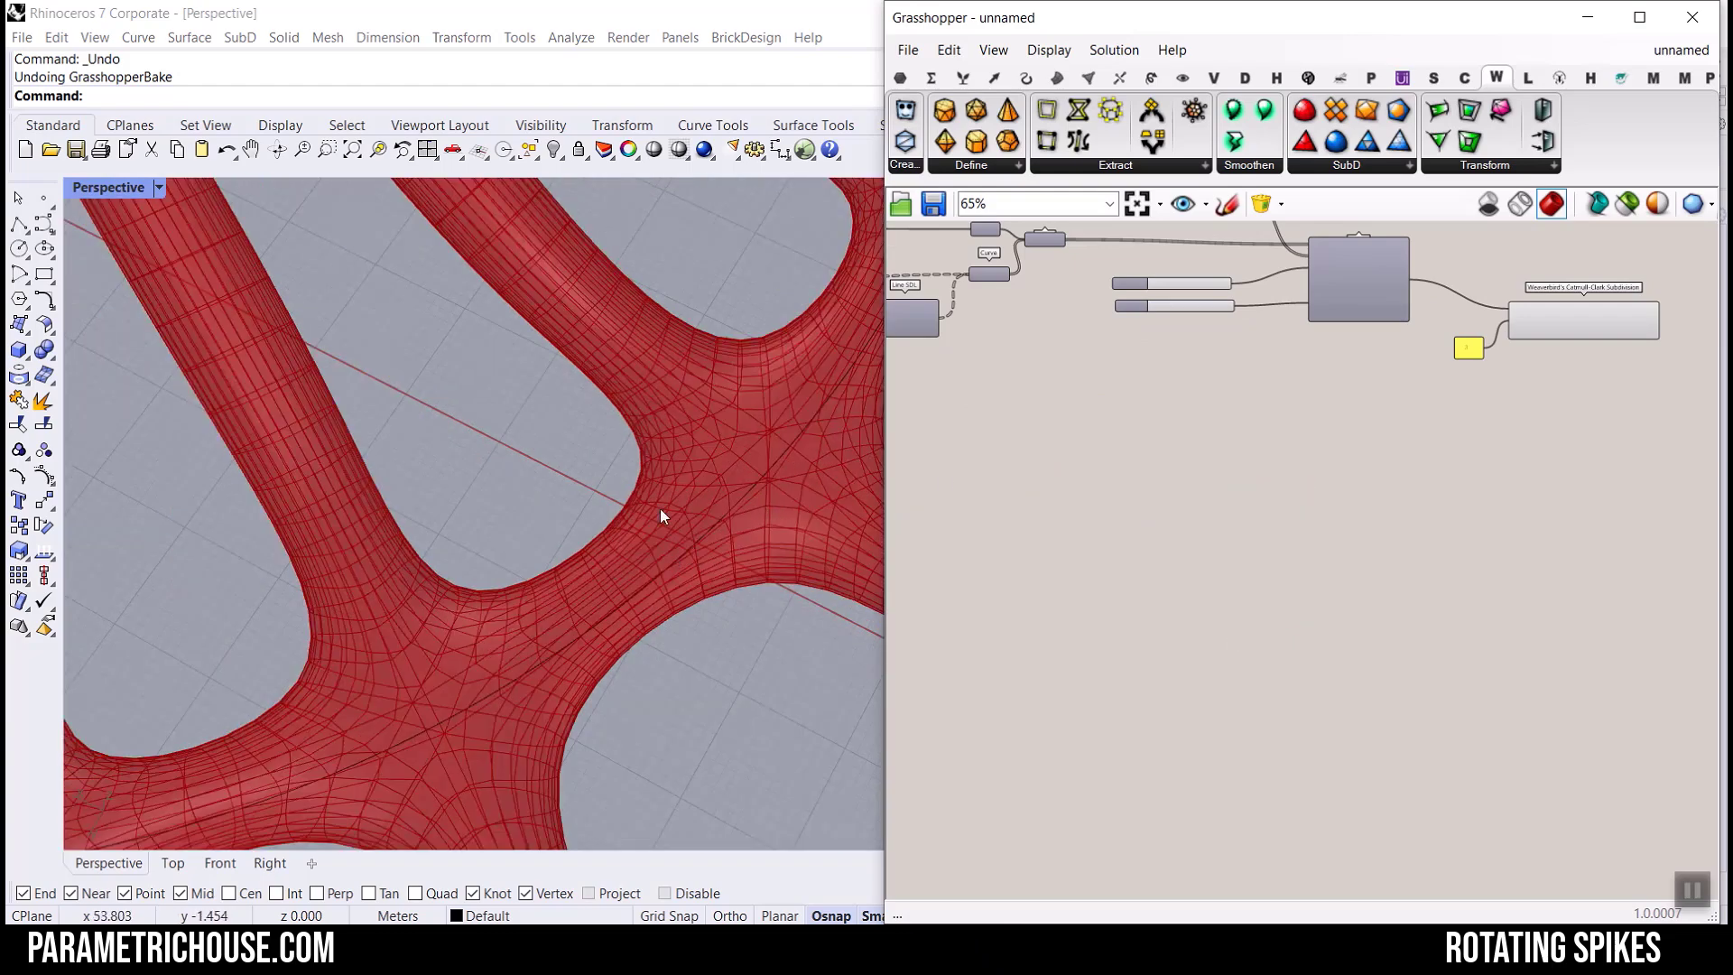
pyautogui.scroll(-10, 650, 451)
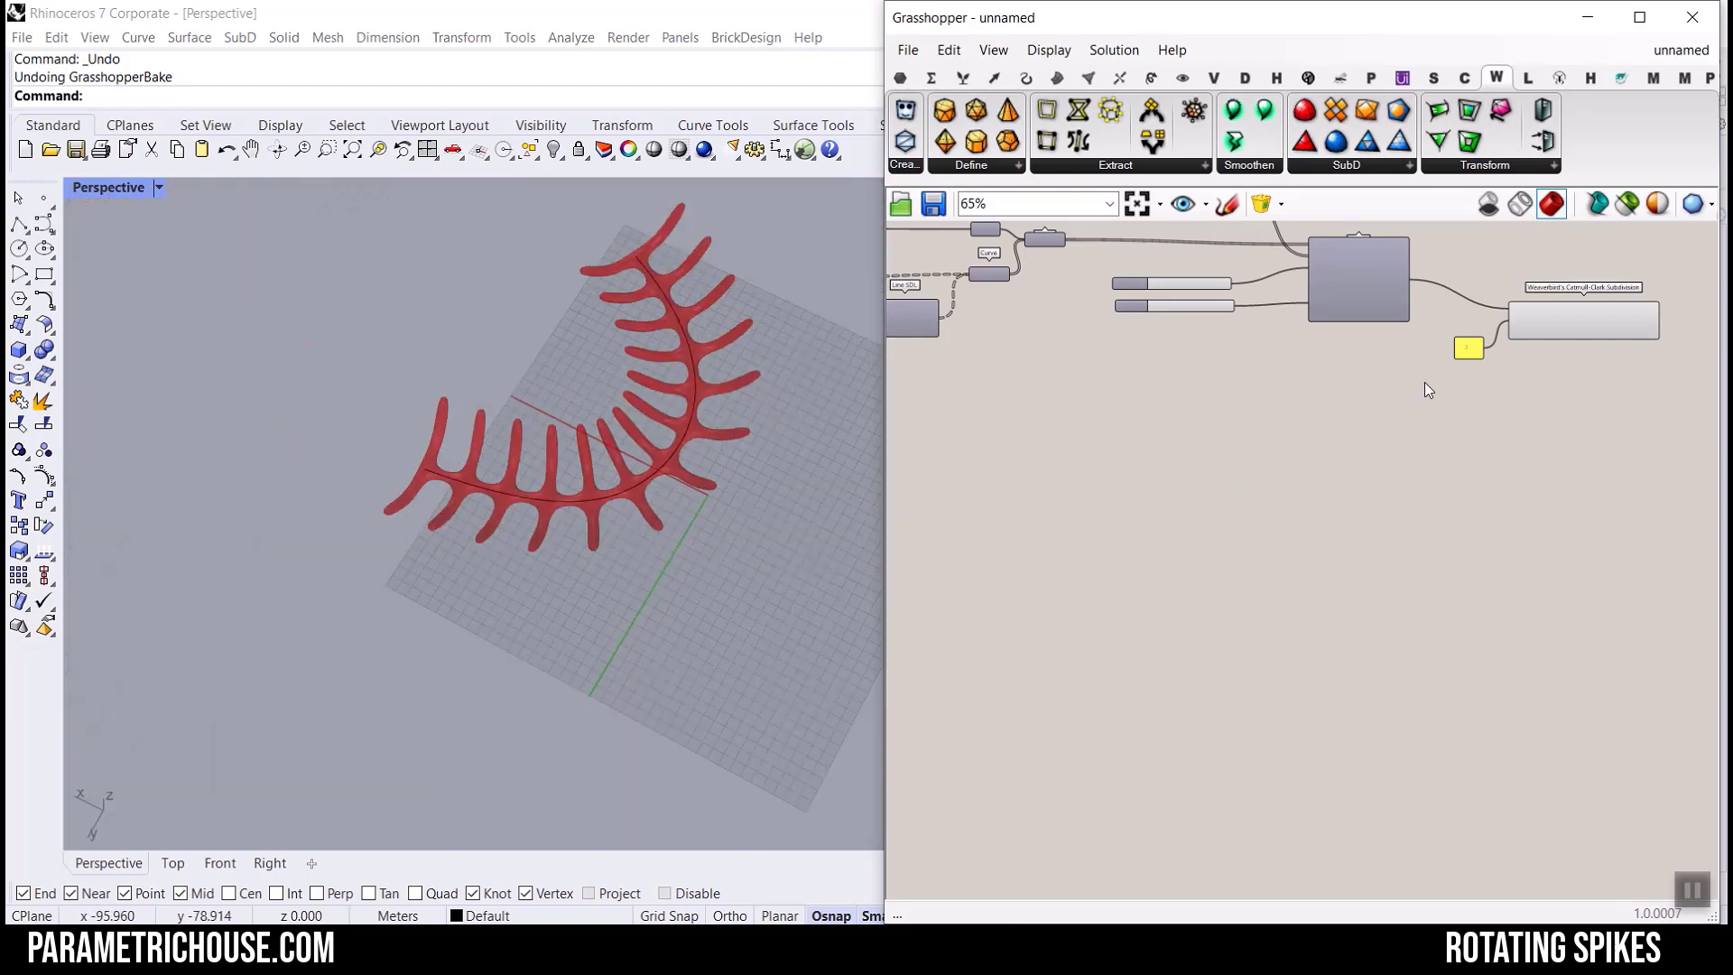
pyautogui.scroll(5, 1390, 433)
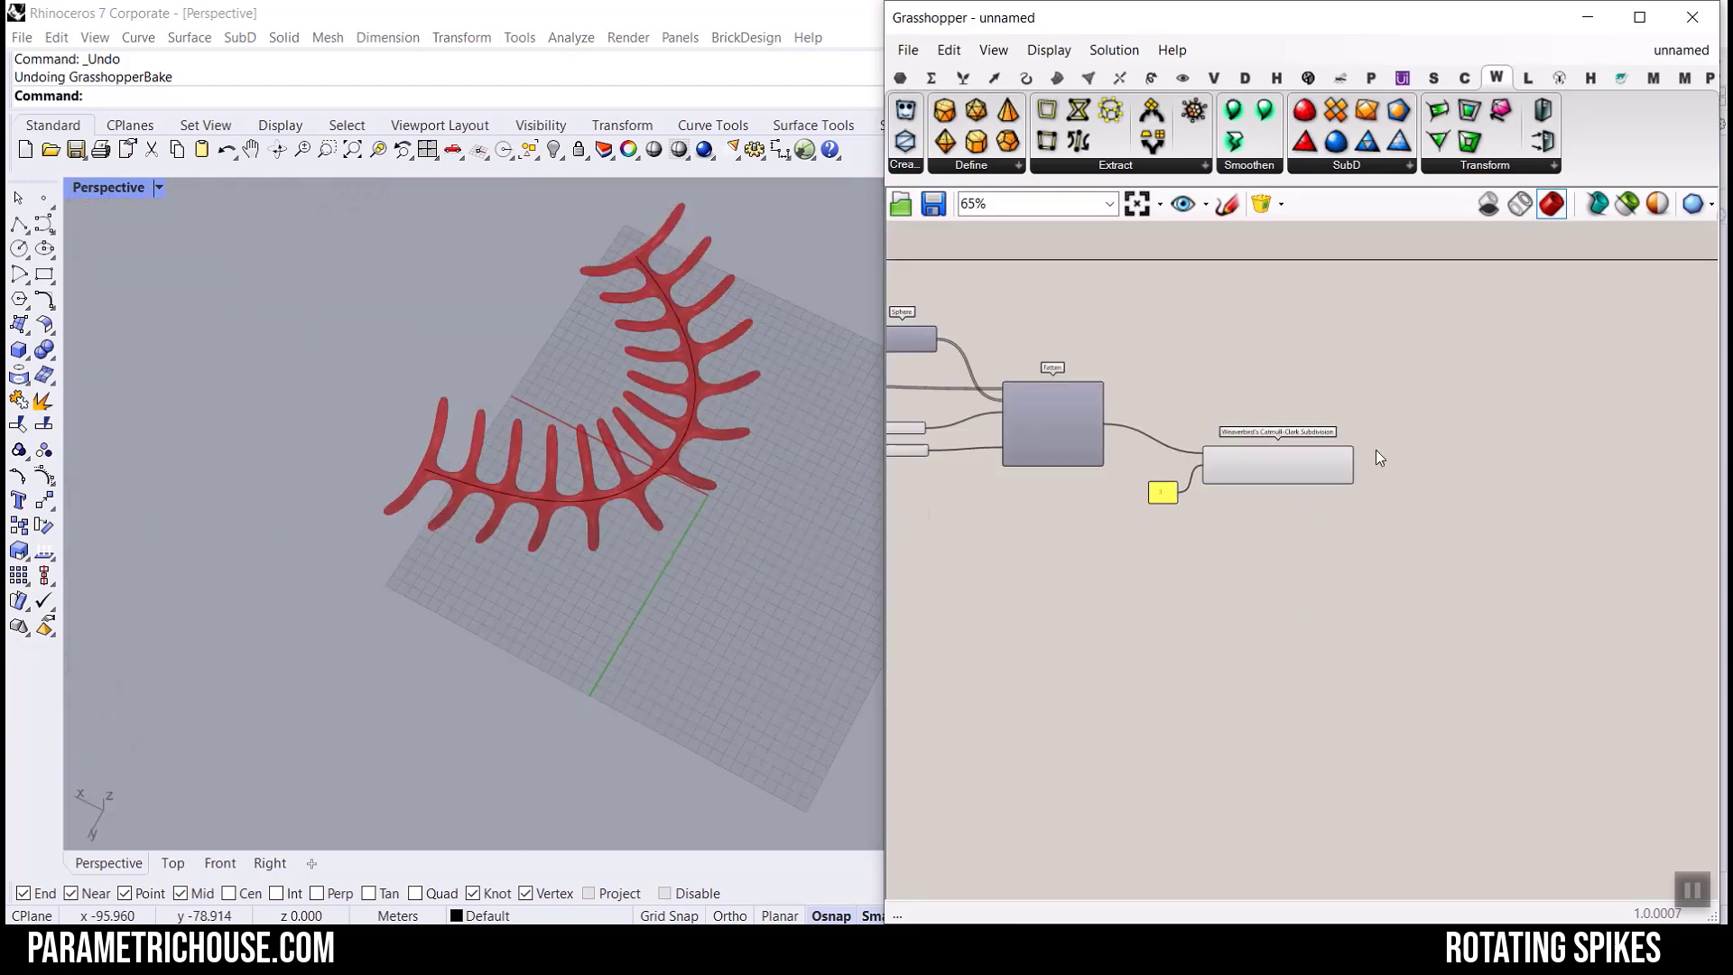
pyautogui.click(1179, 78)
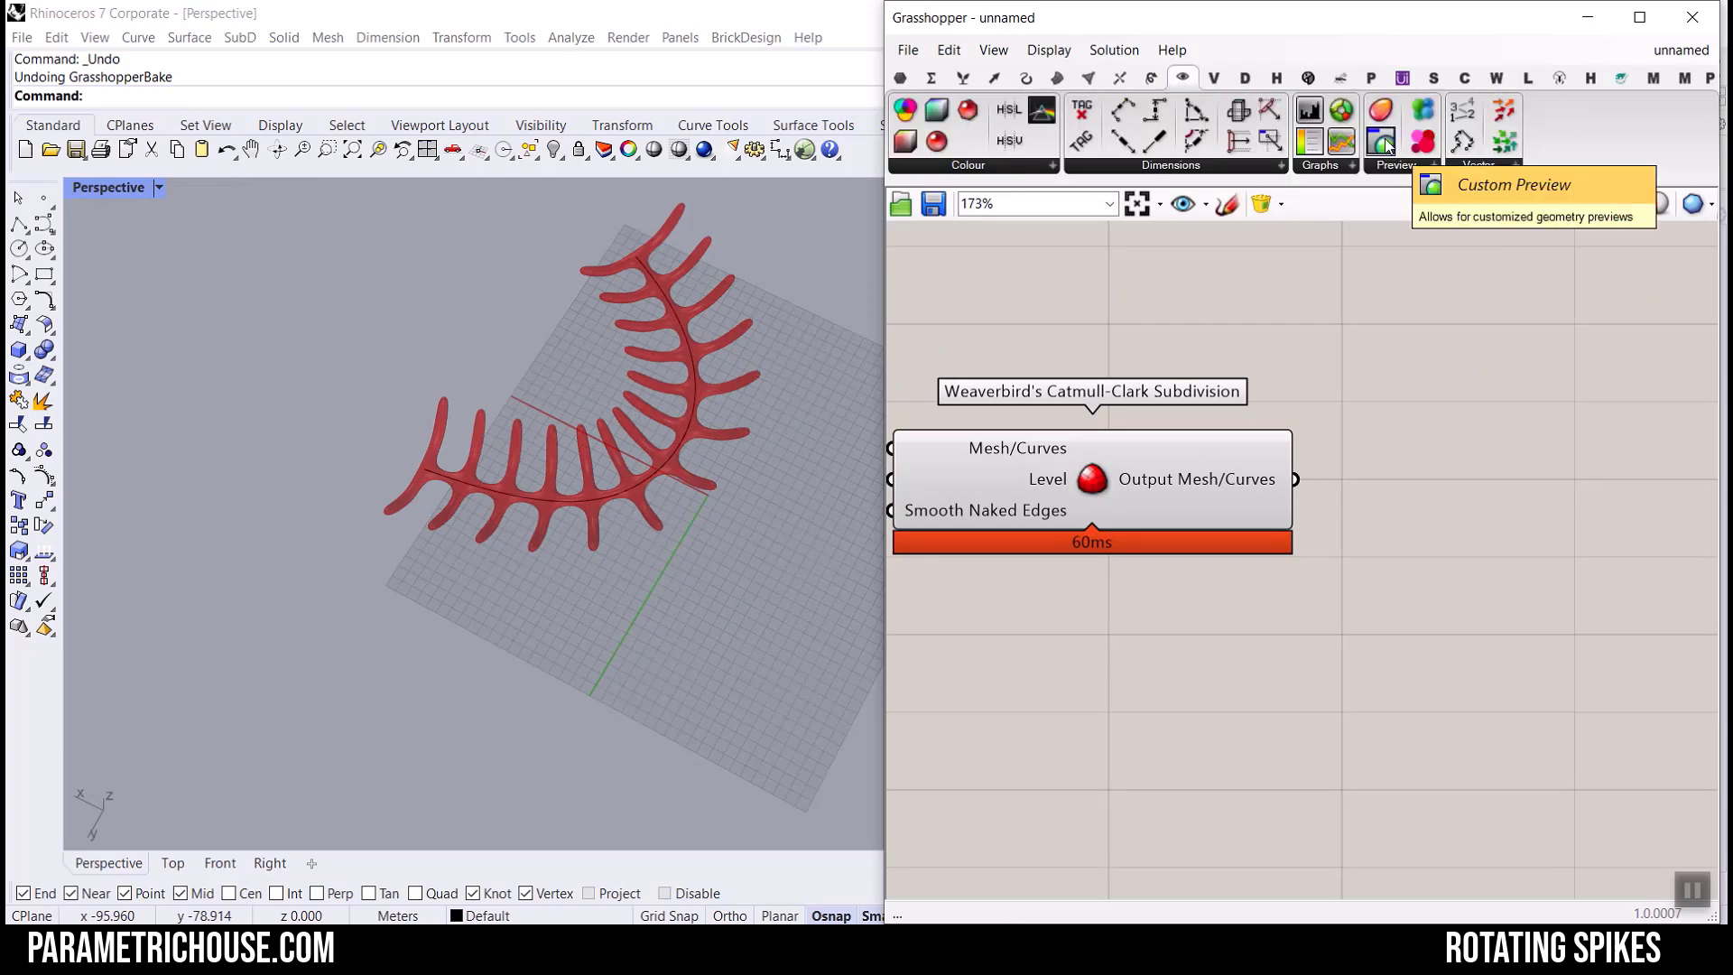
pyautogui.moveTo(1386, 145); pyautogui.dragTo(1423, 618)
pyautogui.scroll(2, 1263, 478)
pyautogui.scroll(-2, 1325, 534)
pyautogui.click(1432, 581)
pyautogui.click(1177, 686)
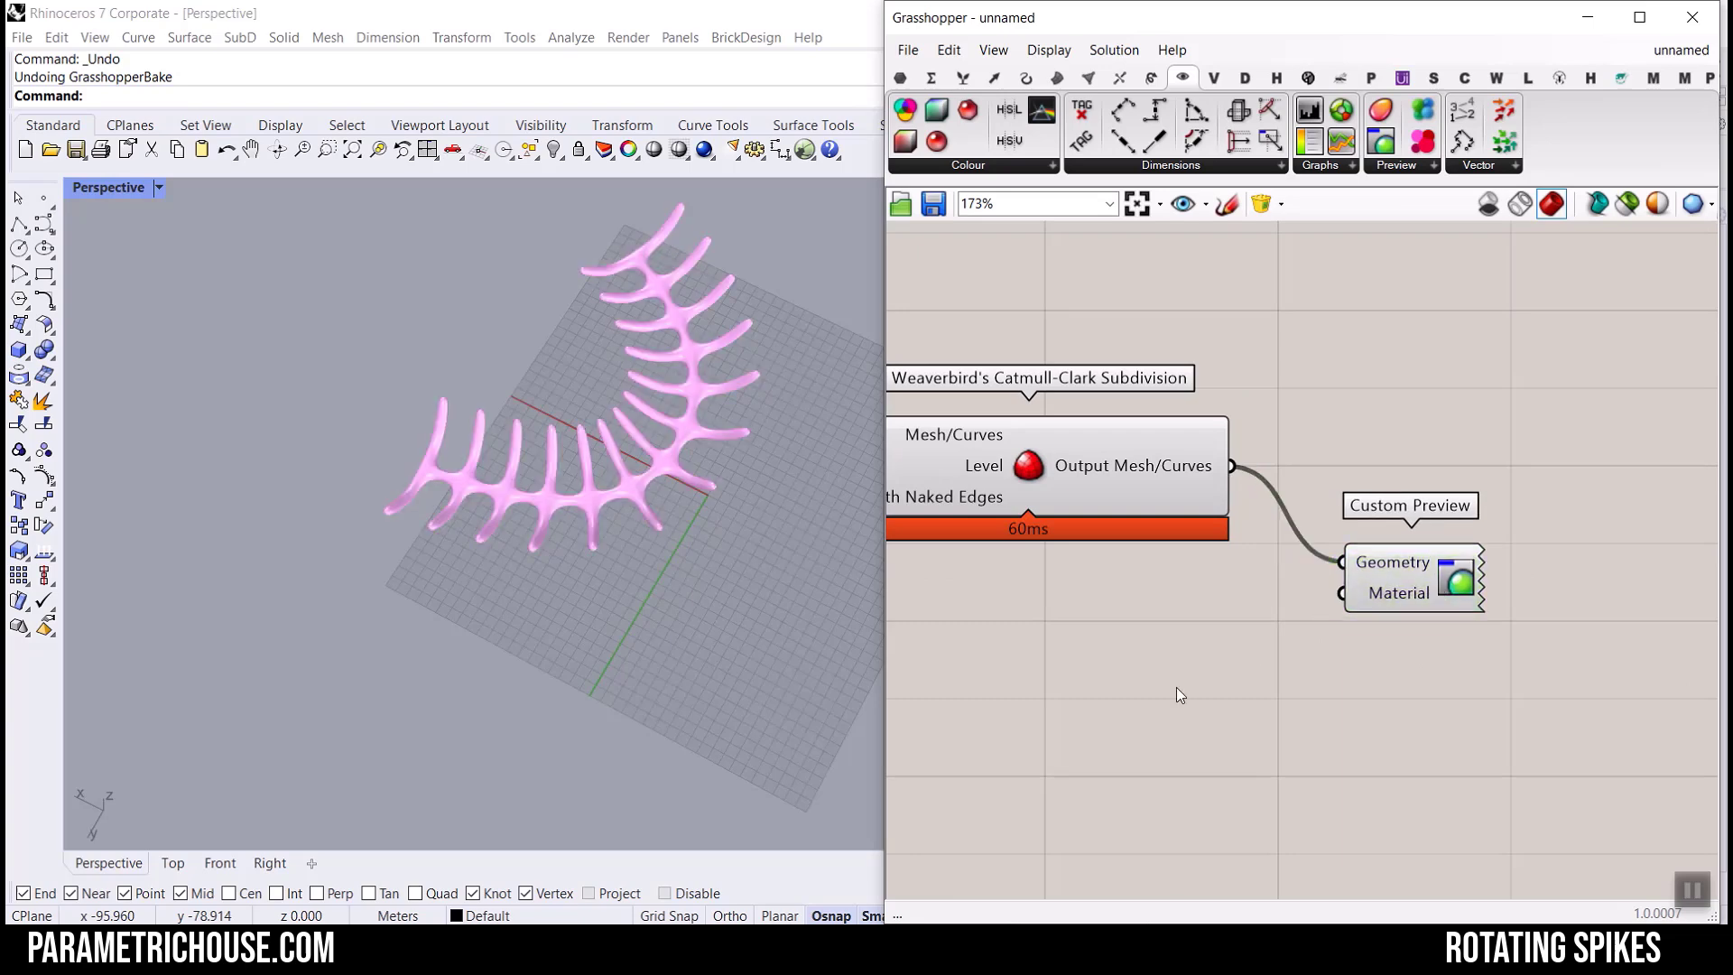
pyautogui.doubleClick(1177, 686)
pyautogui.write('seam')
pyautogui.click(1134, 645)
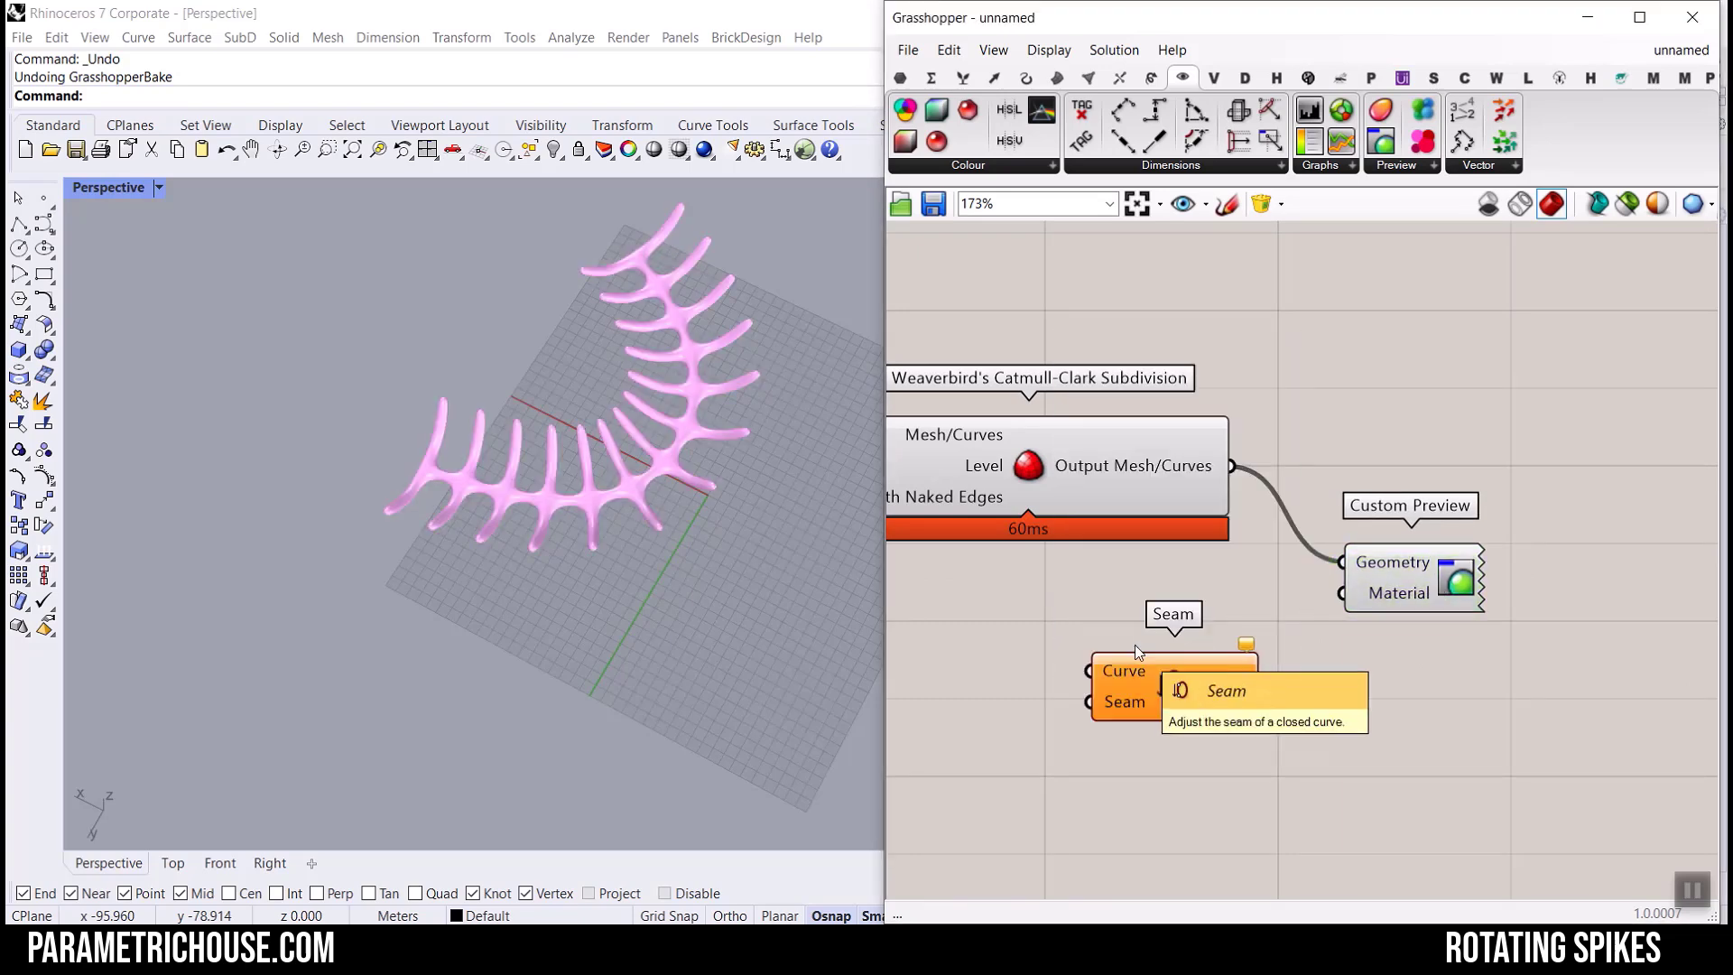
pyautogui.hotkey('ctrl', 'z')
# Add a Colour Swatch, connect it to the Custom Preview's Material input and set its colour to blue.
pyautogui.doubleClick(1180, 690)
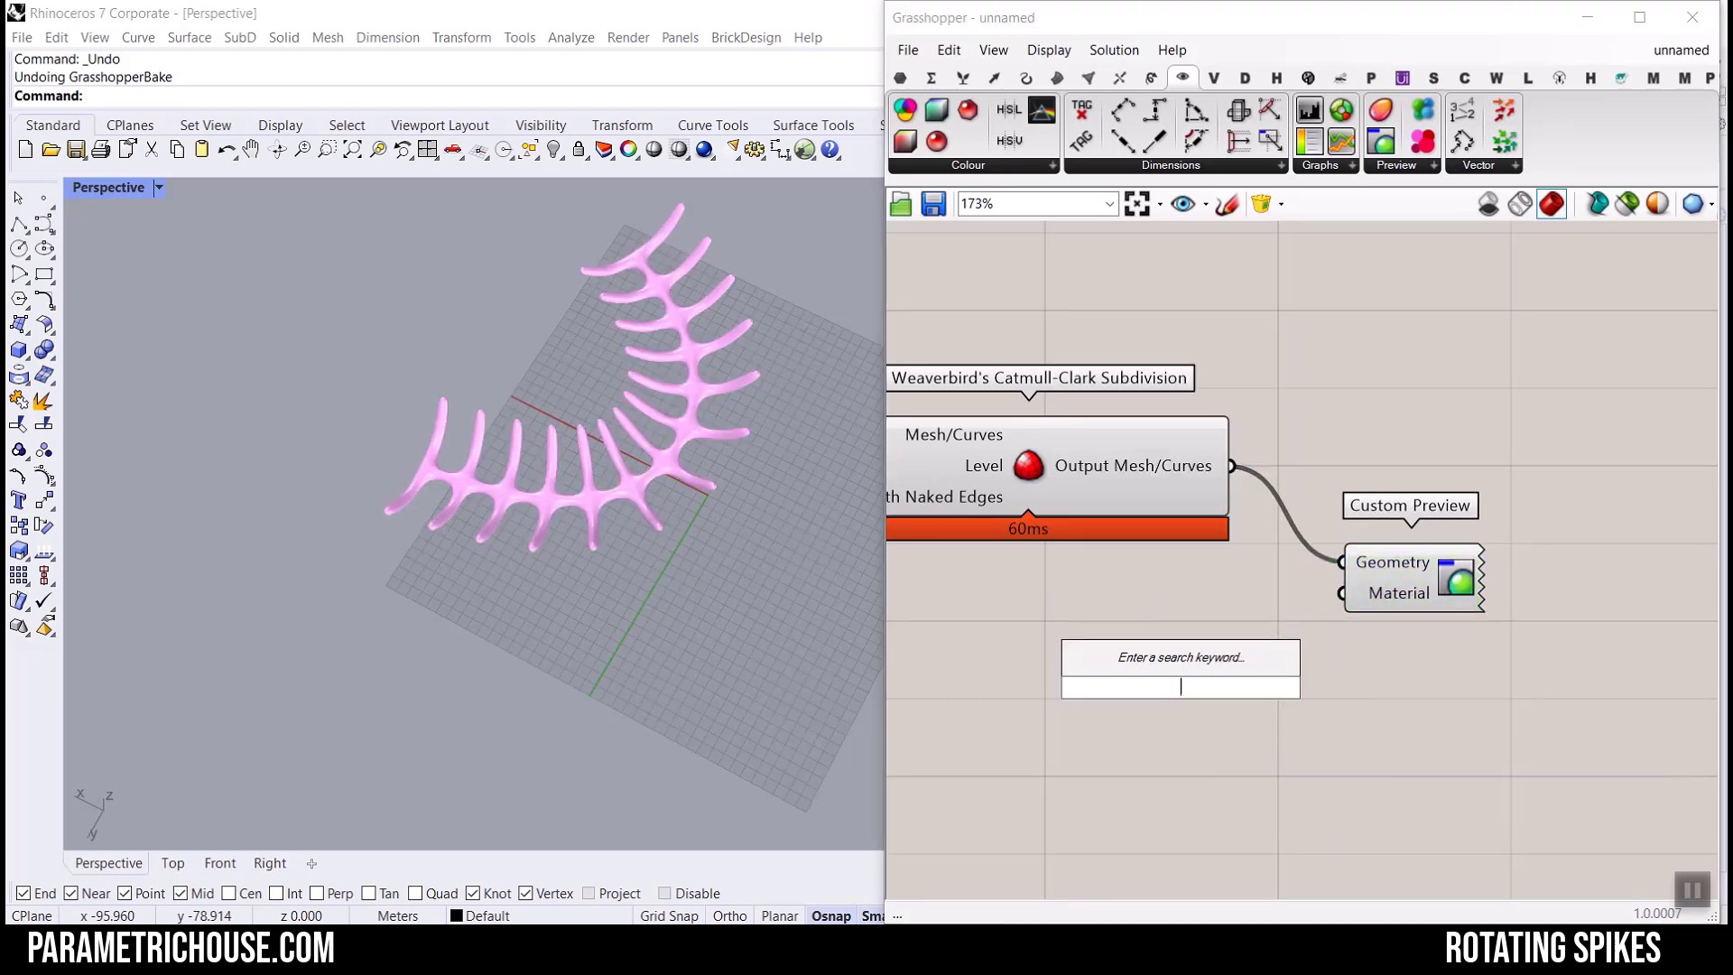
pyautogui.write('swat')
pyautogui.scroll(2, 1280, 684)
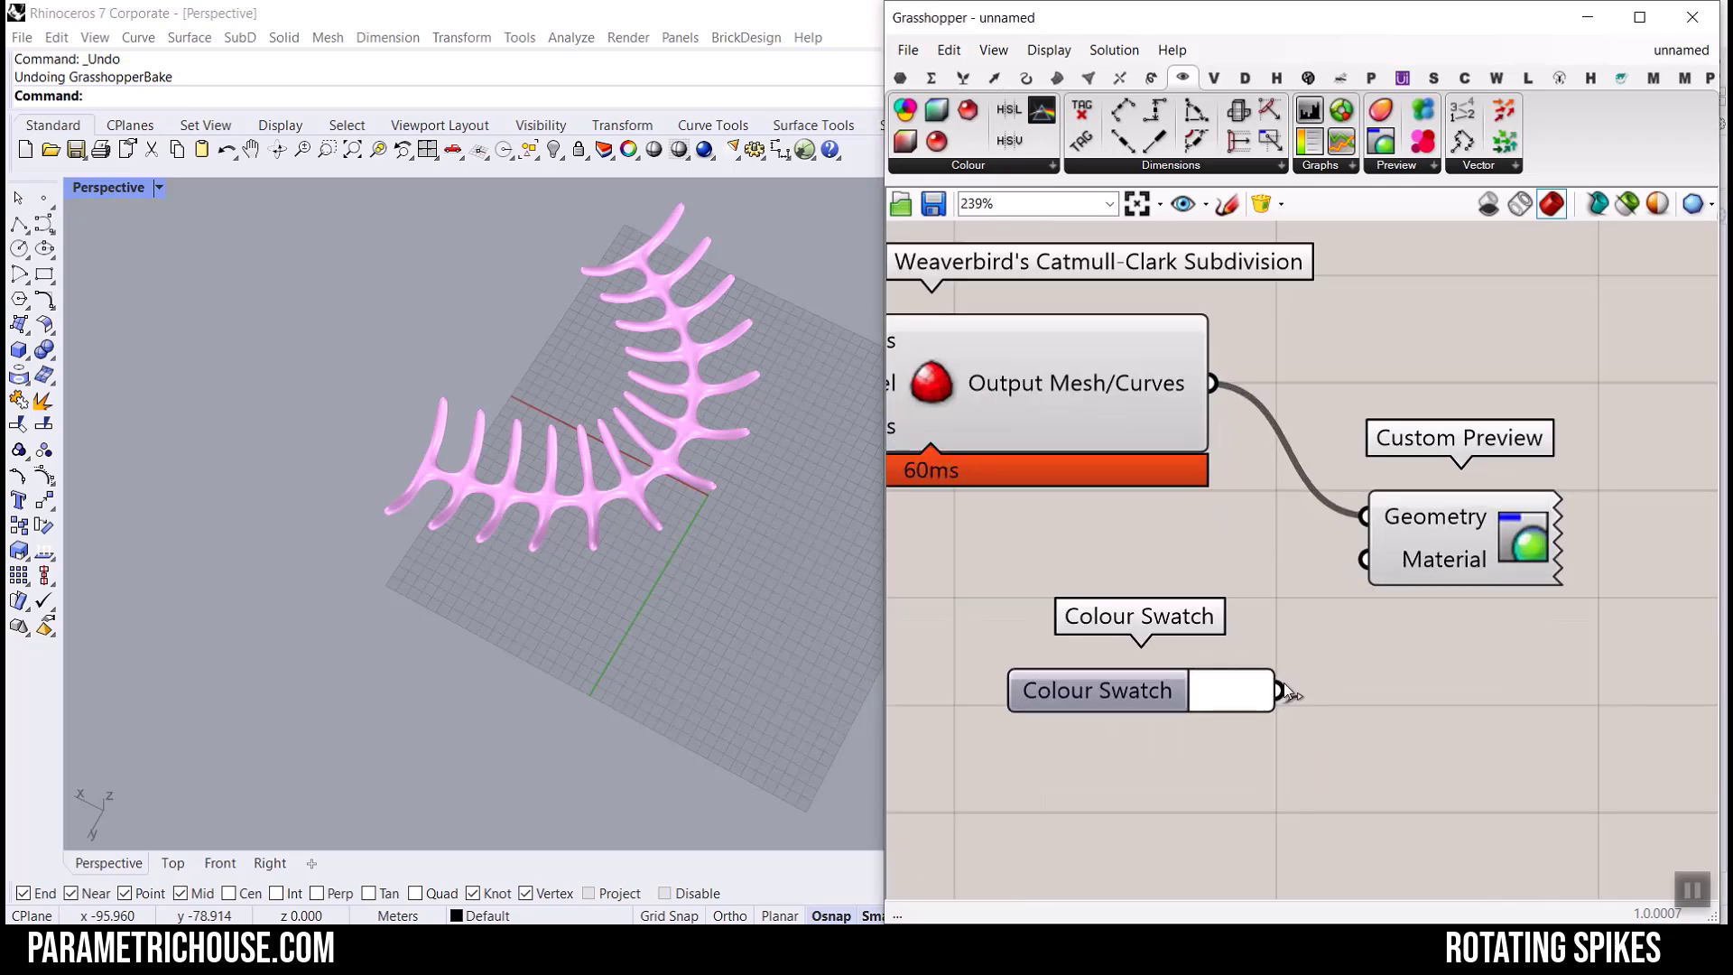
pyautogui.moveTo(1279, 688); pyautogui.dragTo(1353, 577)
pyautogui.click(1236, 690)
pyautogui.moveTo(1392, 659); pyautogui.dragTo(1357, 679)
pyautogui.click(1324, 349)
pyautogui.moveTo(603, 434); pyautogui.dragTo(701, 314, button='right')
pyautogui.scroll(4, 679, 456)
pyautogui.moveTo(677, 461); pyautogui.dragTo(524, 450, button='right')
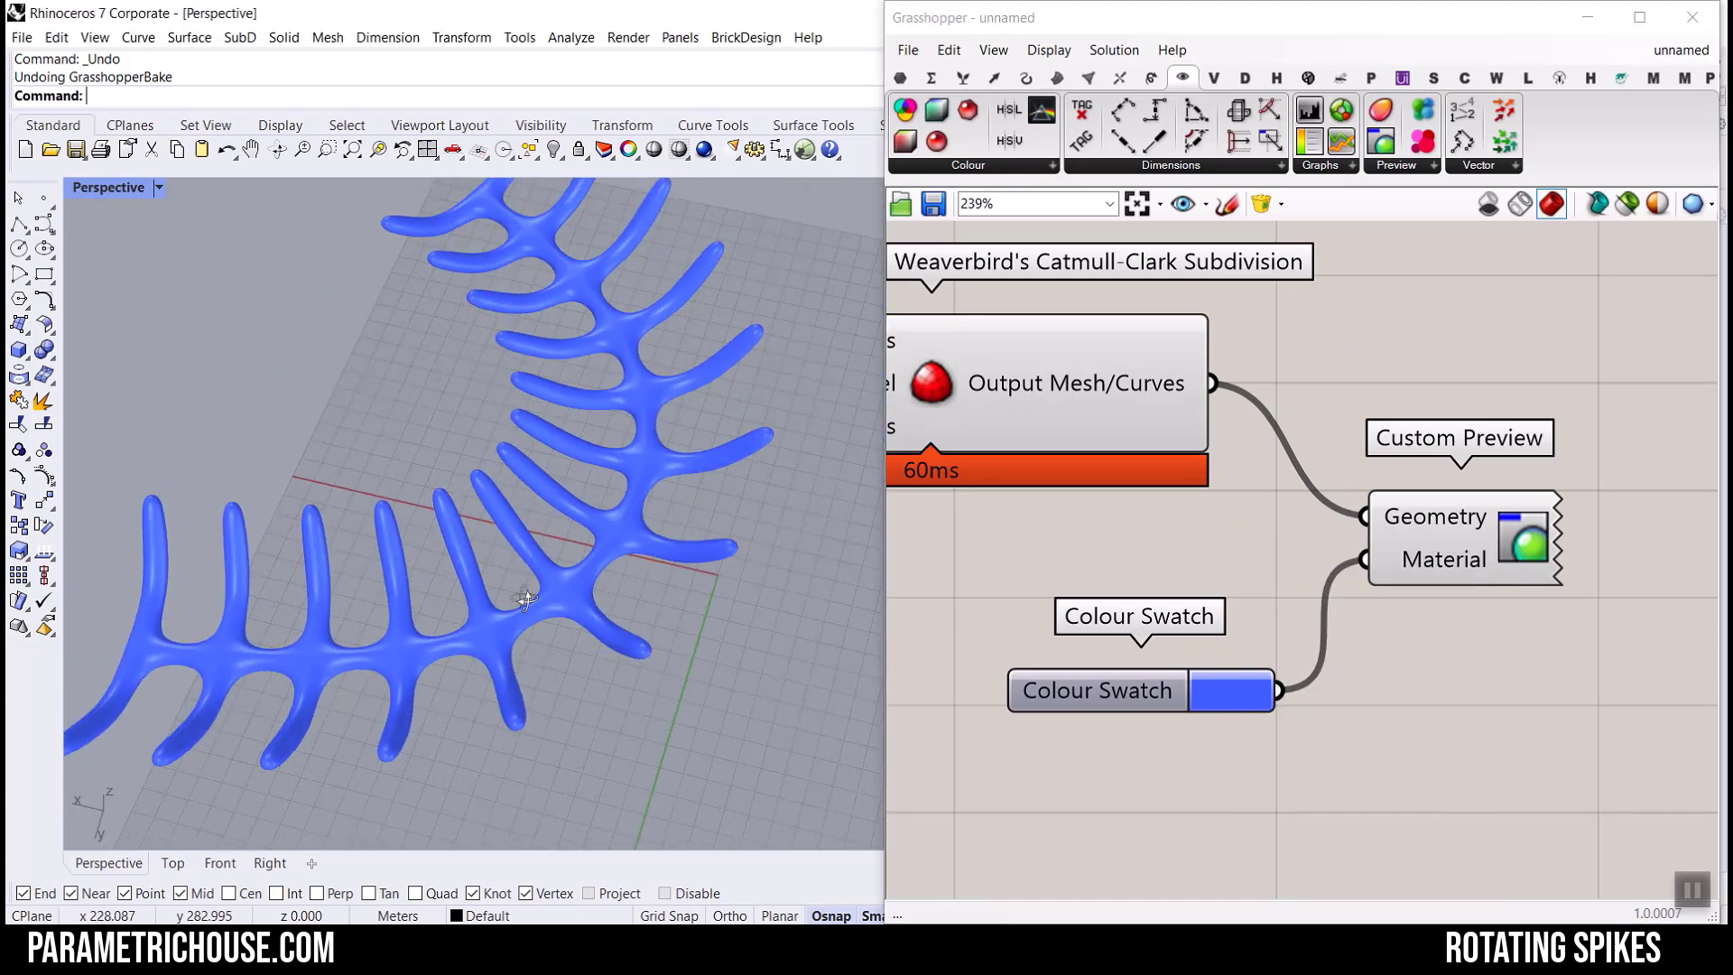
# Try the EndType slider again, leaving it at 3, and lower the Fatten Thickness to 3.37.
pyautogui.scroll(-8, 1356, 451)
pyautogui.scroll(8, 1076, 447)
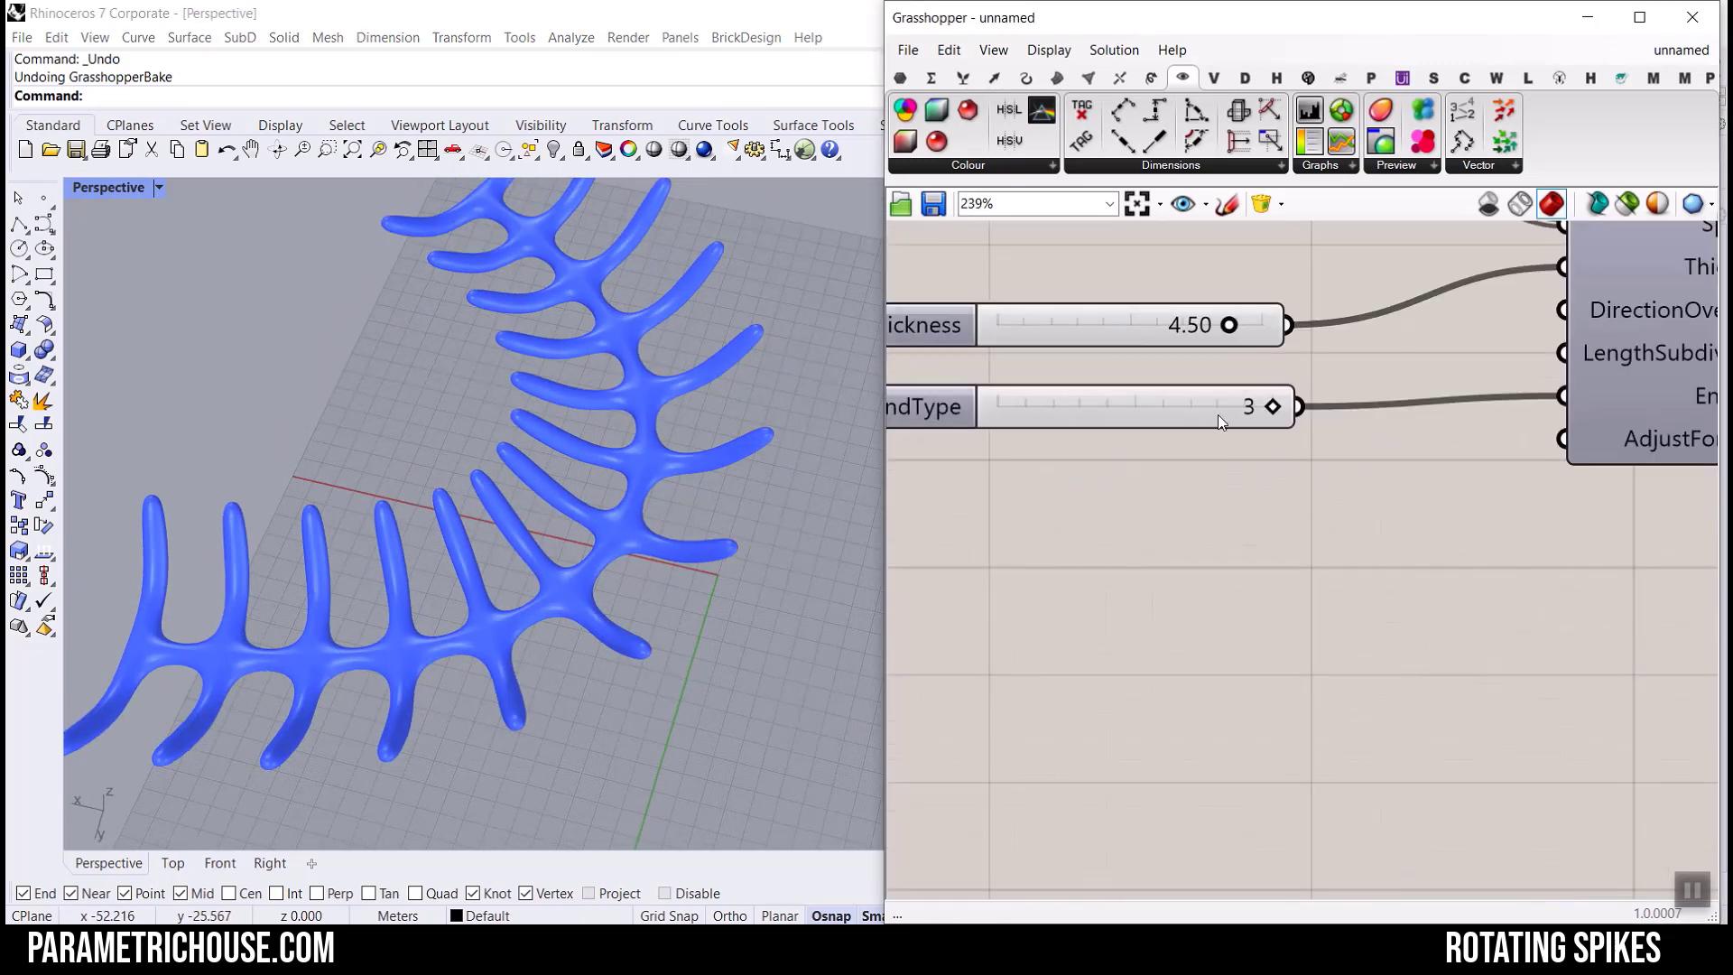
pyautogui.moveTo(1270, 408); pyautogui.dragTo(1327, 403)
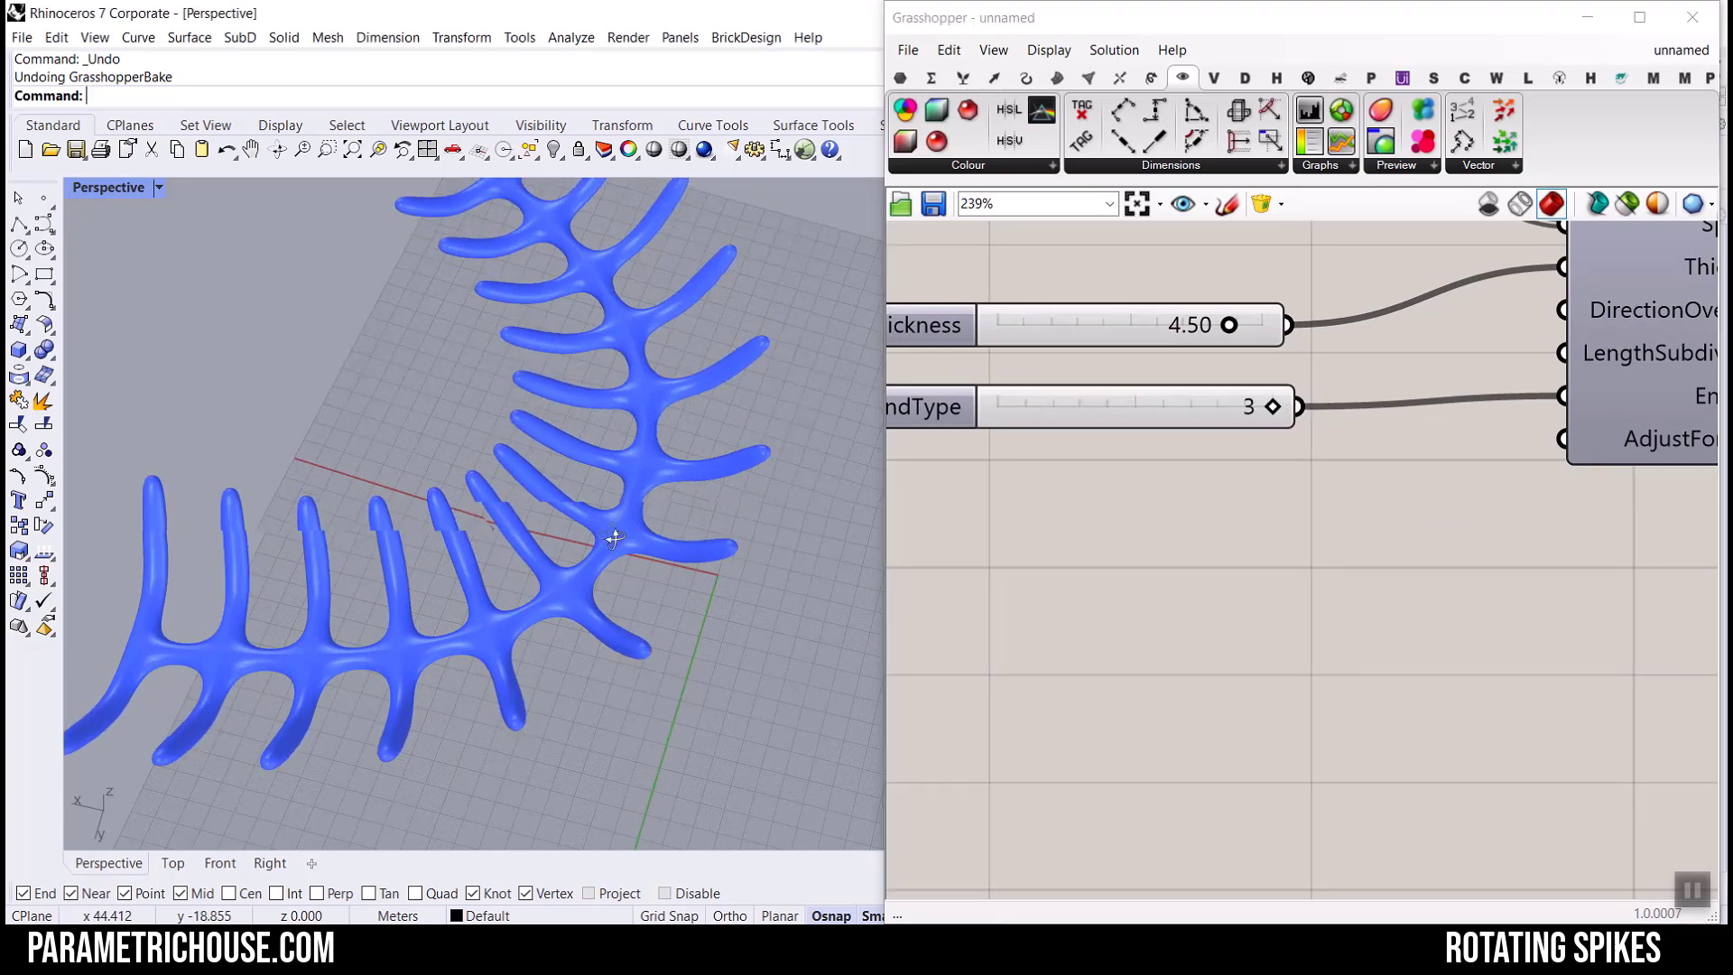
pyautogui.scroll(1, 1309, 517)
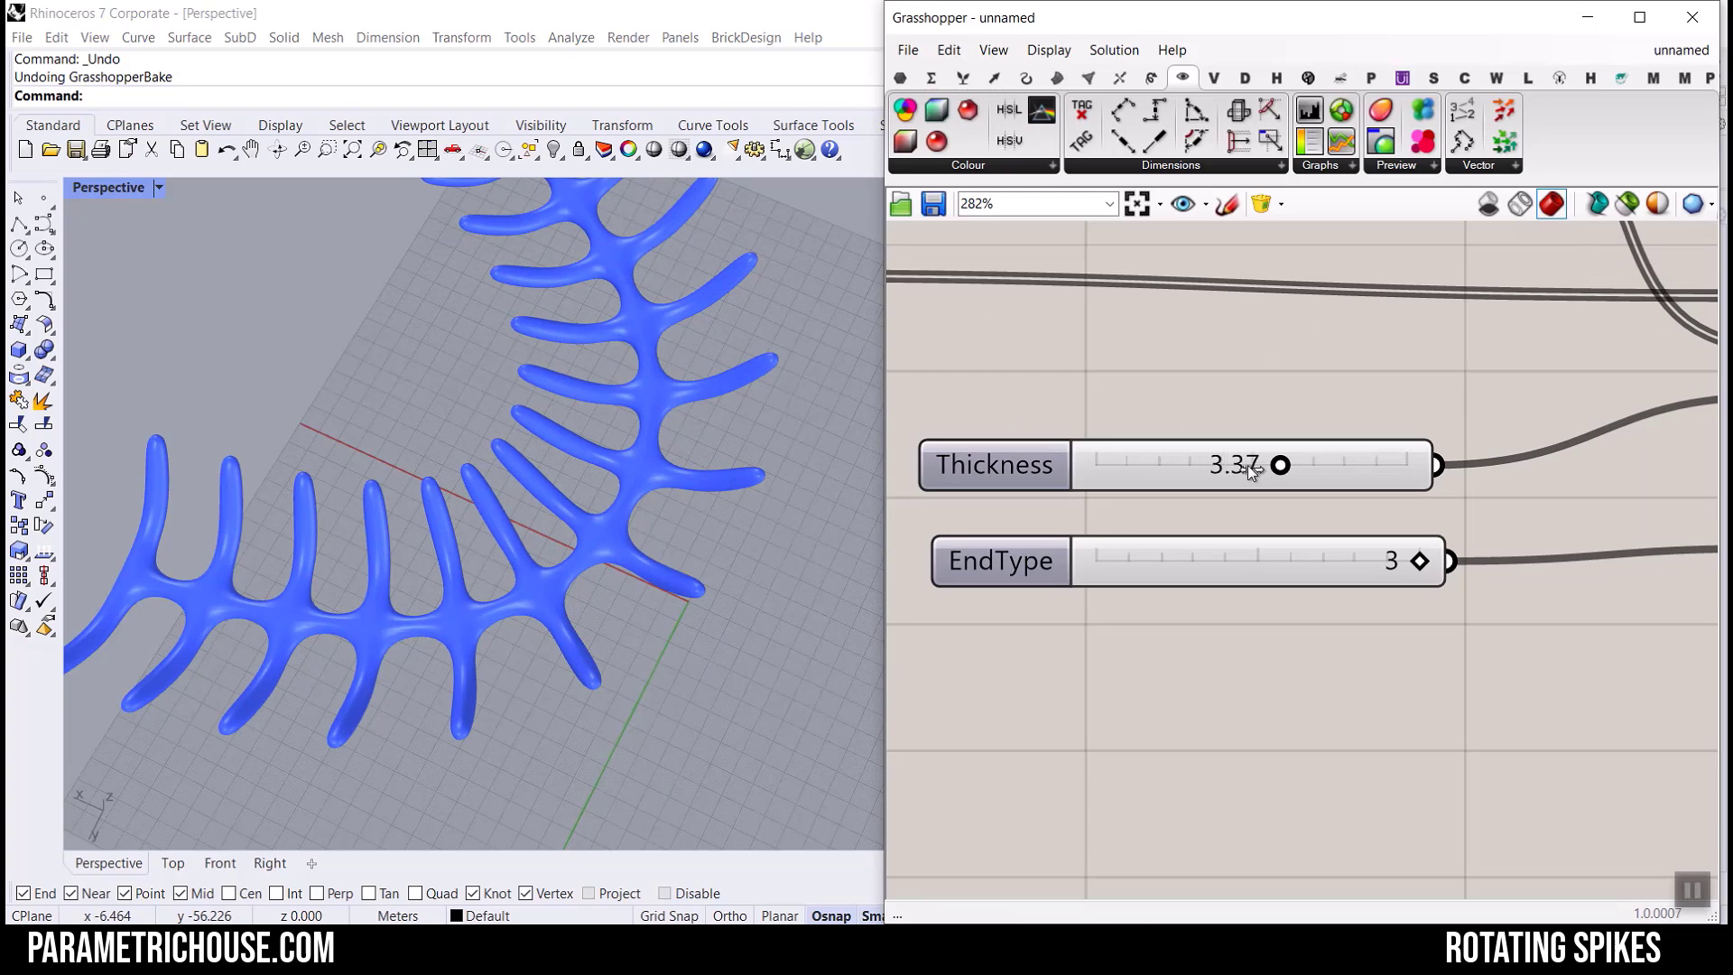
pyautogui.scroll(-5, 1311, 468)
pyautogui.scroll(5, 1207, 495)
# Tune the spike shape sliders, setting the L2 length to 66.3.
pyautogui.moveTo(1243, 404); pyautogui.dragTo(1420, 380)
pyautogui.moveTo(758, 541); pyautogui.dragTo(866, 505, button='right')
pyautogui.scroll(-8, 1341, 445)
pyautogui.scroll(7, 1085, 668)
pyautogui.moveTo(1278, 678); pyautogui.dragTo(1324, 678)
# Select the base curve in the Rhino viewport, scale it with the gumball and deselect it.
pyautogui.moveTo(648, 420); pyautogui.dragTo(595, 429, button='right')
pyautogui.click(655, 367)
pyautogui.scroll(-5, 587, 435)
pyautogui.moveTo(475, 453); pyautogui.dragTo(397, 443)
pyautogui.click(593, 301)
pyautogui.moveTo(578, 433); pyautogui.dragTo(587, 423, button='right')
pyautogui.scroll(5, 591, 426)
pyautogui.moveTo(542, 478); pyautogui.dragTo(613, 443, button='right')
# Set the Degree slider that bends the spikes to -90.
pyautogui.moveTo(1223, 451); pyautogui.dragTo(1225, 452, button='right')
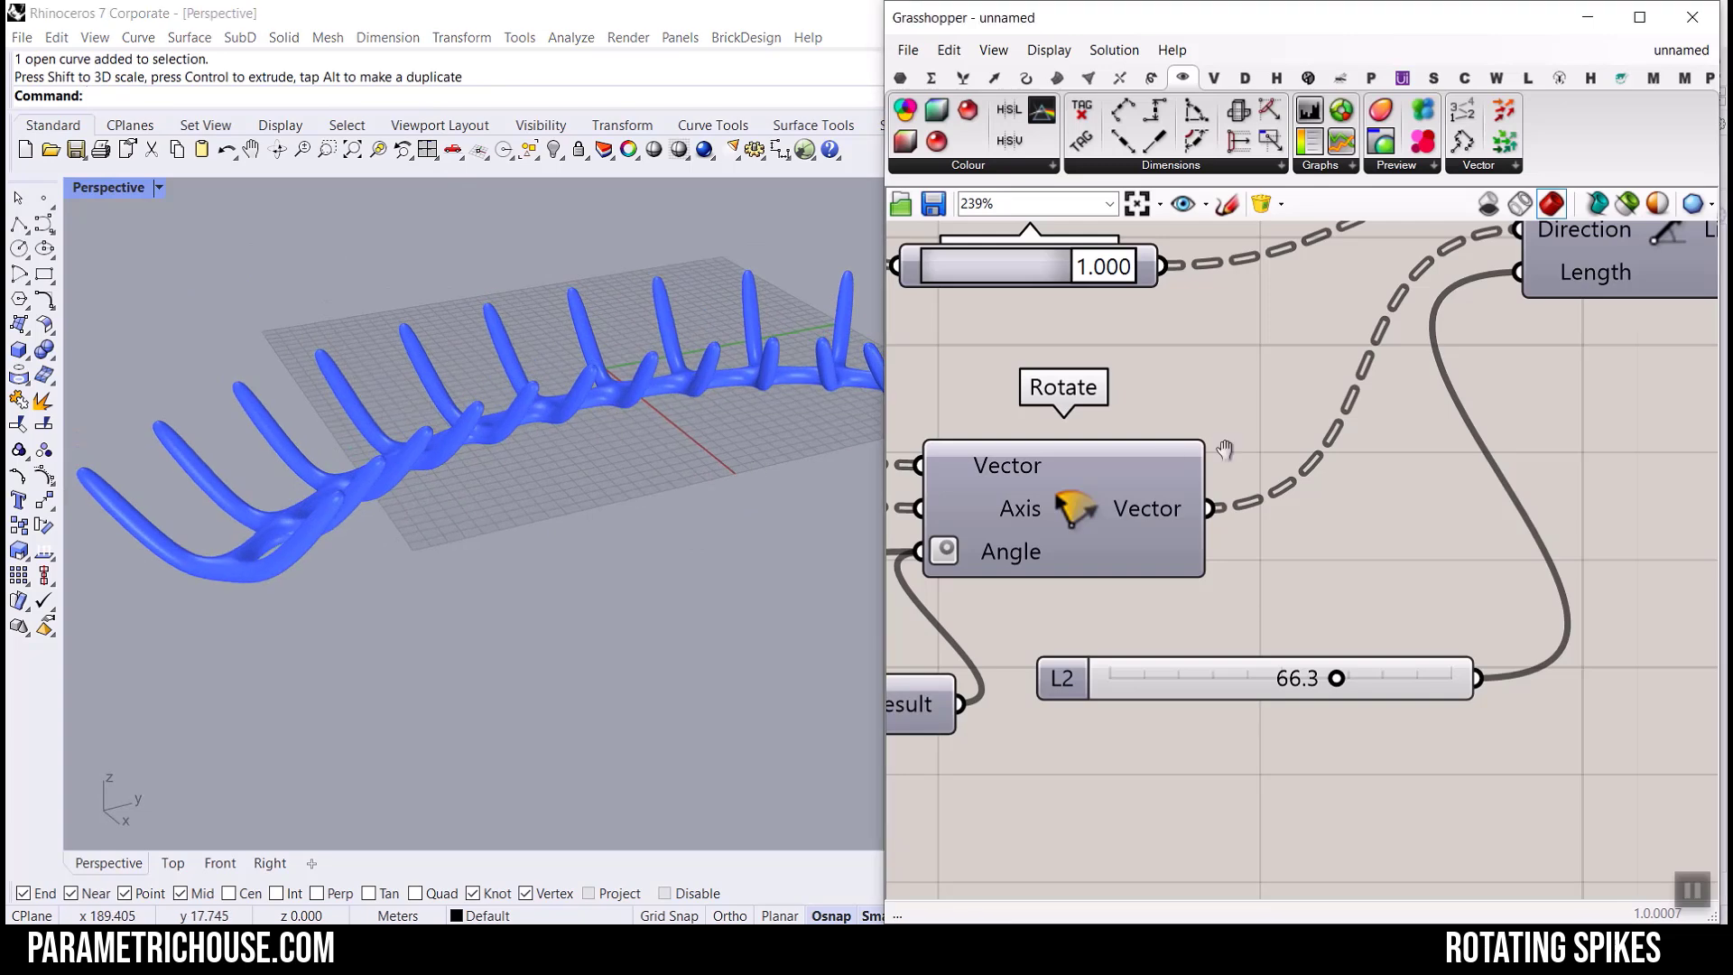
pyautogui.scroll(-3, 1141, 518)
pyautogui.scroll(2, 1067, 560)
pyautogui.moveTo(984, 551); pyautogui.dragTo(875, 539)
pyautogui.moveTo(875, 539); pyautogui.dragTo(1009, 554, button='right')
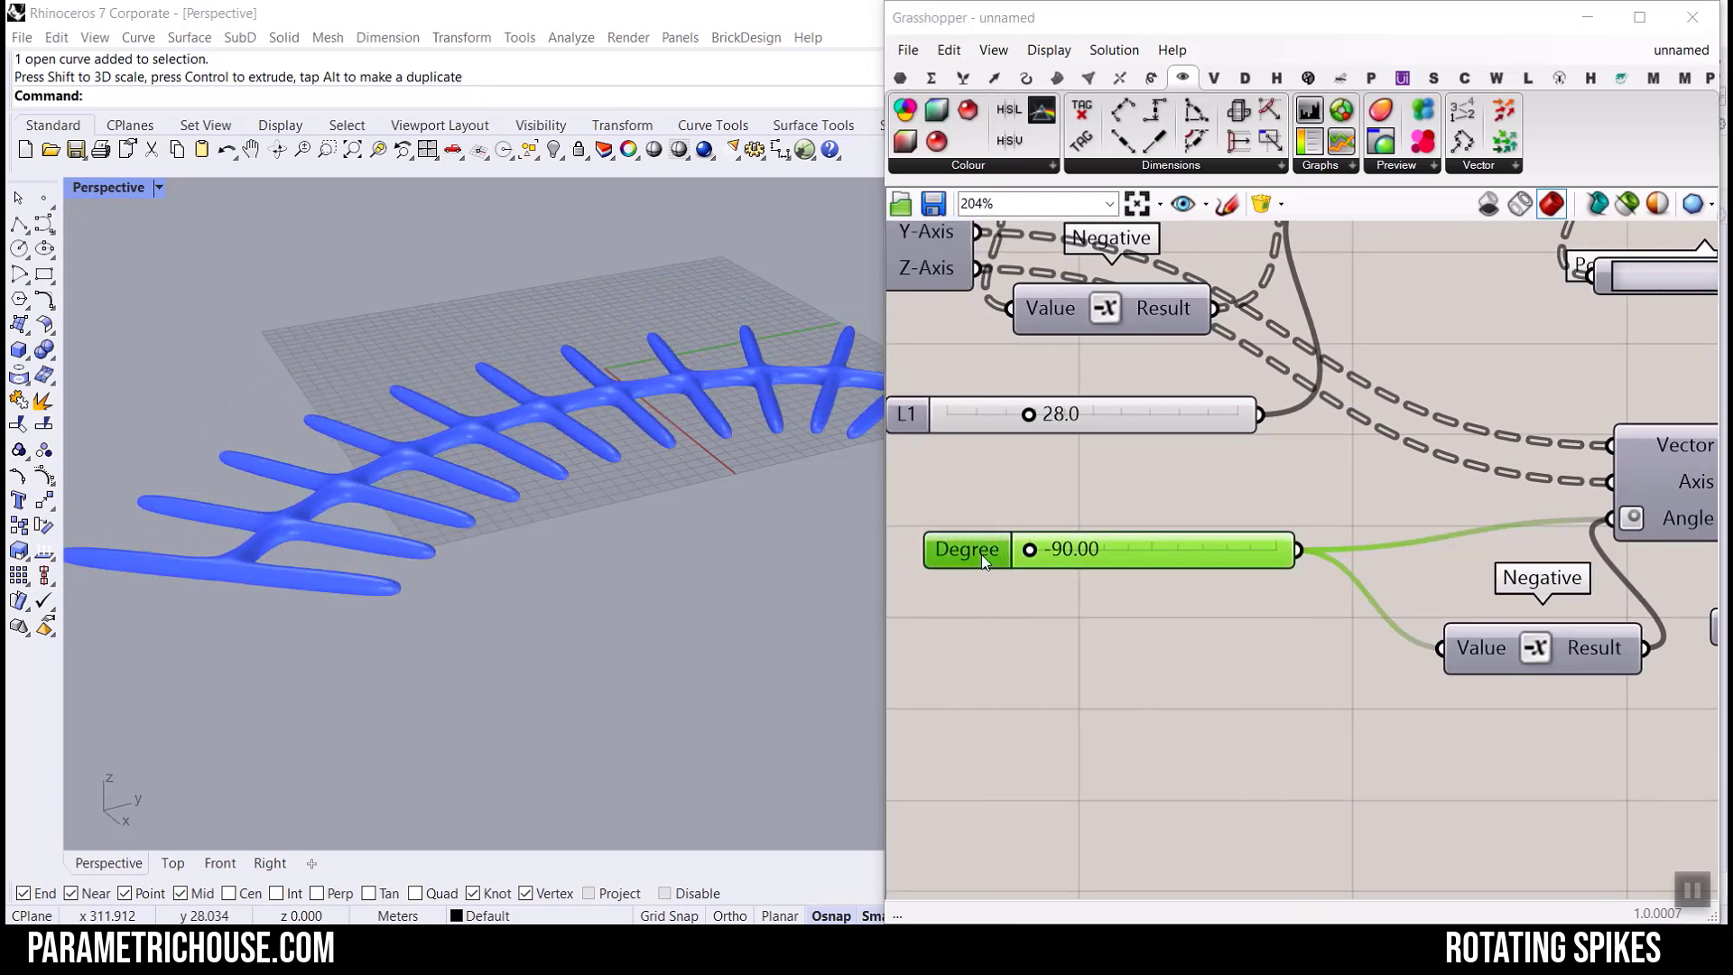
# Extend the Degree slider's numeric domain to a minimum of -180, update its maximum and adjust the slider to bend the spikes.
pyautogui.doubleClick(982, 552)
pyautogui.doubleClick(1096, 588)
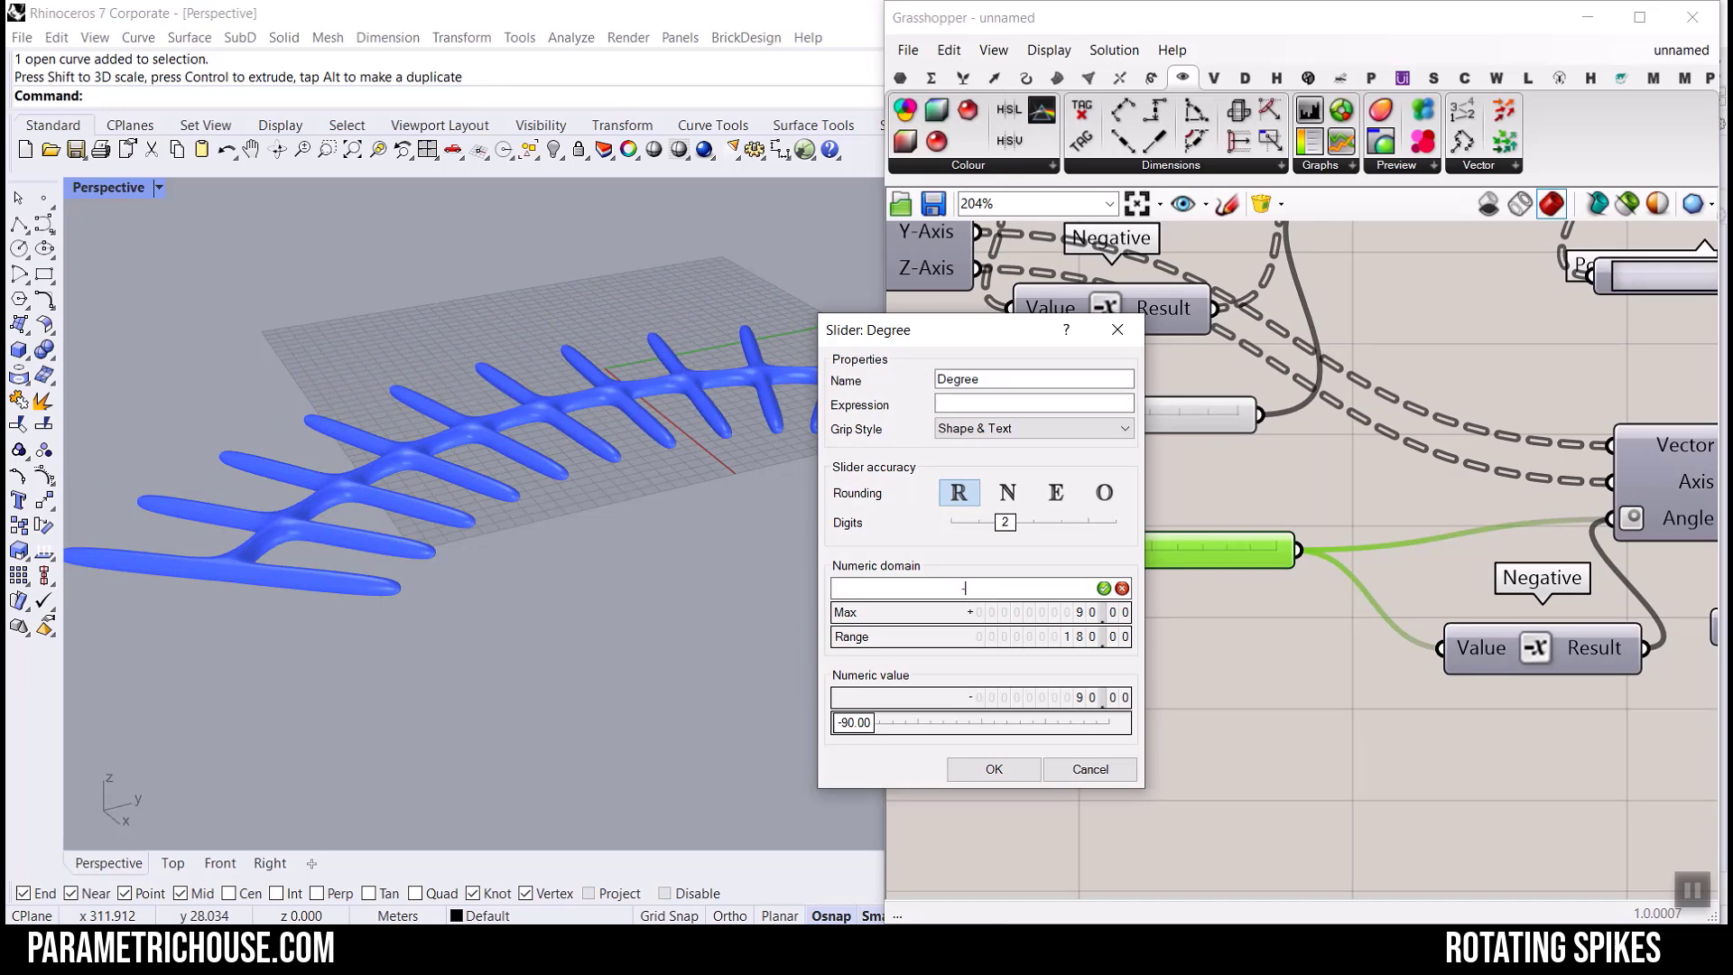
pyautogui.doubleClick(1072, 611)
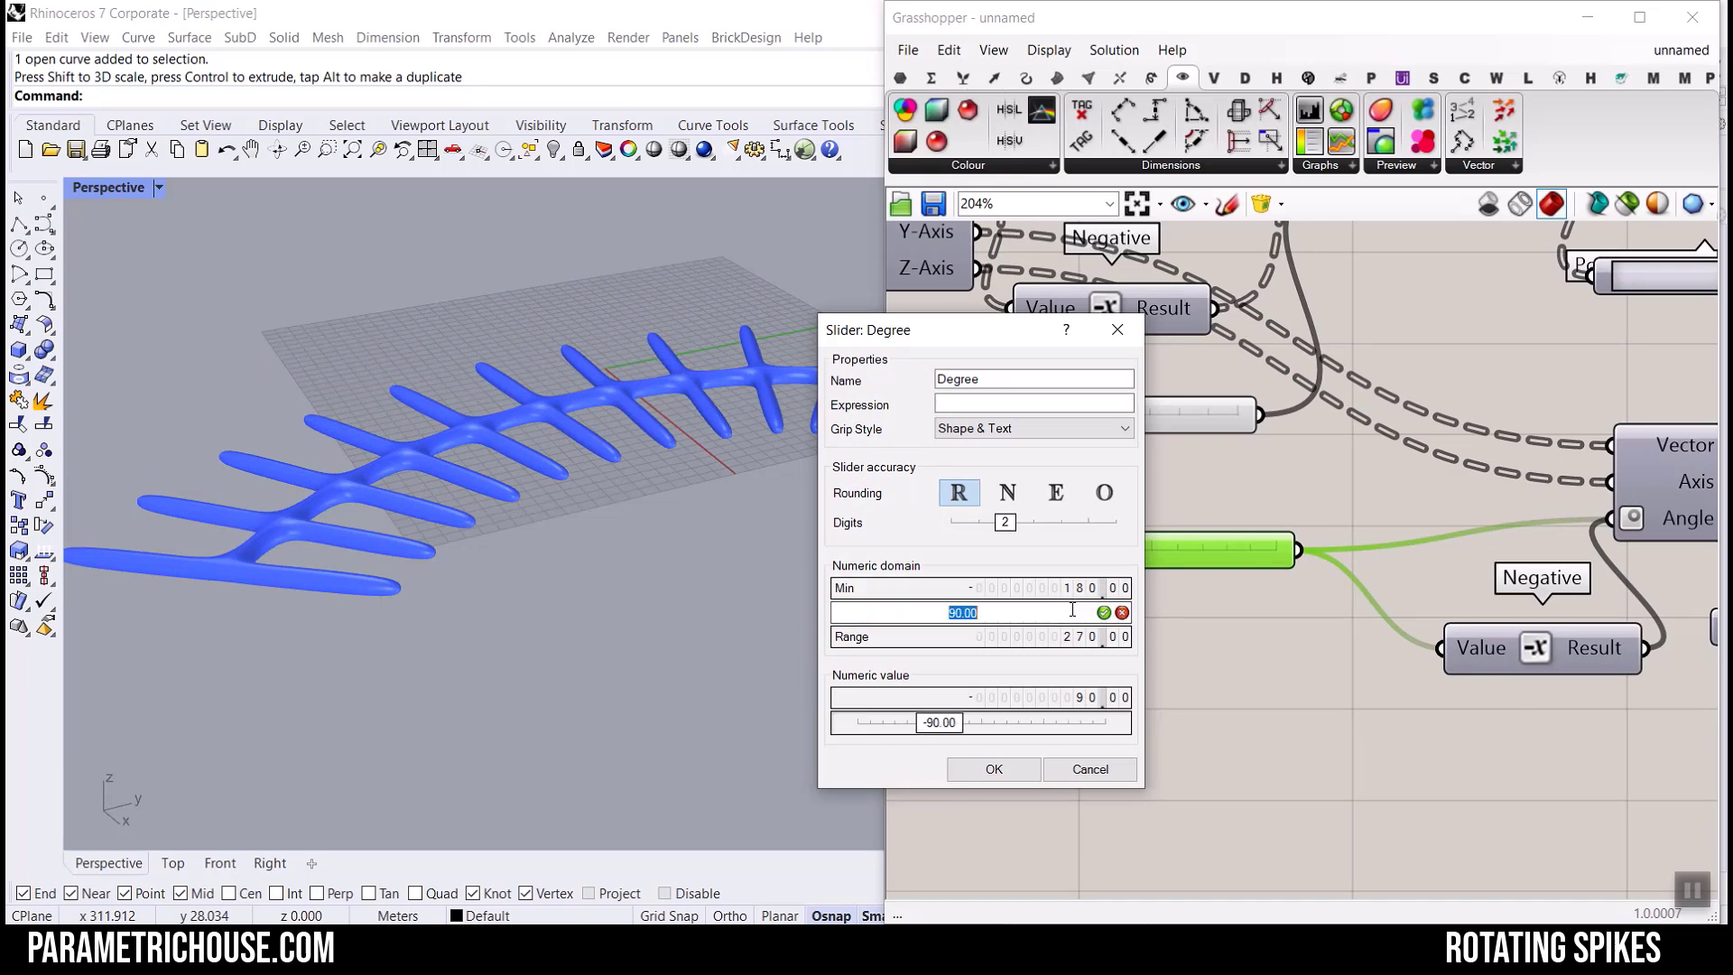
pyautogui.click(996, 770)
pyautogui.moveTo(1096, 552); pyautogui.dragTo(1054, 545)
pyautogui.scroll(-5, 636, 457)
pyautogui.moveTo(637, 457); pyautogui.dragTo(588, 533, button='right')
pyautogui.scroll(5, 589, 534)
pyautogui.scroll(-4, 1462, 541)
# Set the Domain end slider feeding the max rotation of Construct Domain to 90.
pyautogui.moveTo(912, 531); pyautogui.dragTo(1616, 481, button='right')
pyautogui.scroll(5, 989, 576)
pyautogui.moveTo(939, 618); pyautogui.dragTo(1071, 618)
pyautogui.doubleClick(1071, 618)
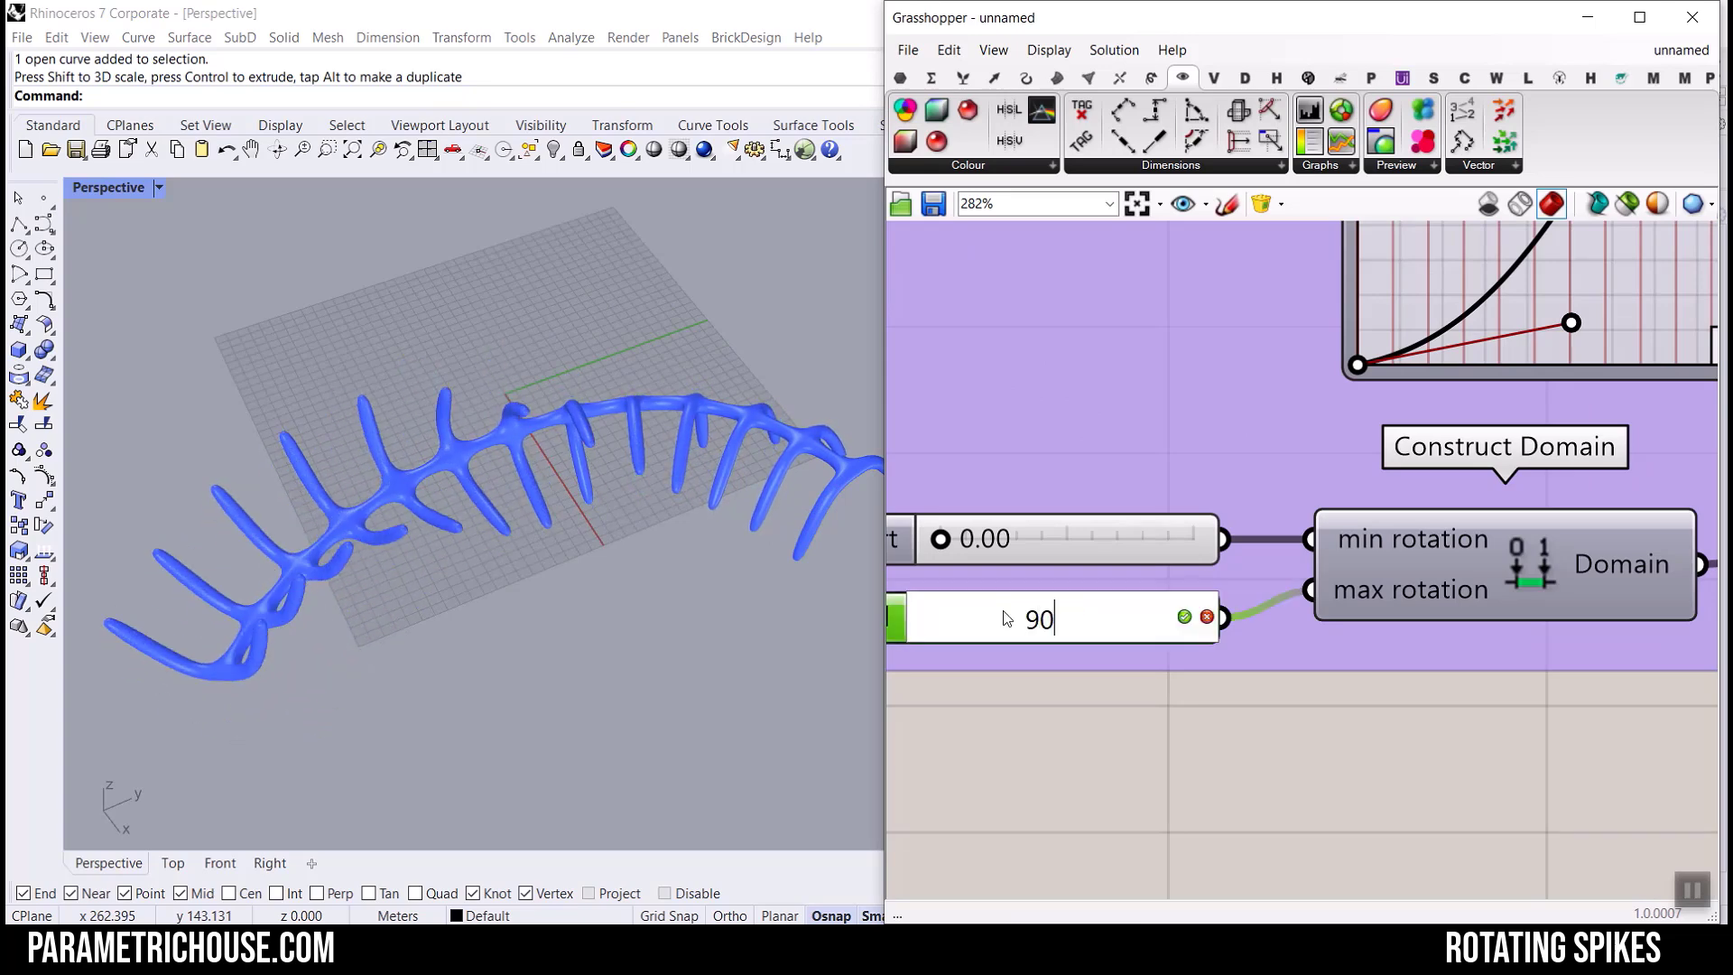
pyautogui.press('Return')
pyautogui.moveTo(722, 614); pyautogui.dragTo(581, 505, button='right')
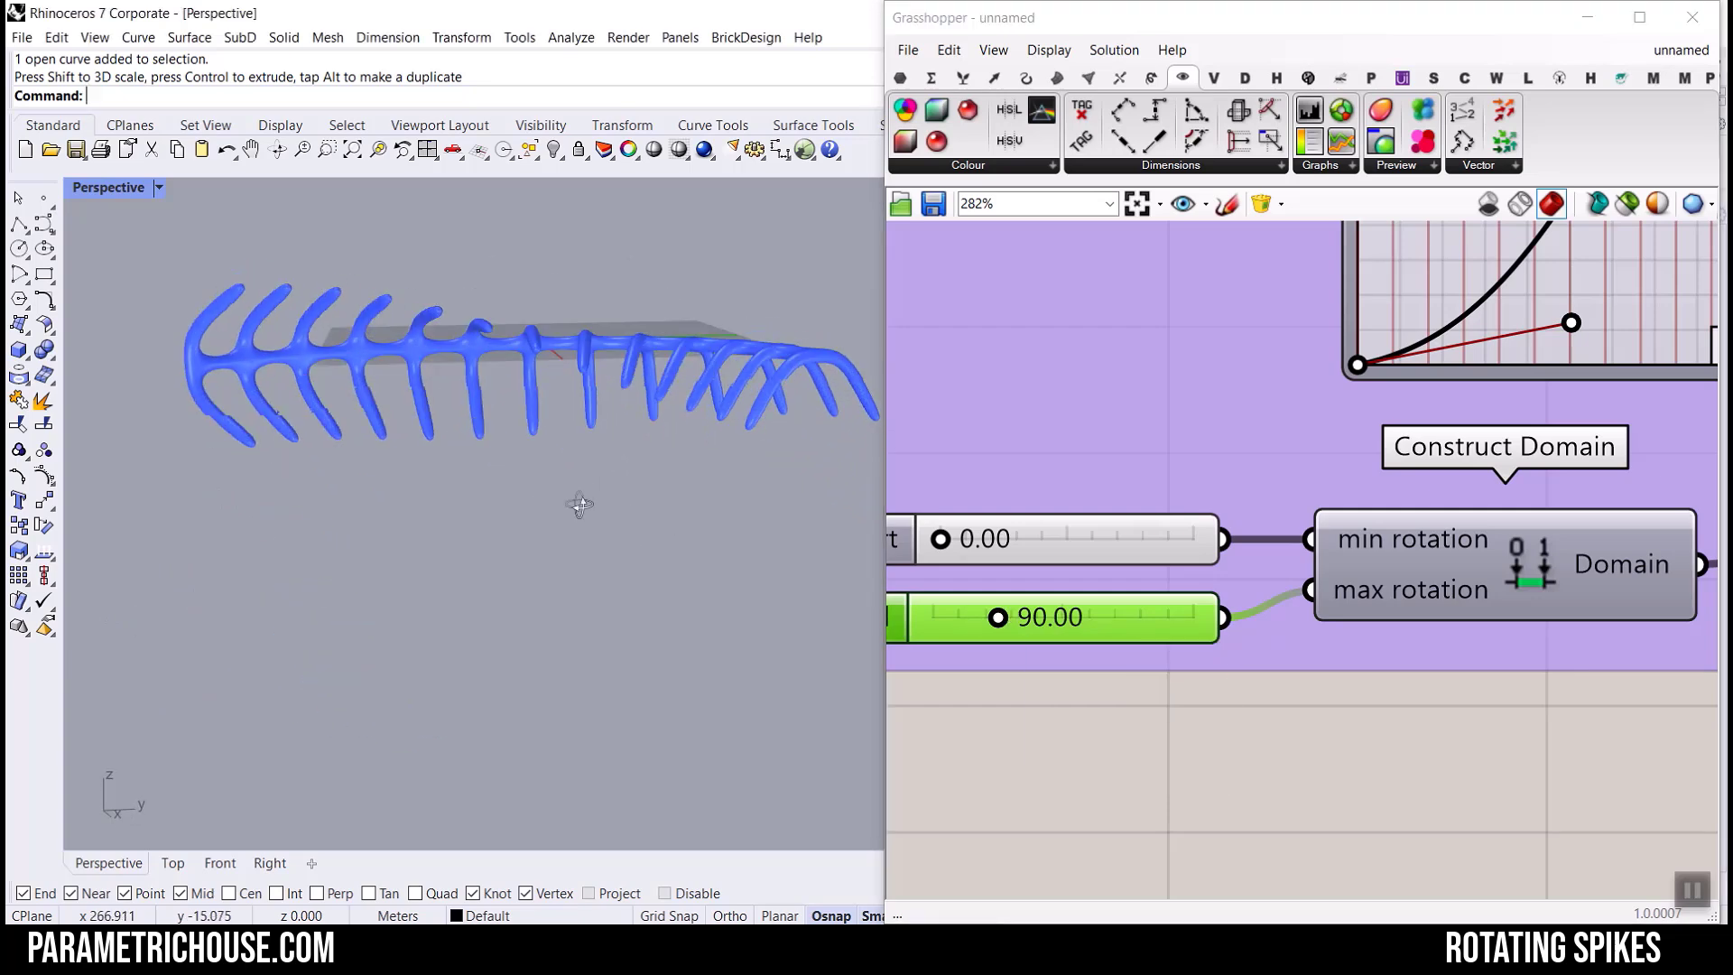
# Reshape the Graph Mapper's Bezier curve to start flat along the base and rise steeply at the end.
pyautogui.moveTo(1168, 402); pyautogui.dragTo(1066, 653, button='right')
pyautogui.moveTo(1468, 573); pyautogui.dragTo(1520, 614)
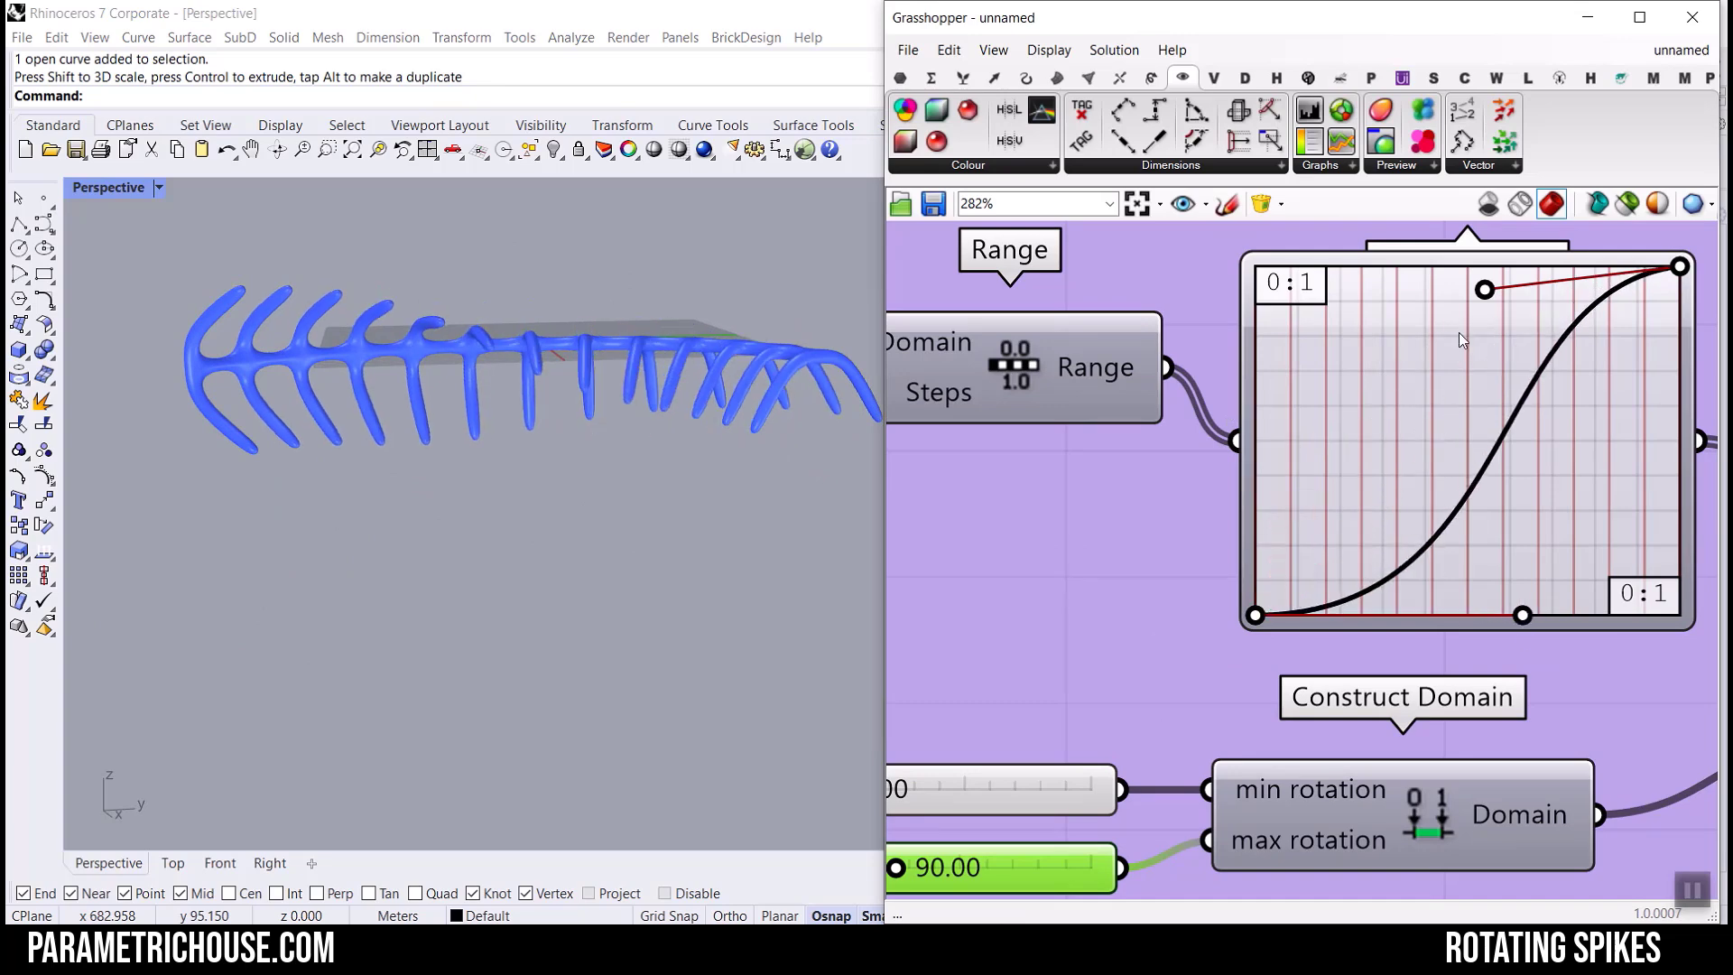
pyautogui.moveTo(1484, 290); pyautogui.dragTo(1700, 443)
pyautogui.moveTo(594, 302); pyautogui.dragTo(650, 424, button='right')
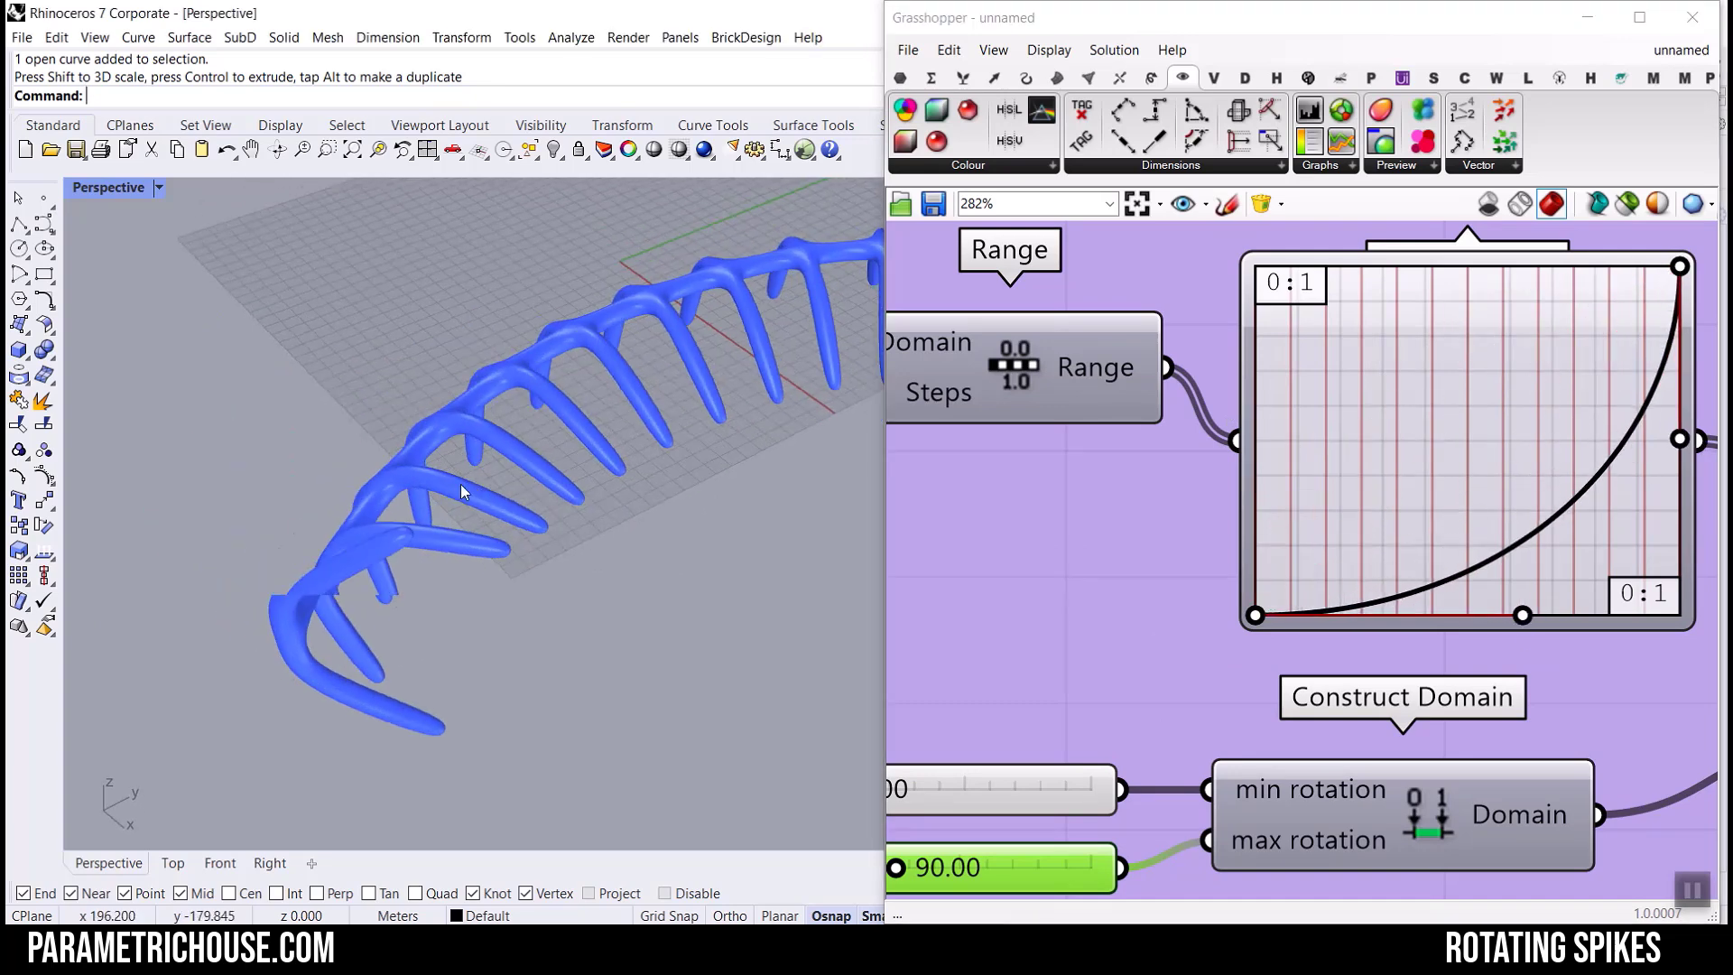
# Set the maximum of the sphere Radius slider's numeric domain to 14.
pyautogui.scroll(-10, 1226, 482)
pyautogui.scroll(7, 1255, 501)
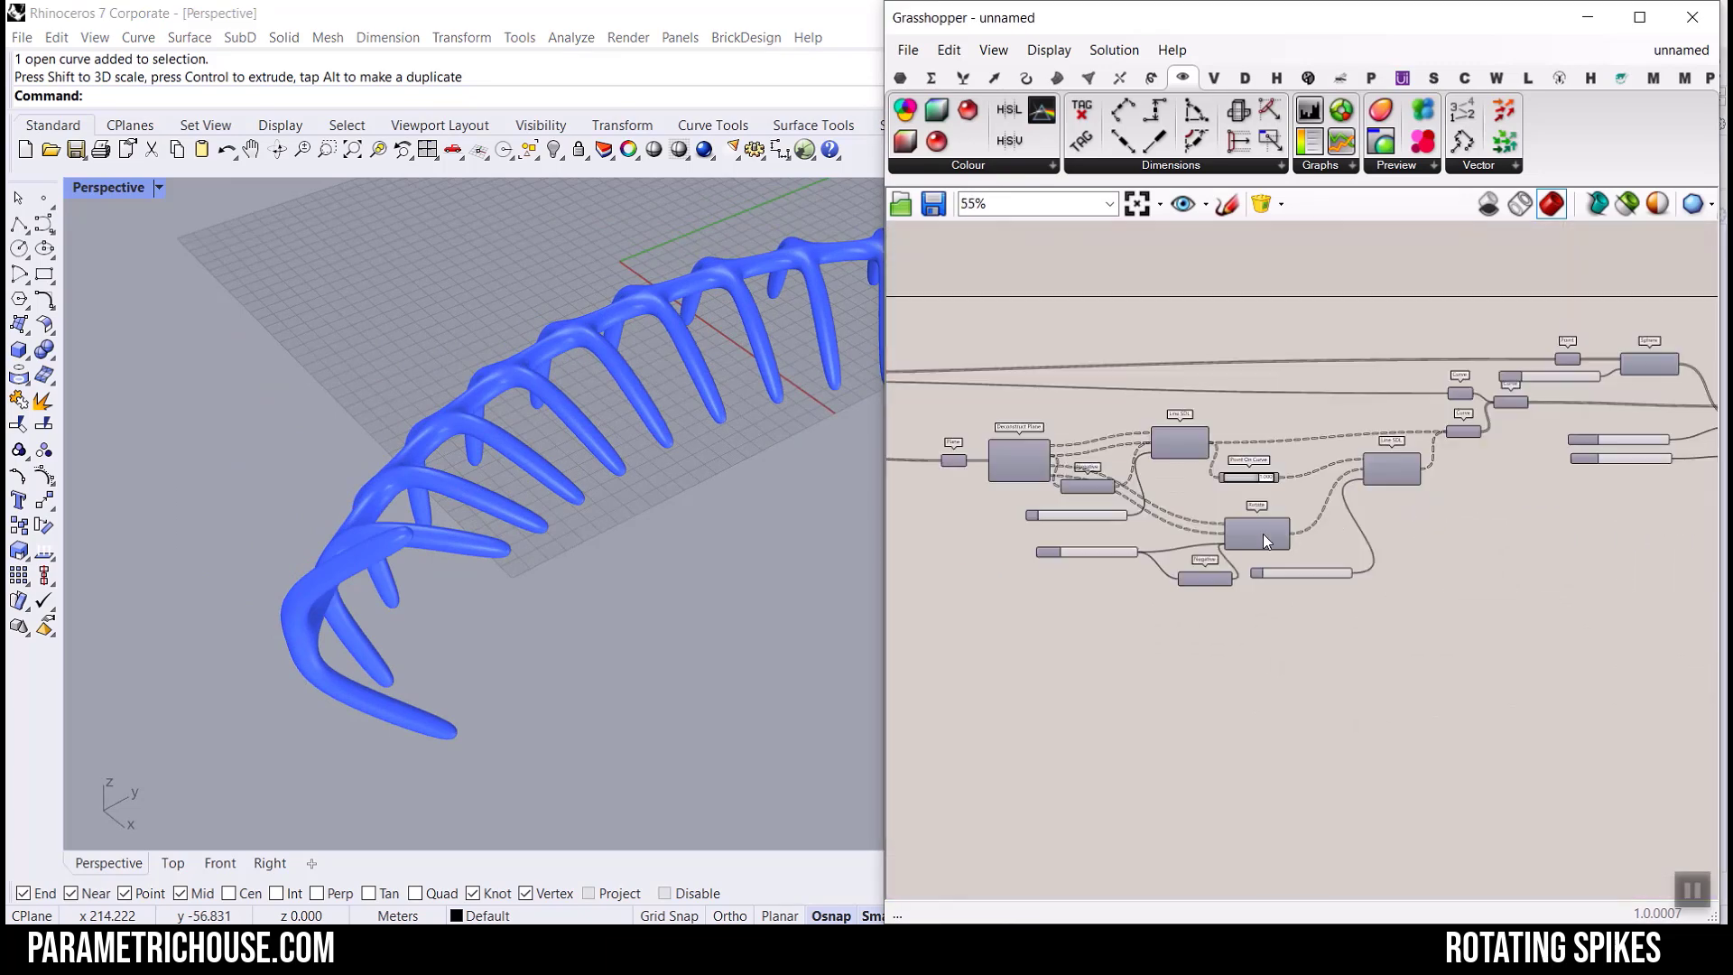
pyautogui.scroll(3, 1232, 443)
pyautogui.doubleClick(959, 415)
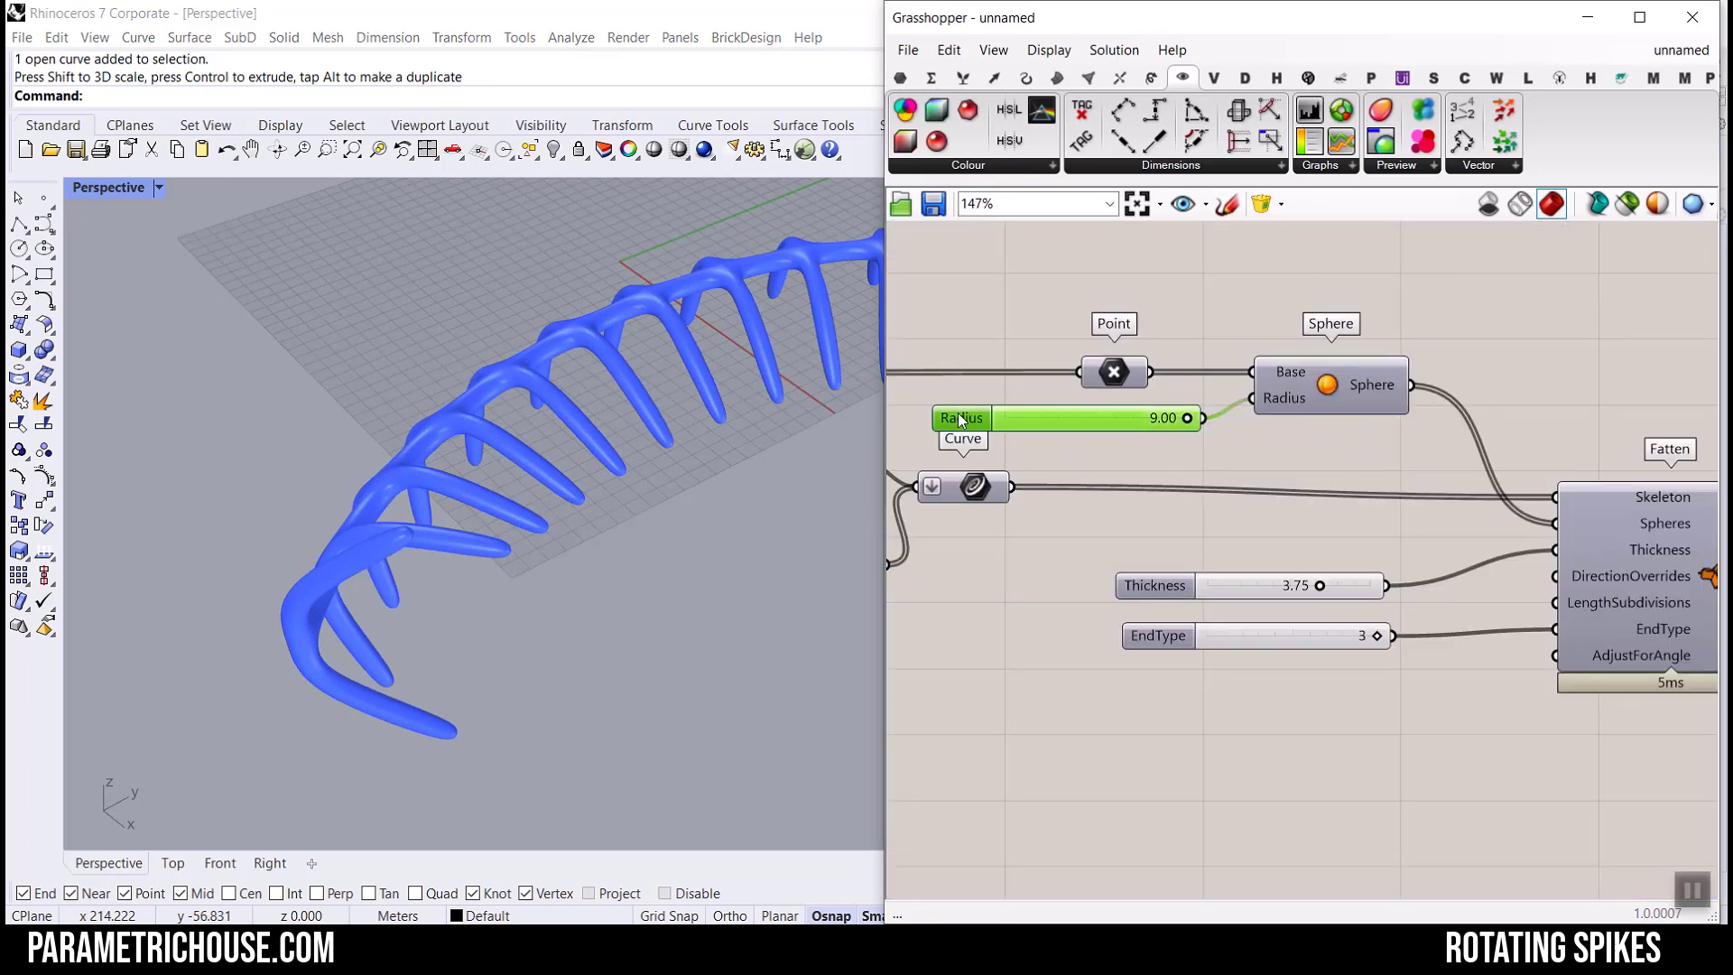
pyautogui.scroll(5, 1072, 470)
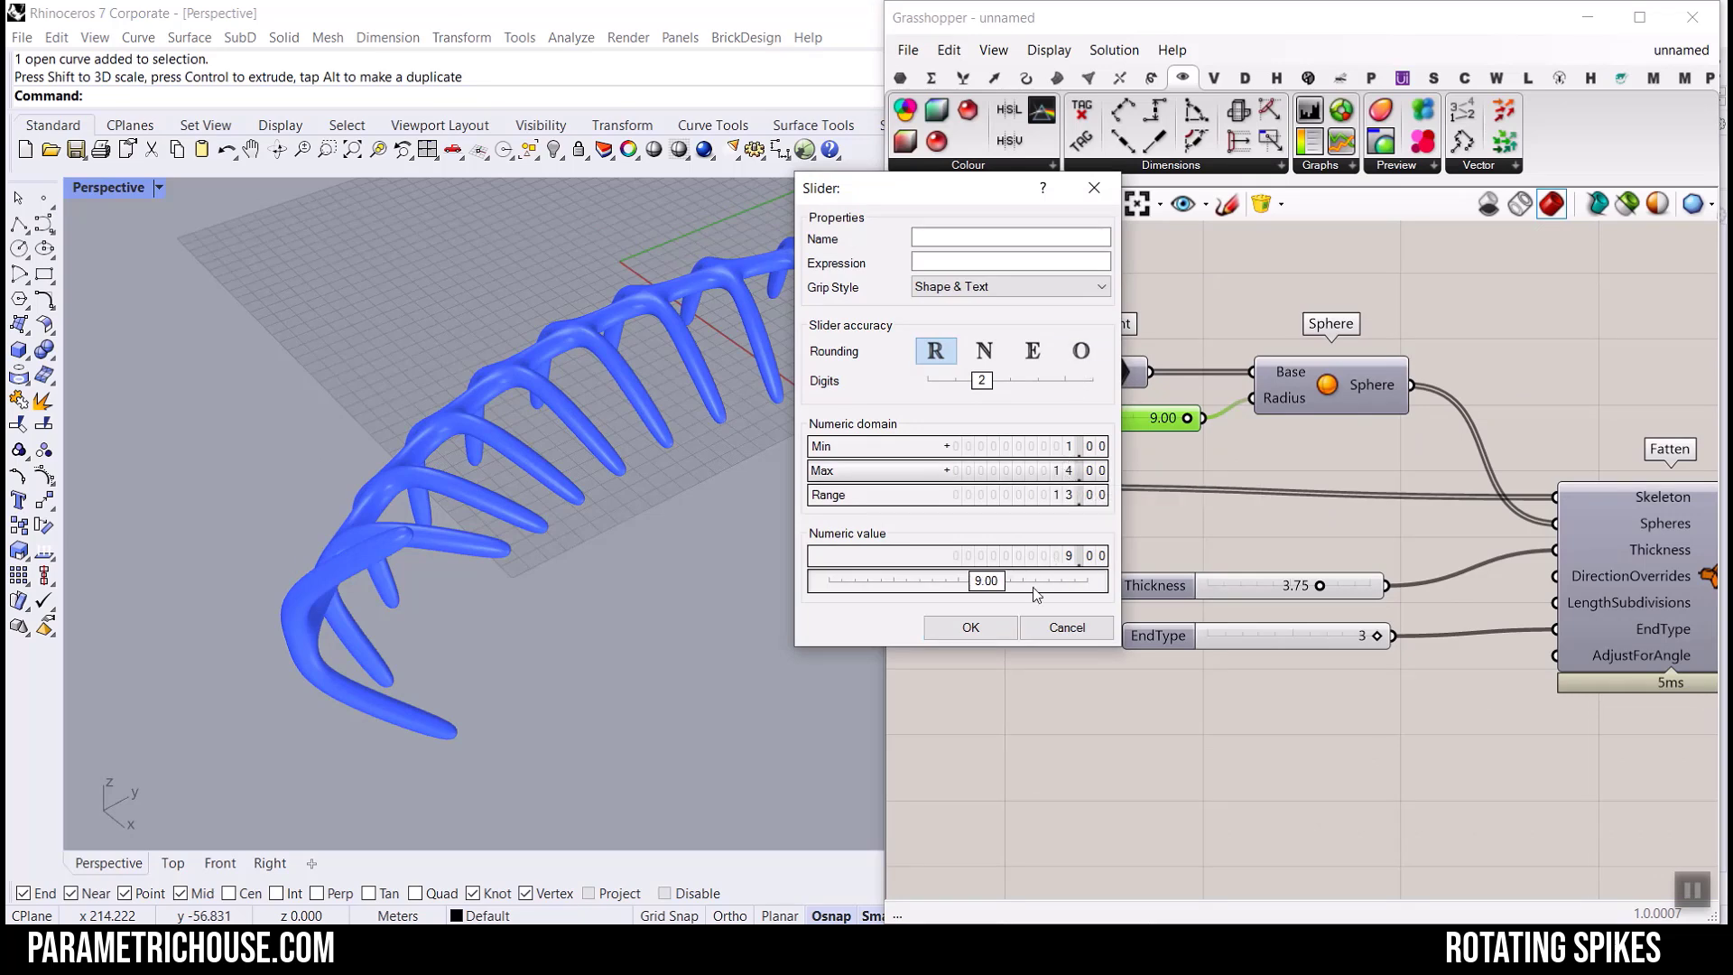
pyautogui.click(997, 625)
# Raise the Fatten Thickness slider's maximum, setting Thickness to 21.93 and the sphere Radius to 9.32.
pyautogui.doubleClick(1143, 588)
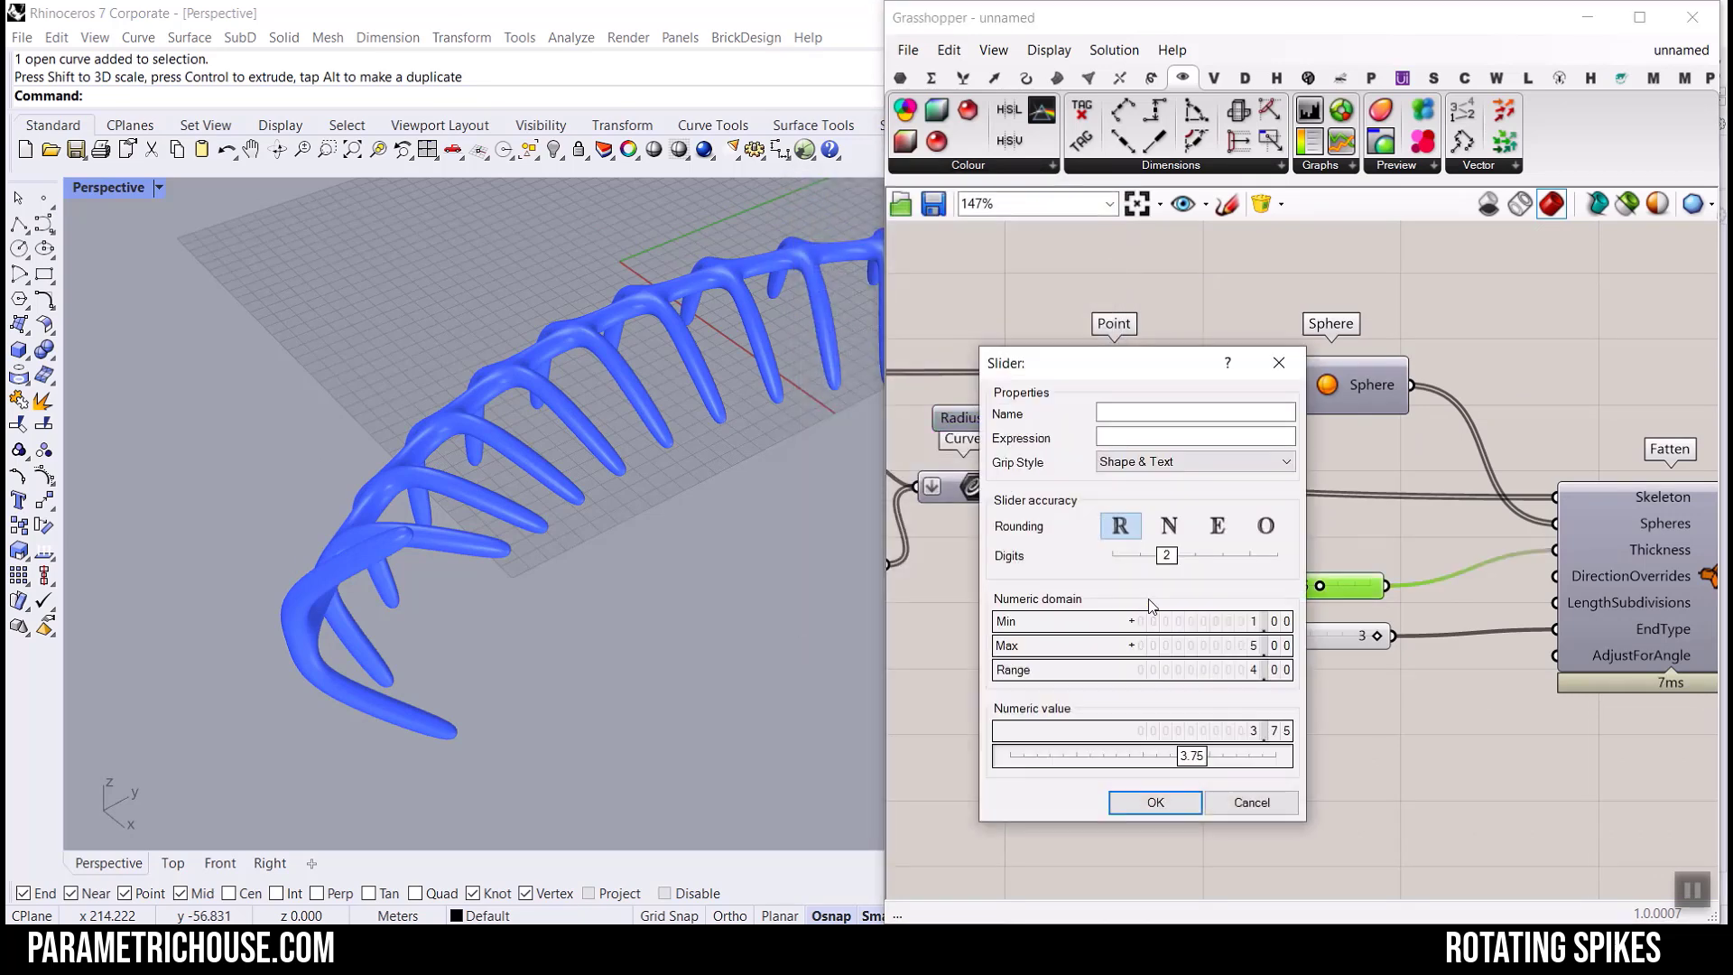
pyautogui.scroll(2, 1244, 646)
pyautogui.click(1176, 802)
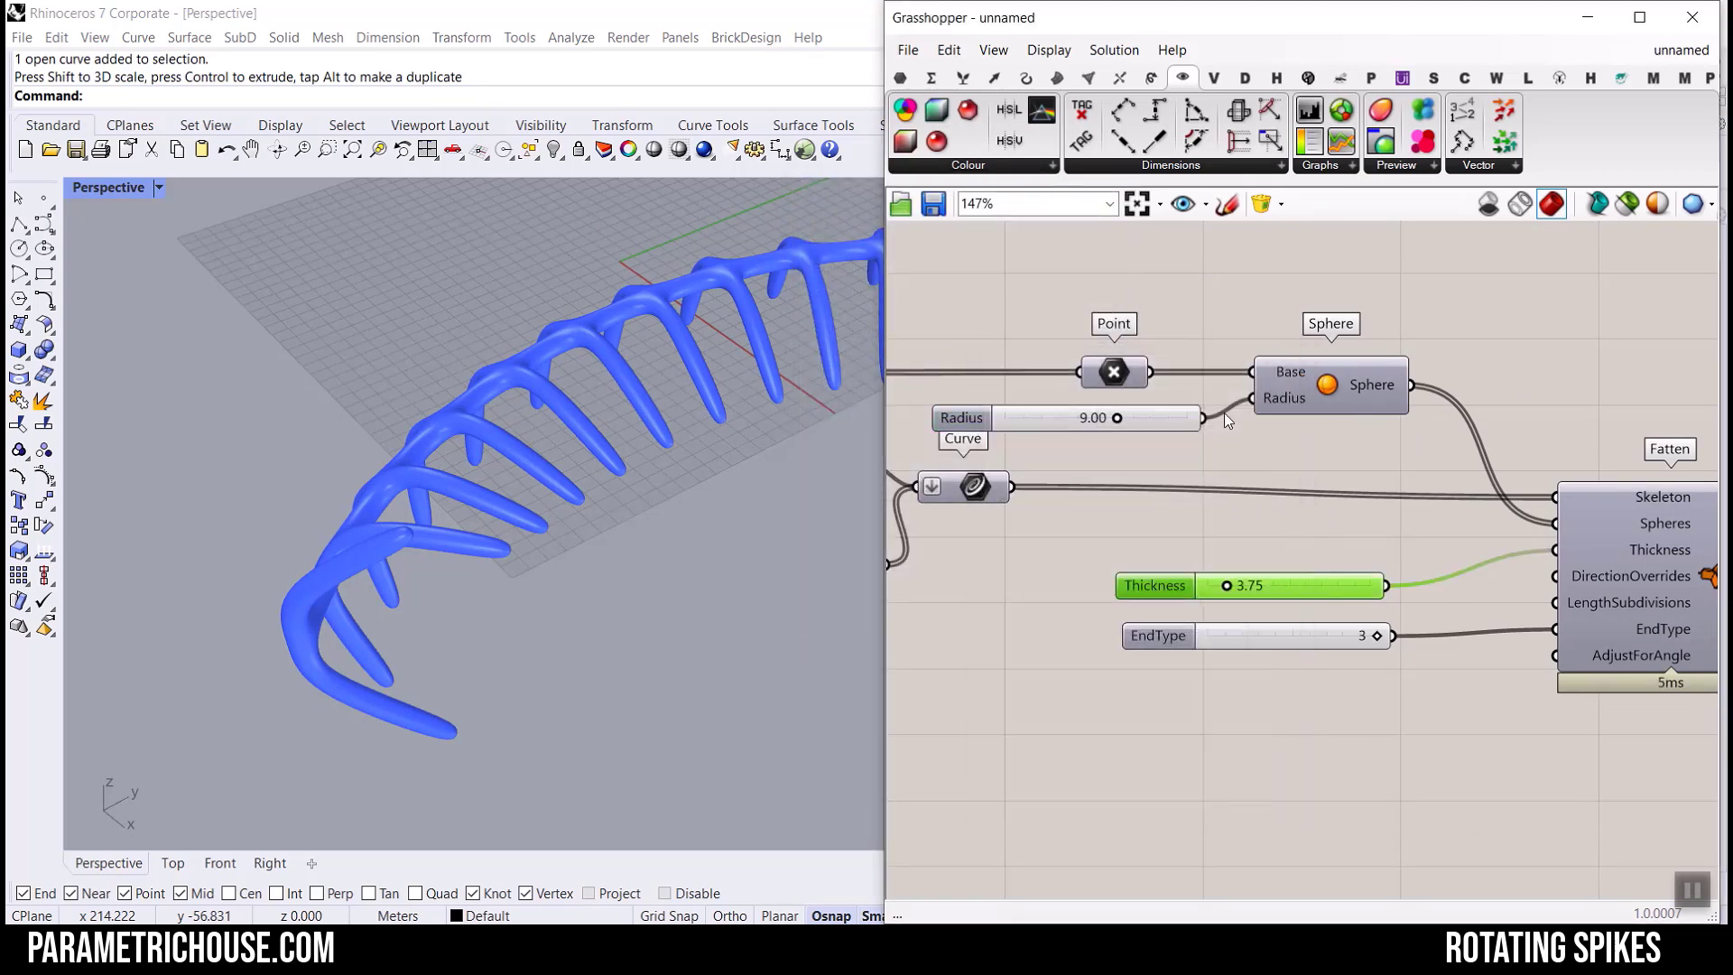
pyautogui.moveTo(1124, 420); pyautogui.dragTo(1178, 419)
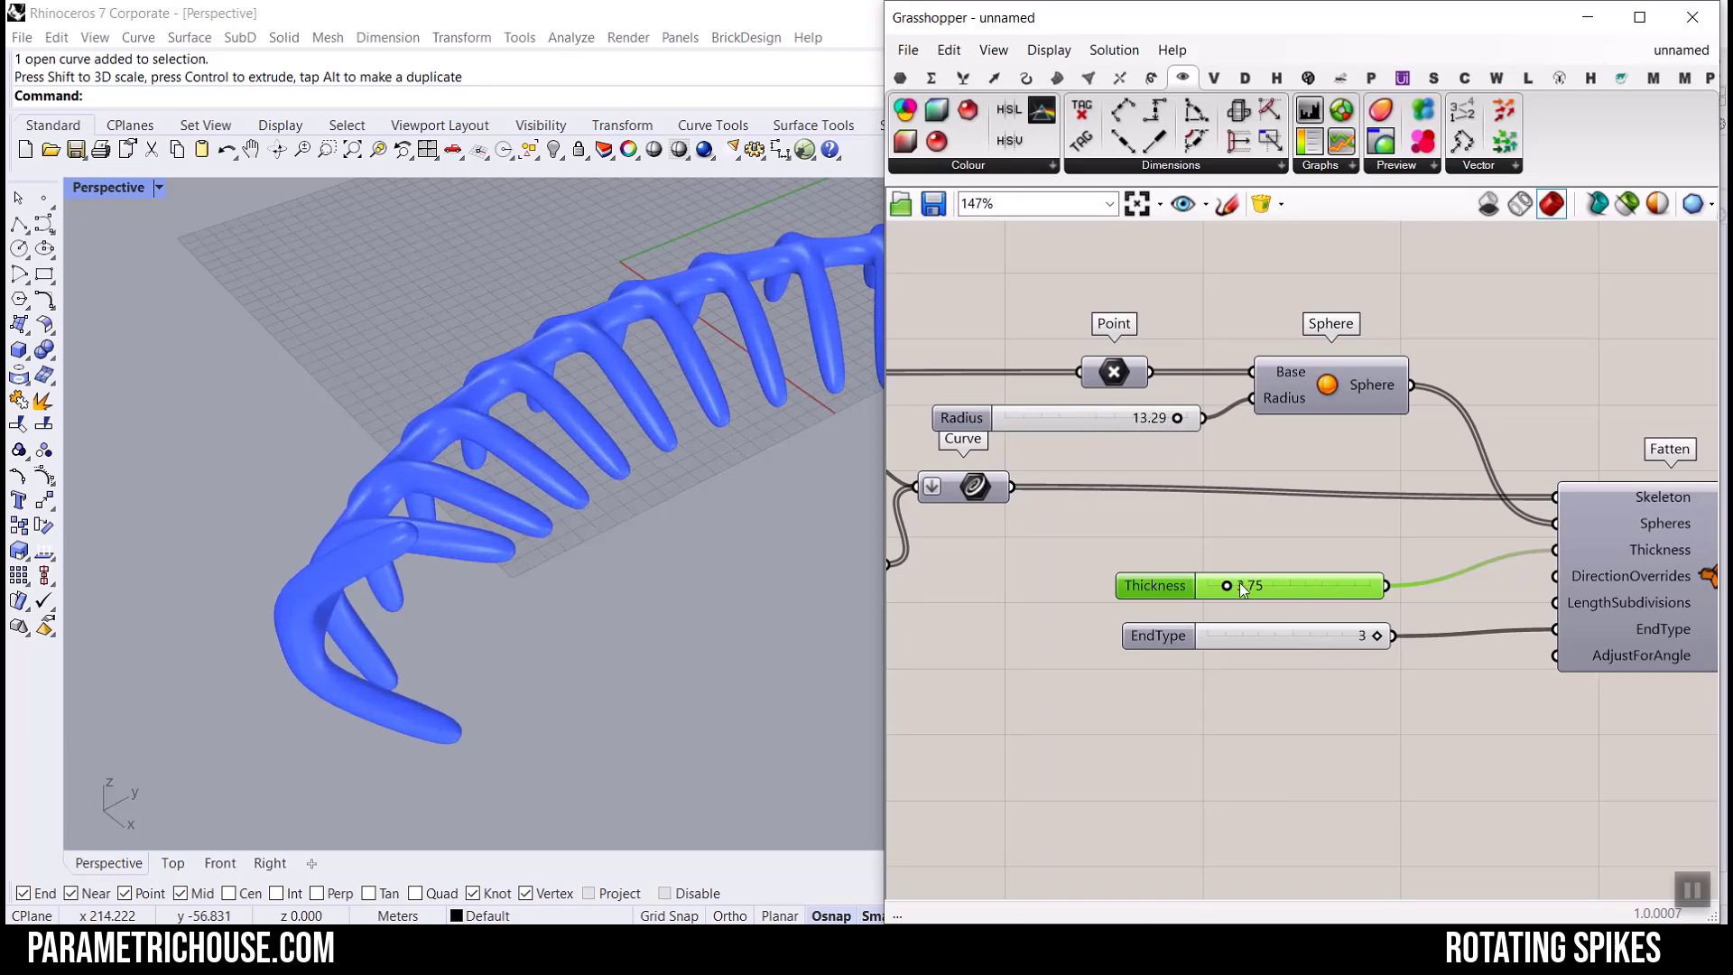
pyautogui.moveTo(1177, 419); pyautogui.dragTo(1119, 418)
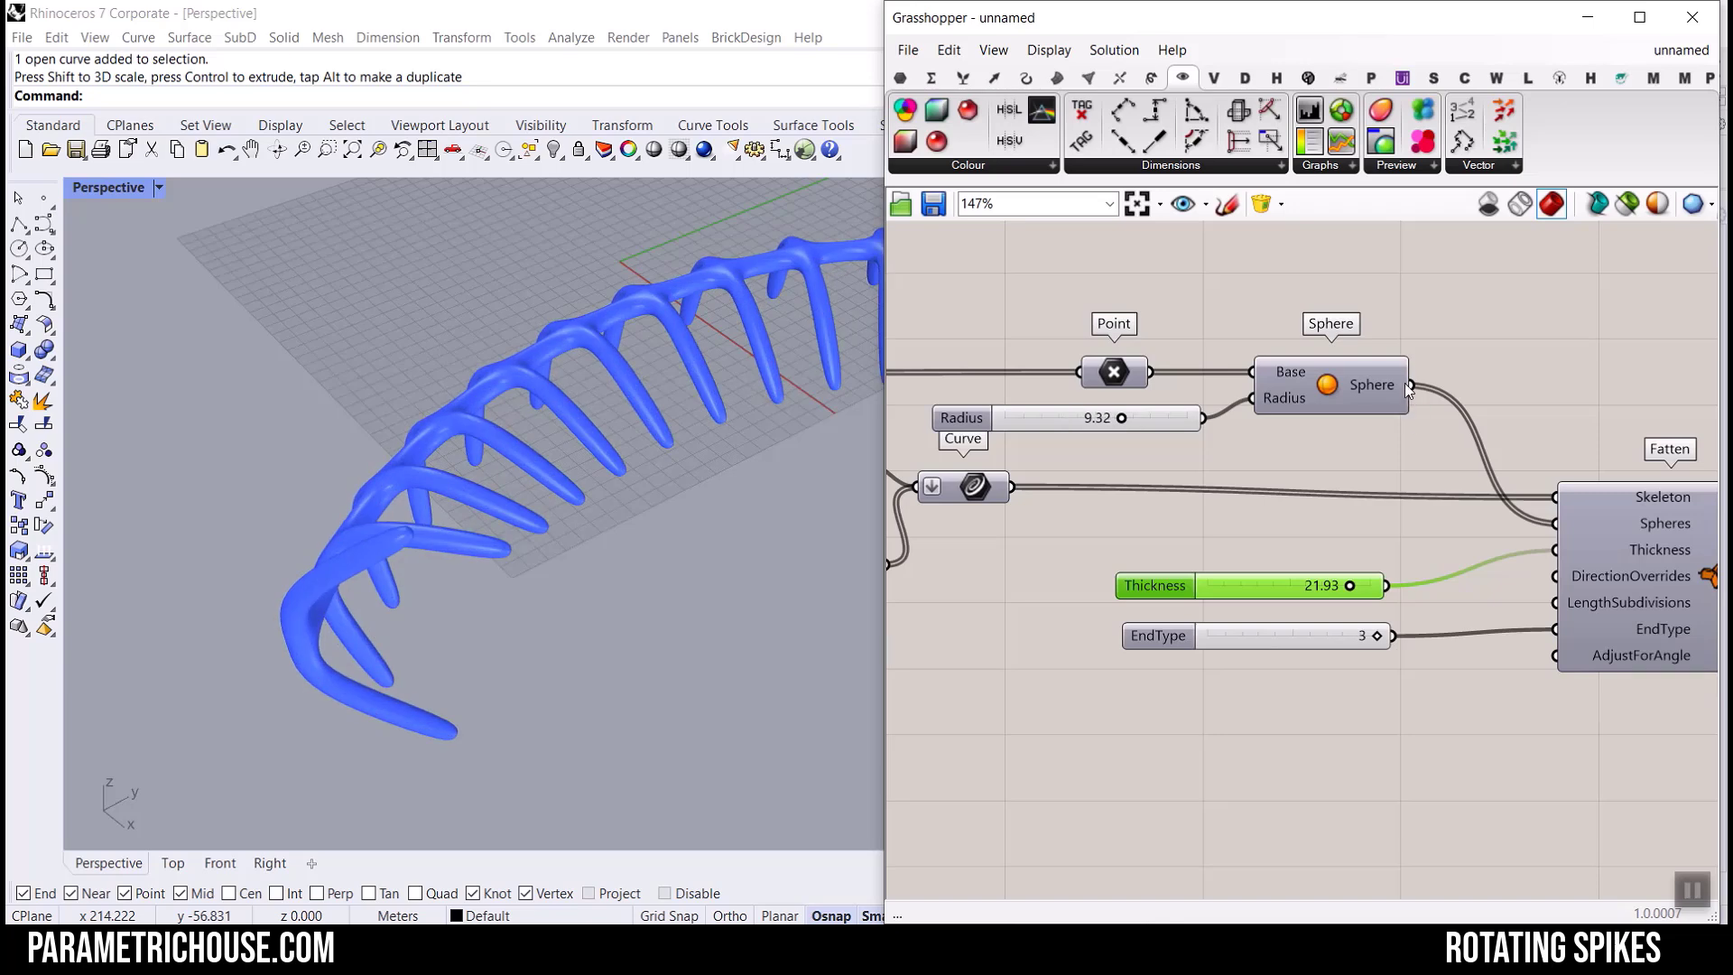
# Disconnect the Sphere output from Fatten's Spheres input and lower the Thickness to 17.29.
pyautogui.keyDown('ctrl'); pyautogui.moveTo(1411, 385); pyautogui.dragTo(1558, 530); pyautogui.keyUp('ctrl')
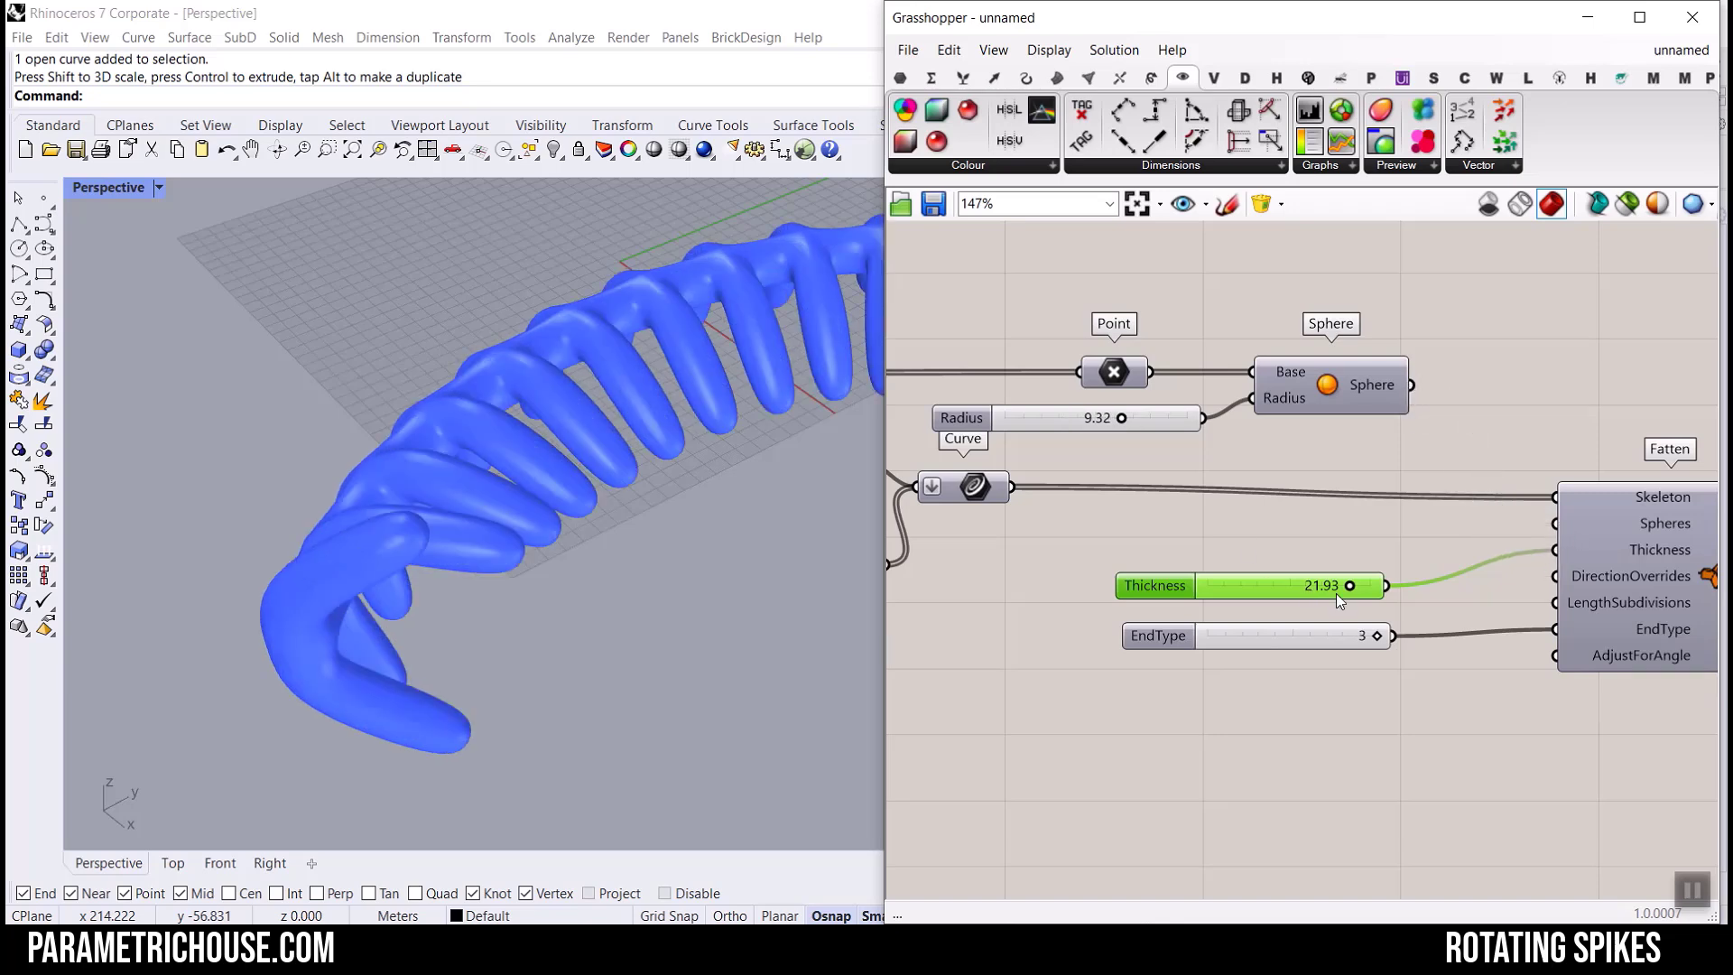
pyautogui.moveTo(1349, 587)
pyautogui.mouseDown()
pyautogui.moveTo(1266, 587)
pyautogui.moveTo(1320, 589)
pyautogui.mouseUp()
pyautogui.moveTo(749, 524); pyautogui.dragTo(592, 543, button='right')
# Sketch a dashed double-headed arrow on the canvas between the Sphere output and Fatten's Spheres input.
pyautogui.moveTo(1467, 413); pyautogui.dragTo(1330, 461, button='right')
pyautogui.scroll(1, 1330, 461)
pyautogui.click(1229, 210)
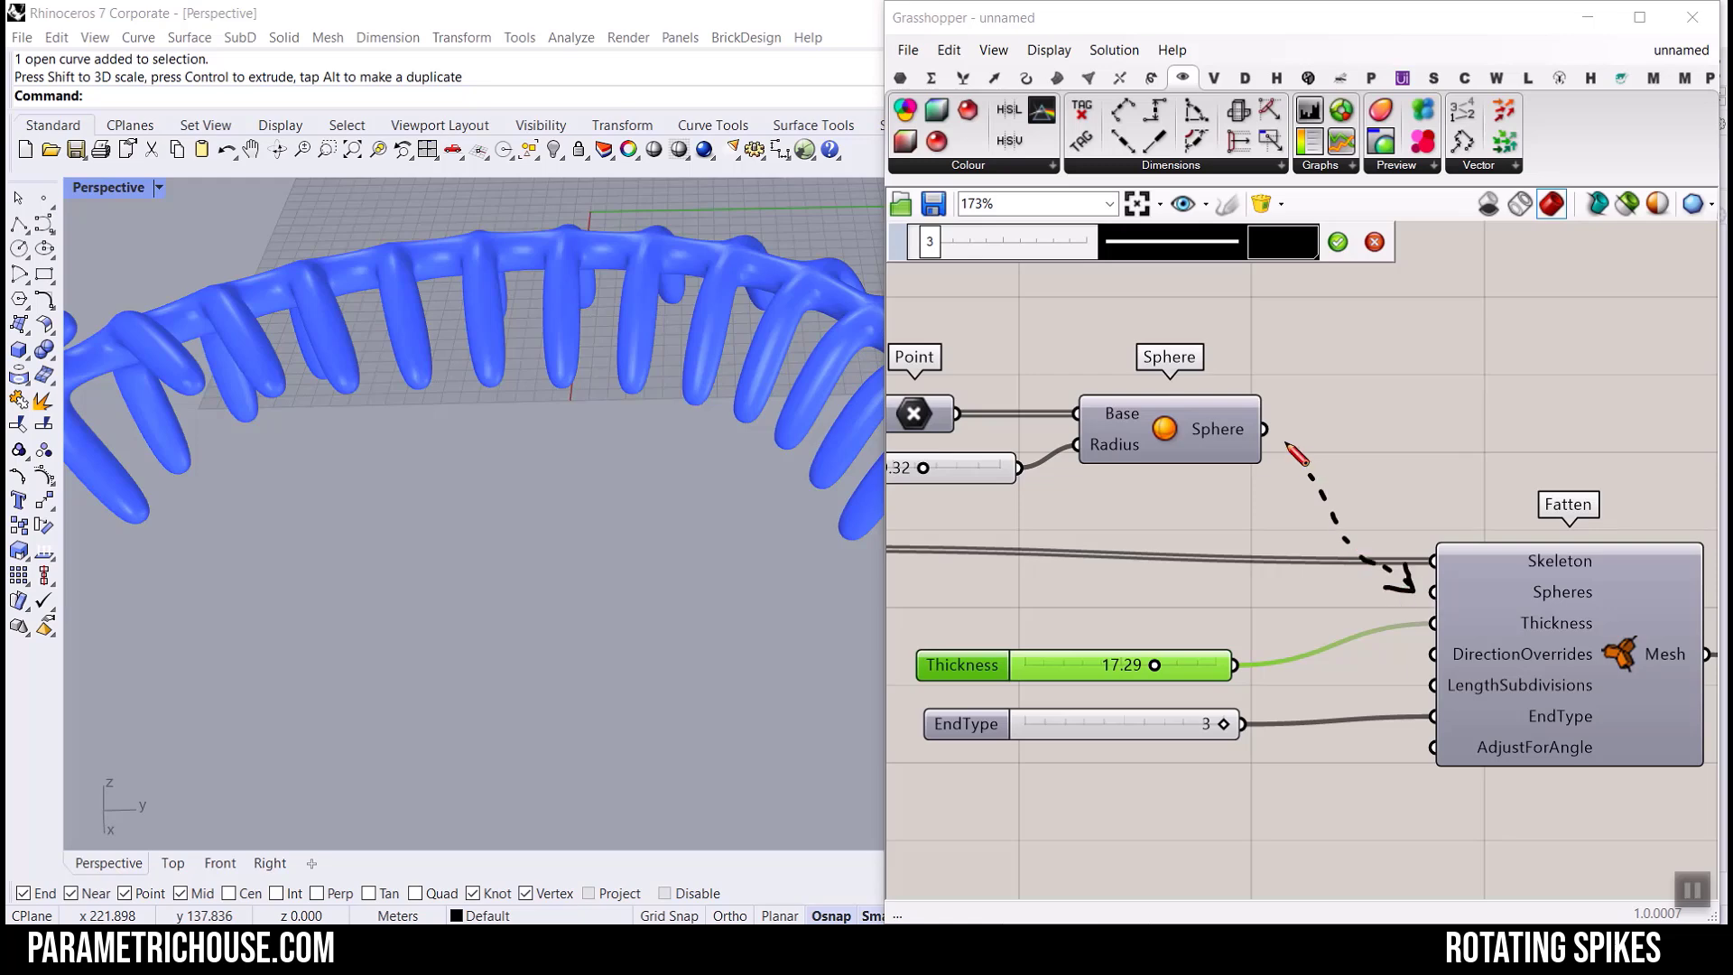
pyautogui.click(1338, 242)
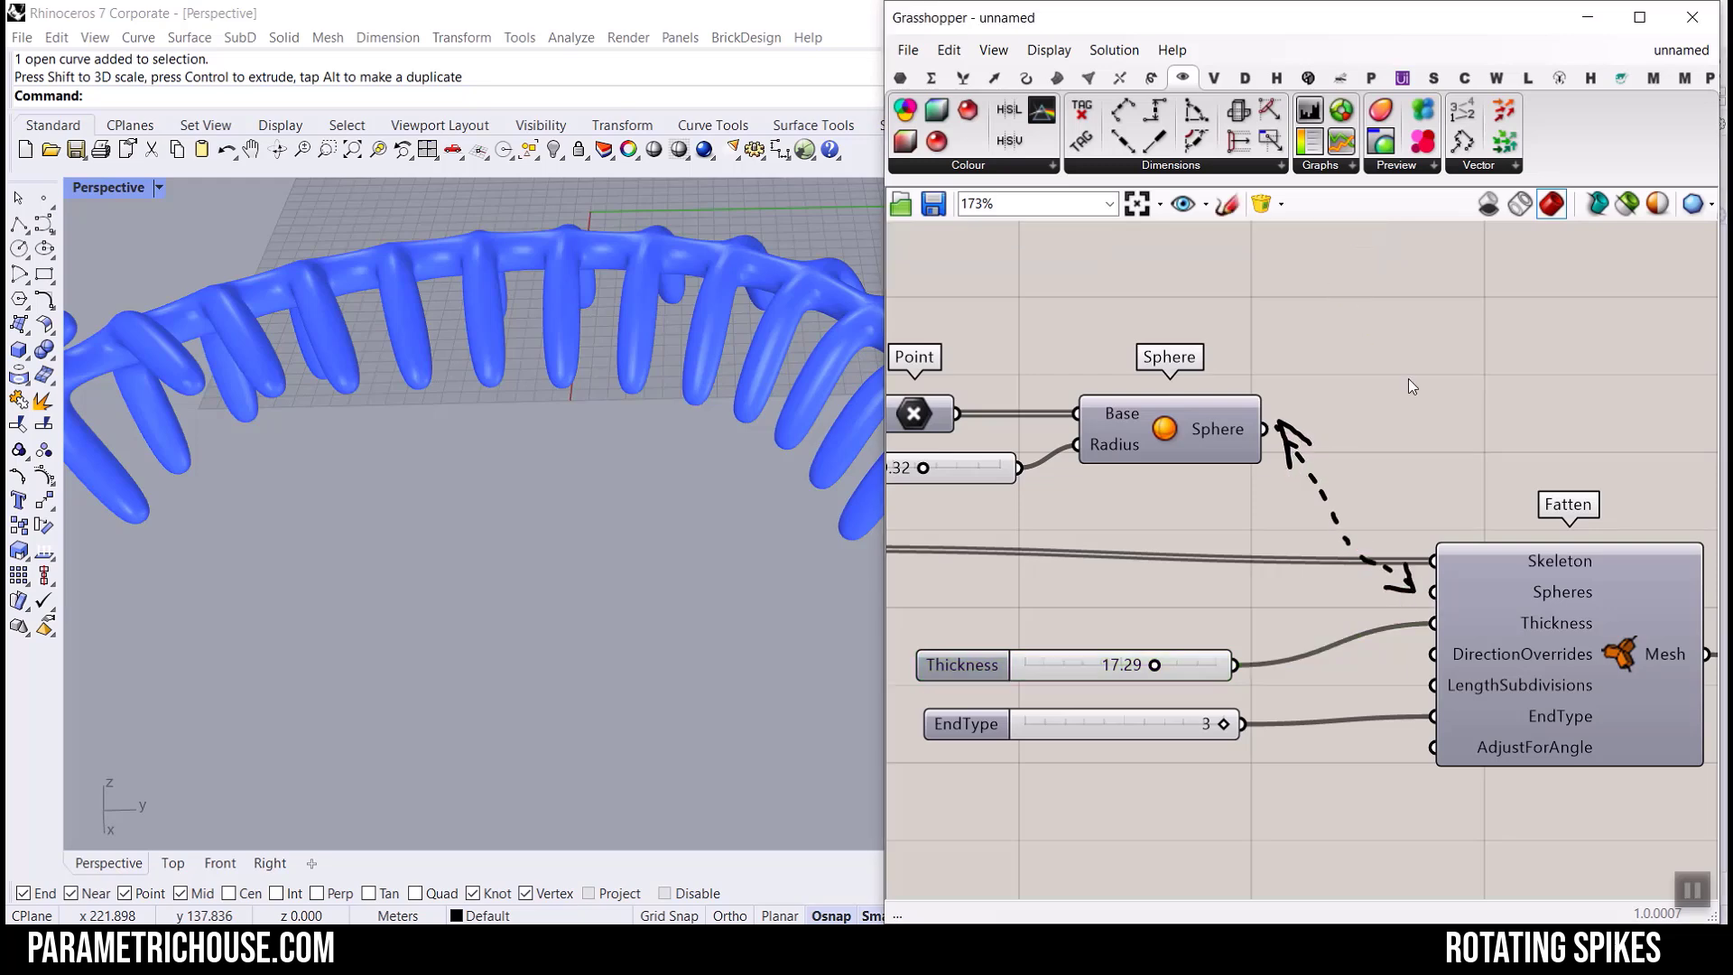
# Examine the spiked mesh from several angles along with the whole Grasshopper definition.
pyautogui.scroll(-5, 1403, 448)
pyautogui.scroll(-5, 453, 392)
pyautogui.scroll(5, 458, 383)
pyautogui.moveTo(464, 376); pyautogui.dragTo(406, 336, button='right')
pyautogui.moveTo(1513, 453); pyautogui.dragTo(1225, 432, button='right')
pyautogui.scroll(-4, 1222, 425)
pyautogui.moveTo(623, 542); pyautogui.dragTo(751, 473, button='right')
pyautogui.scroll(8, 592, 635)
pyautogui.scroll(-9, 751, 473)
pyautogui.moveTo(597, 487); pyautogui.dragTo(682, 554, button='right')
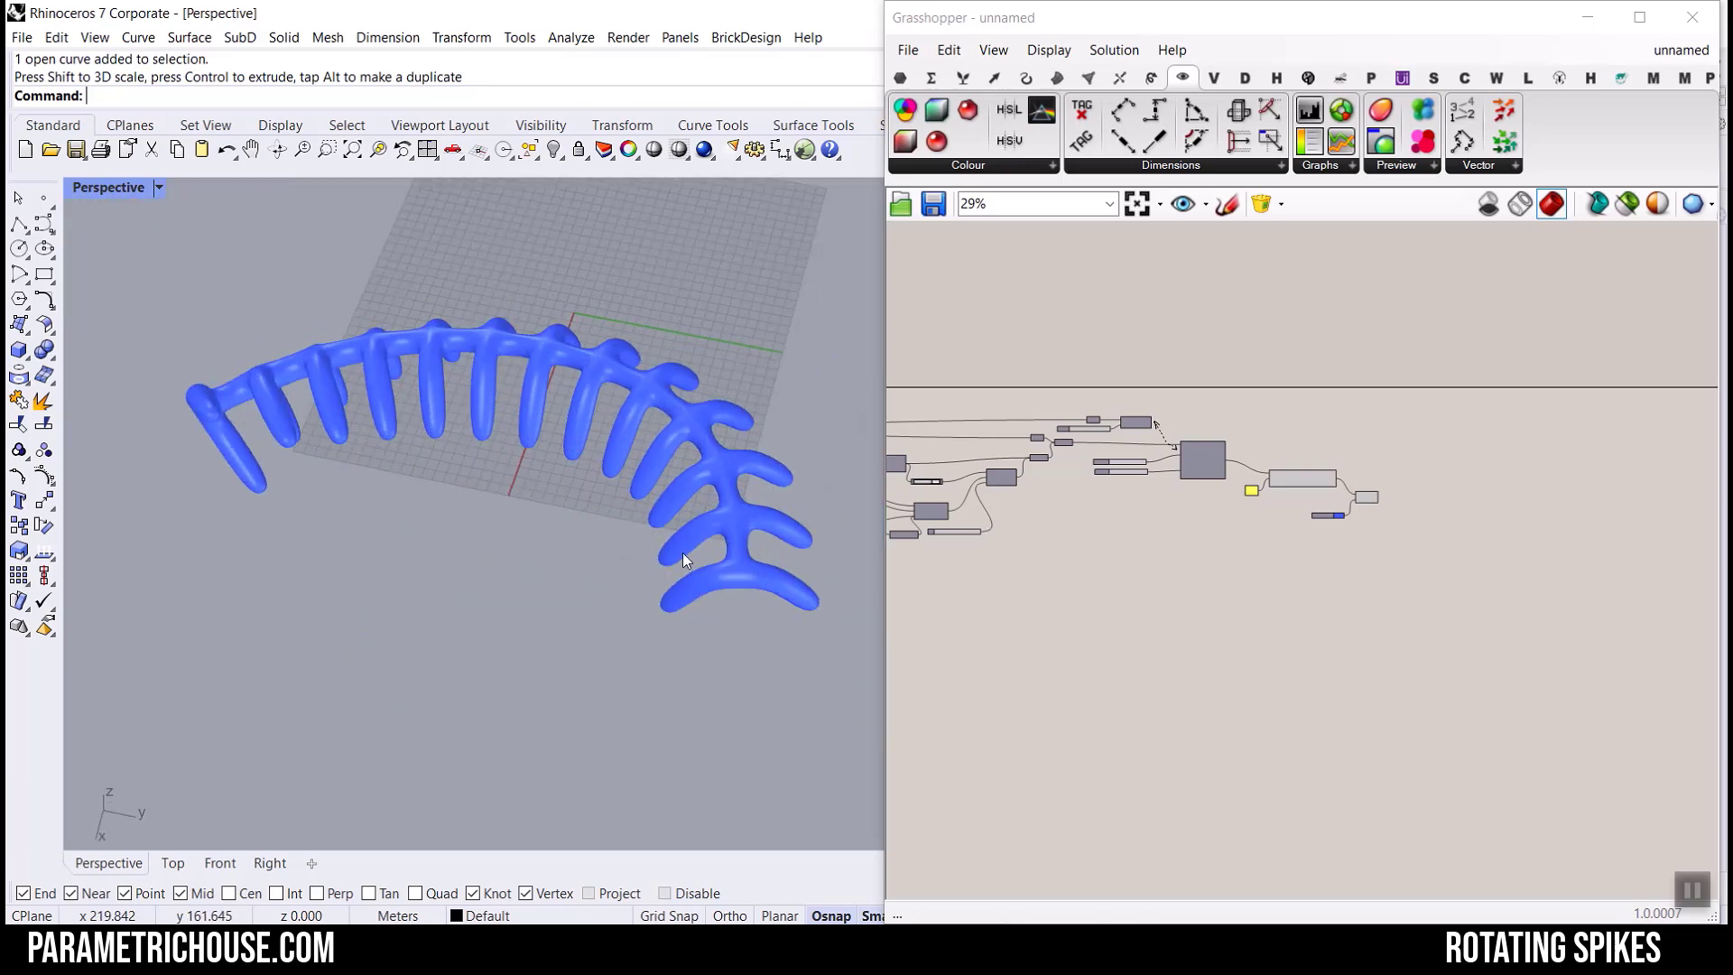
# Draw a circle beside the spiked model in the Rhino Perspective viewport.
pyautogui.click(19, 248)
pyautogui.scroll(-5, 348, 595)
pyautogui.click(644, 486)
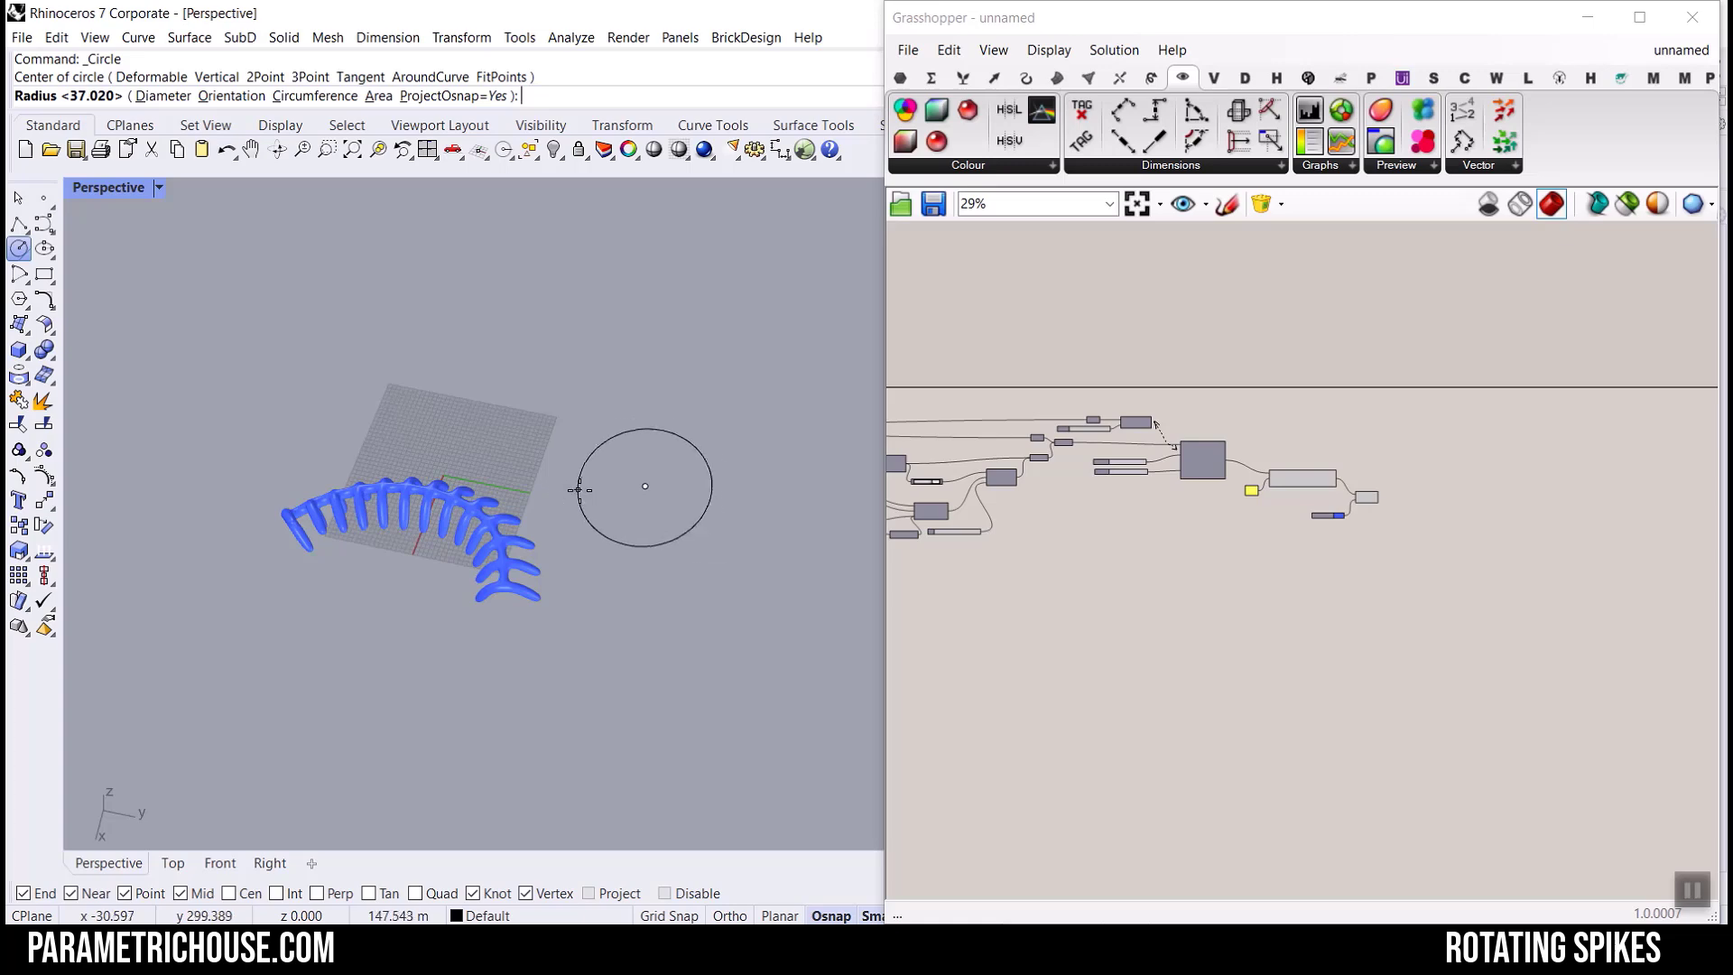
pyautogui.click(567, 494)
# Reference the new circle in the Grasshopper Curve parameter that drives the spikes and inspect the resulting ring.
pyautogui.scroll(5, 1043, 395)
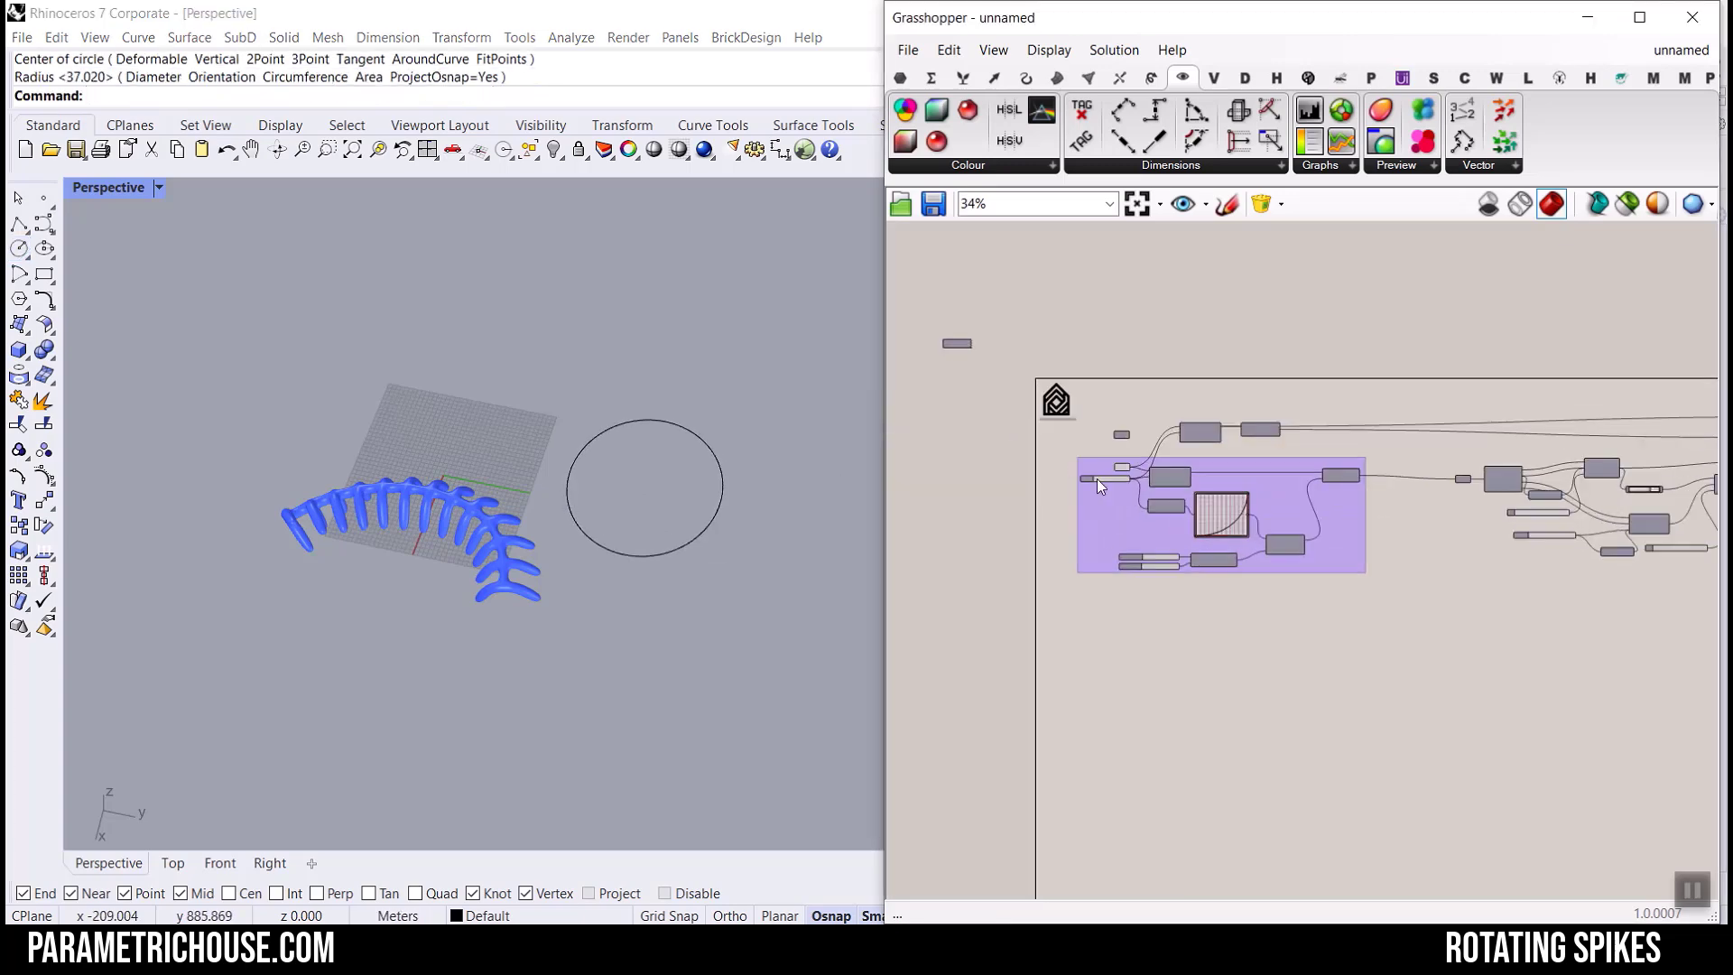
pyautogui.rightClick(1154, 447)
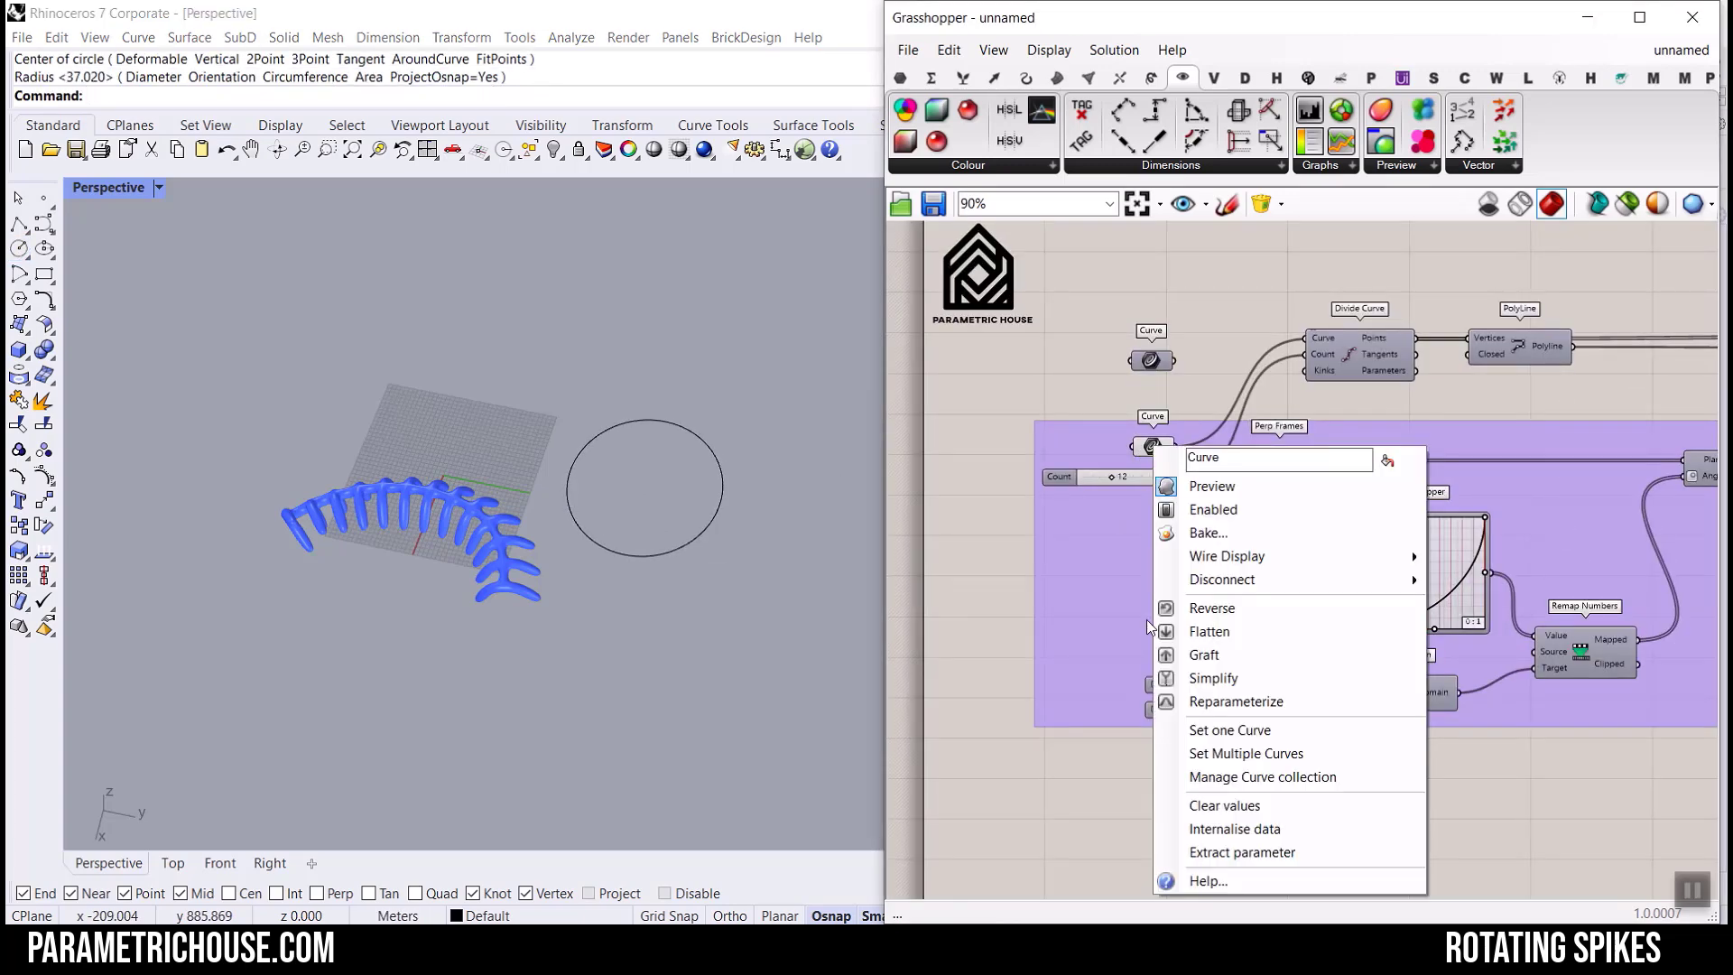
pyautogui.click(1202, 731)
pyautogui.click(699, 448)
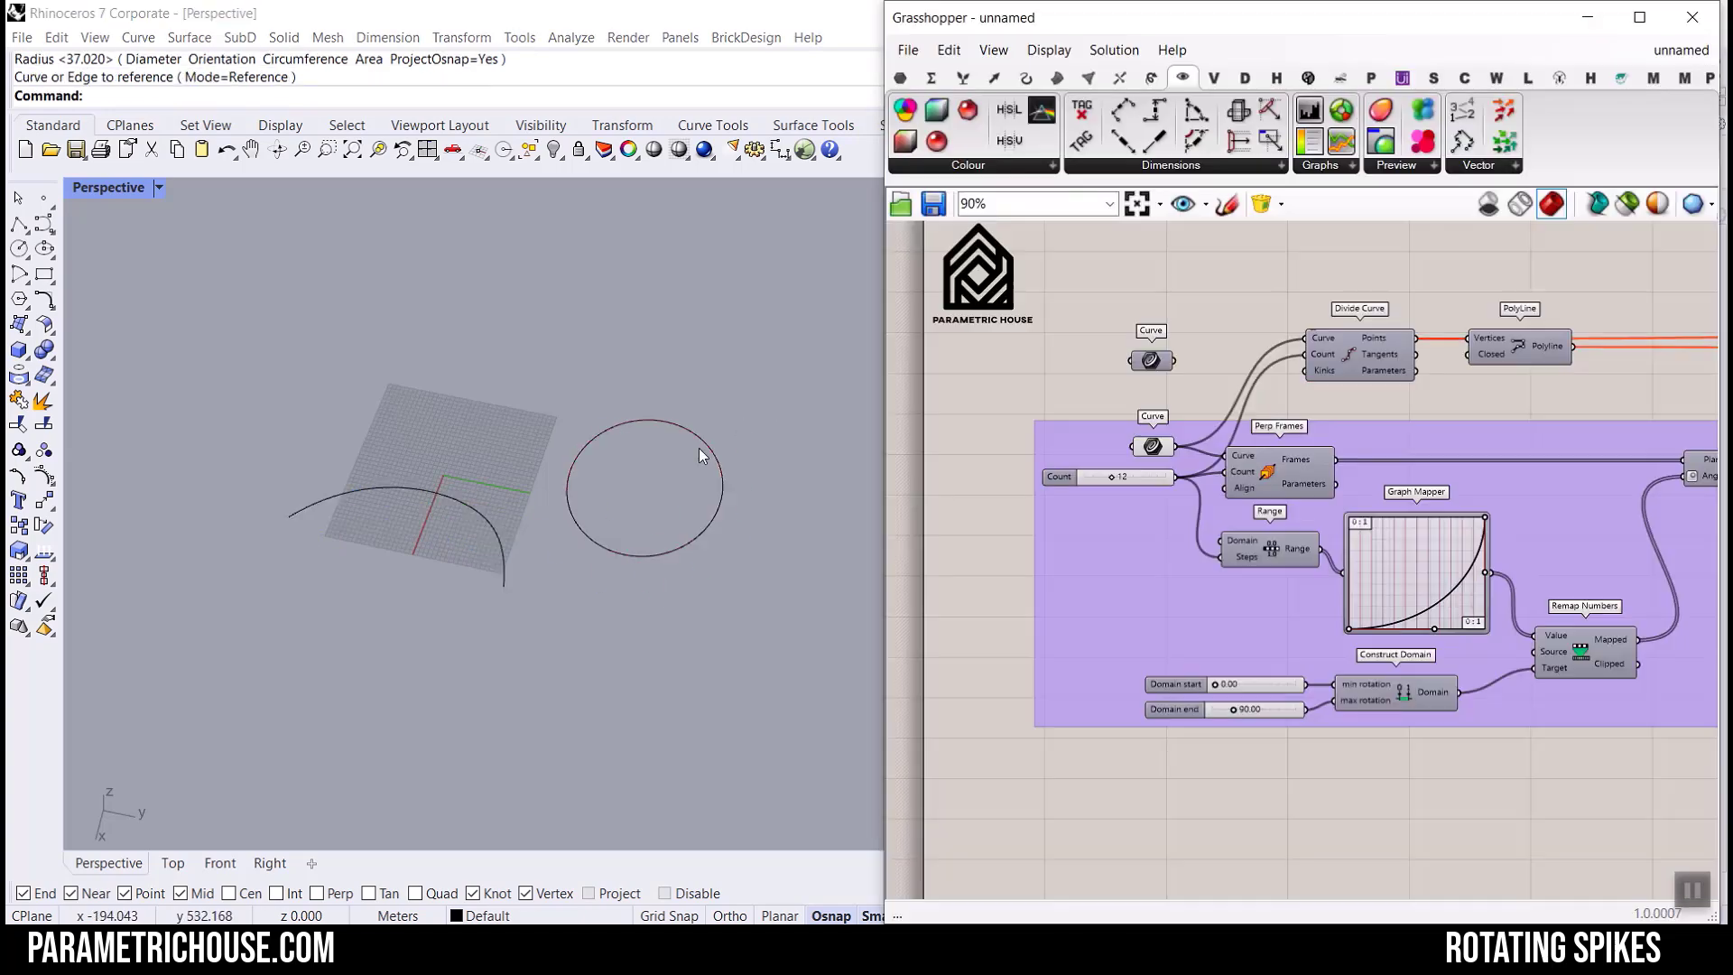
pyautogui.scroll(4, 632, 523)
pyautogui.moveTo(600, 549); pyautogui.dragTo(394, 576, button='right')
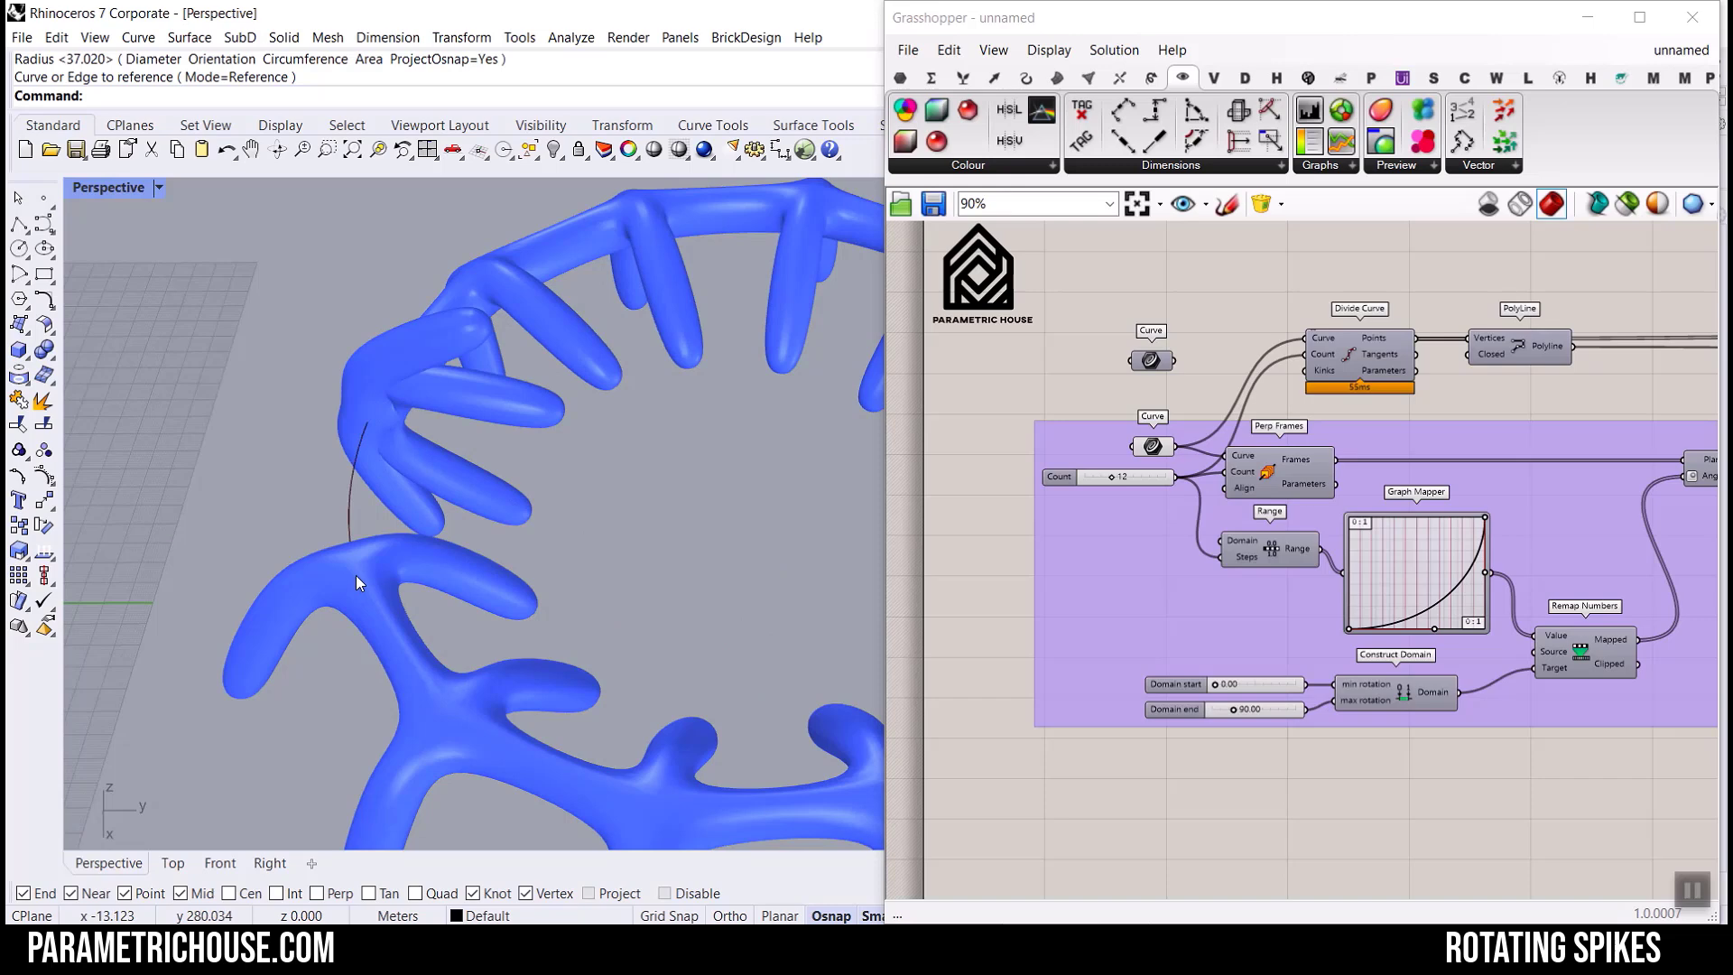
pyautogui.moveTo(470, 402); pyautogui.dragTo(409, 361, button='right')
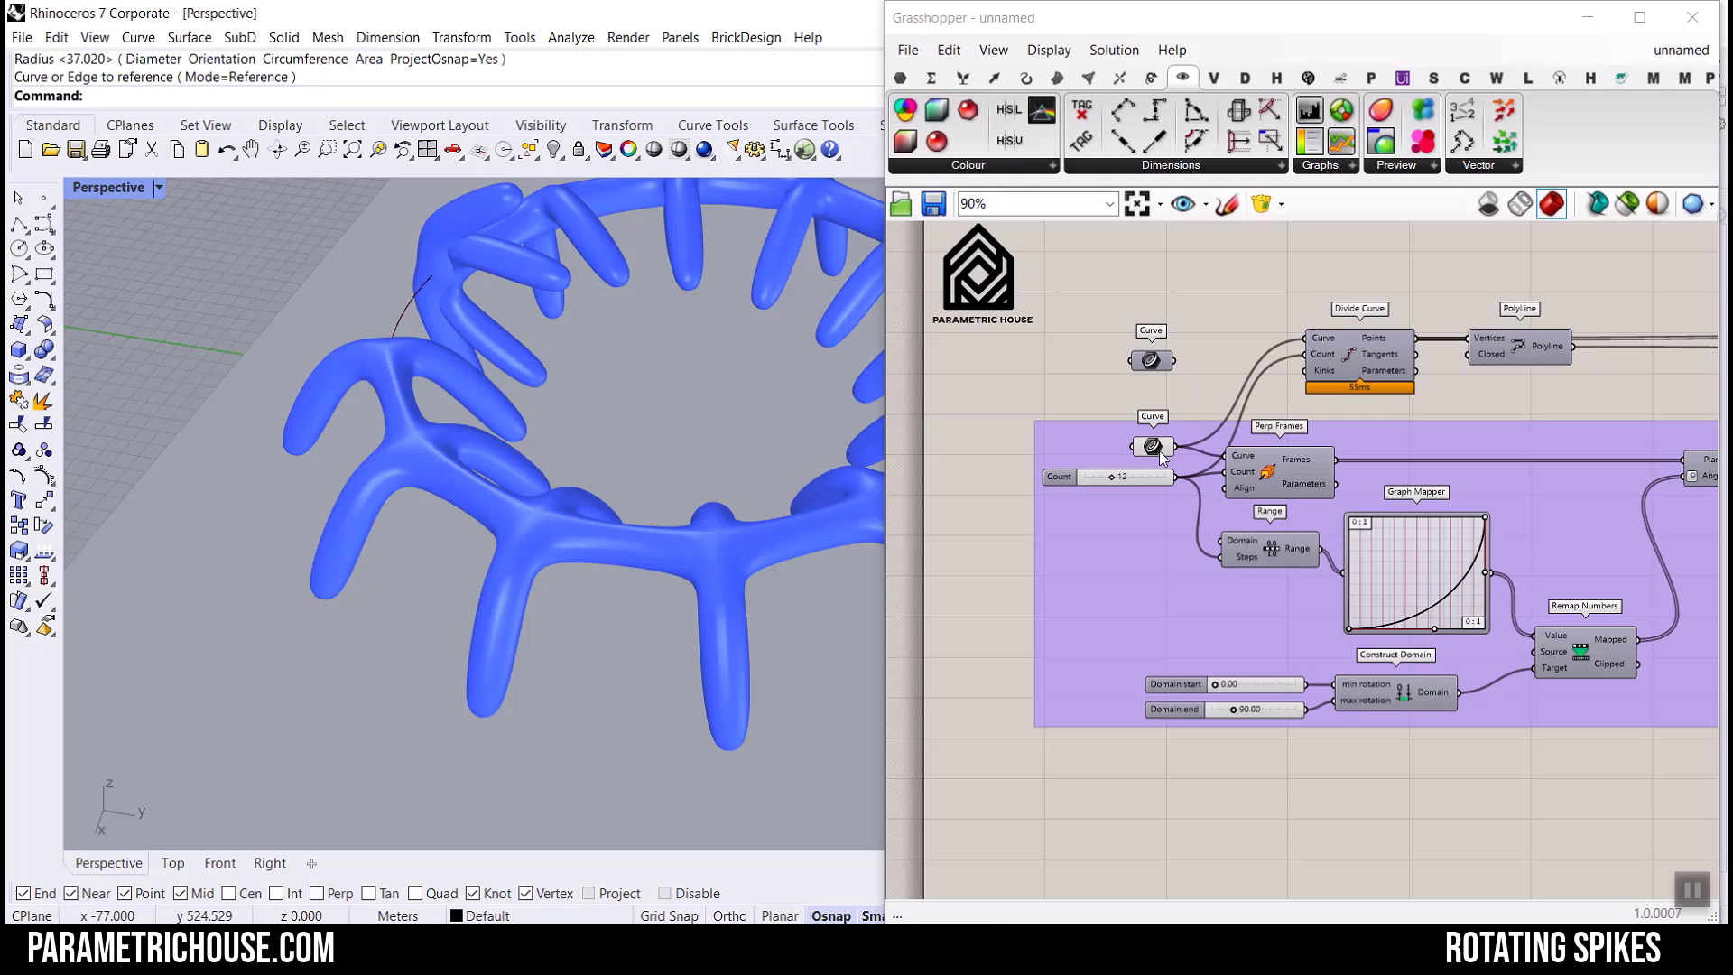
# Extract the base Curve parameter's referenced data into a separate Curve parameter.
pyautogui.scroll(5, 1161, 451)
pyautogui.moveTo(1152, 479); pyautogui.dragTo(1259, 416, button='right')
pyautogui.rightClick(1247, 354)
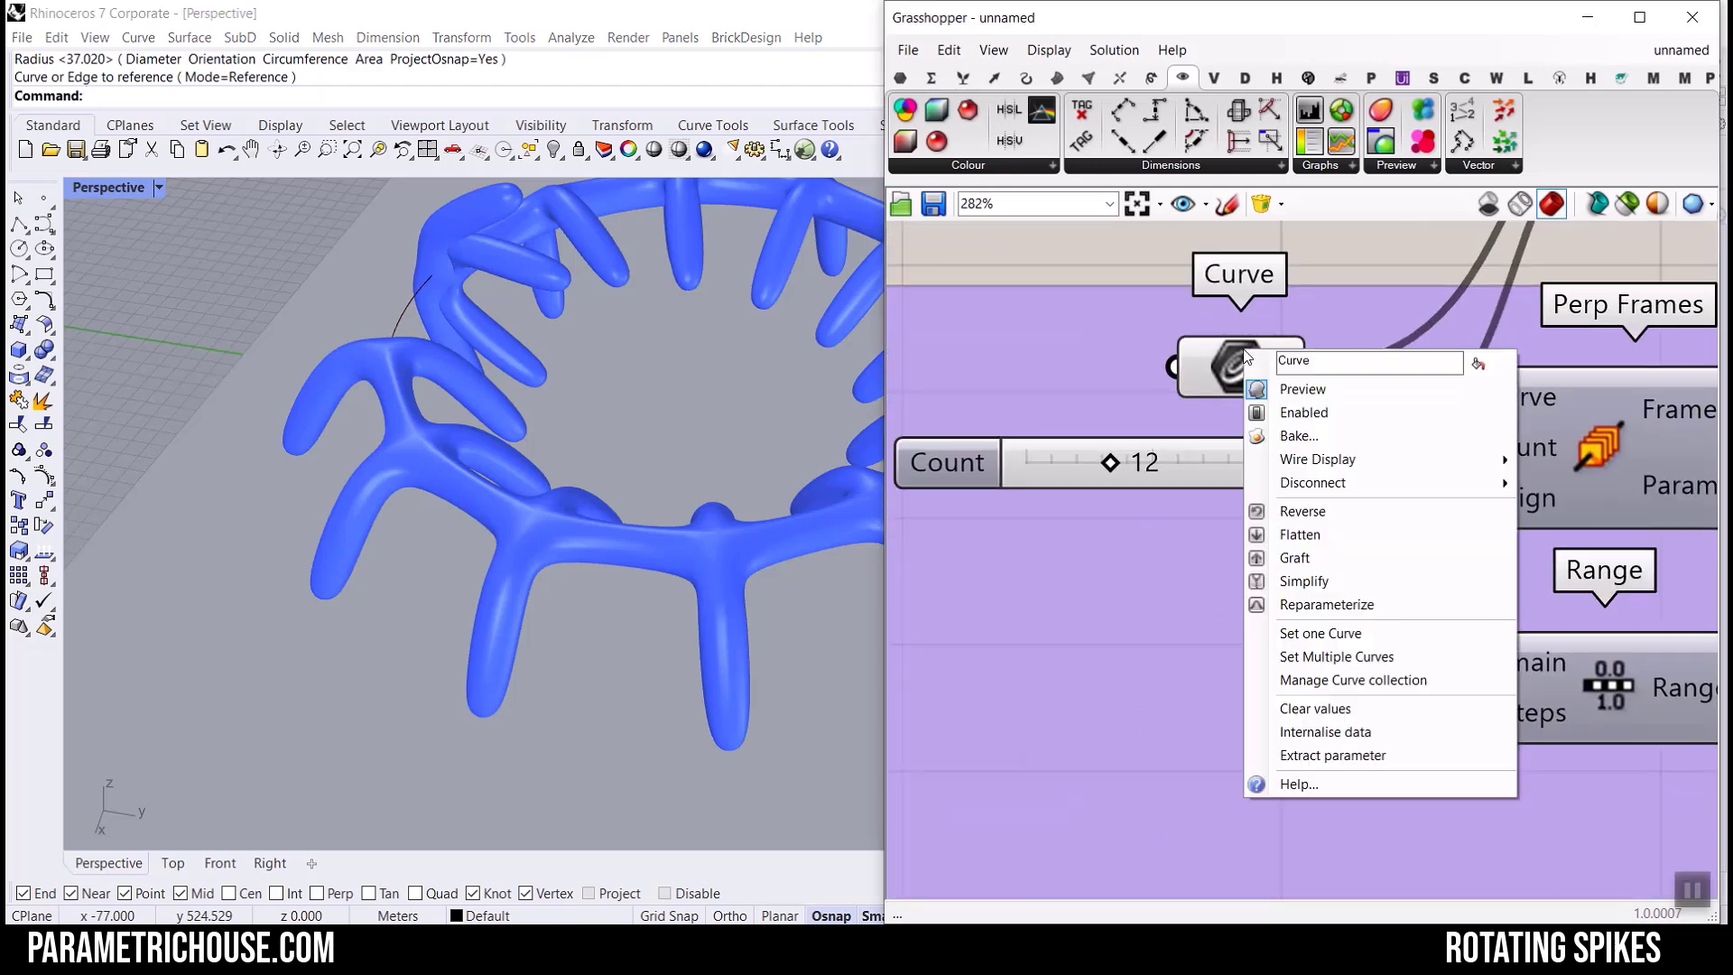
pyautogui.click(1333, 759)
# Move the extracted Curve parameter to an empty canvas area outside the definition and disconnect it from the base Curve.
pyautogui.moveTo(1067, 431); pyautogui.dragTo(1469, 477, button='right')
pyautogui.scroll(-5, 1469, 477)
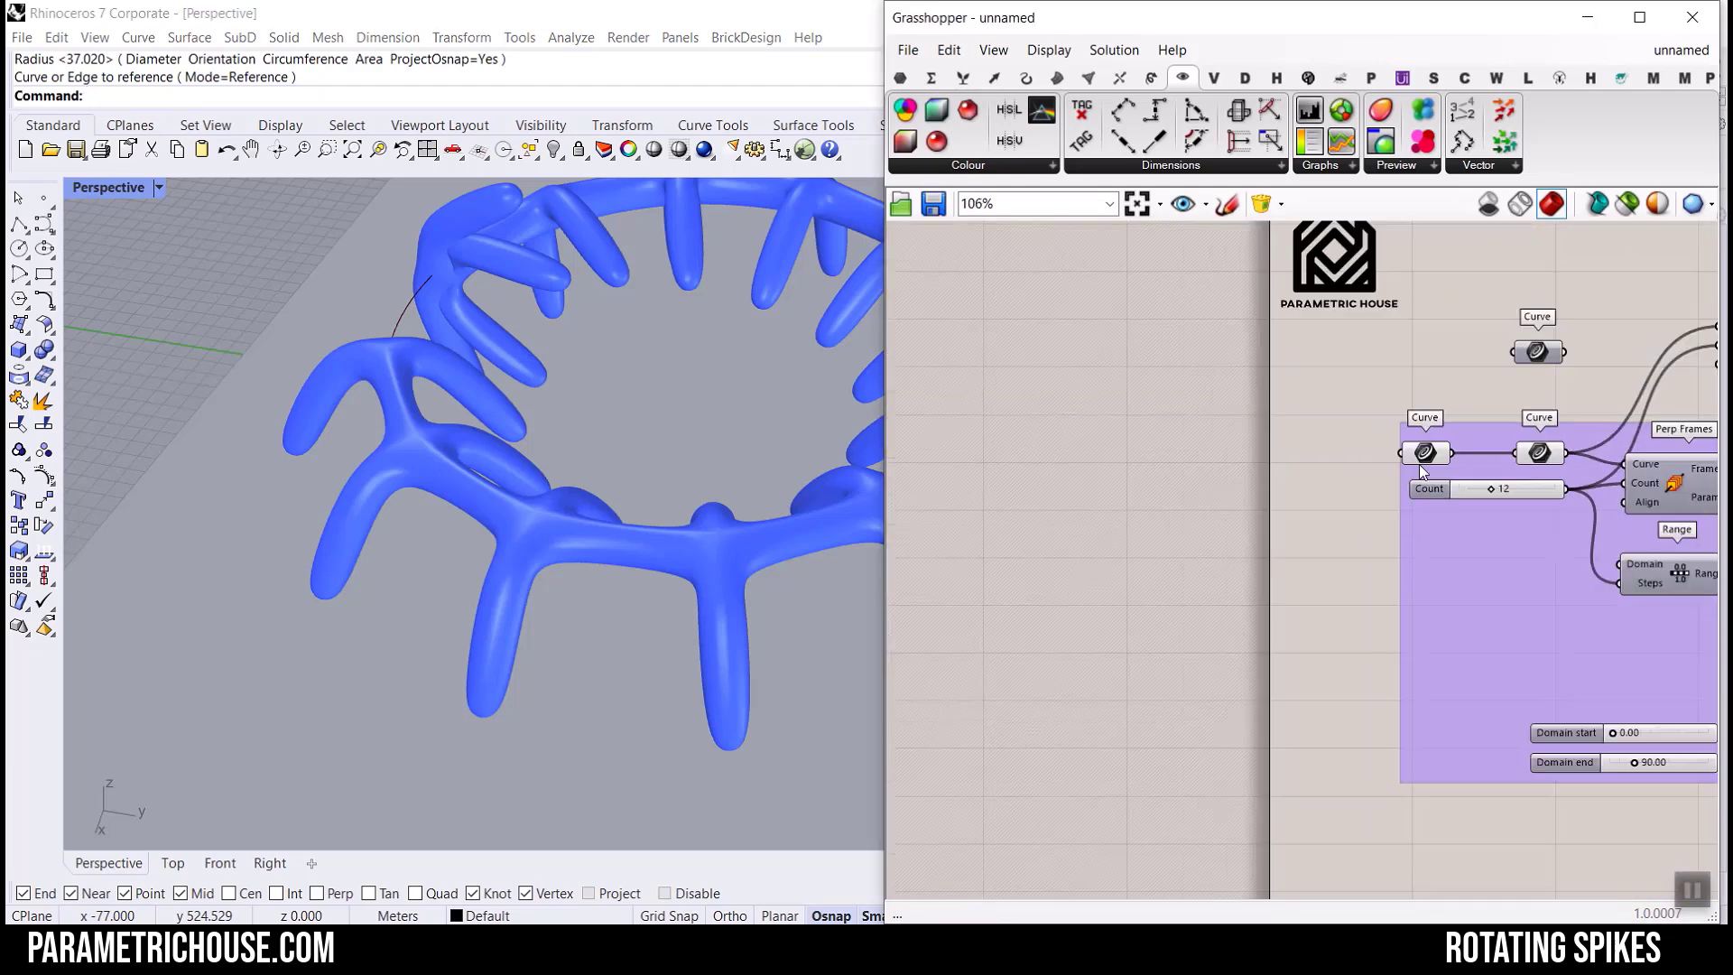
pyautogui.scroll(2, 1298, 453)
pyautogui.scroll(-2, 1197, 457)
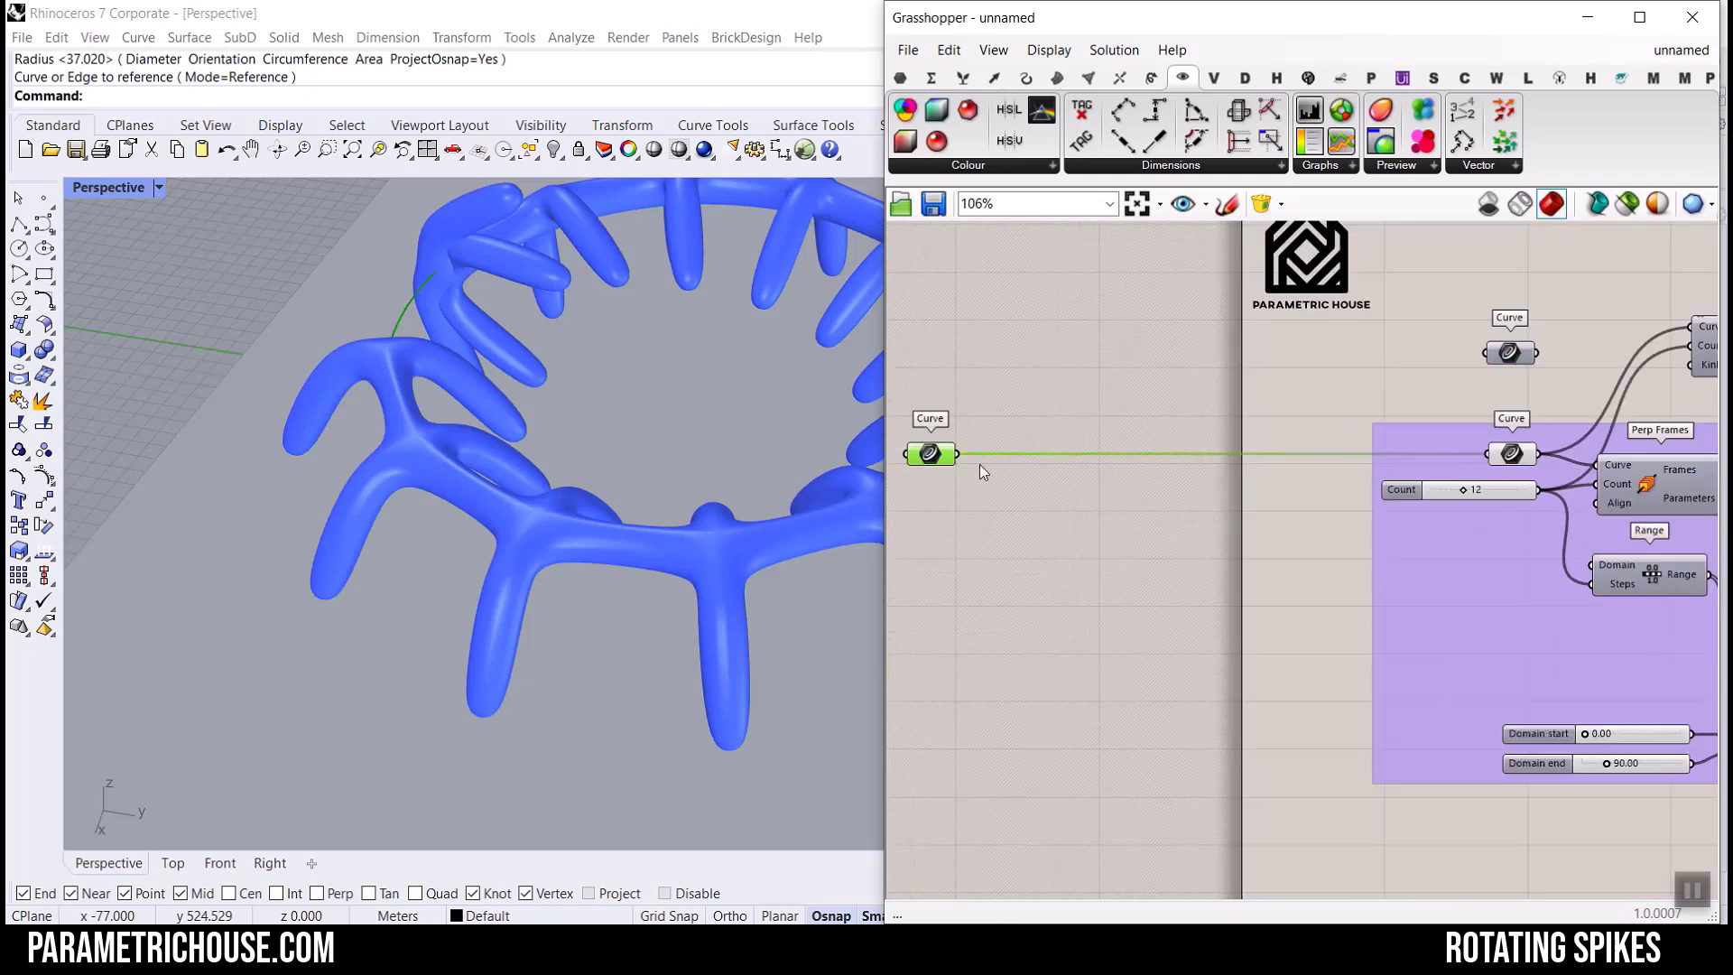
pyautogui.moveTo(962, 457); pyautogui.dragTo(1471, 463)
pyautogui.scroll(4, 990, 464)
pyautogui.moveTo(989, 464); pyautogui.dragTo(1170, 499, button='right')
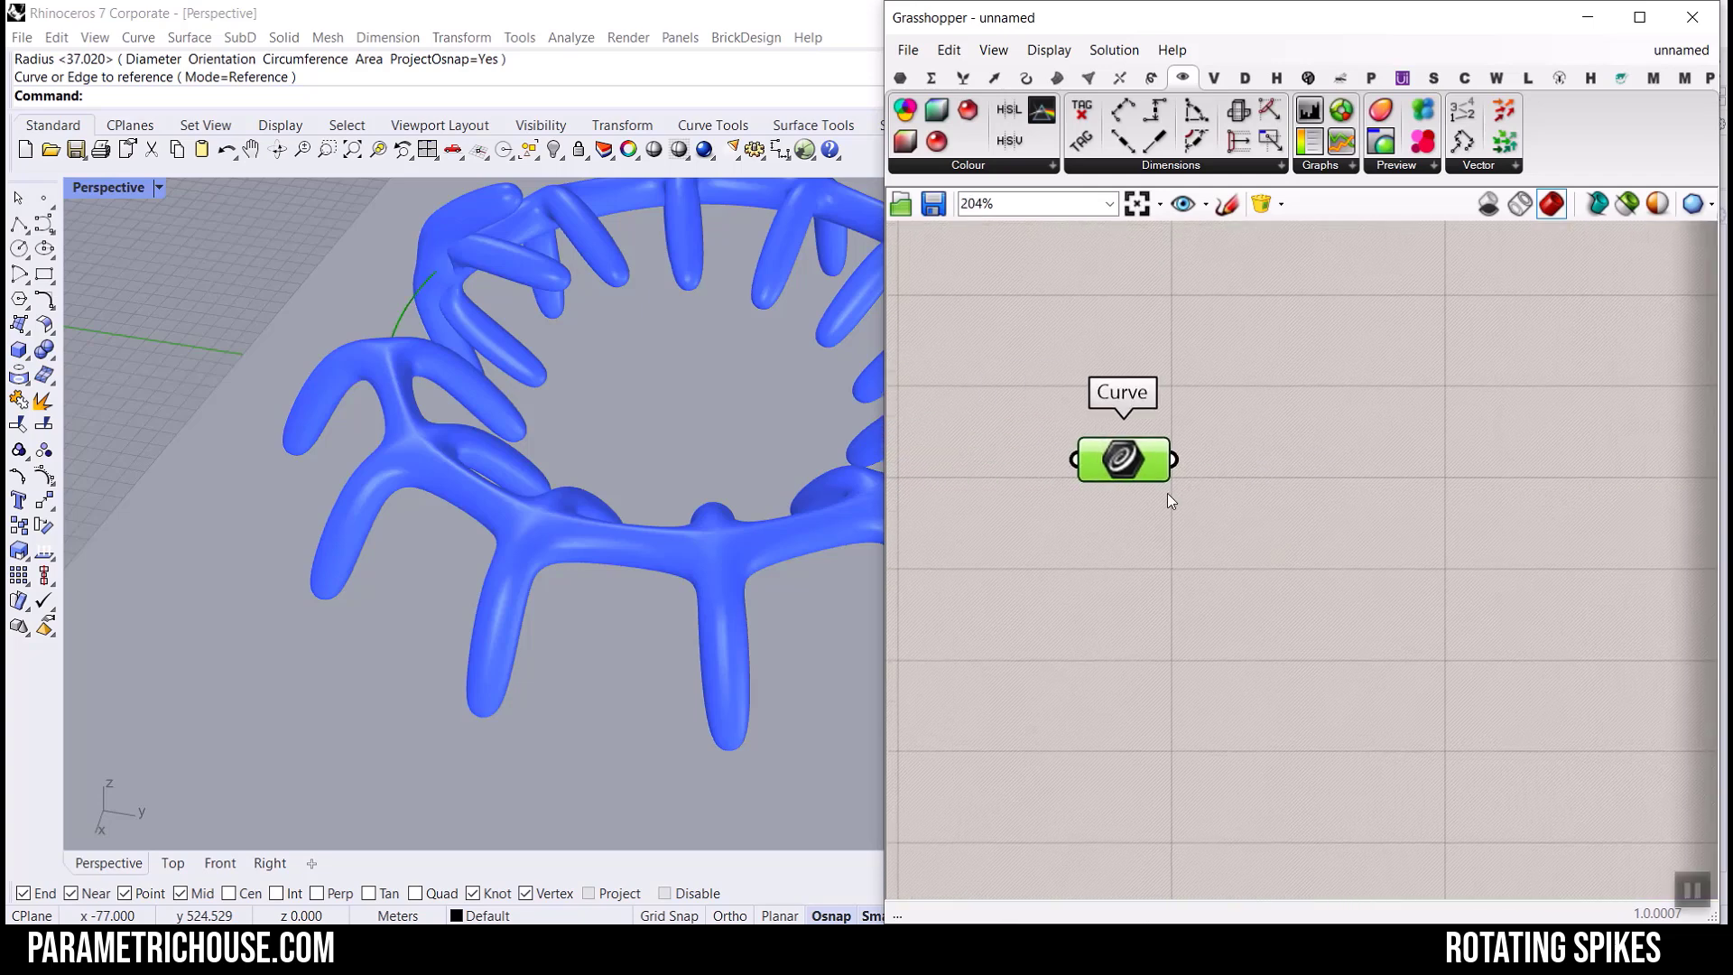
# Add a Closed curve analysis component beside the extracted Curve parameter and connect the curve to its input.
pyautogui.doubleClick(1271, 493)
pyautogui.write('closed')
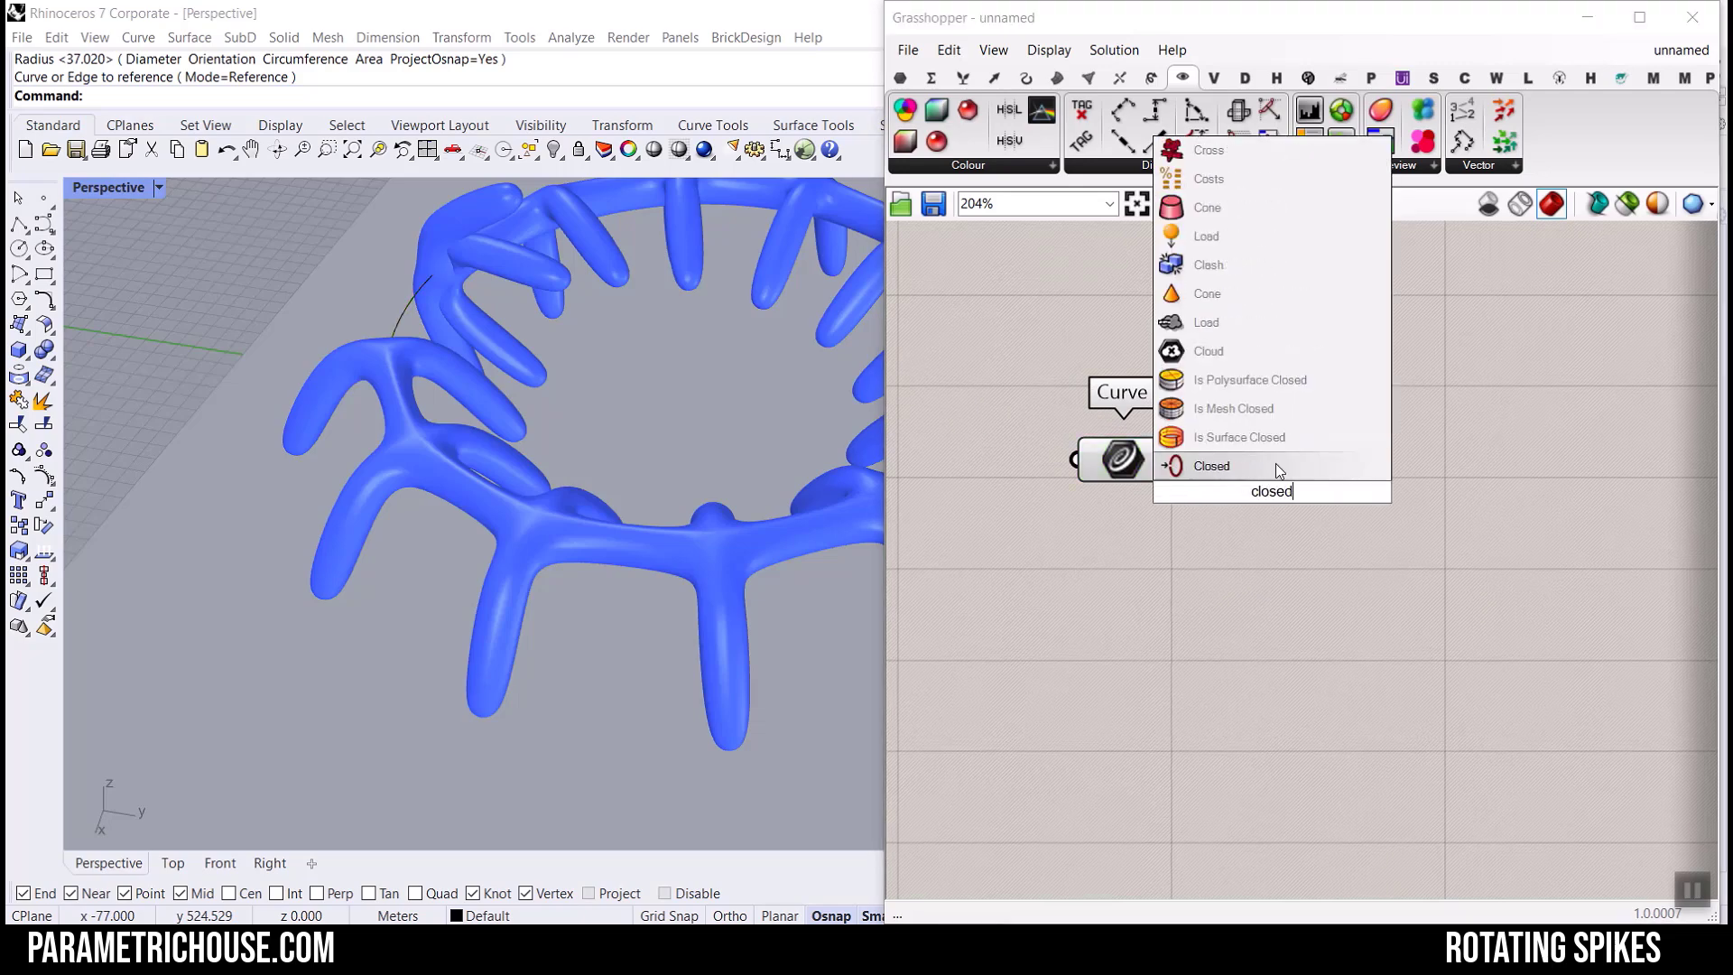
pyautogui.click(1276, 466)
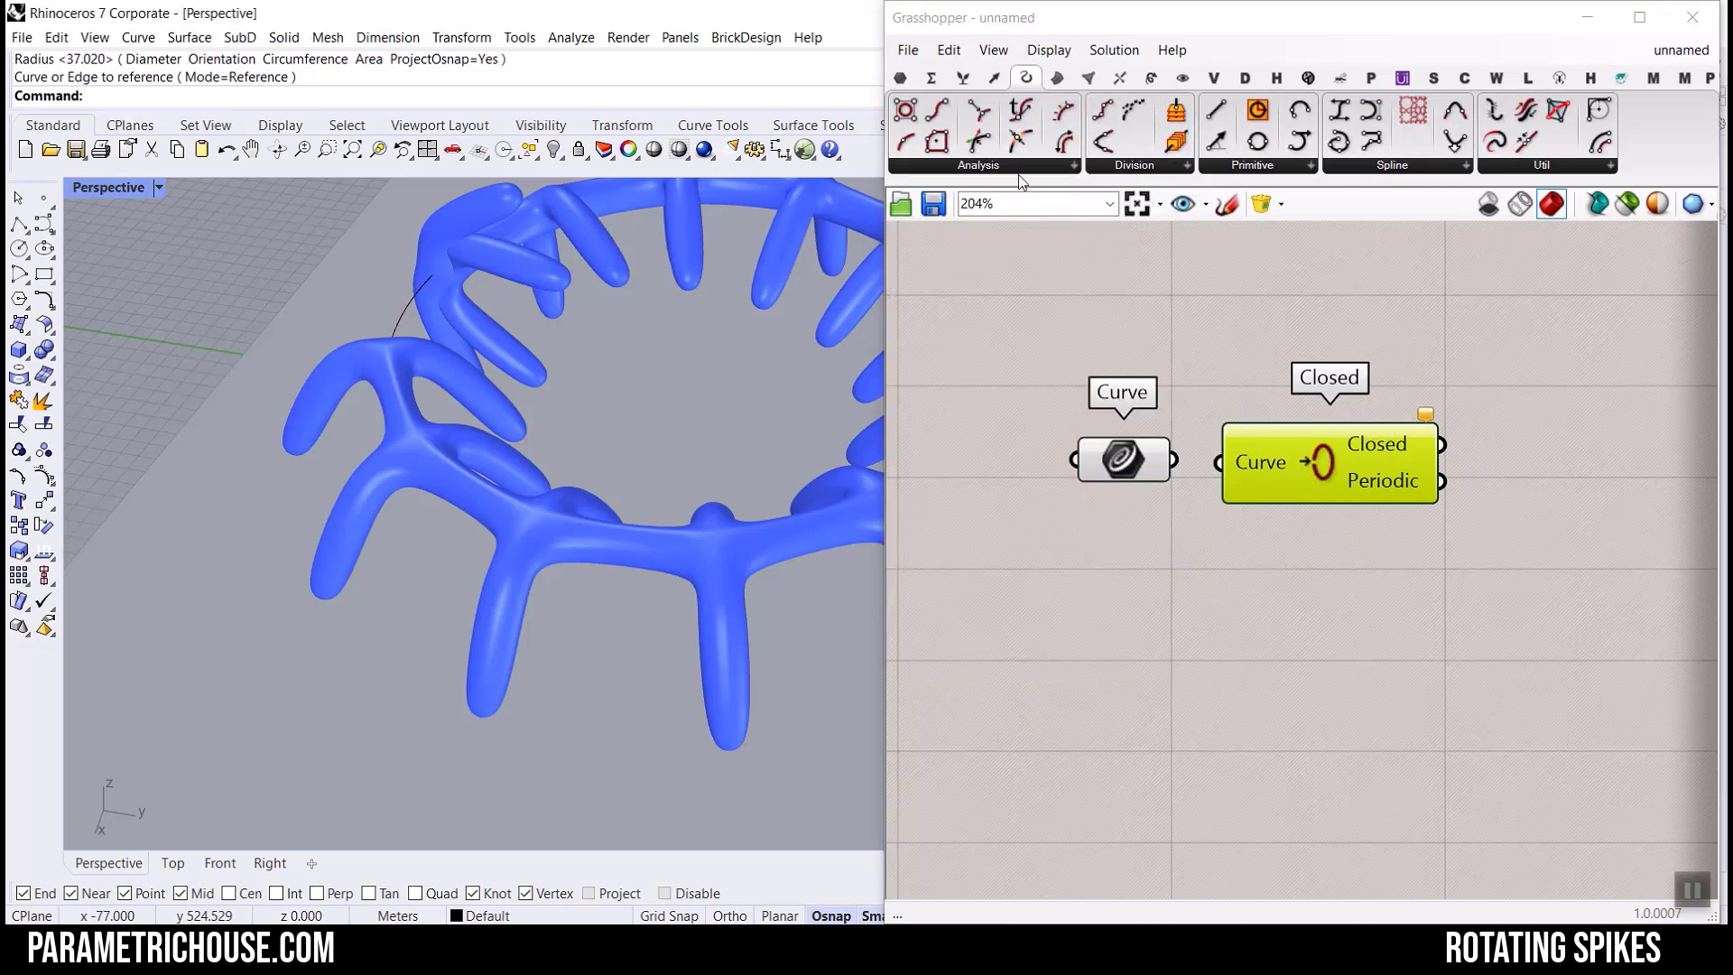
pyautogui.click(1021, 168)
pyautogui.moveTo(1173, 459); pyautogui.dragTo(1229, 464)
pyautogui.moveTo(1411, 436)
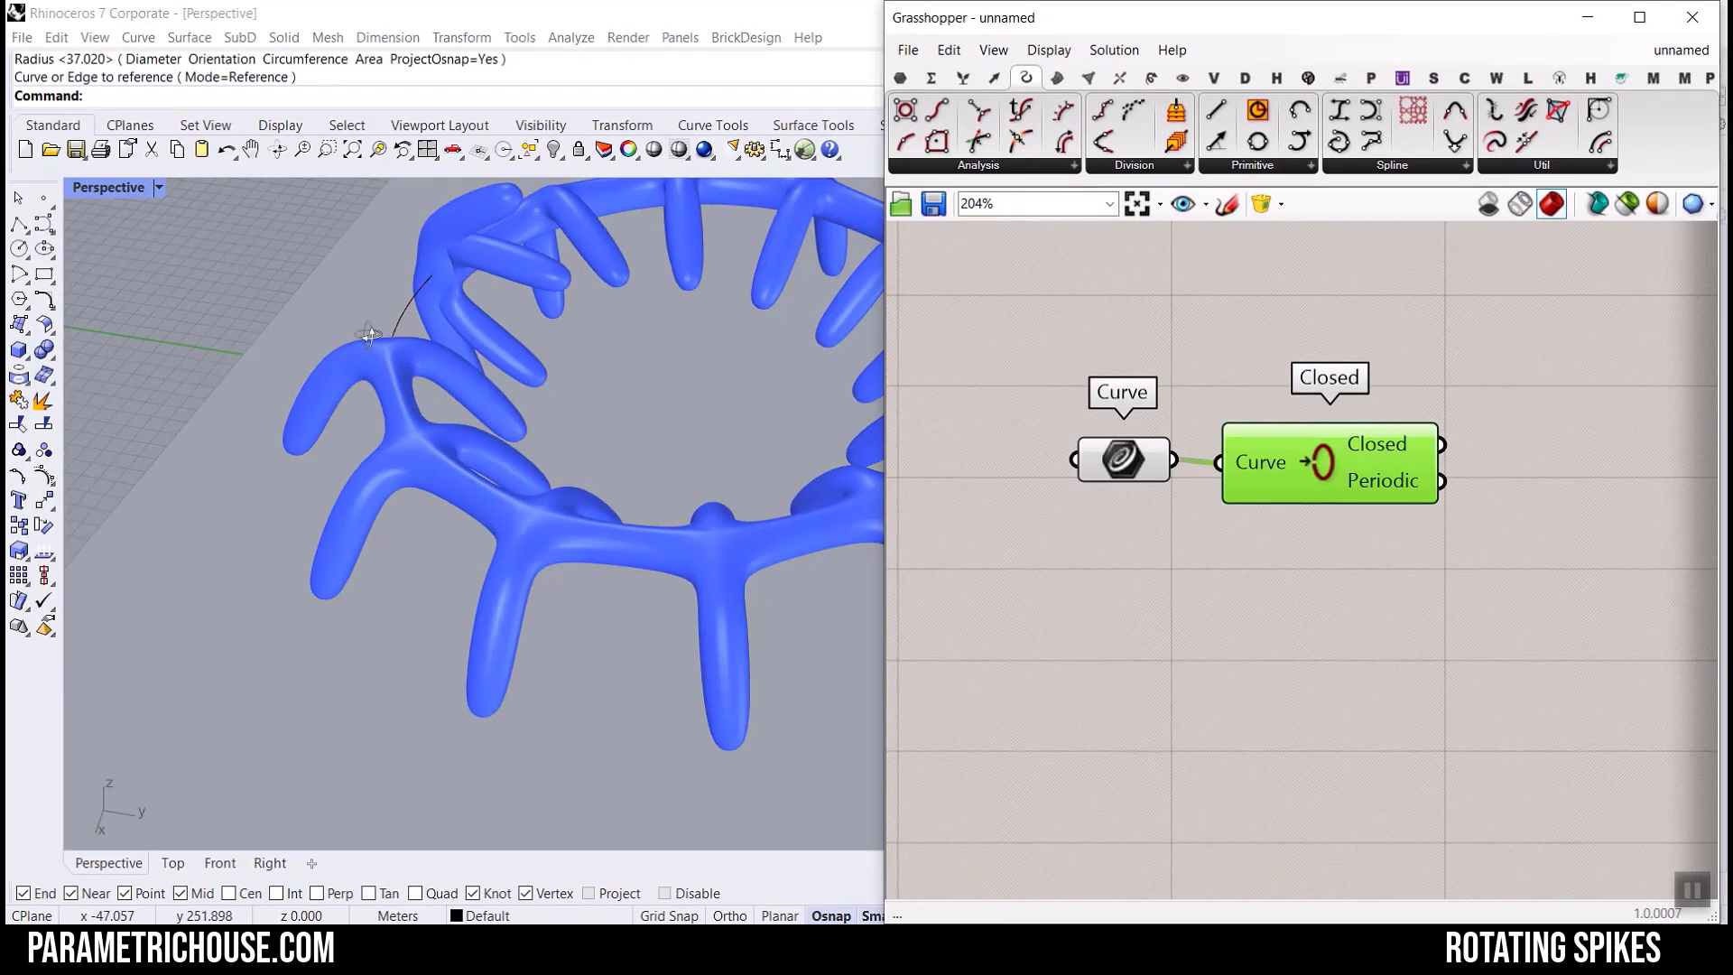
# Turn on the PolyLine component's preview and hide the final coloured mesh preview.
pyautogui.moveTo(369, 335); pyautogui.dragTo(412, 406, button='right')
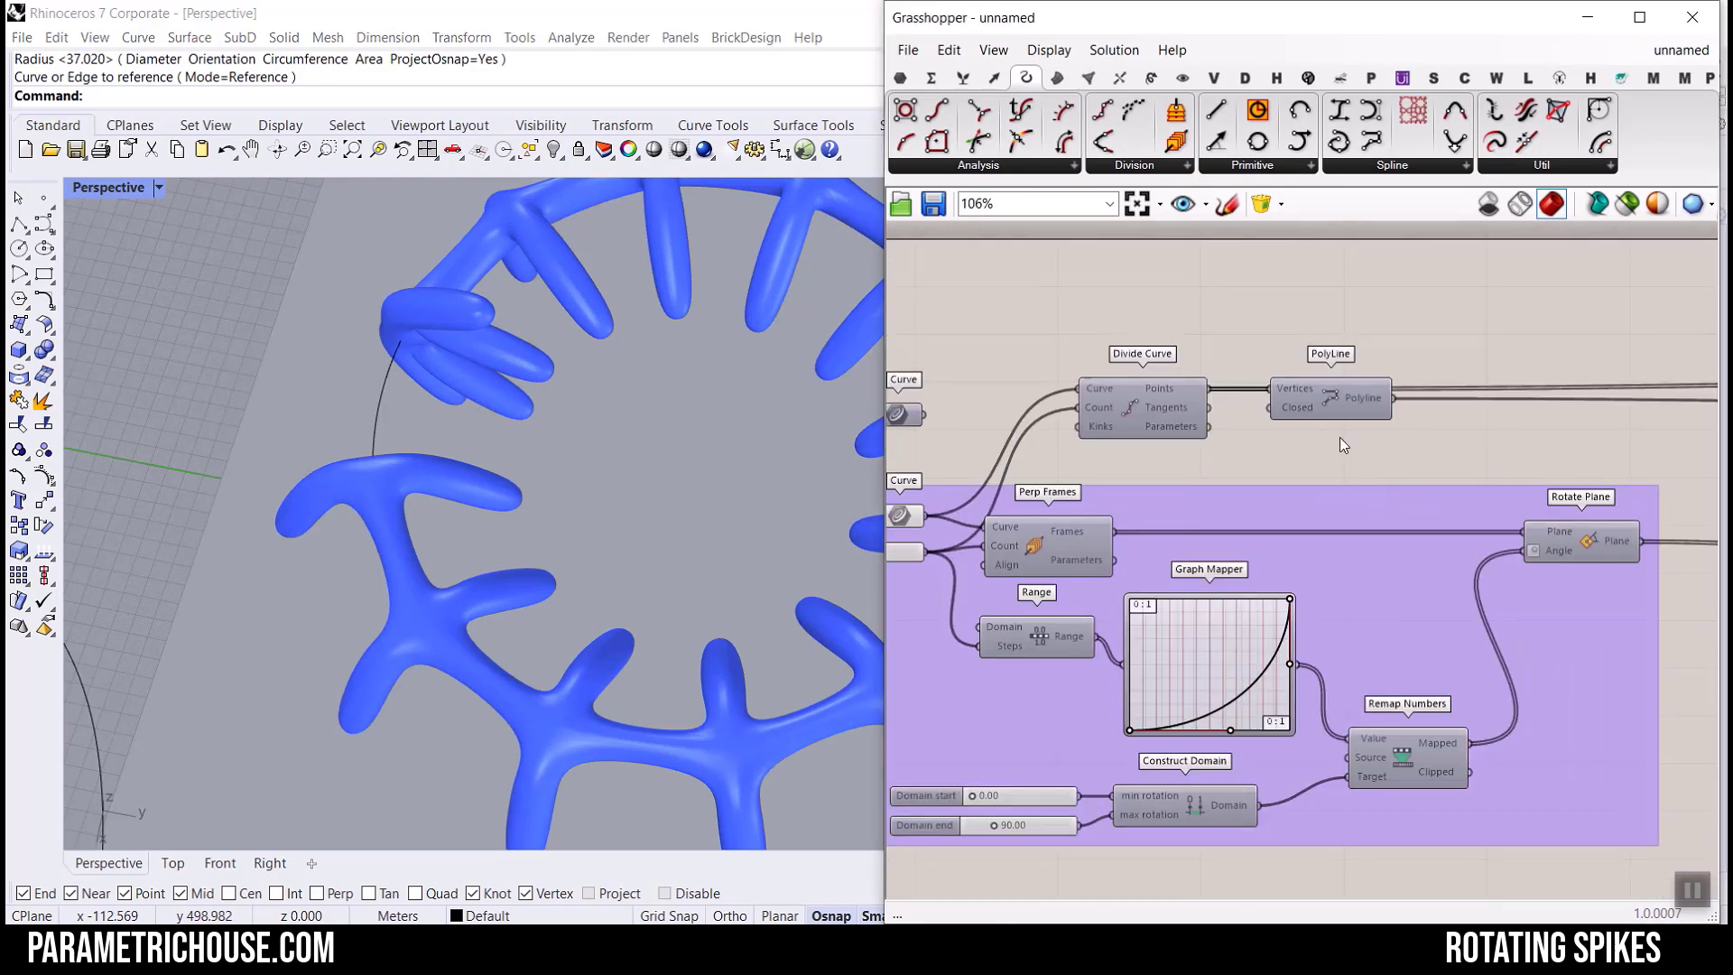
pyautogui.rightClick(1336, 392)
pyautogui.click(1349, 408)
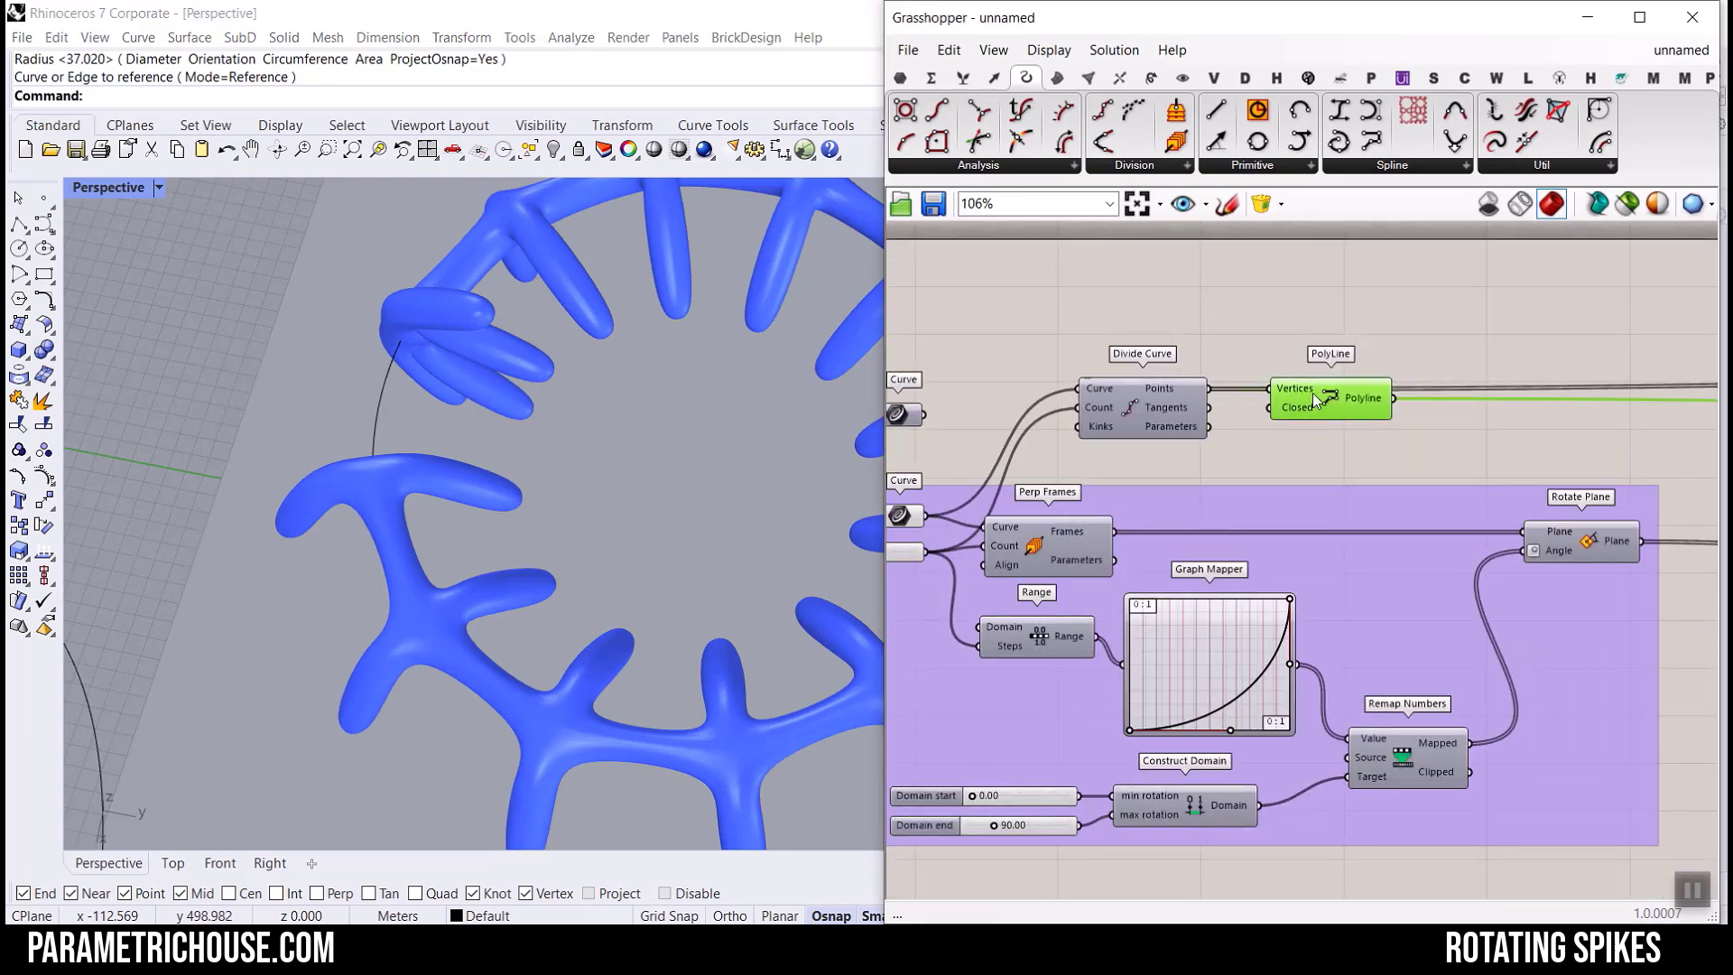
pyautogui.moveTo(572, 379); pyautogui.dragTo(458, 603, button='right')
pyautogui.scroll(-12, 1183, 475)
pyautogui.moveTo(1511, 558); pyautogui.dragTo(1225, 406)
pyautogui.rightClick(1341, 381)
pyautogui.click(1387, 413)
pyautogui.scroll(3, 404, 337)
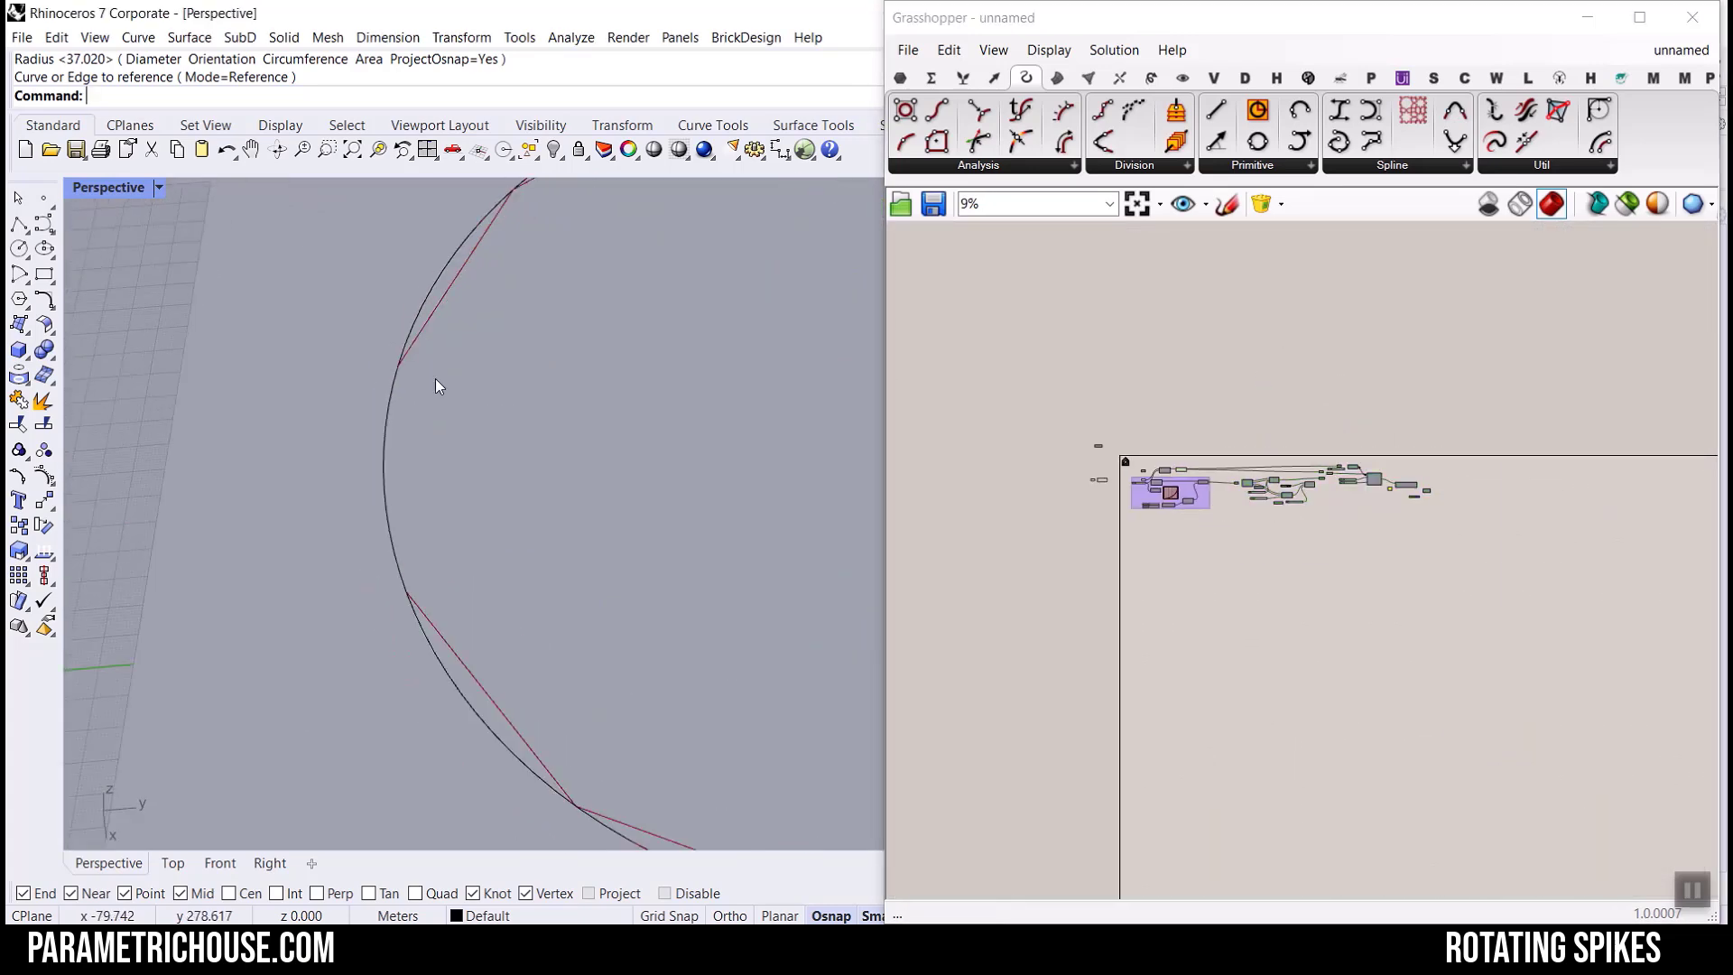
# Examine the Closed input of the PolyLine component.
pyautogui.scroll(10, 1143, 433)
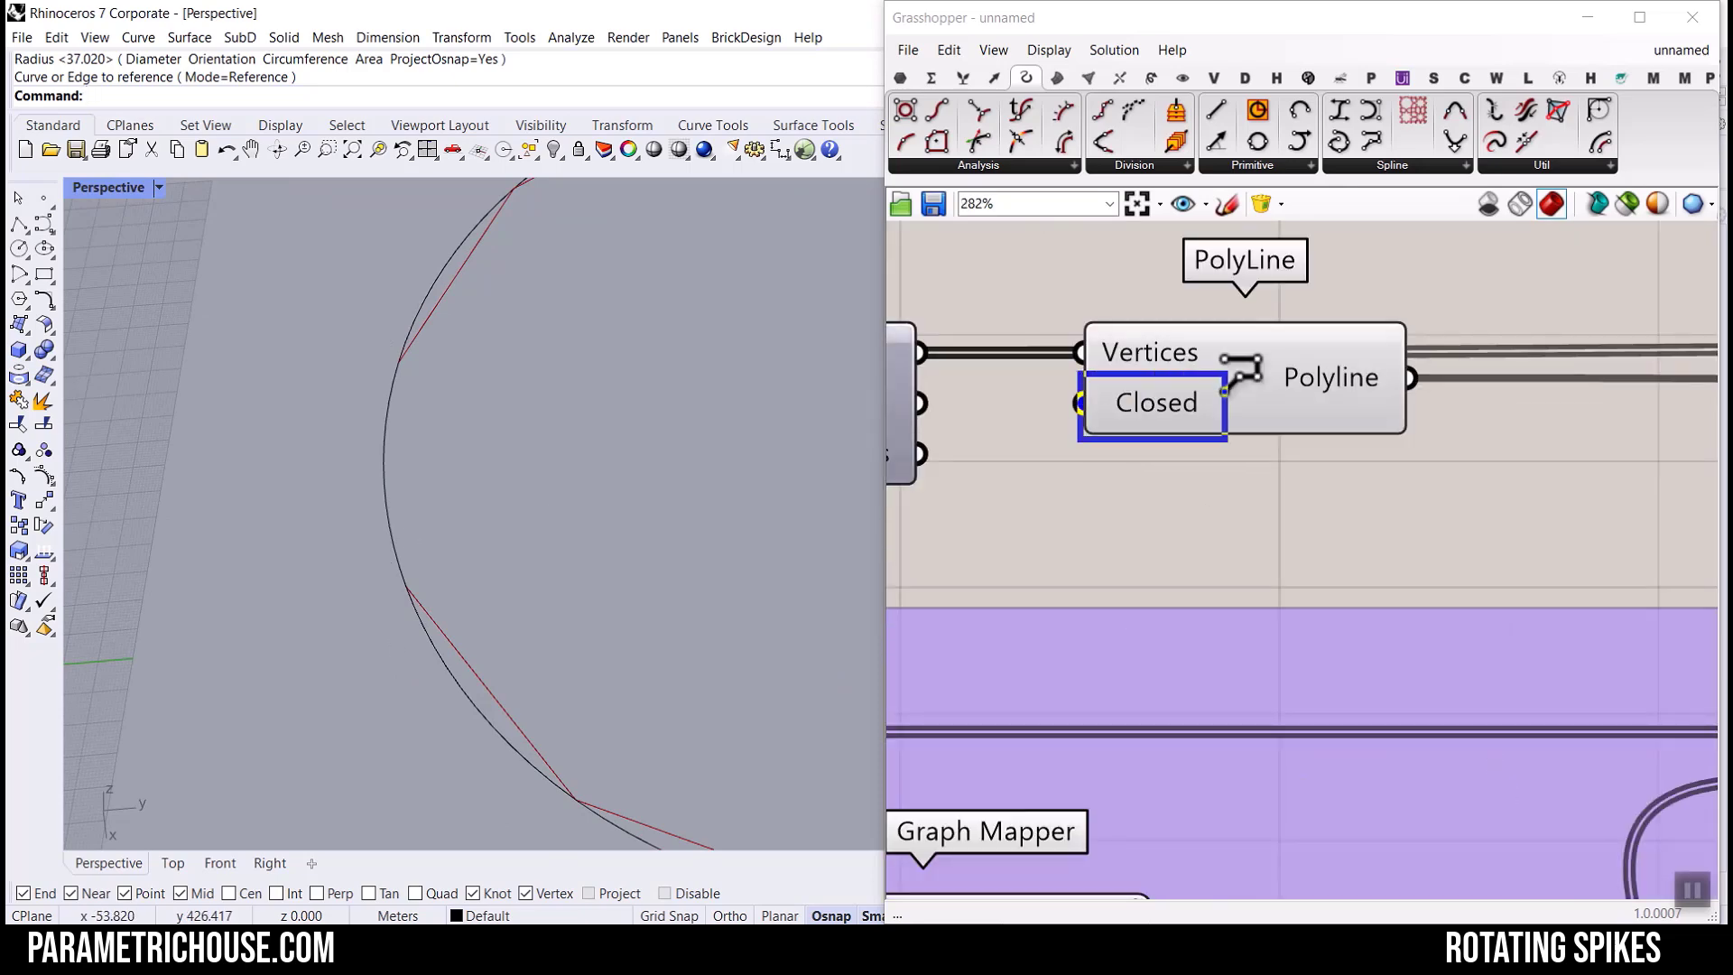
pyautogui.press('Escape')
pyautogui.scroll(-9, 1179, 465)
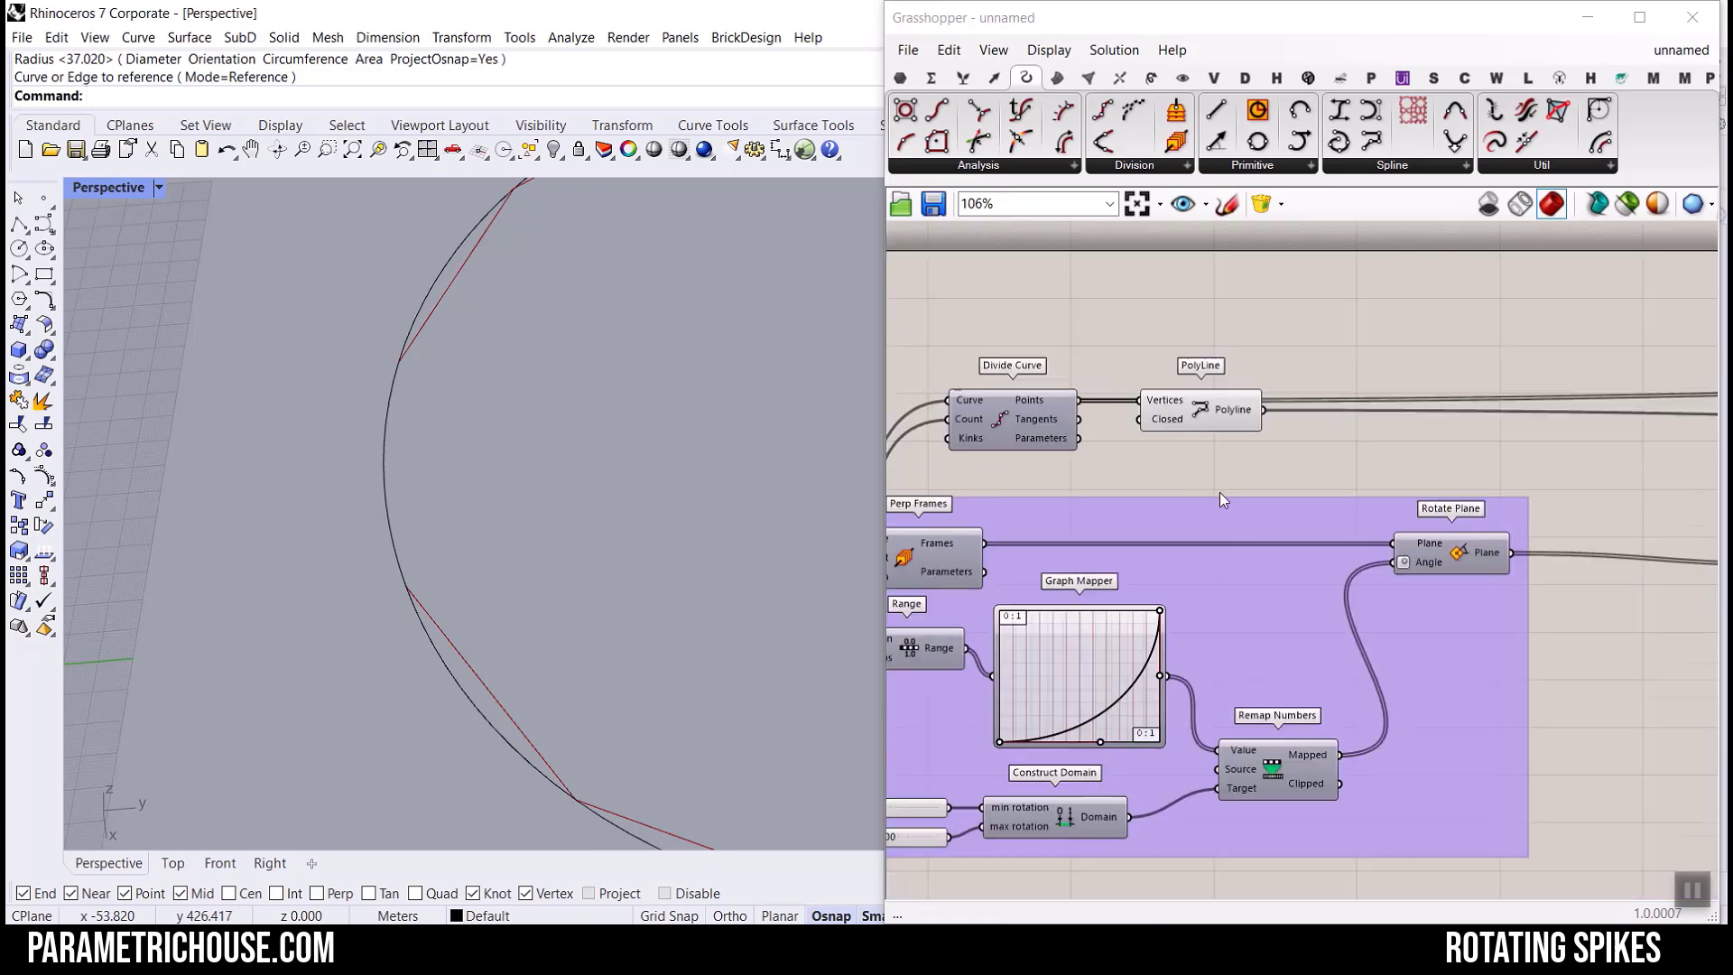
# Connect the Closed component's Closed output to the Closed input of the PolyLine component.
pyautogui.moveTo(979, 490); pyautogui.dragTo(1280, 495, button='right')
pyautogui.scroll(6, 1160, 503)
pyautogui.scroll(-5, 1214, 478)
pyautogui.moveTo(1216, 477); pyautogui.dragTo(1509, 442)
pyautogui.scroll(3, 1441, 408)
pyautogui.scroll(6, 1585, 424)
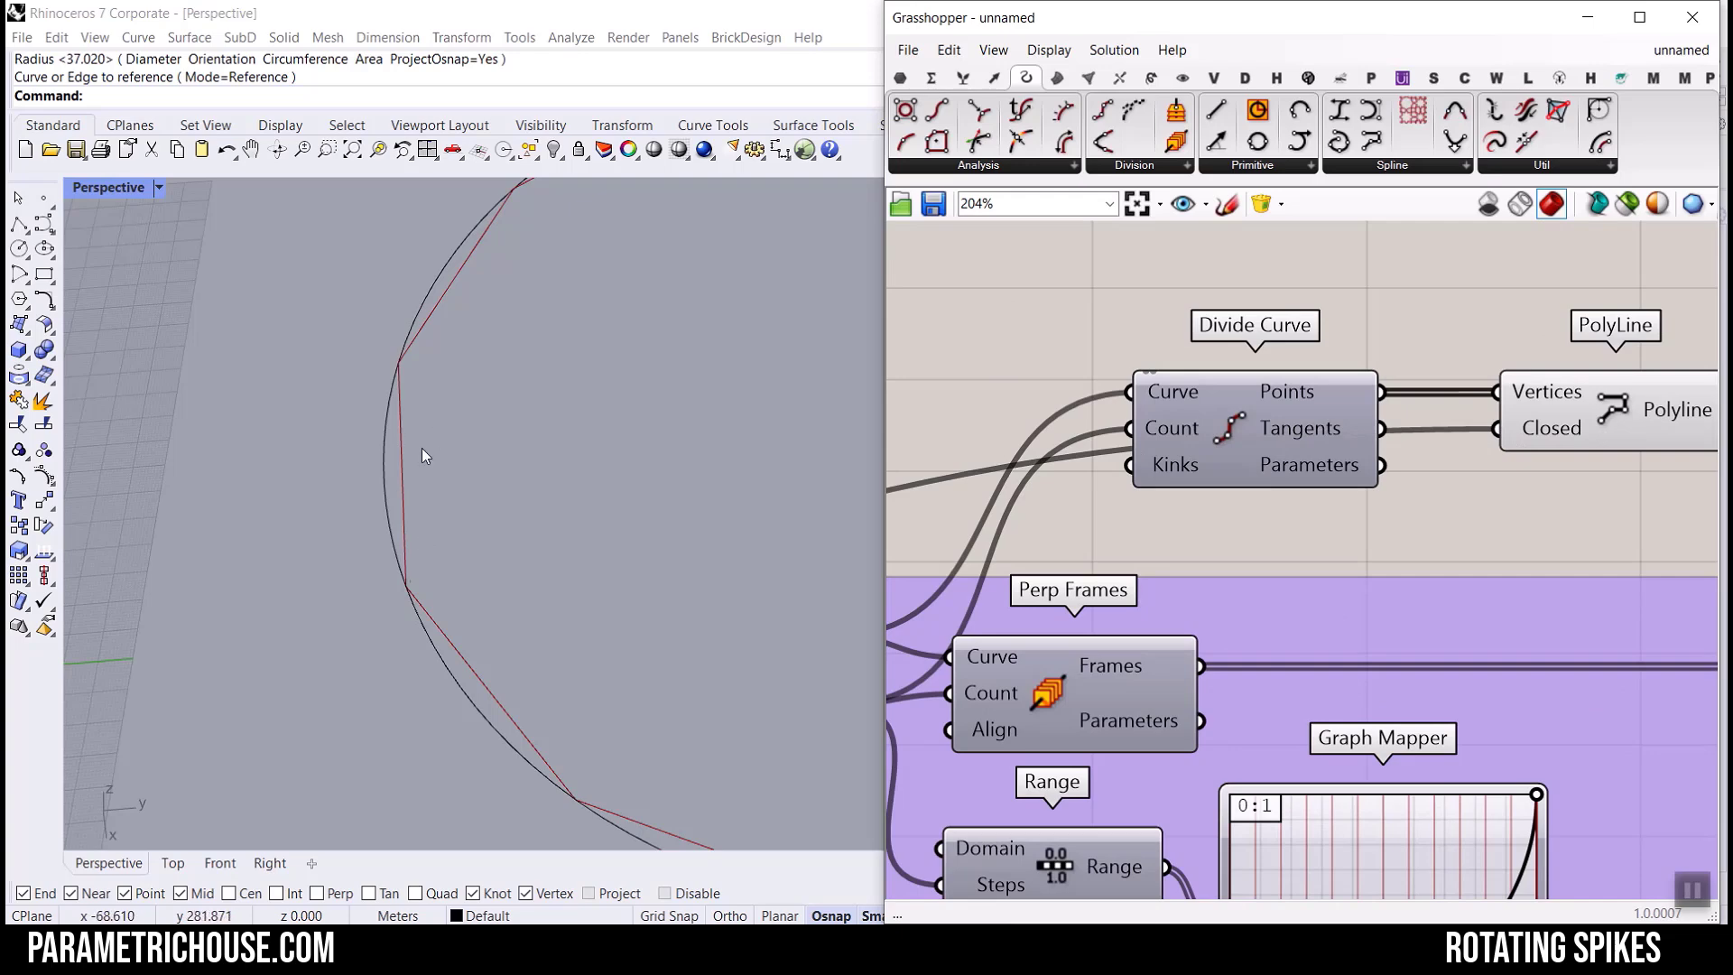
# Turn the Custom Preview component's preview back on and inspect the coloured mesh around the ring's seam.
pyautogui.scroll(-4, 425, 455)
pyautogui.scroll(-10, 1369, 447)
pyautogui.scroll(4, 1481, 476)
pyautogui.moveTo(1504, 533); pyautogui.dragTo(1502, 534)
pyautogui.rightClick(1547, 404)
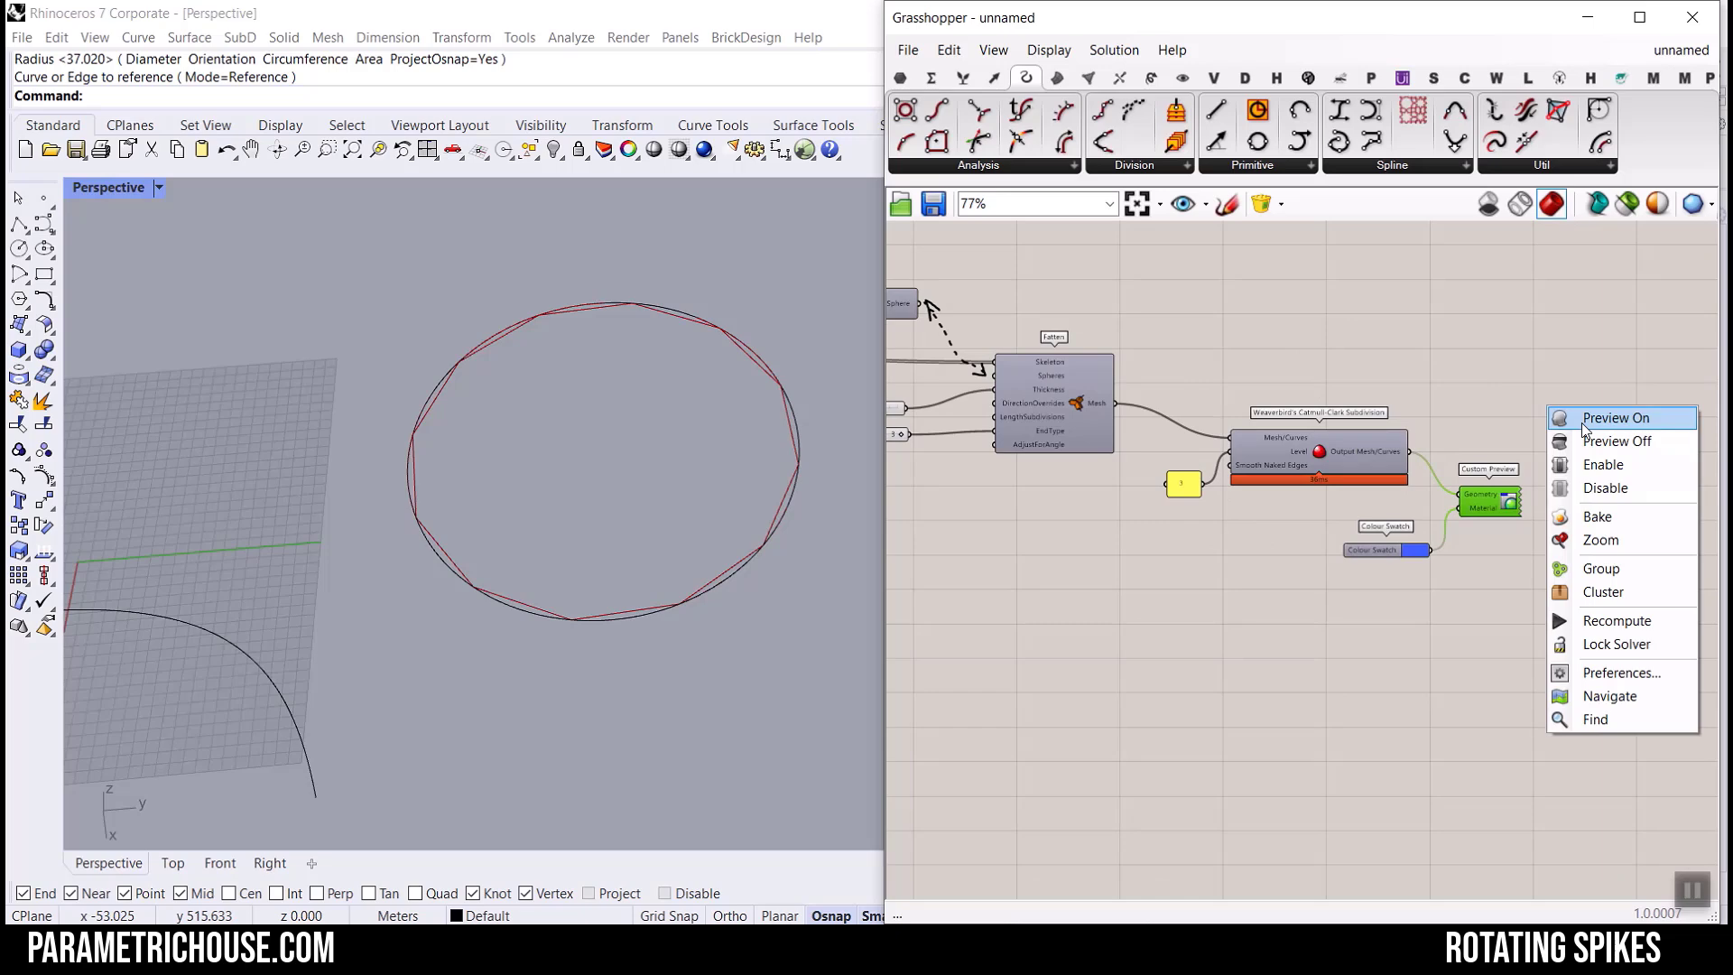
pyautogui.click(1583, 417)
pyautogui.click(1583, 416)
pyautogui.moveTo(459, 408); pyautogui.dragTo(347, 379, button='right')
pyautogui.scroll(5, 482, 367)
pyautogui.moveTo(484, 367); pyautogui.dragTo(462, 652, button='right')
pyautogui.moveTo(544, 596); pyautogui.dragTo(443, 449, button='right')
pyautogui.scroll(3, 442, 449)
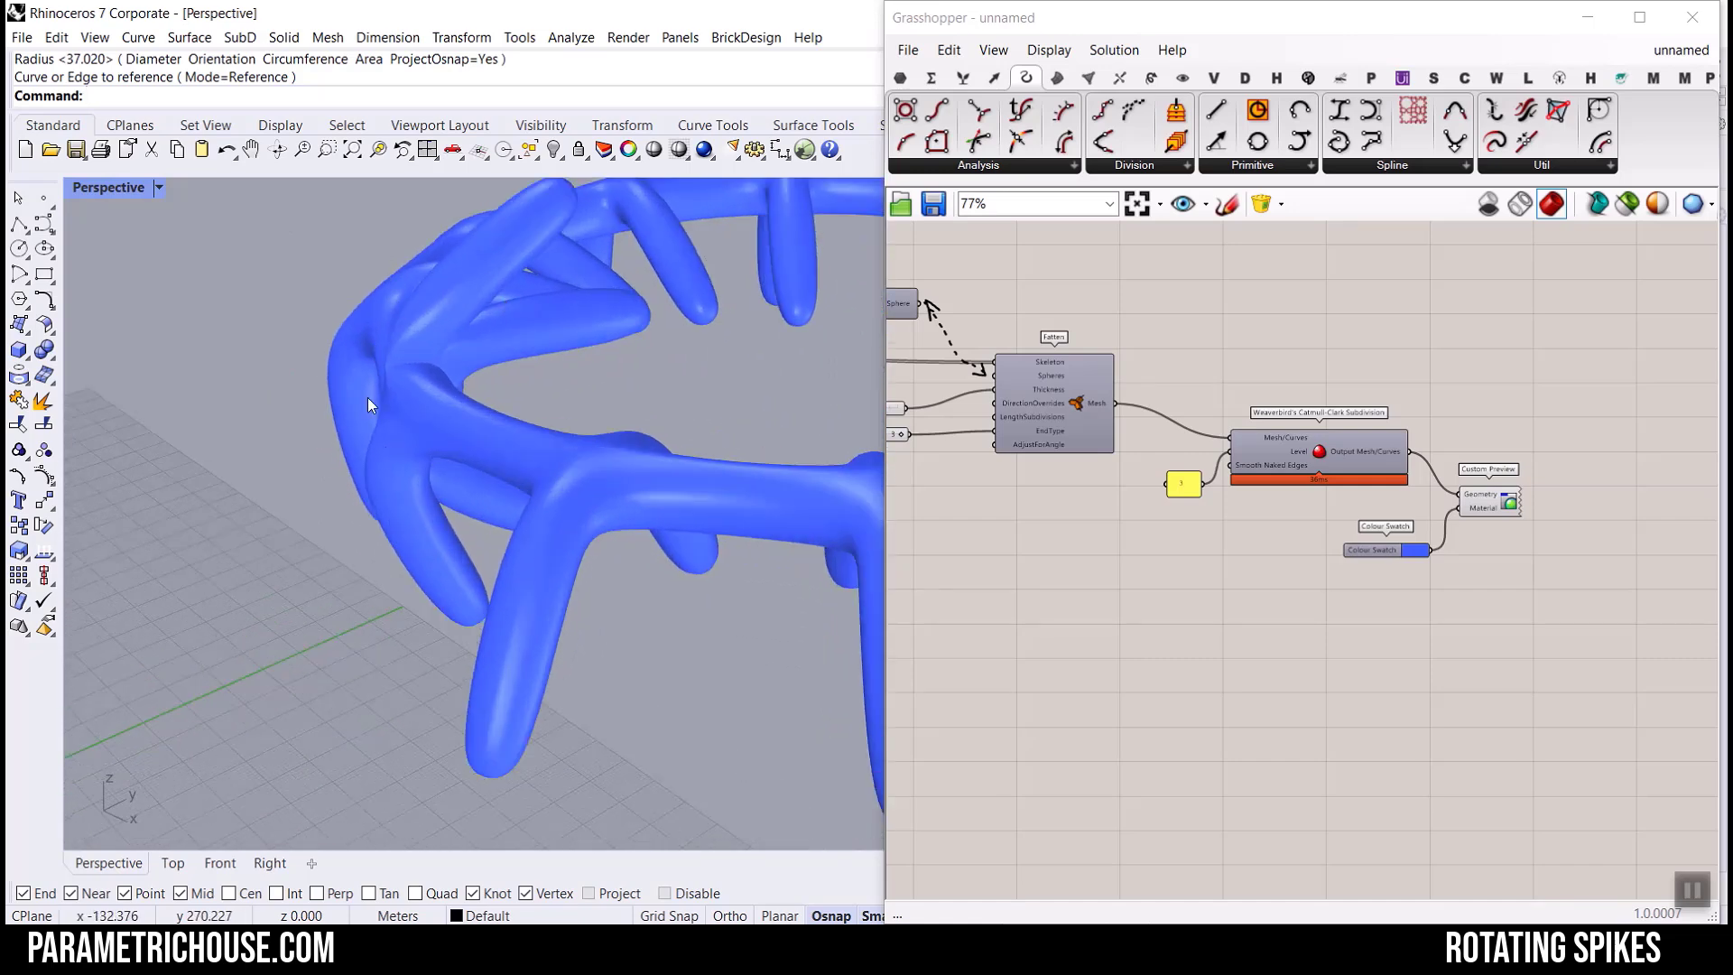
pyautogui.moveTo(521, 350); pyautogui.dragTo(434, 394, button='right')
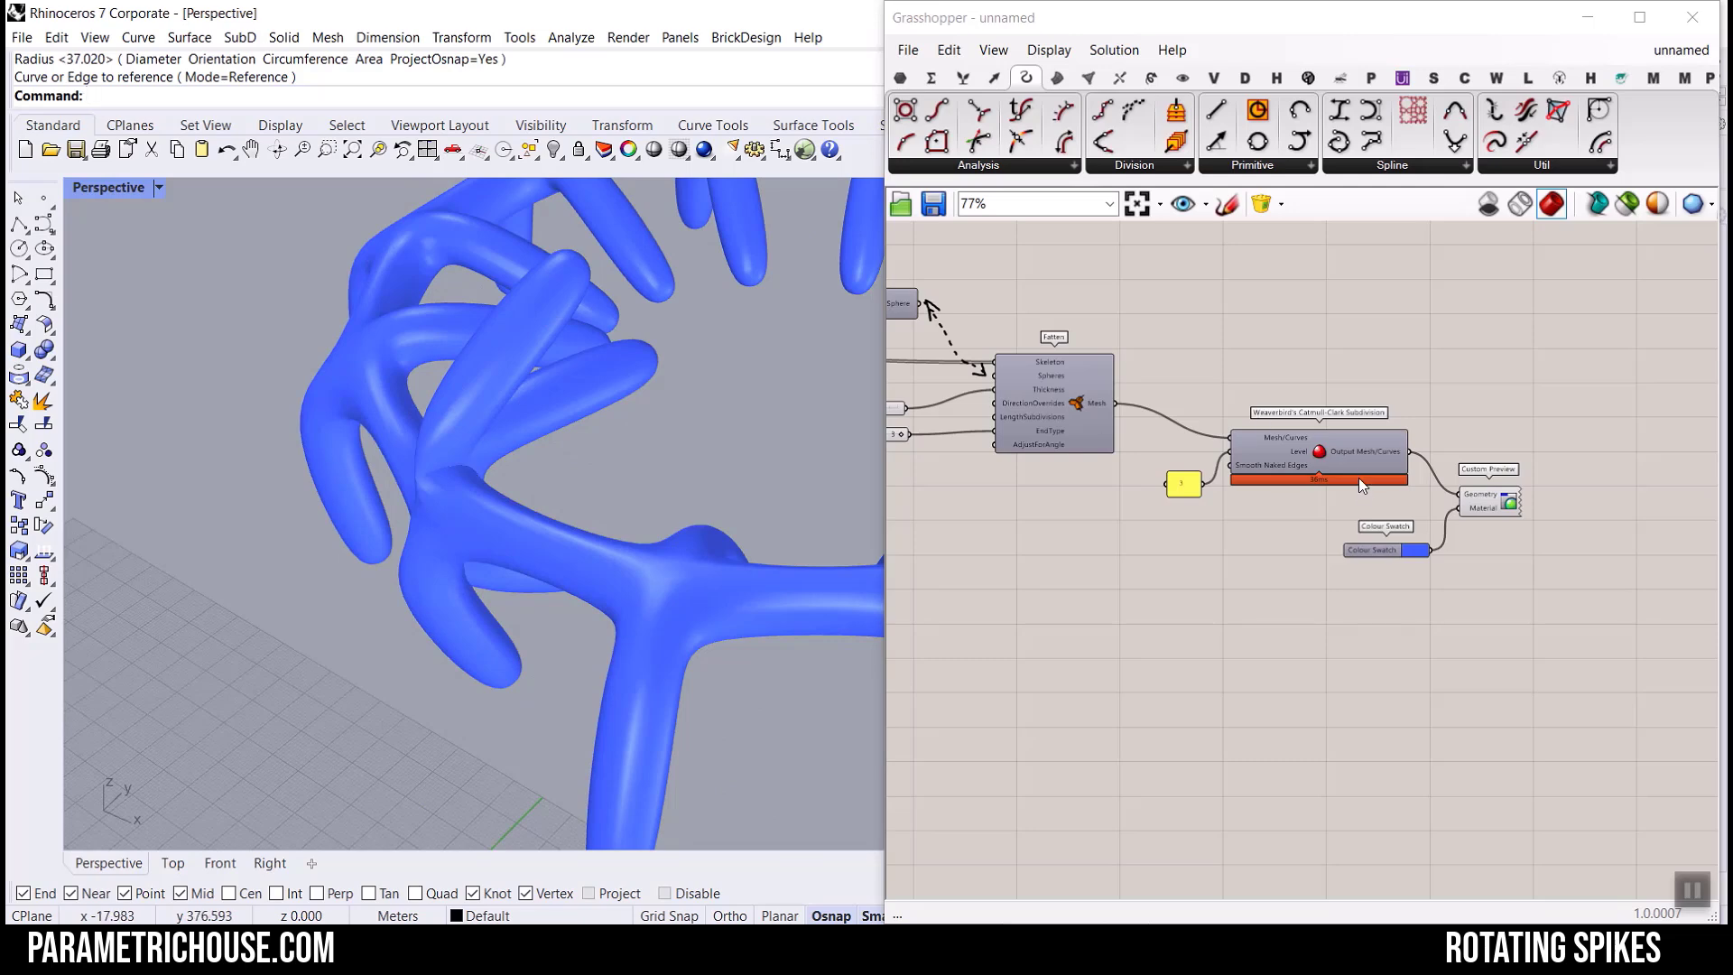
# Examine the list lengths of the Divide Curve, Perp Frames and Range outputs fed by the Count slider.
pyautogui.scroll(-4, 1409, 479)
pyautogui.moveTo(1210, 489); pyautogui.dragTo(1563, 490, button='right')
pyautogui.scroll(6, 1065, 460)
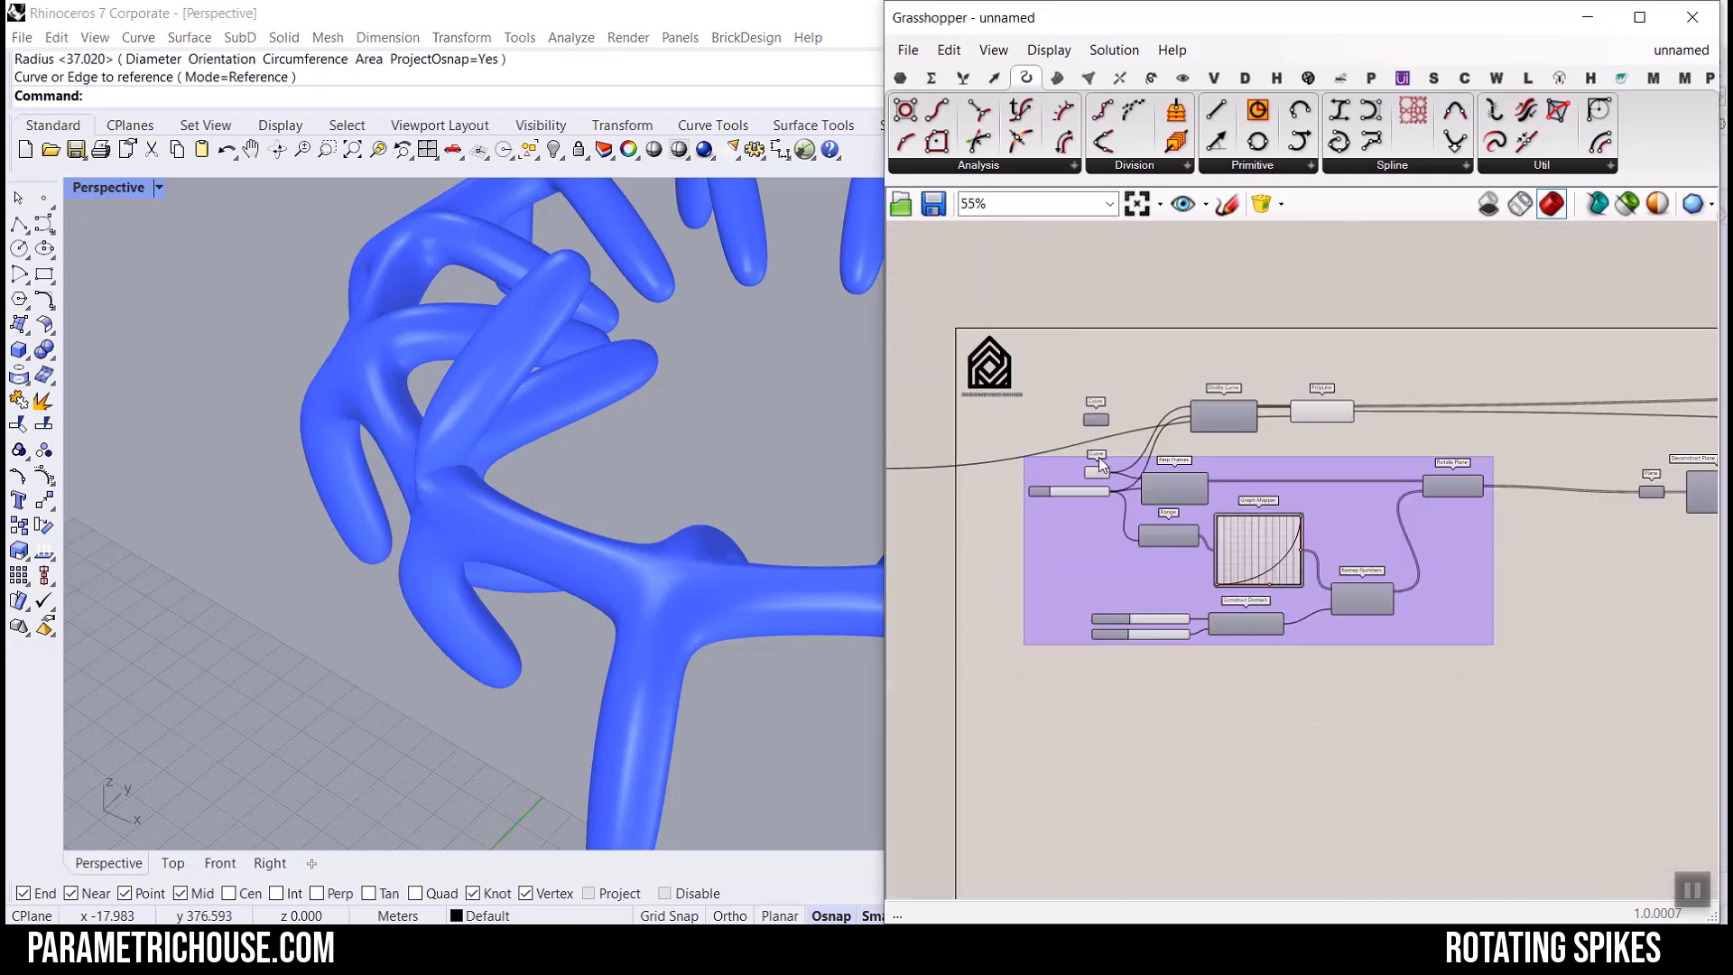
pyautogui.scroll(3, 1291, 394)
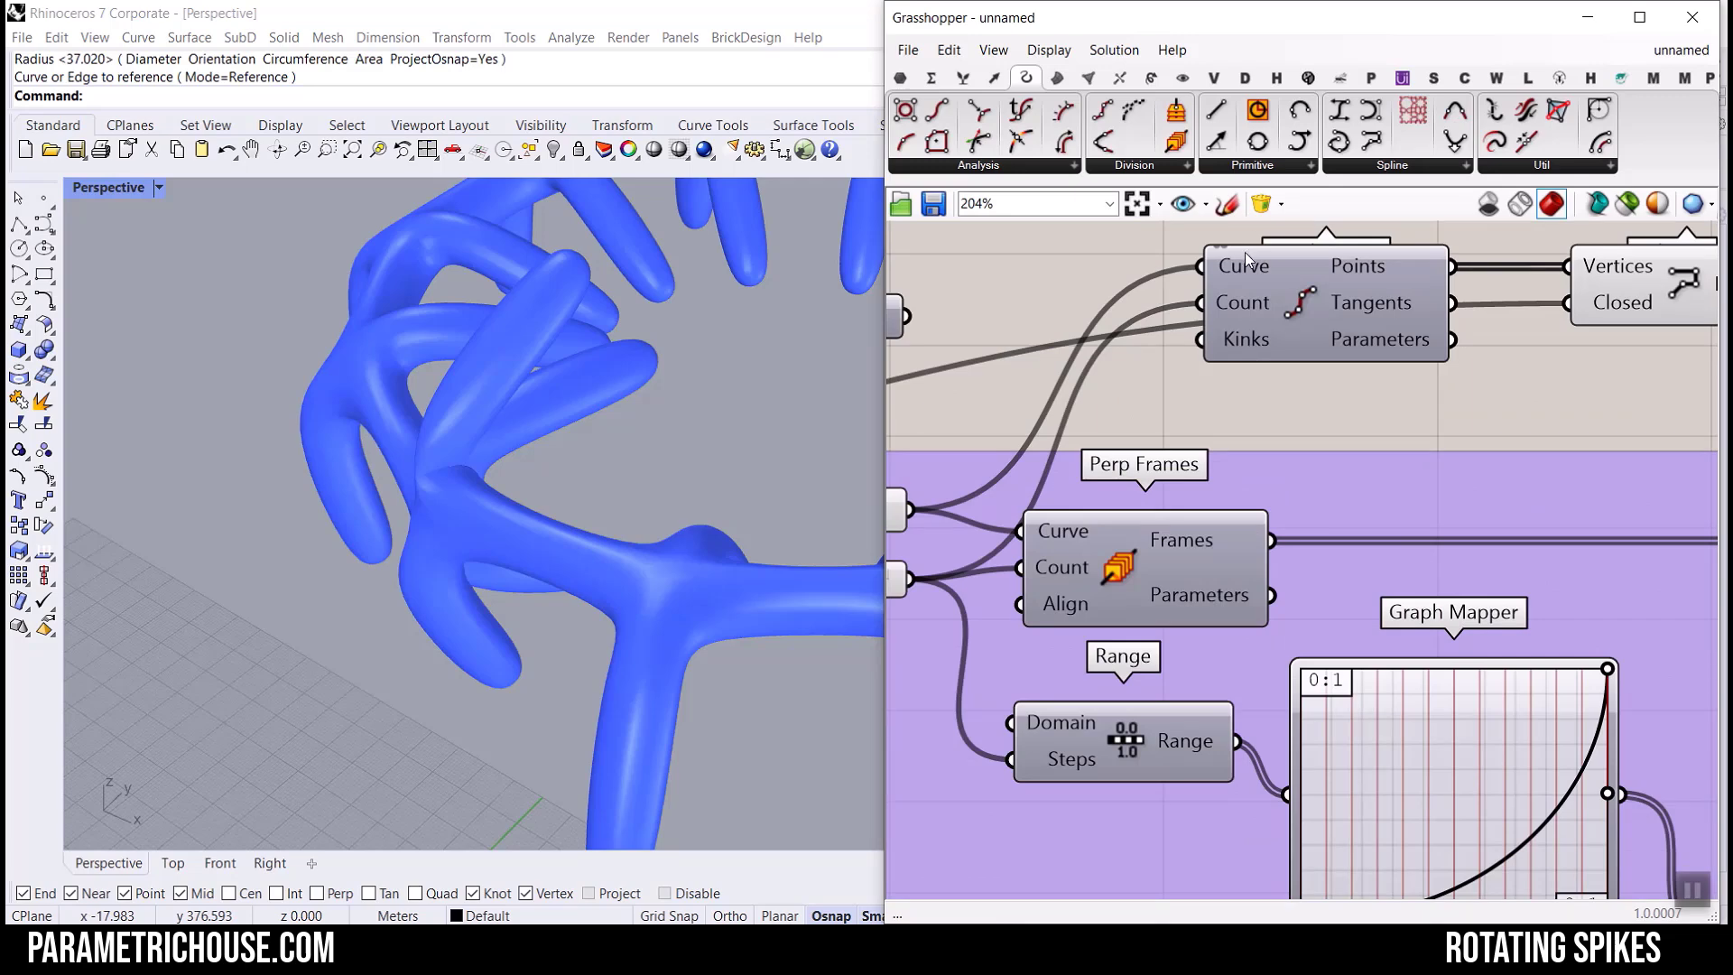
pyautogui.moveTo(1135, 344); pyautogui.dragTo(1465, 388, button='right')
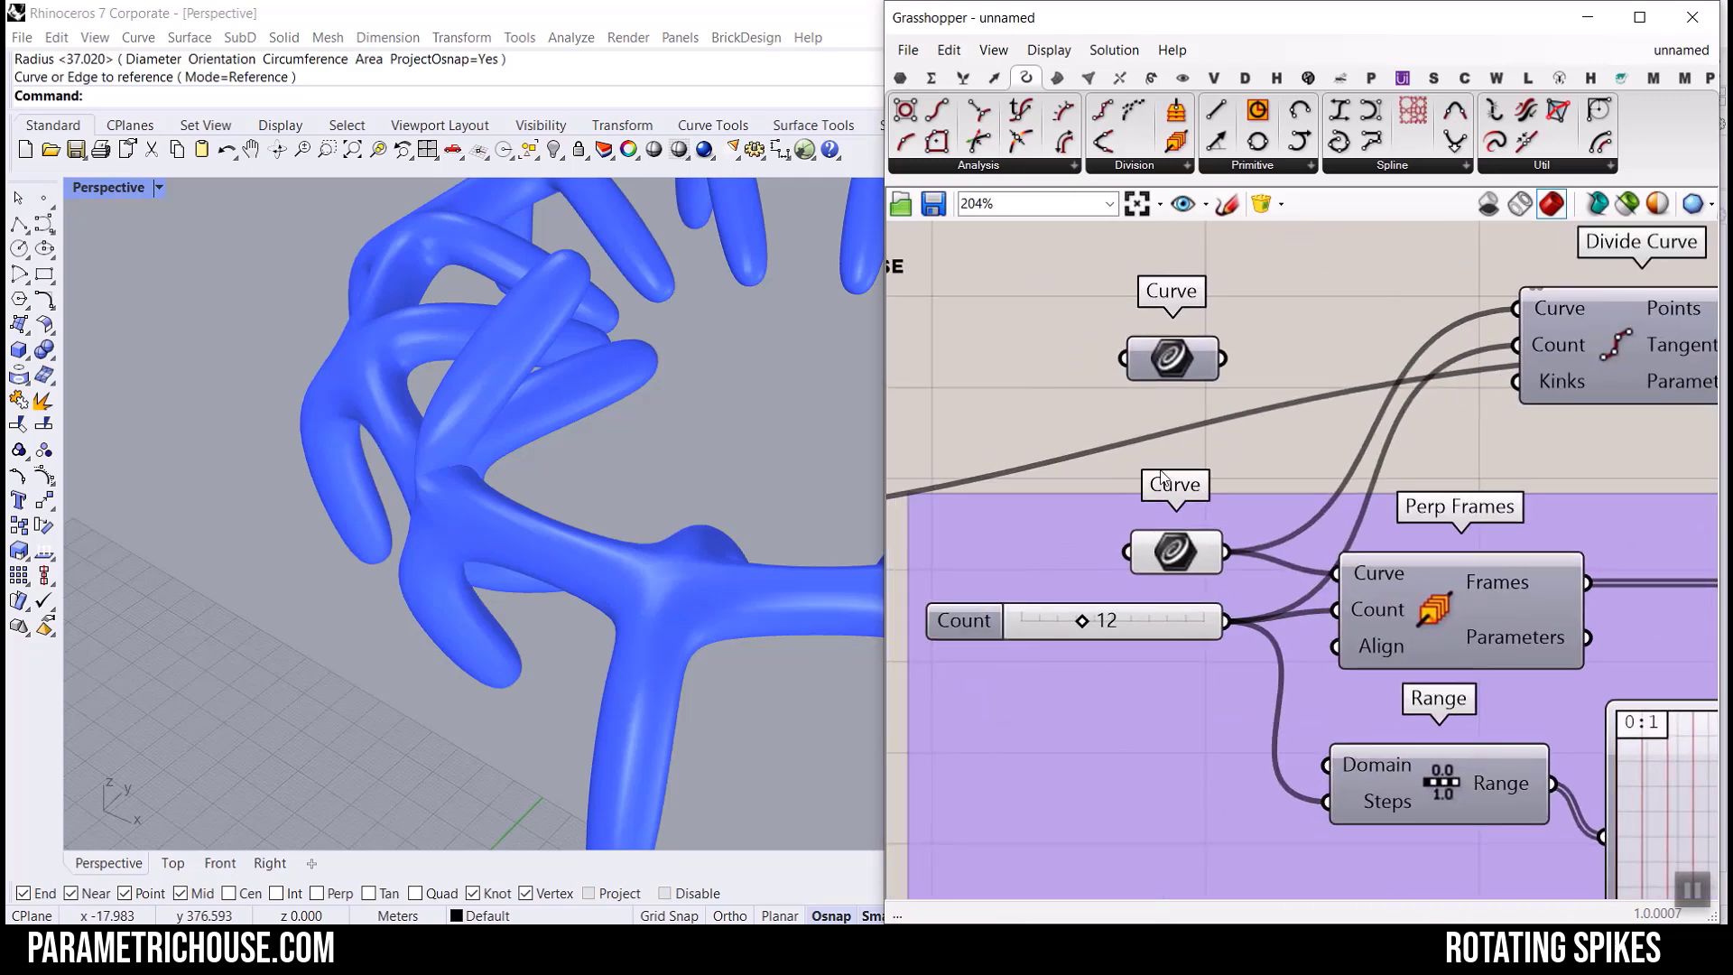
pyautogui.moveTo(1573, 348)
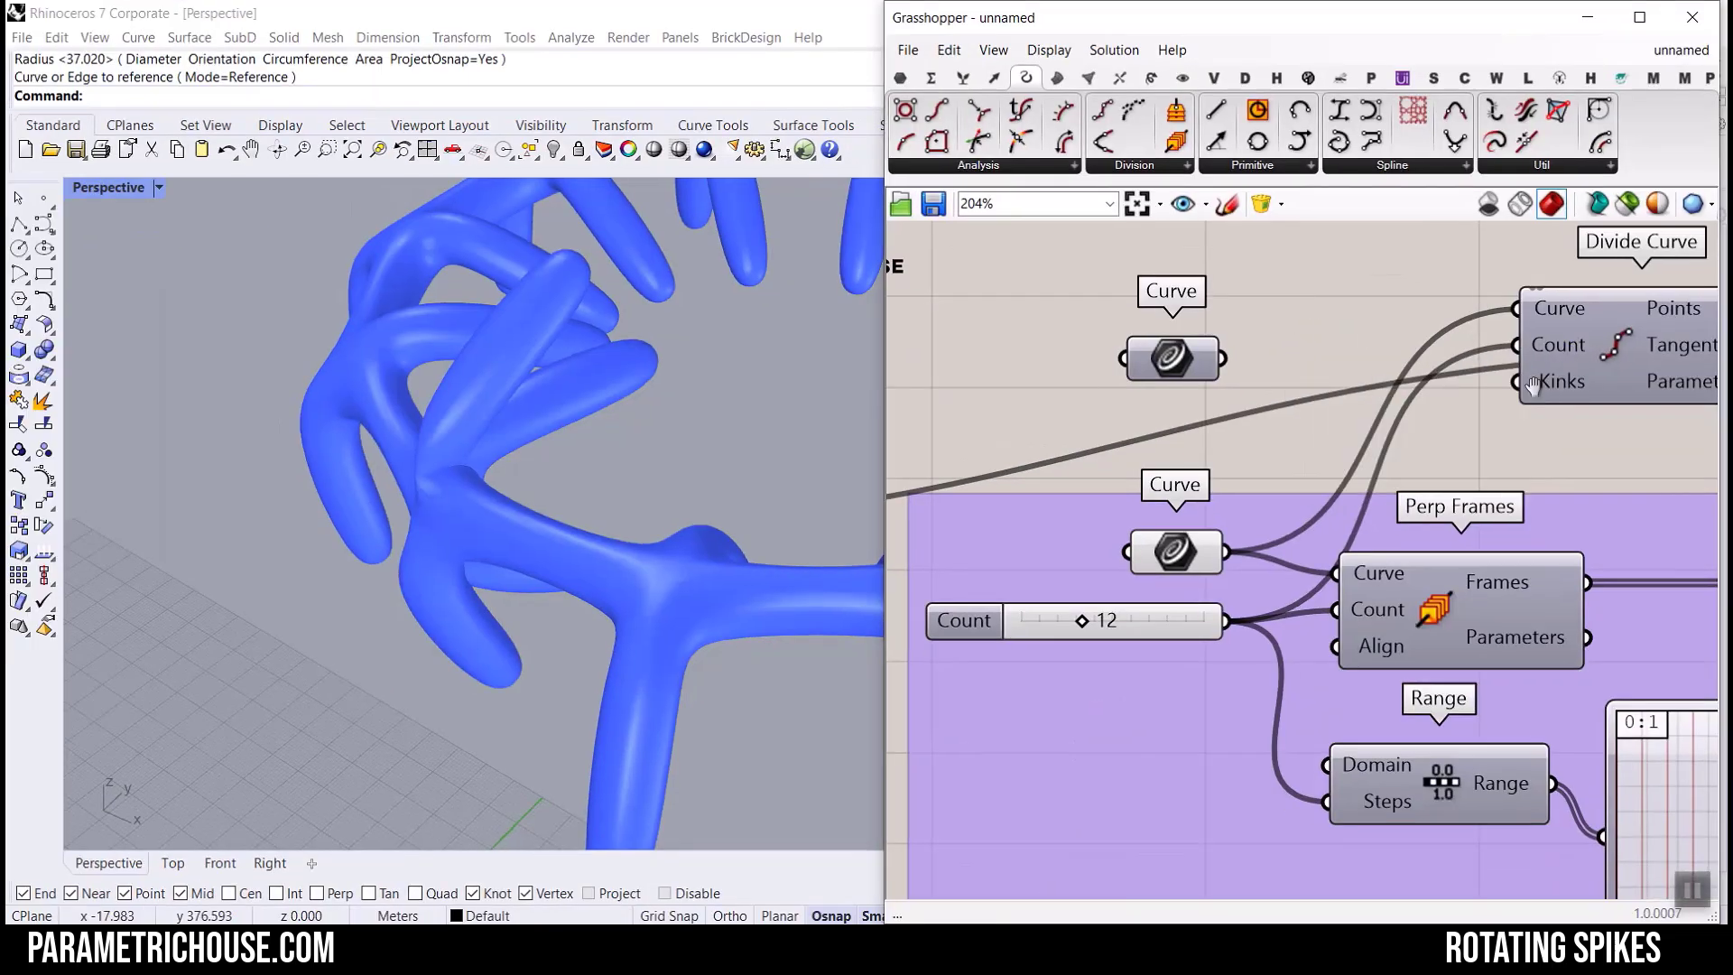
pyautogui.moveTo(1573, 348); pyautogui.dragTo(1269, 326, button='right')
pyautogui.moveTo(1390, 289)
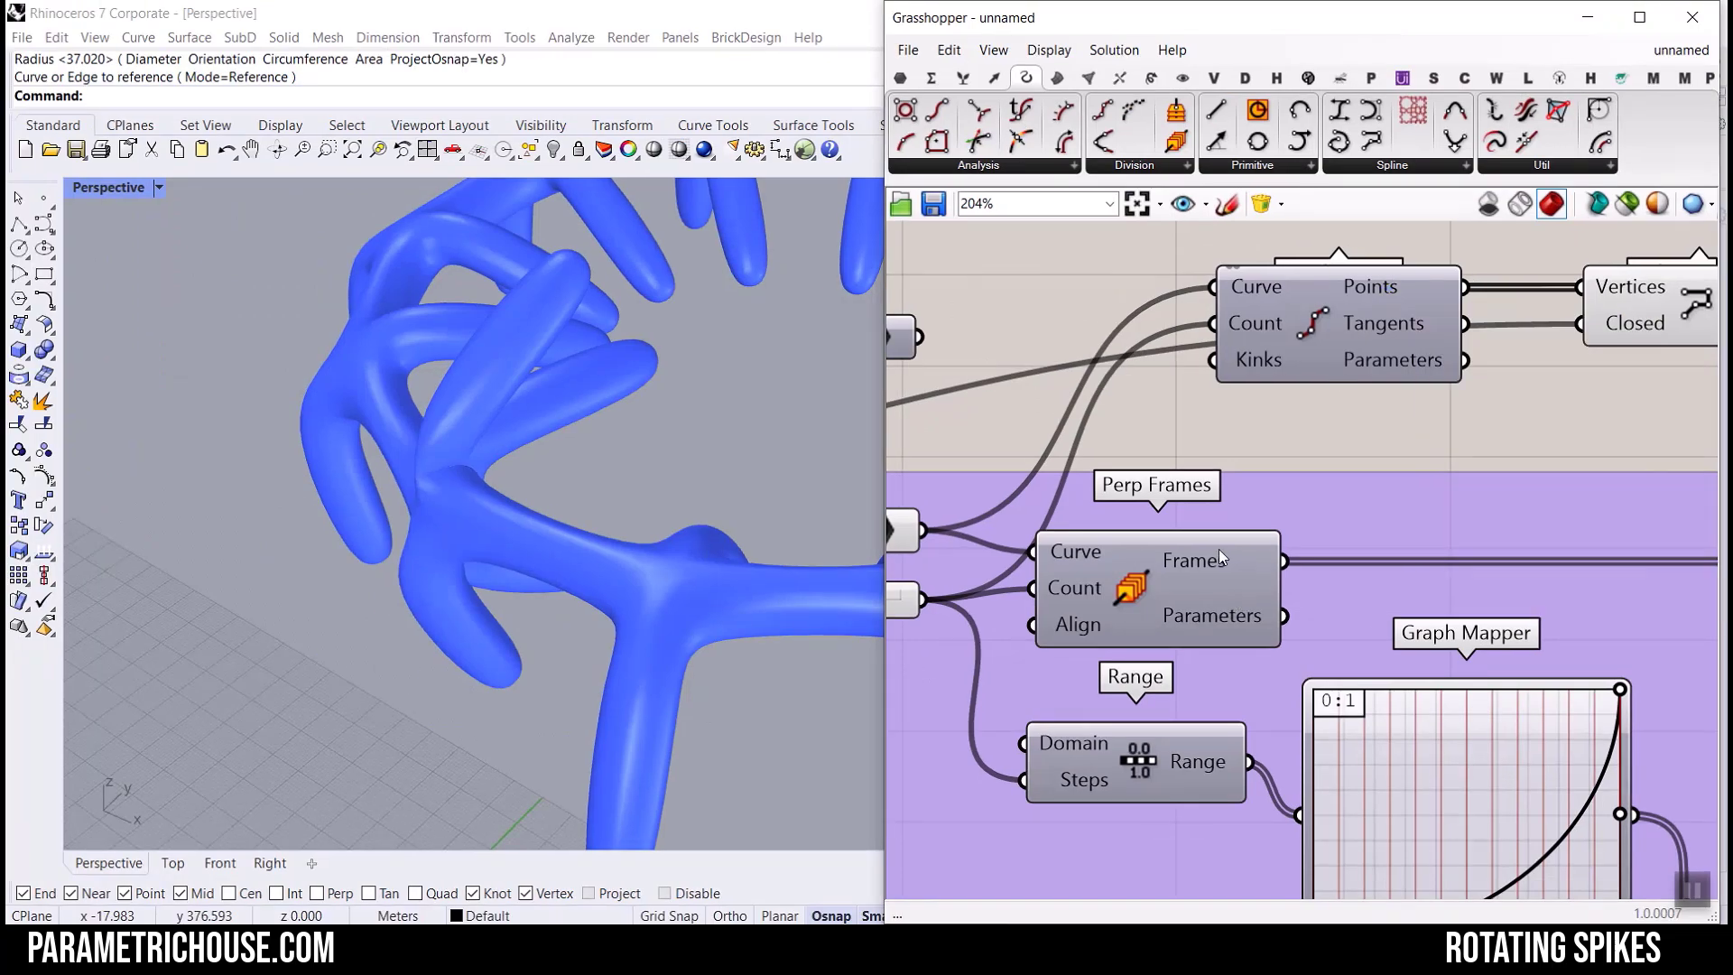
pyautogui.moveTo(1203, 706); pyautogui.dragTo(1202, 456, button='right')
pyautogui.moveTo(1203, 457)
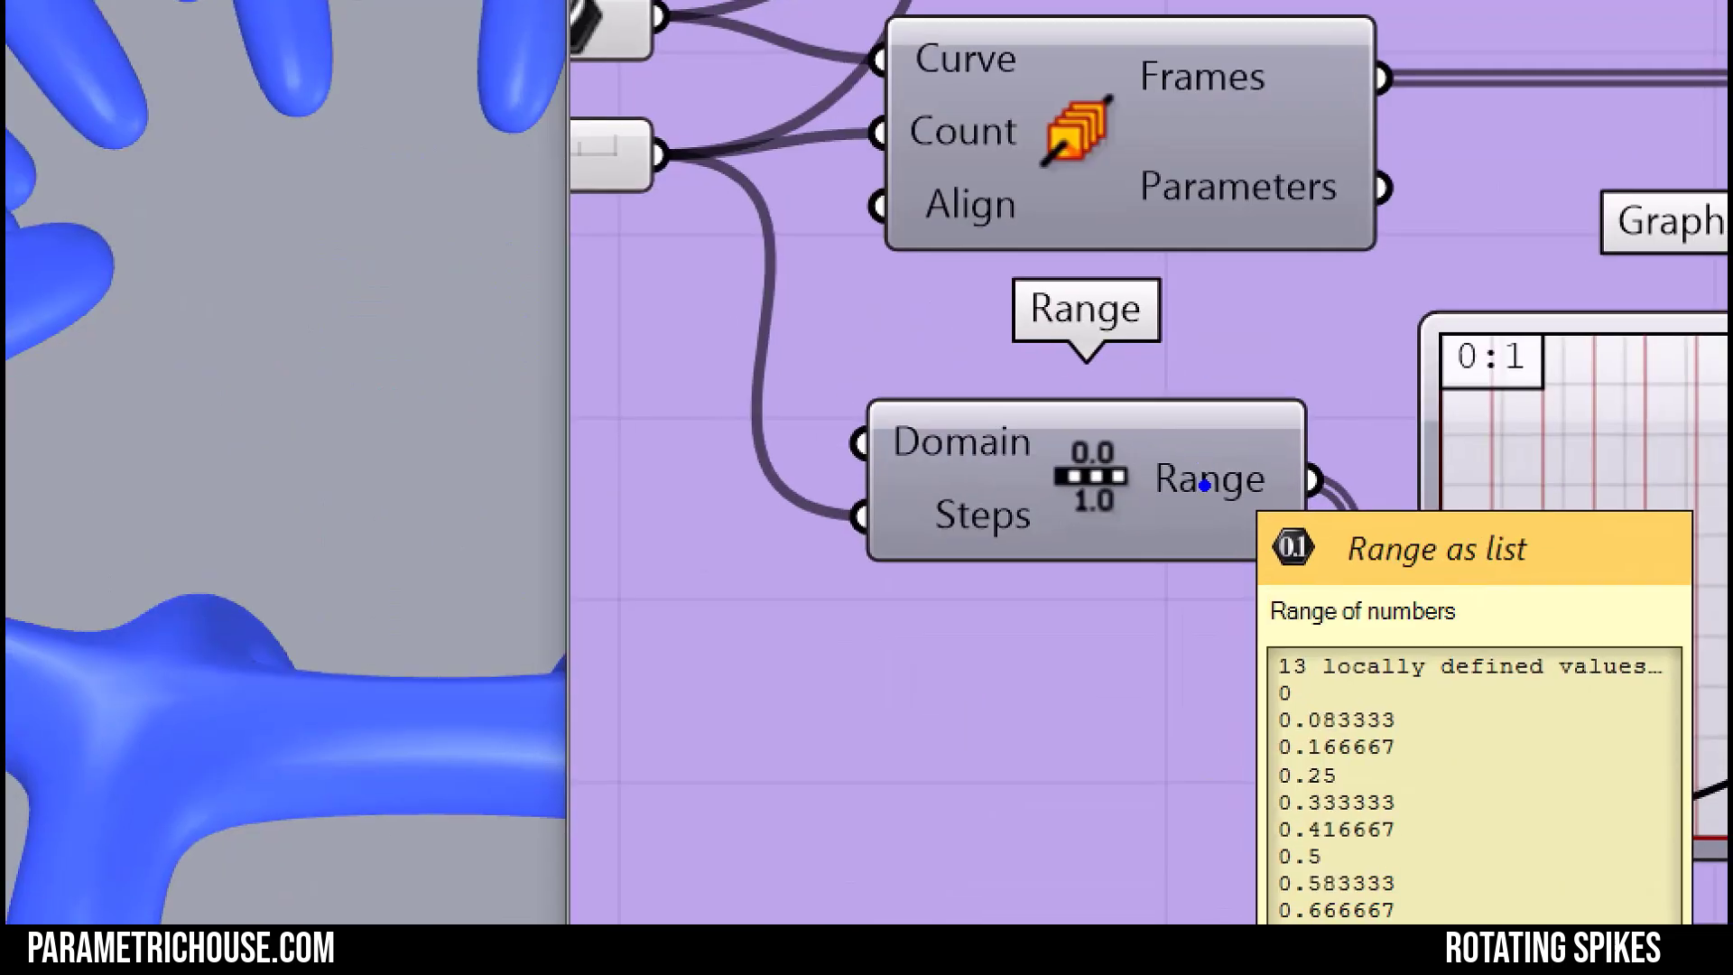
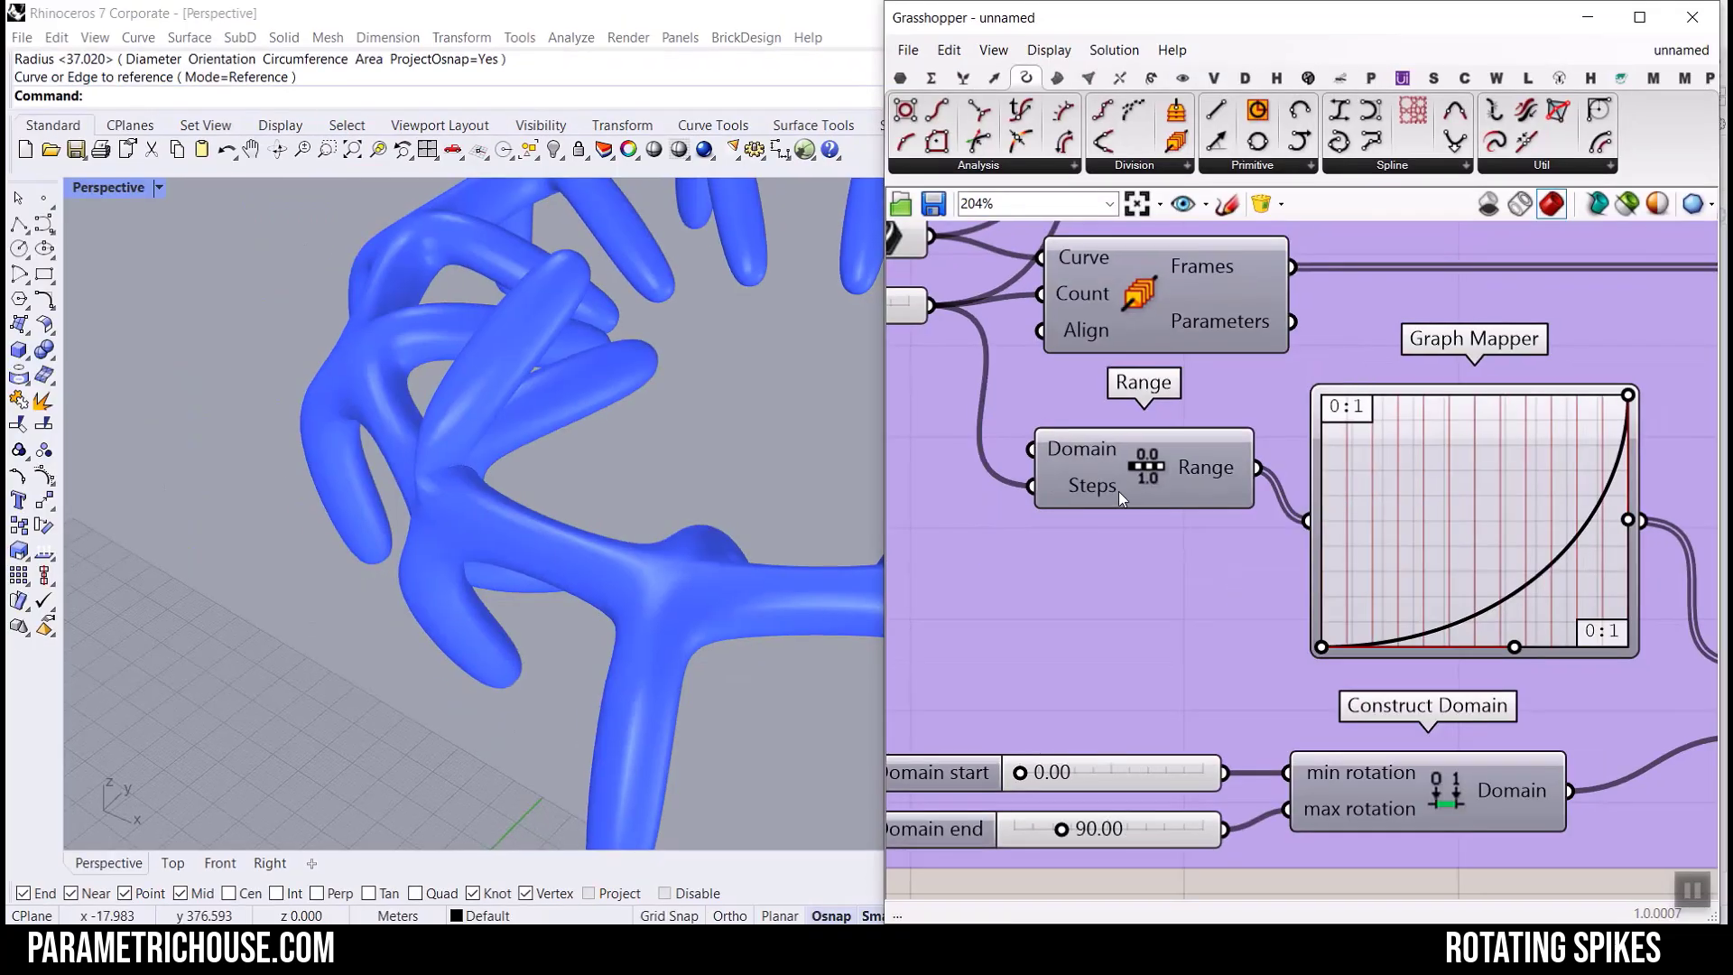
# Add an Integer parameter beside the Closed component and connect the Closed output to it.
pyautogui.scroll(-4, 1135, 486)
pyautogui.moveTo(1043, 478); pyautogui.dragTo(1278, 514, button='right')
pyautogui.moveTo(1083, 453); pyautogui.dragTo(1402, 512, button='right')
pyautogui.scroll(4, 1170, 466)
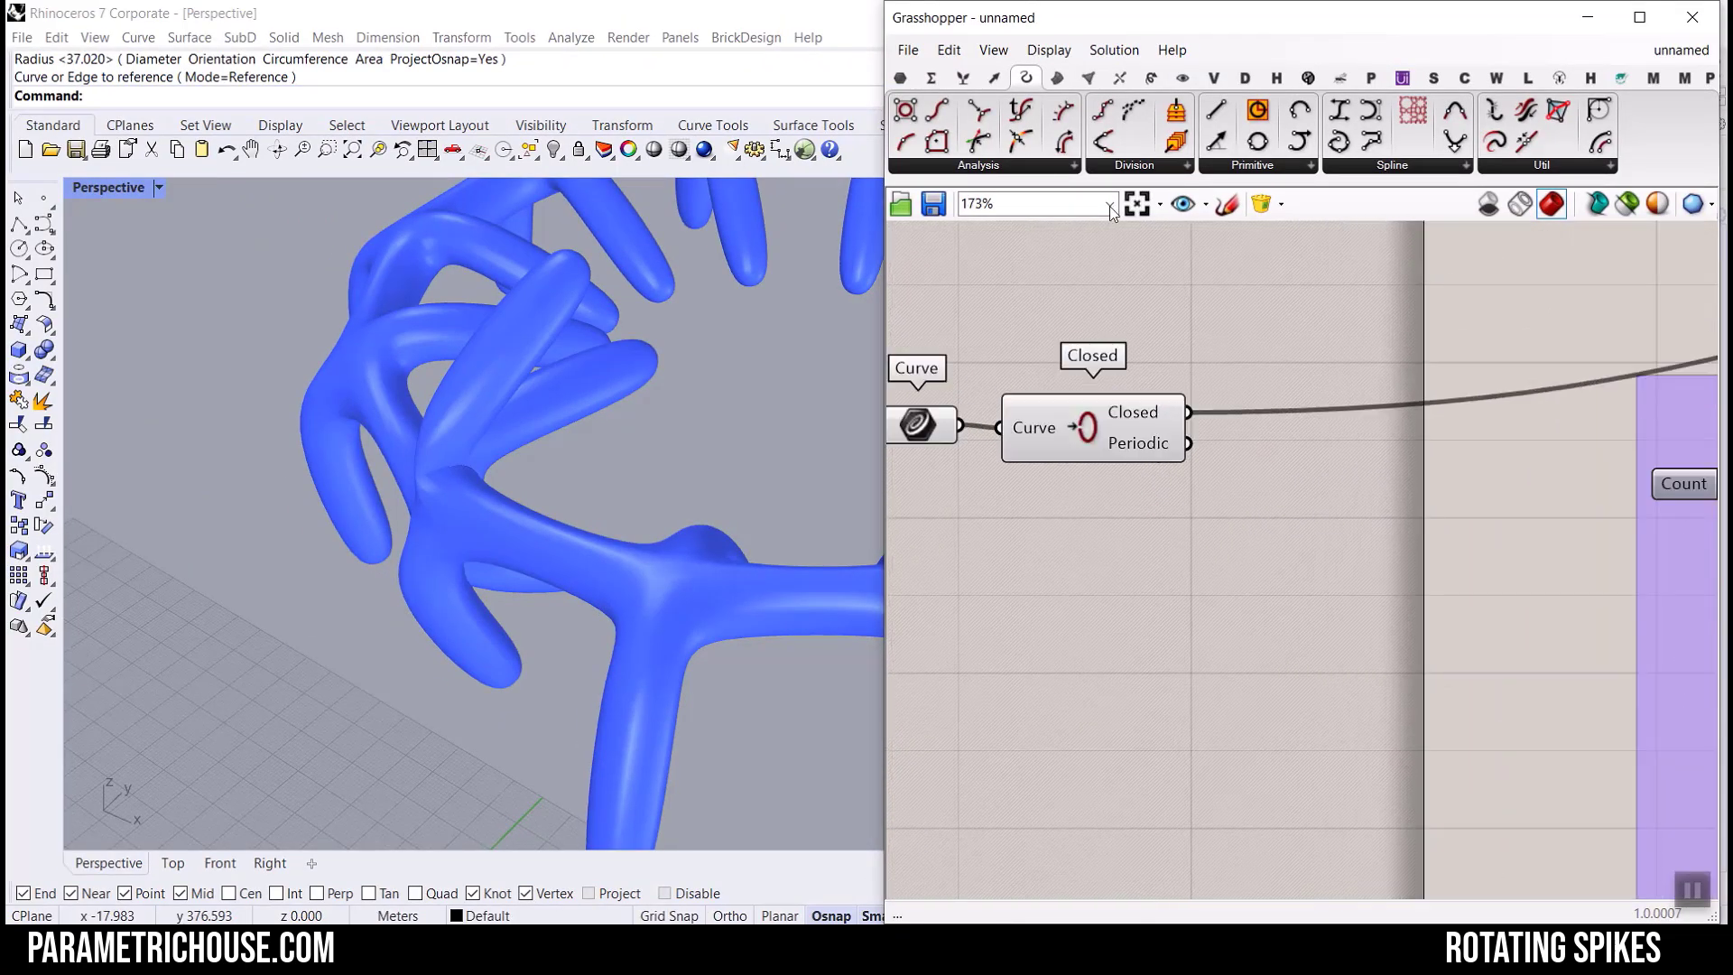
pyautogui.click(900, 79)
pyautogui.moveTo(1153, 141); pyautogui.dragTo(1240, 431)
pyautogui.scroll(2, 1173, 414)
pyautogui.moveTo(1295, 442); pyautogui.dragTo(1339, 511)
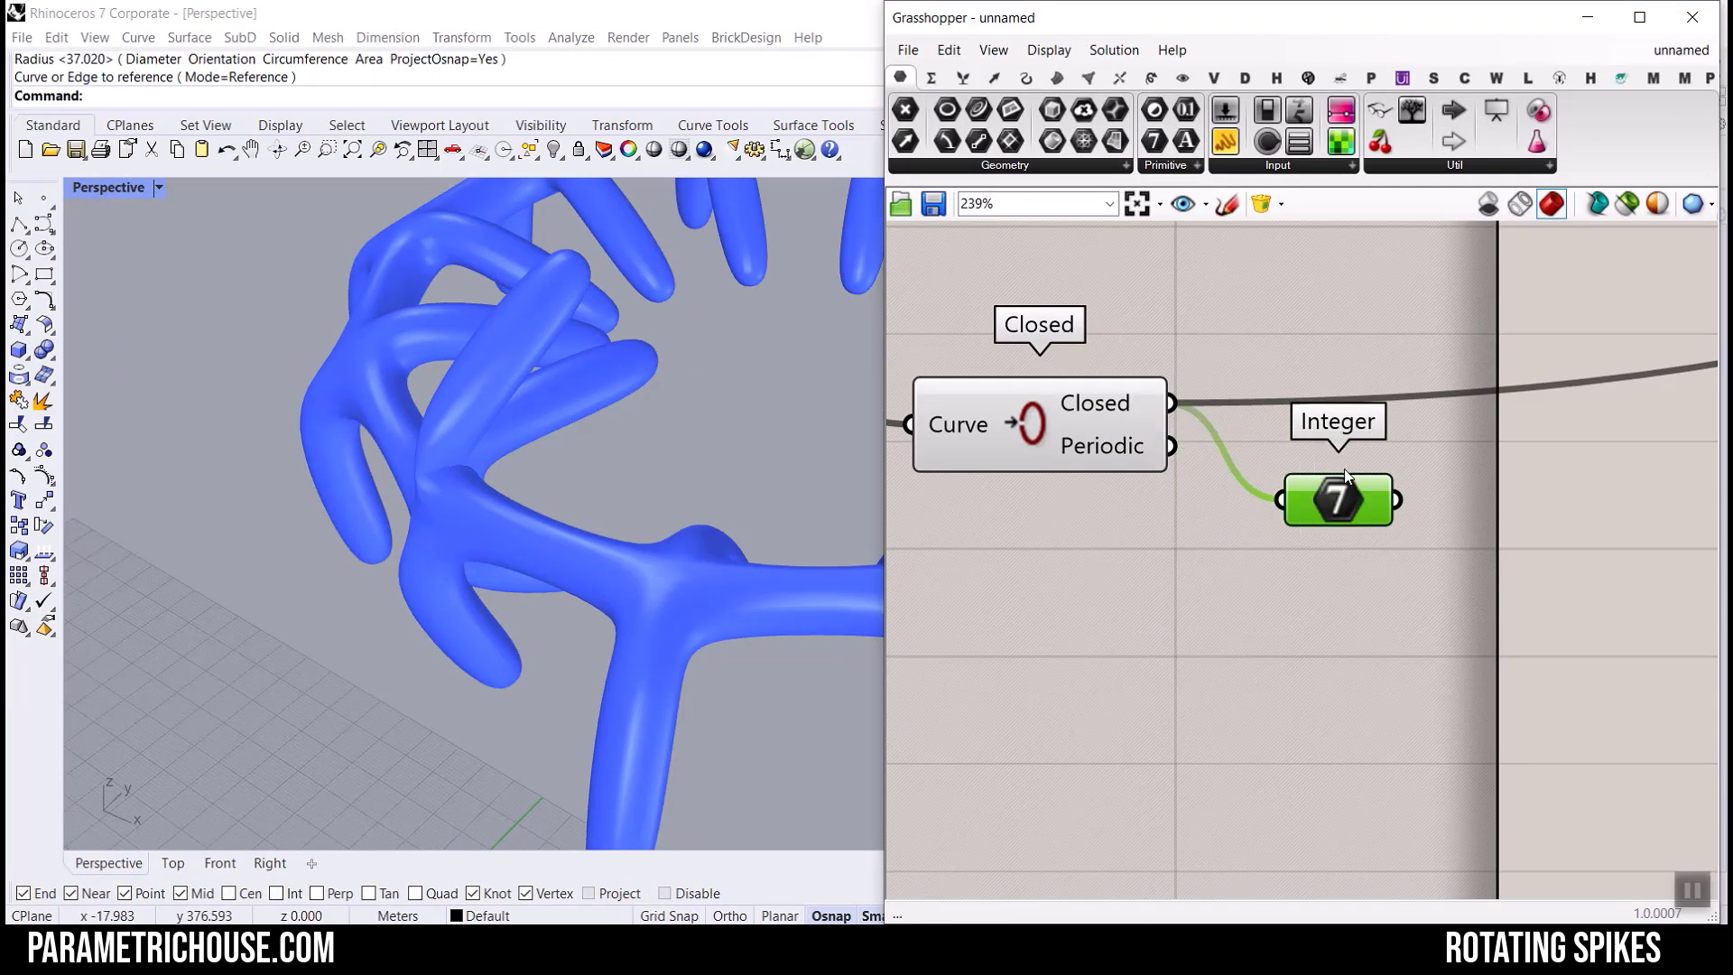
pyautogui.moveTo(1345, 481)
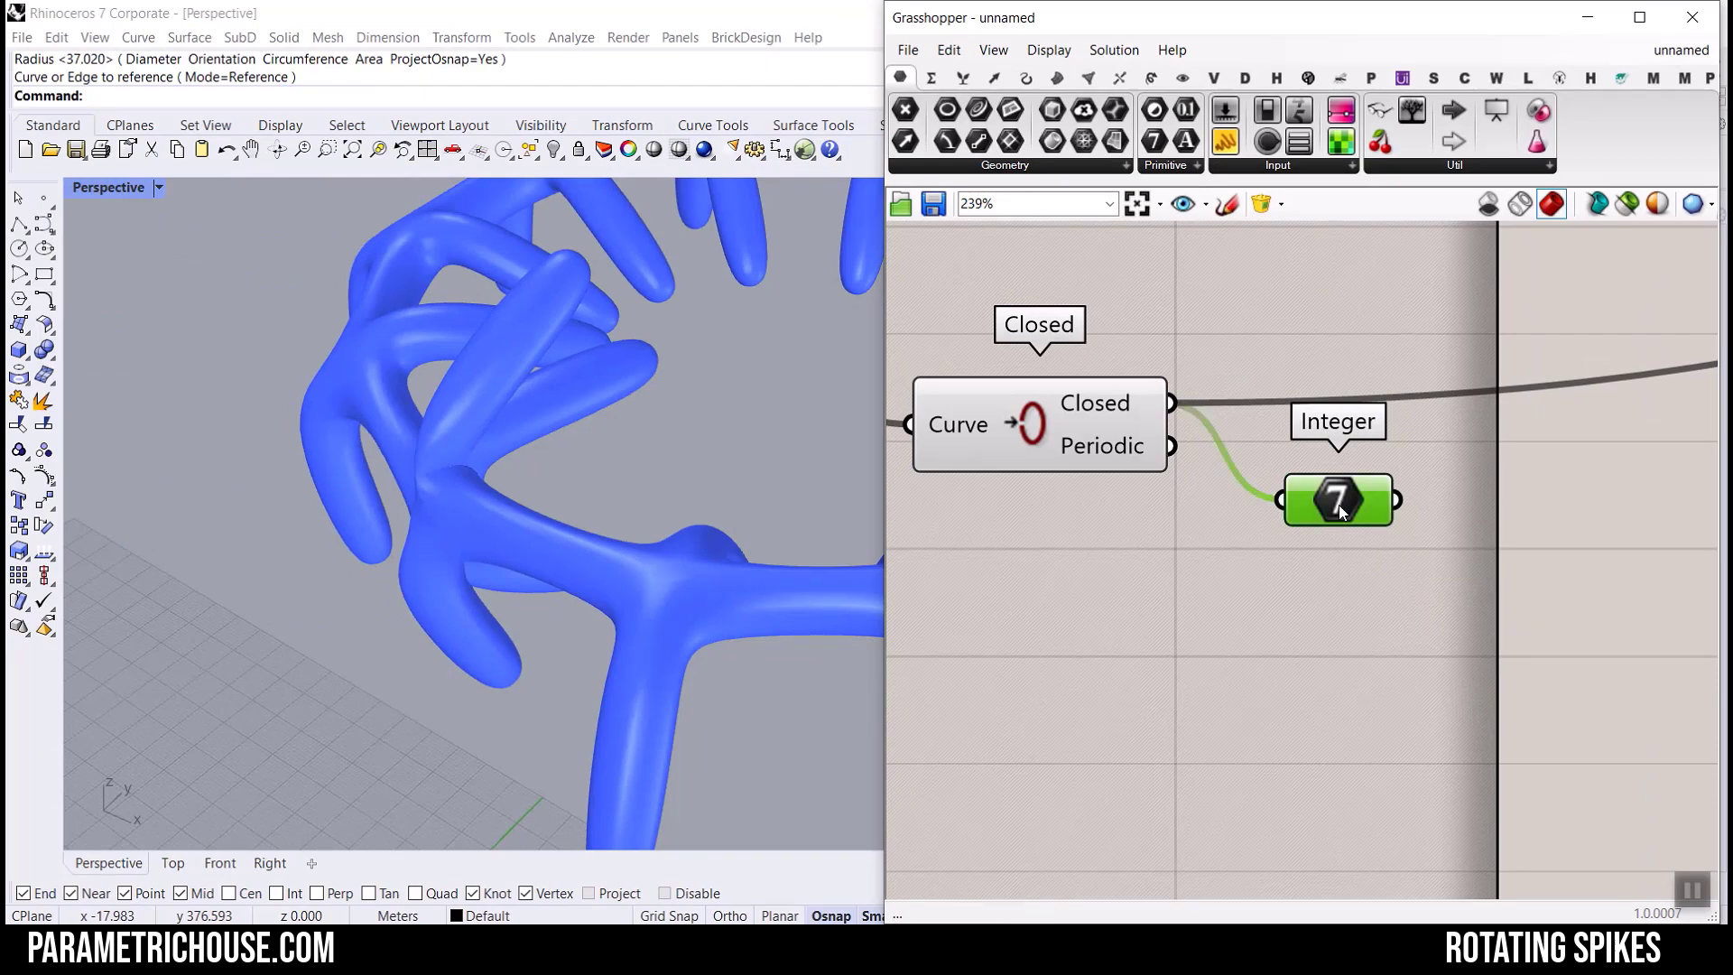
# Move the Integer parameter into the purple group below the Count slider and shift the slider away from the components.
pyautogui.scroll(-10, 1340, 506)
pyautogui.moveTo(1188, 456); pyautogui.dragTo(1448, 348)
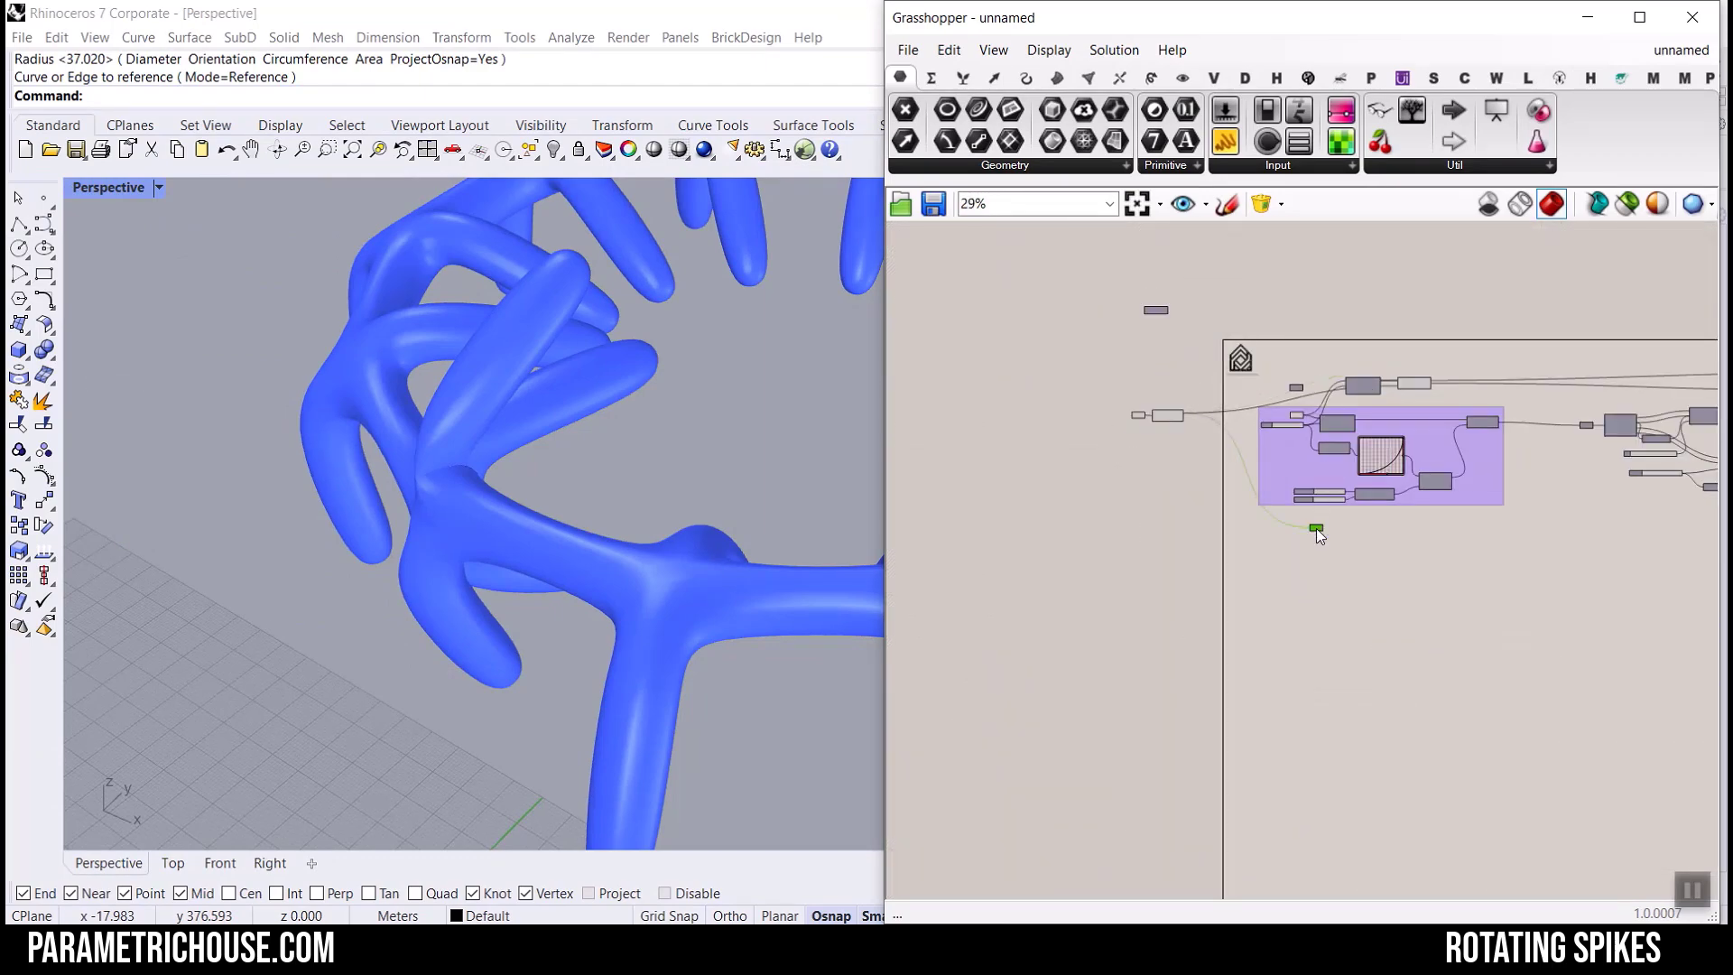
pyautogui.scroll(10, 1318, 534)
pyautogui.moveTo(1225, 402); pyautogui.dragTo(1163, 422)
pyautogui.scroll(3, 1269, 291)
pyautogui.moveTo(1280, 330); pyautogui.dragTo(1155, 300)
# Add a Subtraction component with the Count slider connected to A and the Integer parameter to B.
pyautogui.click(936, 83)
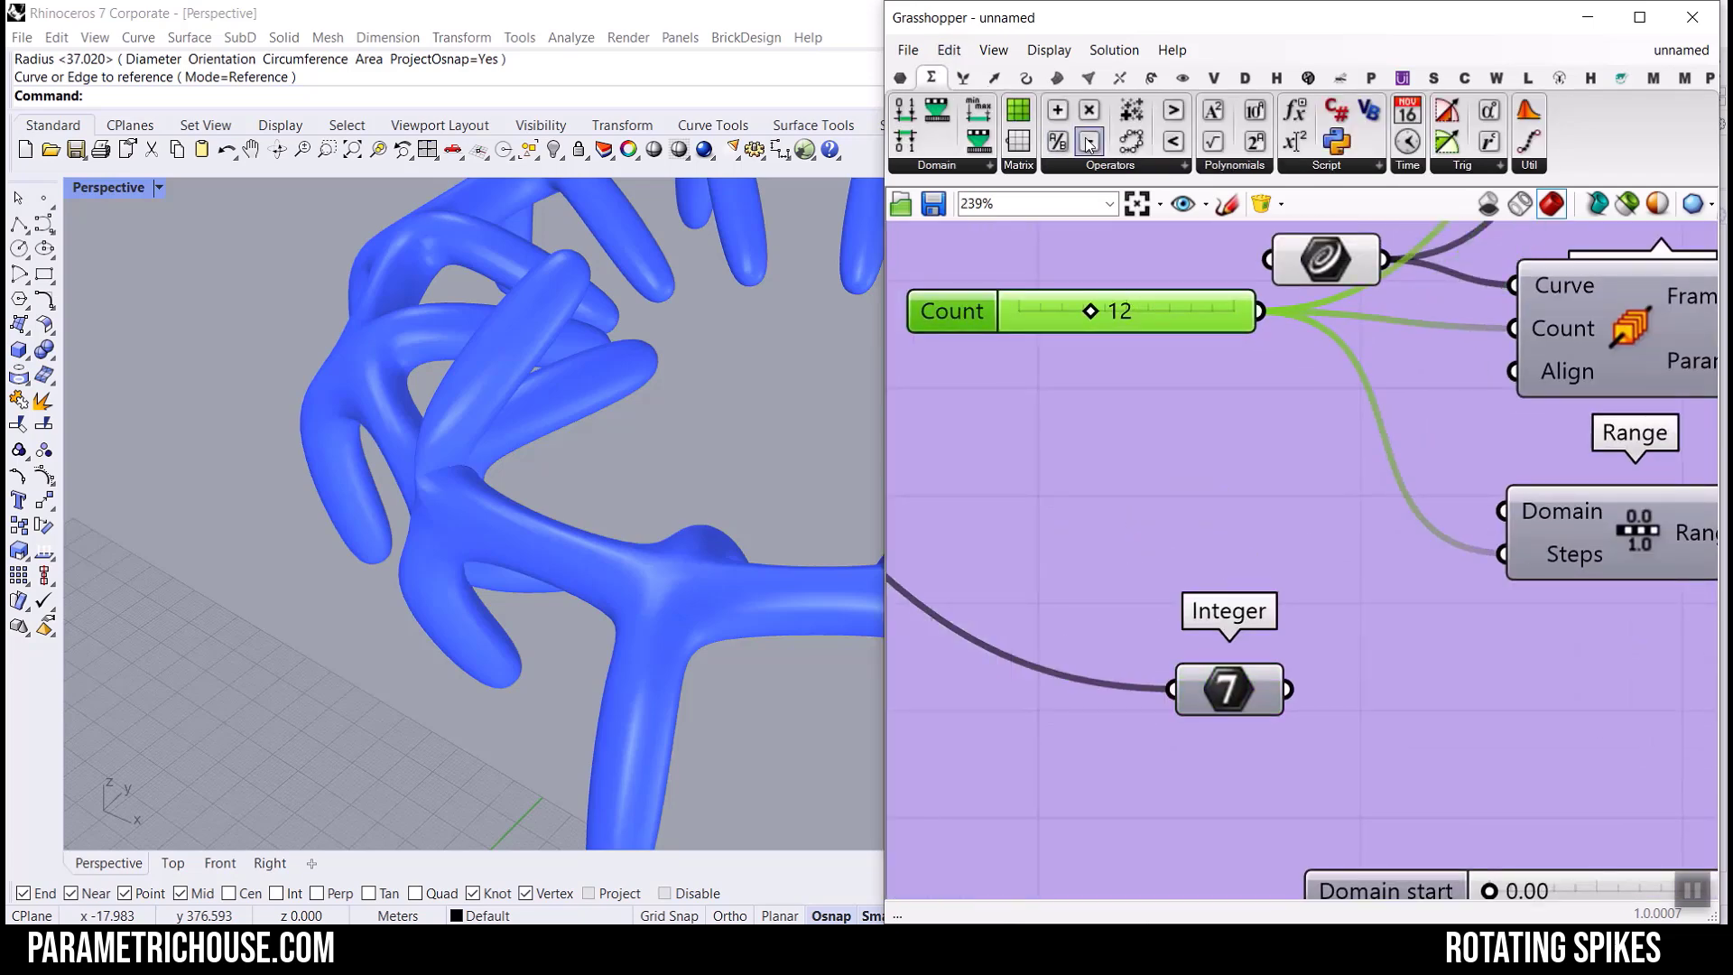
pyautogui.moveTo(1340, 432); pyautogui.dragTo(1342, 435)
pyautogui.moveTo(1347, 496); pyautogui.dragTo(1324, 550)
pyautogui.moveTo(1234, 693); pyautogui.dragTo(1146, 661)
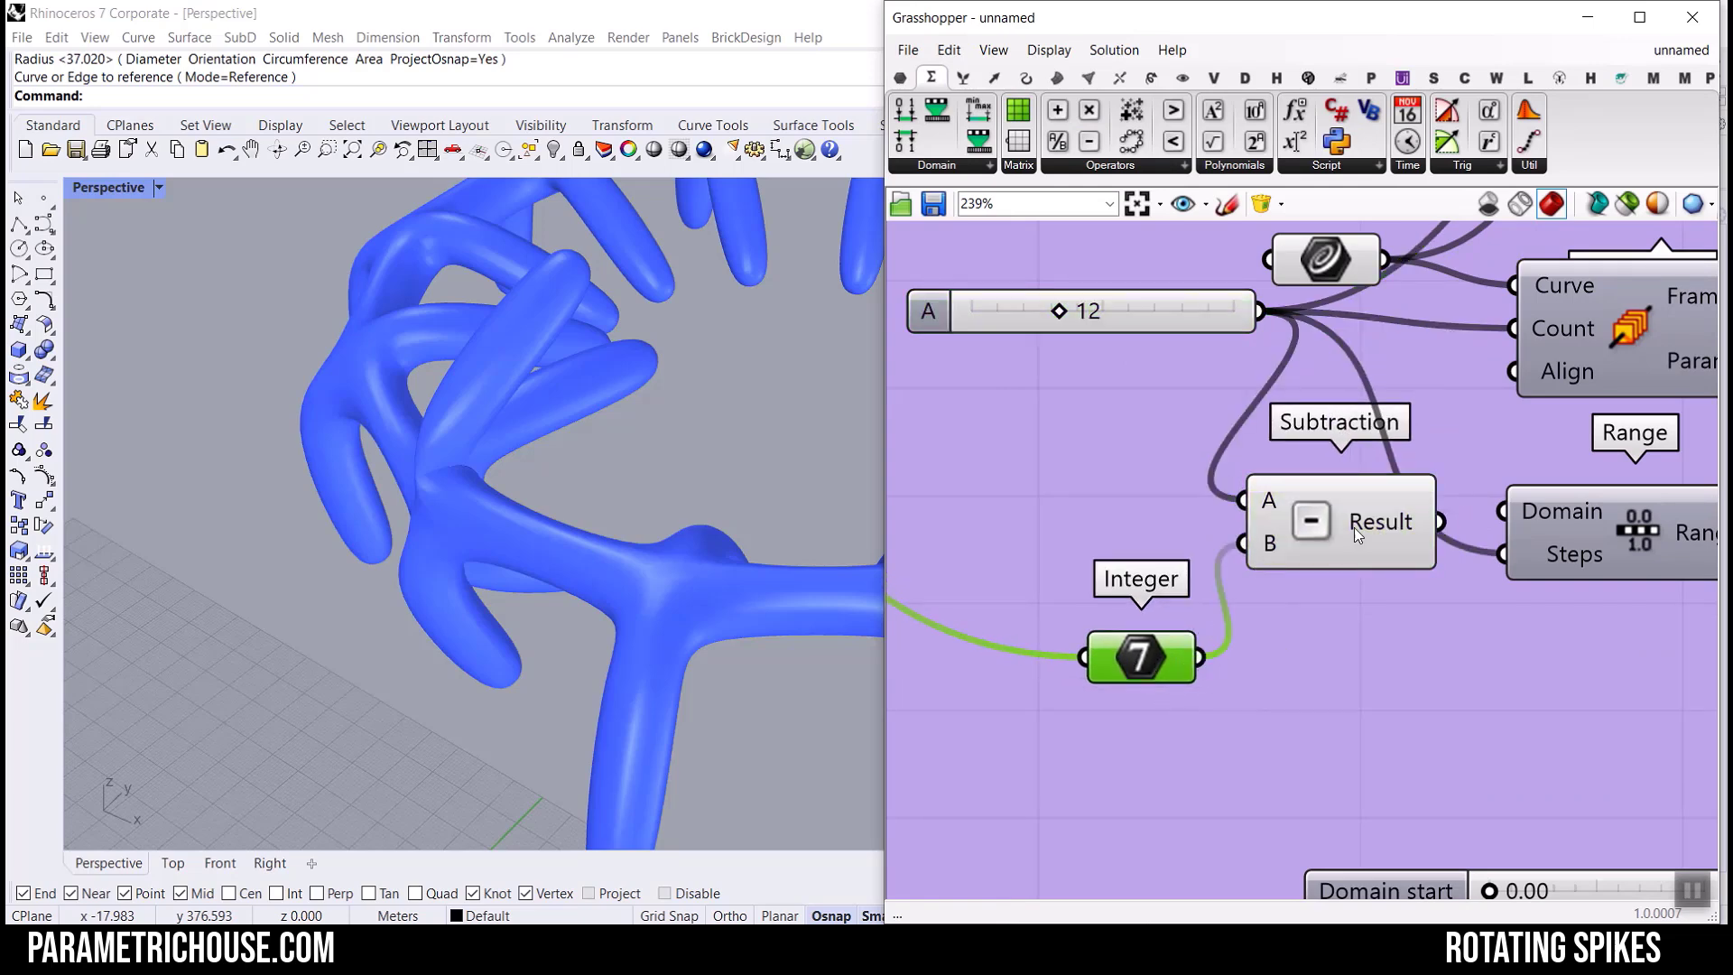
# Move the Subtraction component away from the Range component and connect its Result to the Range's Steps input.
pyautogui.moveTo(1354, 528); pyautogui.dragTo(1296, 545)
pyautogui.moveTo(1512, 547); pyautogui.dragTo(1512, 547)
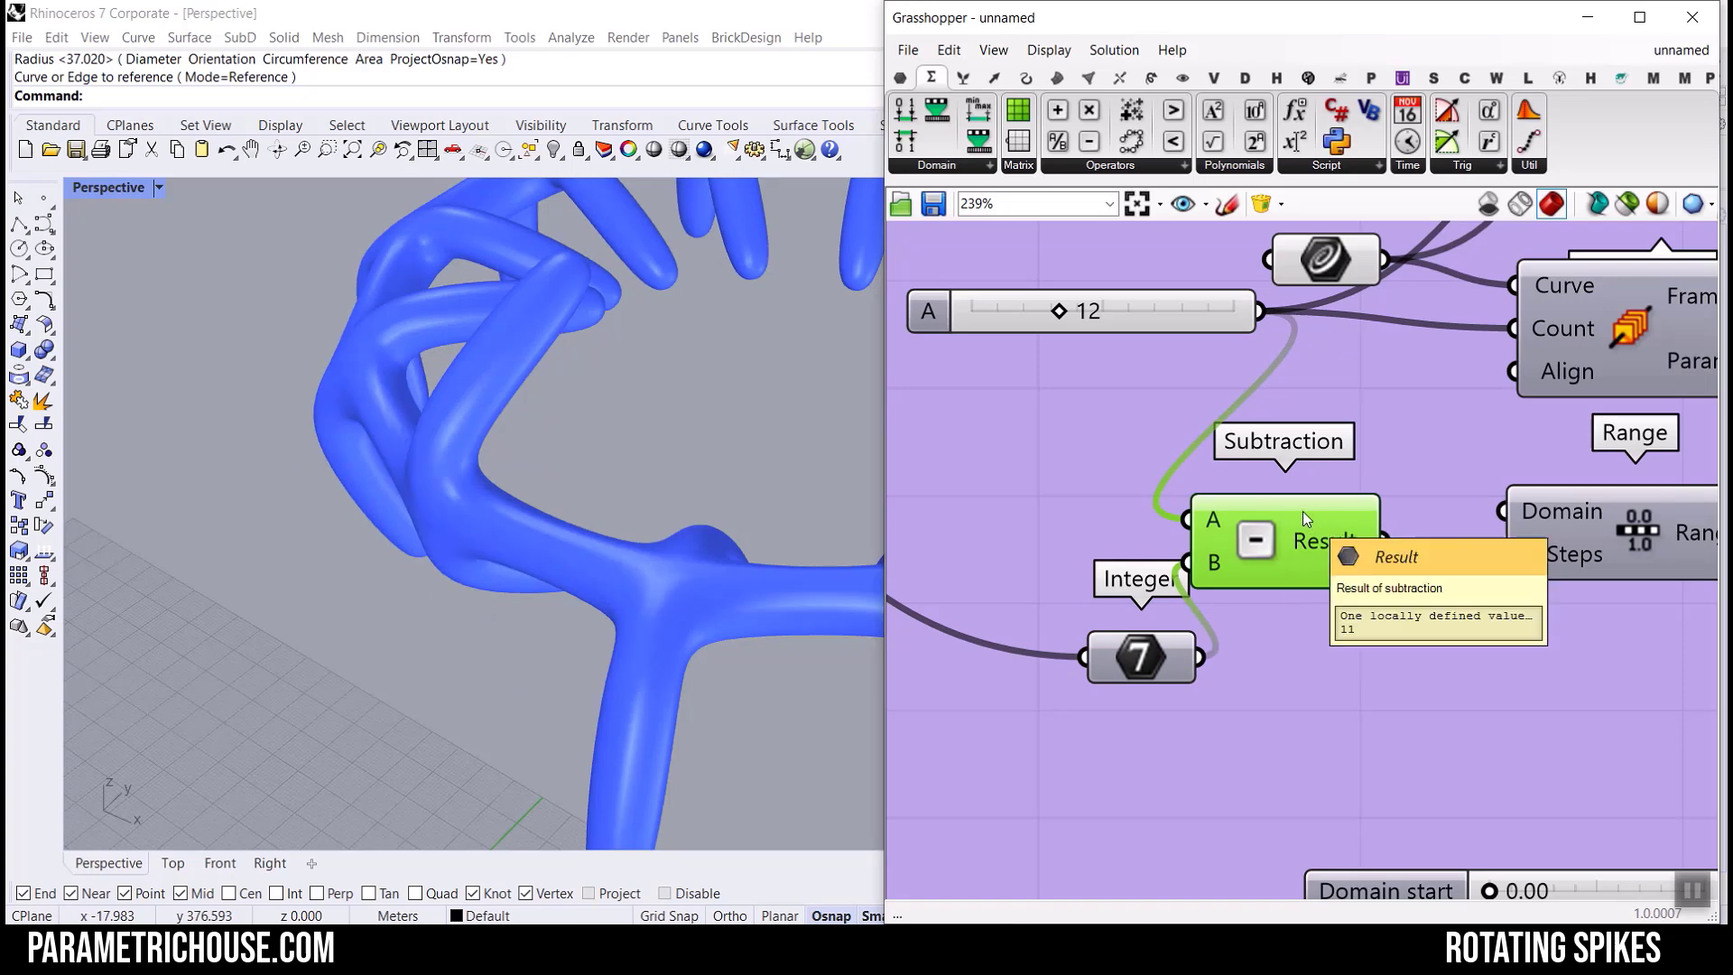
pyautogui.moveTo(1212, 565)
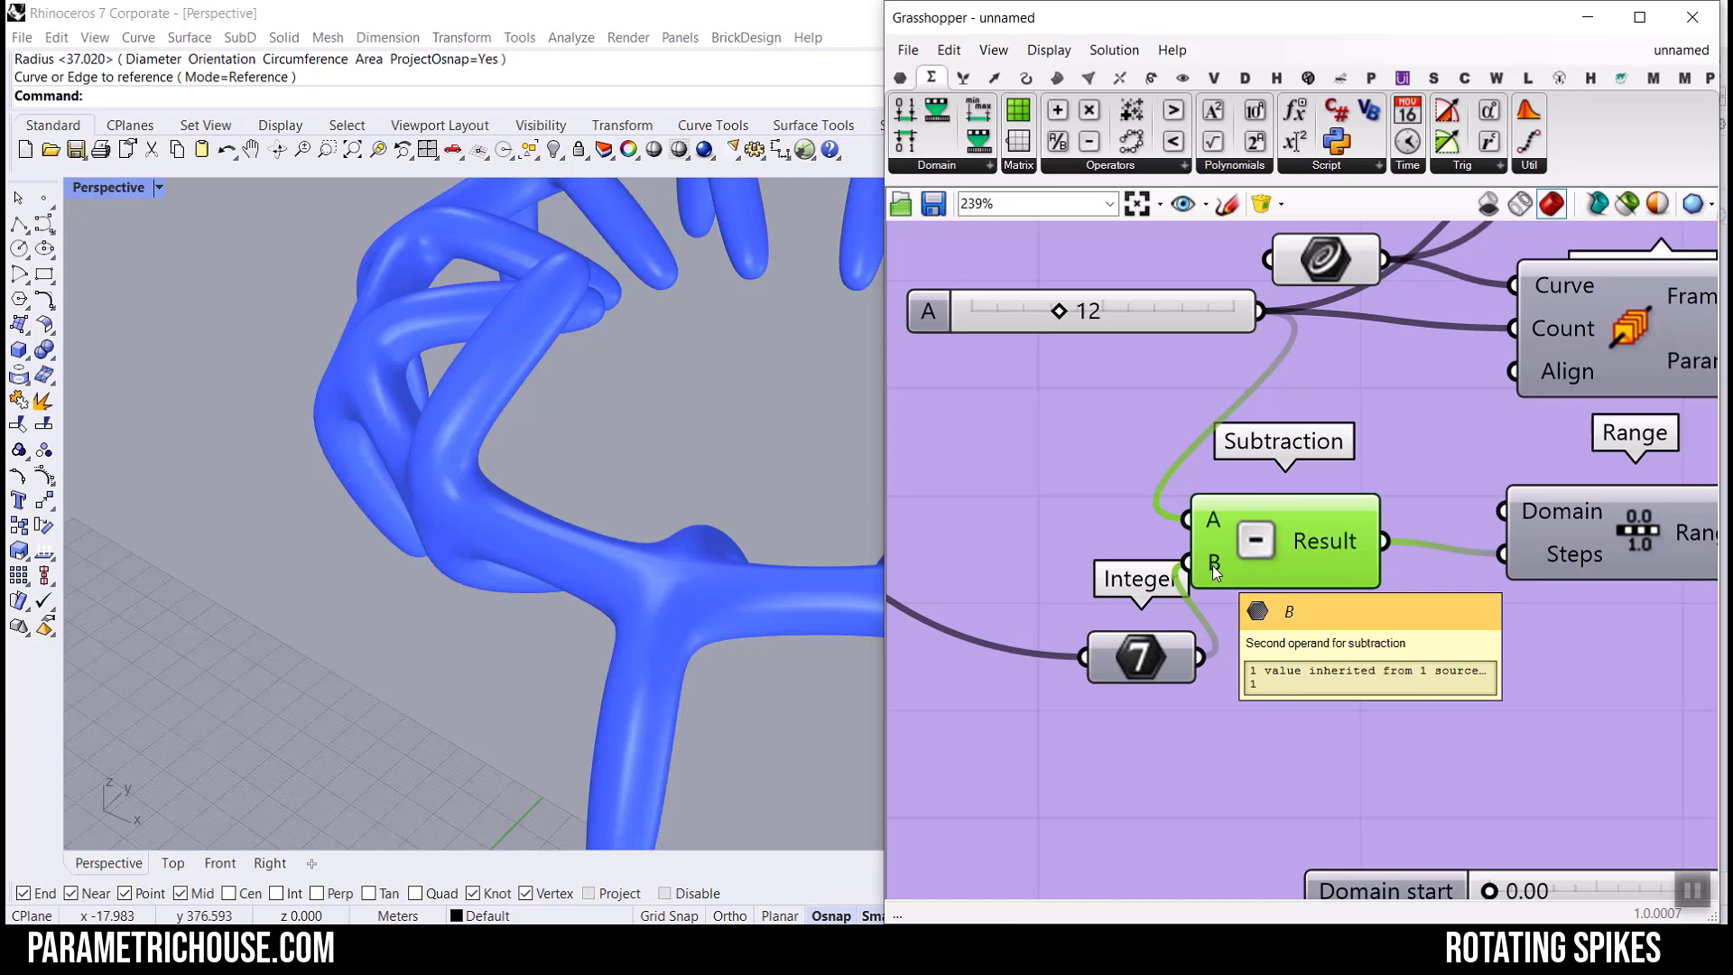
# Set the Domain end slider for the maximum rotation to 0.00 and inspect the ring of spikes.
pyautogui.scroll(-6, 528, 524)
pyautogui.scroll(3, 528, 525)
pyautogui.moveTo(528, 524); pyautogui.dragTo(631, 434, button='right')
pyautogui.scroll(-3, 1253, 477)
pyautogui.scroll(3, 1266, 620)
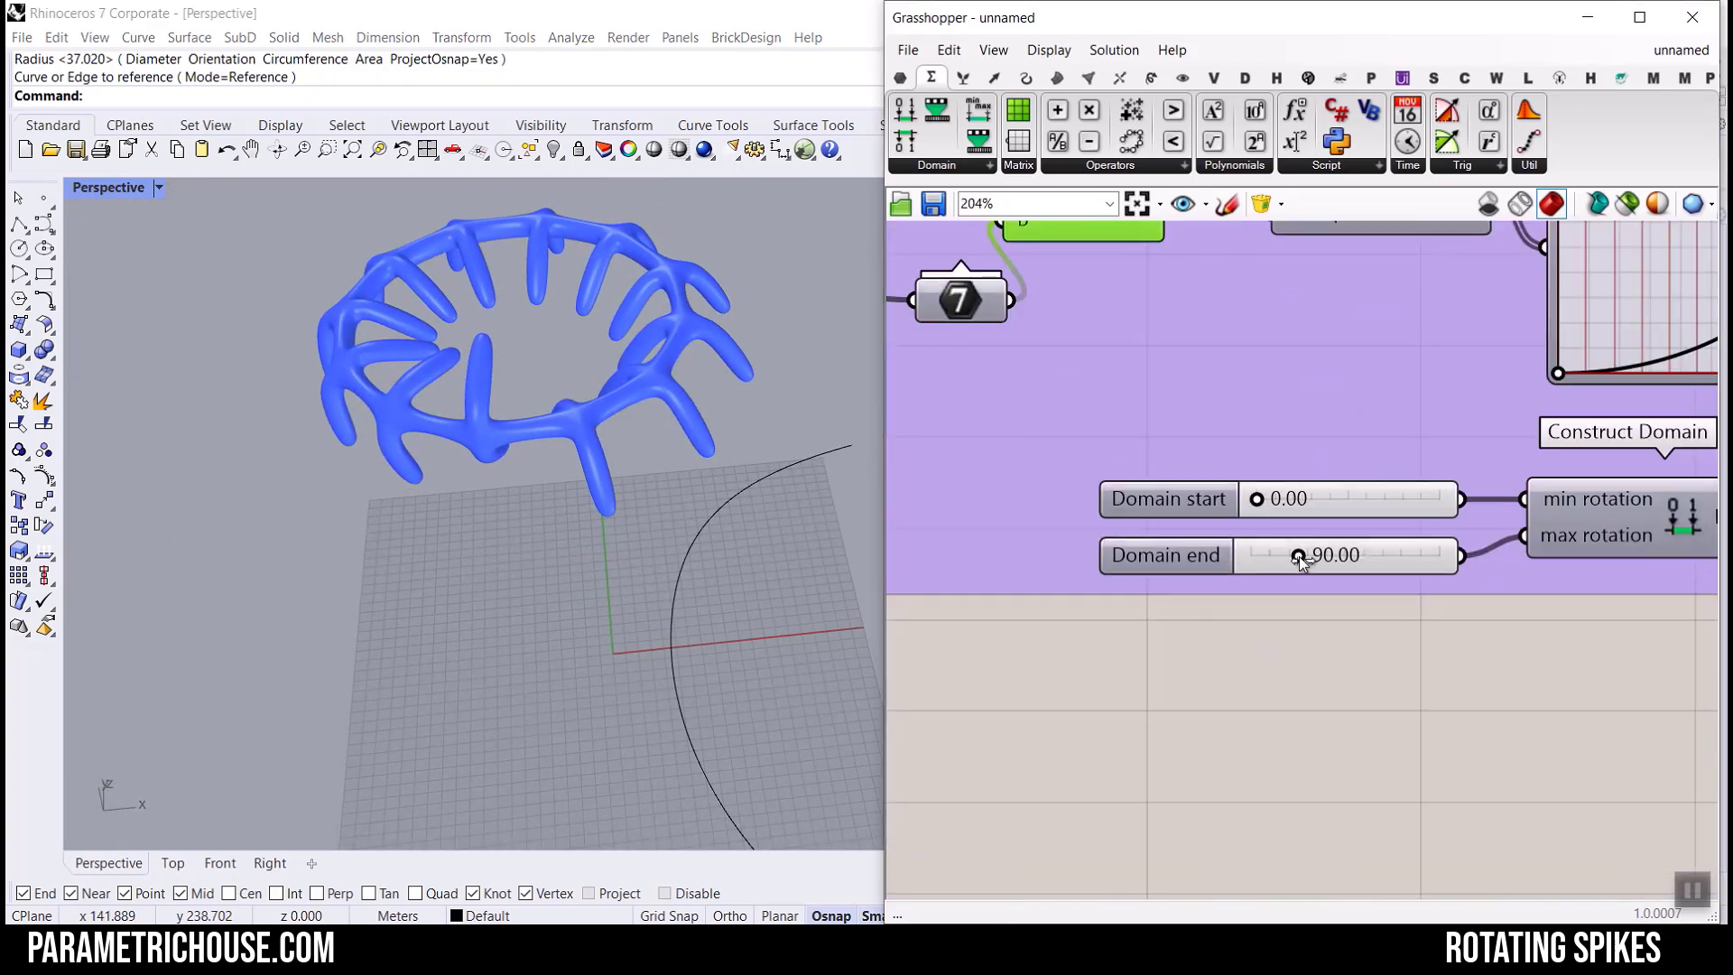
pyautogui.moveTo(1298, 554); pyautogui.dragTo(1176, 554)
pyautogui.moveTo(476, 522); pyautogui.dragTo(426, 387, button='right')
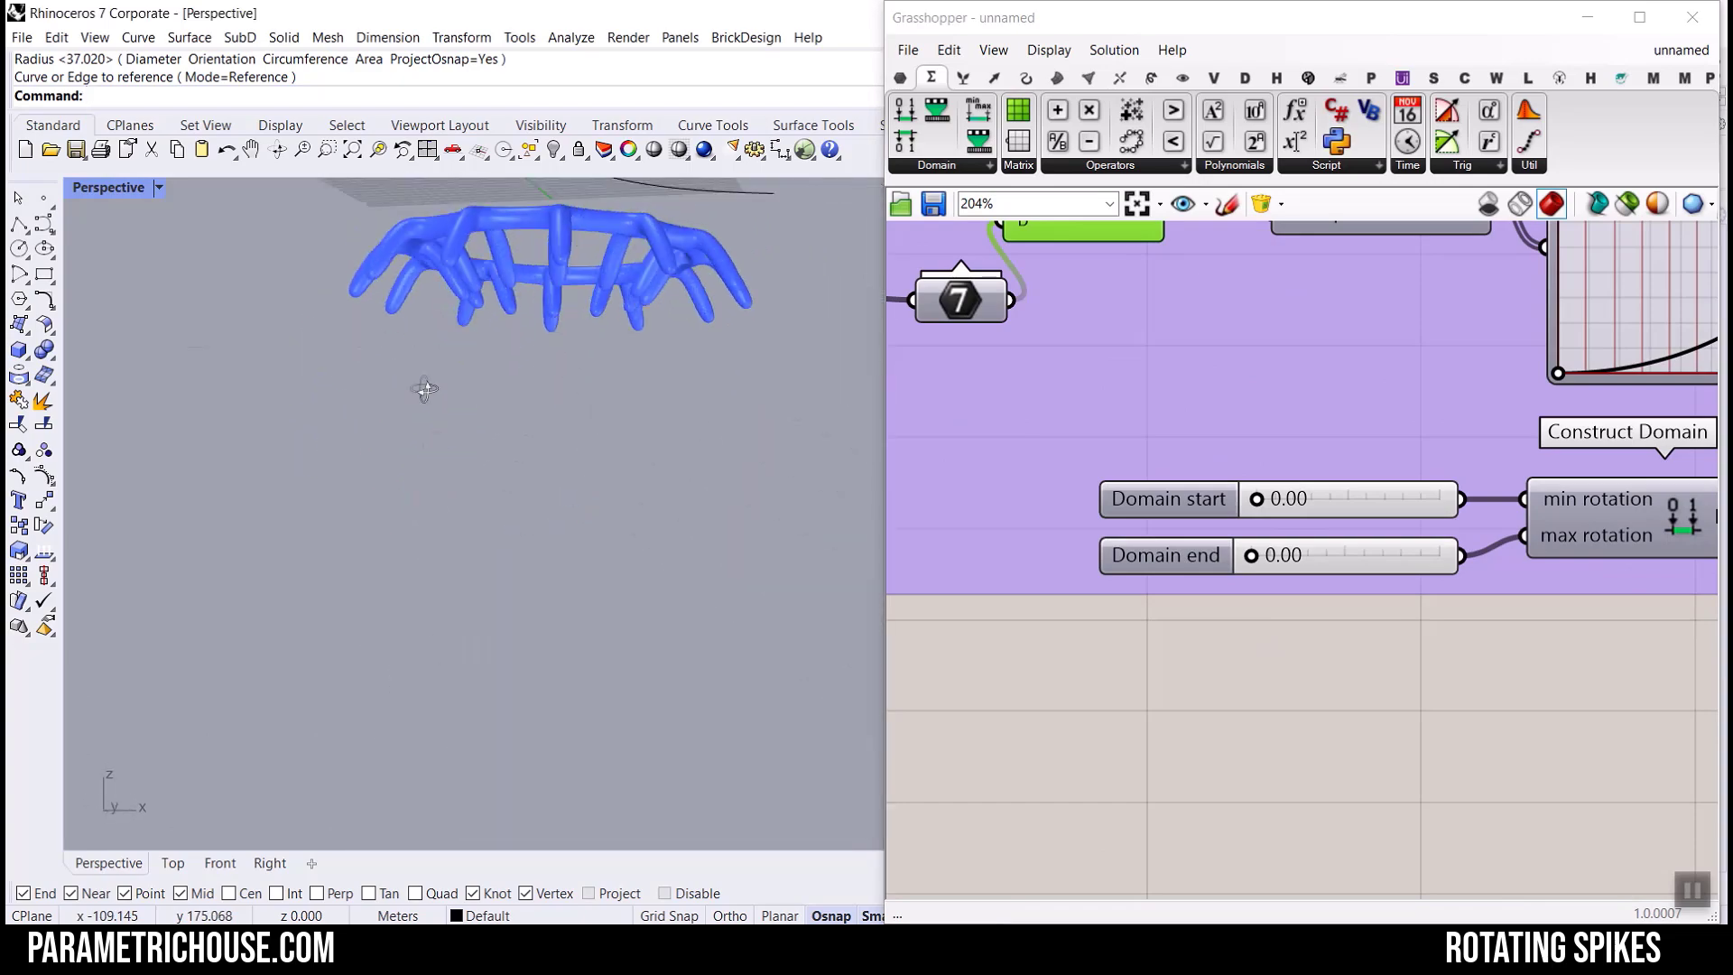
pyautogui.scroll(5, 464, 457)
pyautogui.moveTo(511, 503); pyautogui.dragTo(546, 531, button='right')
# Set the Thickness slider of the fattened mesh to 25.00 and keep EndType at 3.
pyautogui.scroll(-8, 1142, 507)
pyautogui.moveTo(1702, 510); pyautogui.dragTo(1117, 557, button='right')
pyautogui.scroll(9, 1613, 430)
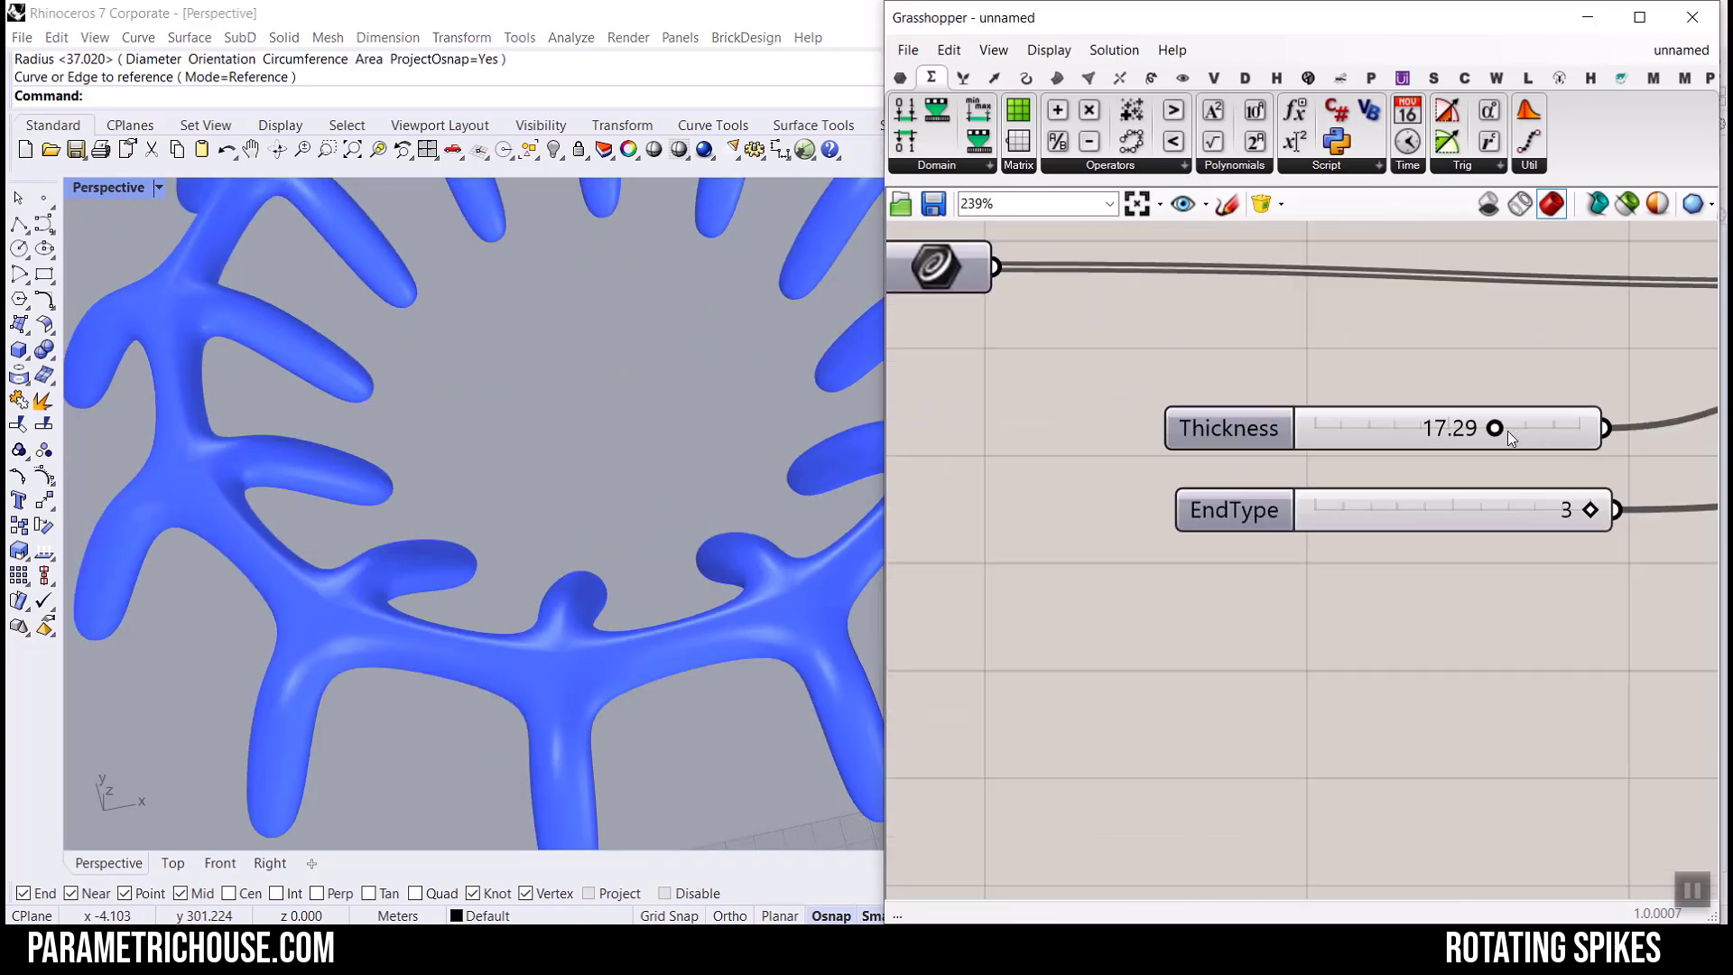
pyautogui.moveTo(1496, 431); pyautogui.dragTo(1595, 417)
pyautogui.moveTo(506, 578); pyautogui.dragTo(632, 528, button='right')
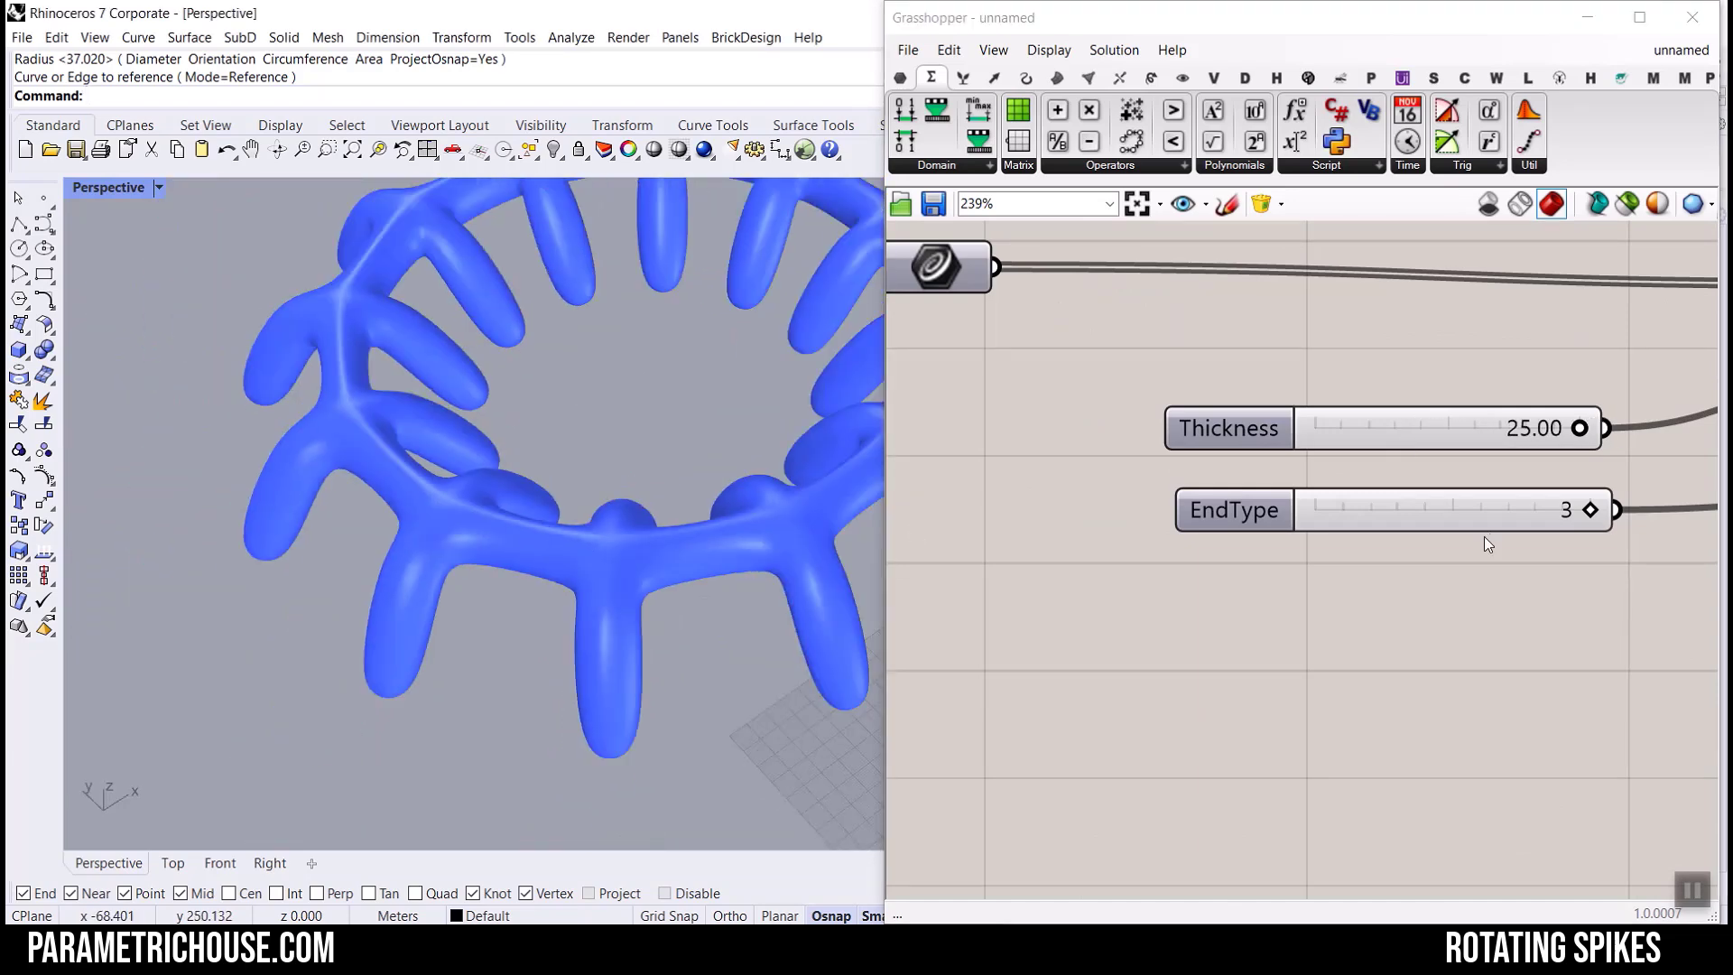
pyautogui.moveTo(1595, 507)
pyautogui.mouseDown()
pyautogui.moveTo(1267, 500)
pyautogui.moveTo(1588, 507)
pyautogui.mouseUp()
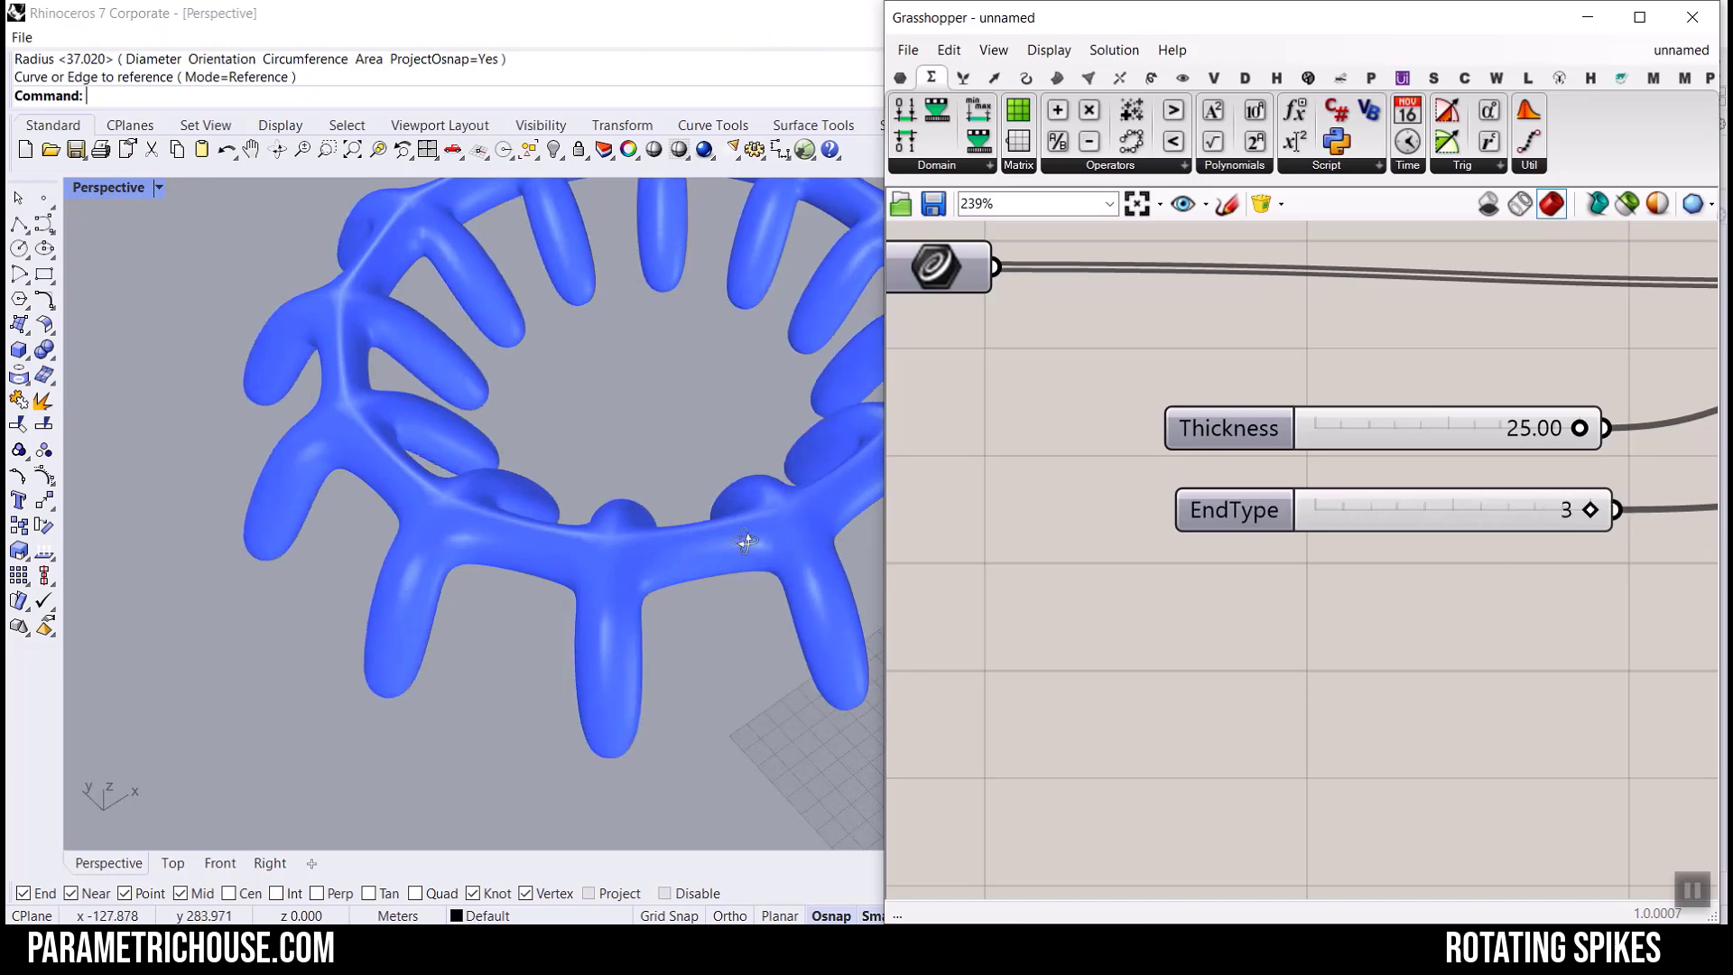
# Set the Degree slider that drives the Rotate component's angle to -84.67.
pyautogui.scroll(-5, 691, 404)
pyautogui.scroll(3, 853, 493)
pyautogui.scroll(-5, 1482, 658)
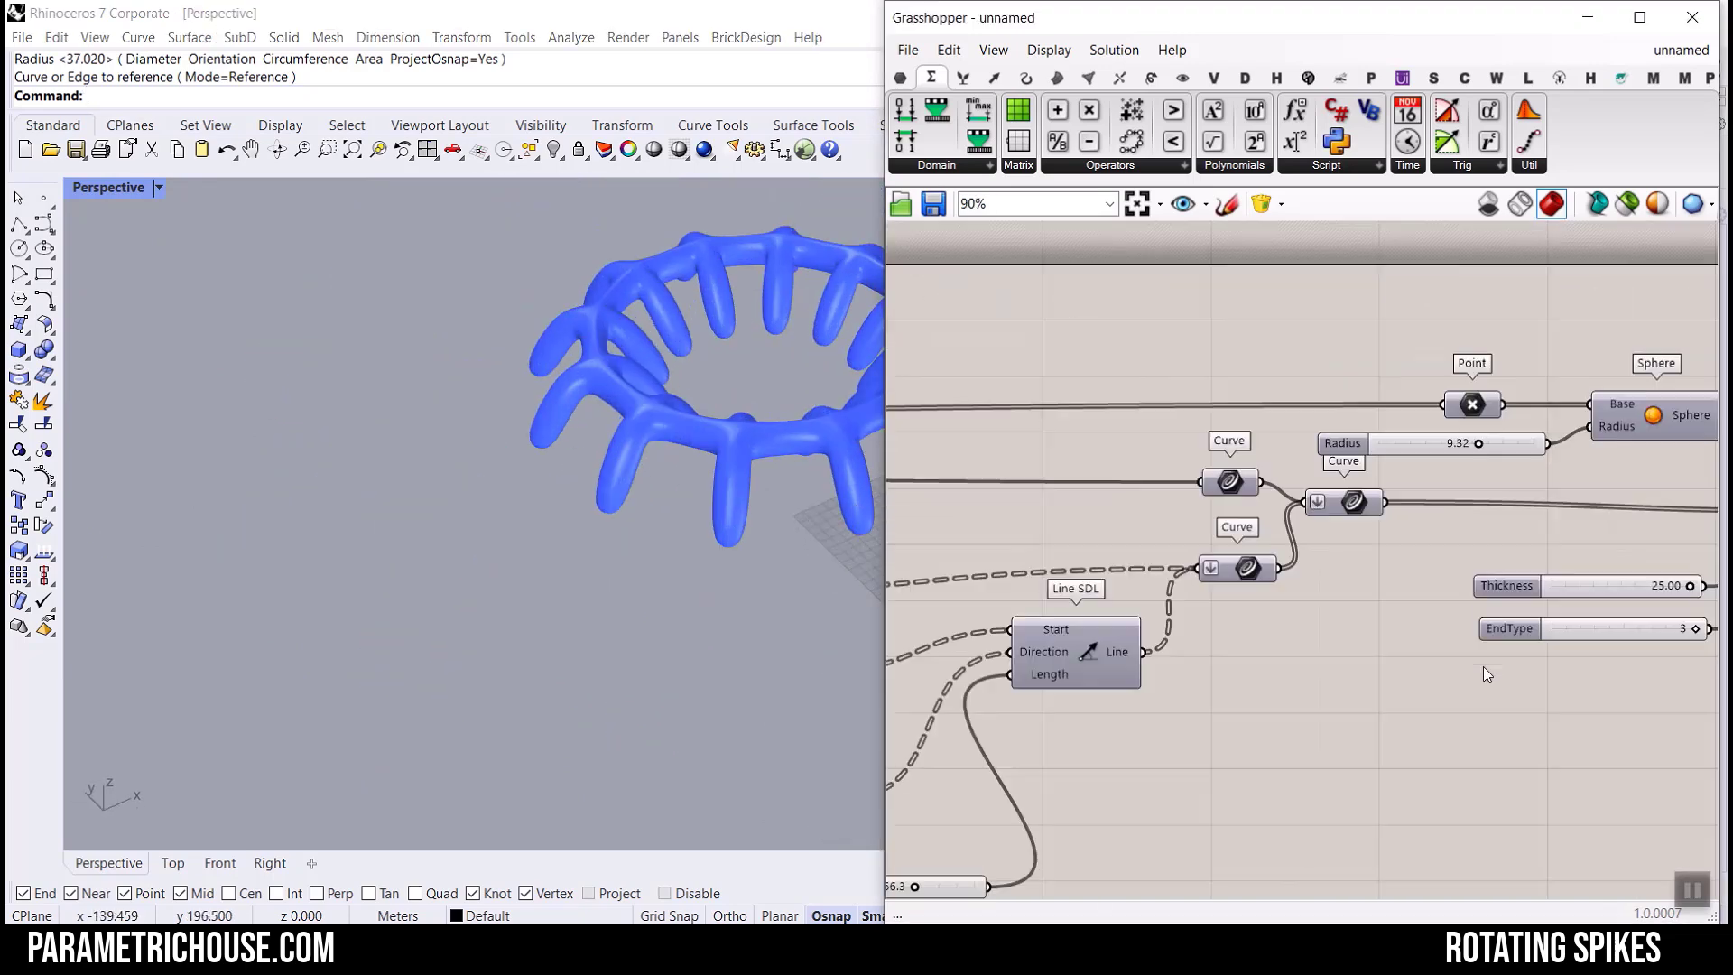
pyautogui.scroll(8, 1058, 825)
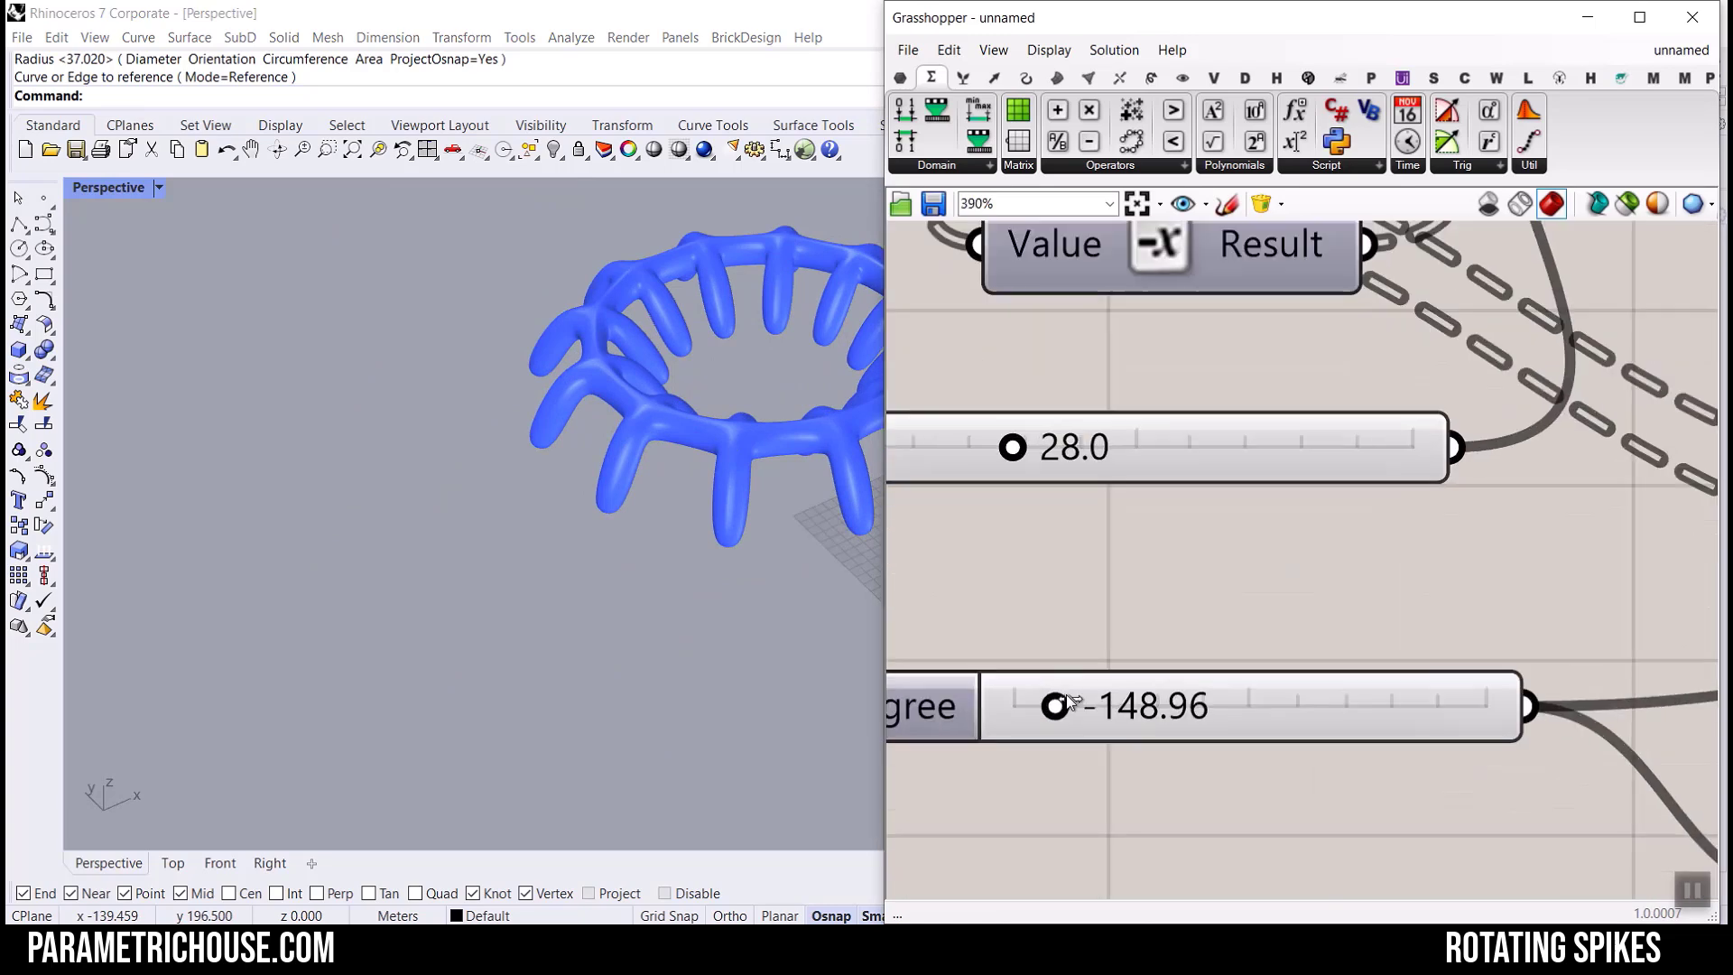
pyautogui.moveTo(1058, 709); pyautogui.dragTo(1139, 715)
pyautogui.moveTo(1274, 707); pyautogui.dragTo(959, 549, button='right')
pyautogui.scroll(-4, 960, 549)
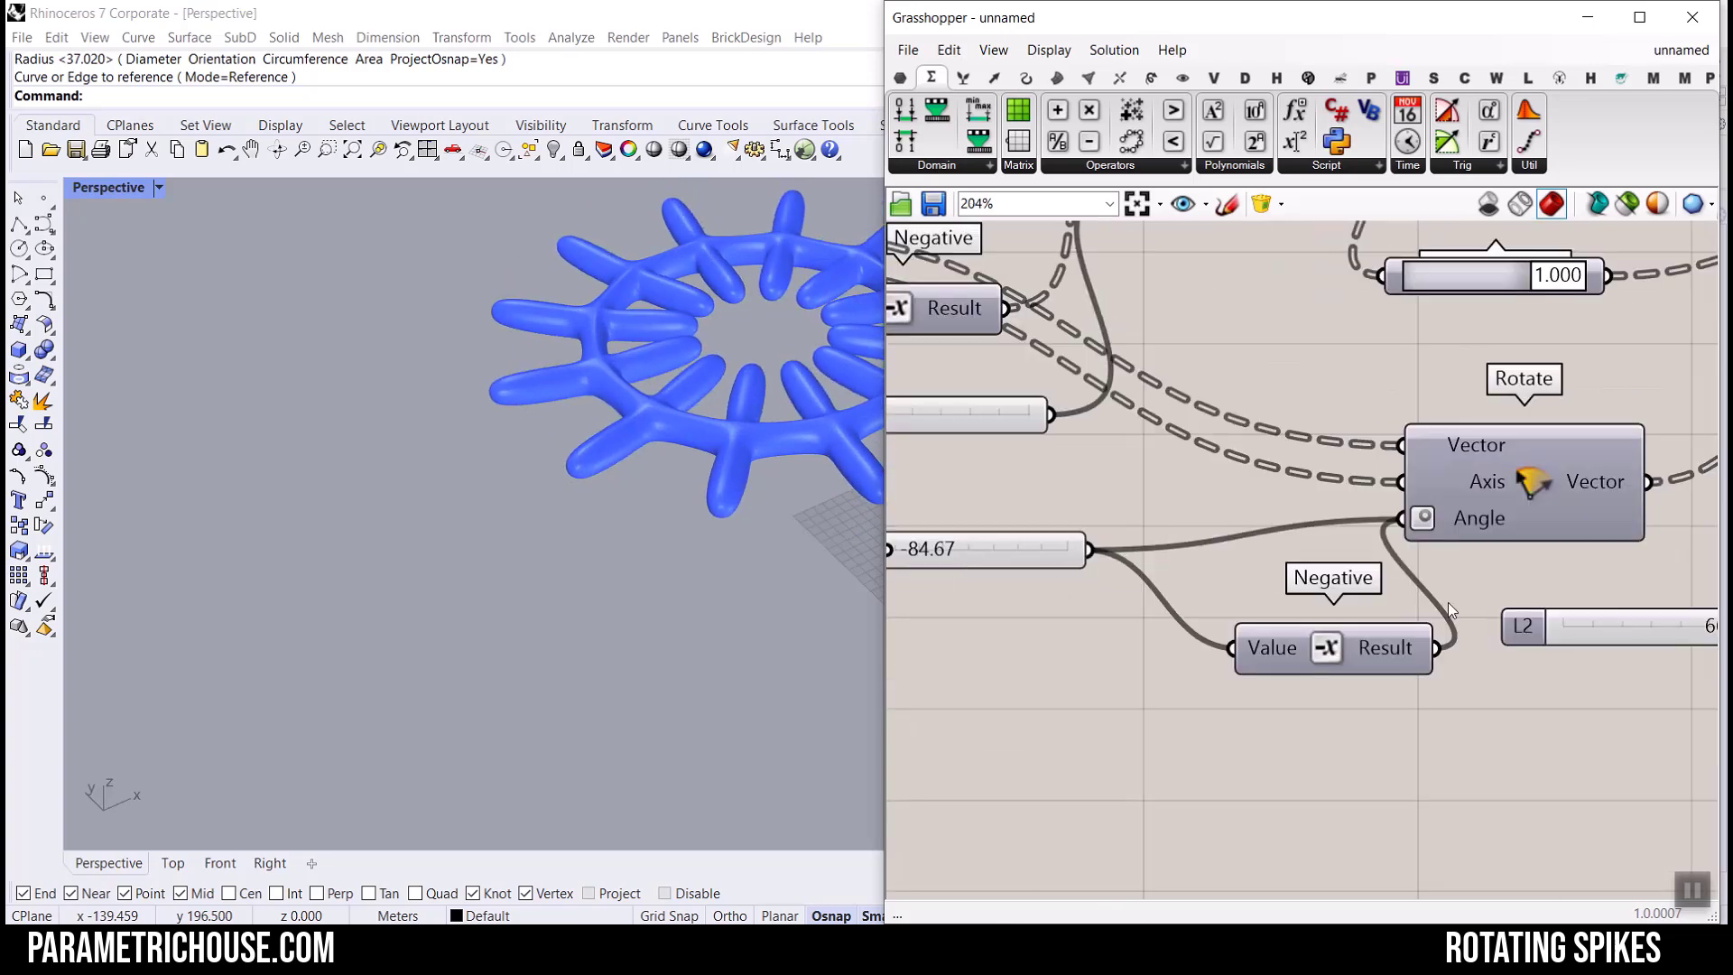
# Lower the L2 slider to shorten the spikes around the ring.
pyautogui.moveTo(1449, 603); pyautogui.dragTo(1122, 606, button='right')
pyautogui.moveTo(1441, 628); pyautogui.dragTo(1344, 632)
pyautogui.moveTo(1081, 603); pyautogui.dragTo(1552, 620, button='right')
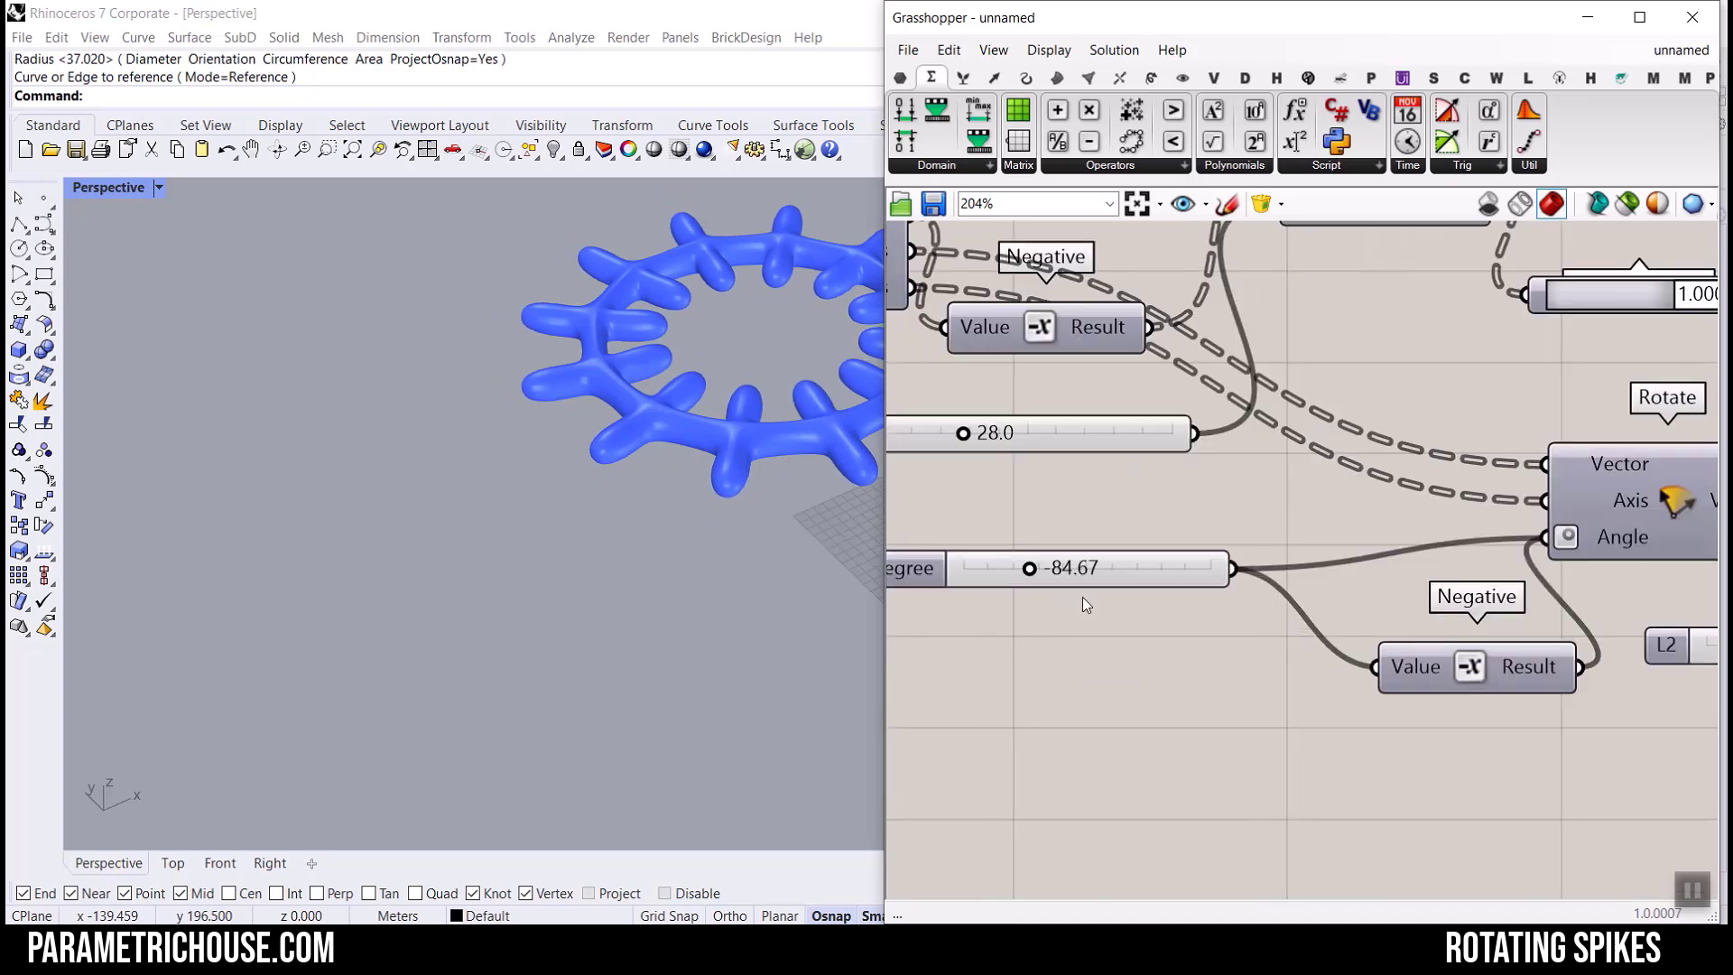
# Tune the Degree slider of the spike rotation, trying -15.23 and settling on -51.91.
pyautogui.moveTo(1026, 571)
pyautogui.mouseDown()
pyautogui.moveTo(1043, 568)
pyautogui.moveTo(1002, 572)
pyautogui.moveTo(1059, 574)
pyautogui.mouseUp()
pyautogui.moveTo(437, 414); pyautogui.dragTo(620, 533, button='right')
pyautogui.scroll(8, 658, 554)
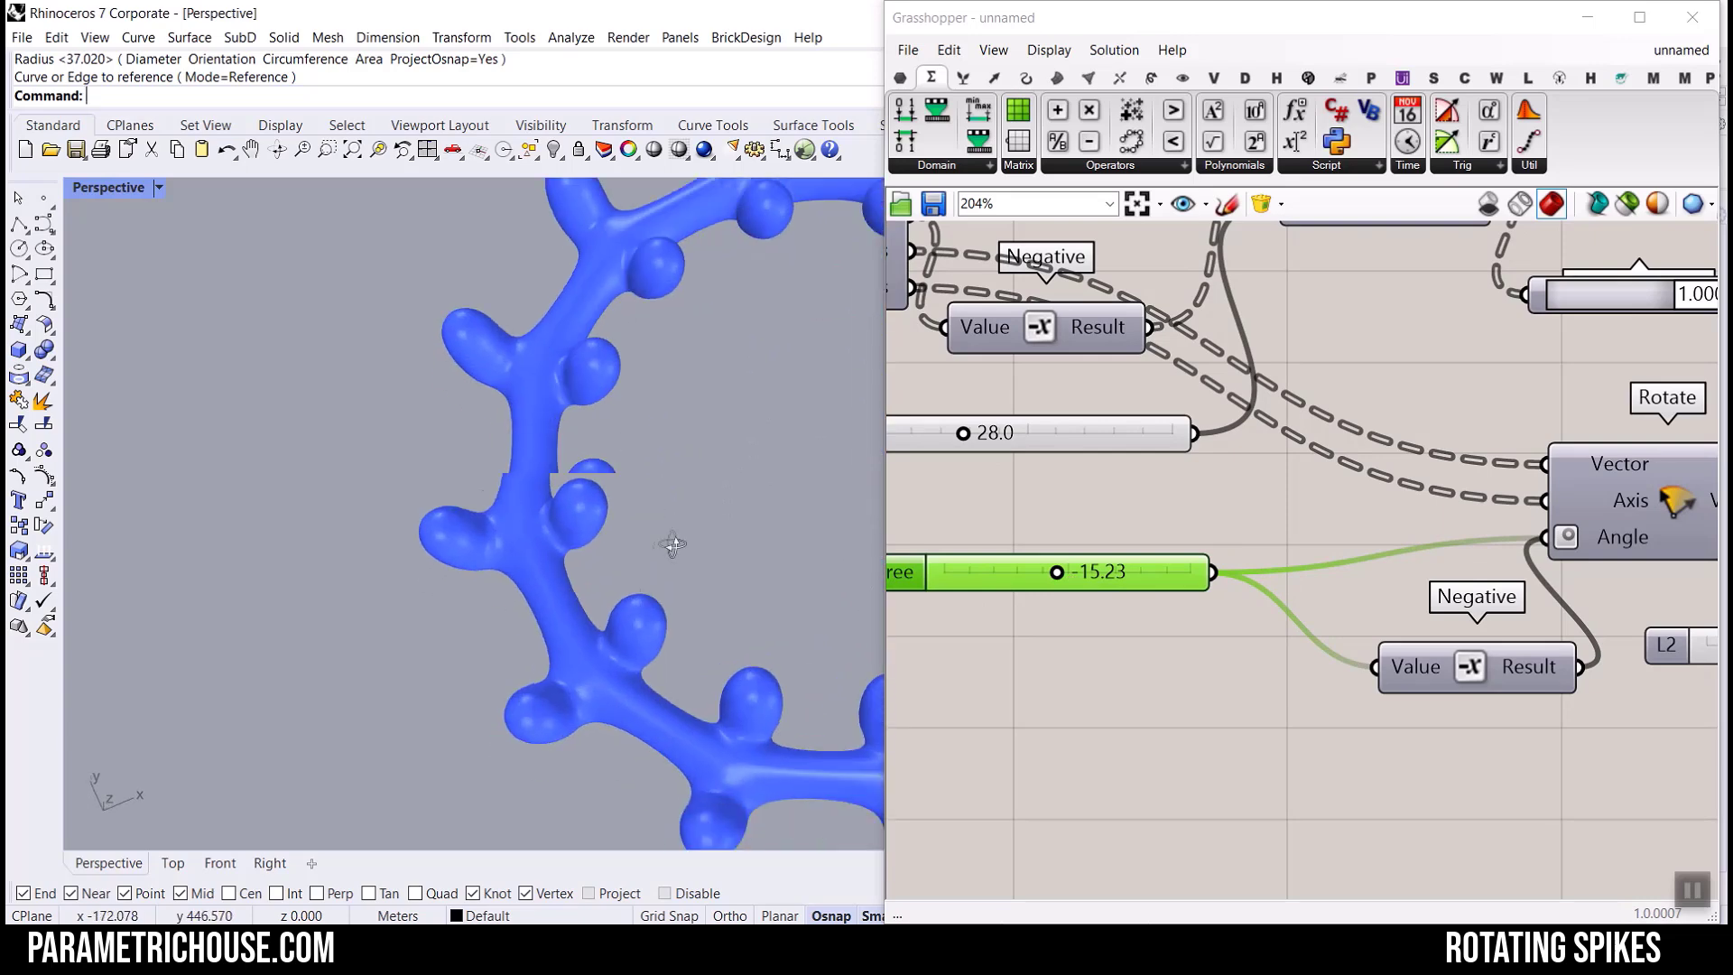
pyautogui.moveTo(1055, 578); pyautogui.dragTo(1032, 574)
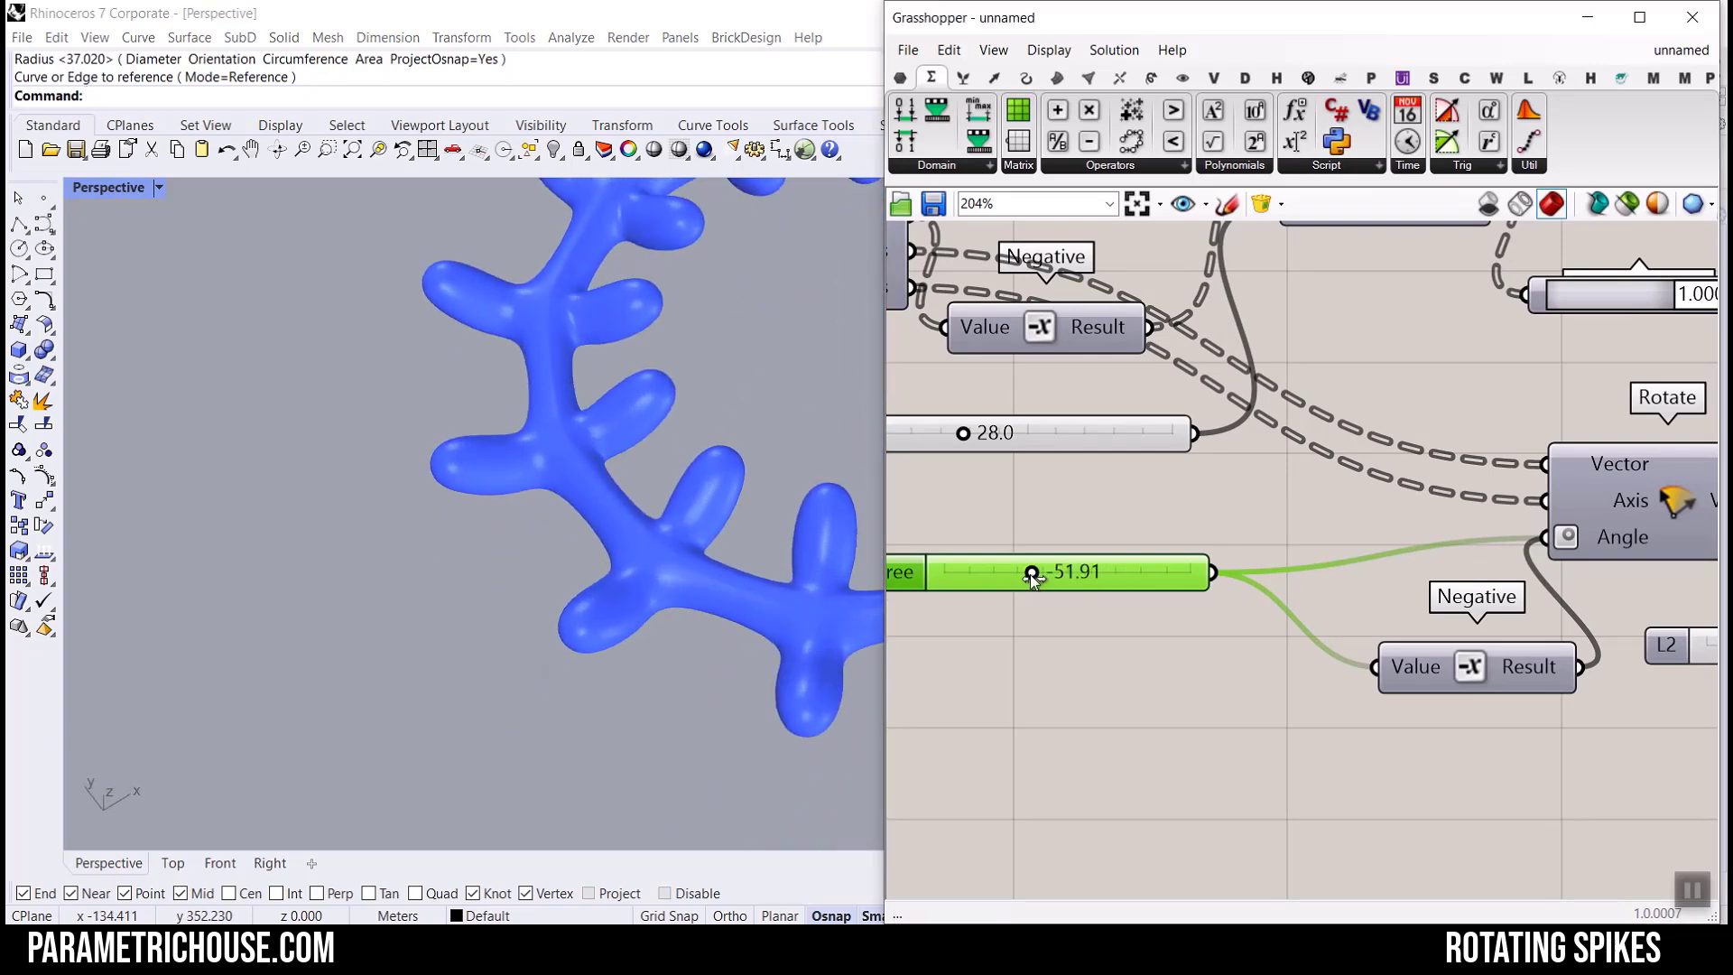
pyautogui.scroll(-6, 556, 598)
pyautogui.scroll(4, 659, 436)
pyautogui.moveTo(659, 436); pyautogui.dragTo(578, 542, button='right')
# Set the Domain end slider for the maximum rotation to 180.
pyautogui.scroll(-4, 1174, 528)
pyautogui.scroll(5, 1075, 556)
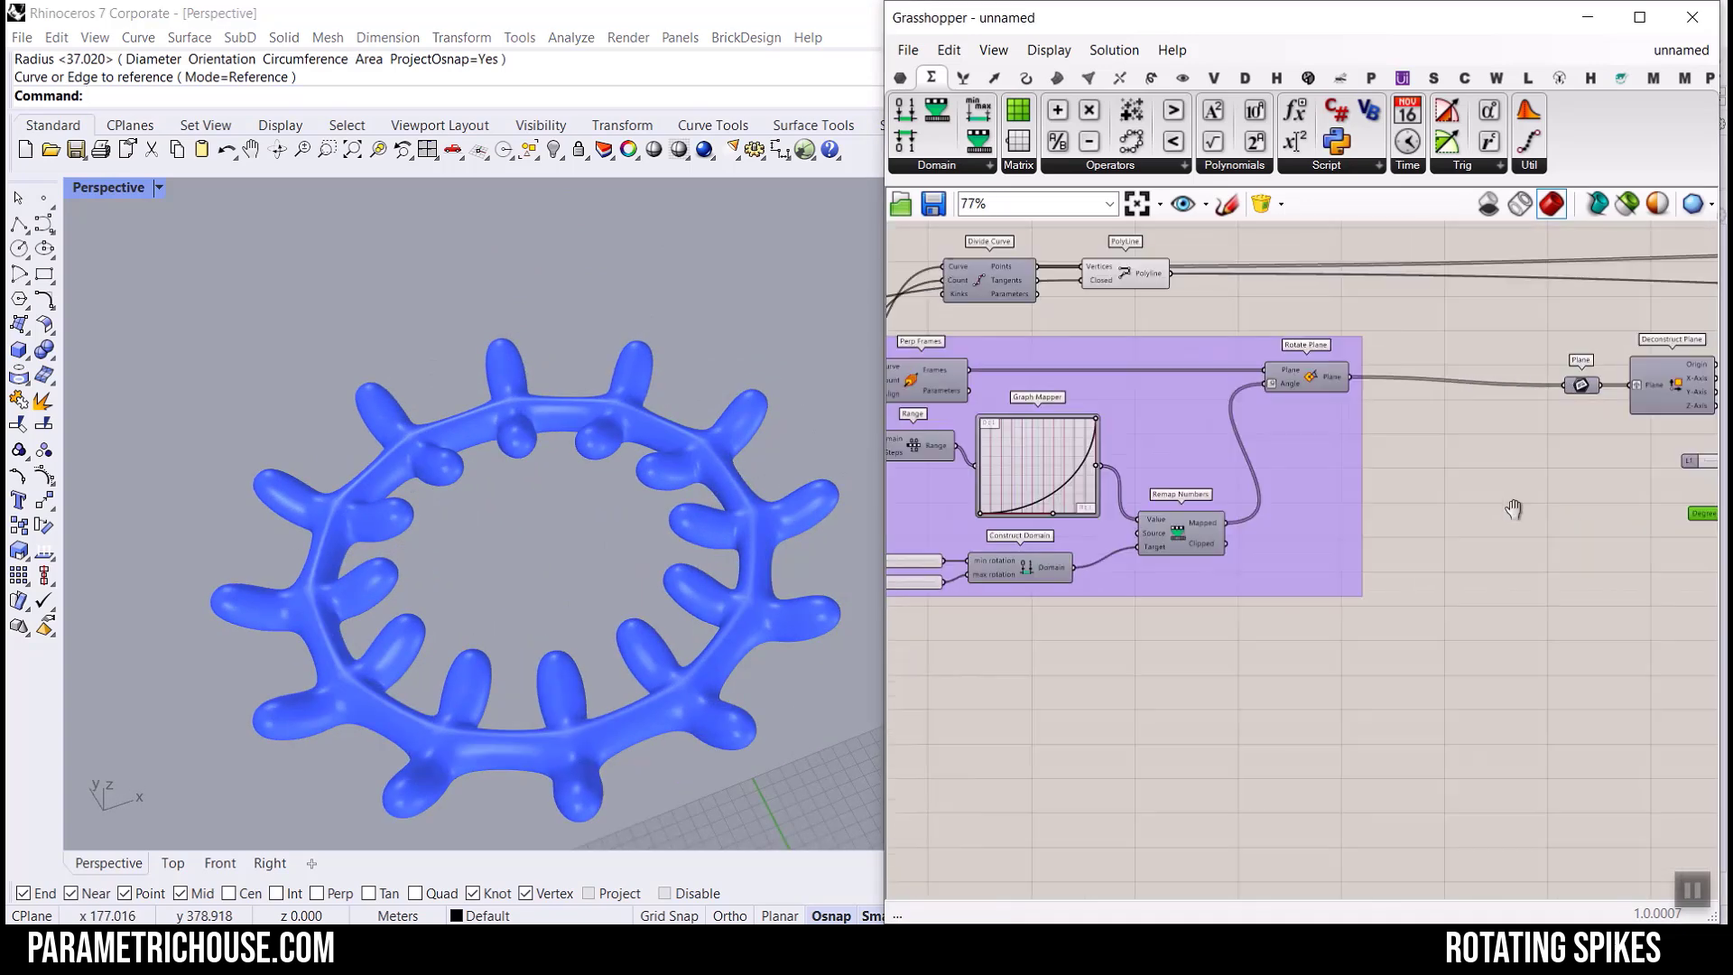
pyautogui.doubleClick(939, 582)
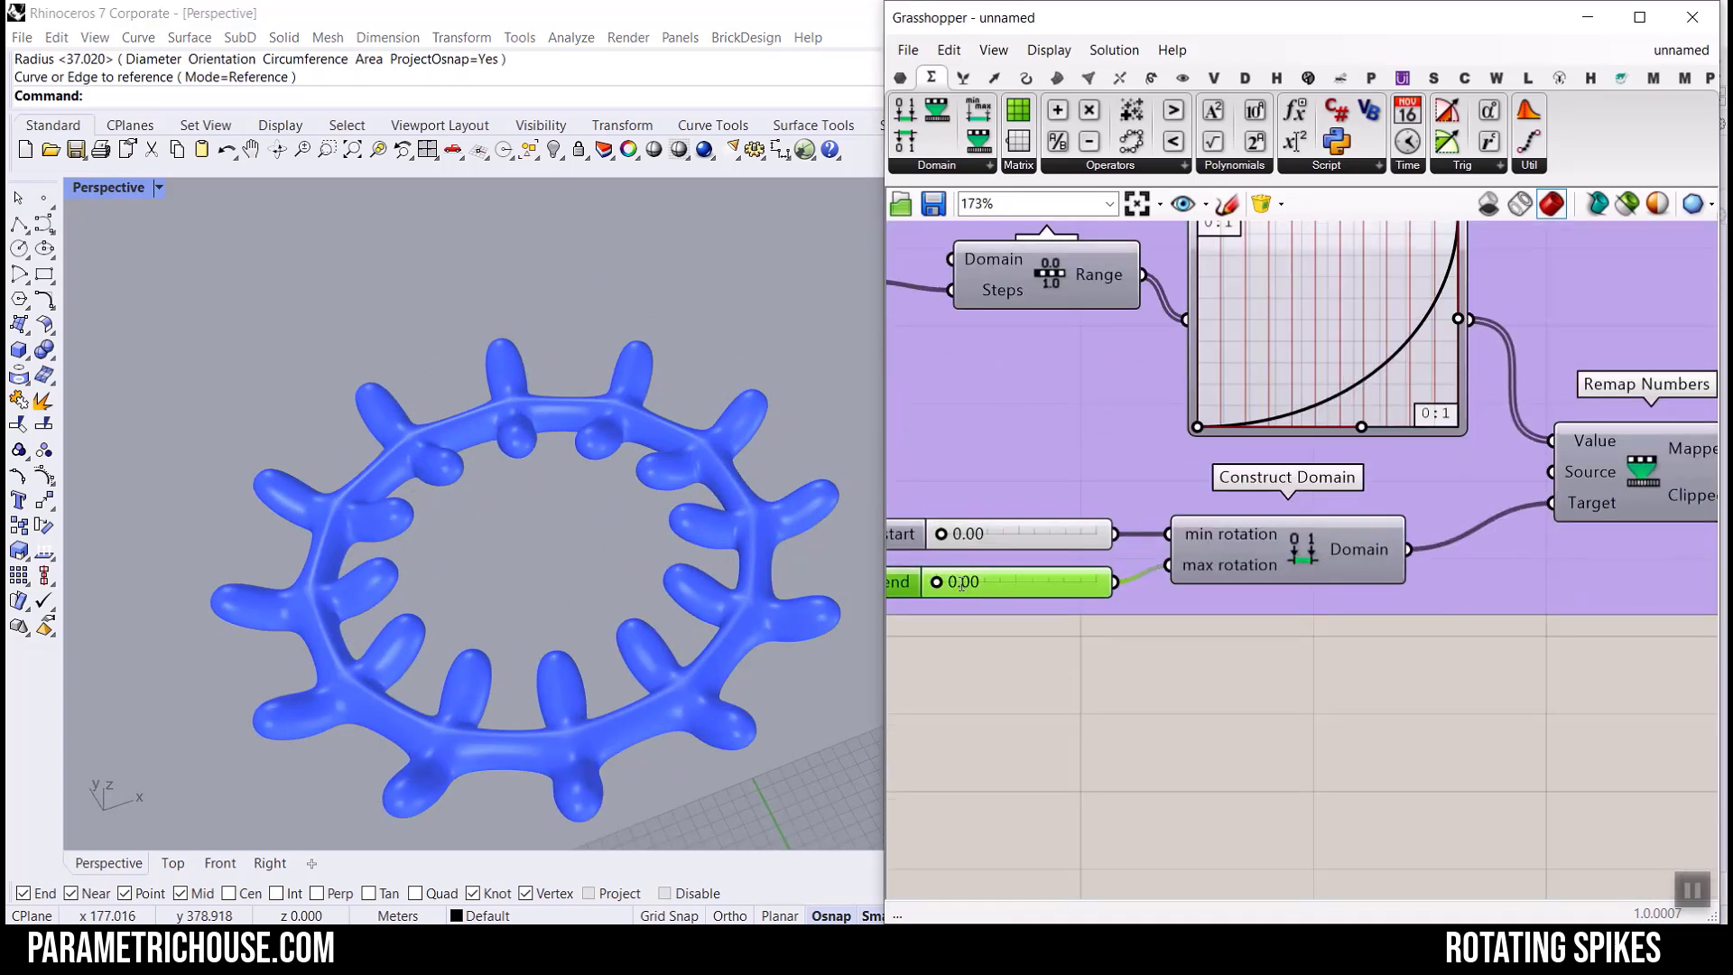
pyautogui.write('180')
pyautogui.press('Return')
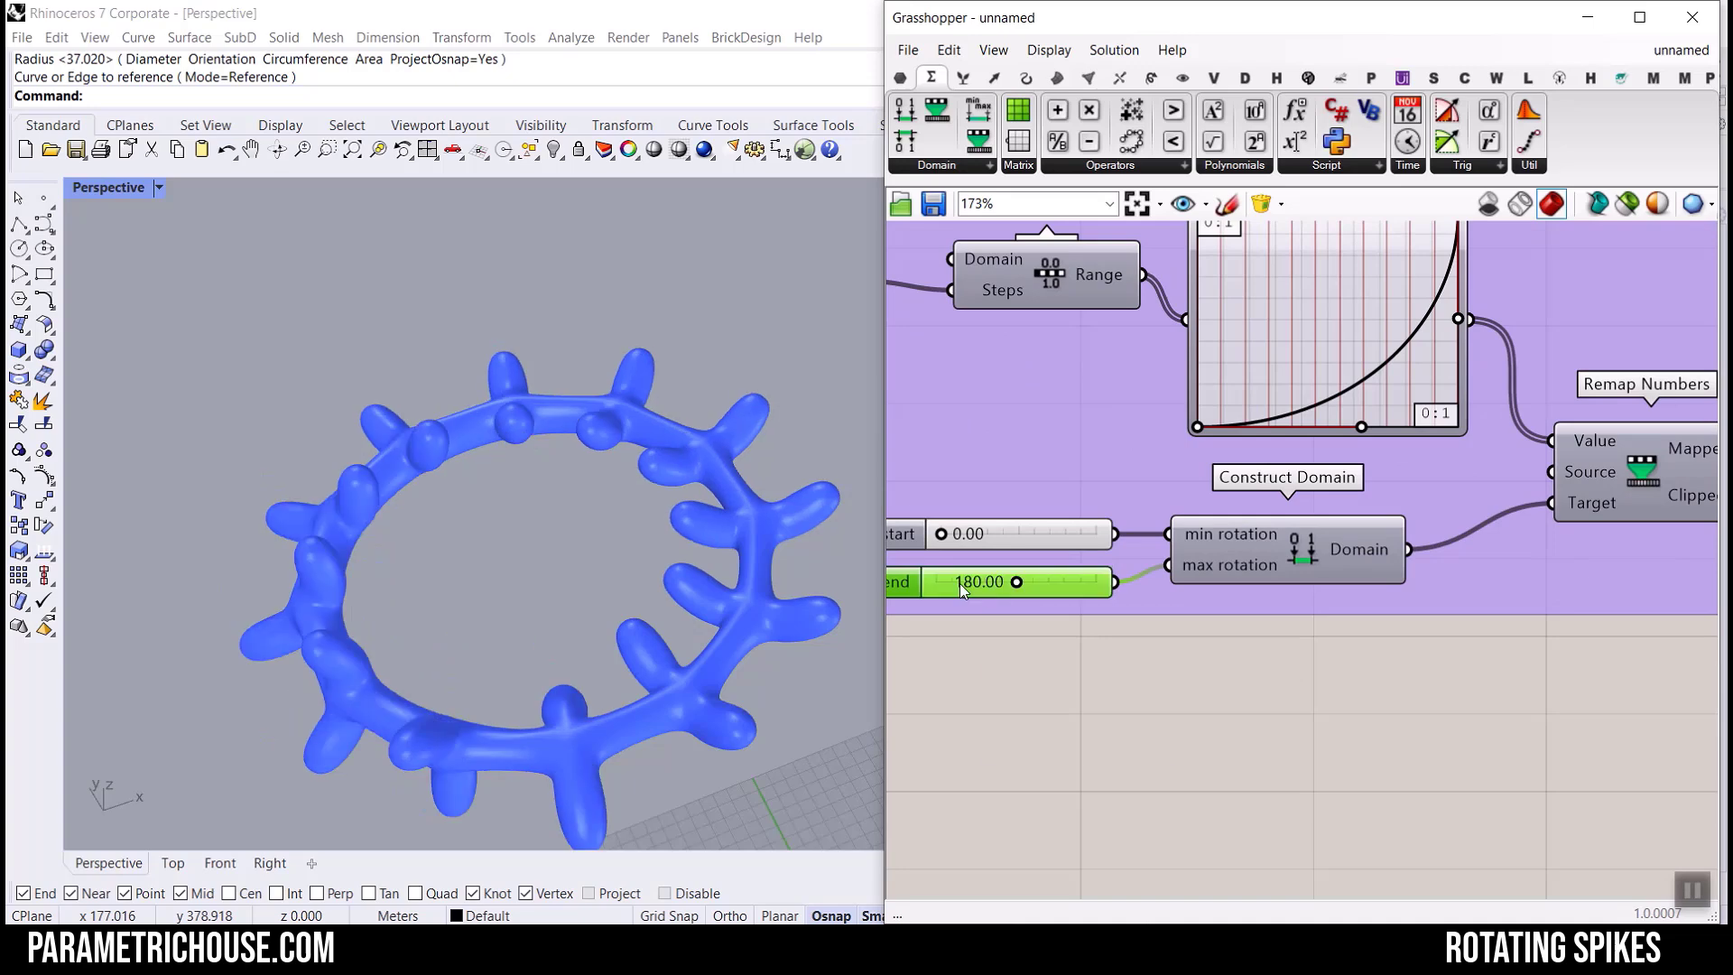
pyautogui.moveTo(440, 549); pyautogui.dragTo(365, 507, button='right')
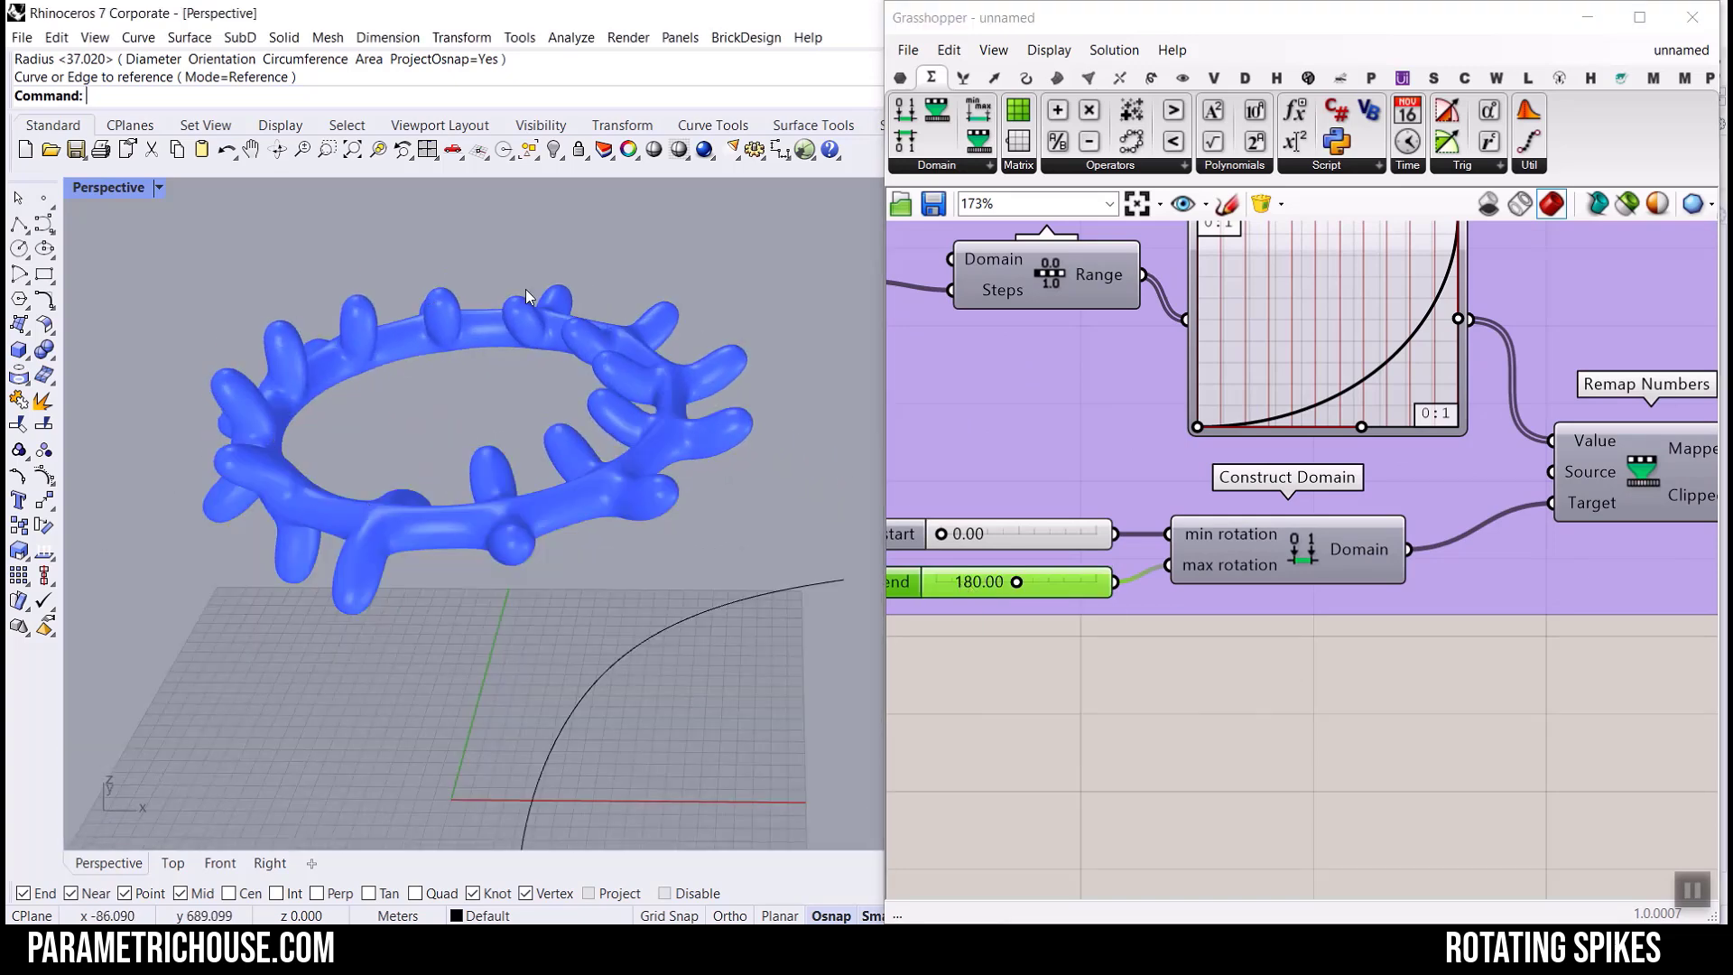
# Raise the division count slider to place more spikes around the ring and inspect the denser mesh.
pyautogui.moveTo(732, 395); pyautogui.dragTo(424, 632, button='right')
pyautogui.moveTo(1053, 375); pyautogui.dragTo(1210, 395, button='right')
pyautogui.moveTo(1188, 360); pyautogui.dragTo(1259, 360)
pyautogui.moveTo(697, 610); pyautogui.dragTo(642, 528, button='right')
pyautogui.scroll(-3, 600, 626)
pyautogui.scroll(3, 600, 626)
pyautogui.moveTo(599, 627); pyautogui.dragTo(549, 536, button='right')
pyautogui.scroll(-10, 1228, 545)
pyautogui.scroll(10, 1432, 559)
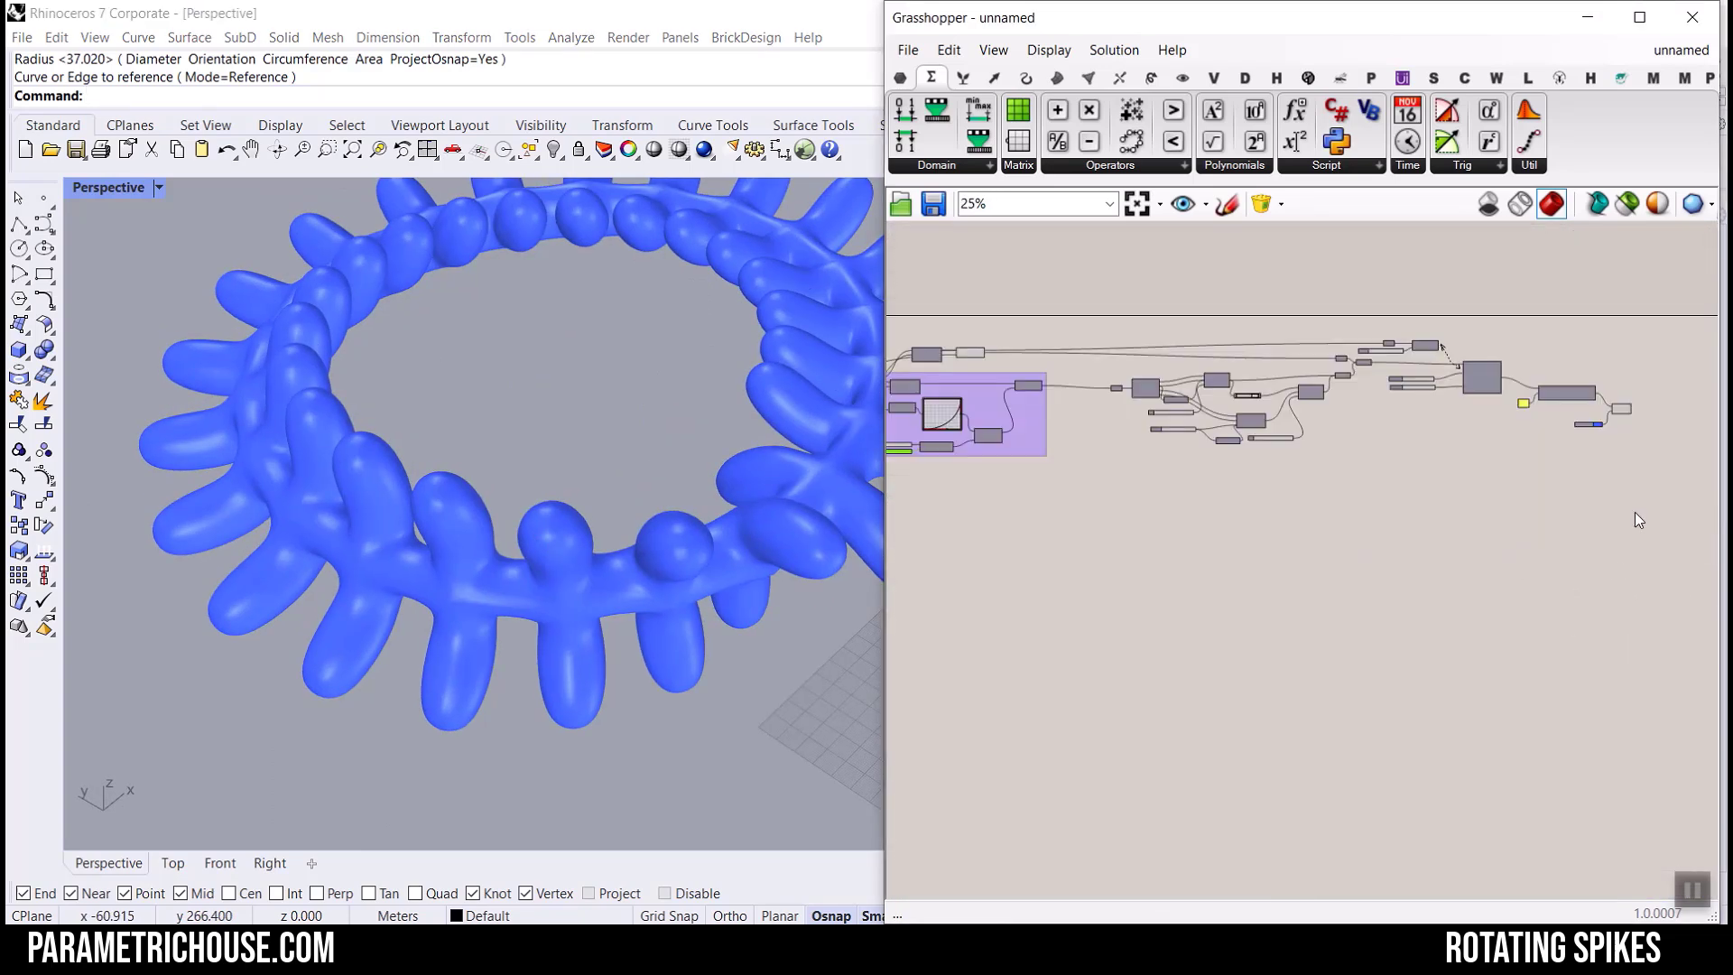
# Switch to the open rotating-spikes definition in Grasshopper.
pyautogui.moveTo(471, 592); pyautogui.dragTo(584, 555, button='right')
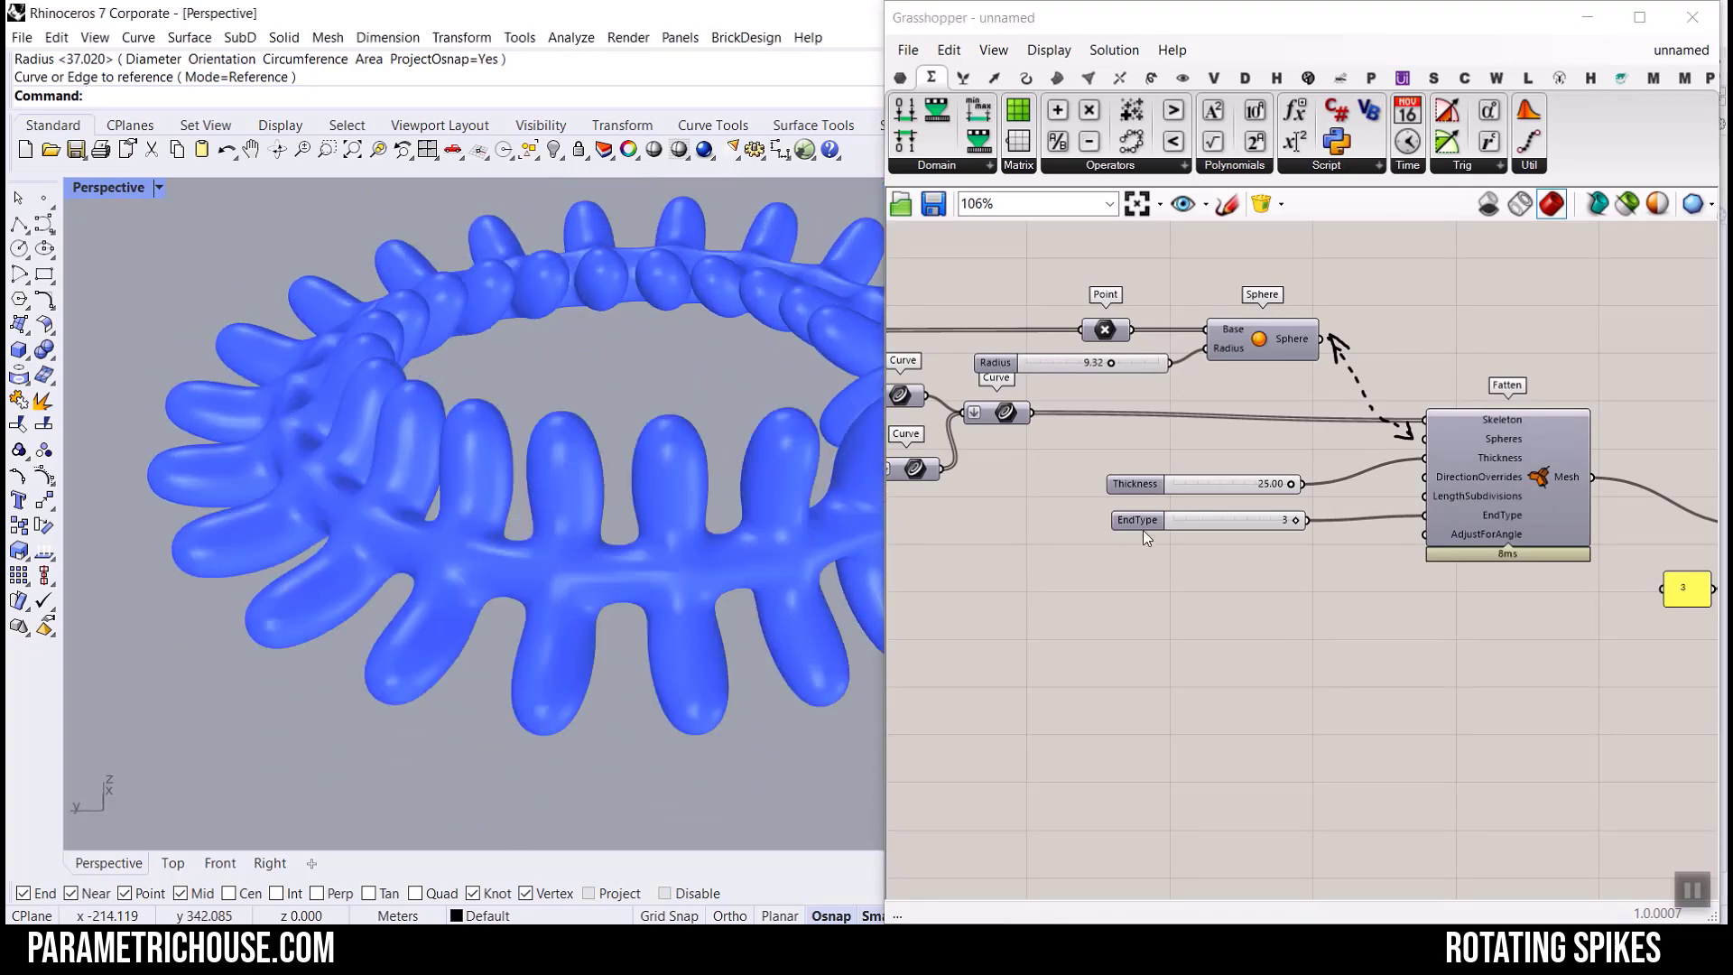
pyautogui.click(1686, 53)
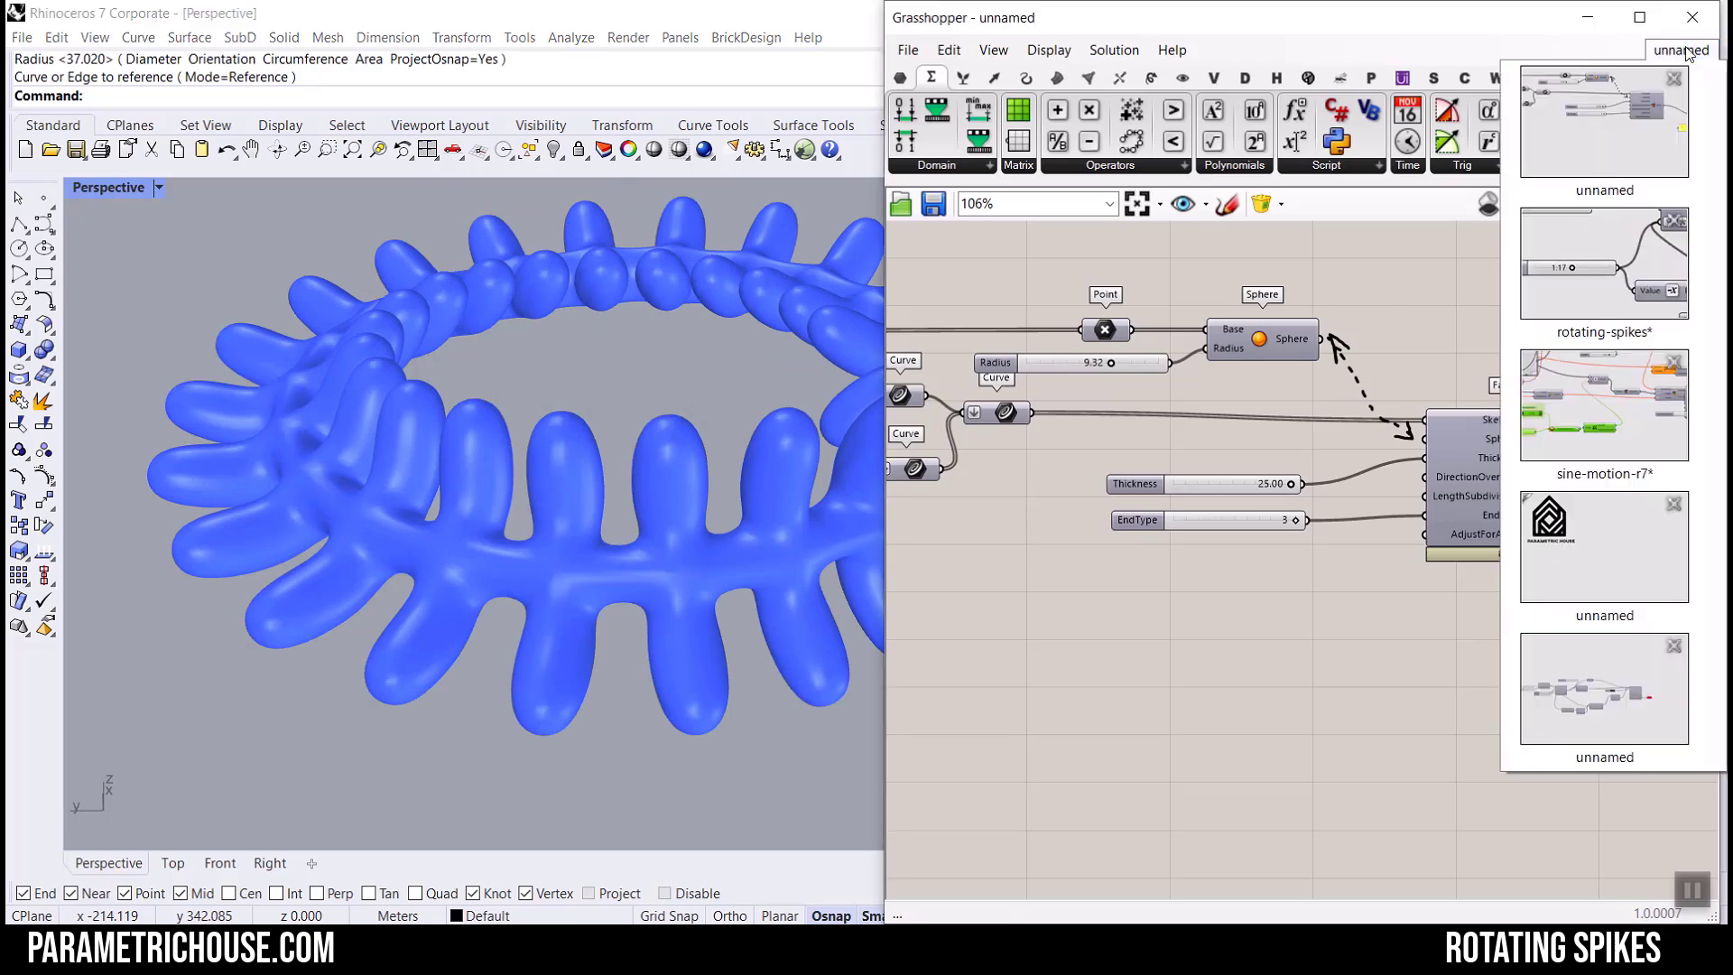
pyautogui.click(1643, 270)
# Turn on the preview of the final red mesh in the rotating-spikes definition.
pyautogui.scroll(-6, 332, 535)
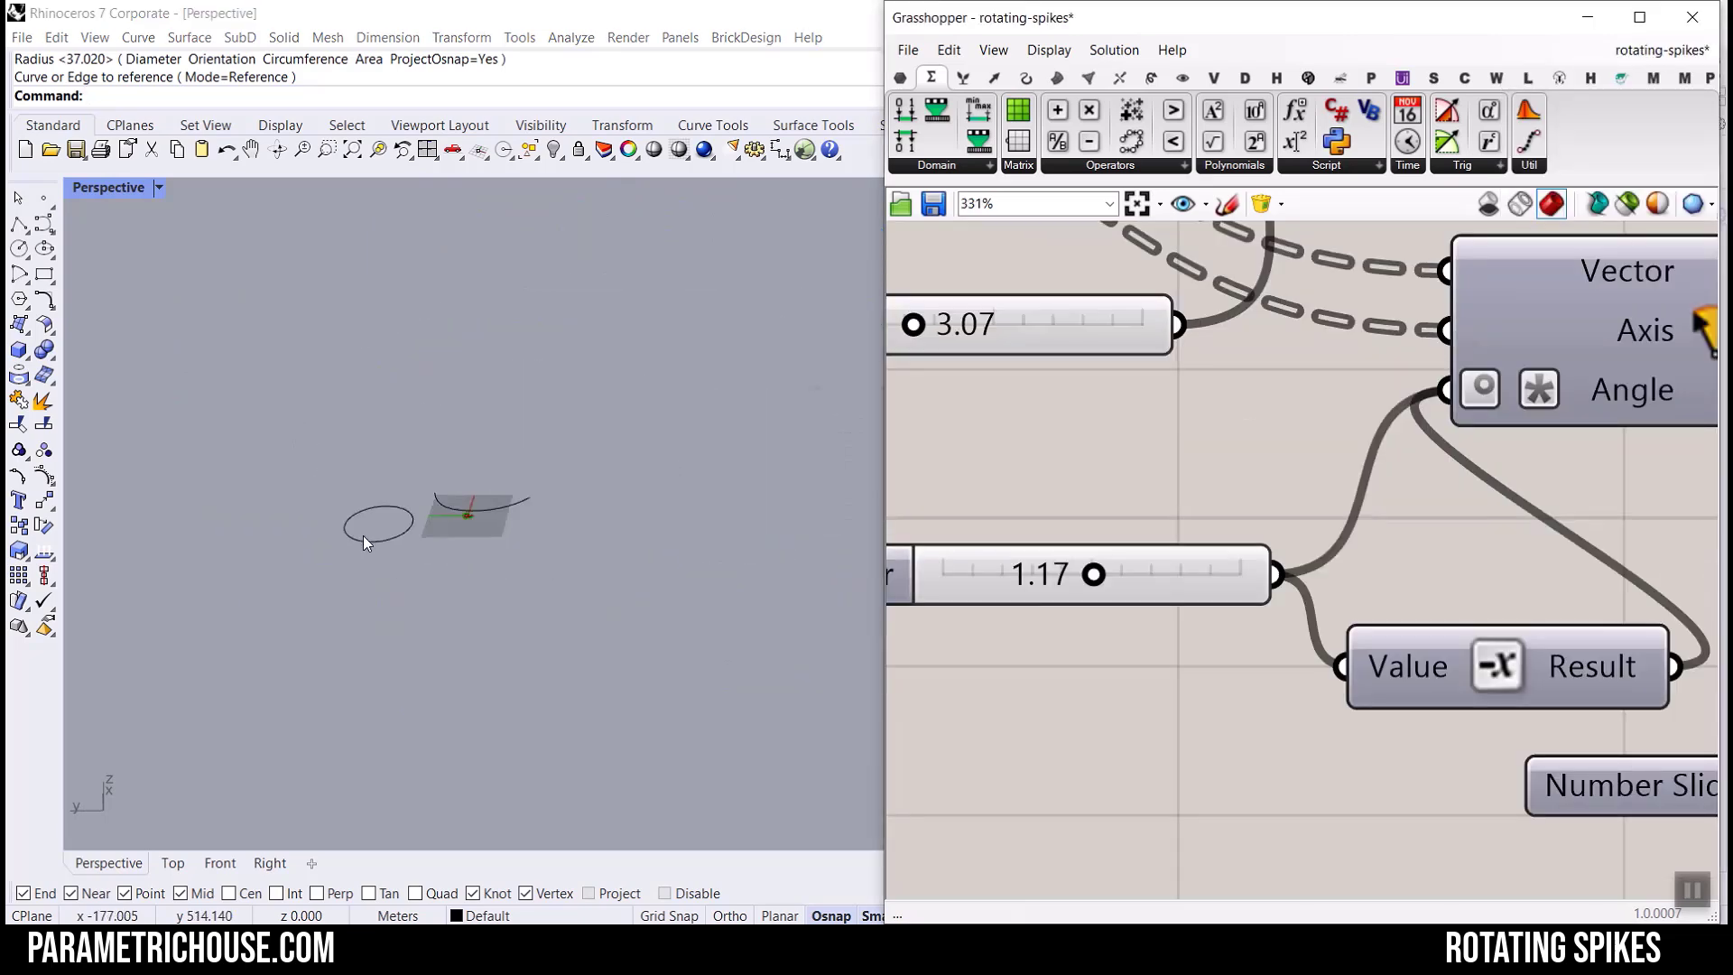
pyautogui.scroll(5, 516, 473)
pyautogui.scroll(-10, 1224, 482)
pyautogui.moveTo(1204, 413); pyautogui.dragTo(1057, 358)
pyautogui.middleClick(1140, 291)
pyautogui.click(1251, 329)
pyautogui.click(1254, 328)
pyautogui.scroll(5, 1482, 483)
pyautogui.scroll(3, 1329, 420)
pyautogui.rightClick(1320, 386)
pyautogui.click(1355, 428)
pyautogui.scroll(3, 371, 478)
pyautogui.scroll(-4, 1625, 540)
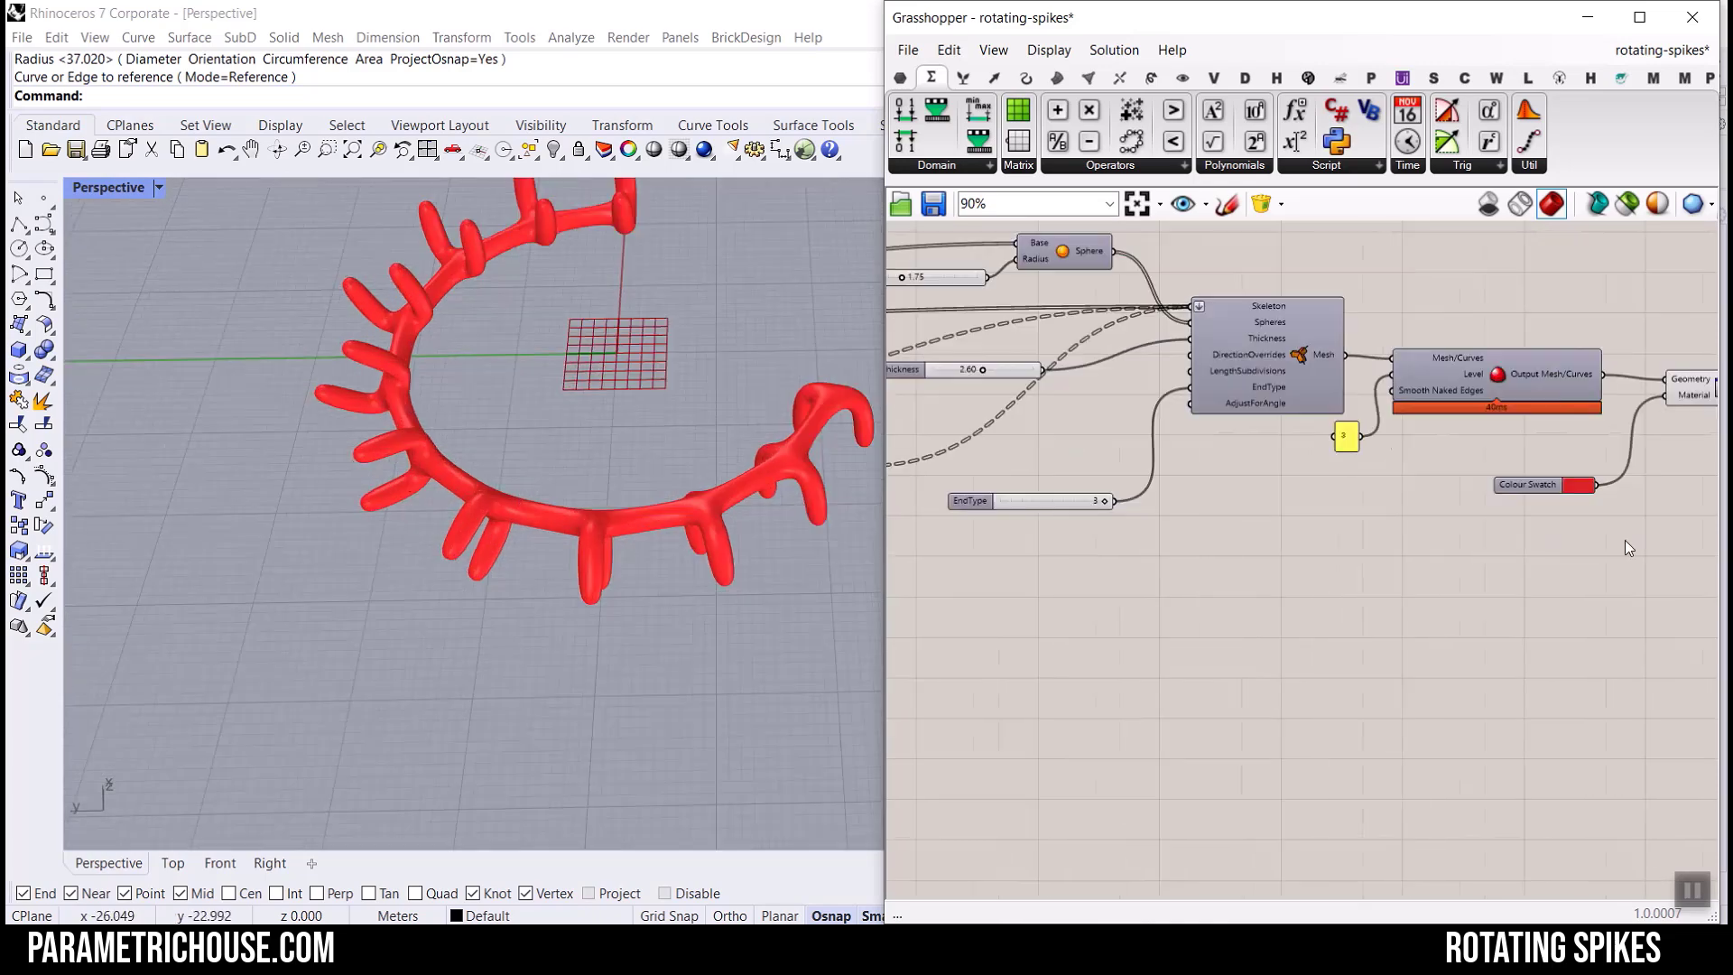
# Start the simulation with the 20 ms Trigger and view the rotating spikes on the open arc from several angles.
pyautogui.scroll(8, 1057, 617)
pyautogui.scroll(2, 1010, 541)
pyautogui.click(1047, 526)
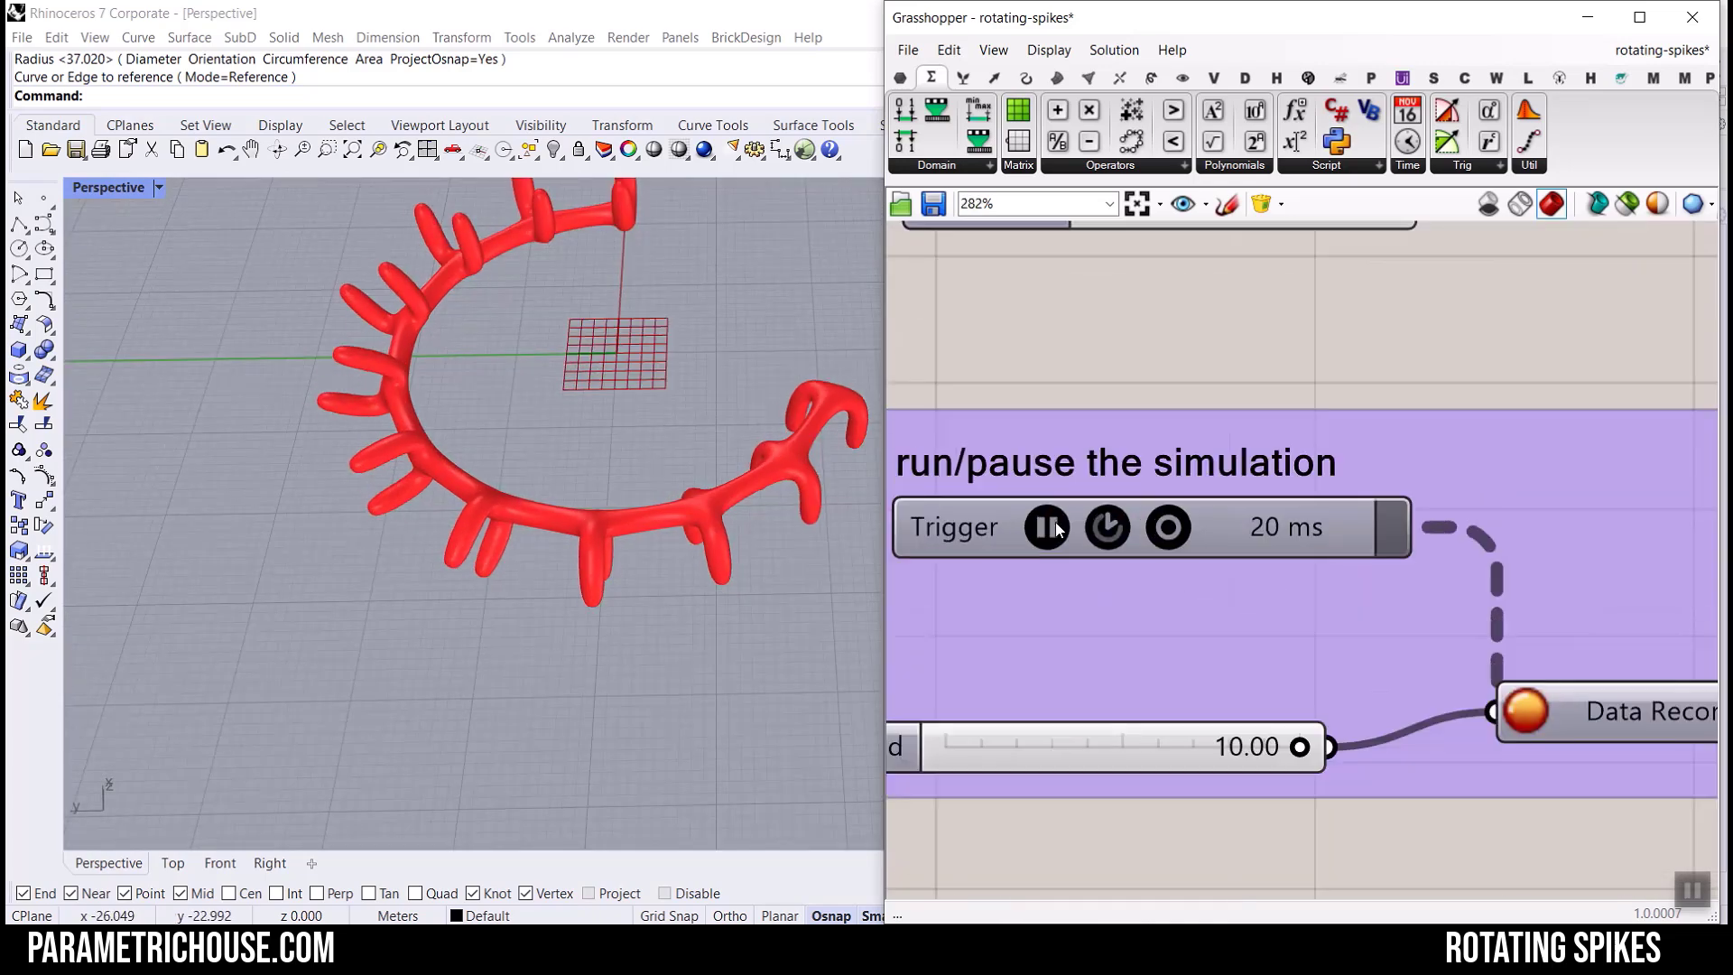
pyautogui.moveTo(426, 562); pyautogui.dragTo(481, 518, button='right')
pyautogui.scroll(6, 666, 440)
pyautogui.scroll(-7, 371, 538)
pyautogui.scroll(8, 568, 430)
pyautogui.scroll(-3, 583, 448)
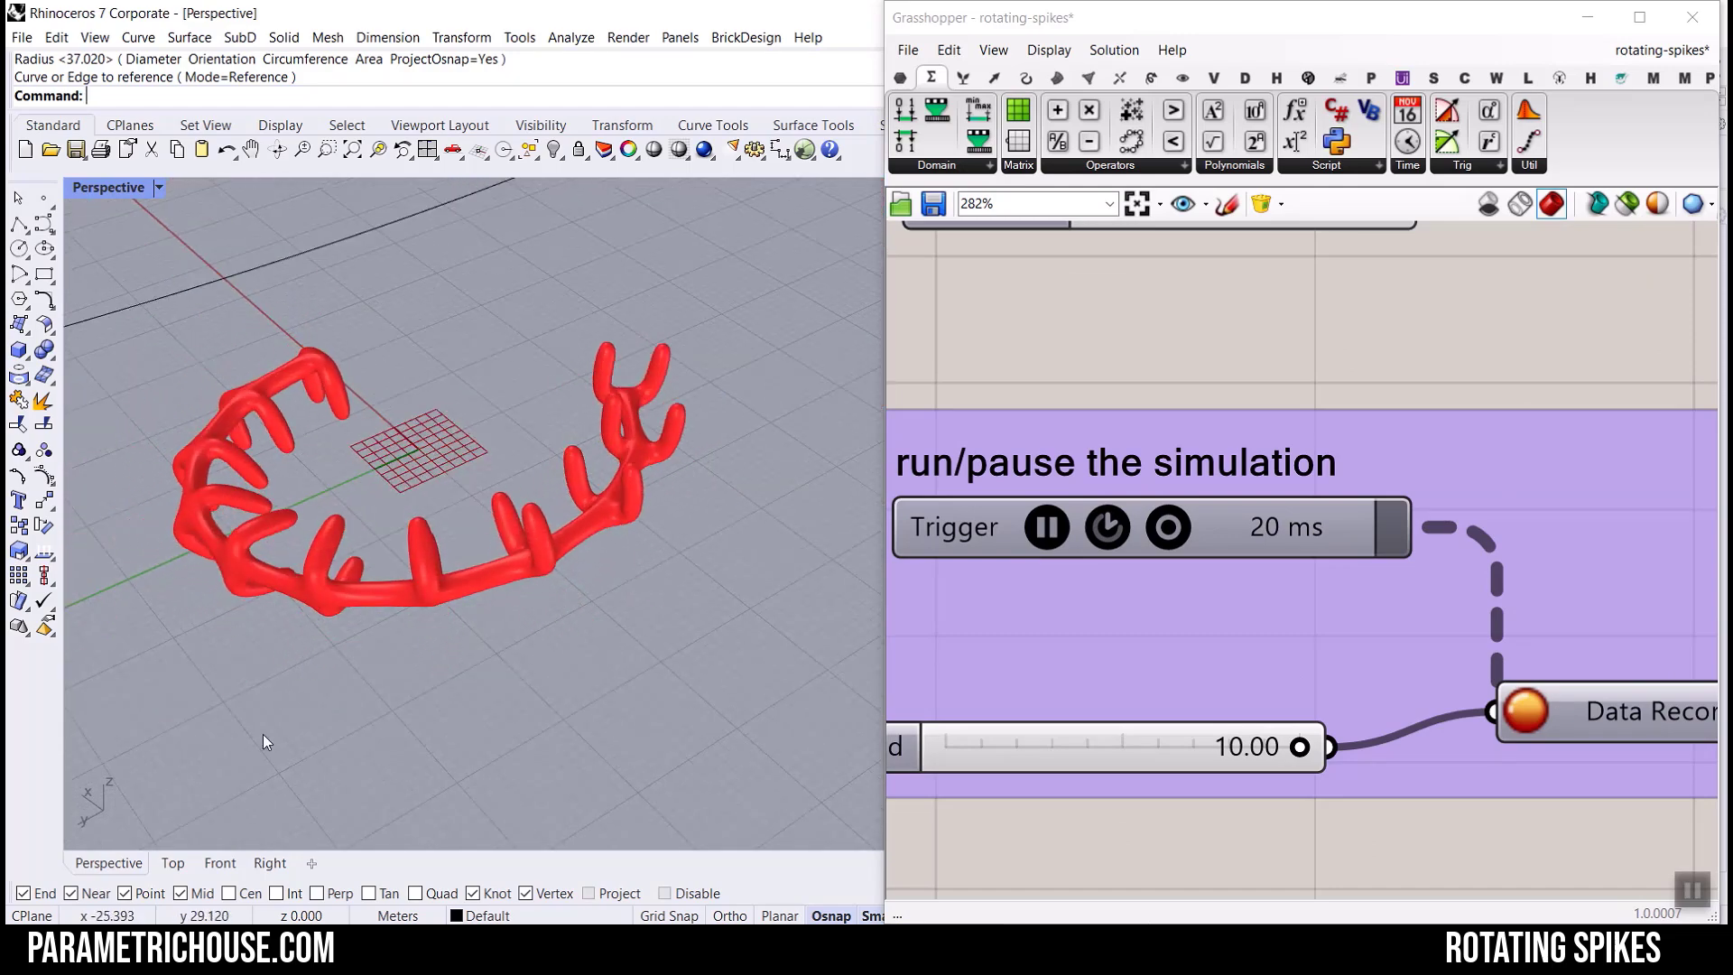
# Replace the arc with the circle as the input of the base Curve parameter and show the model in the Top view.
pyautogui.scroll(-5, 588, 573)
pyautogui.scroll(-7, 1364, 681)
pyautogui.scroll(-5, 1222, 558)
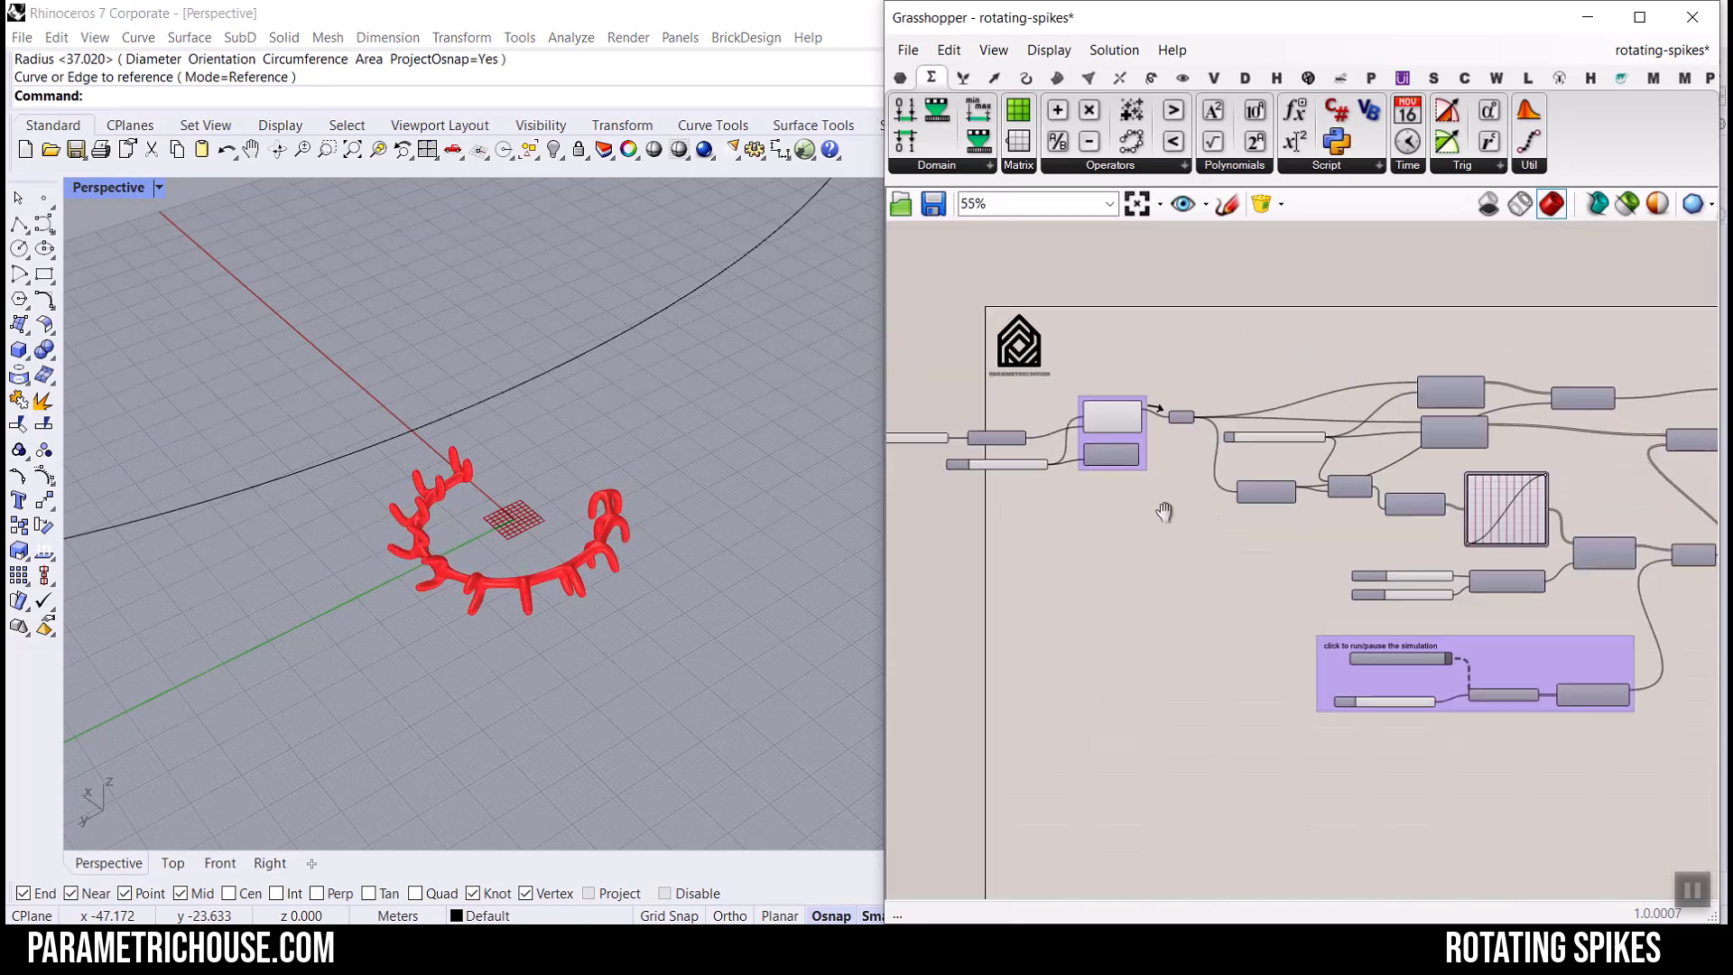
pyautogui.scroll(10, 1156, 446)
pyautogui.keyDown('ctrl'); pyautogui.moveTo(1303, 339); pyautogui.dragTo(1264, 389); pyautogui.keyUp('ctrl')
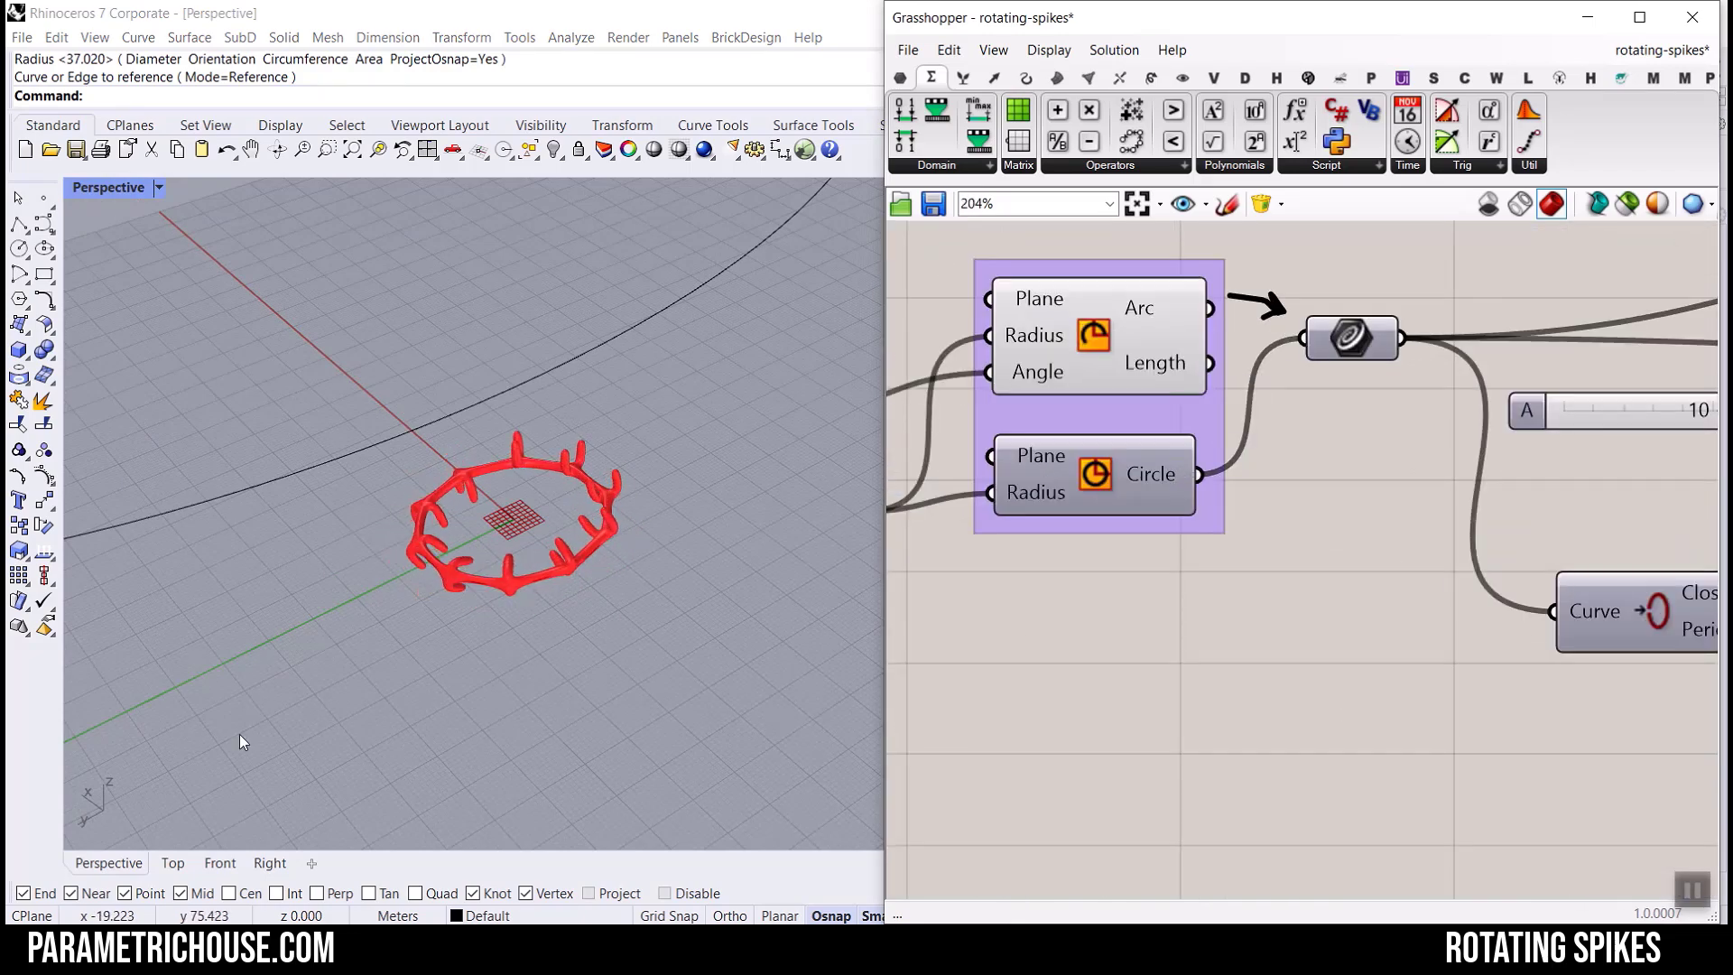
pyautogui.click(174, 862)
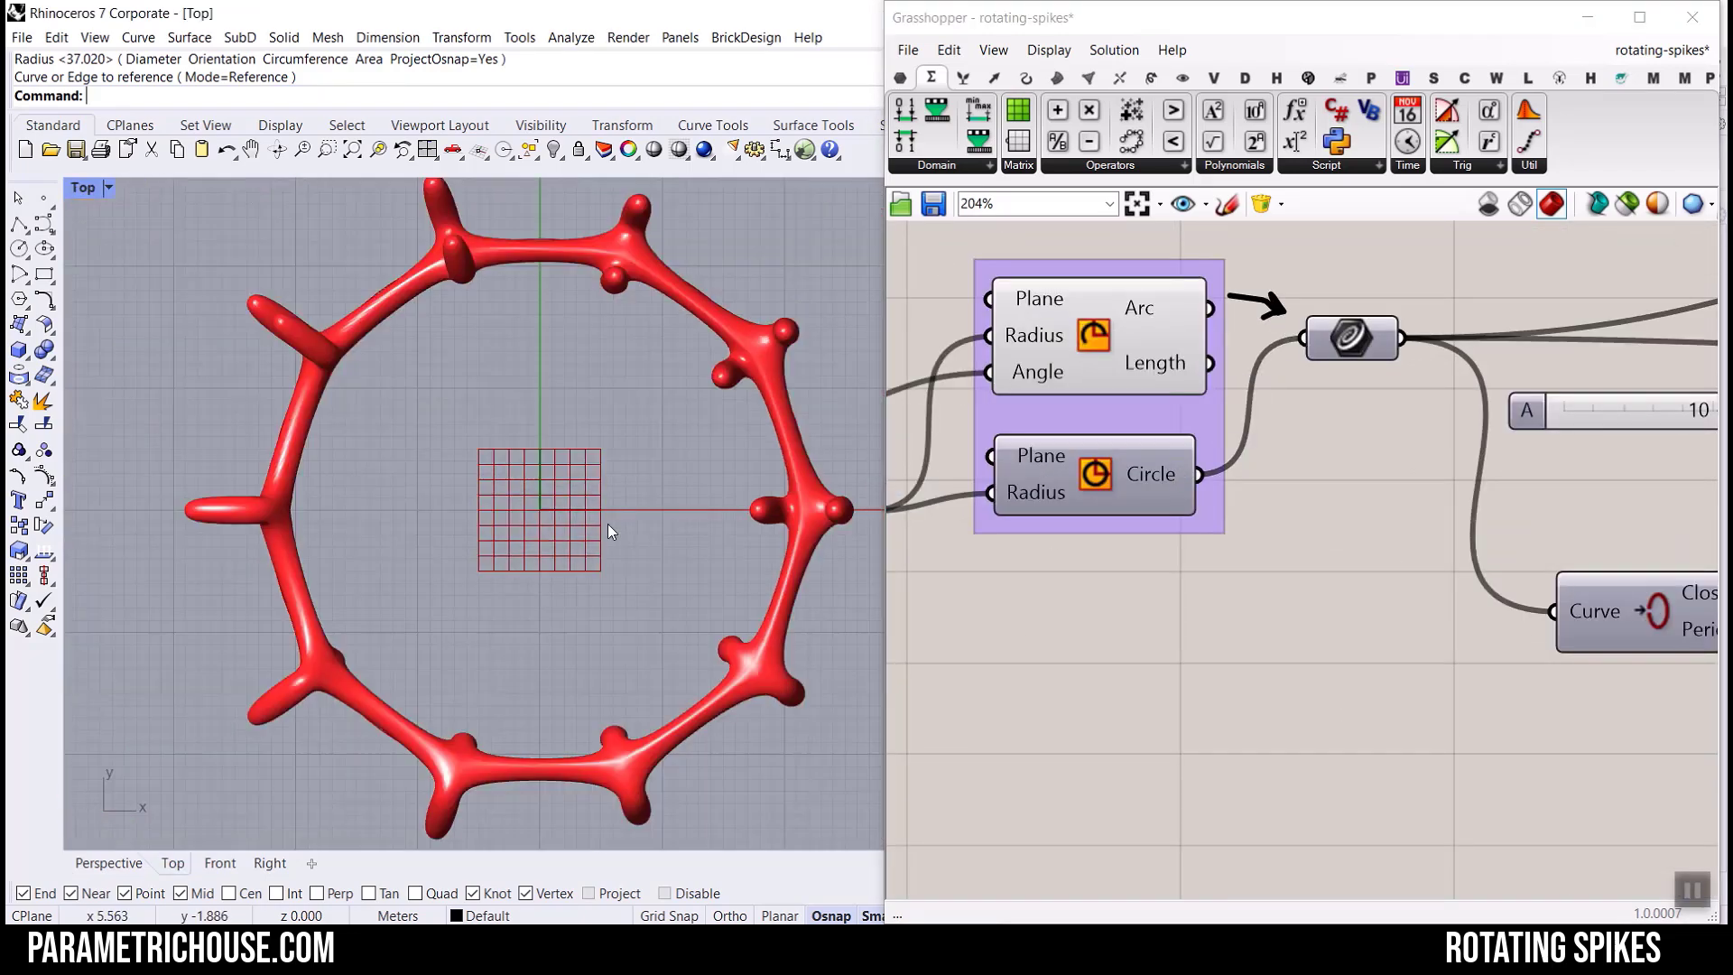
# Set the division count slider A to 16 for more spikes around the circle.
pyautogui.scroll(-5, 1354, 452)
pyautogui.scroll(7, 1389, 394)
pyautogui.moveTo(1320, 356); pyautogui.dragTo(1623, 367)
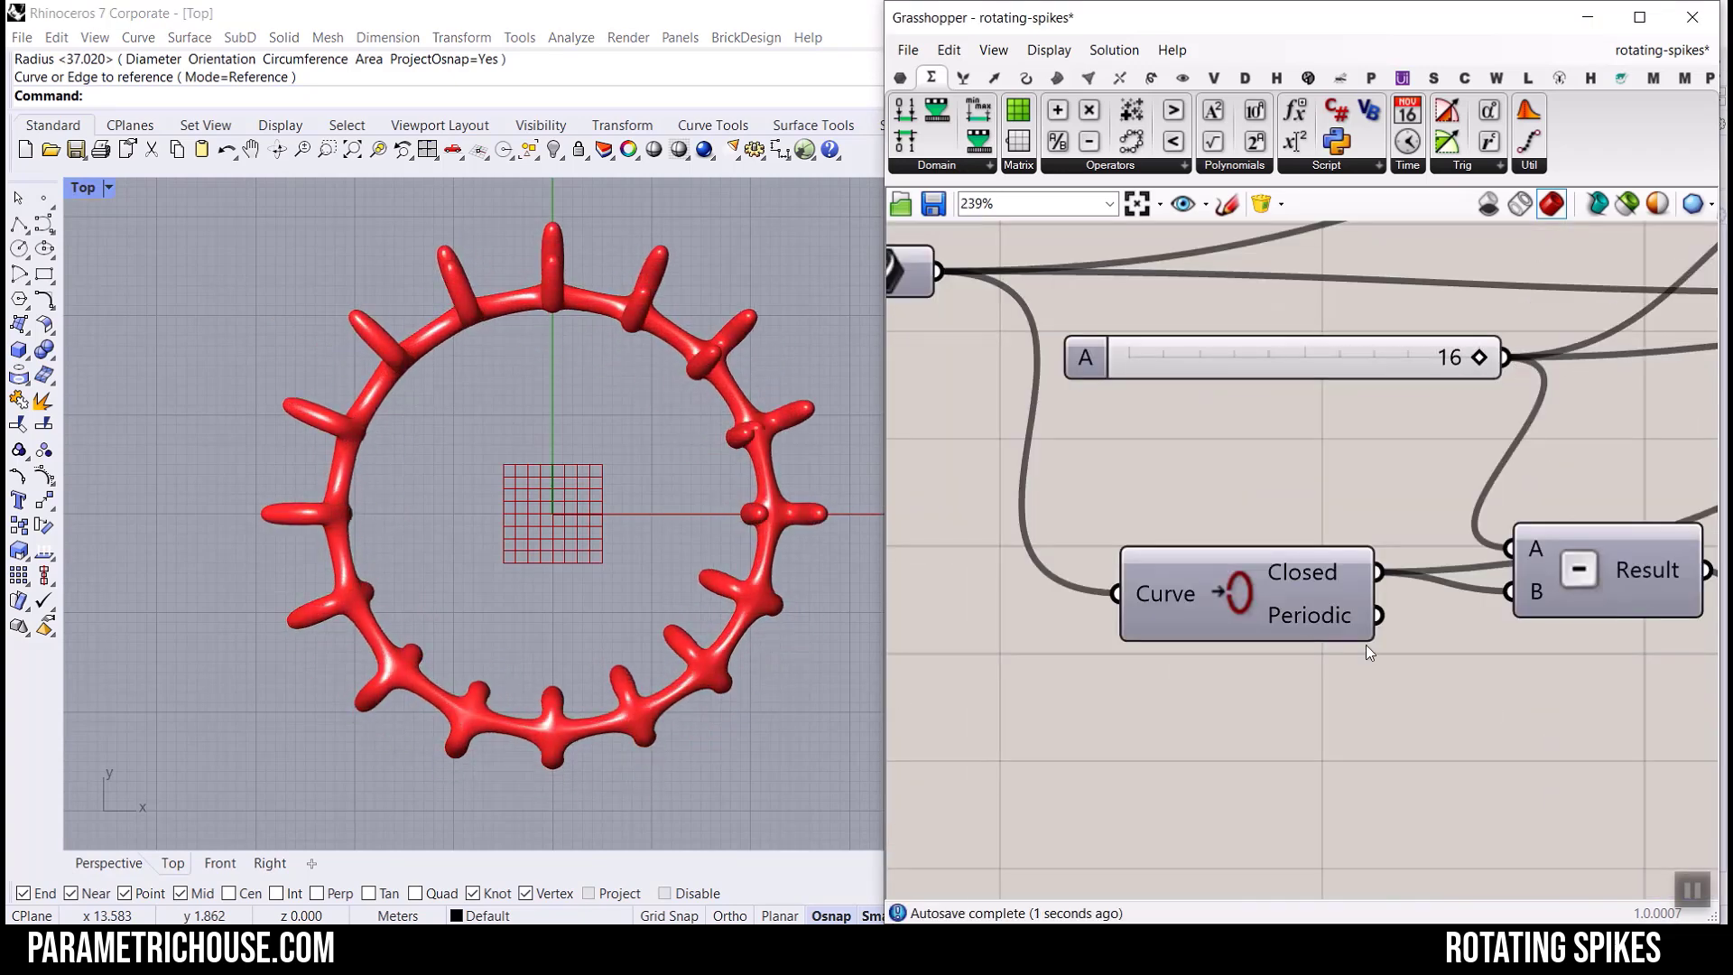
# Set both the Fatten Thickness slider and the sphere Radius slider to 5.00.
pyautogui.scroll(-10, 1210, 562)
pyautogui.scroll(10, 1243, 573)
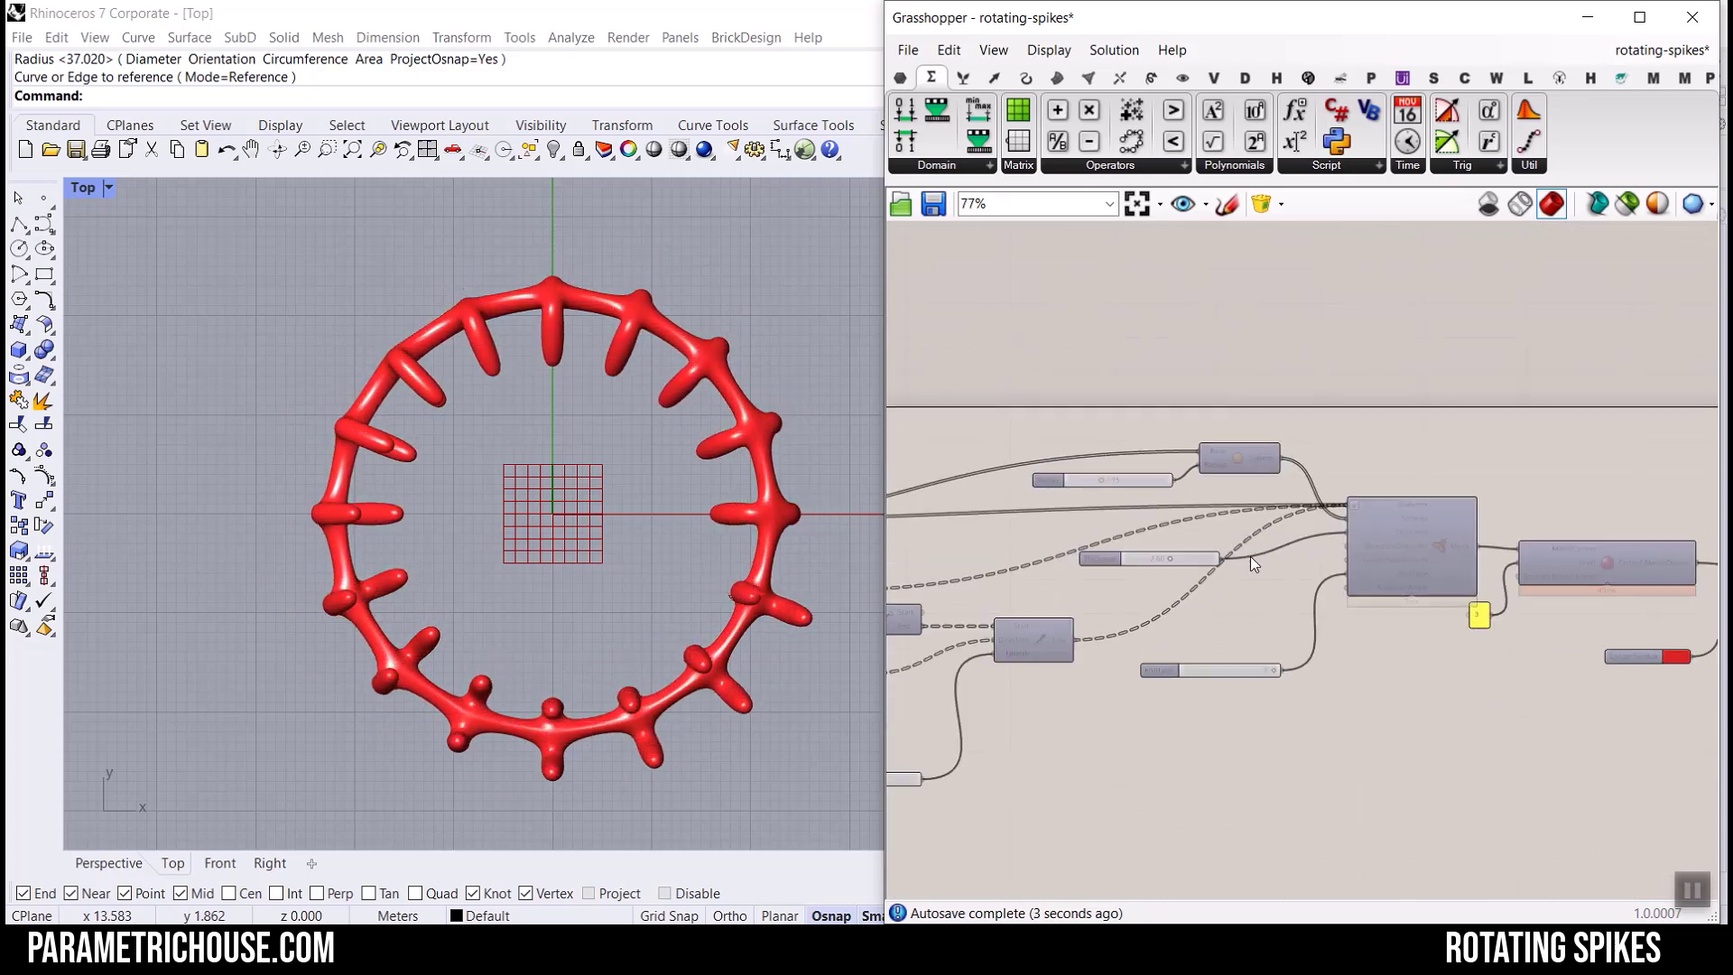
pyautogui.moveTo(1130, 554); pyautogui.dragTo(1264, 553)
pyautogui.moveTo(916, 309); pyautogui.dragTo(1112, 309)
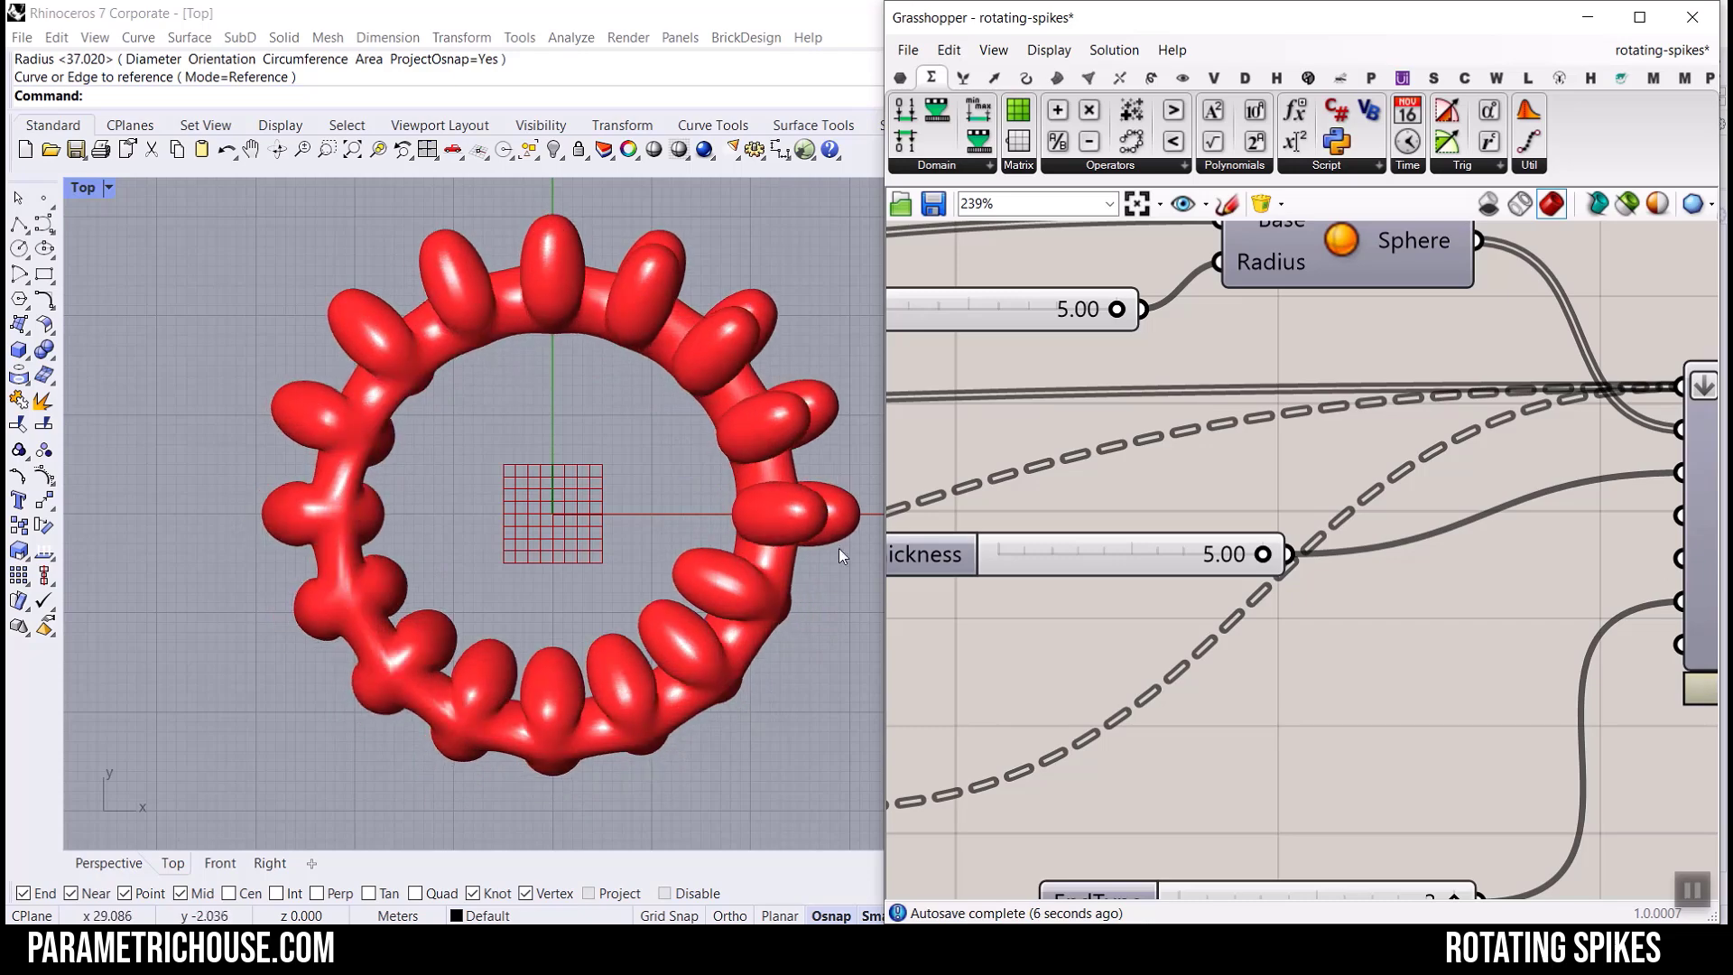
pyautogui.moveTo(1213, 587); pyautogui.dragTo(1317, 541, button='right')
# Tune the vector rotation angle slider, trying -90.00 and settling on 90.00, and set the first line's length slider to 7.01.
pyautogui.scroll(-7, 1317, 542)
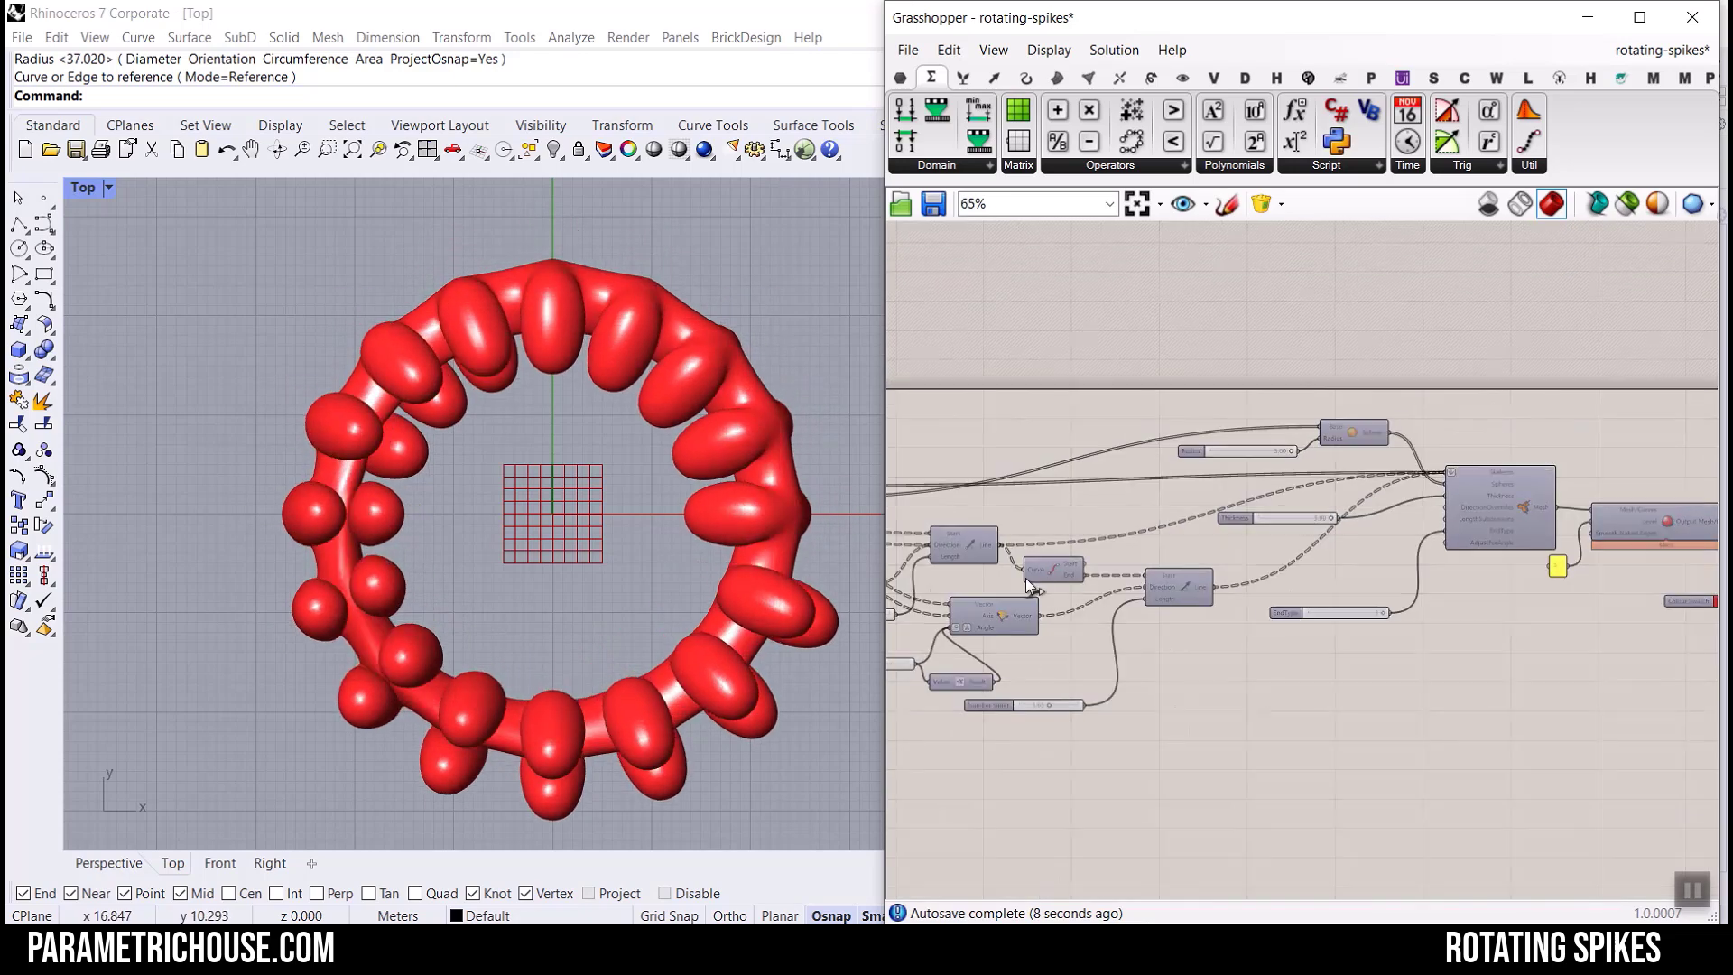
pyautogui.moveTo(1009, 582); pyautogui.dragTo(1207, 584, button='right')
pyautogui.scroll(6, 1029, 649)
pyautogui.moveTo(1191, 718); pyautogui.dragTo(1286, 717)
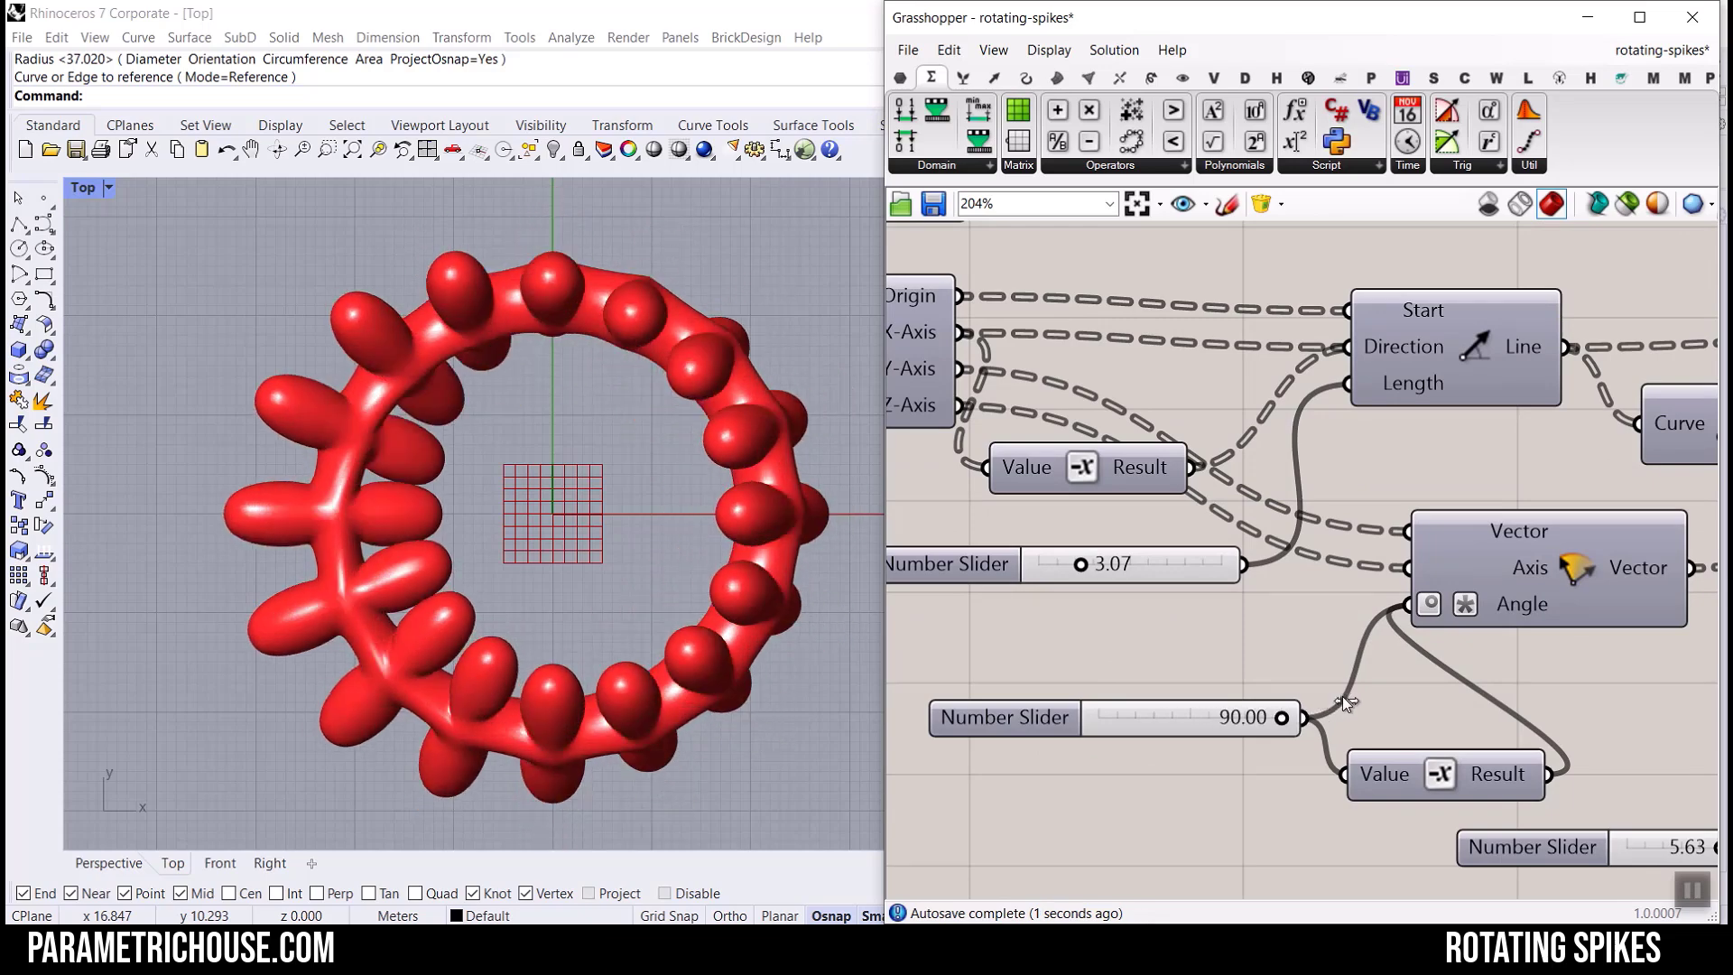
pyautogui.moveTo(1287, 700); pyautogui.dragTo(848, 696)
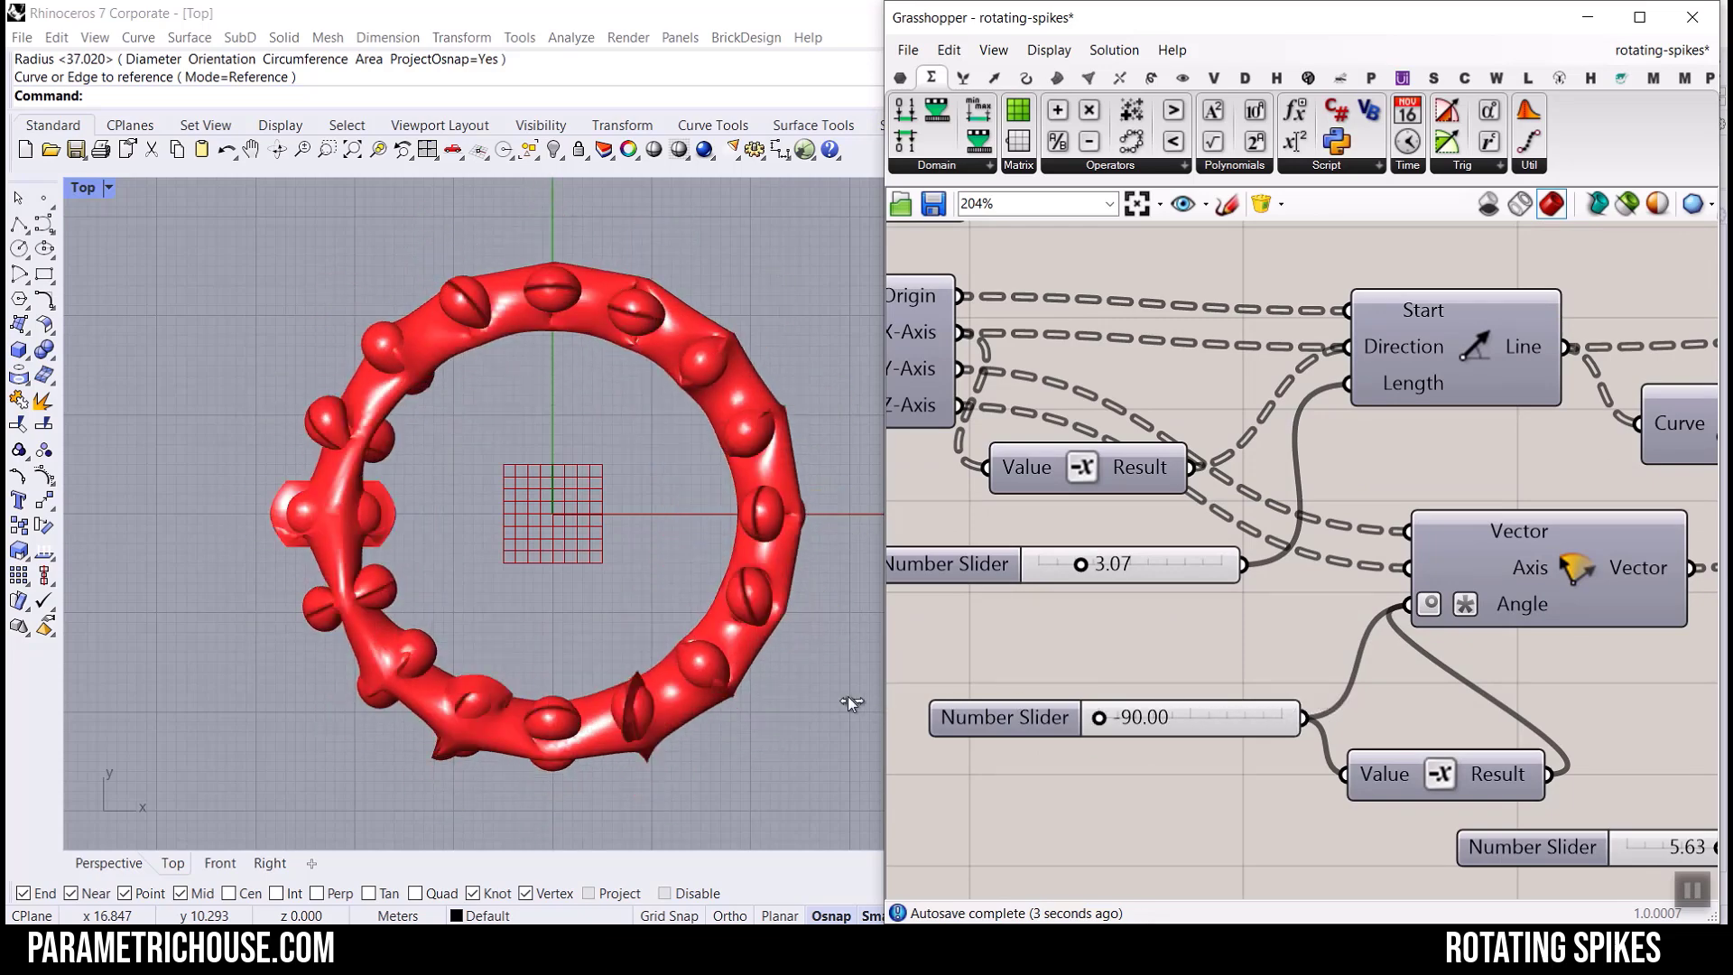
pyautogui.moveTo(1140, 727); pyautogui.dragTo(1327, 733)
pyautogui.moveTo(1080, 564); pyautogui.dragTo(1165, 571)
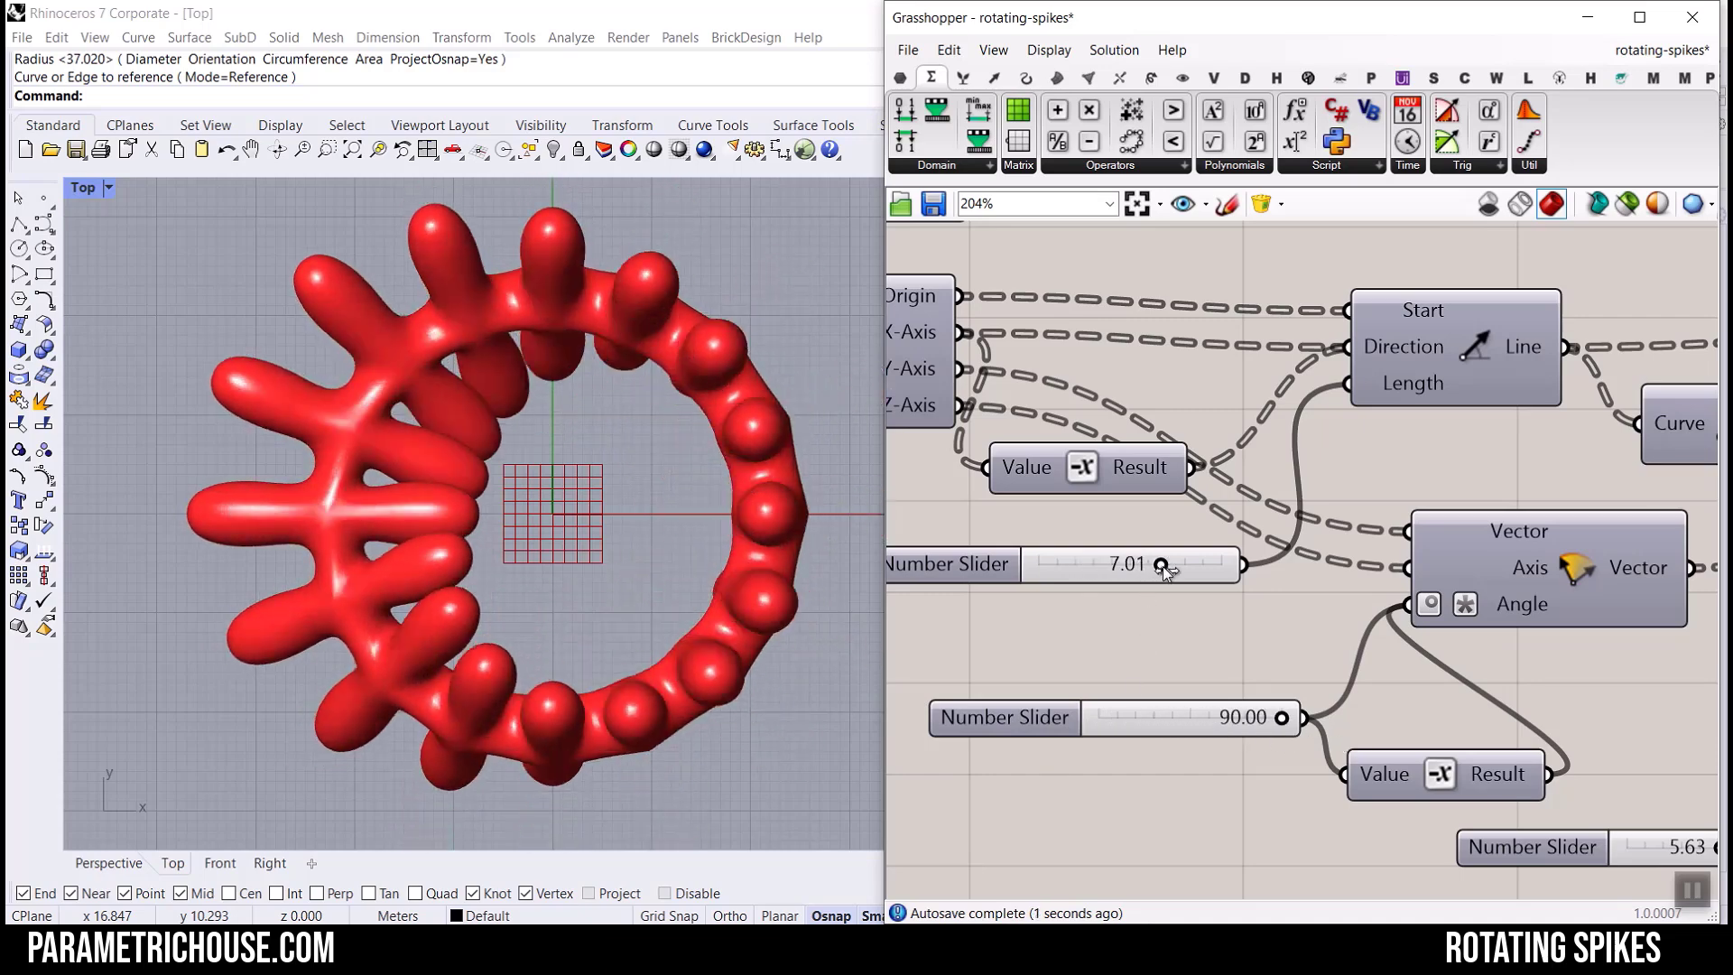
pyautogui.scroll(-2, 339, 511)
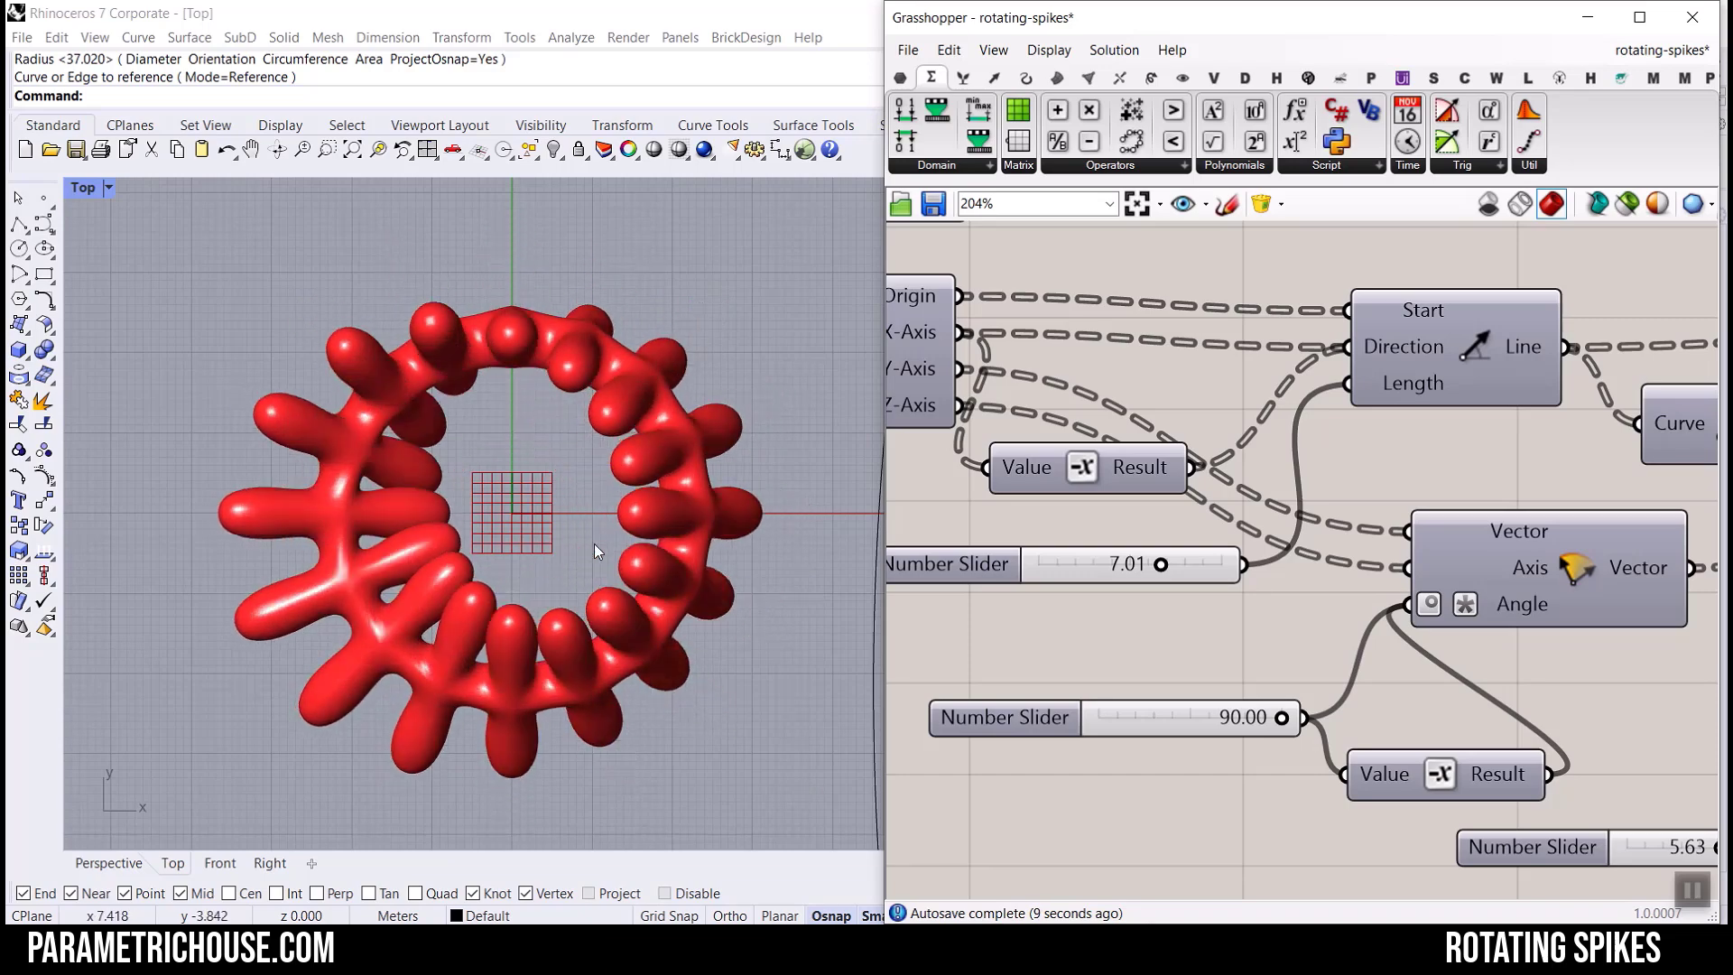
# Pause the simulation at the Trigger that feeds the Data Recorder.
pyautogui.scroll(-6, 1206, 456)
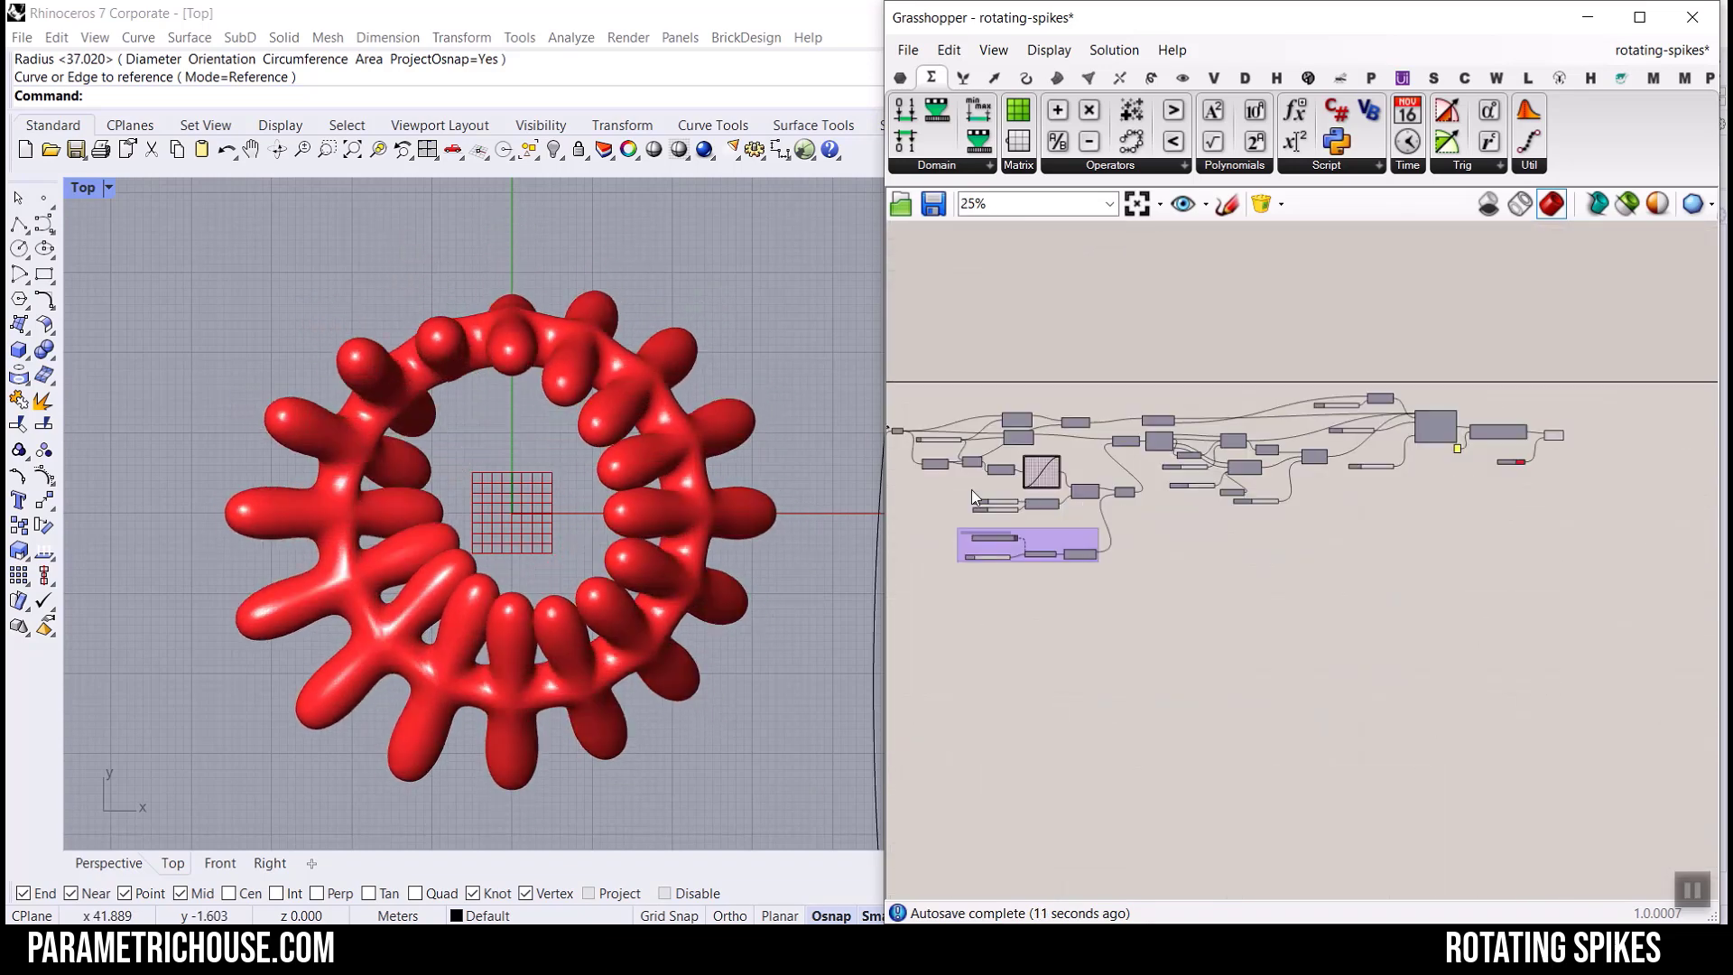
pyautogui.scroll(7, 1029, 546)
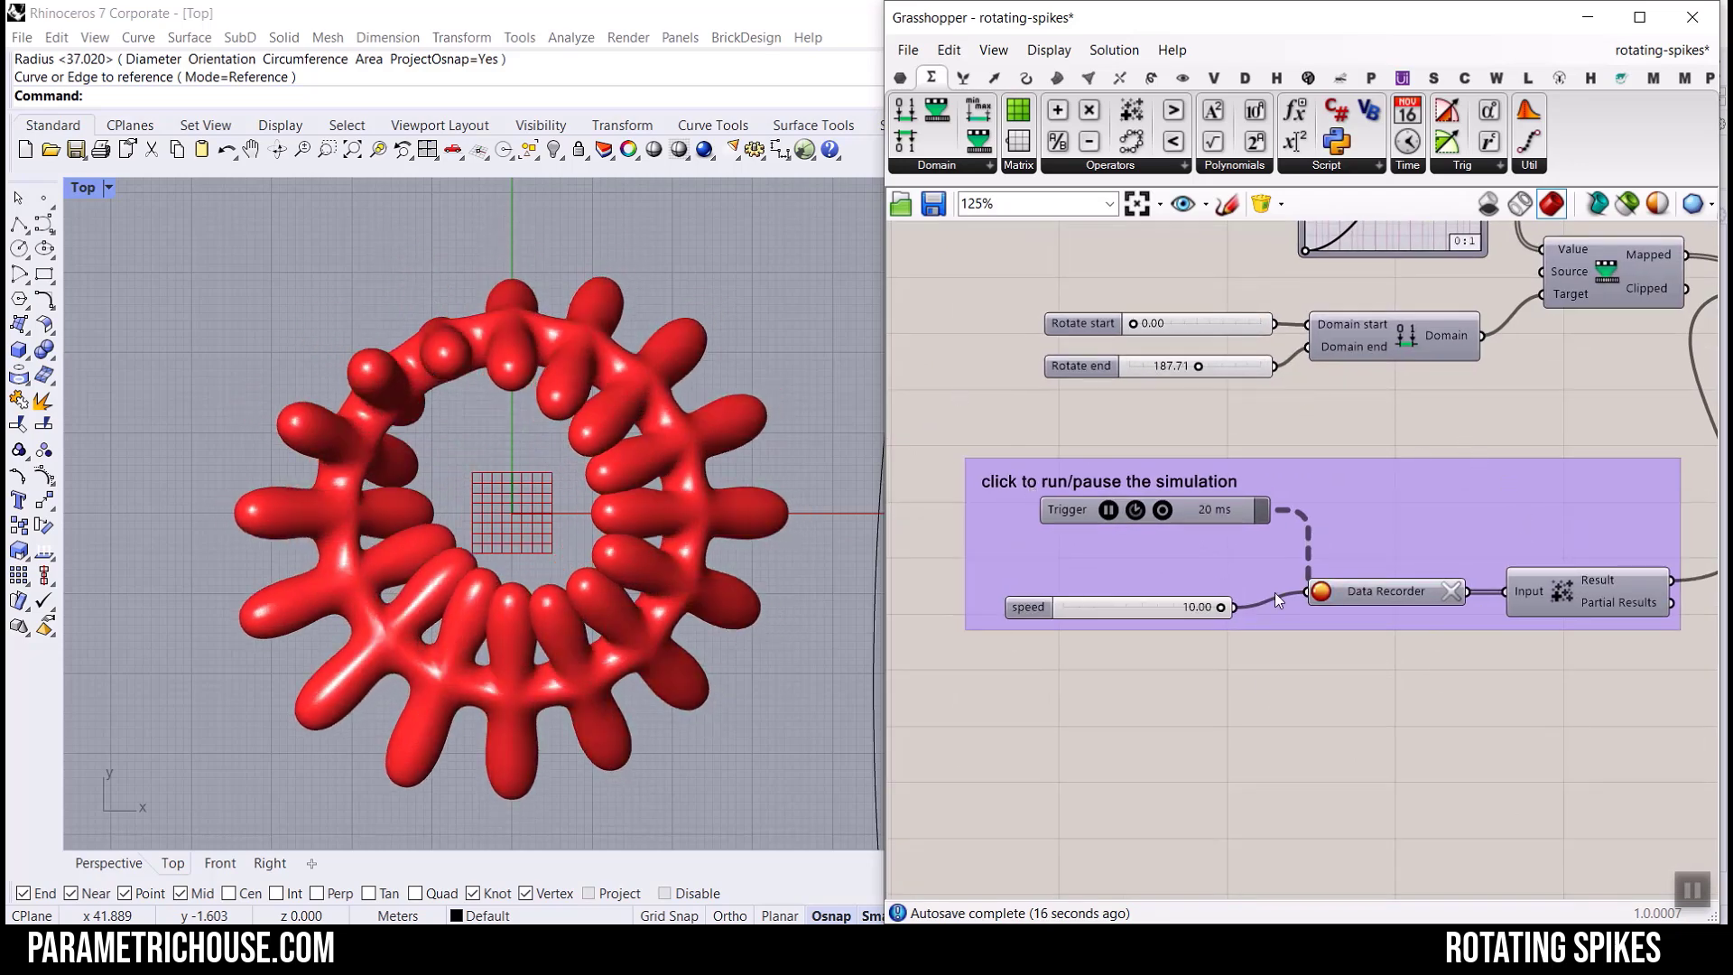
pyautogui.moveTo(1583, 319); pyautogui.dragTo(1464, 429, button='right')
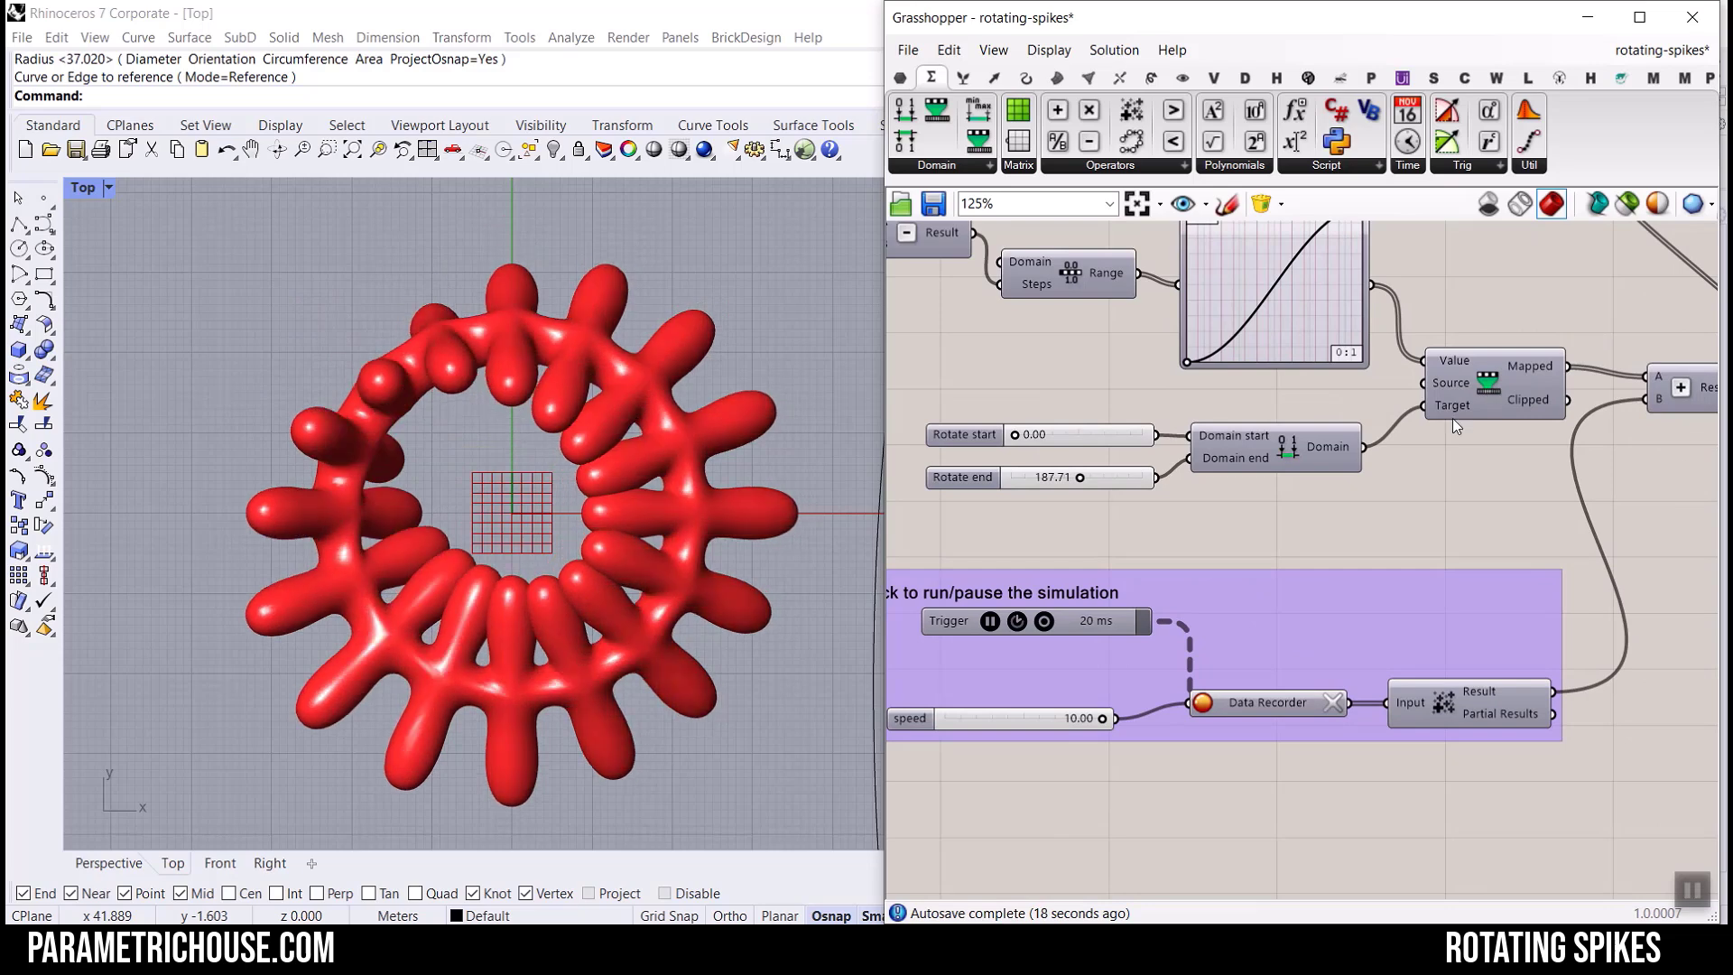
pyautogui.click(990, 621)
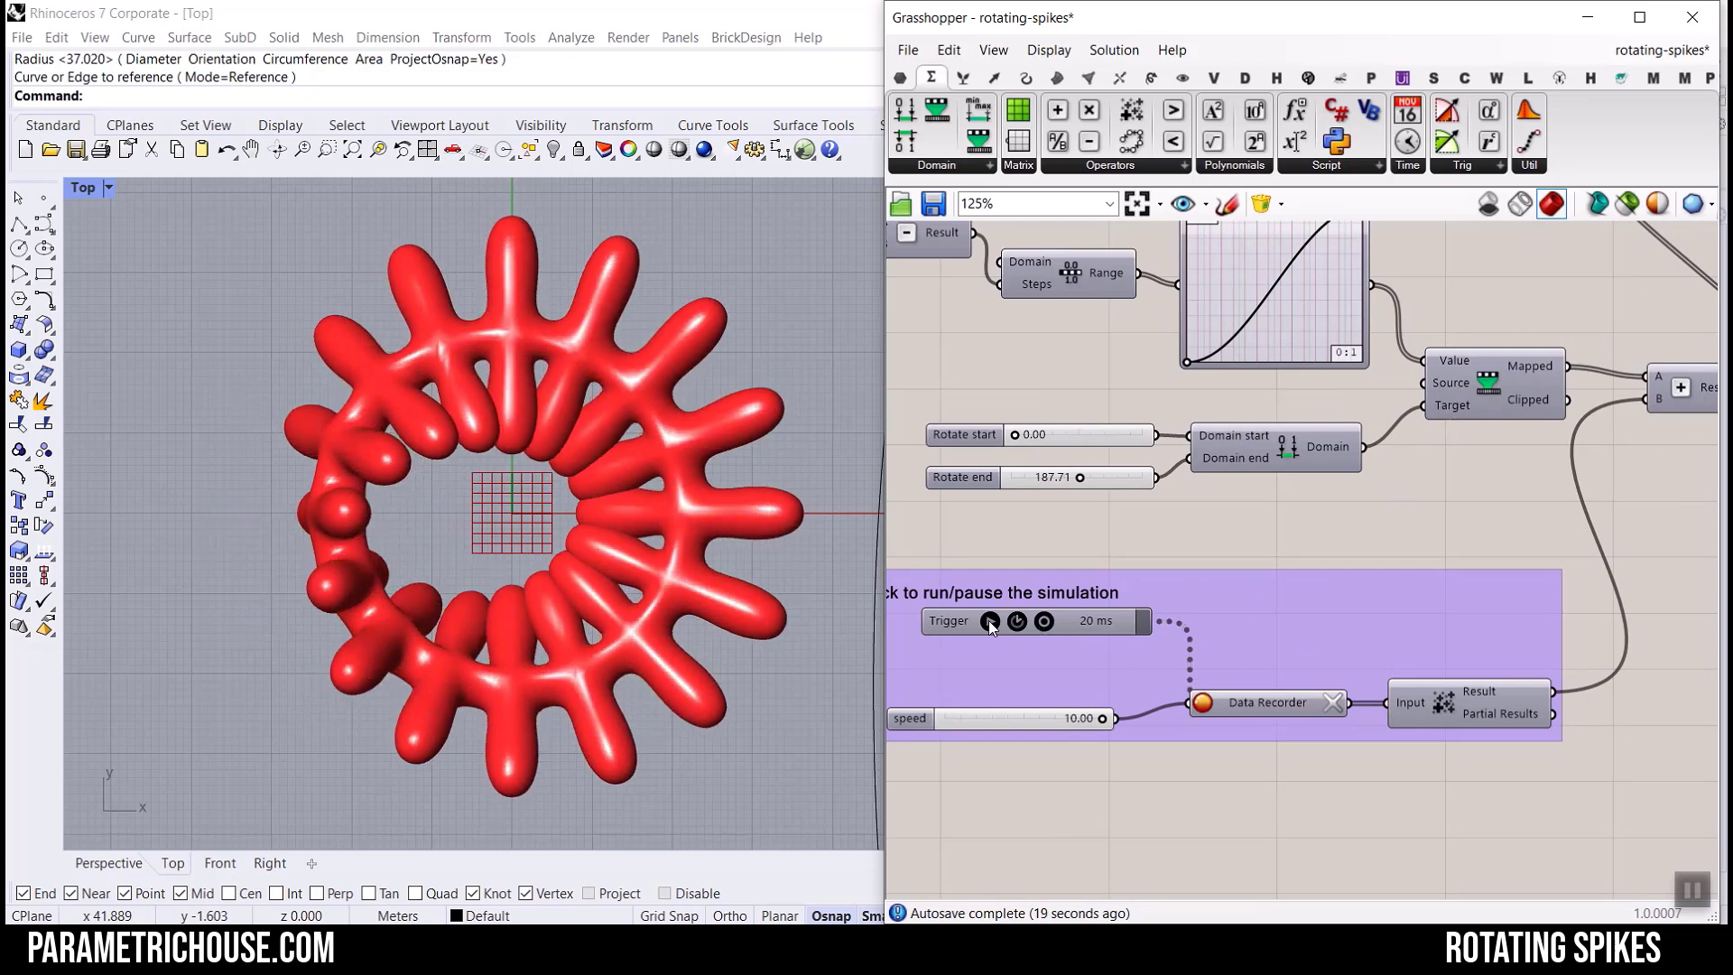
# Switch back to the unnamed definition and bring its blue spiky ring into view.
pyautogui.click(1660, 51)
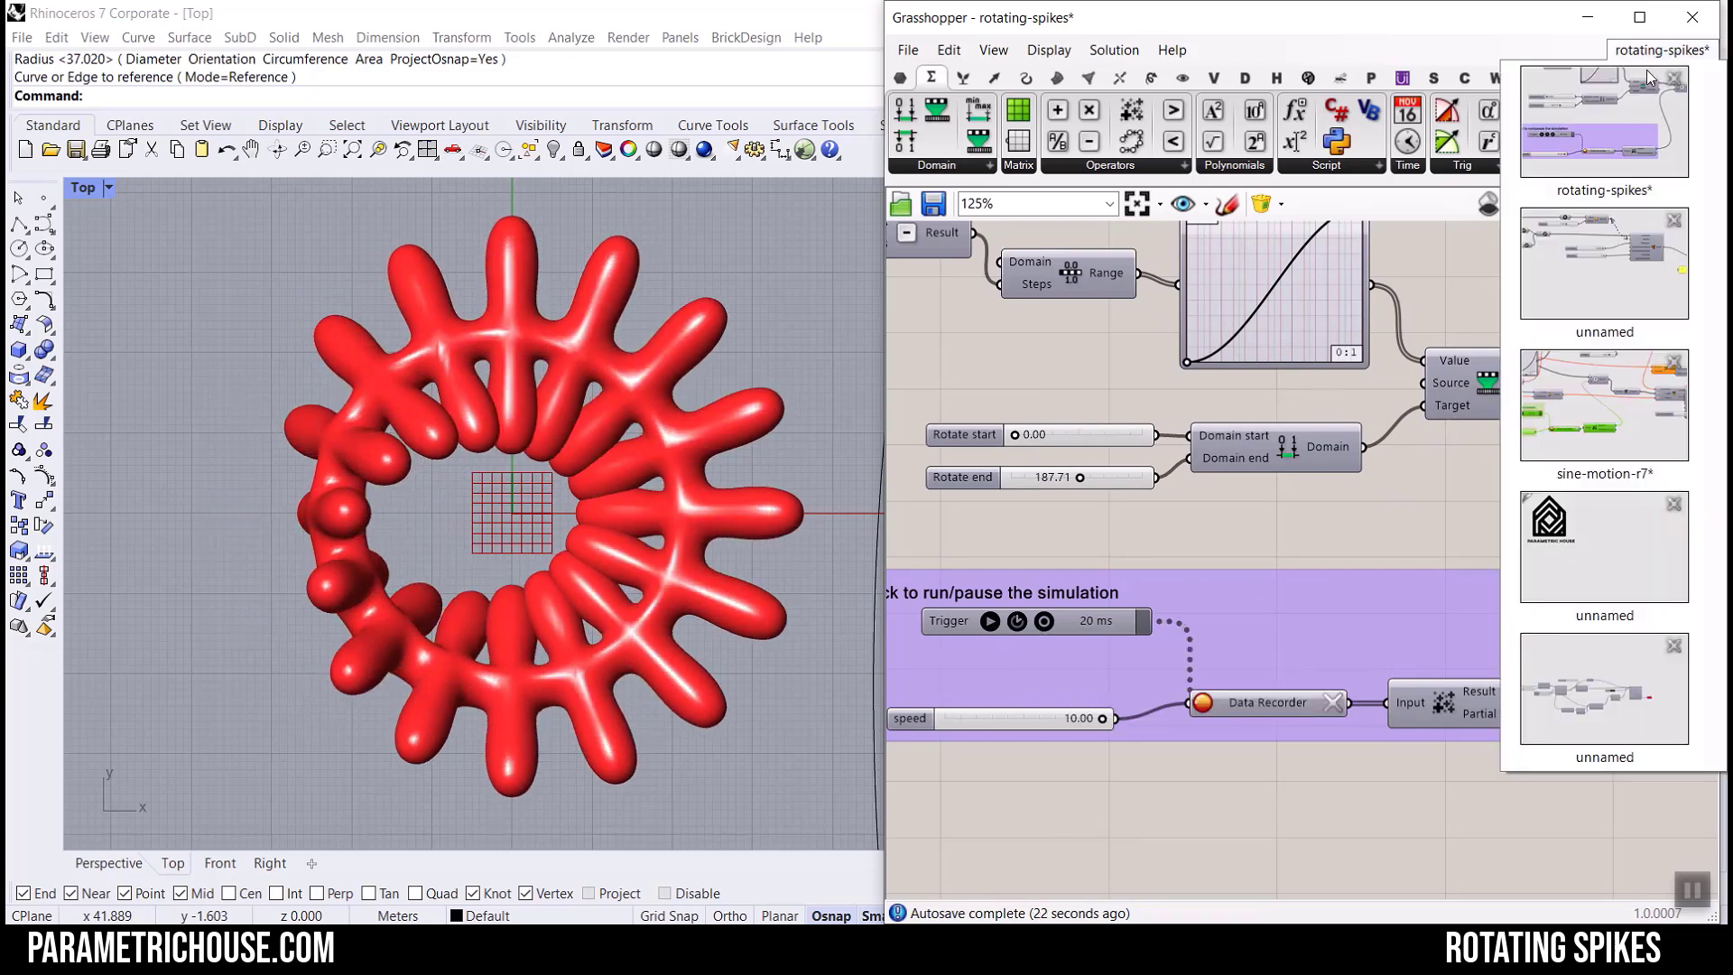
pyautogui.click(1634, 287)
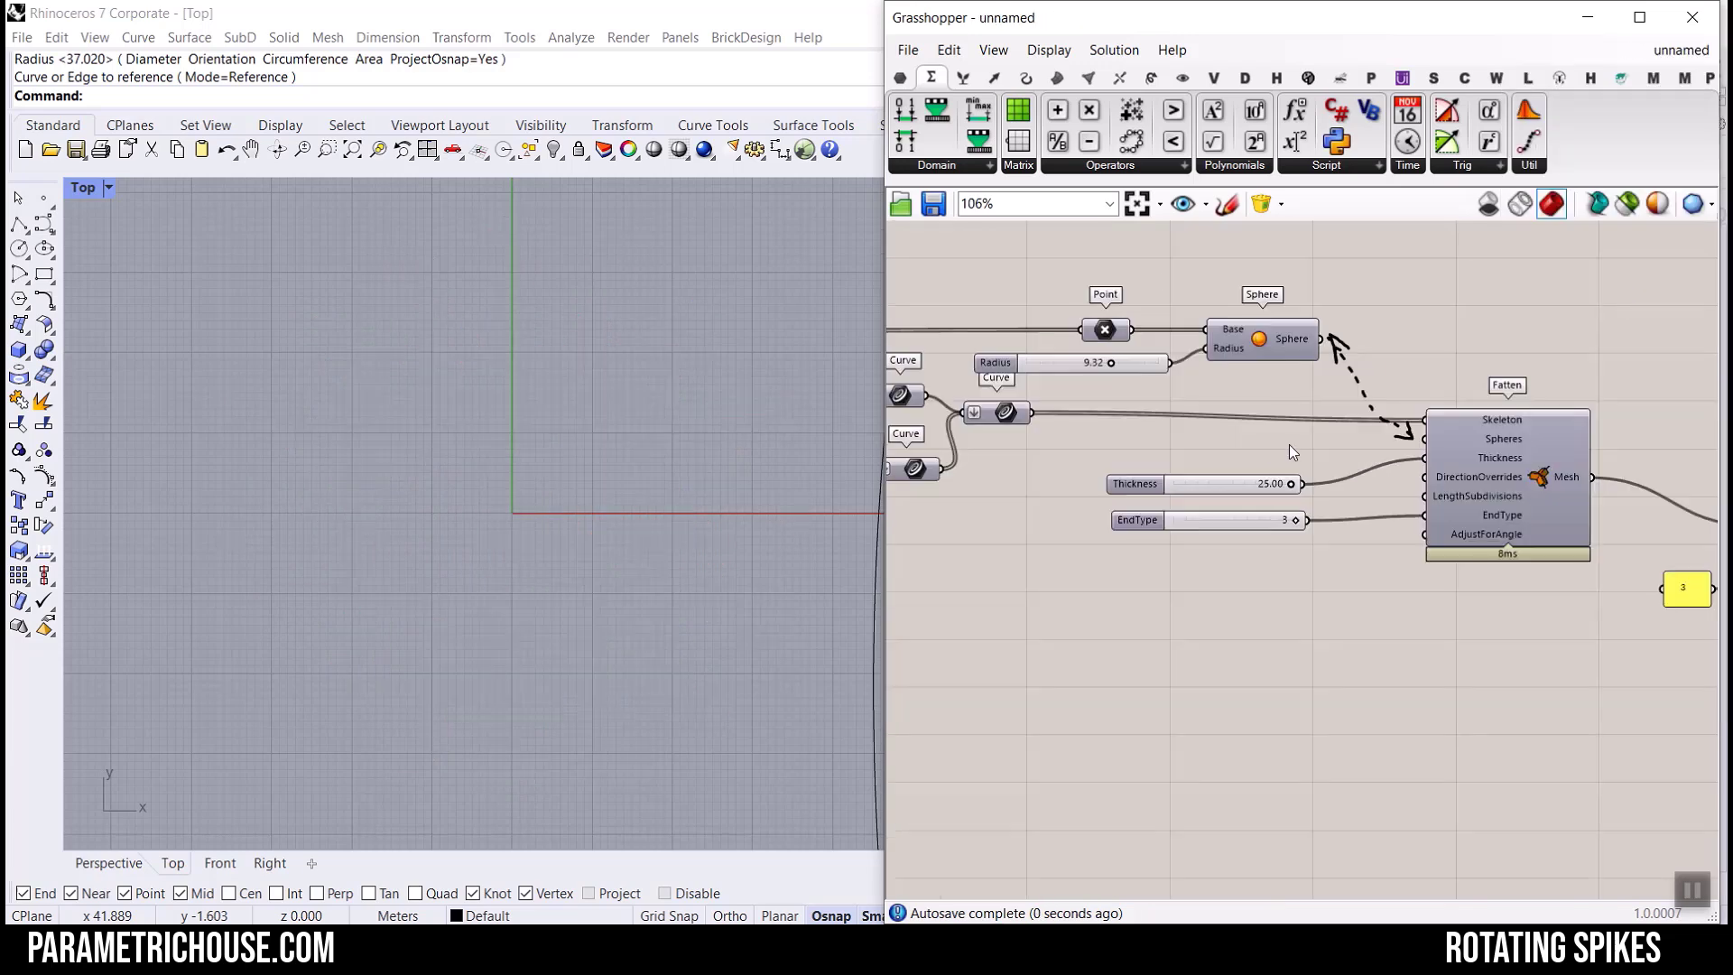
pyautogui.moveTo(1557, 473); pyautogui.dragTo(782, 431, button='right')
pyautogui.scroll(-5, 608, 484)
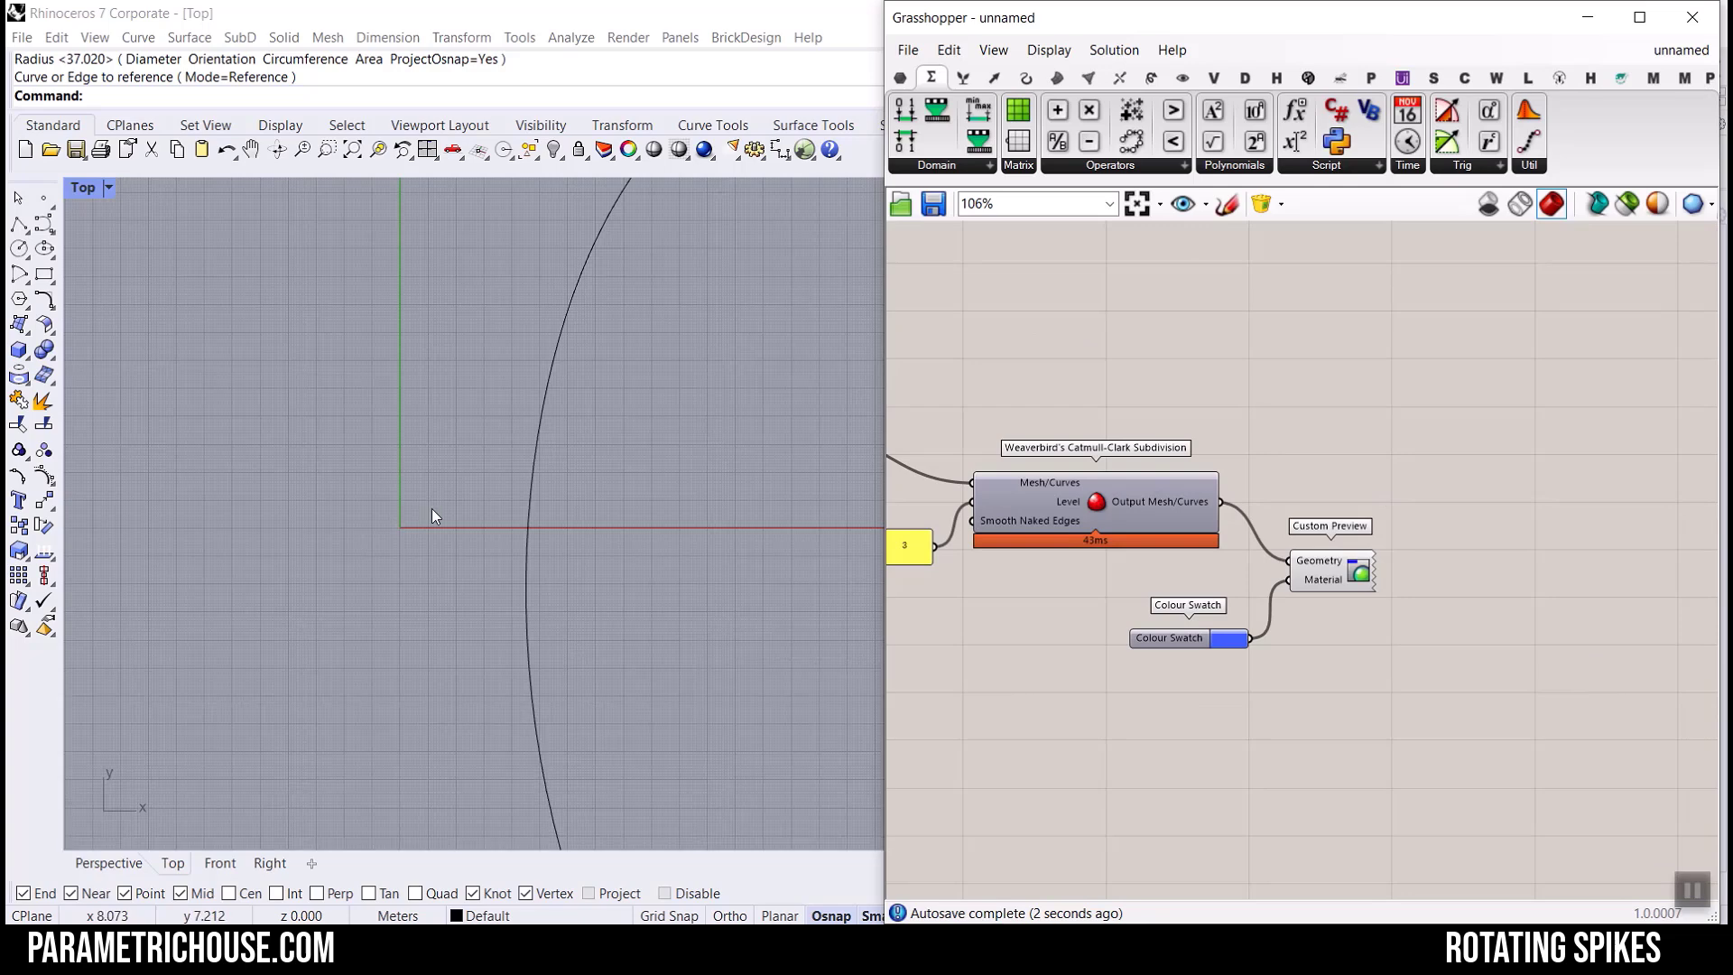
pyautogui.scroll(3, 607, 488)
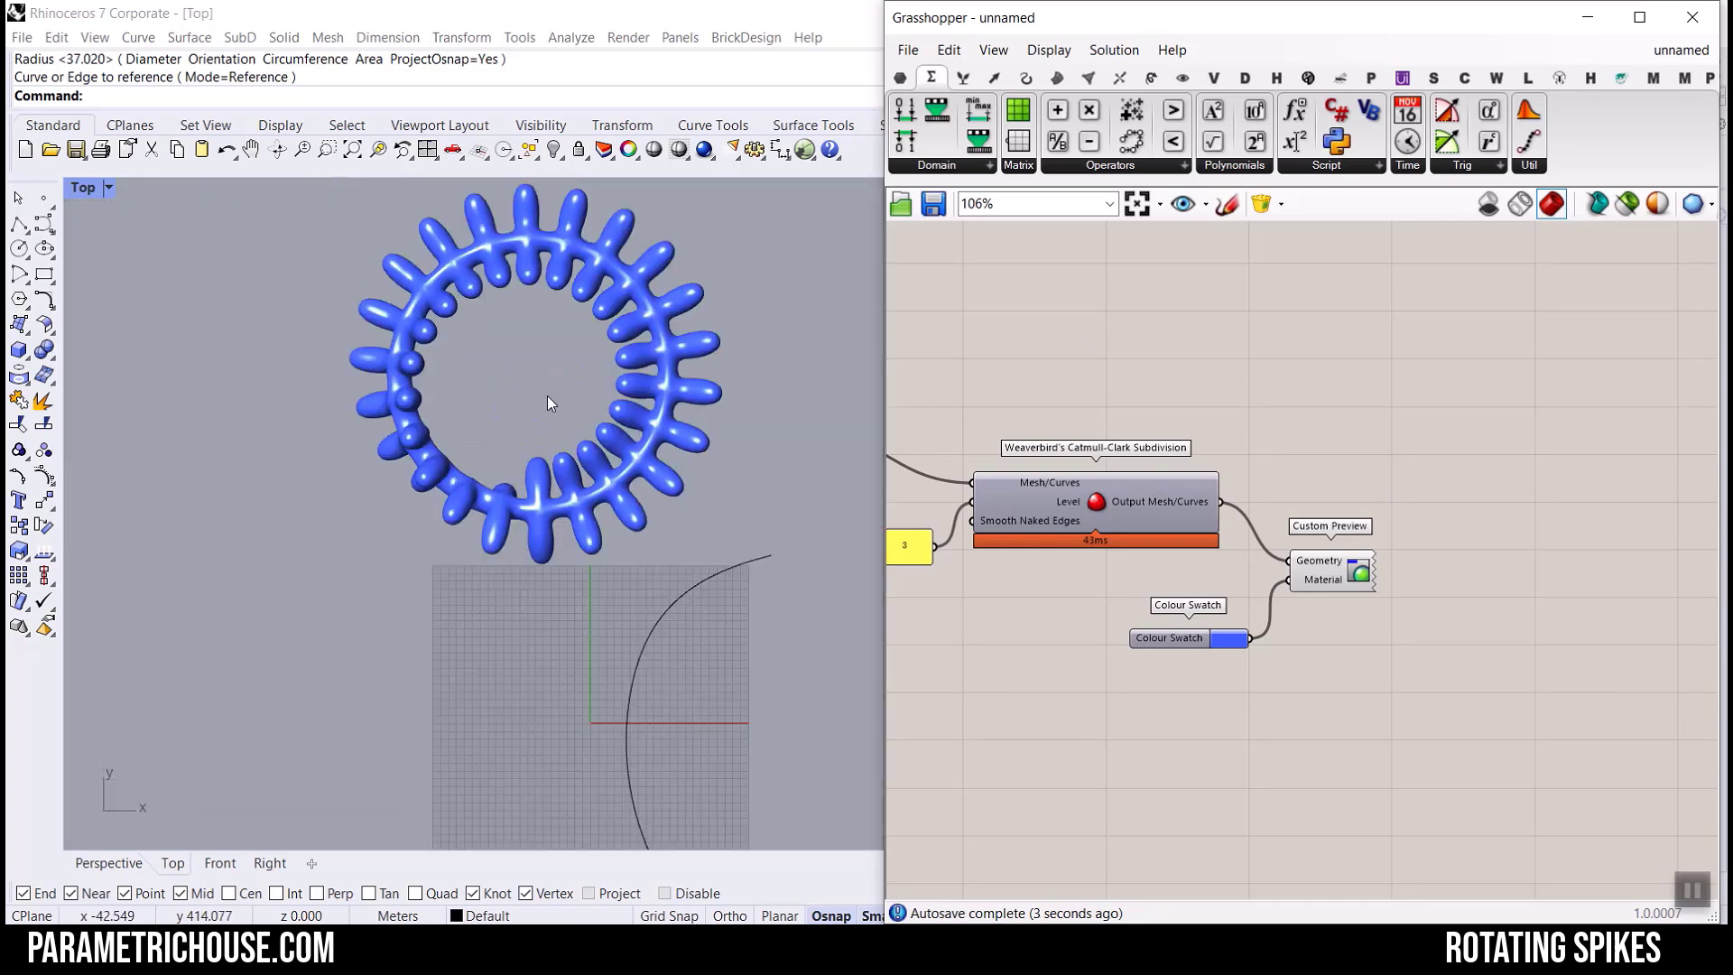
# Hide the two reference curves in the Perspective view and look at the blue mesh.
pyautogui.click(103, 865)
pyautogui.scroll(-5, 502, 567)
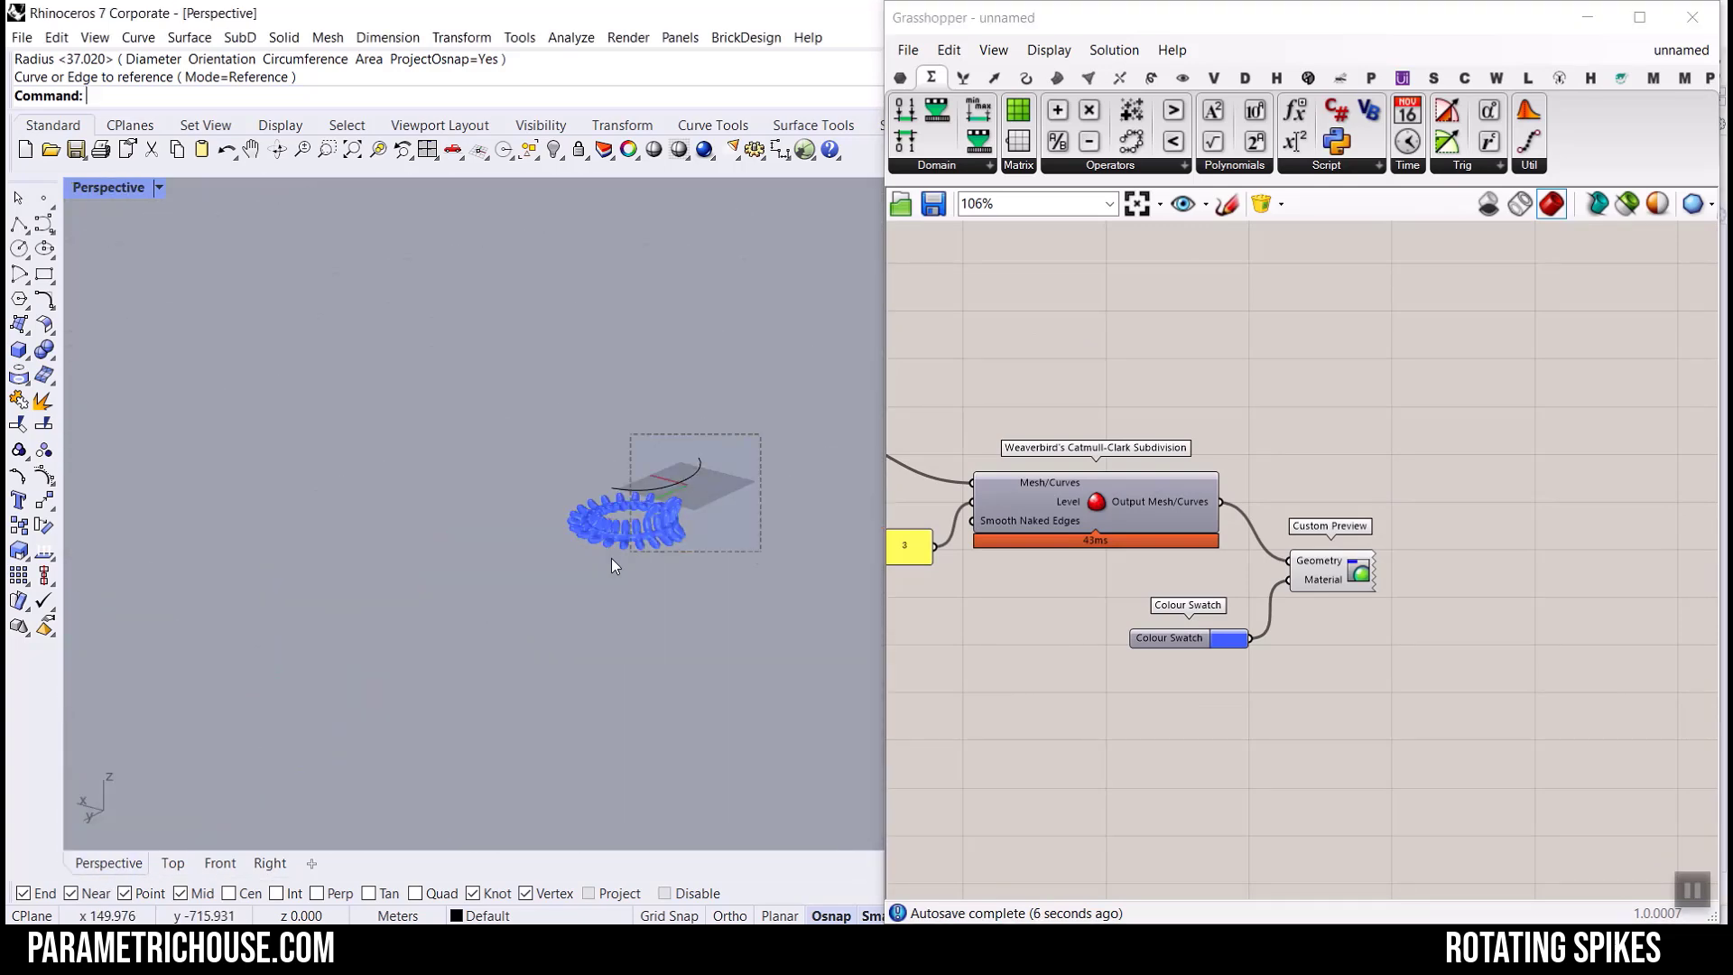
pyautogui.click(642, 542)
pyautogui.click(553, 149)
pyautogui.moveTo(598, 542); pyautogui.dragTo(590, 588, button='right')
pyautogui.scroll(5, 591, 588)
pyautogui.scroll(-5, 1395, 541)
pyautogui.scroll(1, 923, 513)
# Delete the unconnected Curve parameter beside the logo and internalise the data of the Curve parameter feeding the Closed component.
pyautogui.moveTo(895, 503); pyautogui.dragTo(1128, 540, button='right')
pyautogui.scroll(5, 1102, 539)
pyautogui.moveTo(1165, 578); pyautogui.dragTo(1000, 491)
pyautogui.moveTo(1142, 517); pyautogui.dragTo(1184, 431)
pyautogui.click(1553, 431)
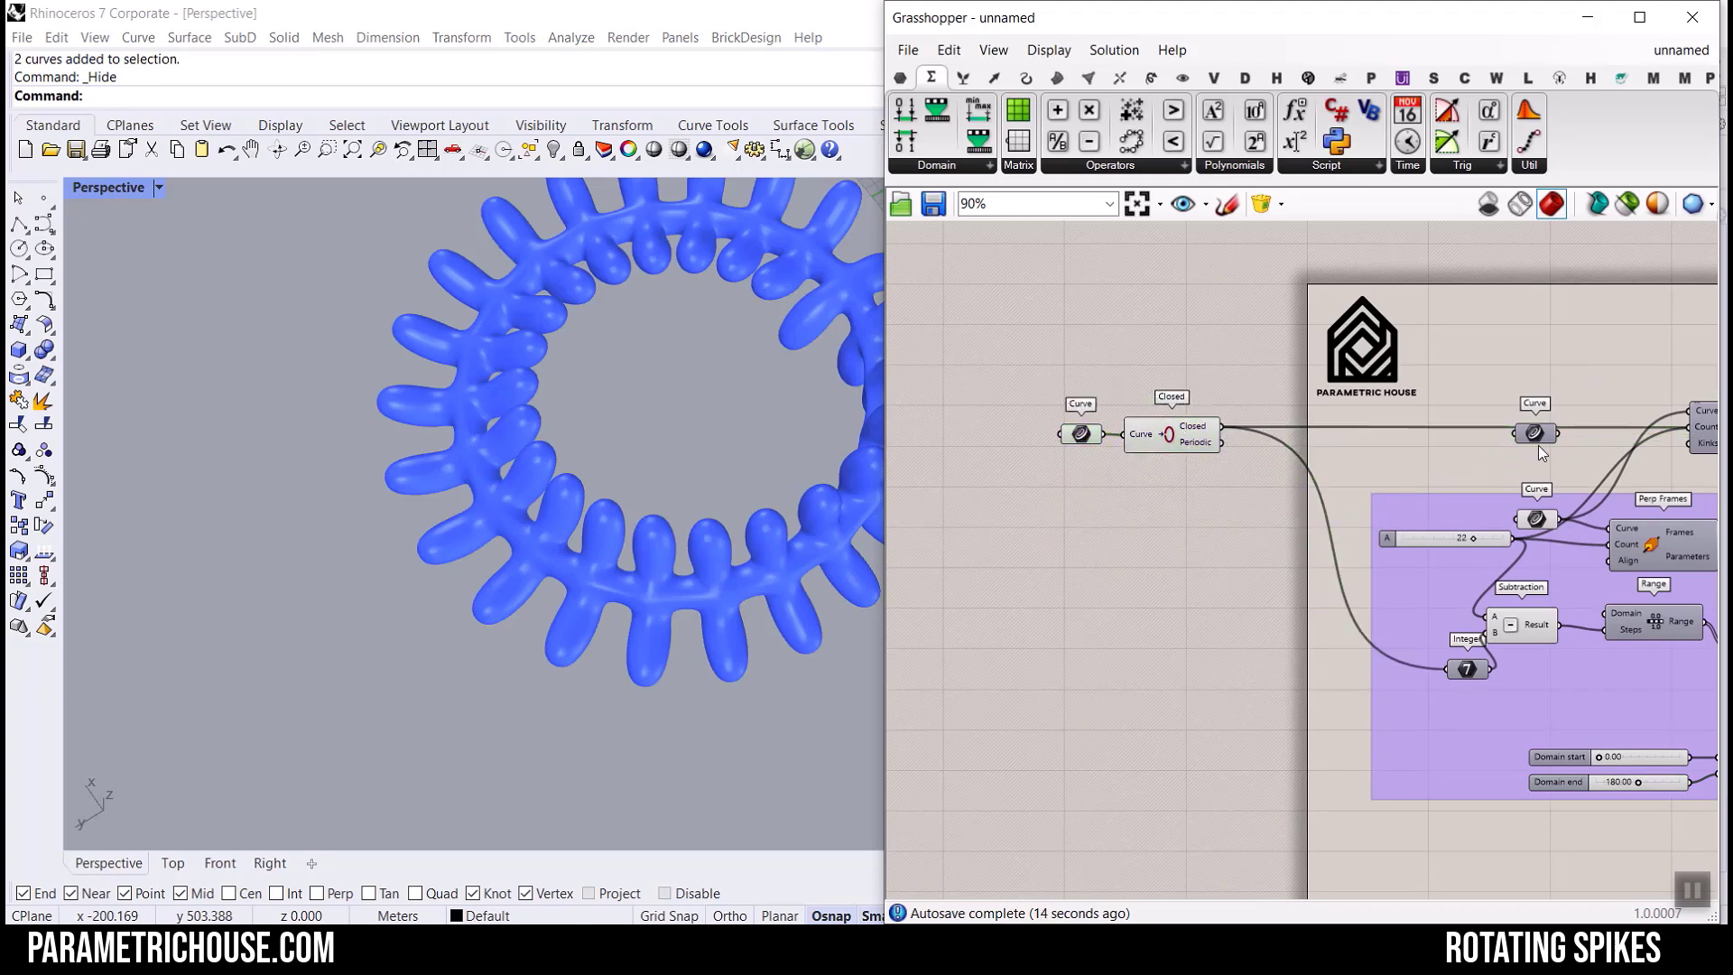
pyautogui.press('Delete')
pyautogui.rightClick(1081, 437)
pyautogui.click(1119, 761)
# Examine the blue spiky ring up close together with the base curve part of the definition.
pyautogui.keyDown('shift'); pyautogui.moveTo(713, 399); pyautogui.dragTo(575, 524, button='right'); pyautogui.keyUp('shift')
pyautogui.scroll(5, 670, 524)
pyautogui.scroll(-5, 575, 524)
pyautogui.scroll(3, 1221, 435)
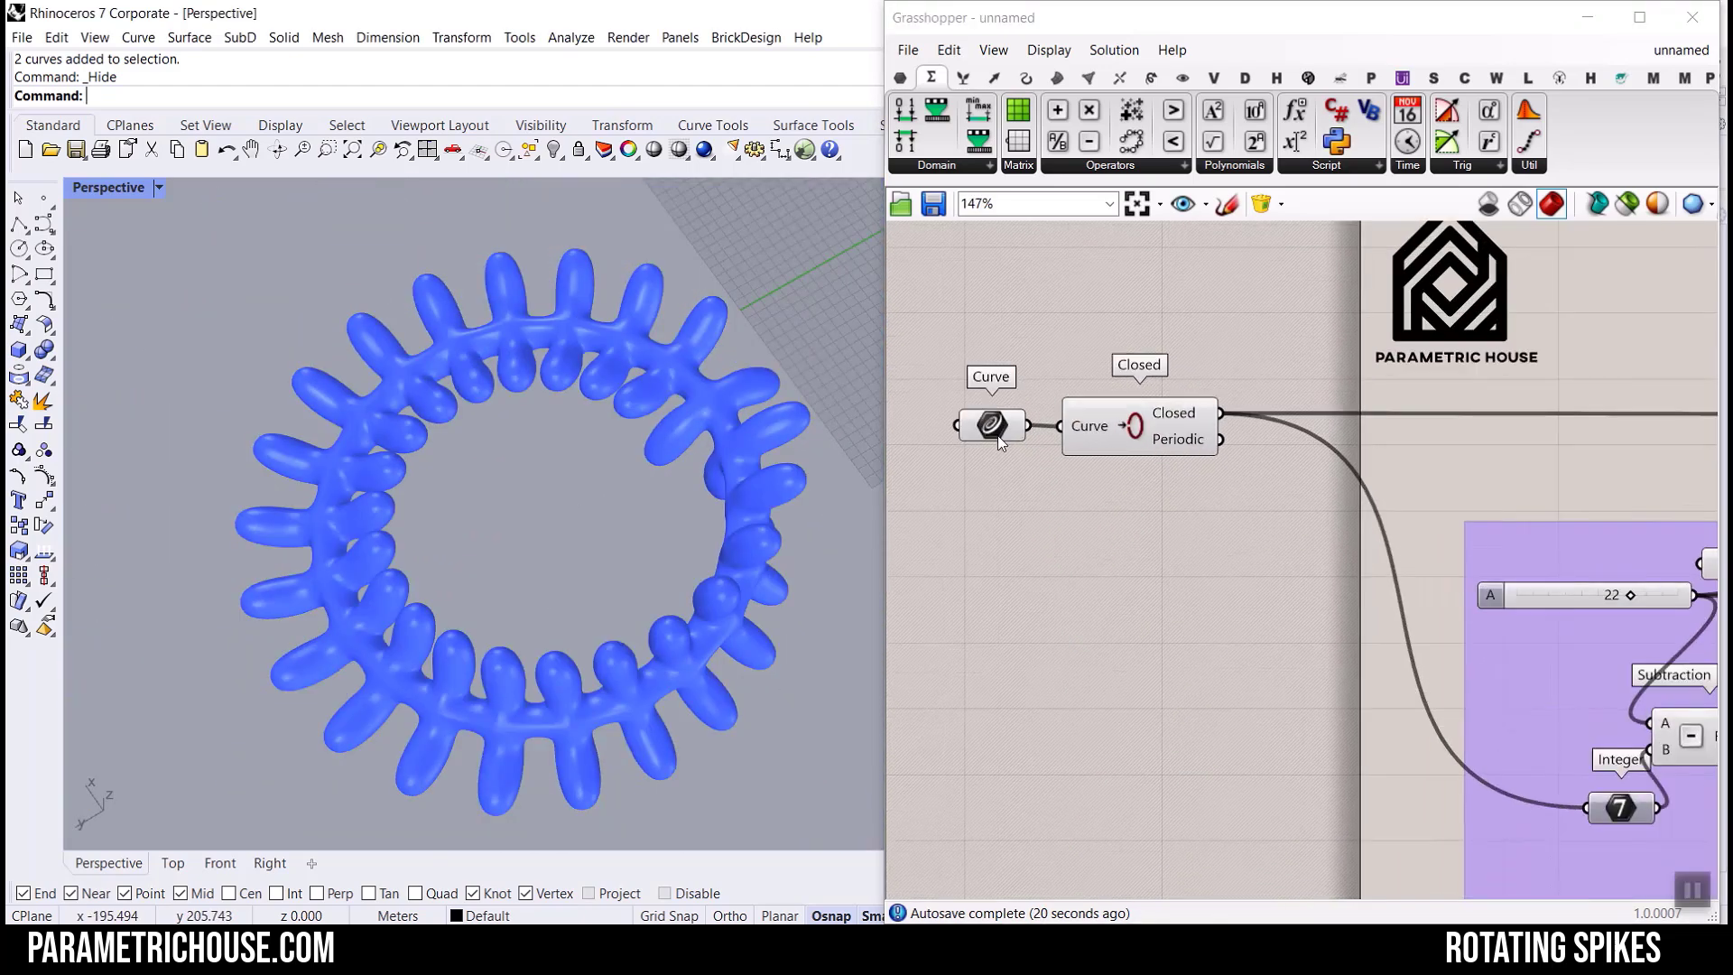
pyautogui.scroll(1, 1065, 436)
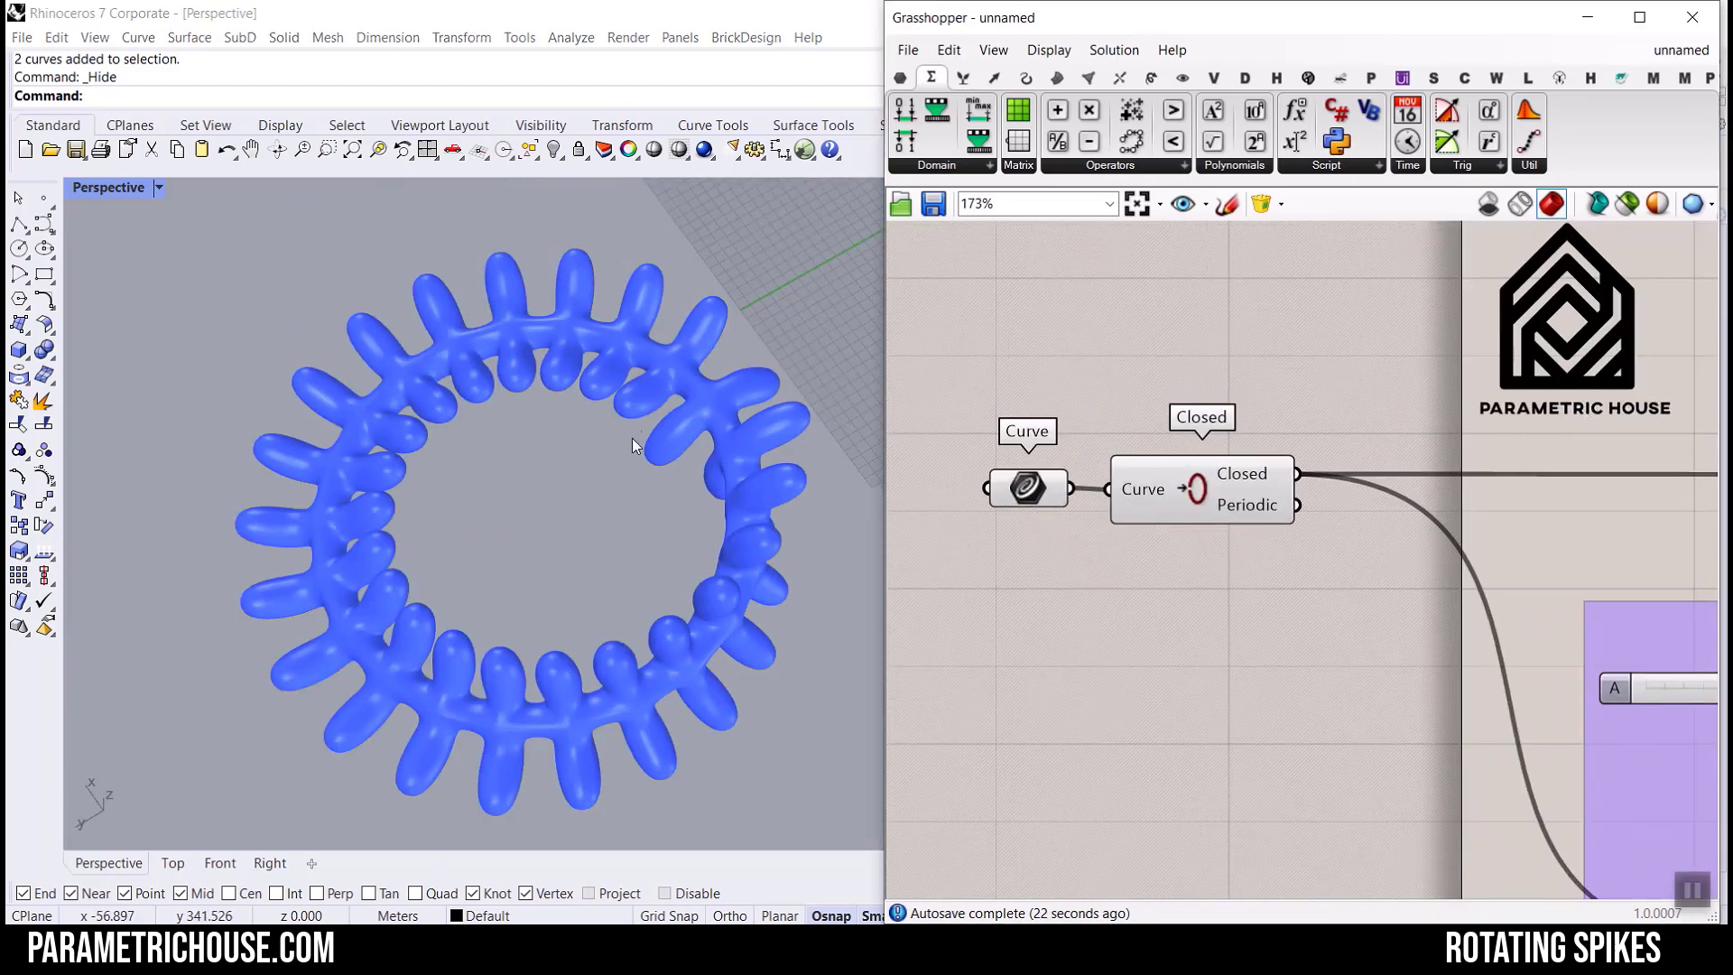
pyautogui.scroll(-7, 632, 437)
pyautogui.scroll(11, 528, 472)
pyautogui.moveTo(442, 516); pyautogui.dragTo(540, 529, button='right')
pyautogui.scroll(-7, 1125, 491)
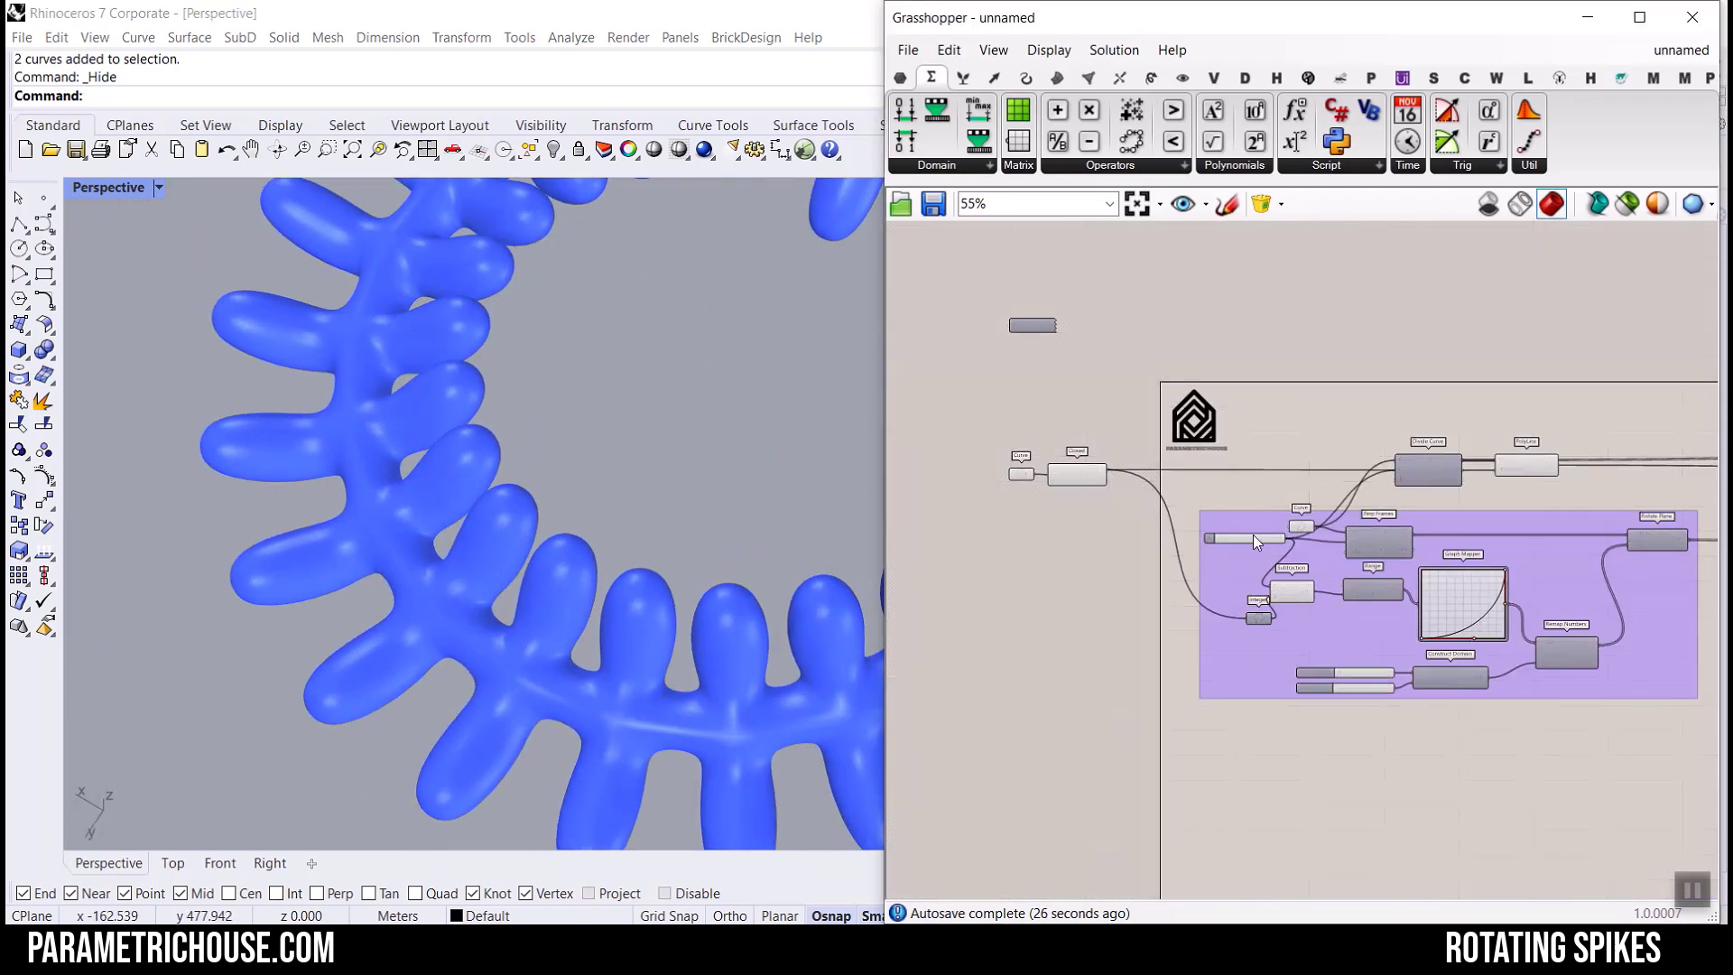
# Disconnect the Mapped output of Remap Numbers from the Angle input of Rotate Plane.
pyautogui.scroll(5, 1253, 534)
pyautogui.moveTo(1174, 547)
pyautogui.mouseDown()
pyautogui.moveTo(1151, 439)
pyautogui.moveTo(1136, 528)
pyautogui.moveTo(1161, 565)
pyautogui.mouseUp()
pyautogui.scroll(-5, 1165, 560)
pyautogui.scroll(8, 1180, 514)
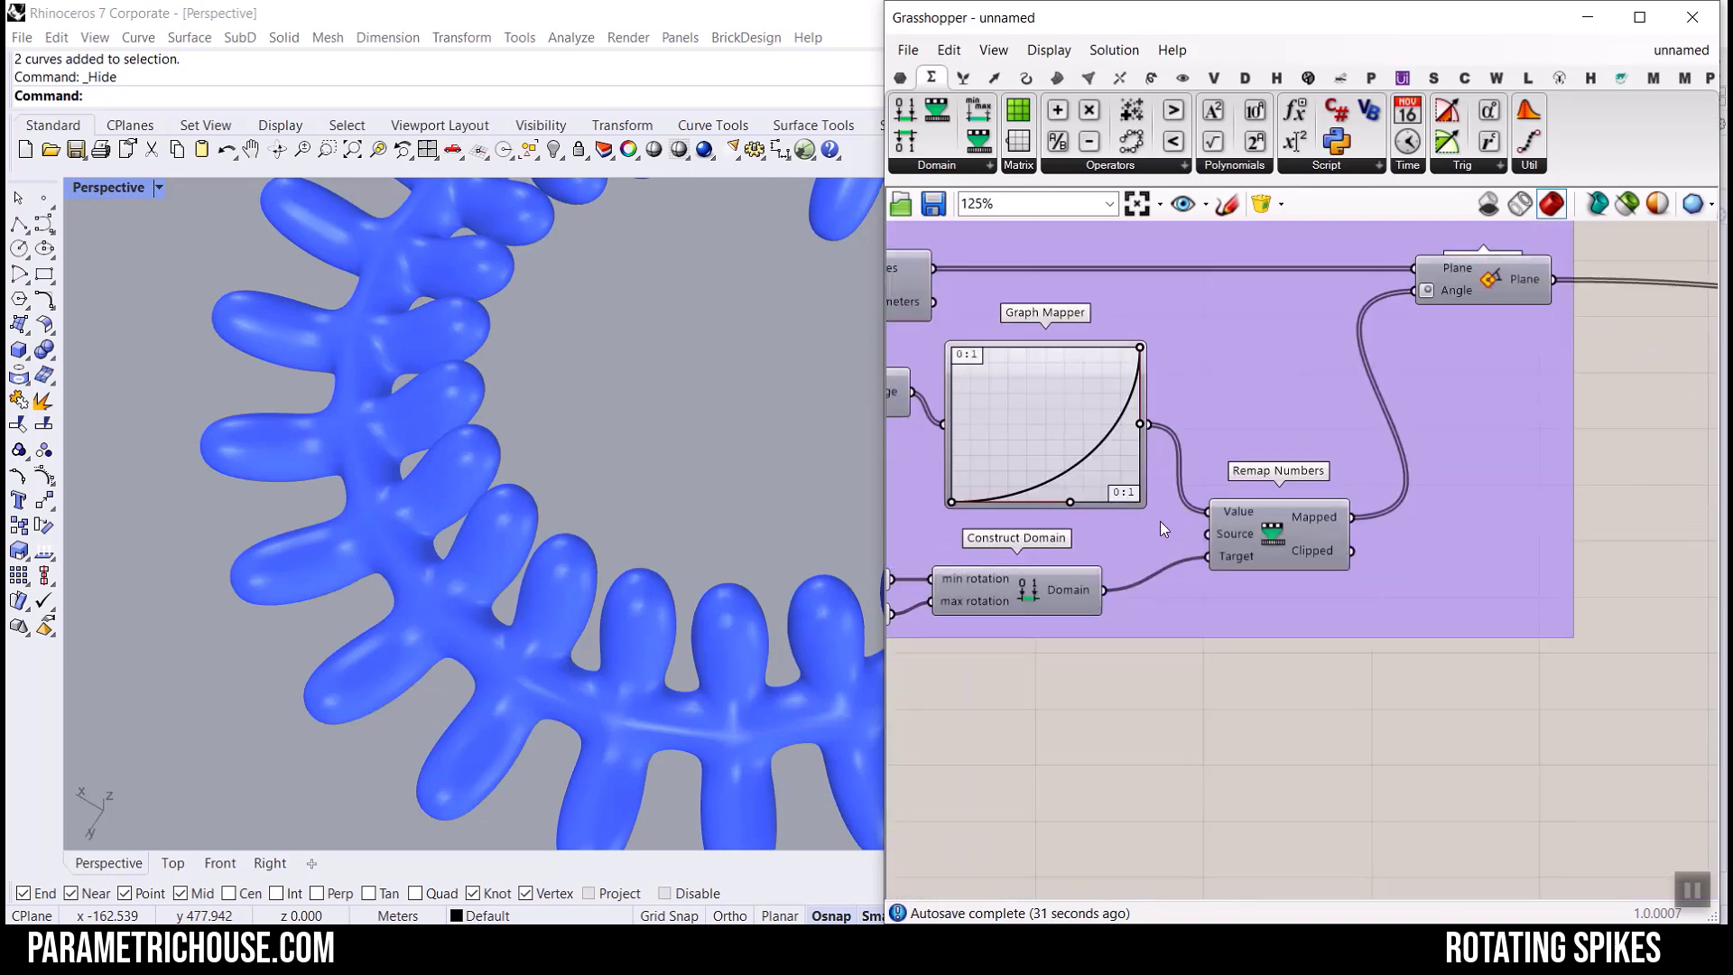
pyautogui.moveTo(1091, 566); pyautogui.dragTo(1481, 479, button='right')
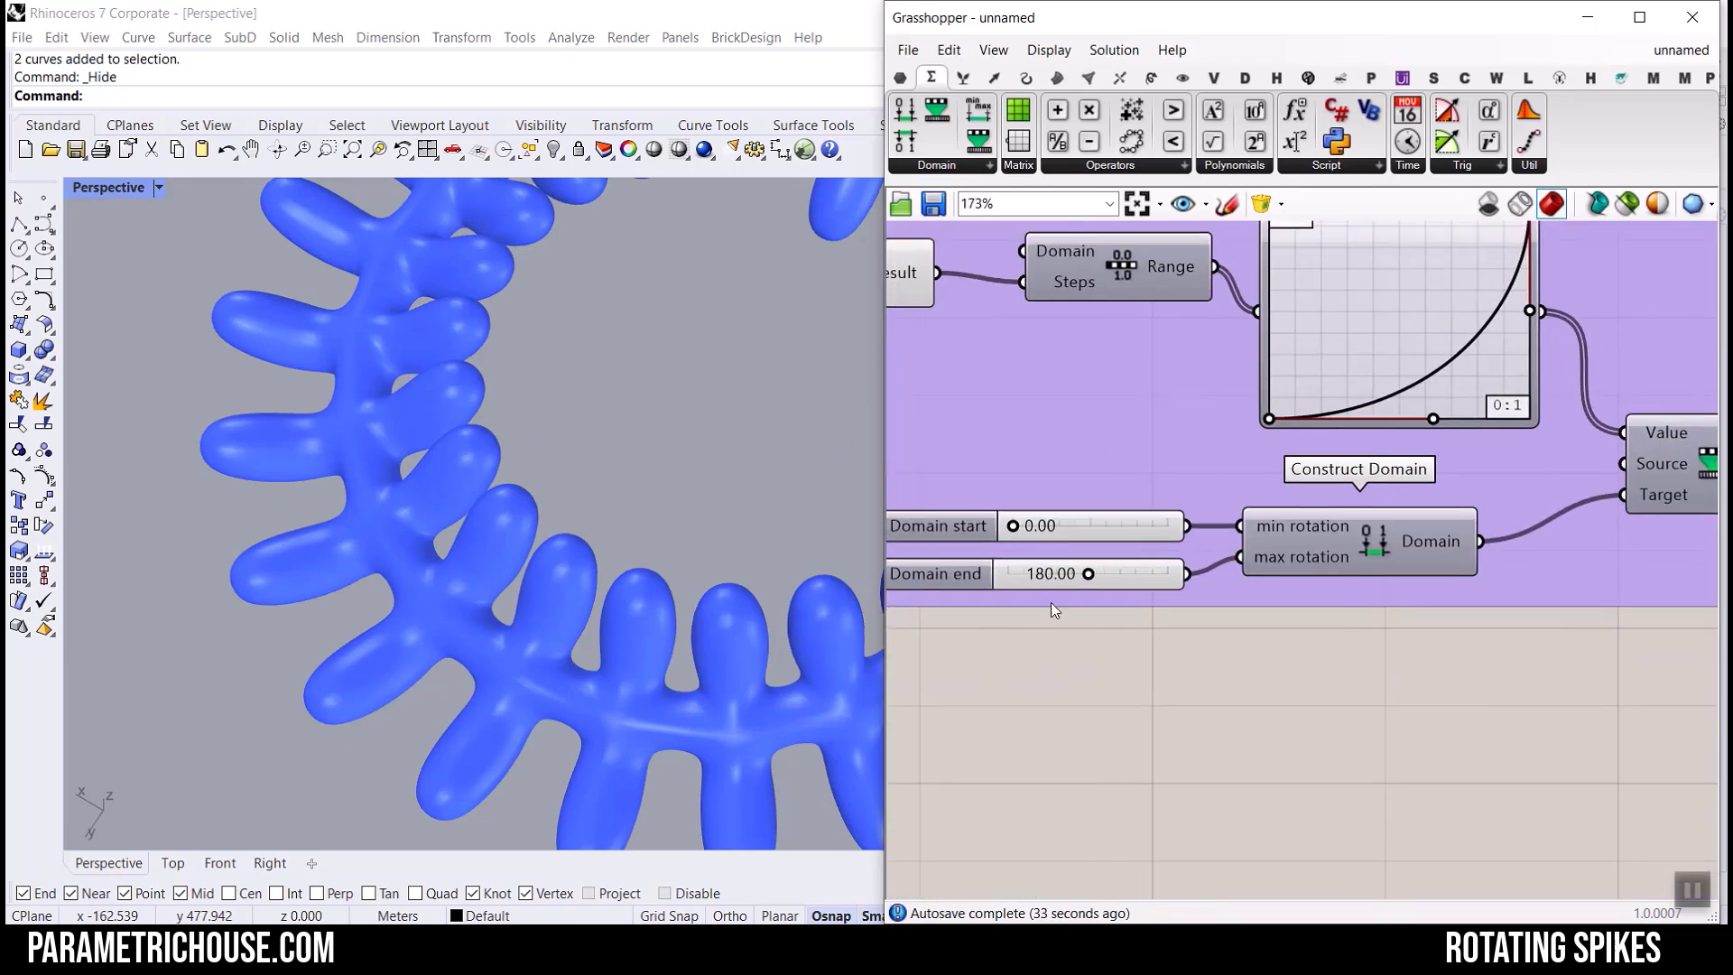
pyautogui.moveTo(1449, 570); pyautogui.dragTo(903, 719, button='right')
pyautogui.scroll(-2, 1231, 560)
pyautogui.scroll(3, 1364, 421)
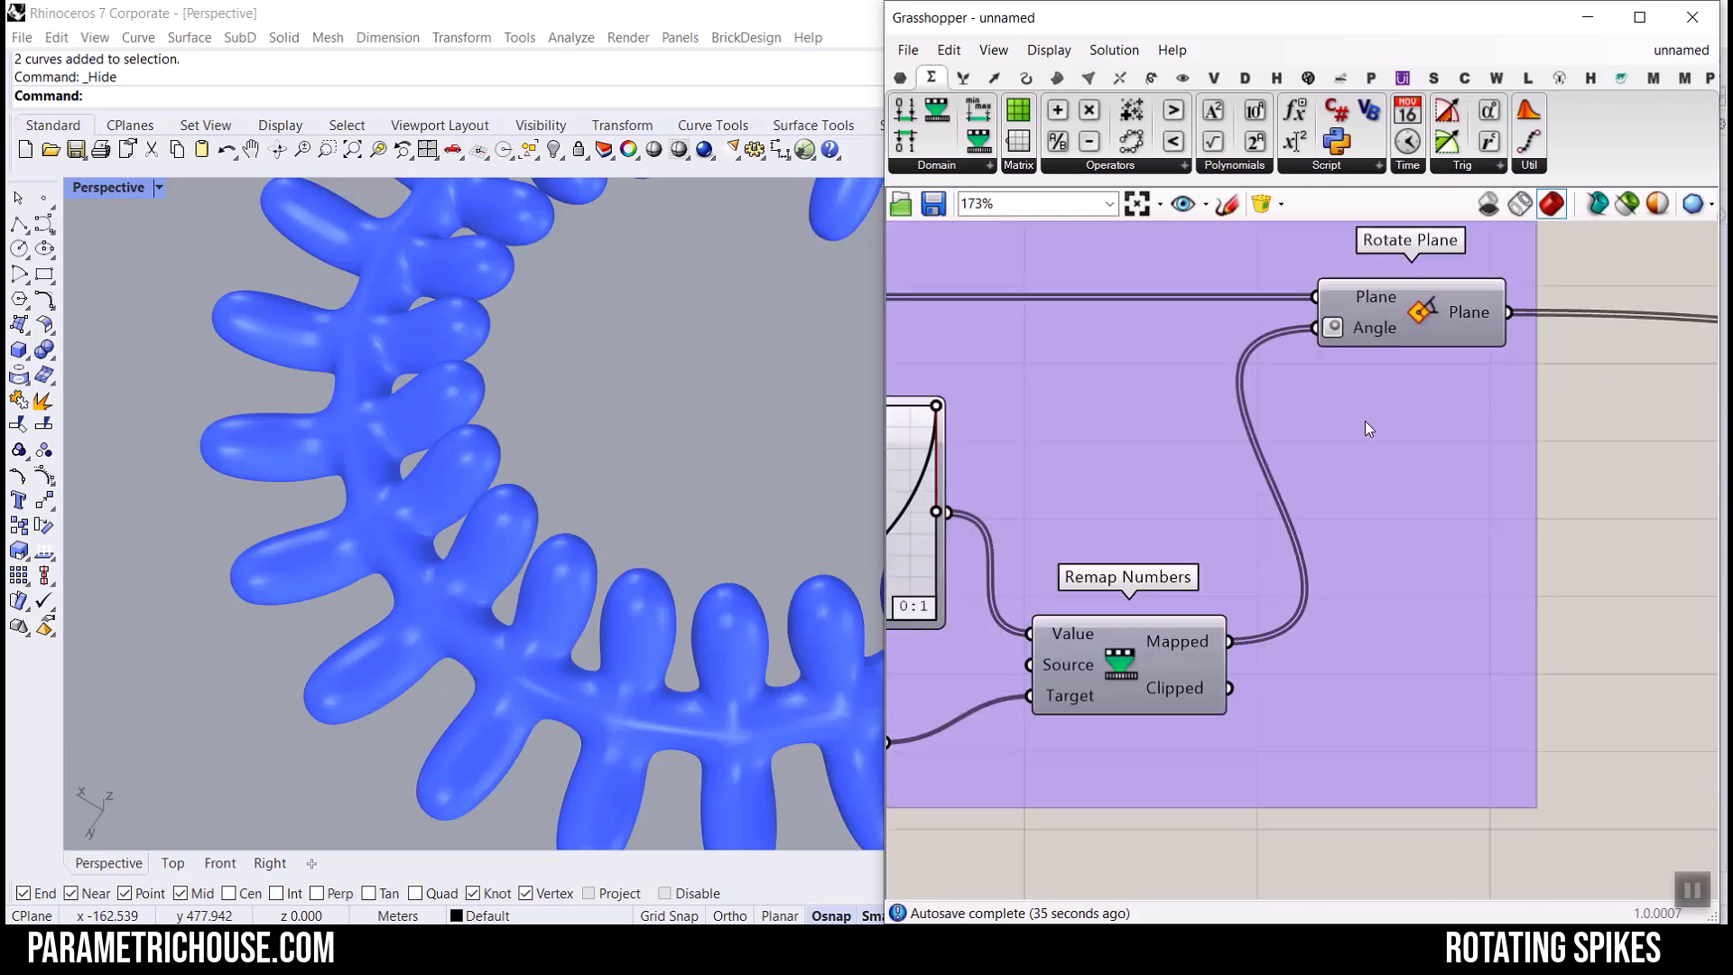
pyautogui.scroll(-1, 1246, 568)
pyautogui.keyDown('ctrl'); pyautogui.moveTo(1206, 672); pyautogui.dragTo(1293, 358); pyautogui.keyUp('ctrl')
# Place an Addition component below Remap Numbers and connect the Mapped output to its A input.
pyautogui.moveTo(1312, 538); pyautogui.dragTo(1345, 418, button='right')
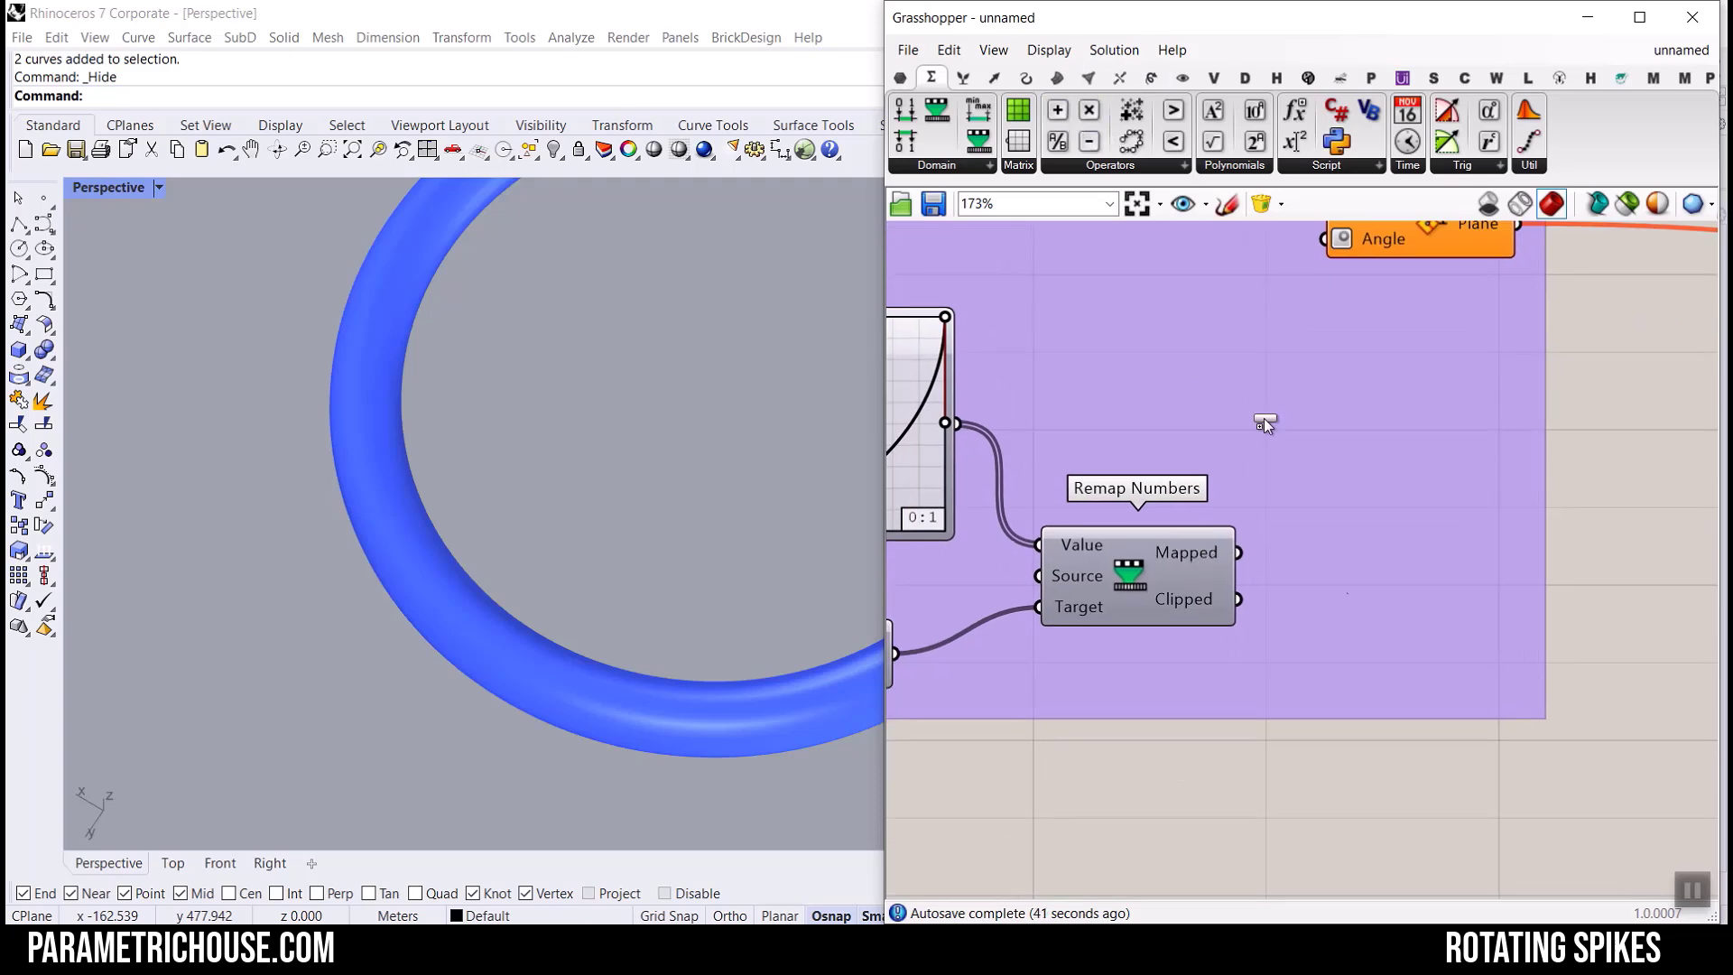
pyautogui.moveTo(1431, 787); pyautogui.dragTo(1432, 789)
pyautogui.moveTo(1330, 715); pyautogui.dragTo(1365, 774)
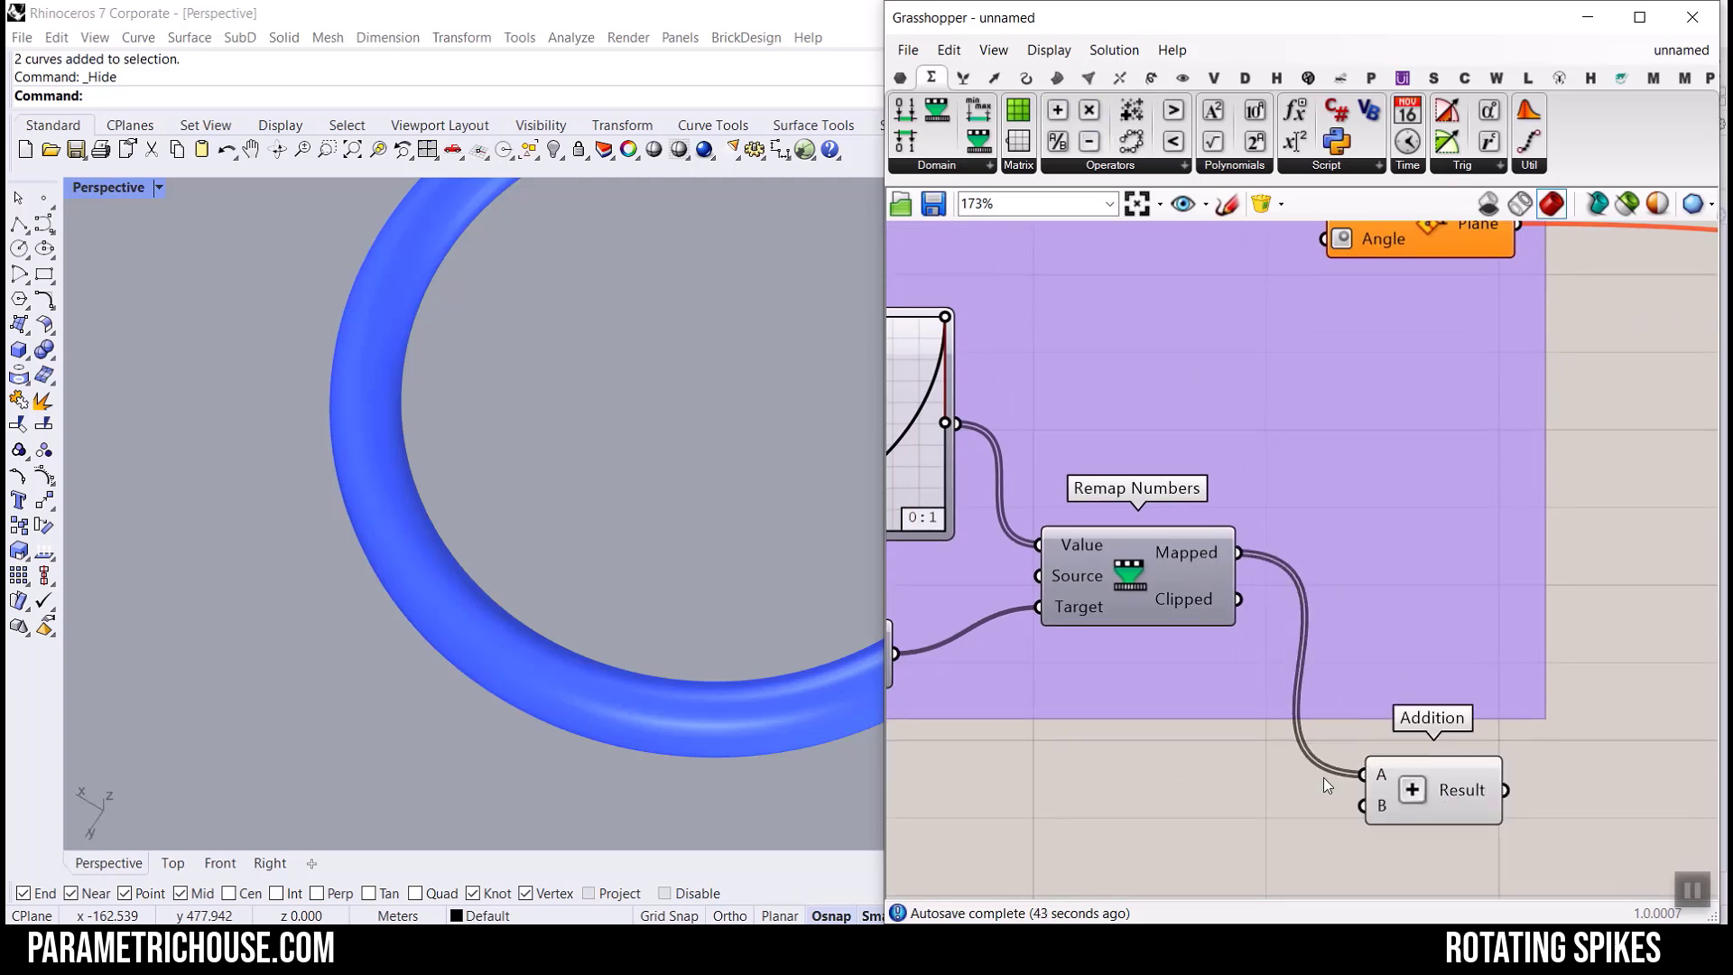
# Connect the Addition component's Result to the Angle input of Rotate Plane.
pyautogui.moveTo(1484, 787); pyautogui.dragTo(1418, 707, button='right')
pyautogui.scroll(-2, 1439, 718)
pyautogui.moveTo(1439, 711); pyautogui.dragTo(1309, 311)
pyautogui.moveTo(1251, 678); pyautogui.dragTo(1275, 635, button='right')
pyautogui.scroll(2, 1345, 589)
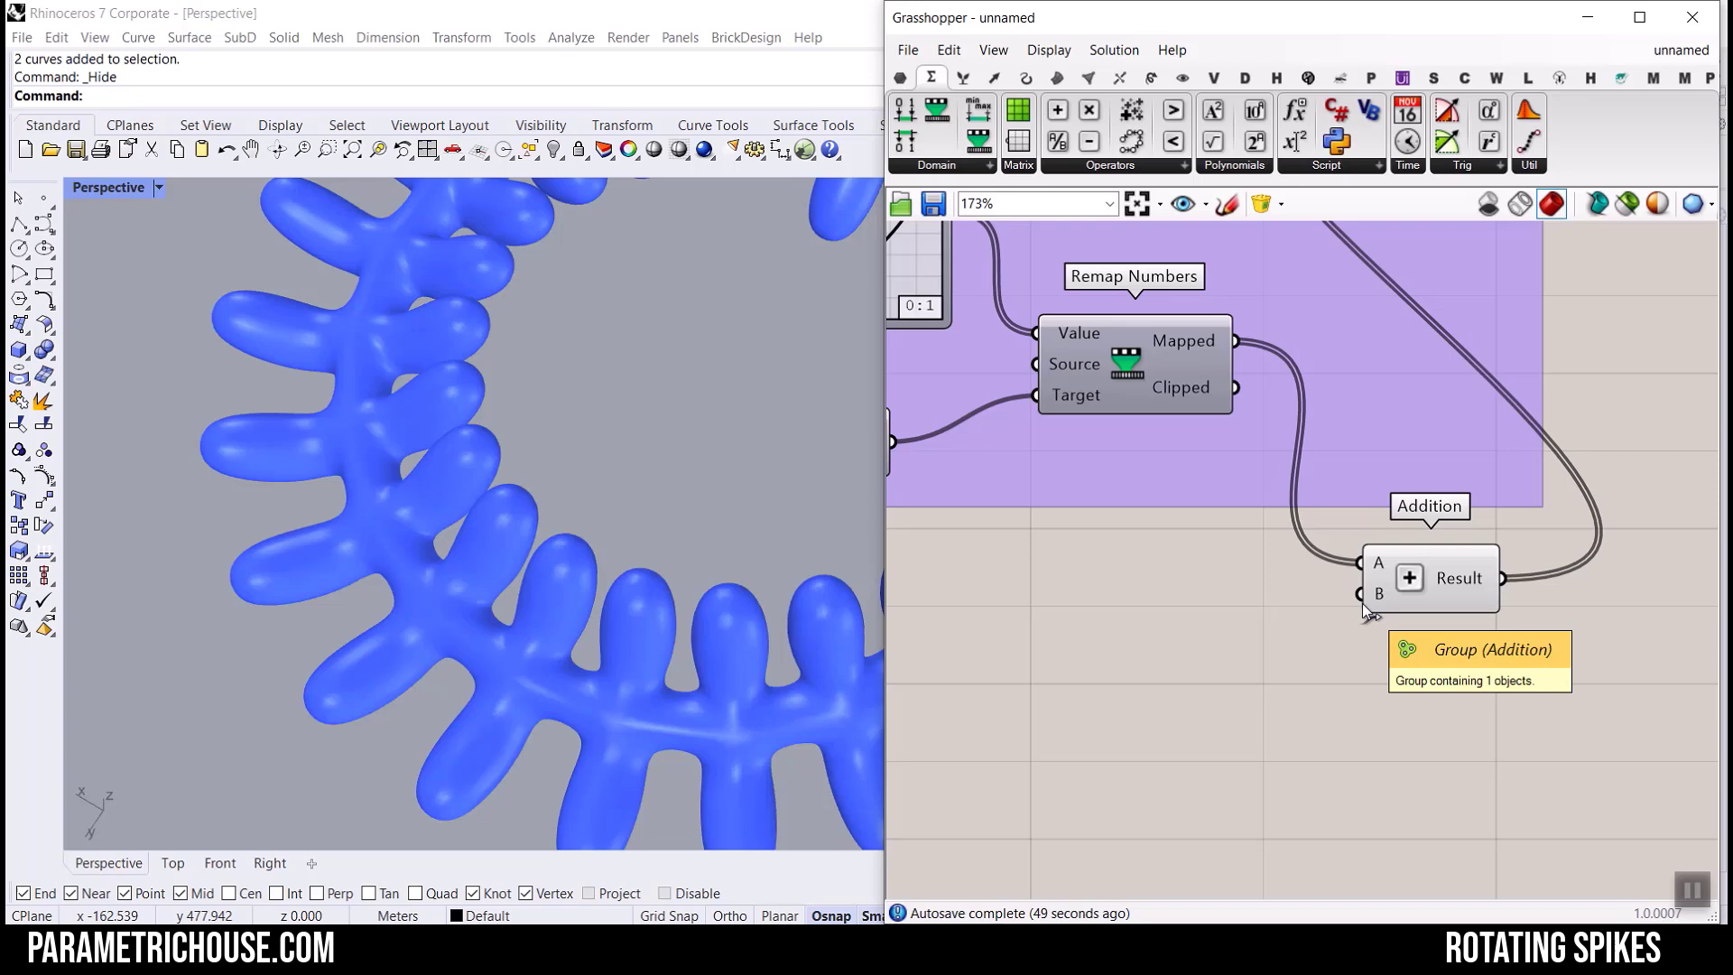
# Place a Data Recorder component in the empty area below the rotation group.
pyautogui.click(901, 78)
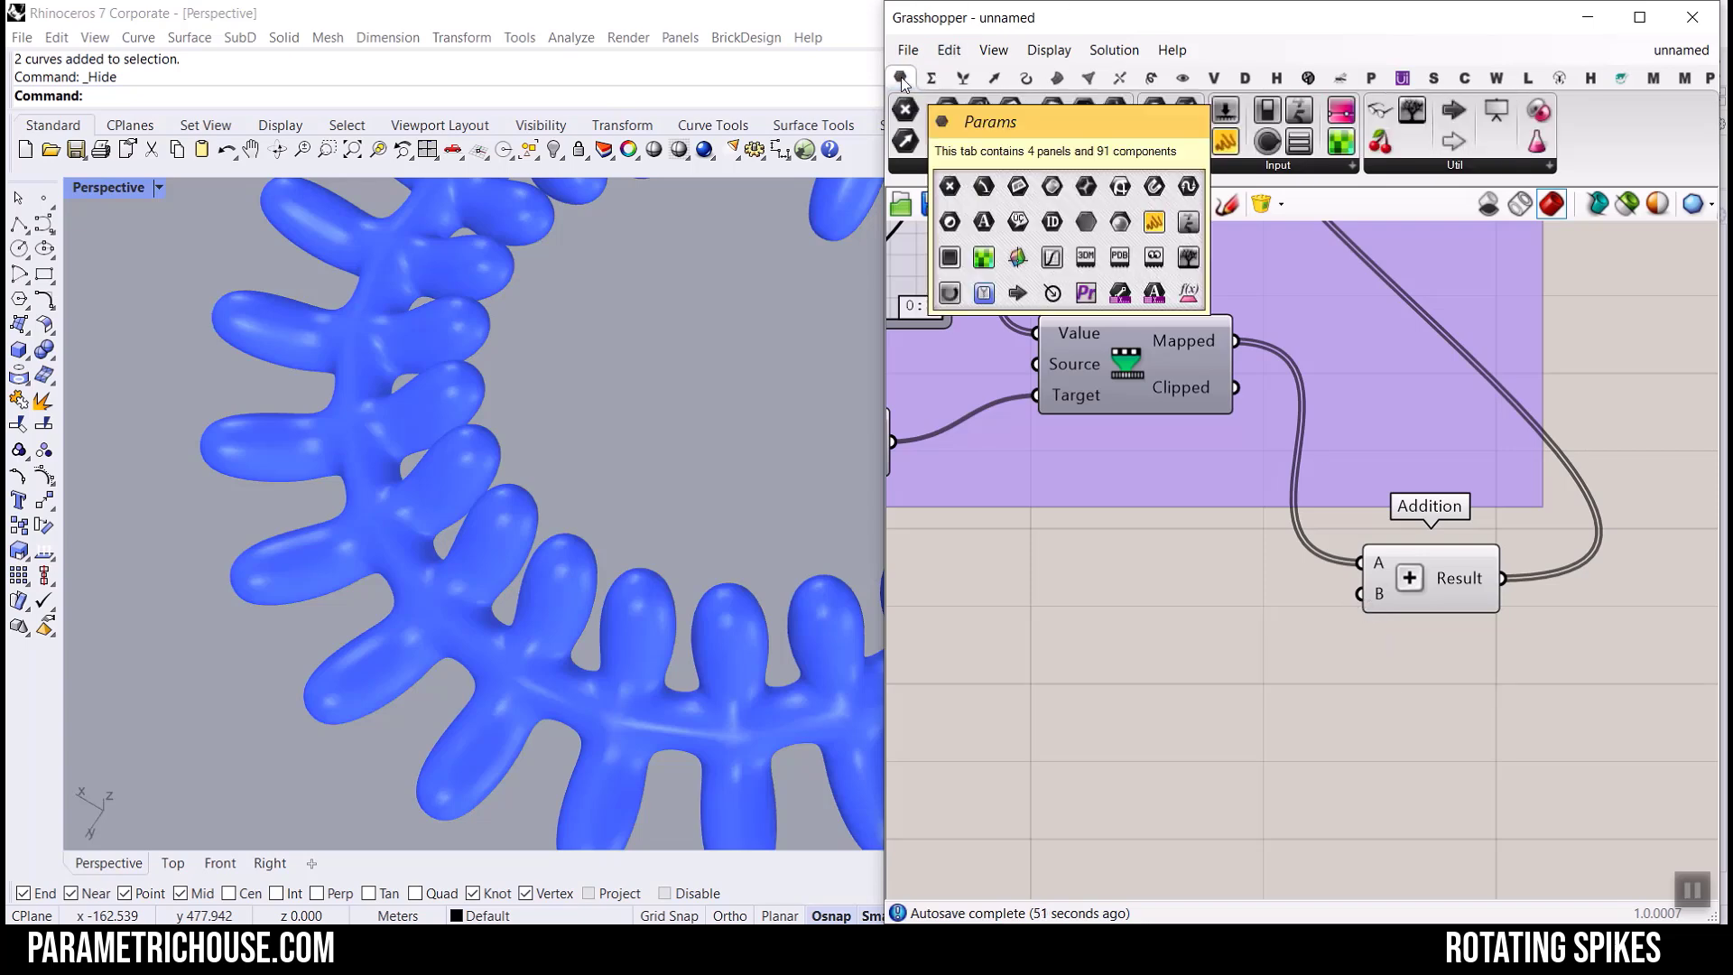
pyautogui.click(1466, 167)
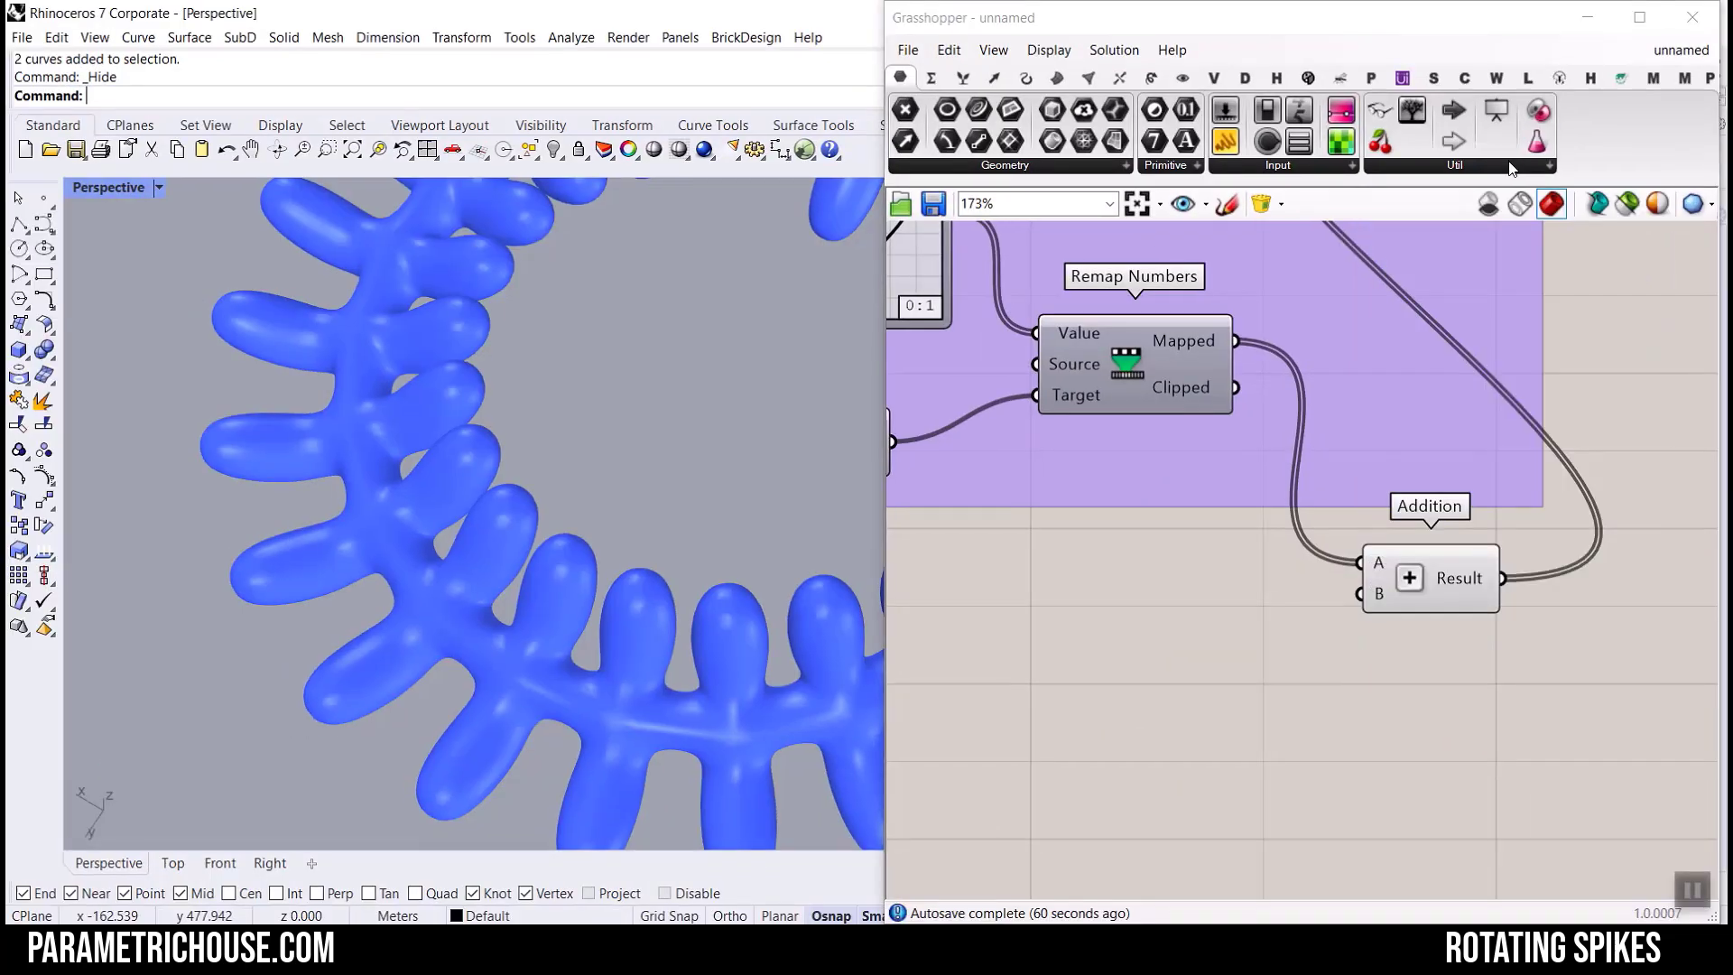
pyautogui.click(1454, 165)
pyautogui.moveTo(1534, 307); pyautogui.dragTo(1109, 776)
pyautogui.click(1278, 166)
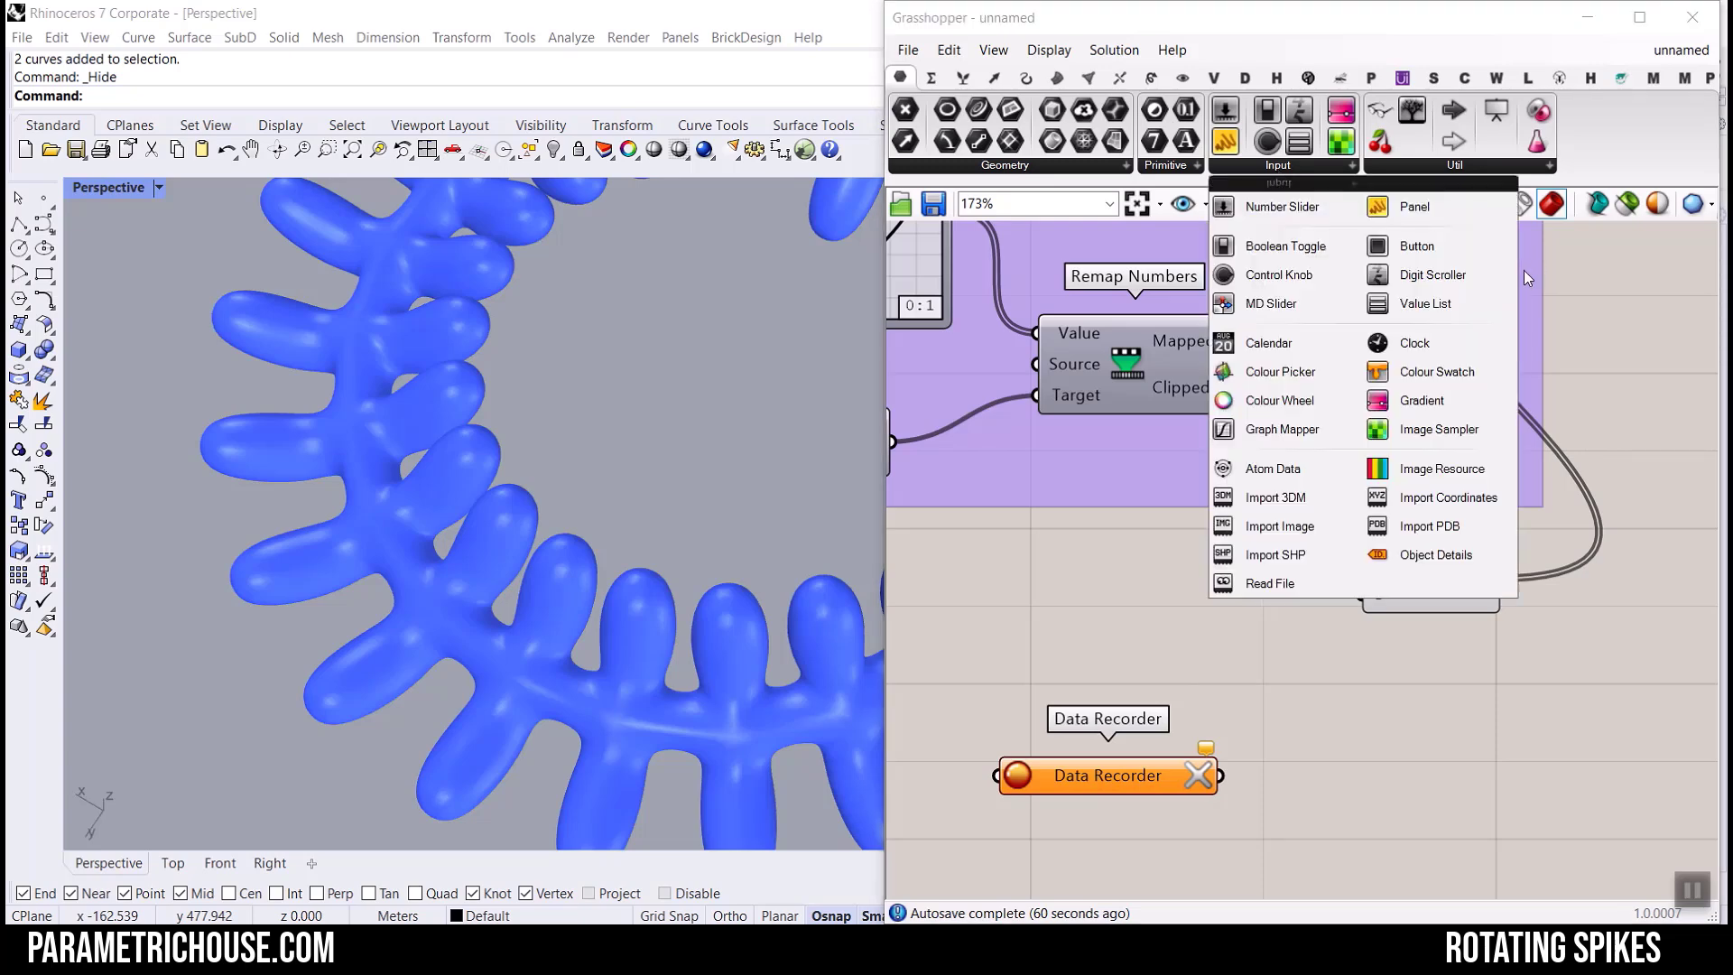
# Examine how the Trigger drives the Data Recorder in the rotating-spikes reference definition and return to the unnamed definition.
pyautogui.click(1681, 55)
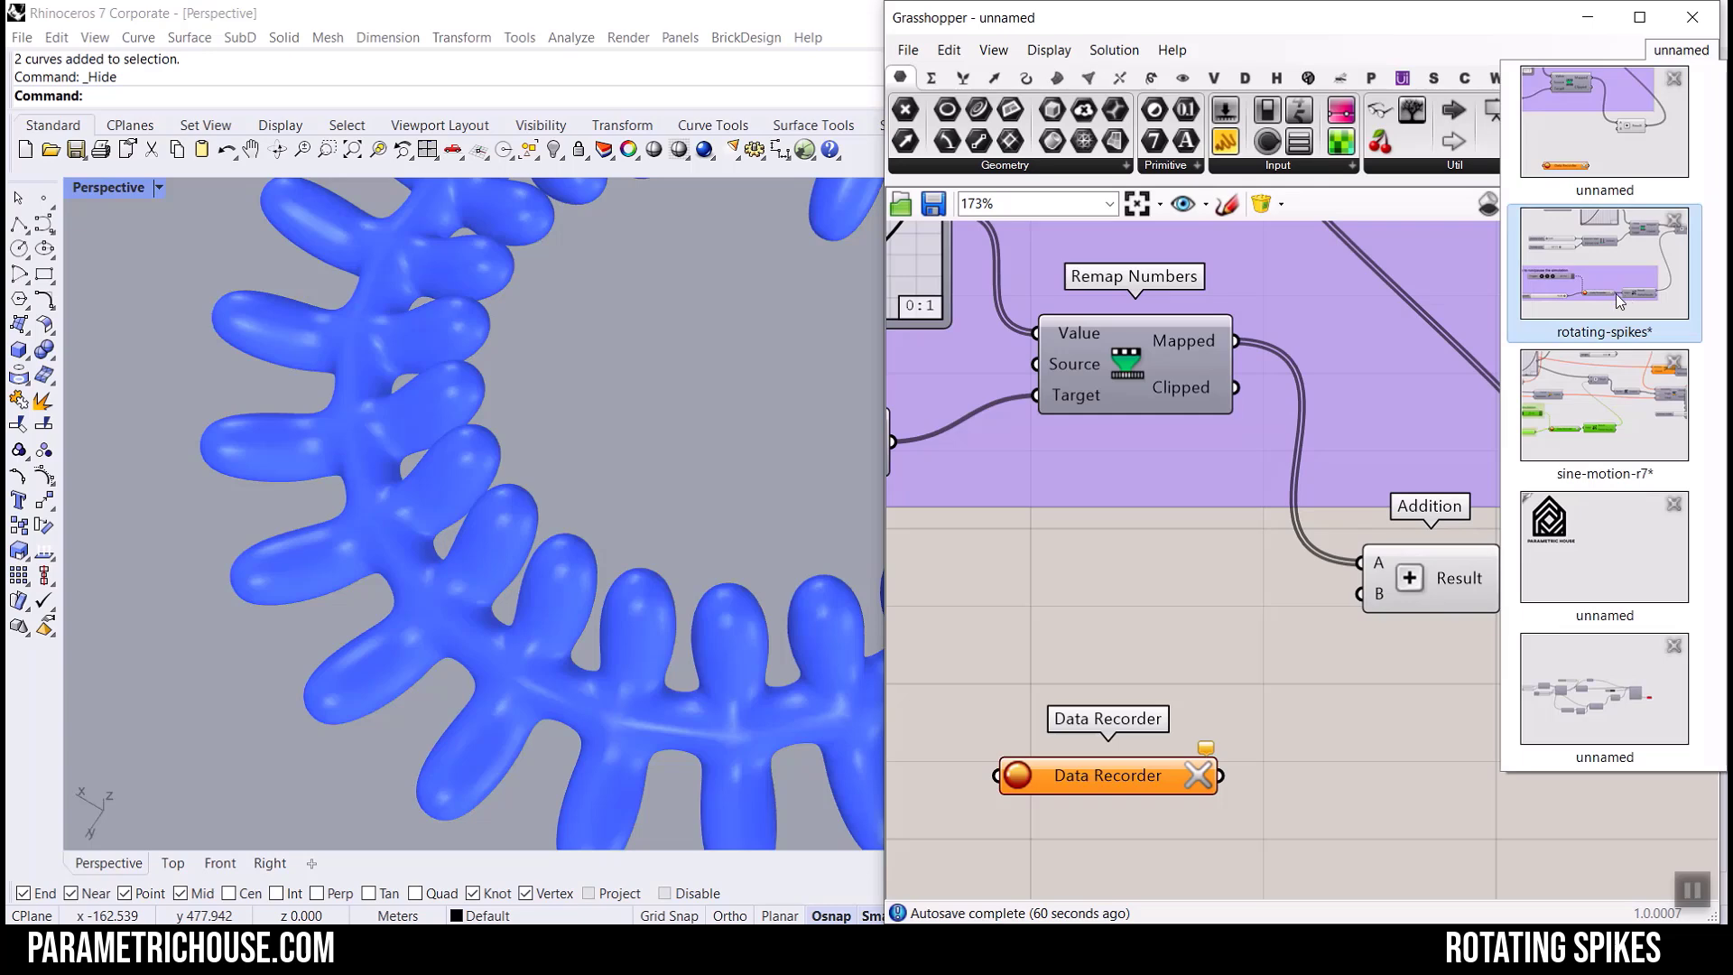
pyautogui.click(1616, 295)
pyautogui.scroll(1, 999, 593)
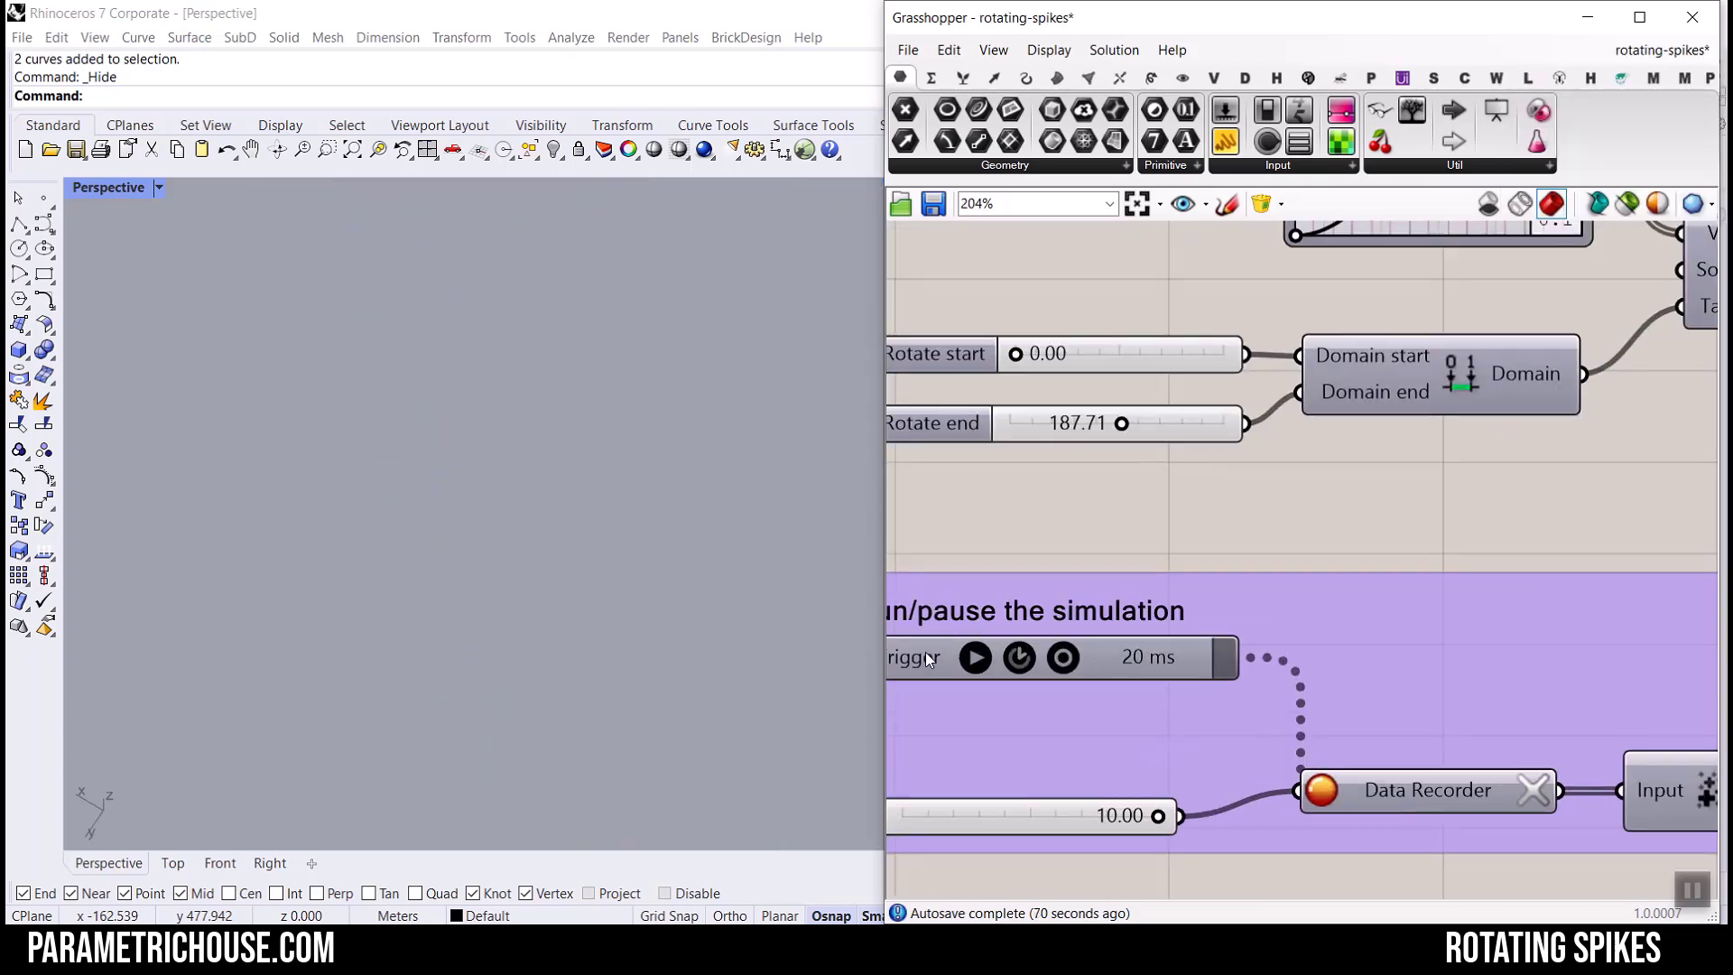
pyautogui.moveTo(925, 652); pyautogui.dragTo(990, 653)
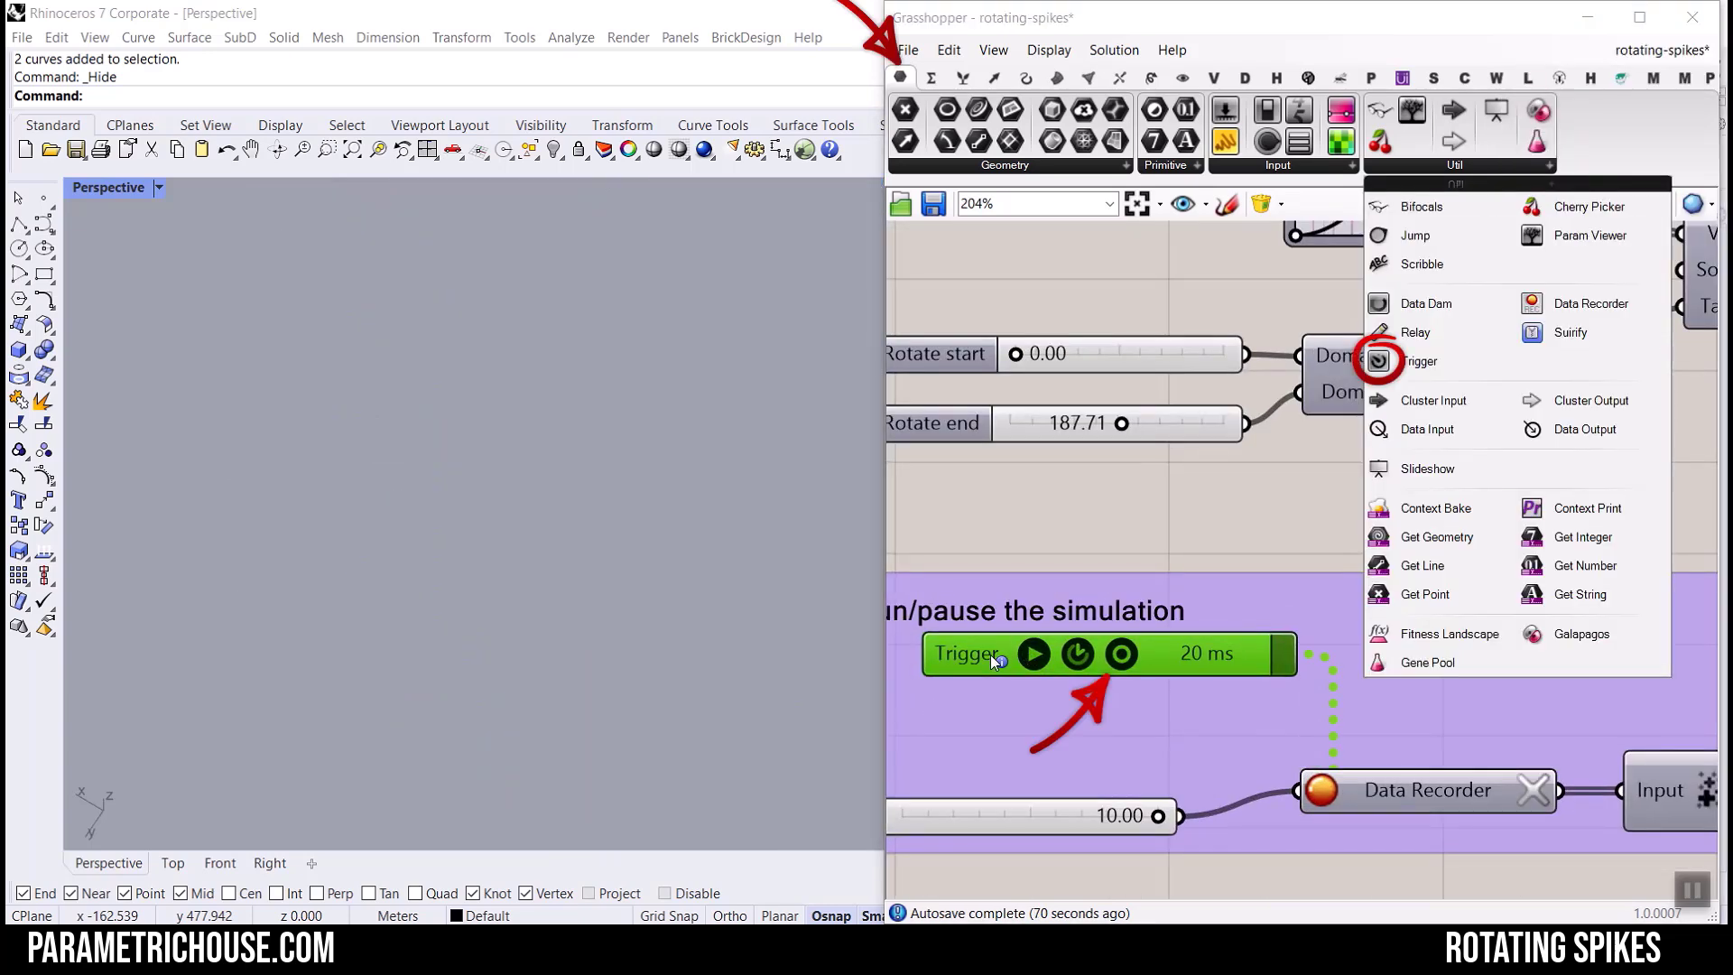
pyautogui.click(1654, 52)
pyautogui.click(1629, 278)
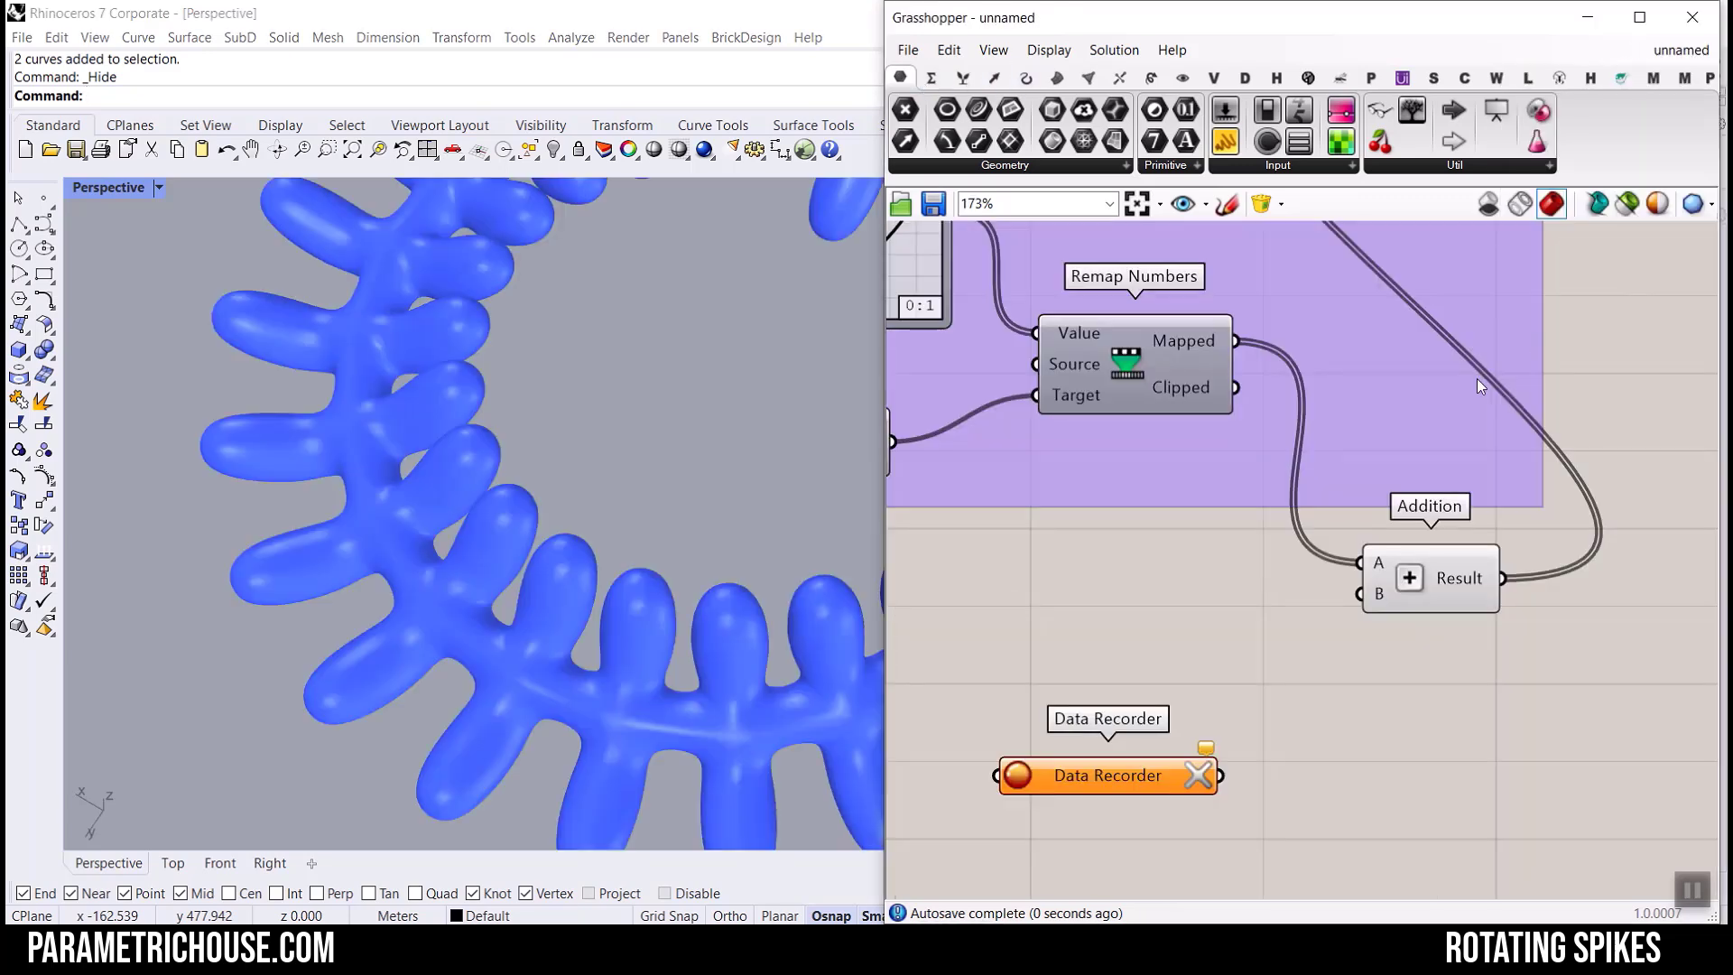
# Place a Trigger component beside the Data Recorder and bring the two closer together.
pyautogui.click(1433, 172)
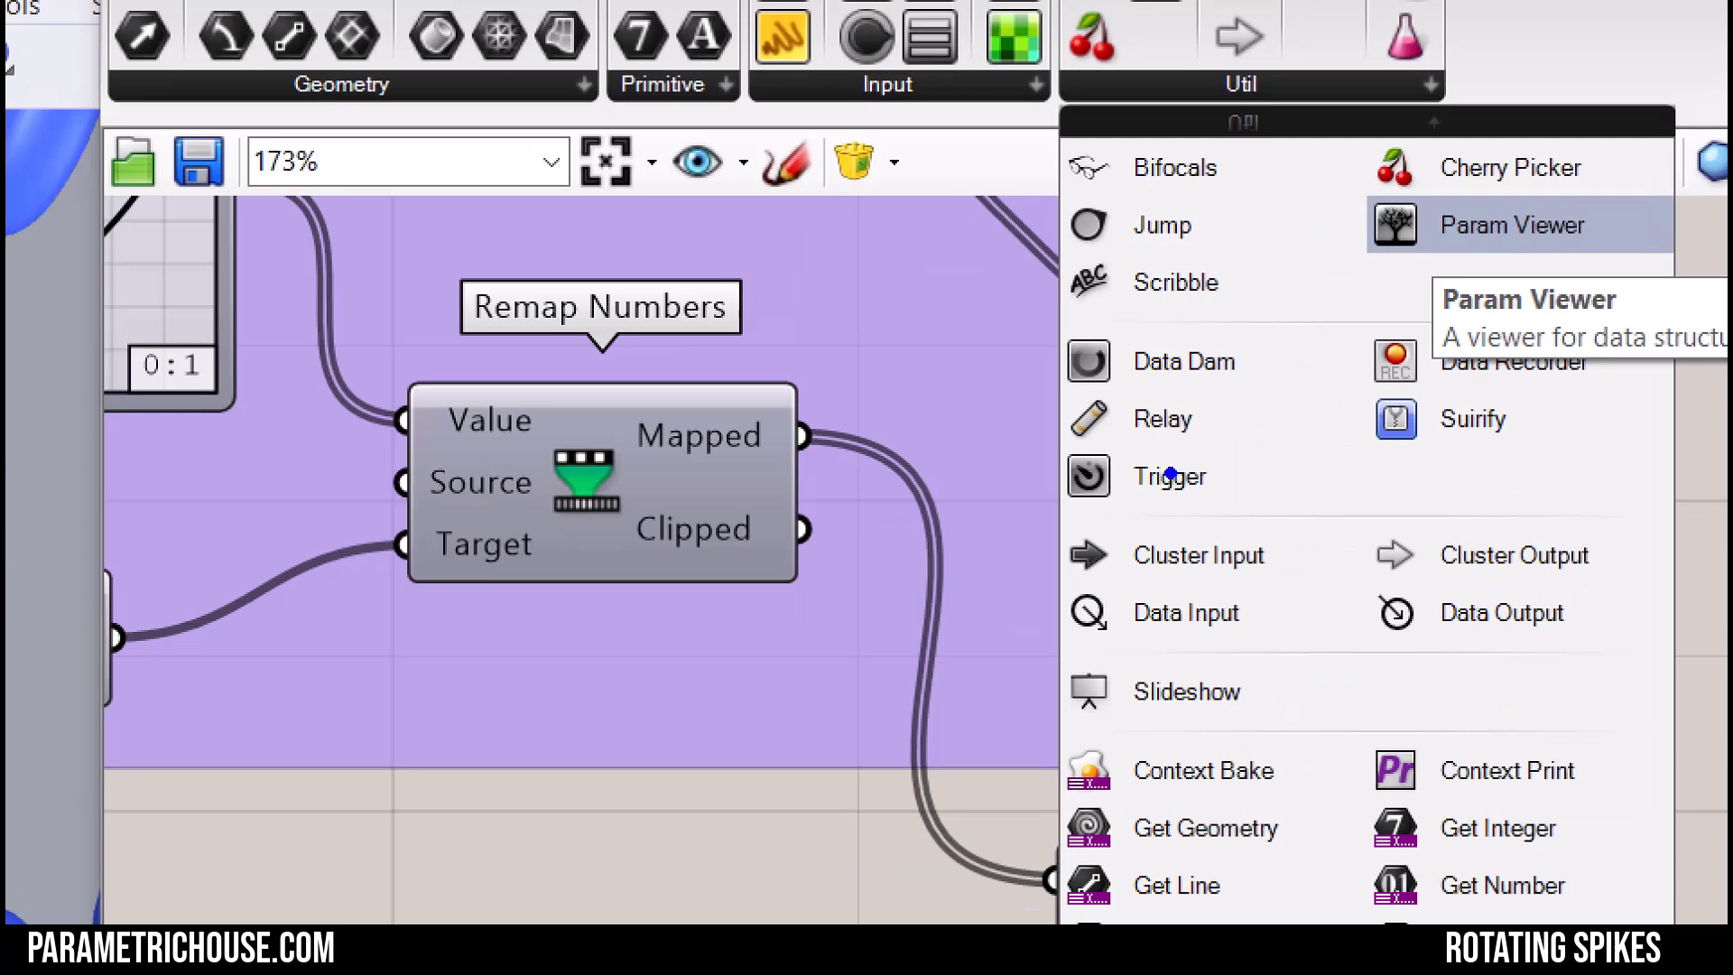
pyautogui.moveTo(1041, 453); pyautogui.dragTo(1292, 522)
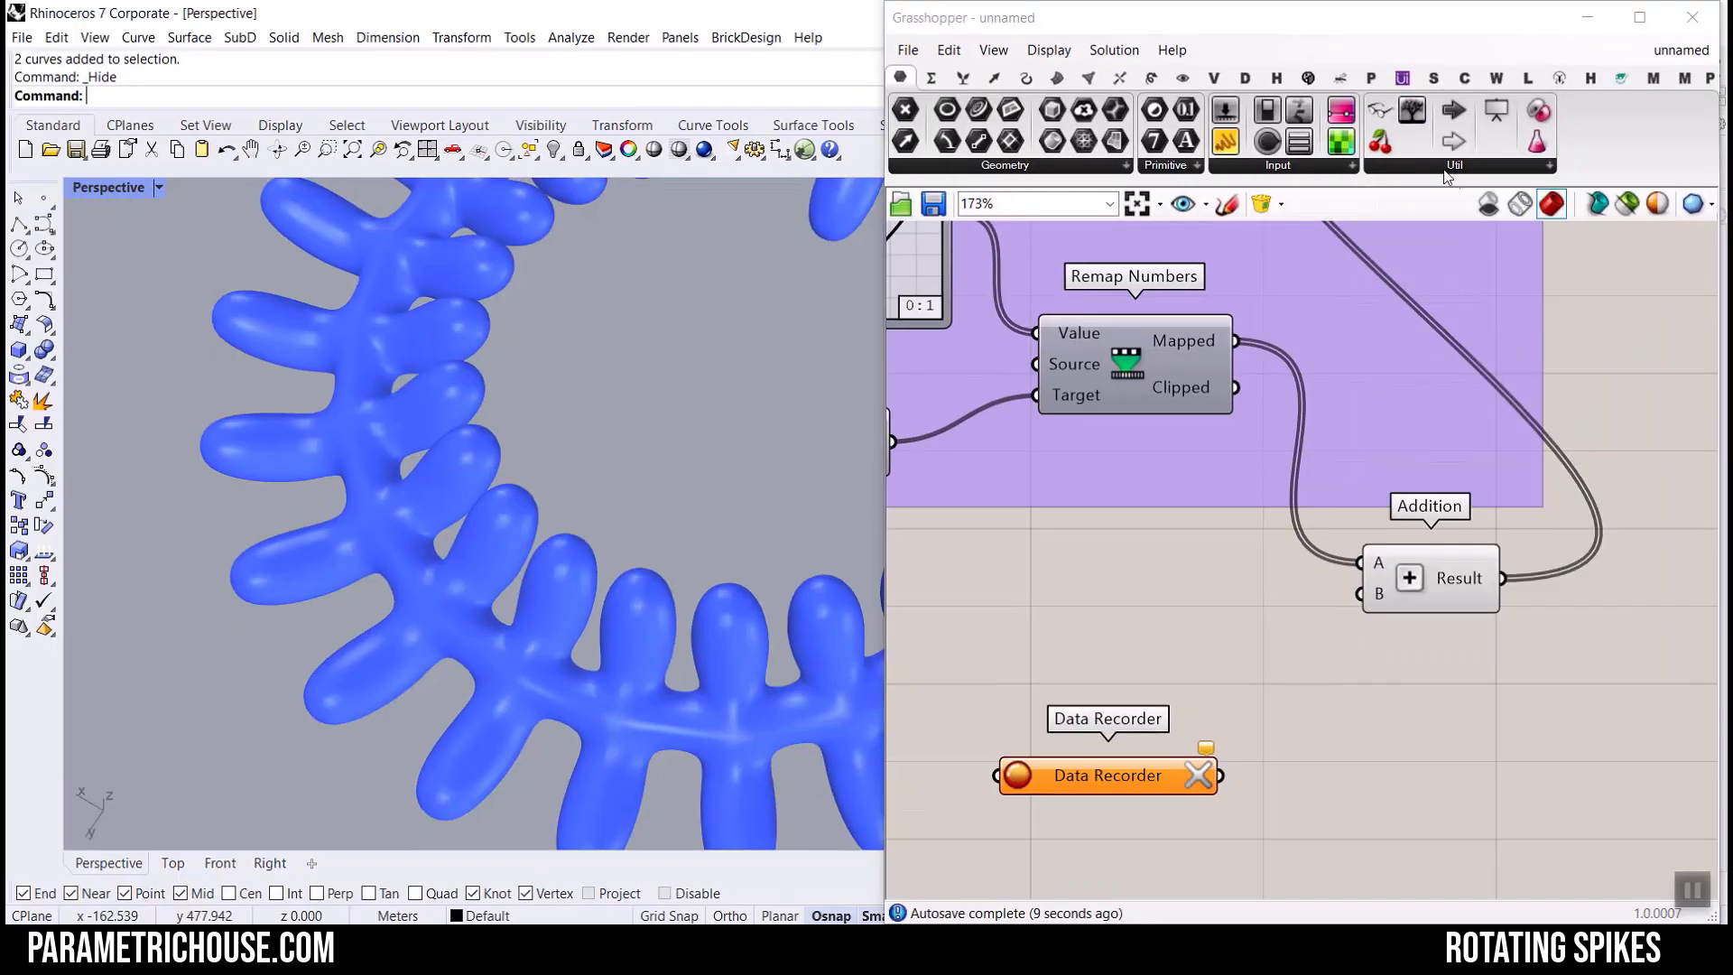
pyautogui.click(1263, 88)
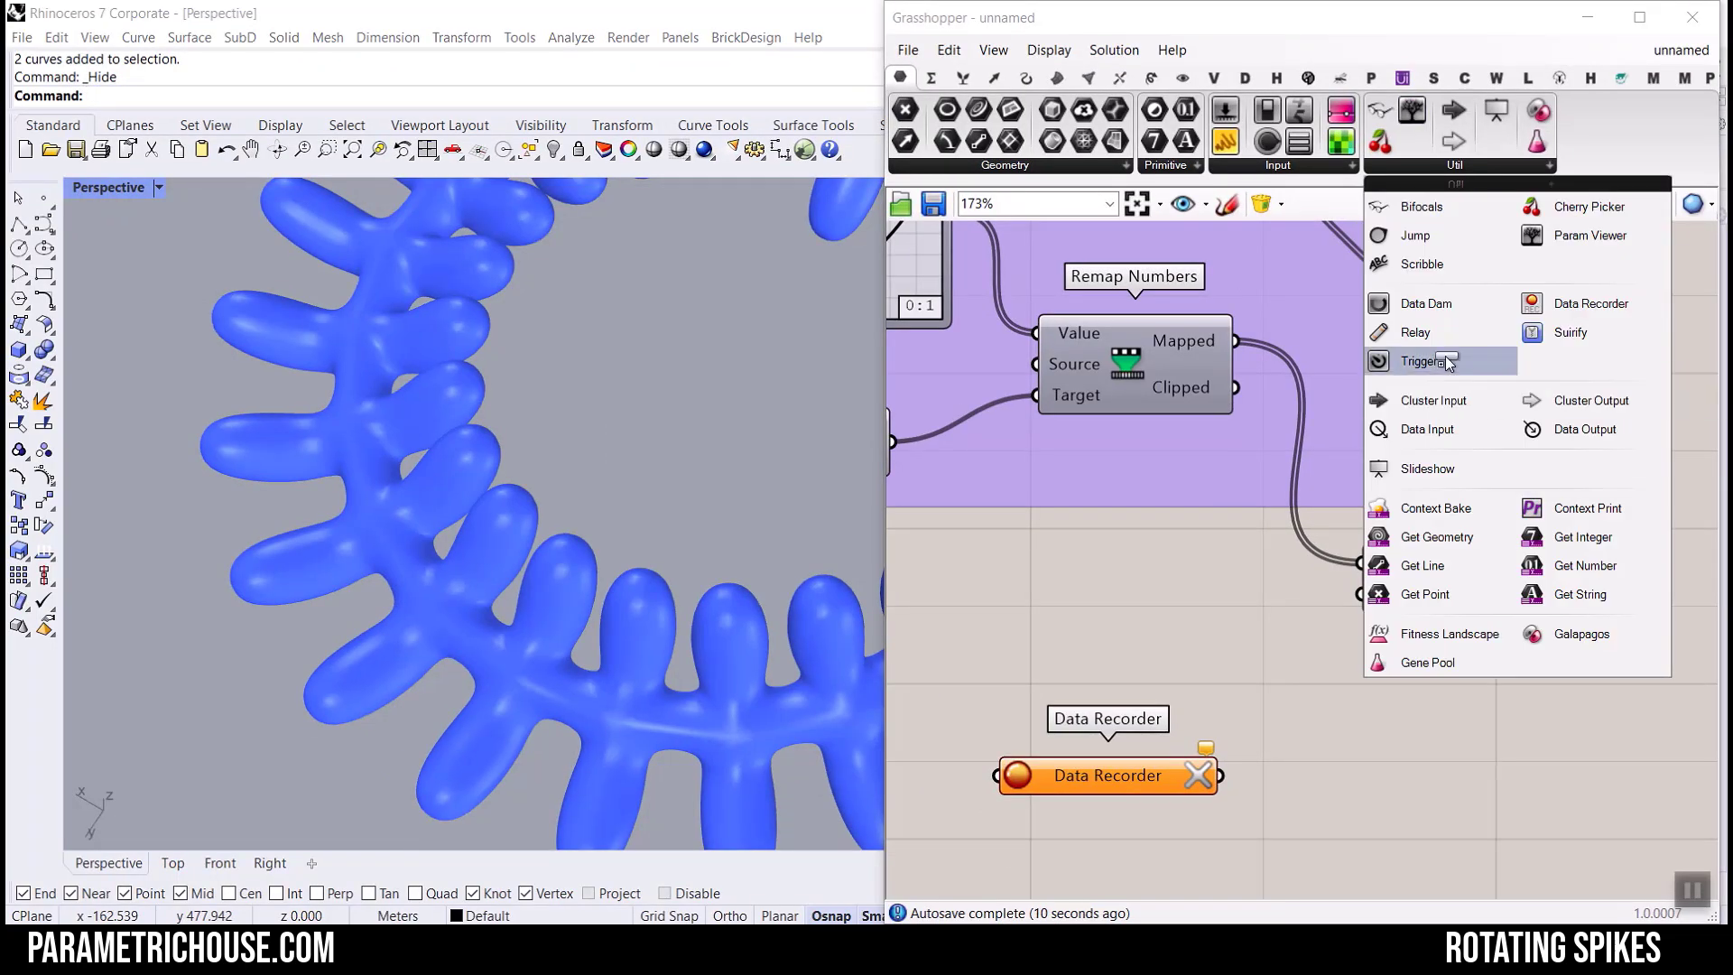
pyautogui.click(1444, 359)
pyautogui.scroll(-4, 1373, 572)
pyautogui.scroll(5, 1367, 583)
pyautogui.click(1171, 629)
pyautogui.moveTo(1217, 651); pyautogui.dragTo(1383, 673, button='right')
pyautogui.moveTo(1383, 672); pyautogui.dragTo(1183, 538)
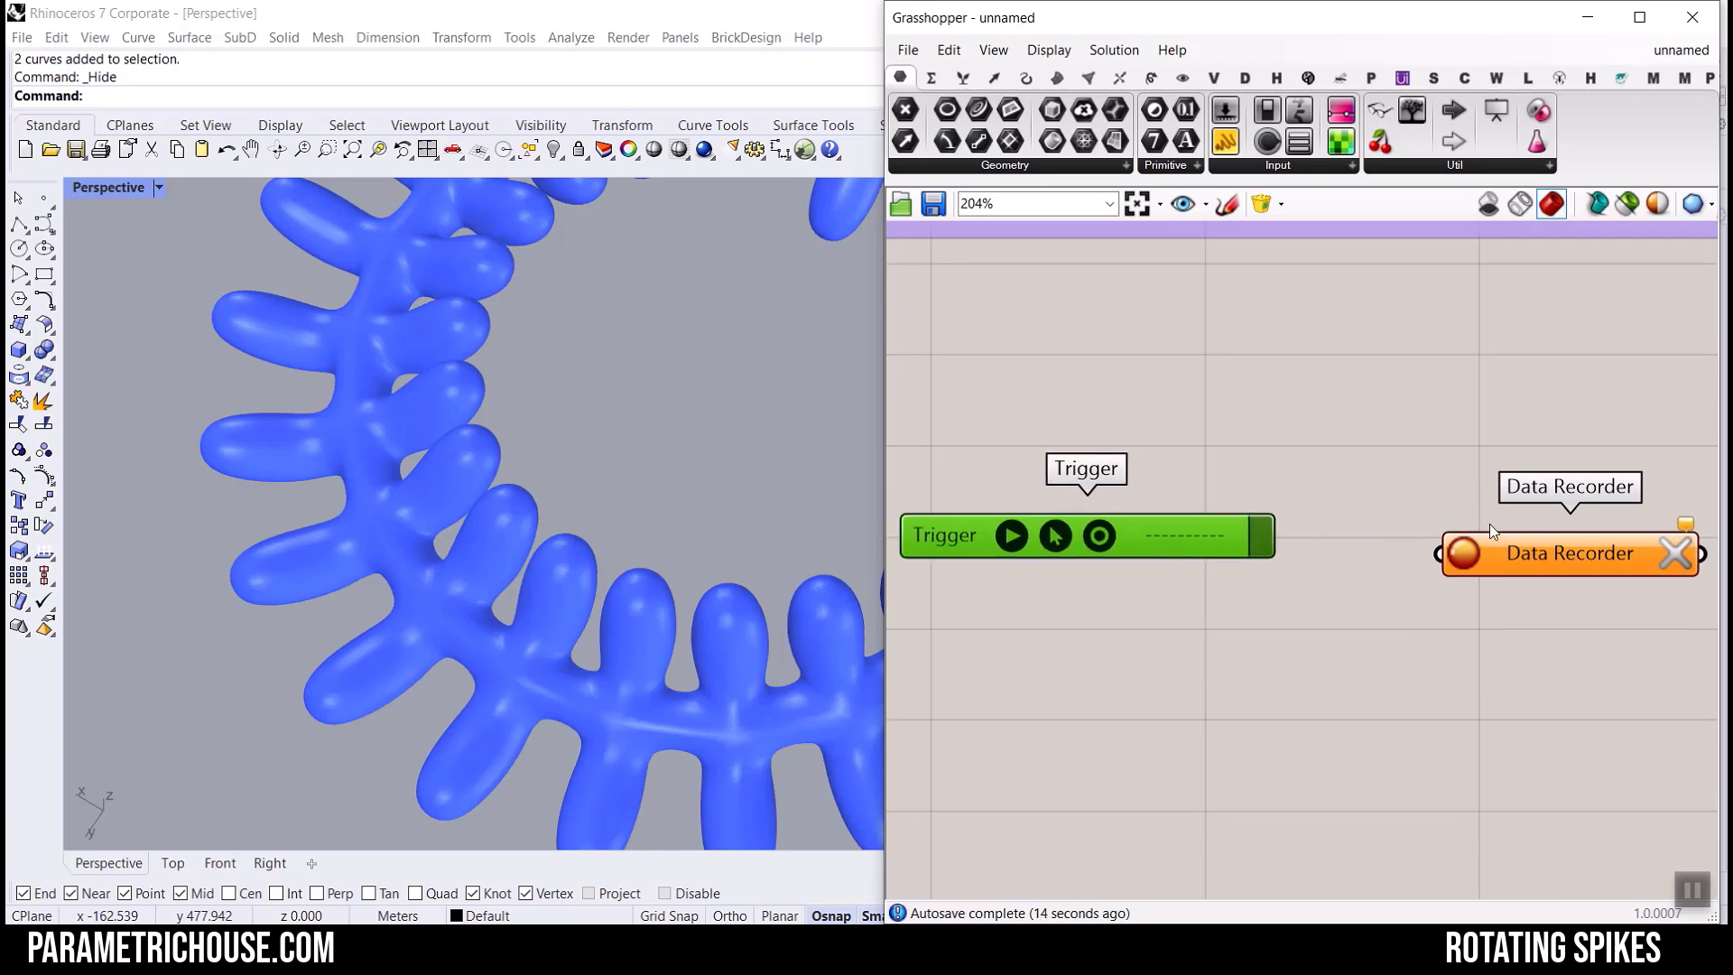
pyautogui.moveTo(1552, 544); pyautogui.dragTo(1472, 518)
pyautogui.click(1435, 564)
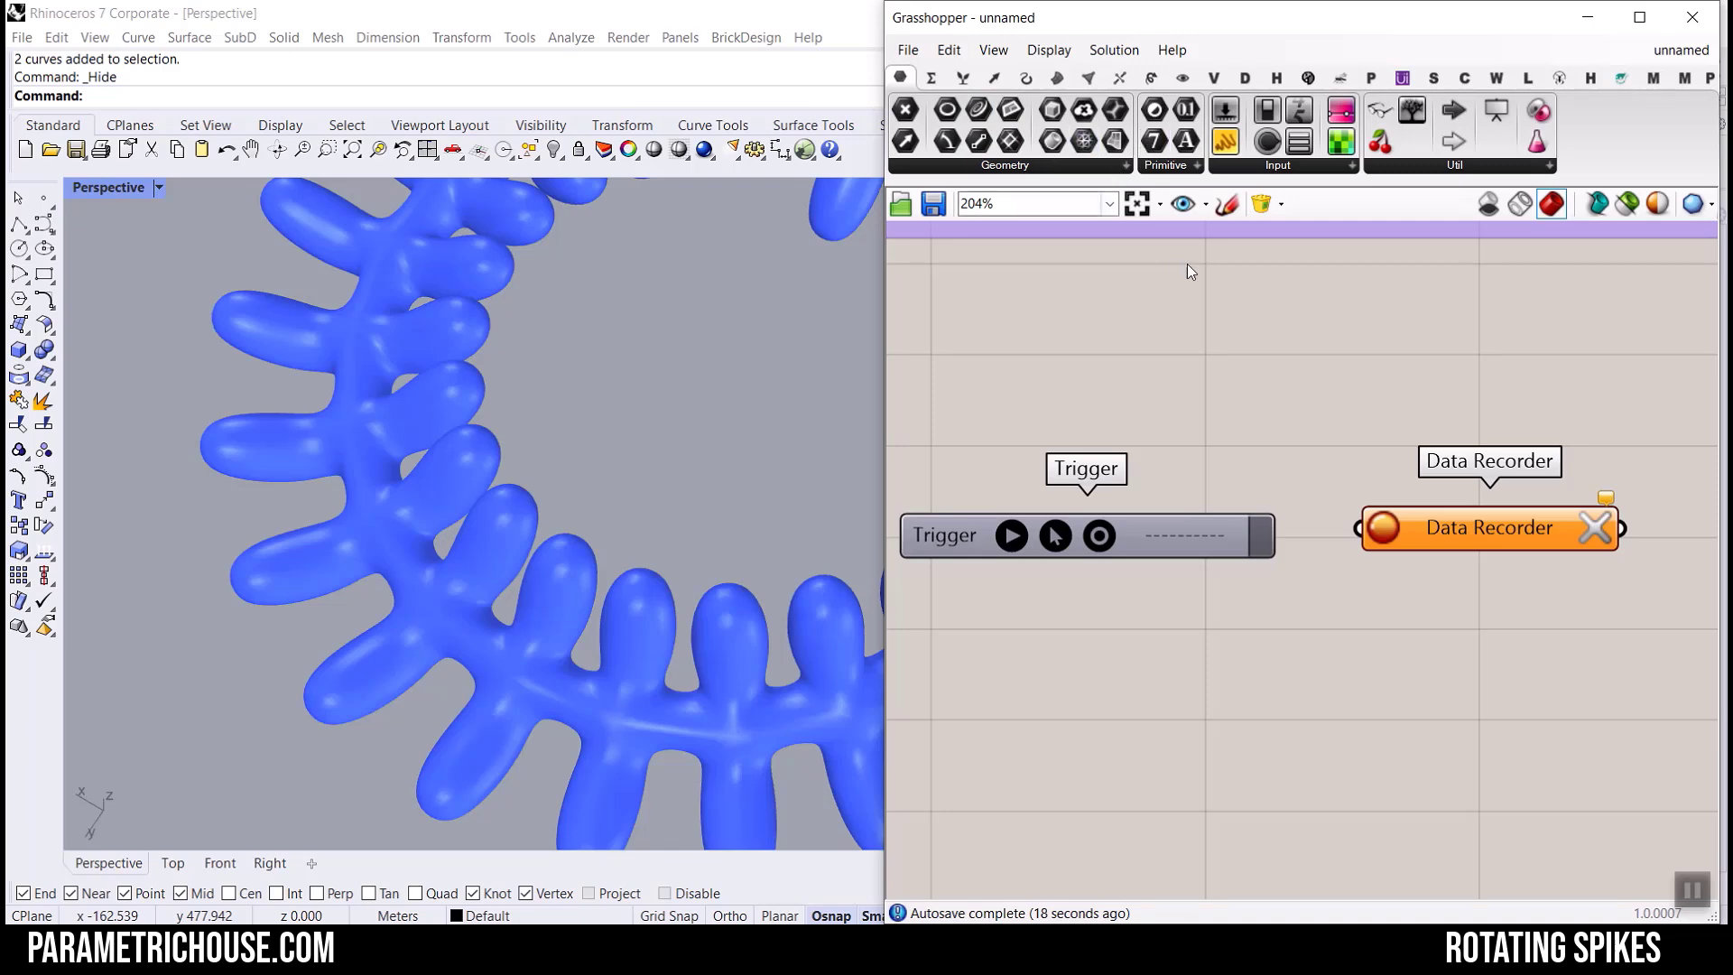
# Add a decimal number slider ranging from 1.00 to 30.00 below the Trigger and name it Speed.
pyautogui.doubleClick(1122, 629)
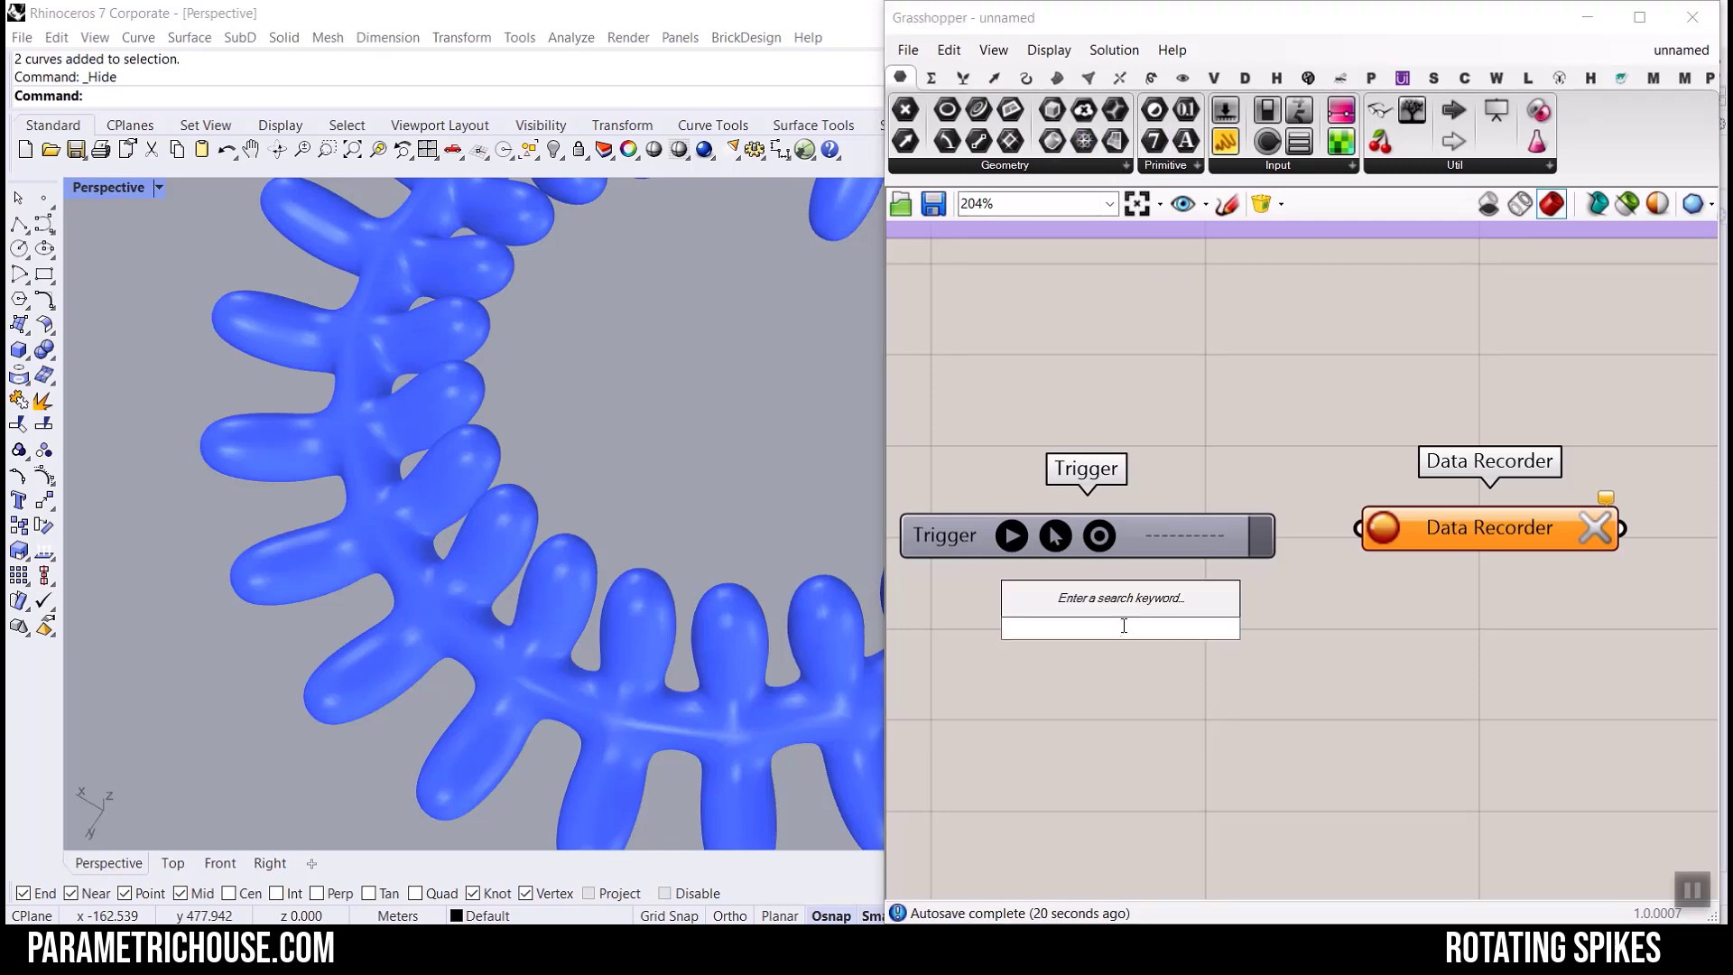
pyautogui.write('1')
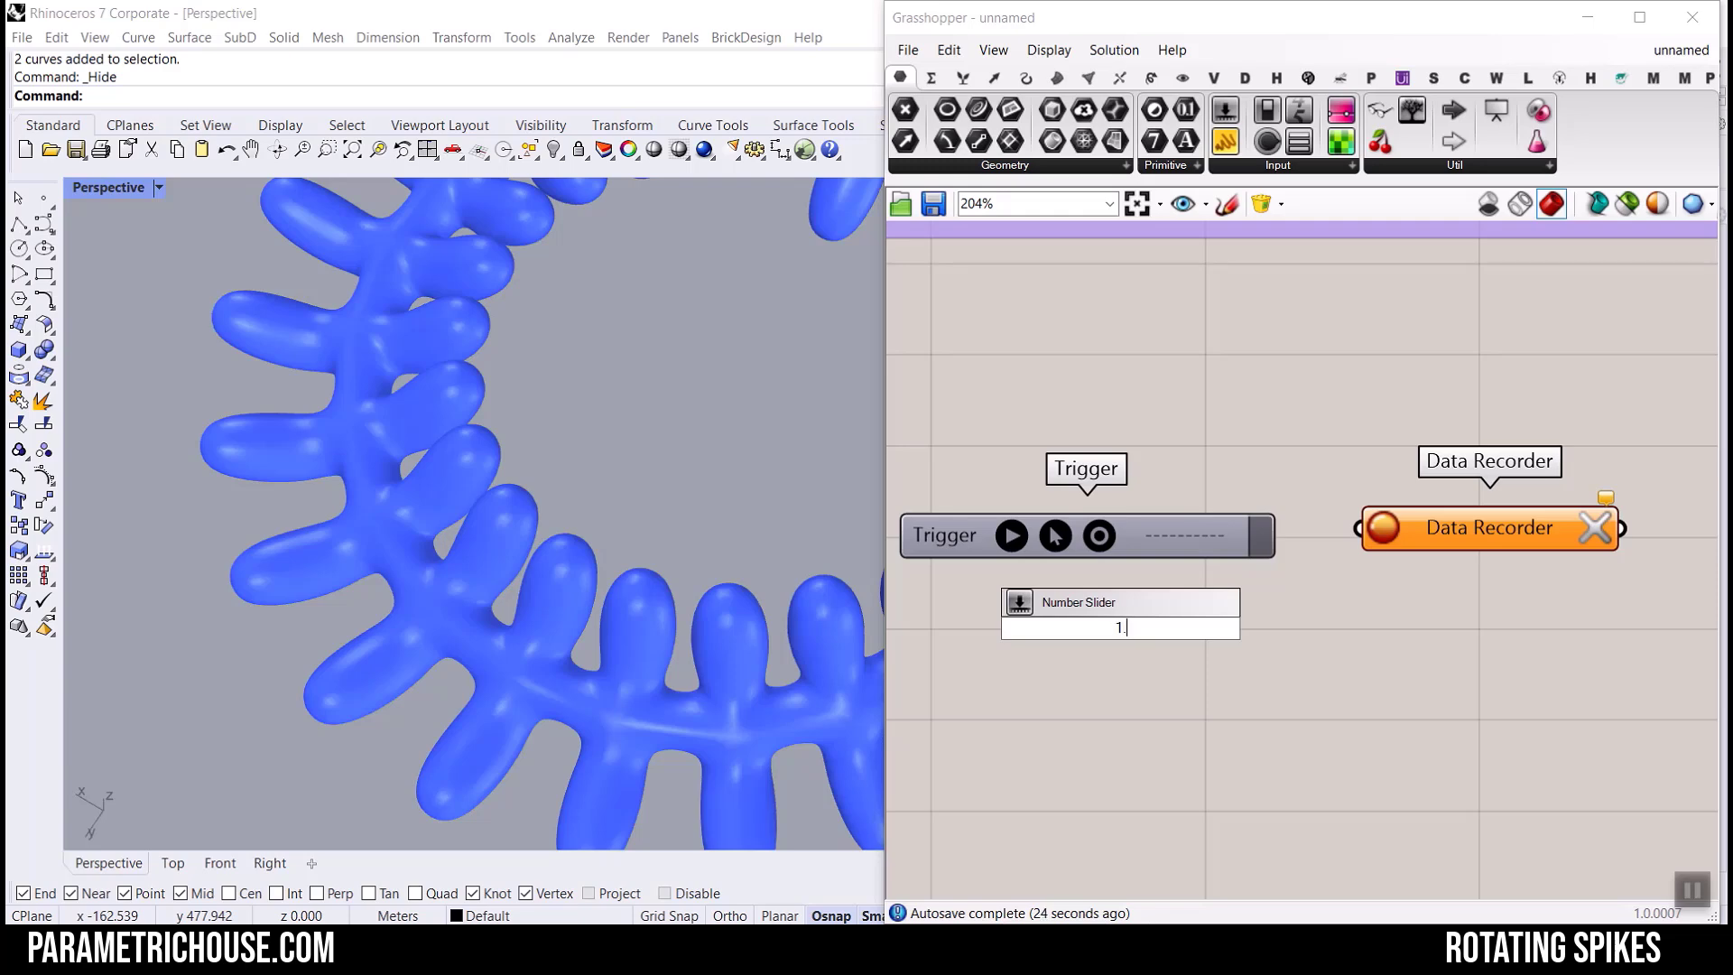
pyautogui.write('..30.')
pyautogui.press('Return')
pyautogui.rightClick(1037, 631)
pyautogui.hotkey('ctrl', 'a')
pyautogui.write('Speed')
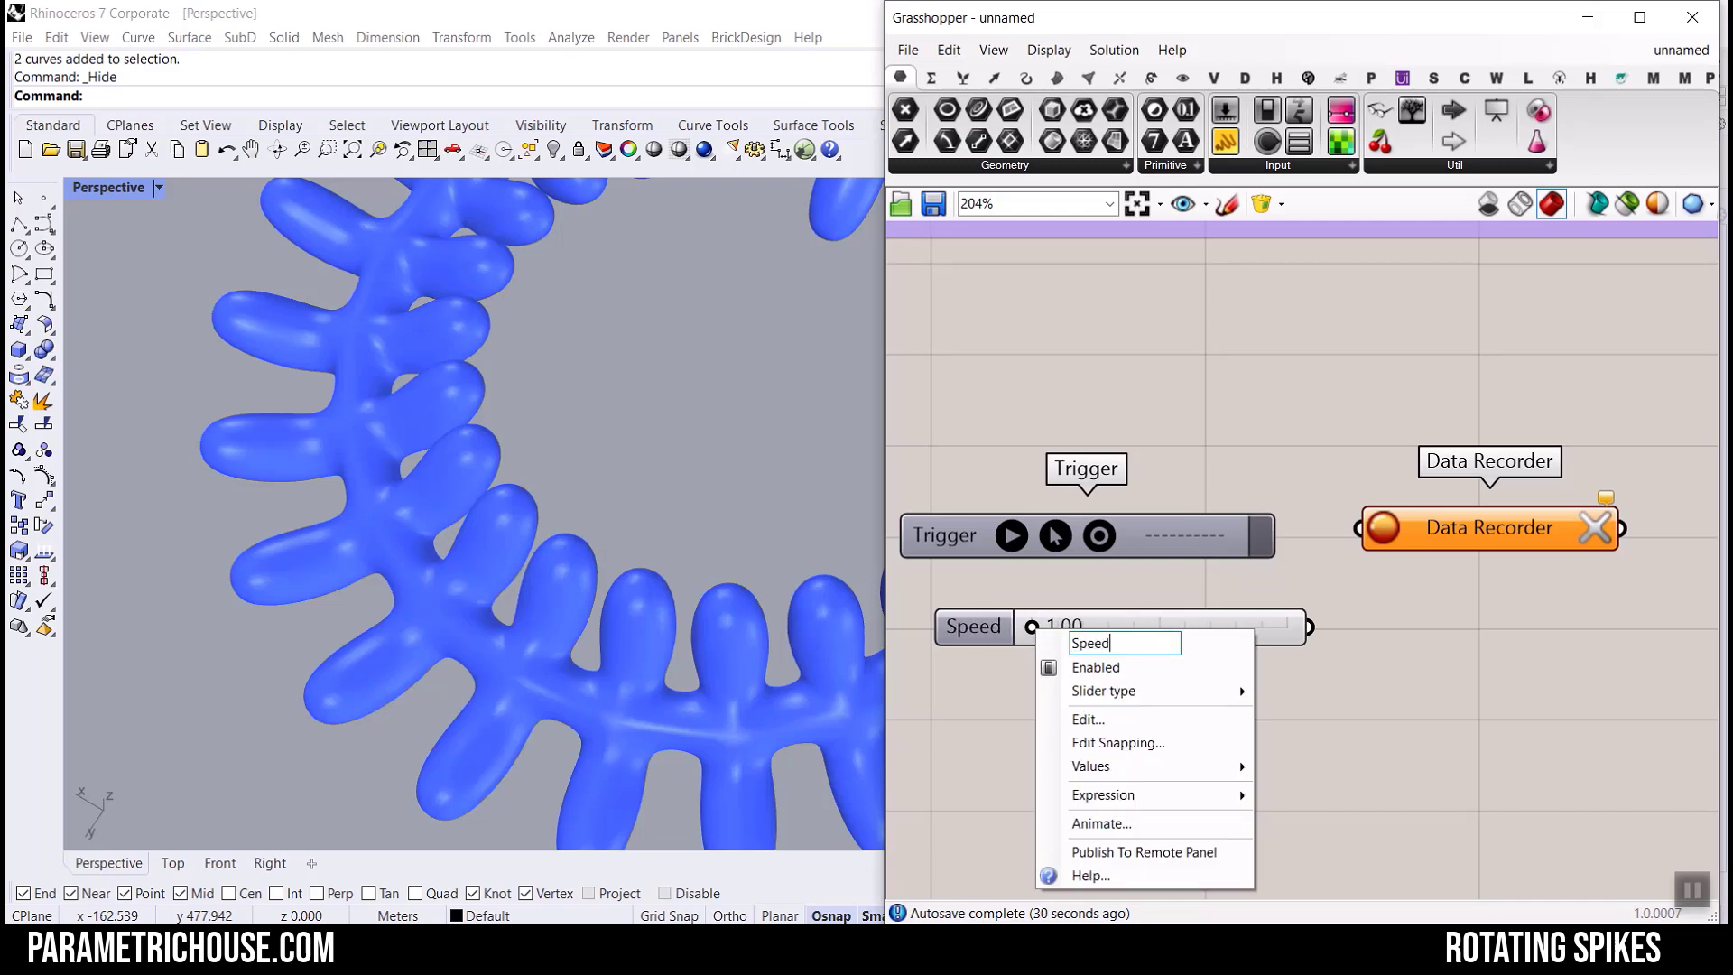
pyautogui.press('Return')
# Try the Speed slider at 10 and 1, and leave it at about 13.11.
pyautogui.moveTo(1037, 625); pyautogui.dragTo(1115, 634)
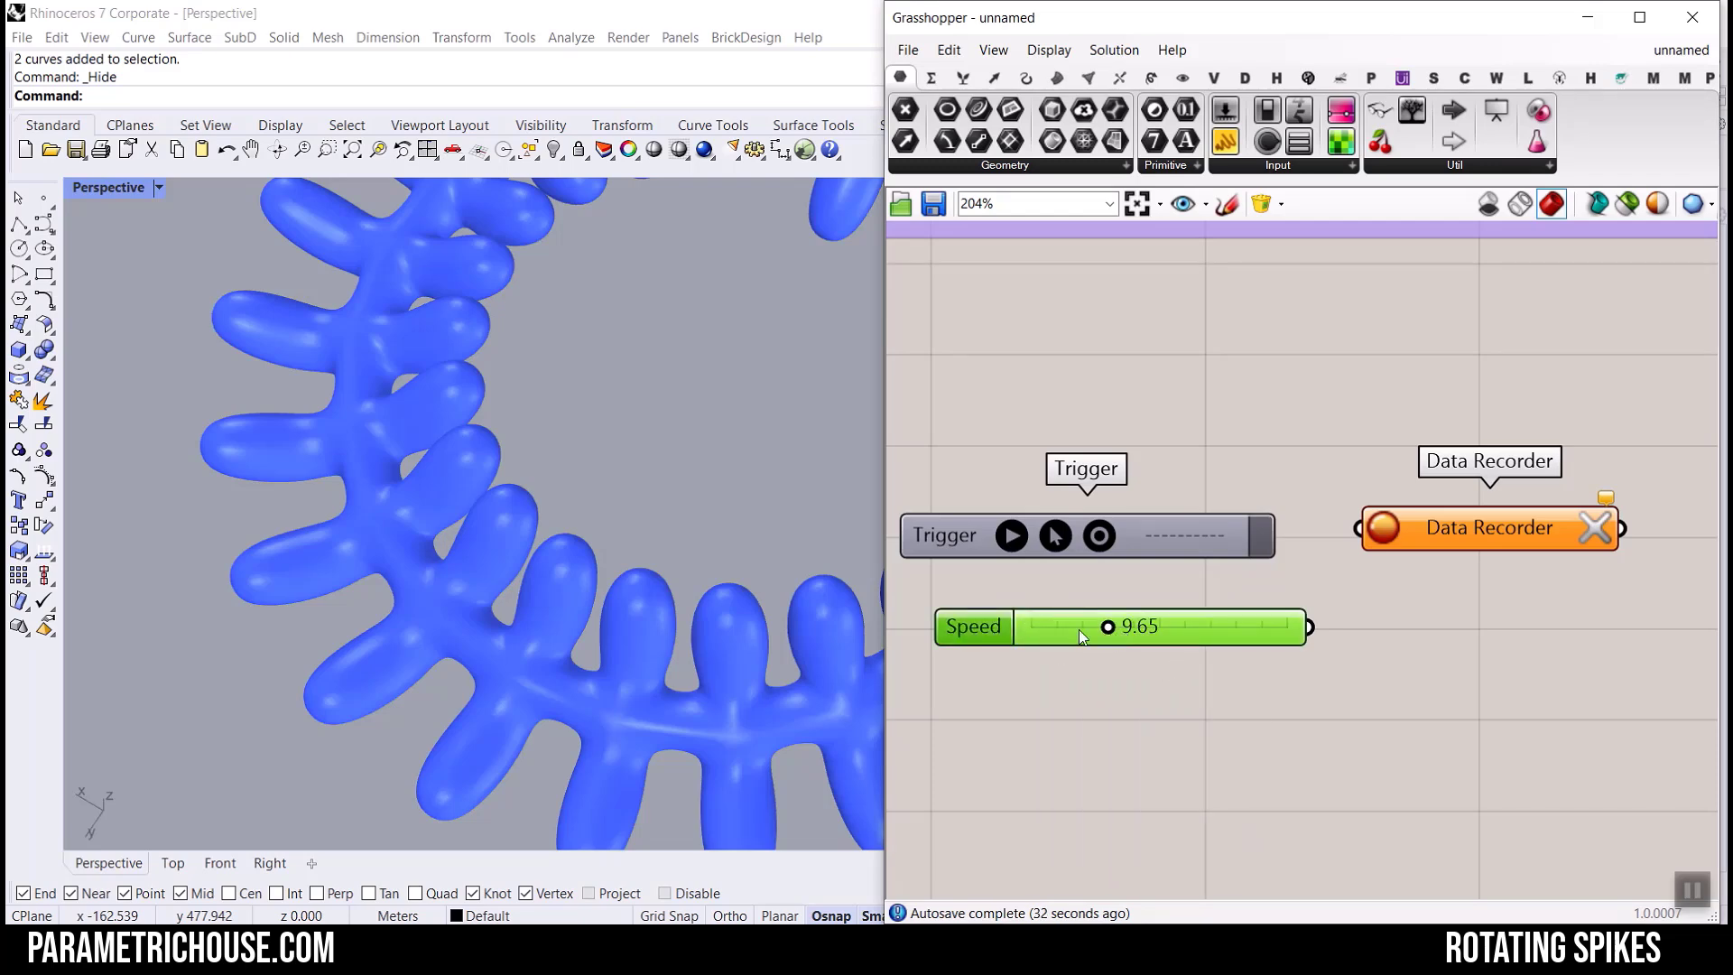
pyautogui.doubleClick(1146, 629)
pyautogui.write('10')
pyautogui.press('Return')
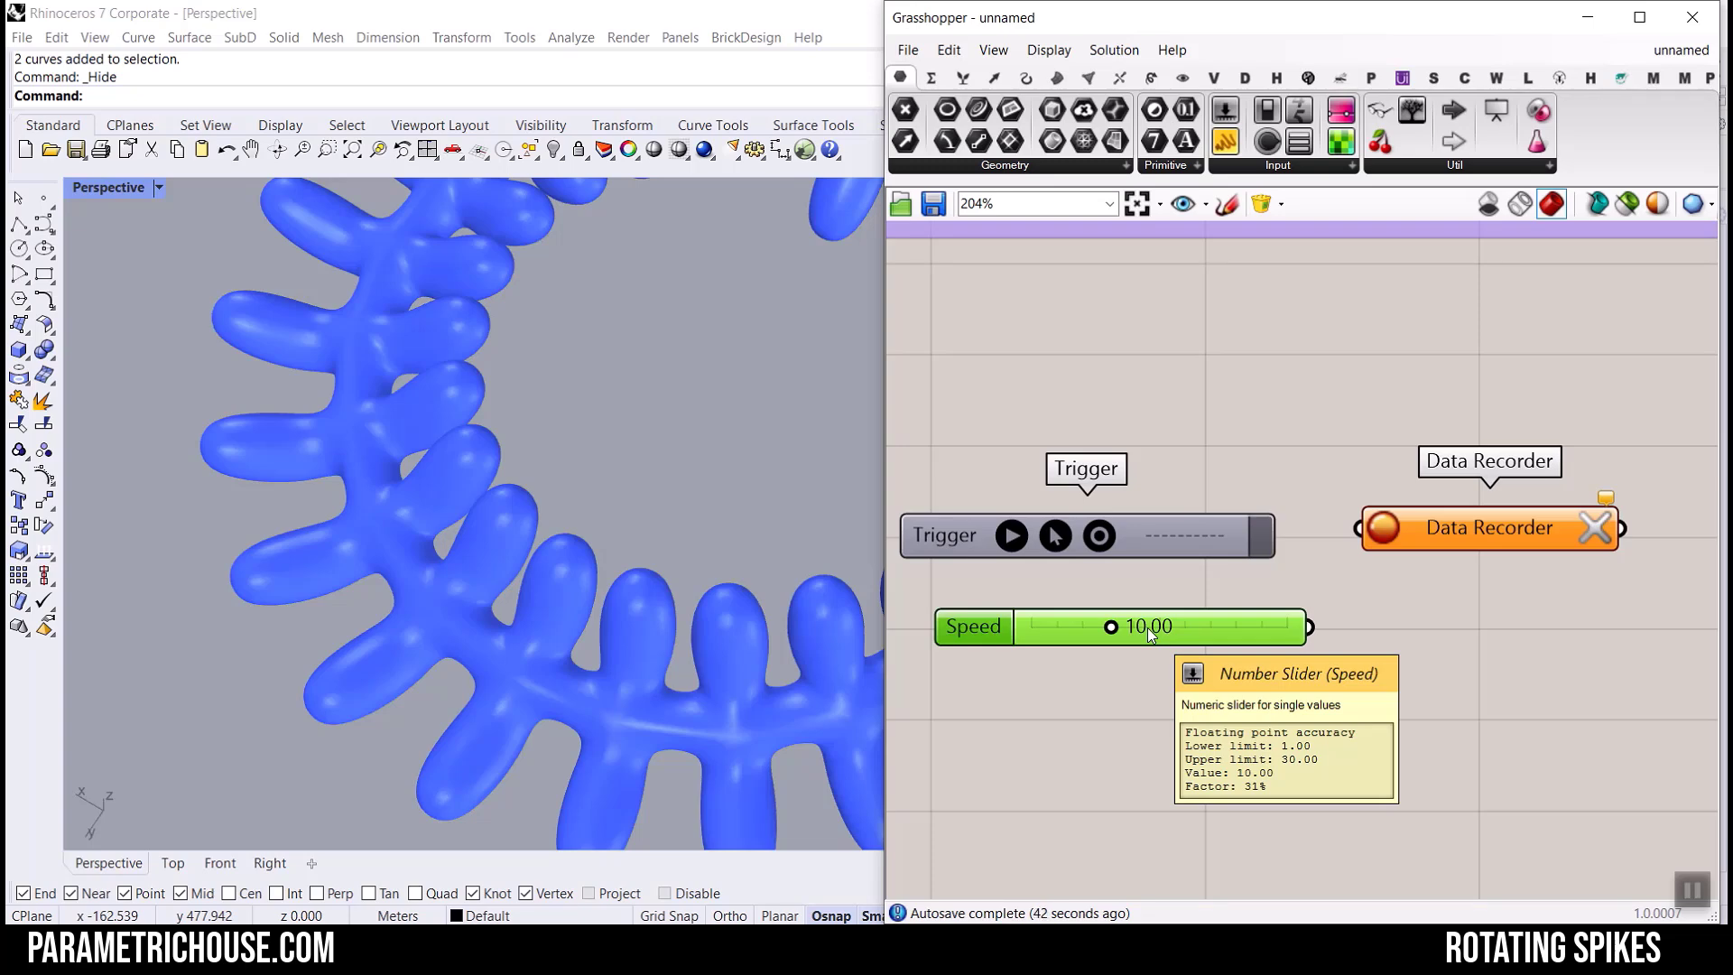
pyautogui.doubleClick(1146, 626)
pyautogui.write('1')
pyautogui.click(1271, 625)
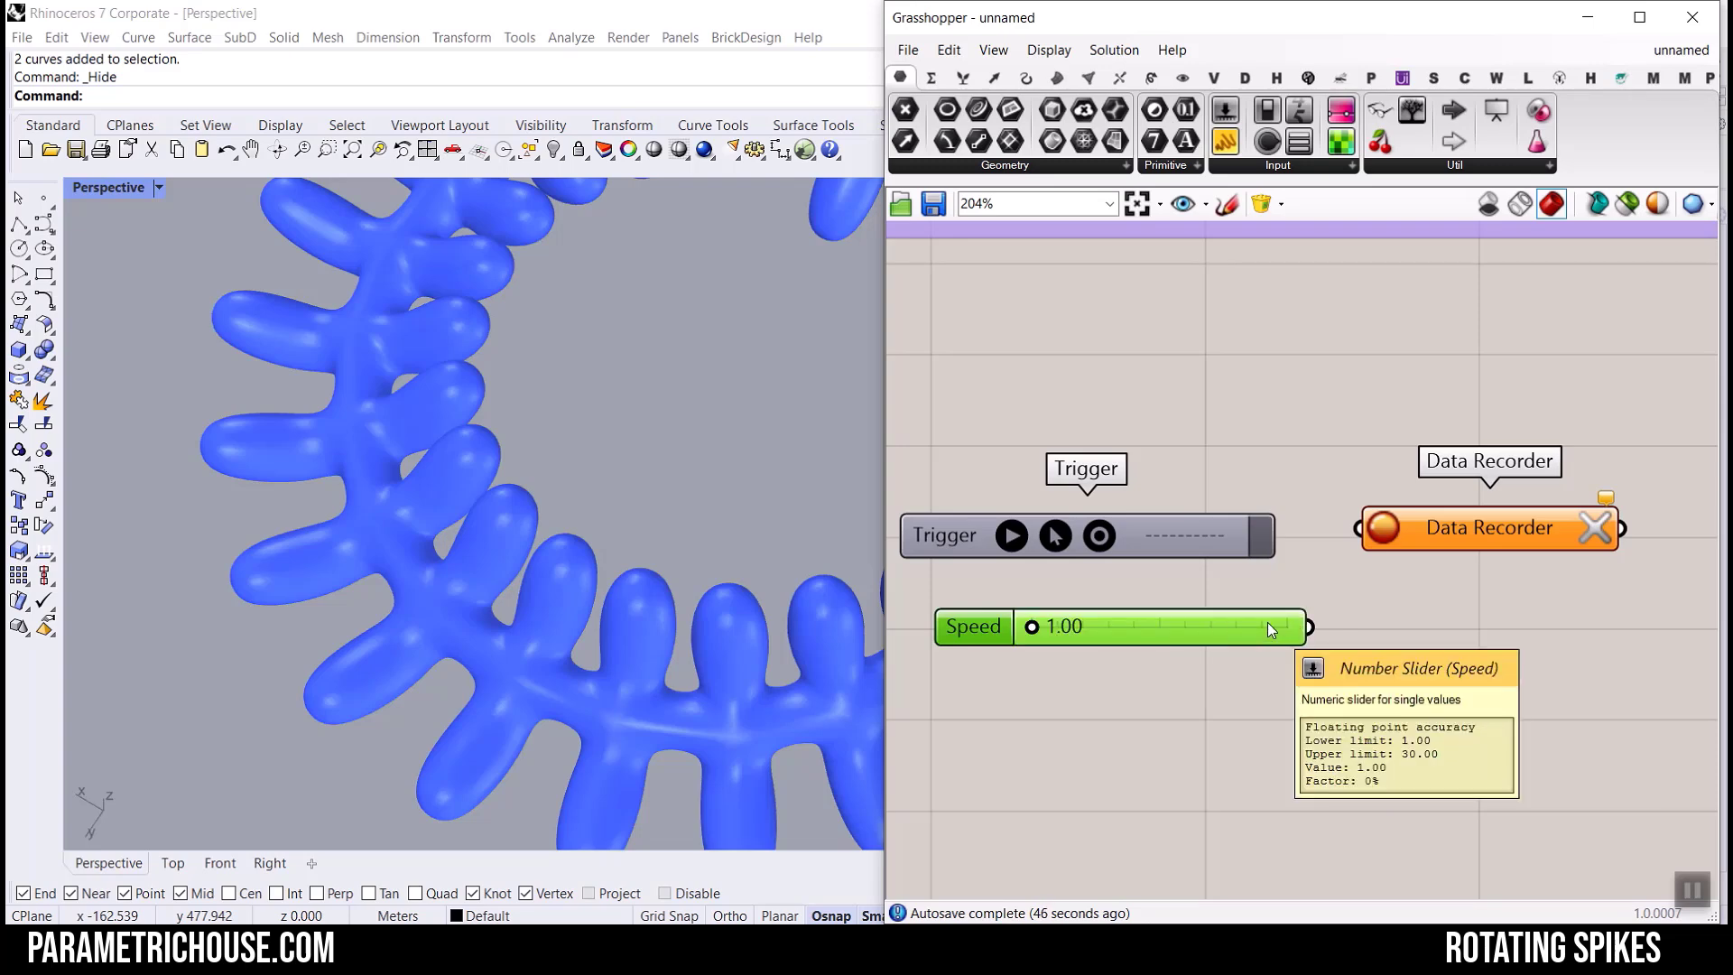
pyautogui.moveTo(1046, 628); pyautogui.dragTo(1134, 661)
pyautogui.moveTo(1186, 109); pyautogui.dragTo(1354, 644)
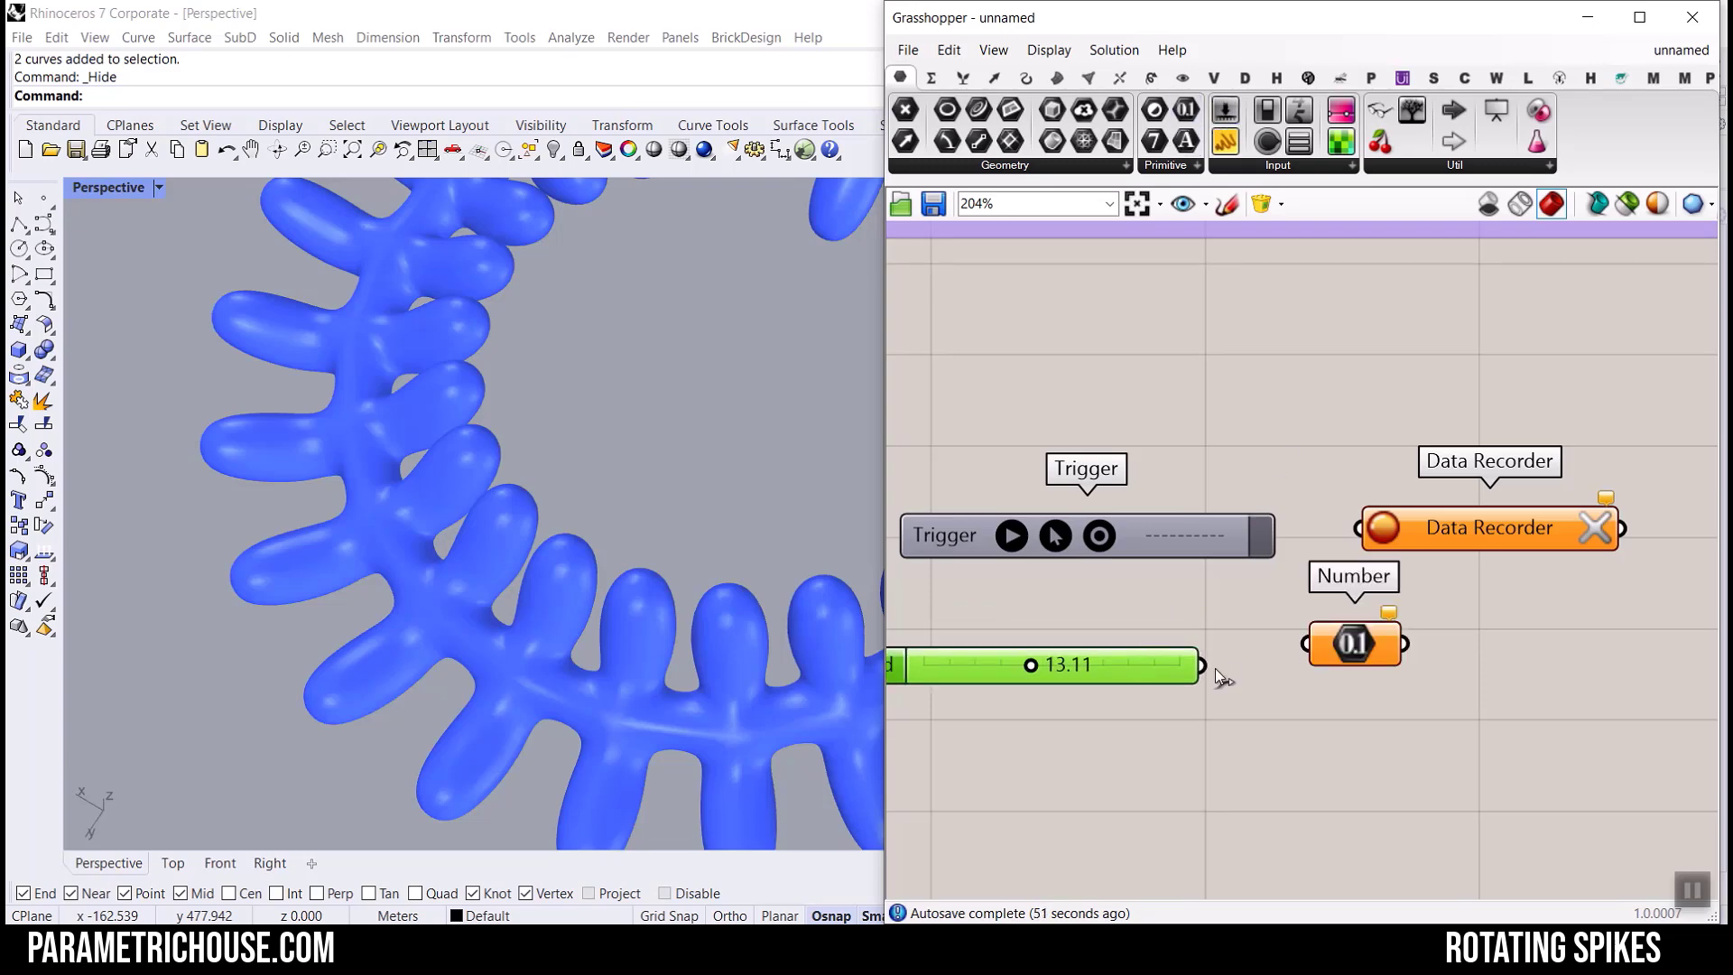
pyautogui.click(1354, 654)
pyautogui.press('Delete')
# Connect the Speed slider to the Data Recorder's input and attach the Trigger to the Data Recorder.
pyautogui.moveTo(1201, 665); pyautogui.dragTo(1374, 660)
pyautogui.moveTo(1191, 535); pyautogui.dragTo(1415, 648)
pyautogui.click(1415, 648)
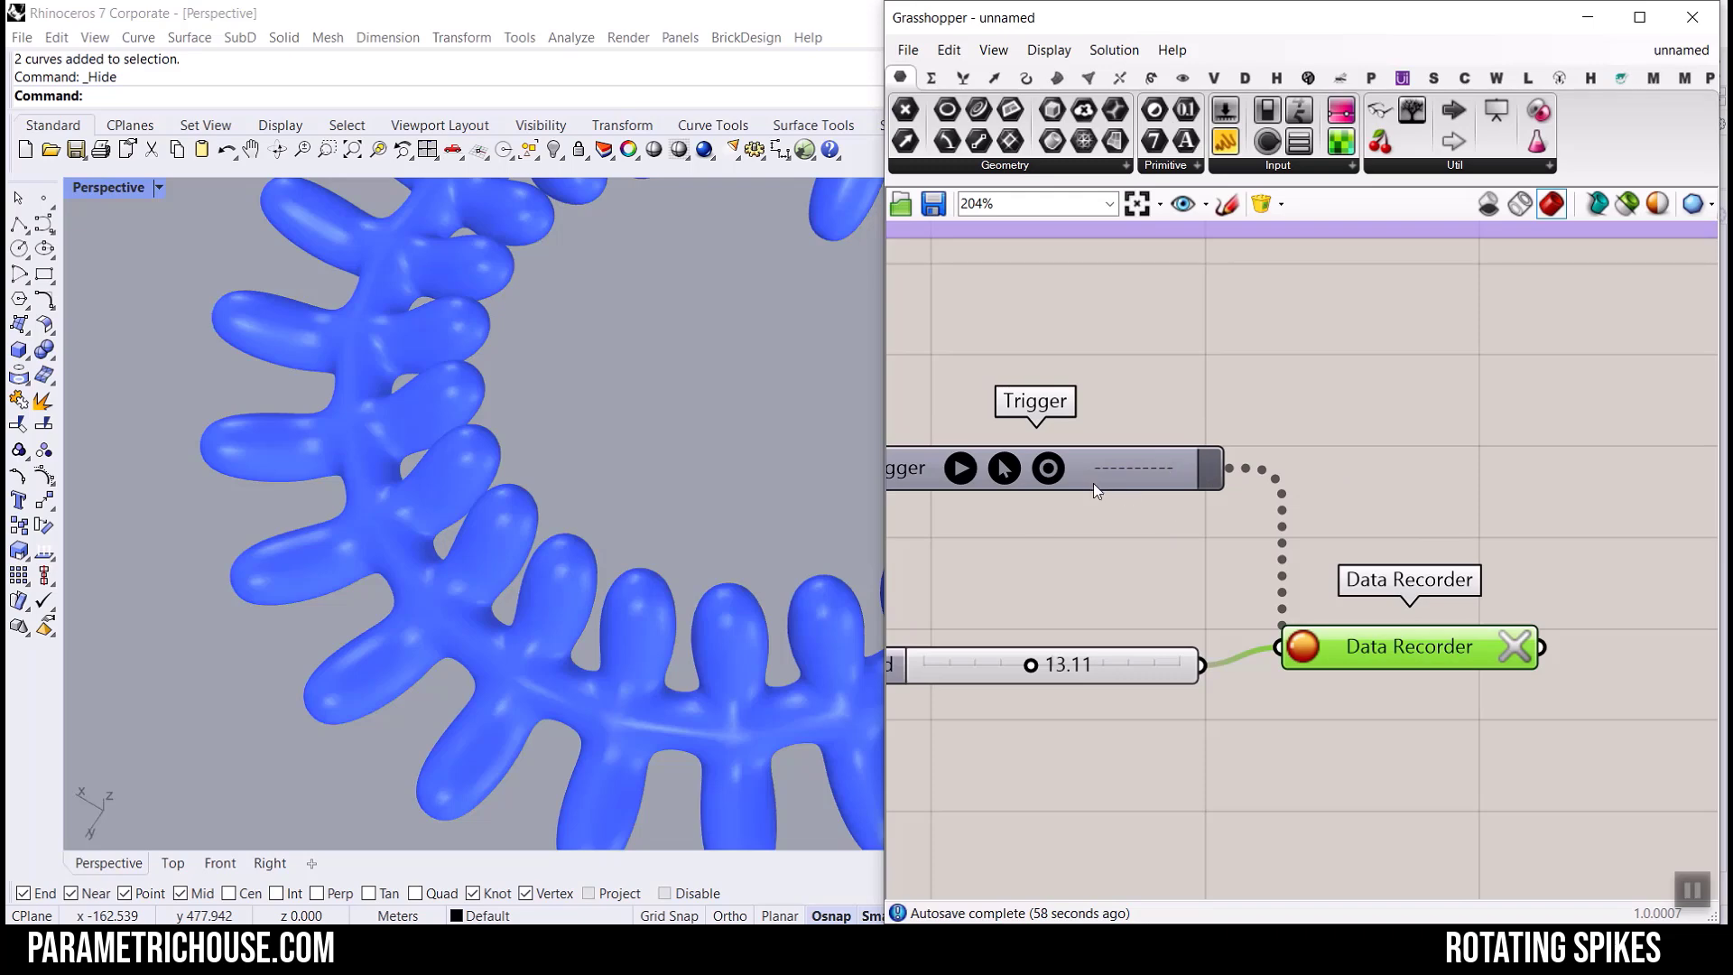
# Set the Trigger's interval to 10 ms.
pyautogui.moveTo(1121, 489); pyautogui.dragTo(1157, 451, button='right')
pyautogui.rightClick(1158, 451)
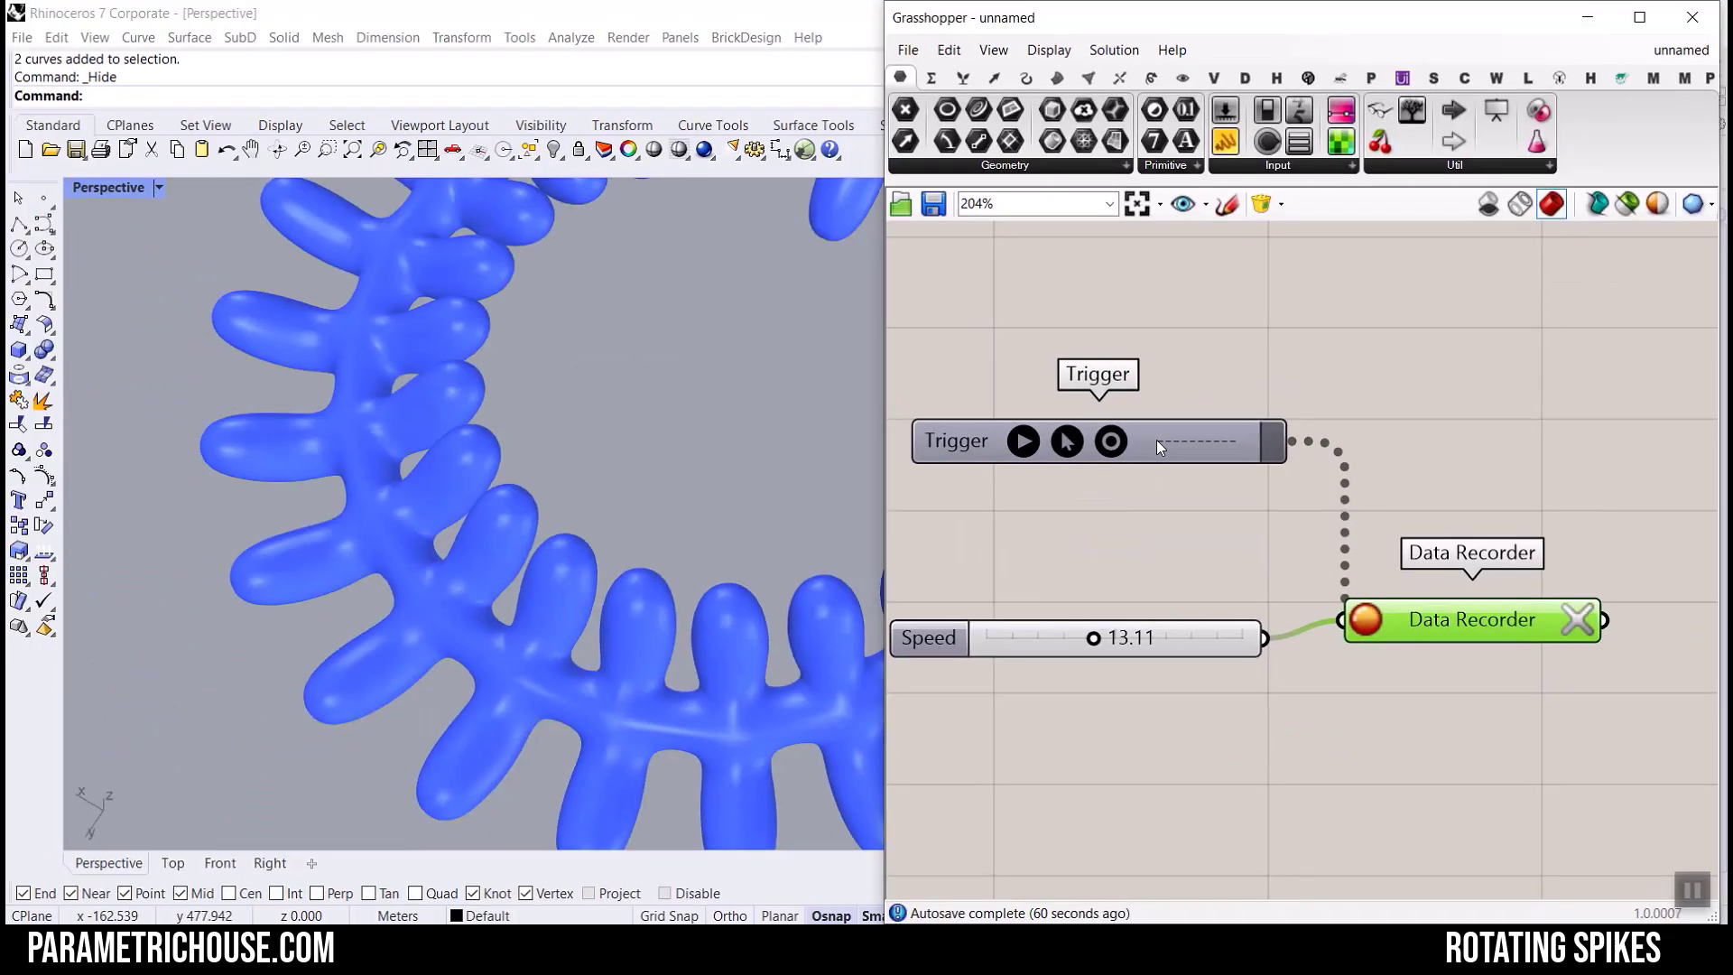
pyautogui.rightClick(1152, 439)
pyautogui.moveTo(1241, 506)
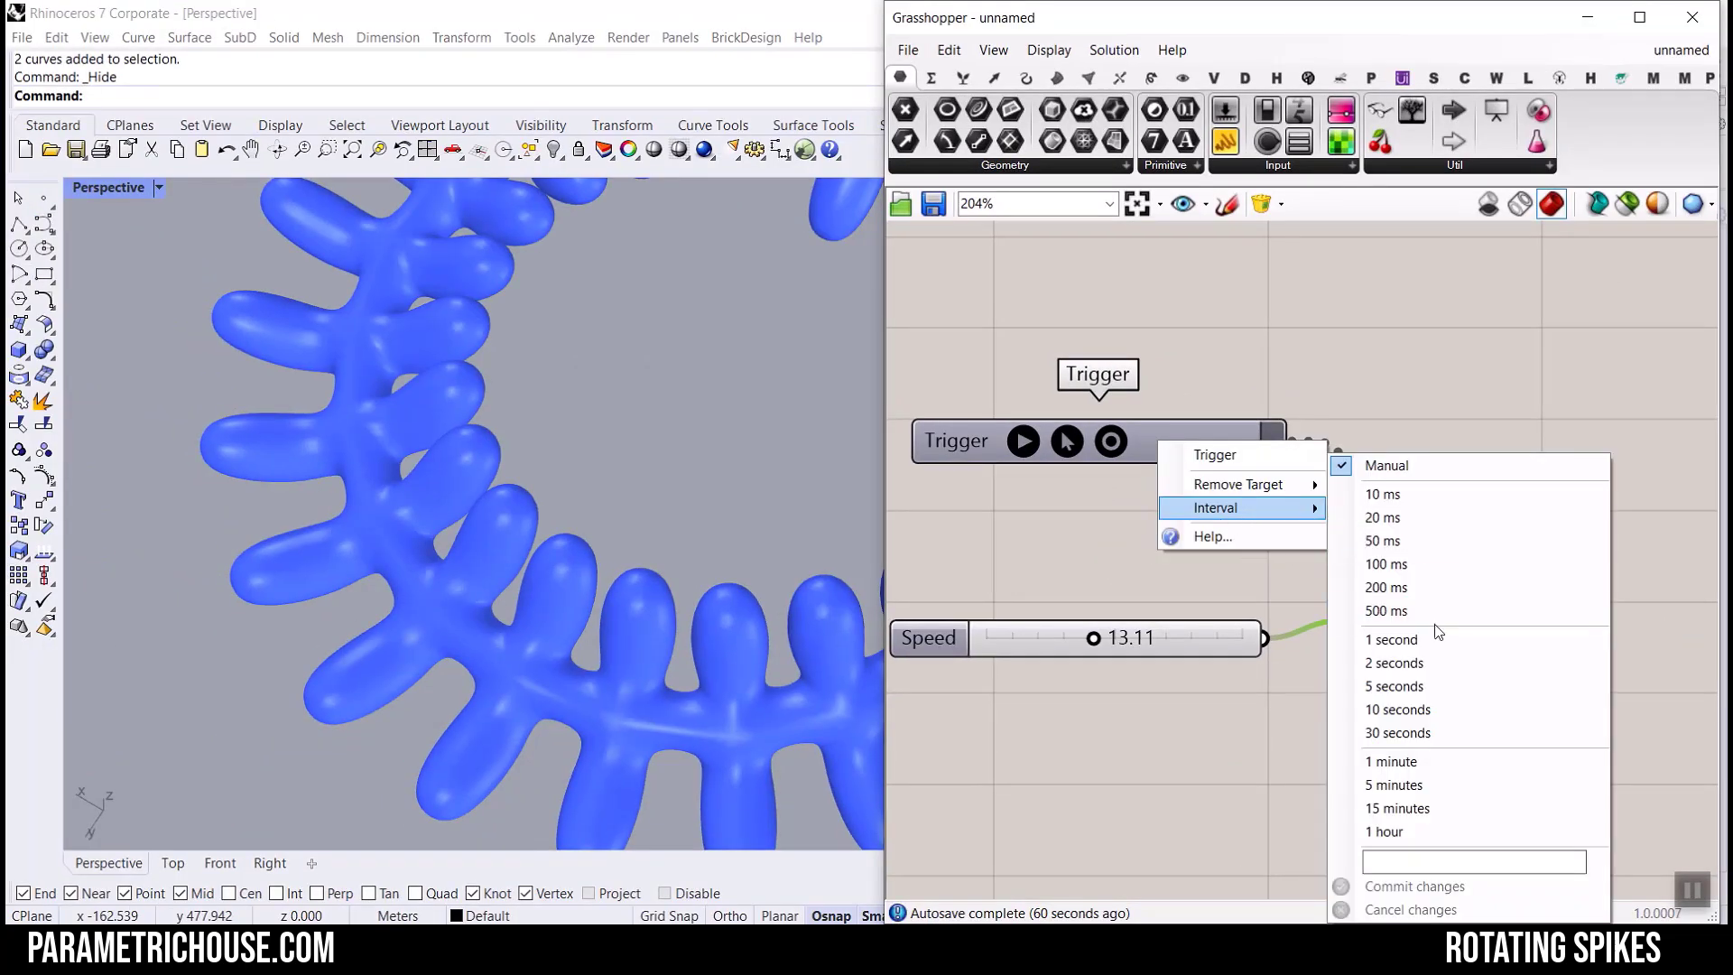
pyautogui.click(1413, 494)
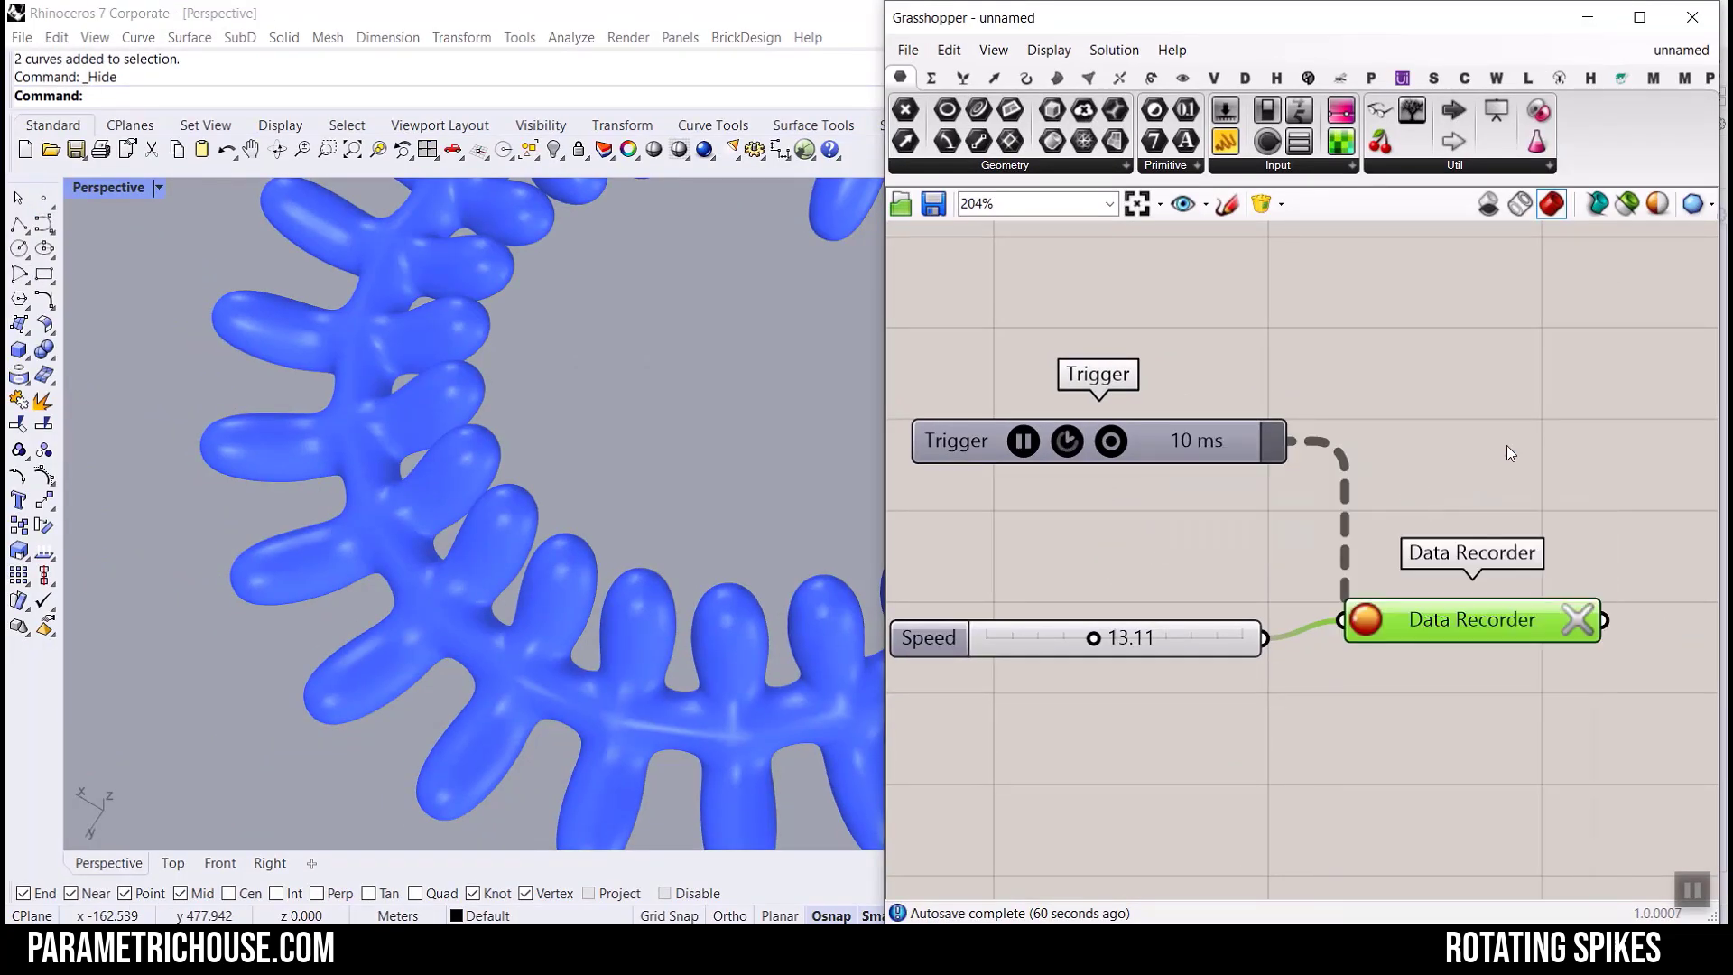
# Inspect the Data Recorder's output in a temporary enlarged Panel and delete that Panel.
pyautogui.click(1225, 143)
pyautogui.scroll(-2, 1137, 554)
pyautogui.click(1513, 577)
pyautogui.moveTo(1483, 599); pyautogui.dragTo(1442, 578)
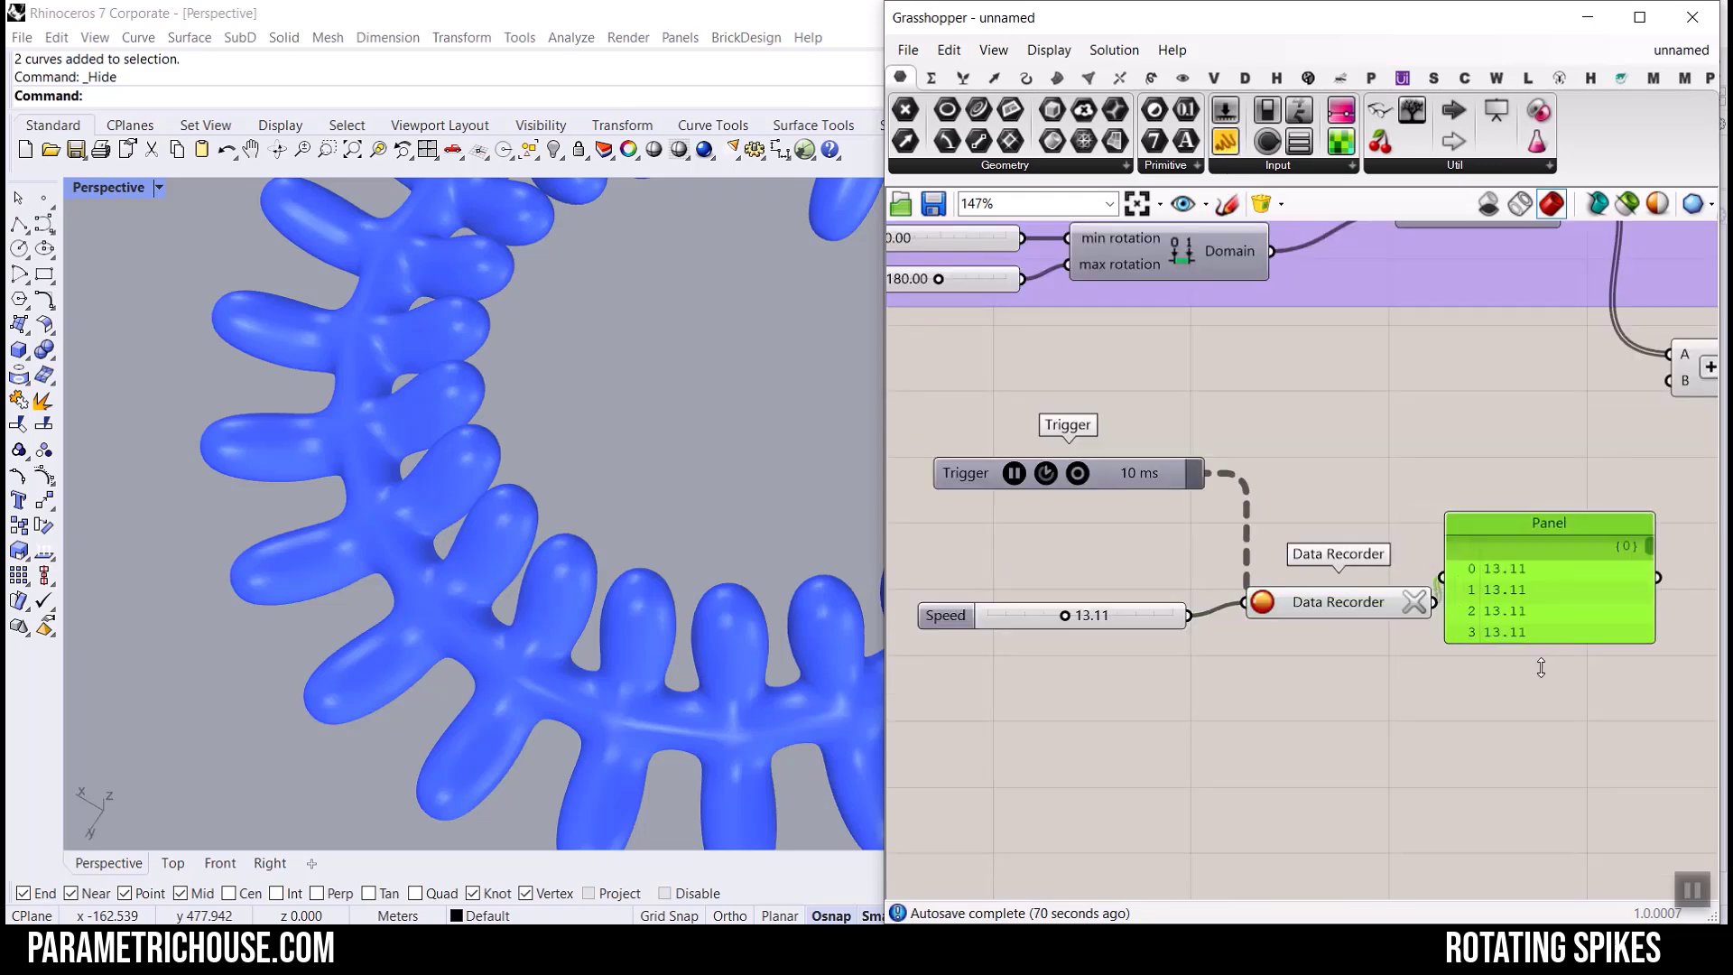
pyautogui.moveTo(1539, 642); pyautogui.dragTo(1539, 806)
pyautogui.scroll(1, 1639, 655)
pyautogui.moveTo(1650, 529); pyautogui.dragTo(1619, 473)
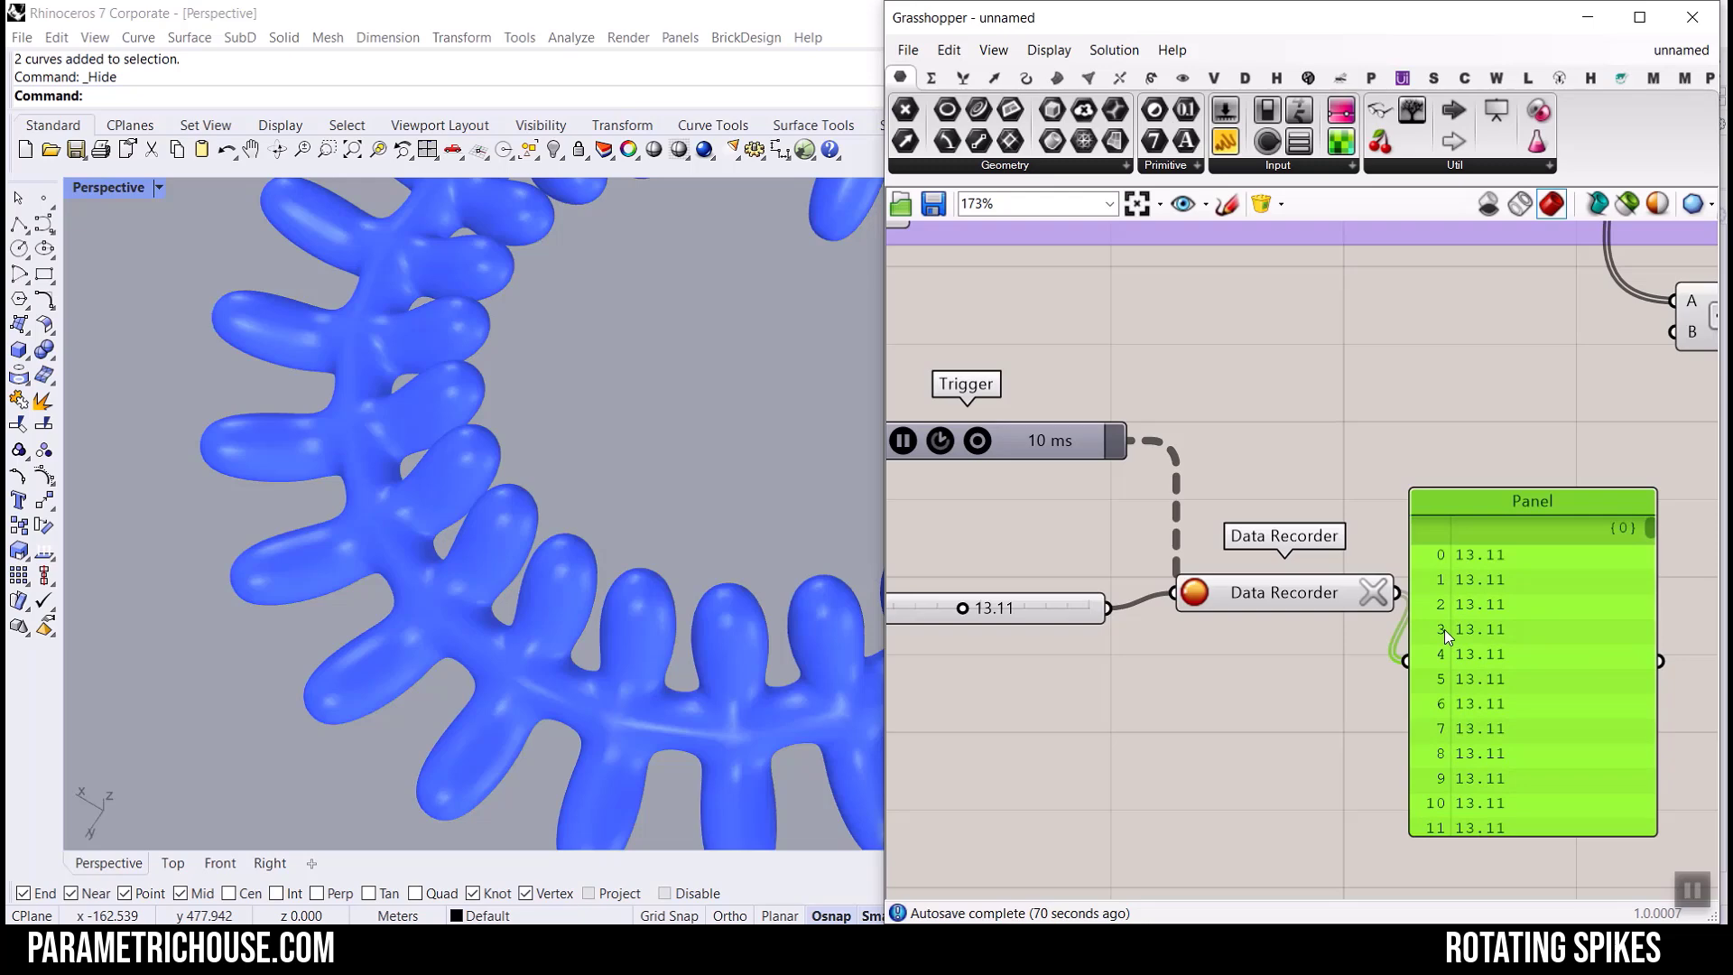
pyautogui.press('Delete')
# Place a Mass Addition component, feed it from the Data Recorder's output and tidy the positions of the recorder components.
pyautogui.click(932, 78)
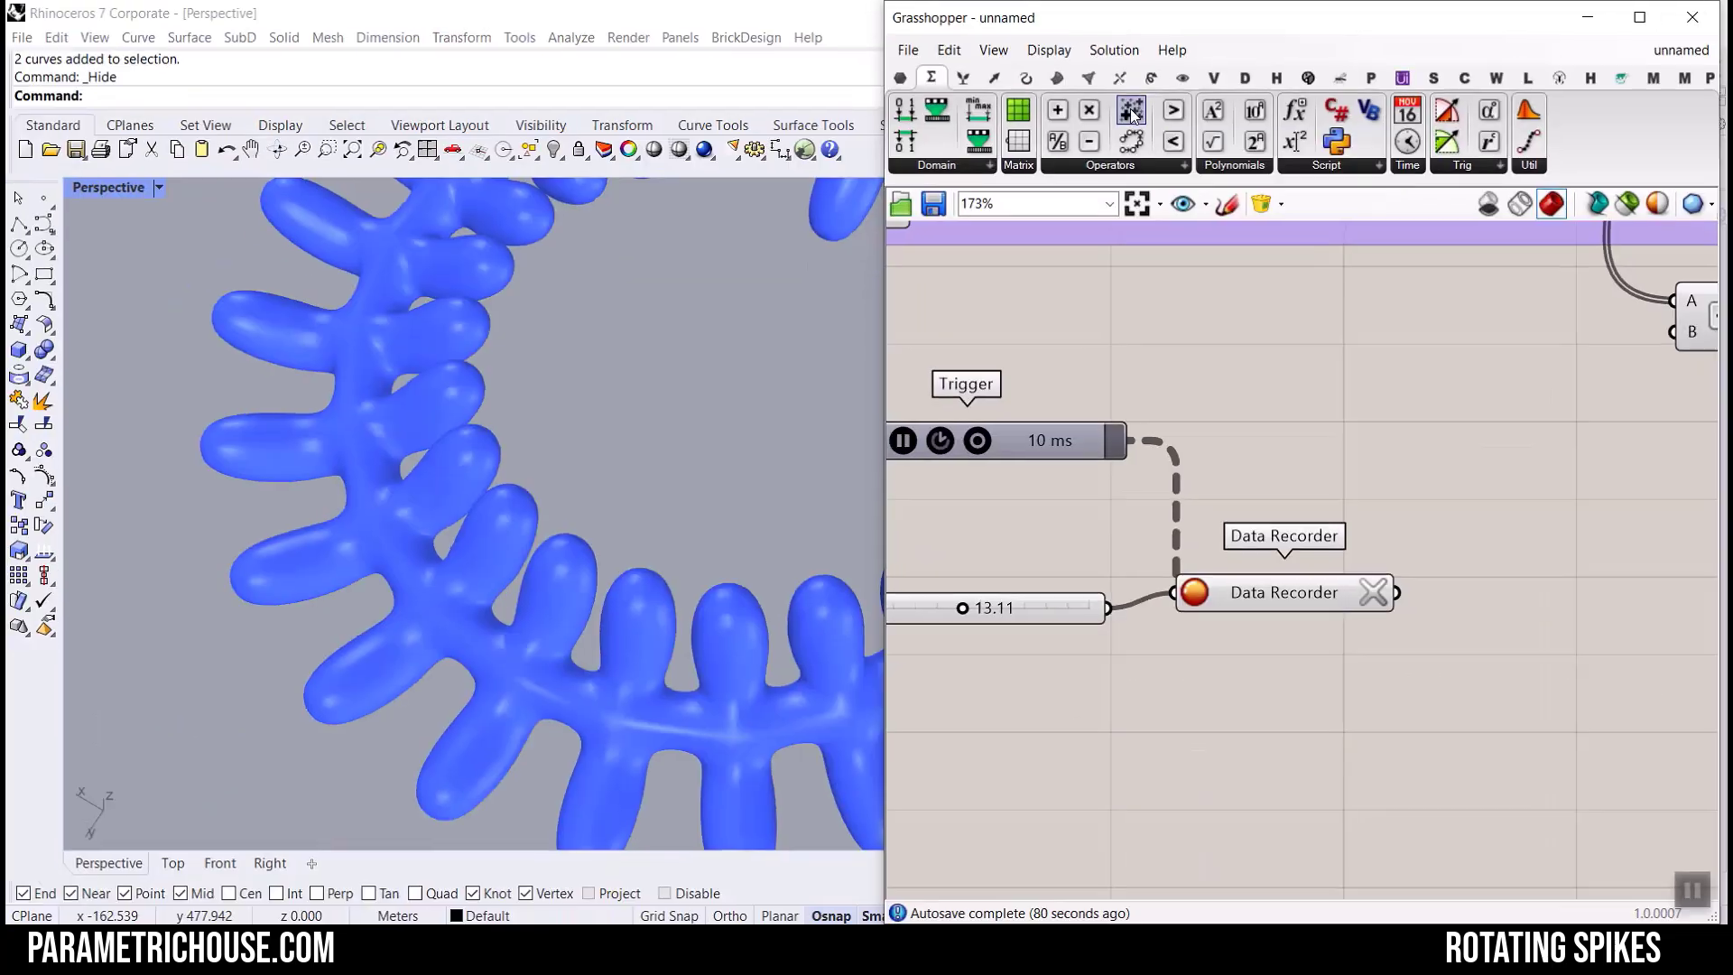
pyautogui.moveTo(1131, 109); pyautogui.dragTo(1542, 578)
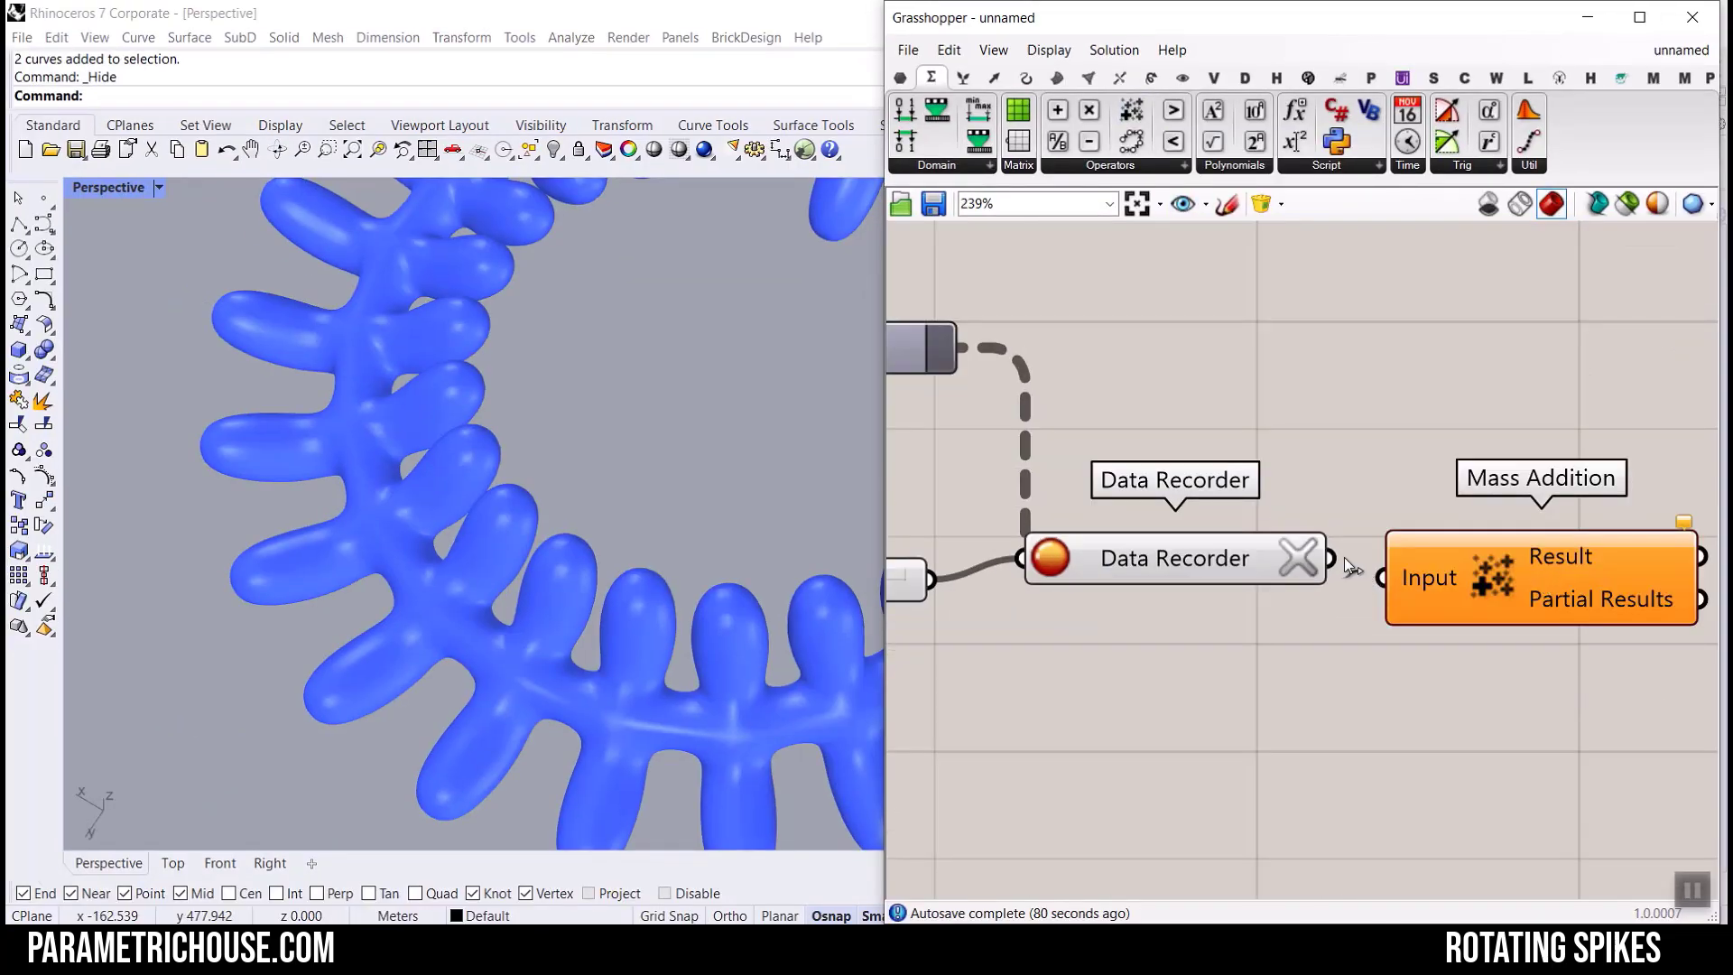
pyautogui.moveTo(1345, 565); pyautogui.dragTo(1383, 578)
pyautogui.scroll(-5, 1499, 605)
pyautogui.moveTo(1543, 642); pyautogui.dragTo(1097, 454)
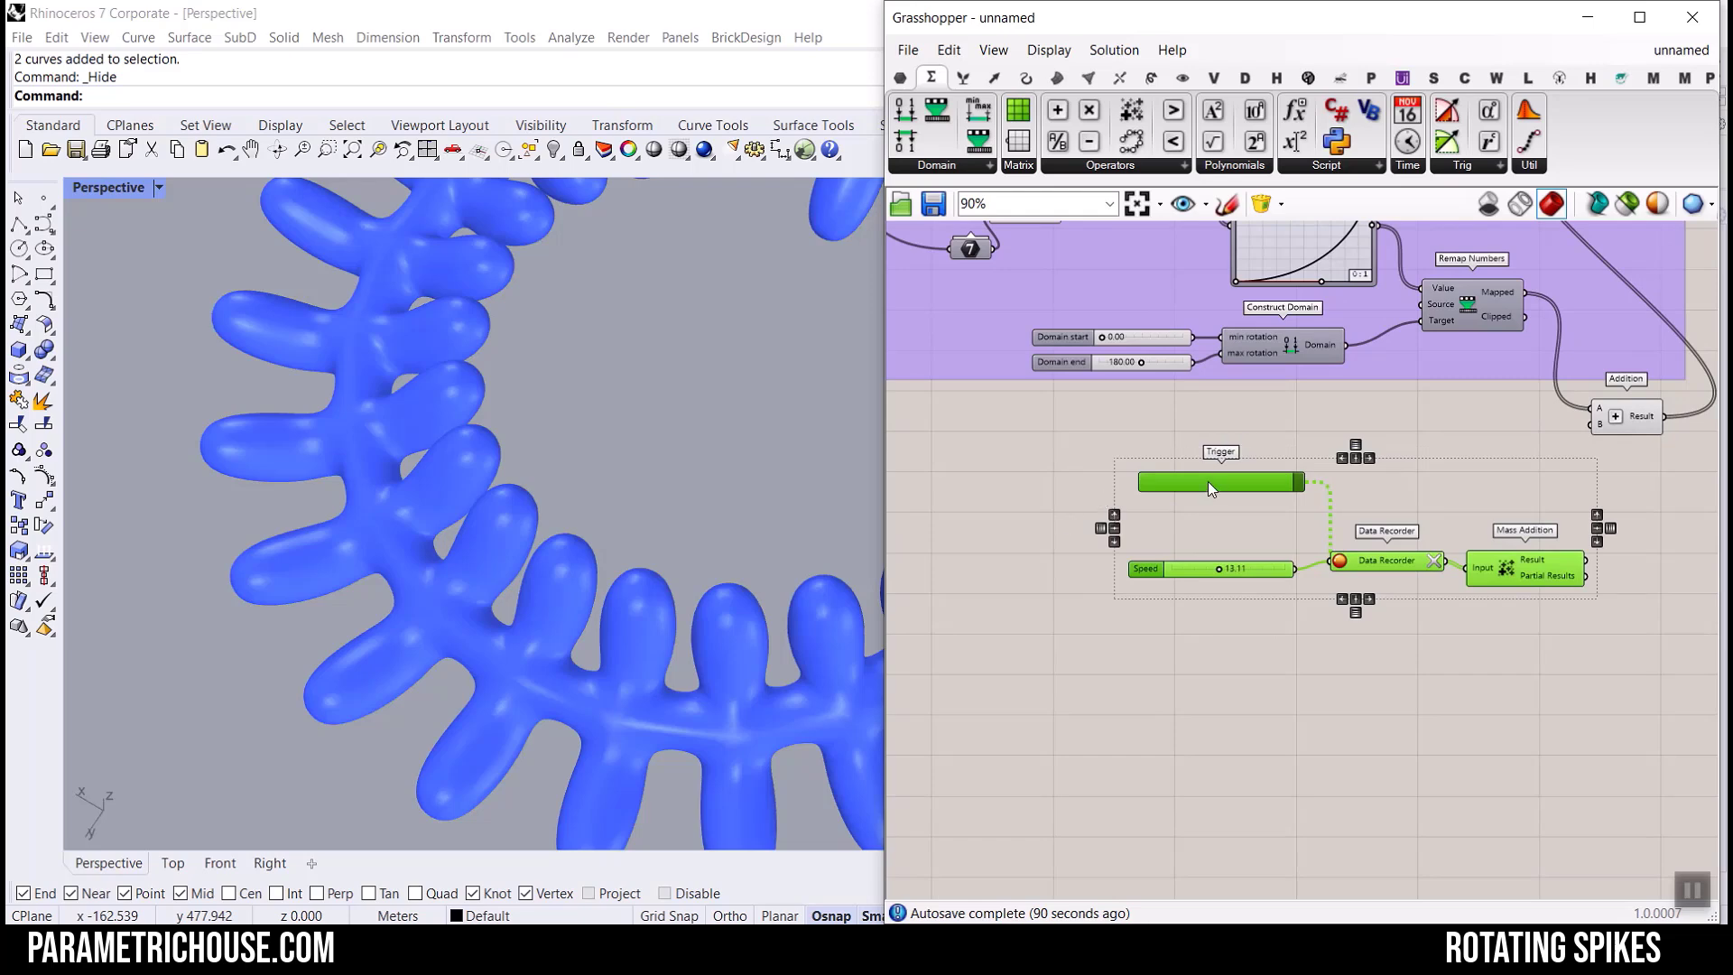
pyautogui.click(1168, 528)
pyautogui.moveTo(1622, 566); pyautogui.dragTo(1627, 555)
pyautogui.moveTo(1489, 621); pyautogui.dragTo(1138, 663, button='right')
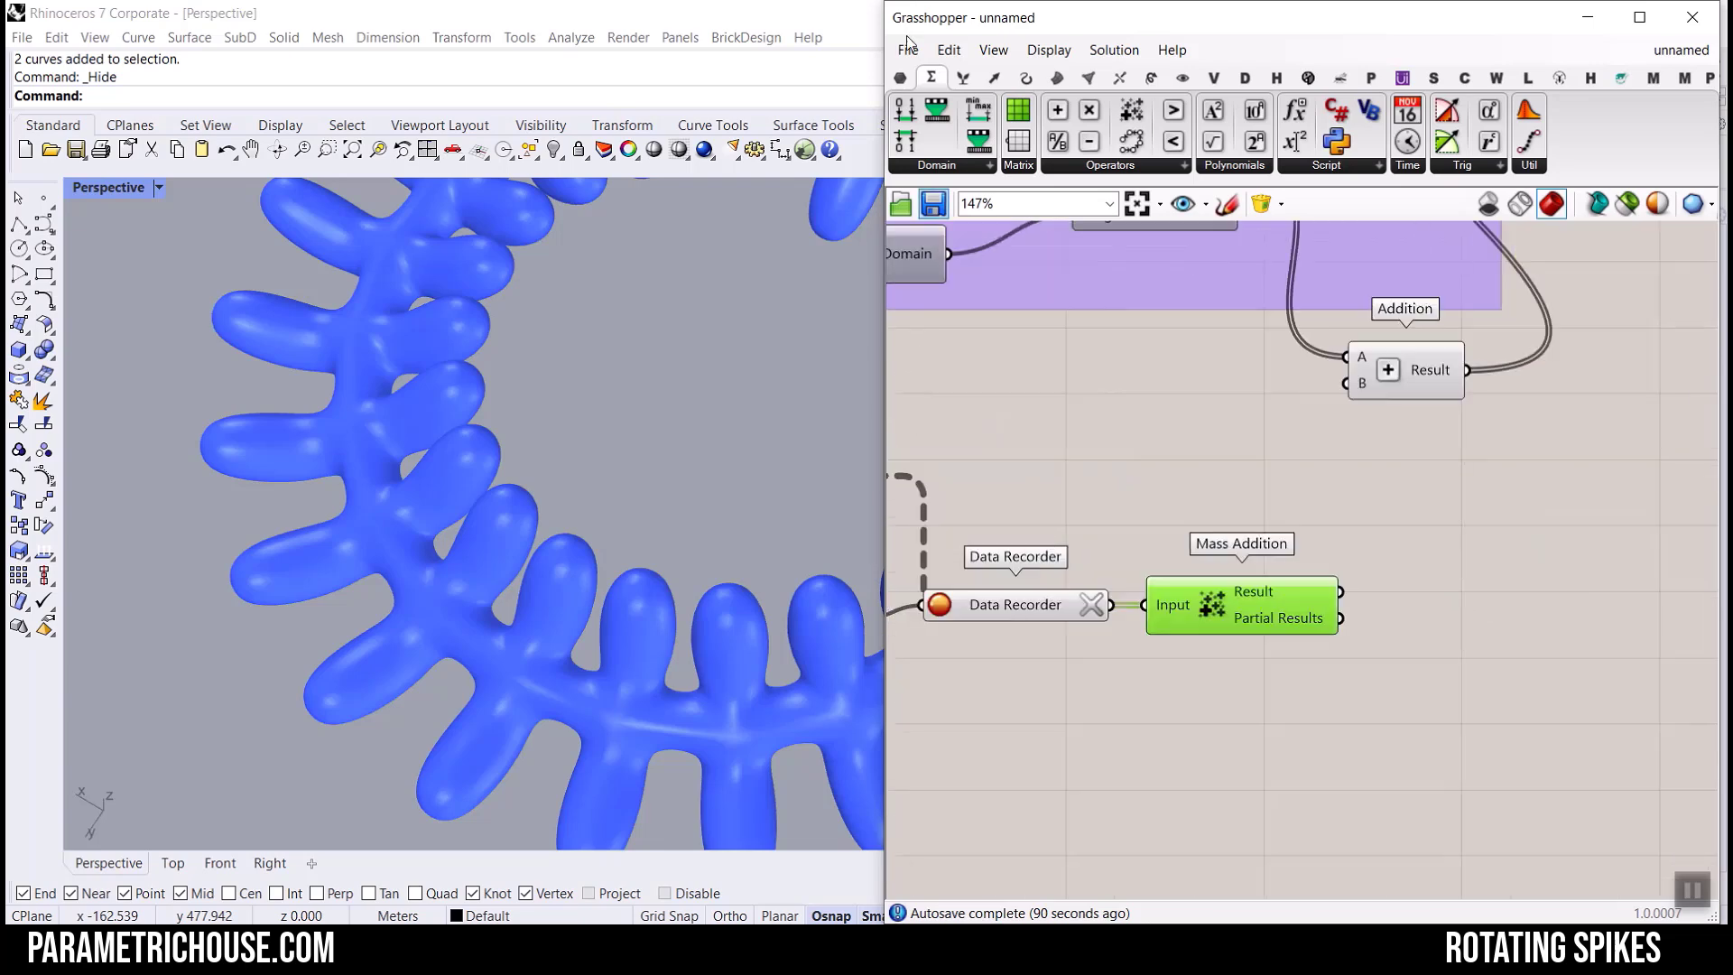
# Connect a Panel to the Mass Addition Result and move it below the Speed slider.
pyautogui.click(899, 76)
pyautogui.click(1223, 146)
pyautogui.scroll(2, 1540, 688)
pyautogui.click(1307, 573)
pyautogui.moveTo(1291, 592); pyautogui.dragTo(1284, 594)
pyautogui.moveTo(1434, 598); pyautogui.dragTo(1573, 603, button='right')
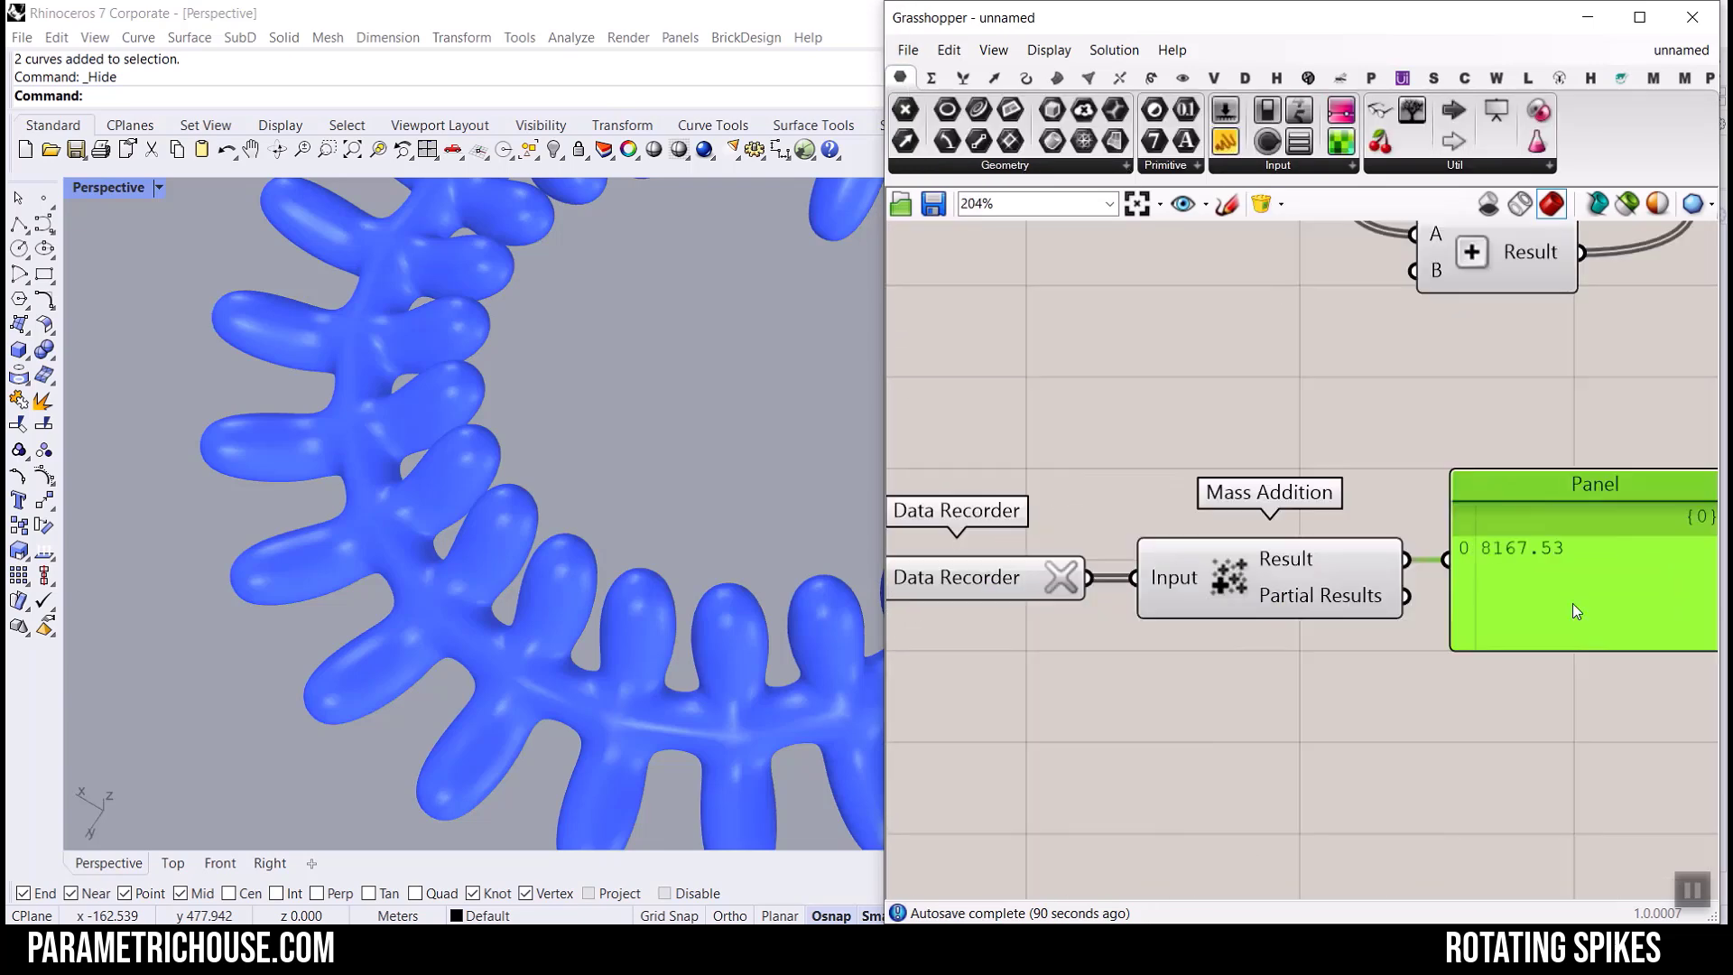
pyautogui.scroll(-5, 1572, 603)
pyautogui.moveTo(1564, 602); pyautogui.dragTo(1156, 662)
pyautogui.scroll(6, 1152, 653)
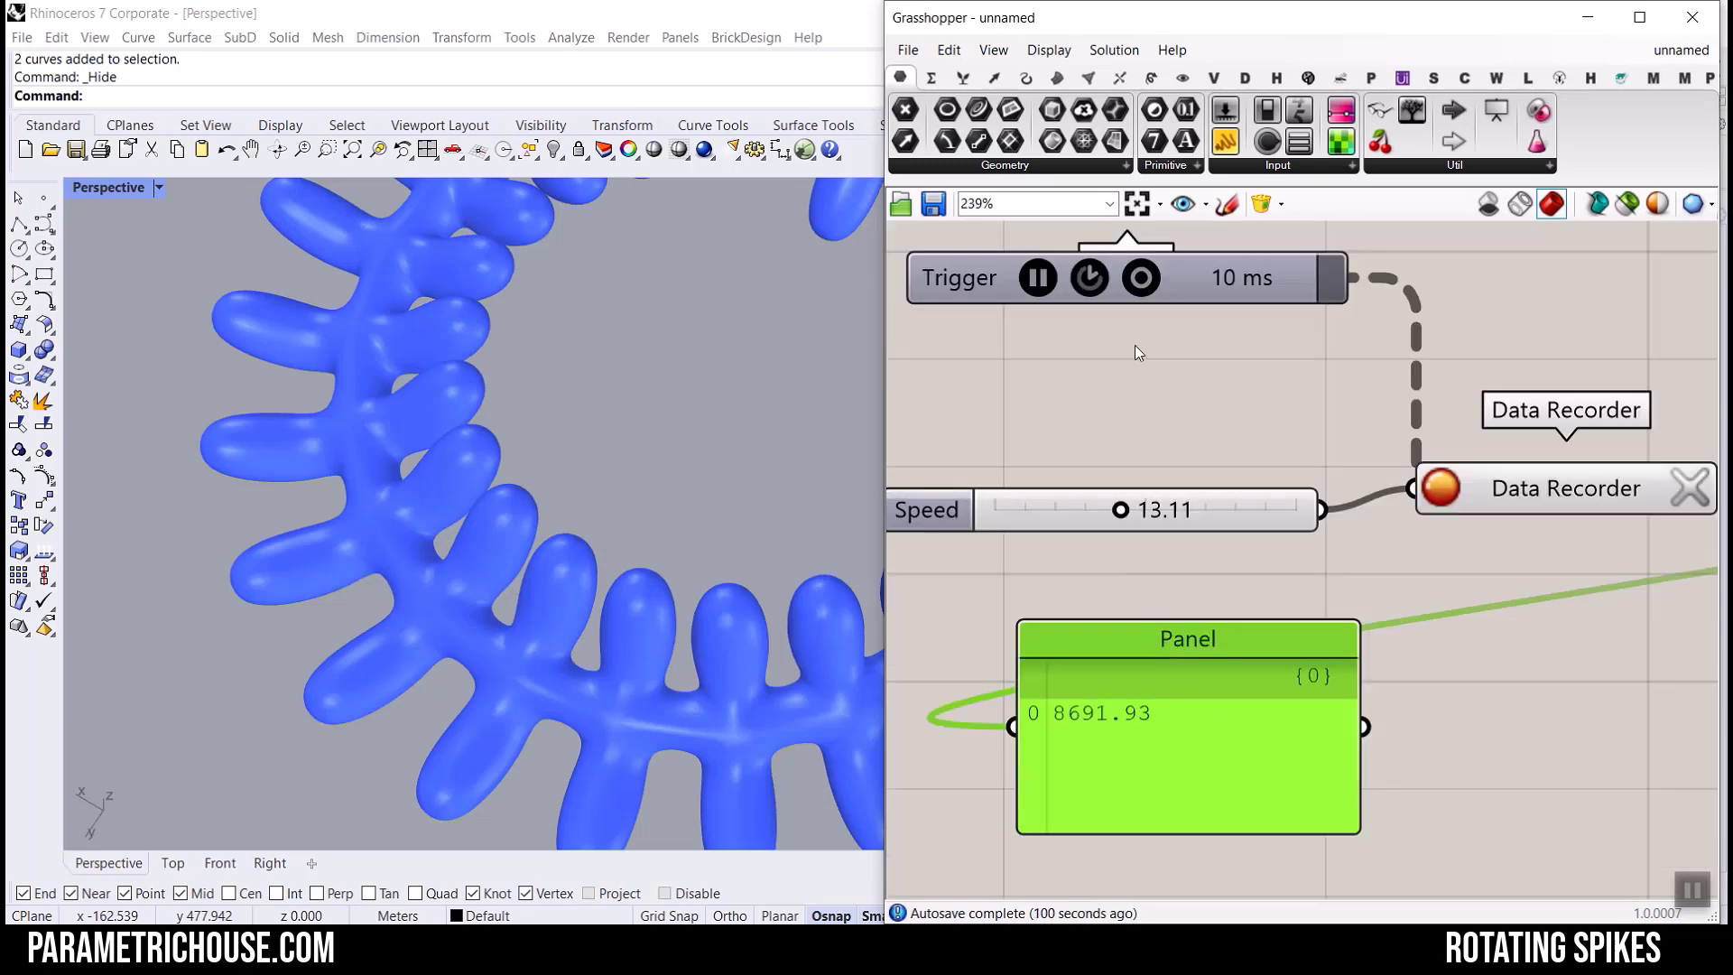
# Clear the Data Recorder's recorded values repeatedly to restart the running sum.
pyautogui.click(1039, 279)
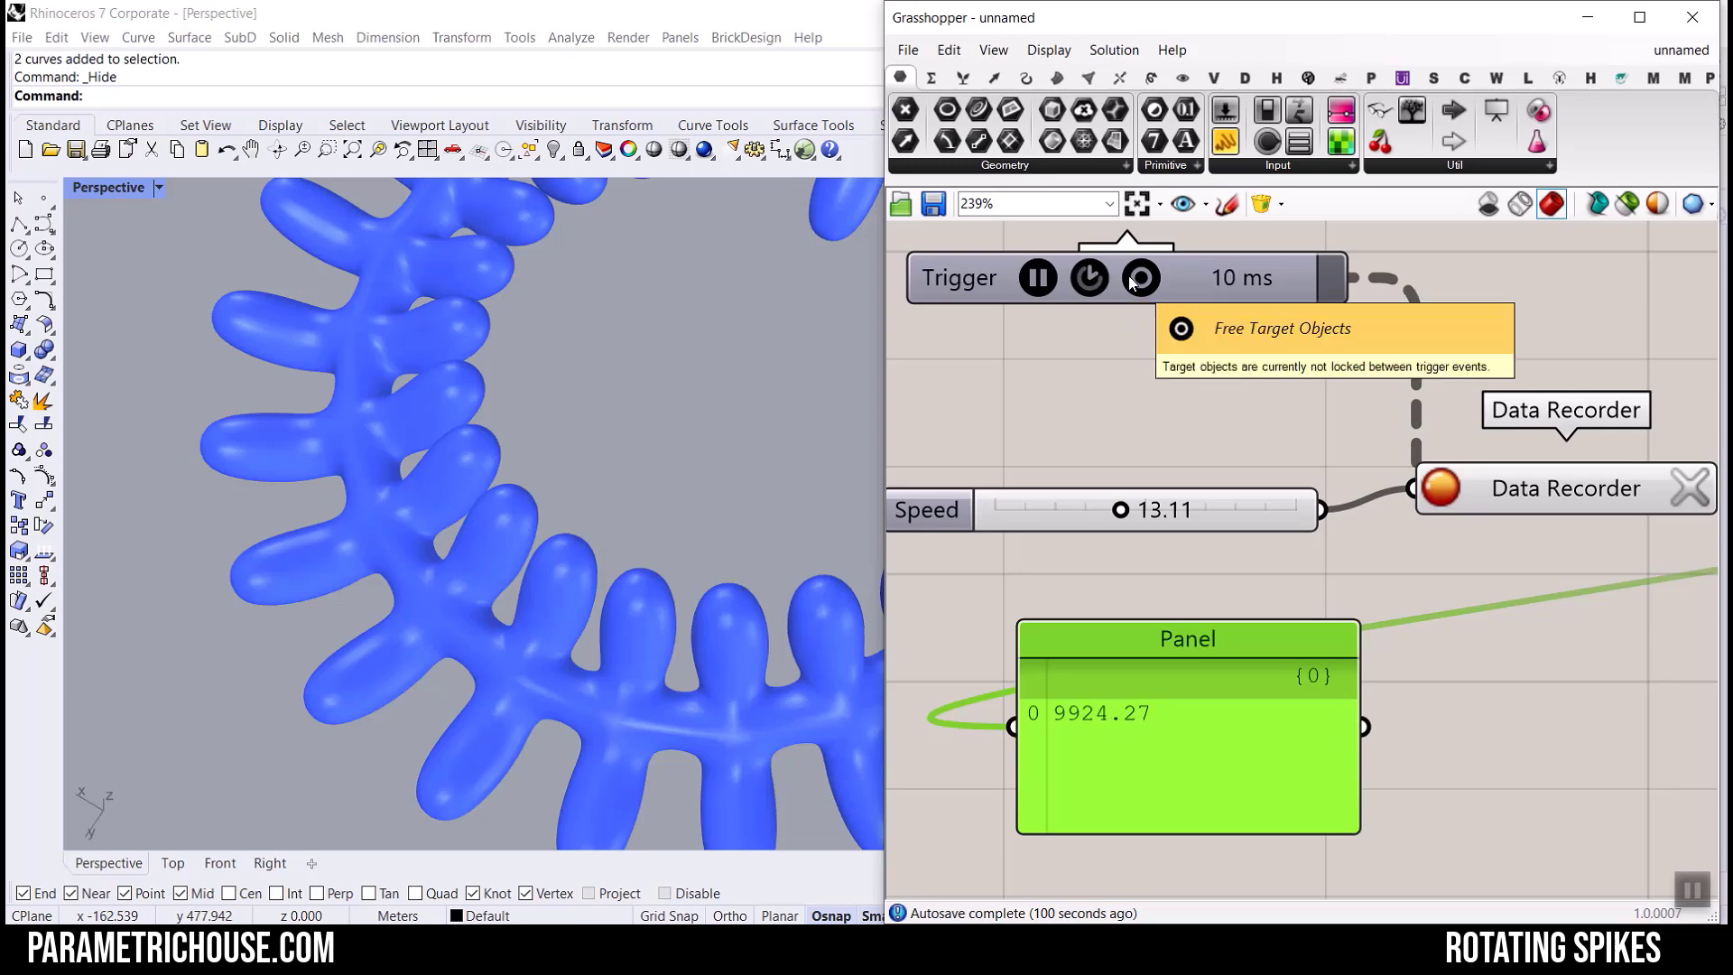
pyautogui.click(1688, 492)
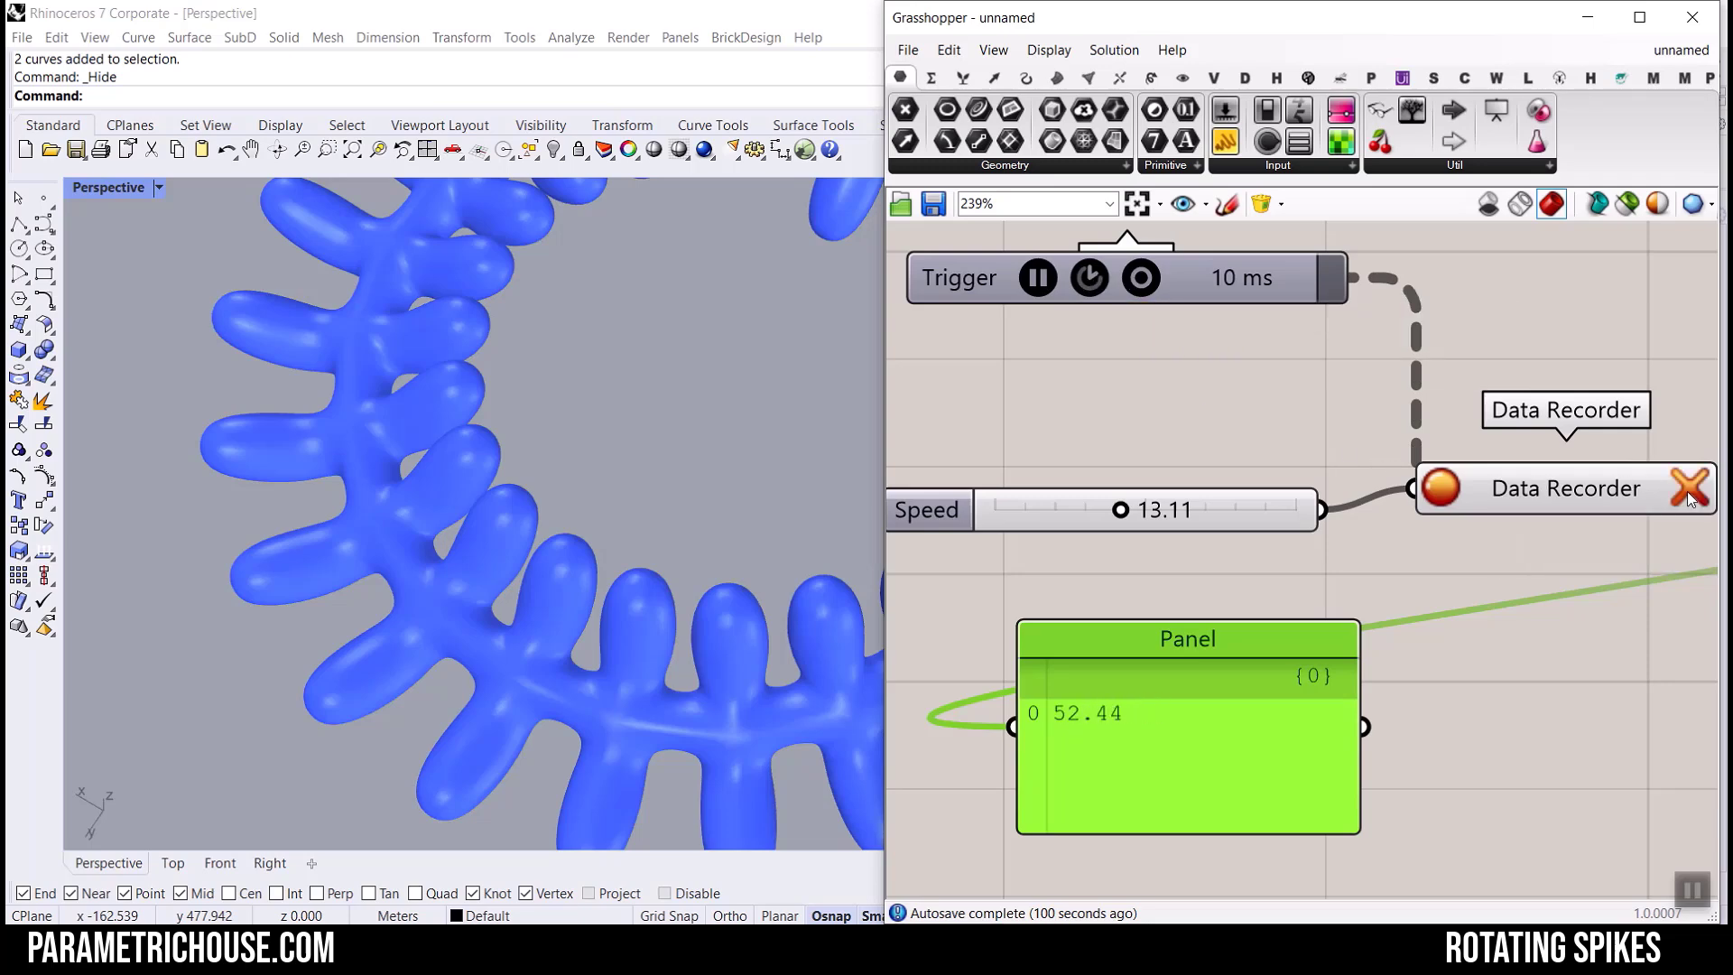
pyautogui.click(1687, 491)
pyautogui.click(1687, 492)
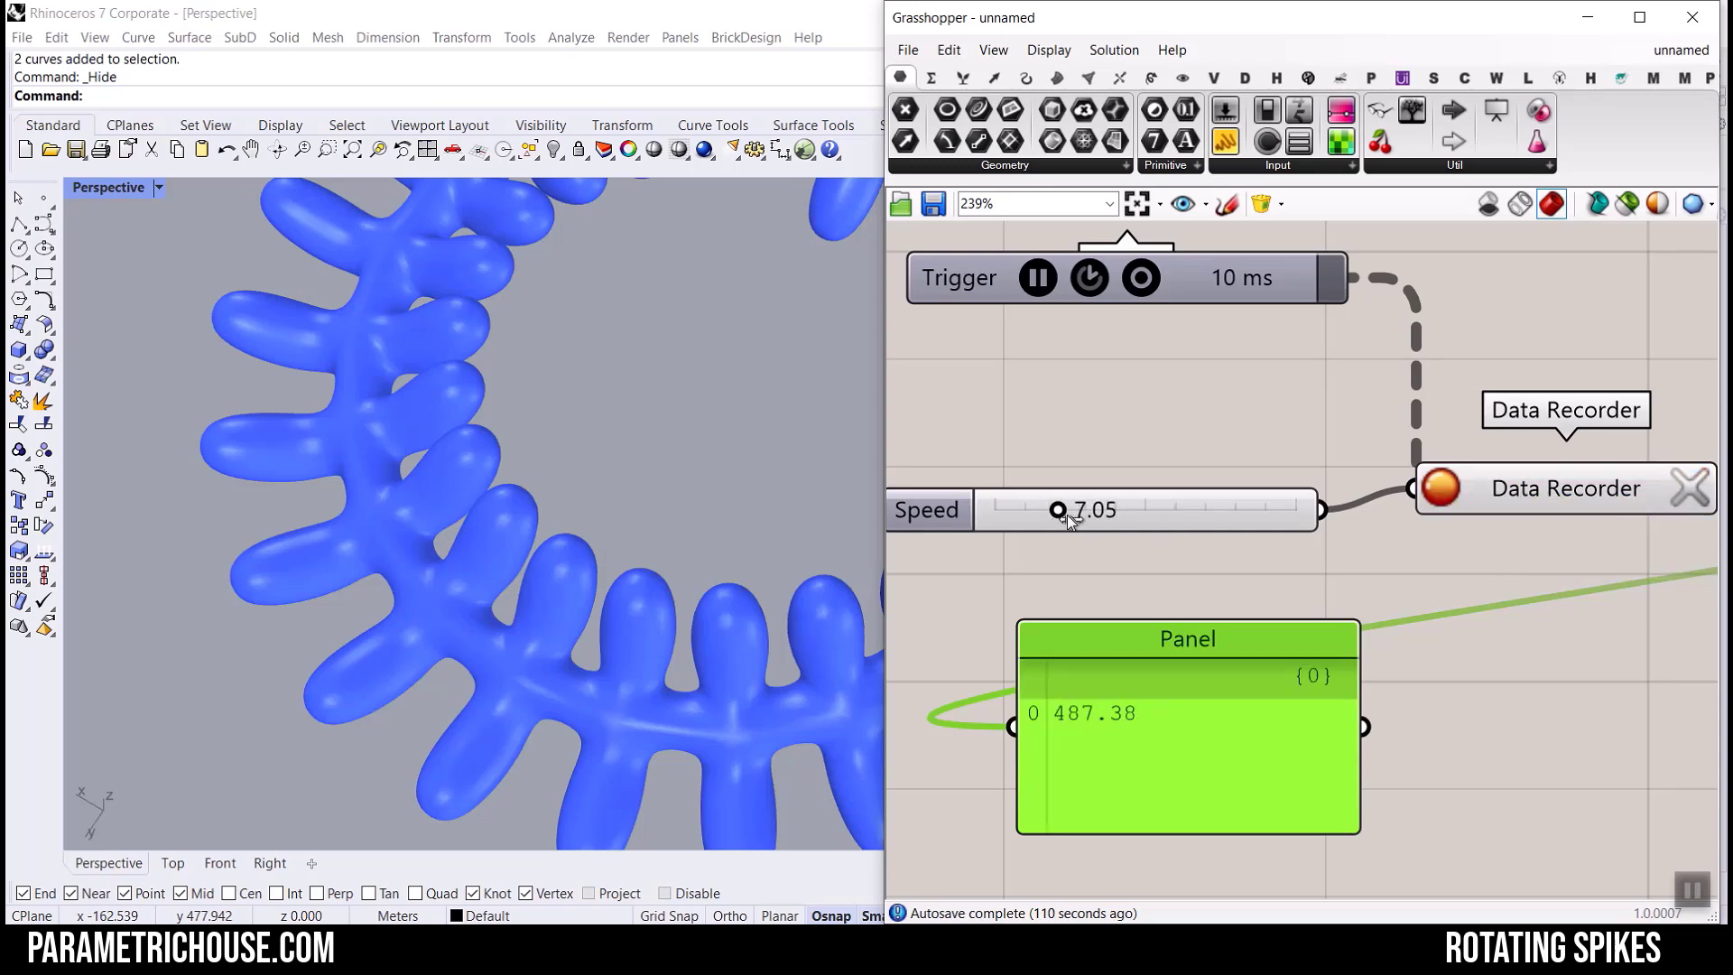
# Set the Speed slider to 10.60 and clear the Data Recorder's recorded values.
pyautogui.moveTo(1159, 514); pyautogui.dragTo(1098, 517)
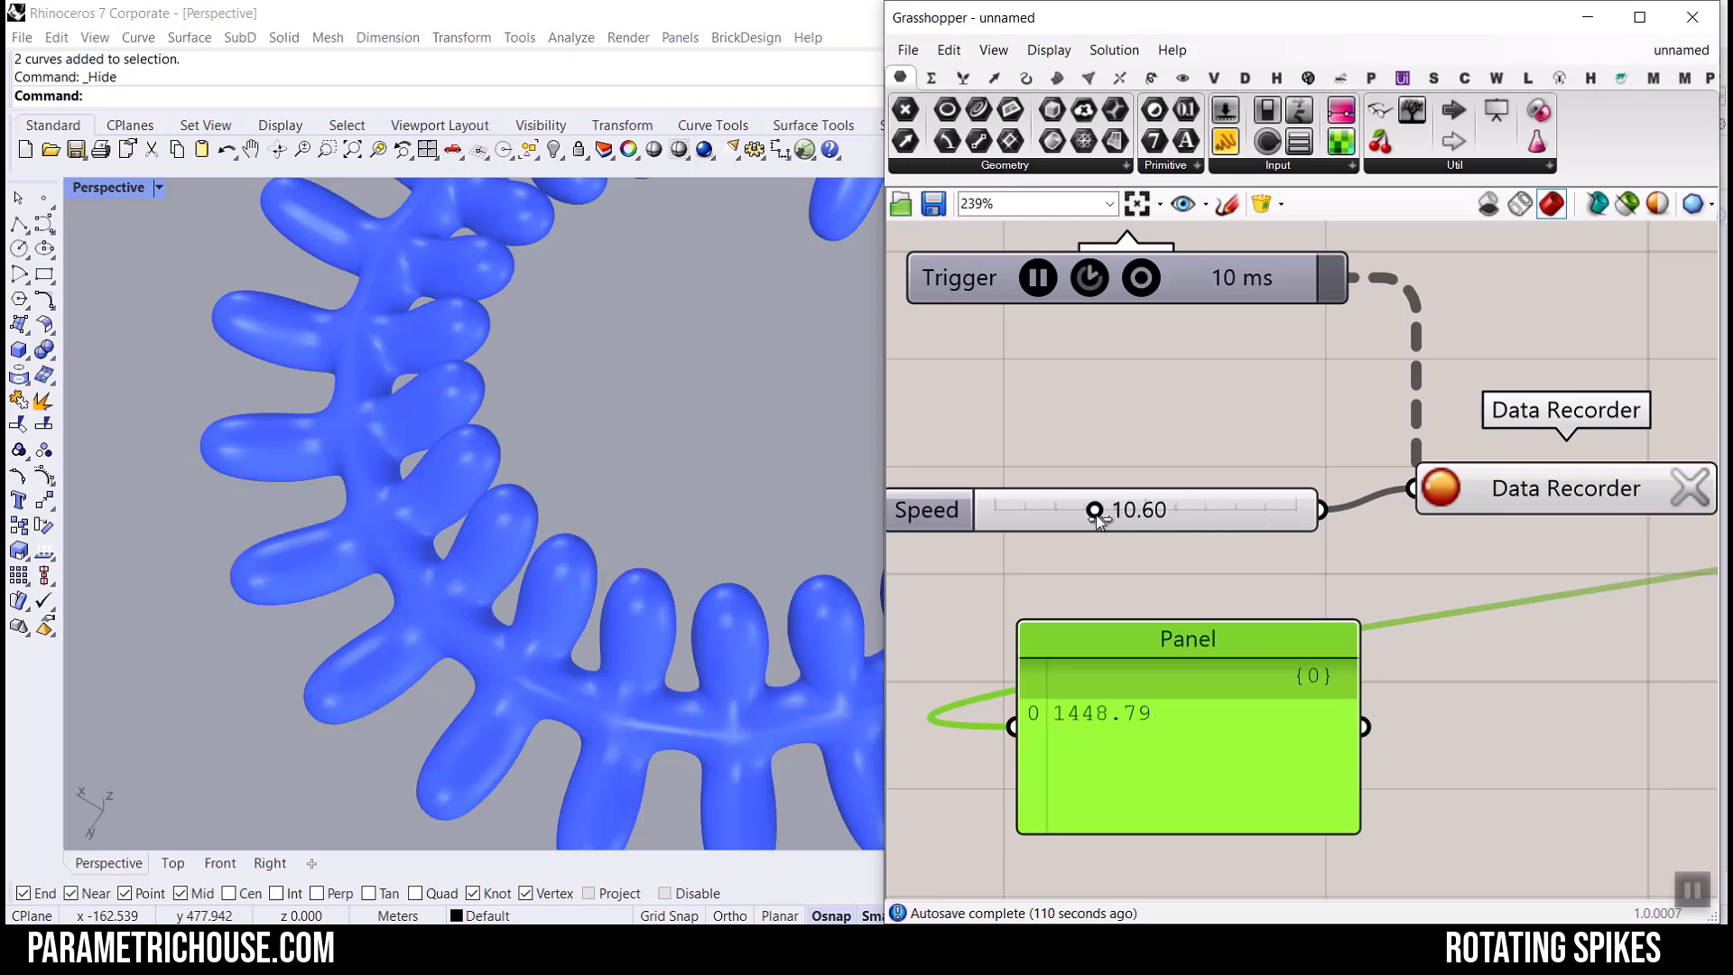
pyautogui.click(1694, 485)
# Feed the Mass Addition Result into the B input of the Addition component and delete the Panel.
pyautogui.scroll(-5, 1261, 523)
pyautogui.moveTo(1345, 623); pyautogui.dragTo(1041, 785, button='right')
pyautogui.scroll(2, 993, 719)
pyautogui.moveTo(988, 728); pyautogui.dragTo(1695, 854)
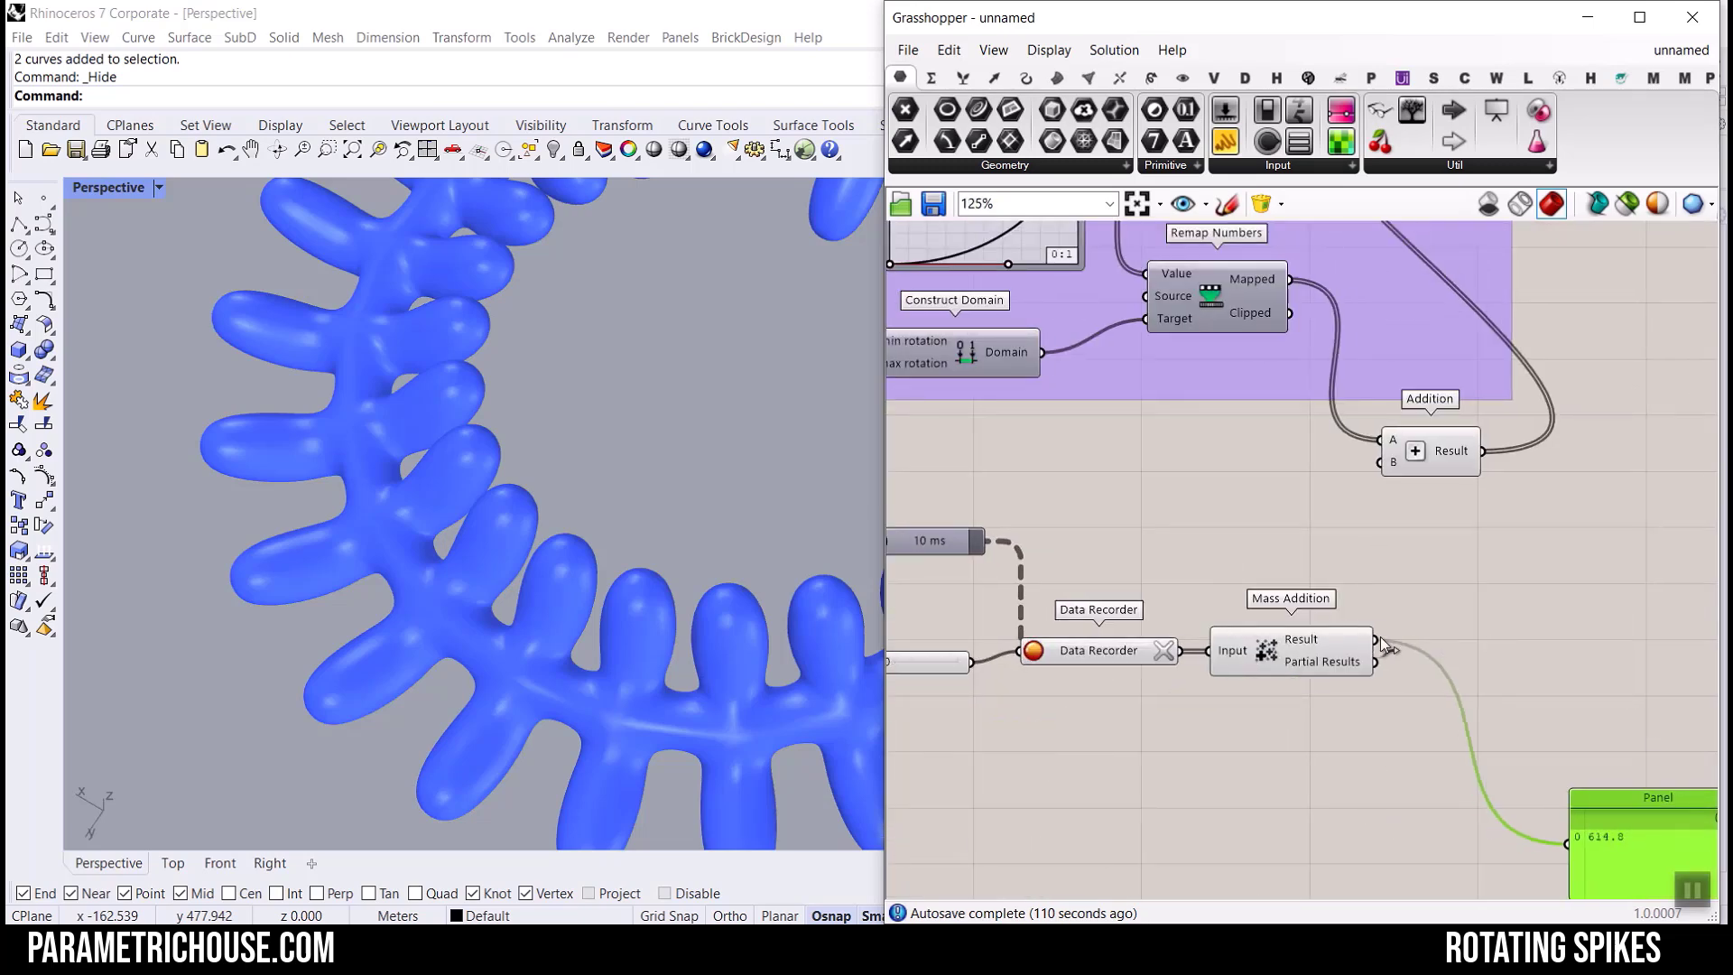
pyautogui.scroll(-4, 1454, 745)
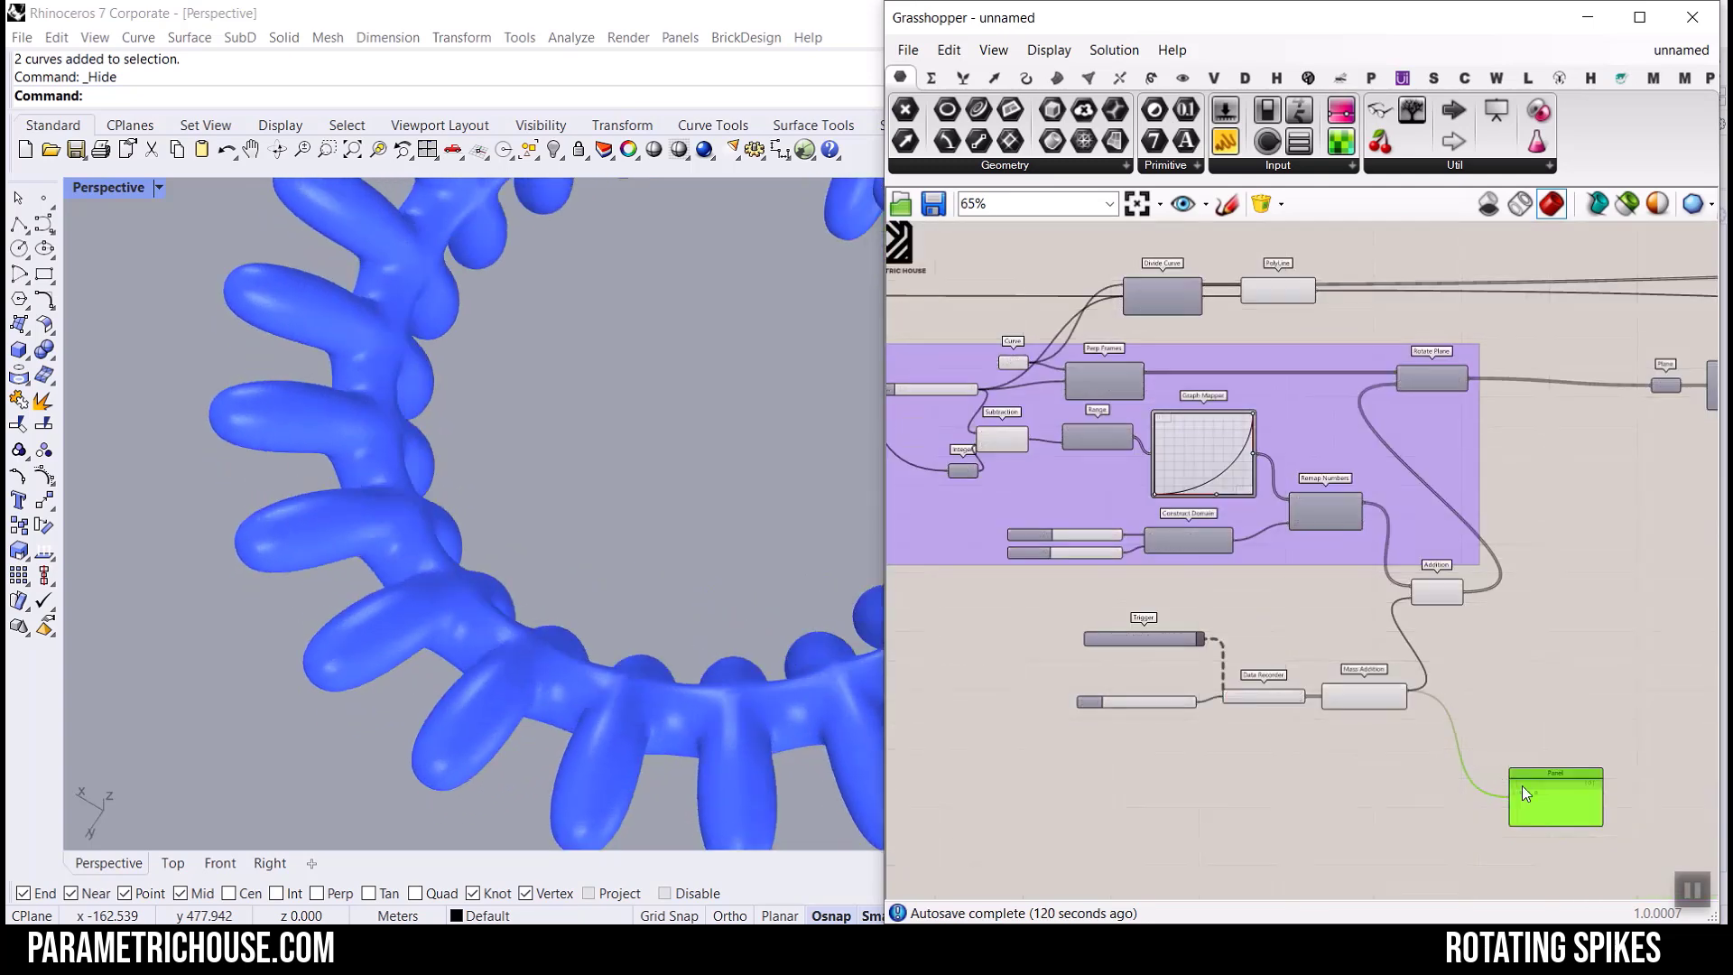
pyautogui.press('Delete')
# Try the spike animation with Speed at 1.00 and raise the Speed slider to 26.75.
pyautogui.scroll(-8, 450, 639)
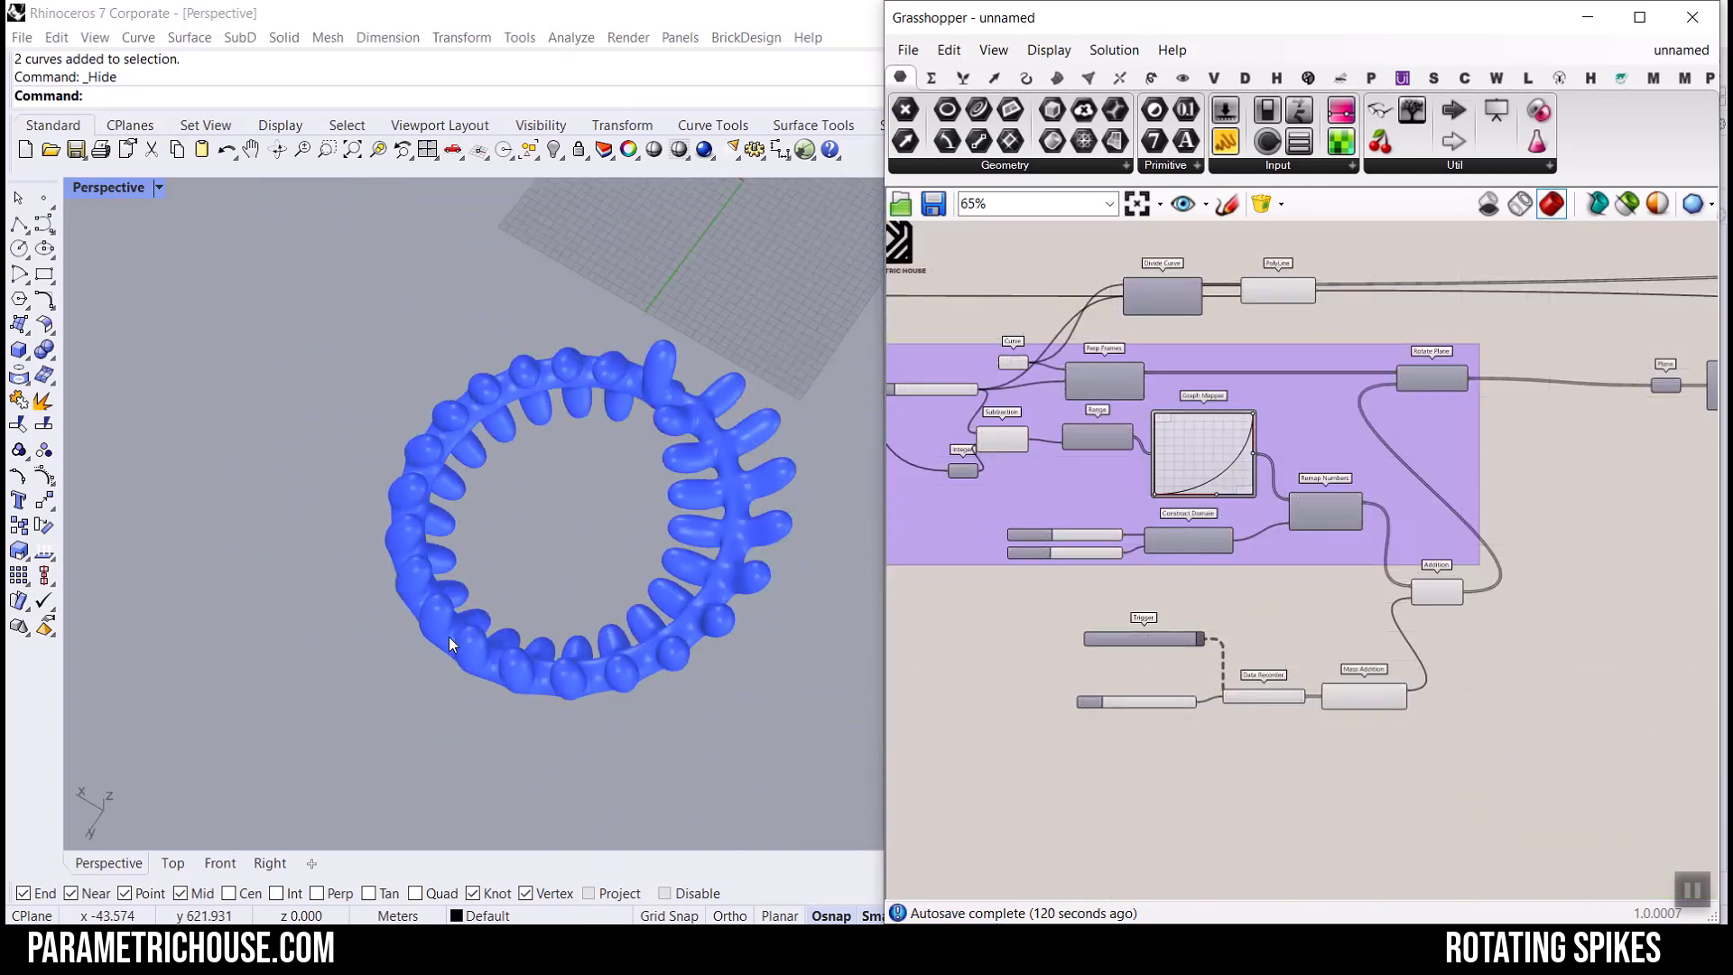
pyautogui.scroll(3, 461, 609)
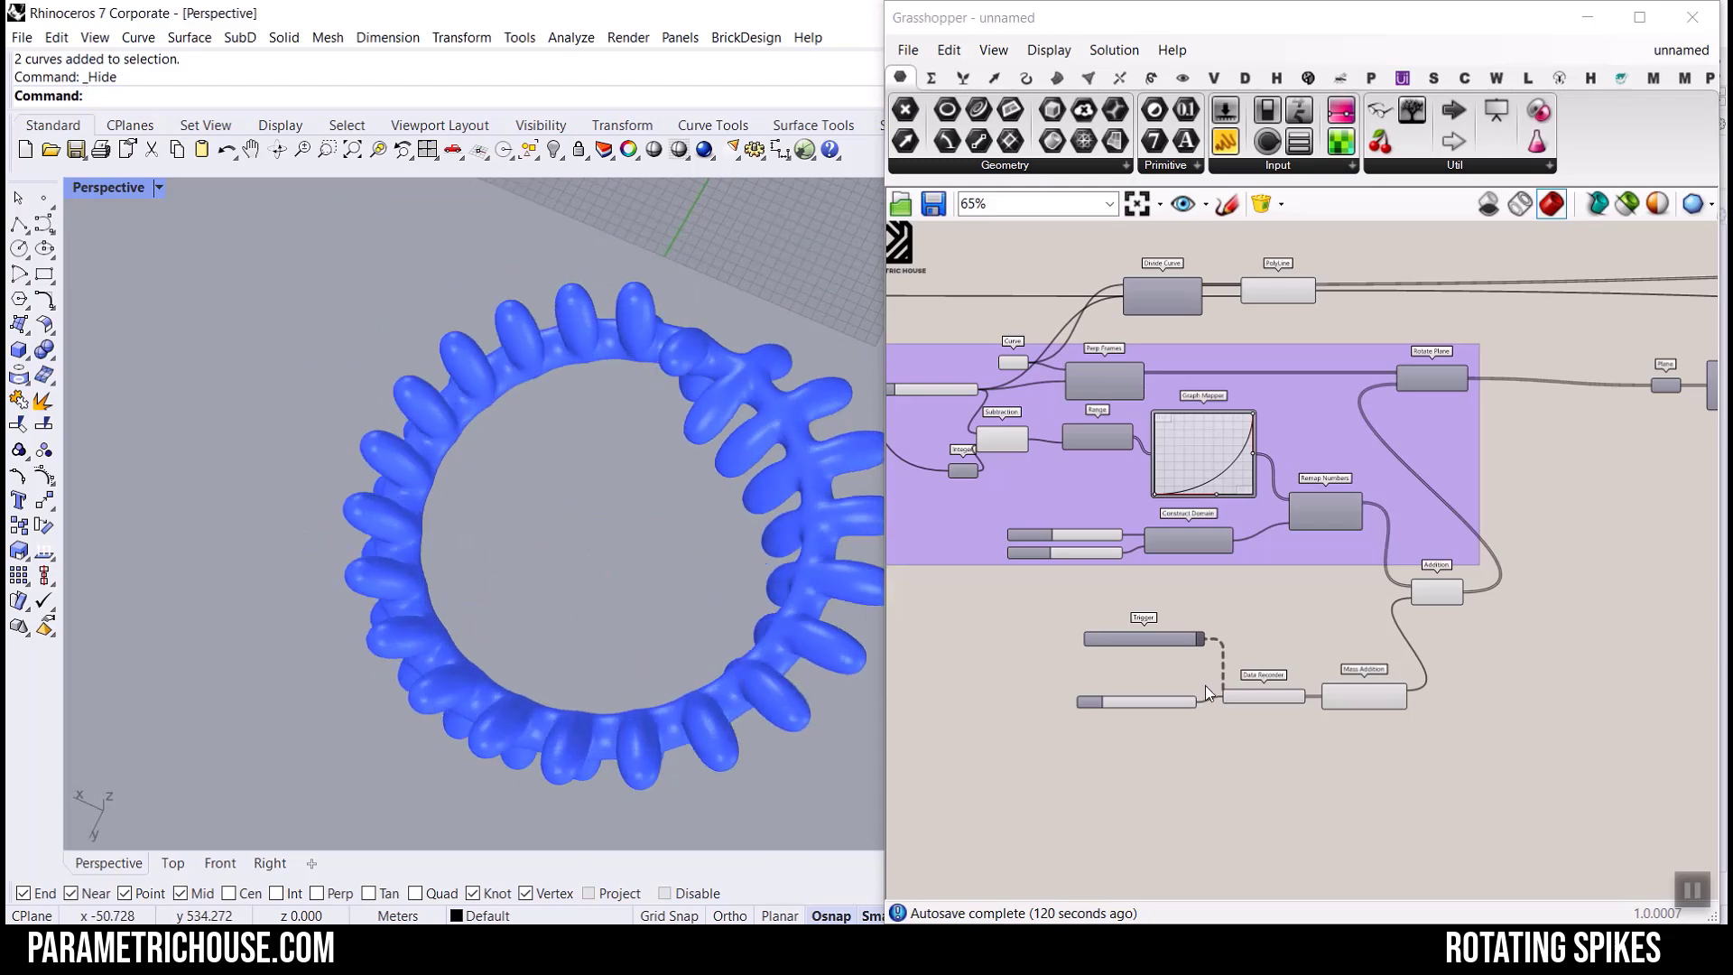
pyautogui.scroll(4, 1255, 694)
pyautogui.scroll(3, 1188, 710)
pyautogui.moveTo(1161, 722); pyautogui.dragTo(1025, 778)
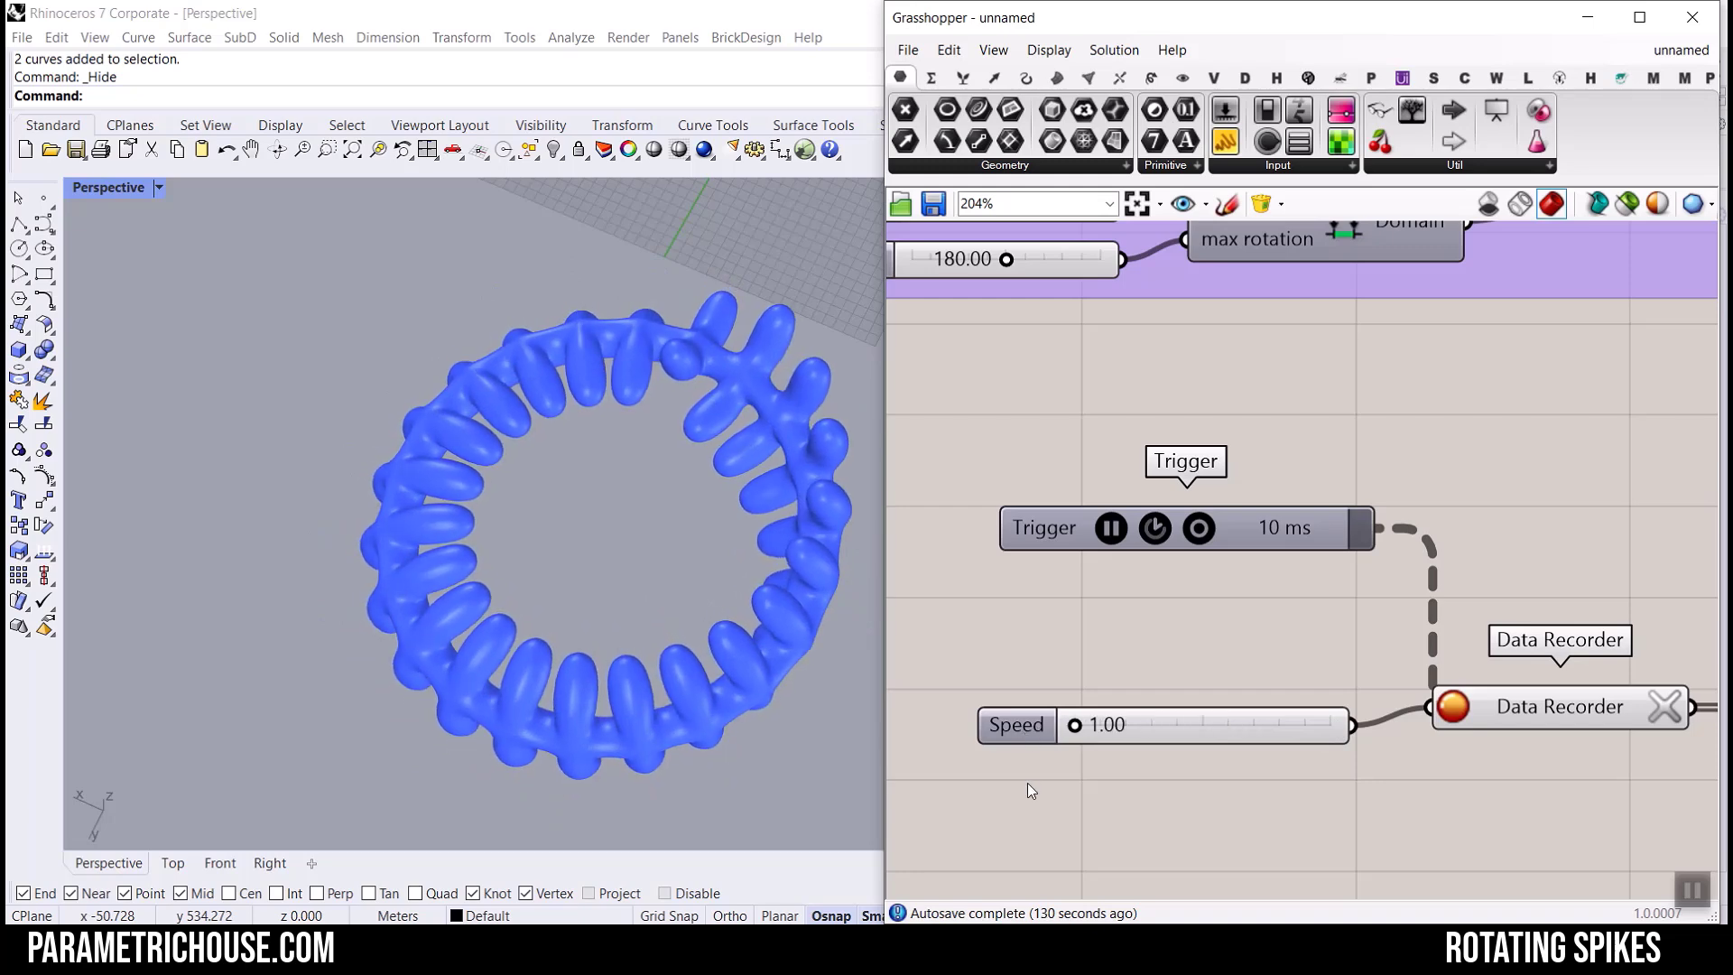
pyautogui.moveTo(1083, 727); pyautogui.dragTo(1303, 730)
# Pause the Trigger's scheduled updates, reposition the Perspective view of the ring, and resume the updates.
pyautogui.scroll(3, 1106, 584)
pyautogui.click(1114, 493)
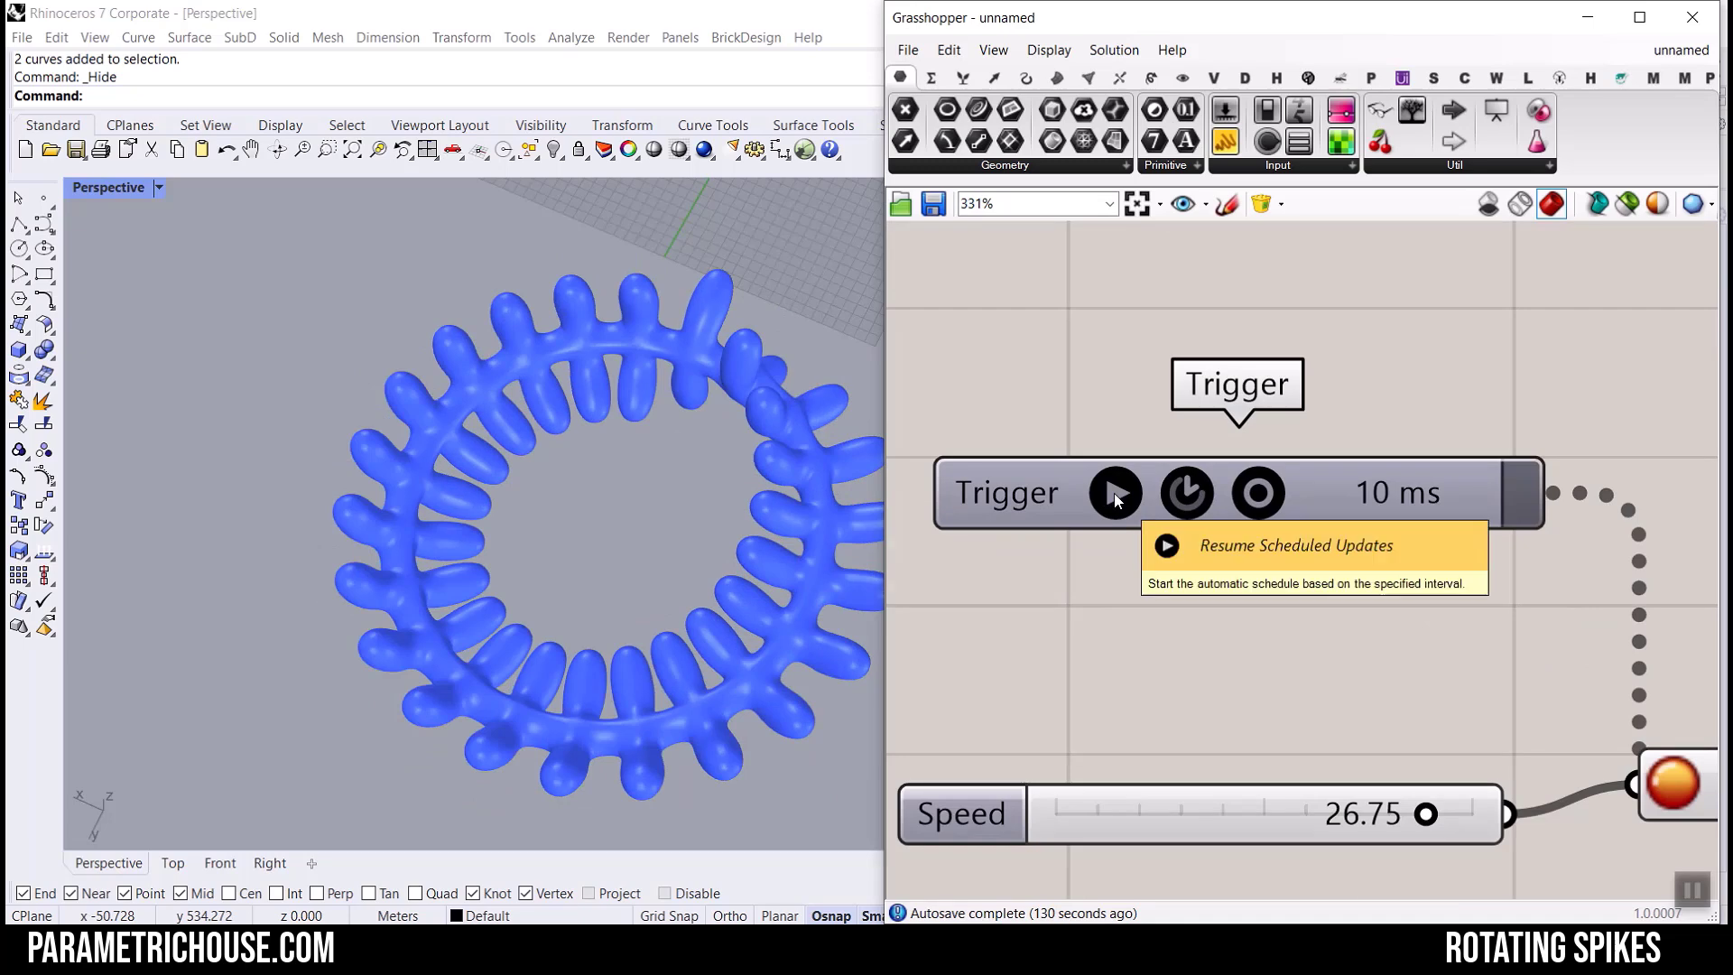
pyautogui.click(738, 639)
pyautogui.moveTo(738, 639); pyautogui.dragTo(595, 601, button='right')
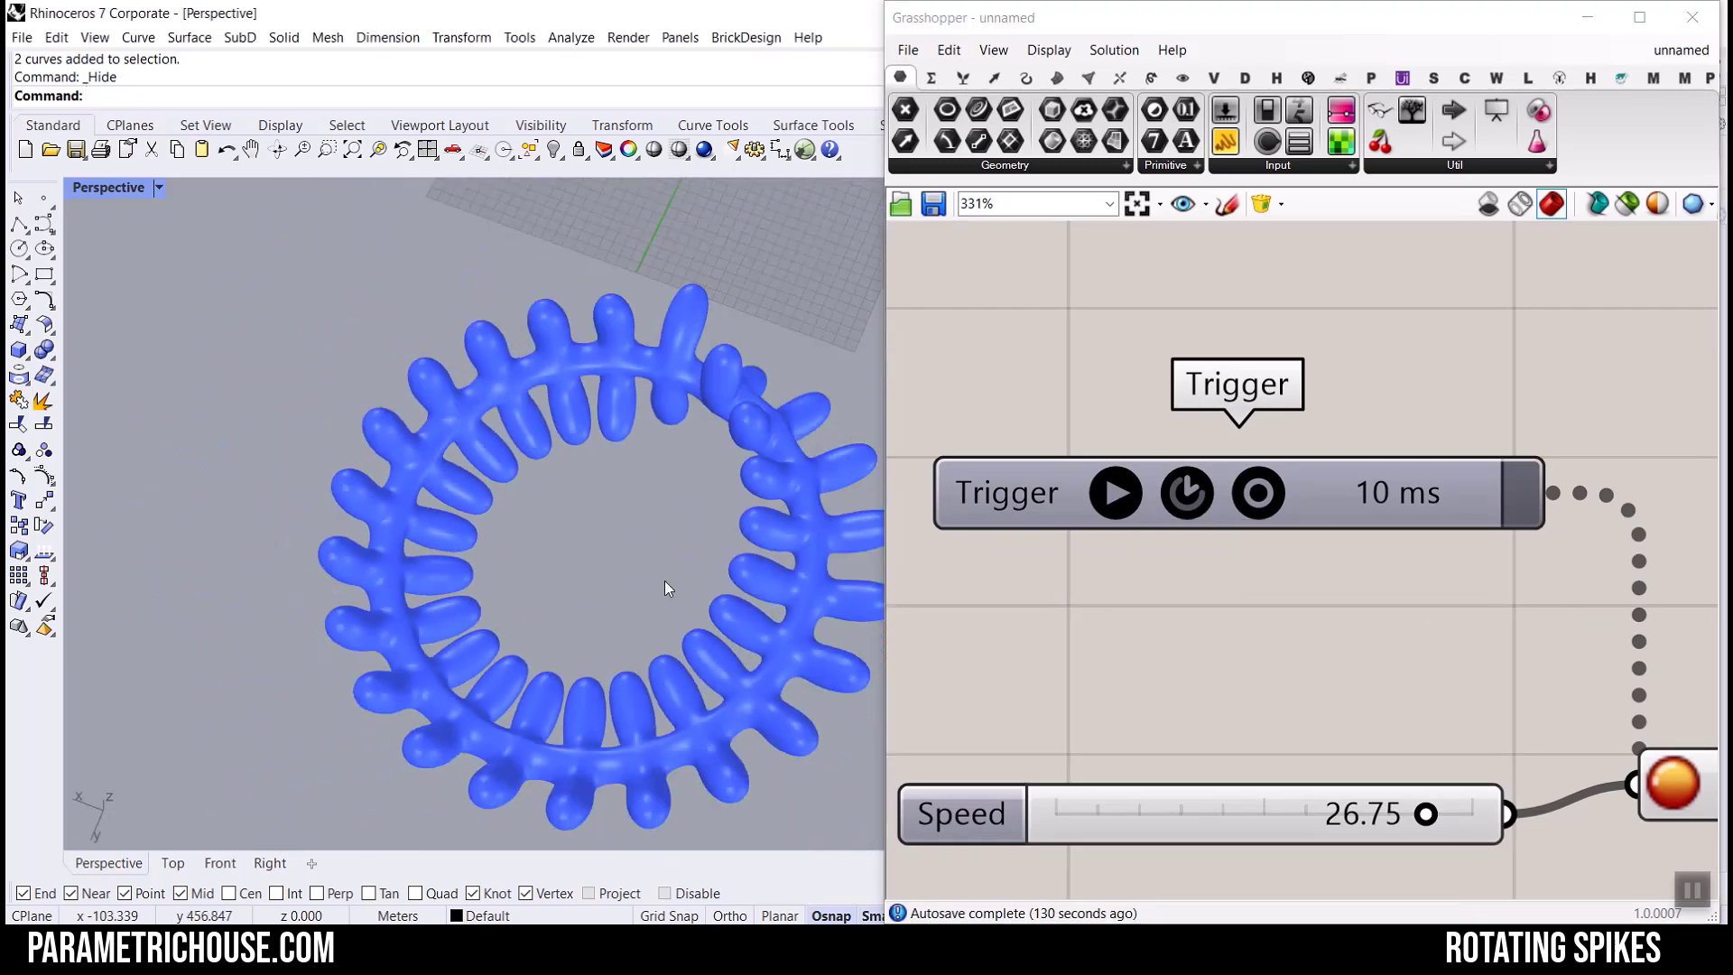
pyautogui.click(1117, 493)
# Pause the Trigger to stop the spike animation feeding the Data Recorder.
pyautogui.scroll(-2, 1060, 596)
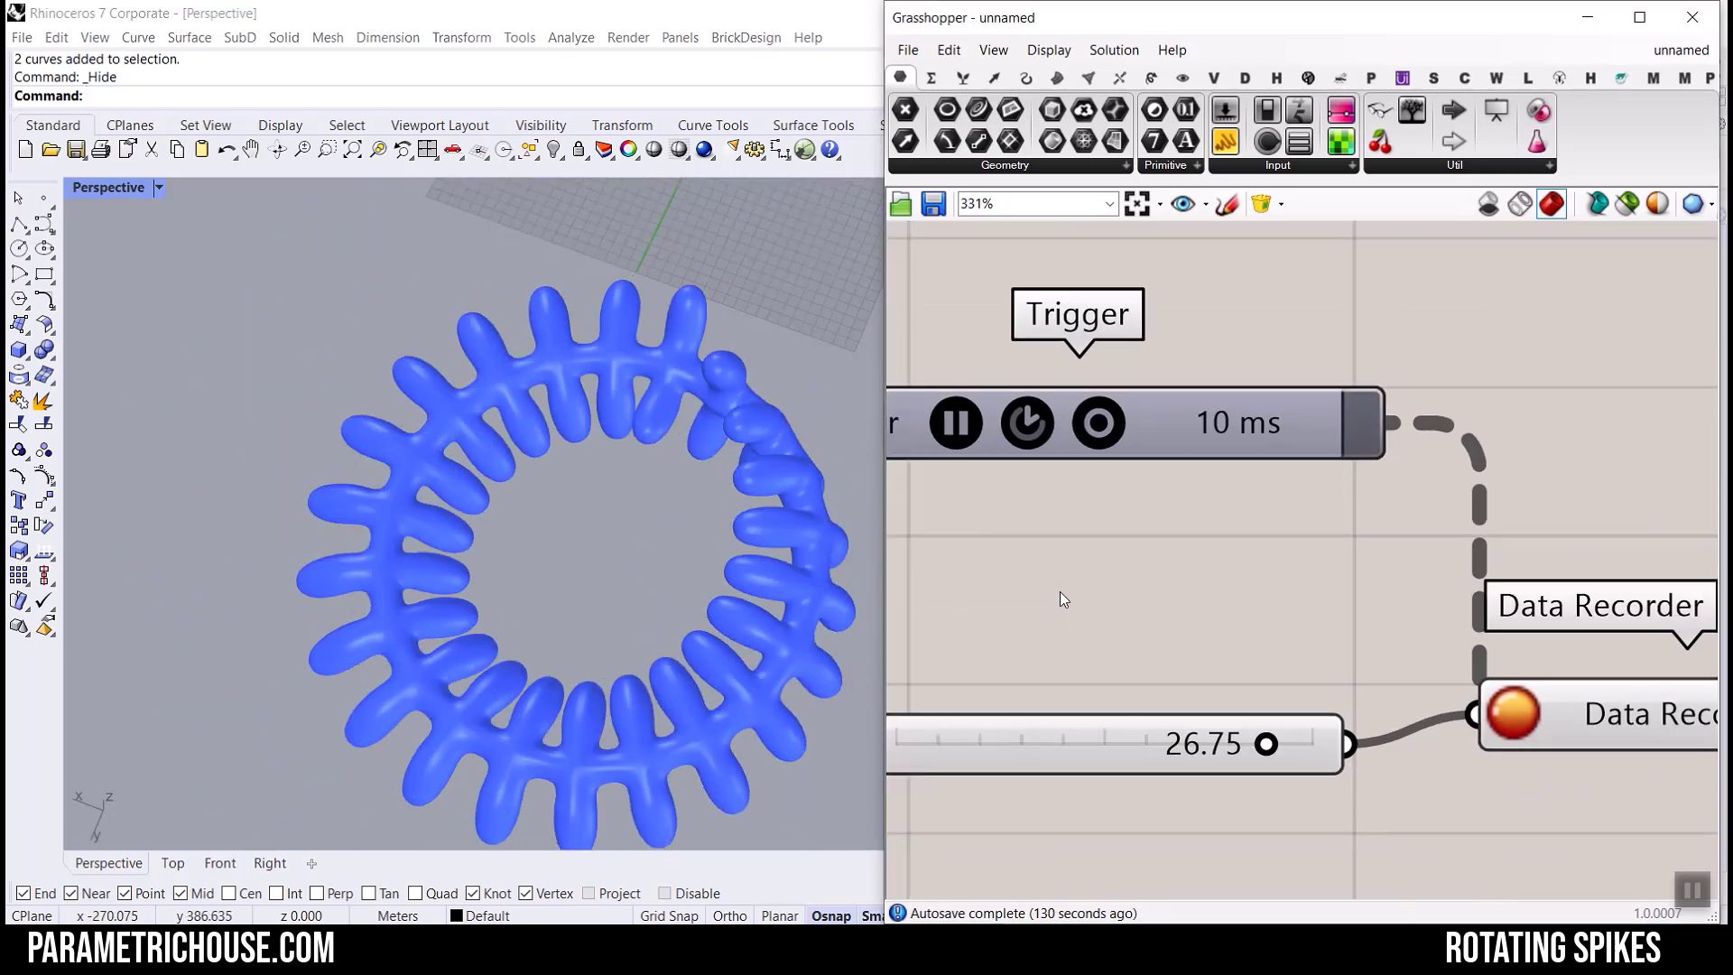
pyautogui.moveTo(1280, 621); pyautogui.dragTo(1045, 602, button='right')
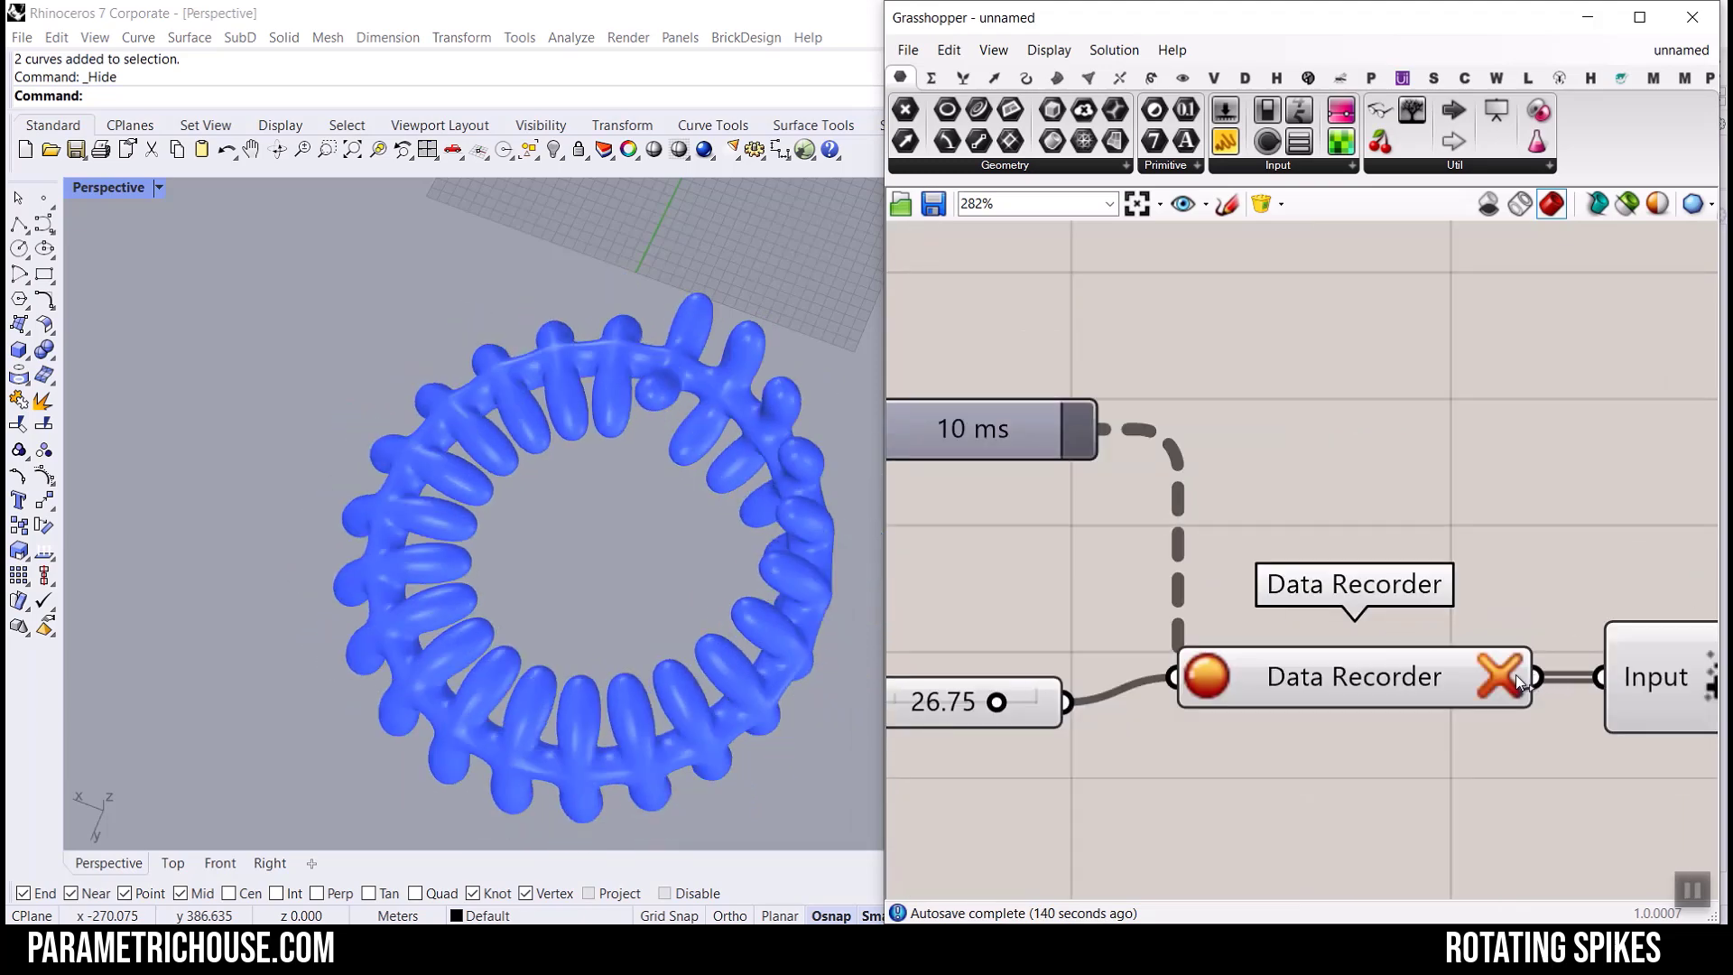
pyautogui.scroll(-5, 1306, 539)
pyautogui.scroll(2, 1249, 469)
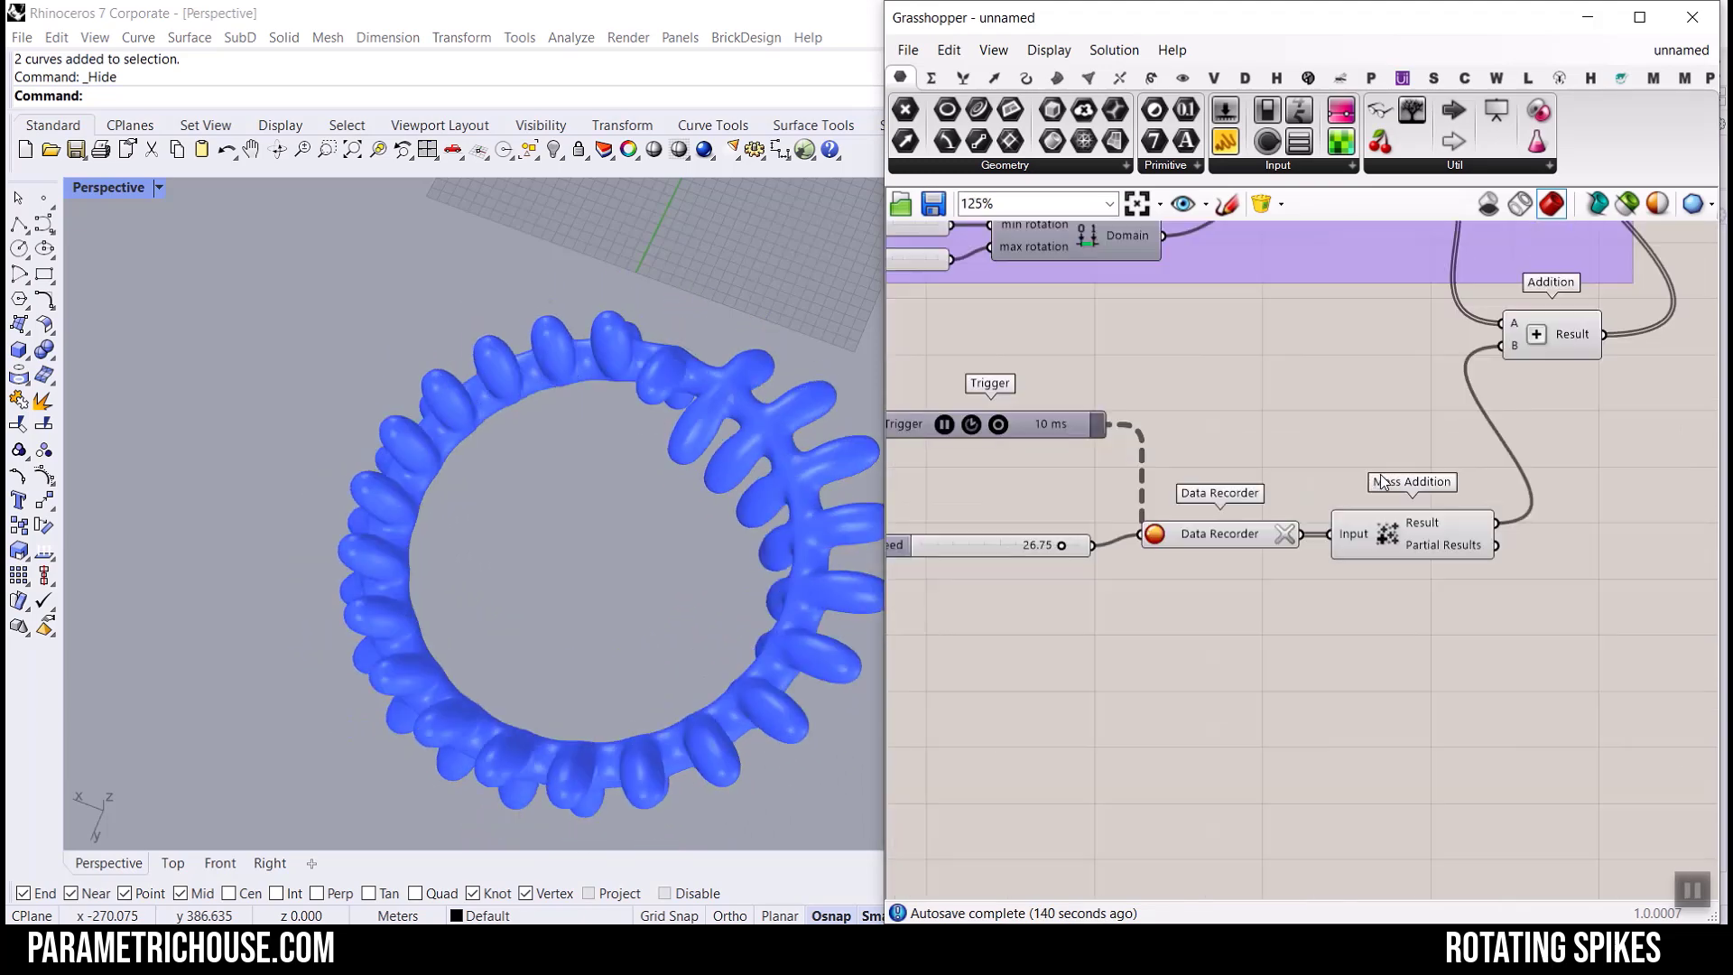
pyautogui.click(944, 425)
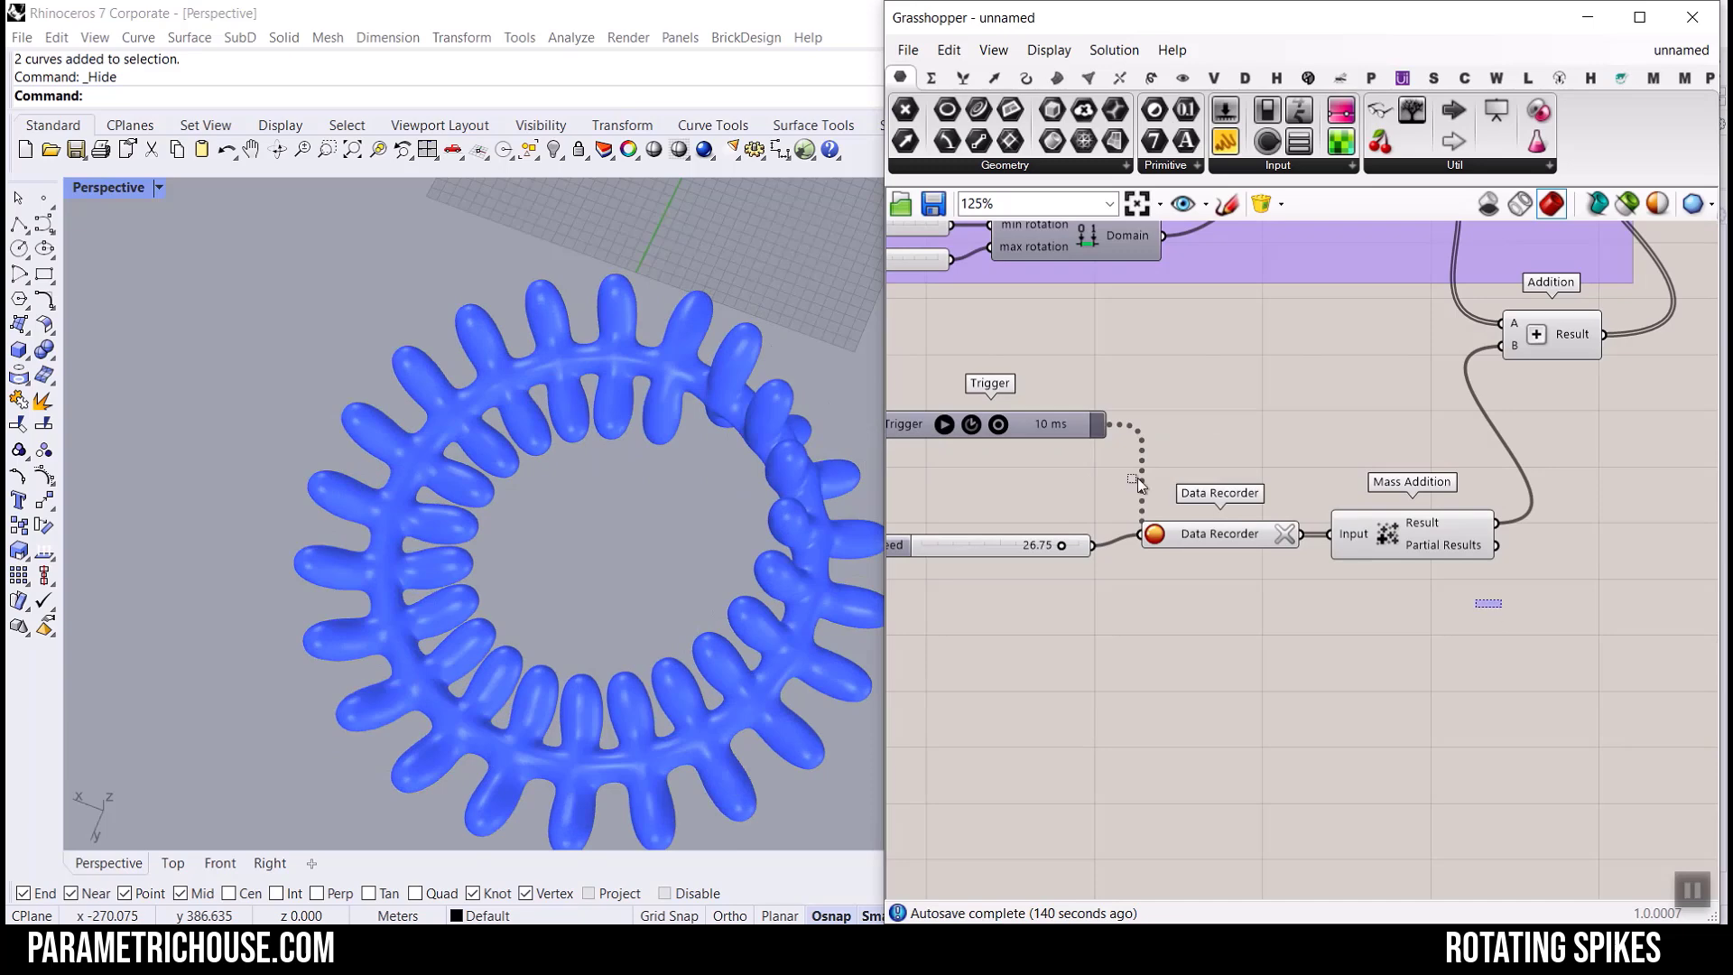
# Group the Trigger, Speed slider, Data Recorder, Mass Addition and Addition components of the animation setup.
pyautogui.moveTo(1138, 478); pyautogui.dragTo(1507, 570)
pyautogui.rightClick(1152, 351)
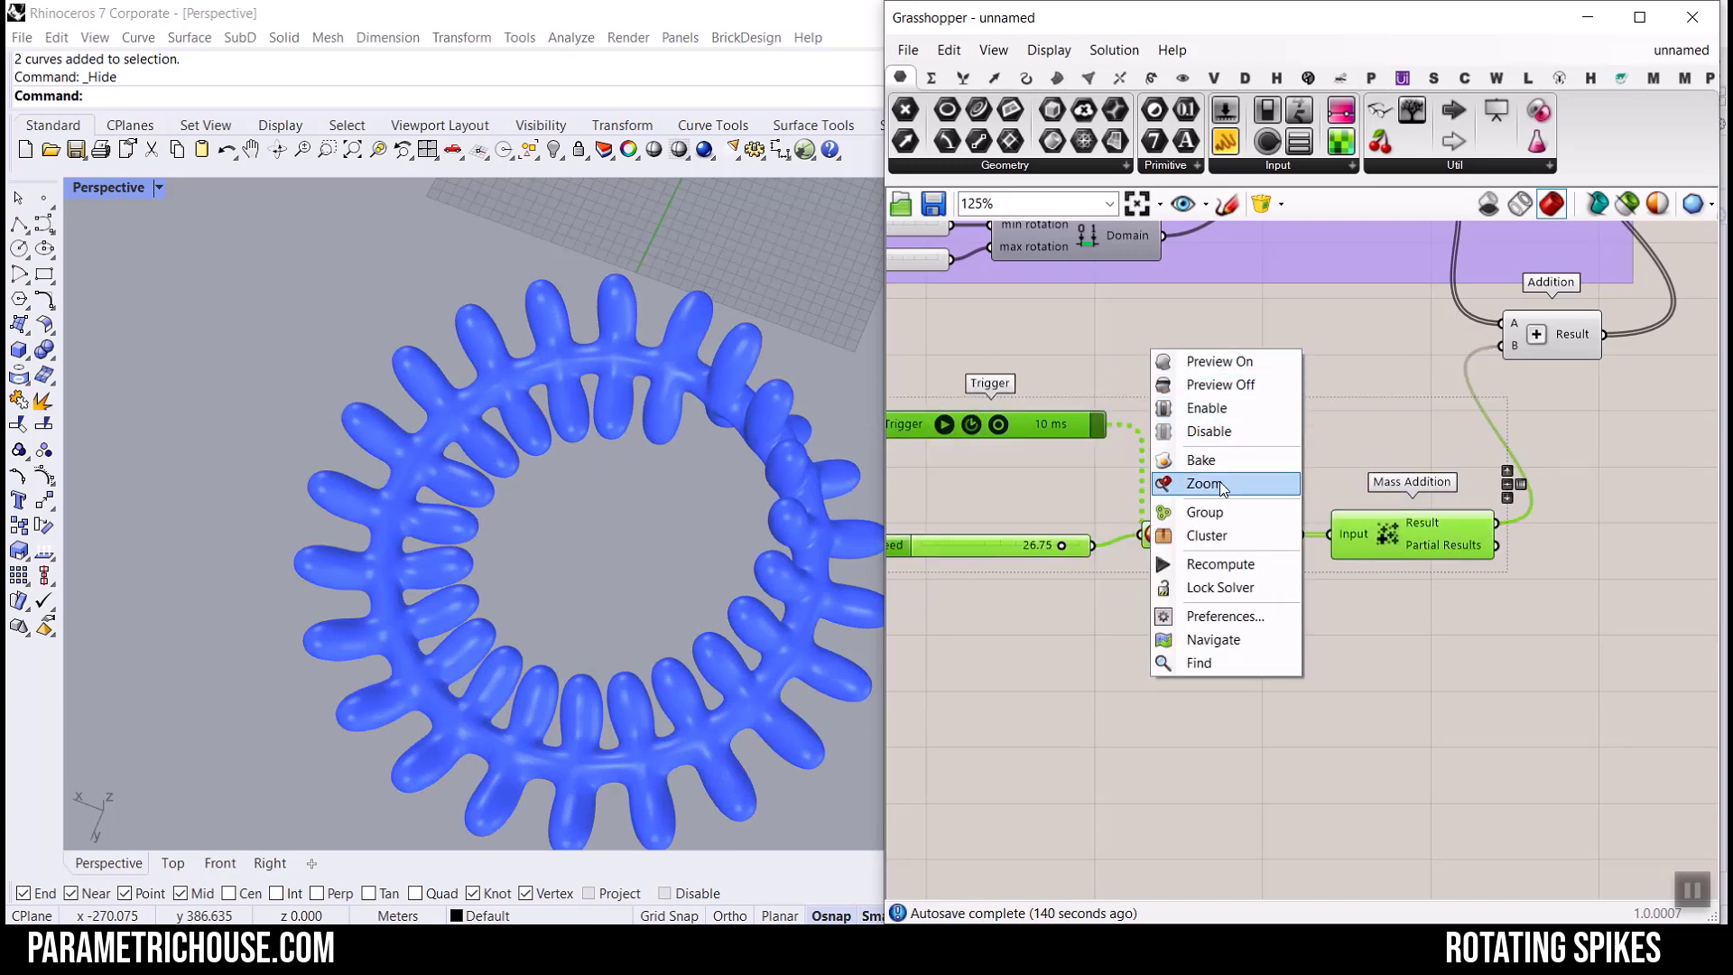
pyautogui.click(1220, 511)
pyautogui.scroll(-3, 1304, 380)
pyautogui.click(1311, 387)
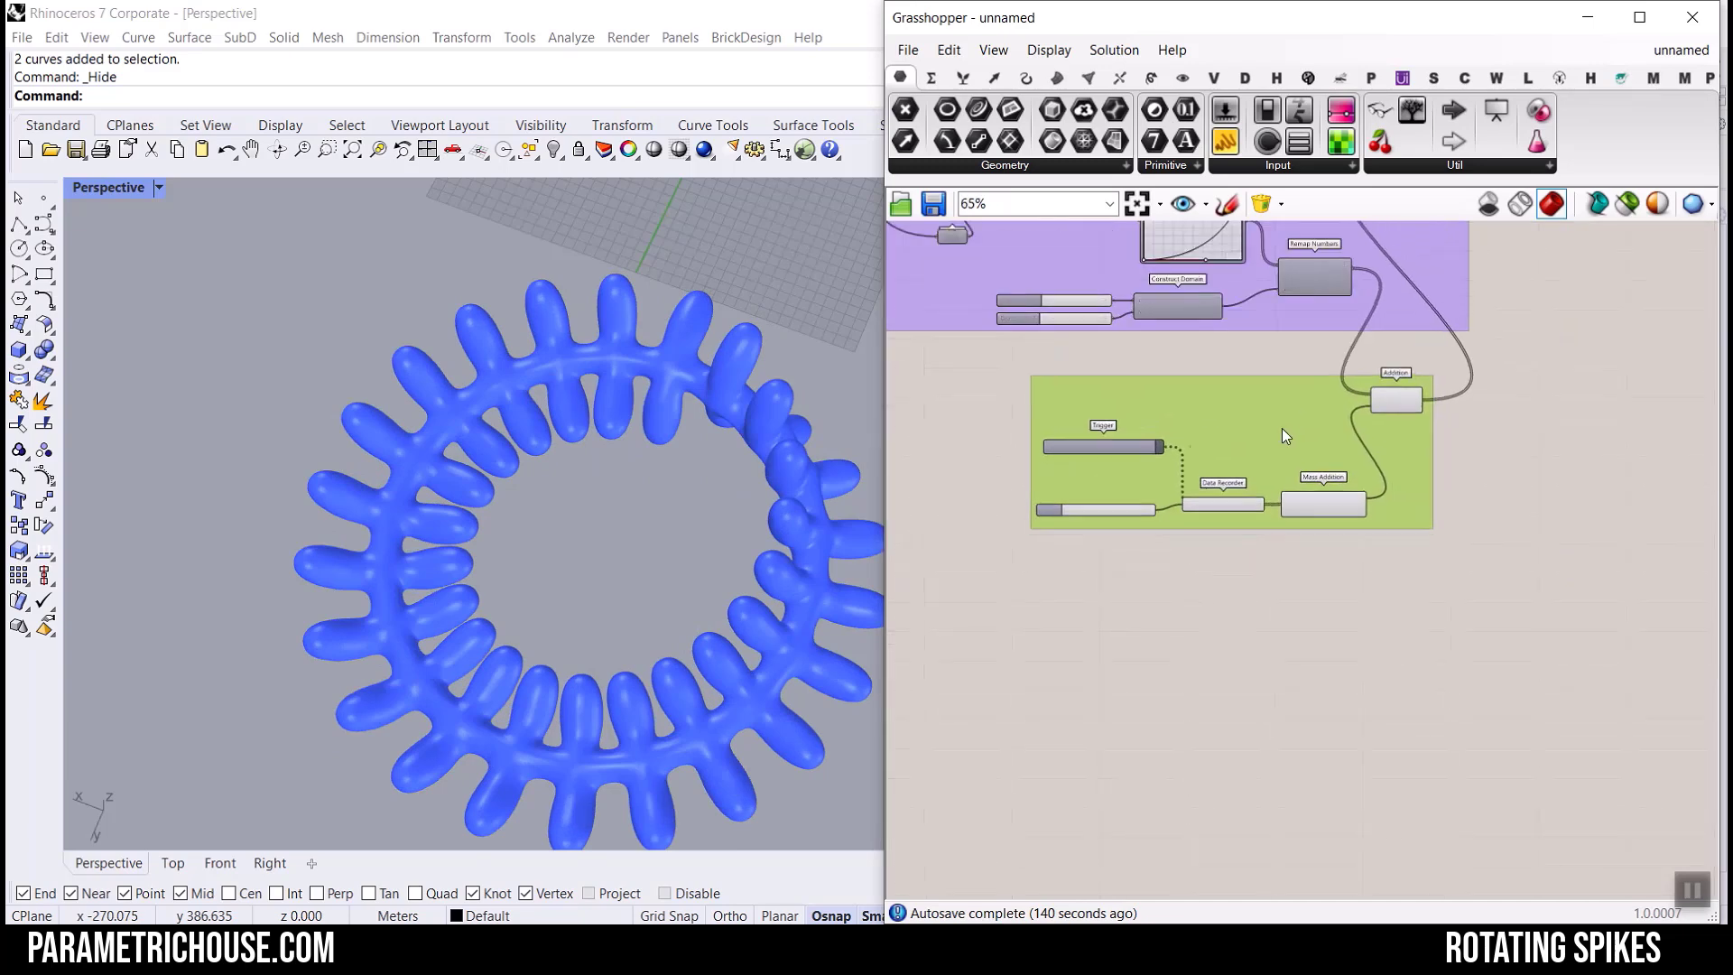
# Move the Rotate Plane component closer to the Plane parameter to widen its group.
pyautogui.moveTo(1365, 386); pyautogui.dragTo(1126, 492, button='right')
pyautogui.scroll(-2, 1129, 490)
pyautogui.scroll(2, 1211, 383)
pyautogui.moveTo(1140, 291); pyautogui.dragTo(1247, 294)
pyautogui.click(1365, 525)
pyautogui.scroll(-3, 1372, 542)
# Review the grouped Grasshopper definition and examine the spiked ring up close in the Perspective view.
pyautogui.moveTo(1374, 544); pyautogui.dragTo(1021, 614, button='right')
pyautogui.moveTo(899, 547); pyautogui.dragTo(1277, 540, button='right')
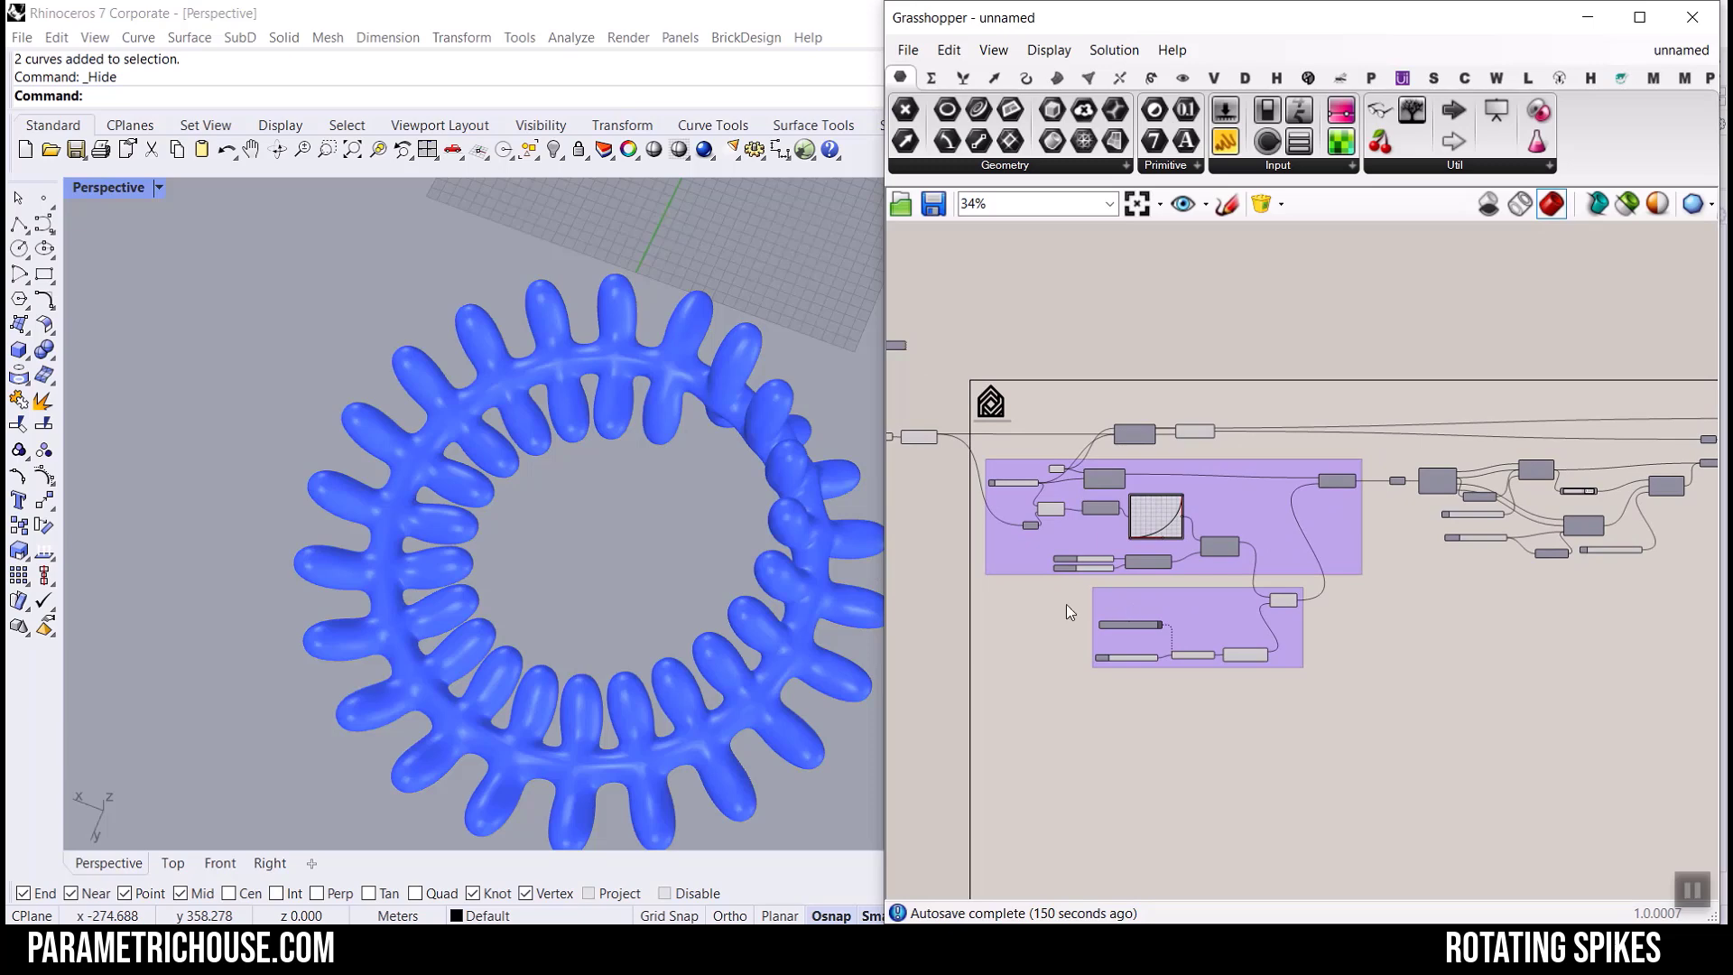
pyautogui.moveTo(571, 594); pyautogui.dragTo(583, 457, button='right')
pyautogui.scroll(-5, 583, 456)
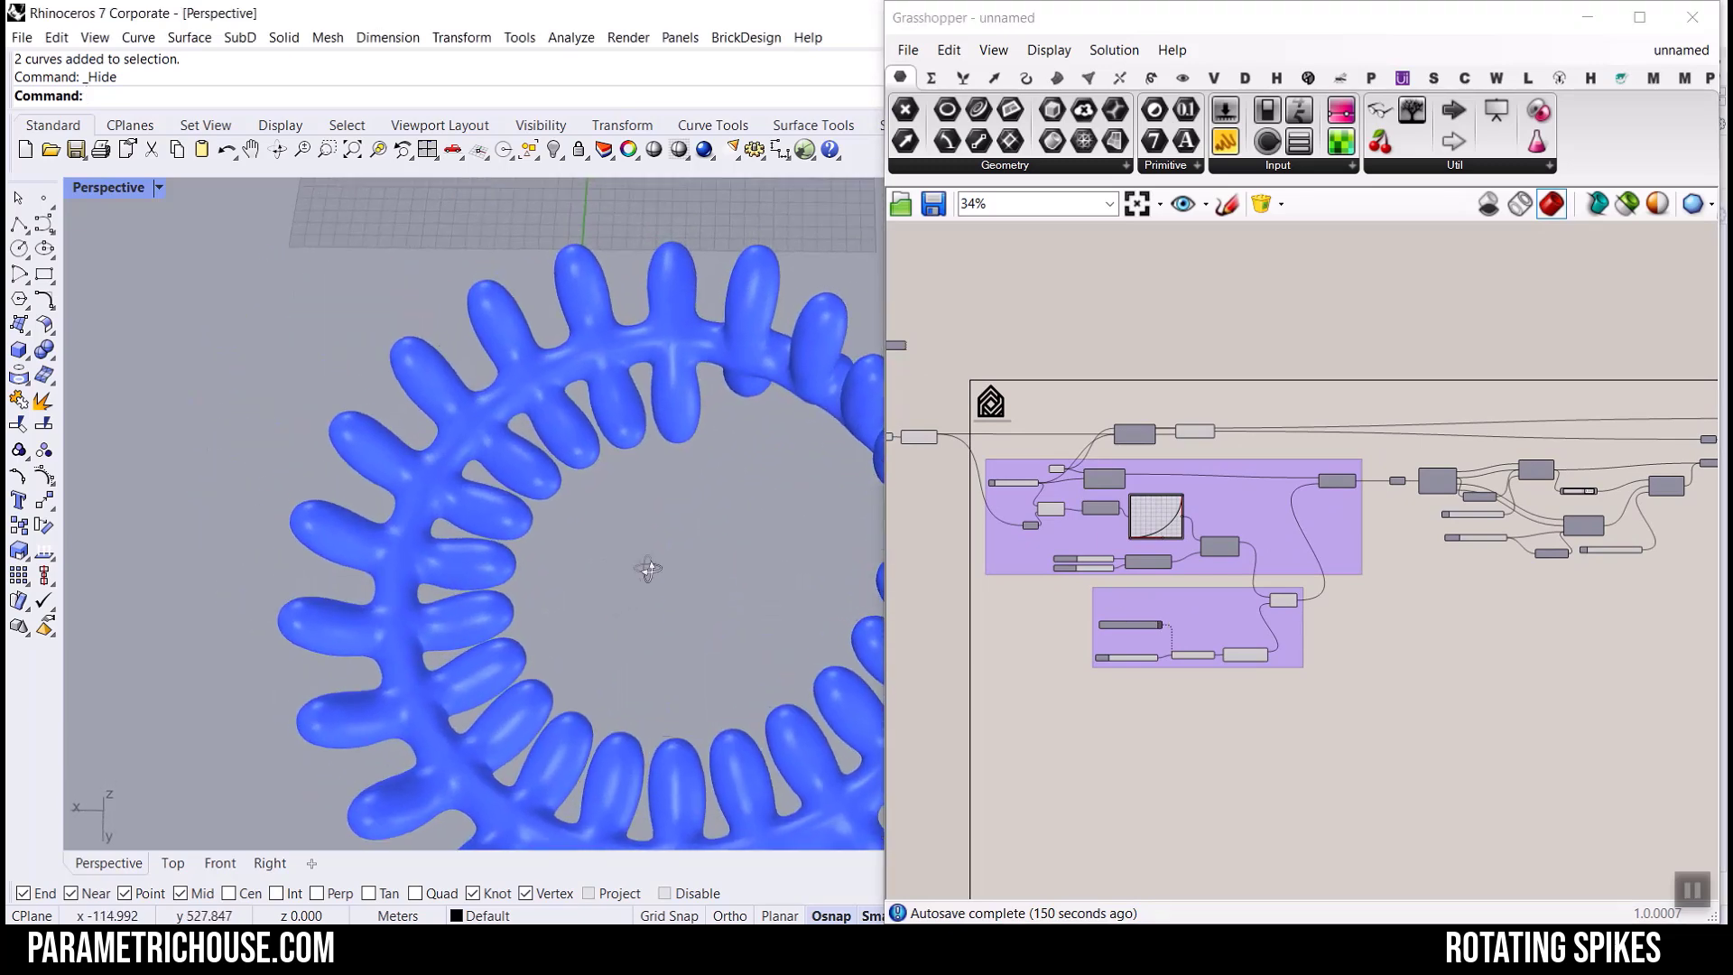
pyautogui.scroll(5, 634, 484)
pyautogui.scroll(3, 1152, 416)
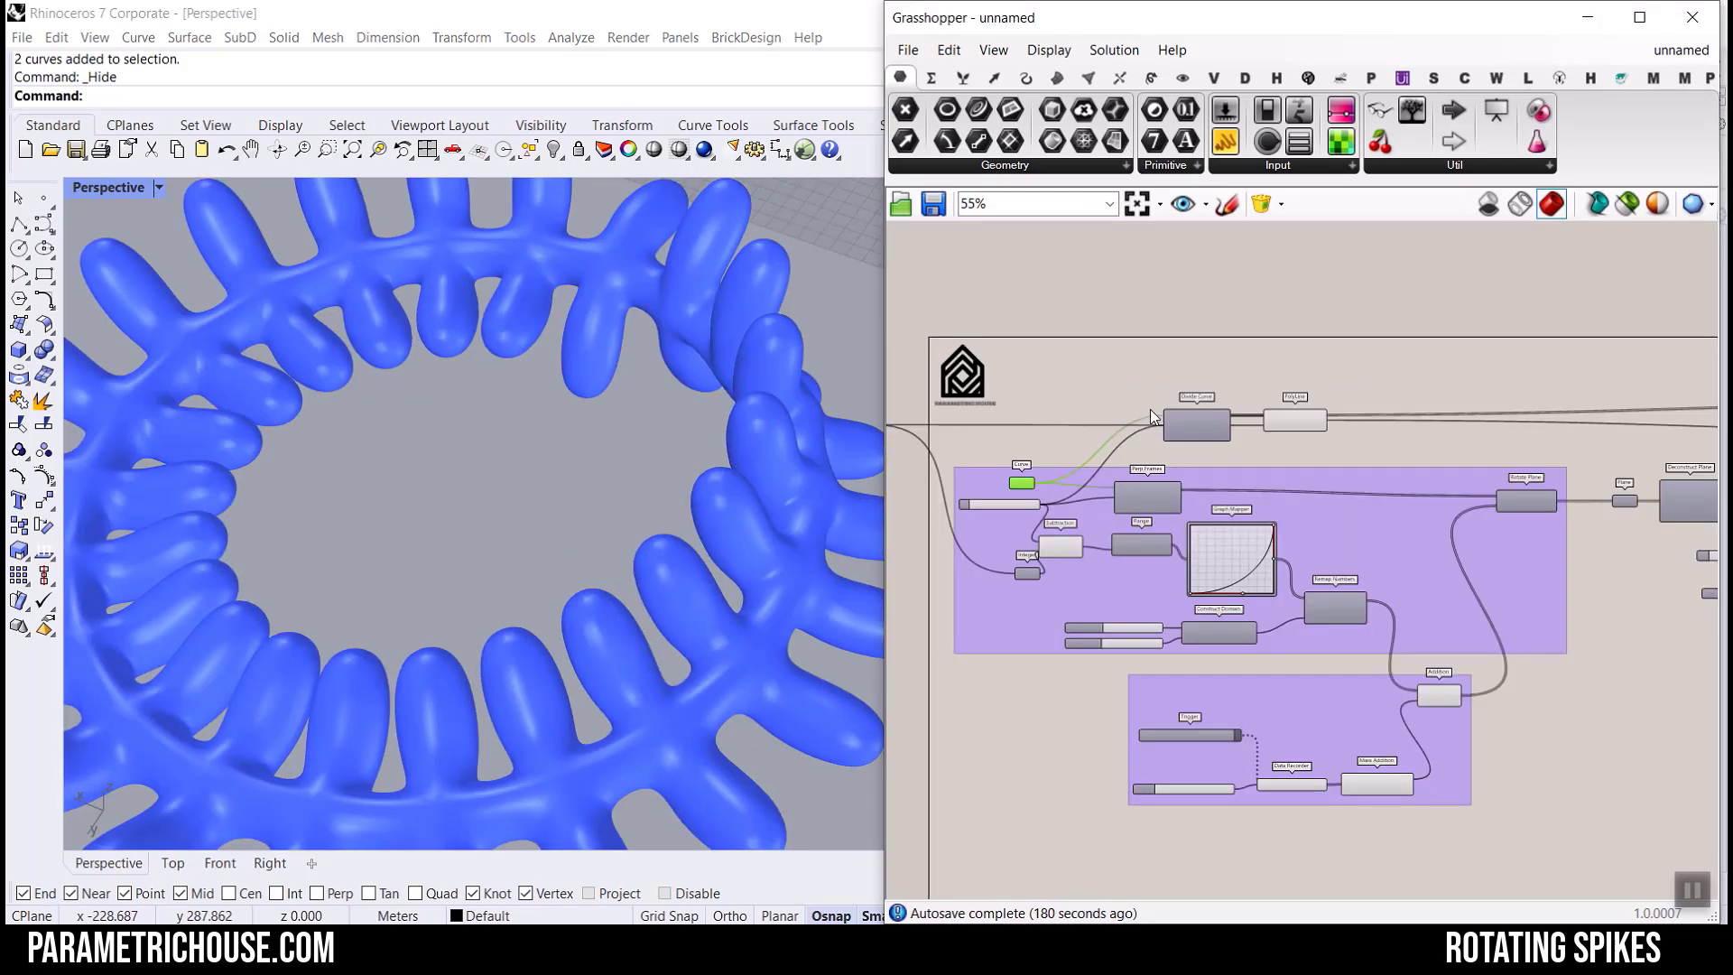
pyautogui.scroll(-3, 1146, 393)
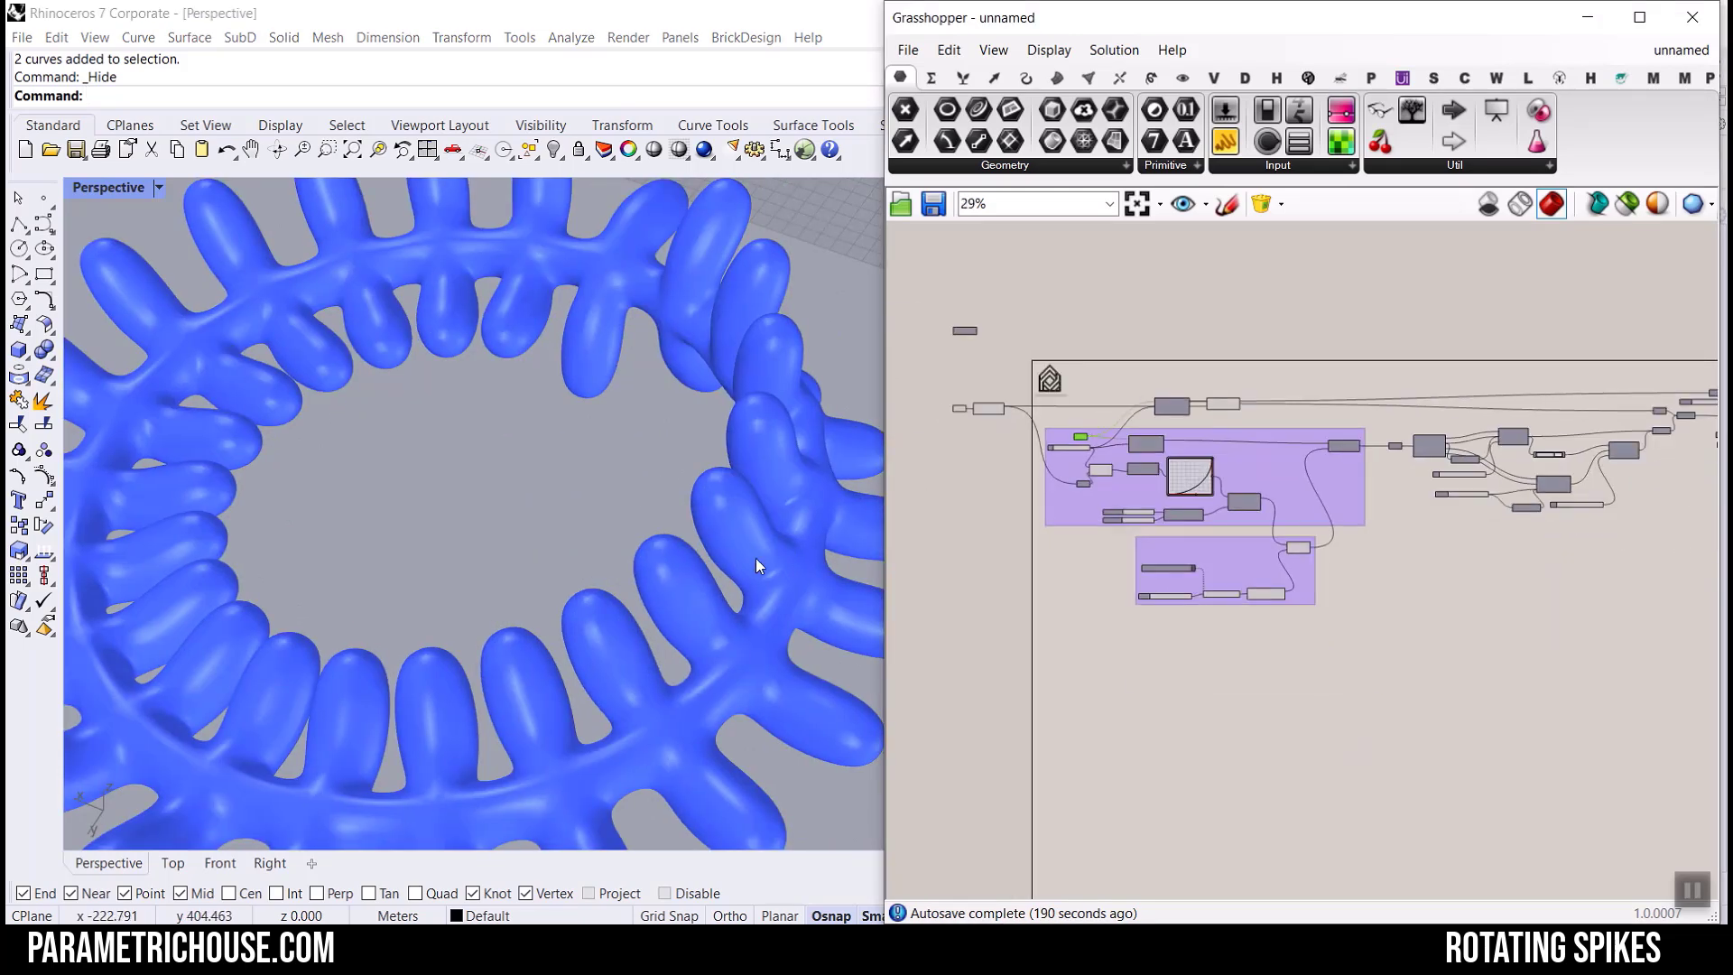
pyautogui.scroll(-6, 804, 447)
pyautogui.scroll(6, 804, 447)
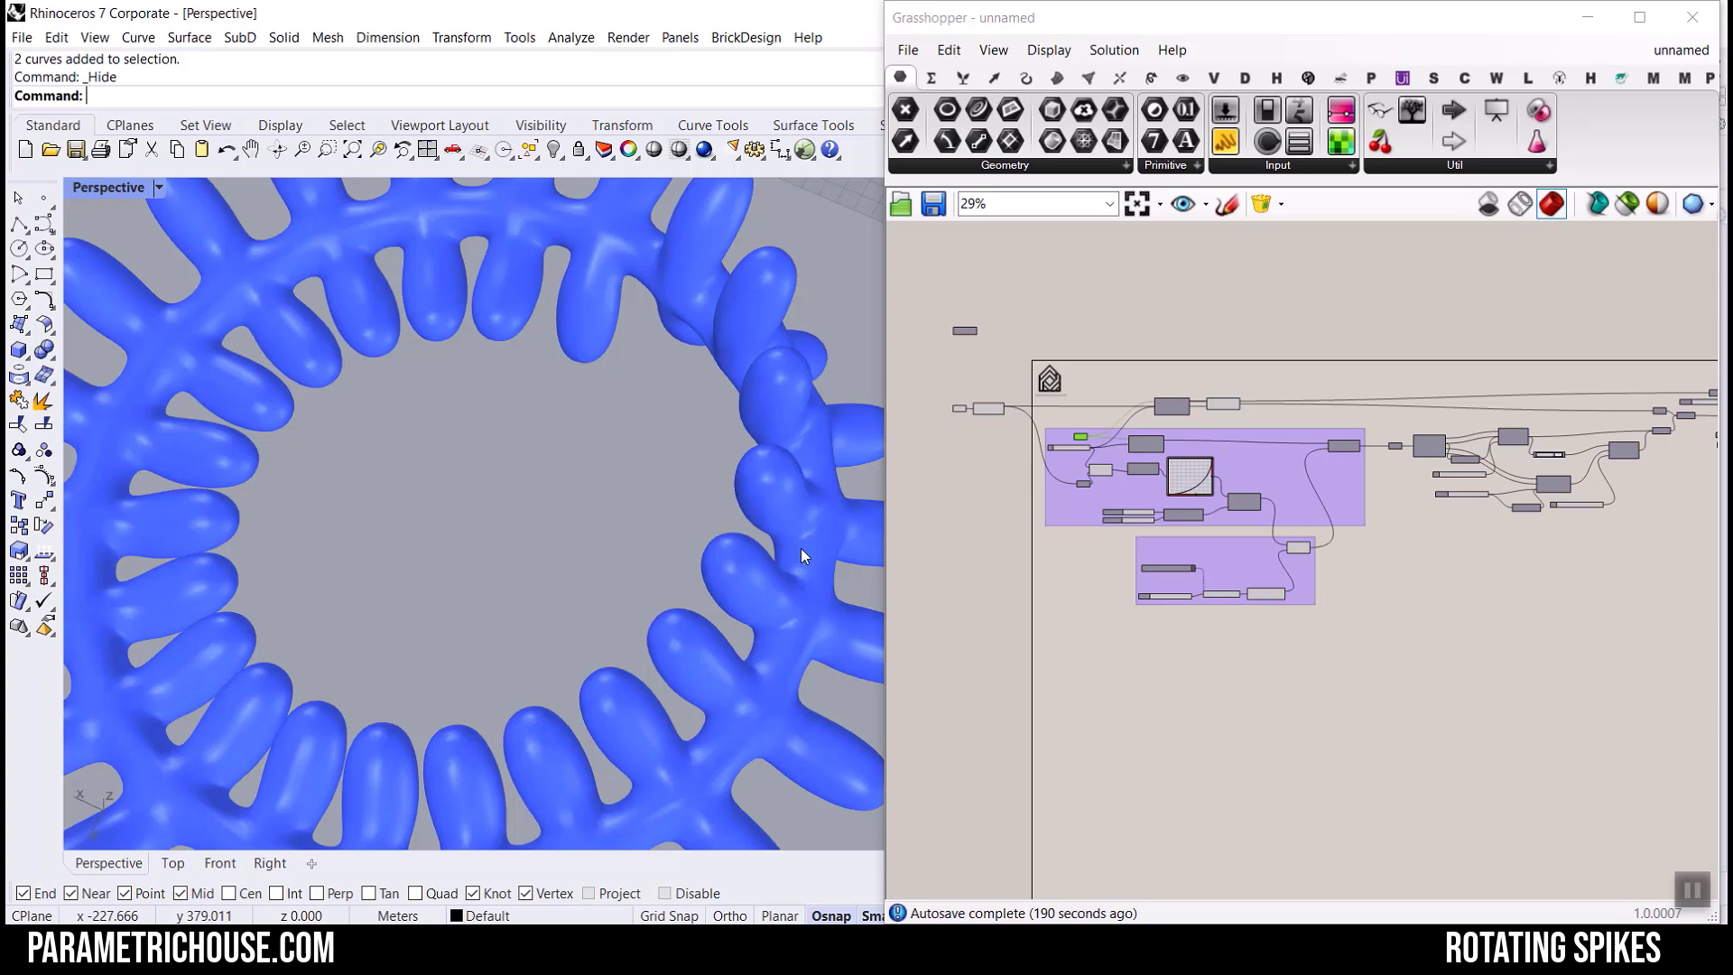
pyautogui.scroll(6, 1067, 408)
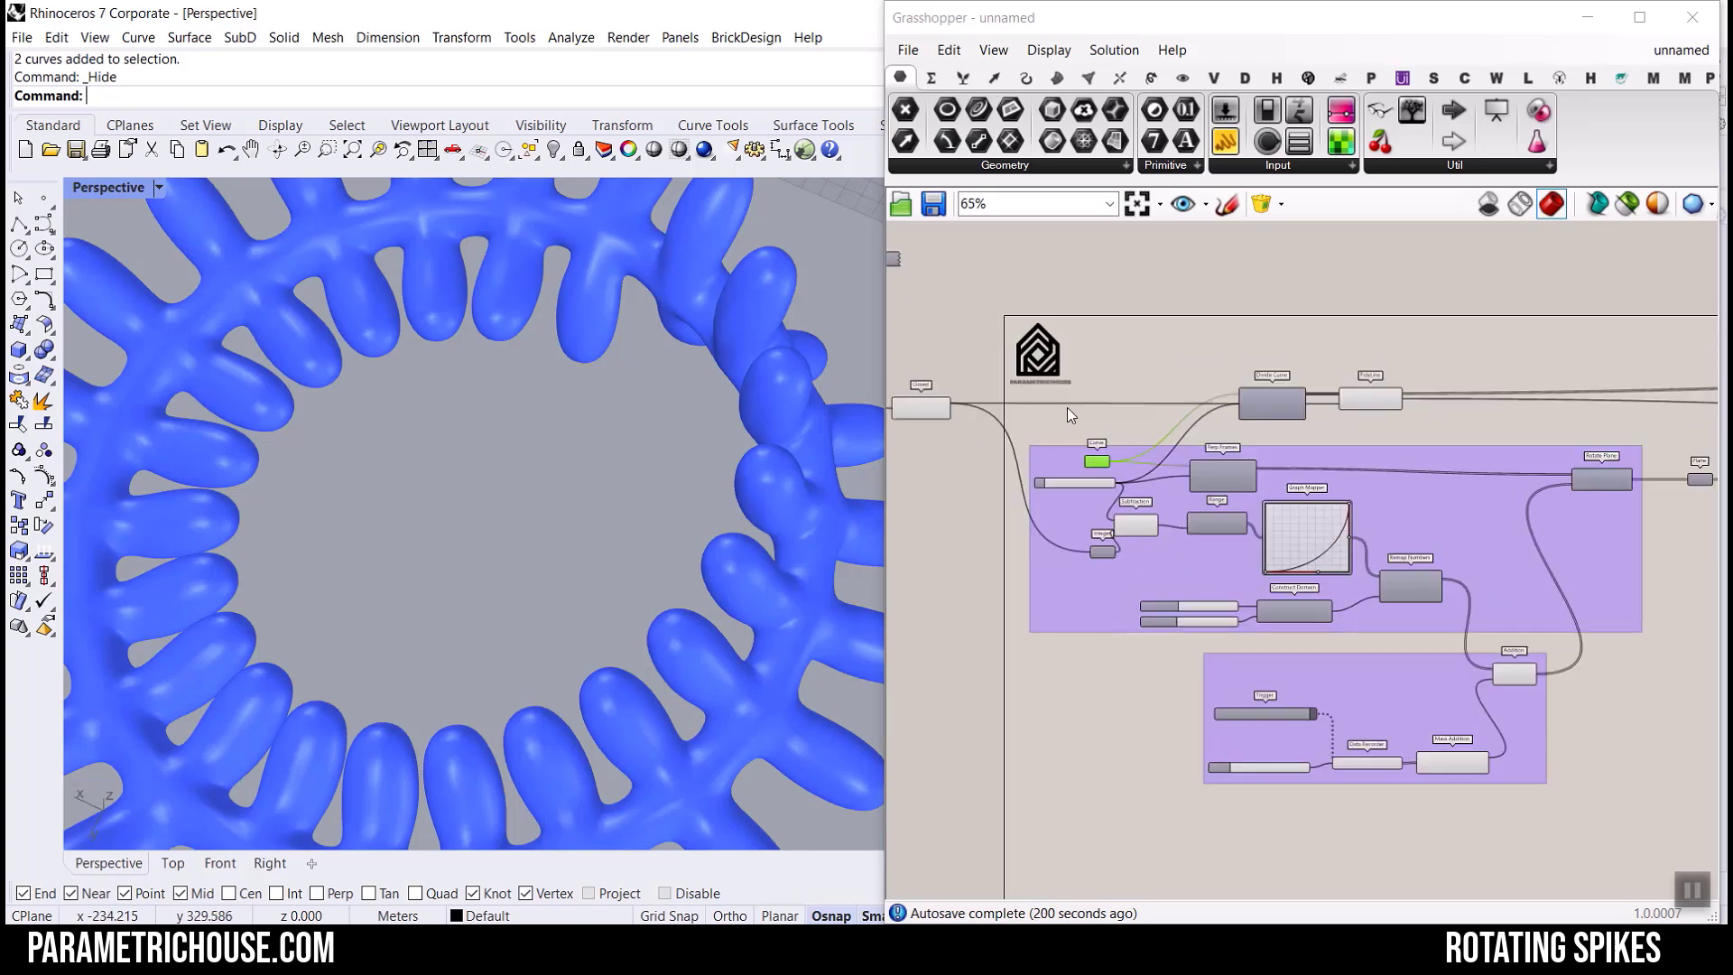